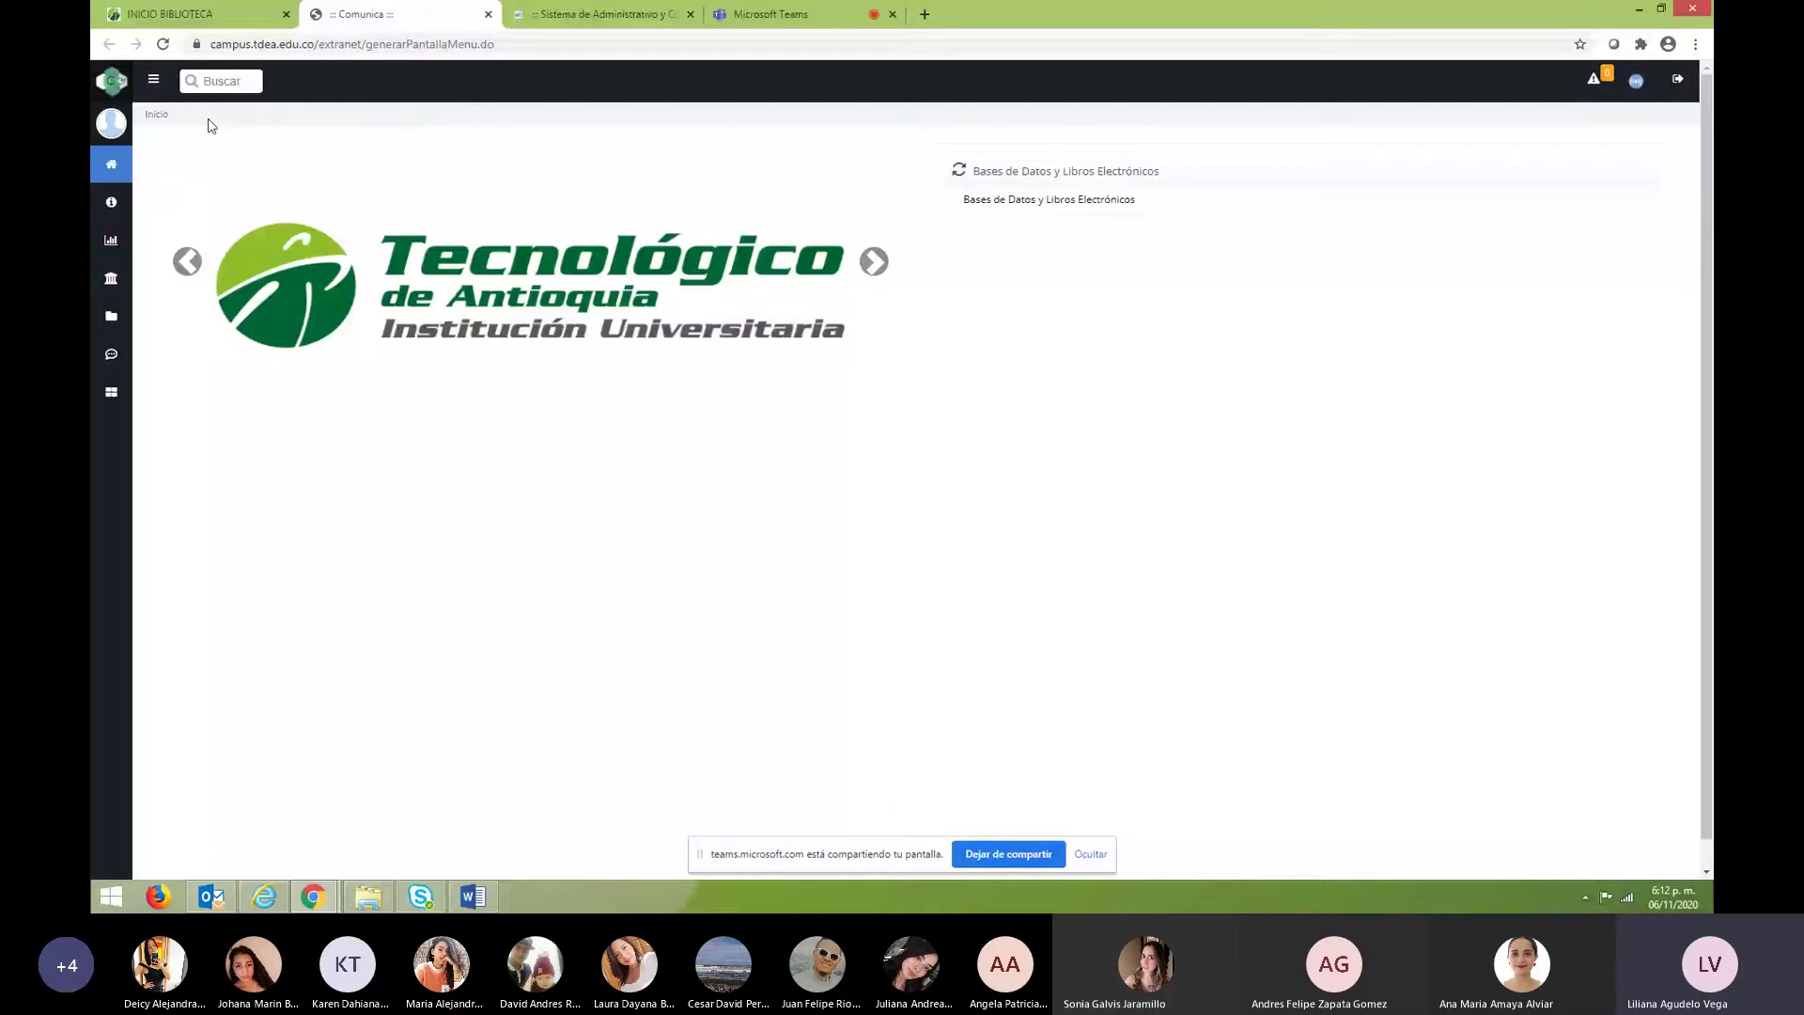
# Open the Bivi library search under Servicios and view its advanced search form before returning to the basic search.
pyautogui.click(220, 85)
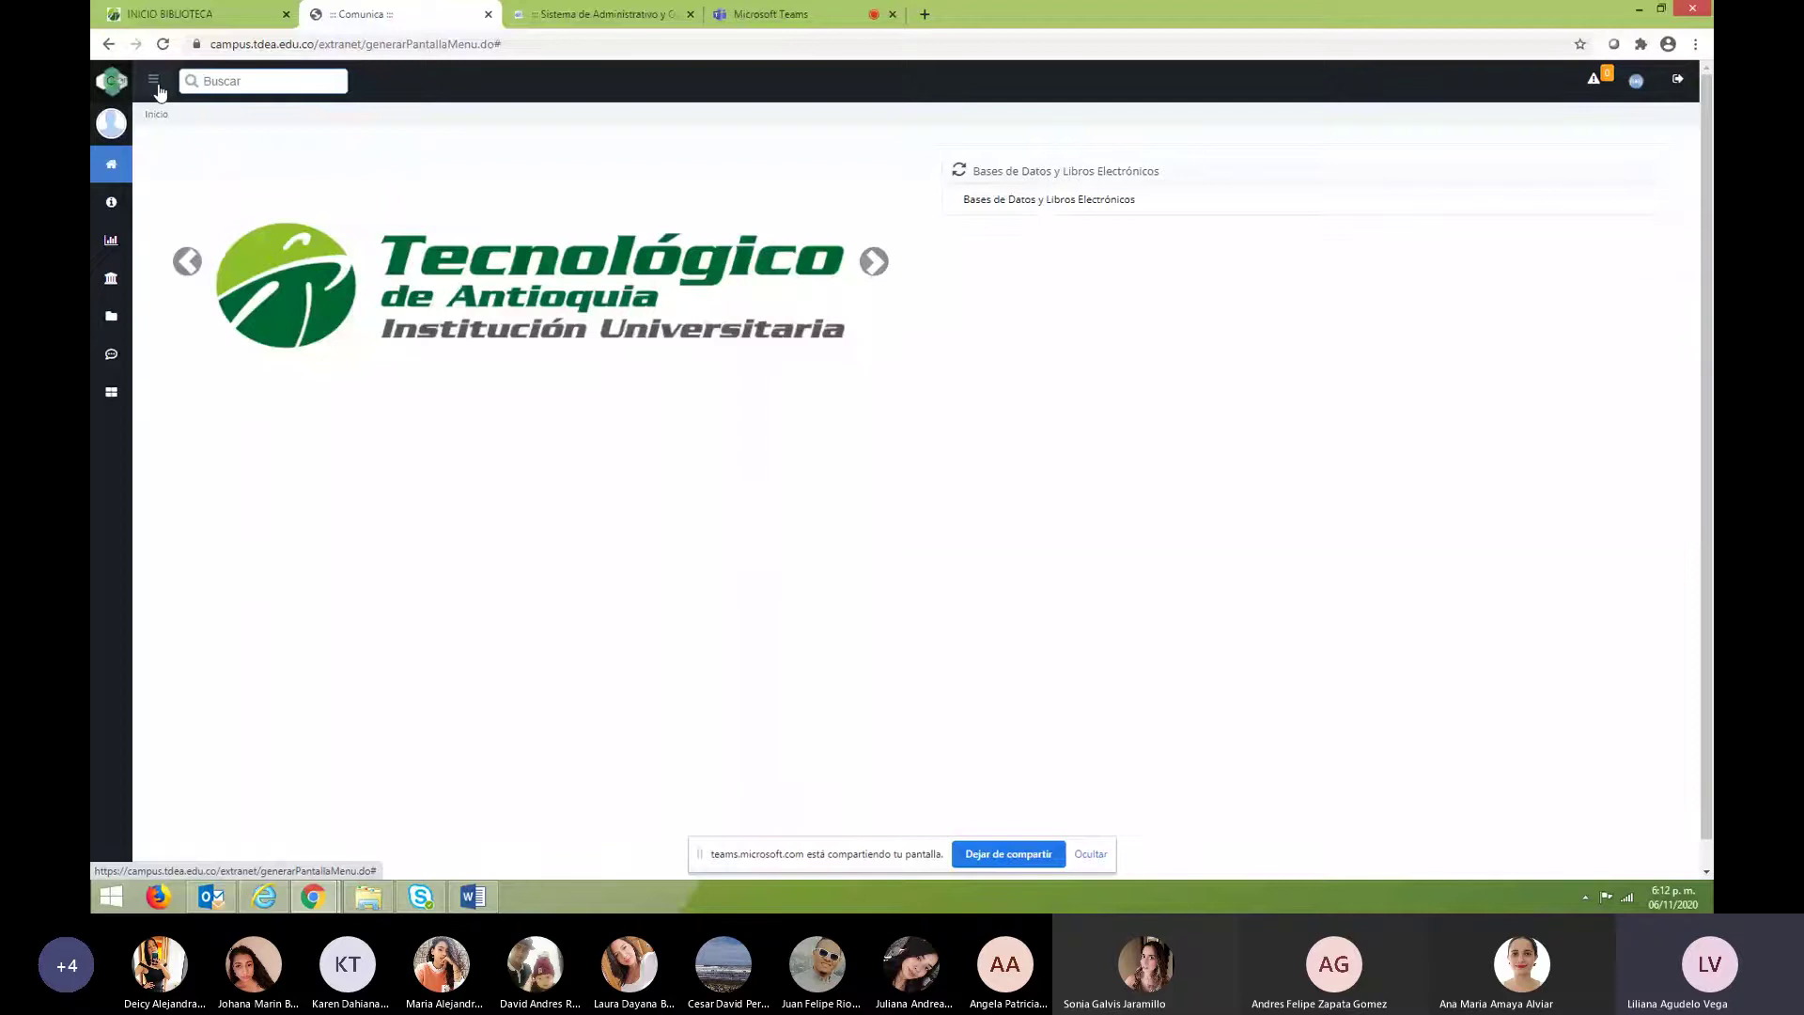
pyautogui.click(154, 83)
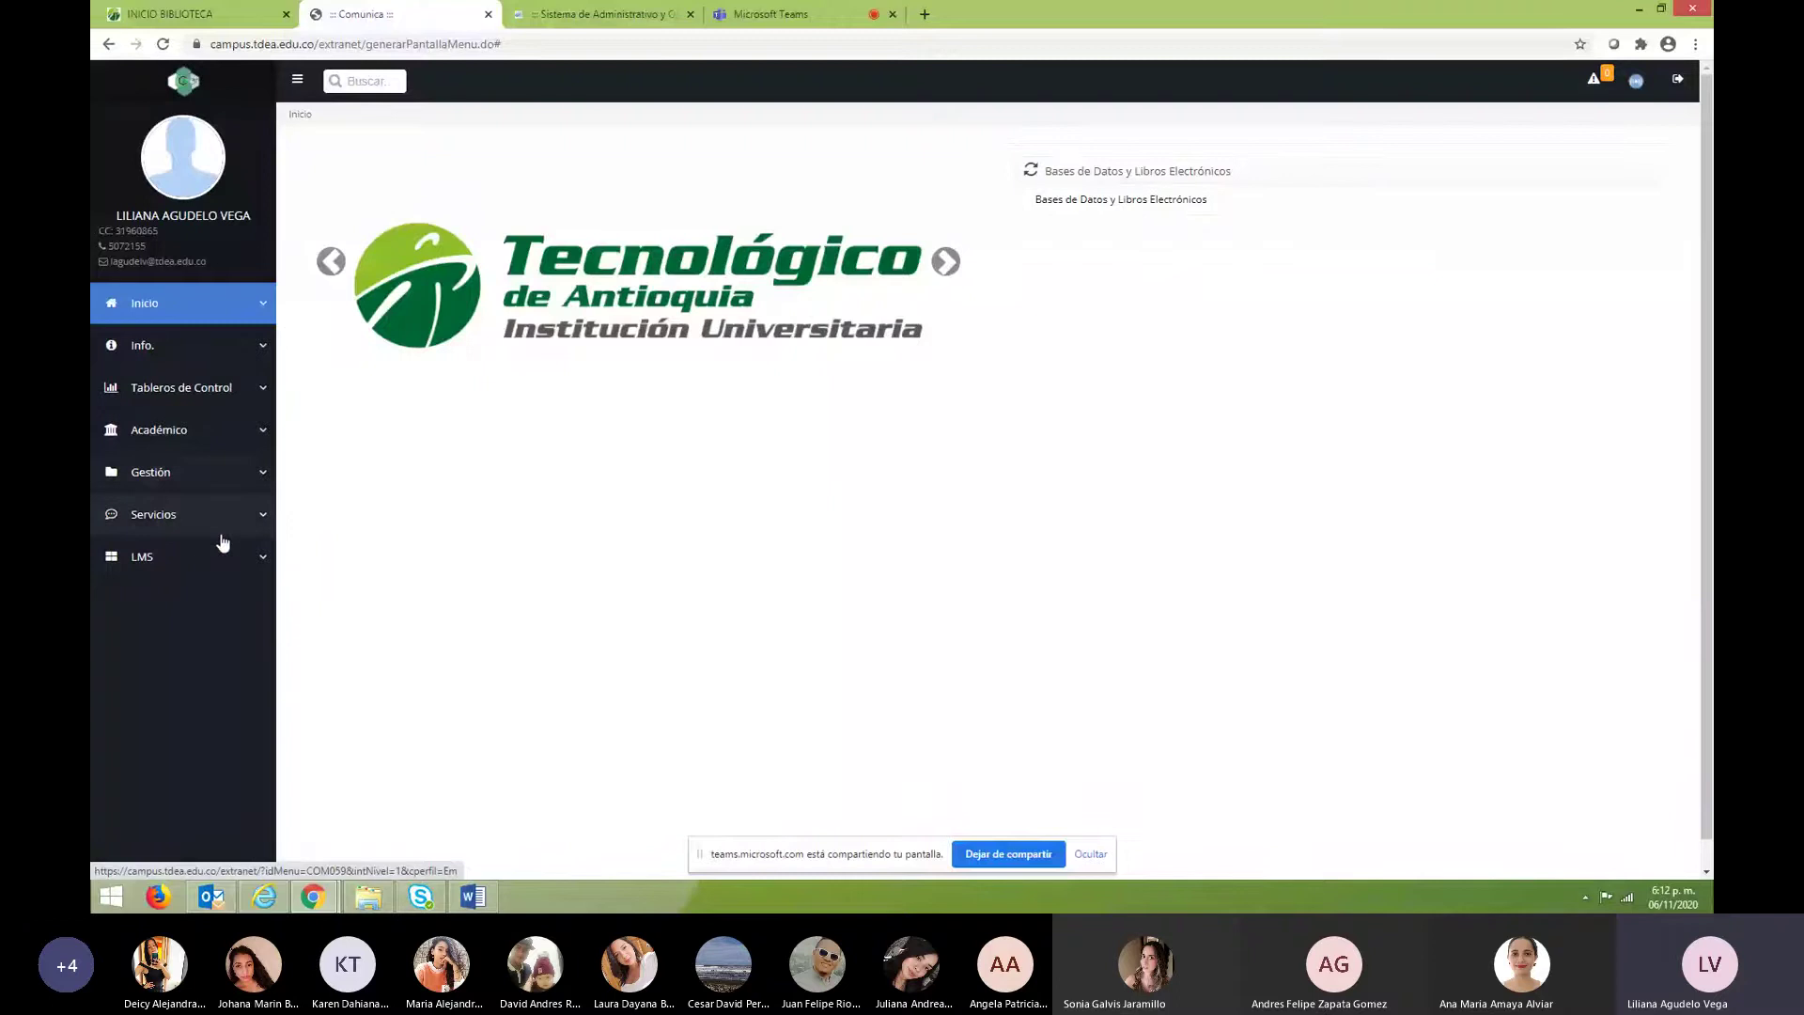
pyautogui.click(264, 517)
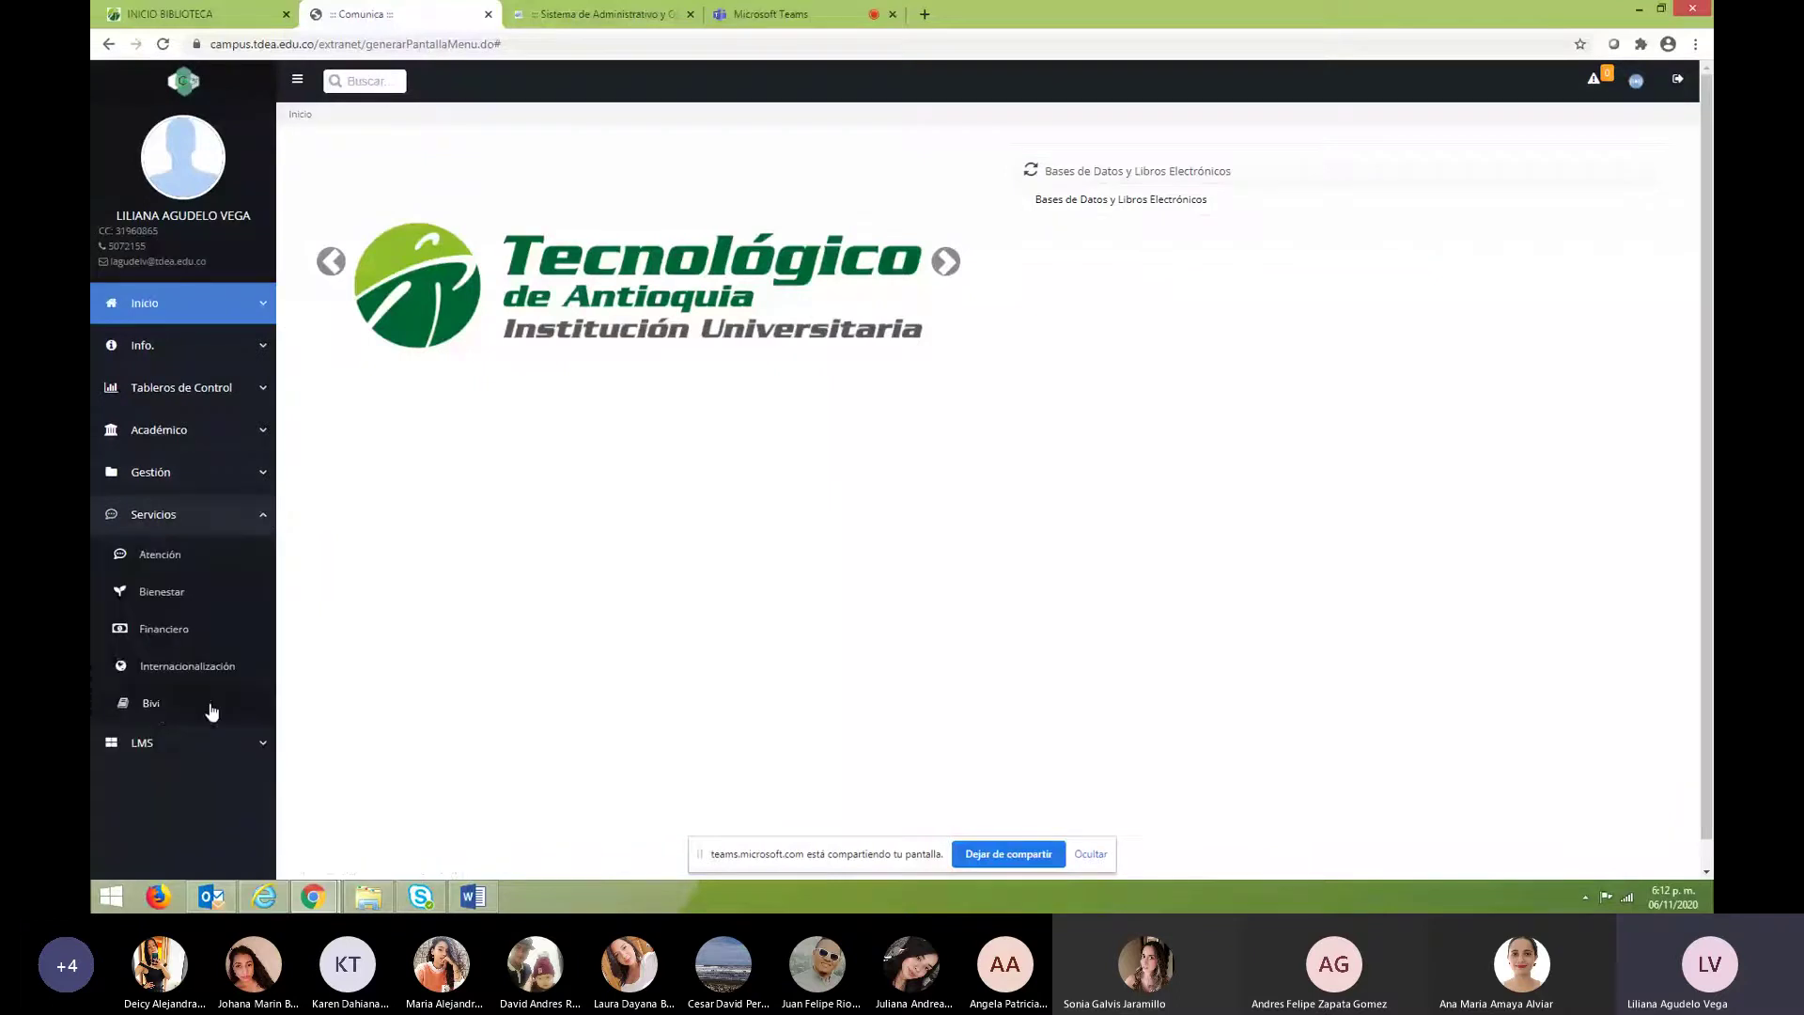
pyautogui.click(144, 703)
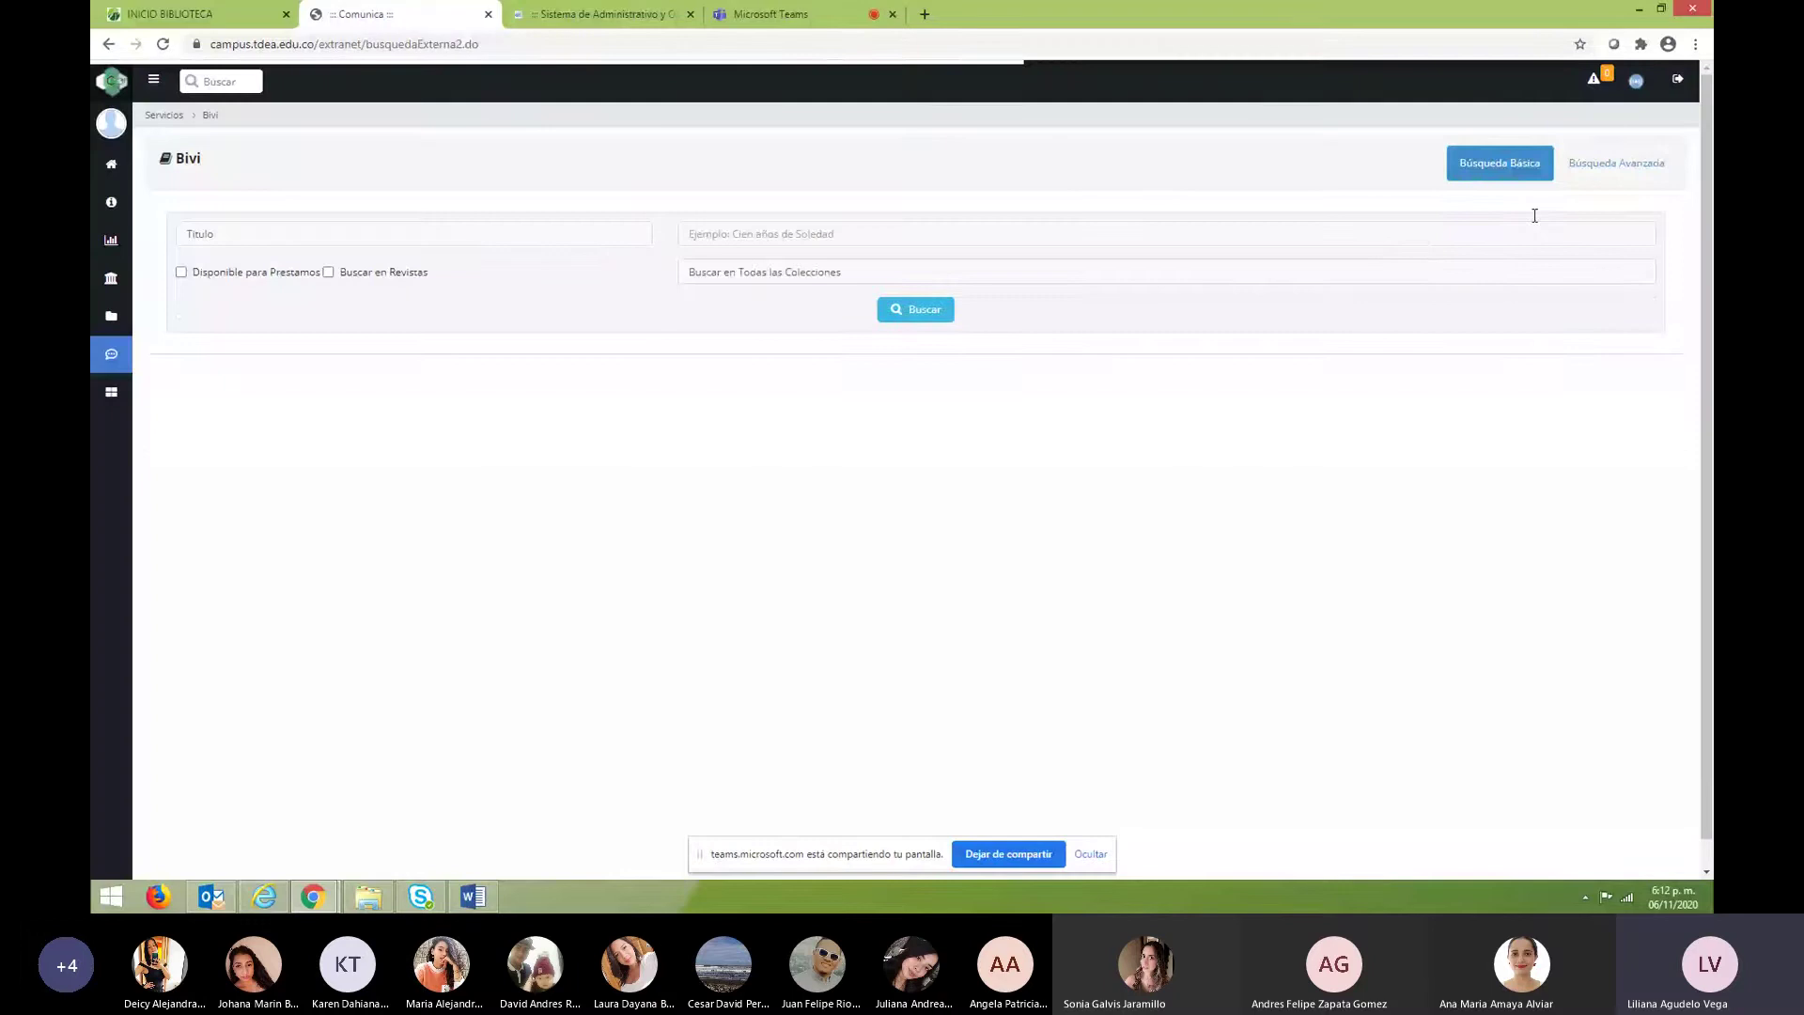
pyautogui.click(1615, 172)
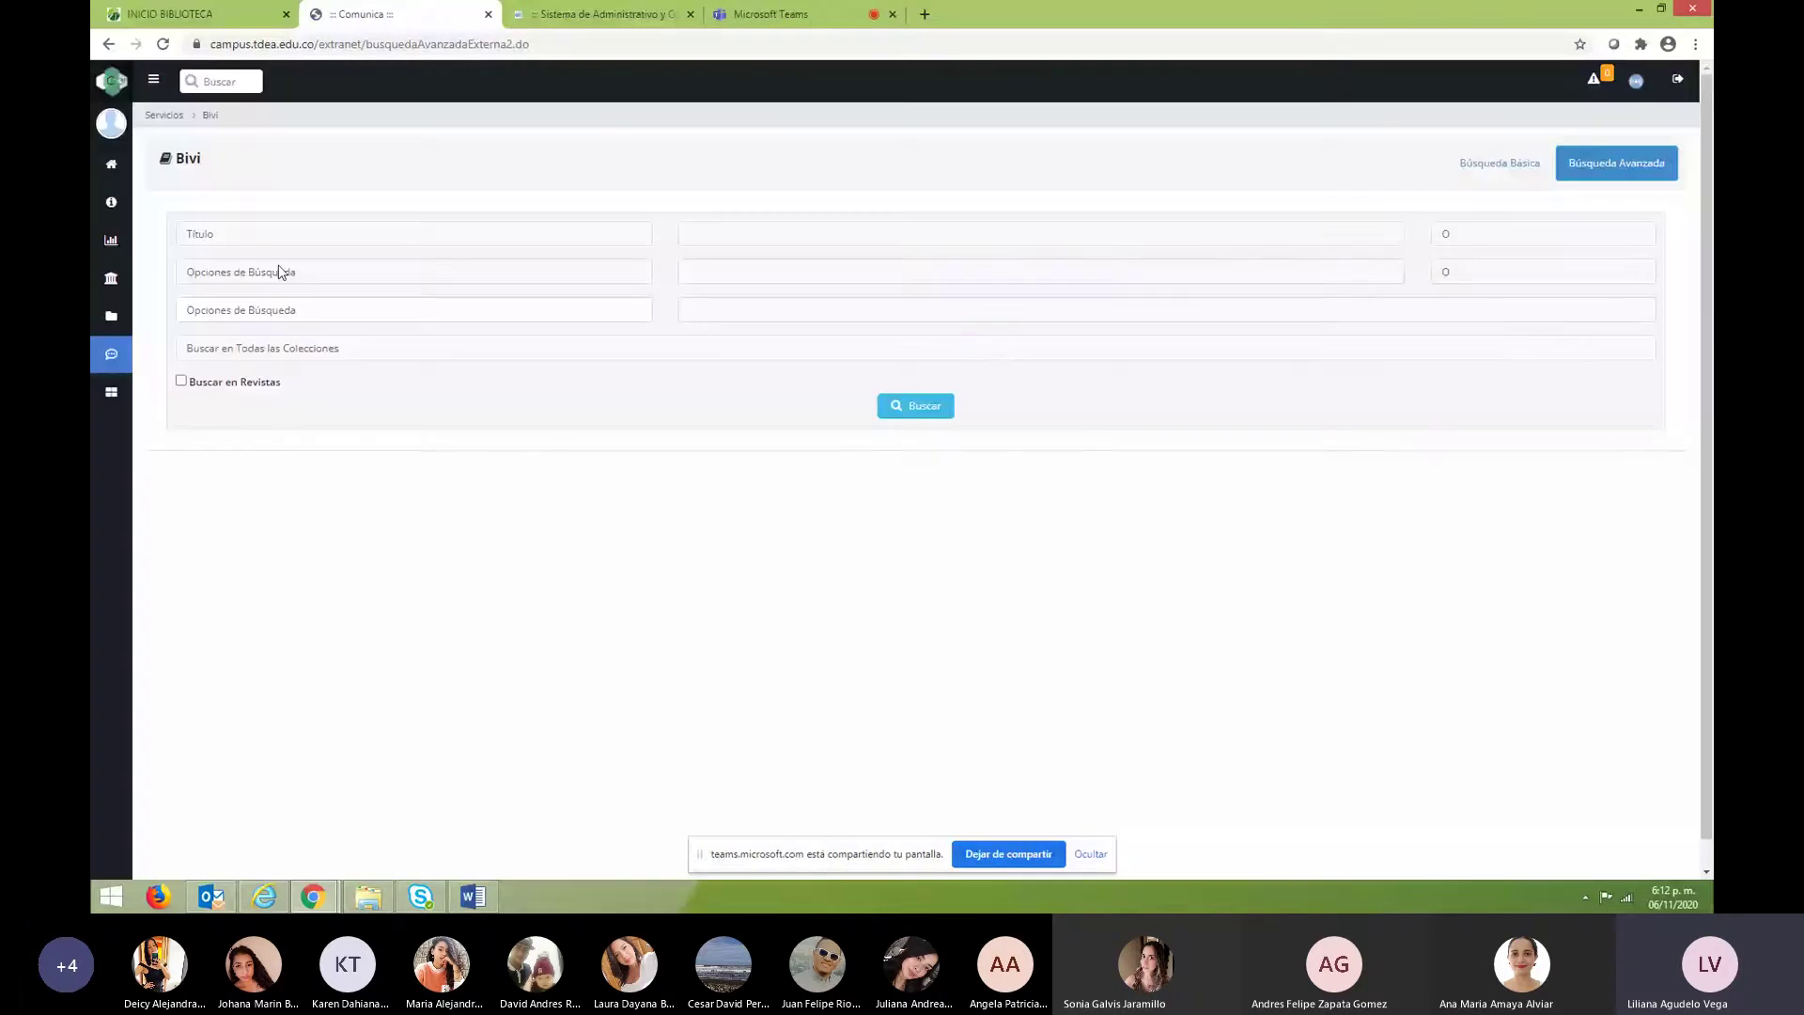
pyautogui.click(1505, 165)
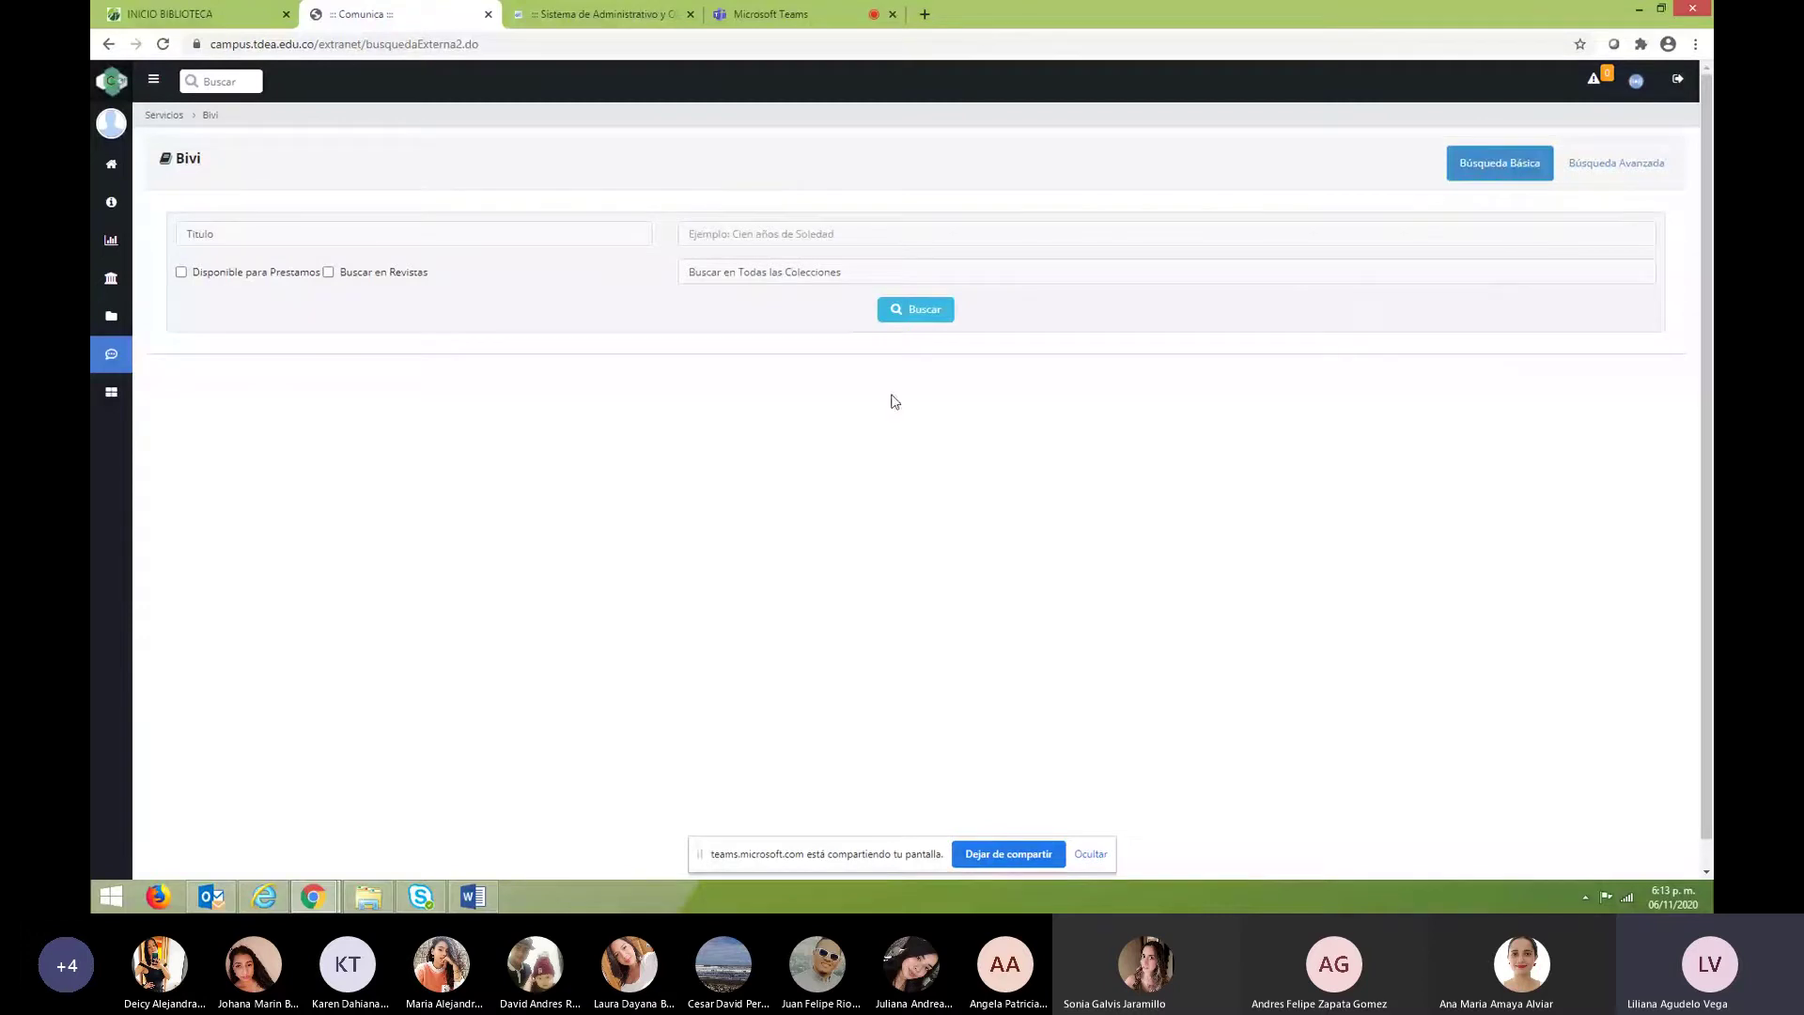
# Return to the Comunica platform's start page and open Bases de Datos y Libros Electrónicos.
pyautogui.click(1636, 81)
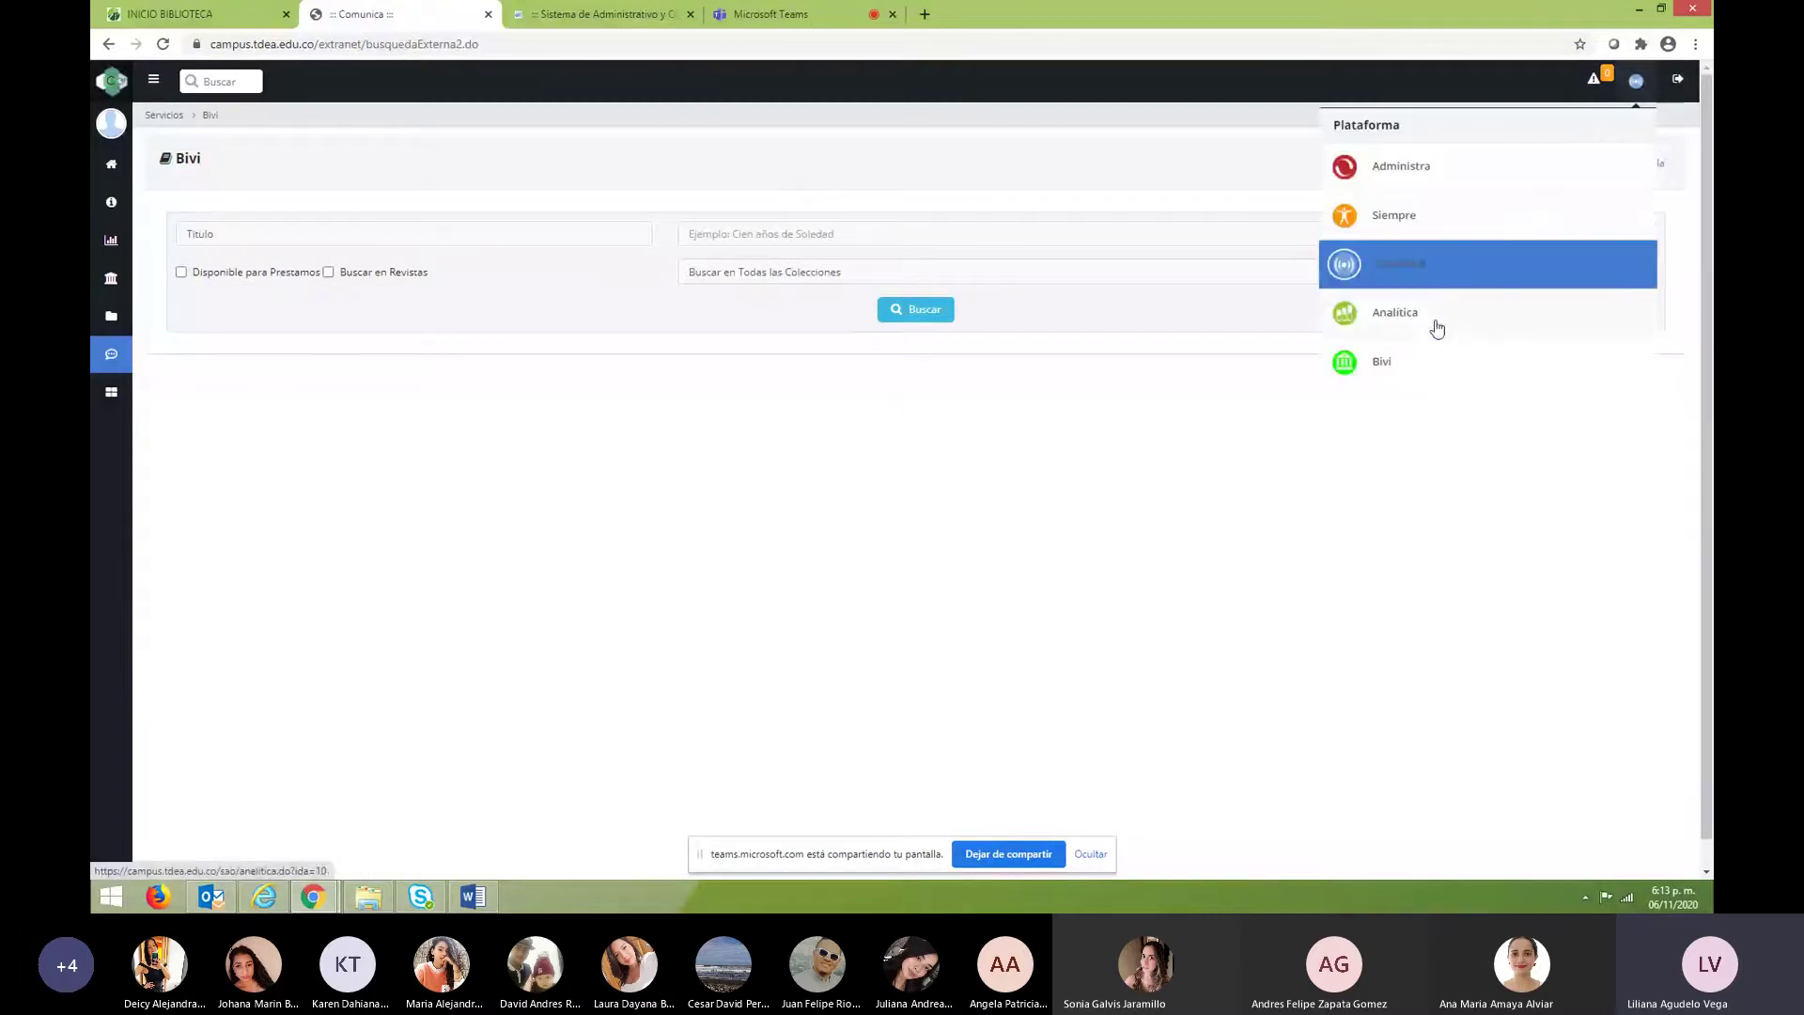
pyautogui.click(1408, 266)
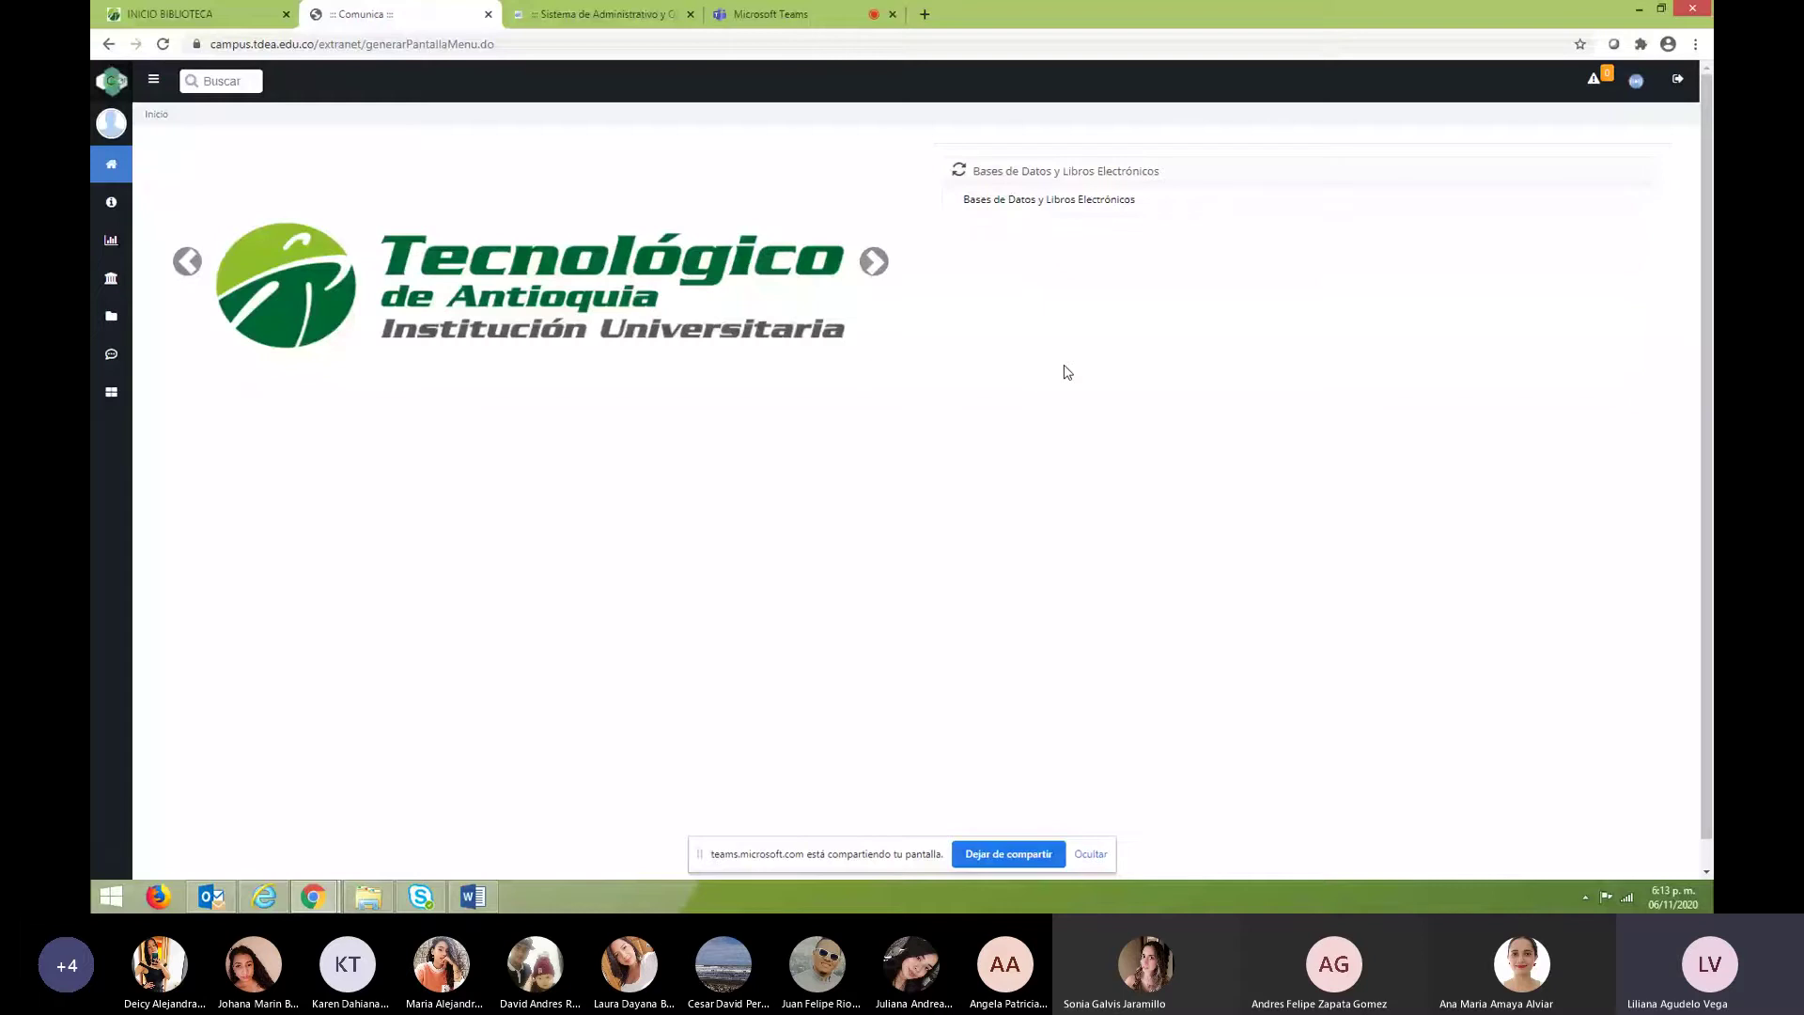
pyautogui.click(1057, 199)
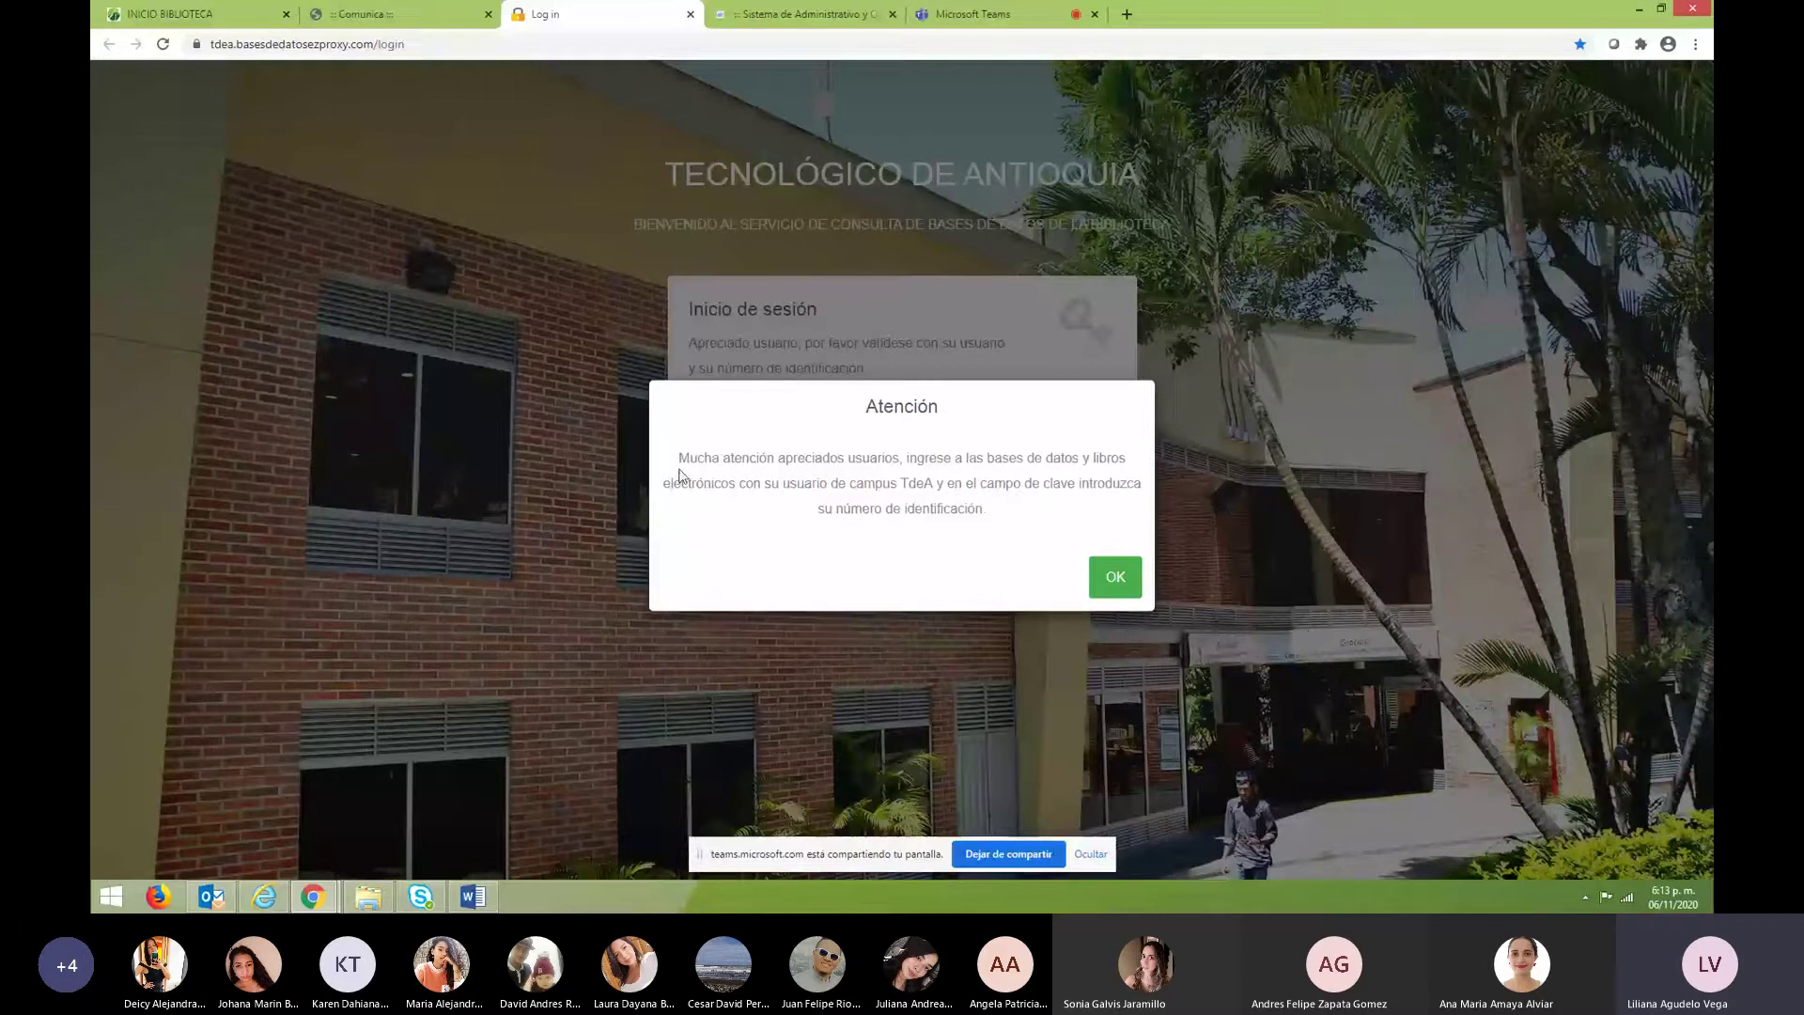
# Read the Atención notice explaining which credentials to use for the databases and electronic books.
pyautogui.moveTo(680, 474); pyautogui.dragTo(1003, 479)
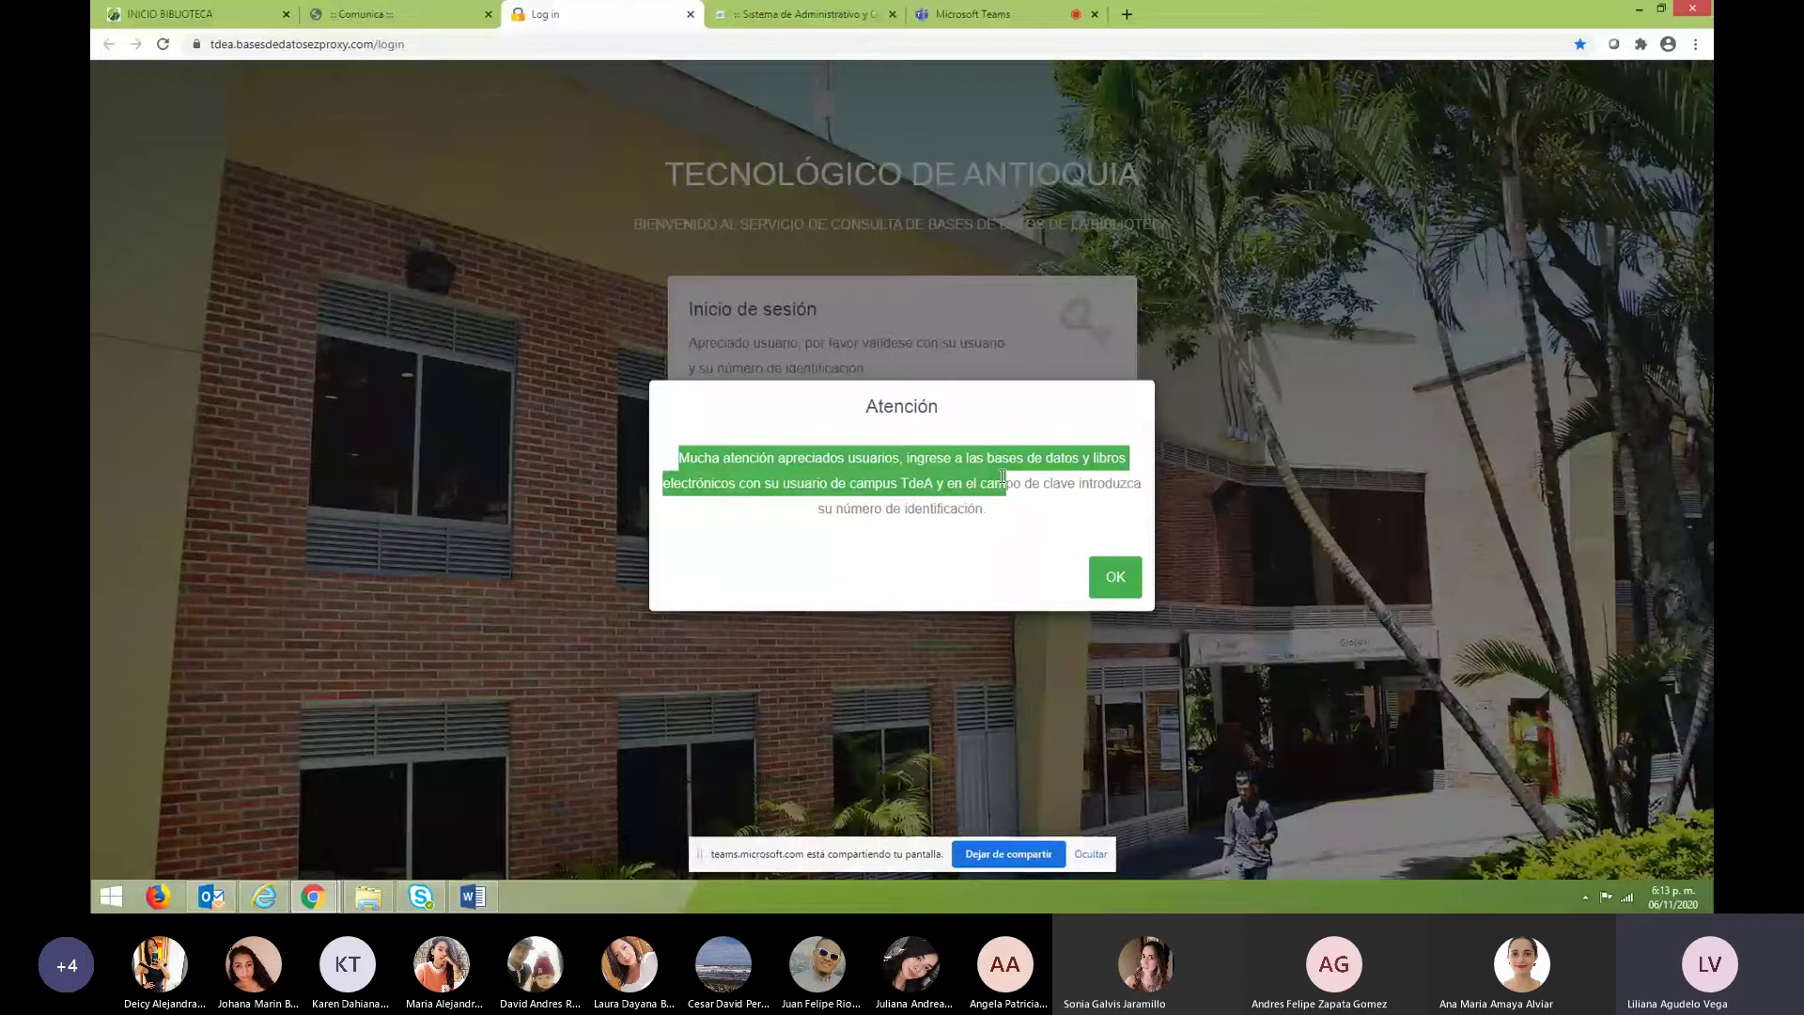
pyautogui.moveTo(1003, 477); pyautogui.dragTo(820, 498)
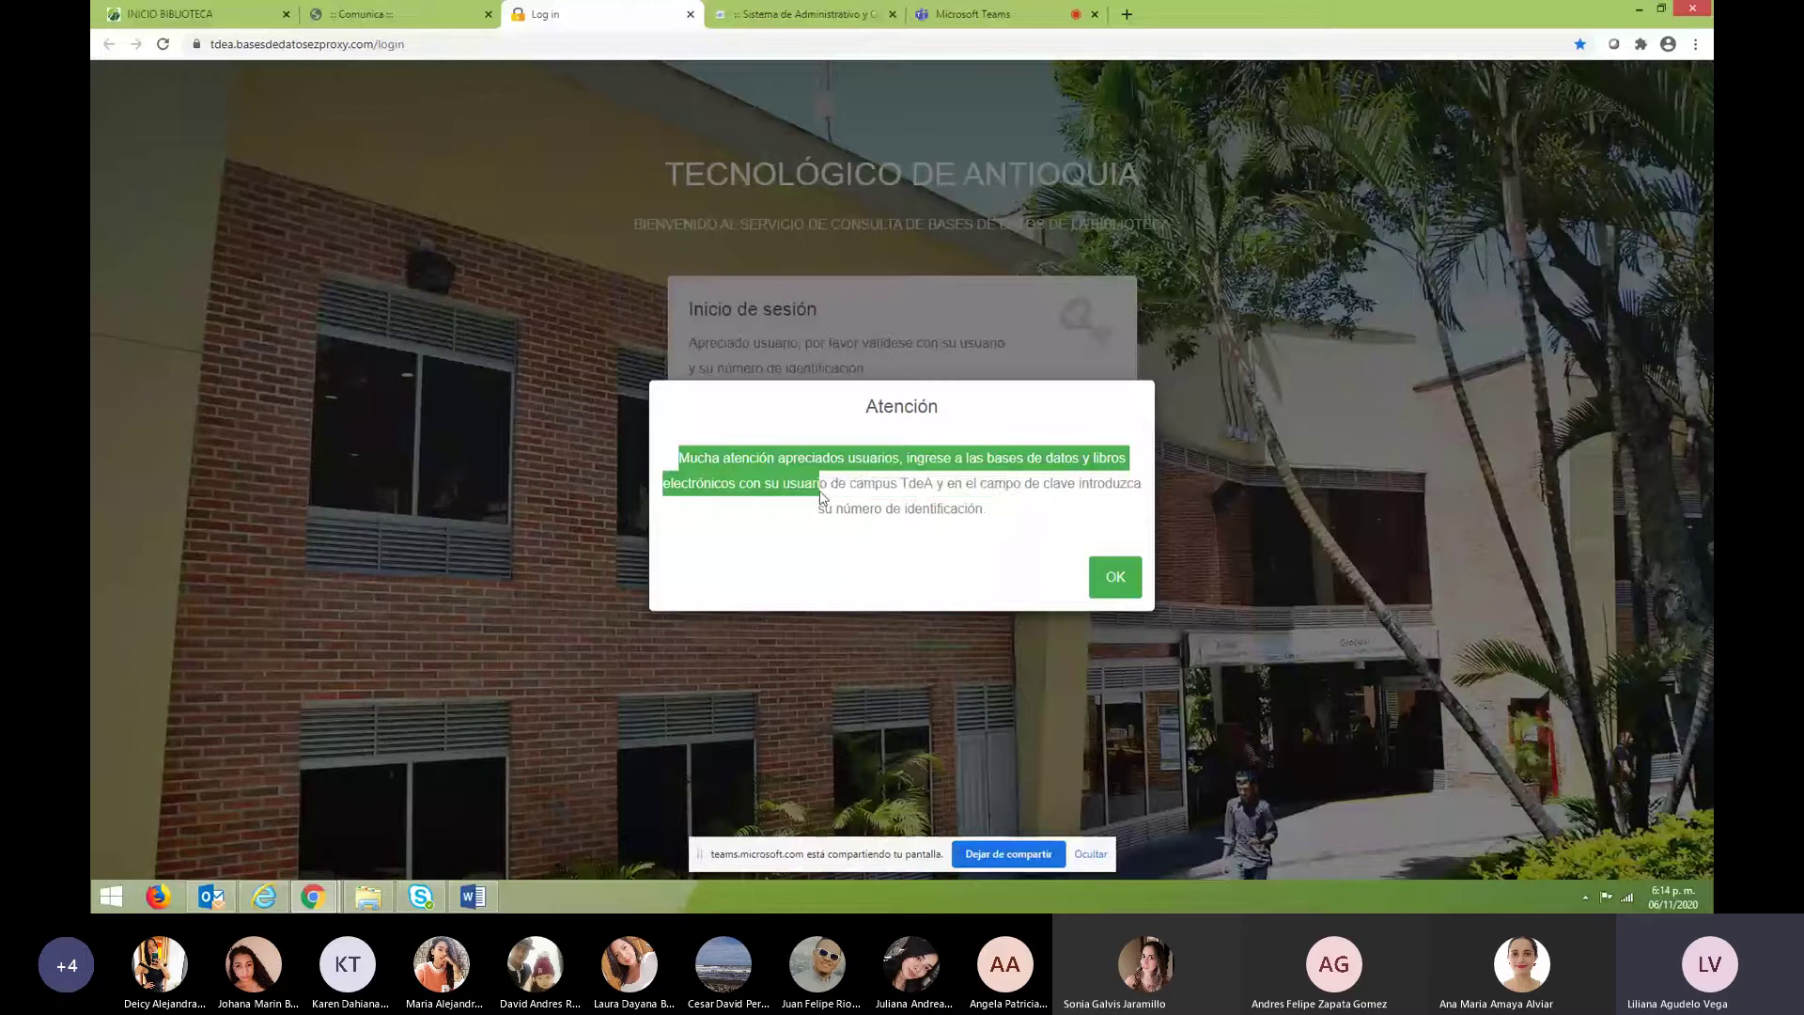
pyautogui.moveTo(820, 498); pyautogui.dragTo(926, 486)
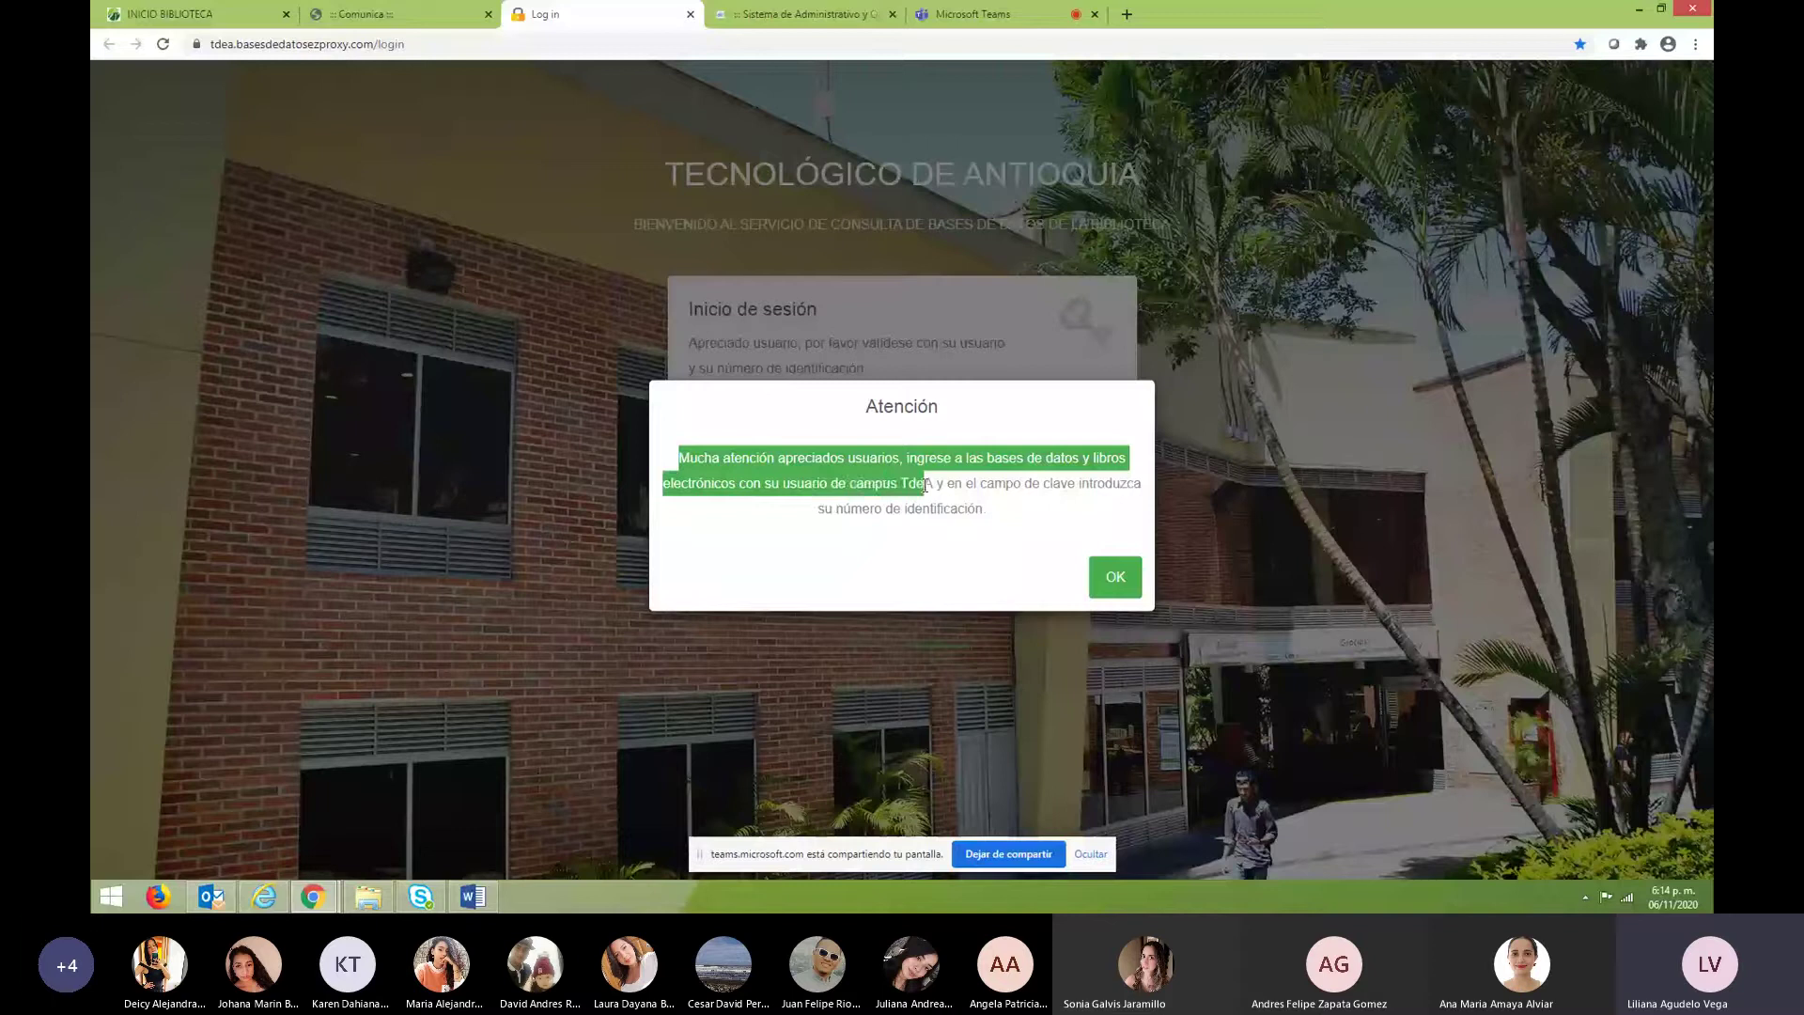
pyautogui.moveTo(926, 485); pyautogui.dragTo(911, 538)
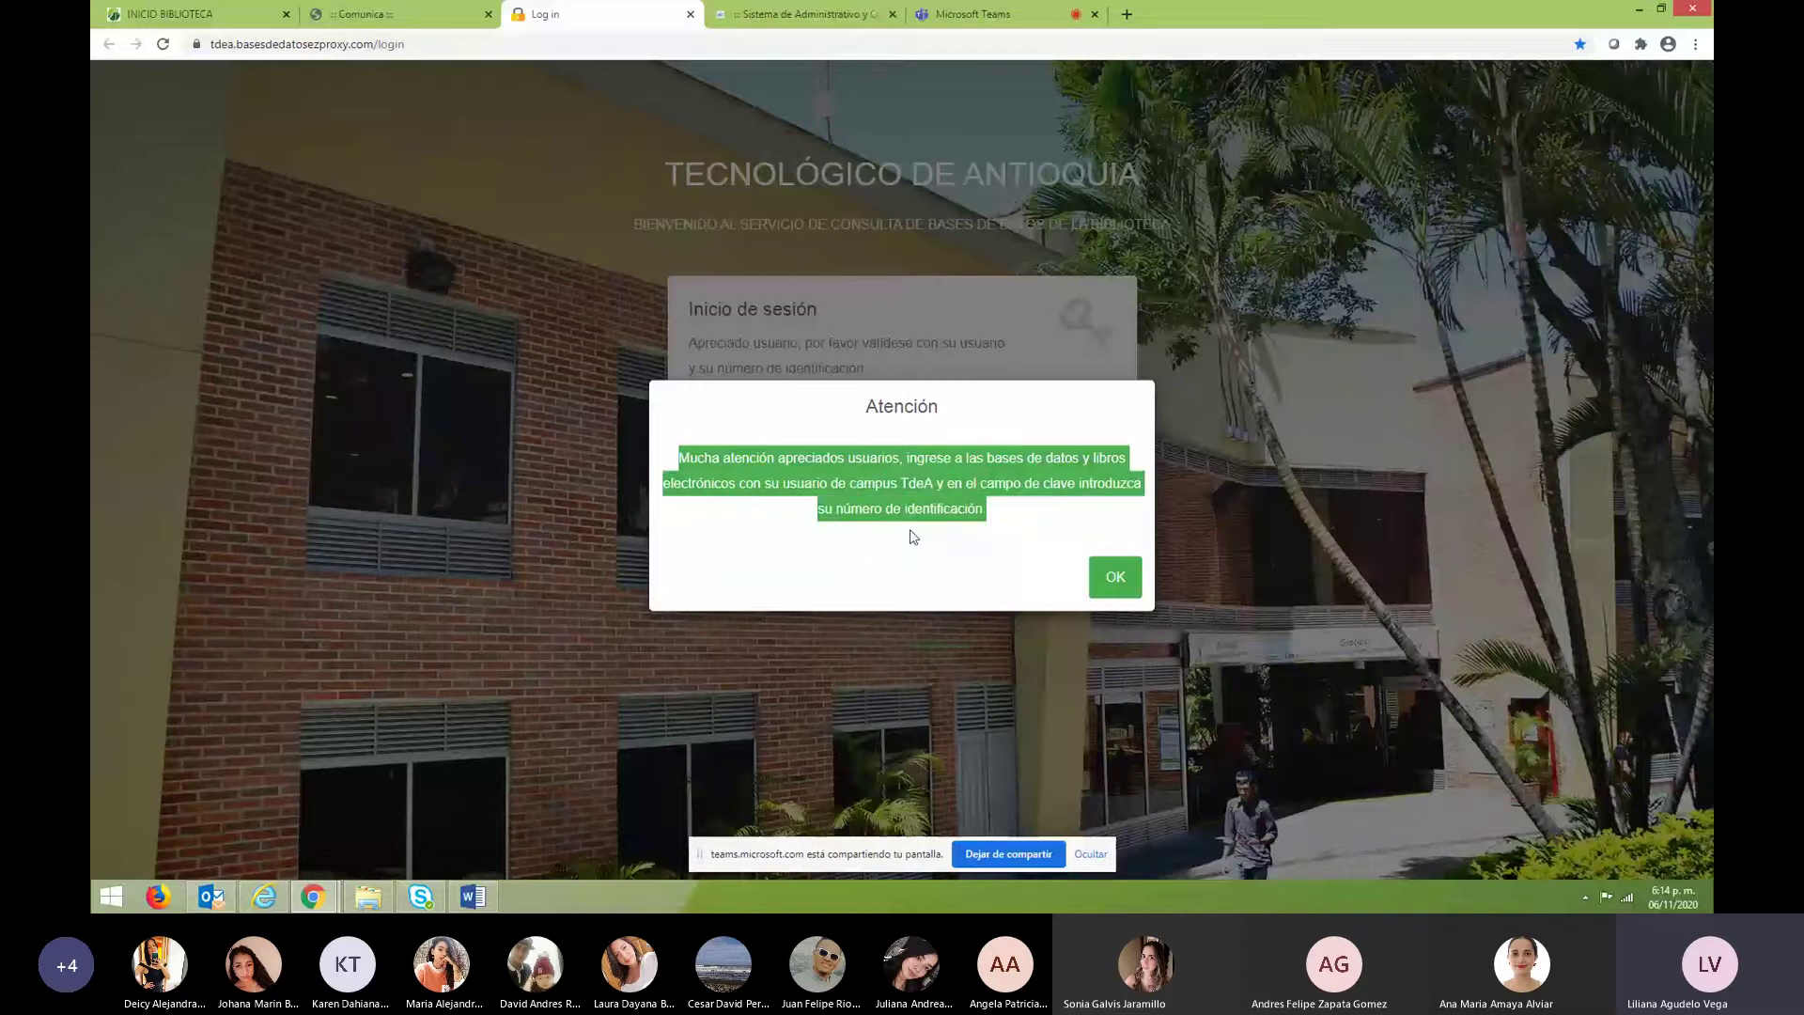
pyautogui.click(935, 538)
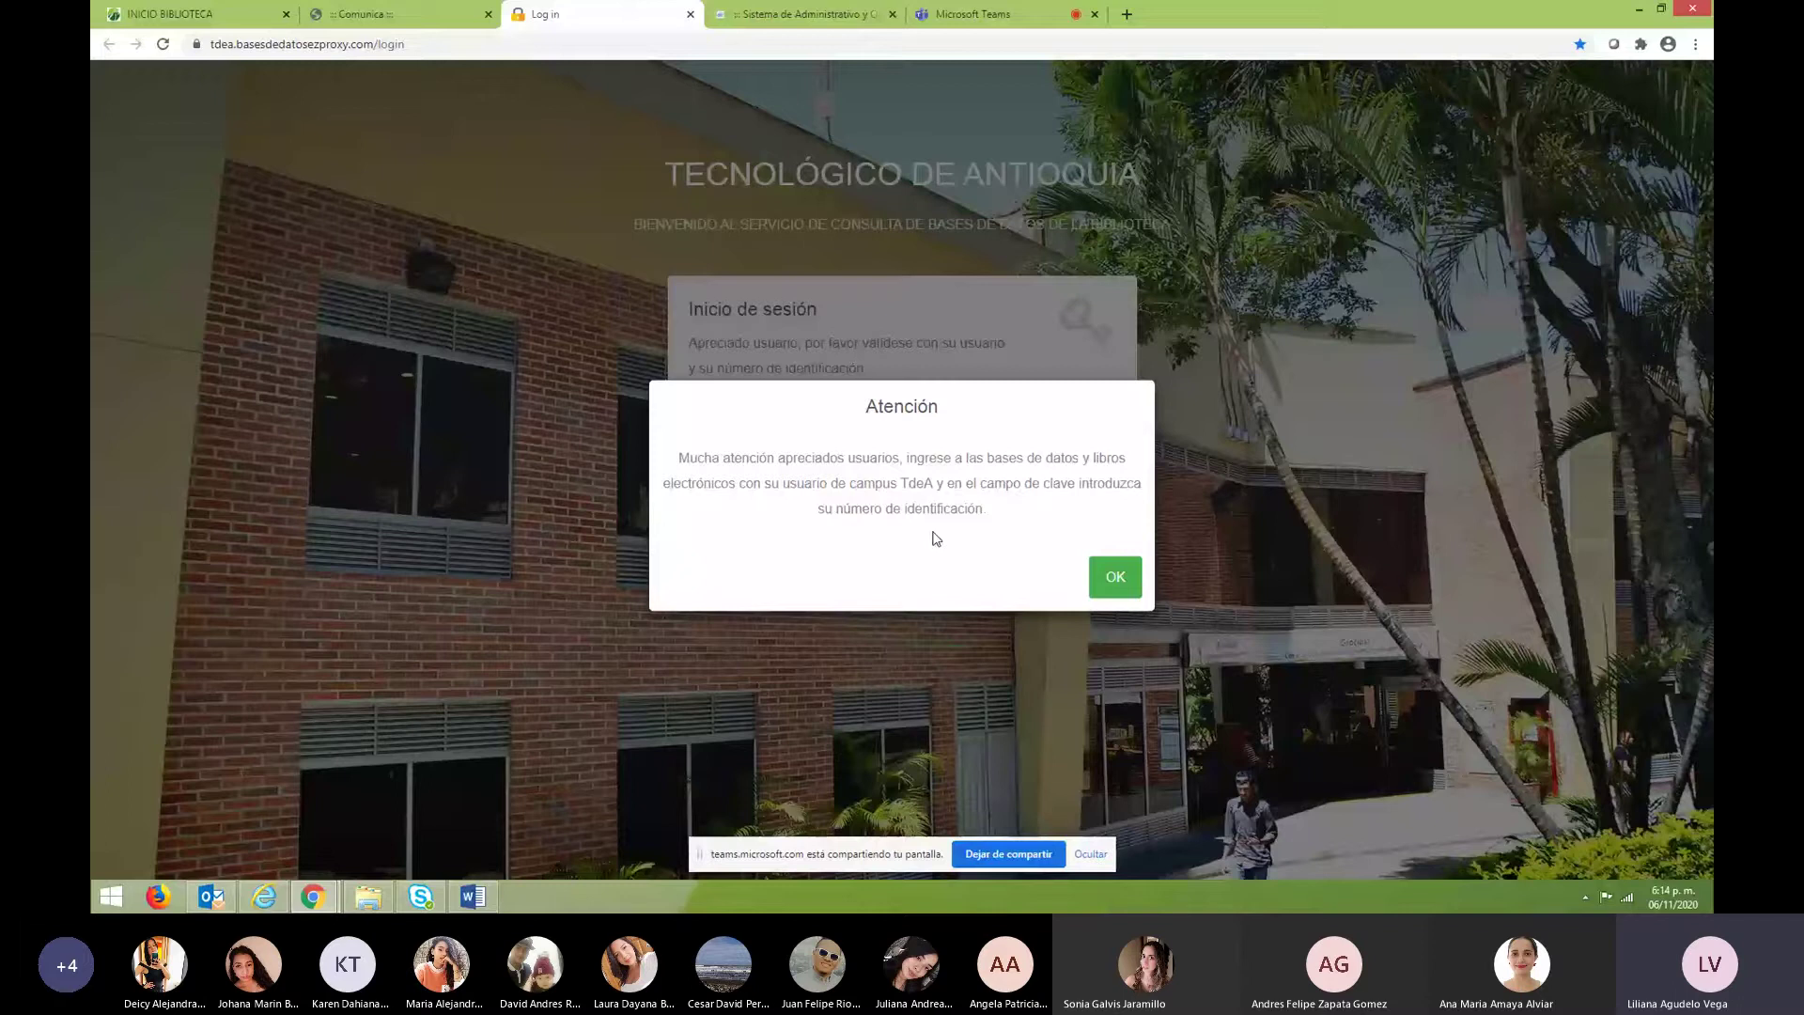
# Dismiss the notice and log in to the library's database service, entering the identification number as the password.
pyautogui.click(1124, 588)
pyautogui.click(1116, 578)
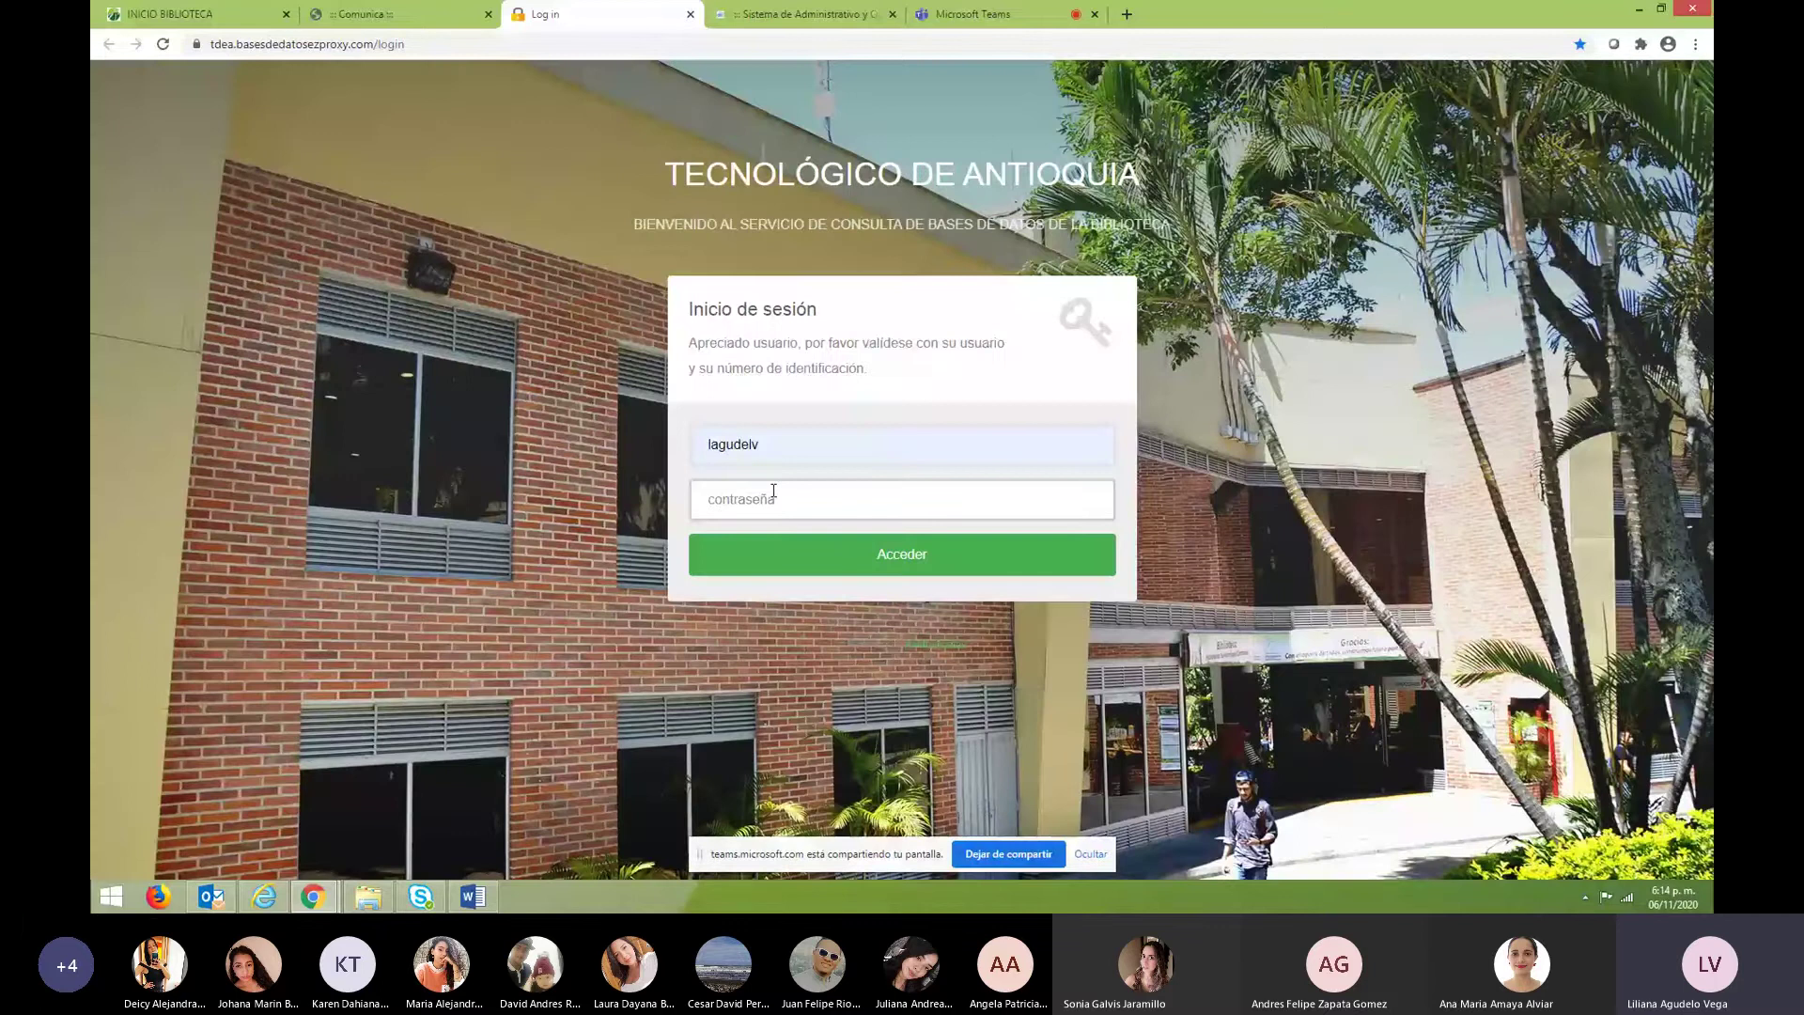
pyautogui.click(773, 490)
pyautogui.hotkey('ctrl', 'v')
pyautogui.click(906, 544)
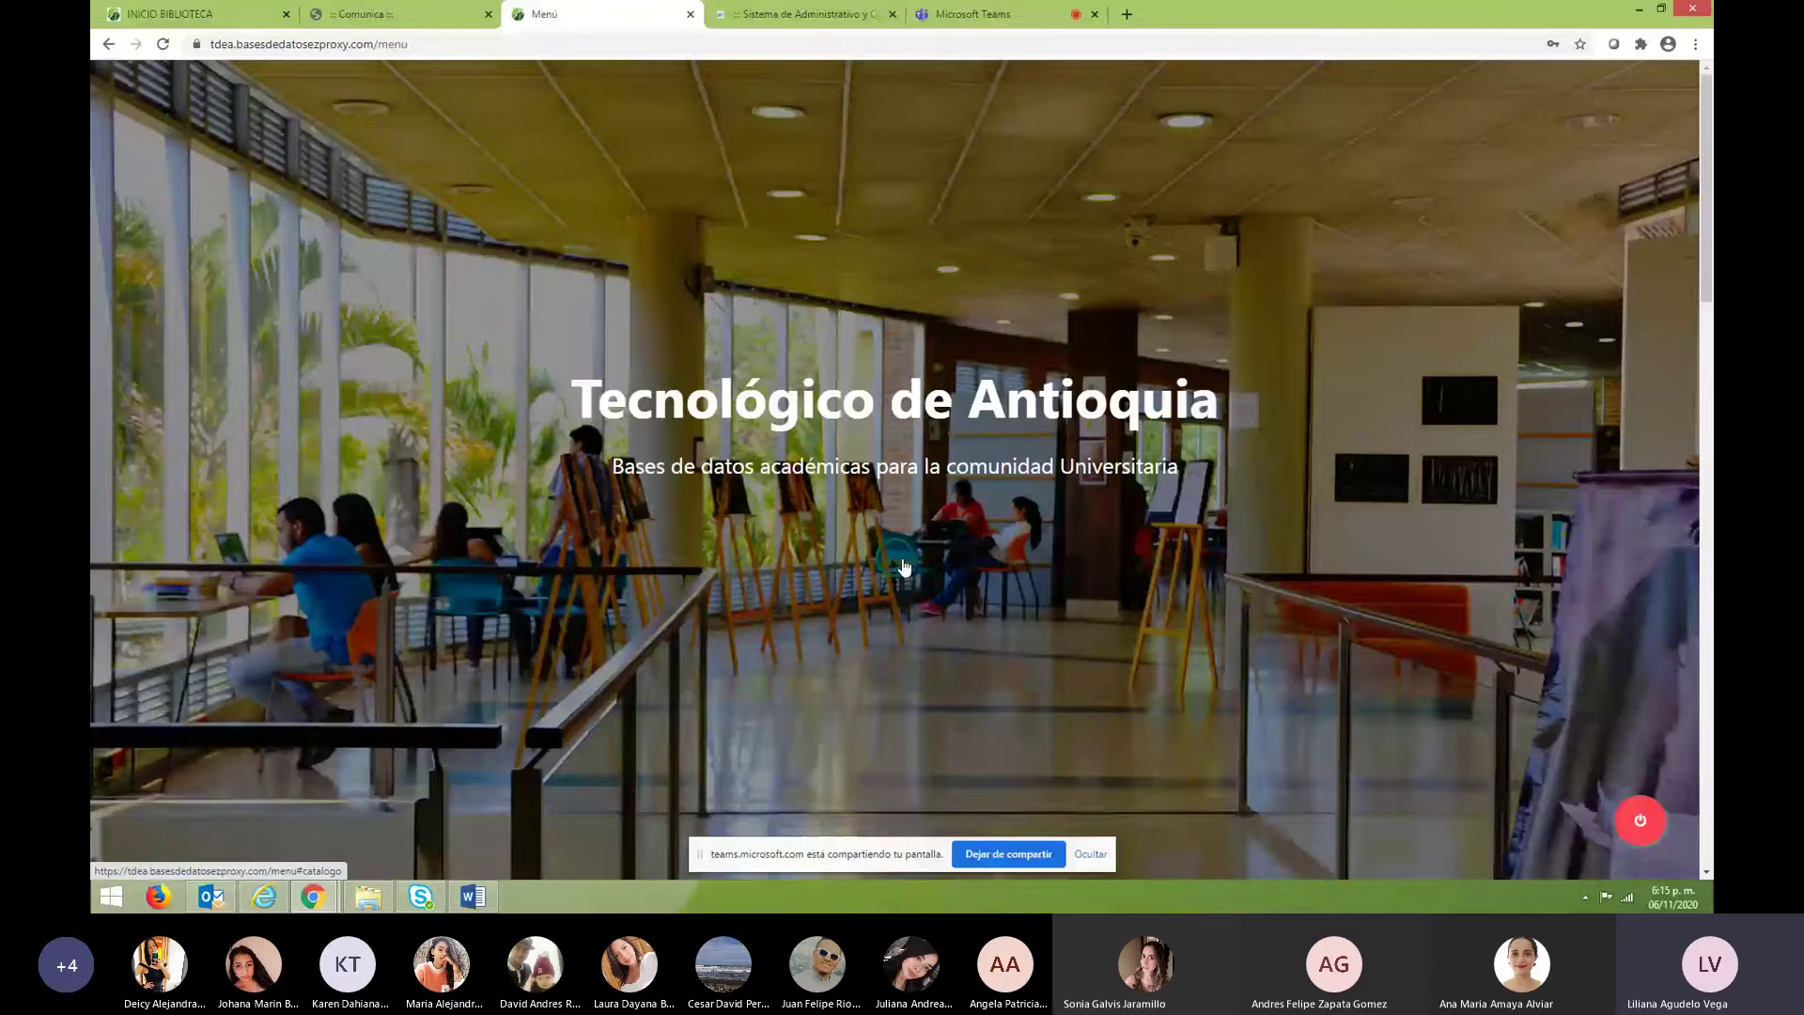
# Open the Catálogo de Bases de Datos and review the available databases and their descriptions, from ECOE to Harvard Deusto.
pyautogui.click(904, 566)
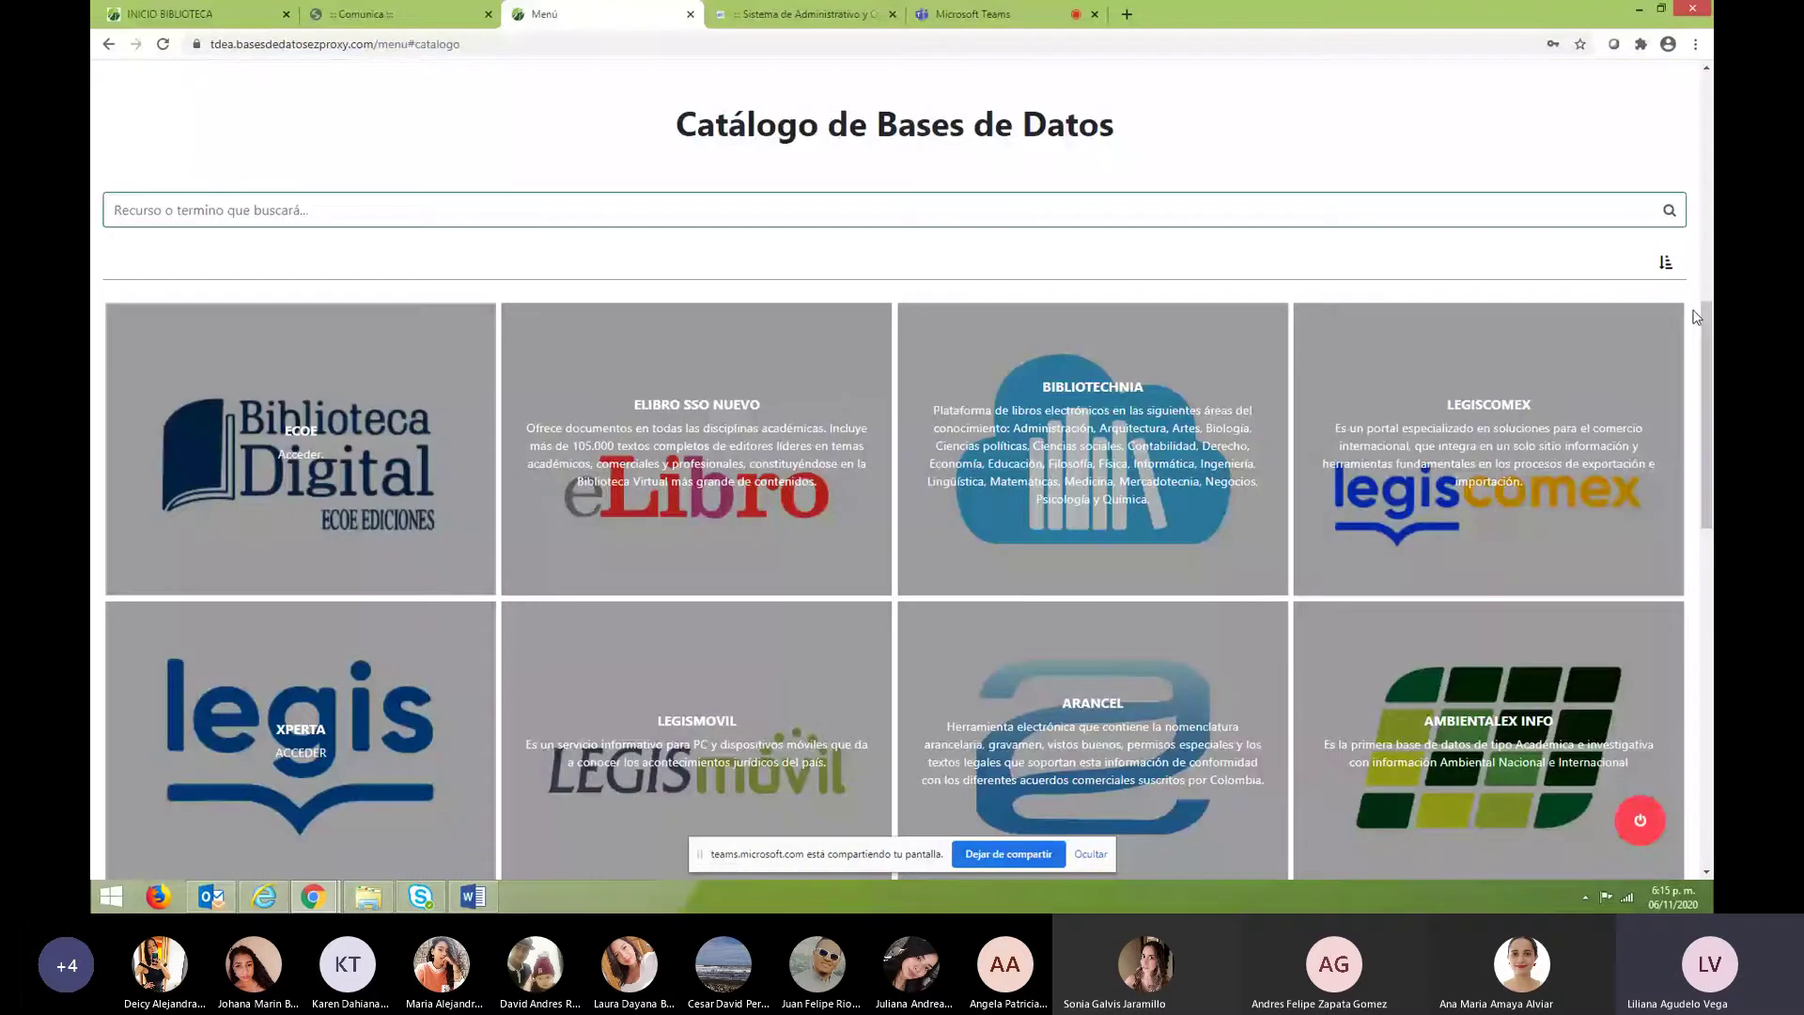
pyautogui.scroll(-2, 1375, 282)
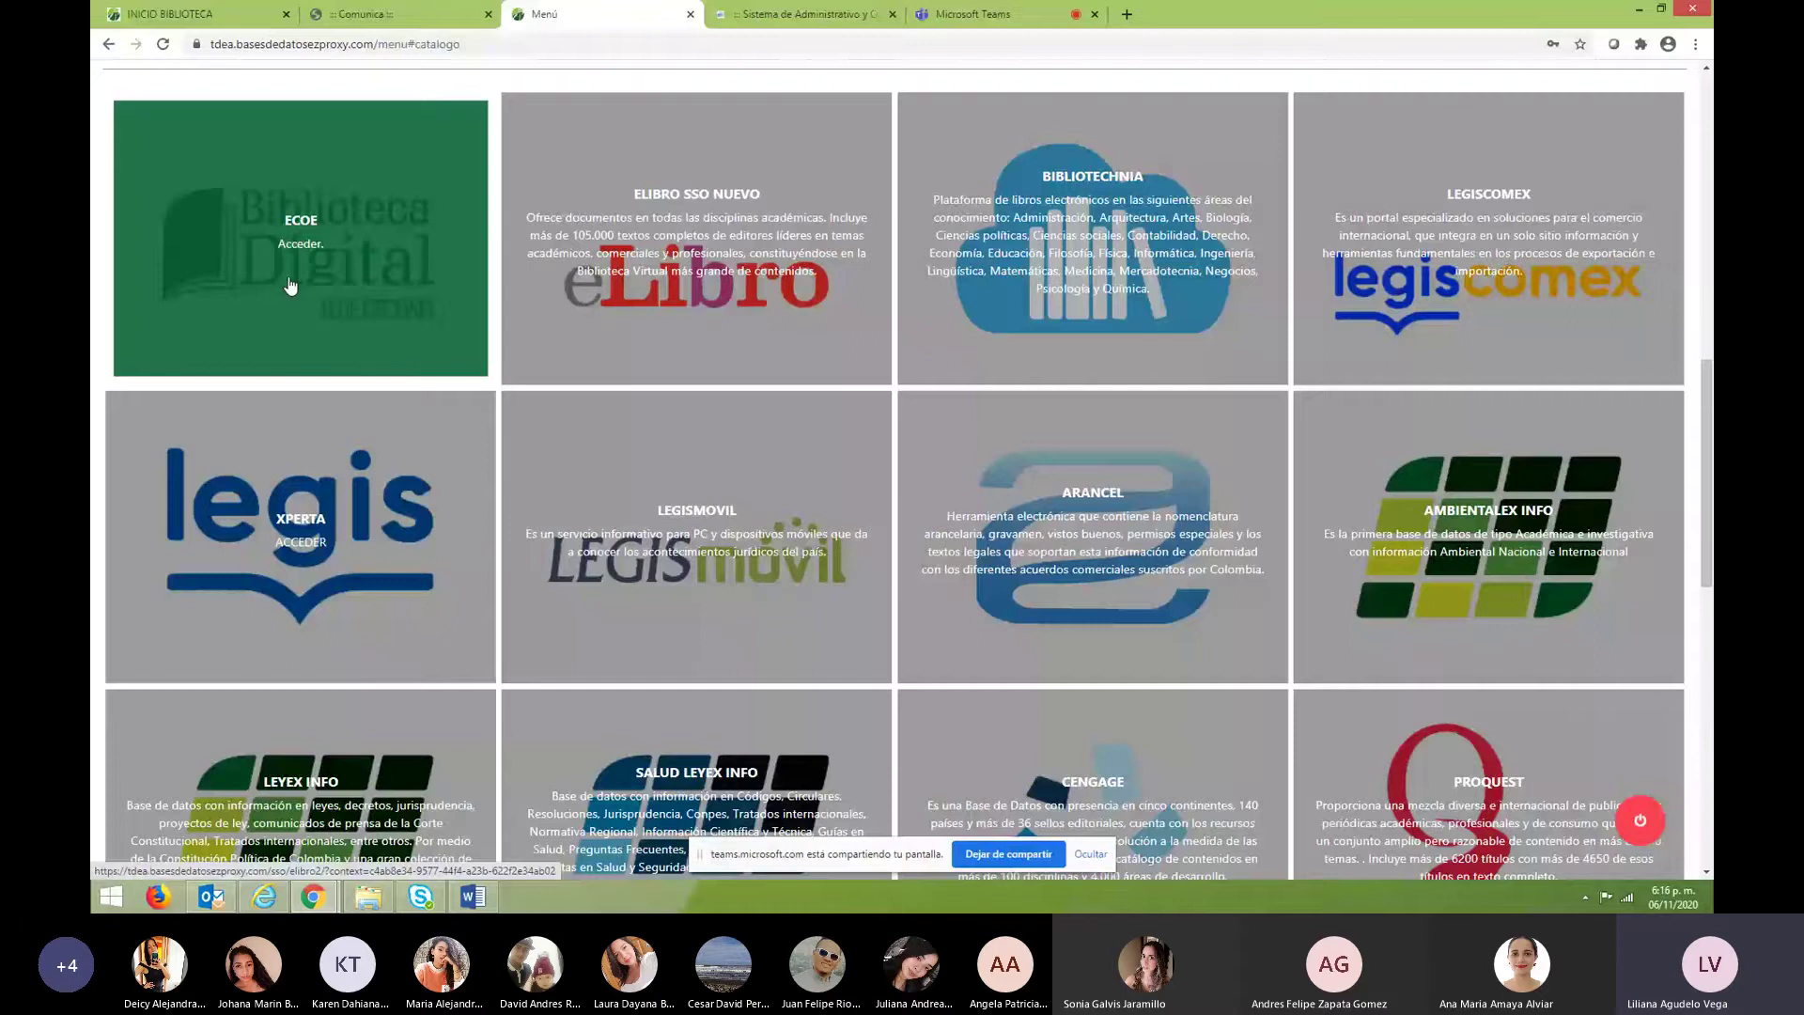
pyautogui.scroll(-9, 291, 287)
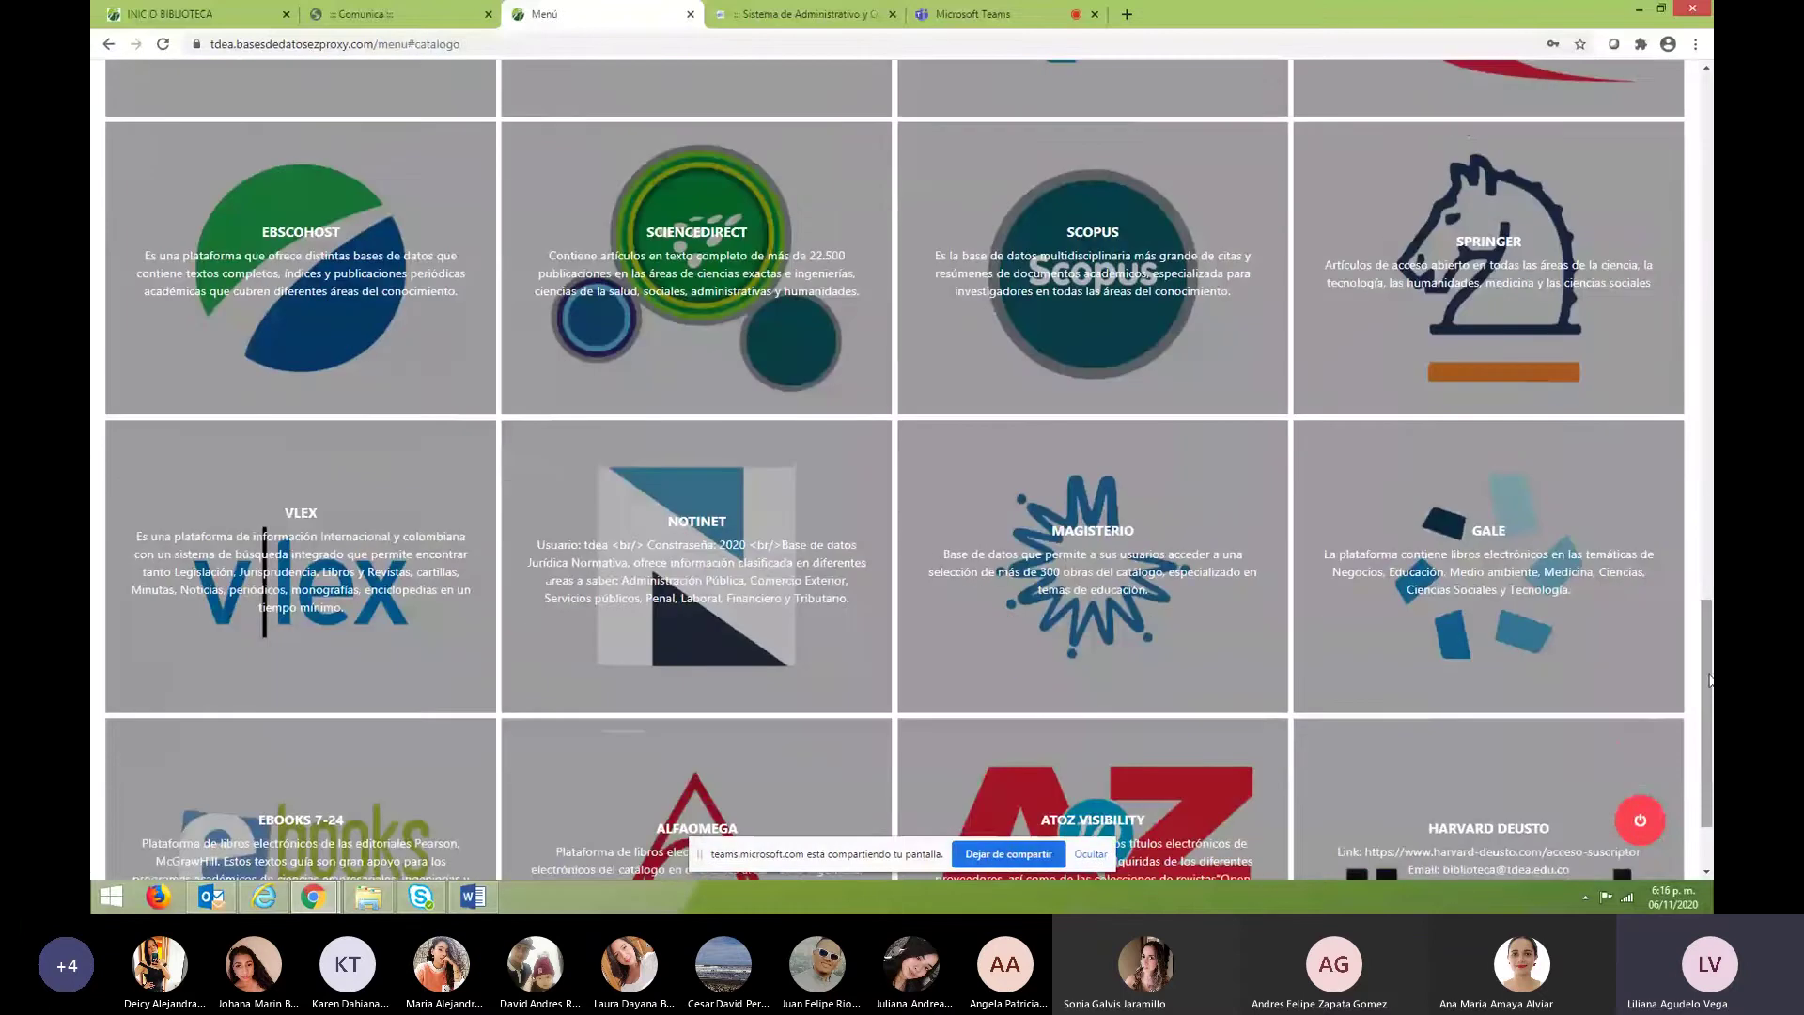
pyautogui.scroll(-2, 761, 808)
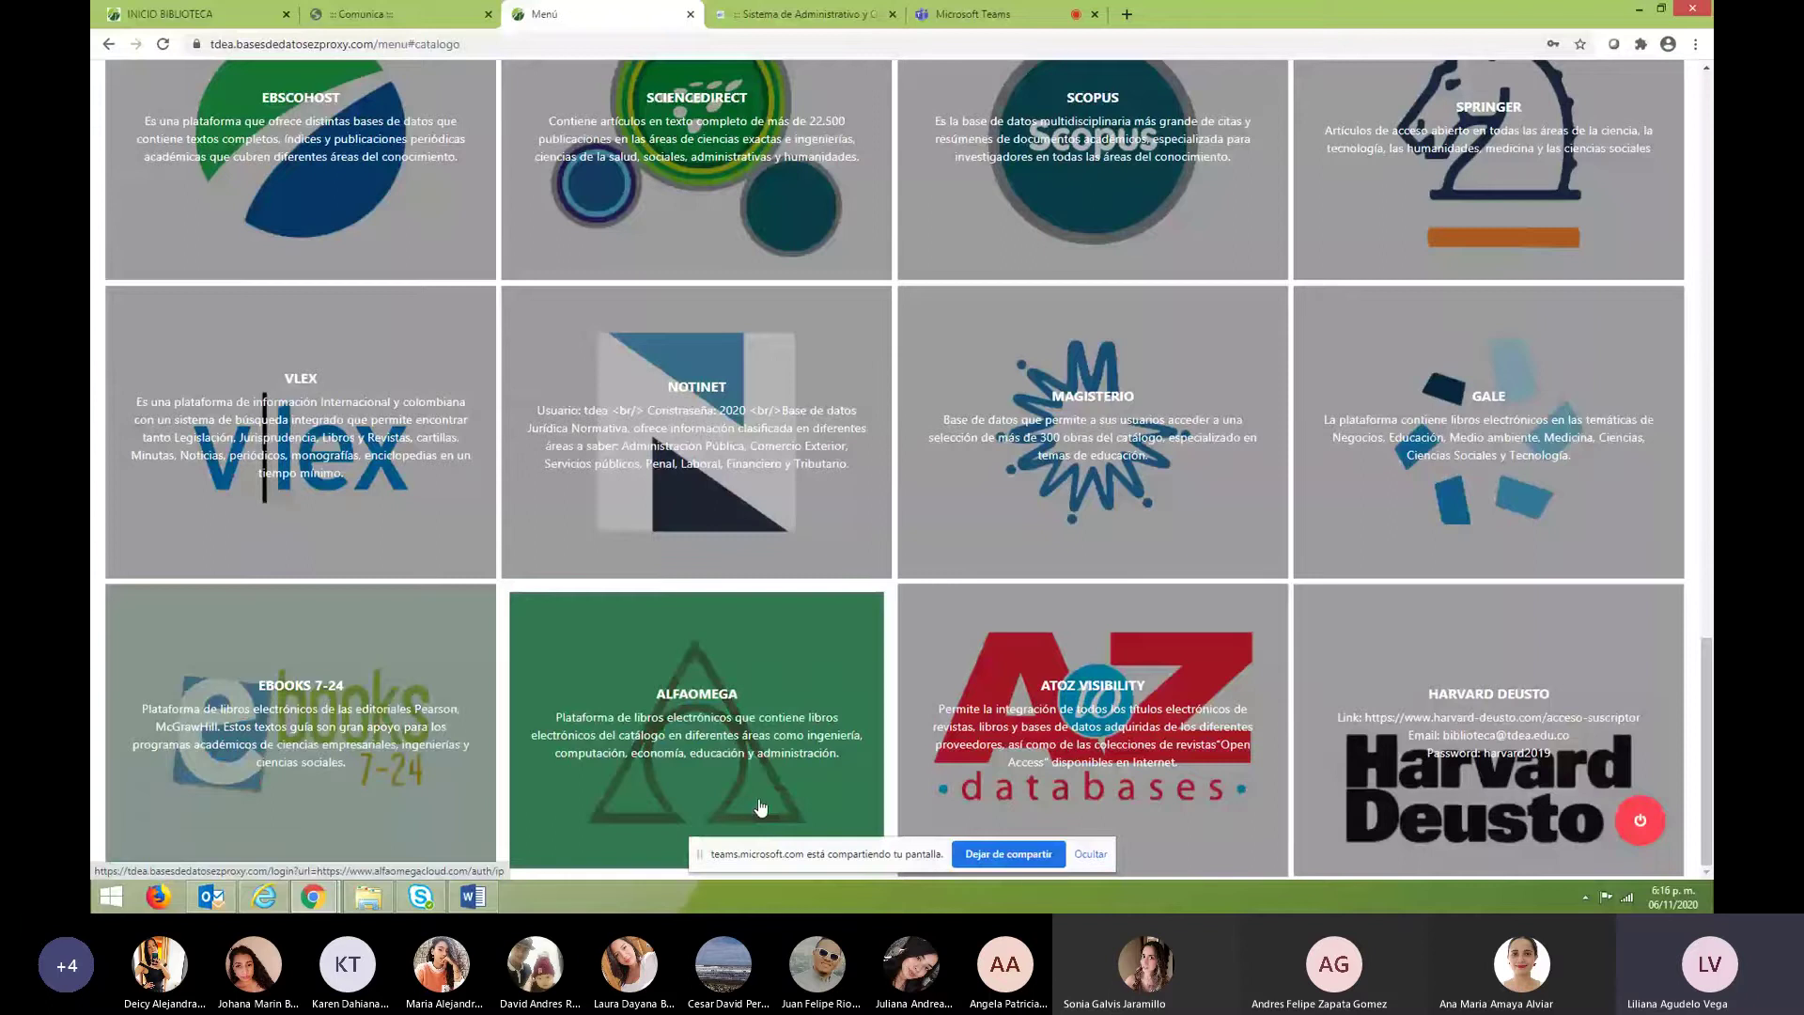
pyautogui.scroll(5, 761, 808)
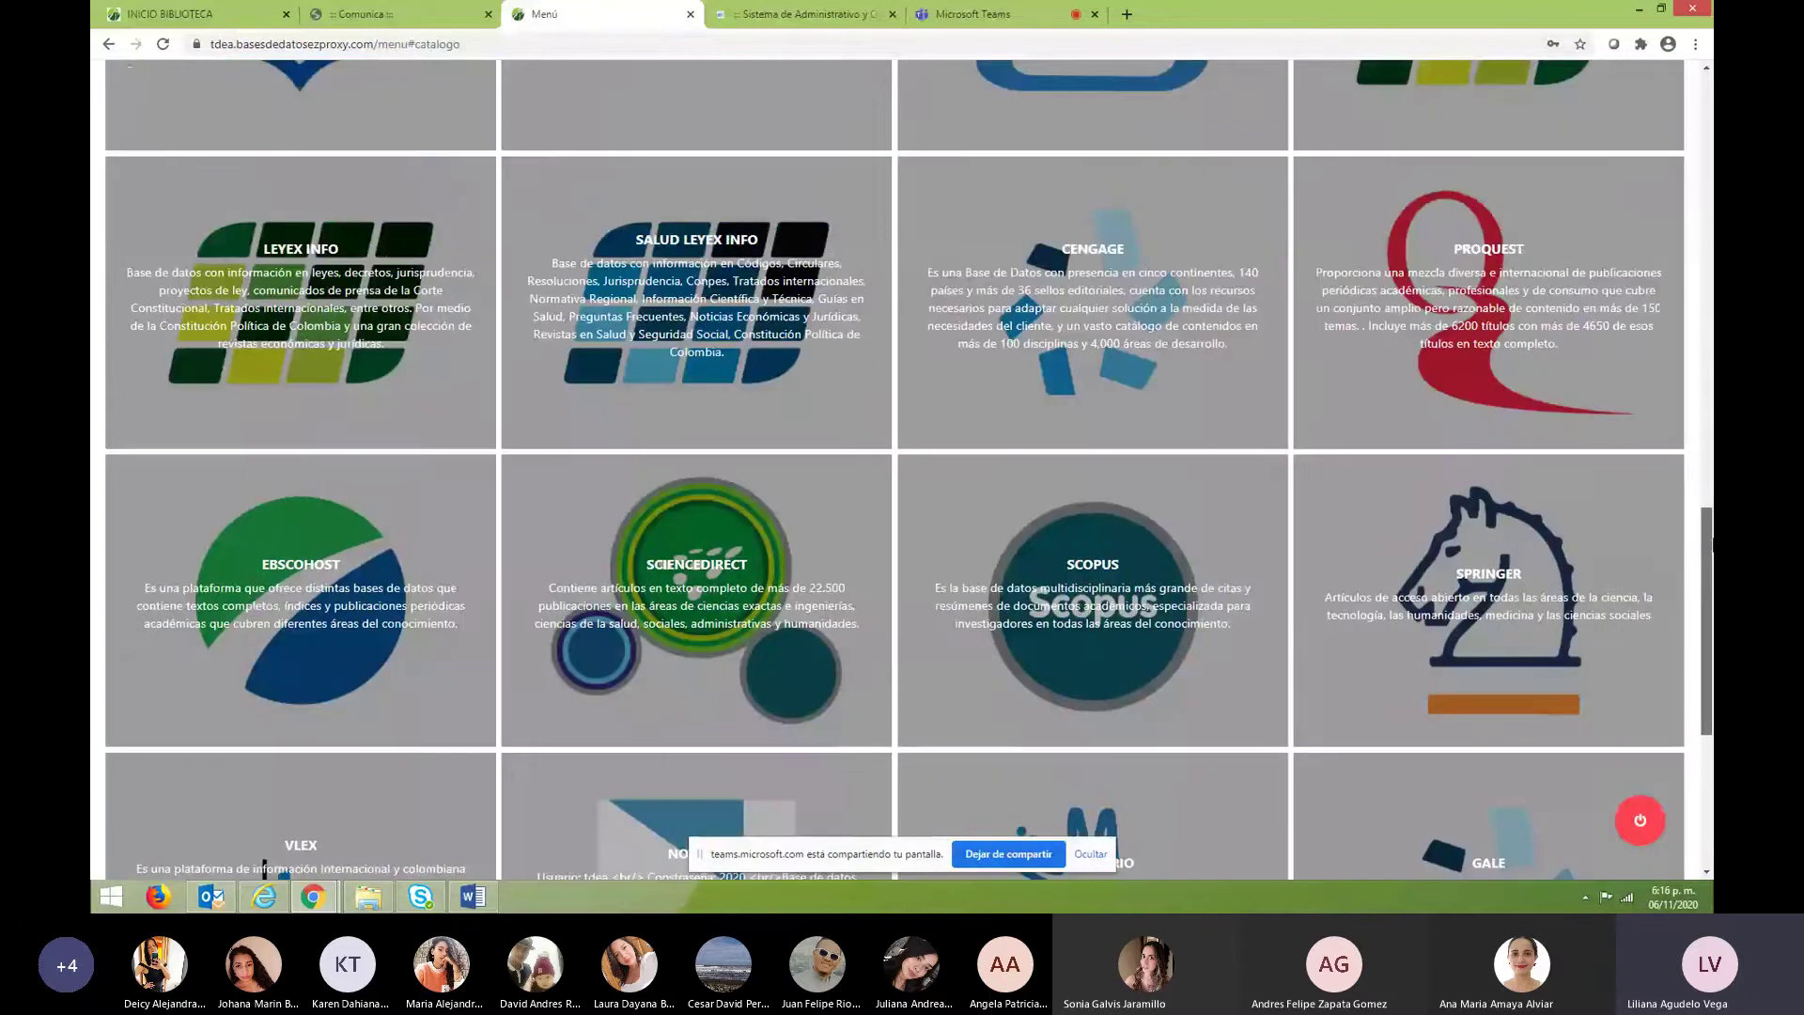
pyautogui.moveTo(1712, 543); pyautogui.dragTo(1710, 421)
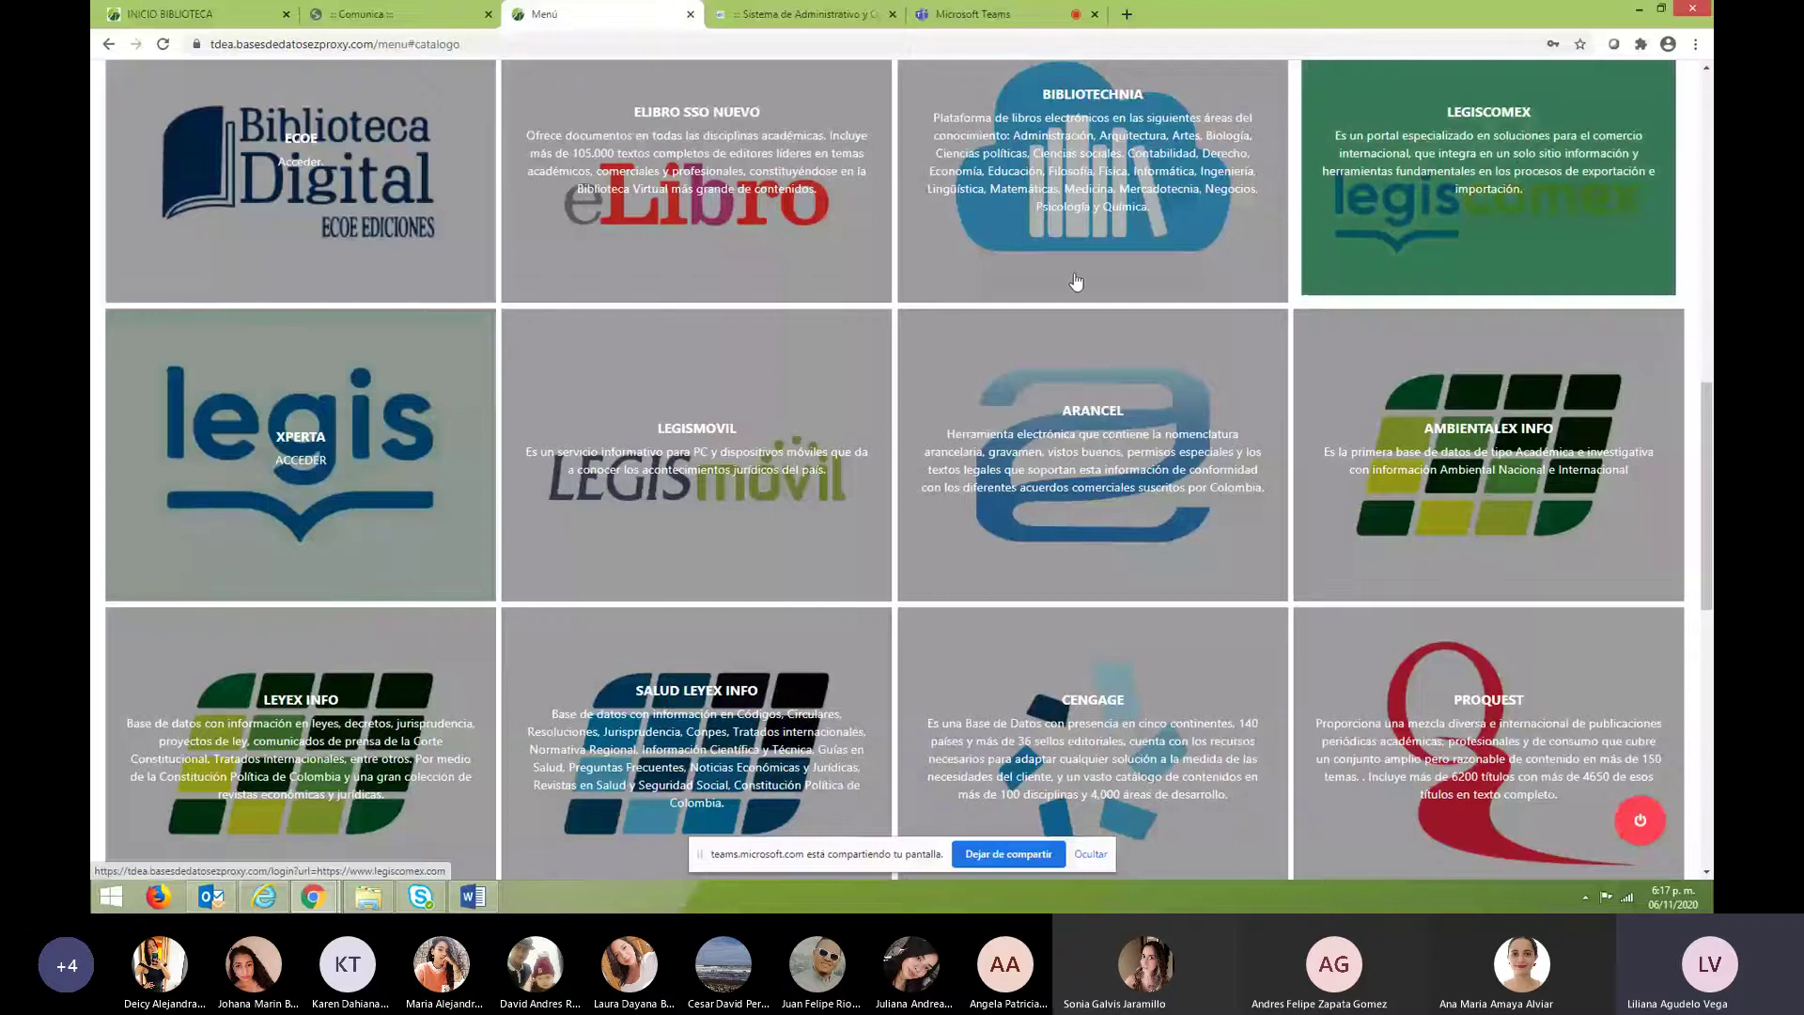
pyautogui.scroll(-5, 252, 308)
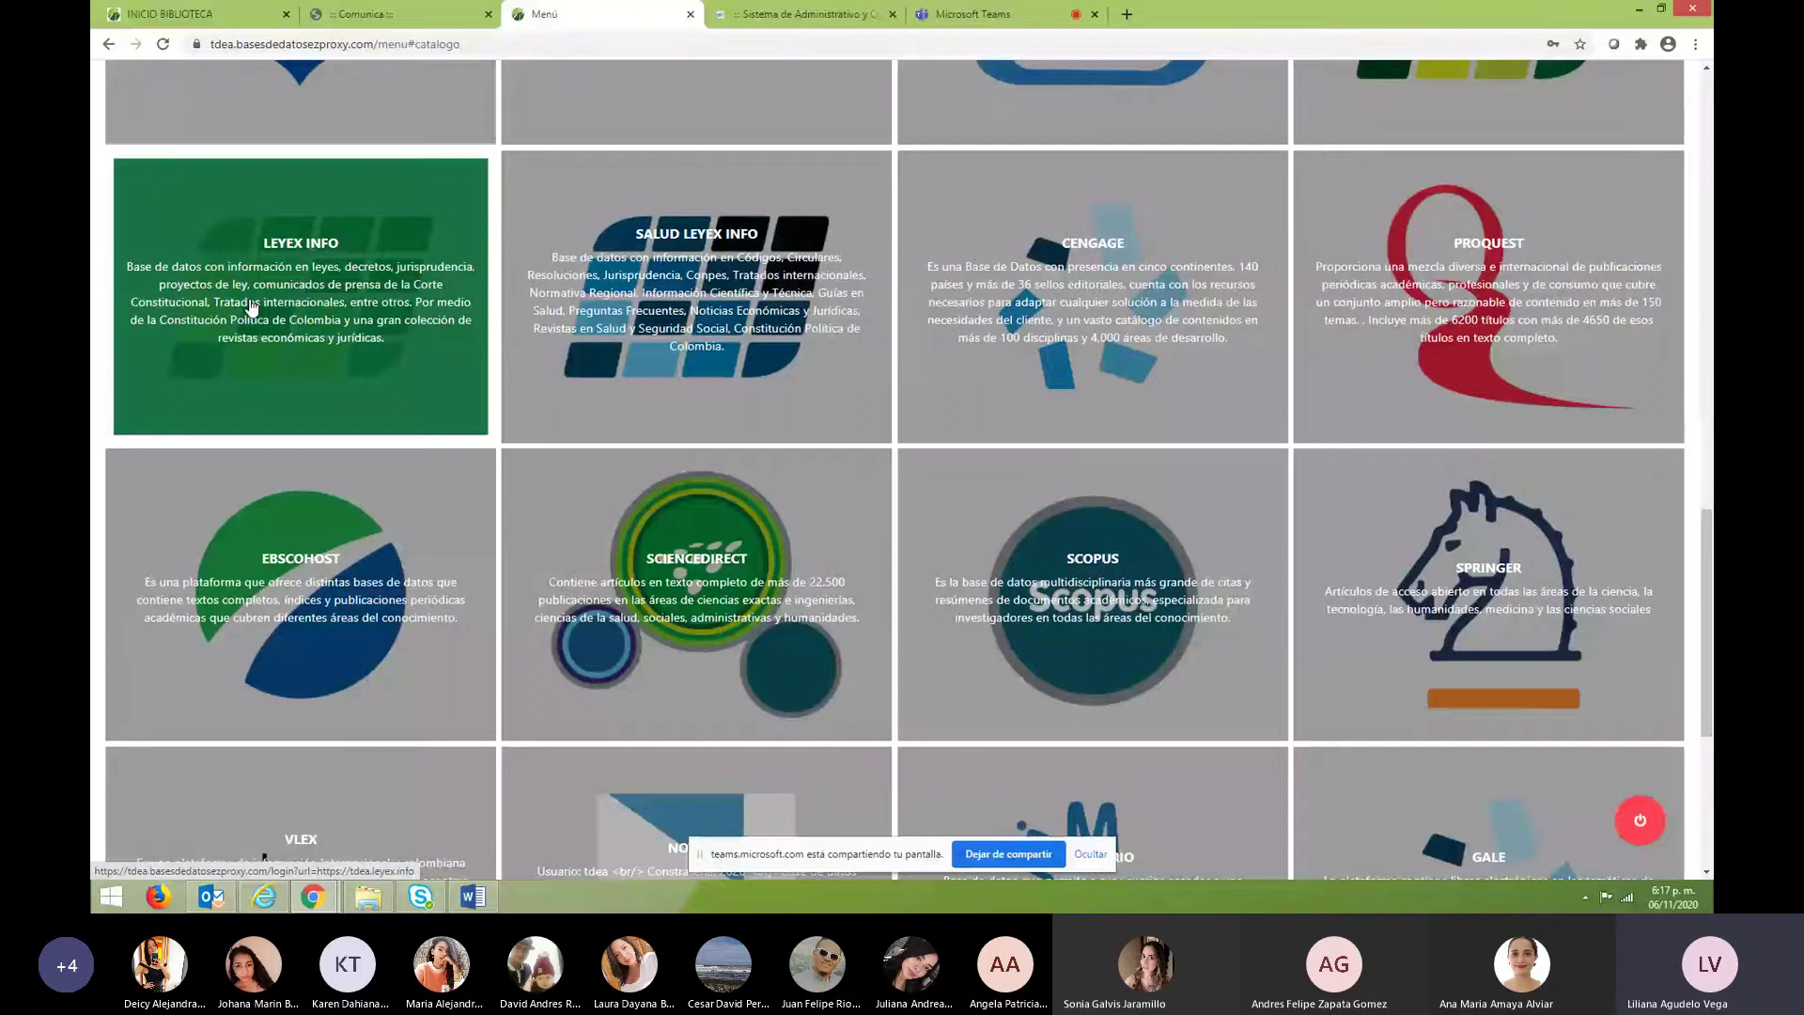
pyautogui.scroll(-4, 402, 569)
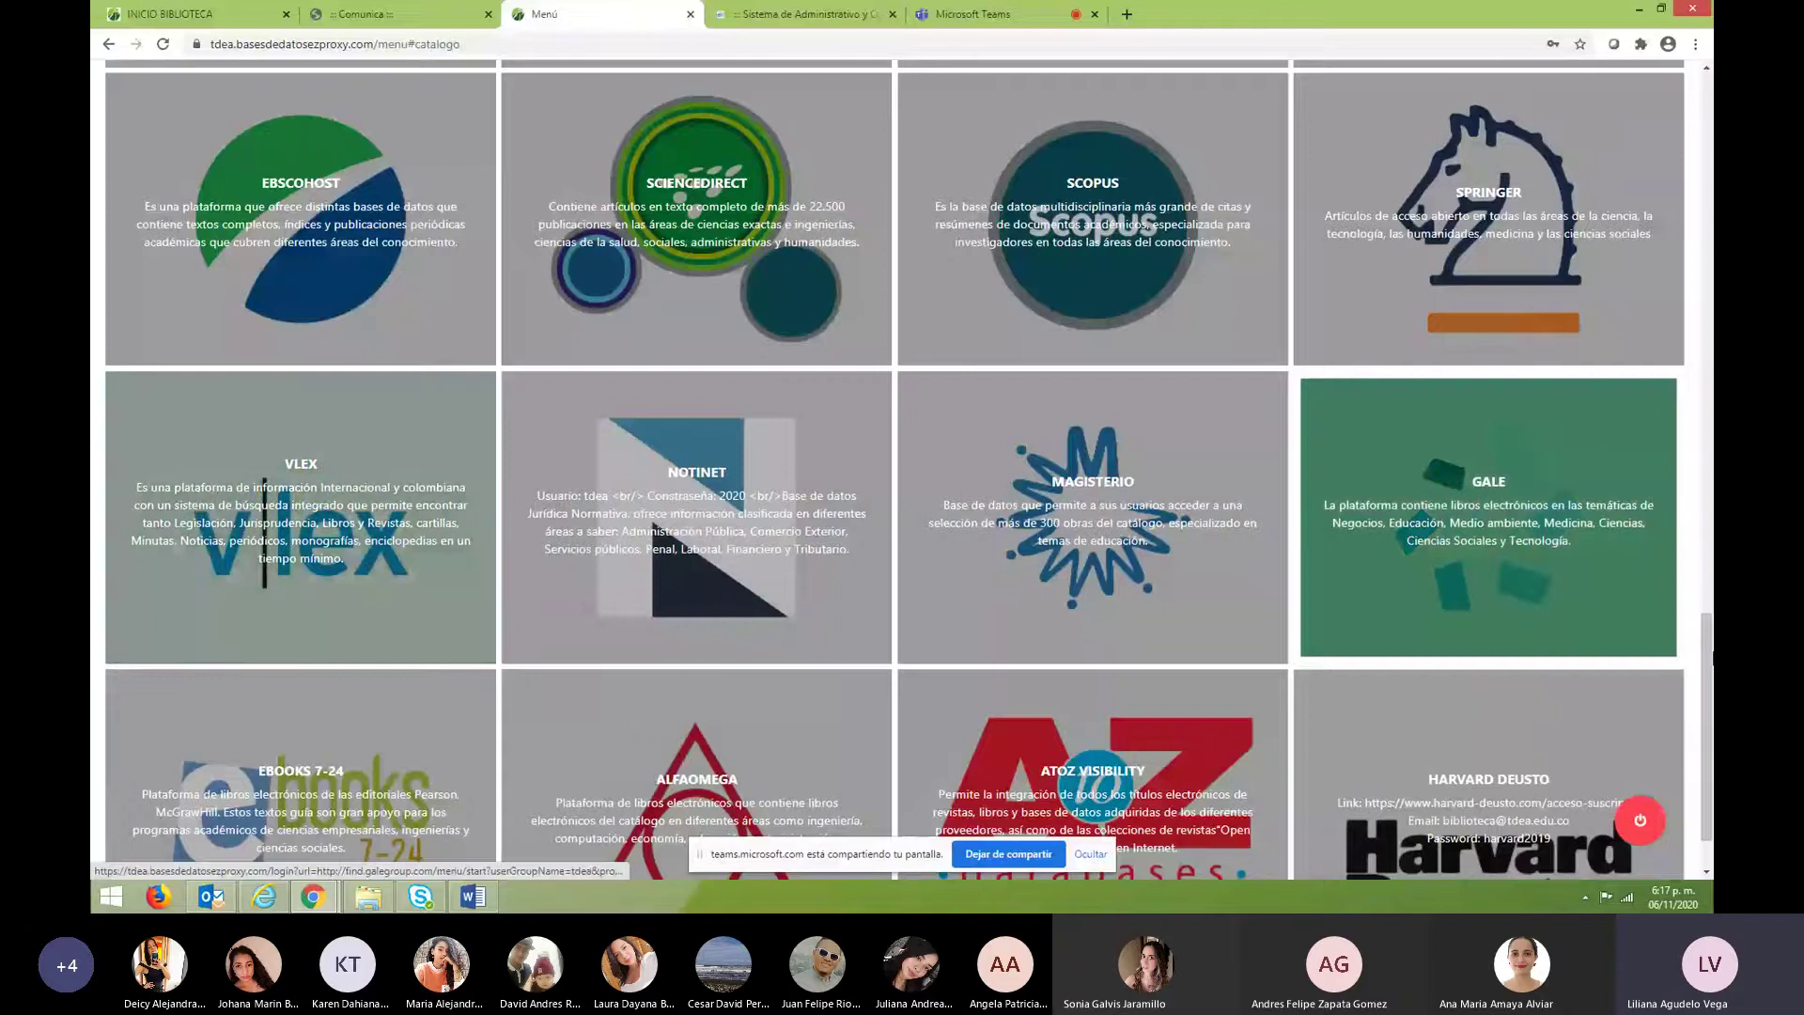
pyautogui.scroll(-1, 1703, 693)
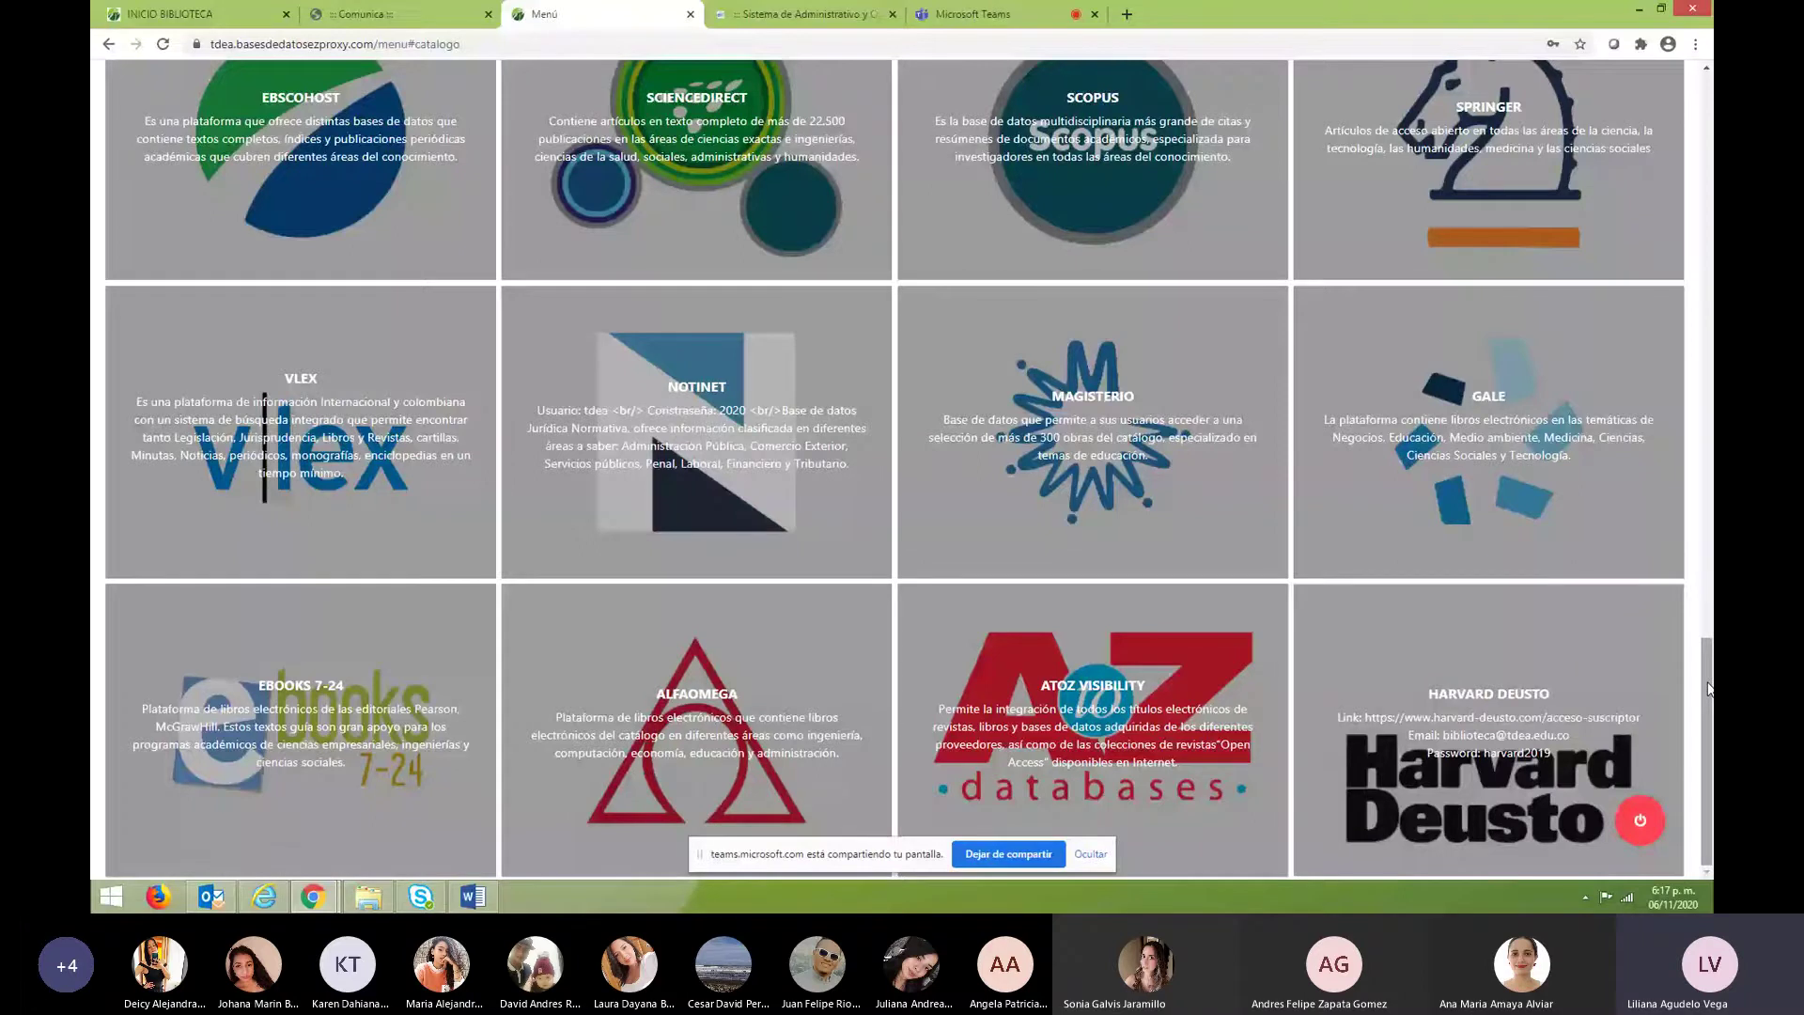
pyautogui.moveTo(1708, 689); pyautogui.dragTo(1710, 504)
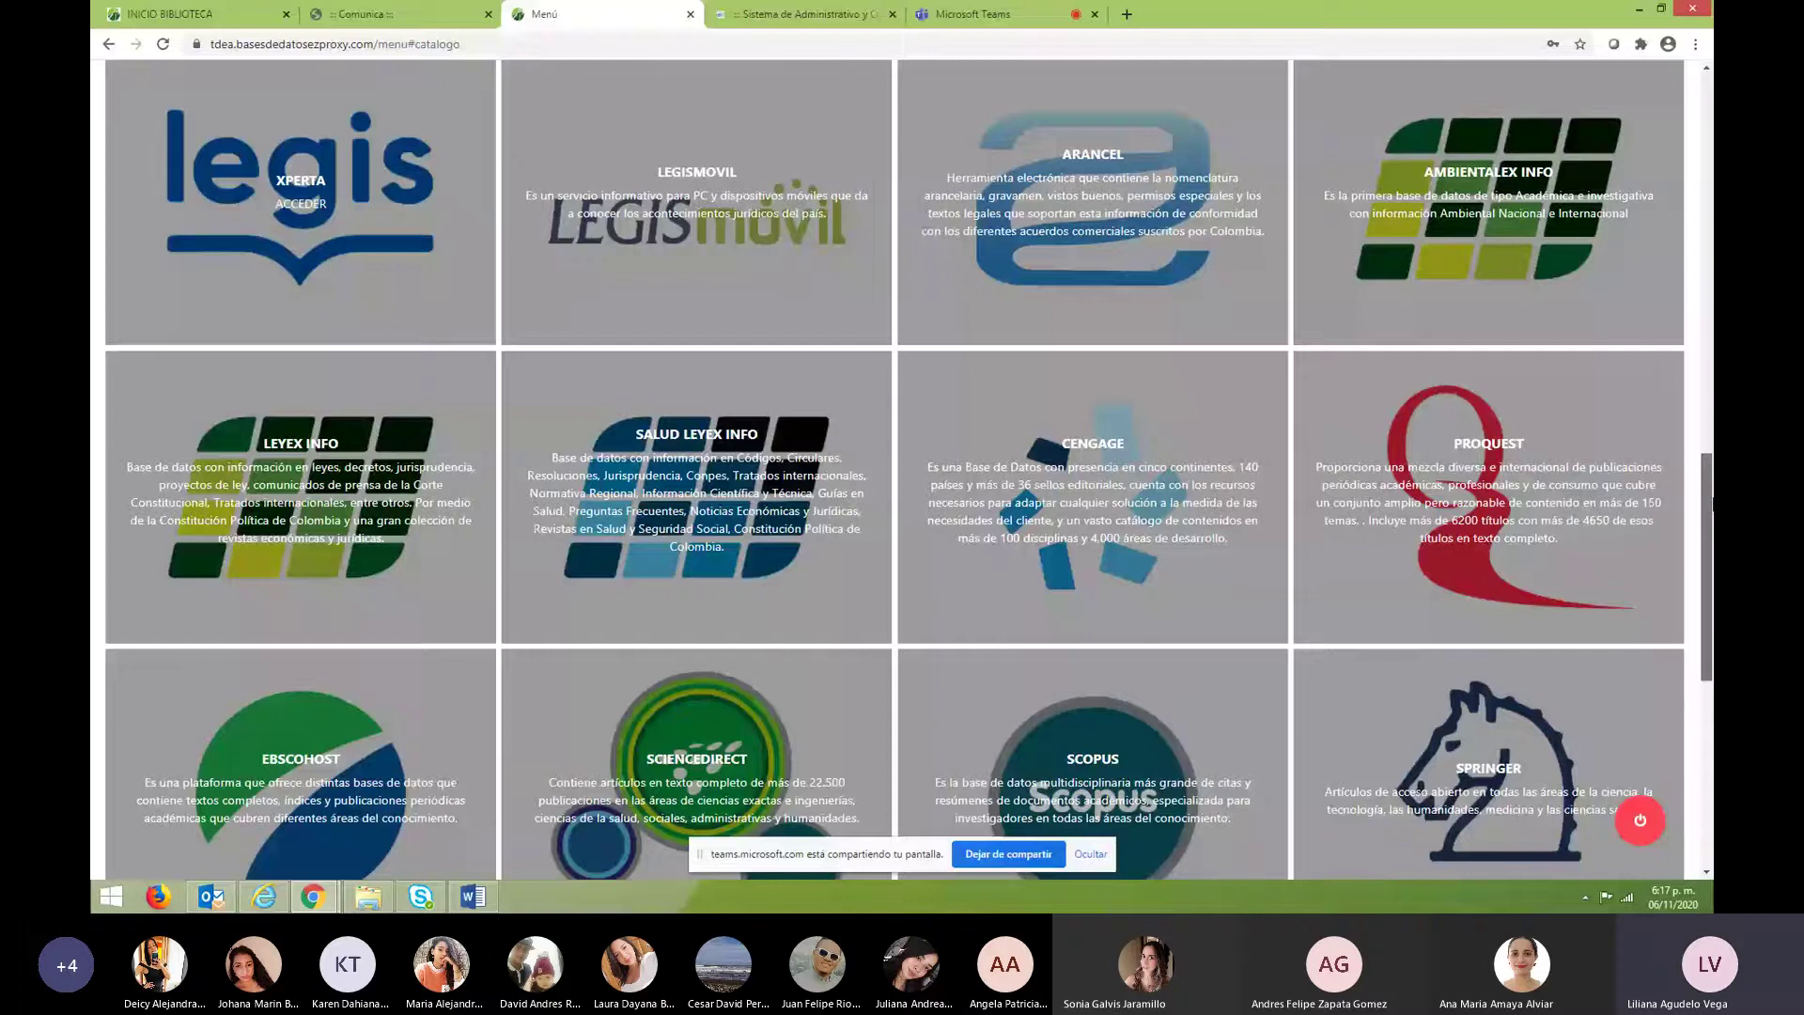
pyautogui.scroll(-1, 1022, 495)
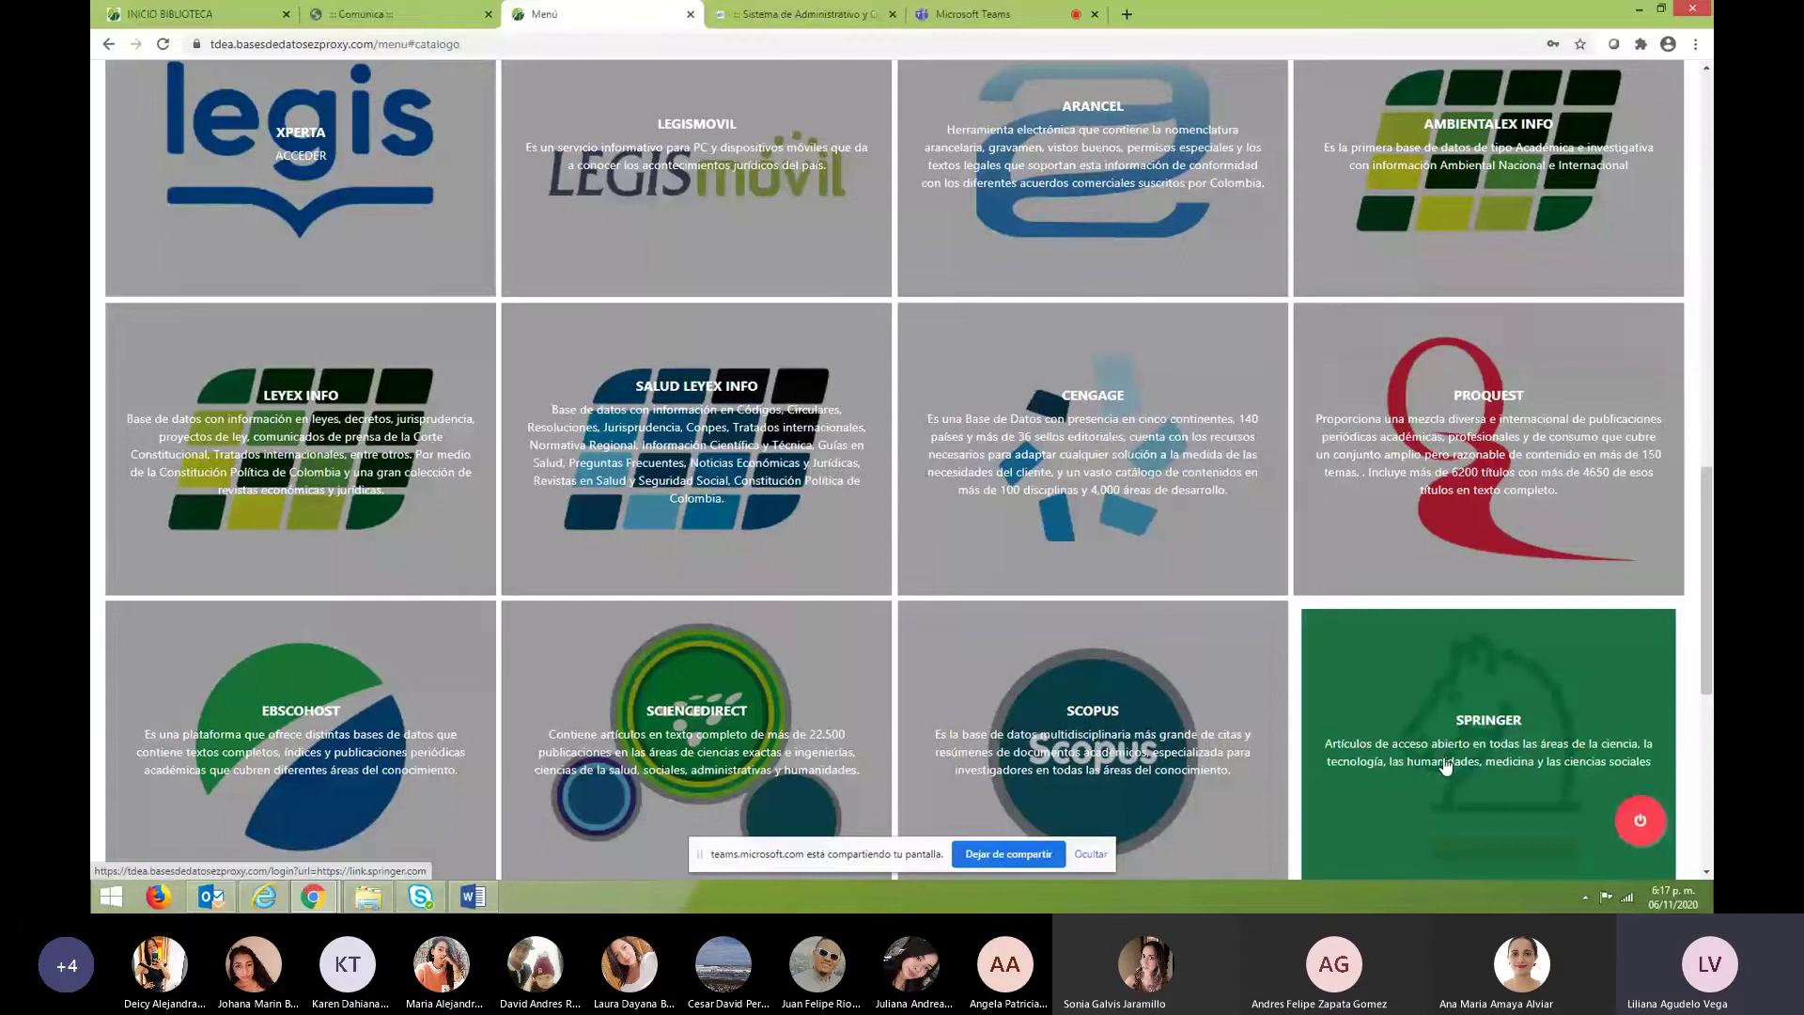
pyautogui.moveTo(1710, 545); pyautogui.dragTo(1710, 449)
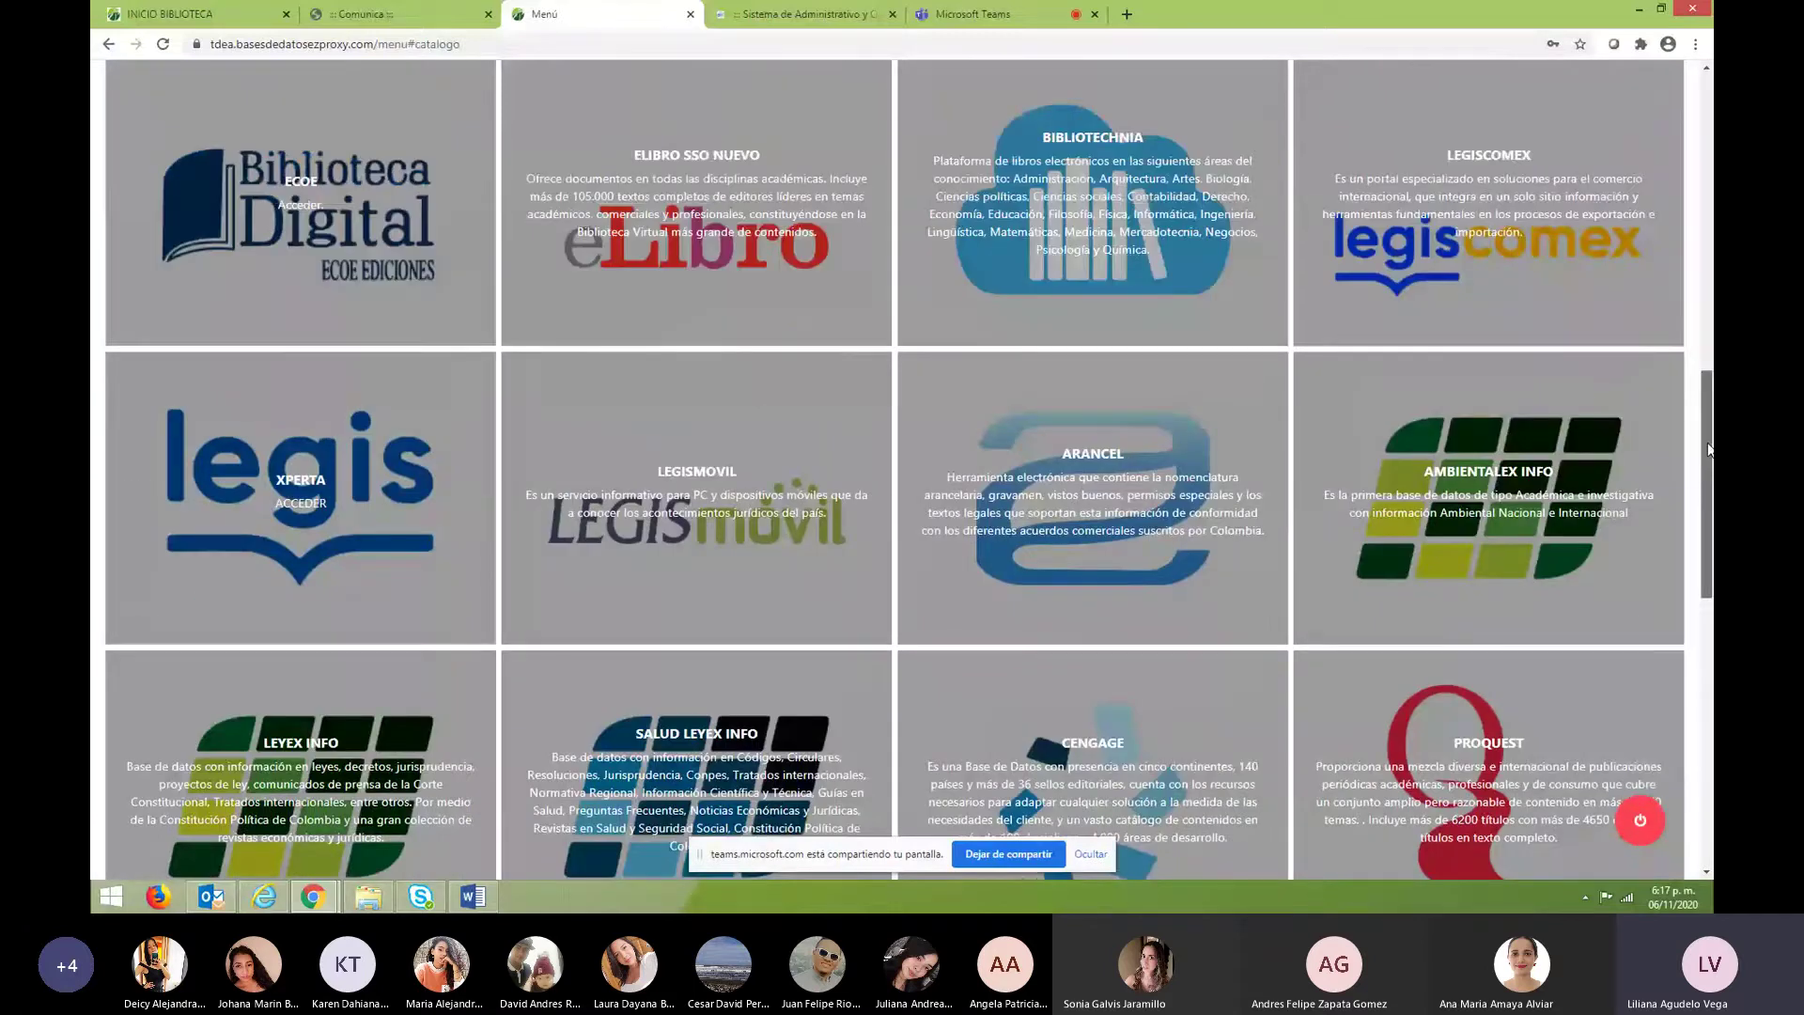
pyautogui.moveTo(1710, 449); pyautogui.dragTo(1710, 688)
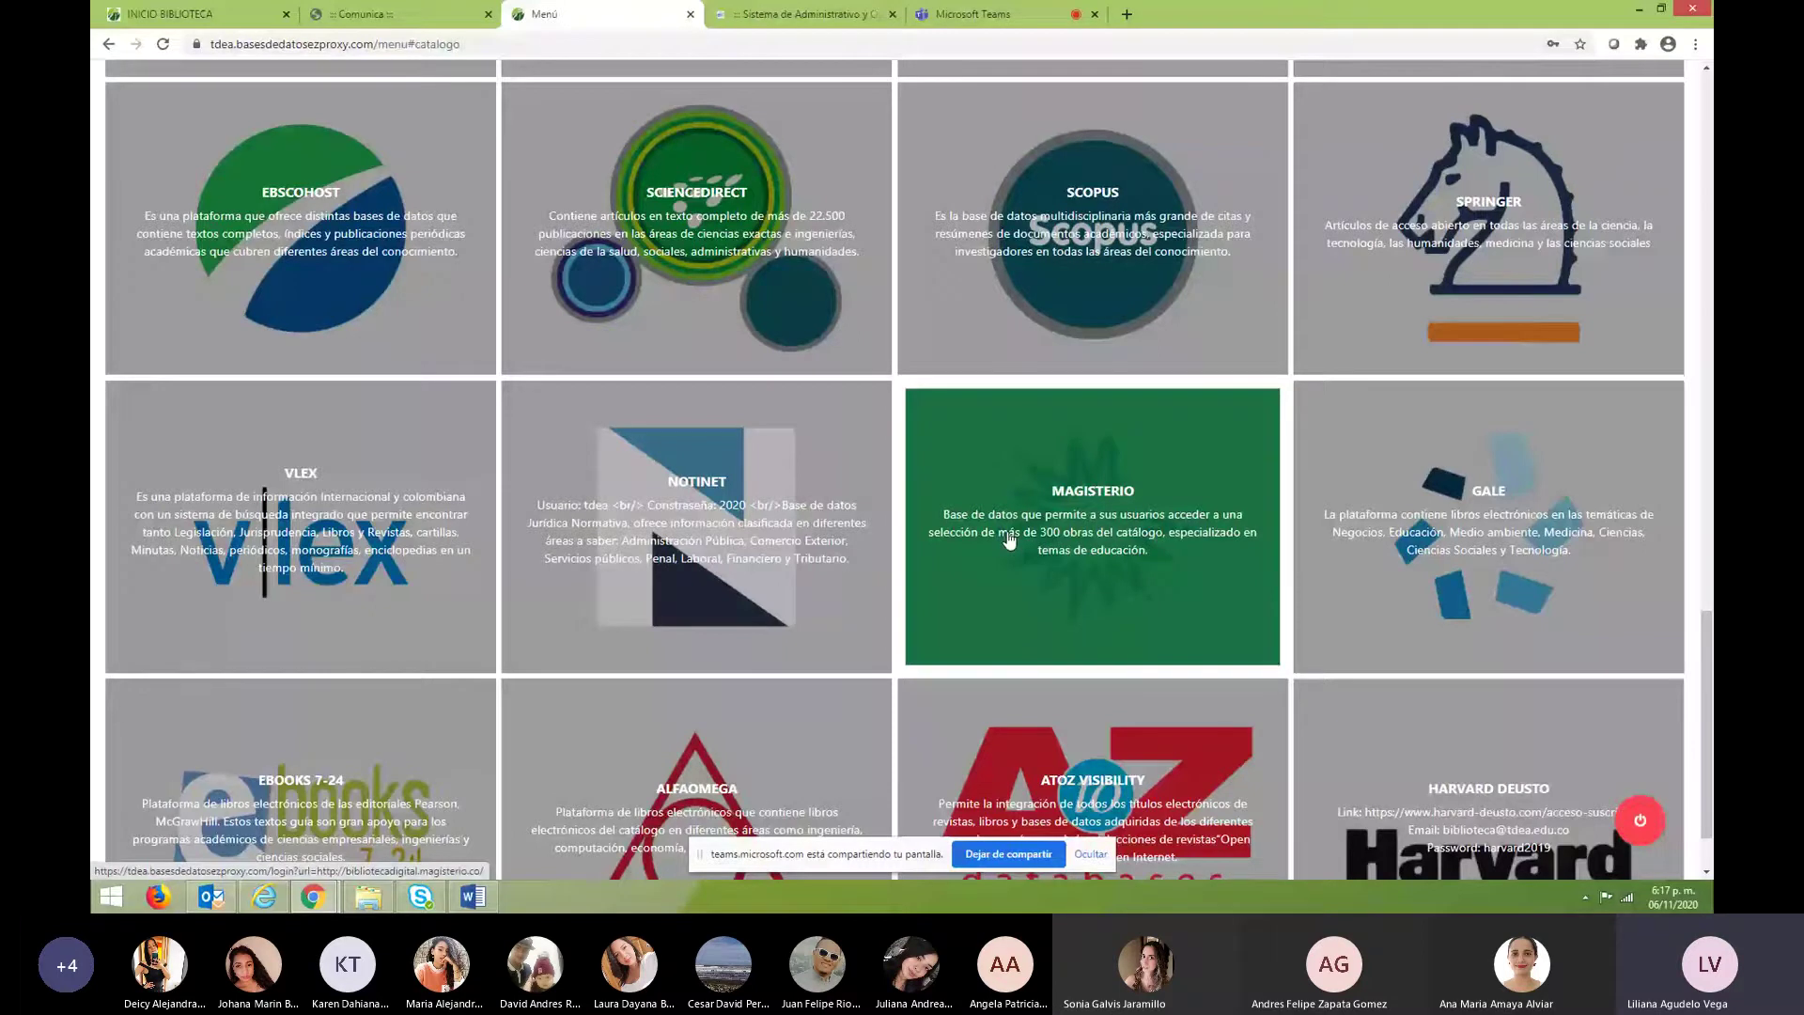
pyautogui.scroll(-1, 1710, 671)
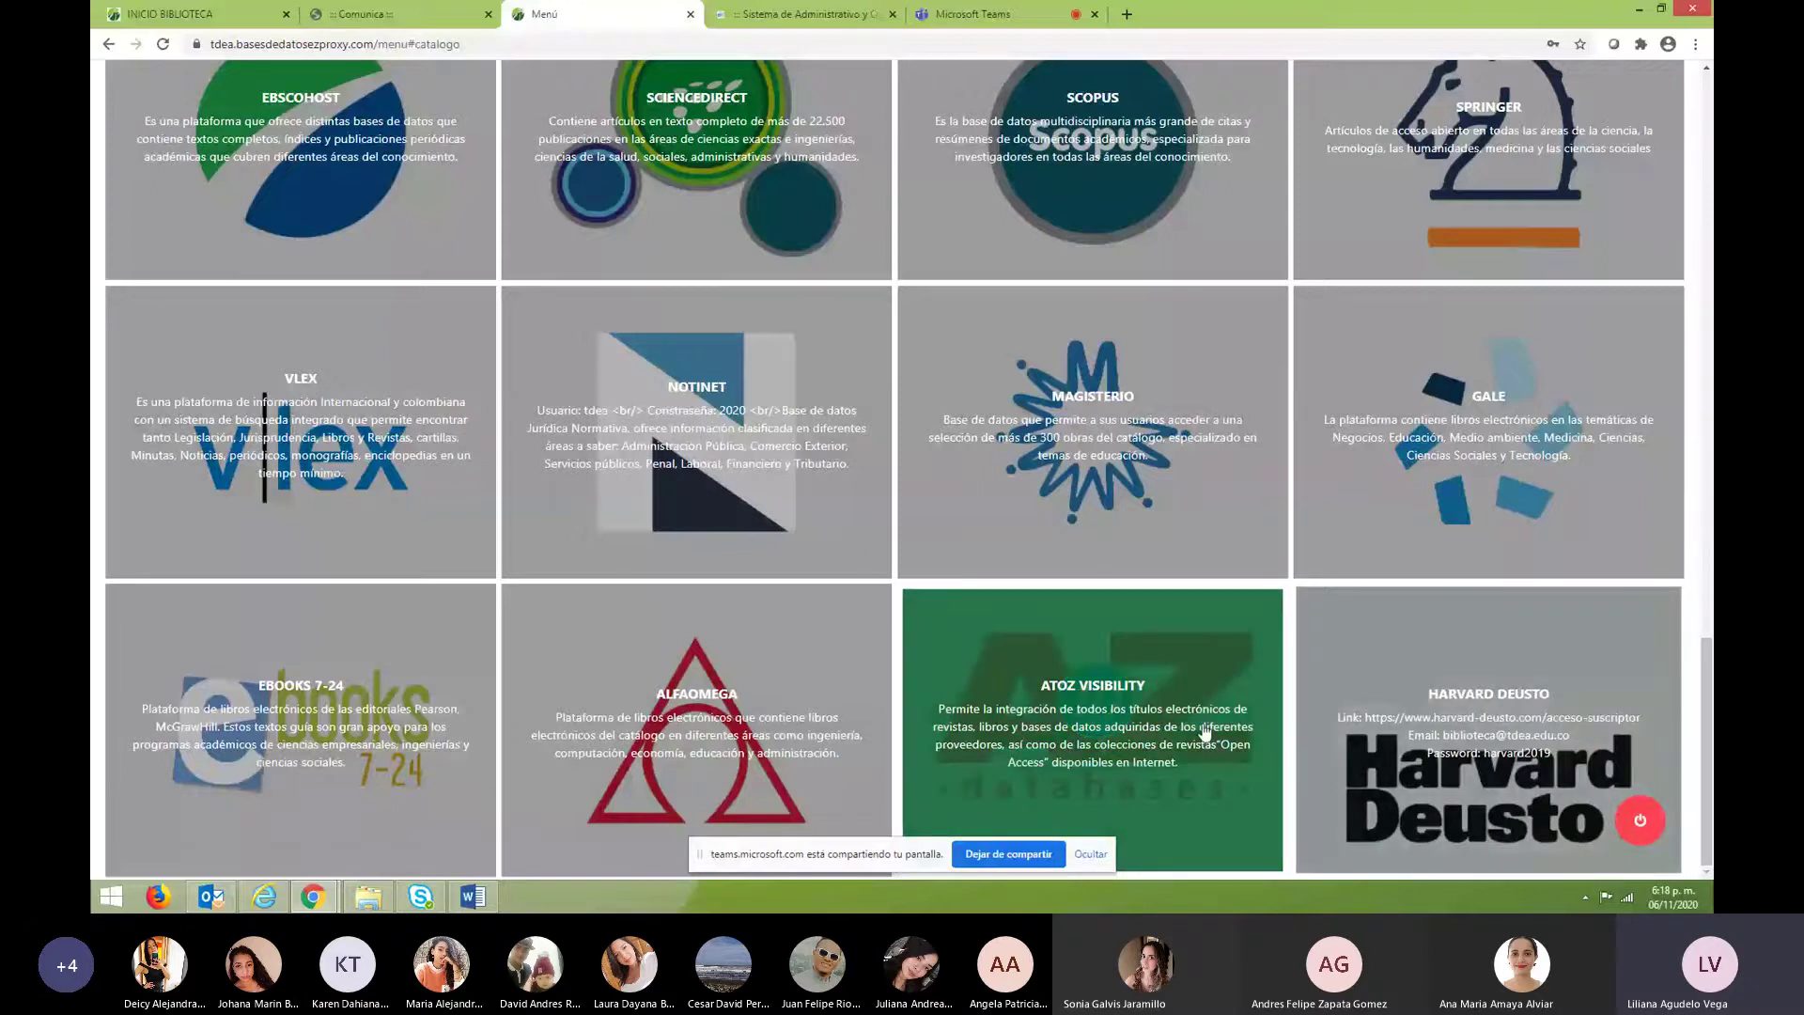
pyautogui.moveTo(1708, 703); pyautogui.dragTo(1708, 637)
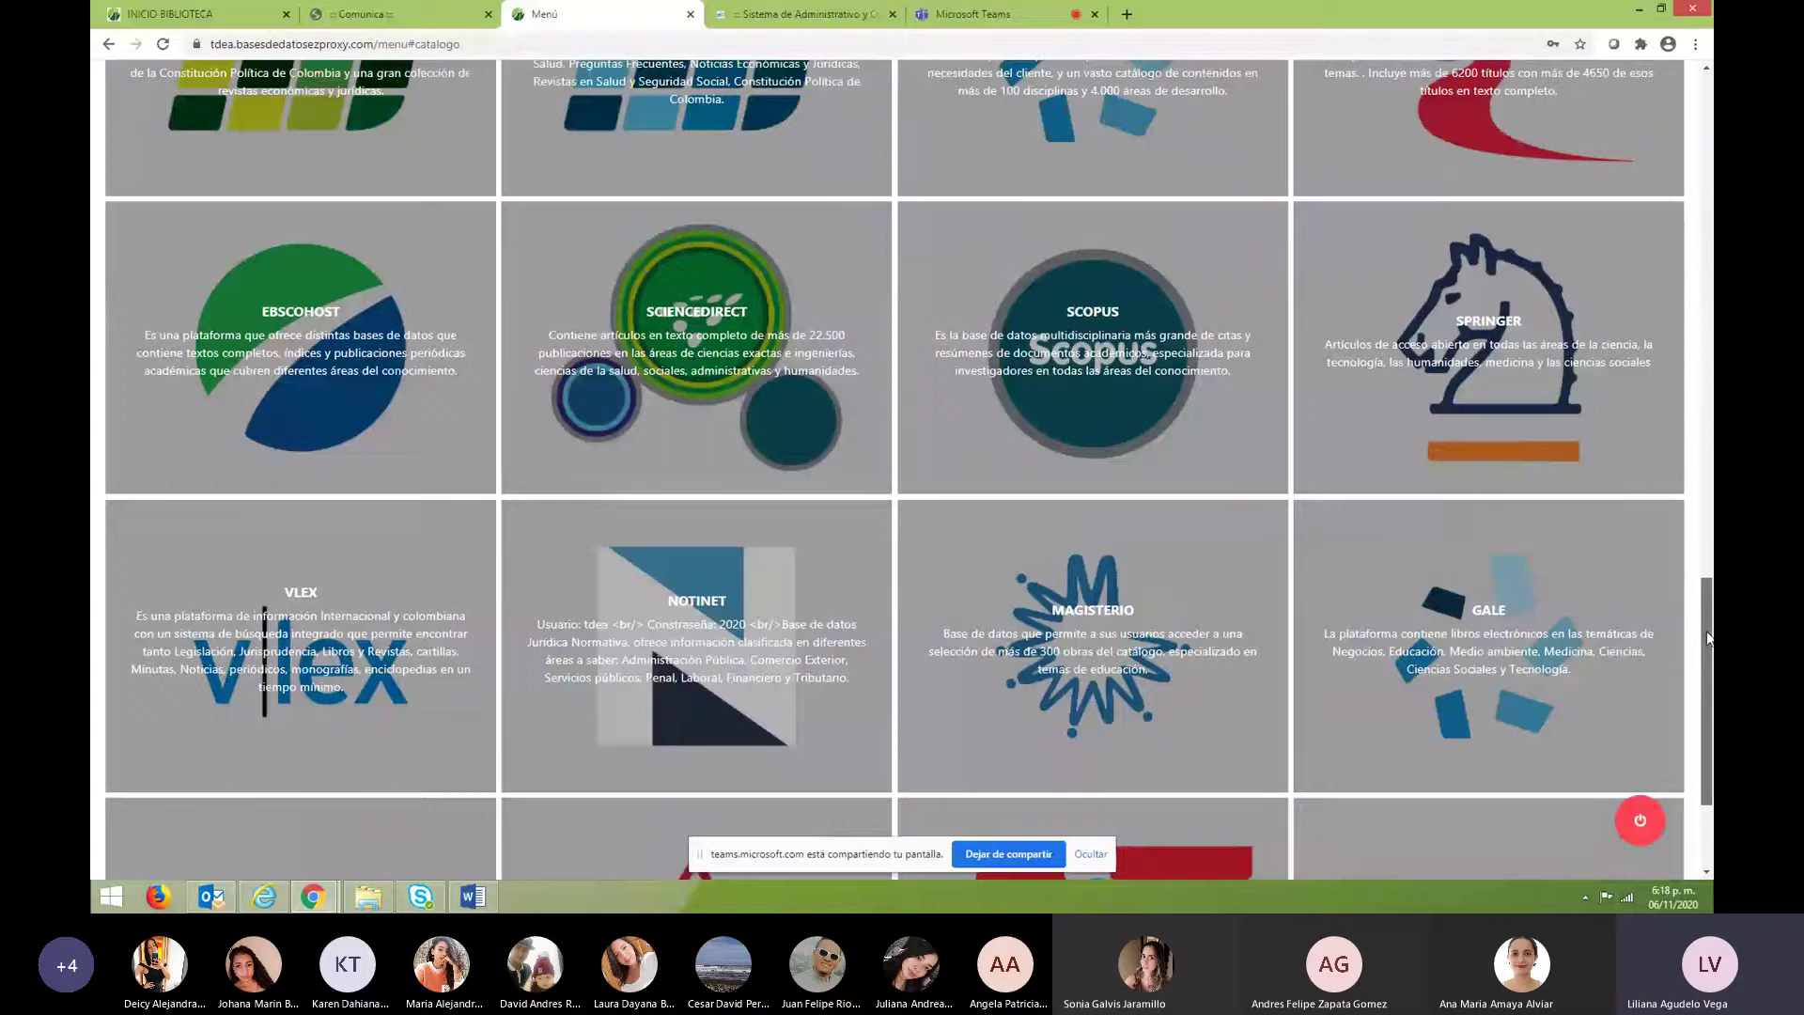
pyautogui.scroll(-3, 1708, 637)
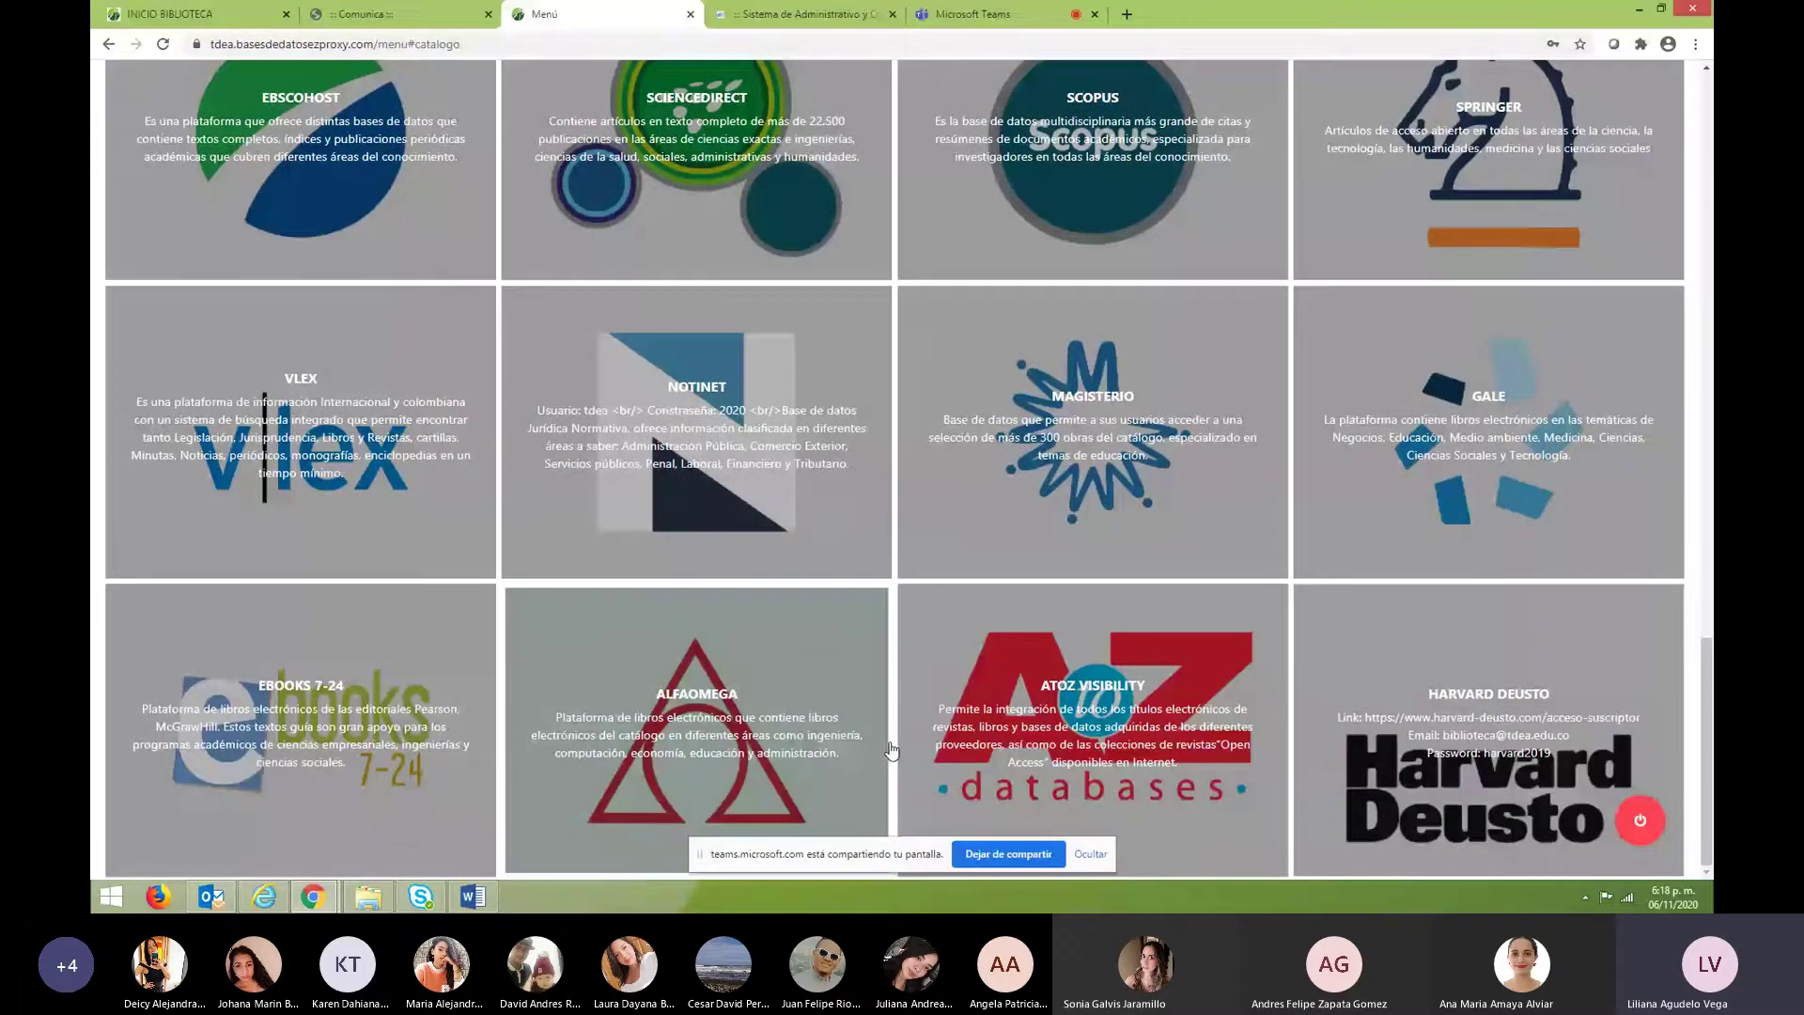
# Try to open the LEGISCOMEX database from the catalogue, and close the page it opens.
pyautogui.scroll(15, 890, 749)
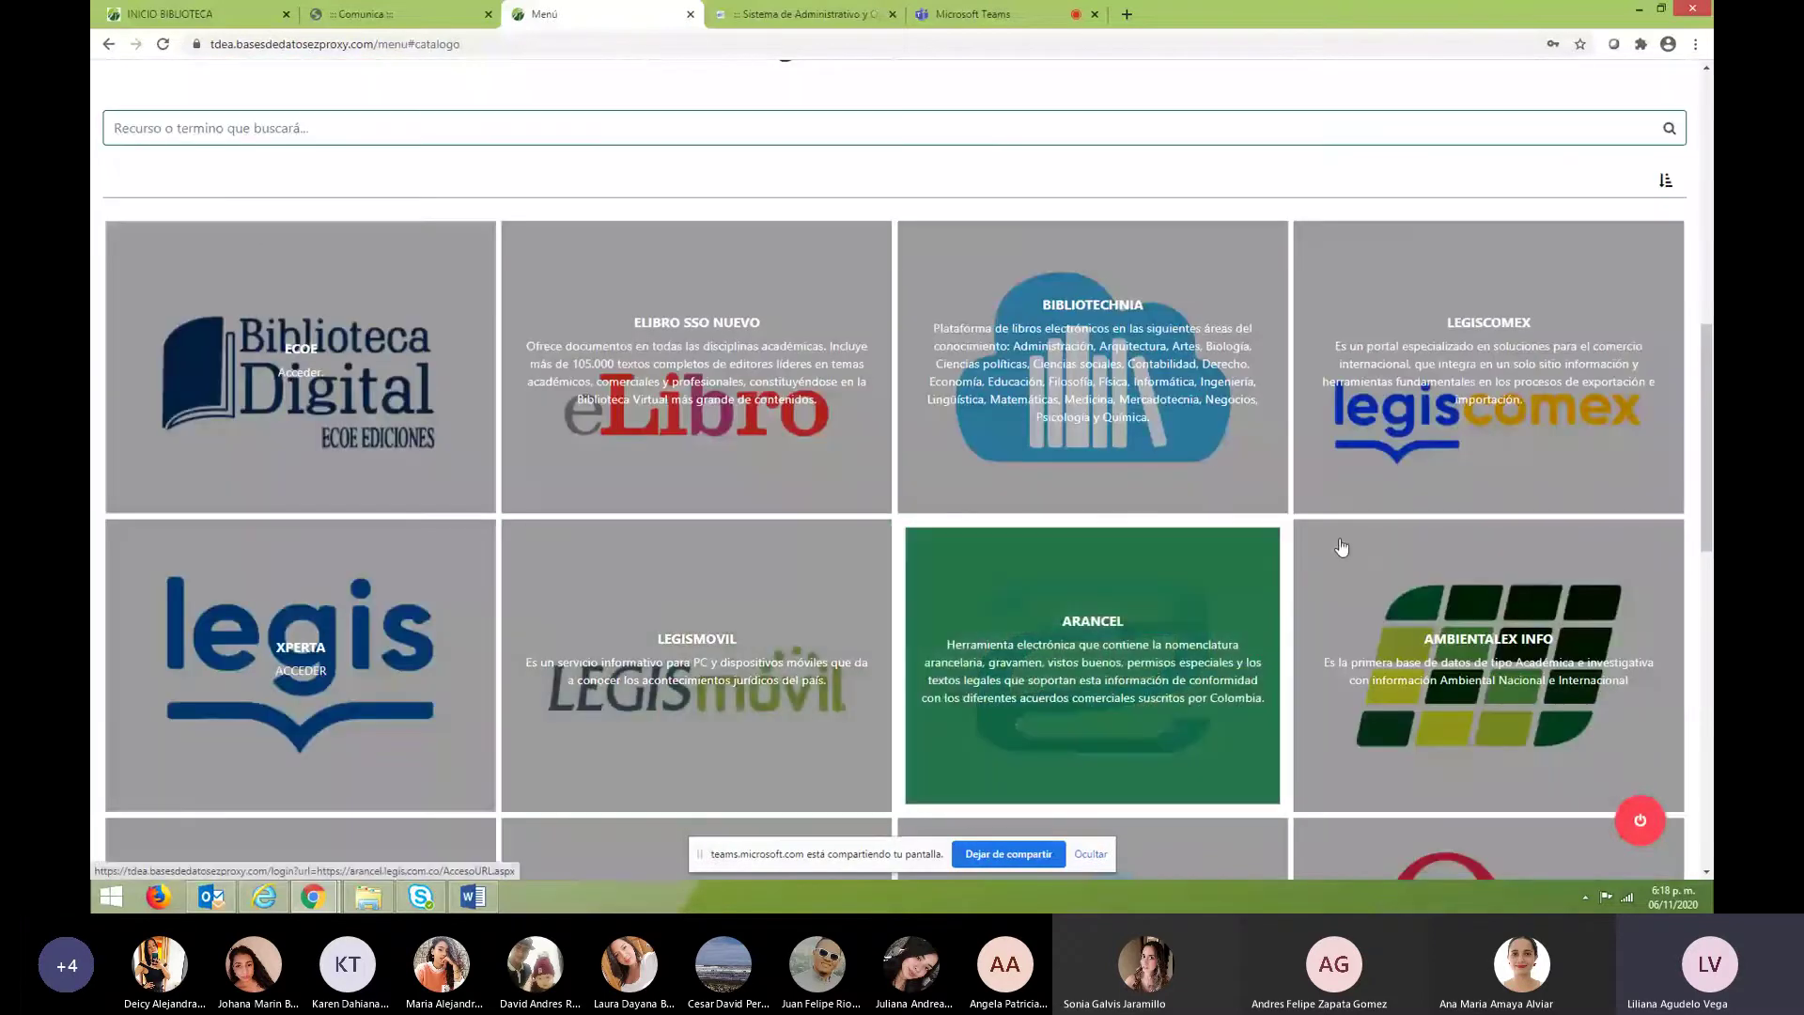
pyautogui.click(1371, 498)
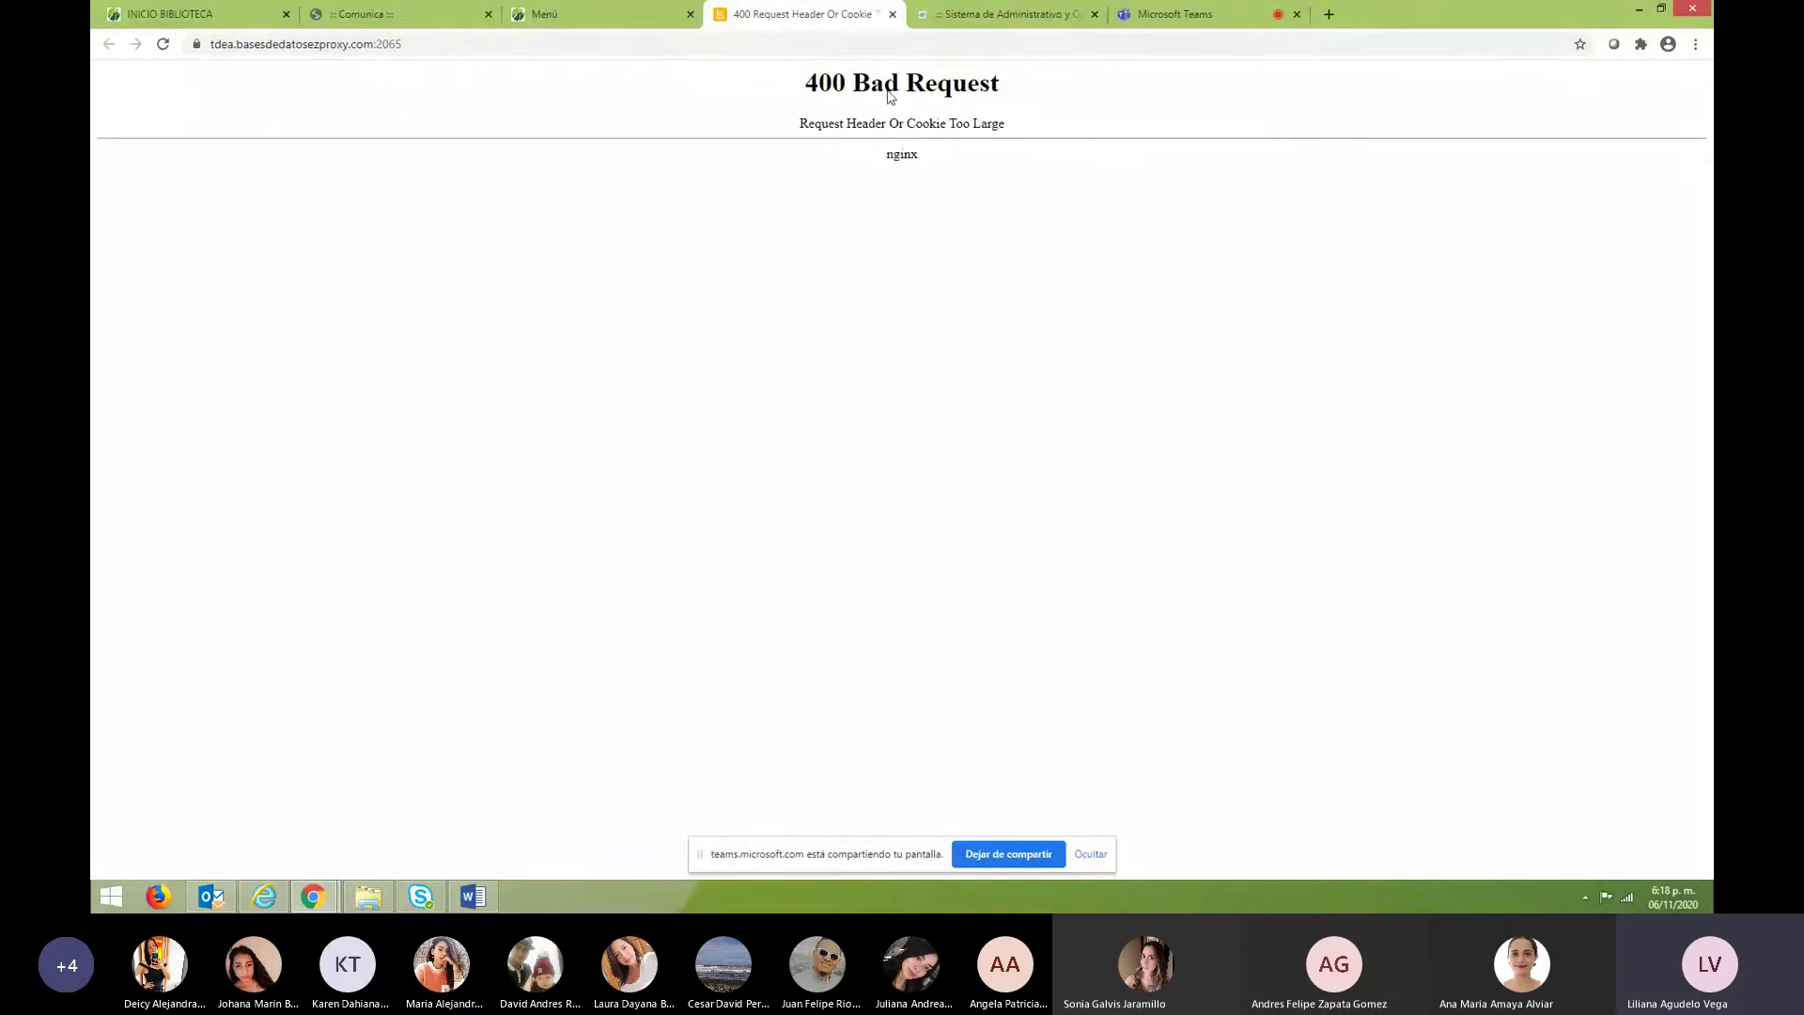
pyautogui.click(892, 14)
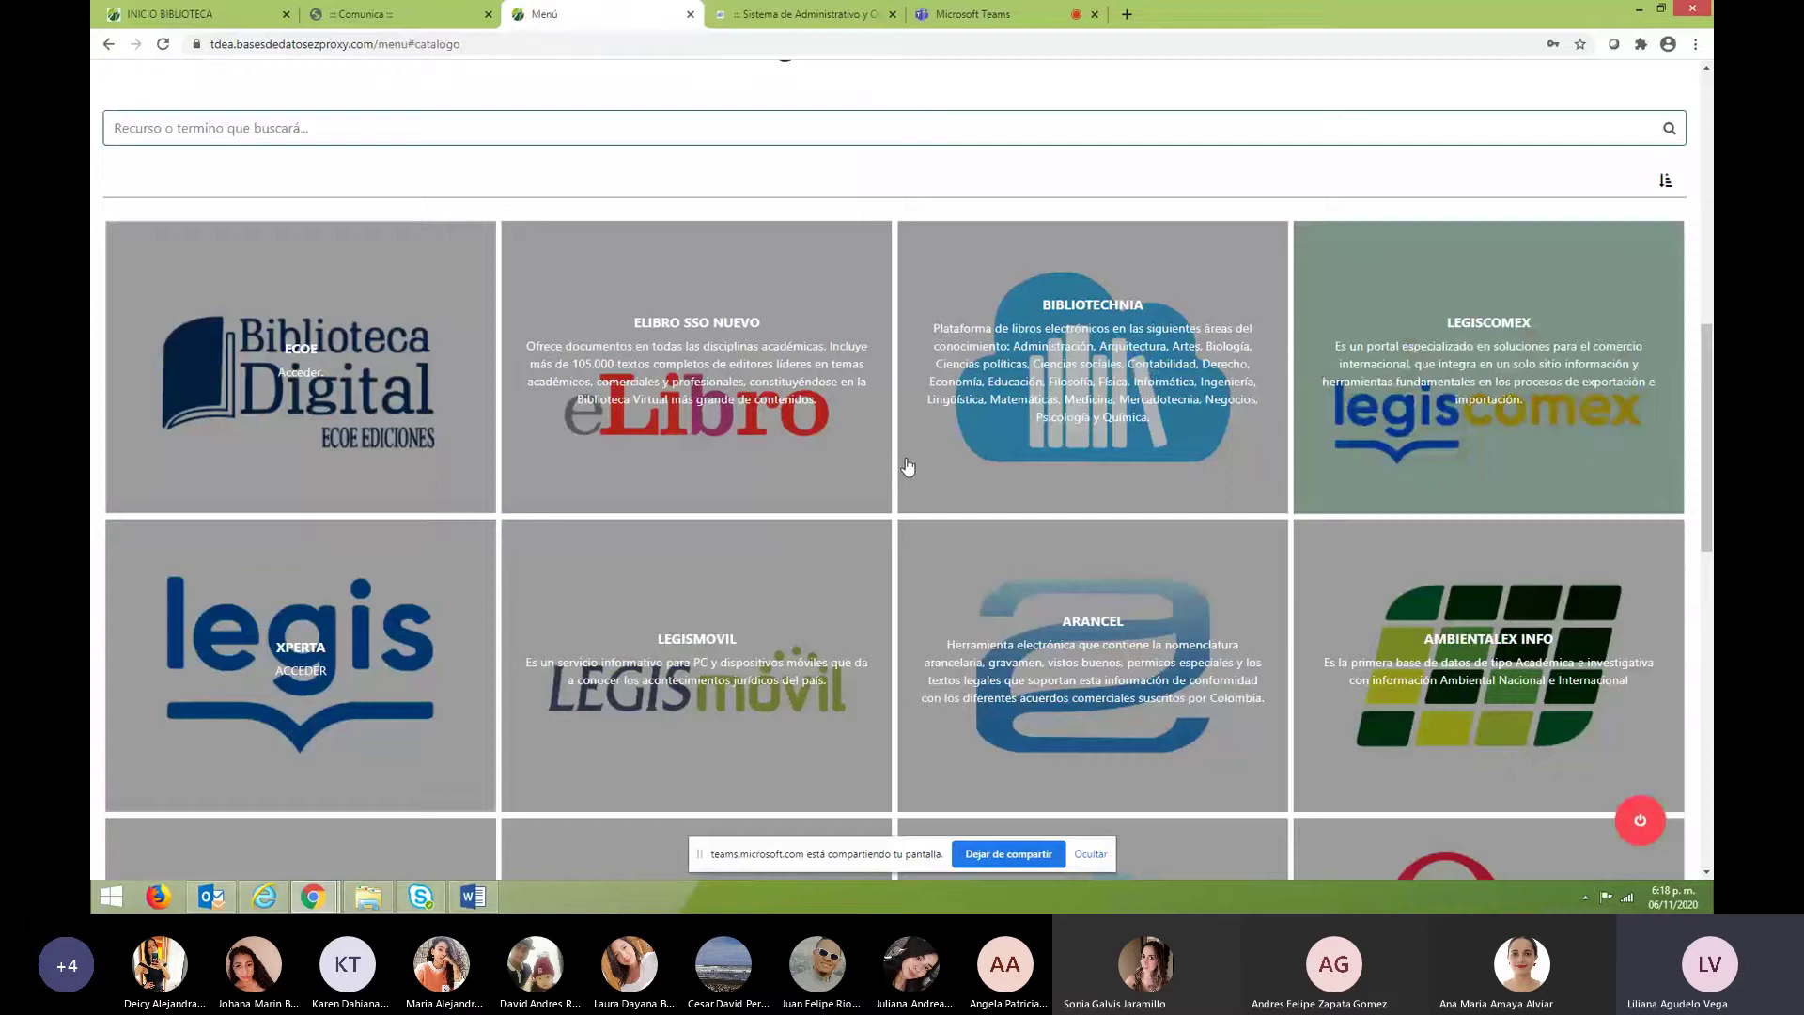
# Retry opening the LEGISCOMEX database from the catalogue several times, closing the page it opens between attempts.
pyautogui.click(1490, 430)
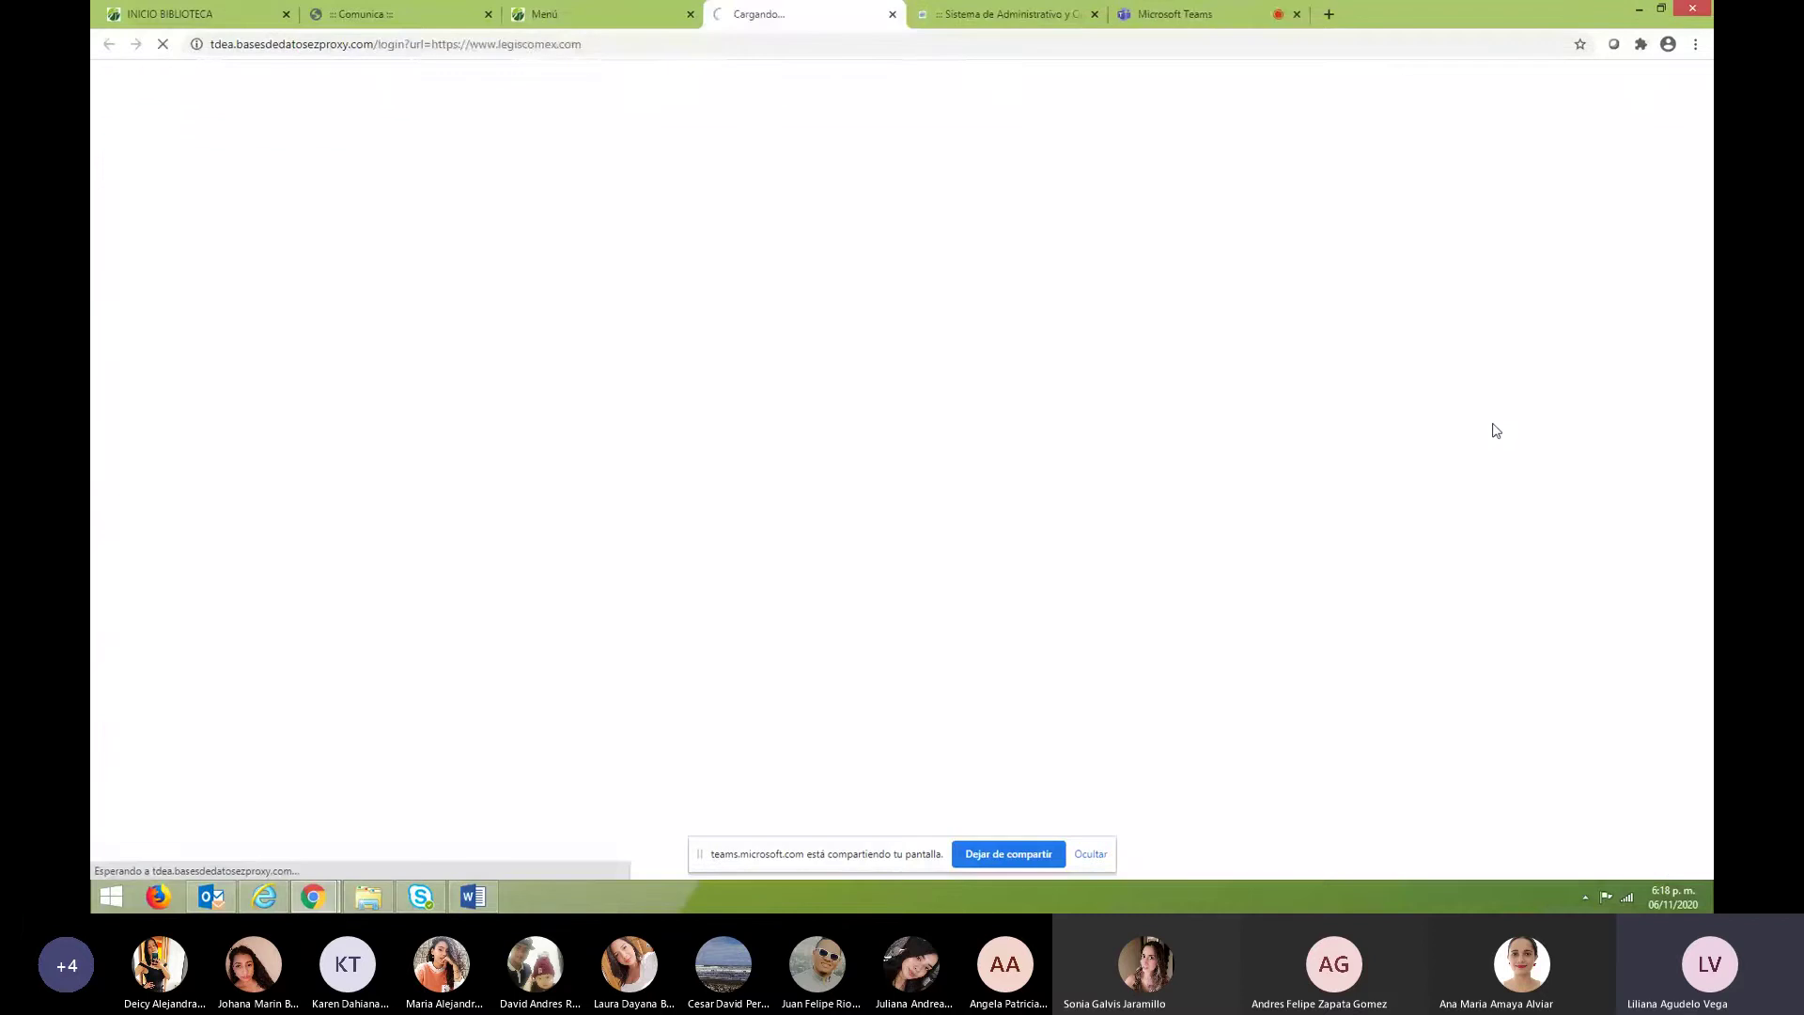
pyautogui.click(892, 14)
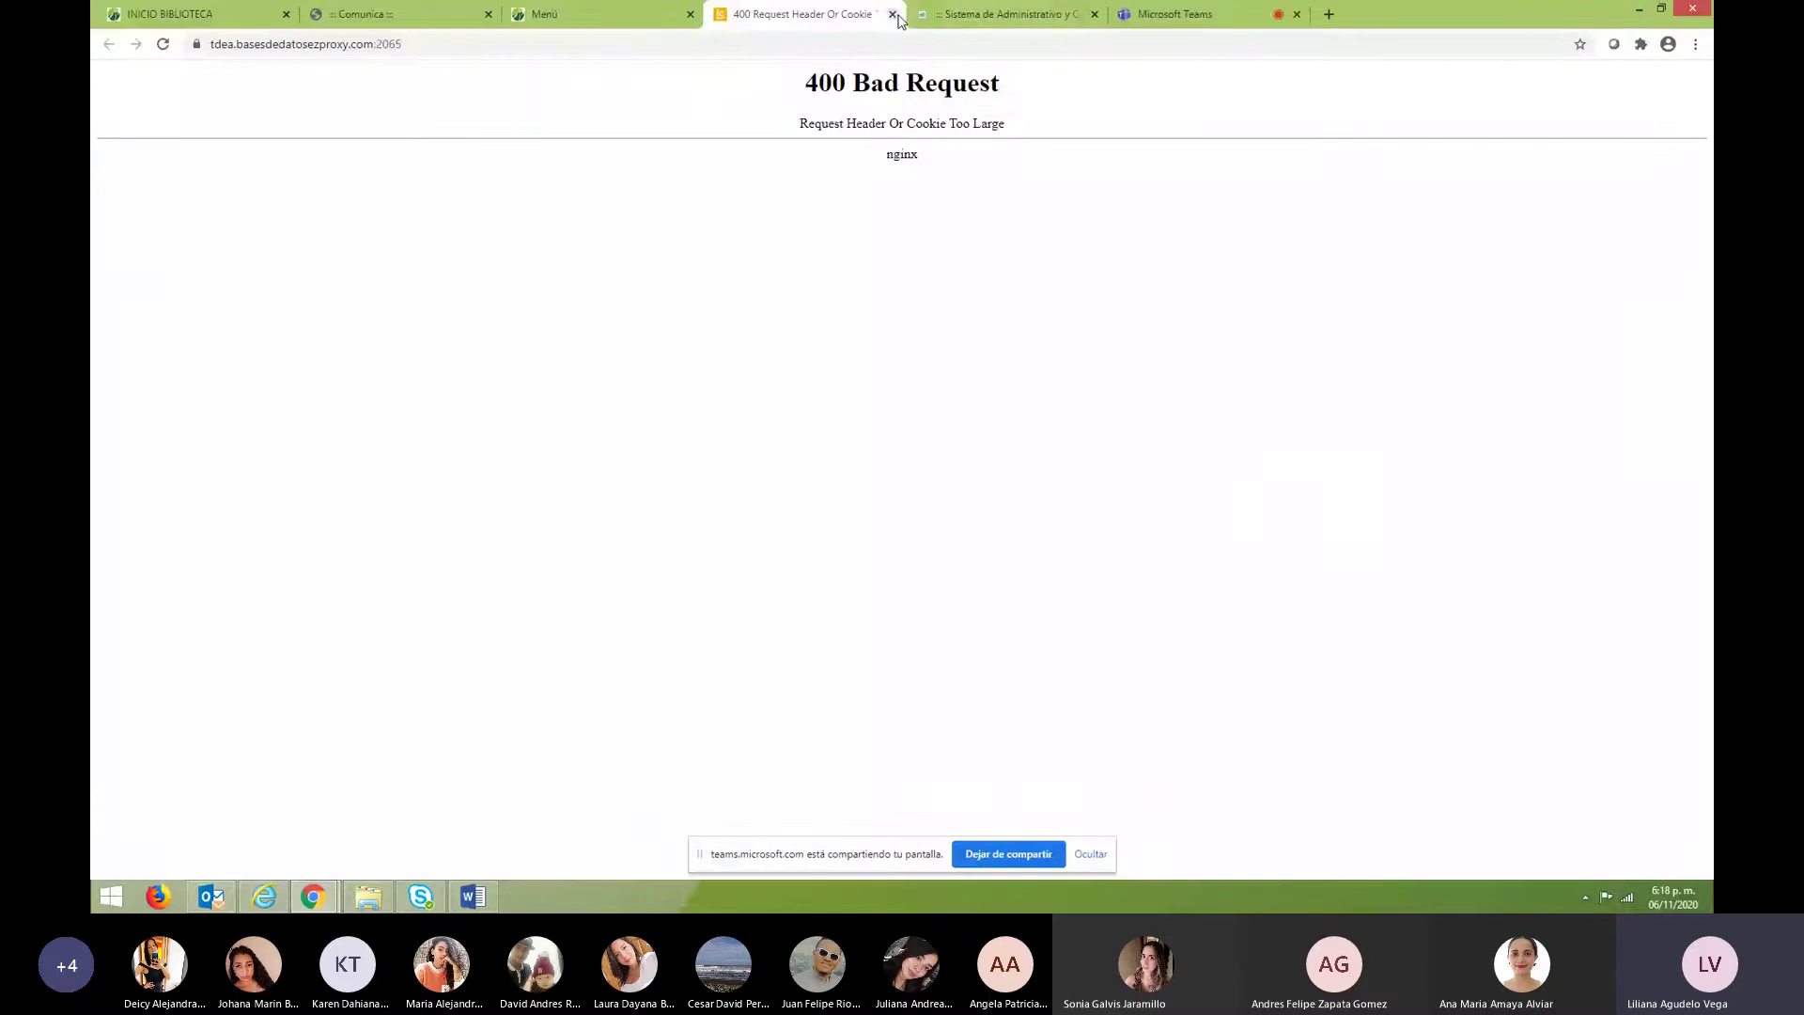
pyautogui.click(892, 14)
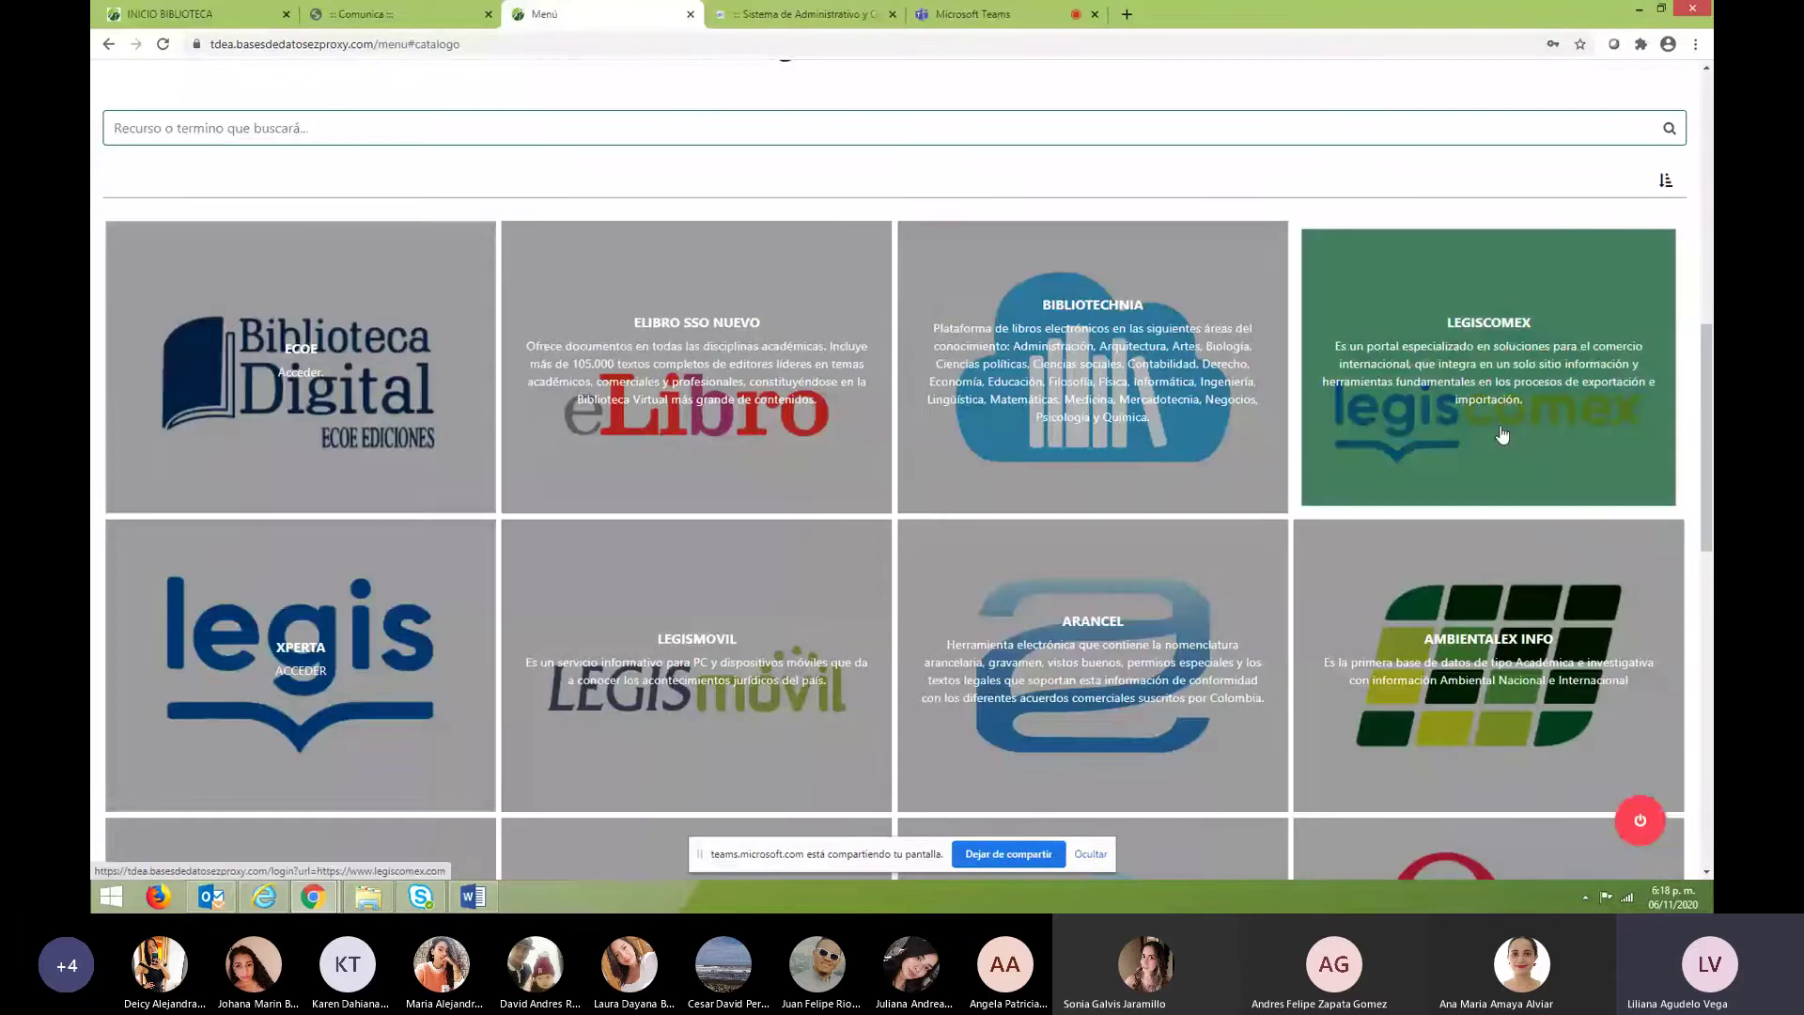
pyautogui.click(1502, 434)
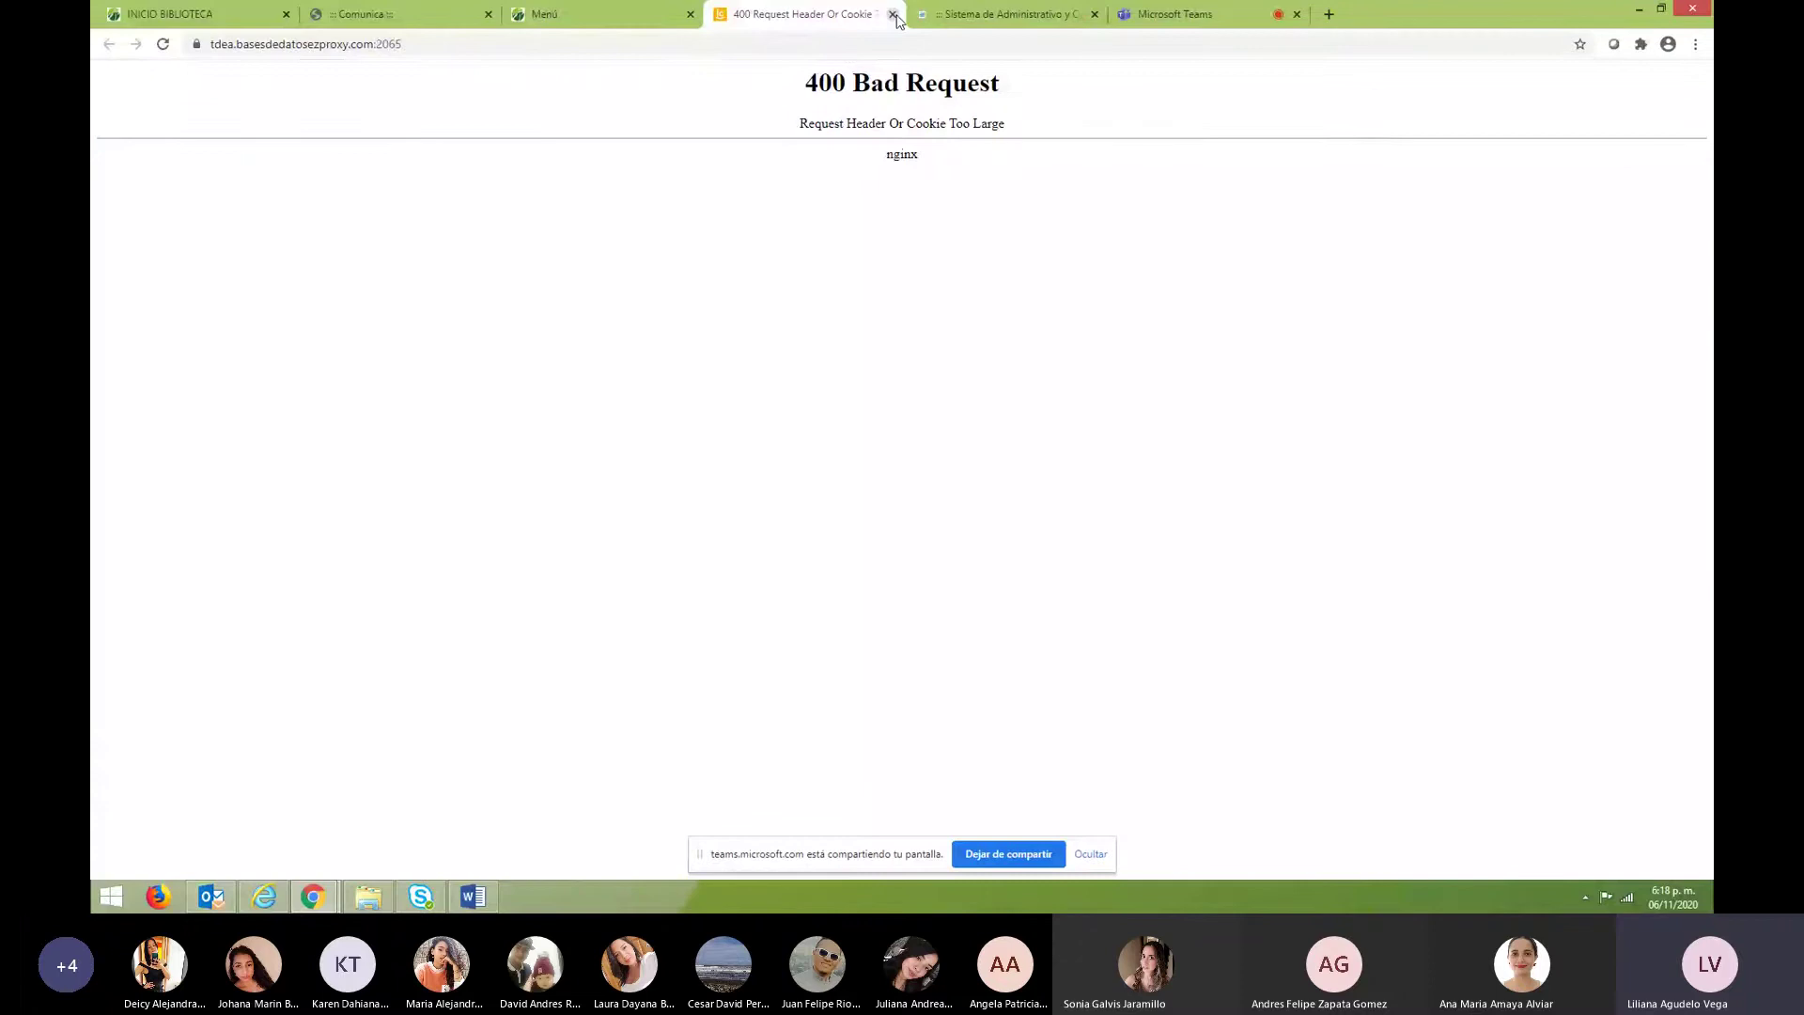
pyautogui.click(892, 14)
pyautogui.click(1455, 368)
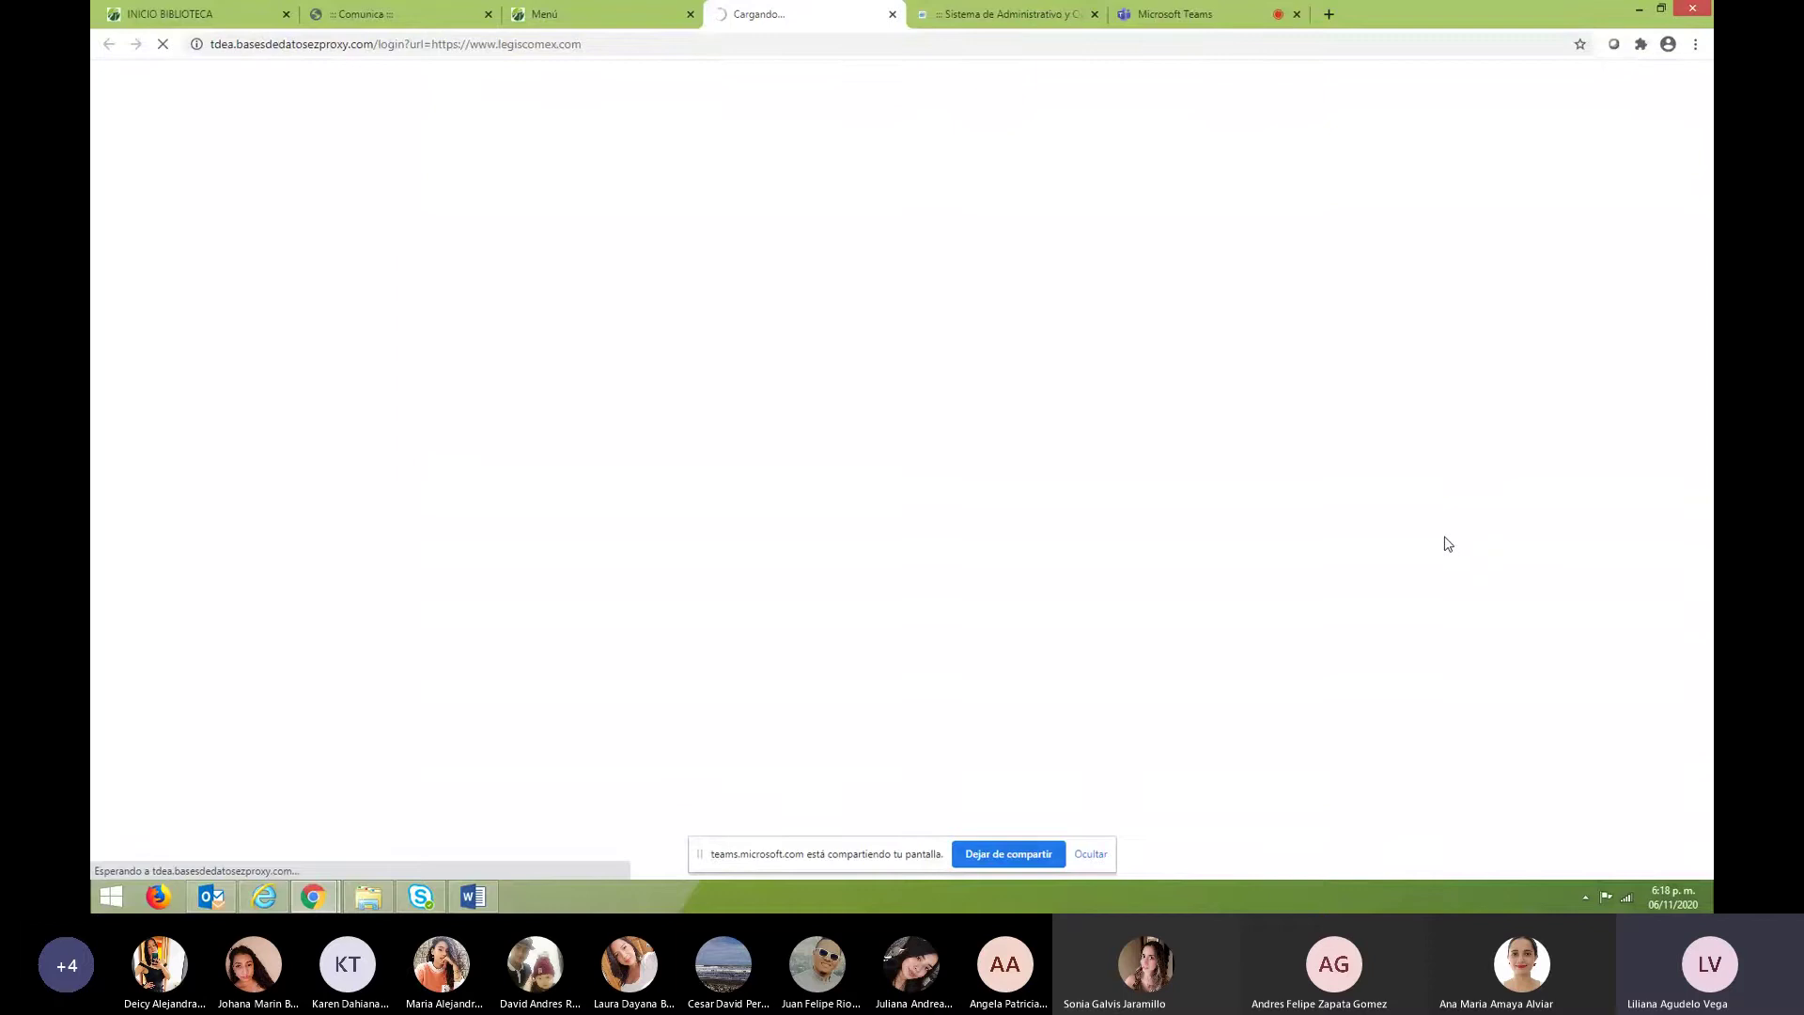
# Close the library administration system page and open the ARANCEL database from the catalogue.
pyautogui.click(639, 23)
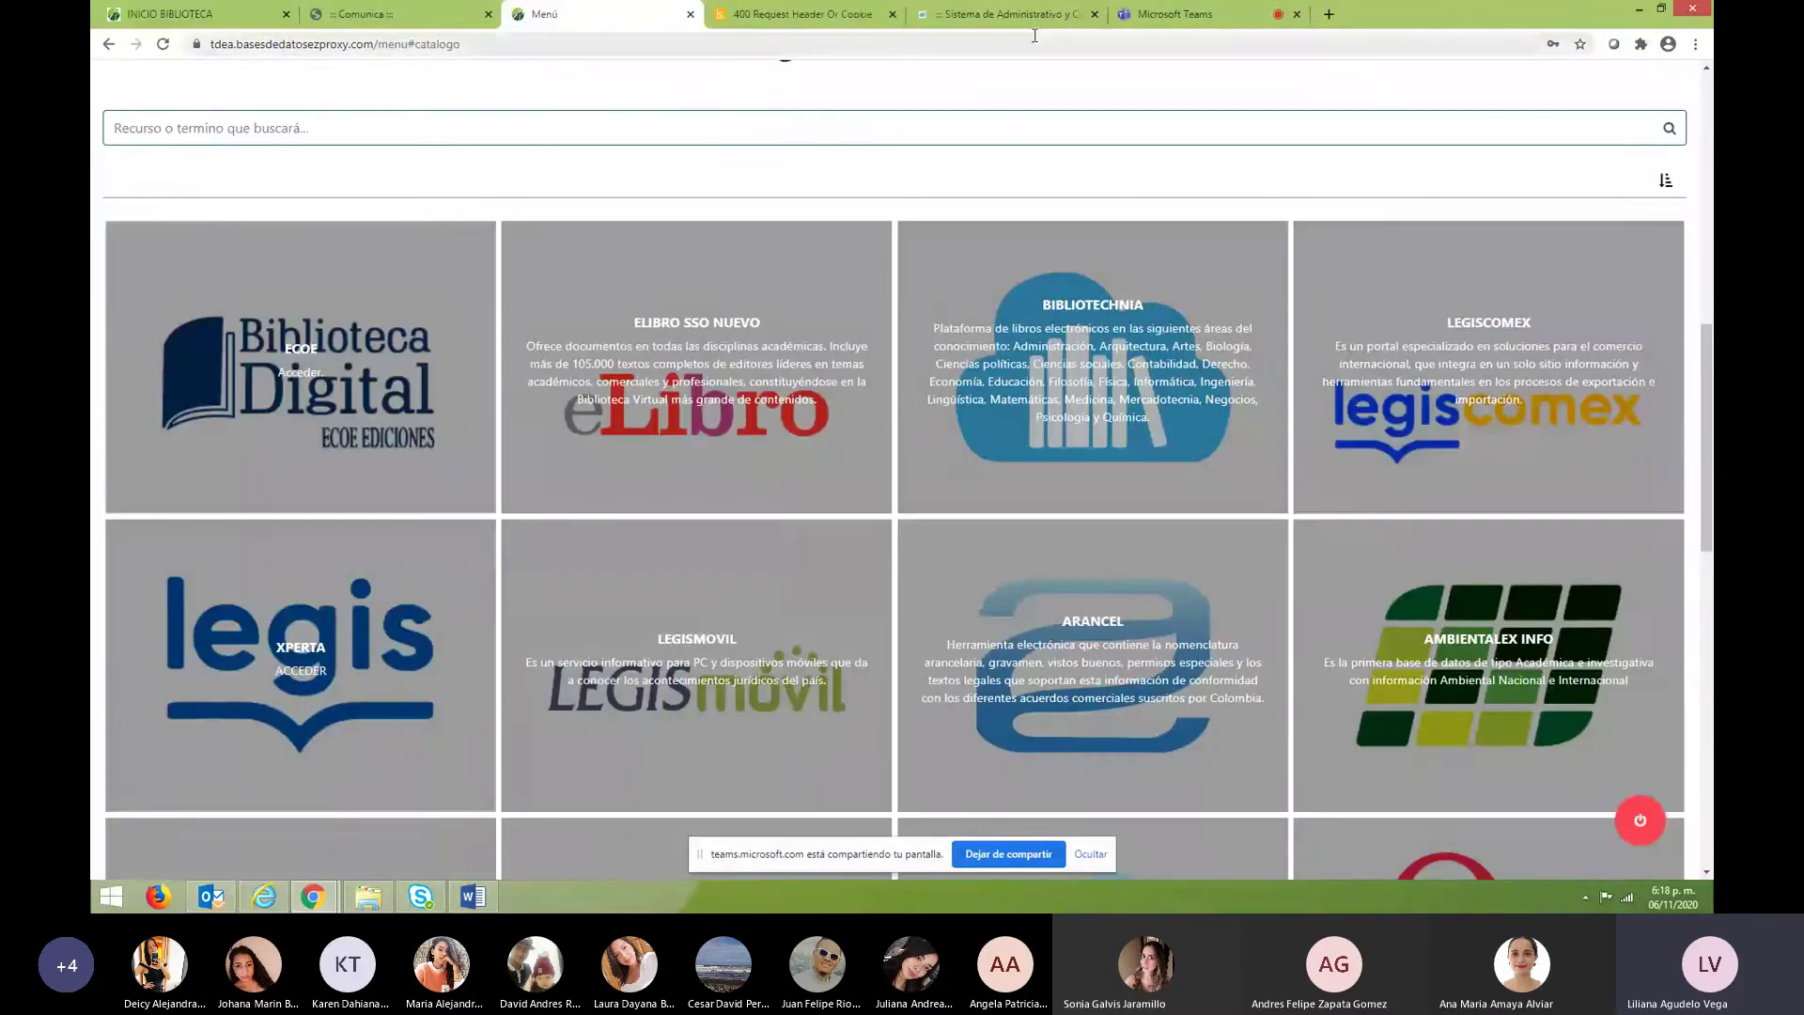
pyautogui.click(1066, 21)
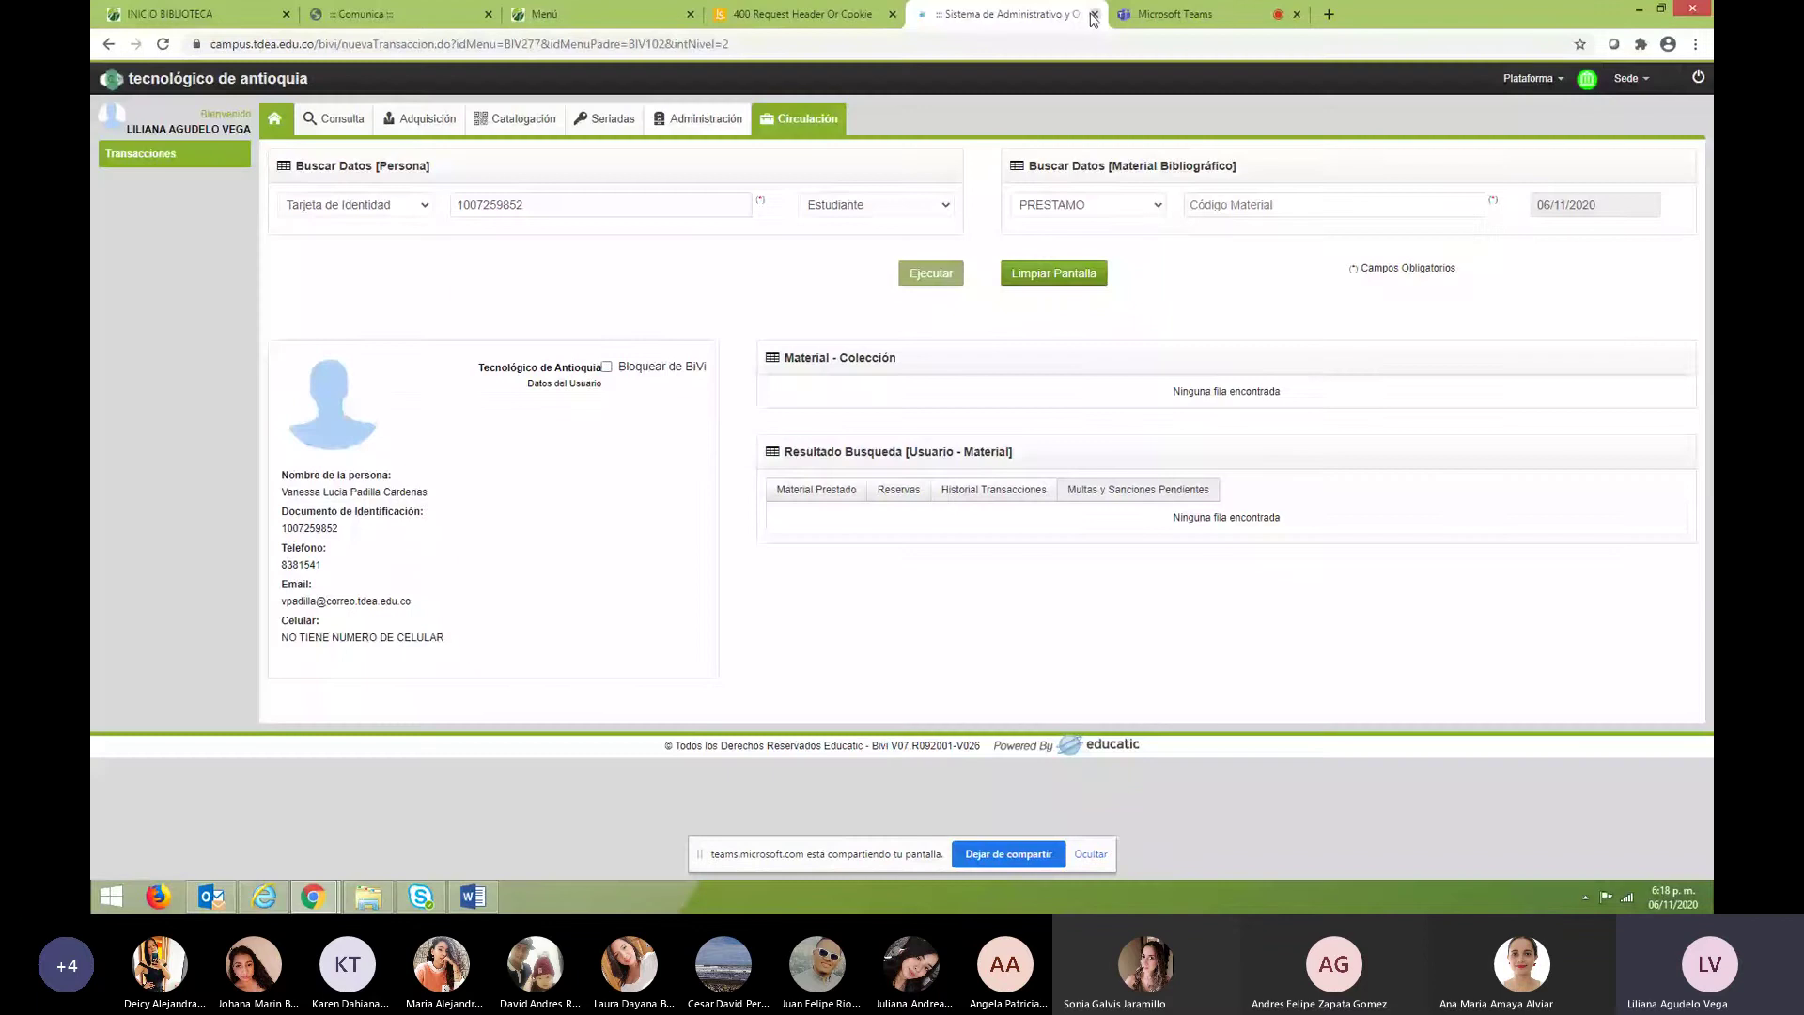
pyautogui.click(1093, 14)
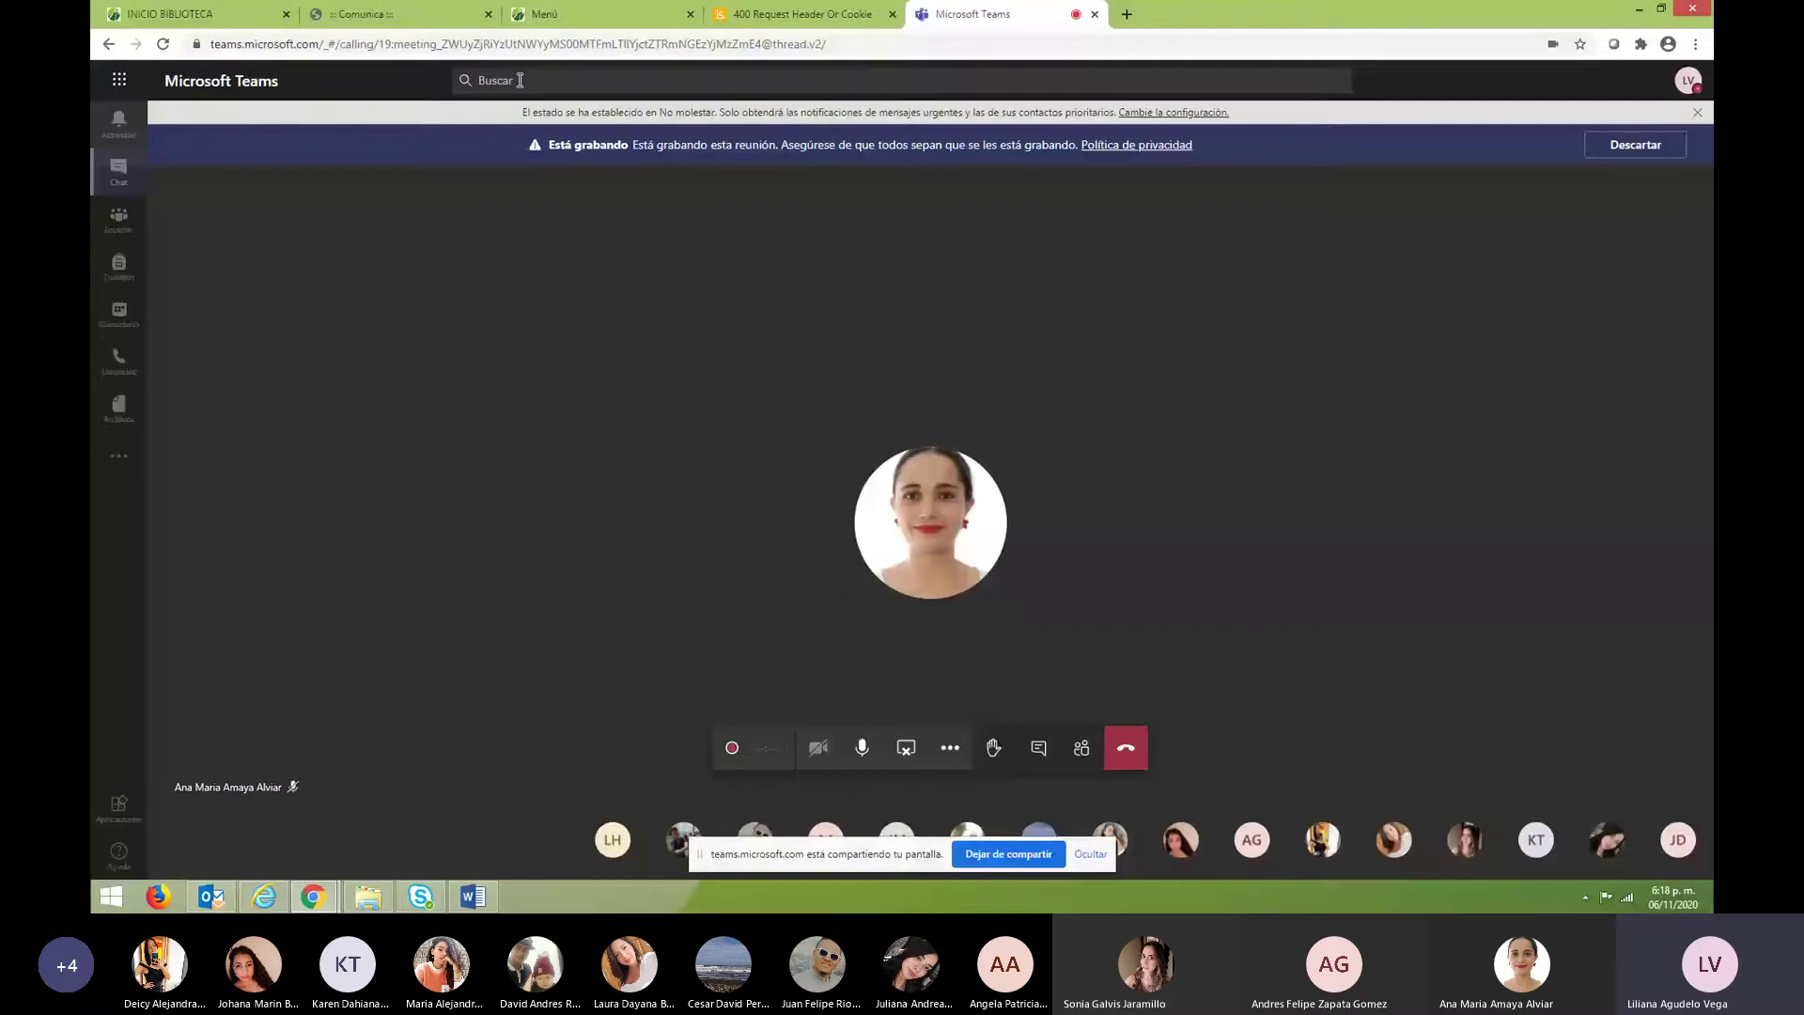
pyautogui.click(567, 17)
pyautogui.click(1148, 686)
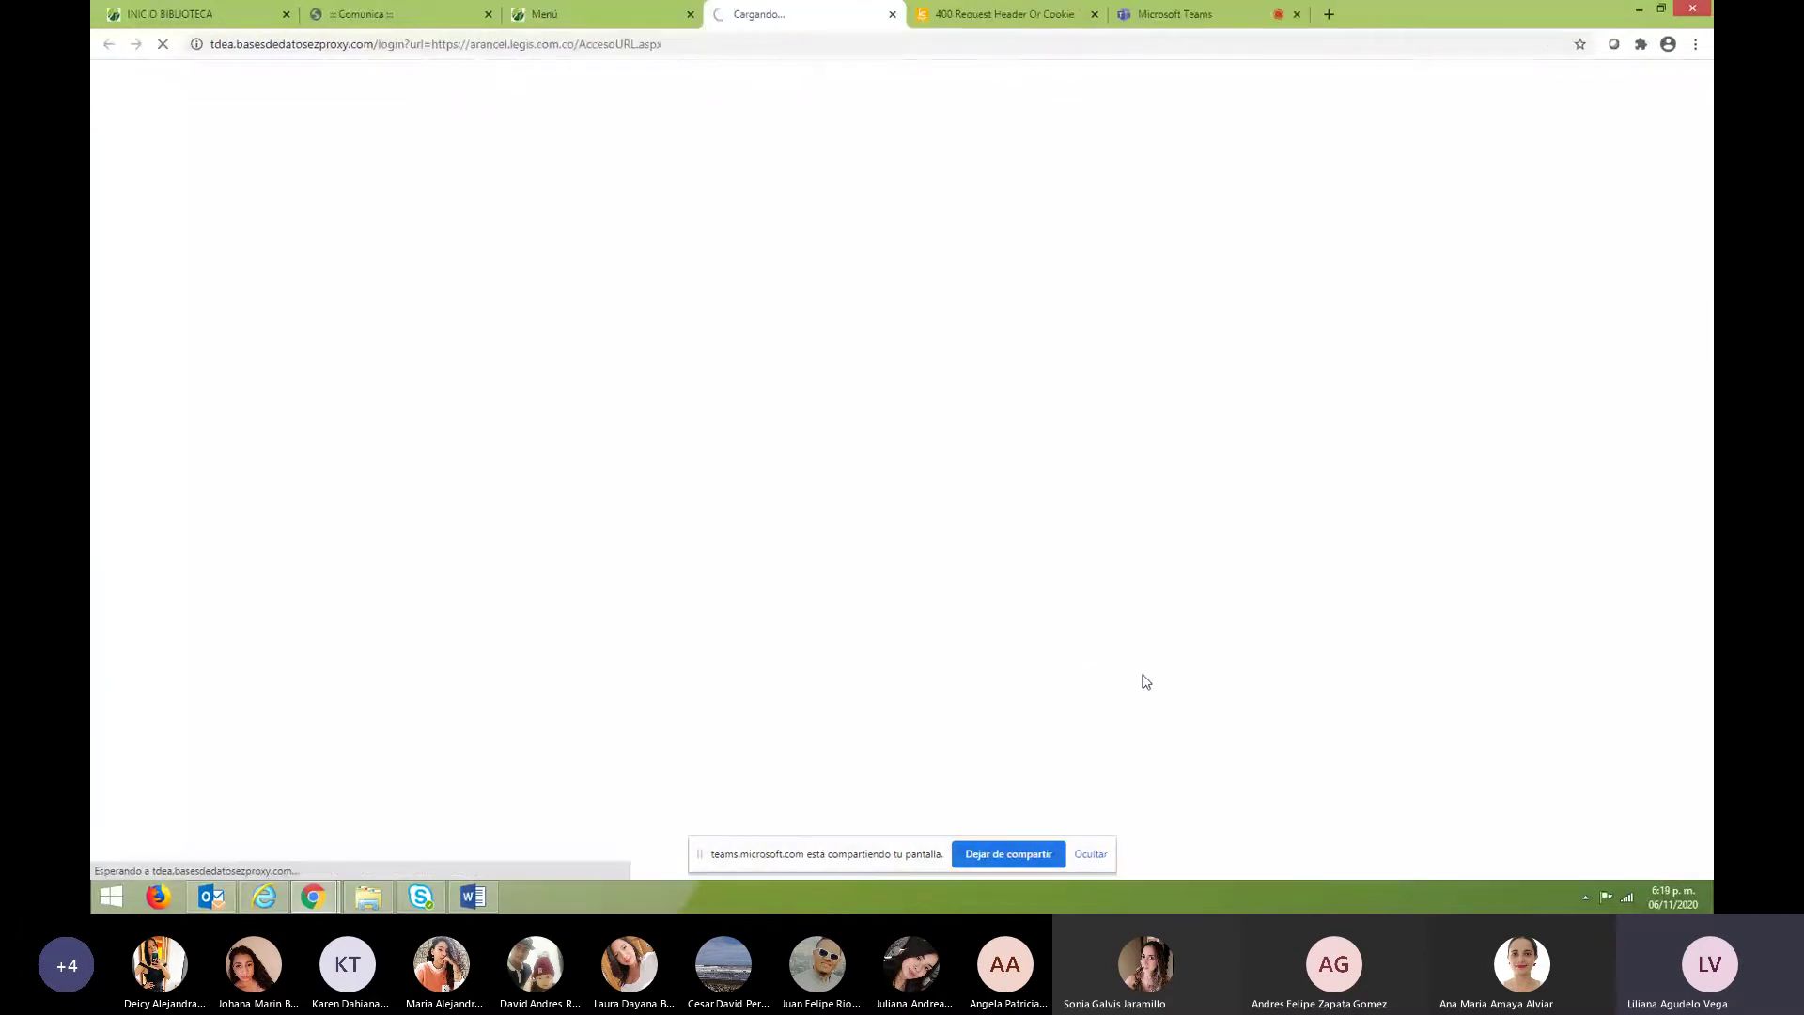
# Close the leftover LEGISCOMEX page, try the database once more from the catalogue, and close the new page too.
pyautogui.click(930, 8)
pyautogui.hotkey('ctrl', 'w')
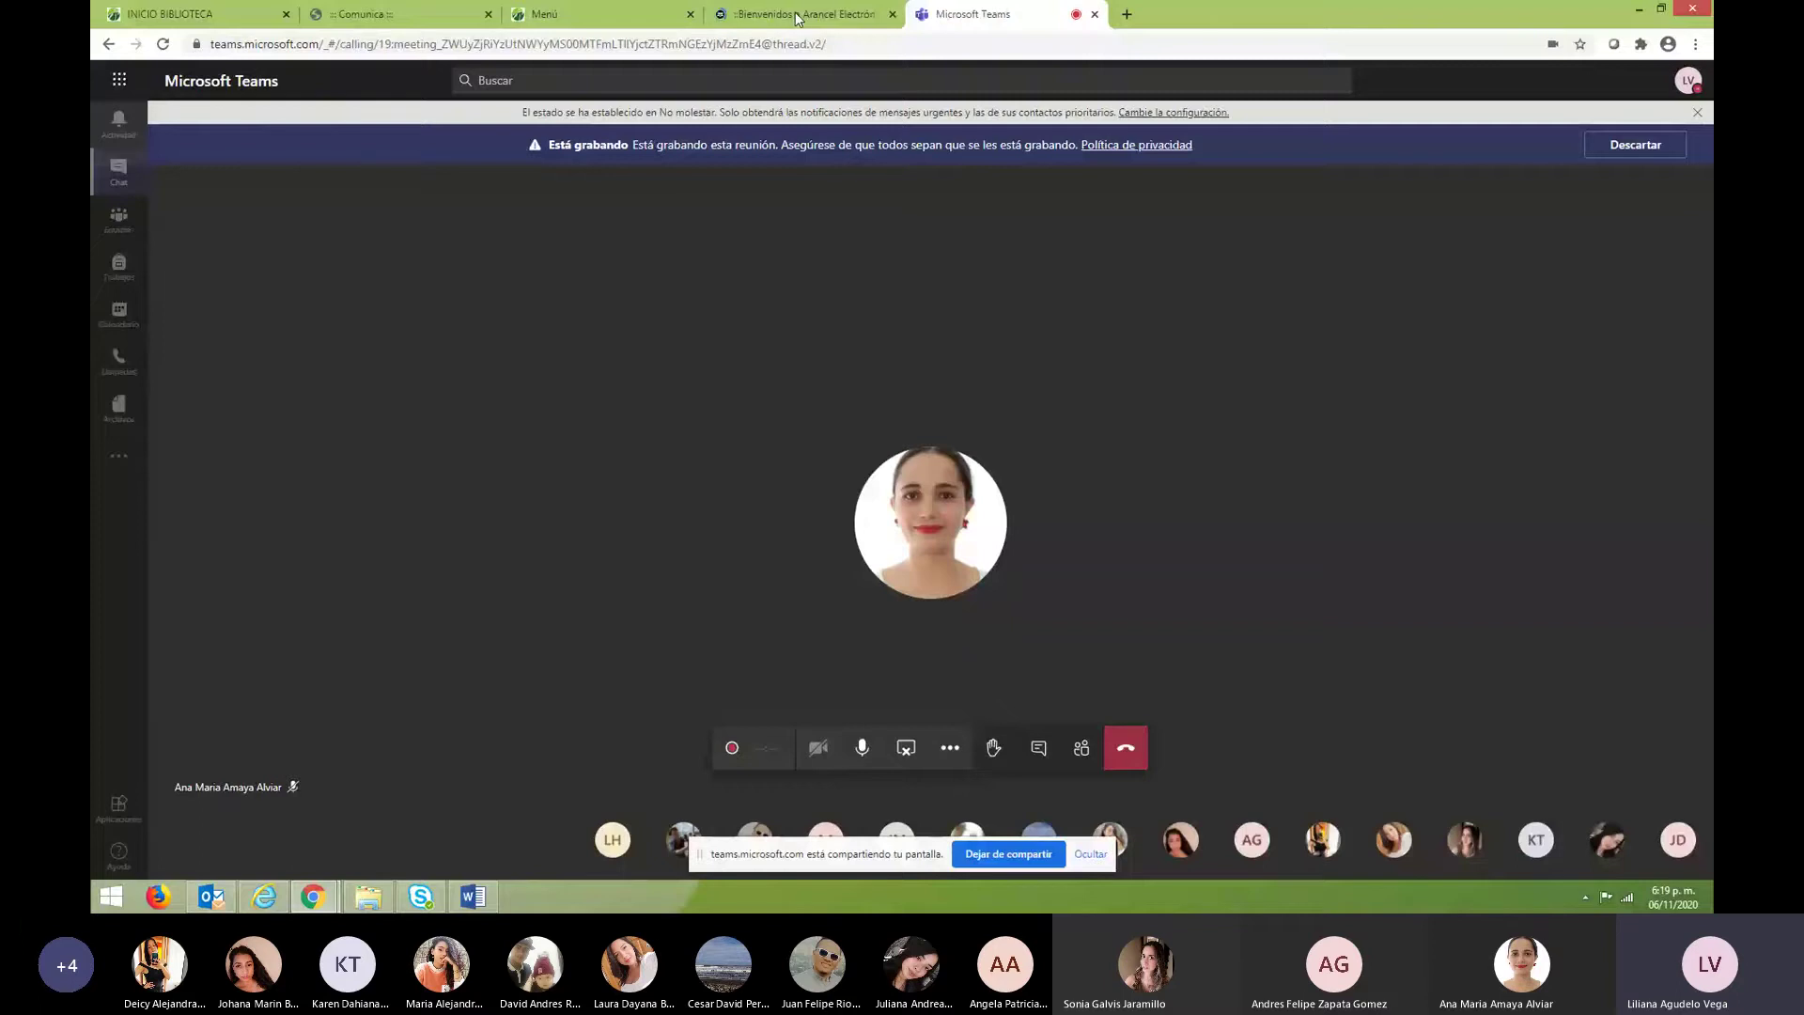
pyautogui.click(608, 19)
pyautogui.click(1510, 417)
pyautogui.click(1024, 15)
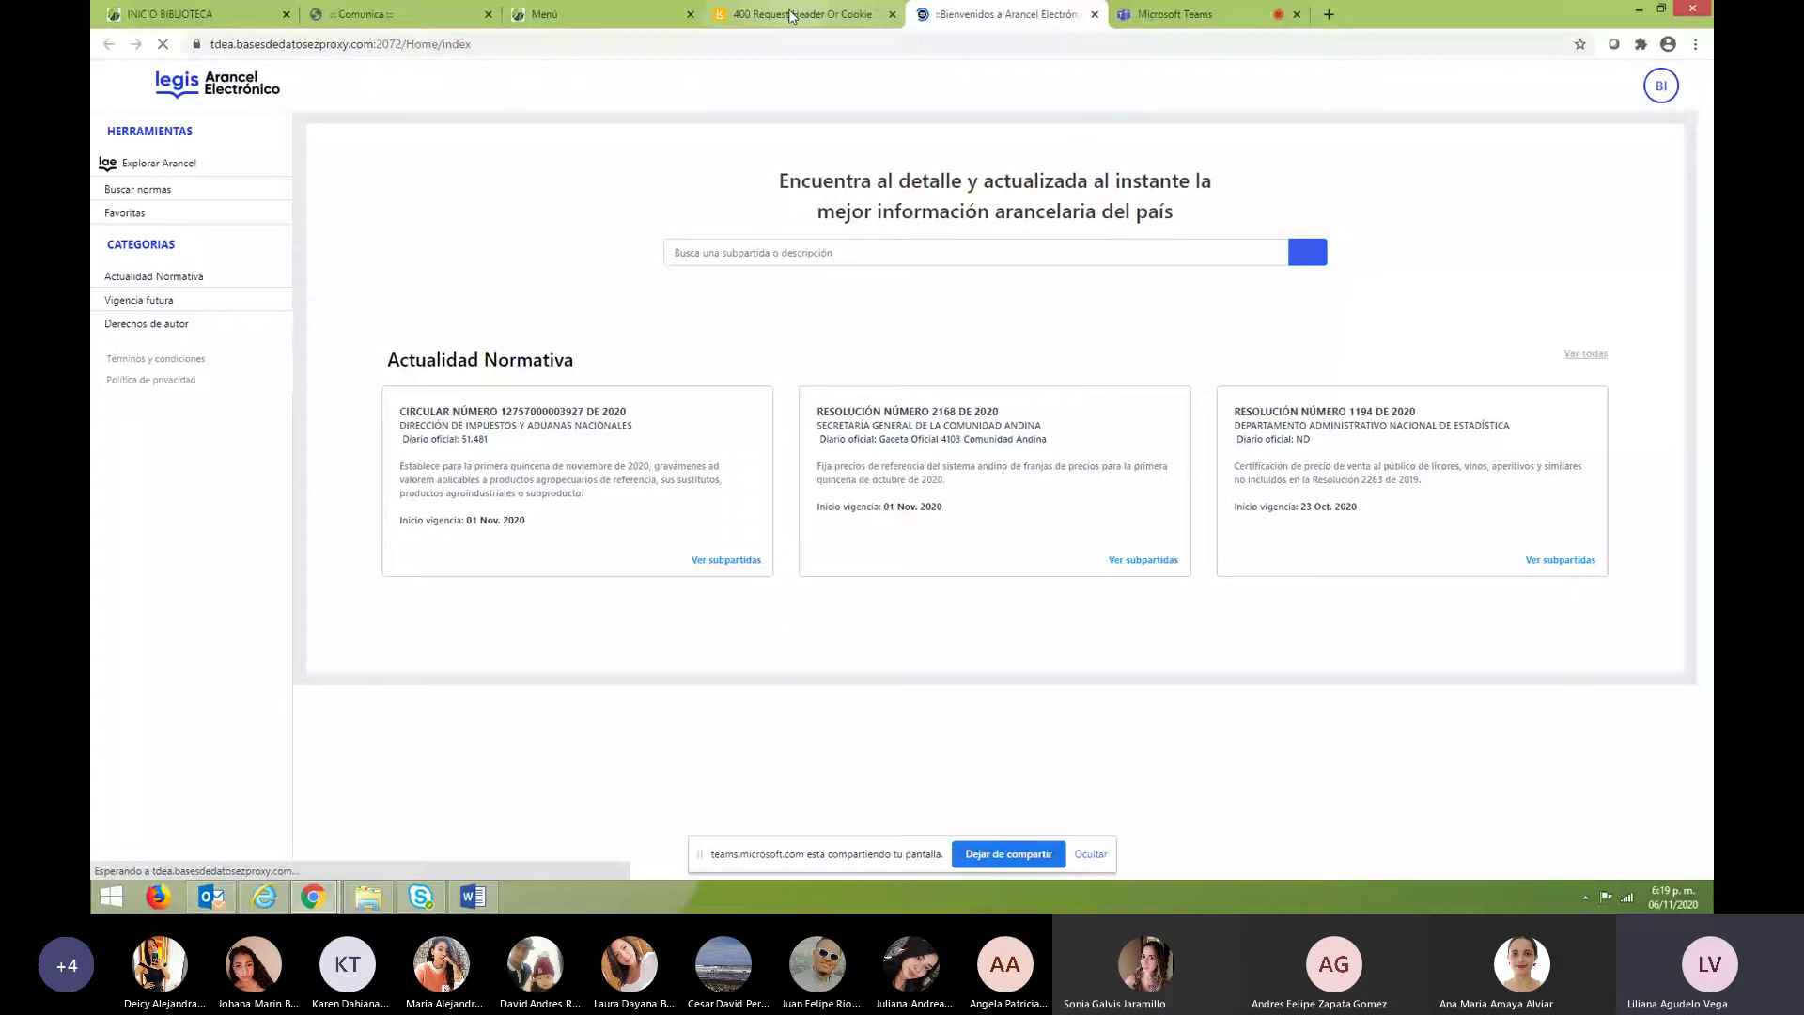
pyautogui.click(798, 15)
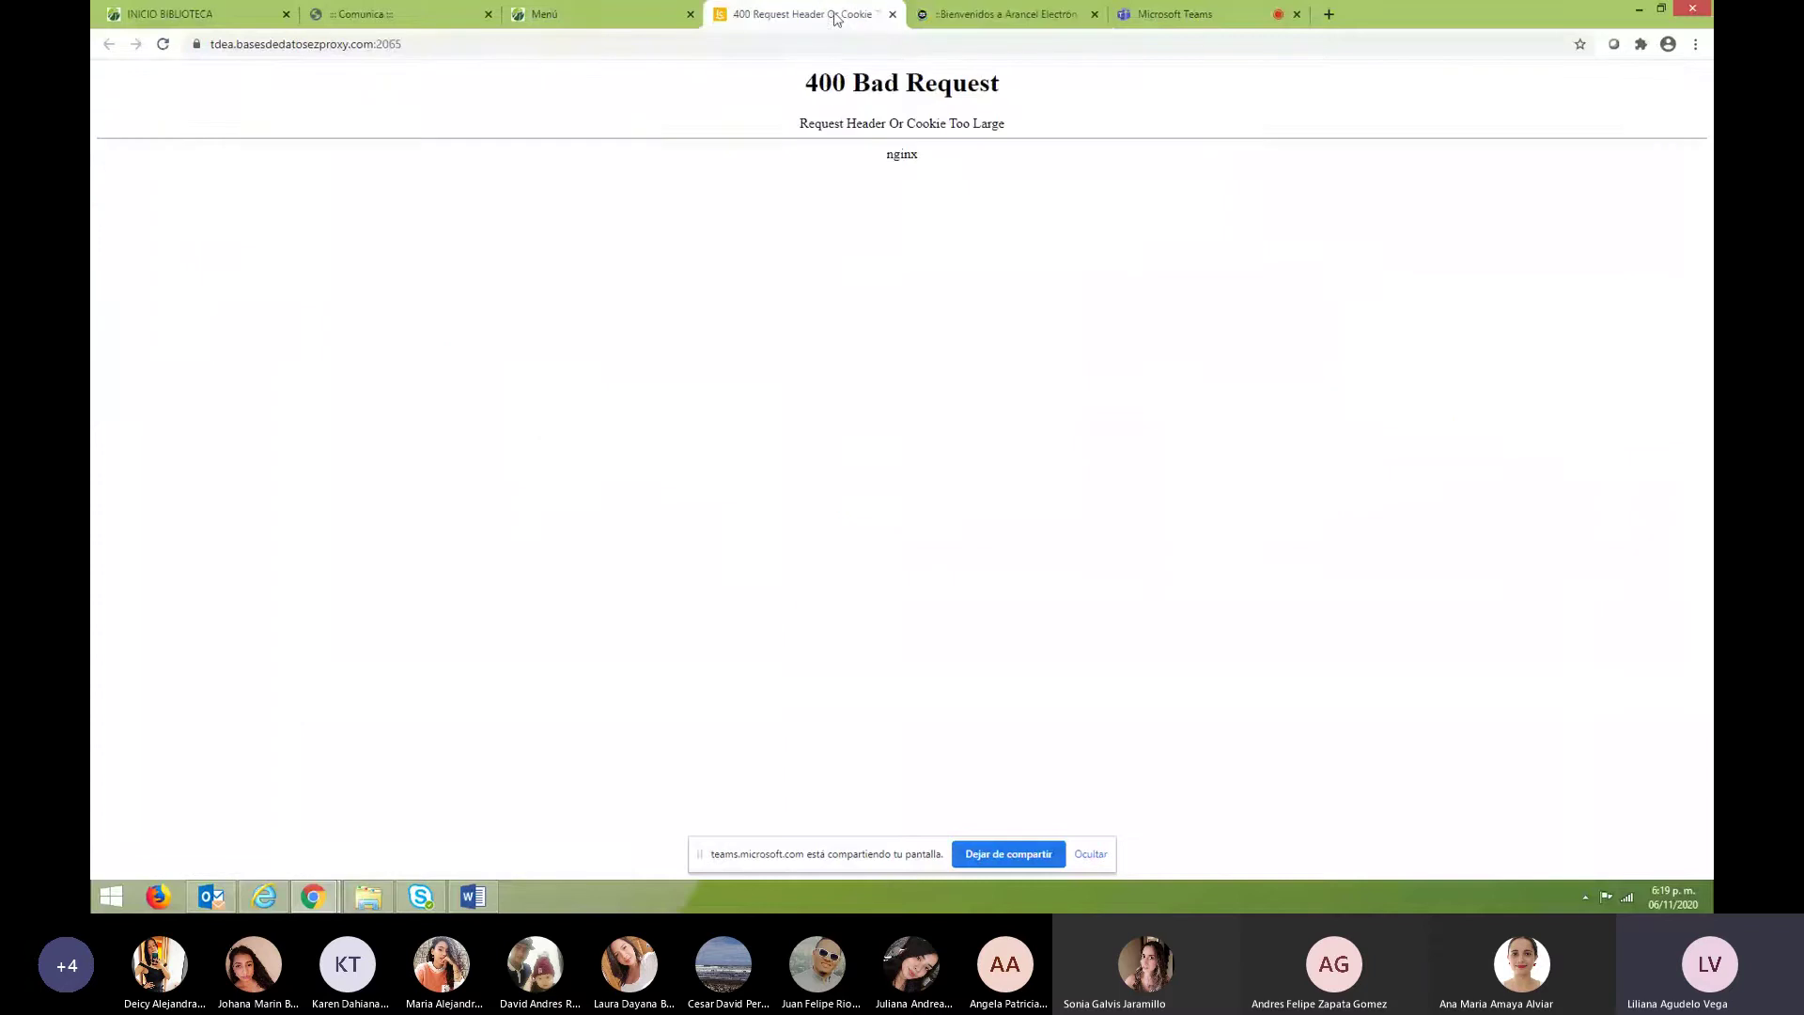
pyautogui.click(892, 14)
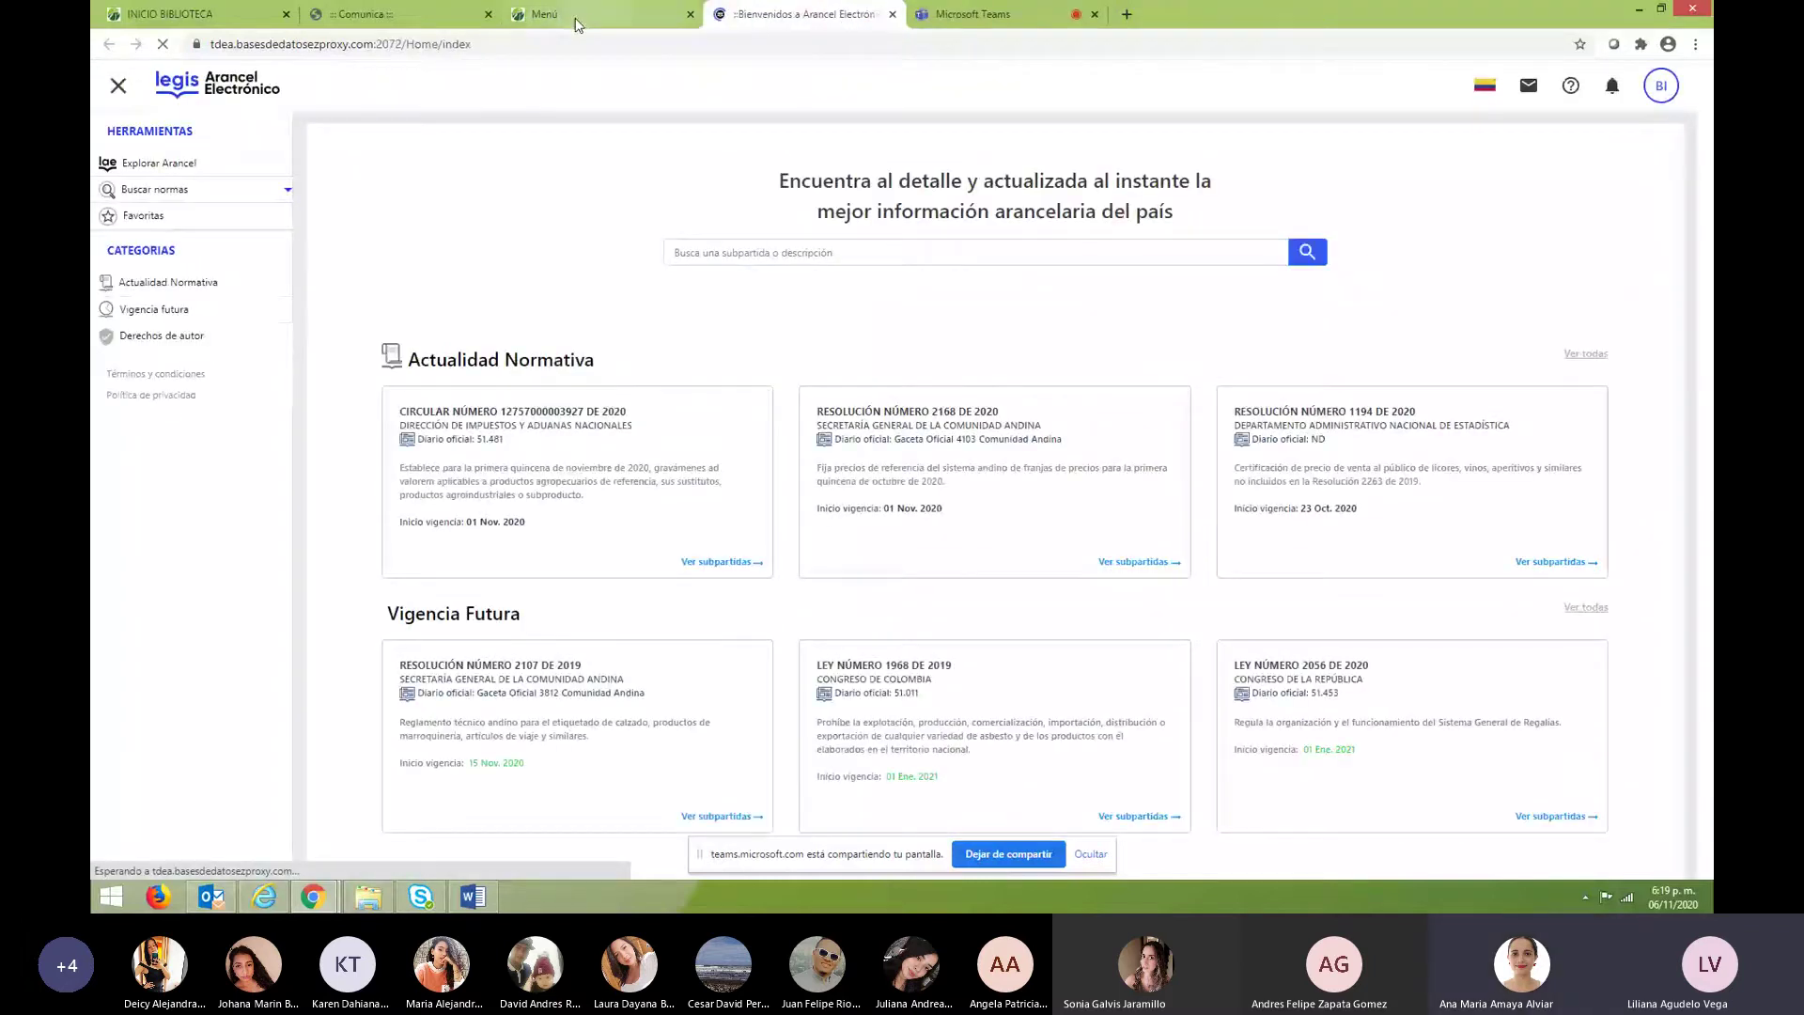
# Open a second ARANCEL page from the catalogue and return to the one already loaded.
pyautogui.click(576, 24)
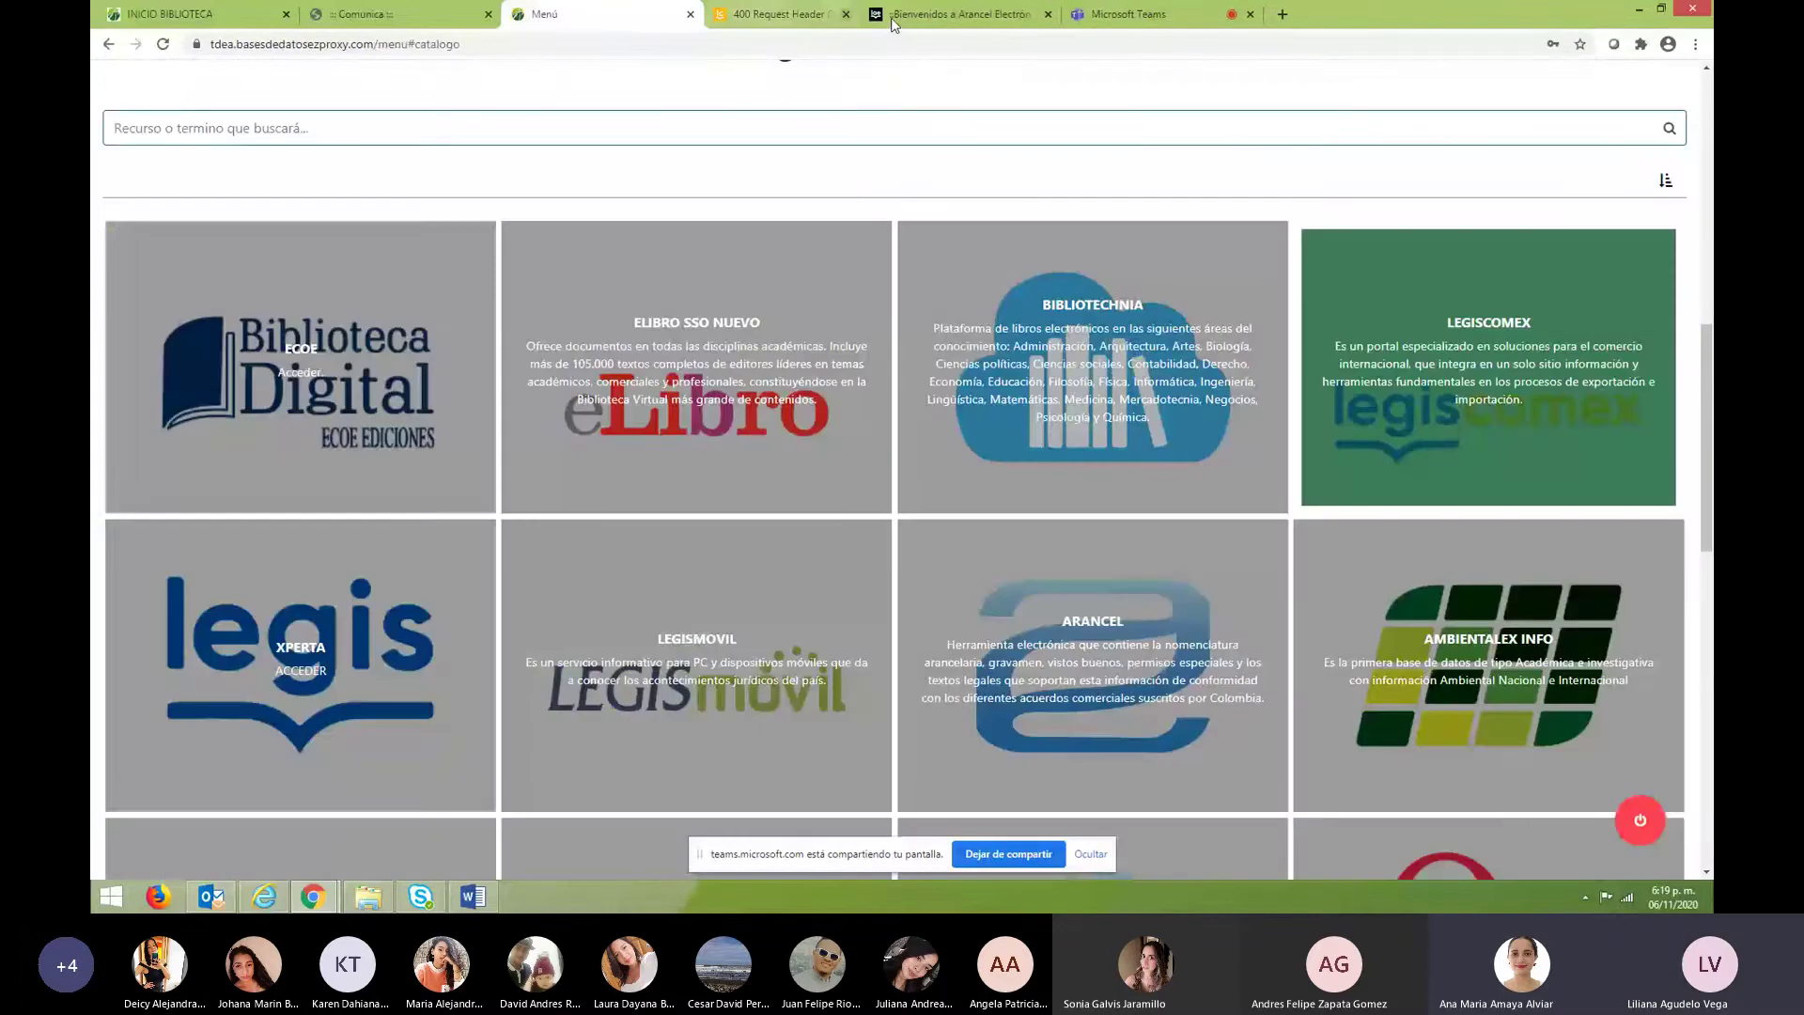
pyautogui.click(1218, 593)
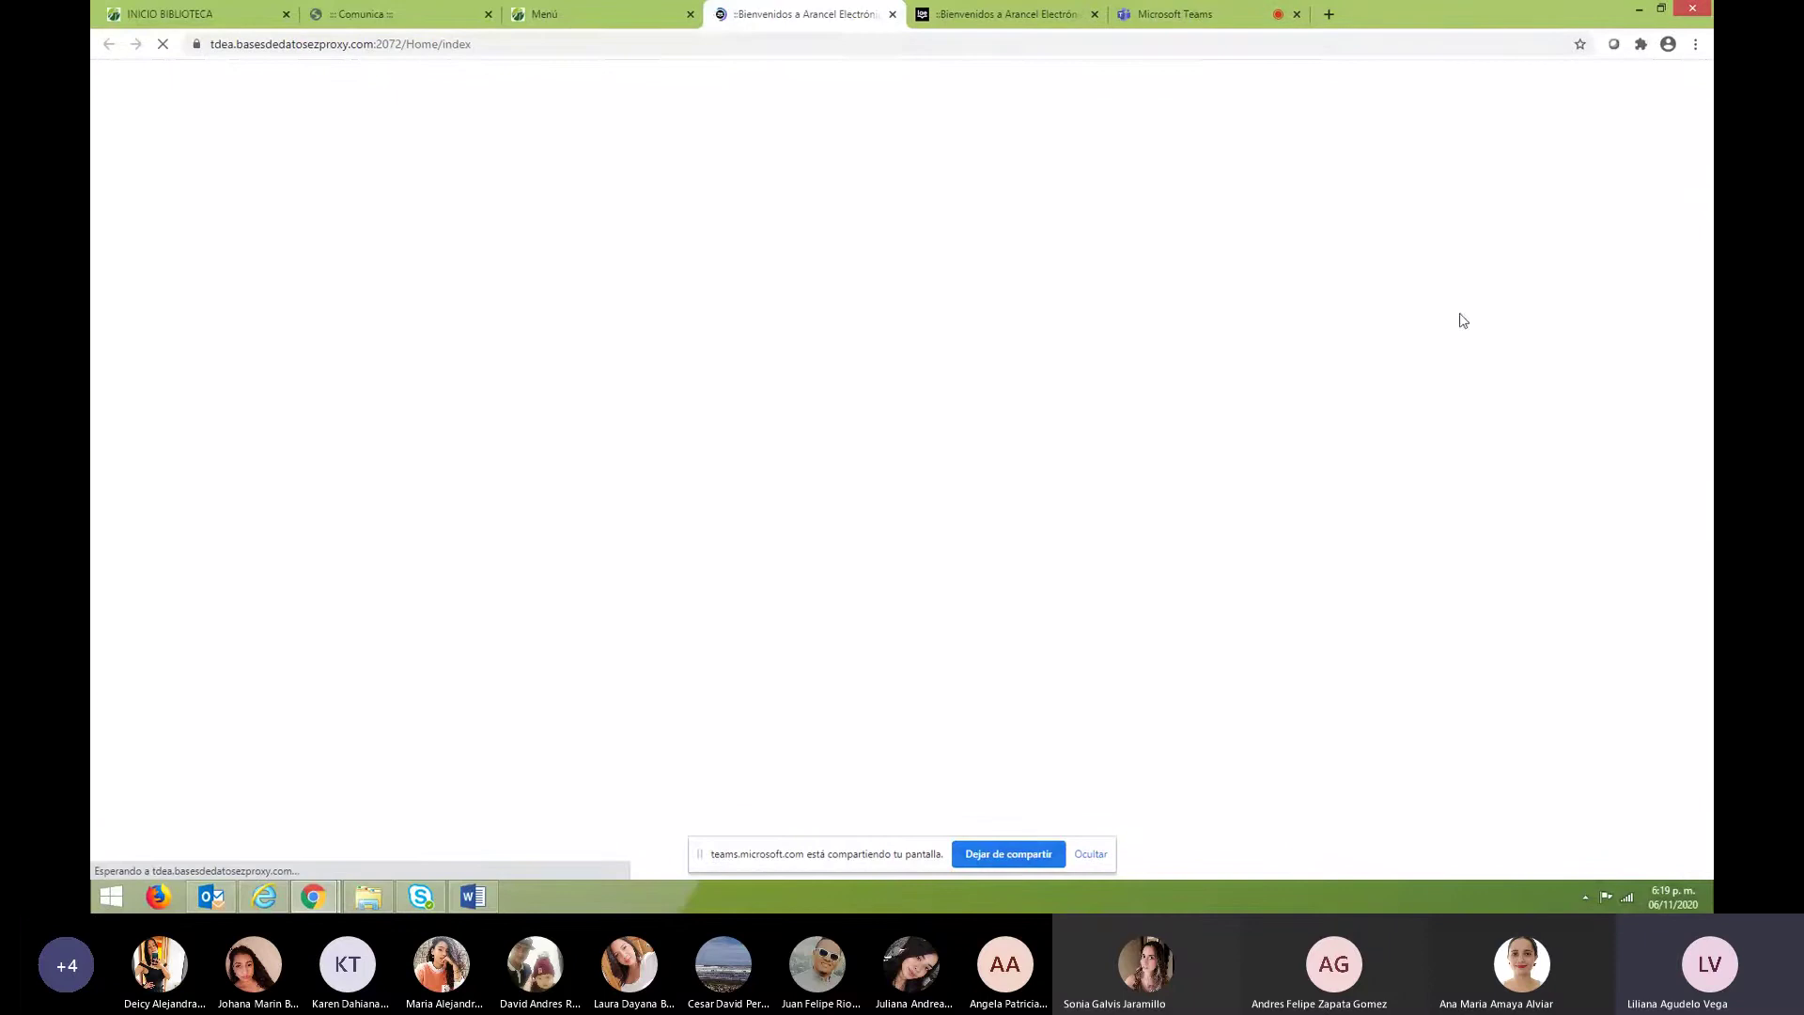
pyautogui.click(988, 17)
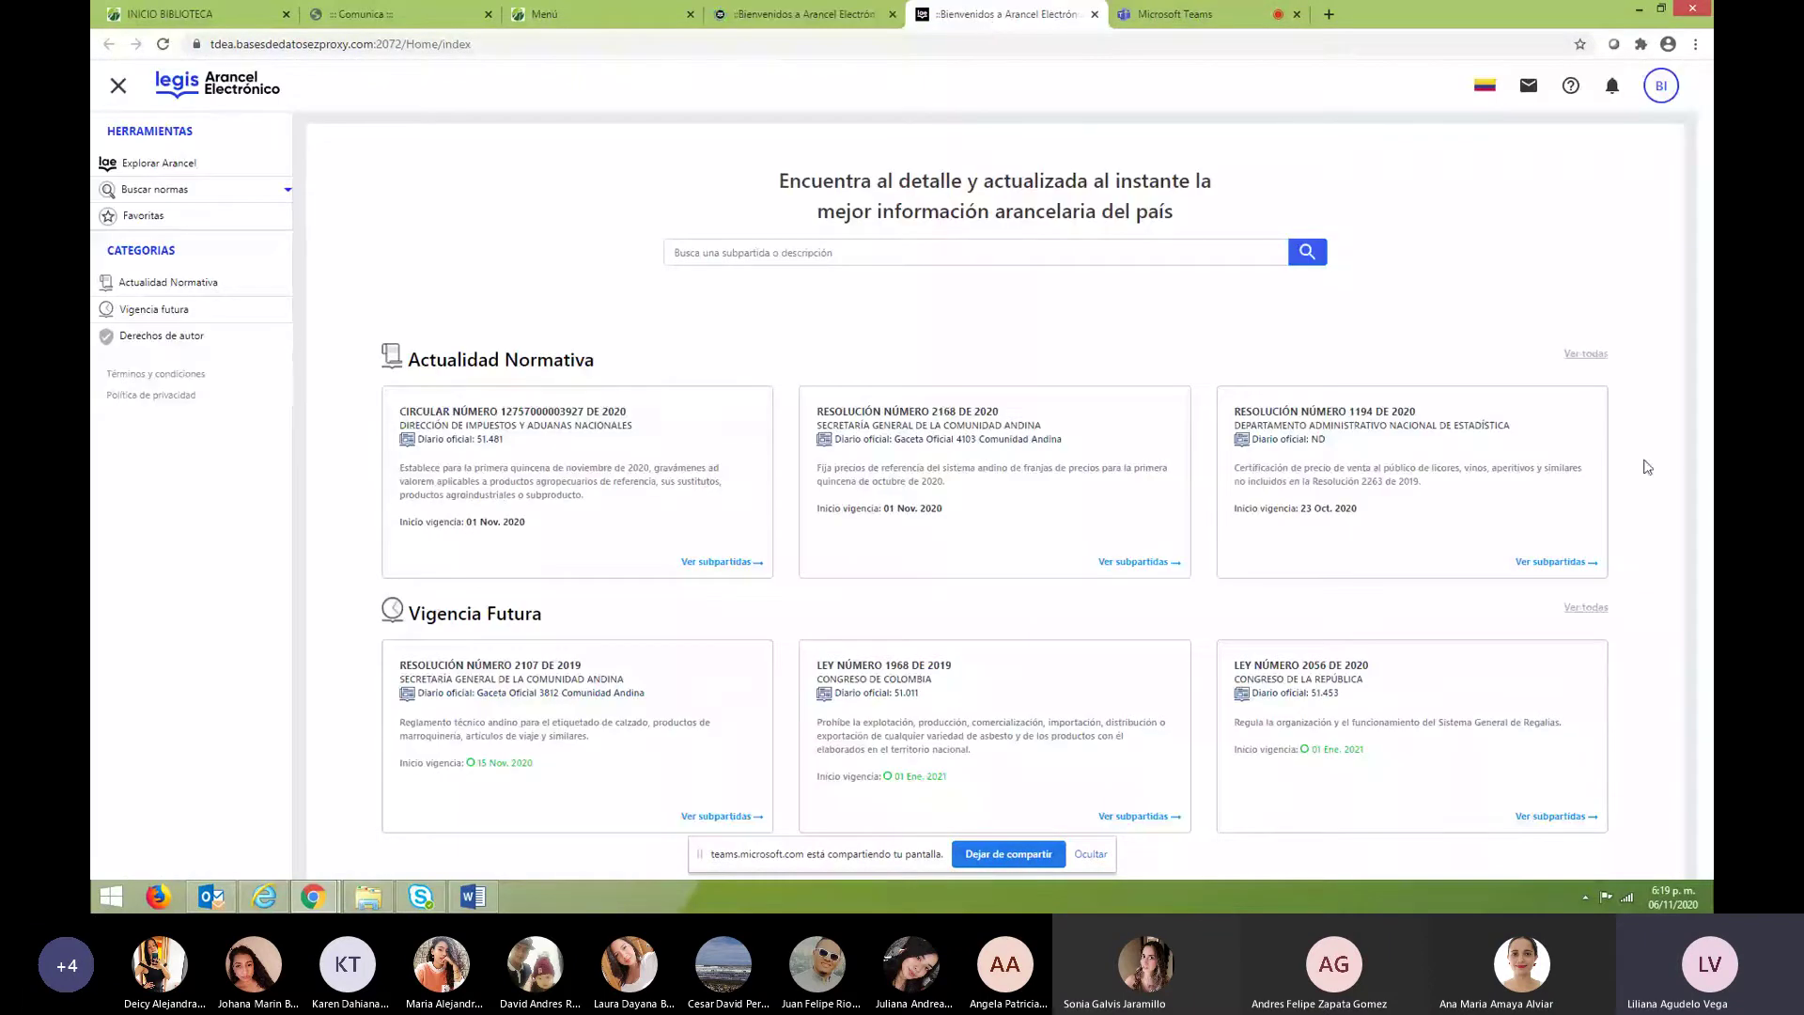
pyautogui.click(711, 258)
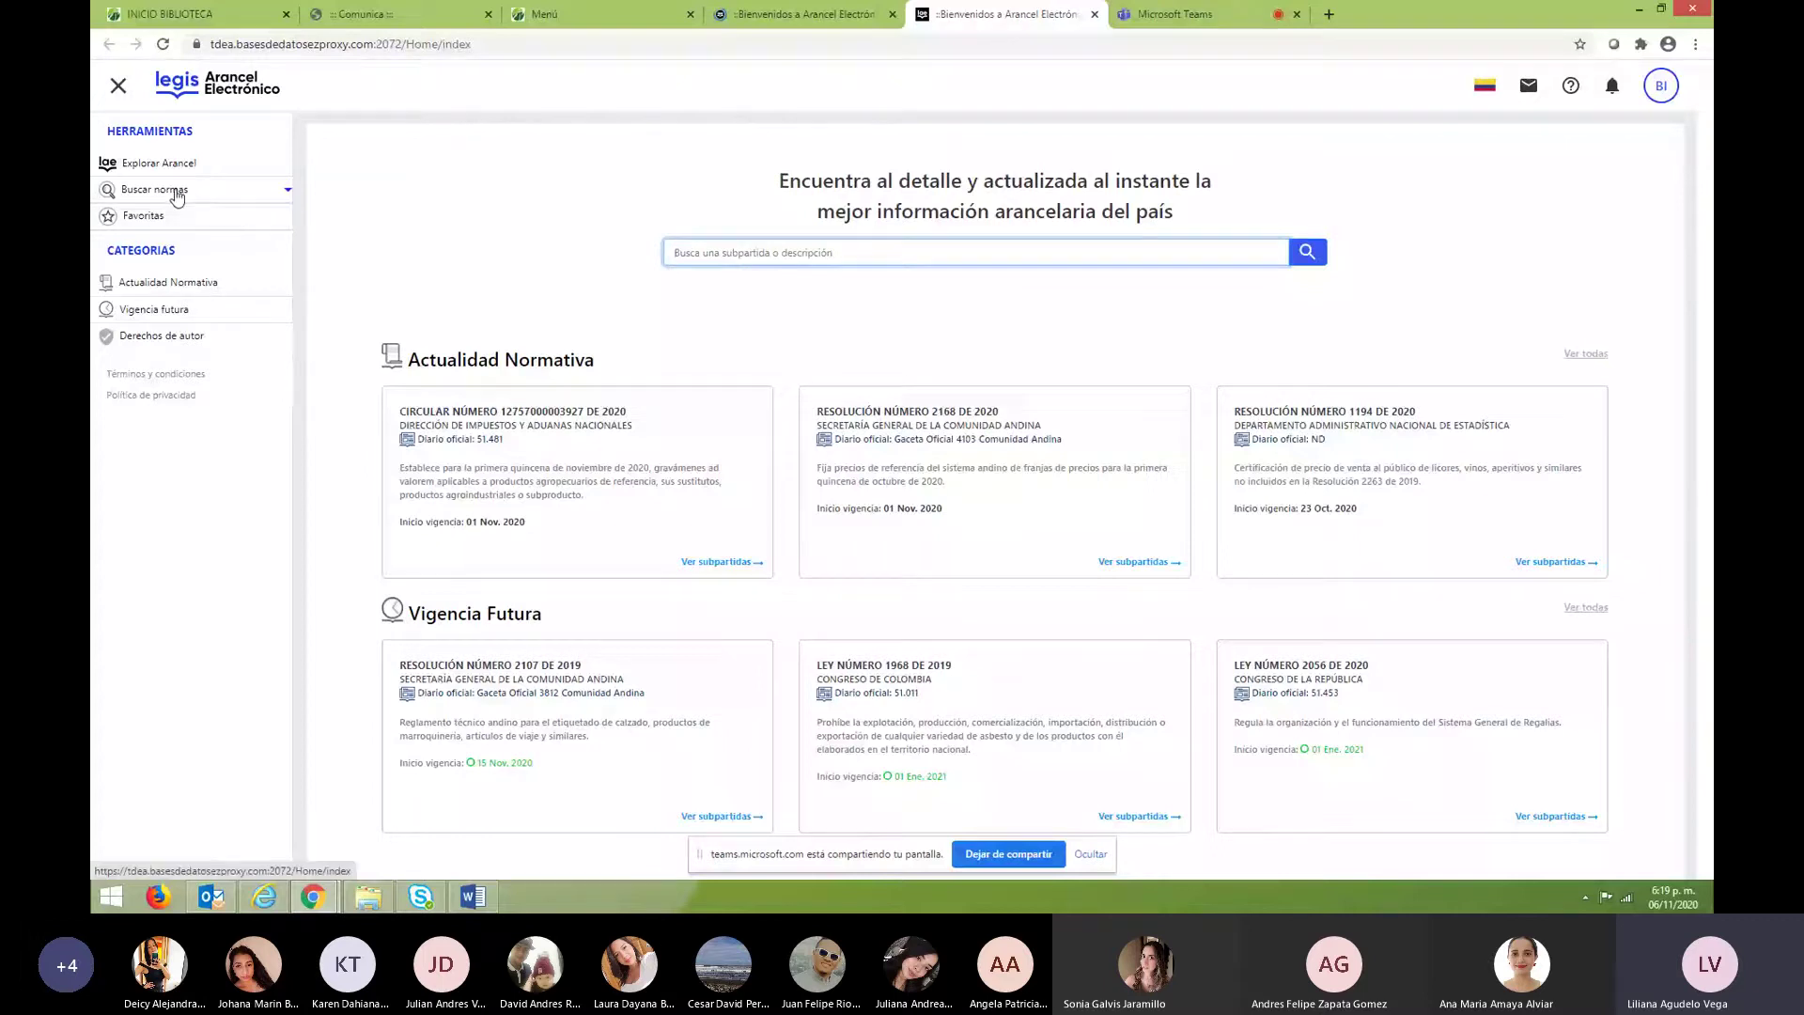
pyautogui.click(717, 562)
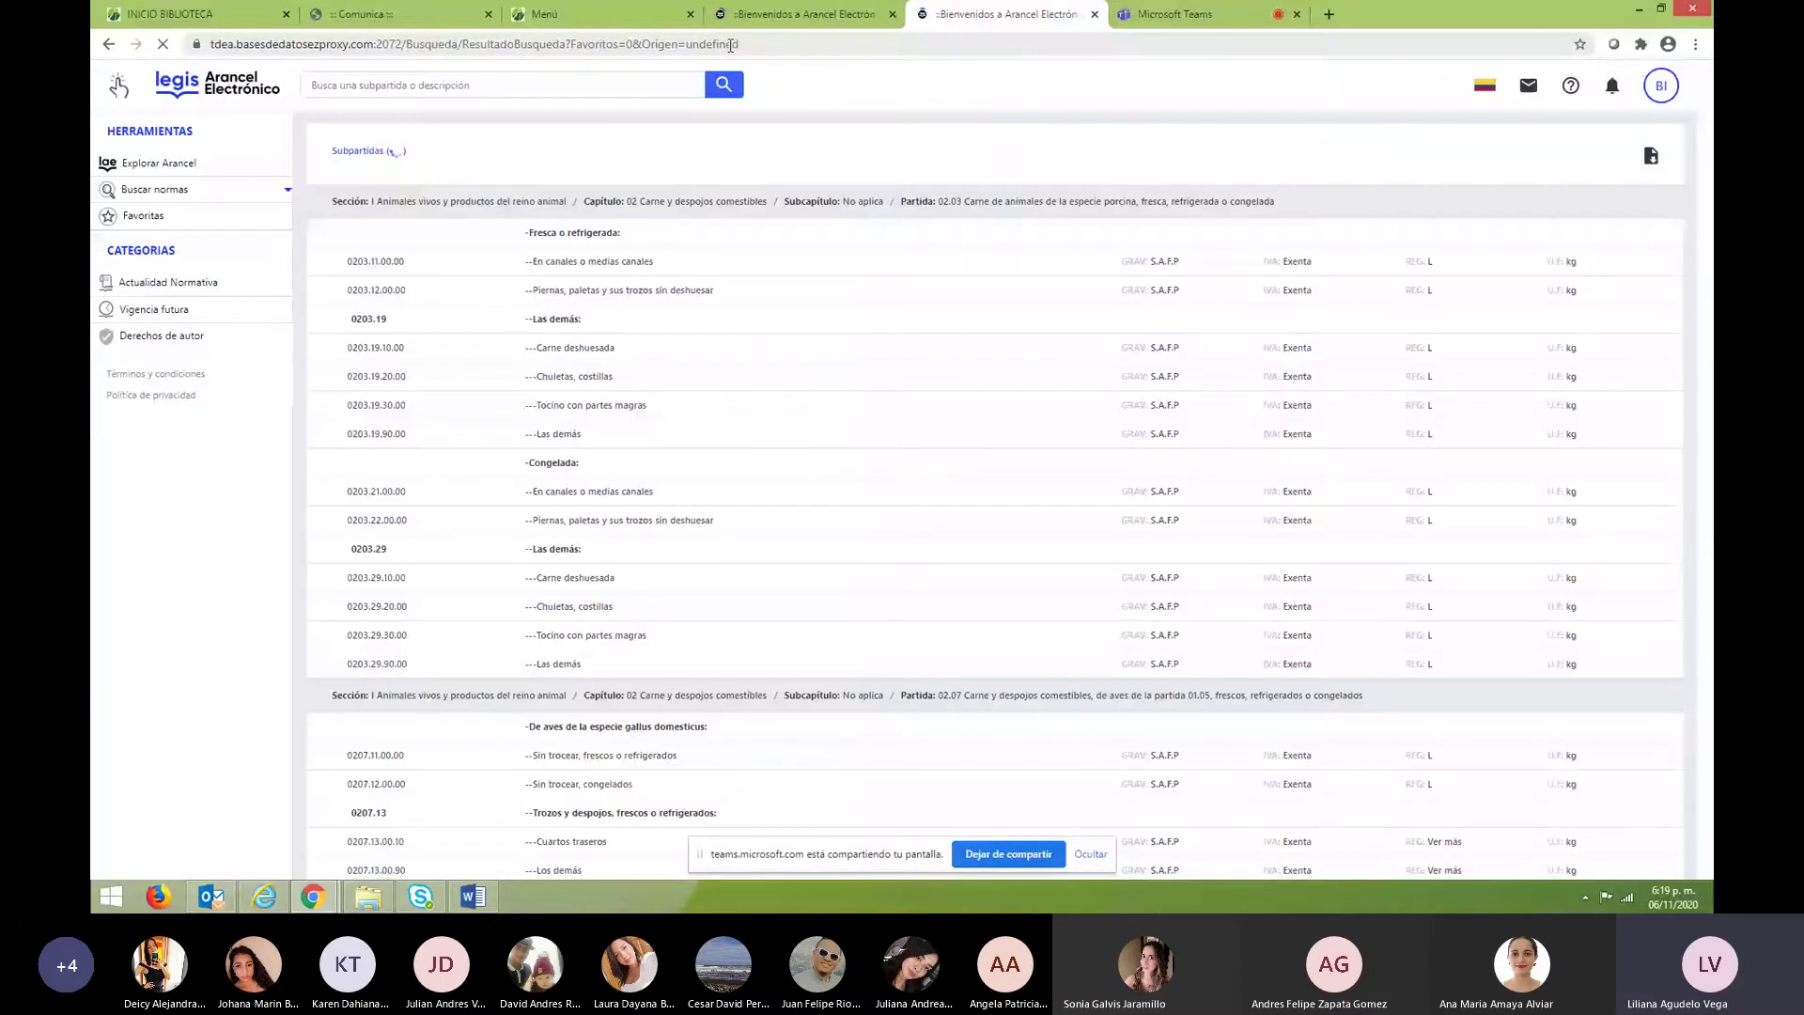
pyautogui.click(781, 24)
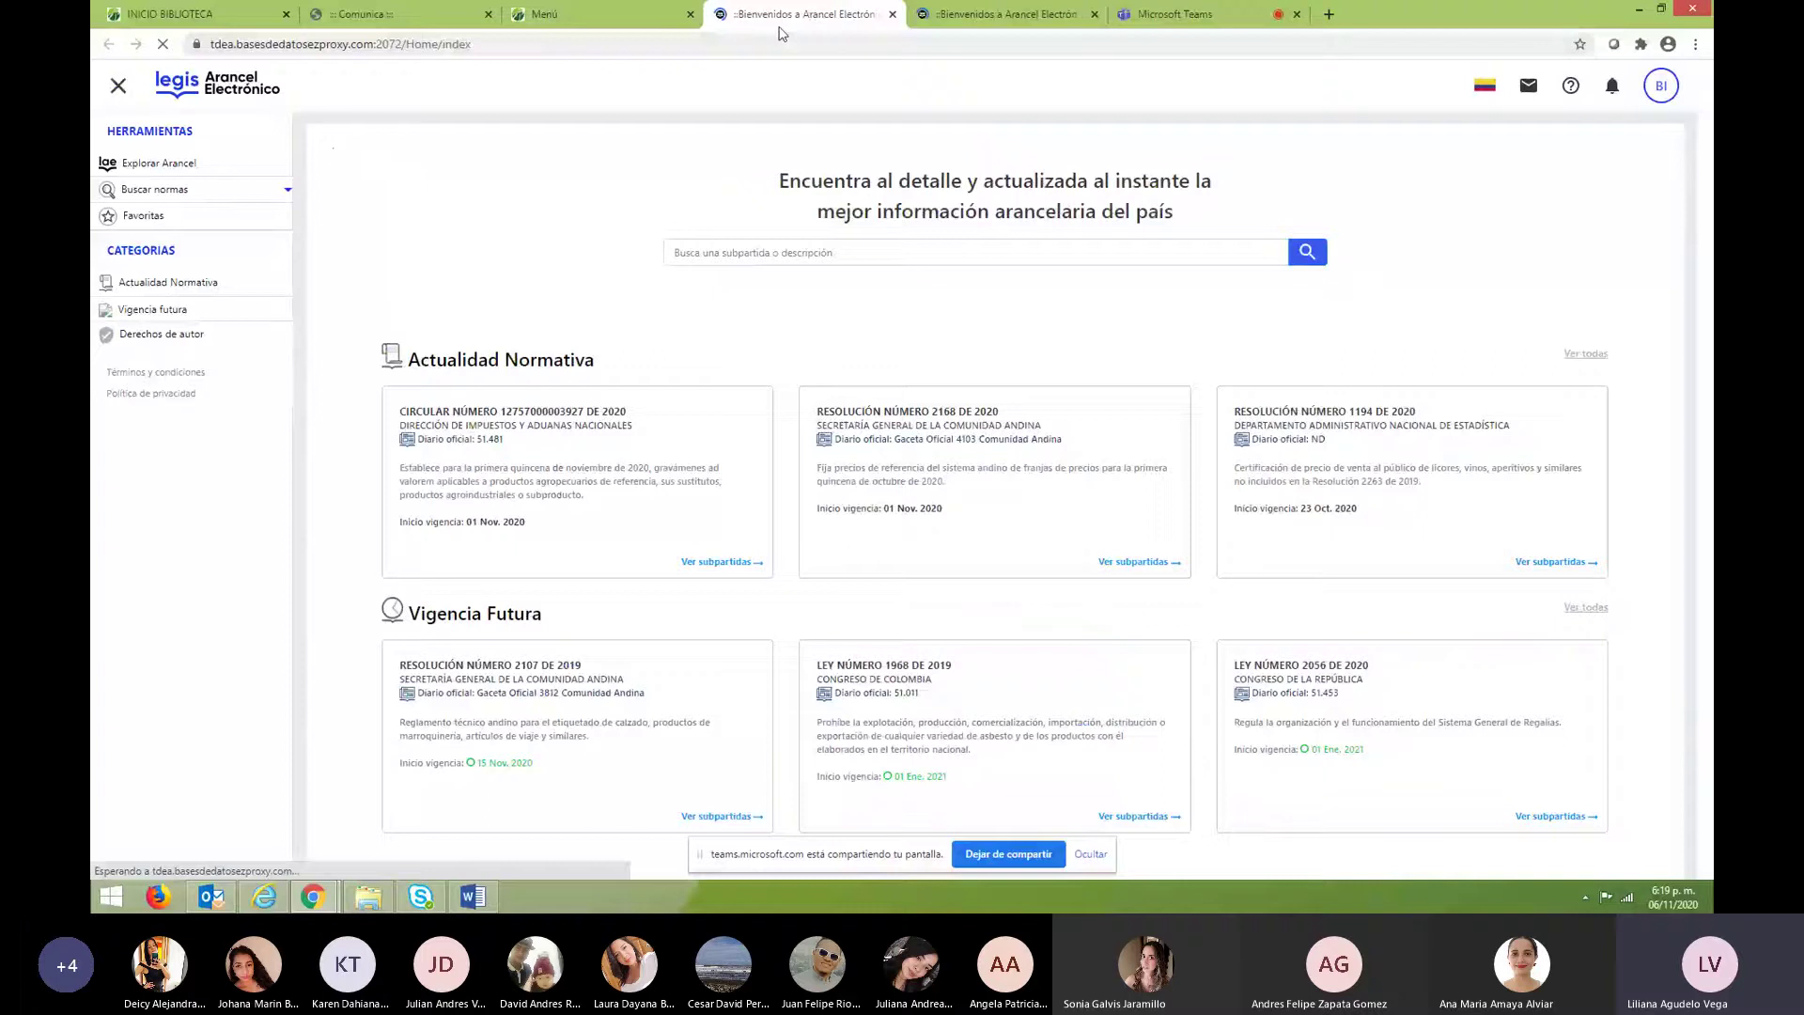
pyautogui.hotkey('ctrl', 'Tab')
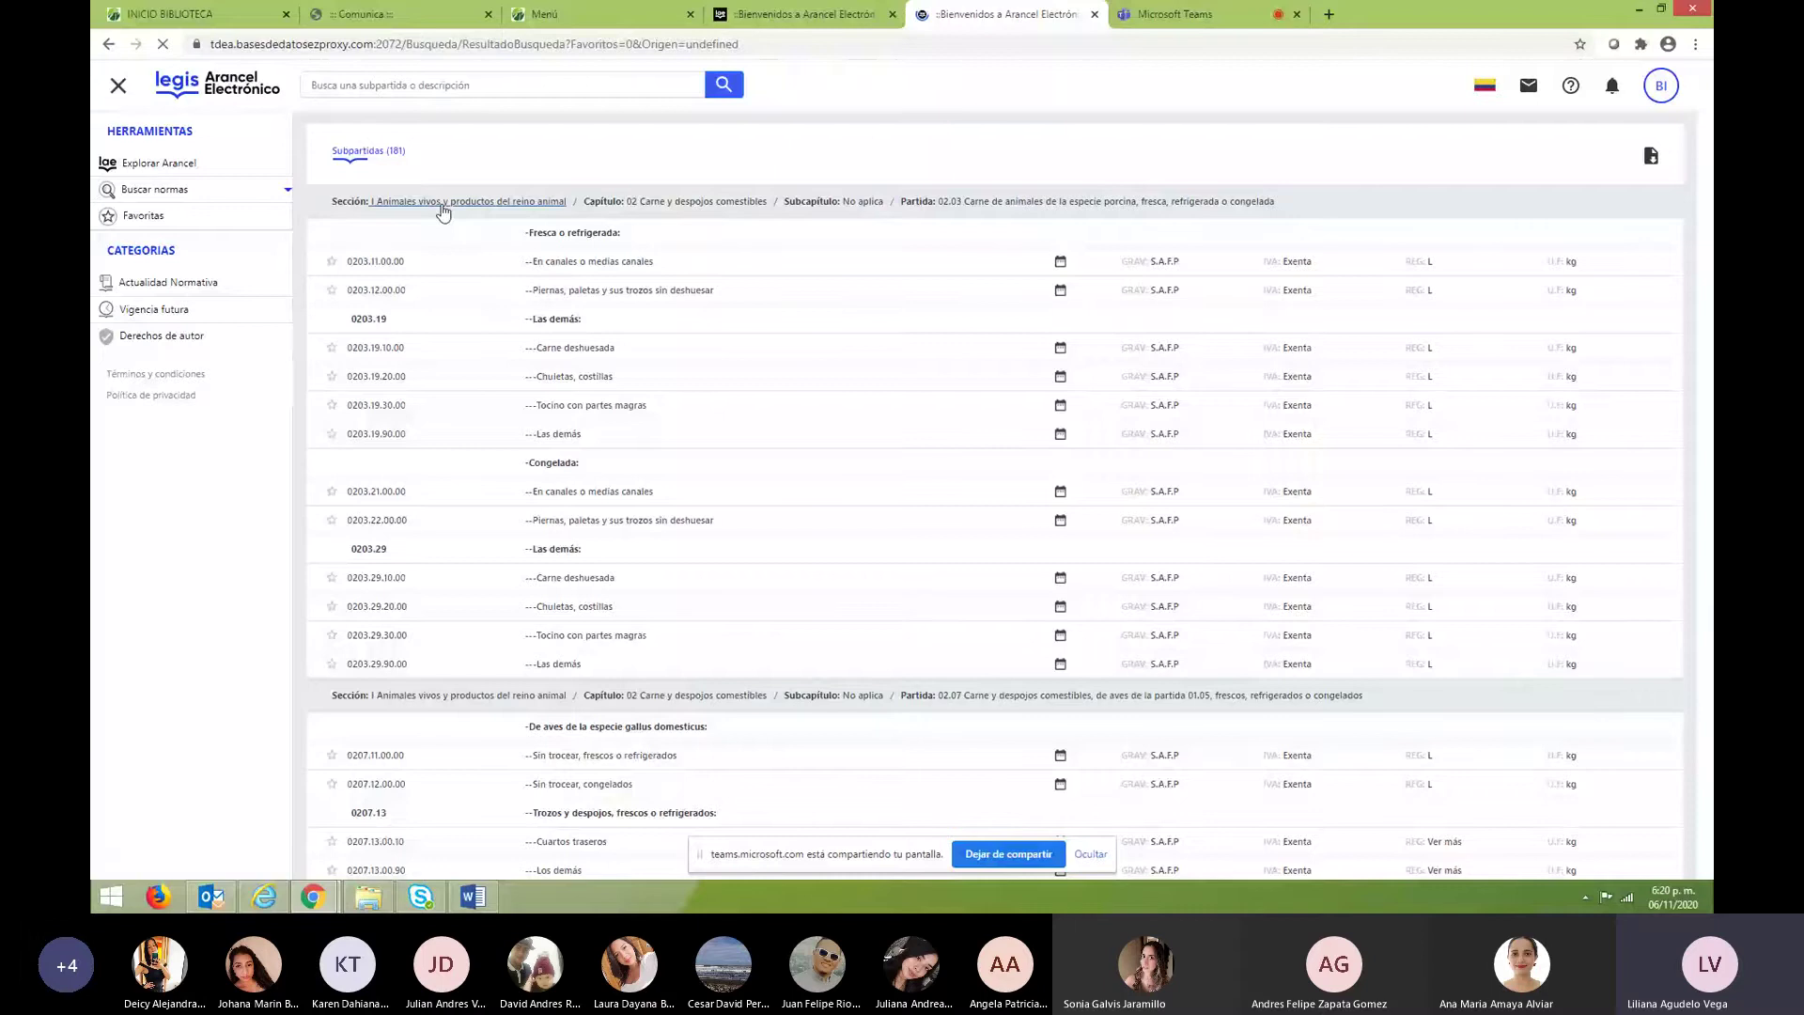
pyautogui.scroll(-5, 744, 673)
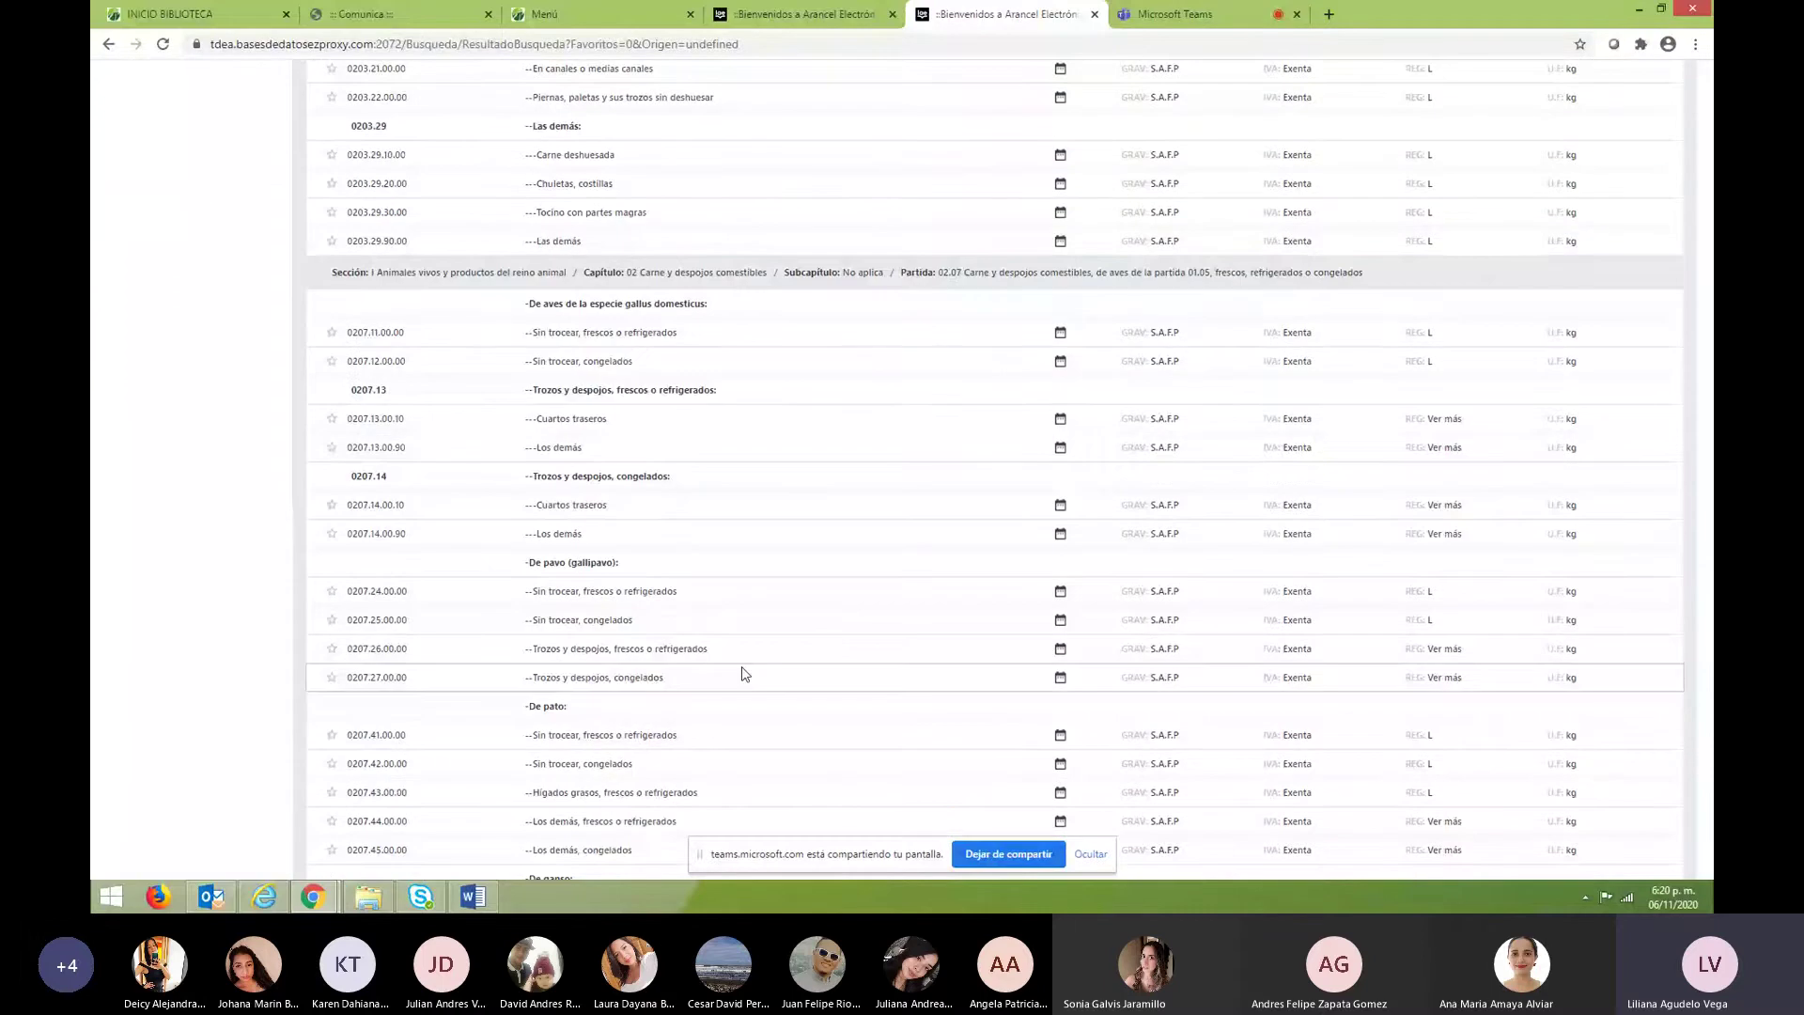
pyautogui.scroll(-5, 744, 673)
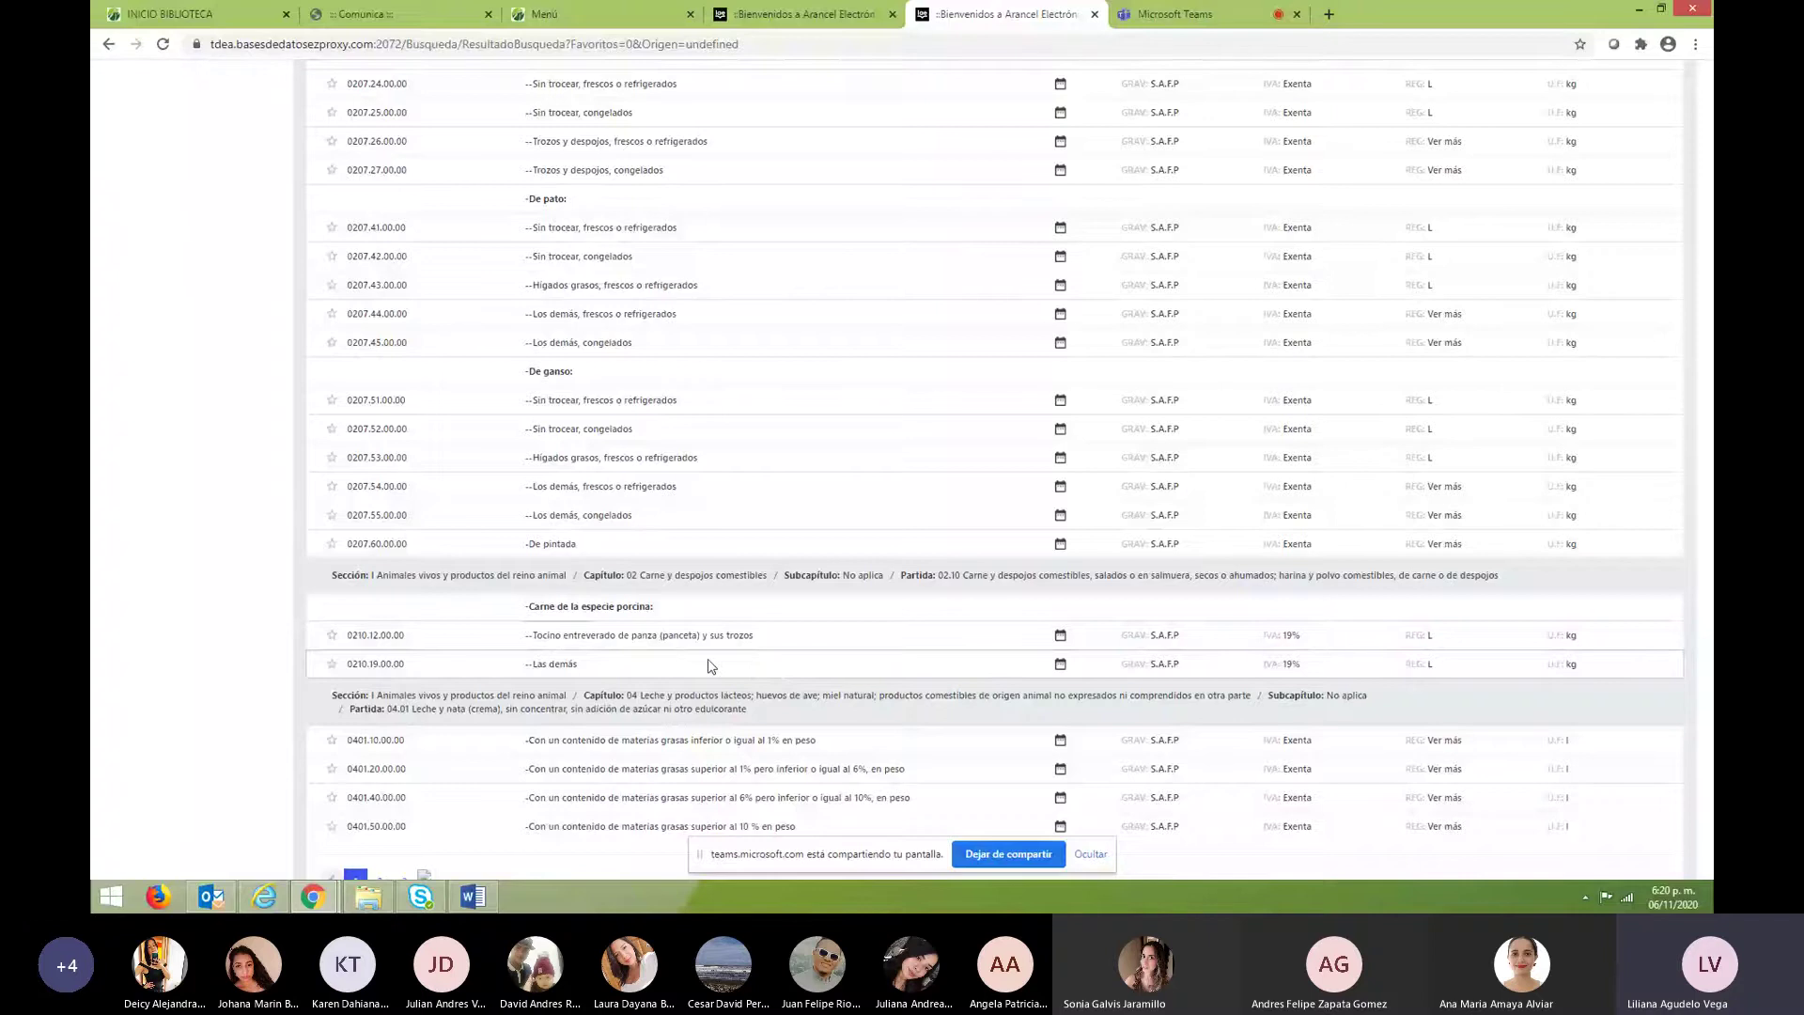
pyautogui.scroll(-1, 712, 666)
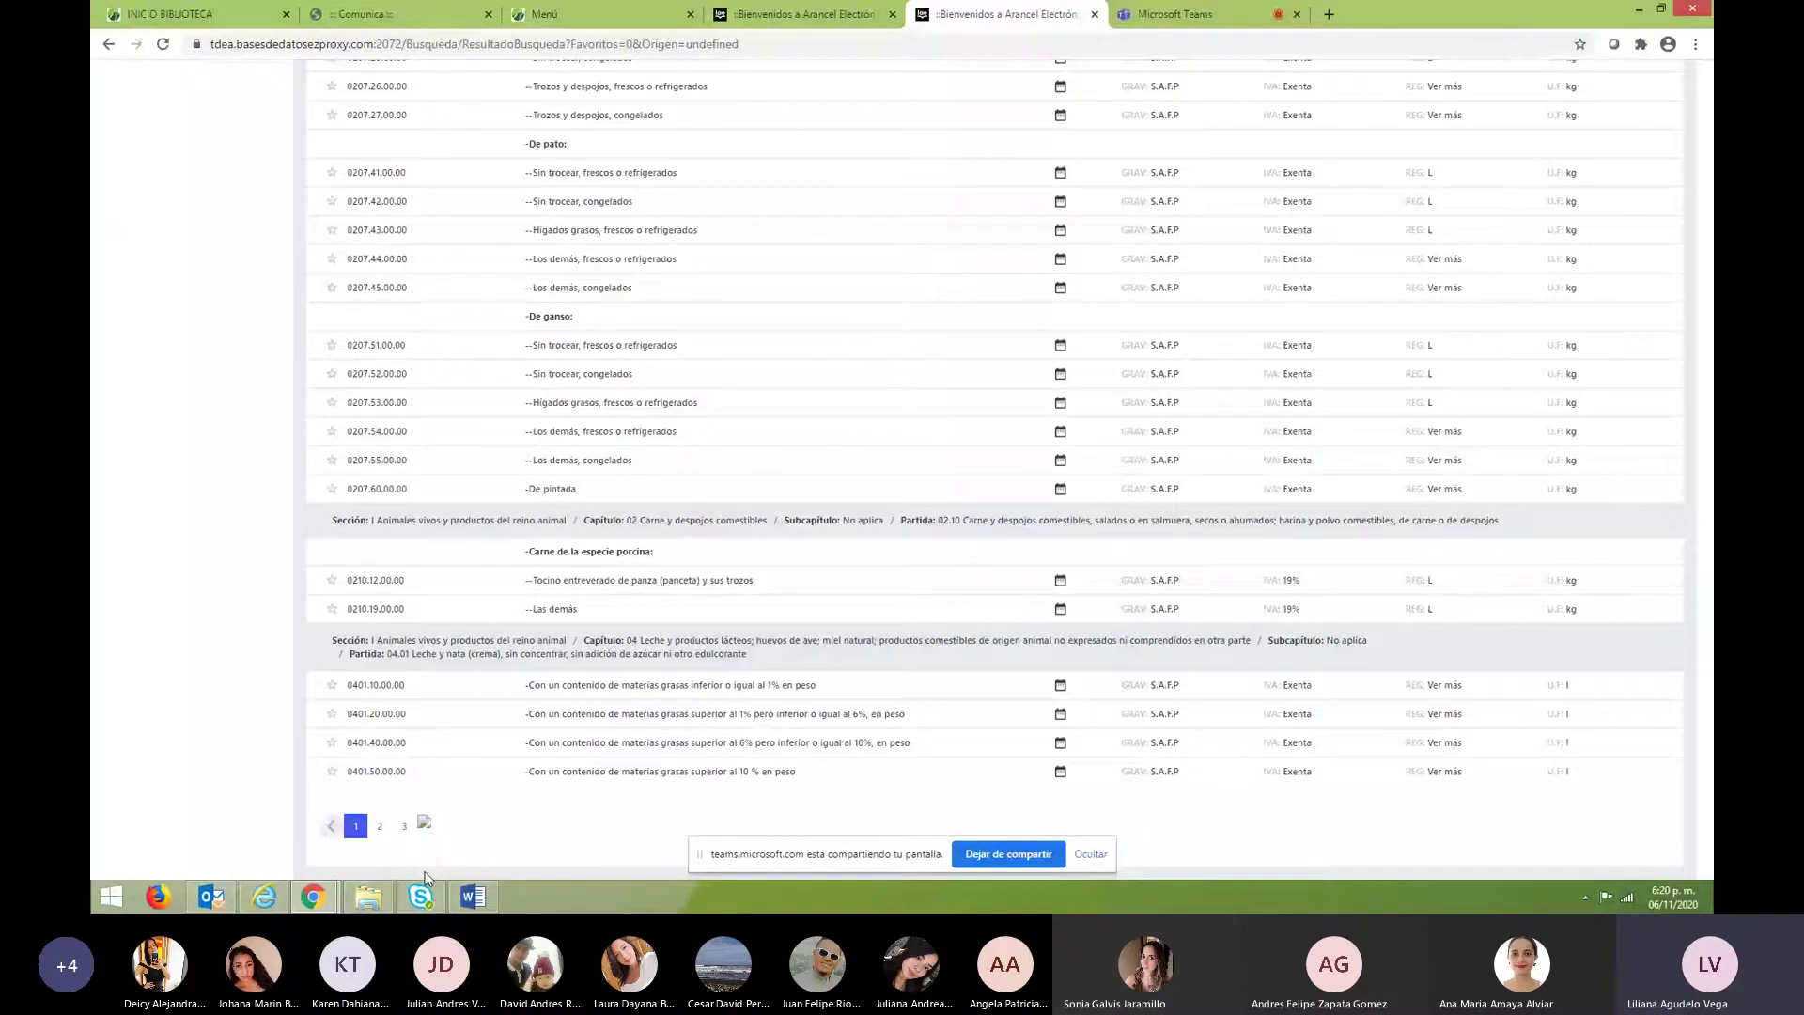
# Advance the subpartidas list, open the details of subpartida 0402.10.10.00, and close the duplicate Arancel page.
pyautogui.click(424, 823)
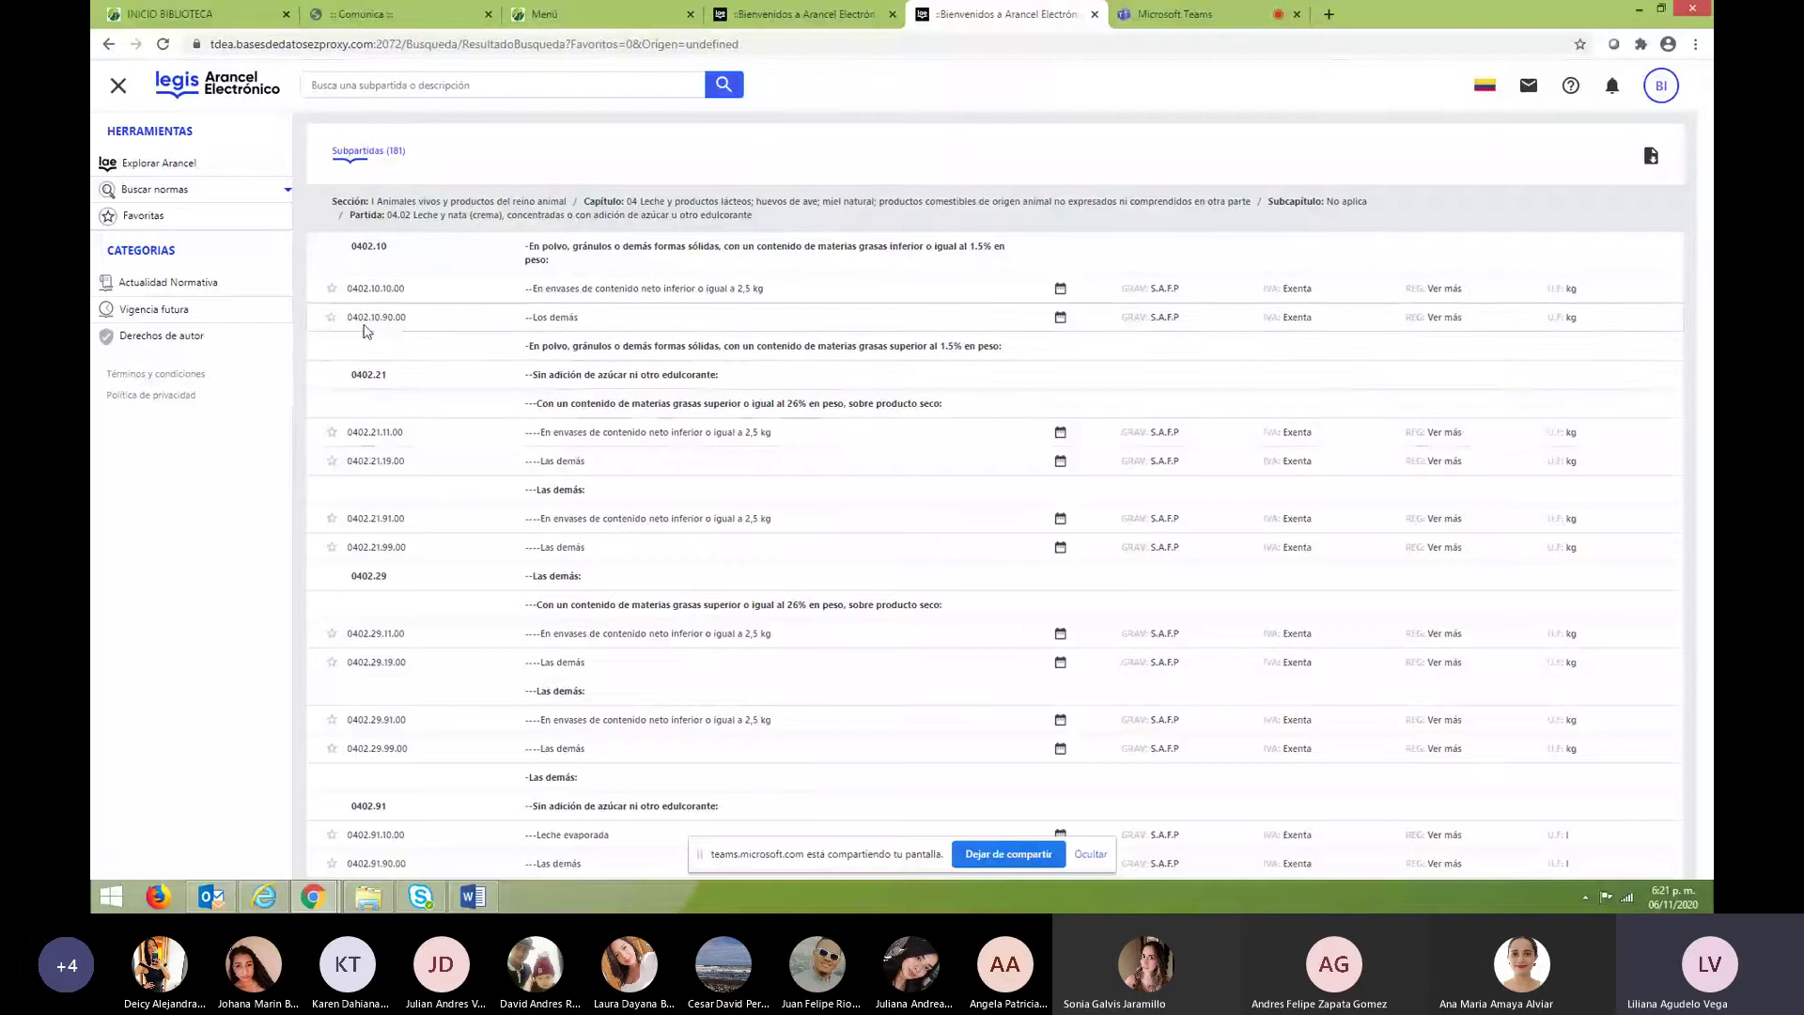
pyautogui.click(375, 289)
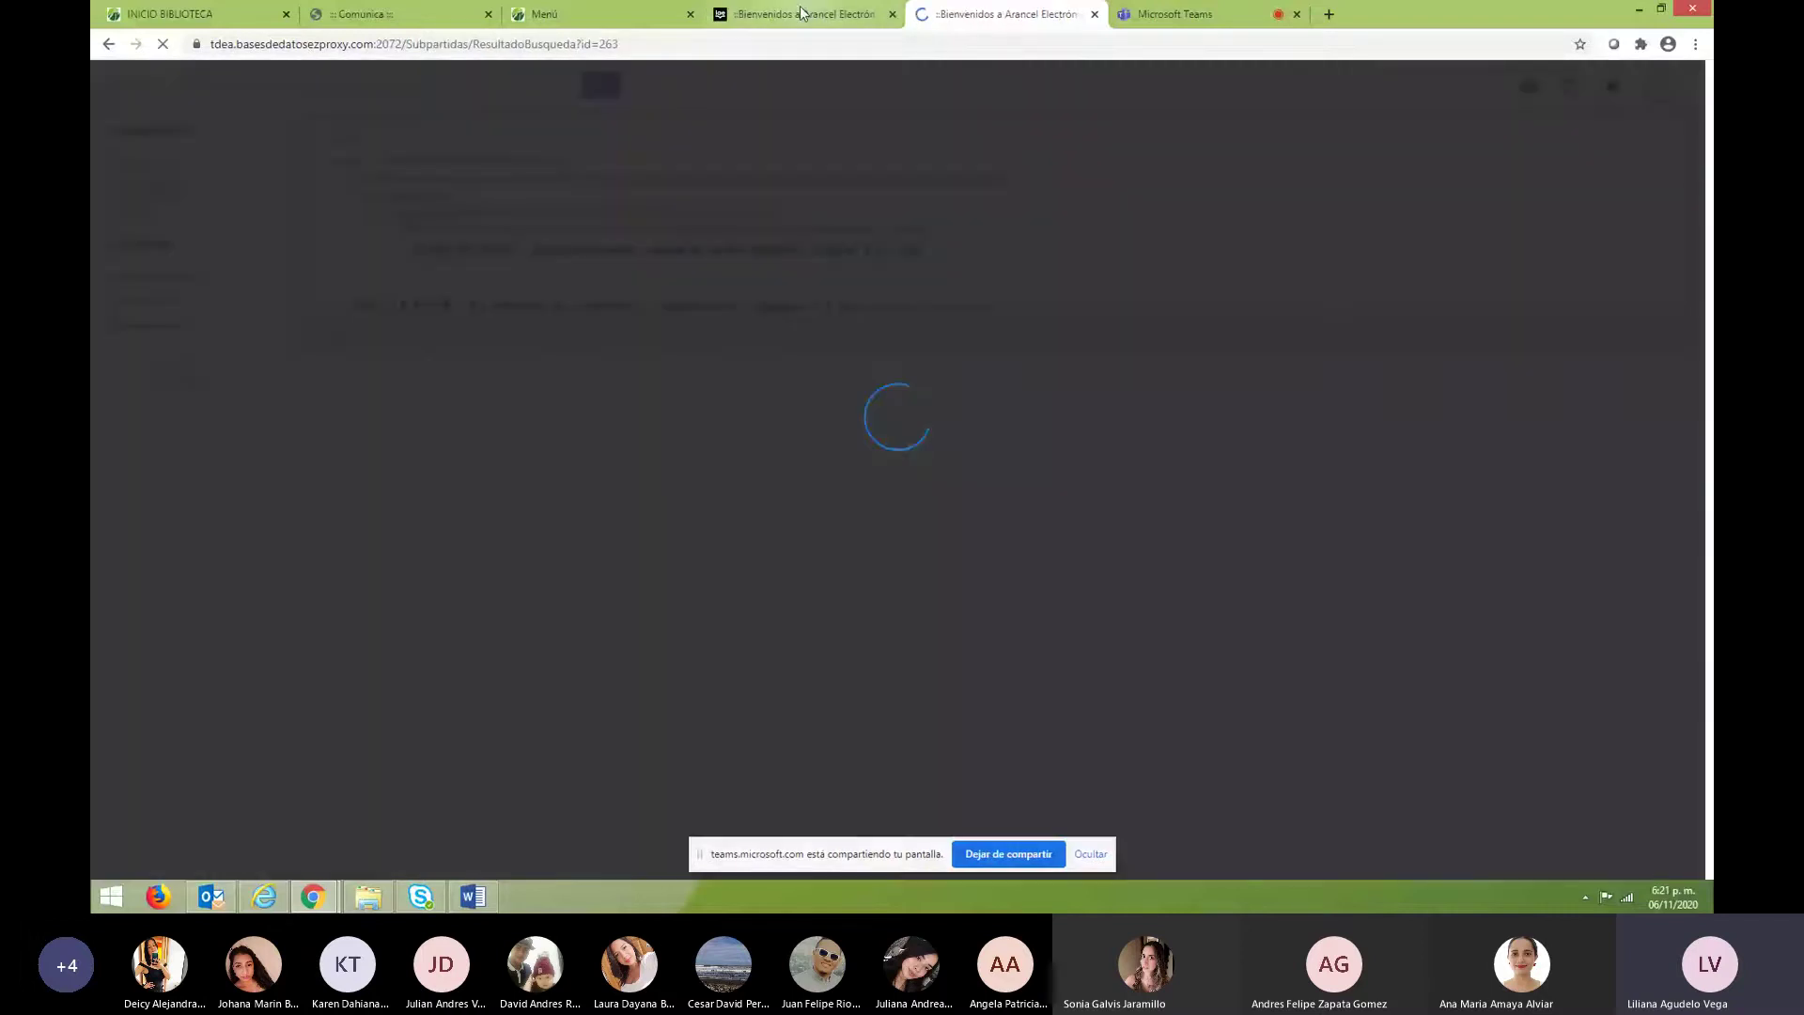
pyautogui.click(881, 15)
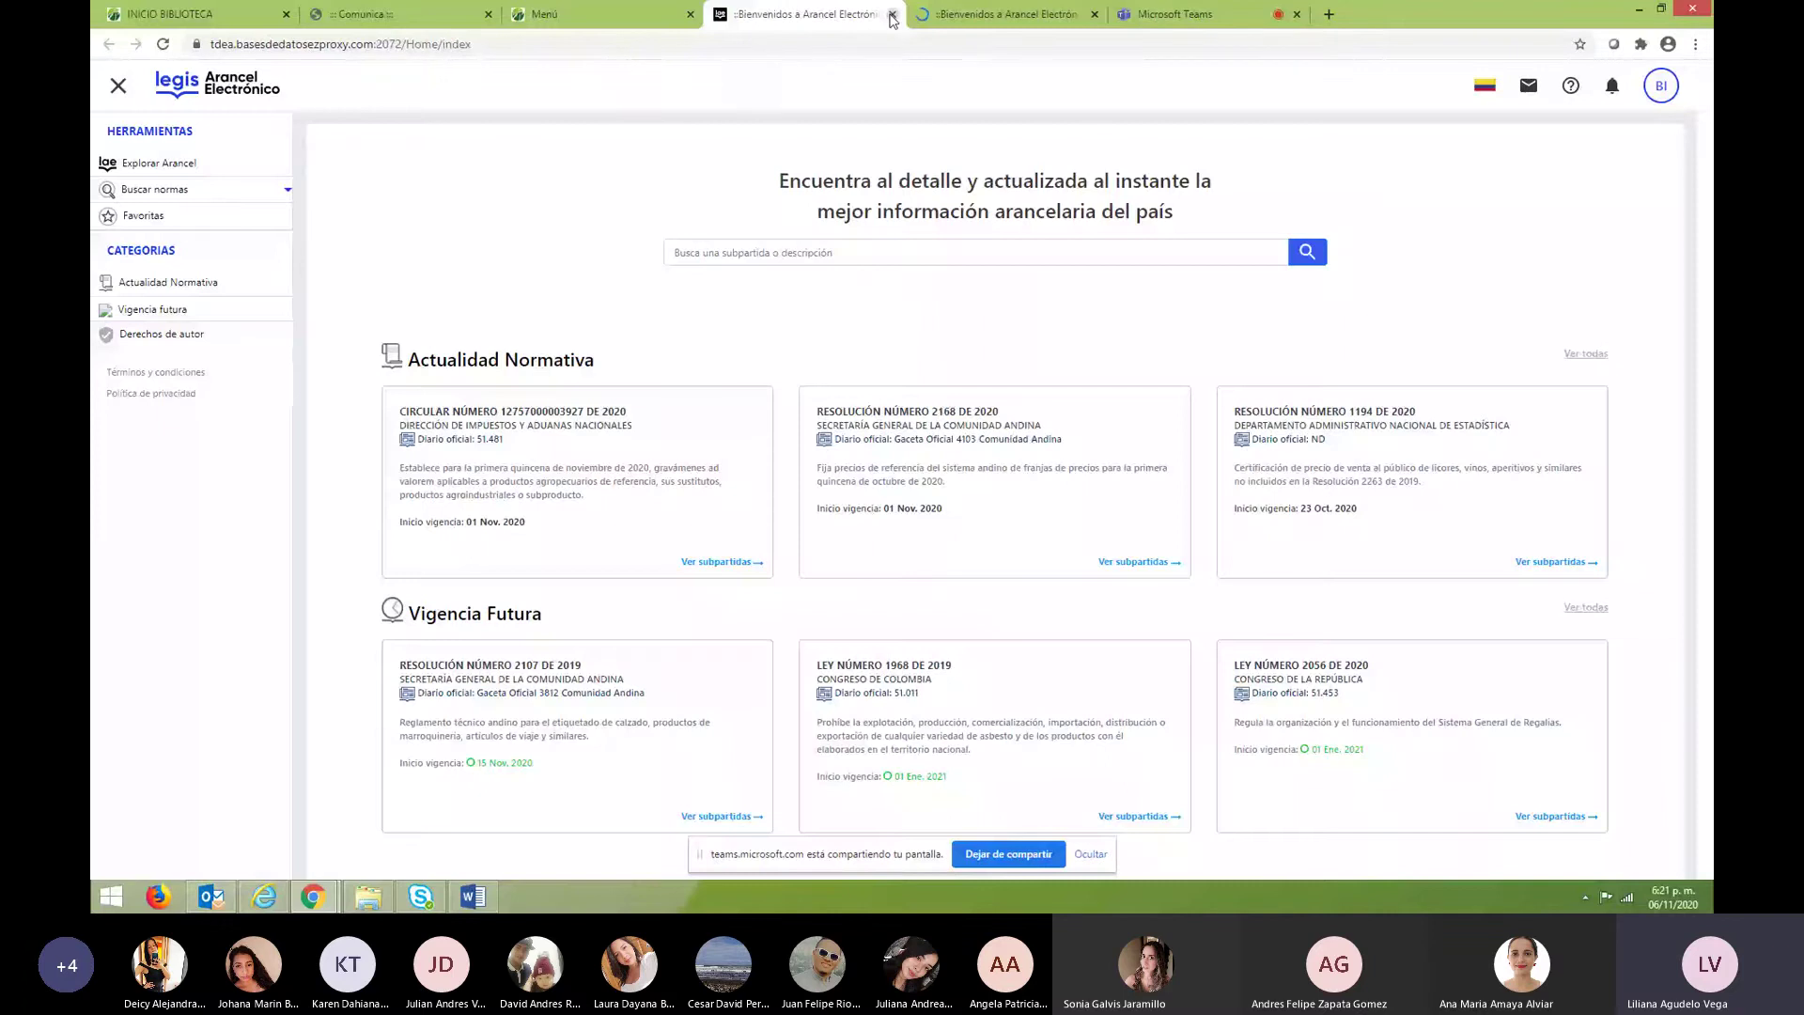
pyautogui.hotkey('ctrl', 'Tab')
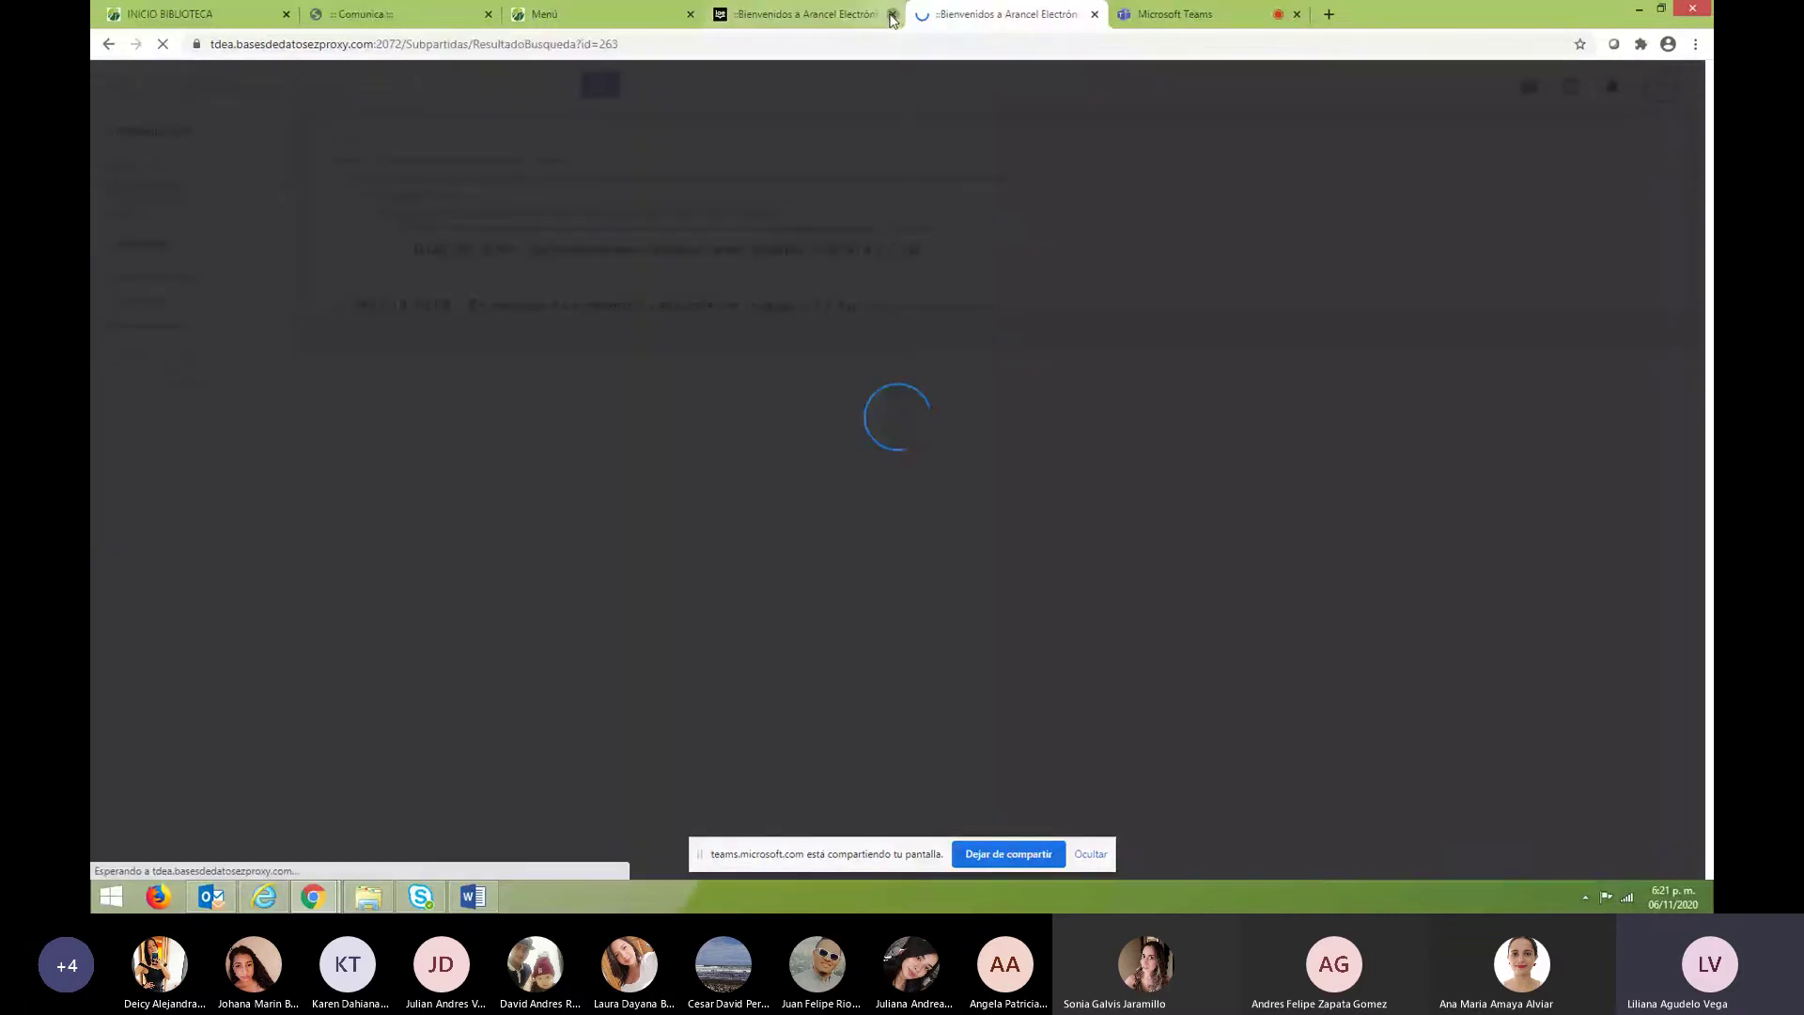
pyautogui.click(891, 15)
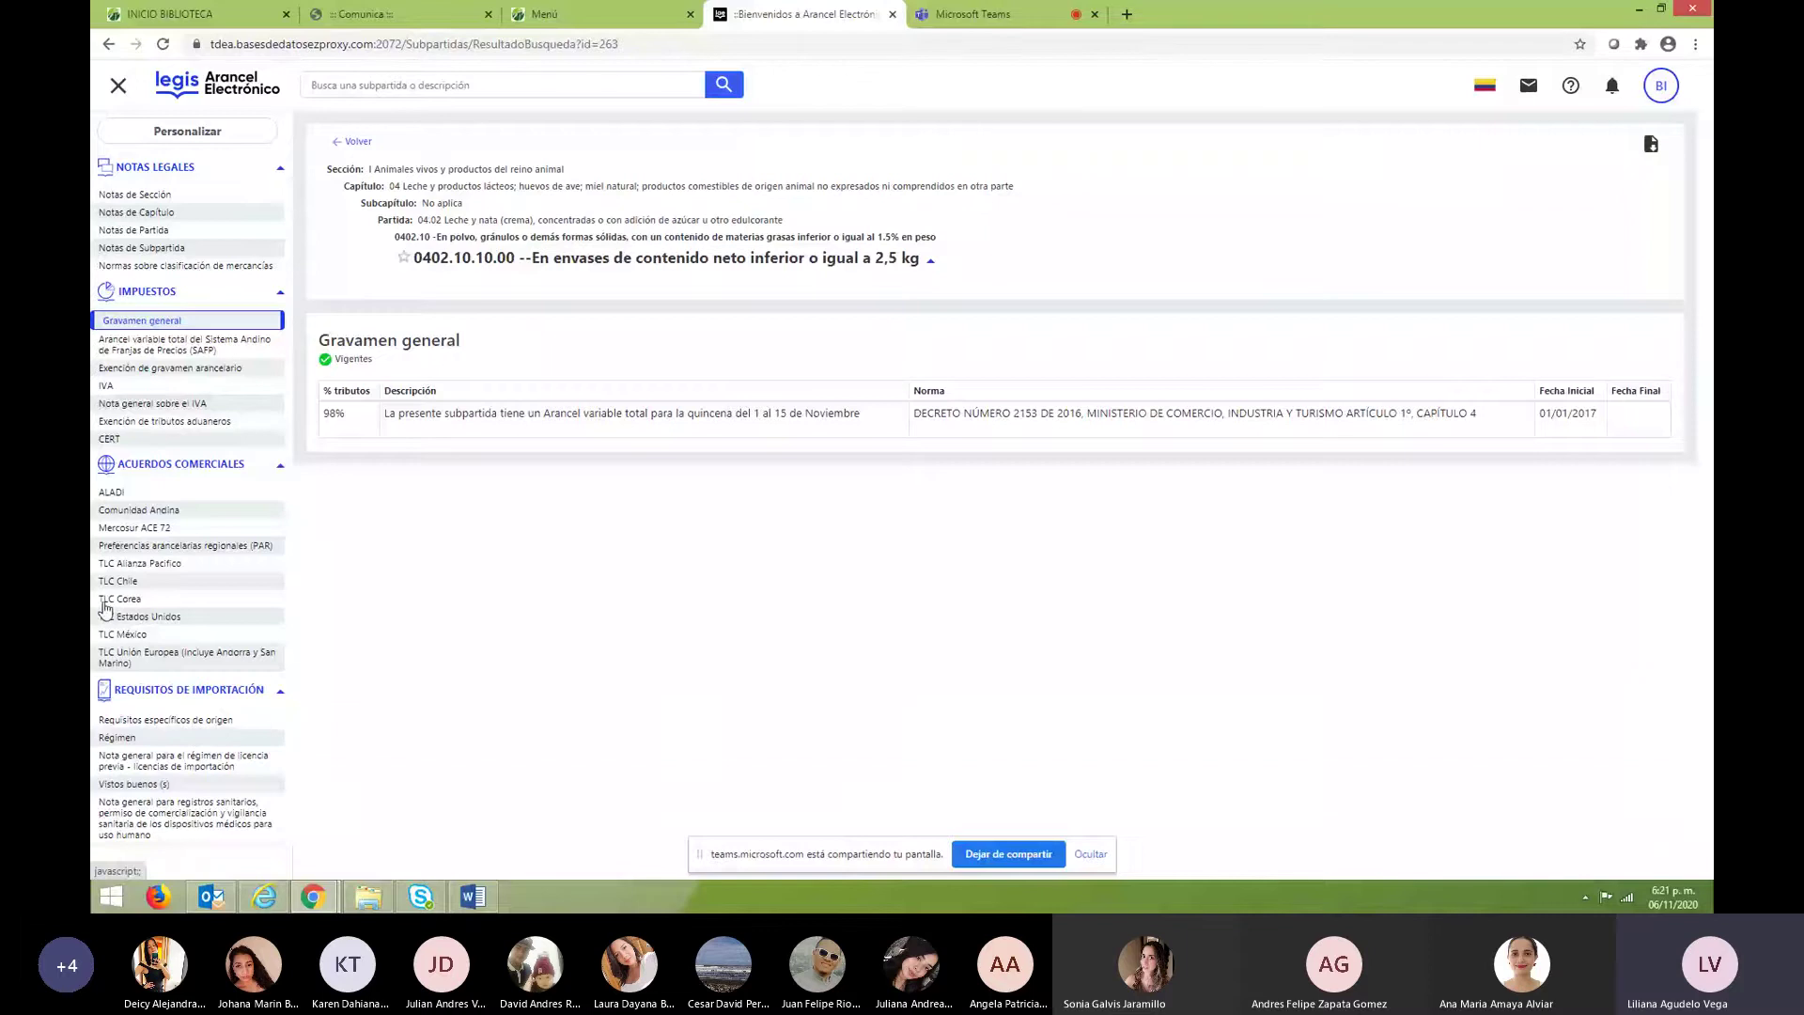
# Collapse the Requisitos de Importación section of the subpartida, then close Arancel Electrónico and return to the database catalogue.
pyautogui.click(123, 702)
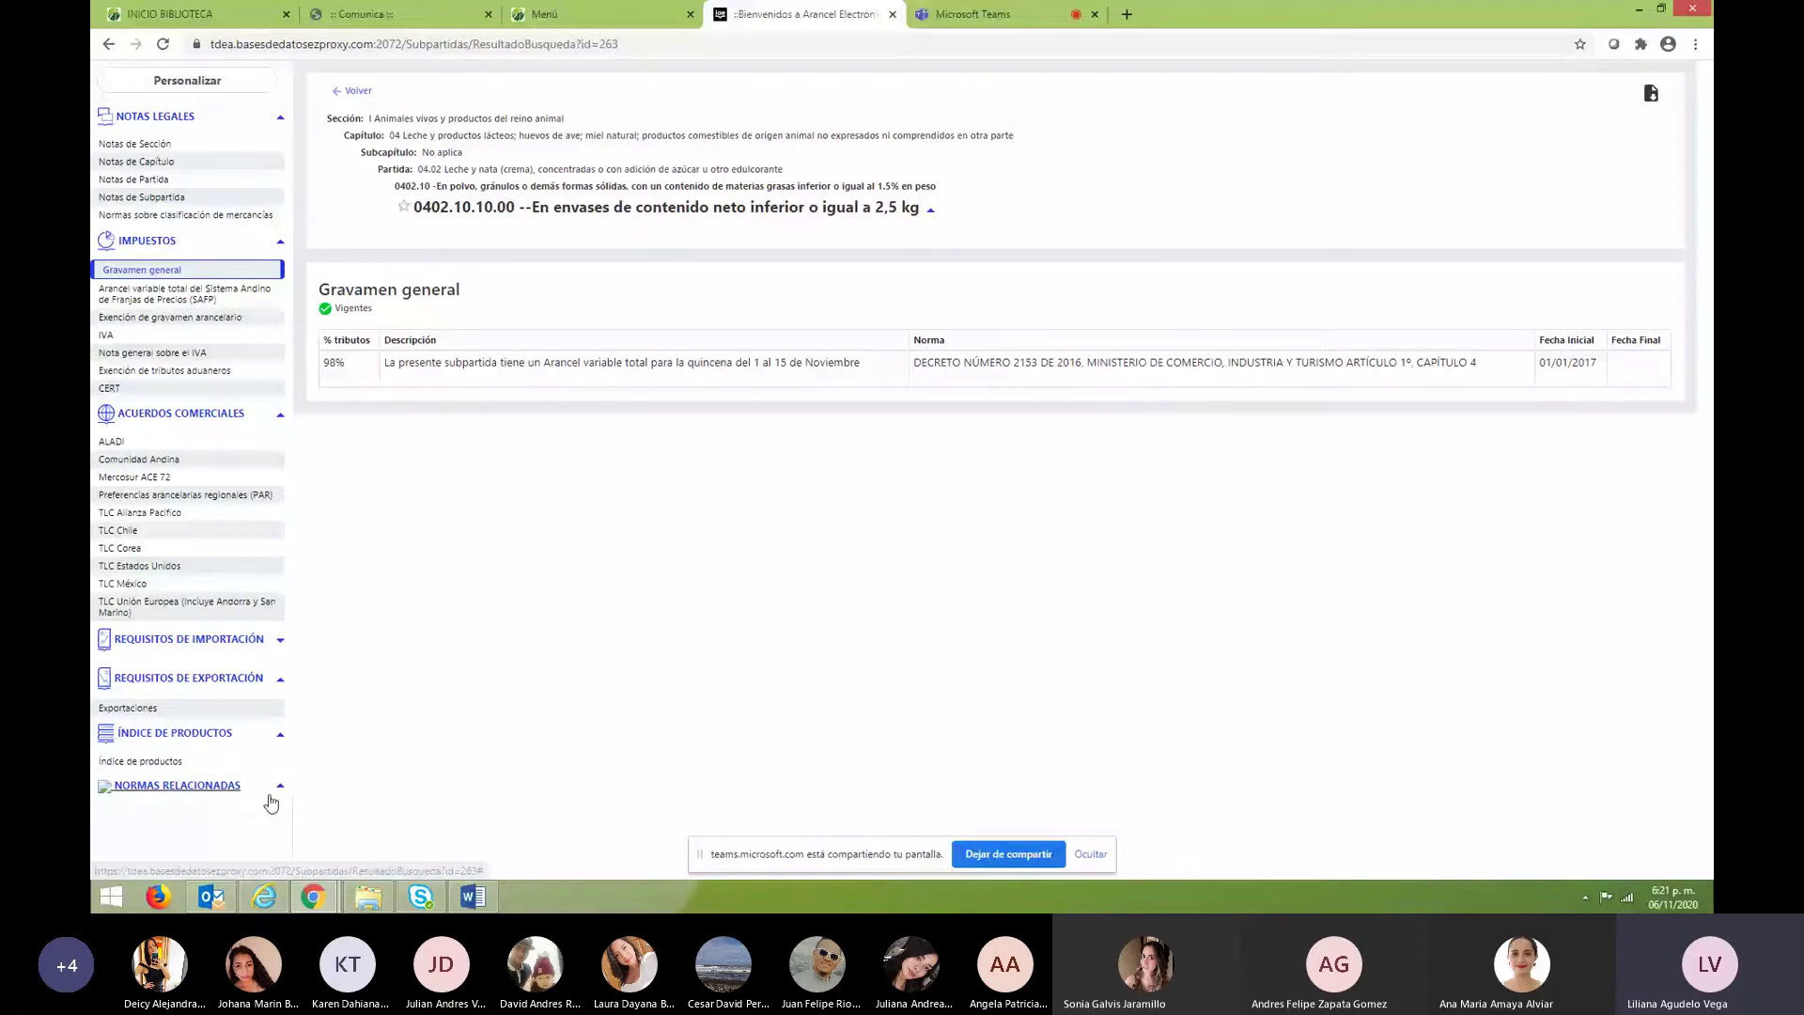
pyautogui.click(893, 14)
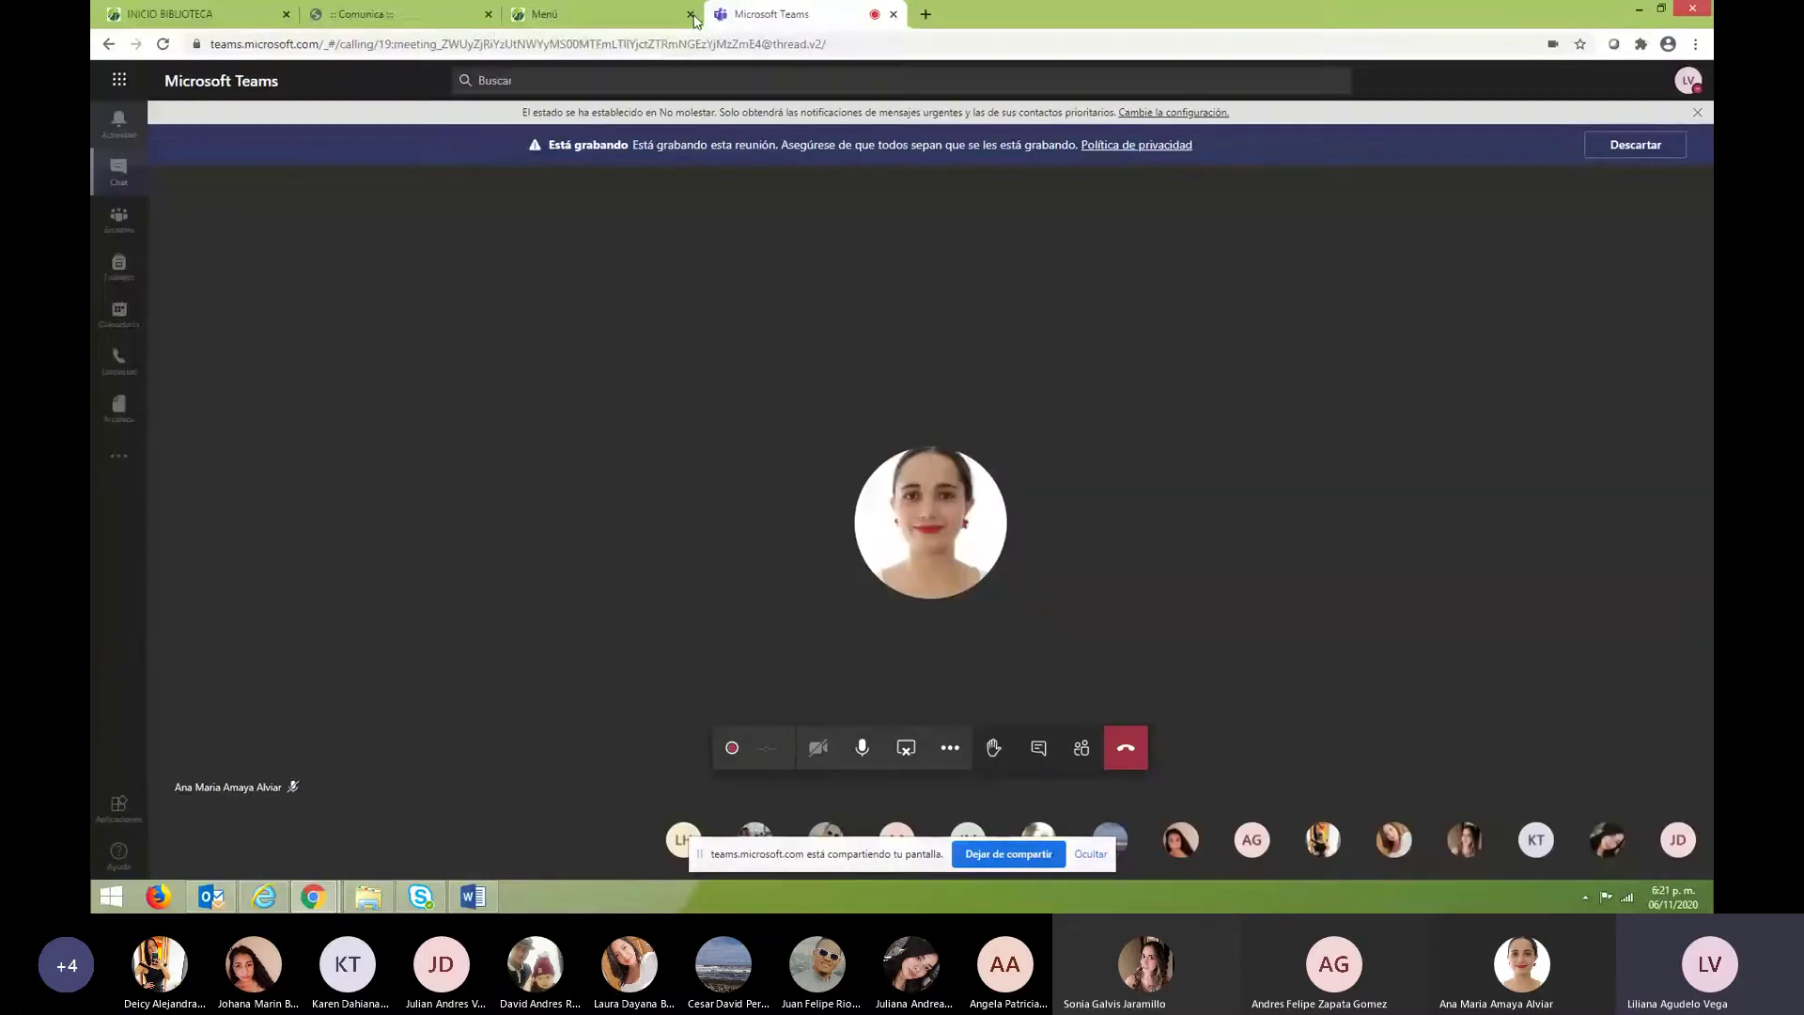
pyautogui.click(613, 19)
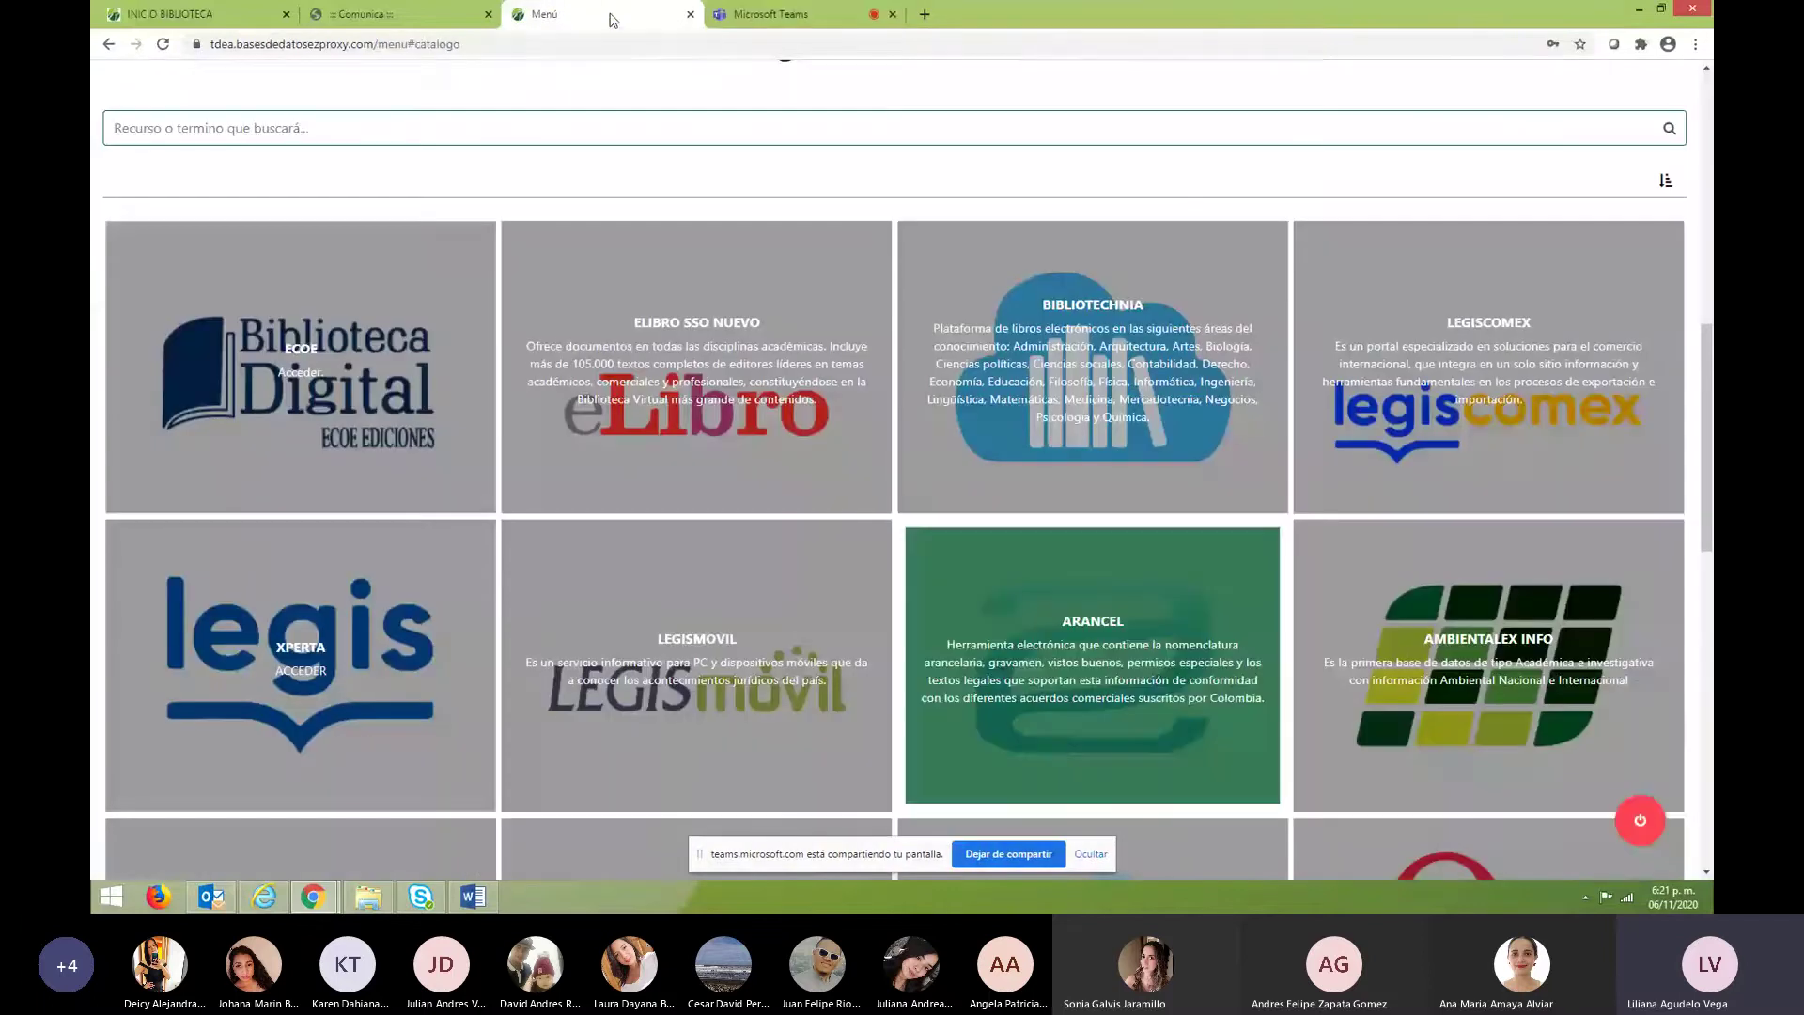
# Log out of the database service and back in with the account password, and return to the Catálogo de Bases de Datos.
pyautogui.click(1640, 821)
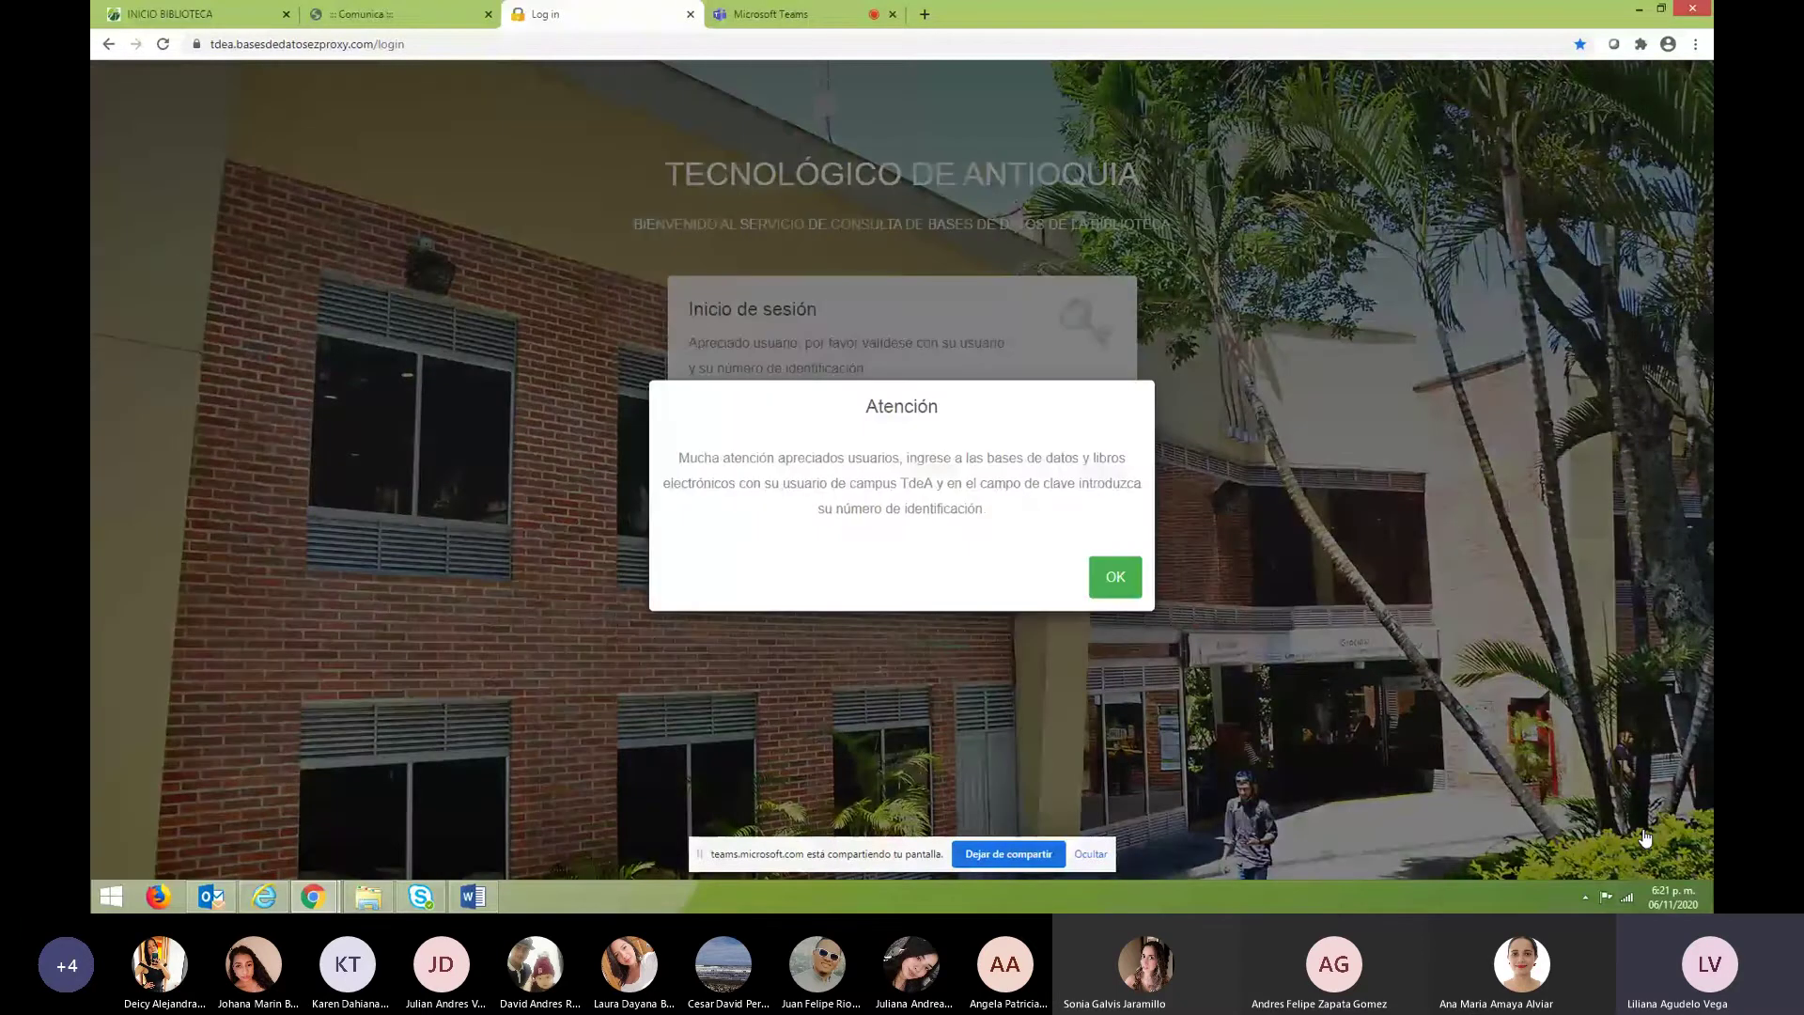
pyautogui.click(1115, 577)
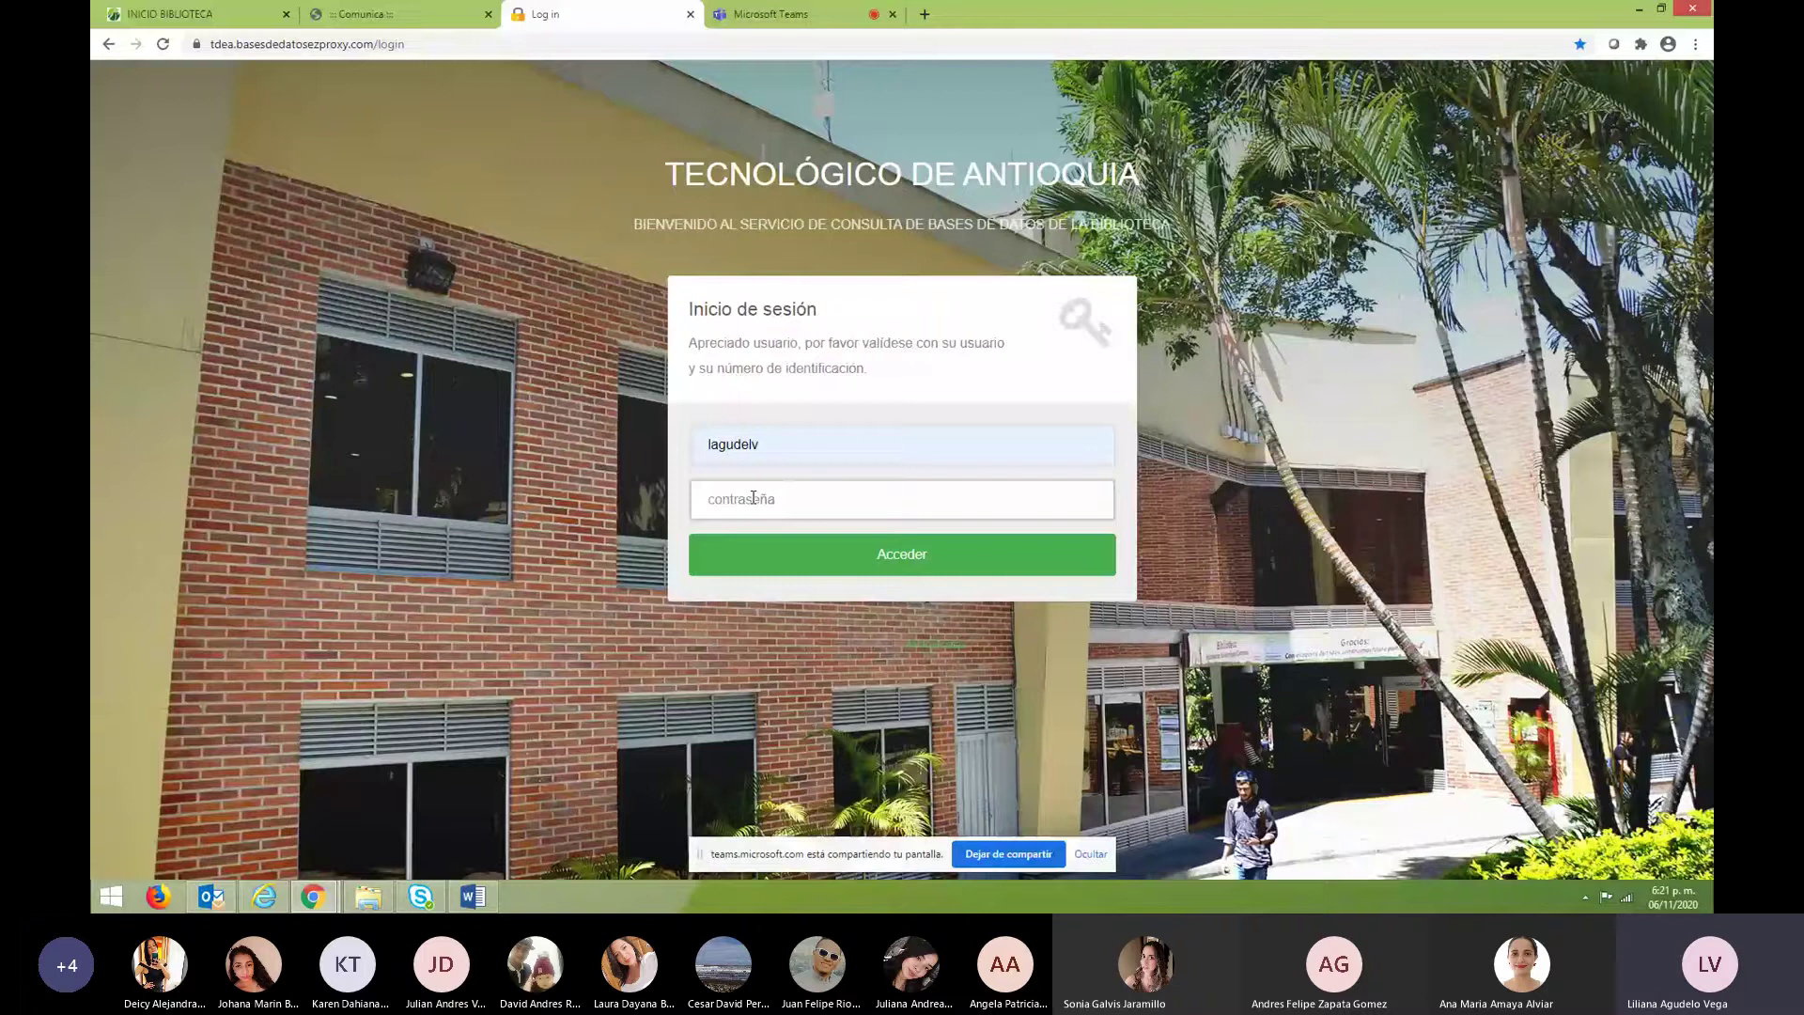
pyautogui.click(904, 566)
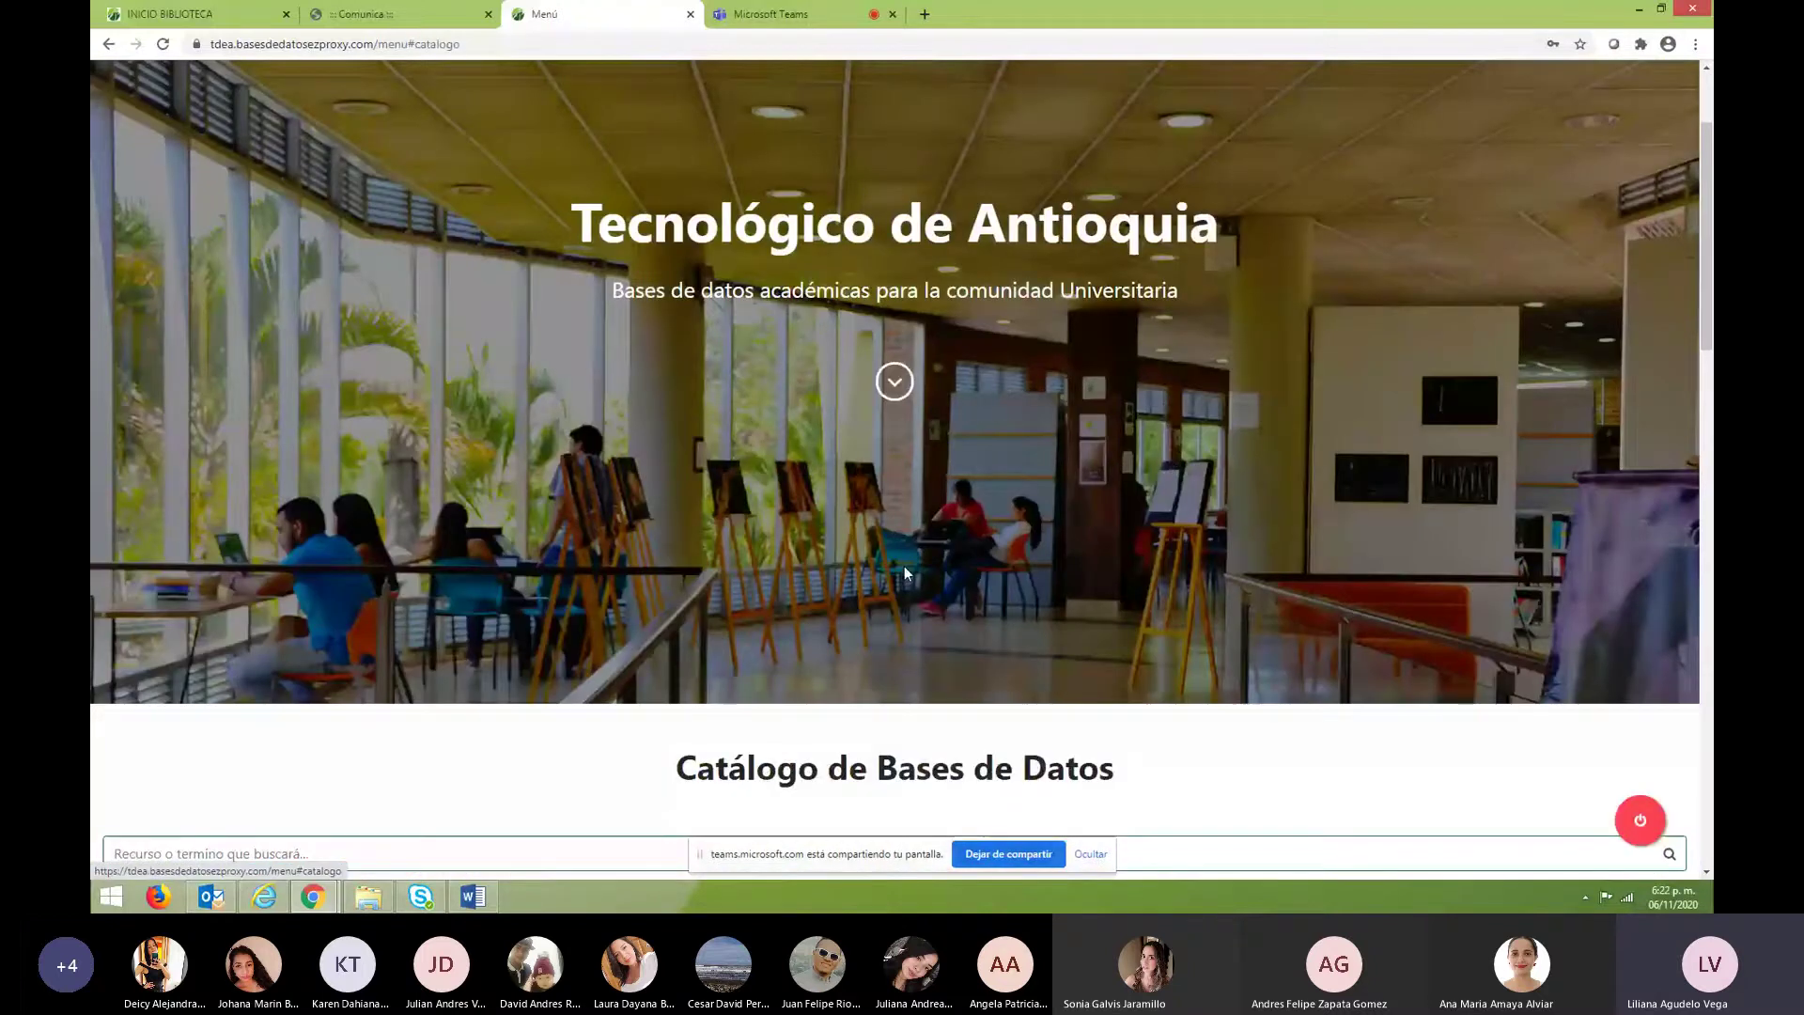
pyautogui.scroll(-3, 911, 578)
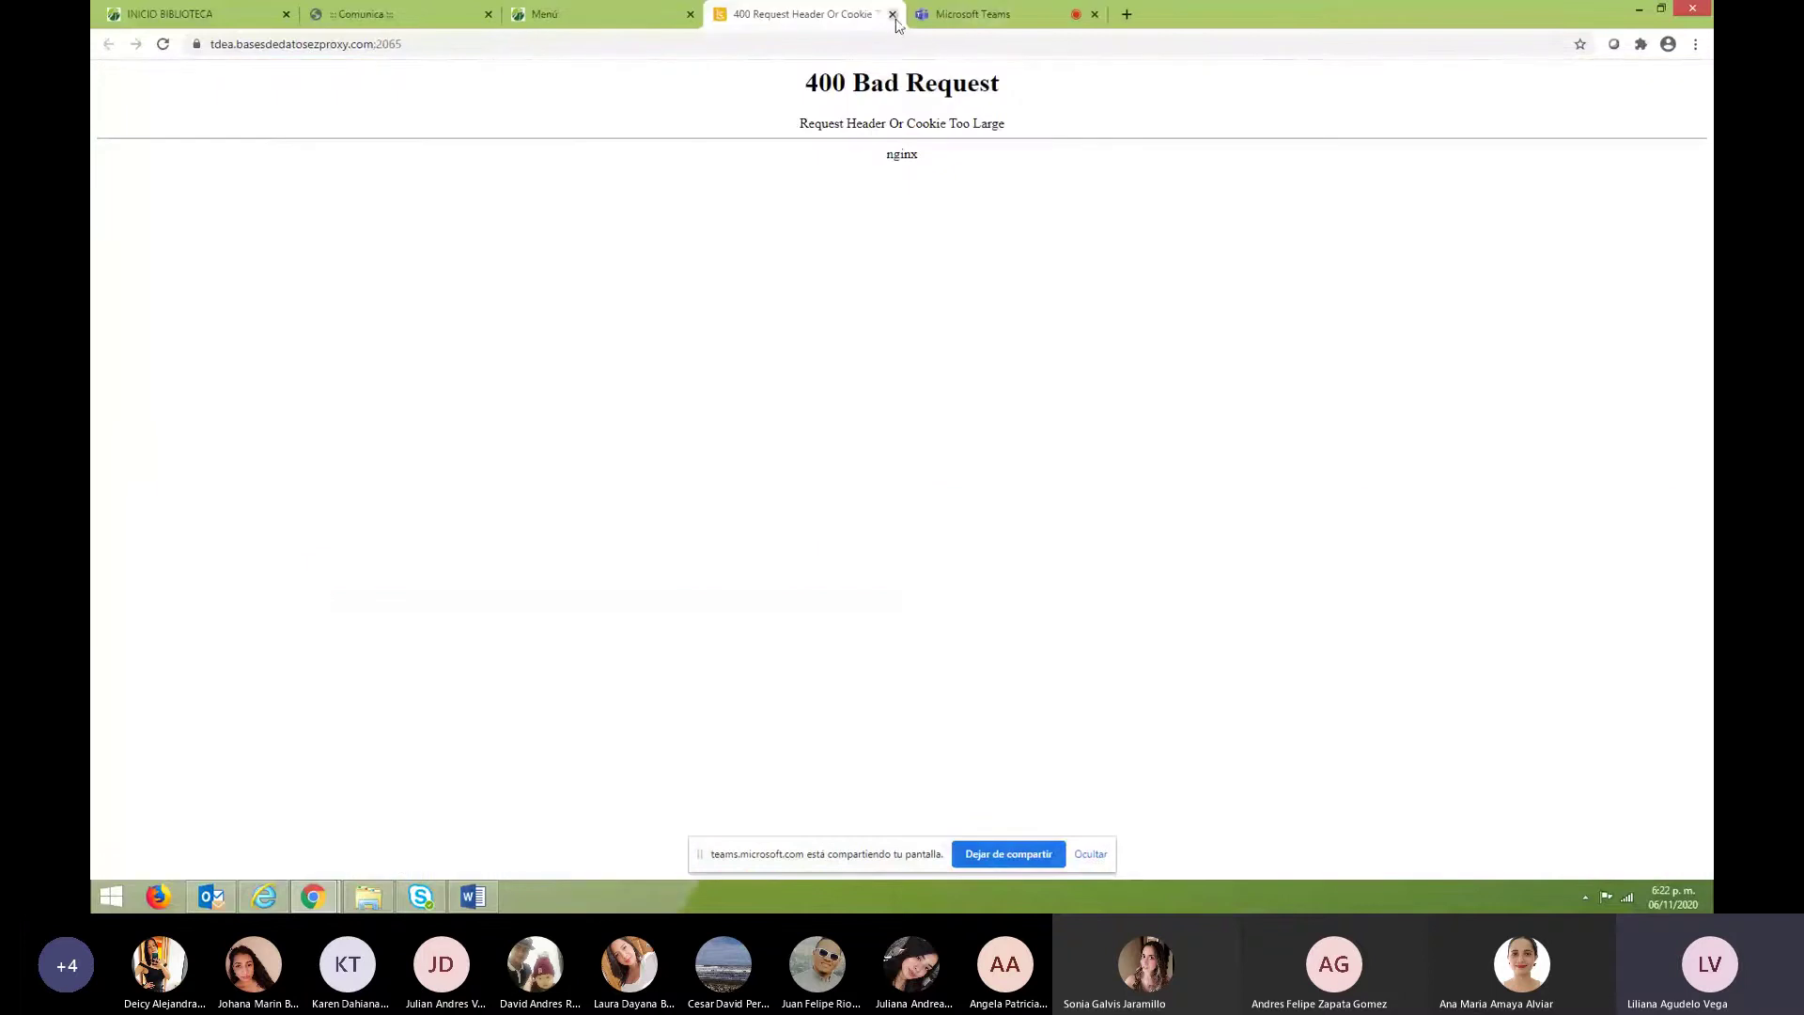
# Close the LEGISCOMEX page, try to open LEGISCOMEX from the catalogue again, and return to the catalogue.
pyautogui.click(892, 14)
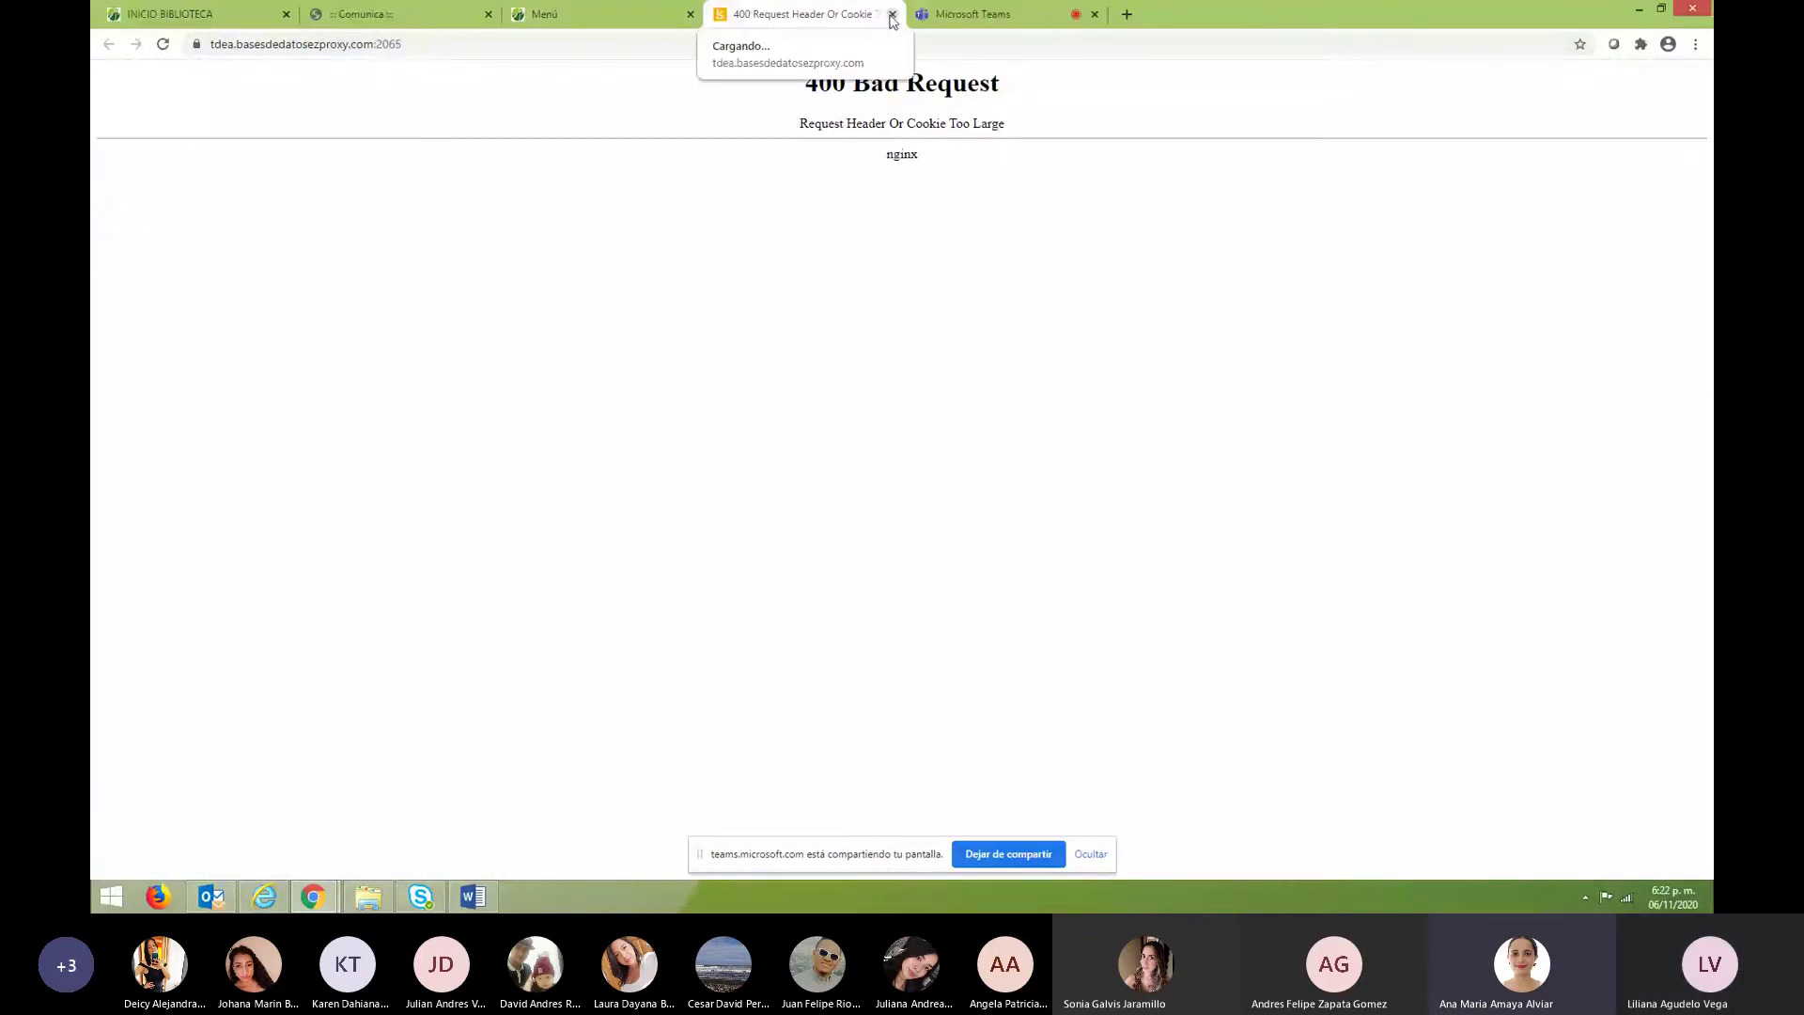
pyautogui.click(892, 15)
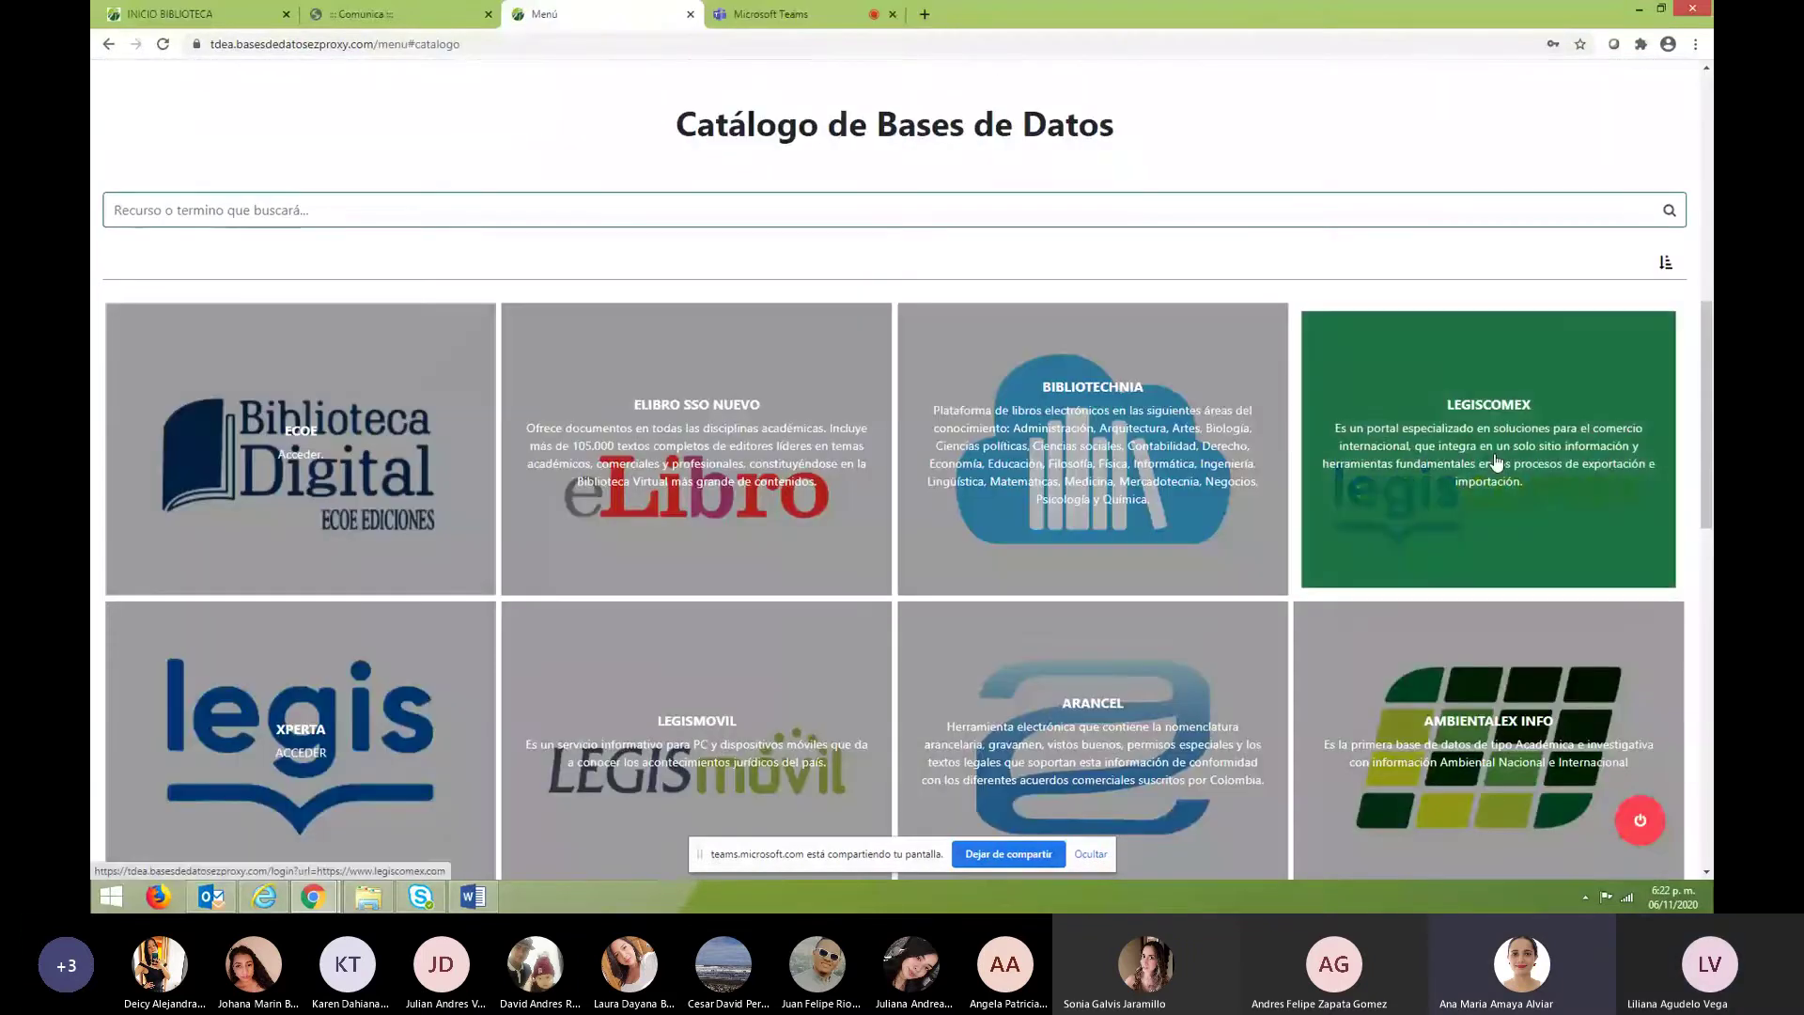
pyautogui.click(1597, 455)
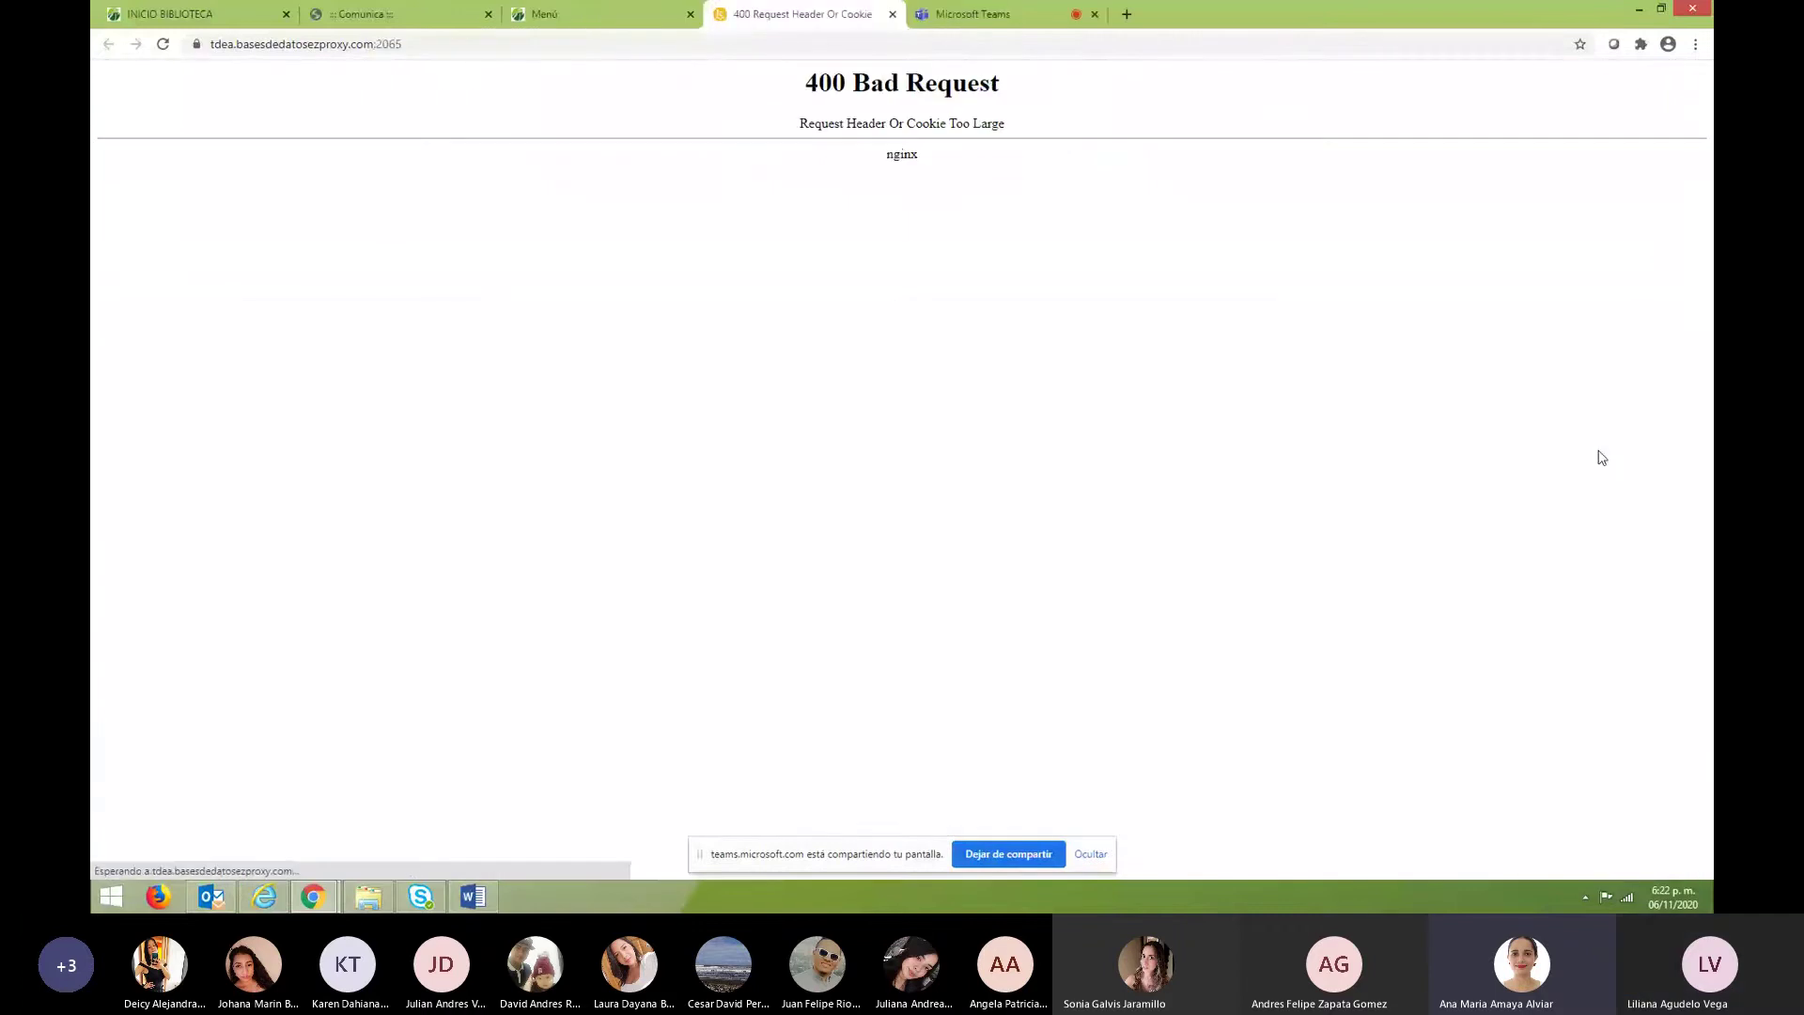
pyautogui.click(892, 15)
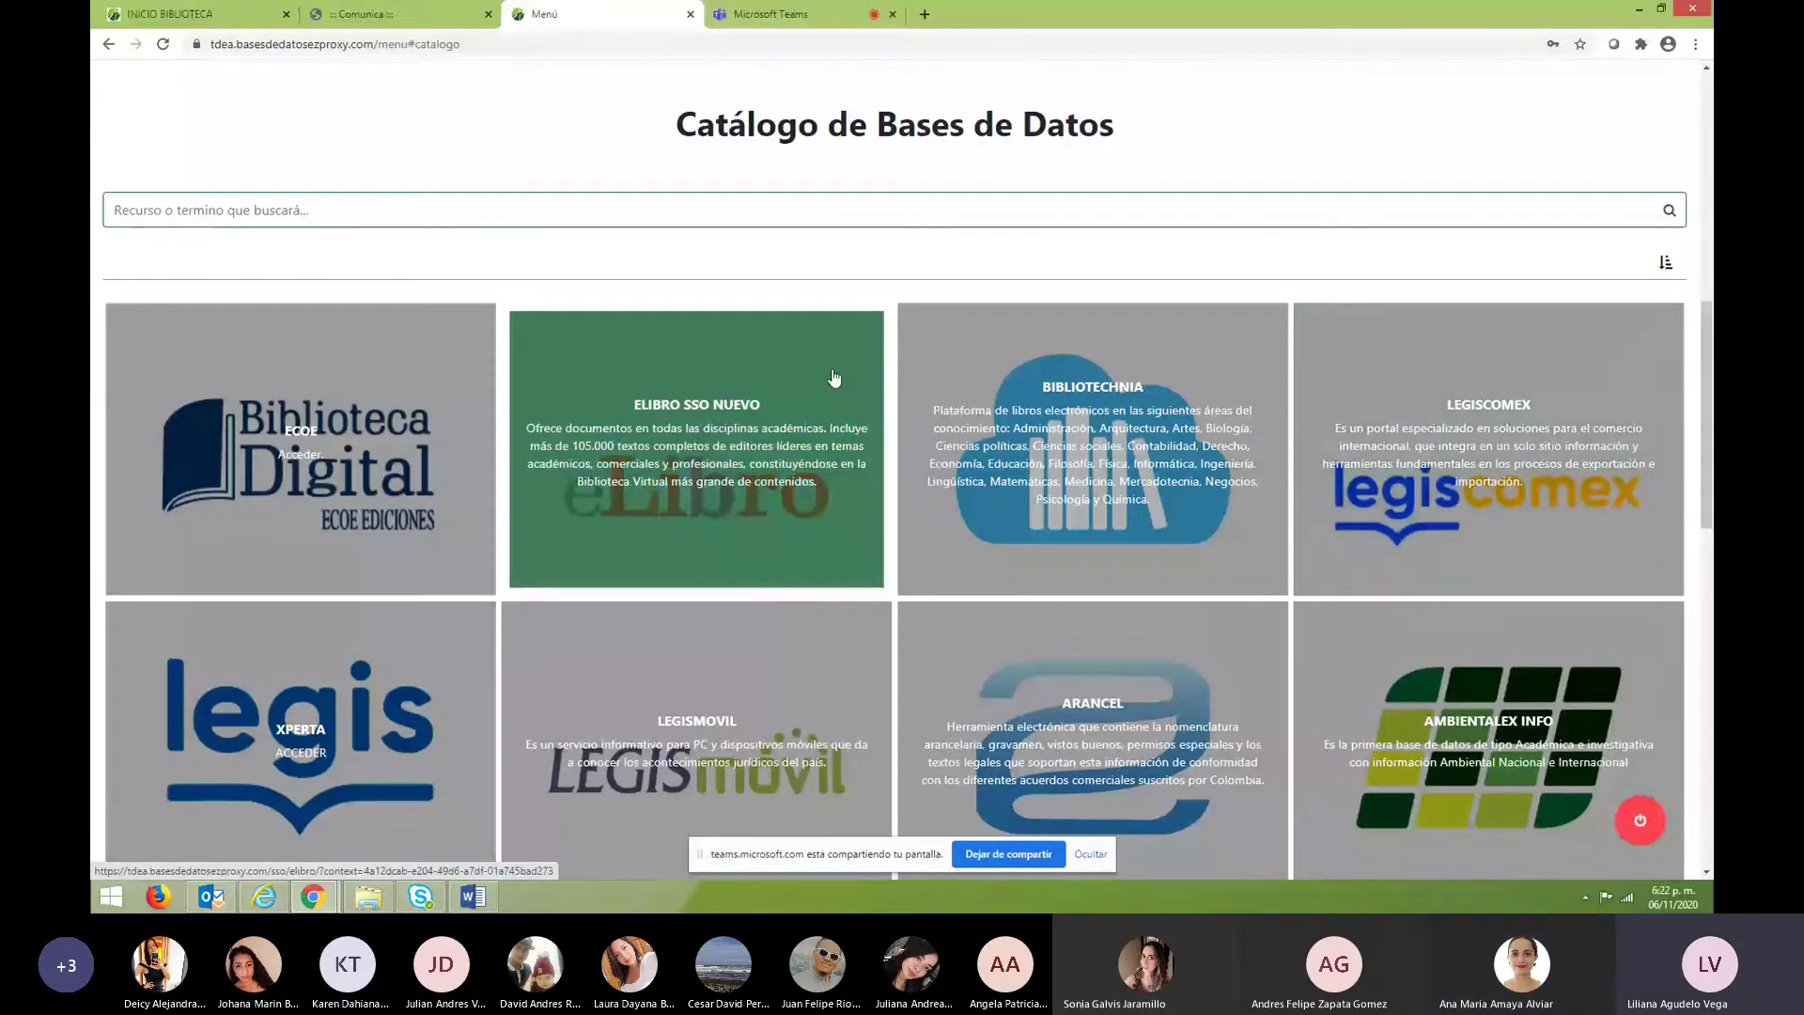
# Look through the databases in the Catálogo de Bases de Datos and open ELIBRO SSO NUEVO.
pyautogui.scroll(-2, 1711, 402)
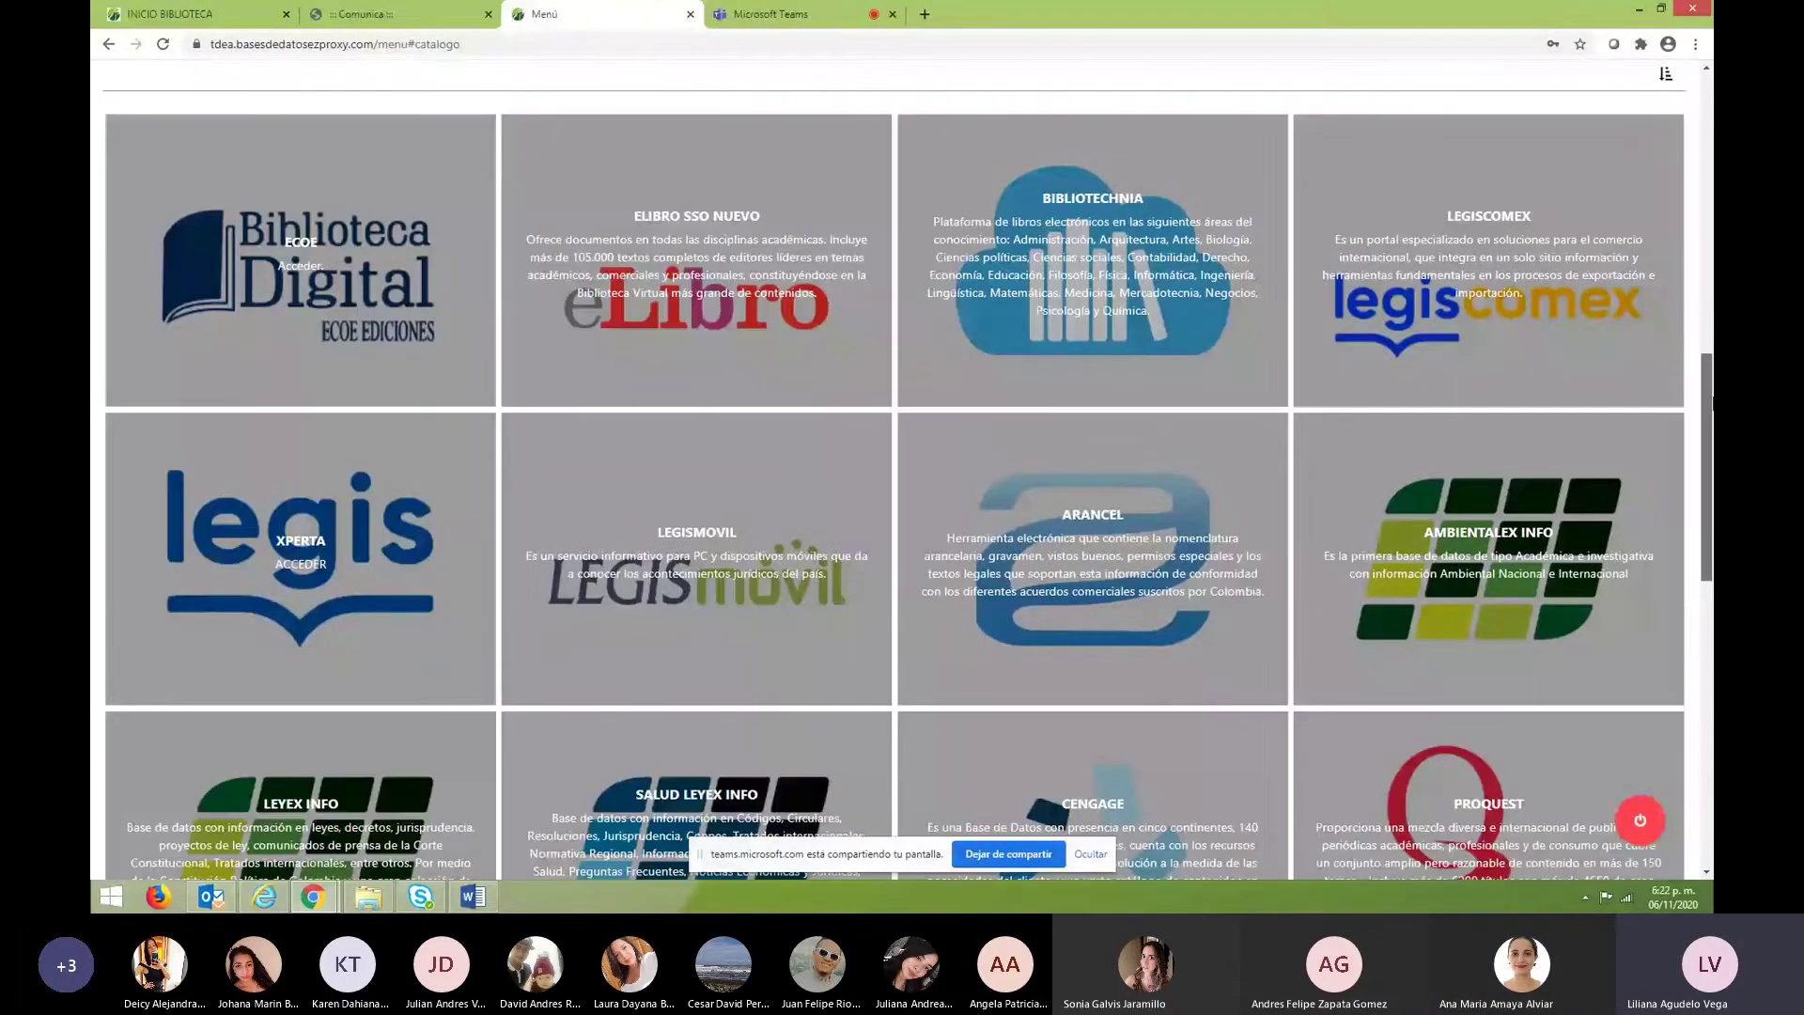
pyautogui.scroll(1, 1711, 402)
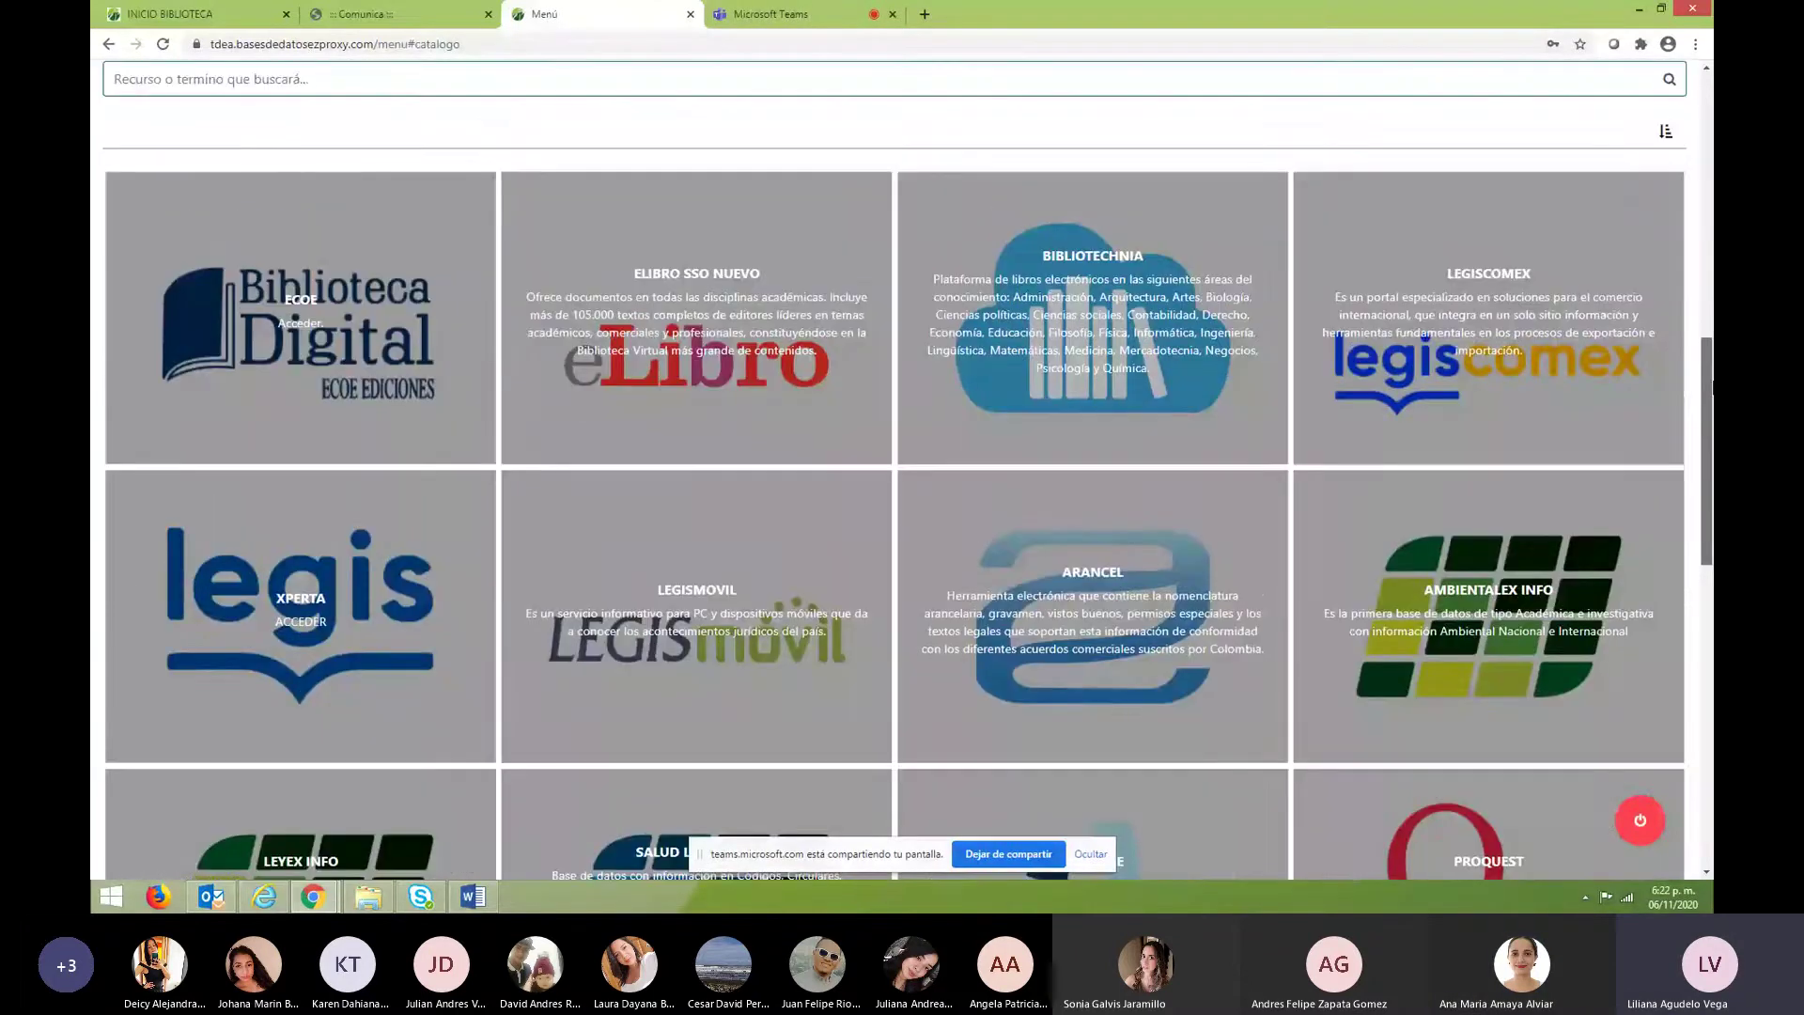
pyautogui.scroll(-5, 1711, 402)
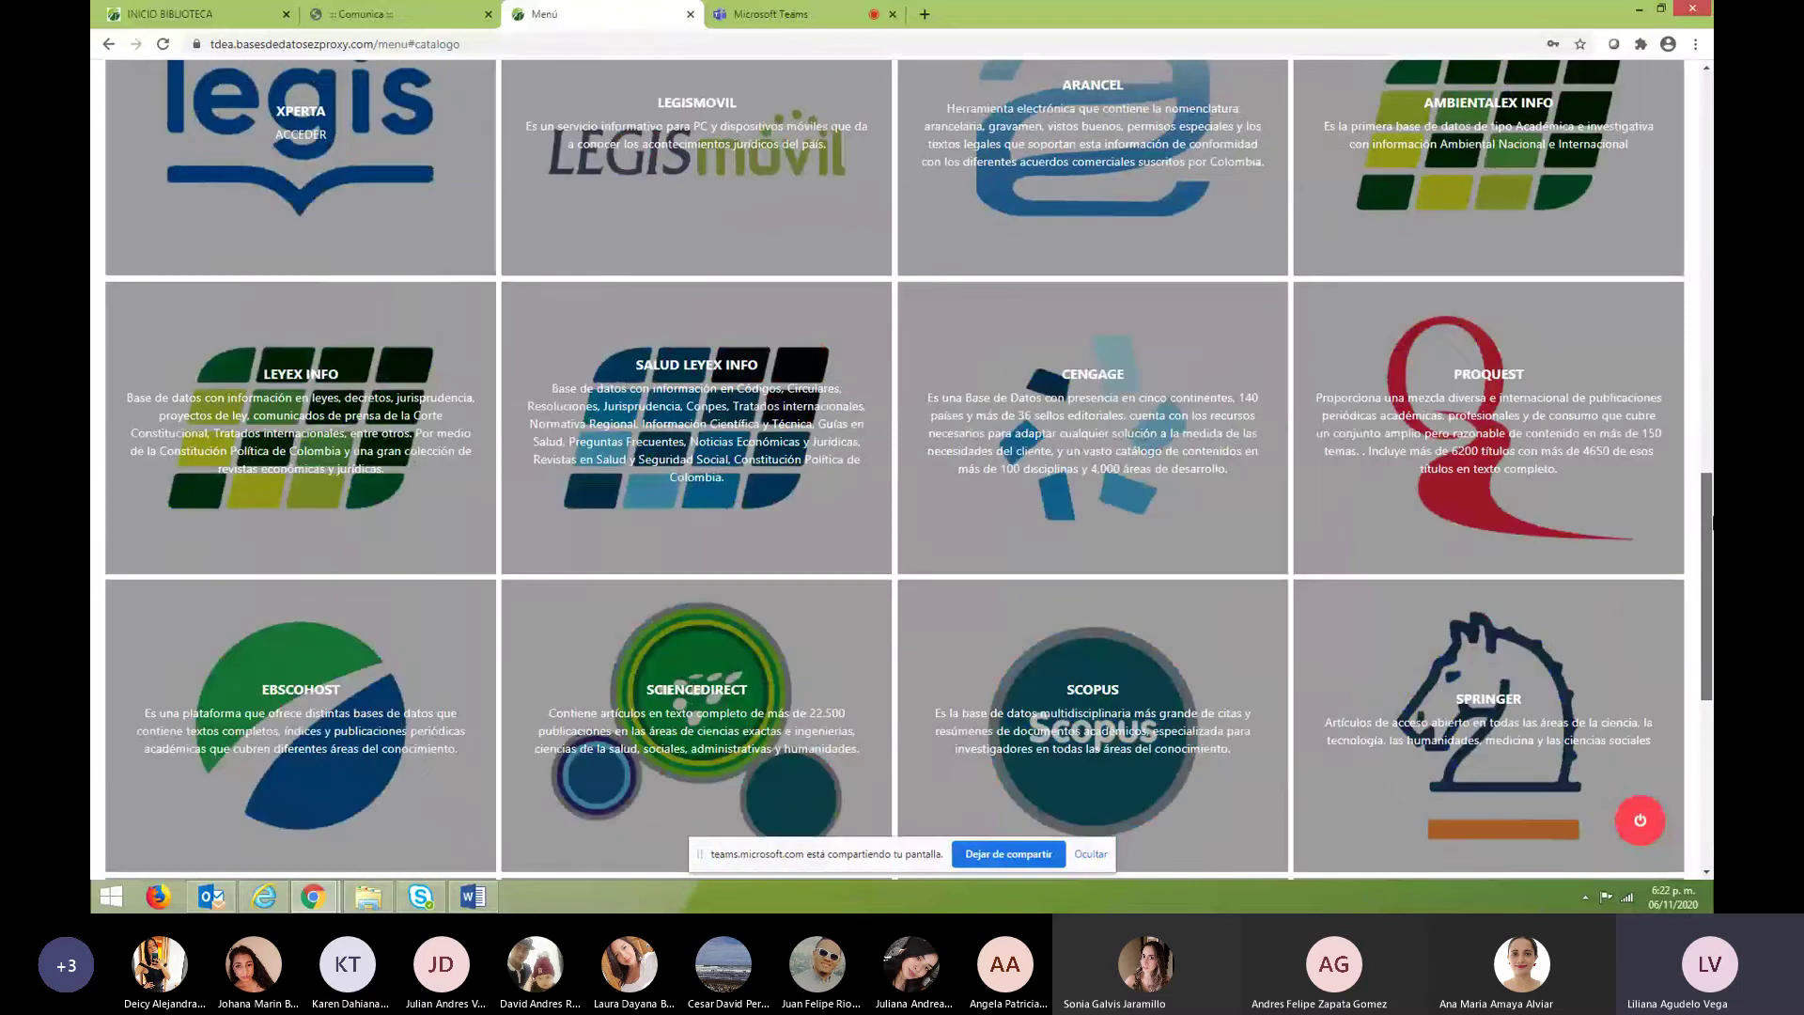
pyautogui.scroll(-6, 902, 470)
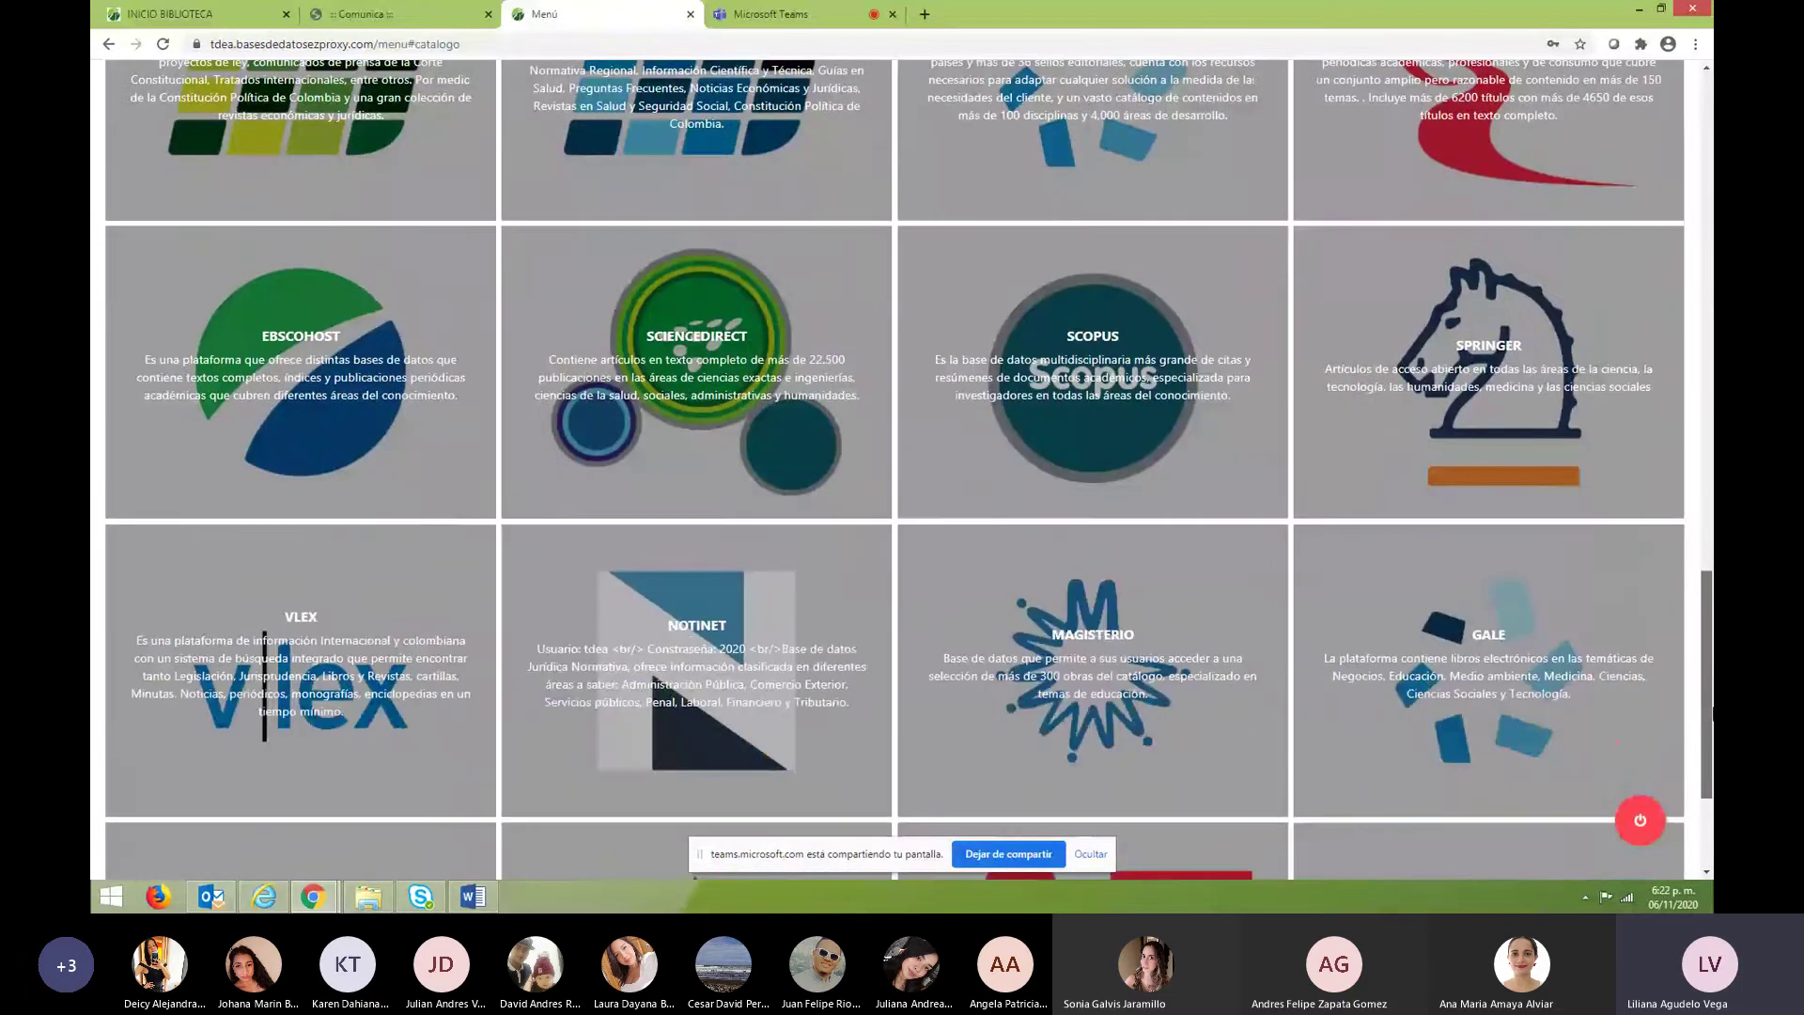
pyautogui.scroll(9, 902, 470)
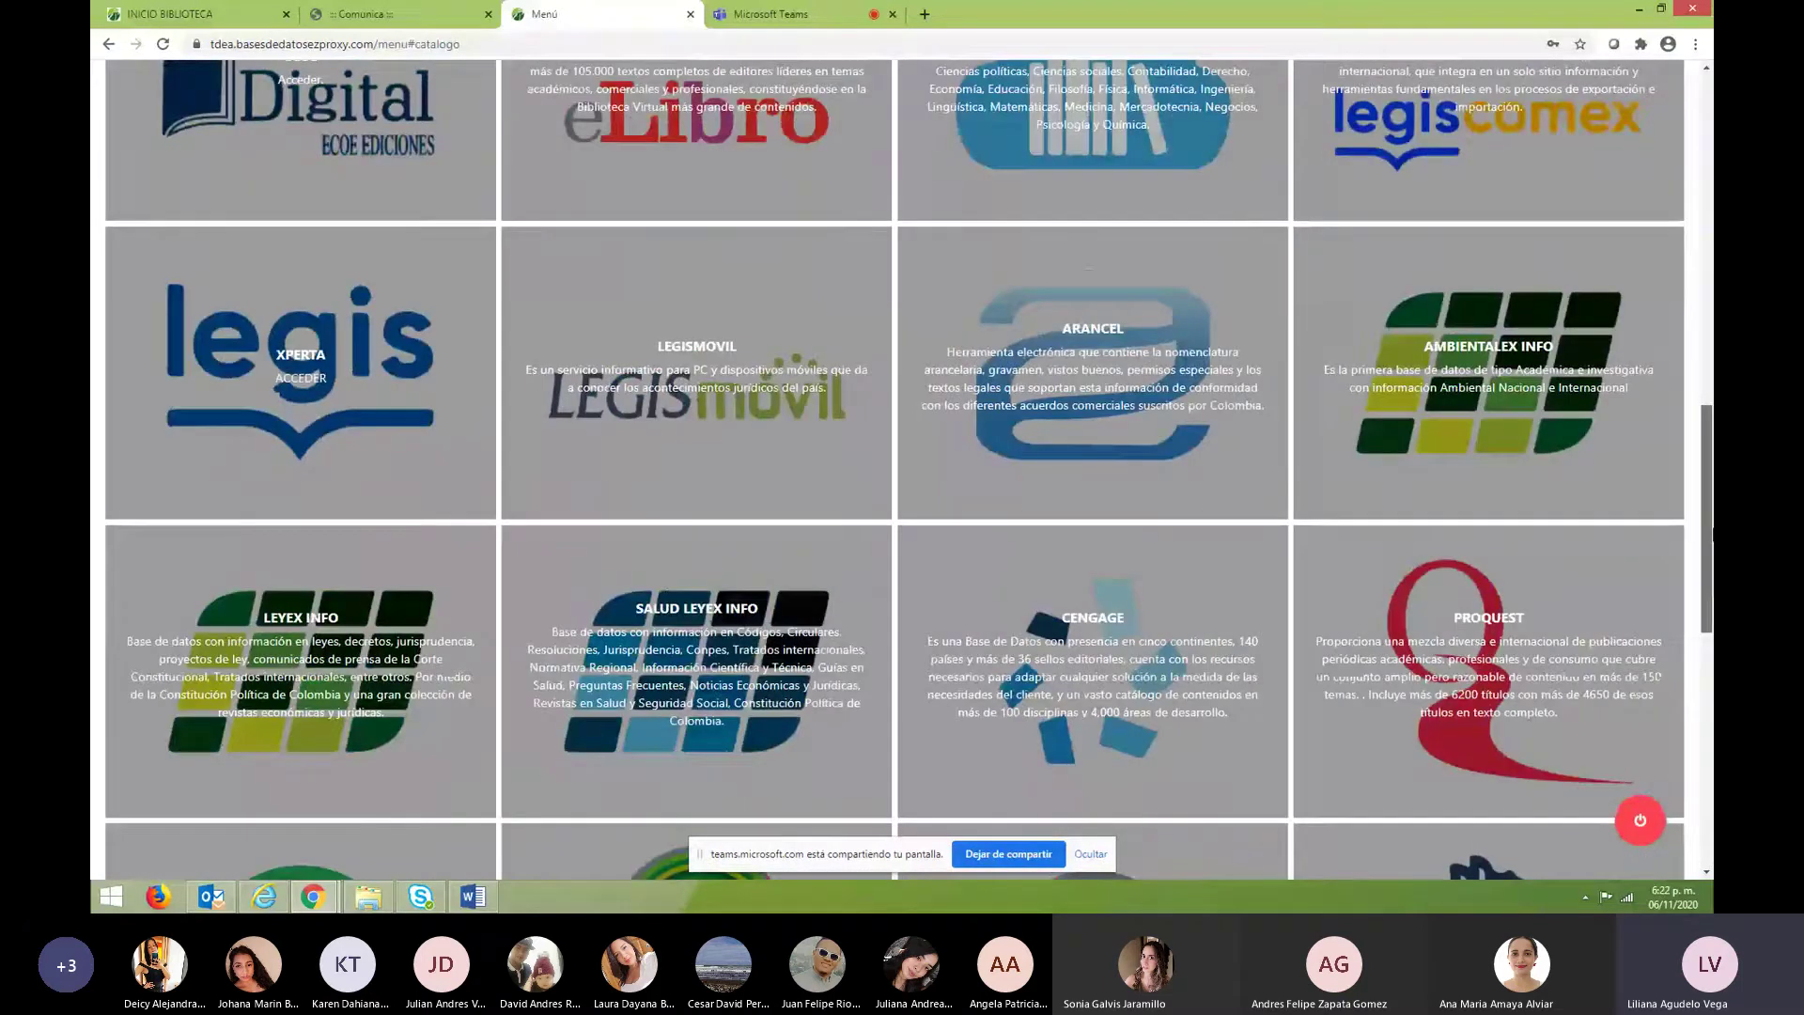
pyautogui.scroll(1, 902, 470)
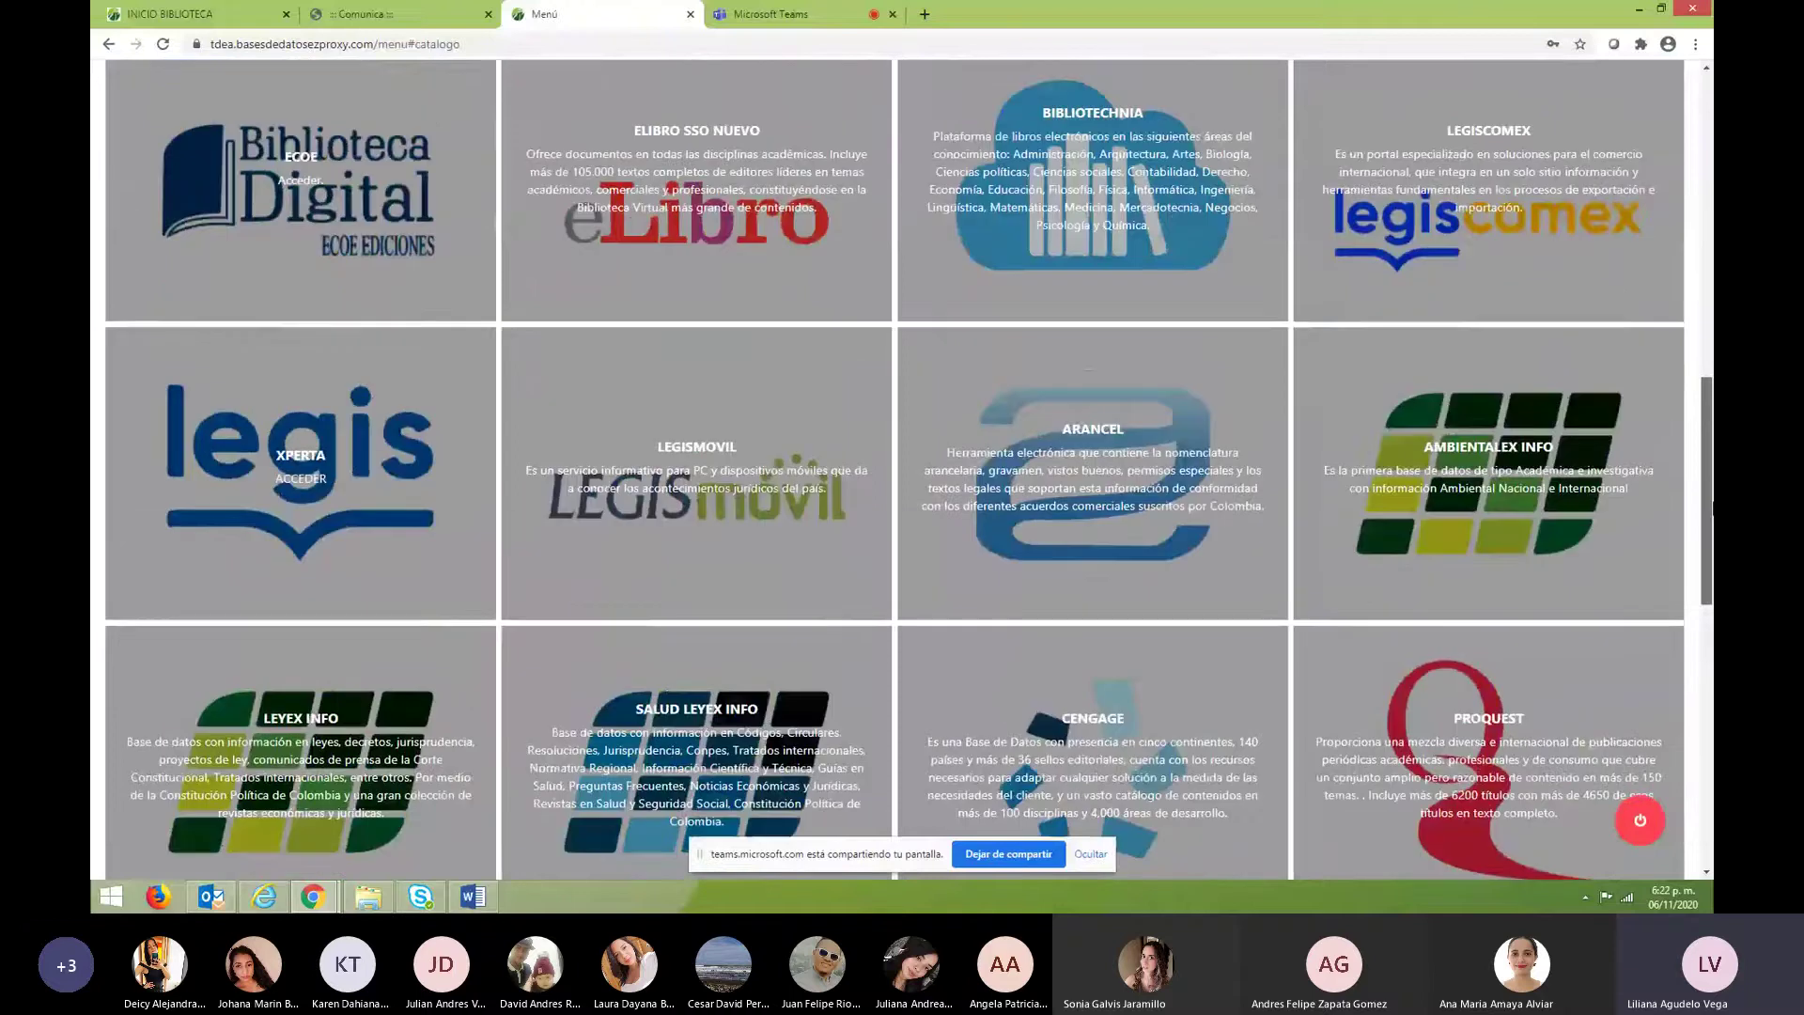
pyautogui.scroll(3, 656, 454)
pyautogui.click(656, 453)
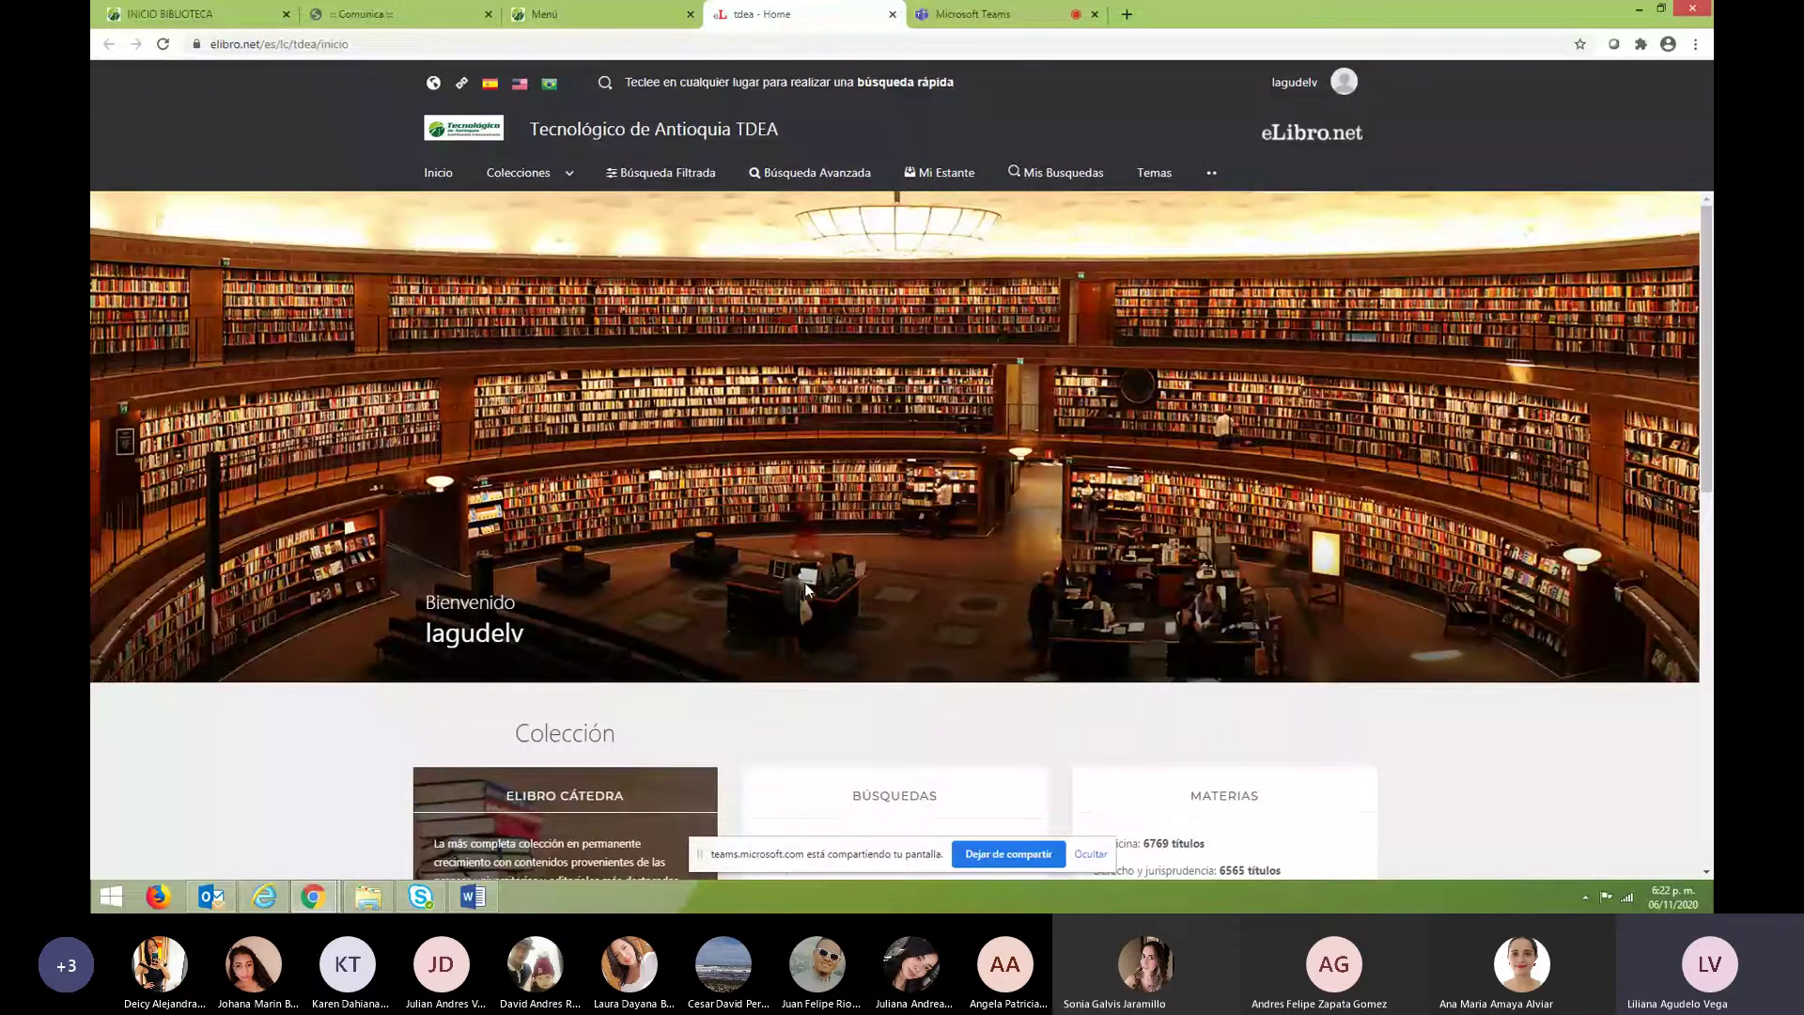
# Run a Búsqueda Filtrada in eLibro for "sistema monetario internacional".
pyautogui.click(679, 178)
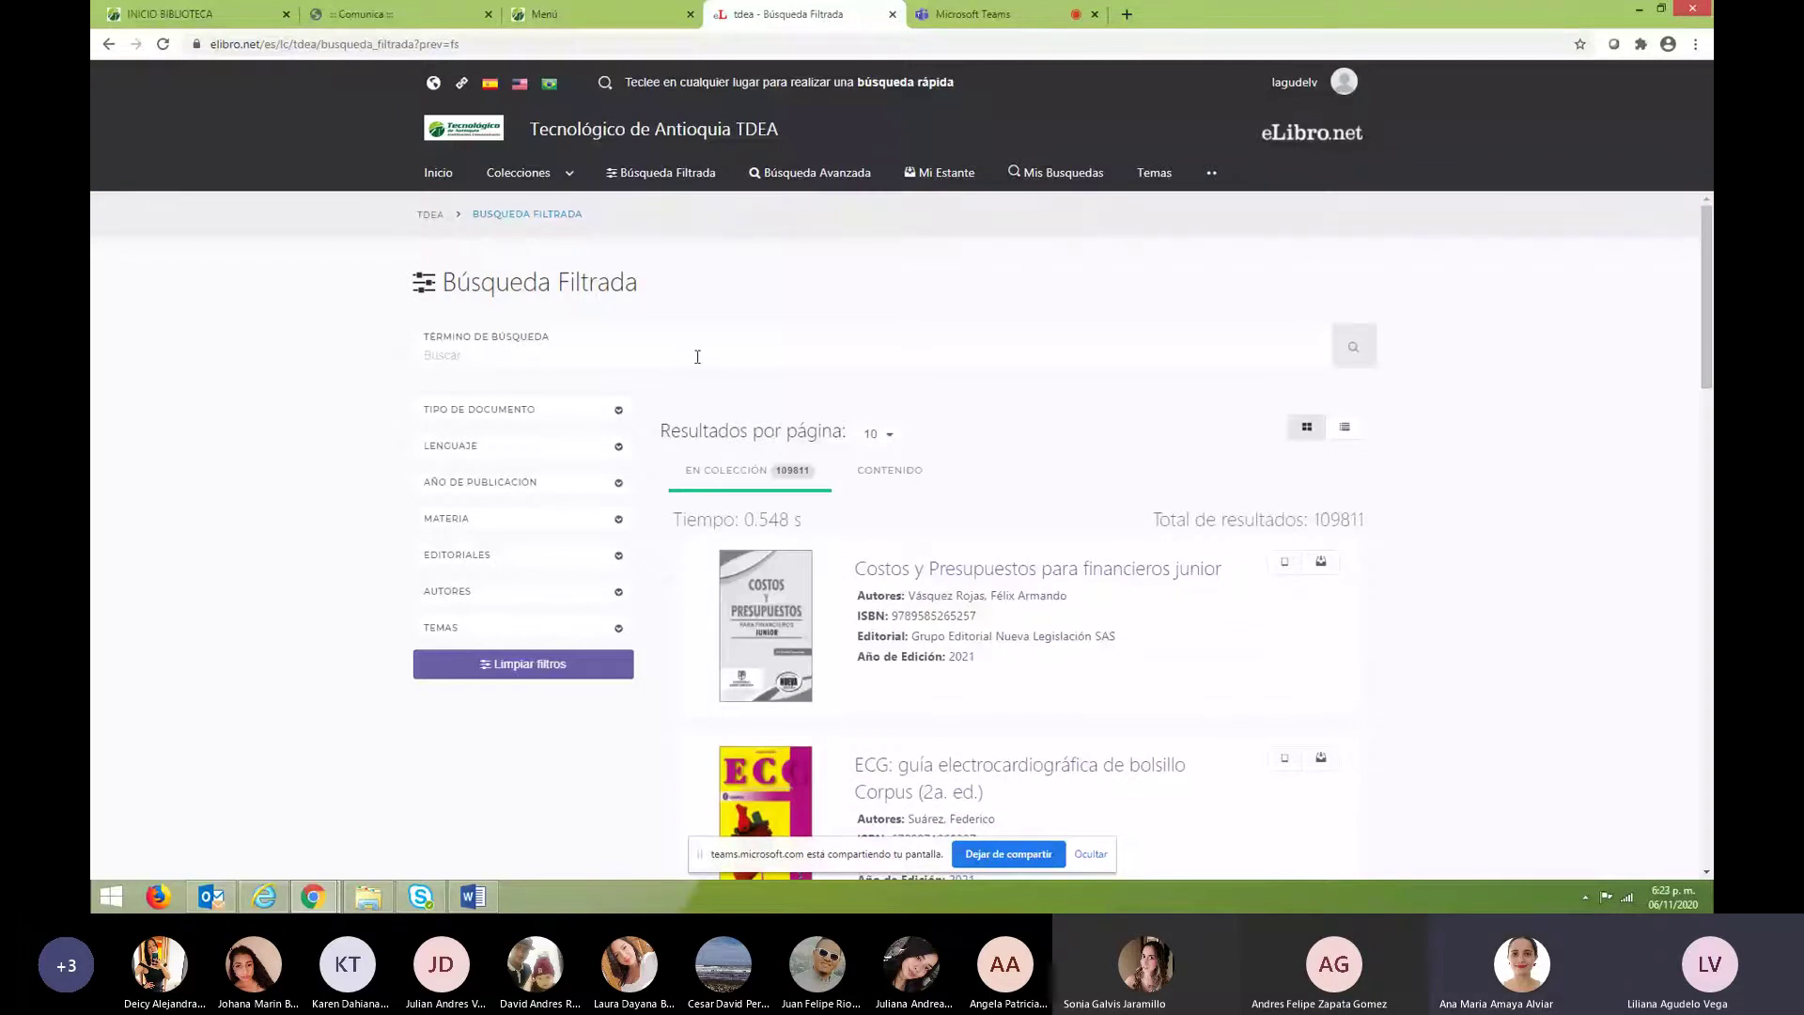
pyautogui.click(558, 352)
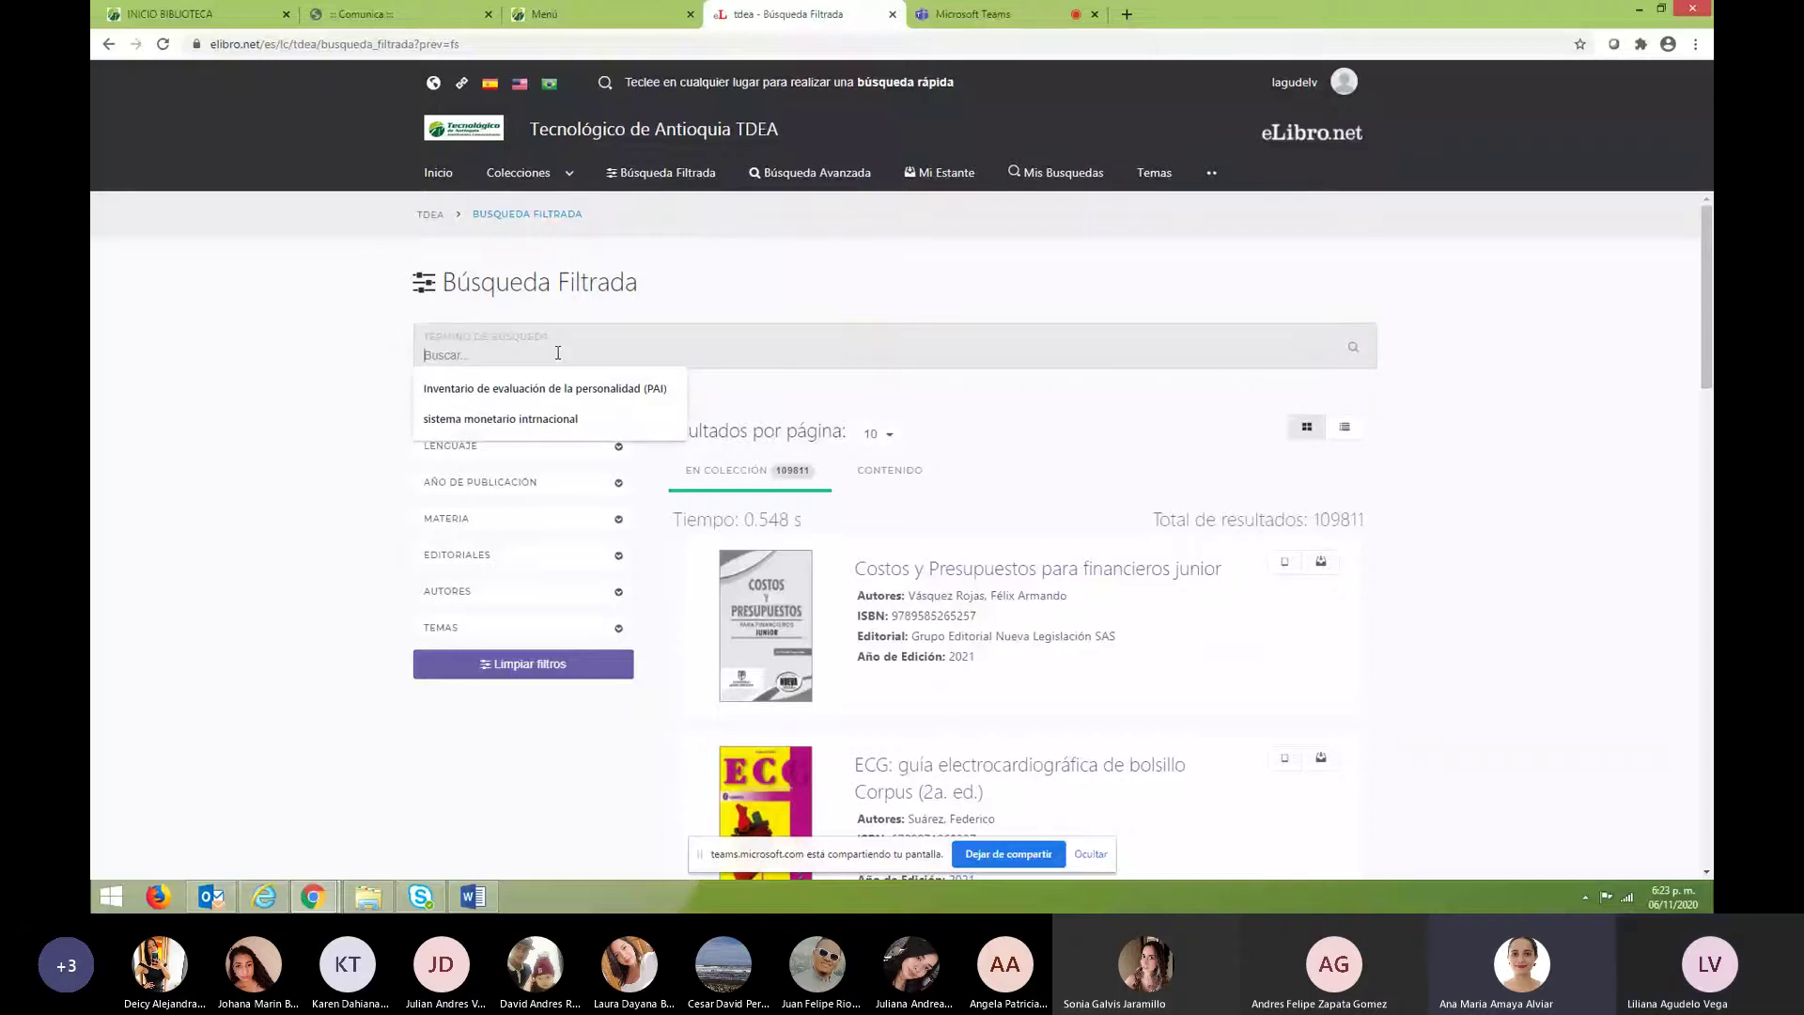
pyautogui.click(561, 419)
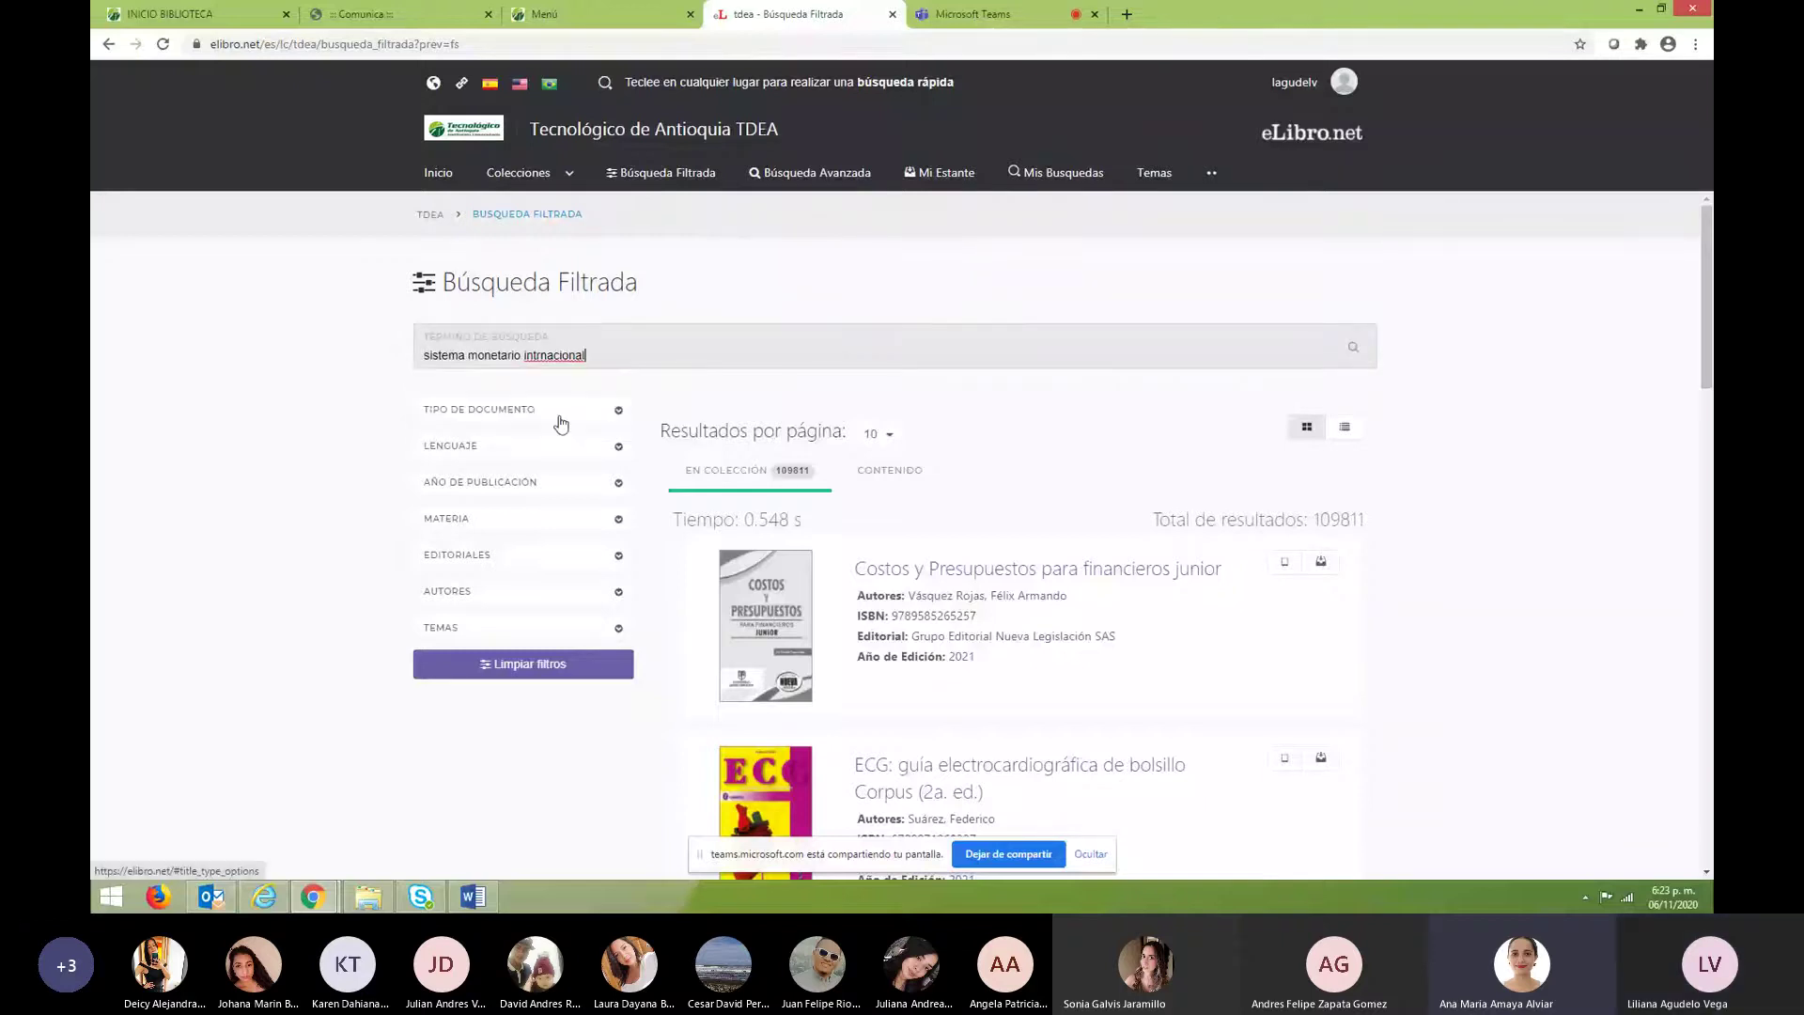
pyautogui.click(537, 355)
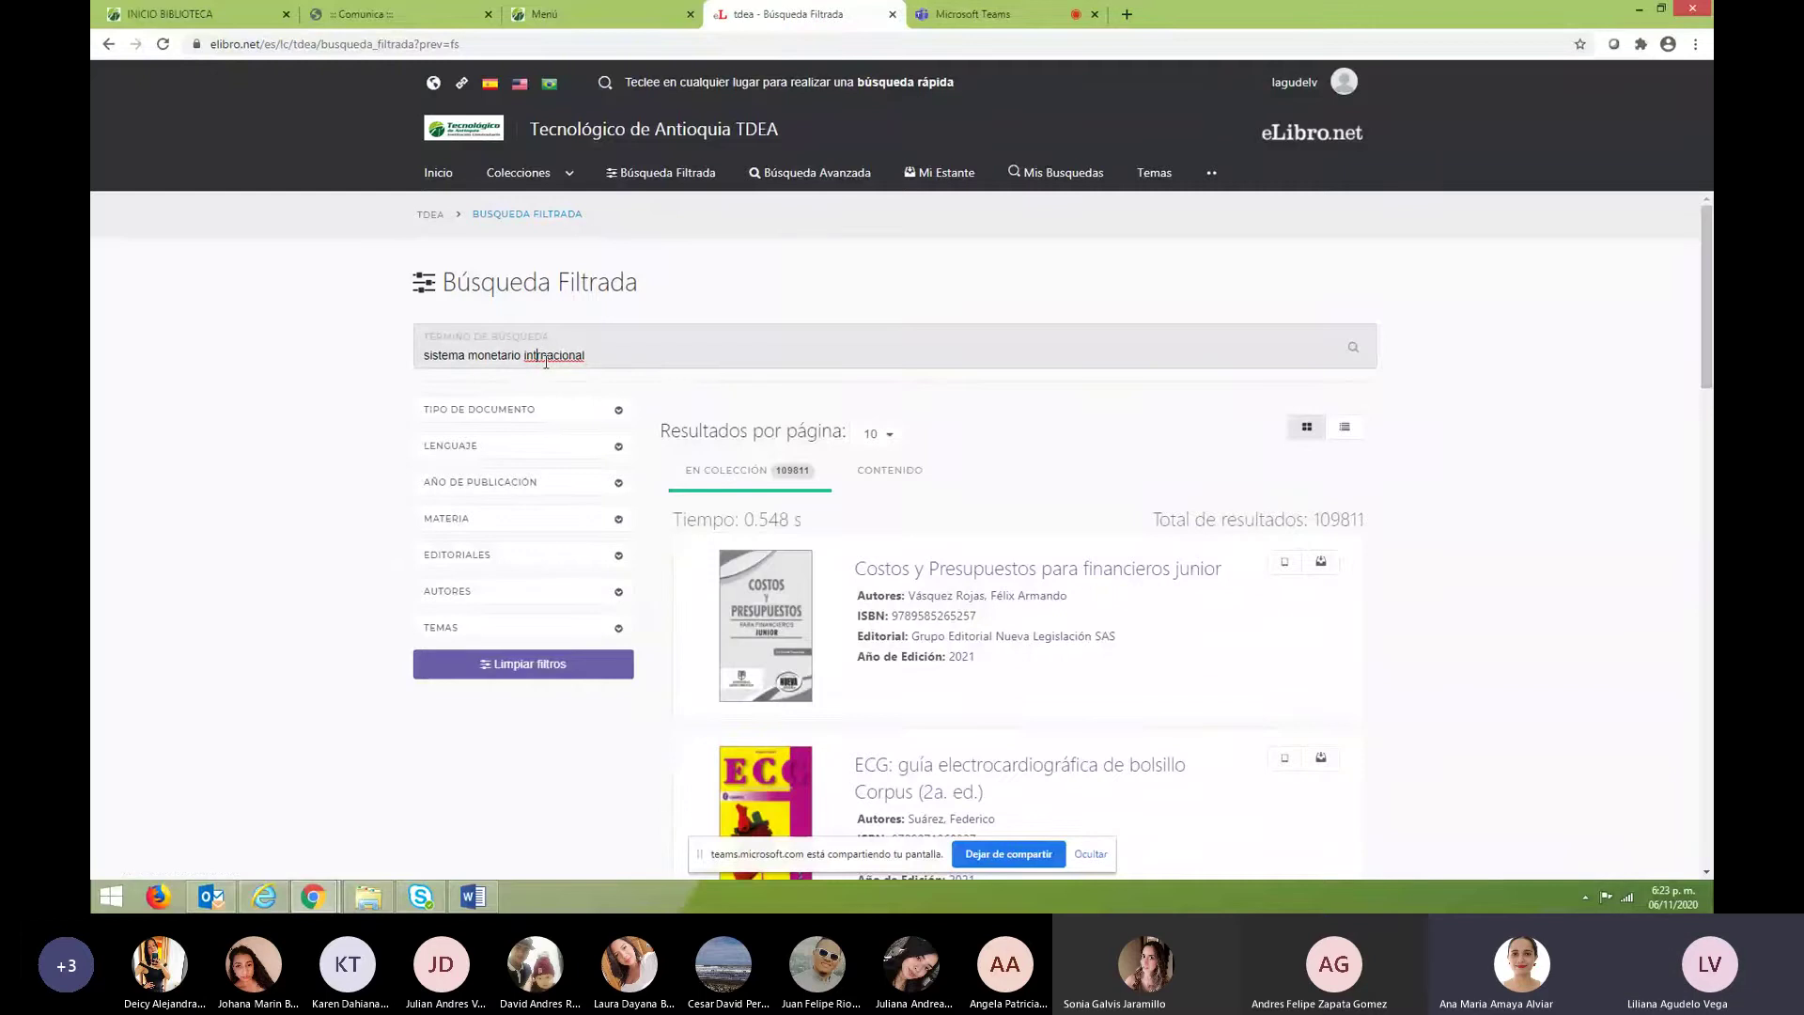
pyautogui.write('e')
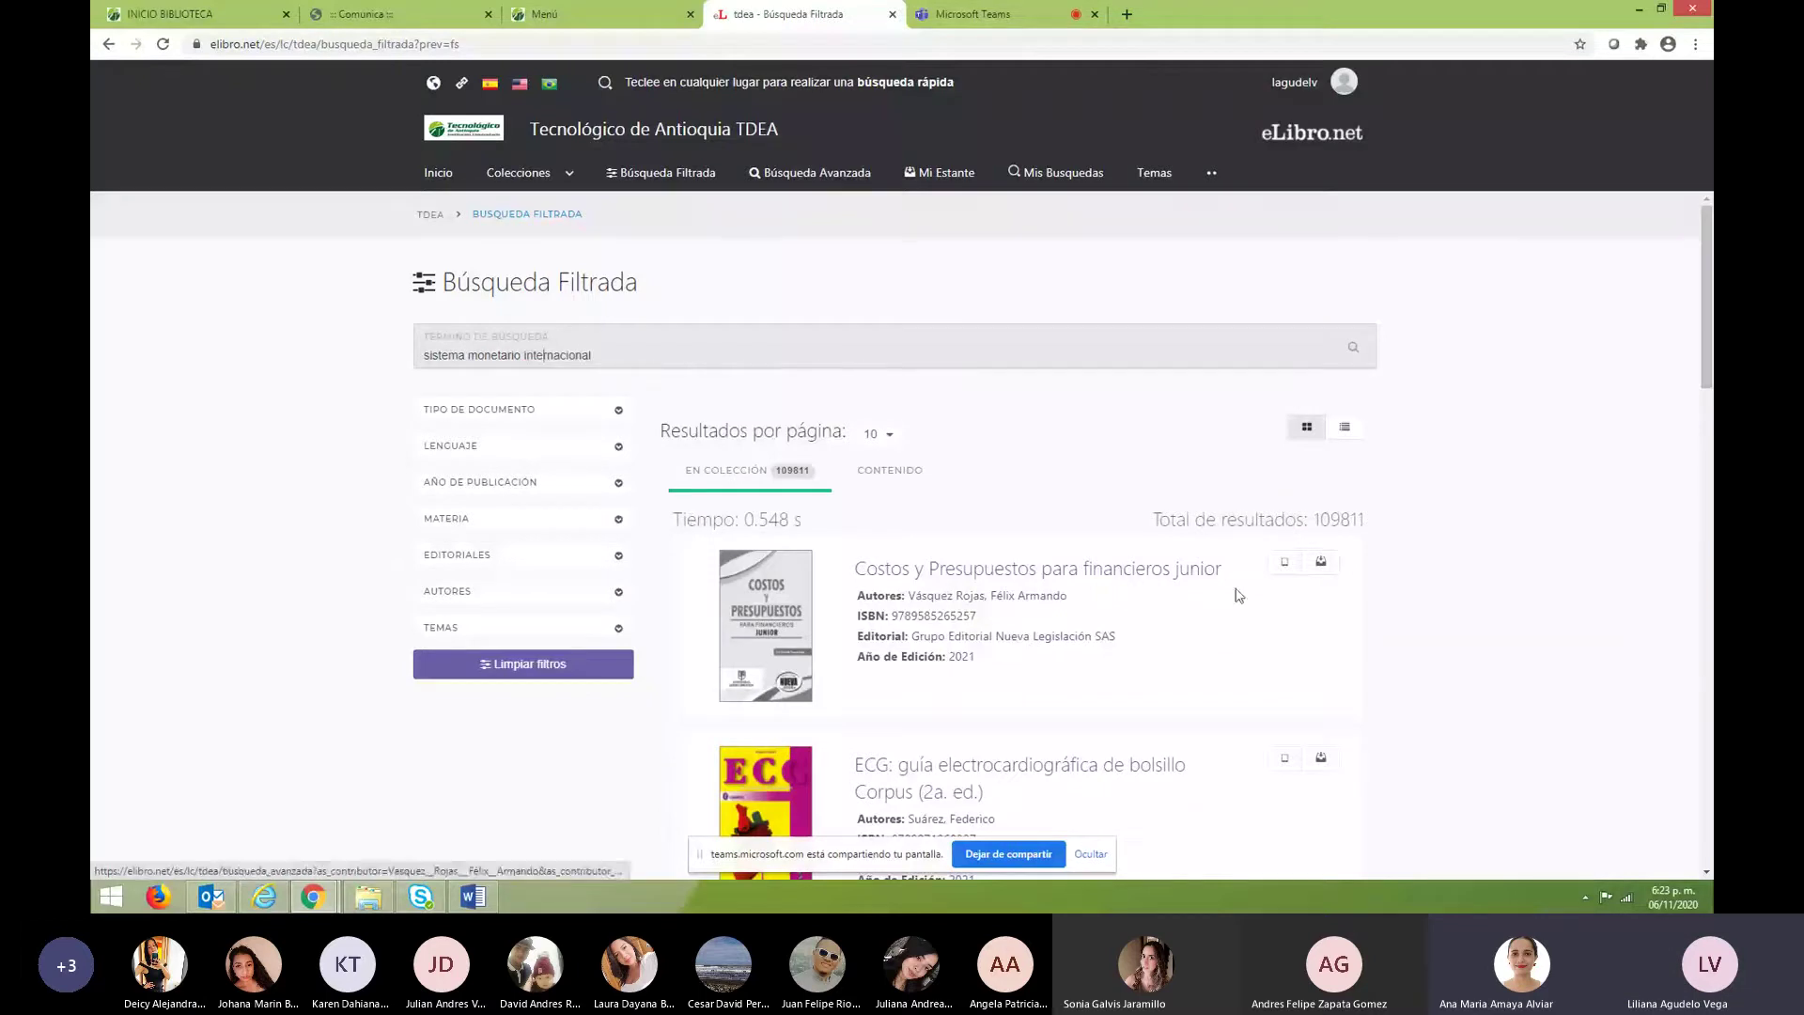
pyautogui.click(1354, 347)
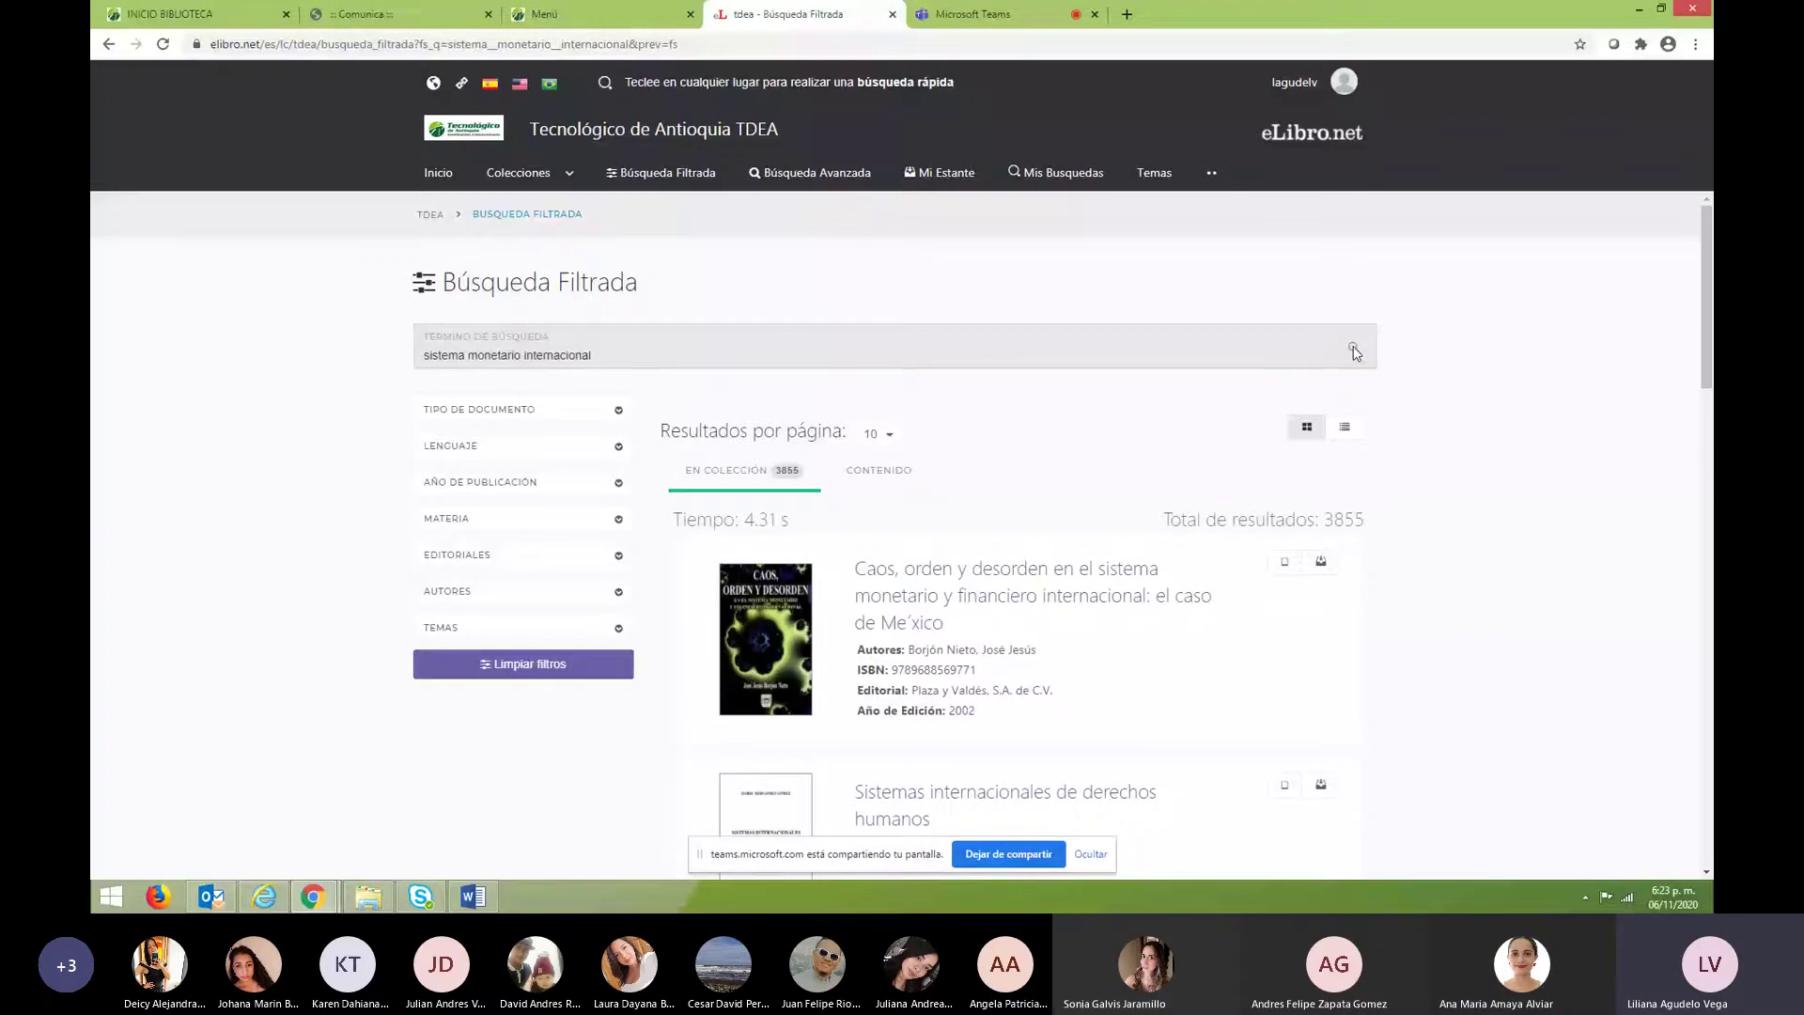
# Filter the search results to the document type Libro and show the Lenguaje filter options.
pyautogui.click(538, 413)
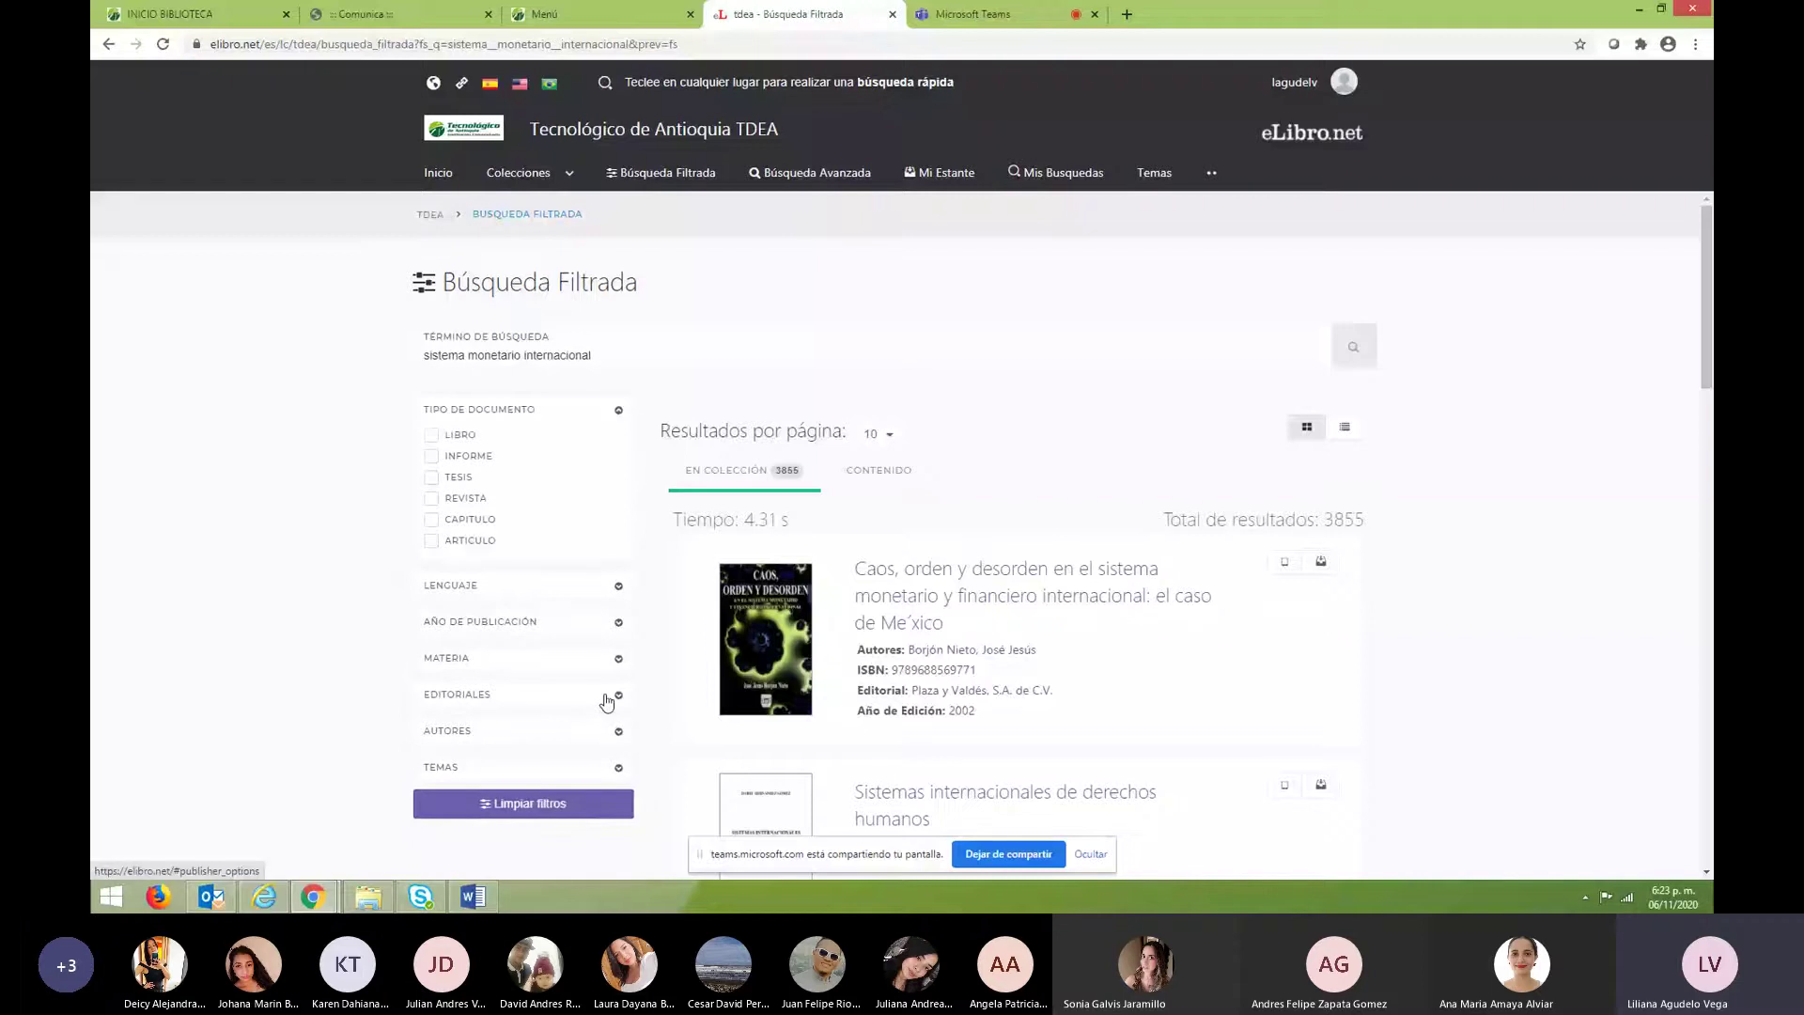
pyautogui.click(459, 435)
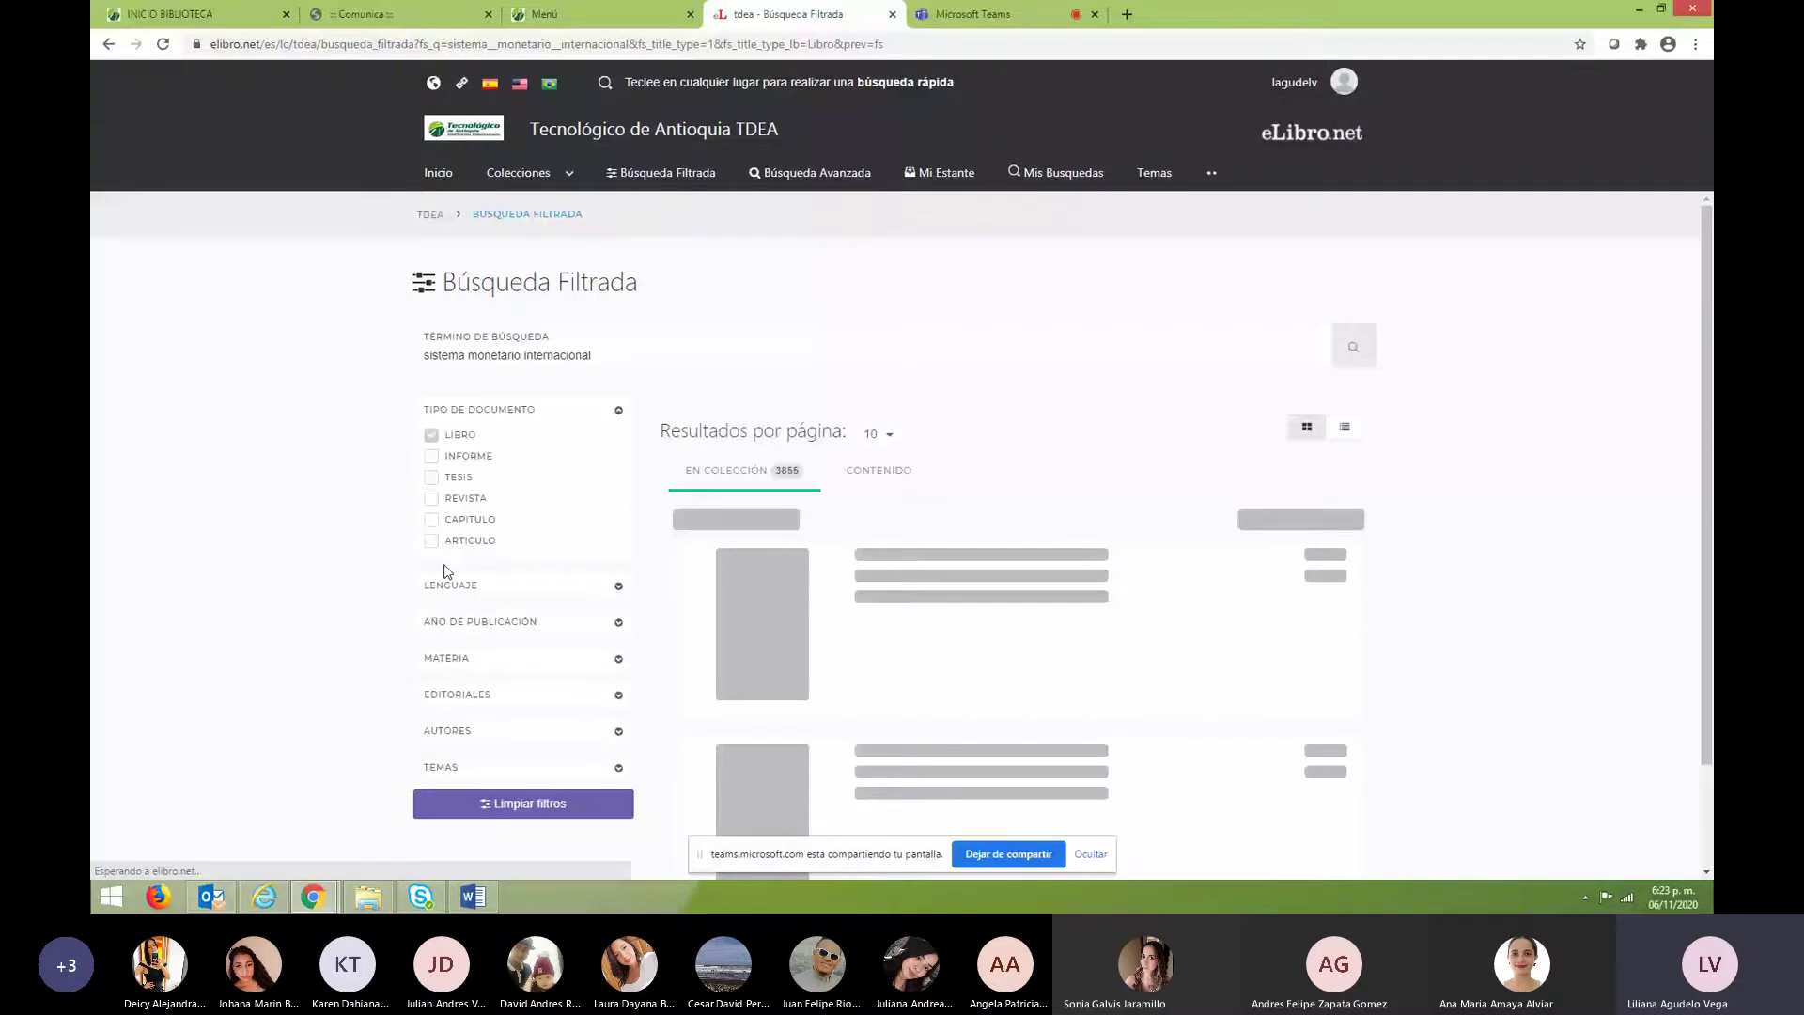
pyautogui.click(536, 593)
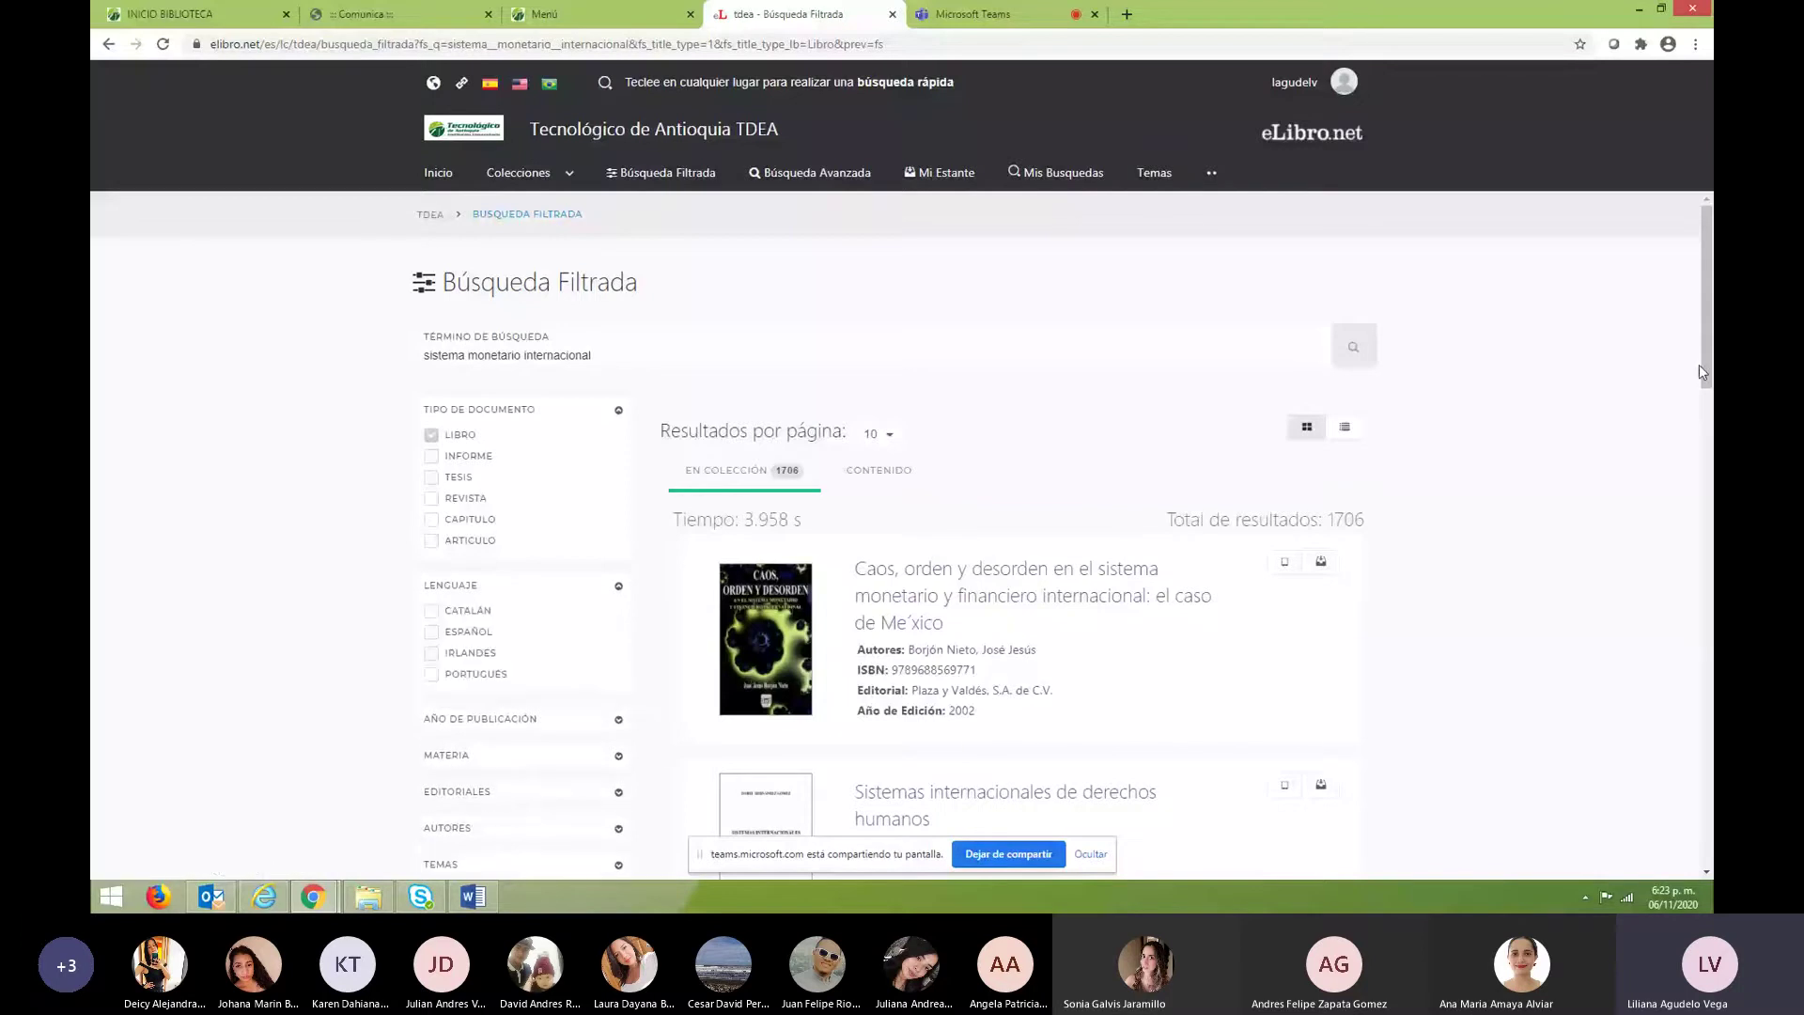
# Filter the book results by the publication years 2015 through 2020.
pyautogui.moveTo(1702, 371); pyautogui.dragTo(1702, 465)
pyautogui.click(557, 376)
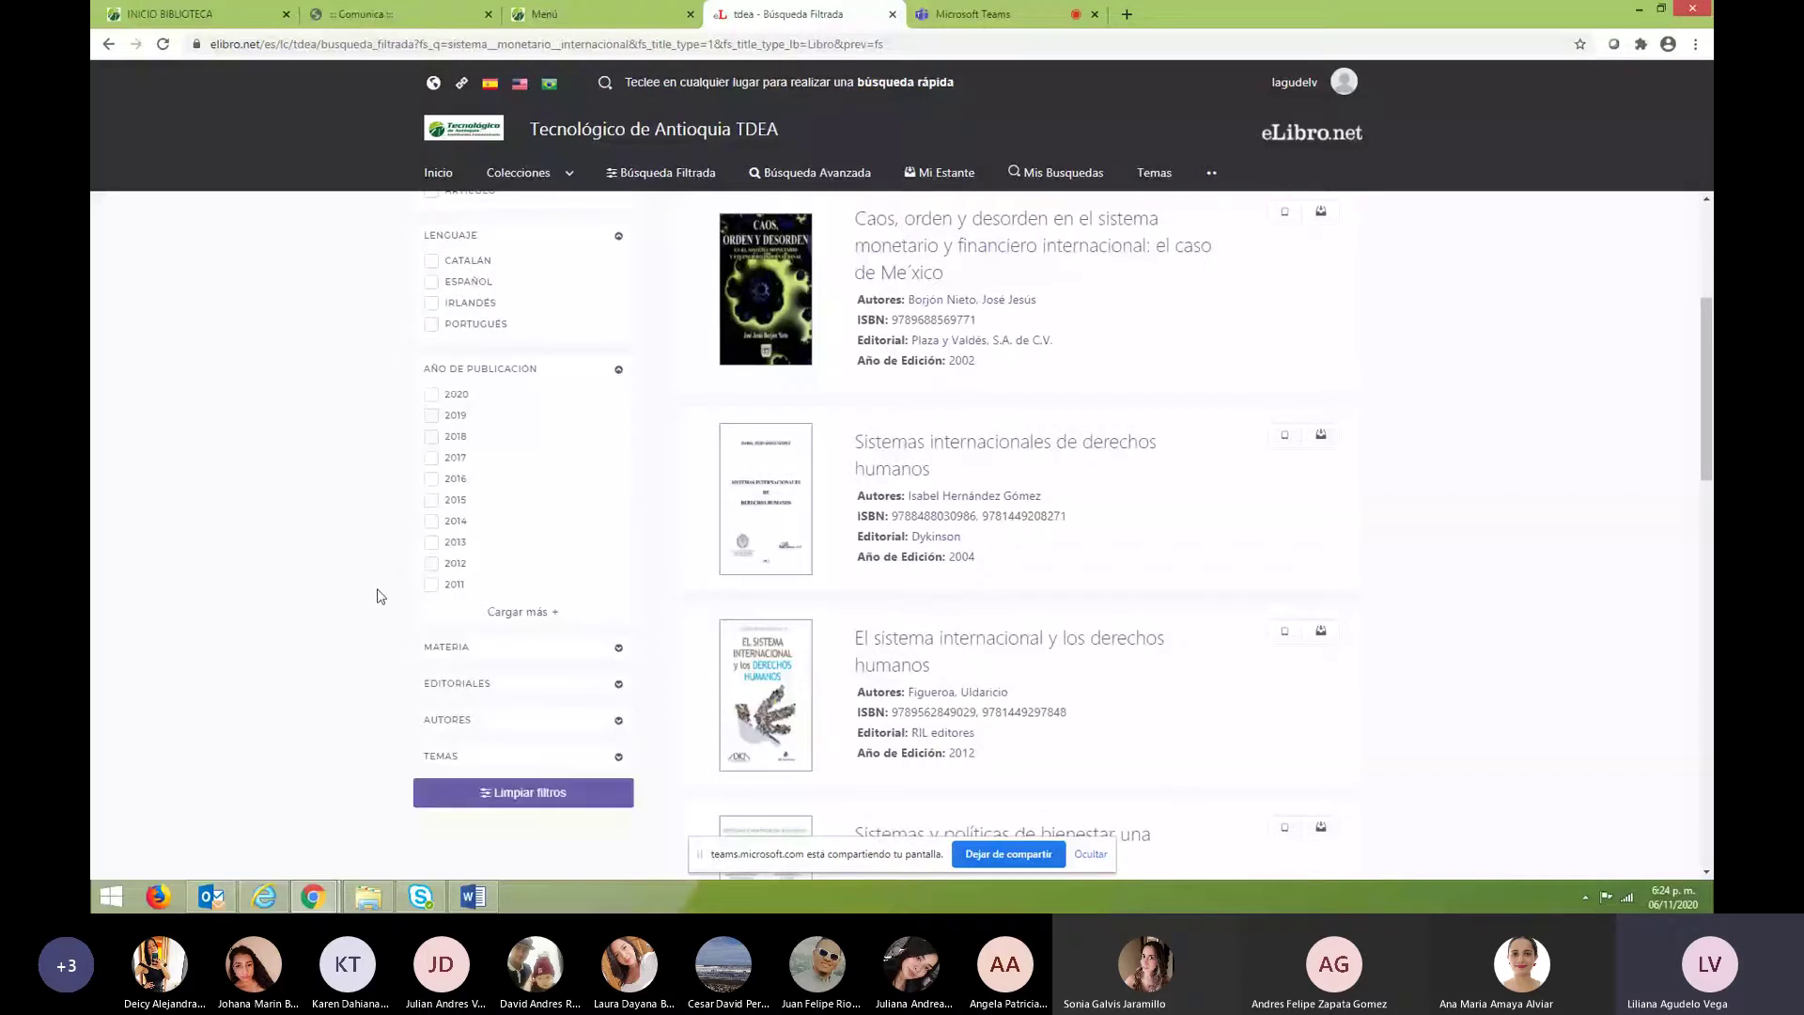
pyautogui.click(432, 499)
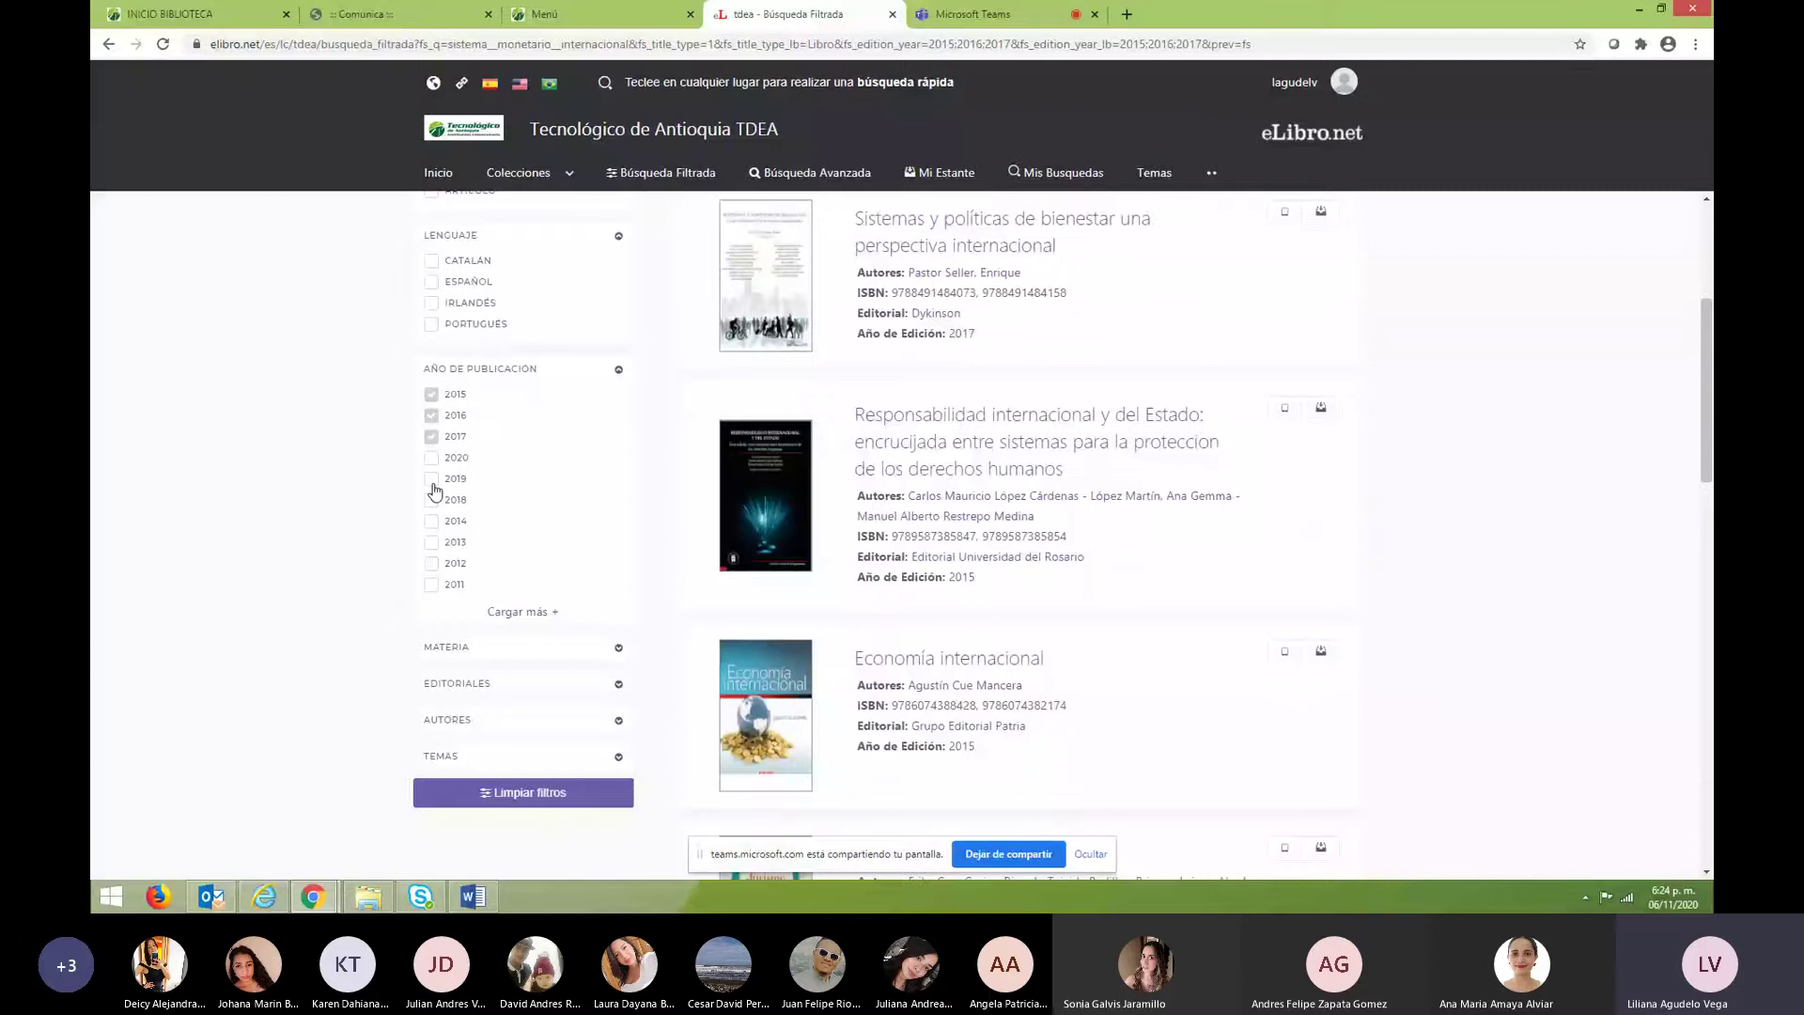
pyautogui.click(433, 480)
pyautogui.click(430, 498)
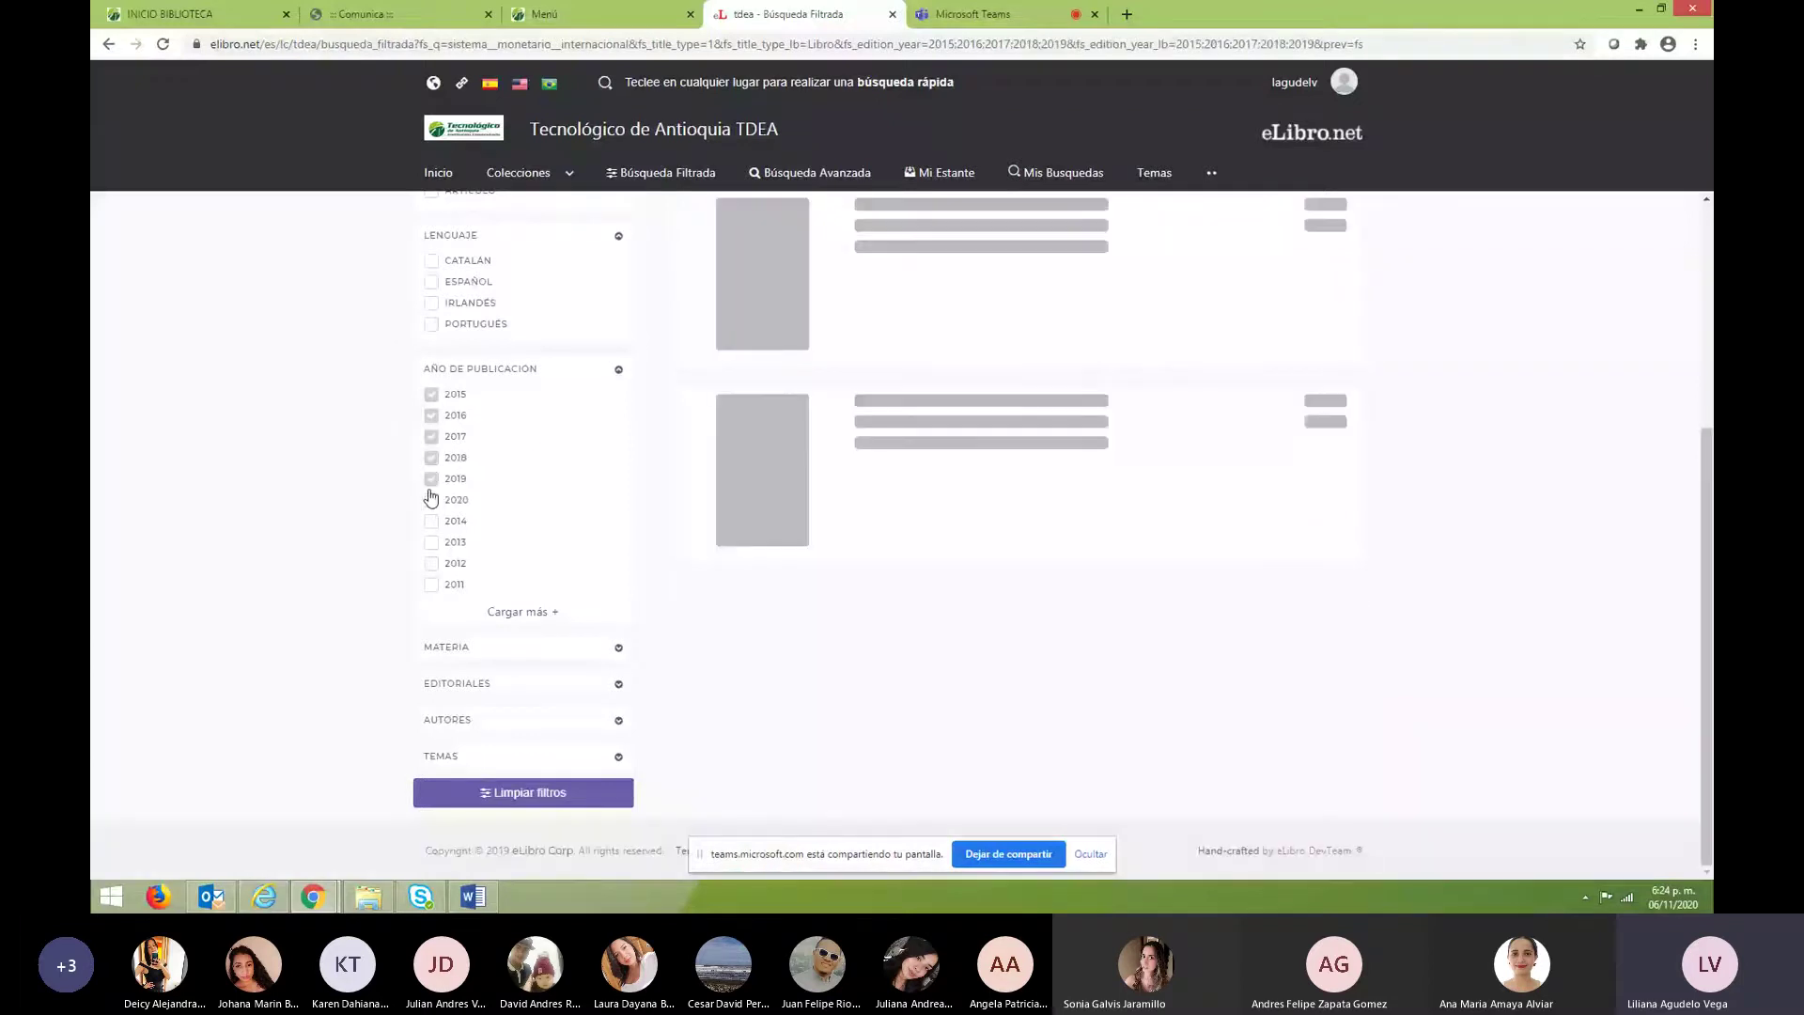
pyautogui.click(430, 498)
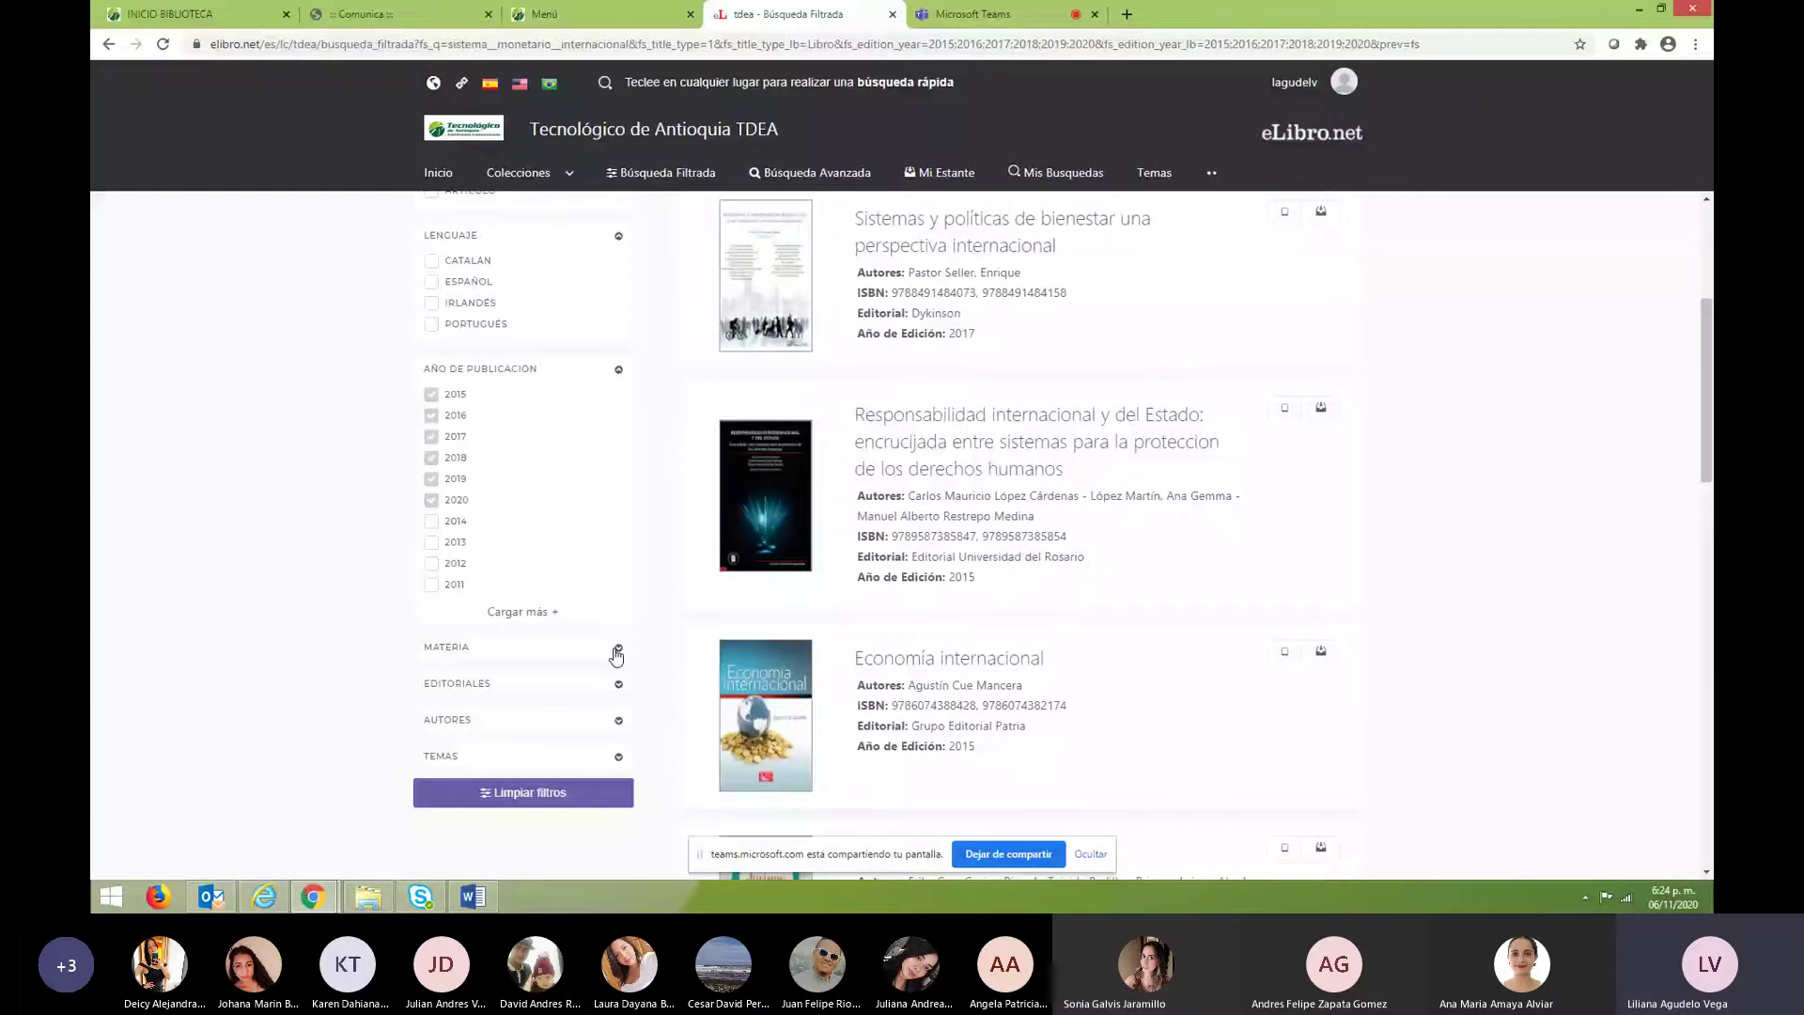
# Limit the results to the subject Economía / General in the Materia filter.
pyautogui.click(617, 650)
pyautogui.scroll(-4, 847, 572)
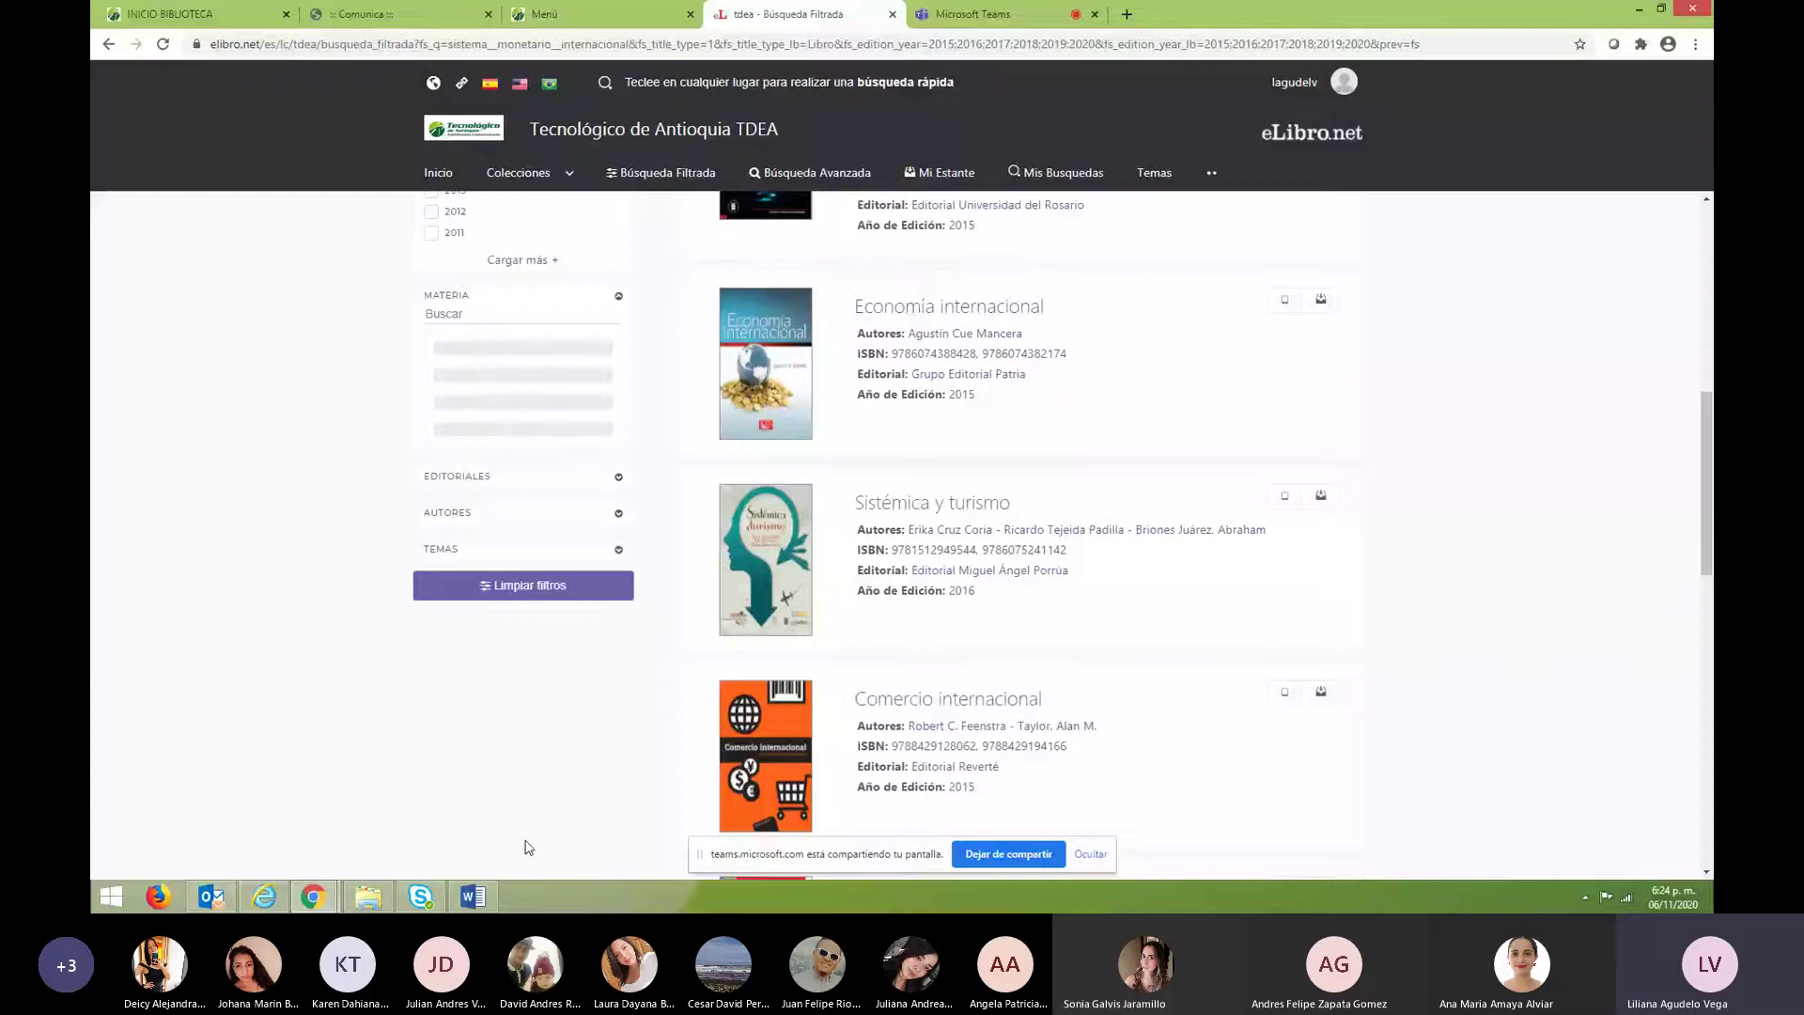
pyautogui.scroll(1, 543, 578)
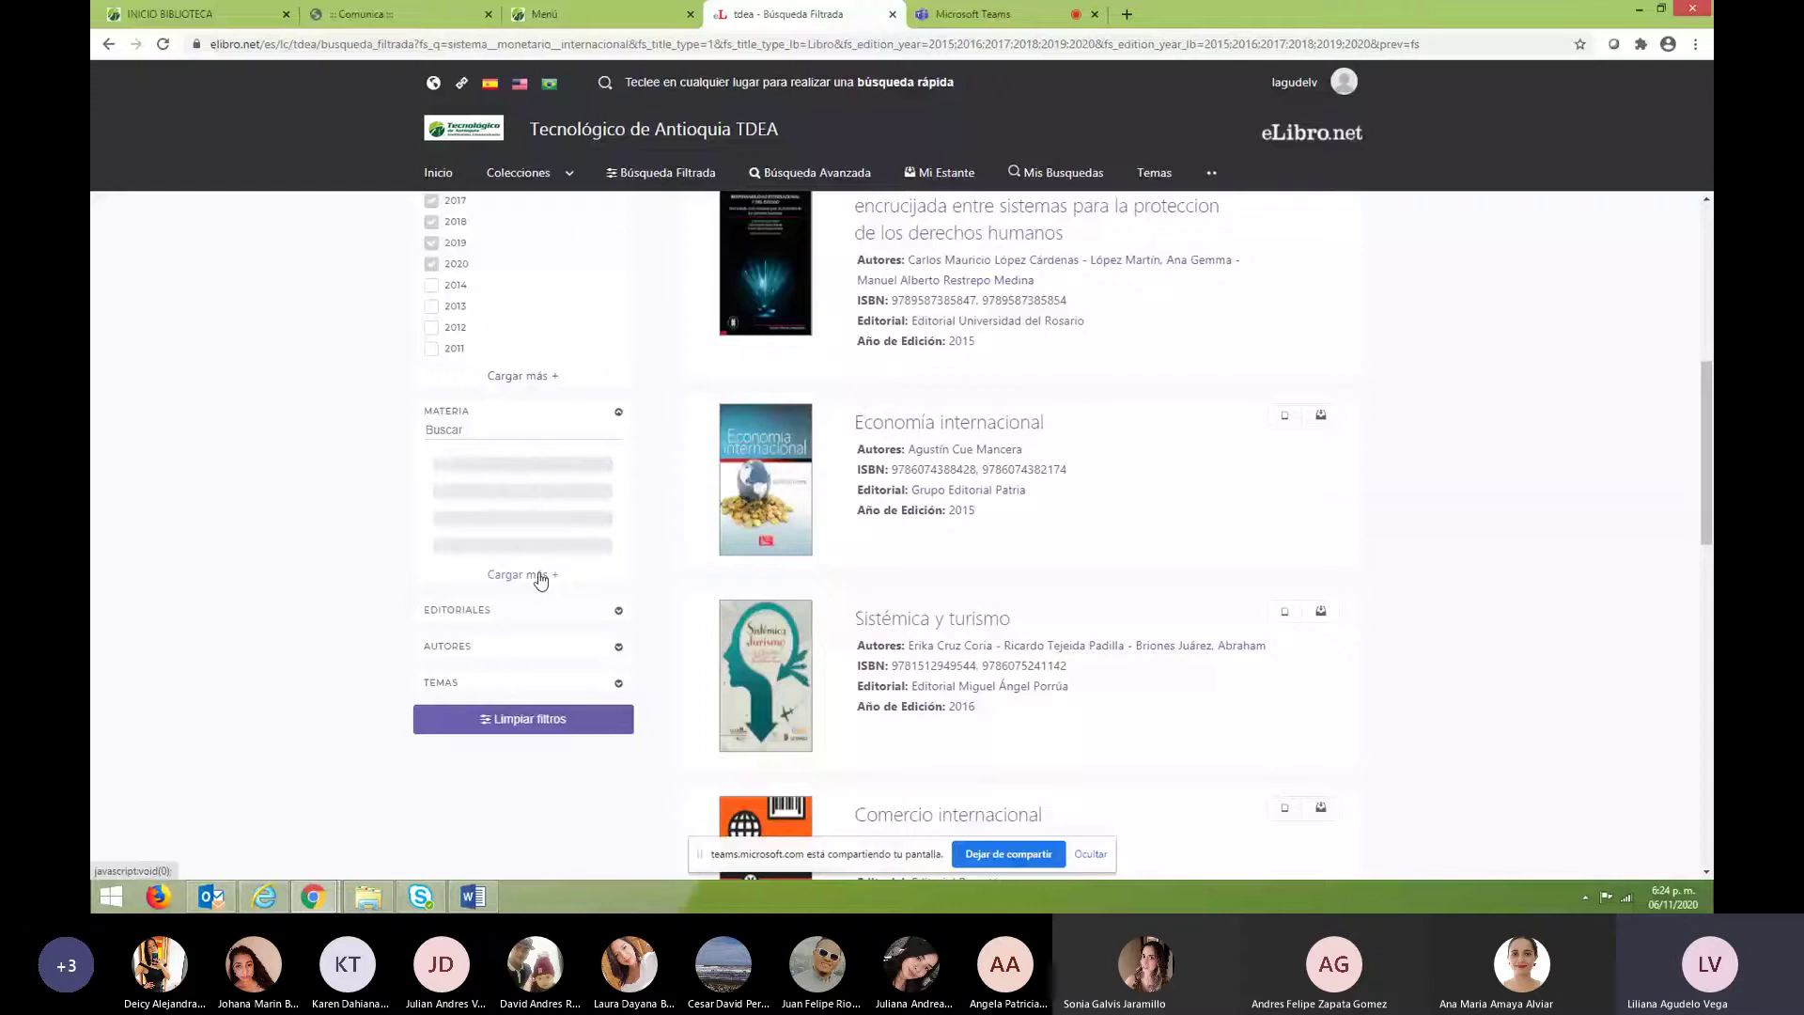
pyautogui.click(433, 447)
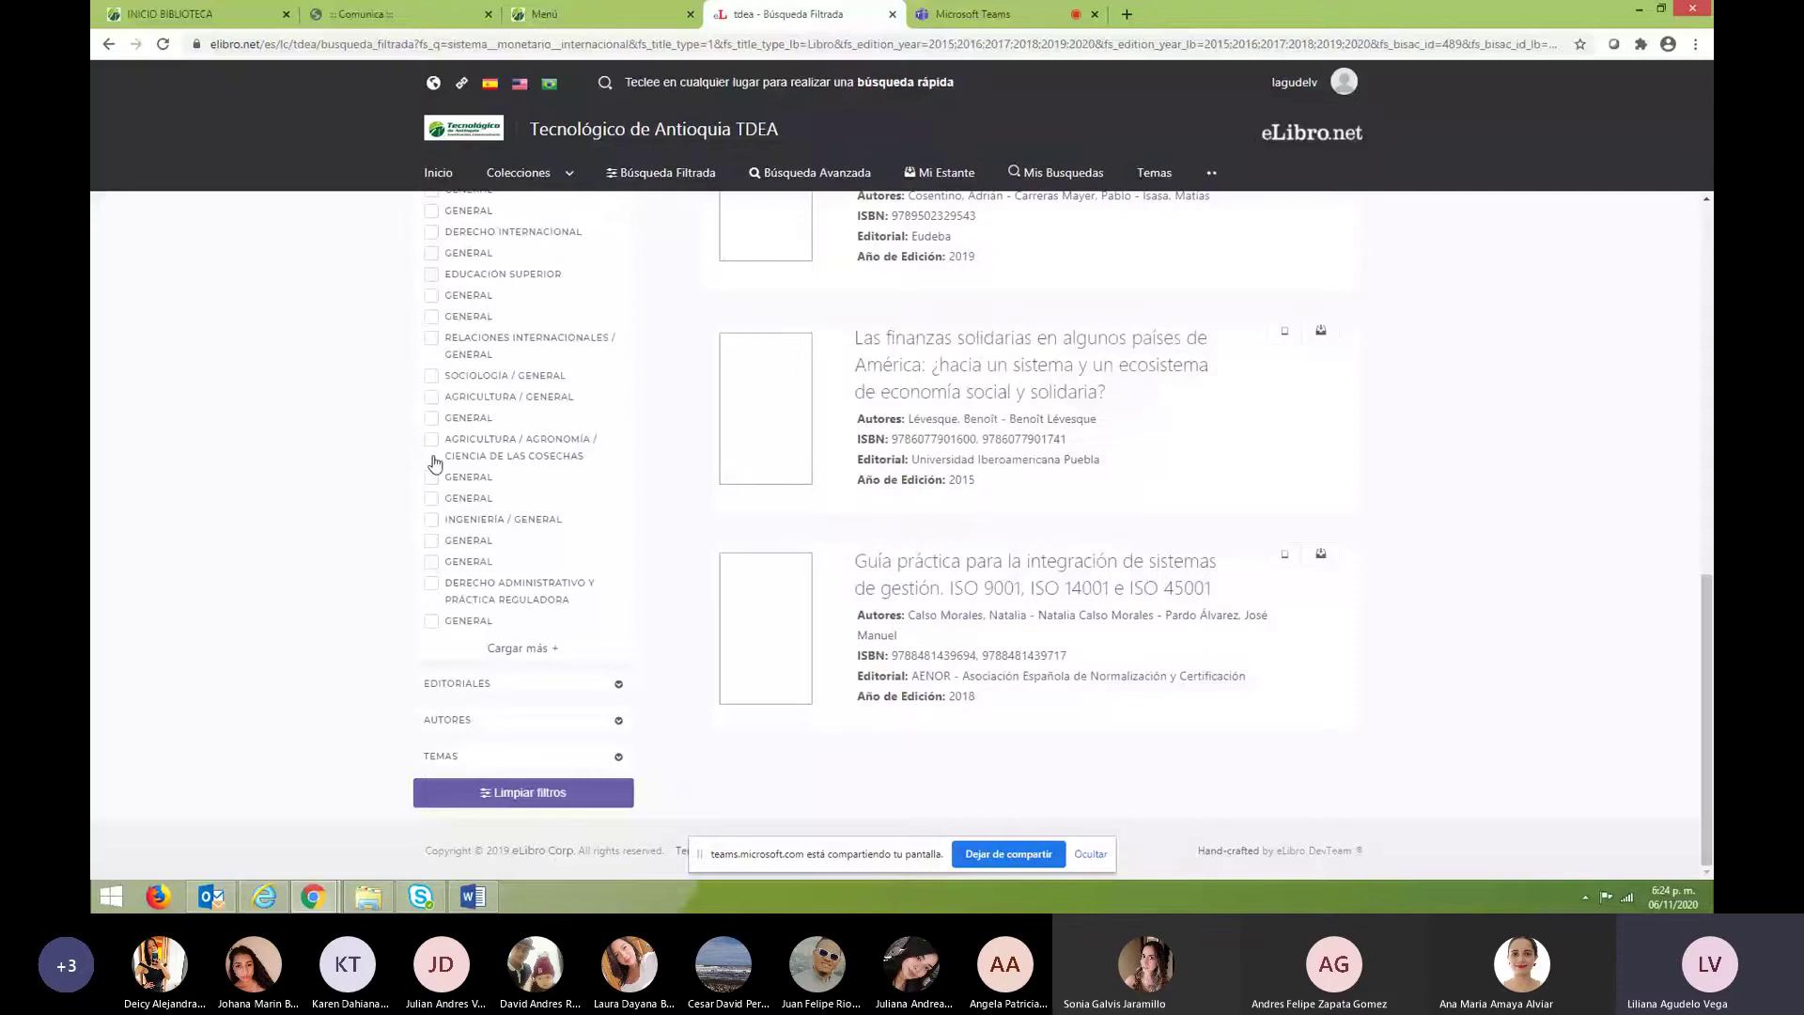
# Review the filtered results and open the details of "Las finanzas solidarias en algunos países de América".
pyautogui.moveTo(1708, 632); pyautogui.dragTo(1708, 340)
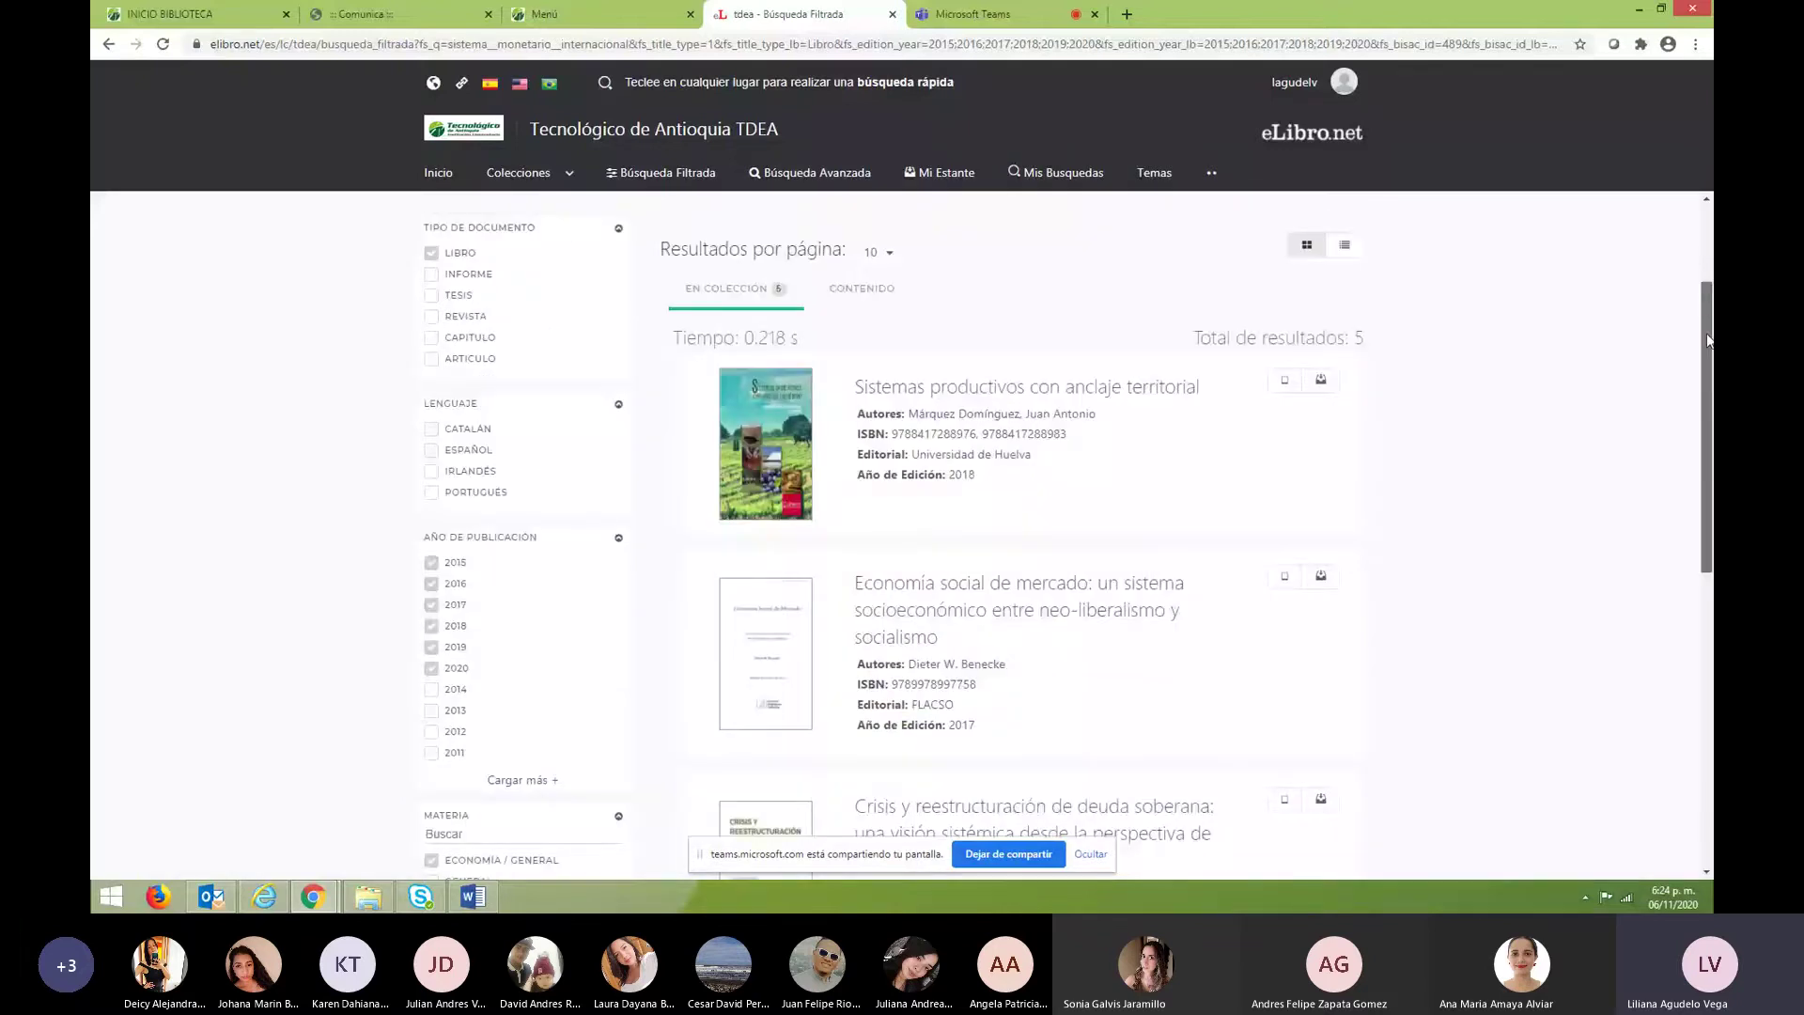
pyautogui.moveTo(1708, 340); pyautogui.dragTo(1708, 426)
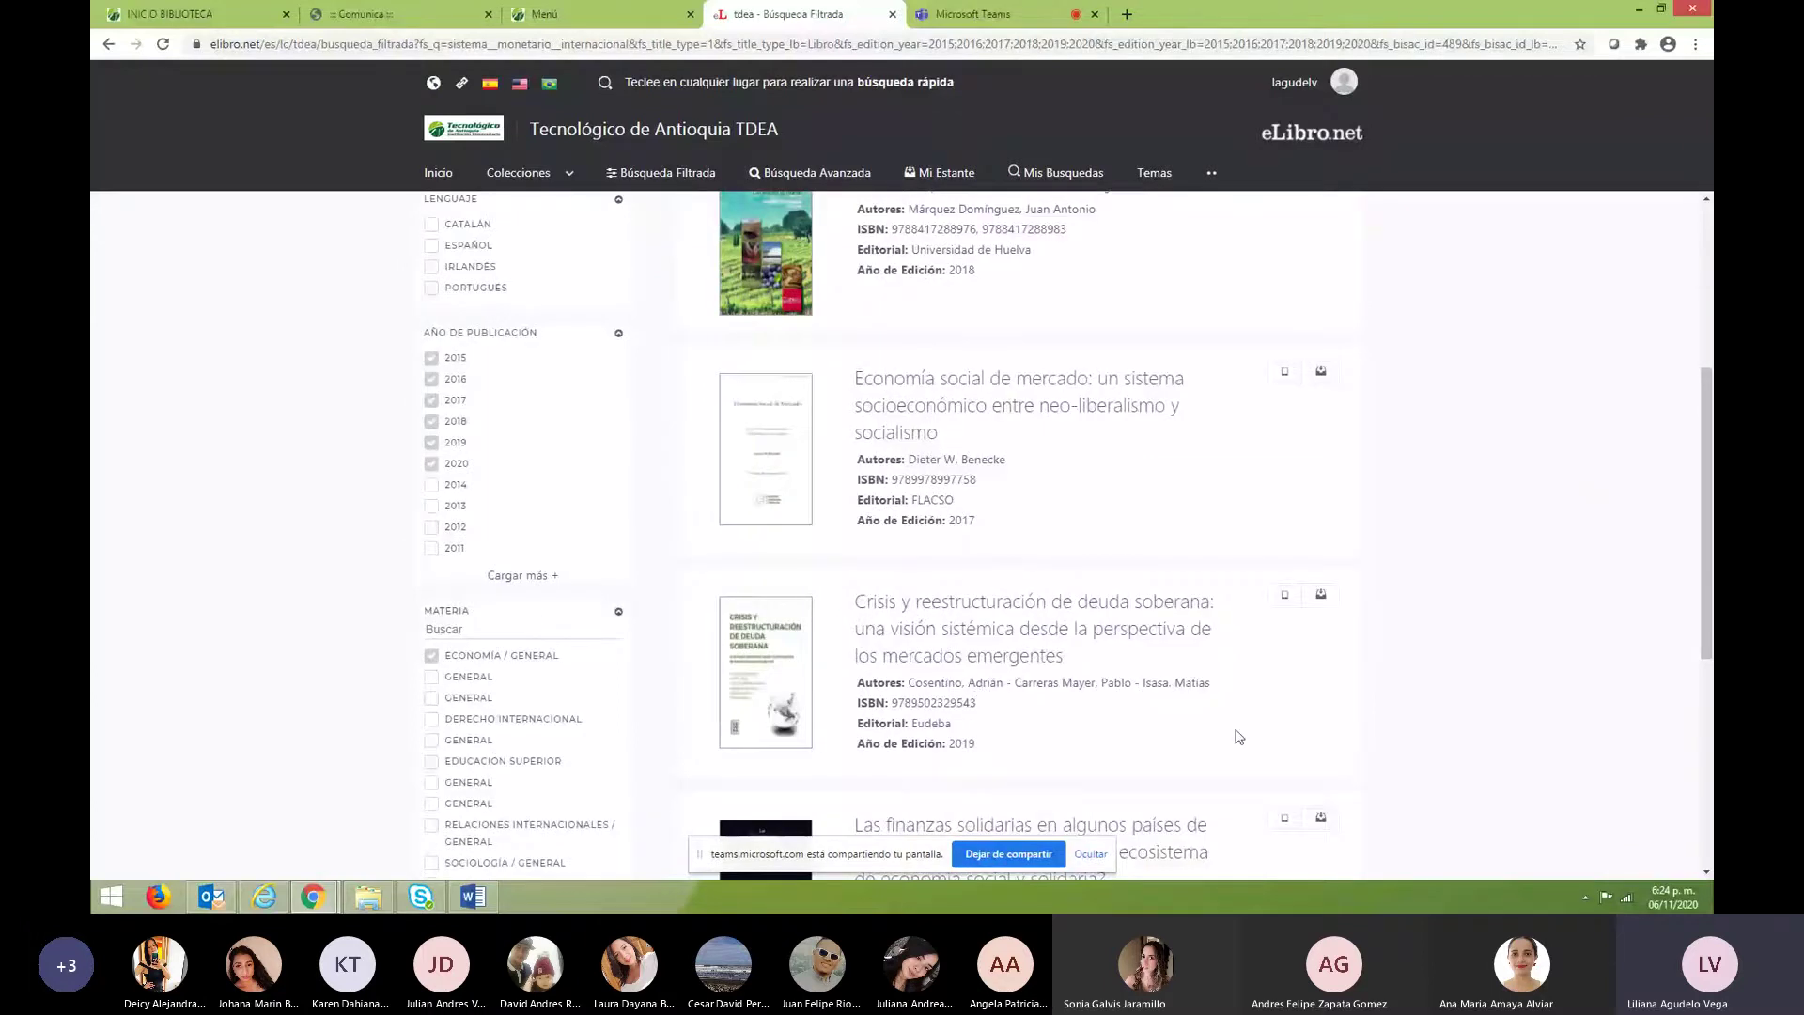
pyautogui.scroll(-5, 1239, 737)
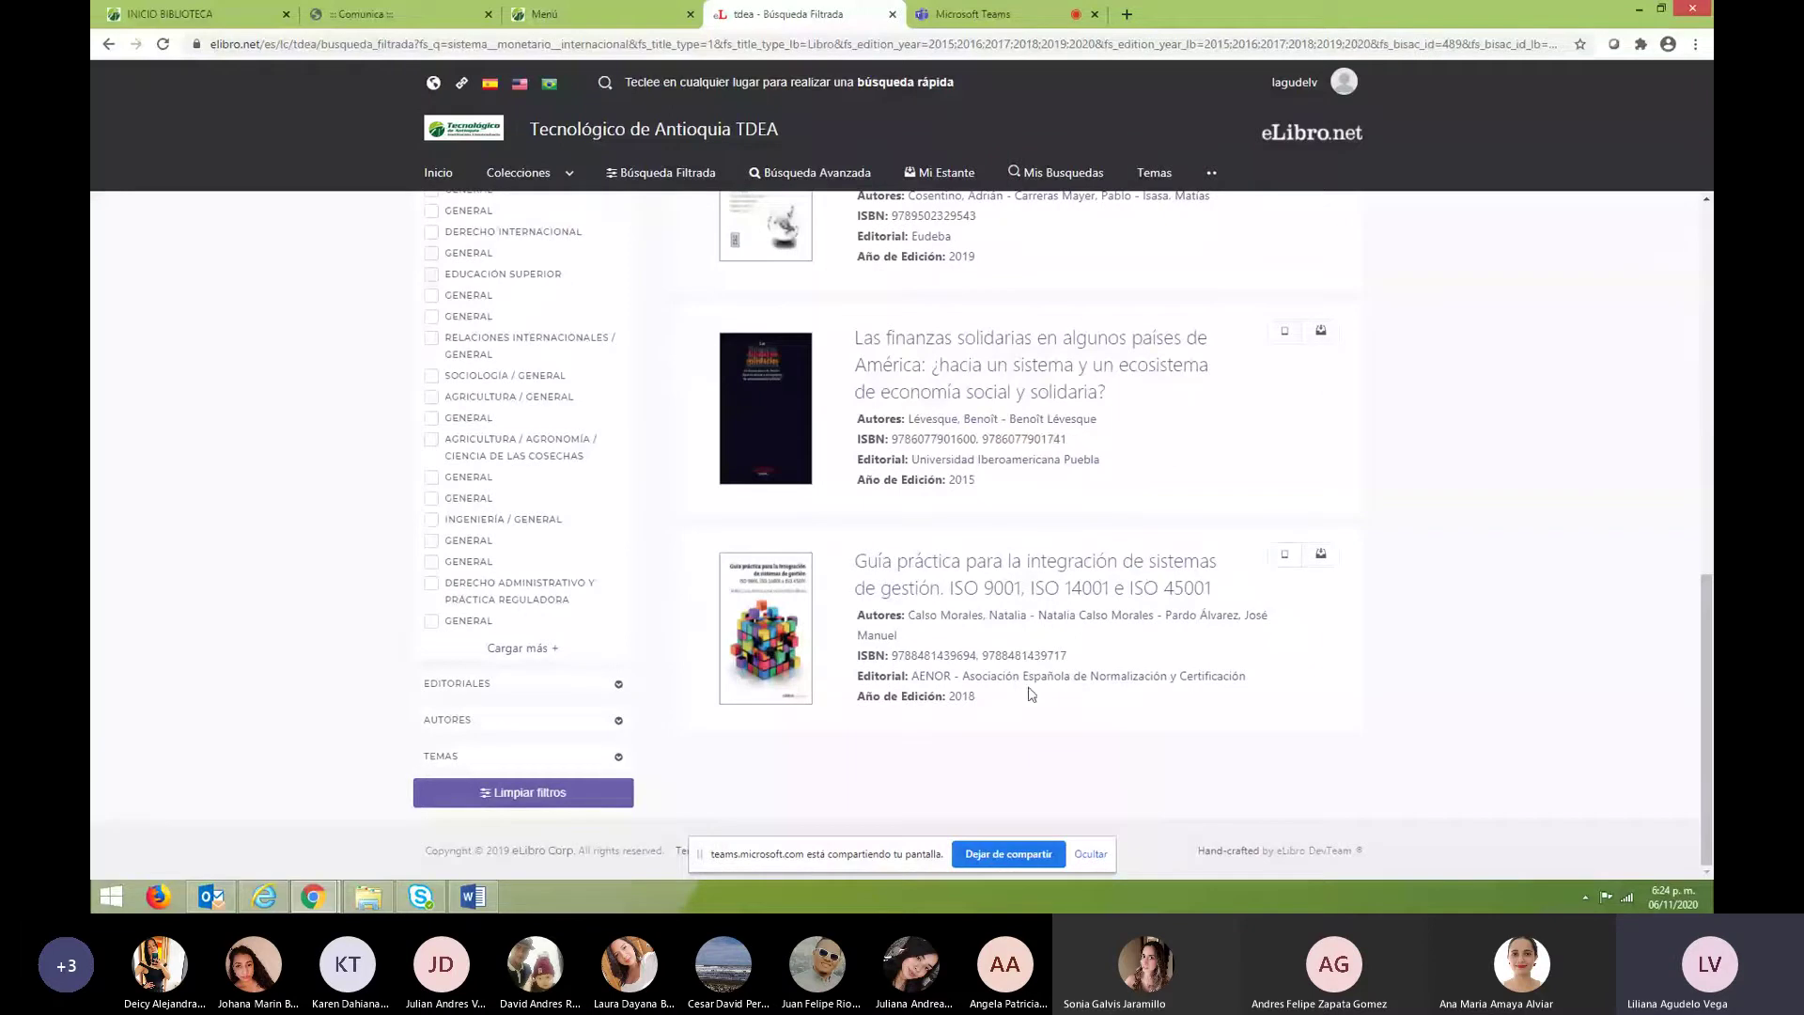
pyautogui.click(764, 410)
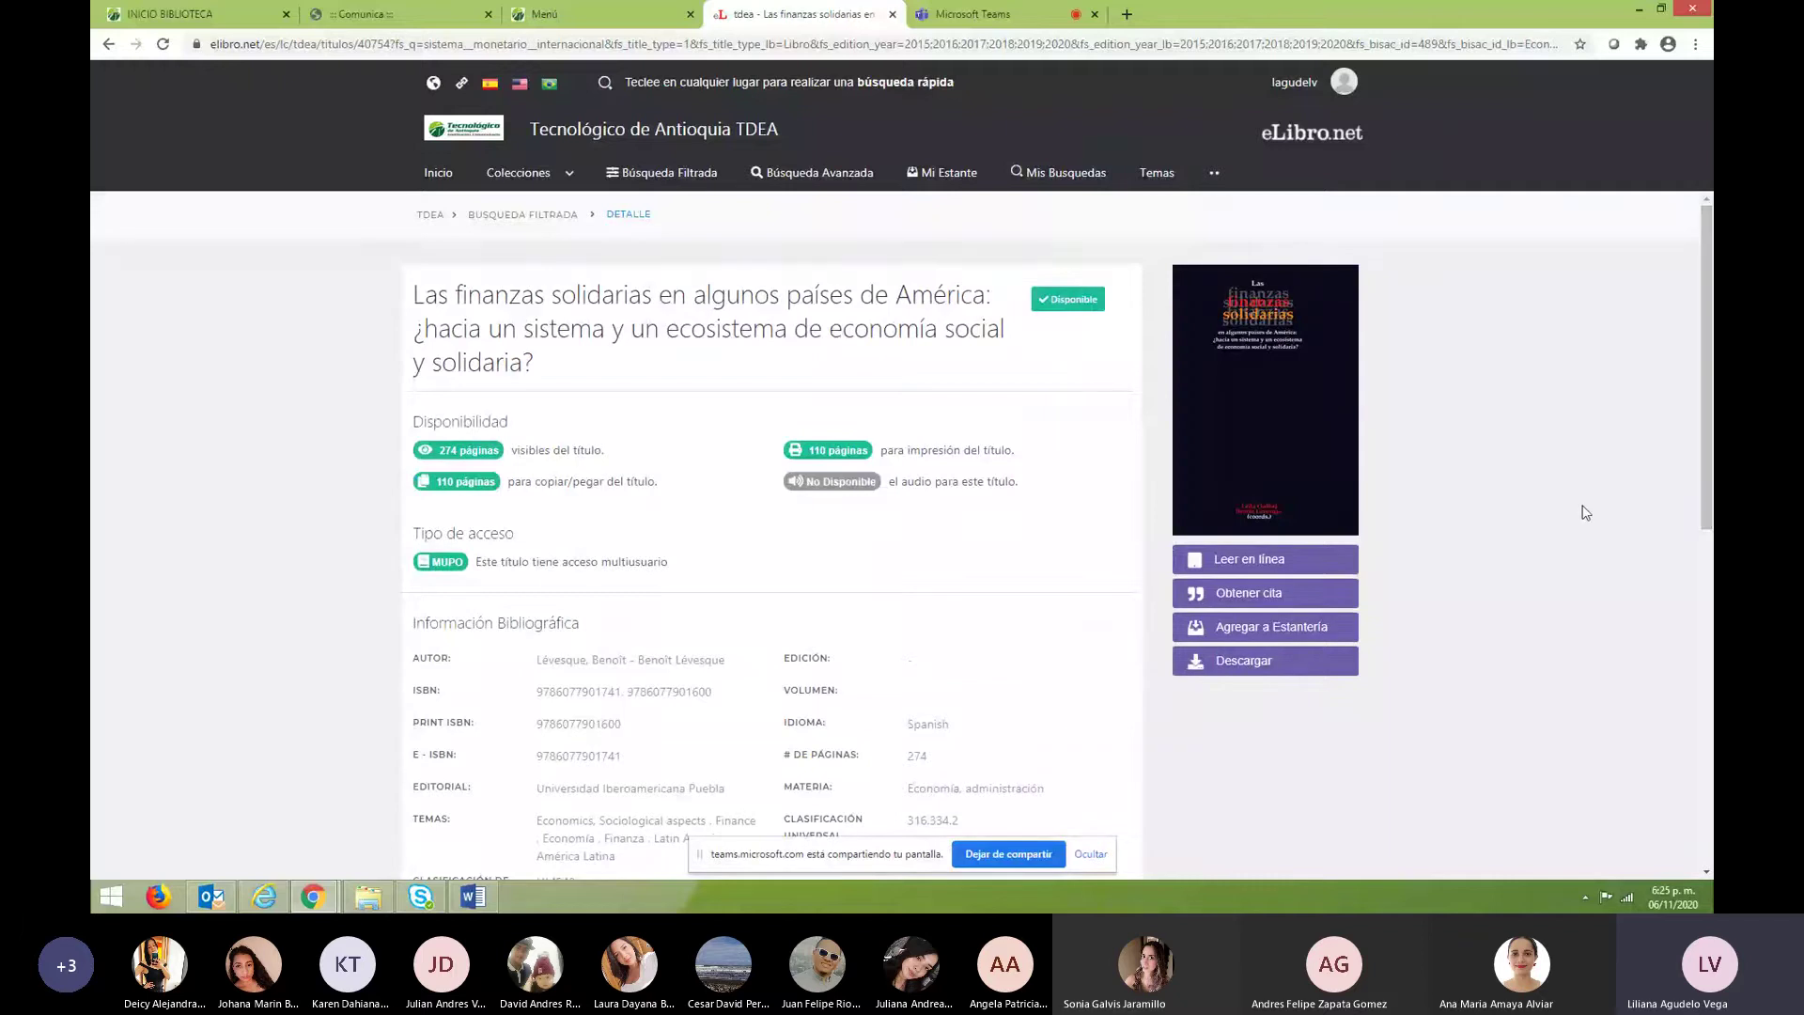
# Obtain the book's bibliographic reference in APA 7 format, request its RIS file, and close the reference.
pyautogui.scroll(-3, 1585, 512)
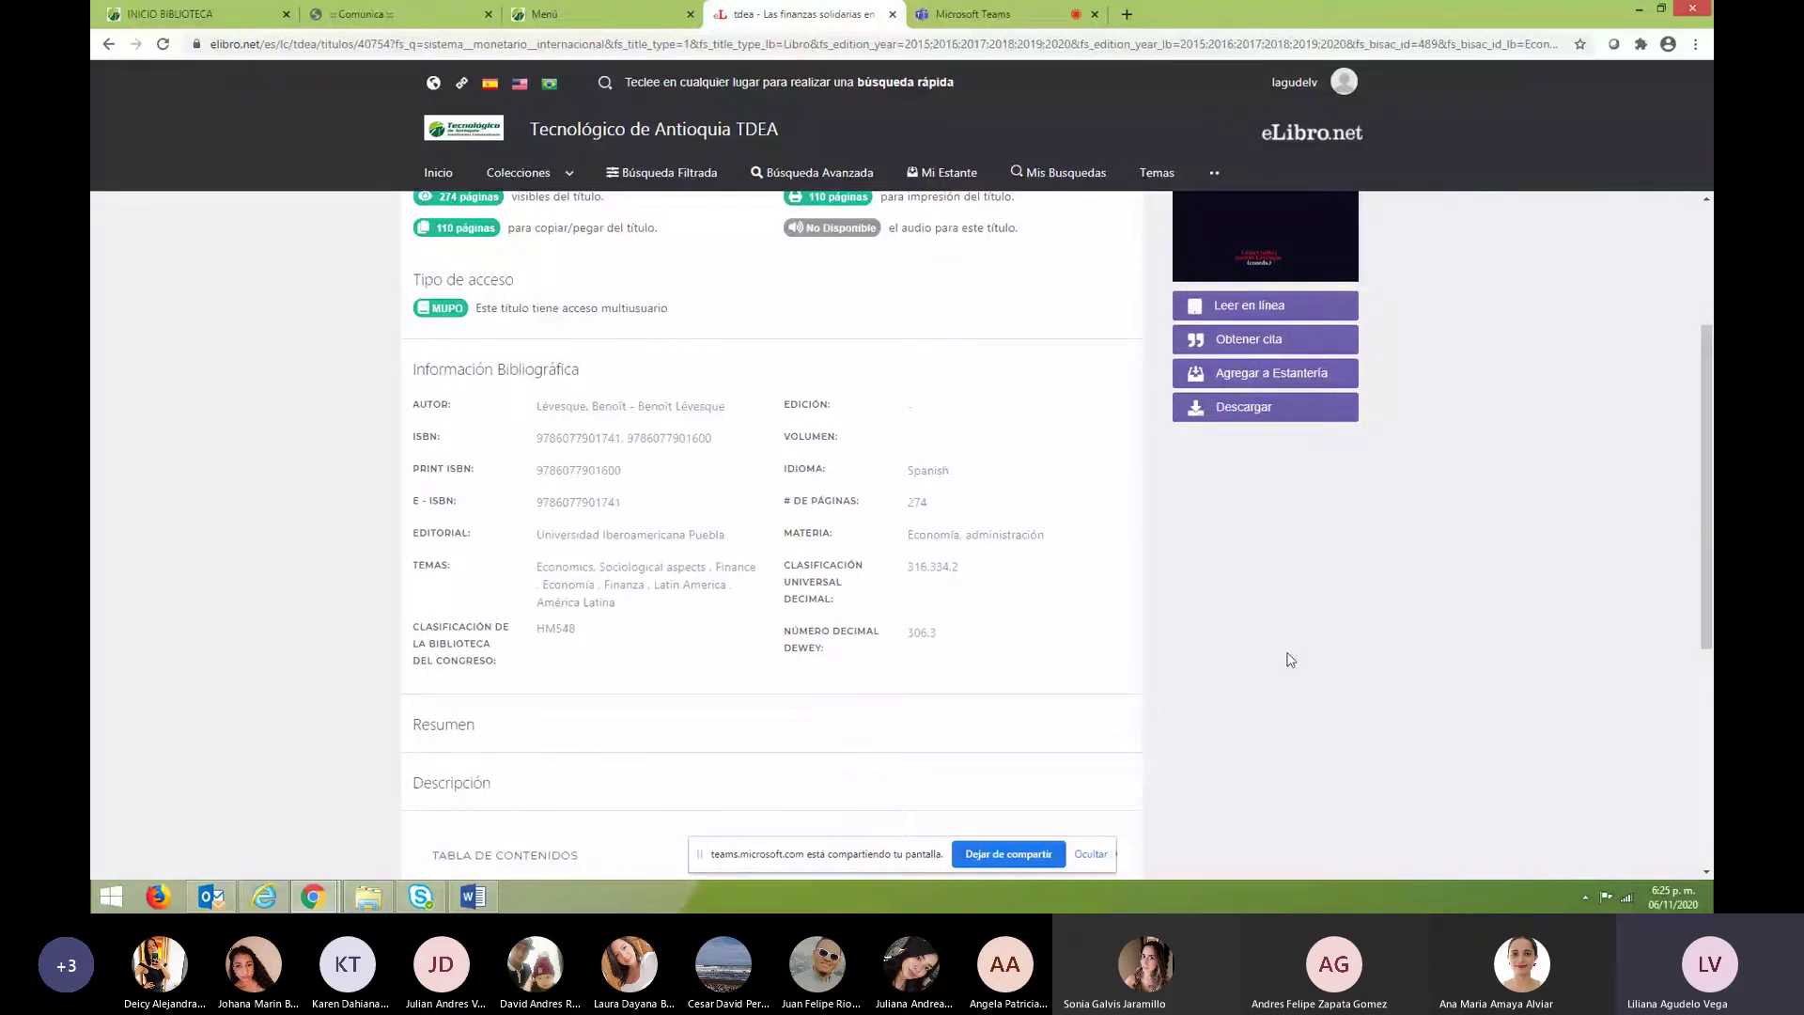
pyautogui.click(1286, 340)
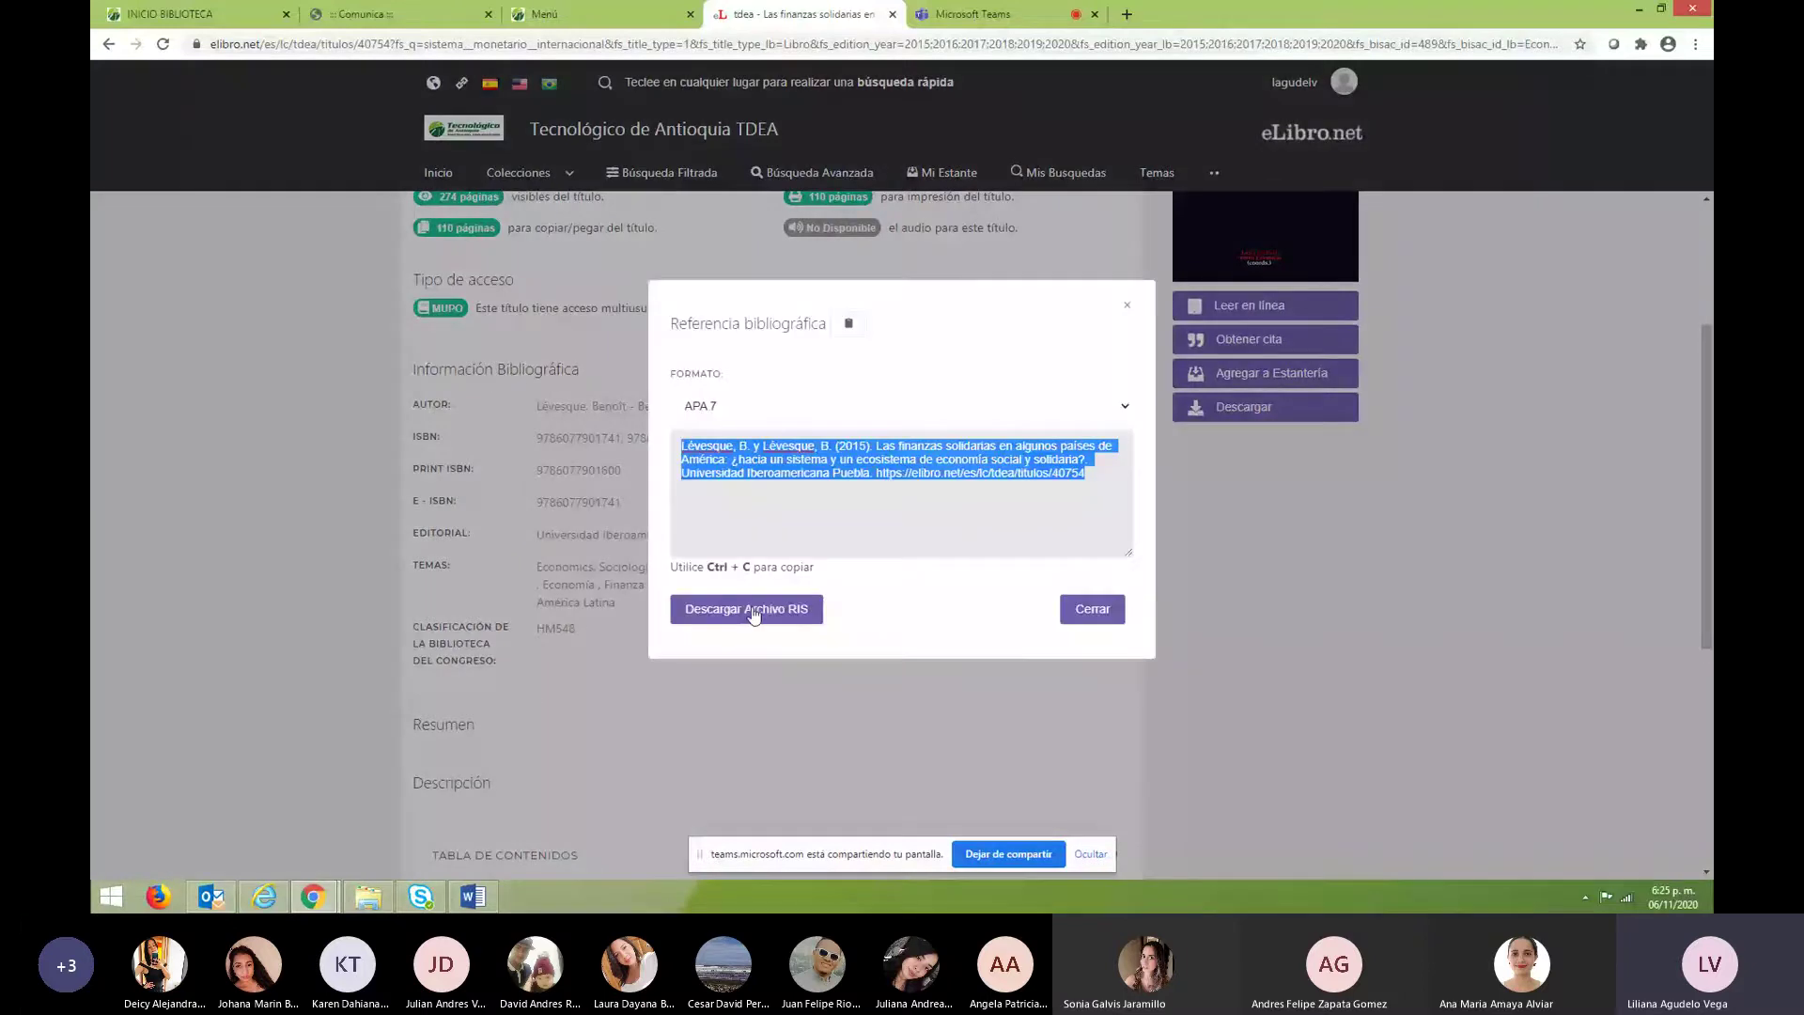
pyautogui.click(751, 617)
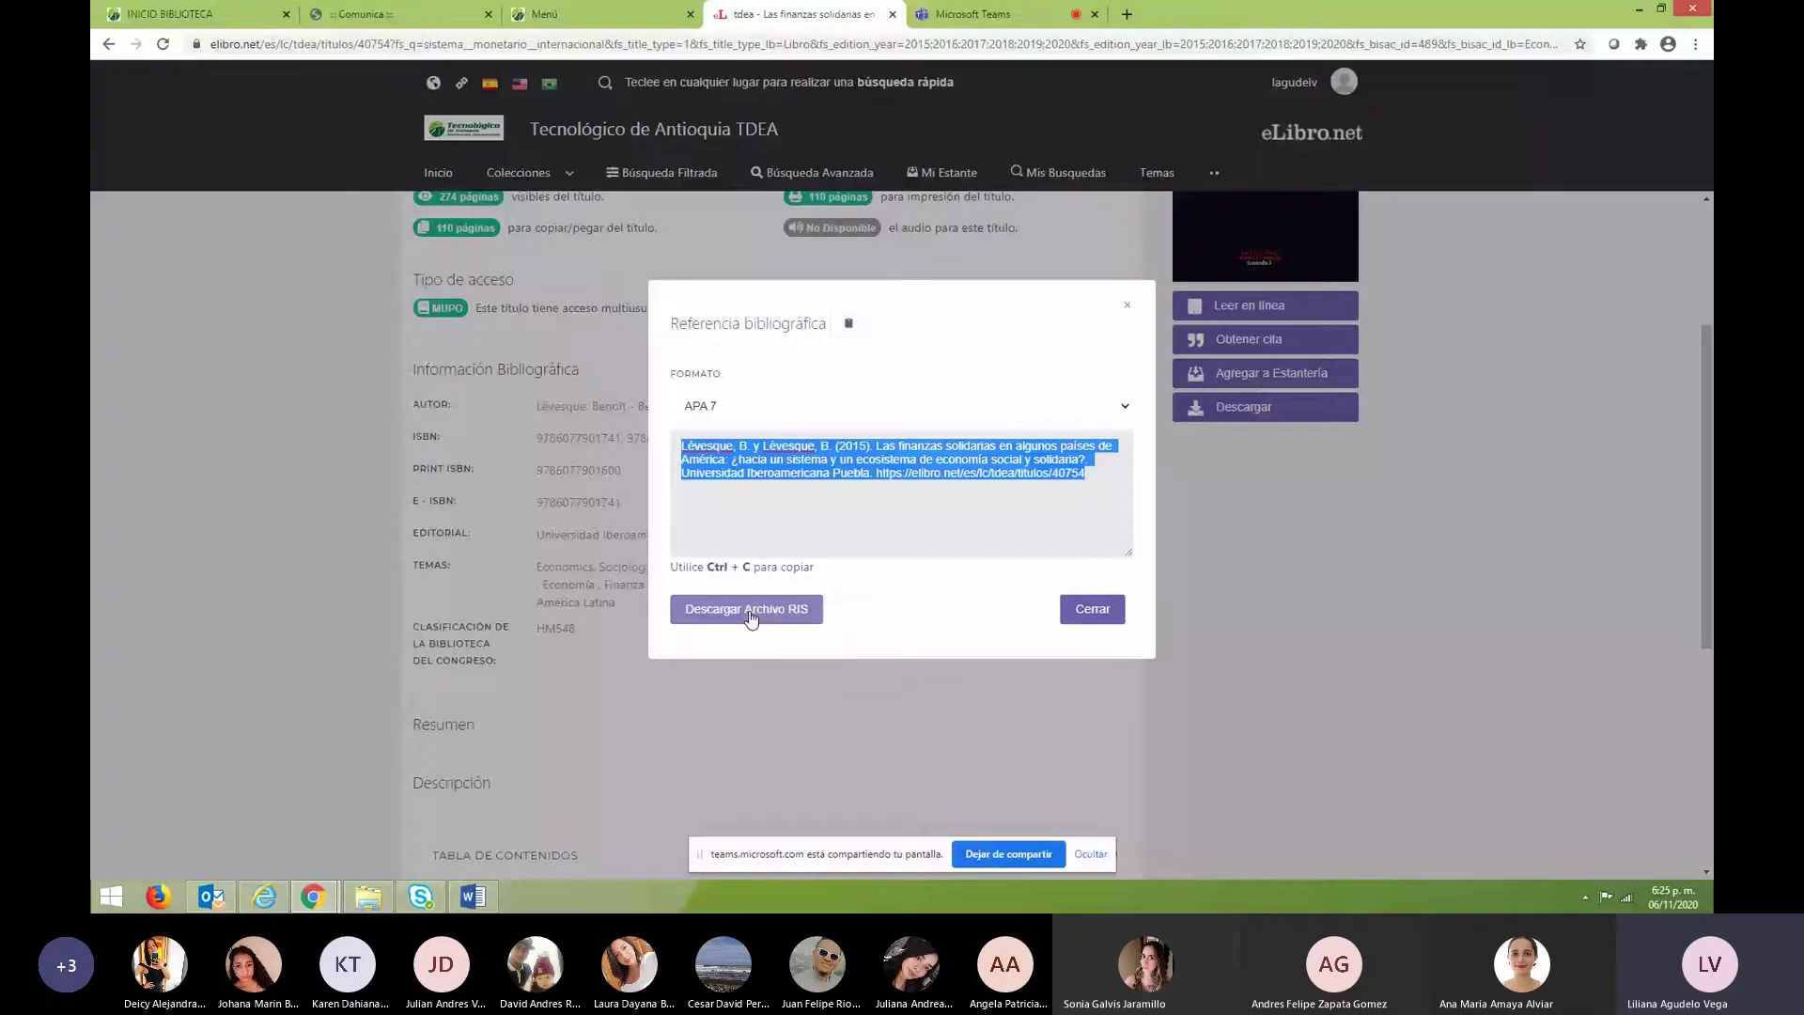
pyautogui.click(1127, 310)
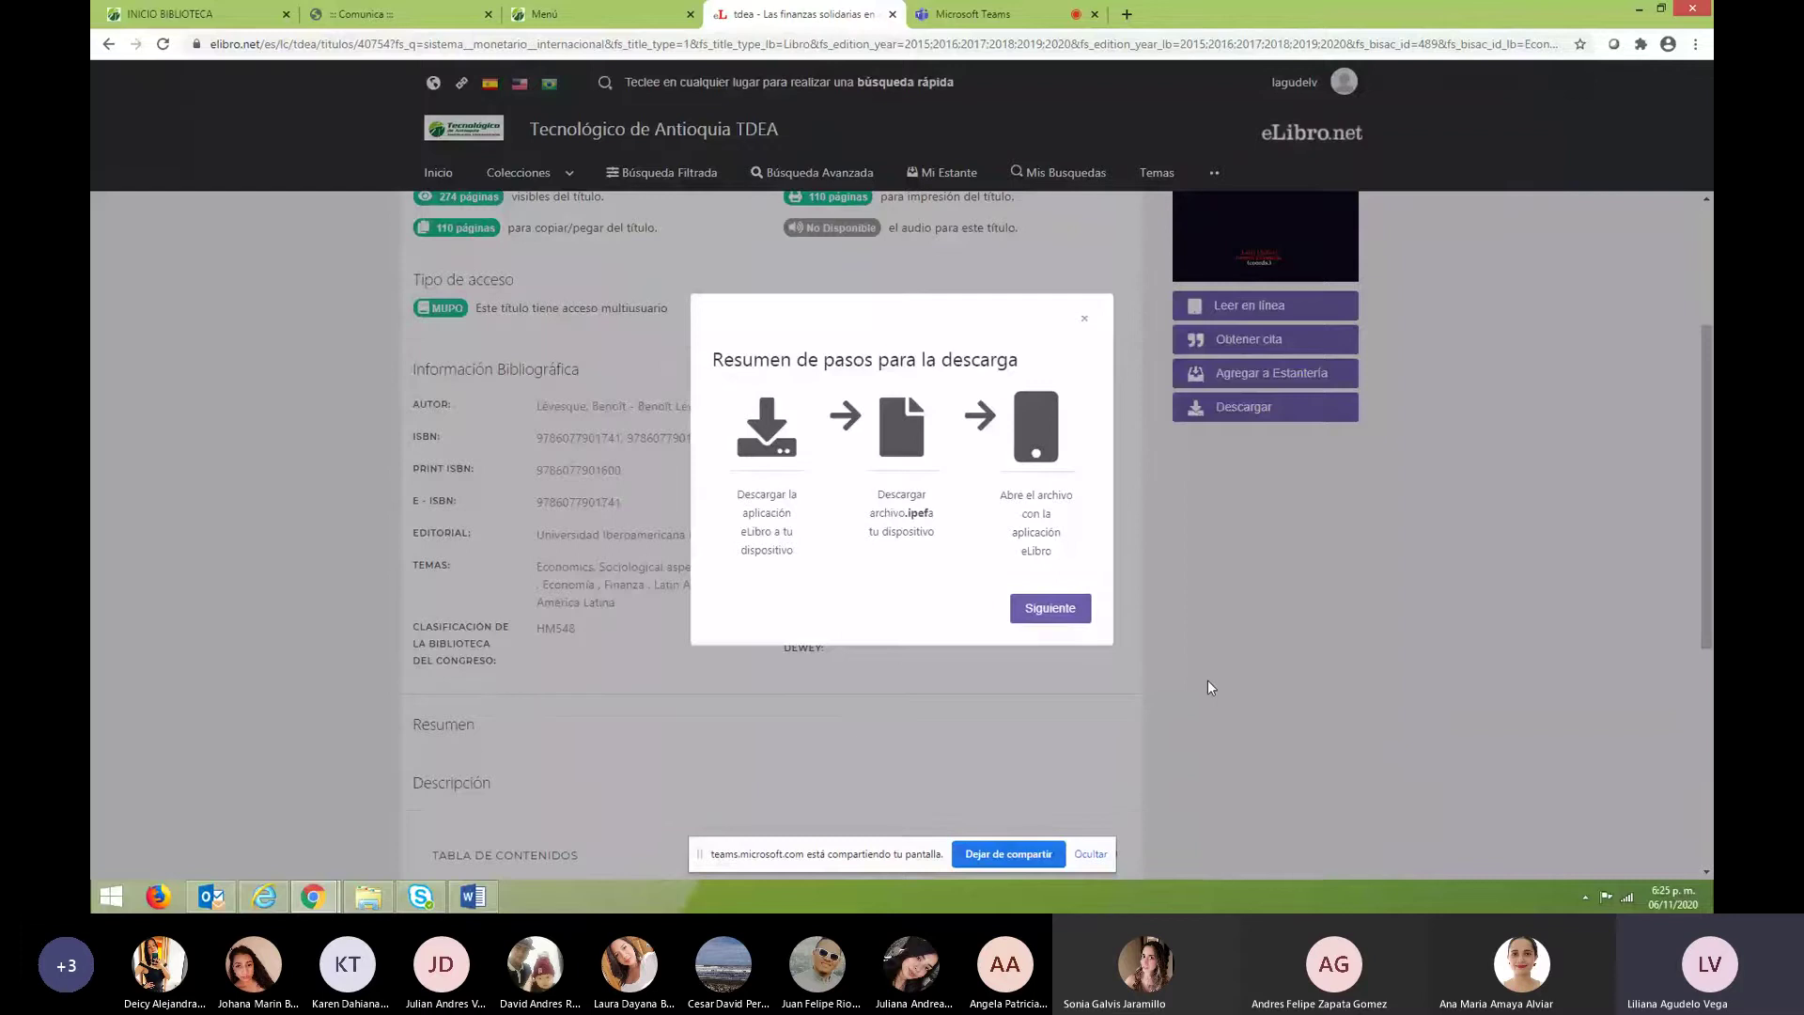
# Close the download steps summary and open chapter 4, "Para una economía solidaria y responsable", from the book's table of contents.
pyautogui.click(1087, 323)
pyautogui.scroll(-5, 1264, 582)
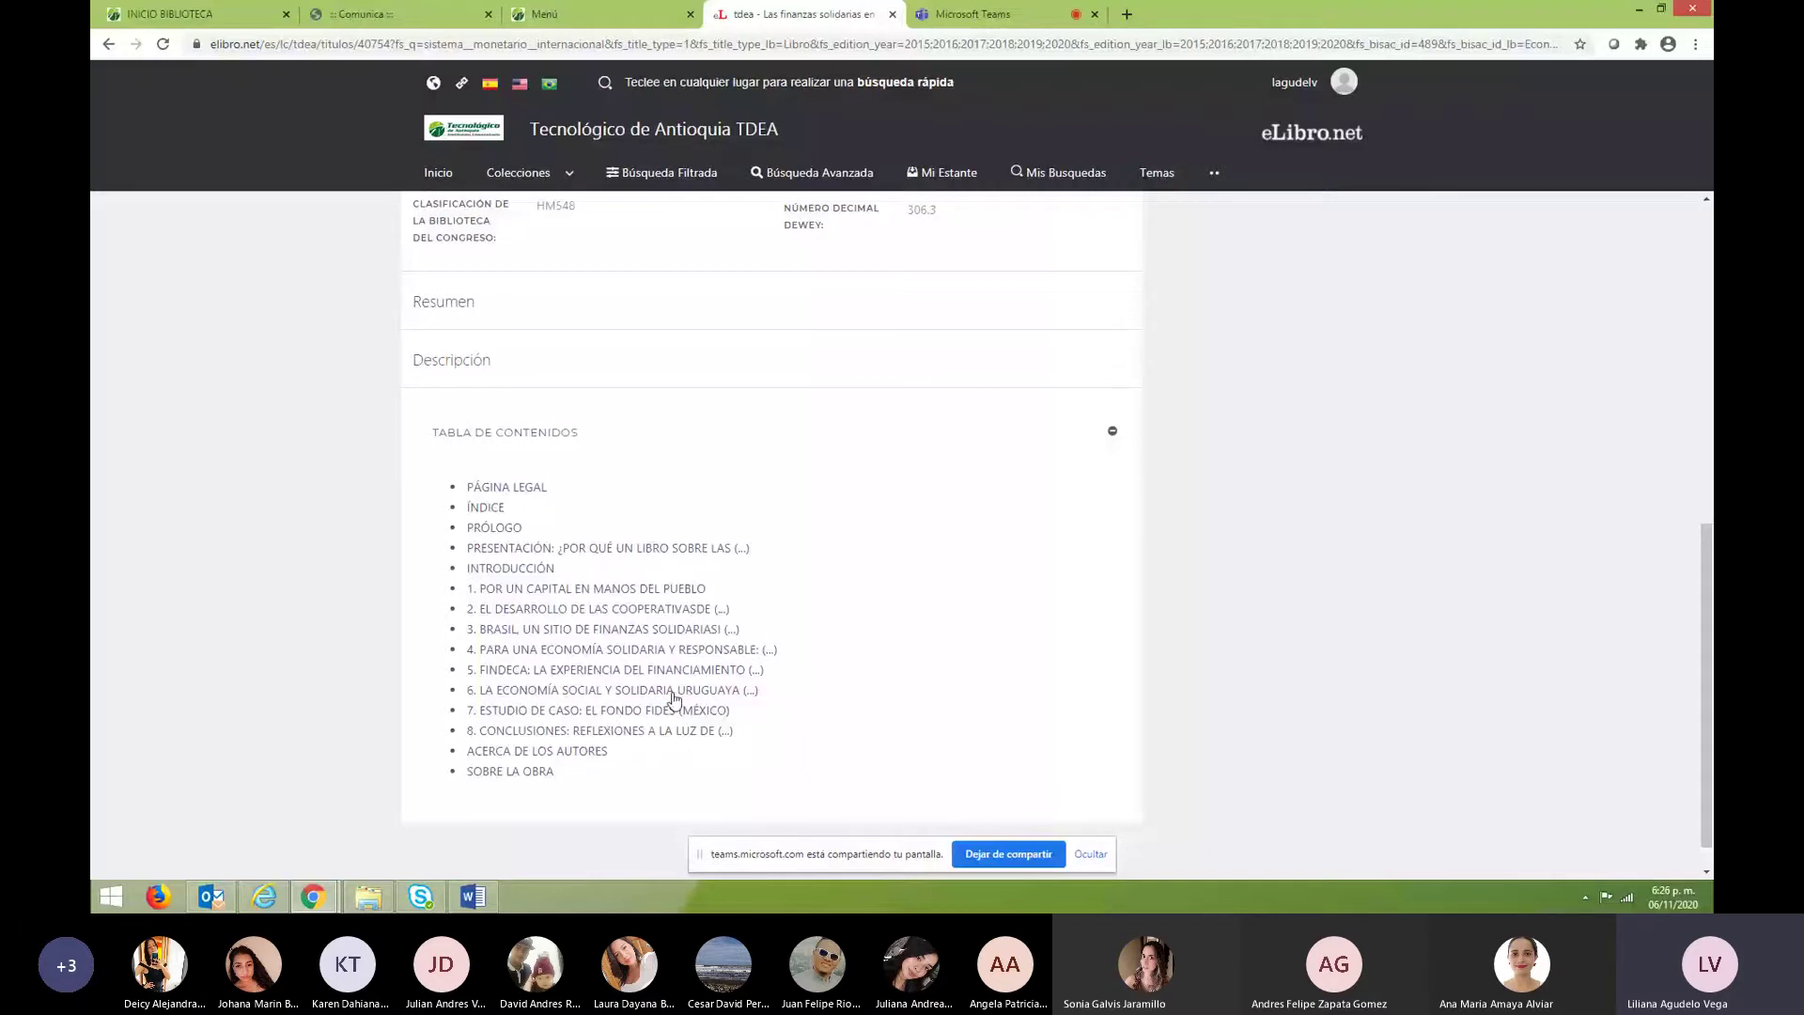
pyautogui.click(649, 652)
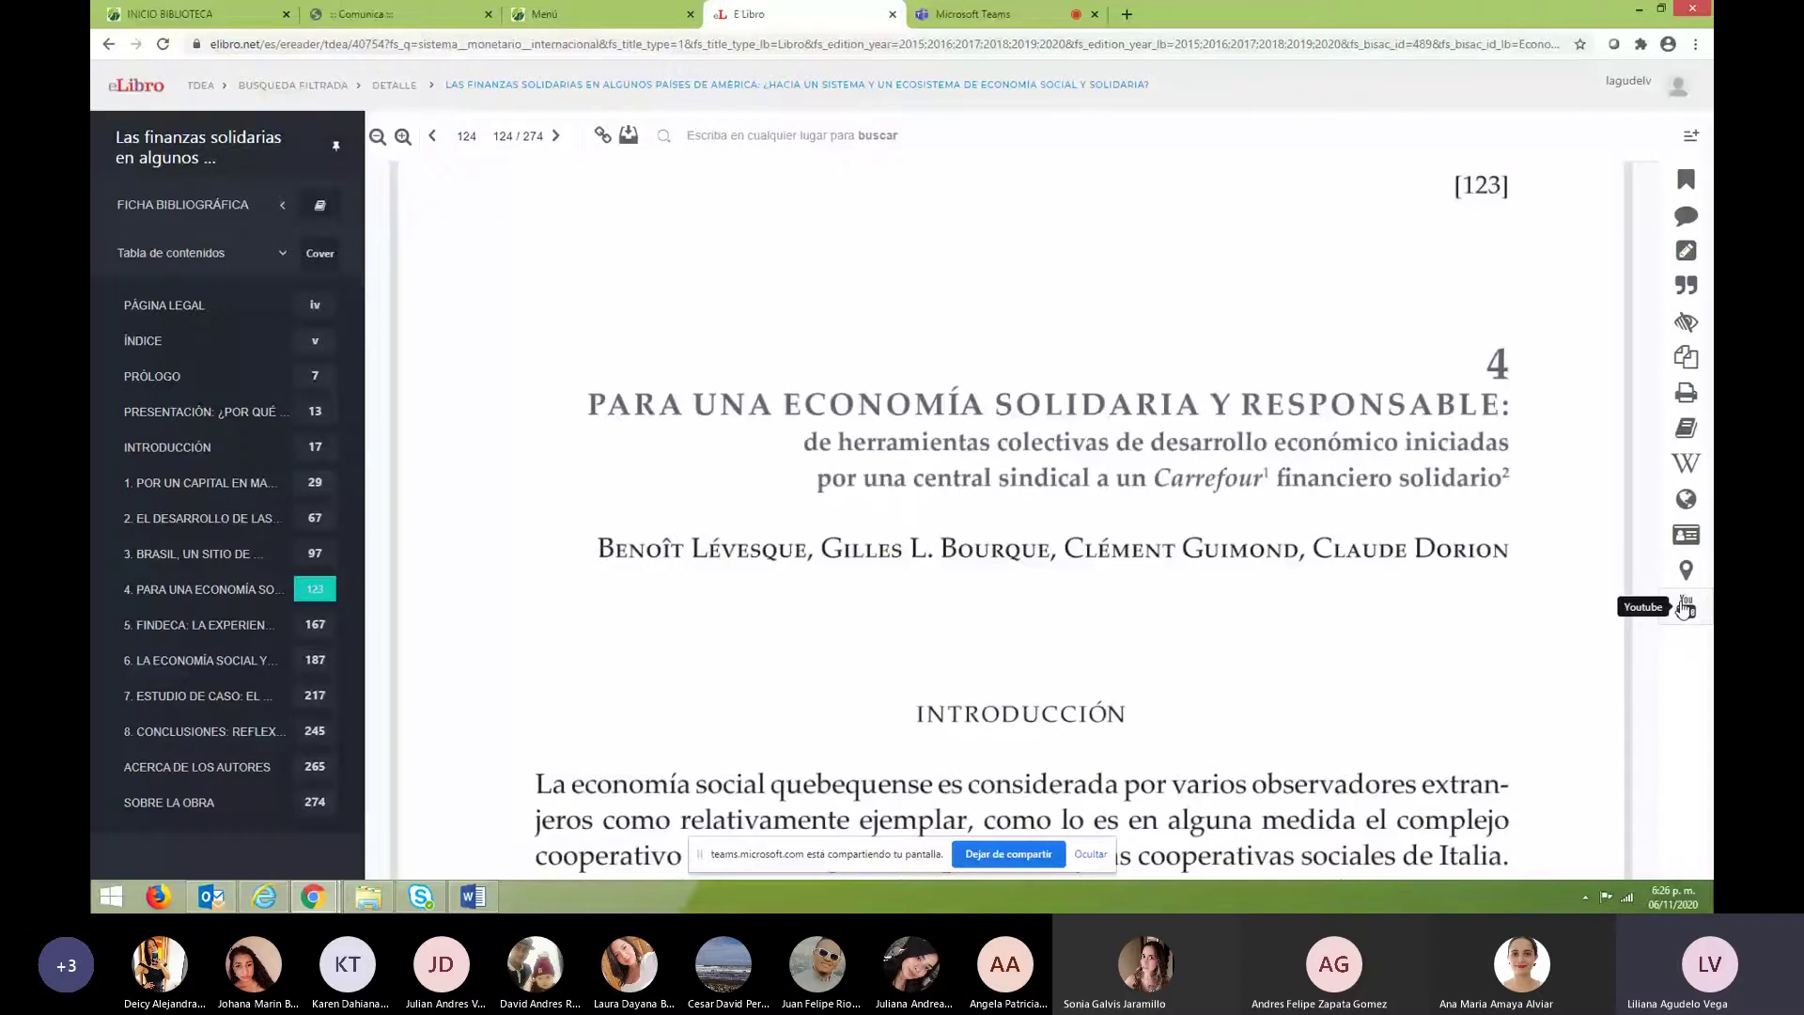
# Examine the reader's notes panel and the chapter's introduction, and return to the book's detail page.
pyautogui.click(1692, 139)
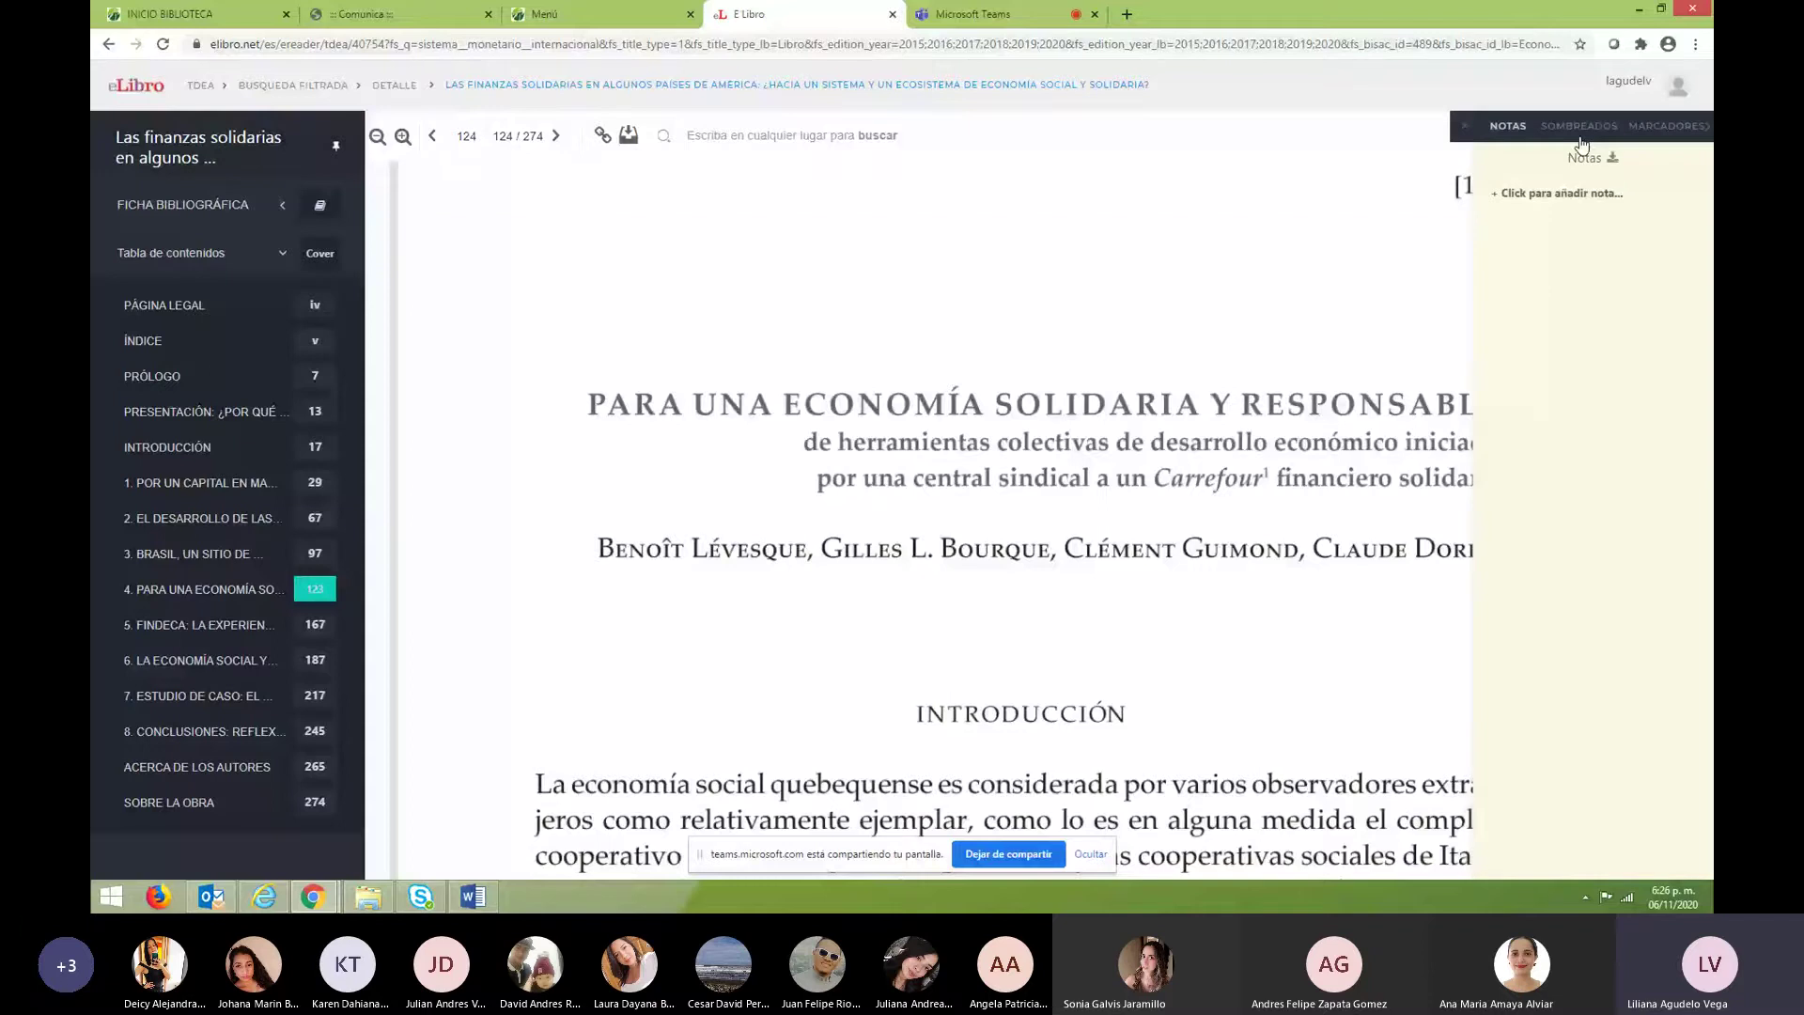
pyautogui.click(1463, 125)
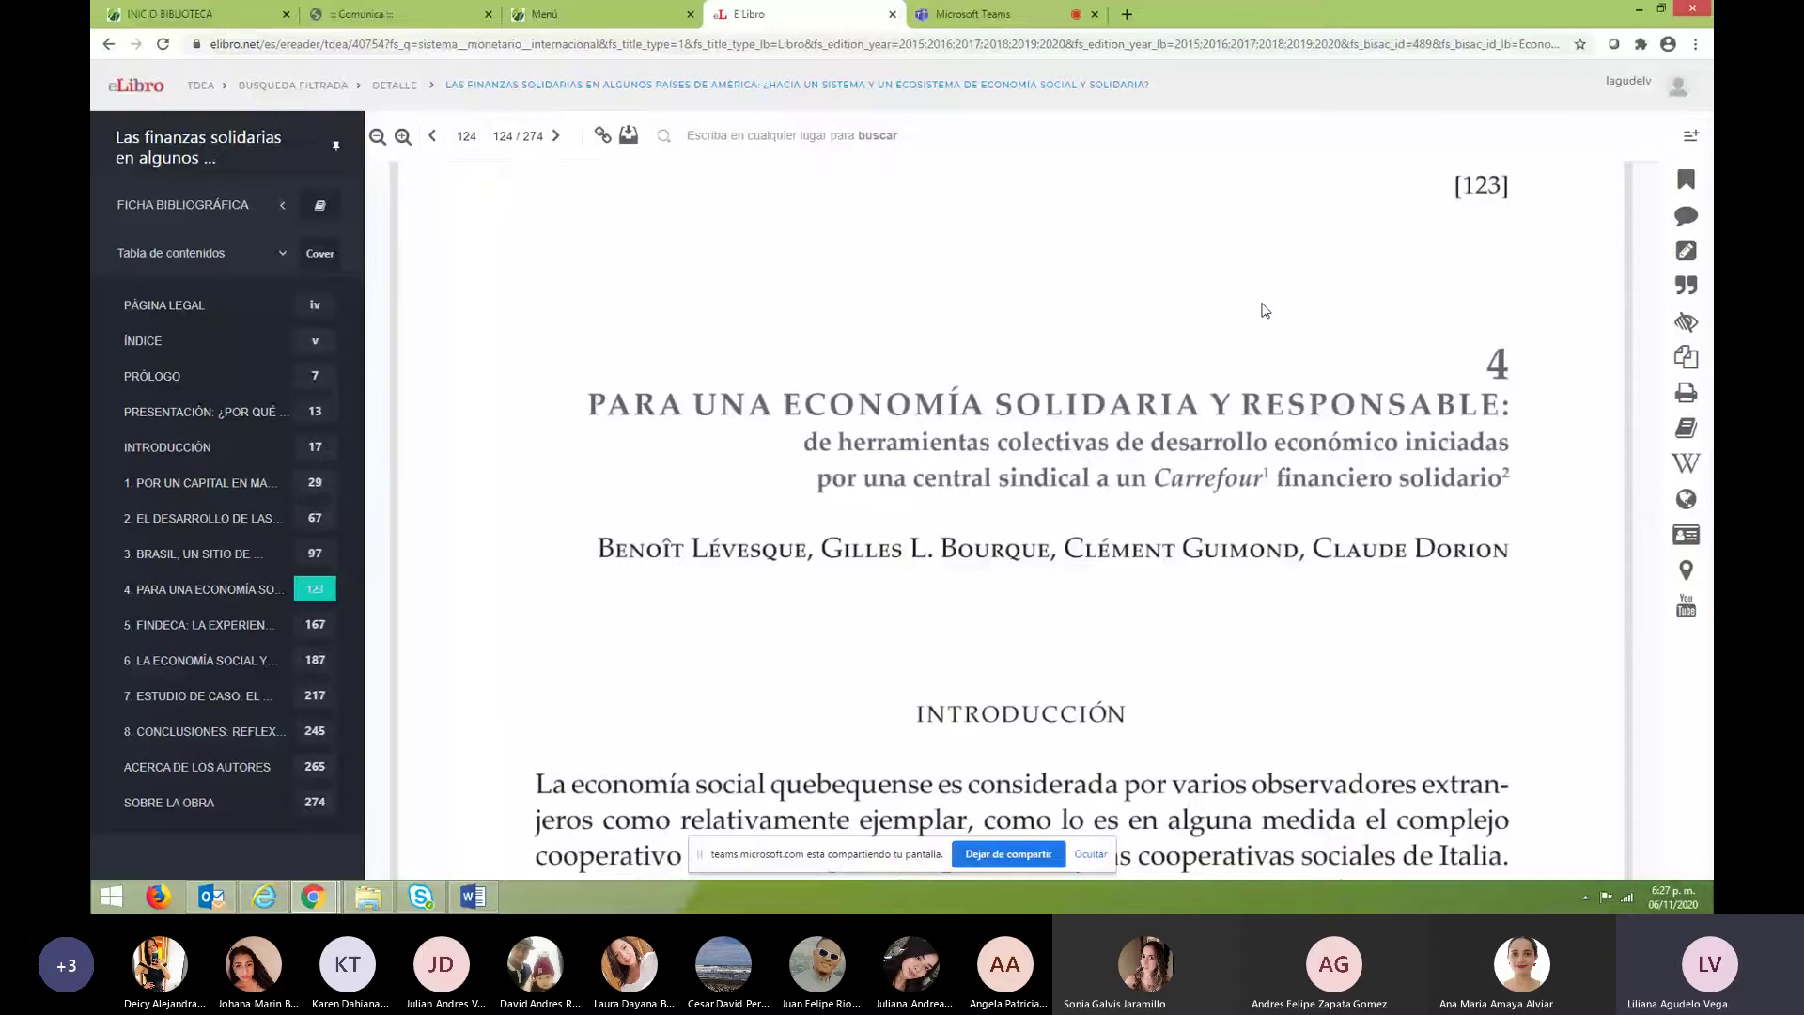
pyautogui.scroll(-5, 1210, 625)
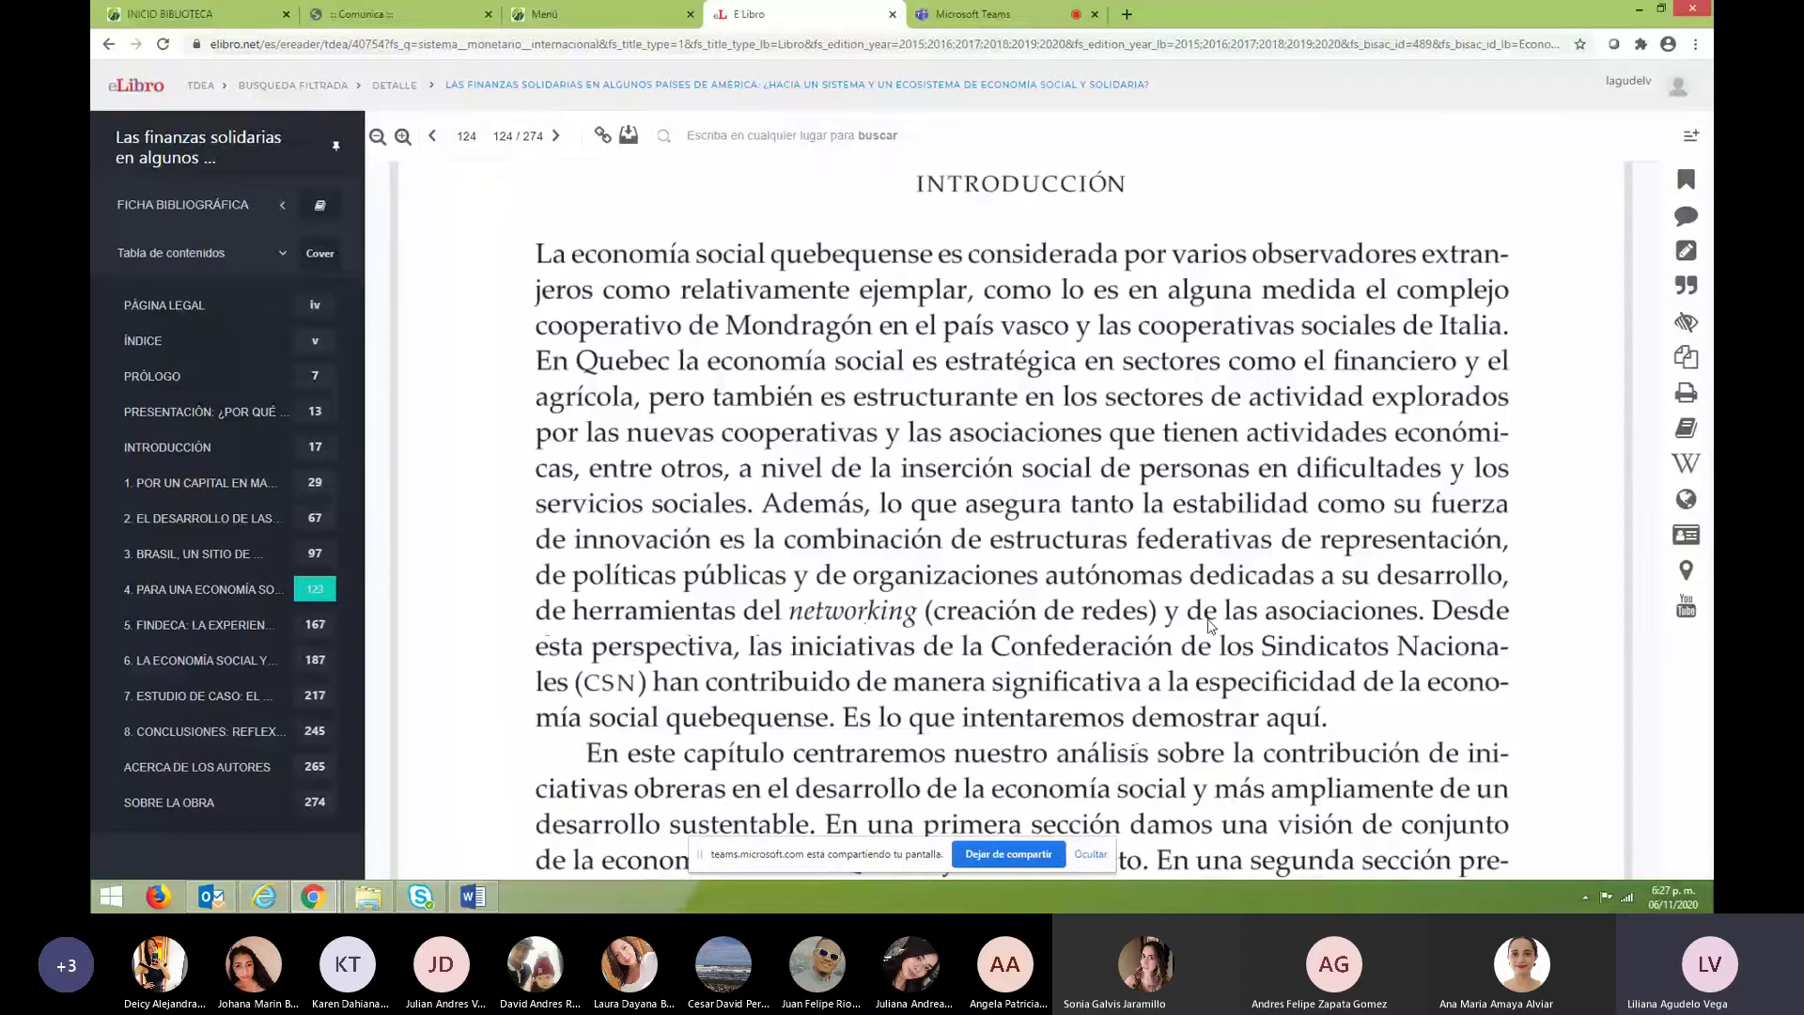
pyautogui.scroll(-3, 1210, 625)
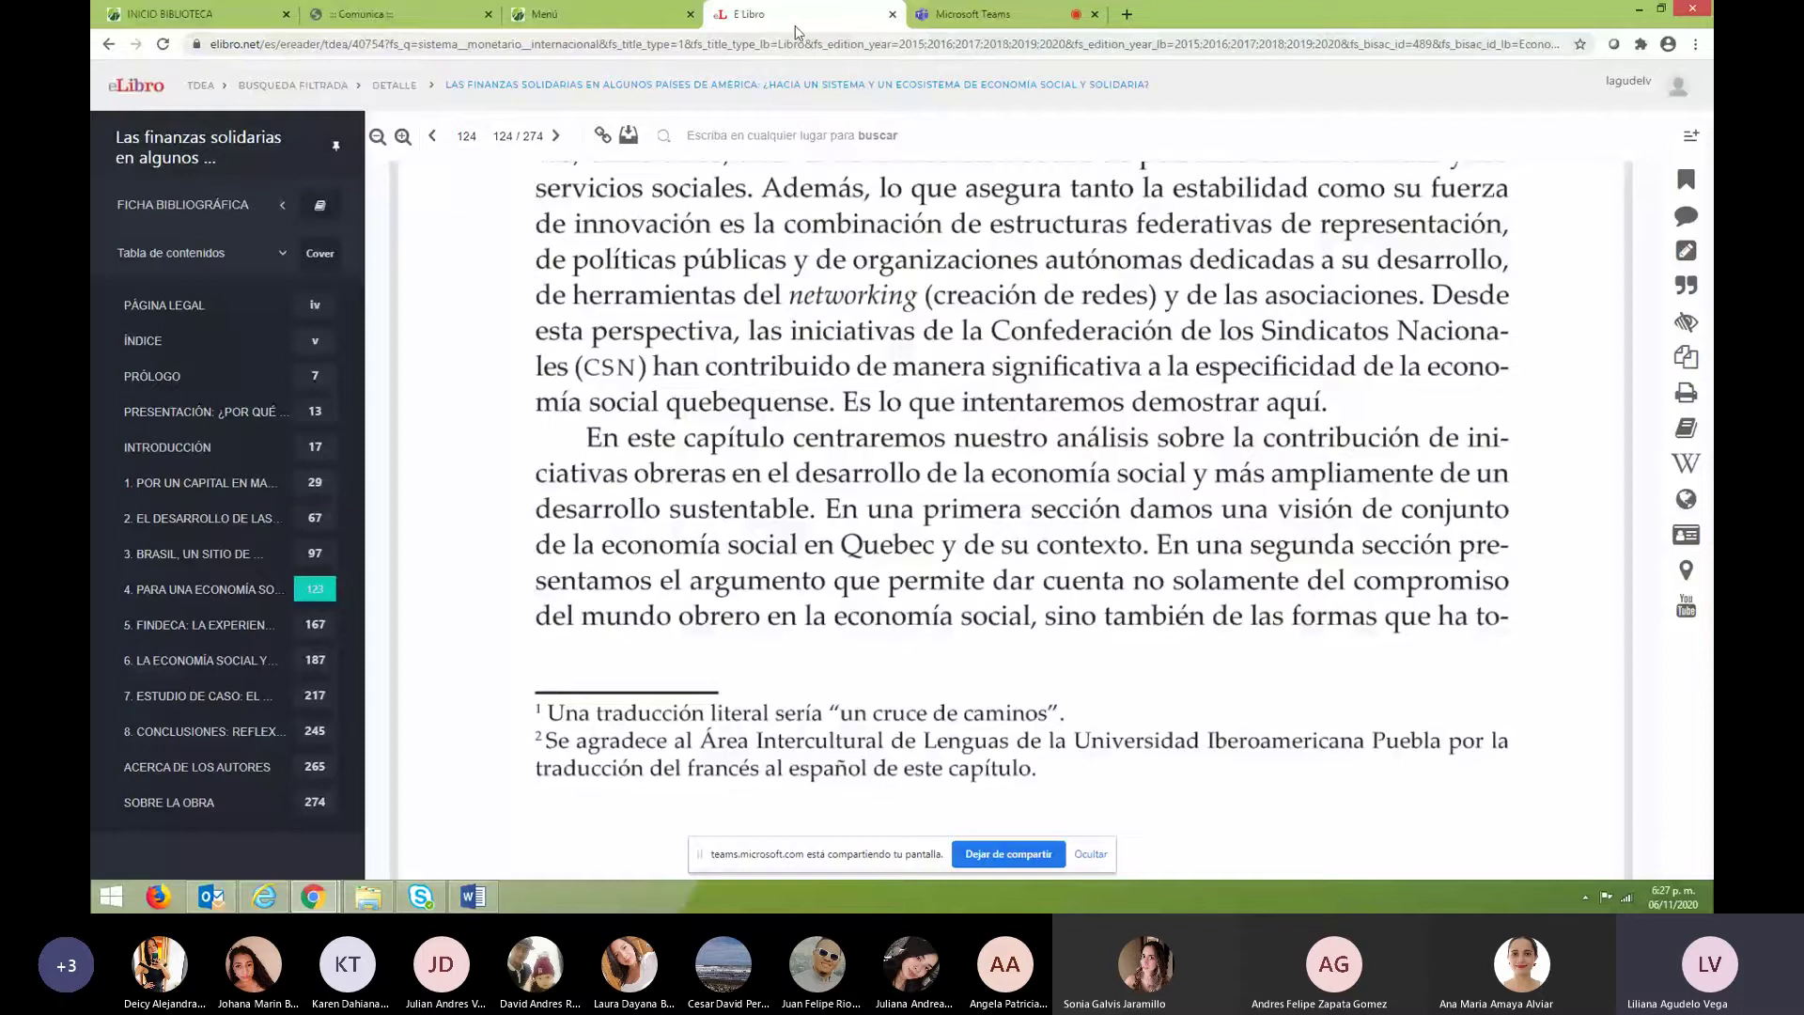
pyautogui.click(108, 44)
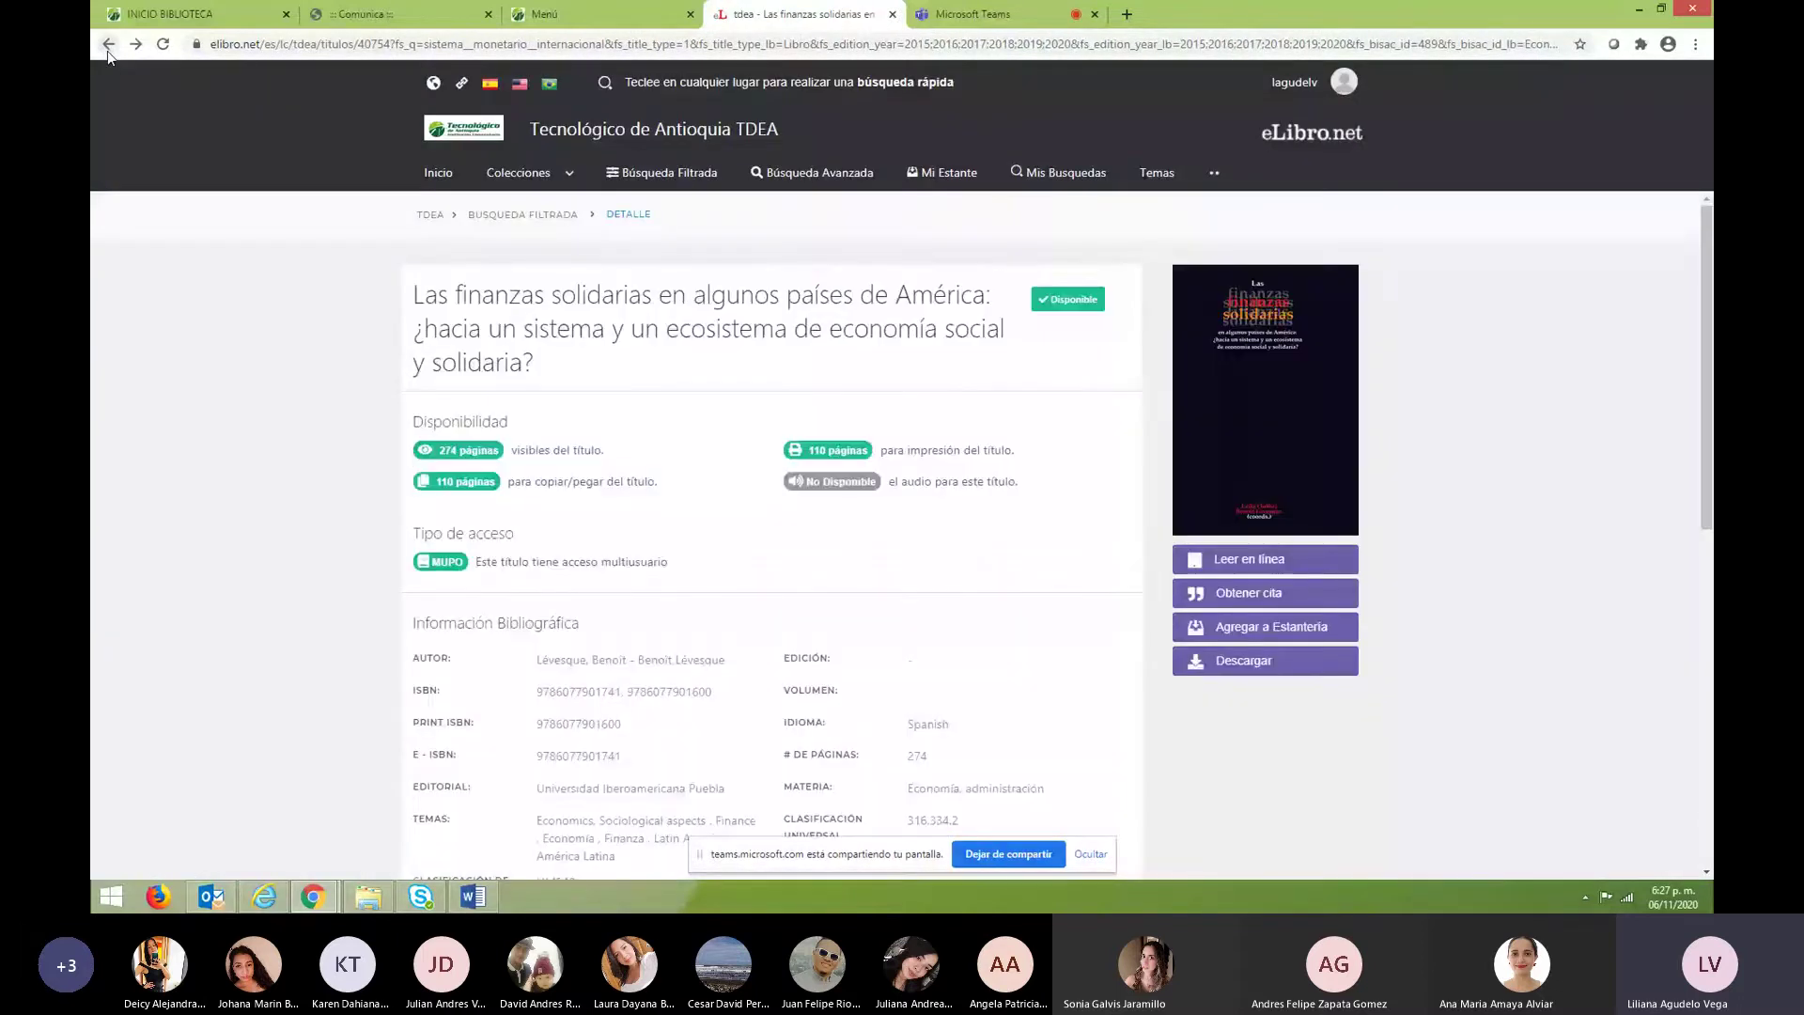
# Run an advanced search with two Palabra filters containing "sistema monetario internacional" and "globalización".
pyautogui.click(859, 180)
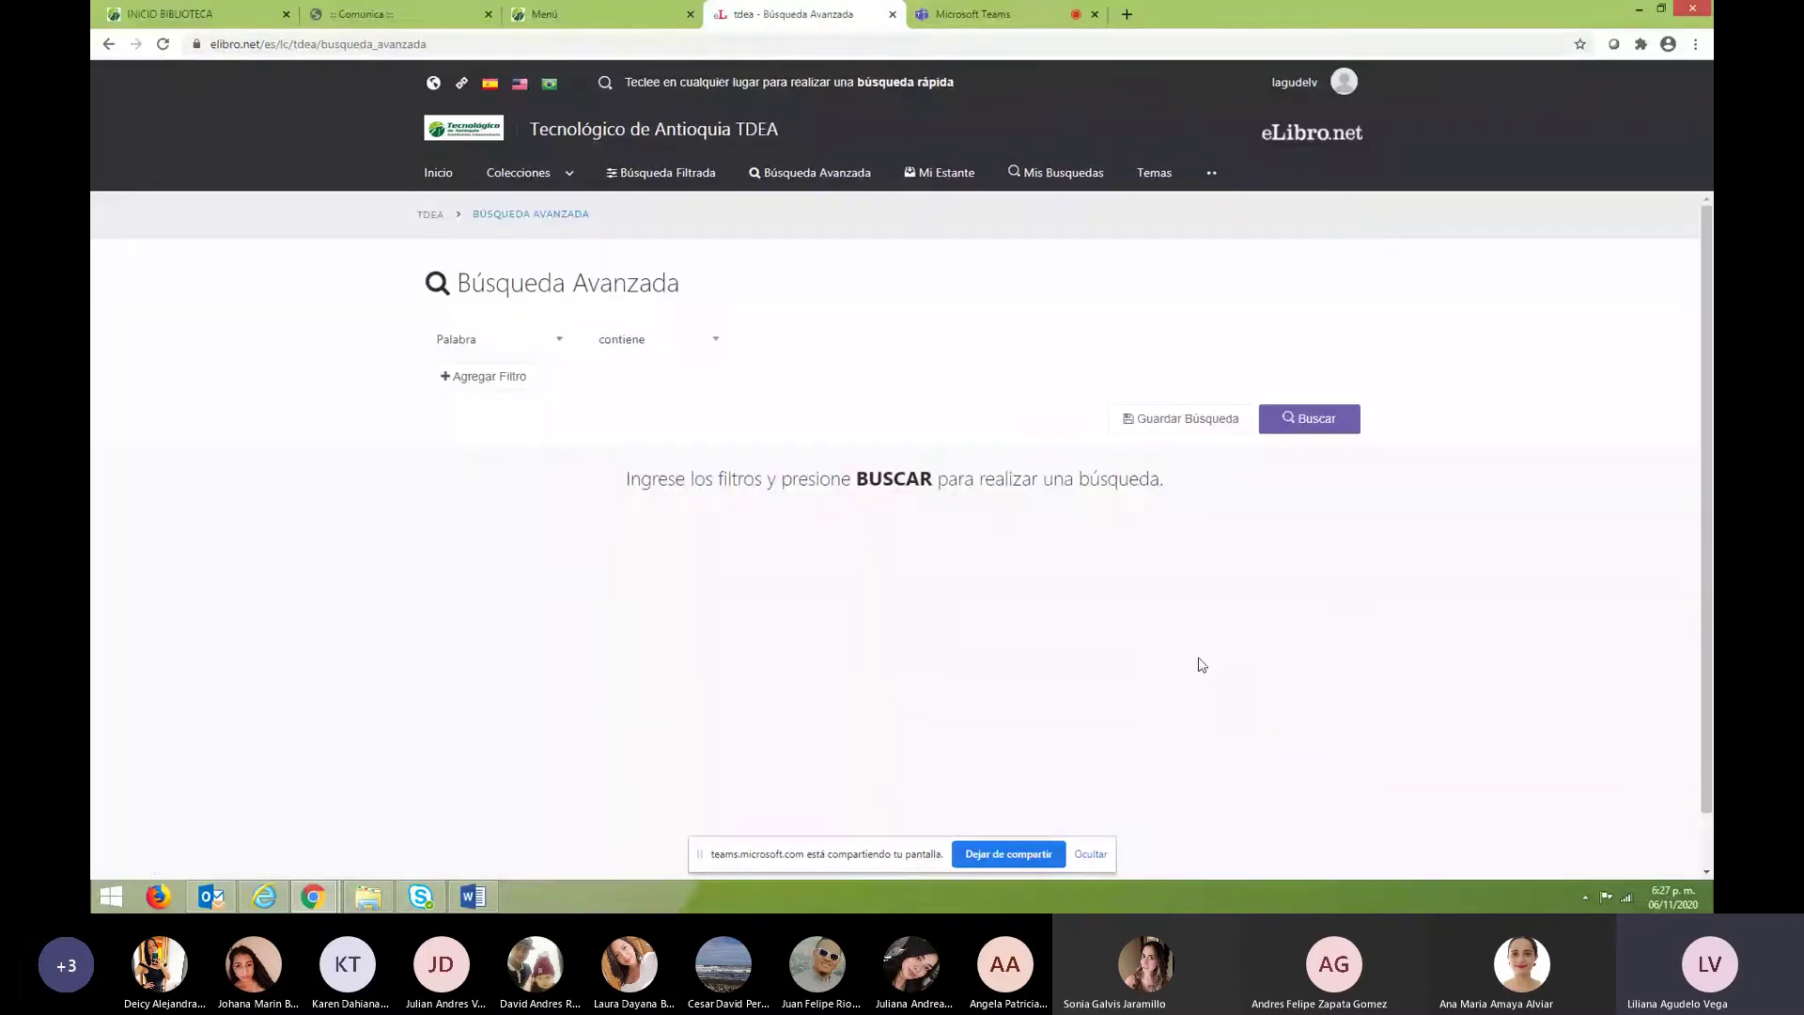
pyautogui.click(497, 381)
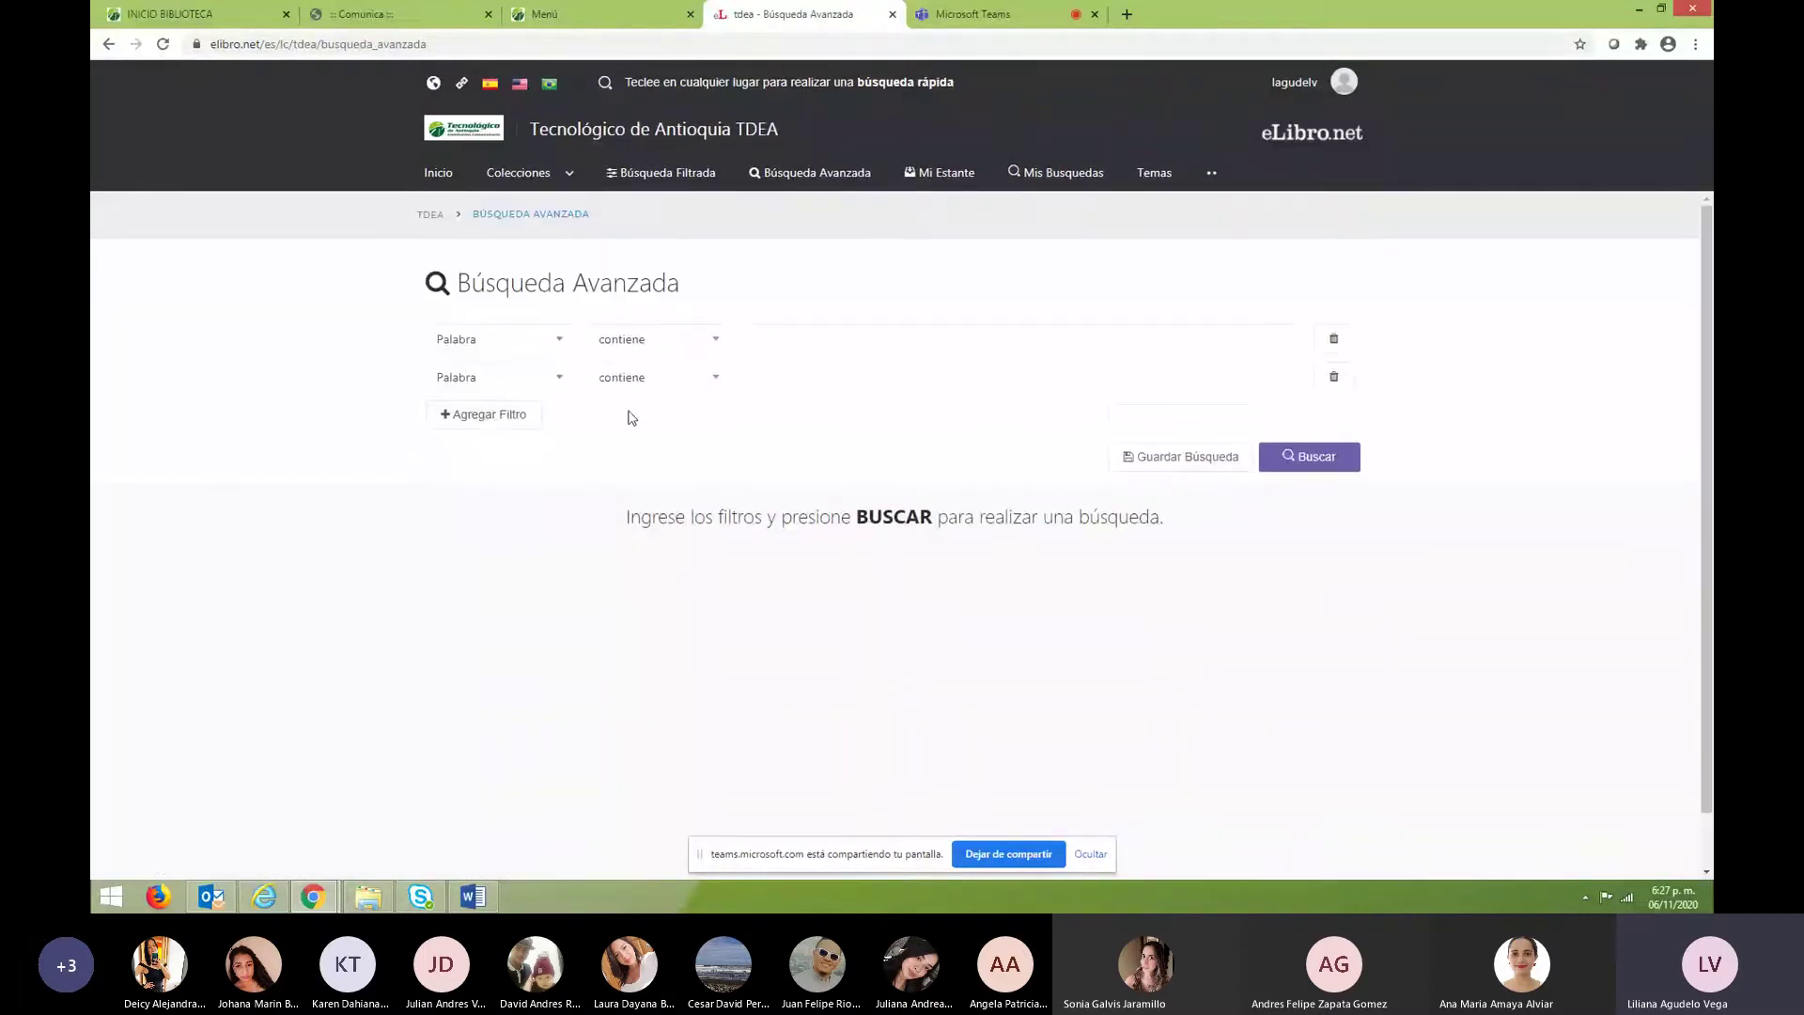
pyautogui.click(817, 337)
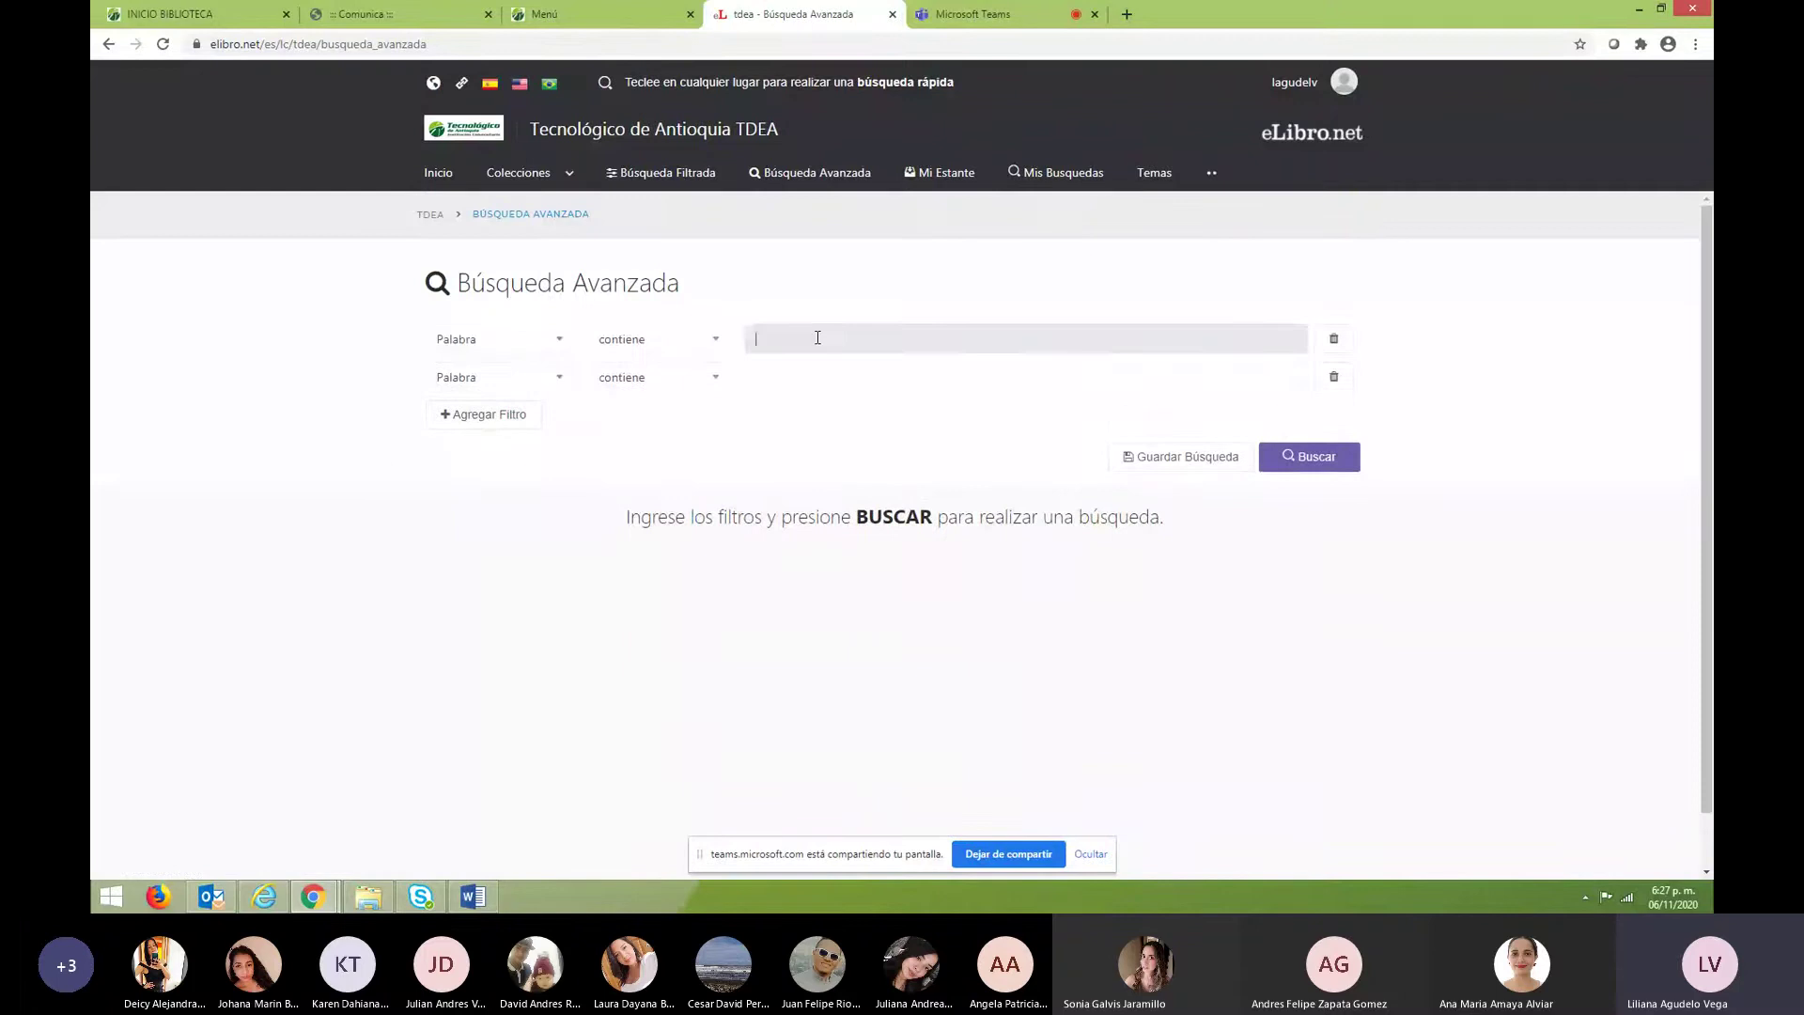
pyautogui.click(716, 350)
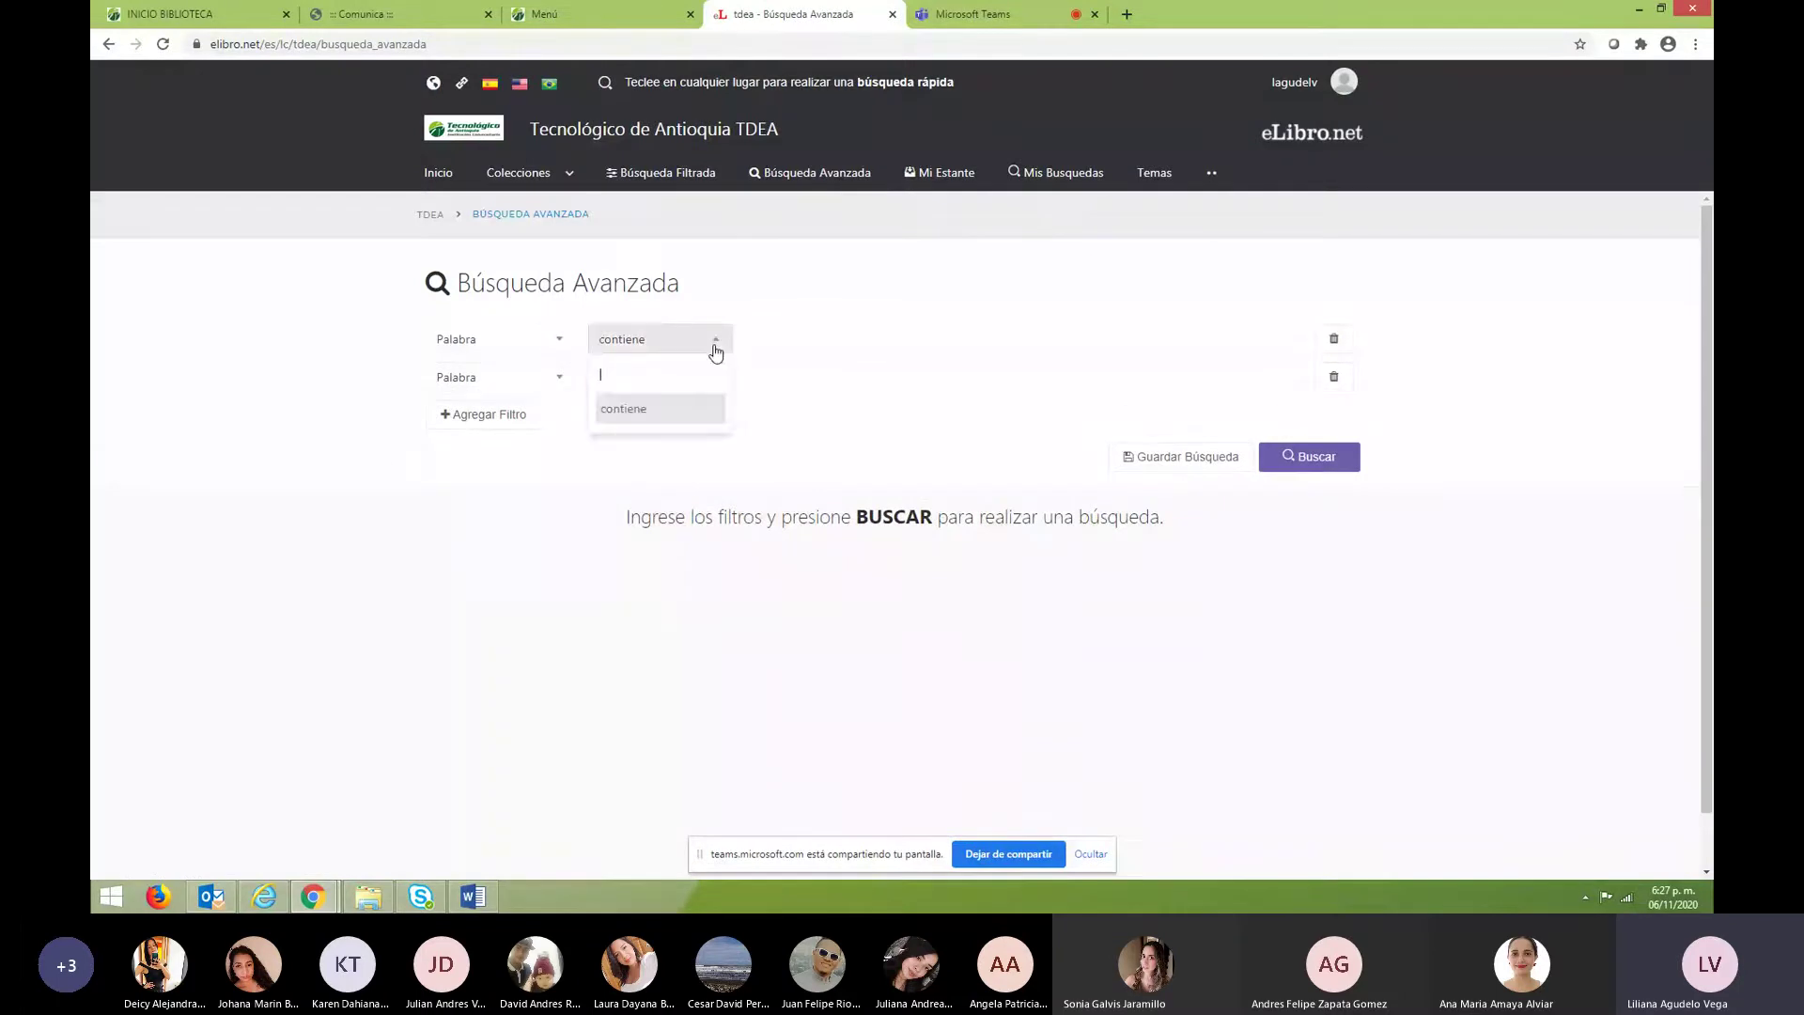
pyautogui.click(787, 337)
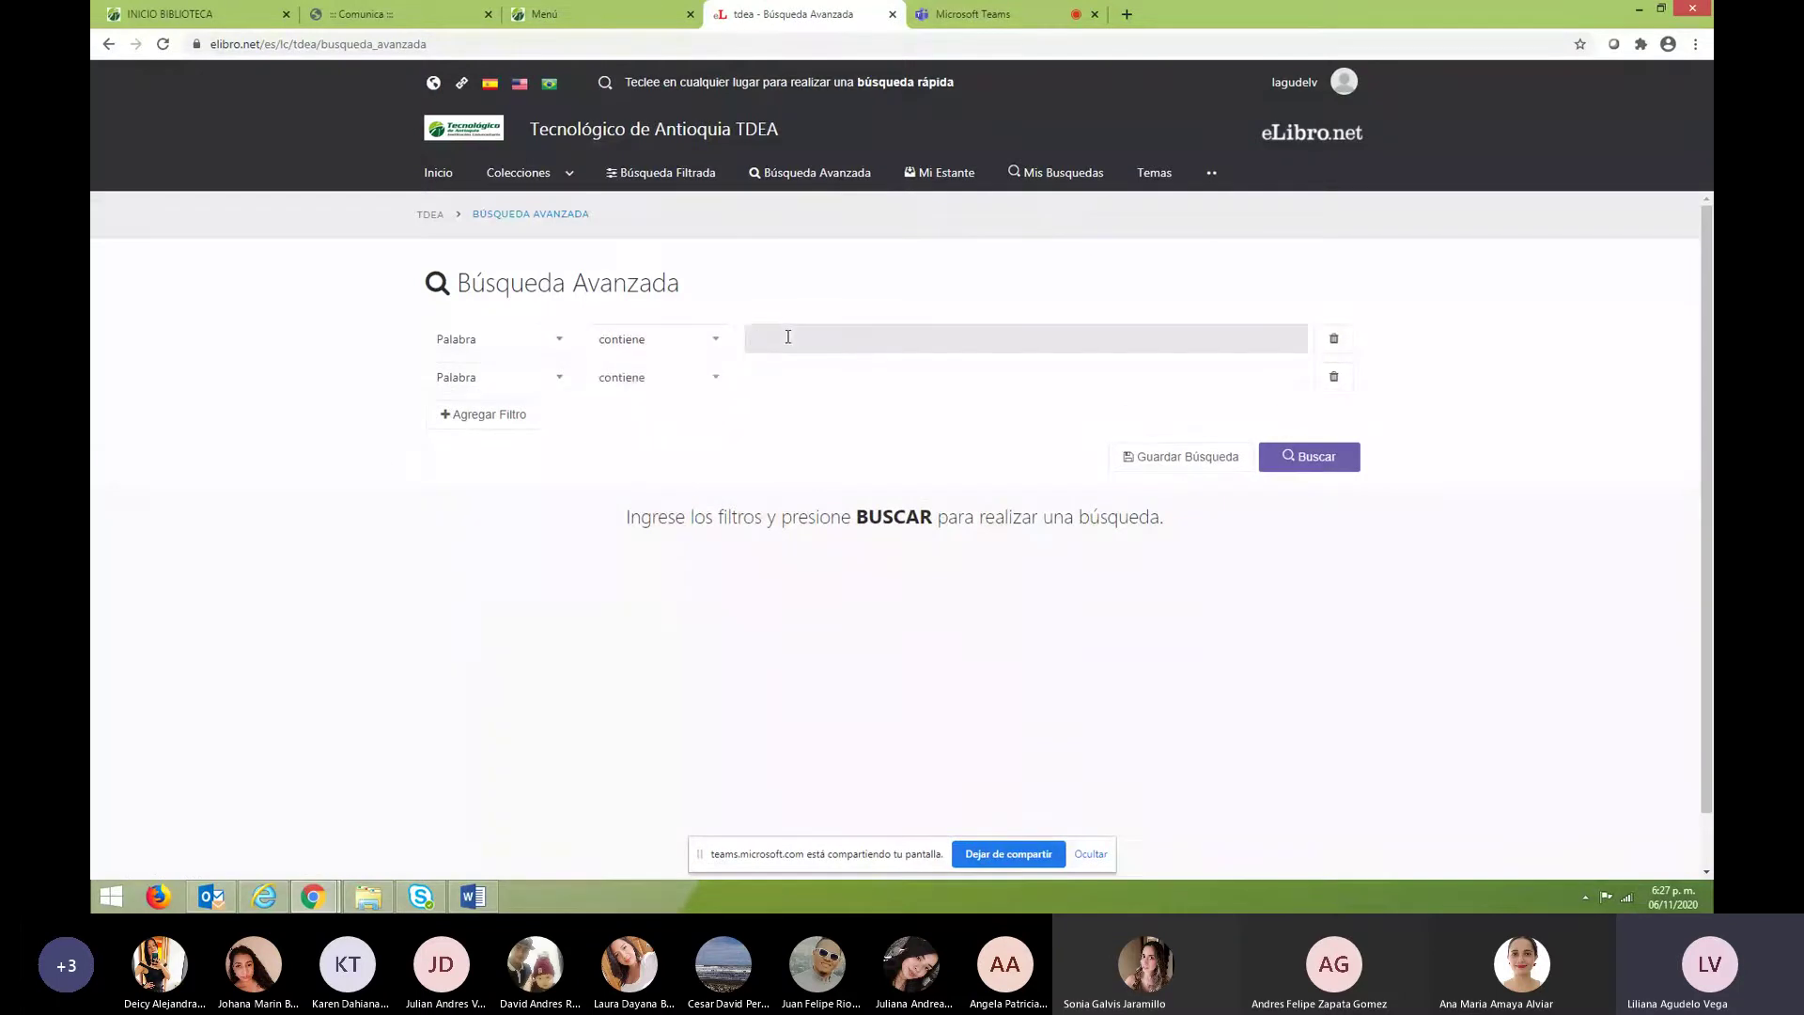
pyautogui.write('sistema monetario internacional')
pyautogui.click(813, 379)
pyautogui.write('globaliza')
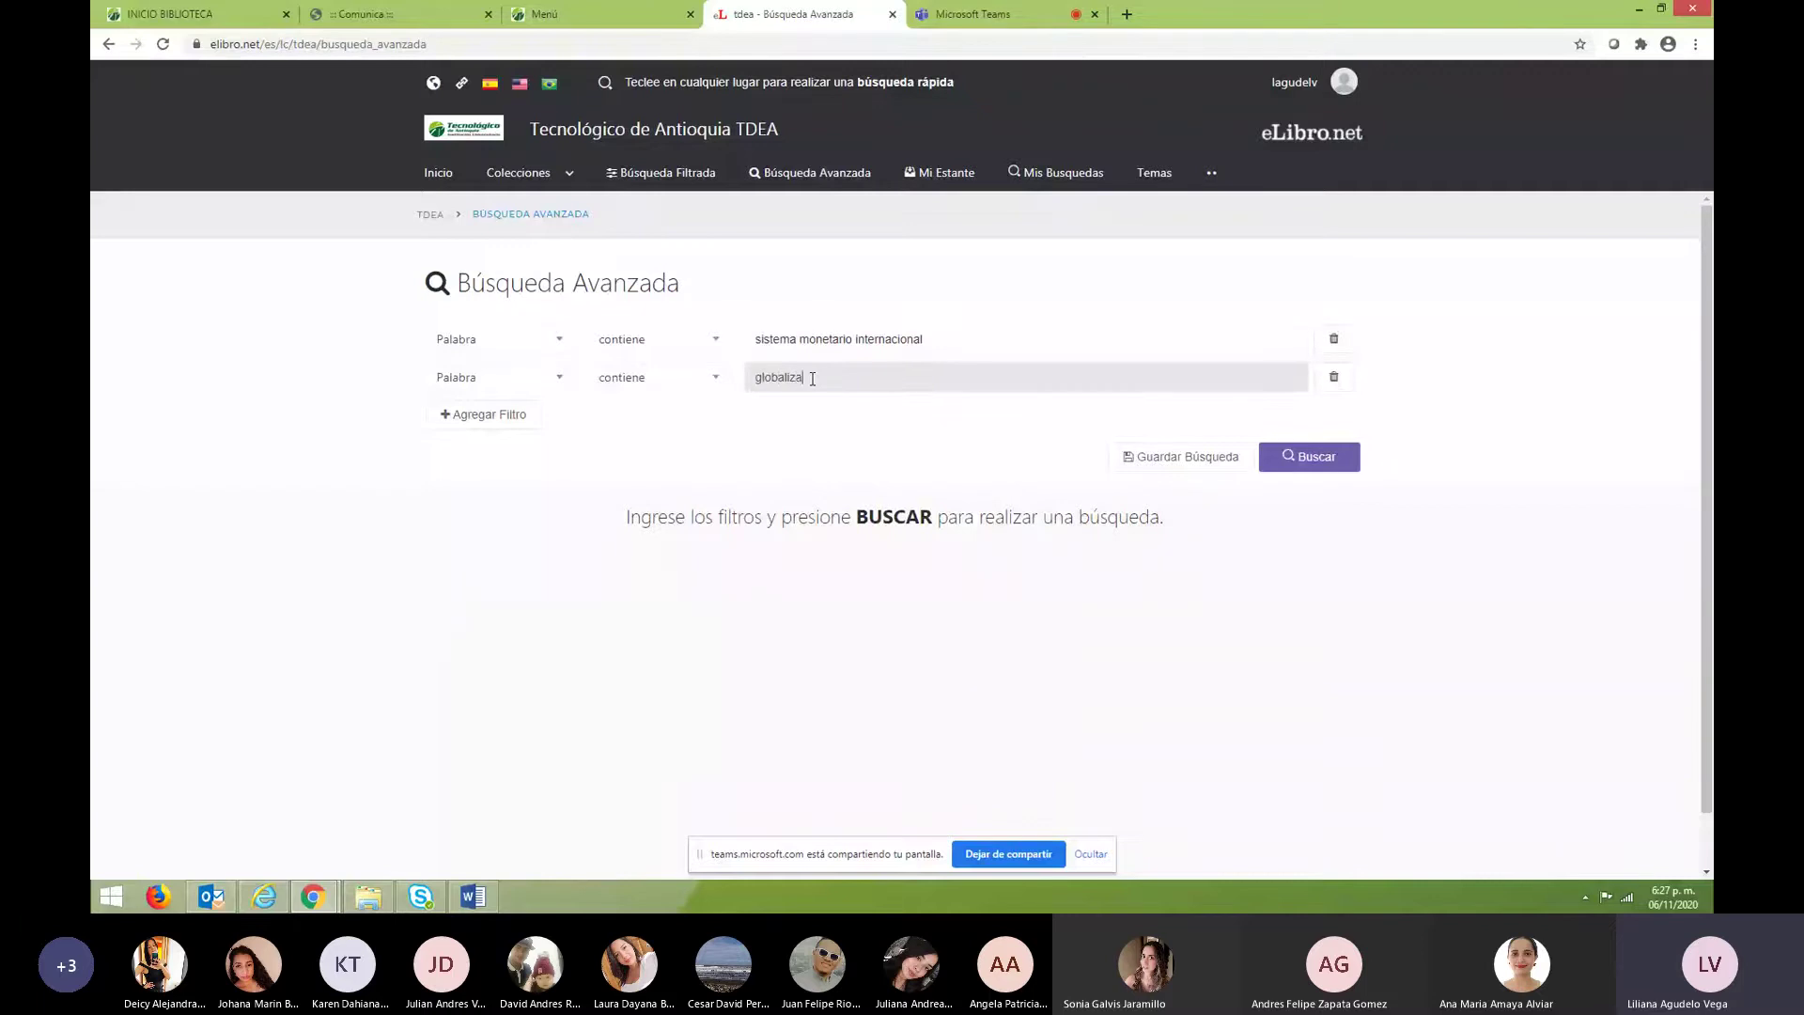
pyautogui.write('ción')
pyautogui.click(1291, 470)
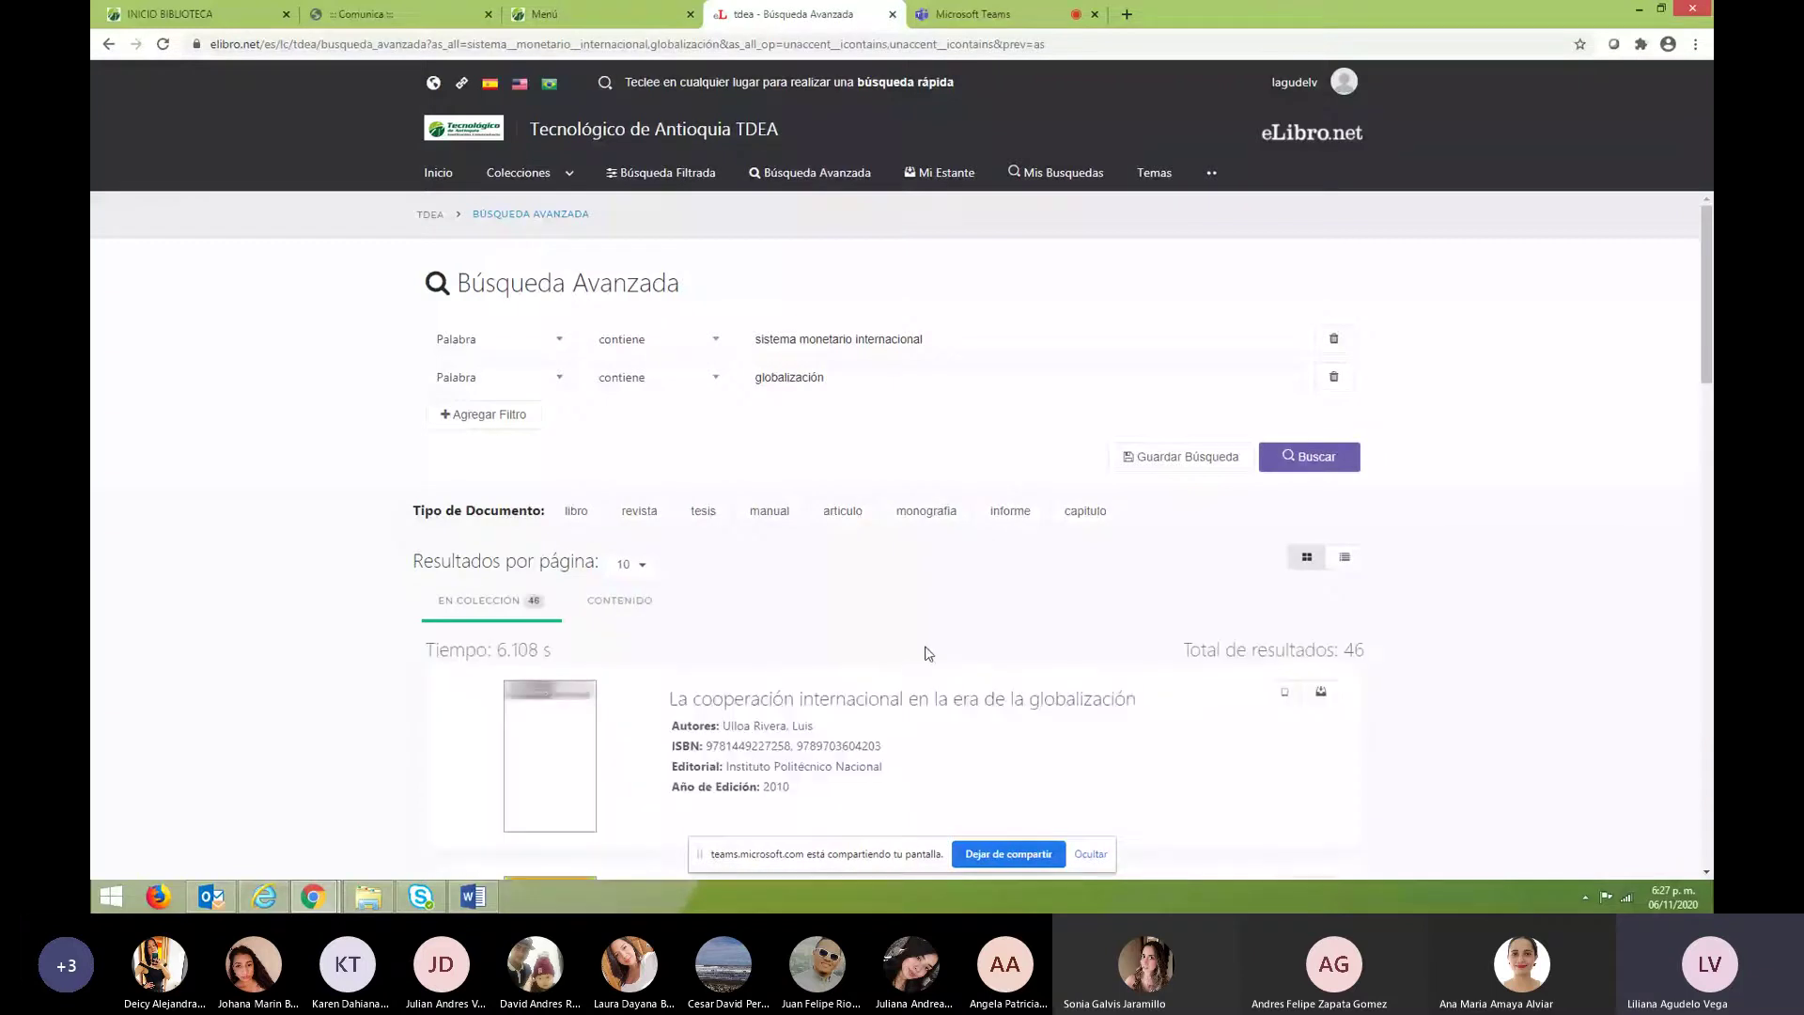
# Review the advanced search results, limit them to the theme Finanzas internacionales, and look over the remaining books.
pyautogui.moveTo(1708, 344); pyautogui.dragTo(1705, 524)
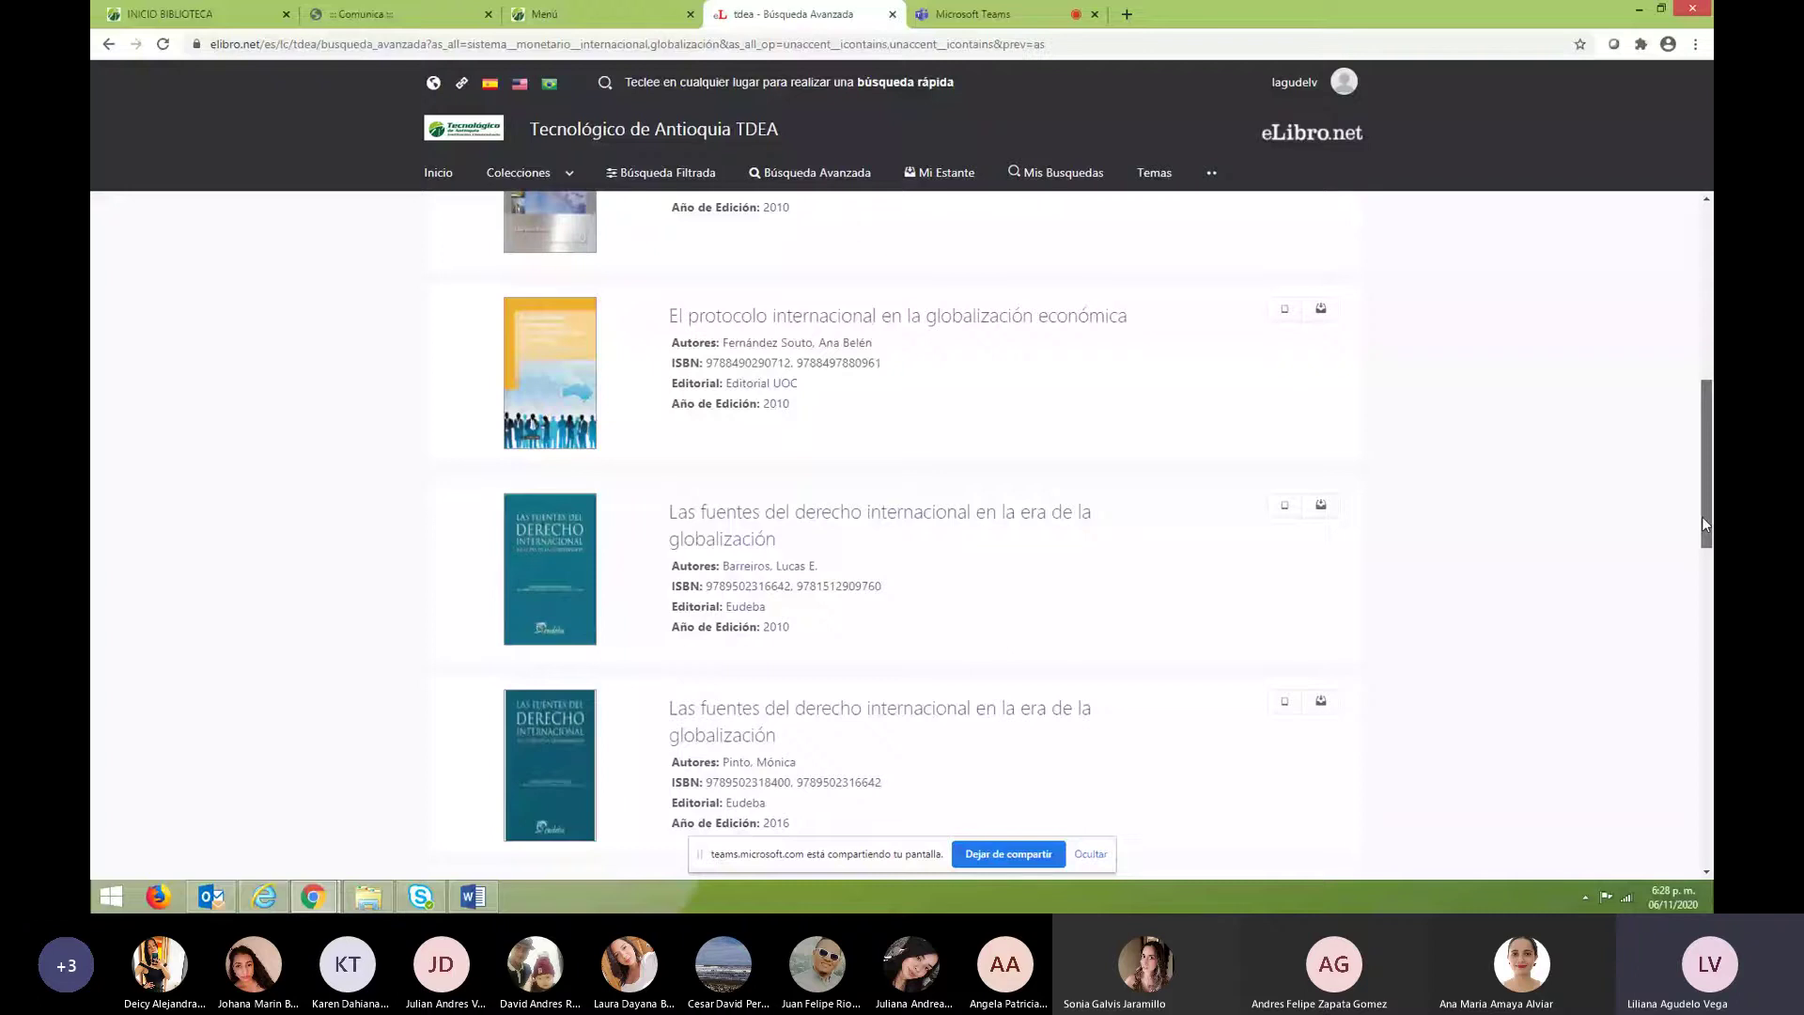
pyautogui.moveTo(1701, 518); pyautogui.dragTo(1702, 618)
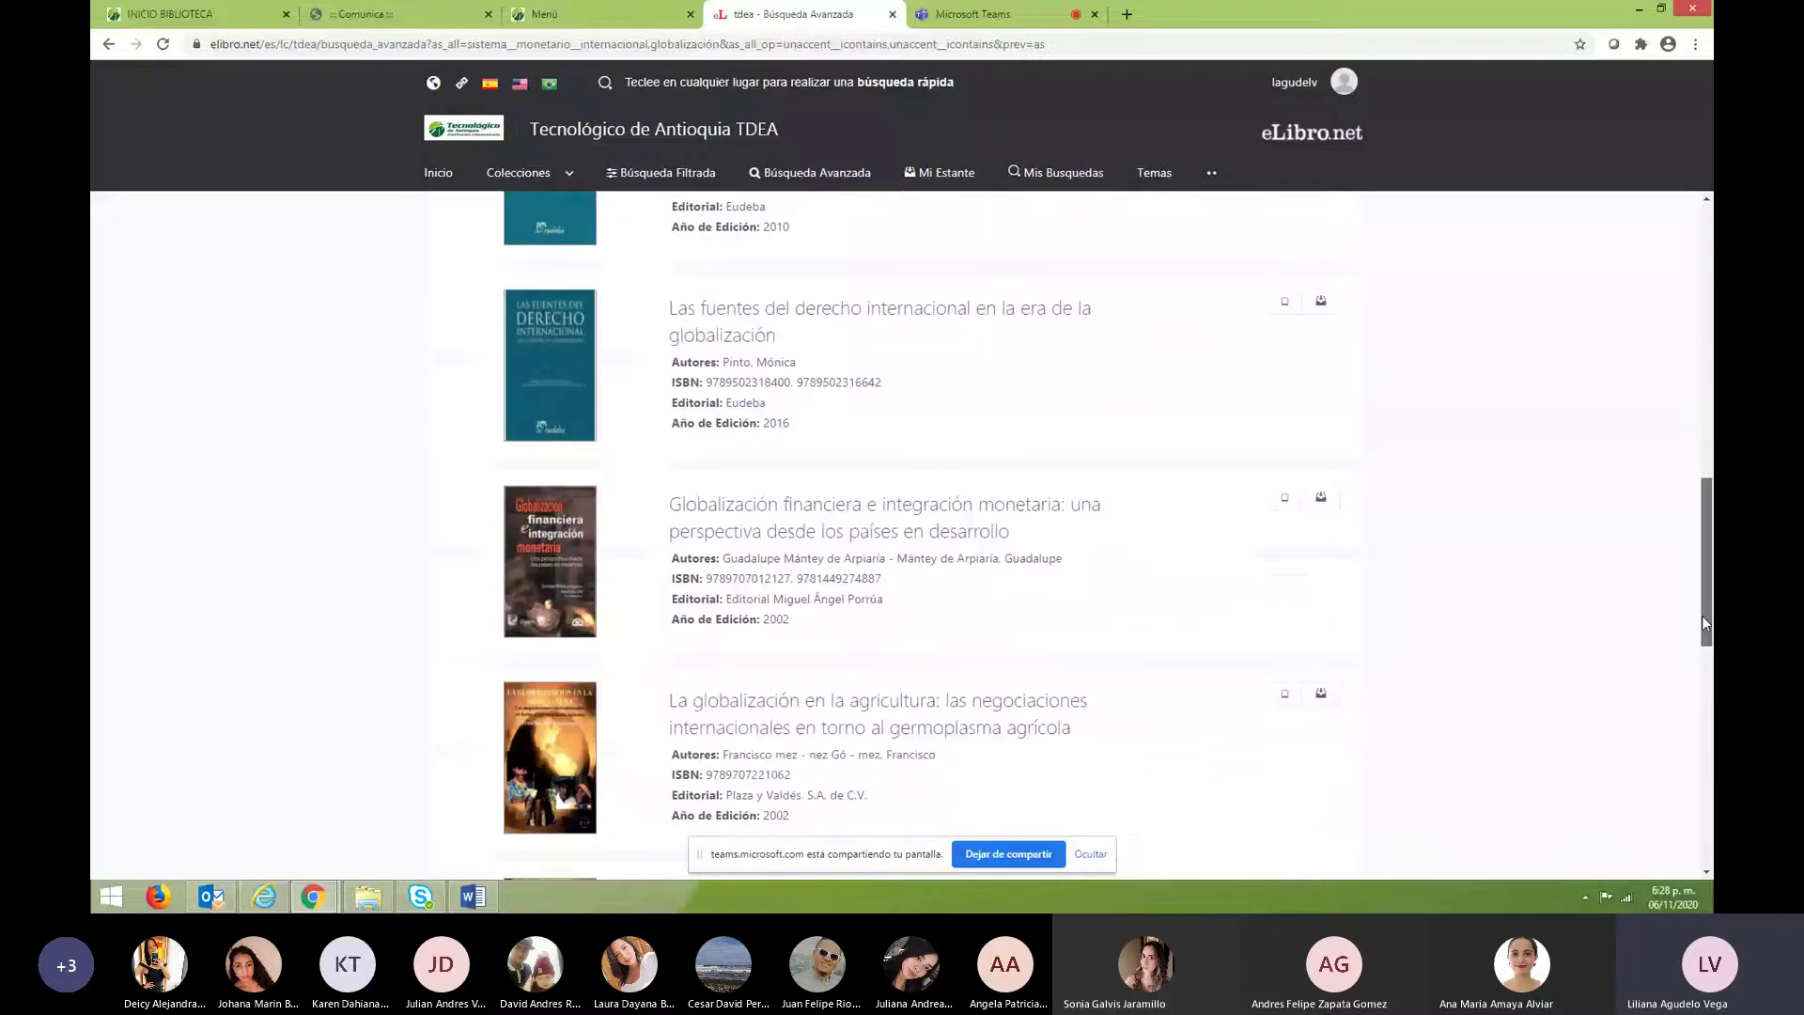
pyautogui.moveTo(1701, 617); pyautogui.dragTo(1701, 770)
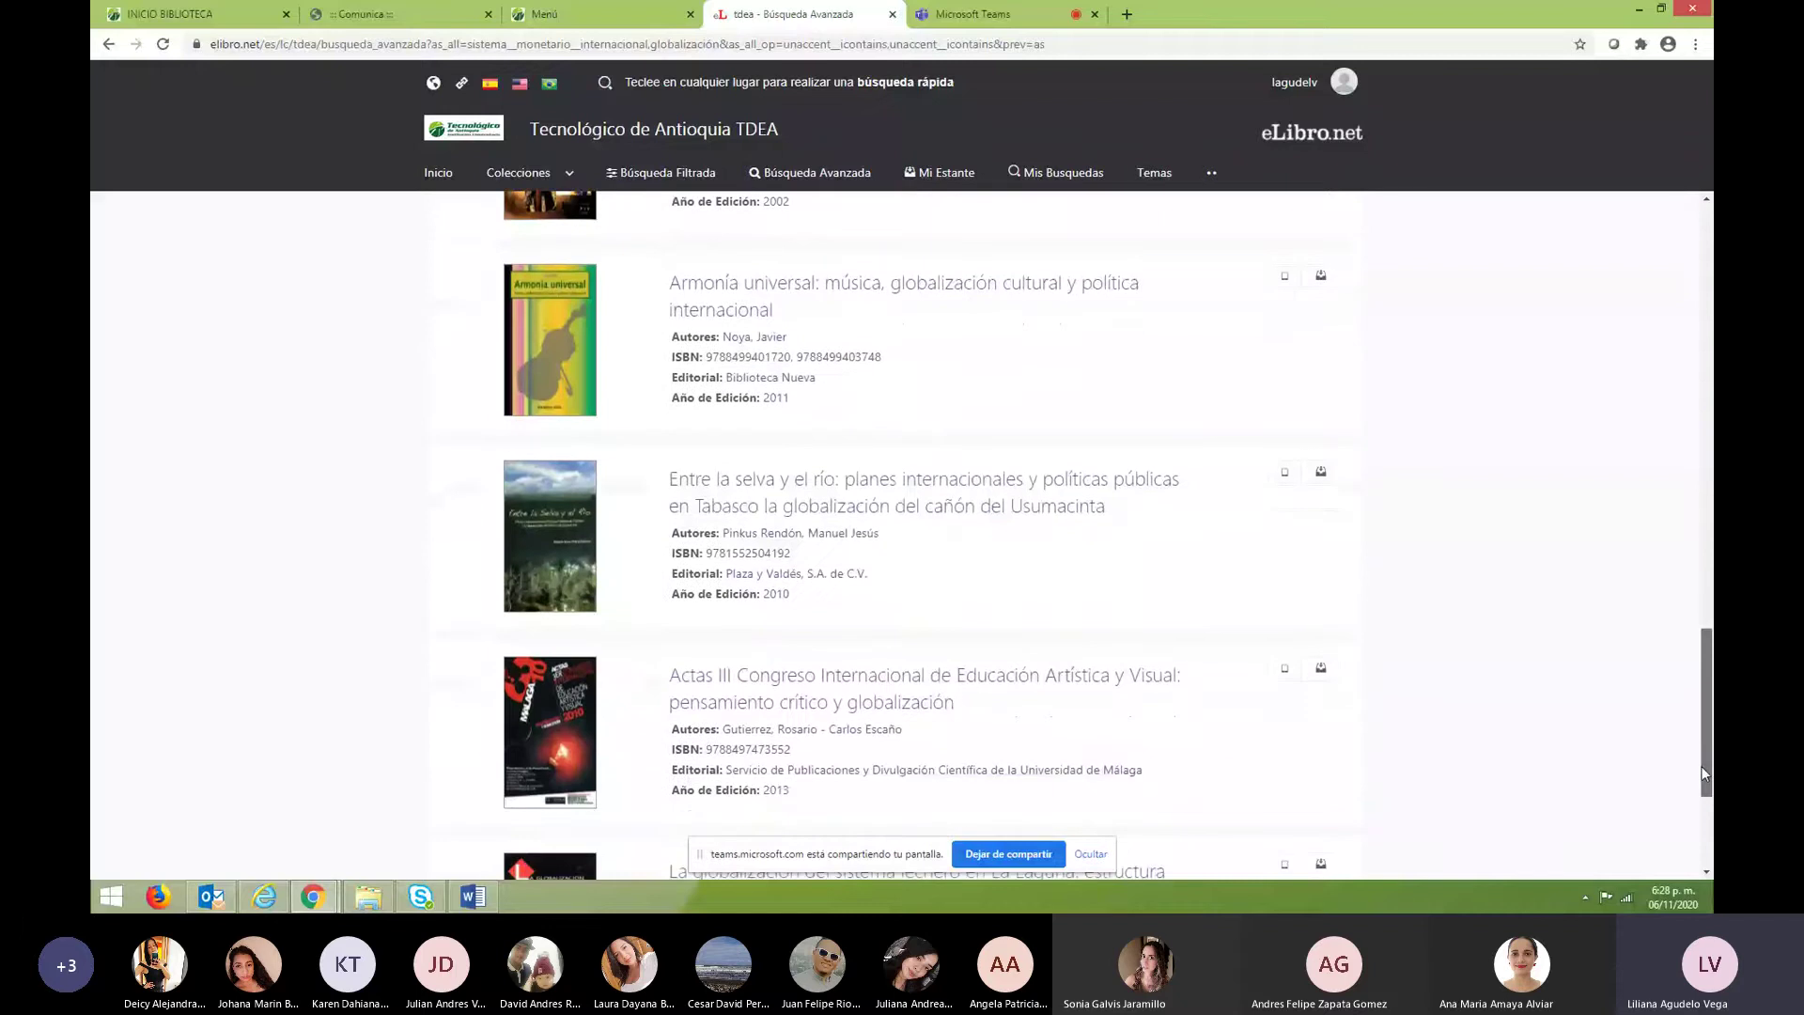
pyautogui.moveTo(1703, 773); pyautogui.dragTo(1703, 777)
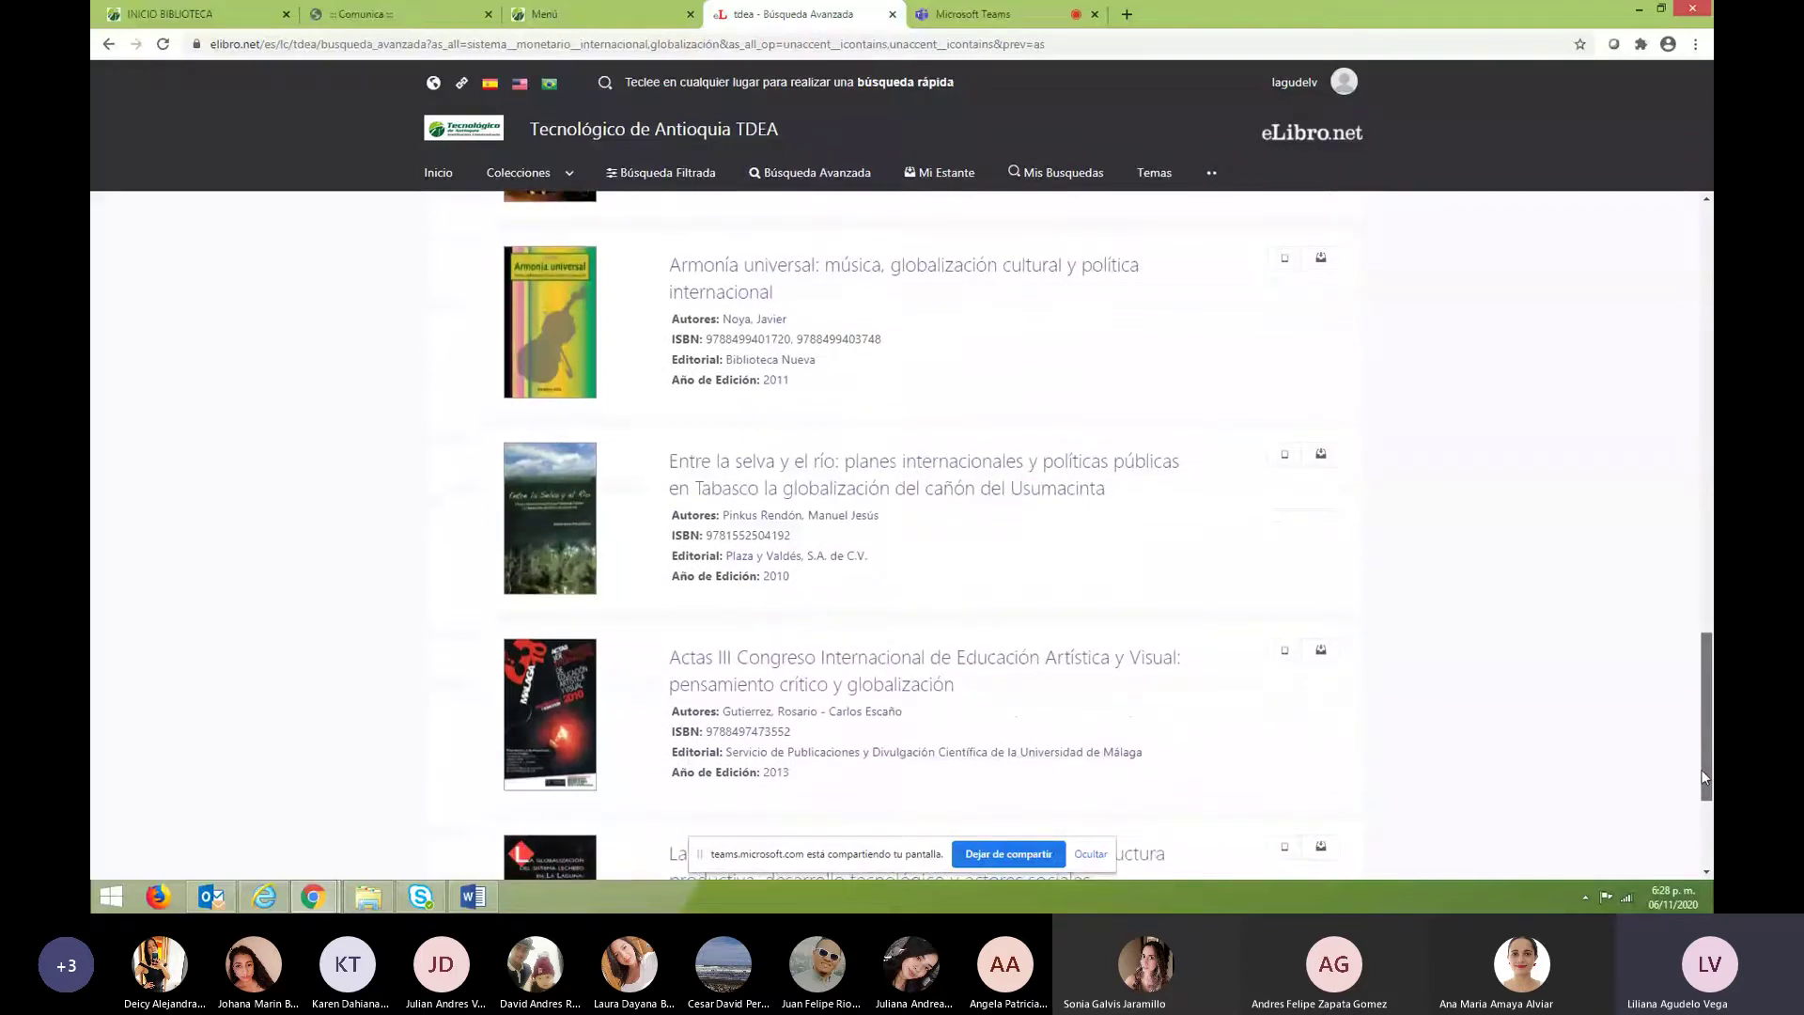
pyautogui.moveTo(1701, 776); pyautogui.dragTo(1709, 839)
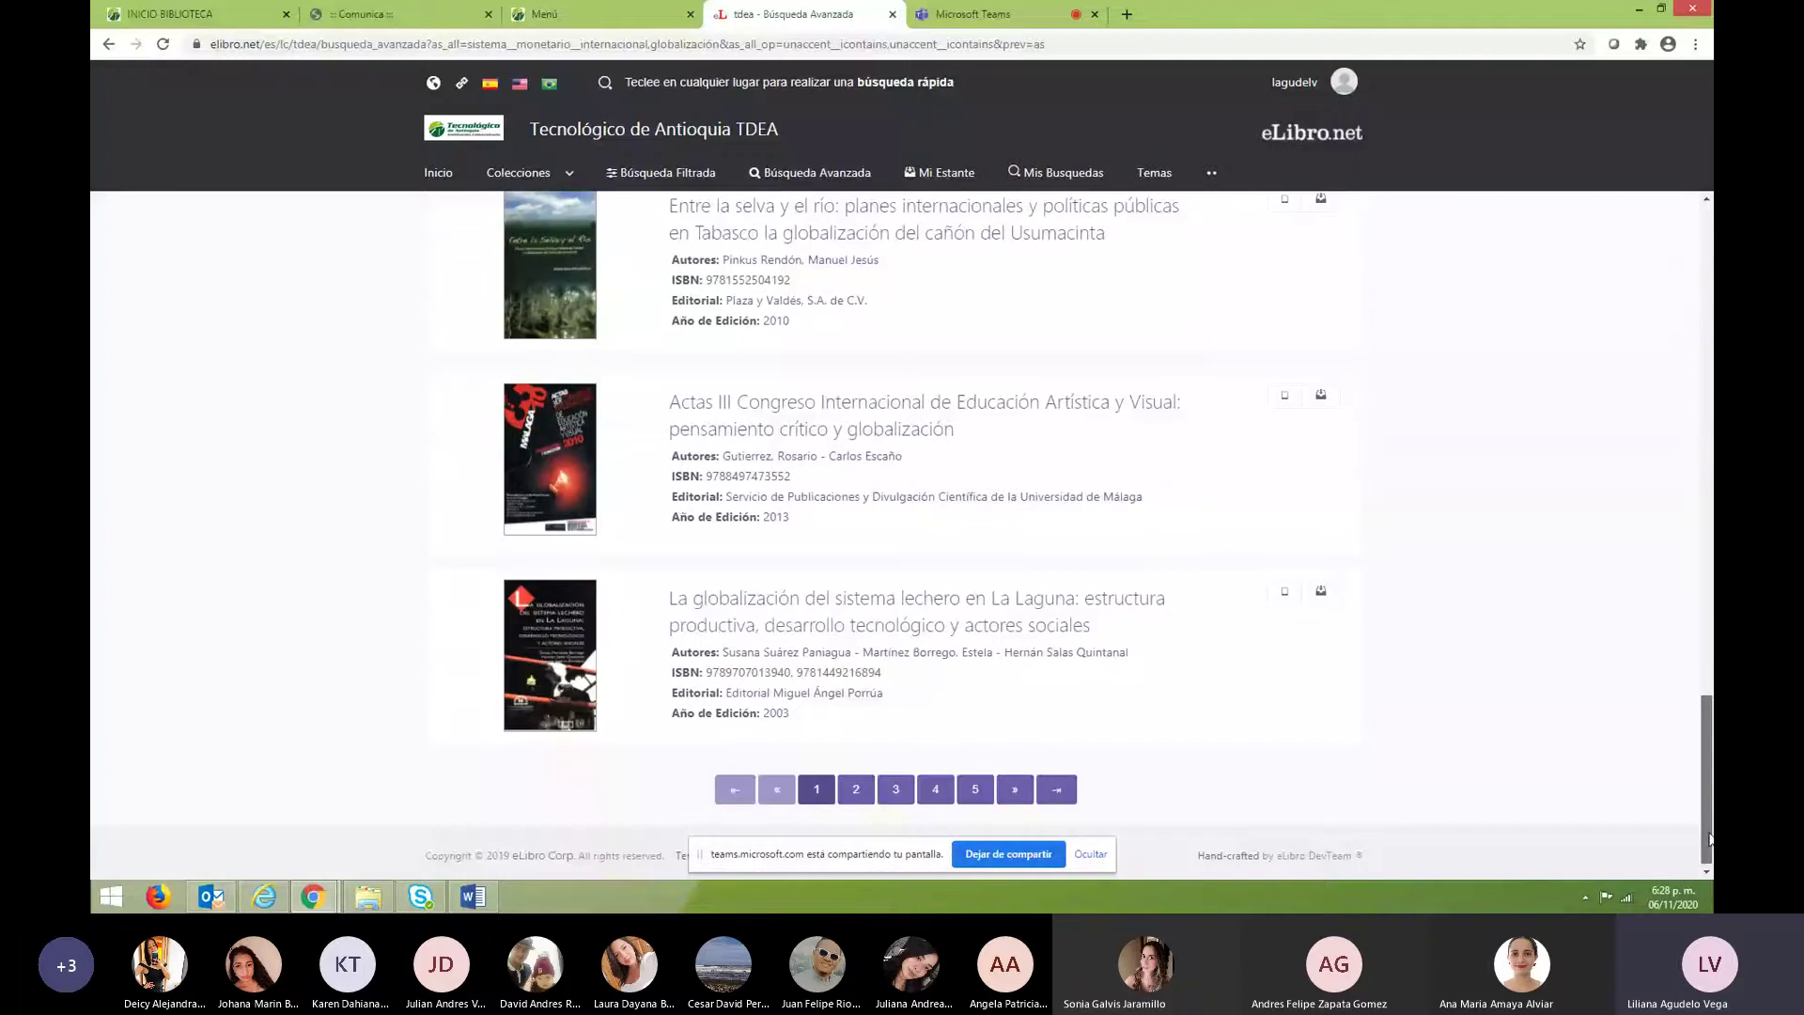
pyautogui.moveTo(1709, 839); pyautogui.dragTo(1707, 386)
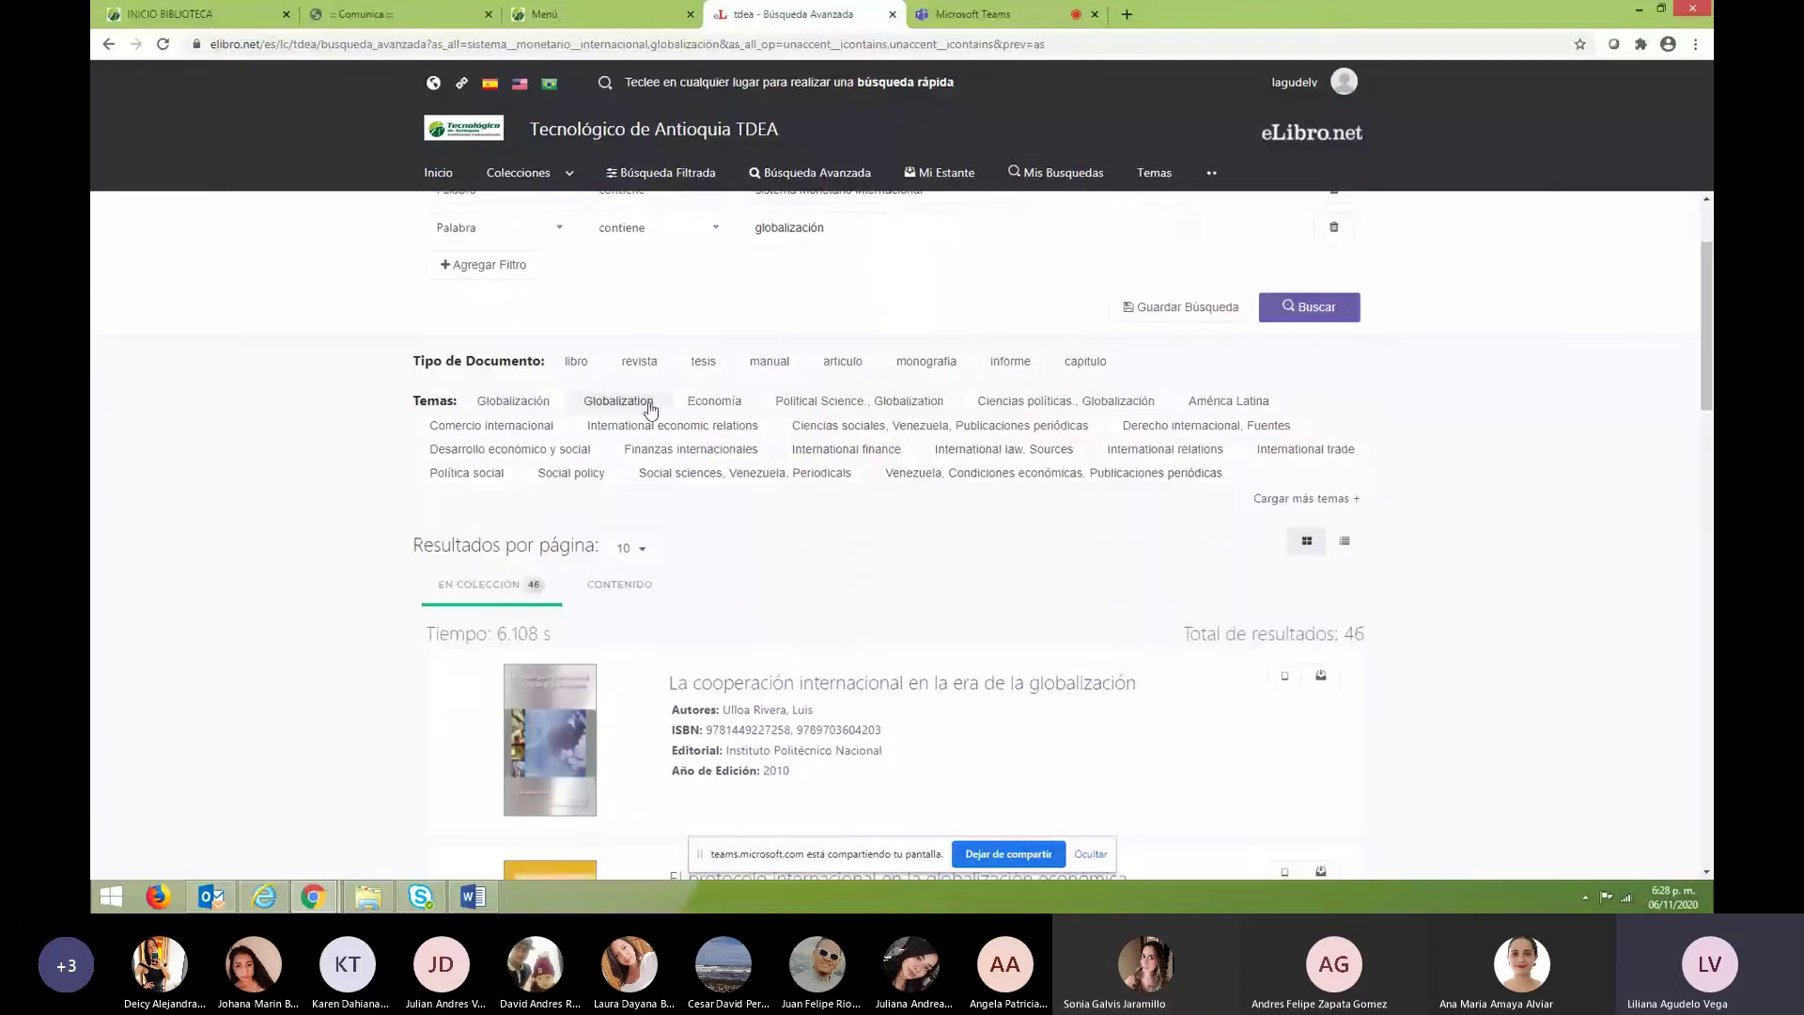
pyautogui.click(709, 454)
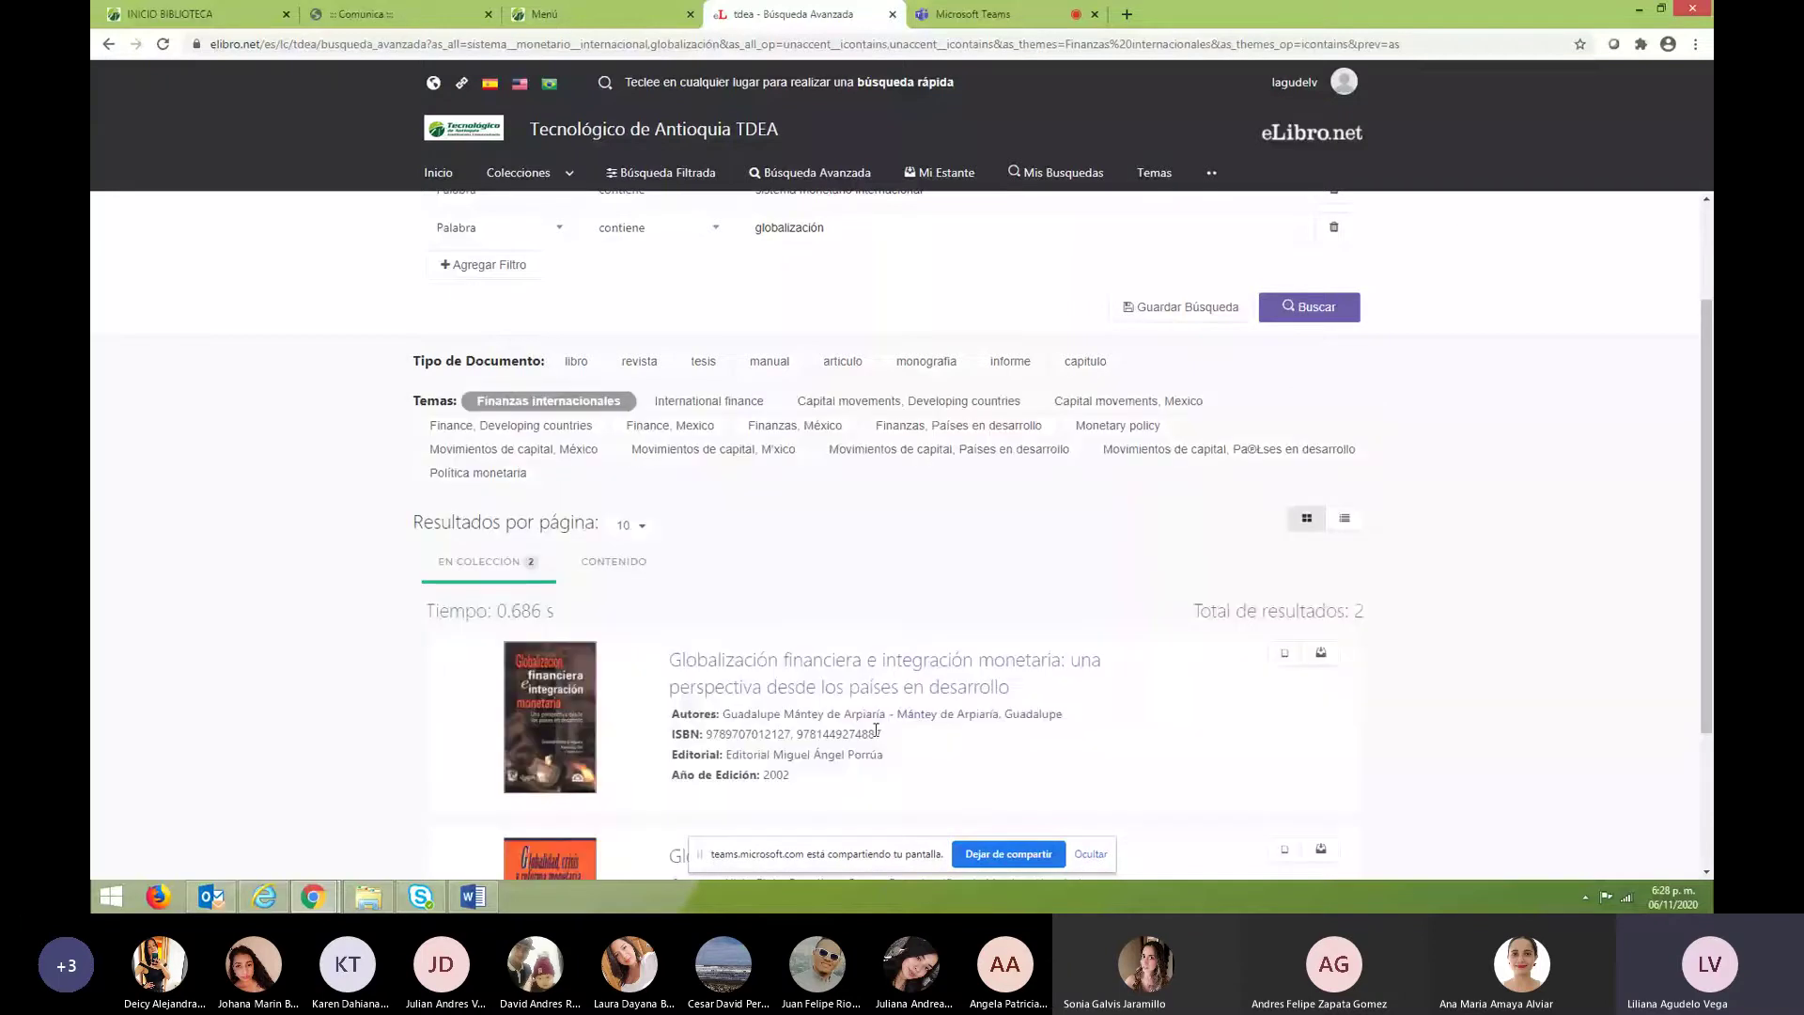
pyautogui.scroll(-1, 875, 729)
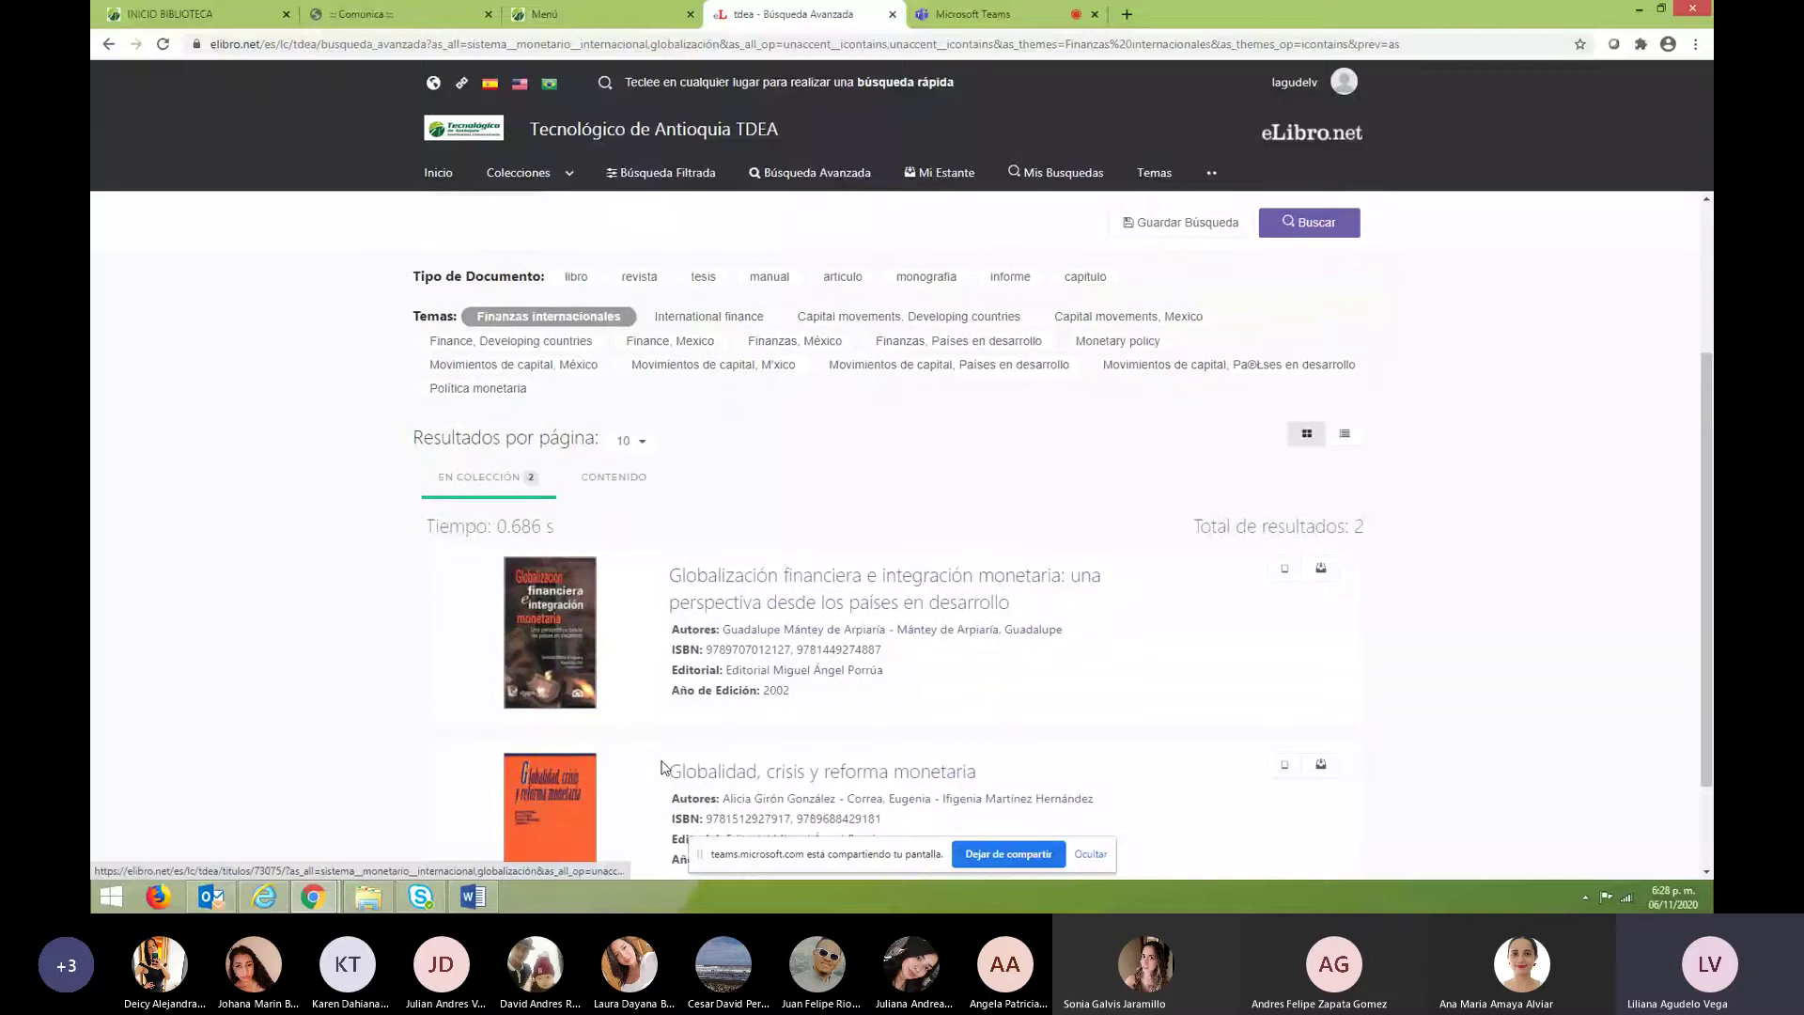
pyautogui.scroll(-1, 869, 658)
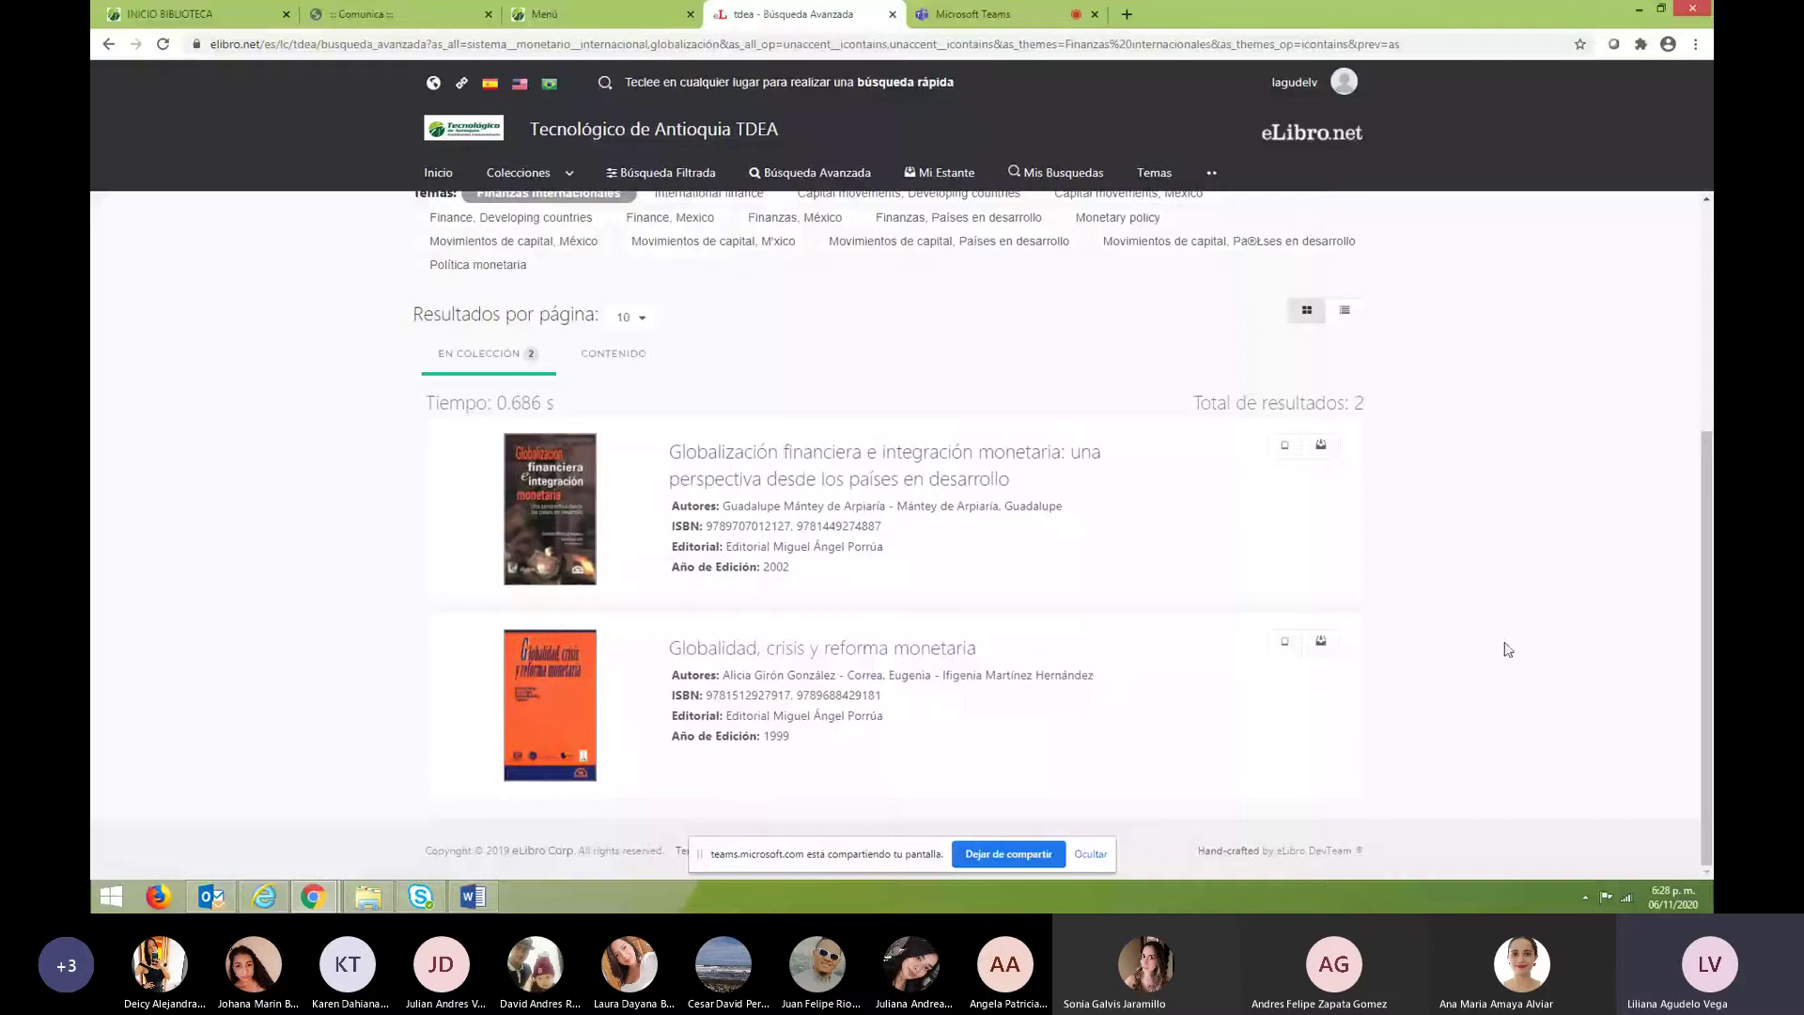
pyautogui.scroll(3, 506, 415)
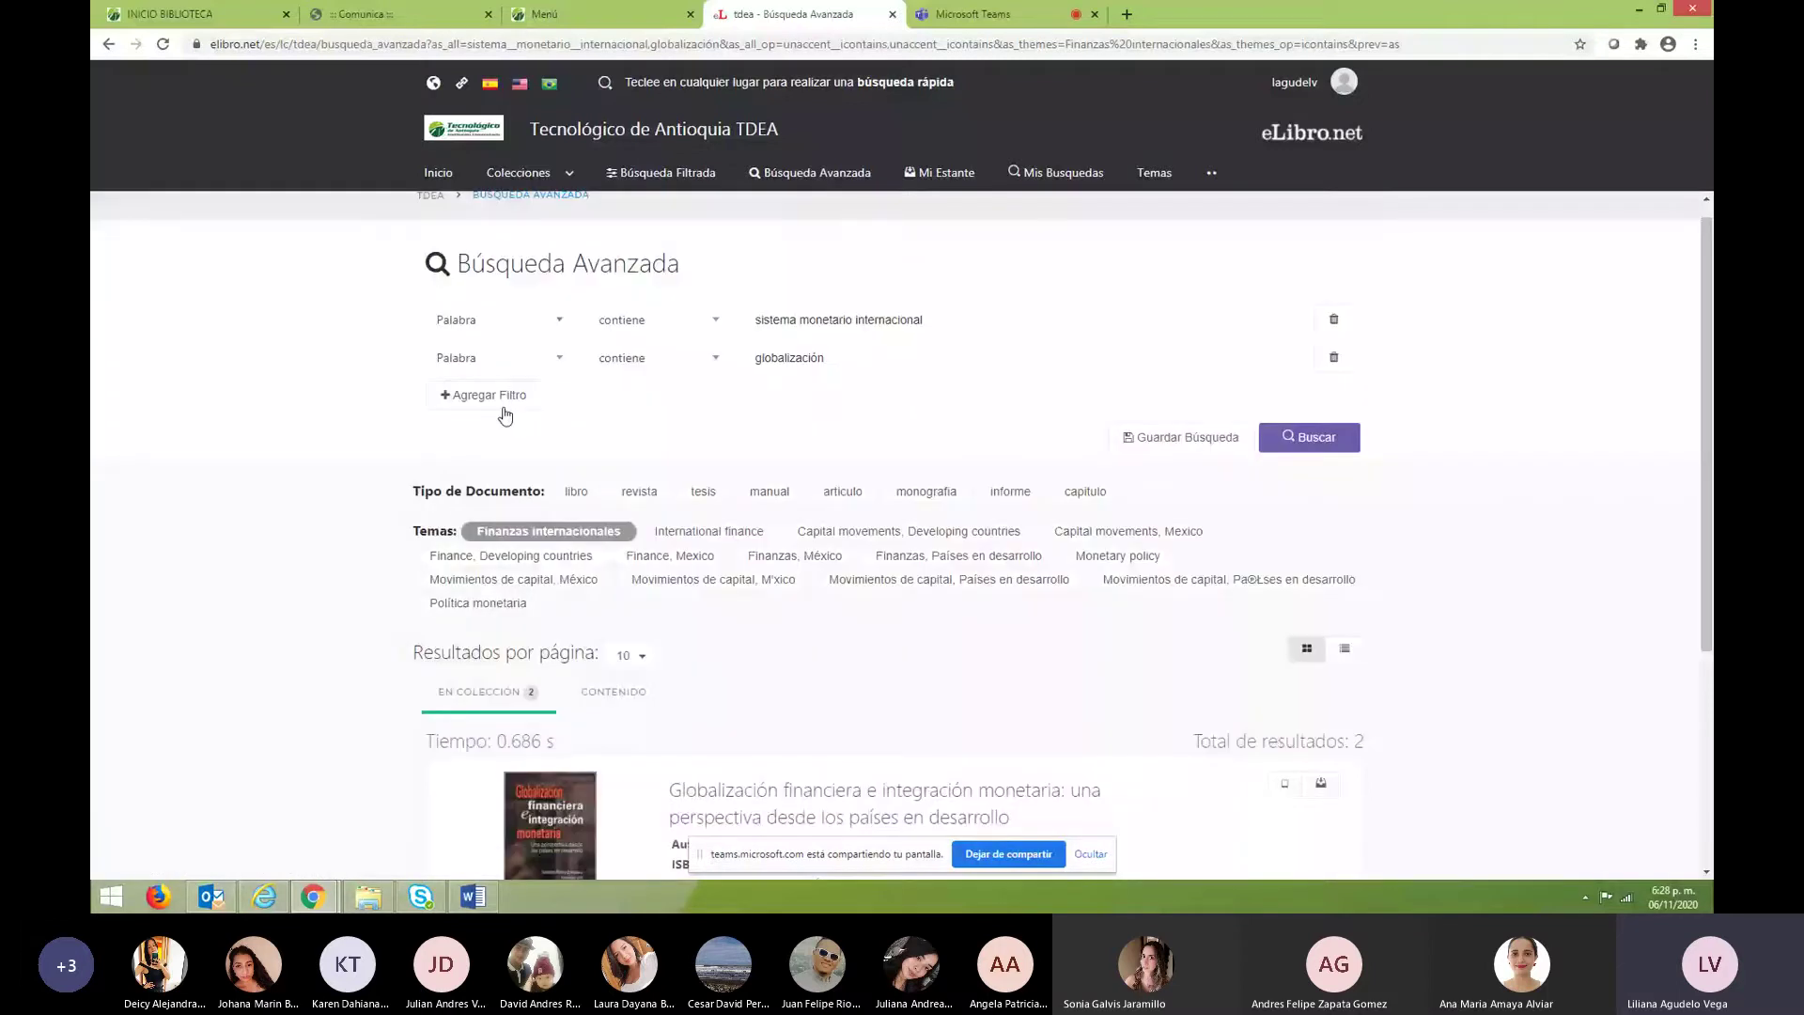
# Open the Títulos Adquiridos of Biblioteca Digital ECOE and browse the book list on its first page and page 5.
pyautogui.click(504, 412)
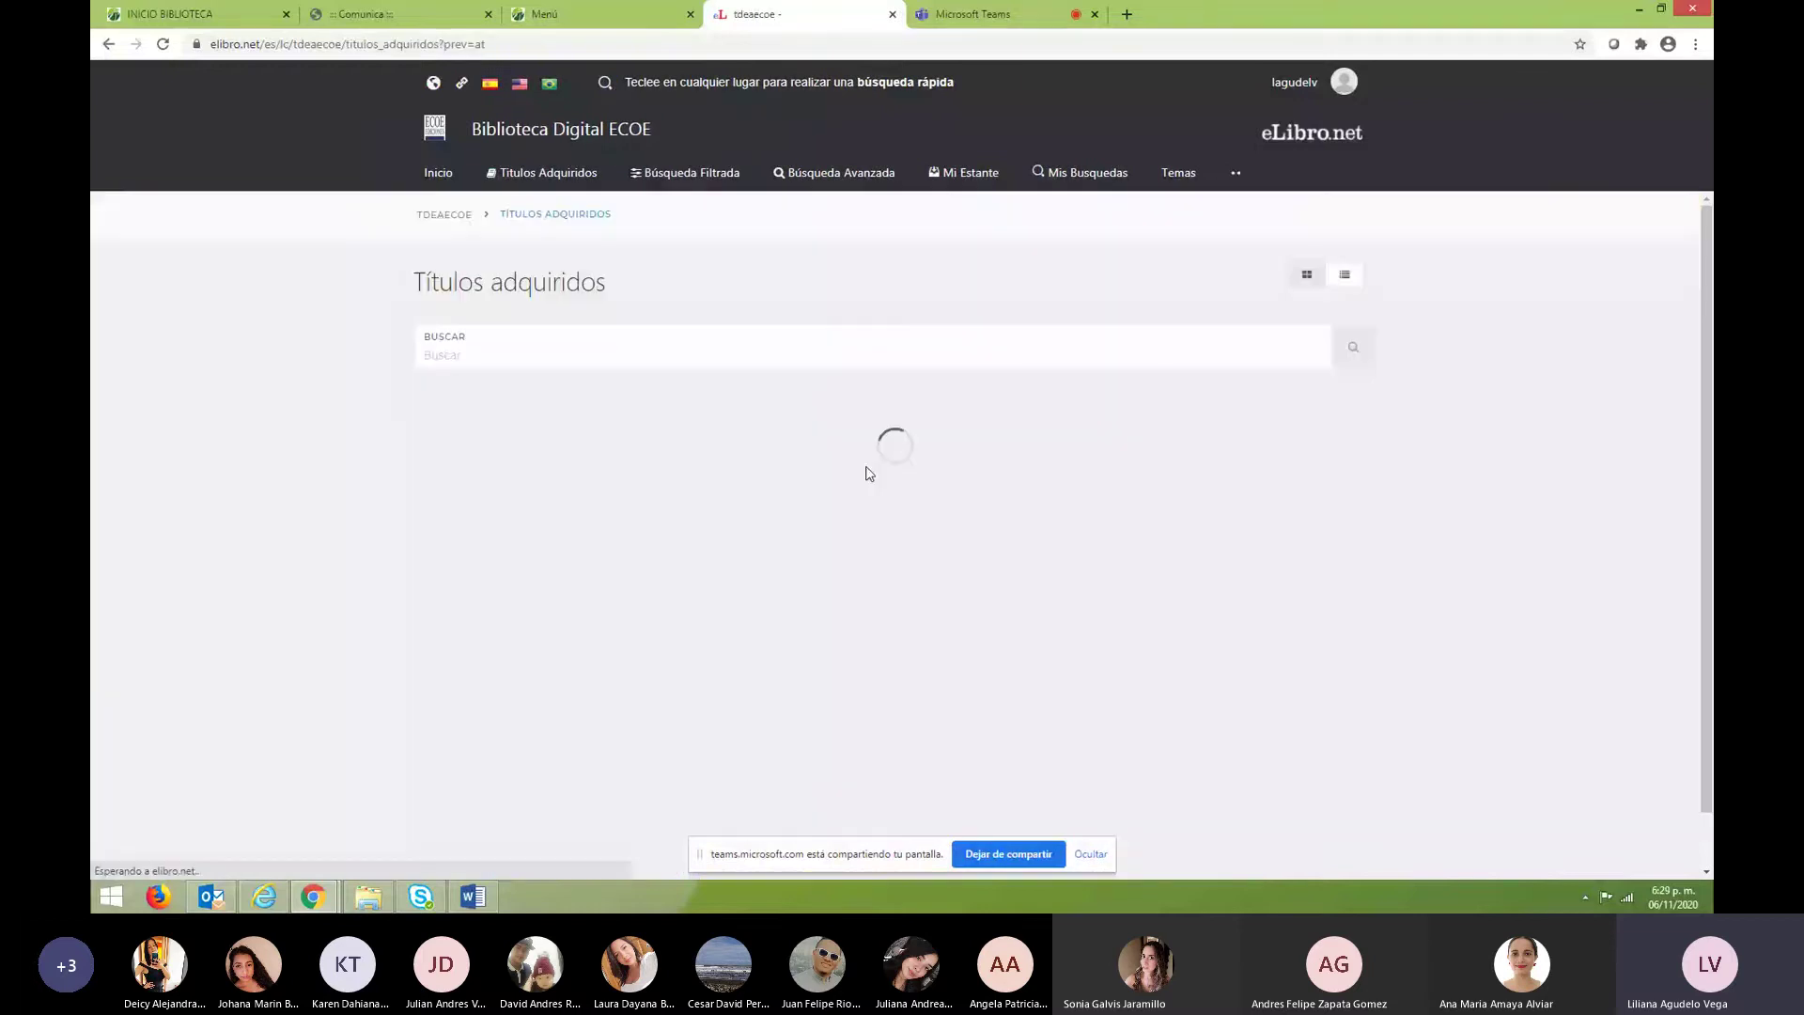
pyautogui.scroll(-2, 1708, 376)
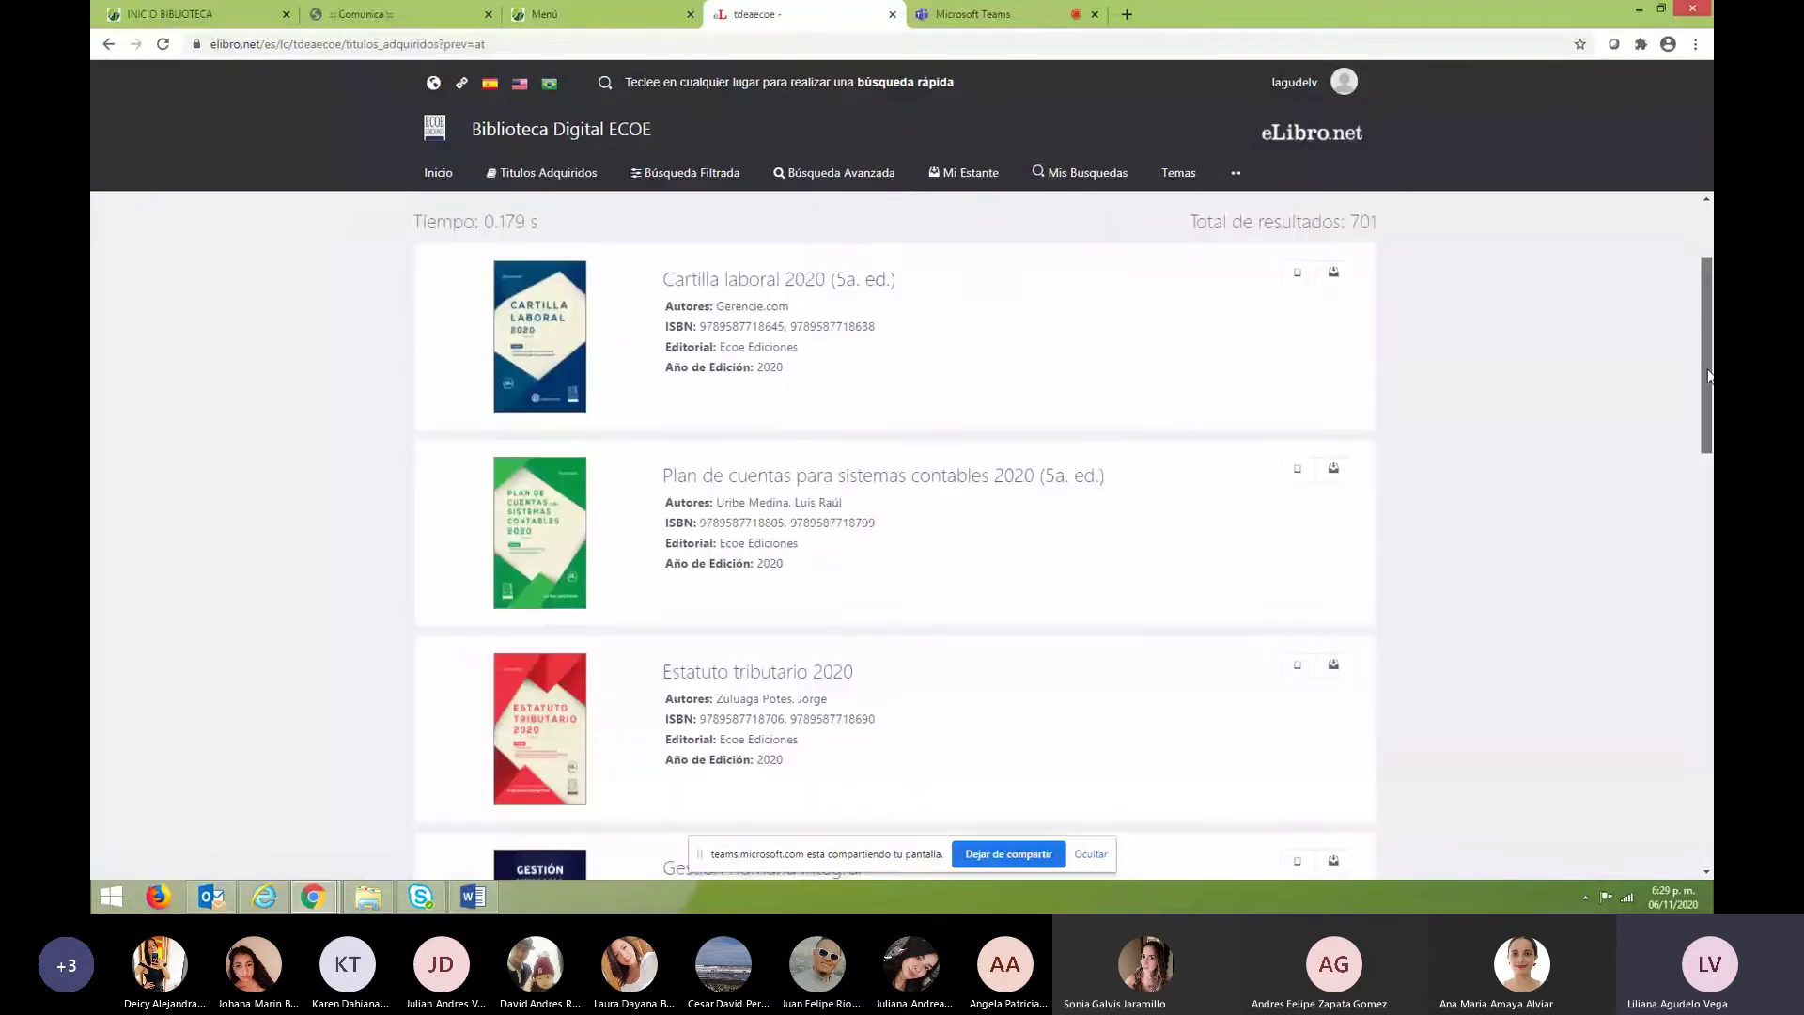
pyautogui.scroll(-10, 1113, 594)
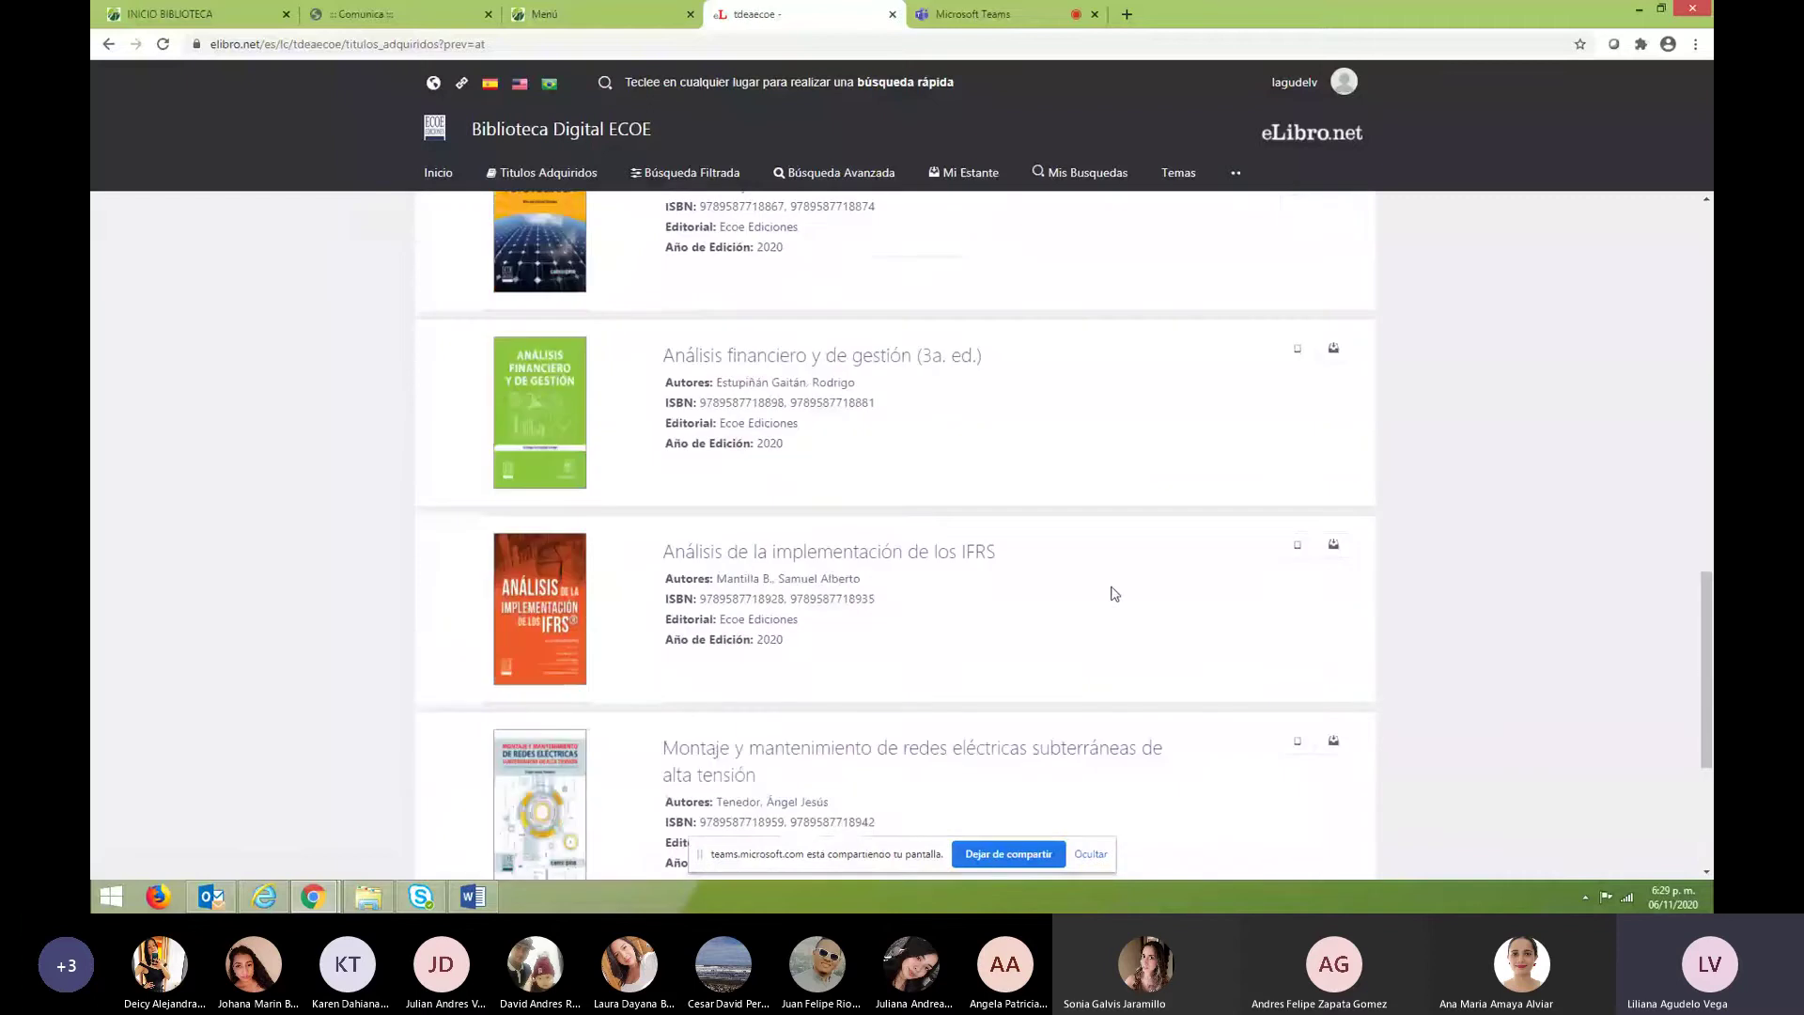
pyautogui.scroll(4, 1114, 594)
pyautogui.scroll(-5, 1113, 594)
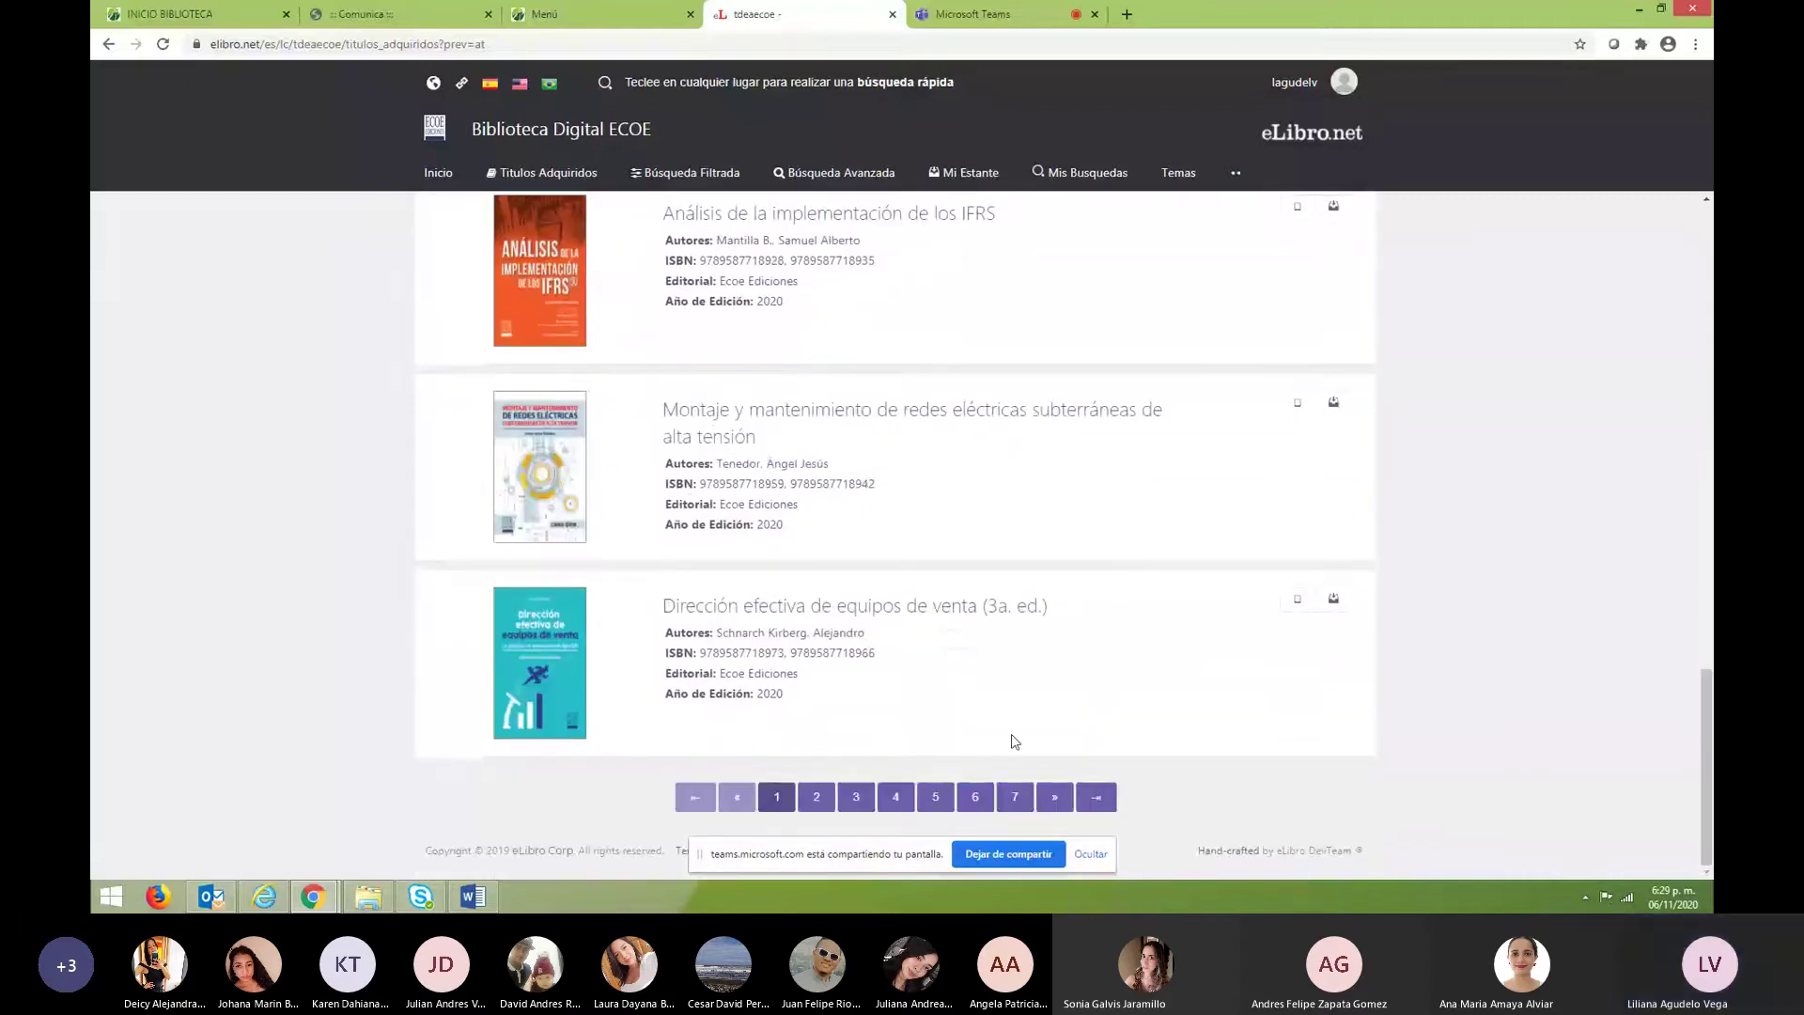
pyautogui.click(935, 796)
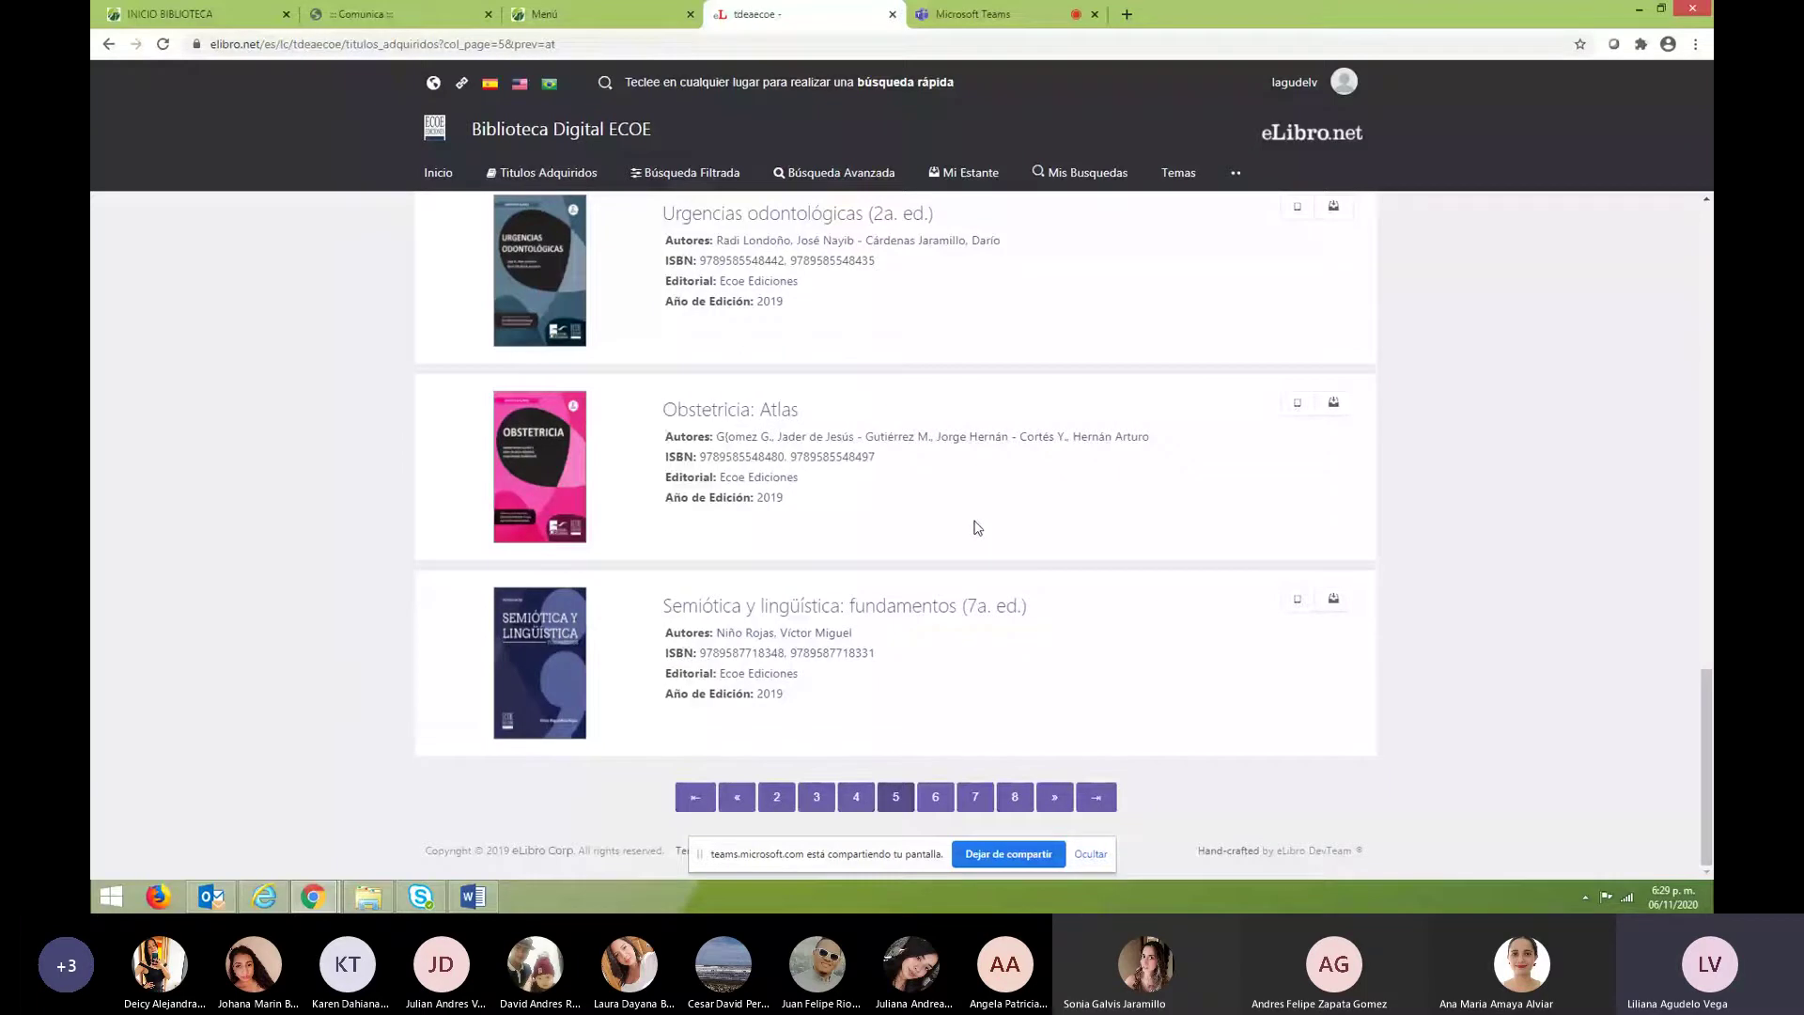
pyautogui.scroll(5, 976, 526)
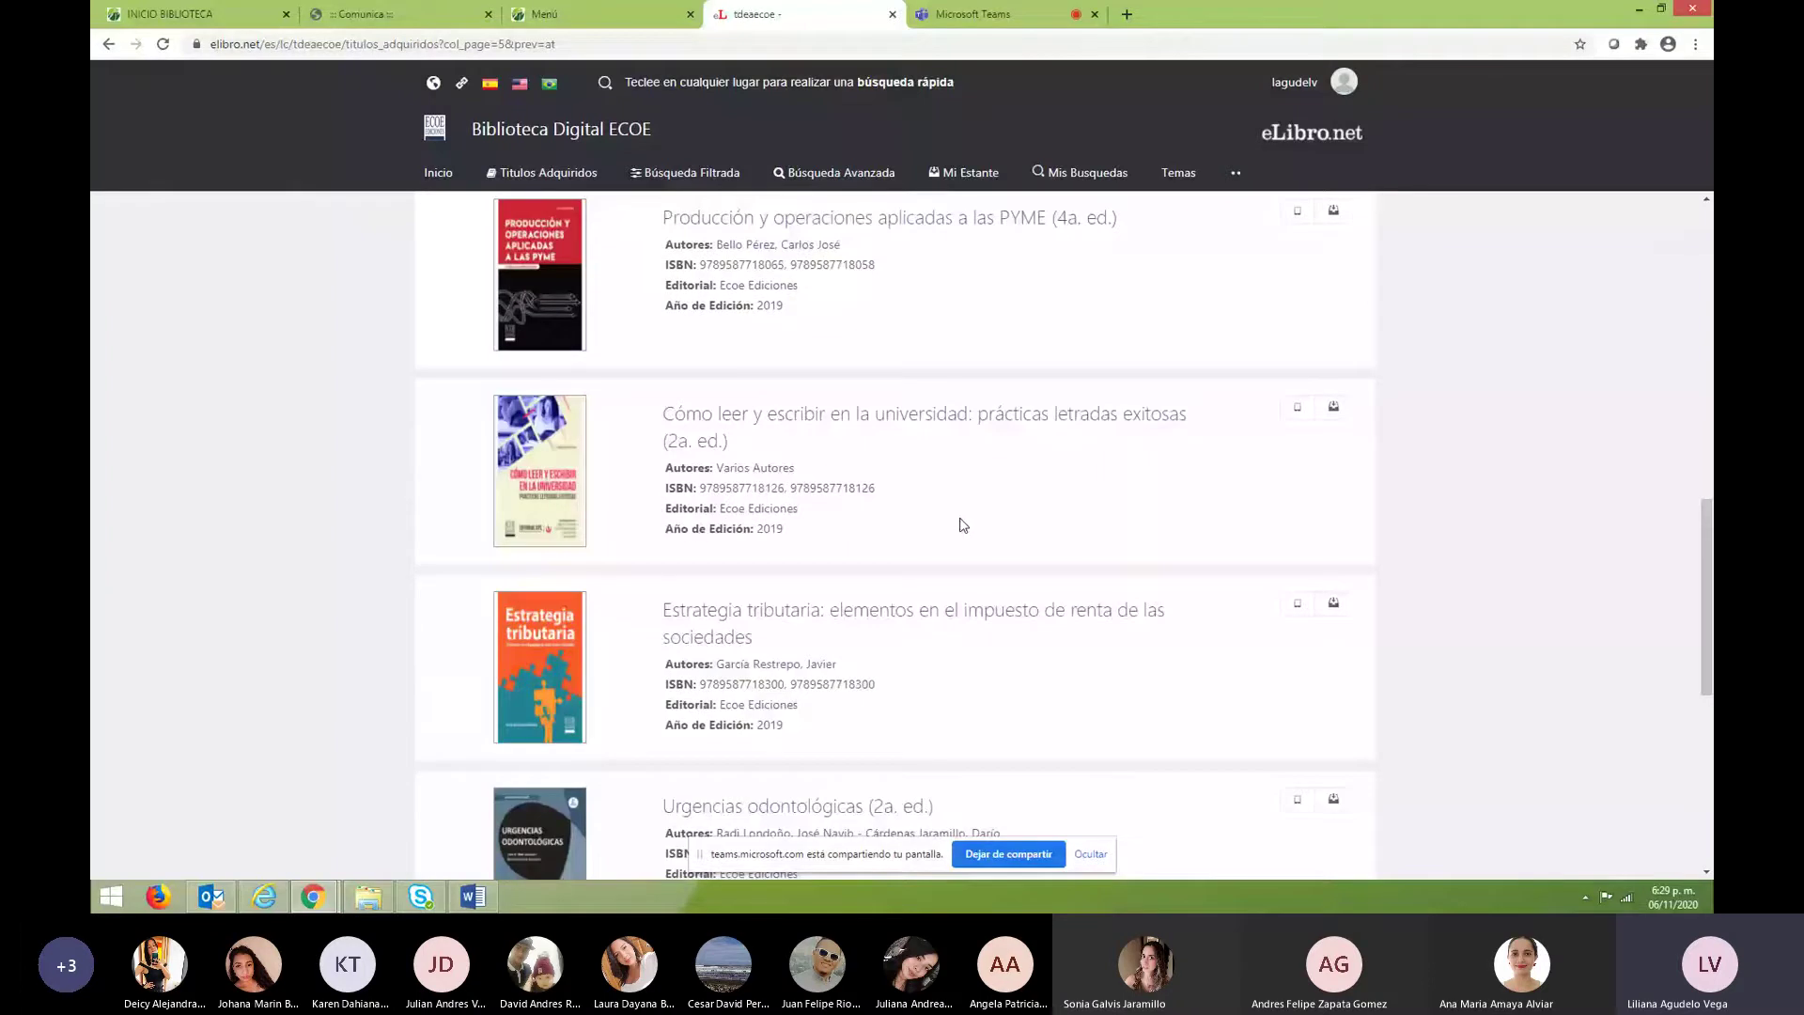
pyautogui.scroll(-3, 959, 516)
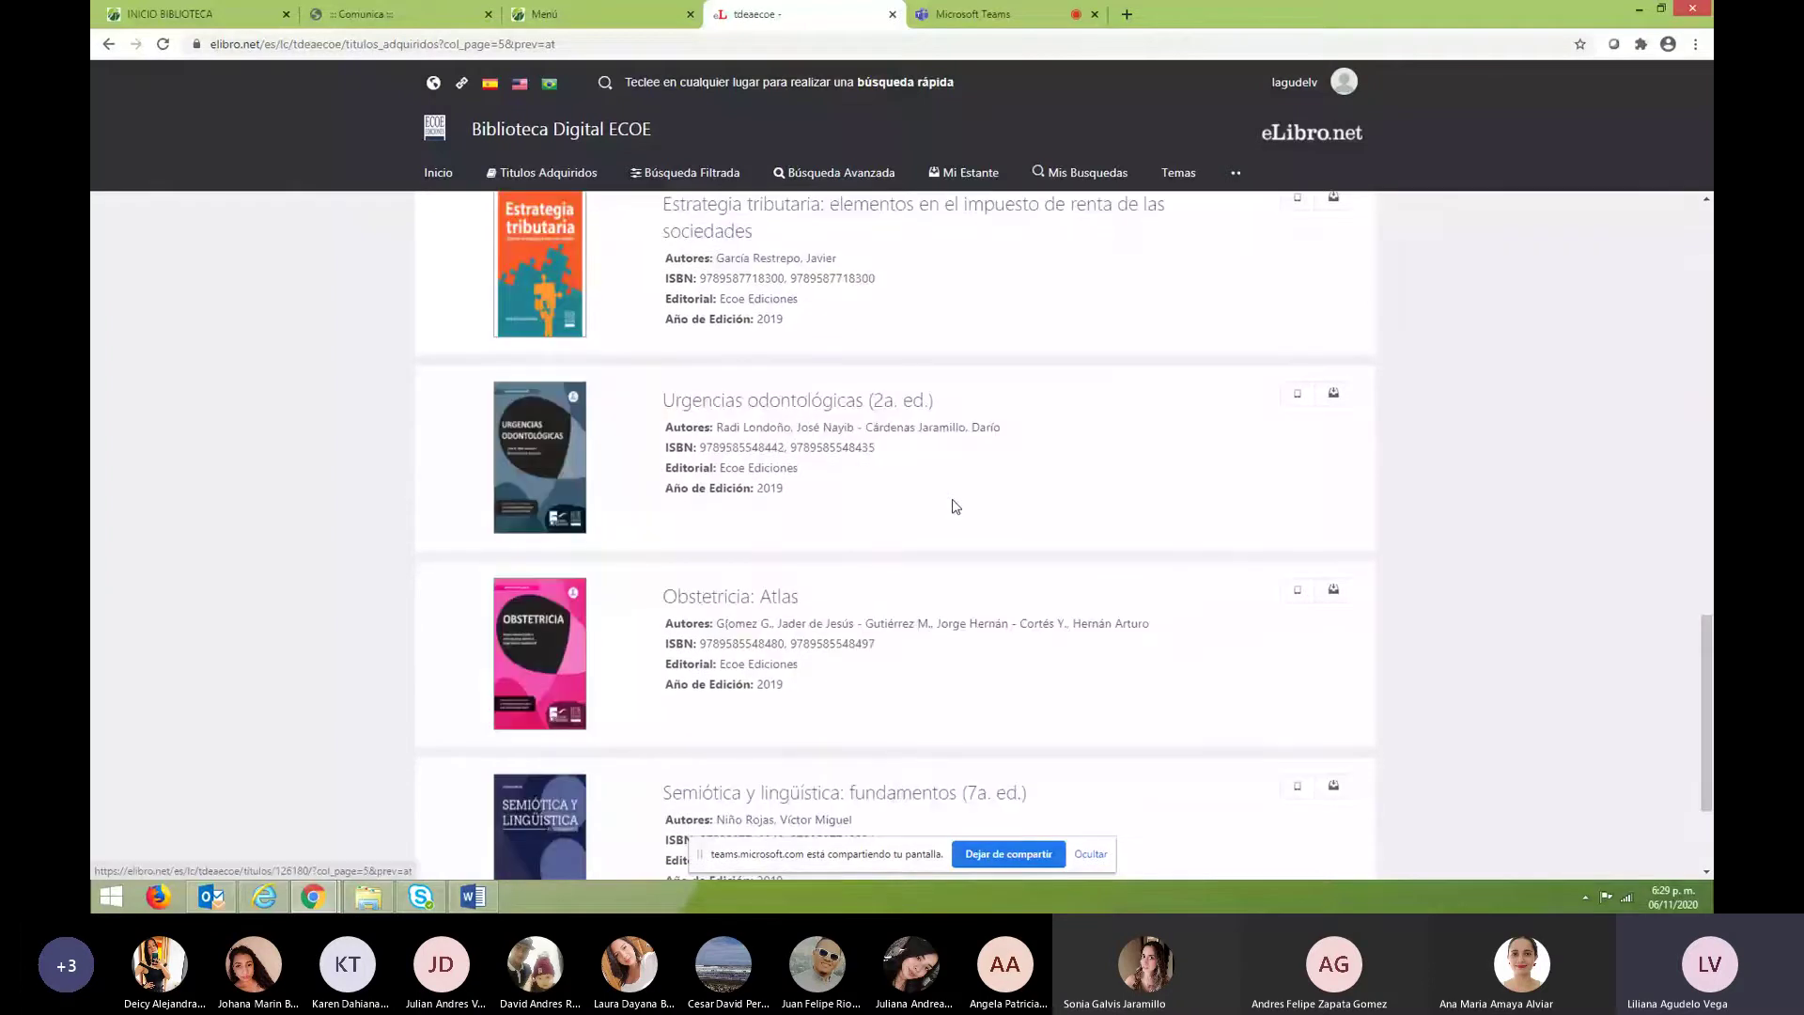
pyautogui.scroll(7, 949, 503)
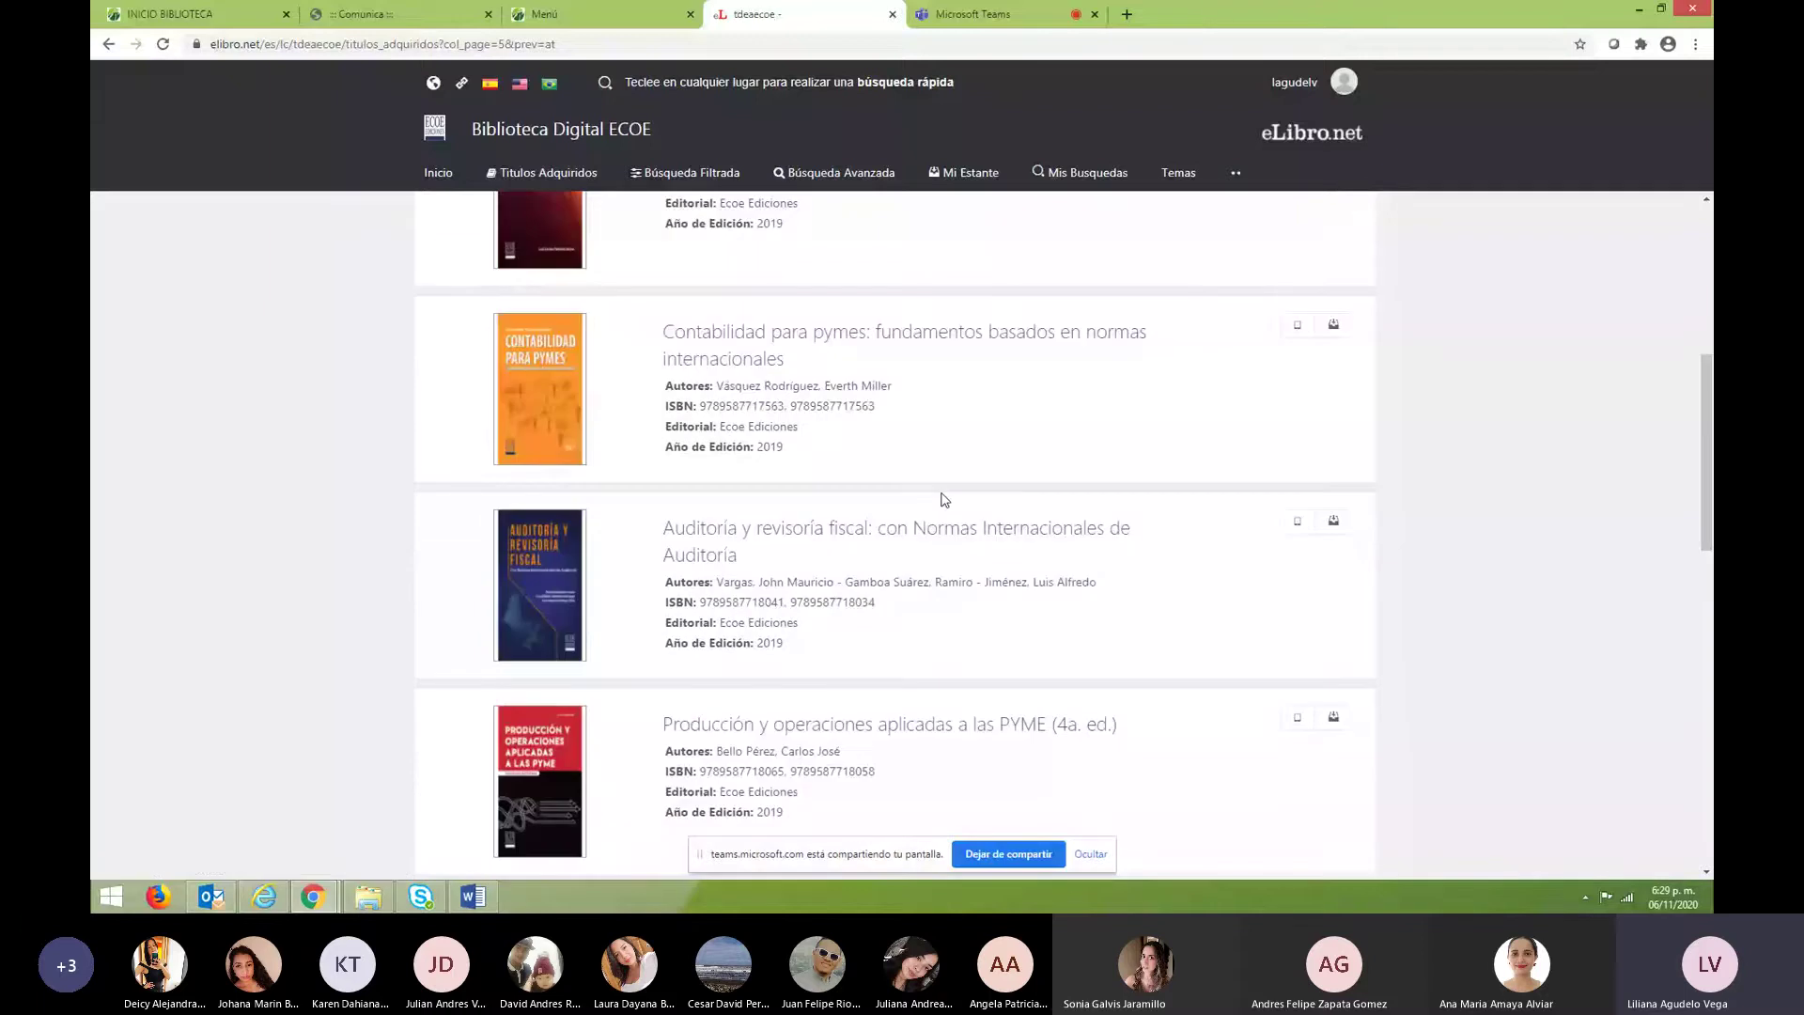
# Close the ECOE library and open Bibliotechnia from the database catalogue to view its book catalogue and subject list.
pyautogui.hotkey('ctrl', 'w')
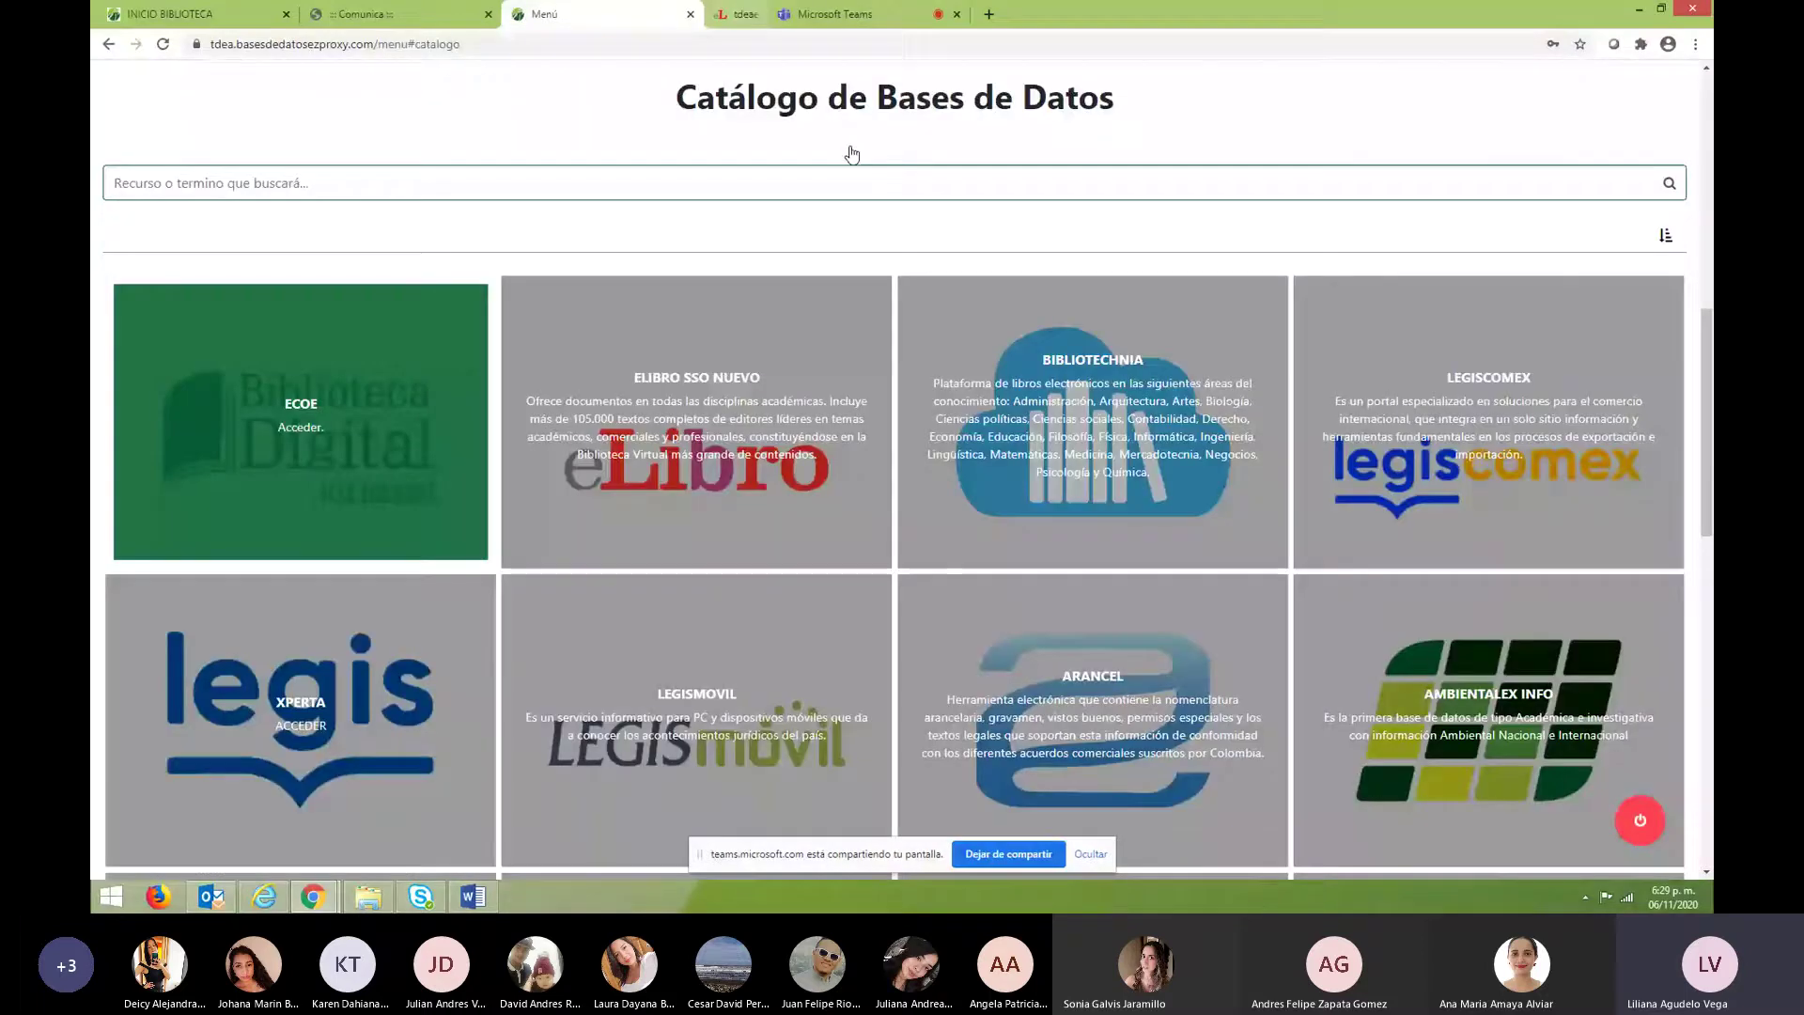
pyautogui.click(1127, 310)
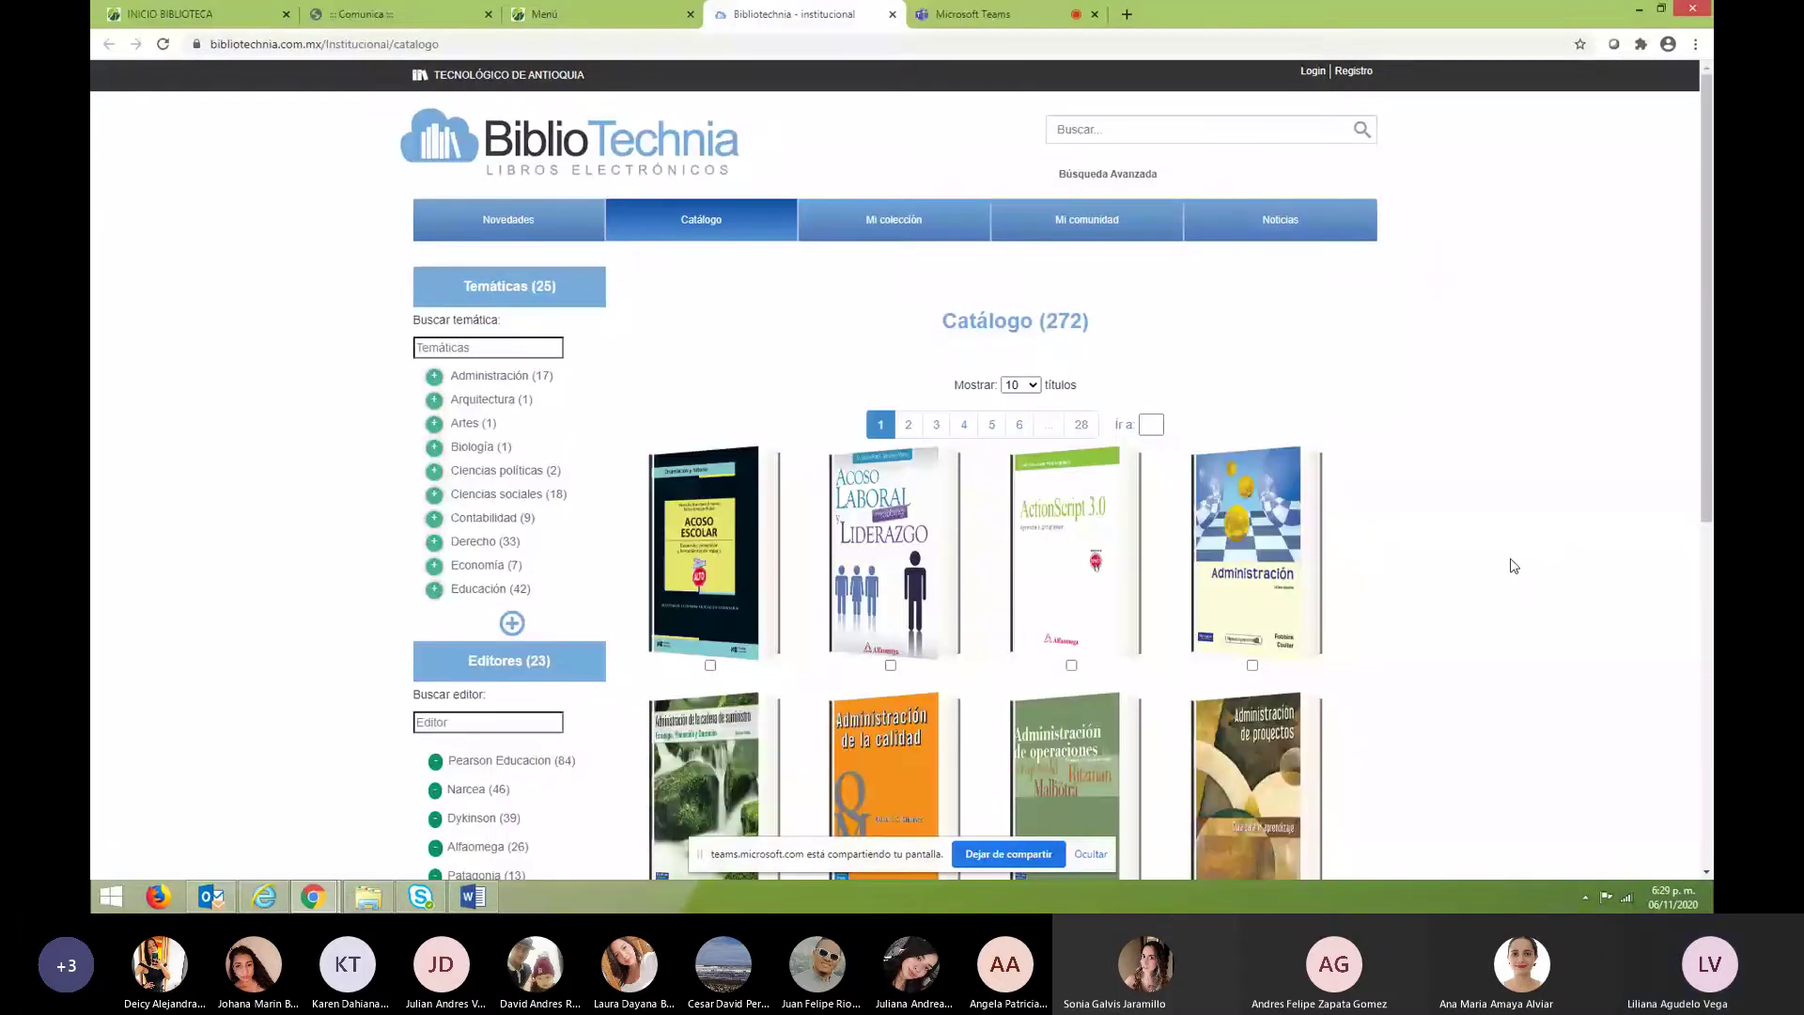
pyautogui.scroll(-3, 1522, 554)
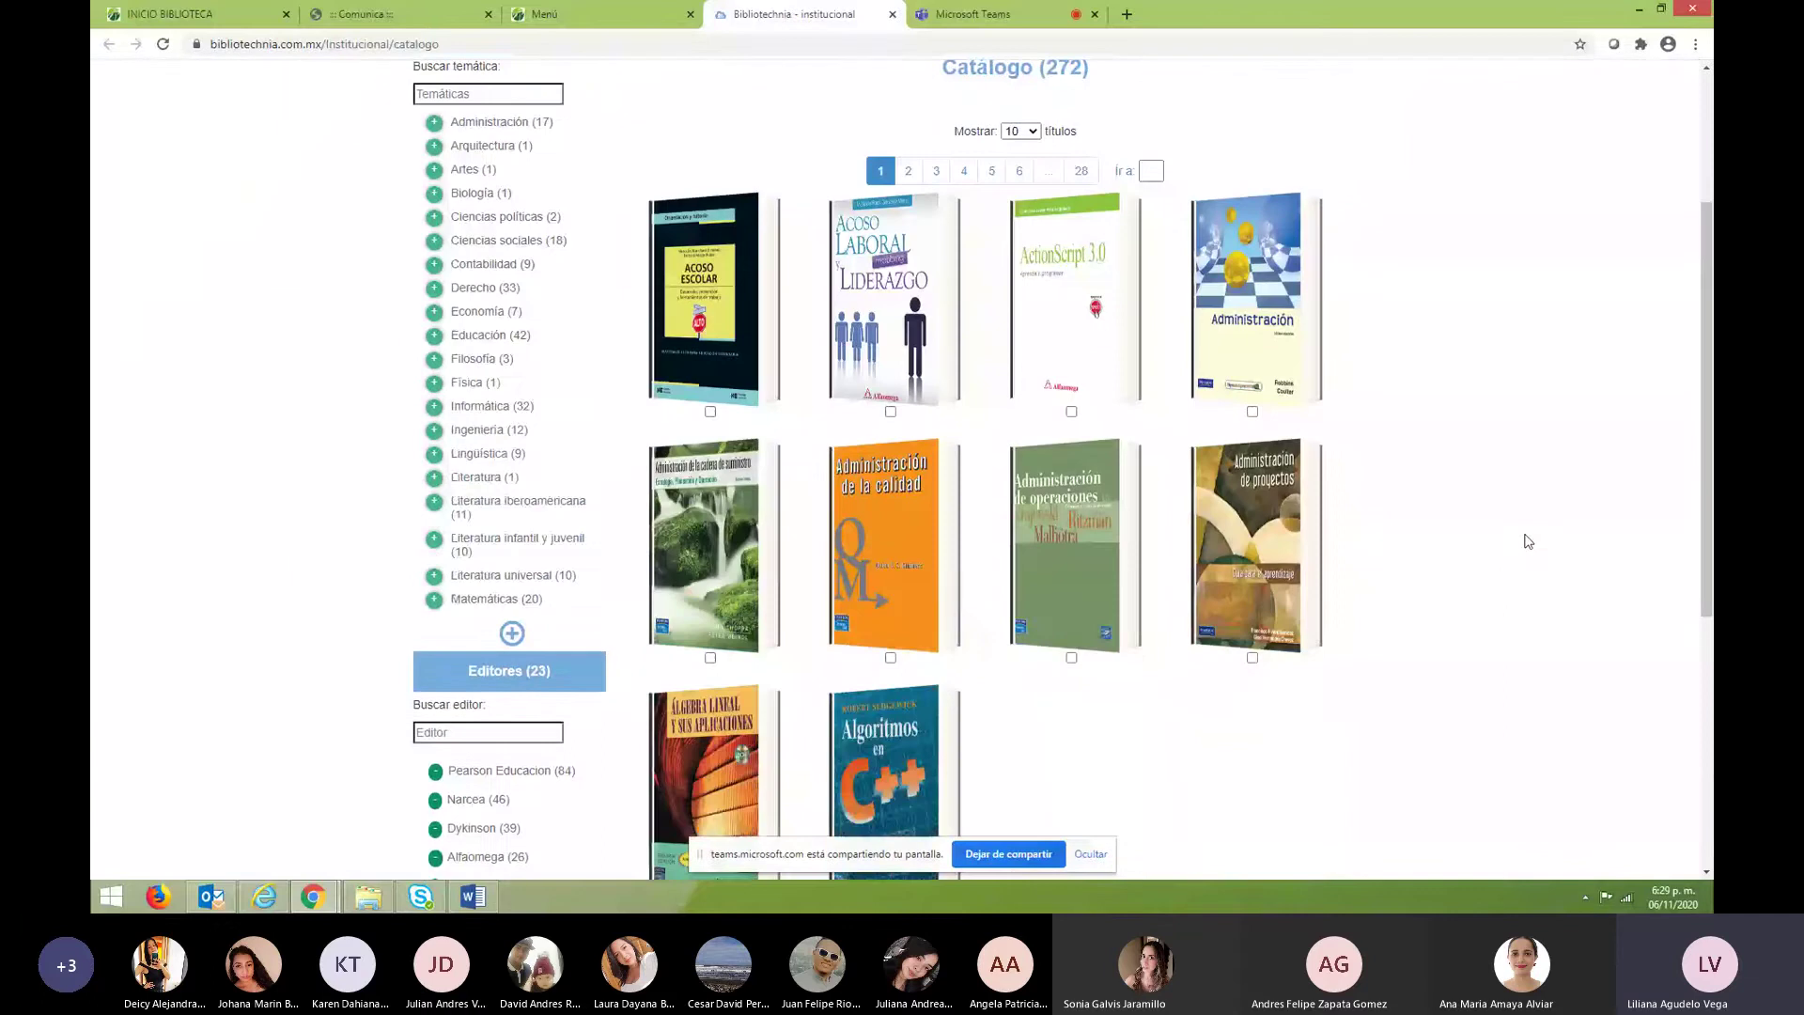
# Filter the Bibliotechnia catalogue by Economía and open the PDF of the book Moneda, banca y mercados financieros.
pyautogui.click(484, 314)
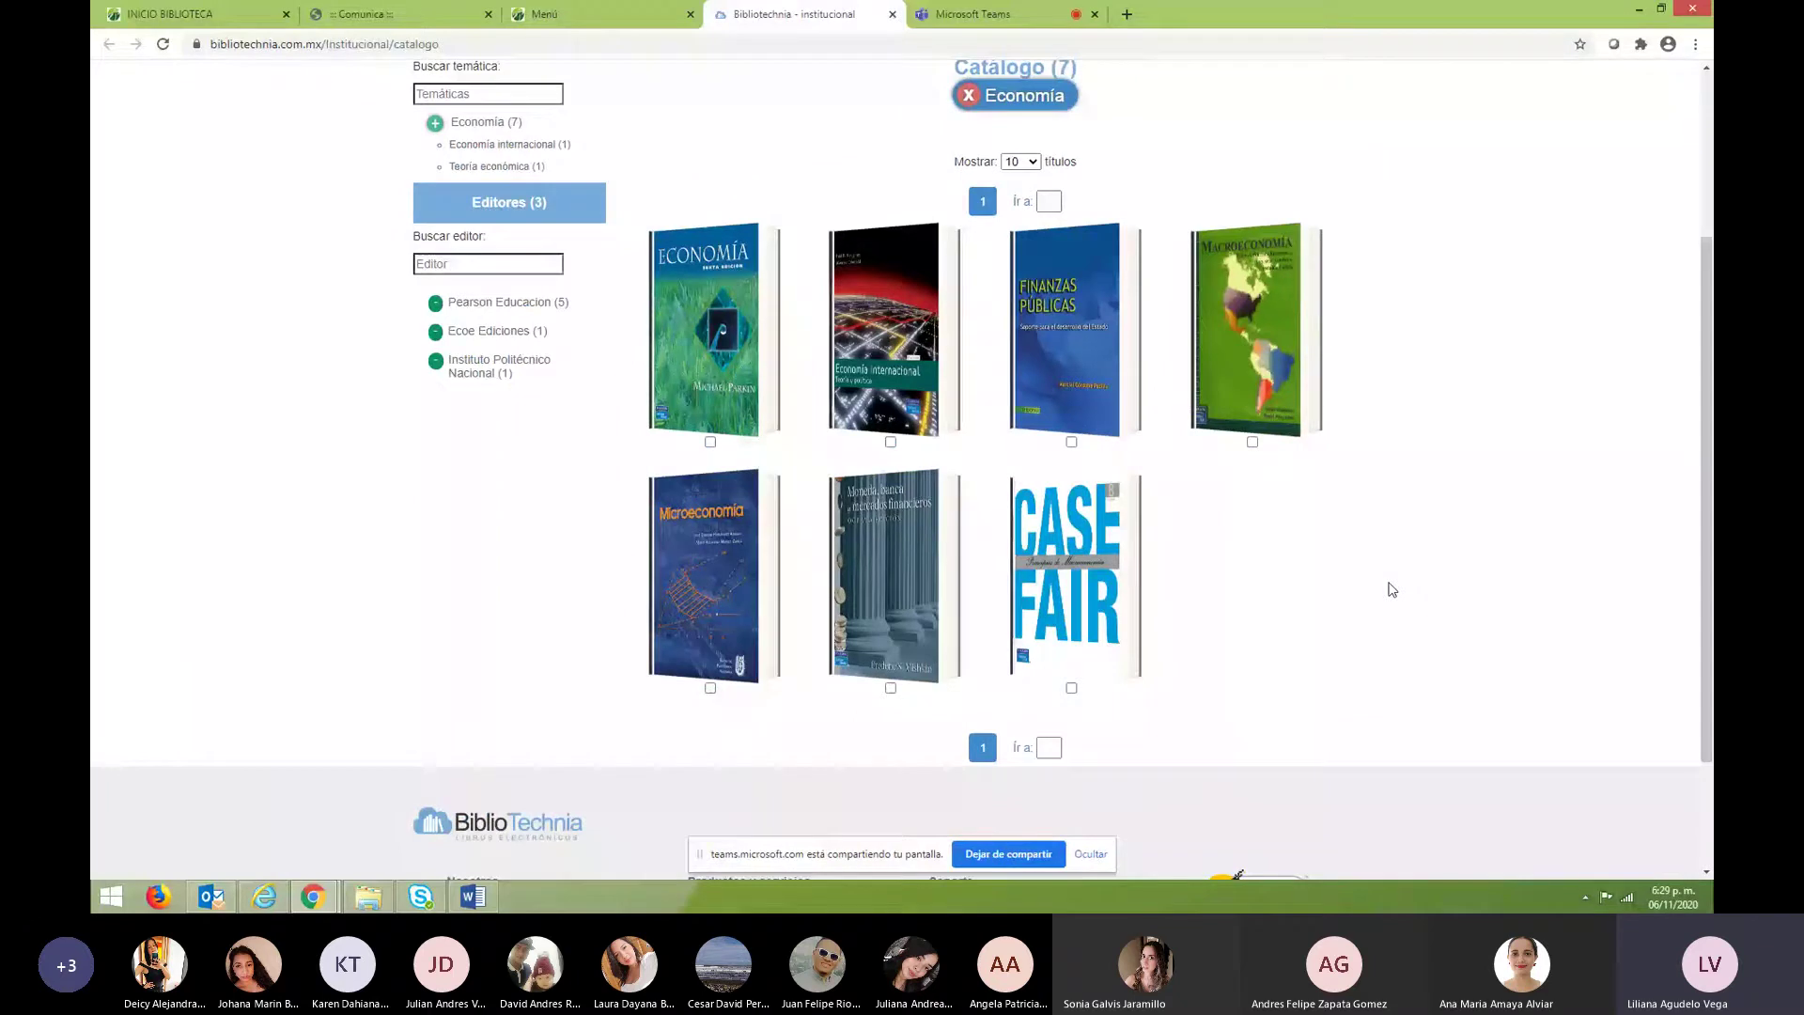
pyautogui.moveTo(859, 568)
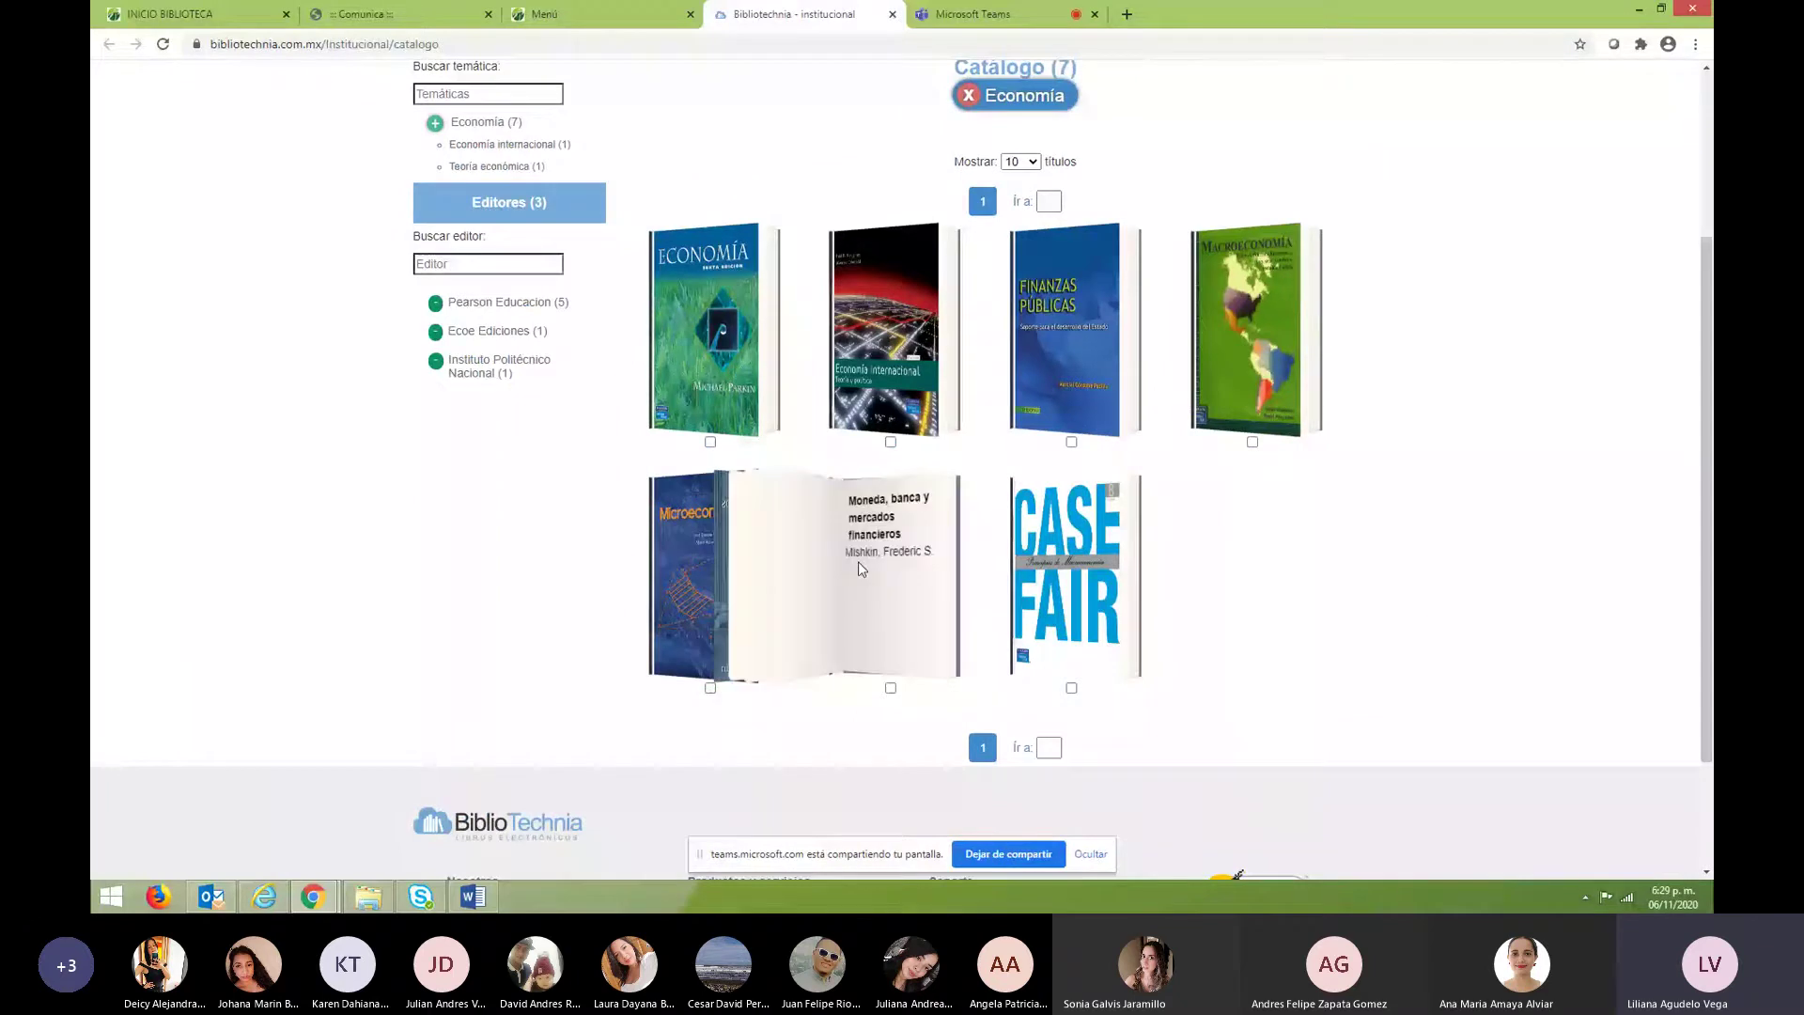
pyautogui.click(859, 561)
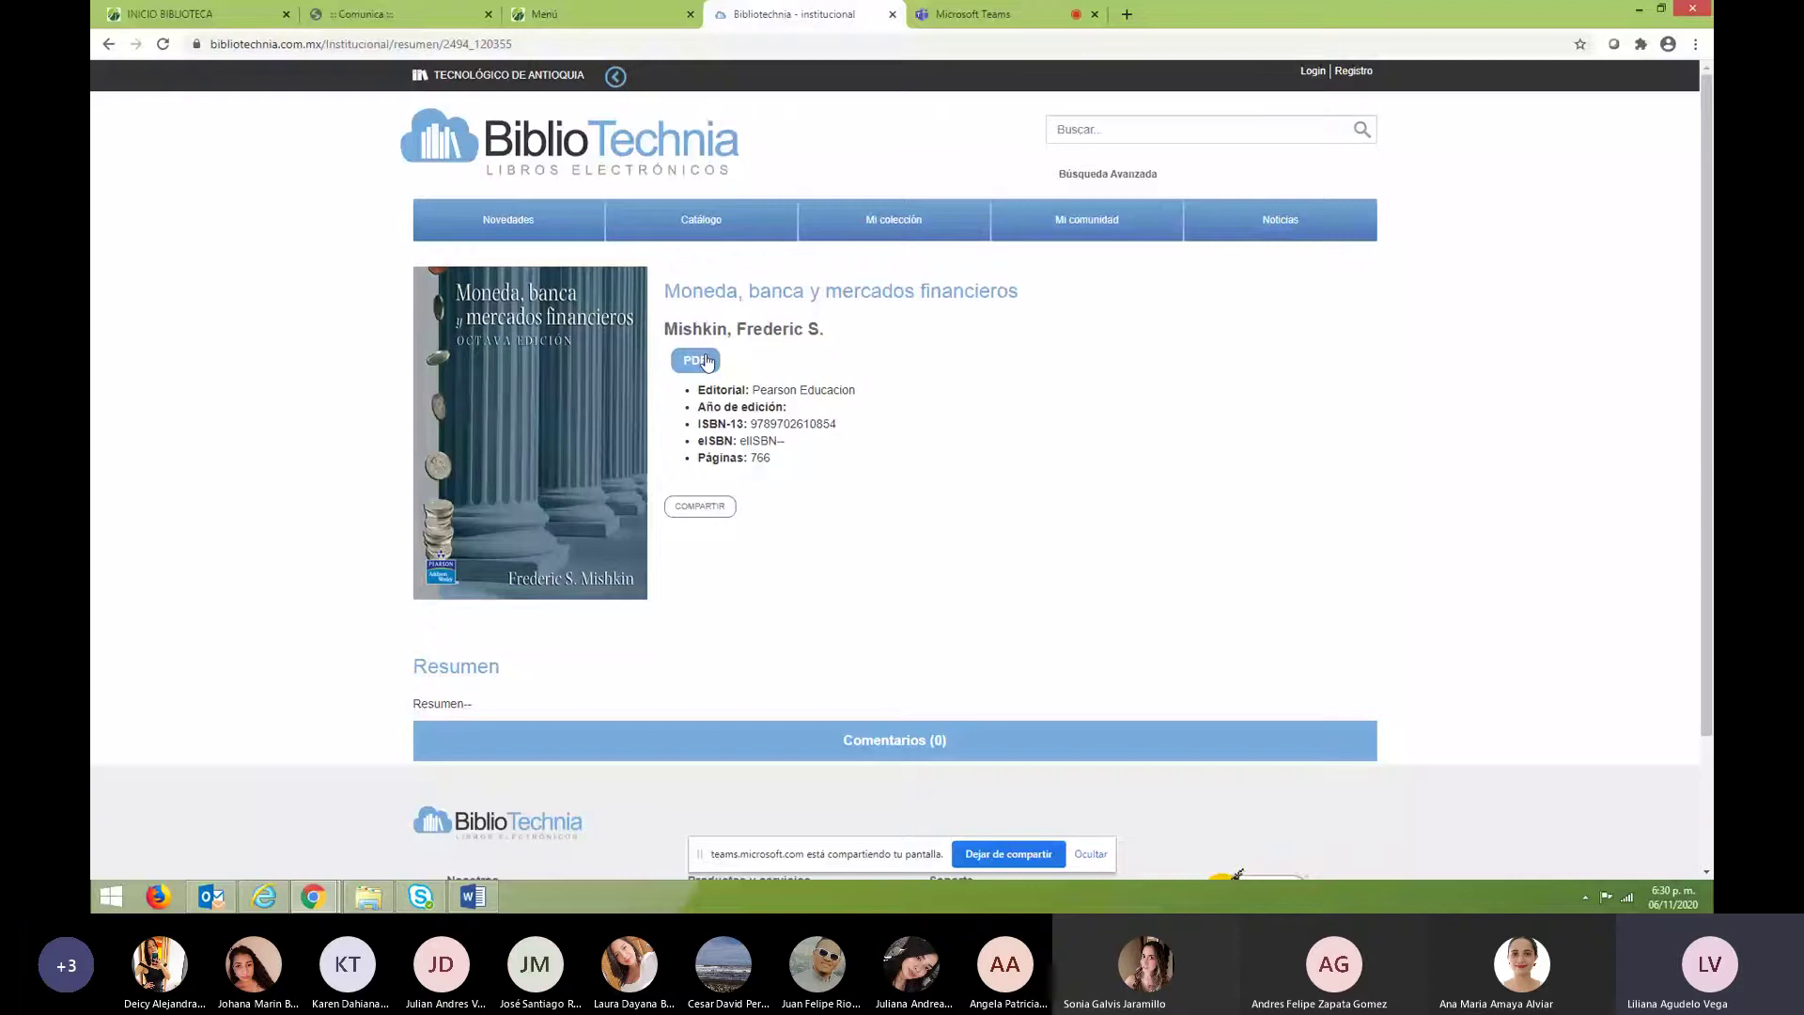
pyautogui.click(707, 362)
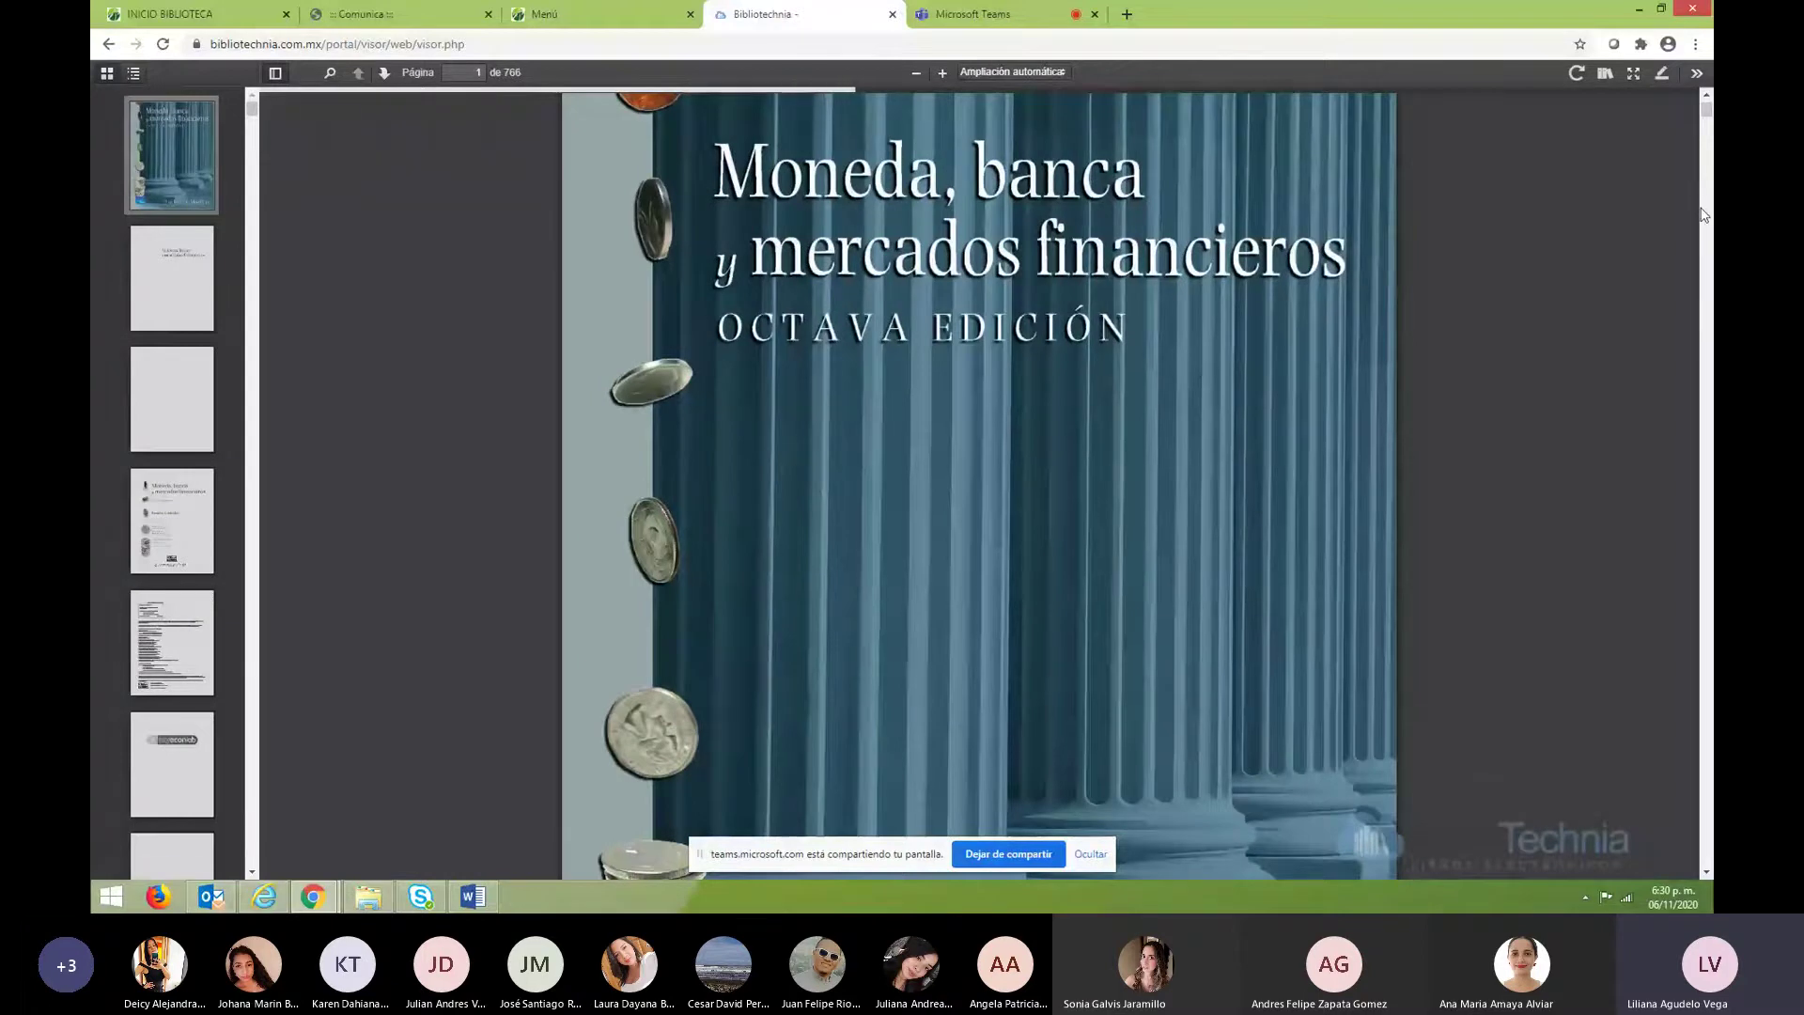
# Examine the book viewer's additional options and try its full-screen mode, dismissing the mail notification and browser profile pop-up.
pyautogui.click(1695, 75)
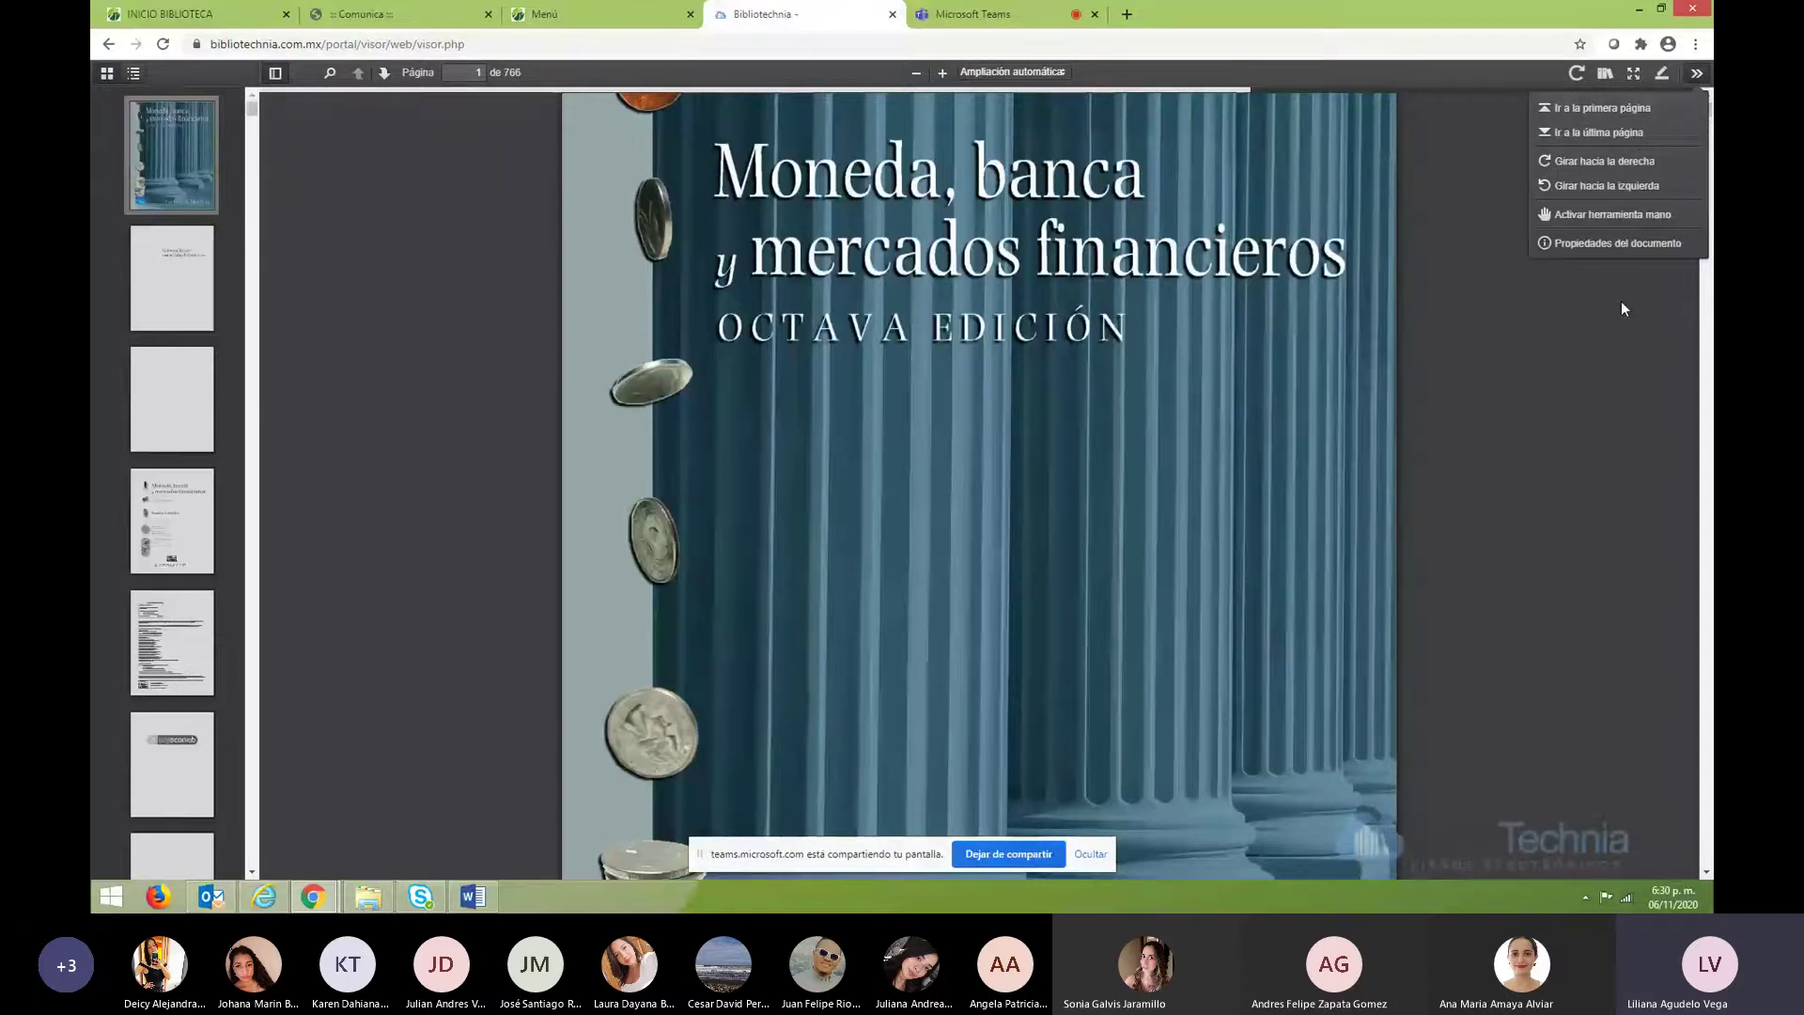
pyautogui.click(1633, 74)
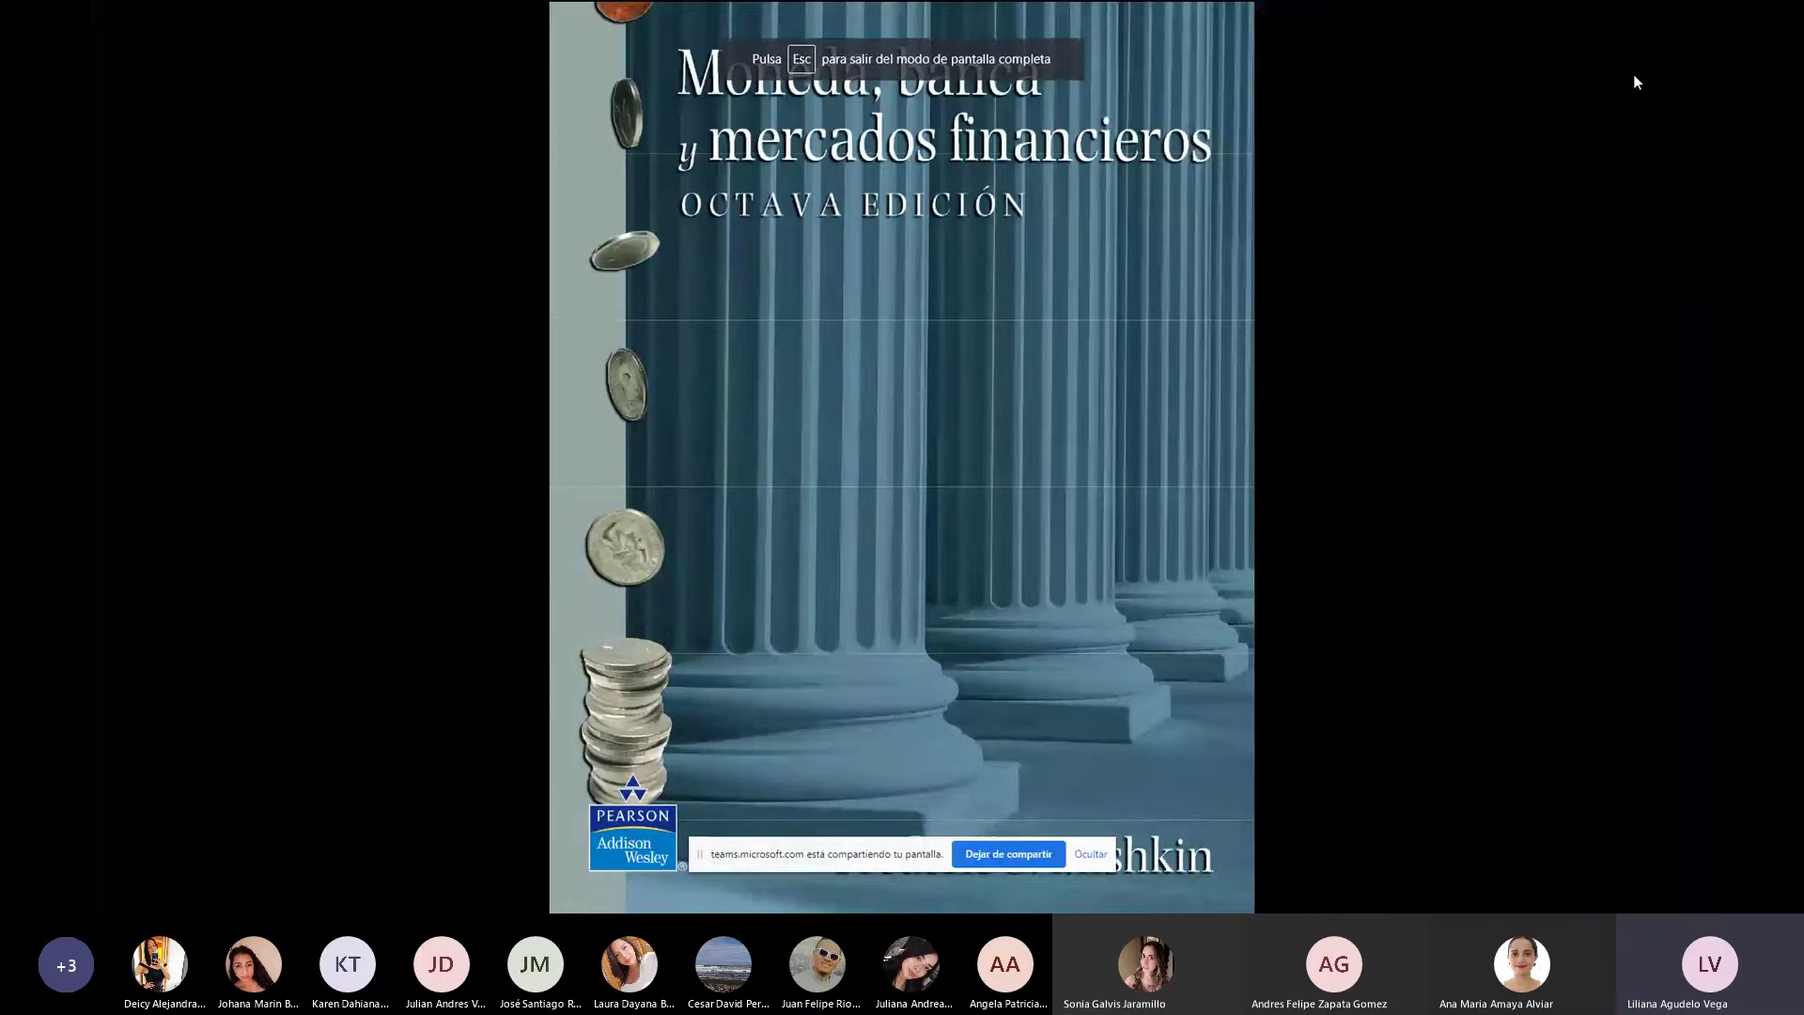
pyautogui.press('Escape')
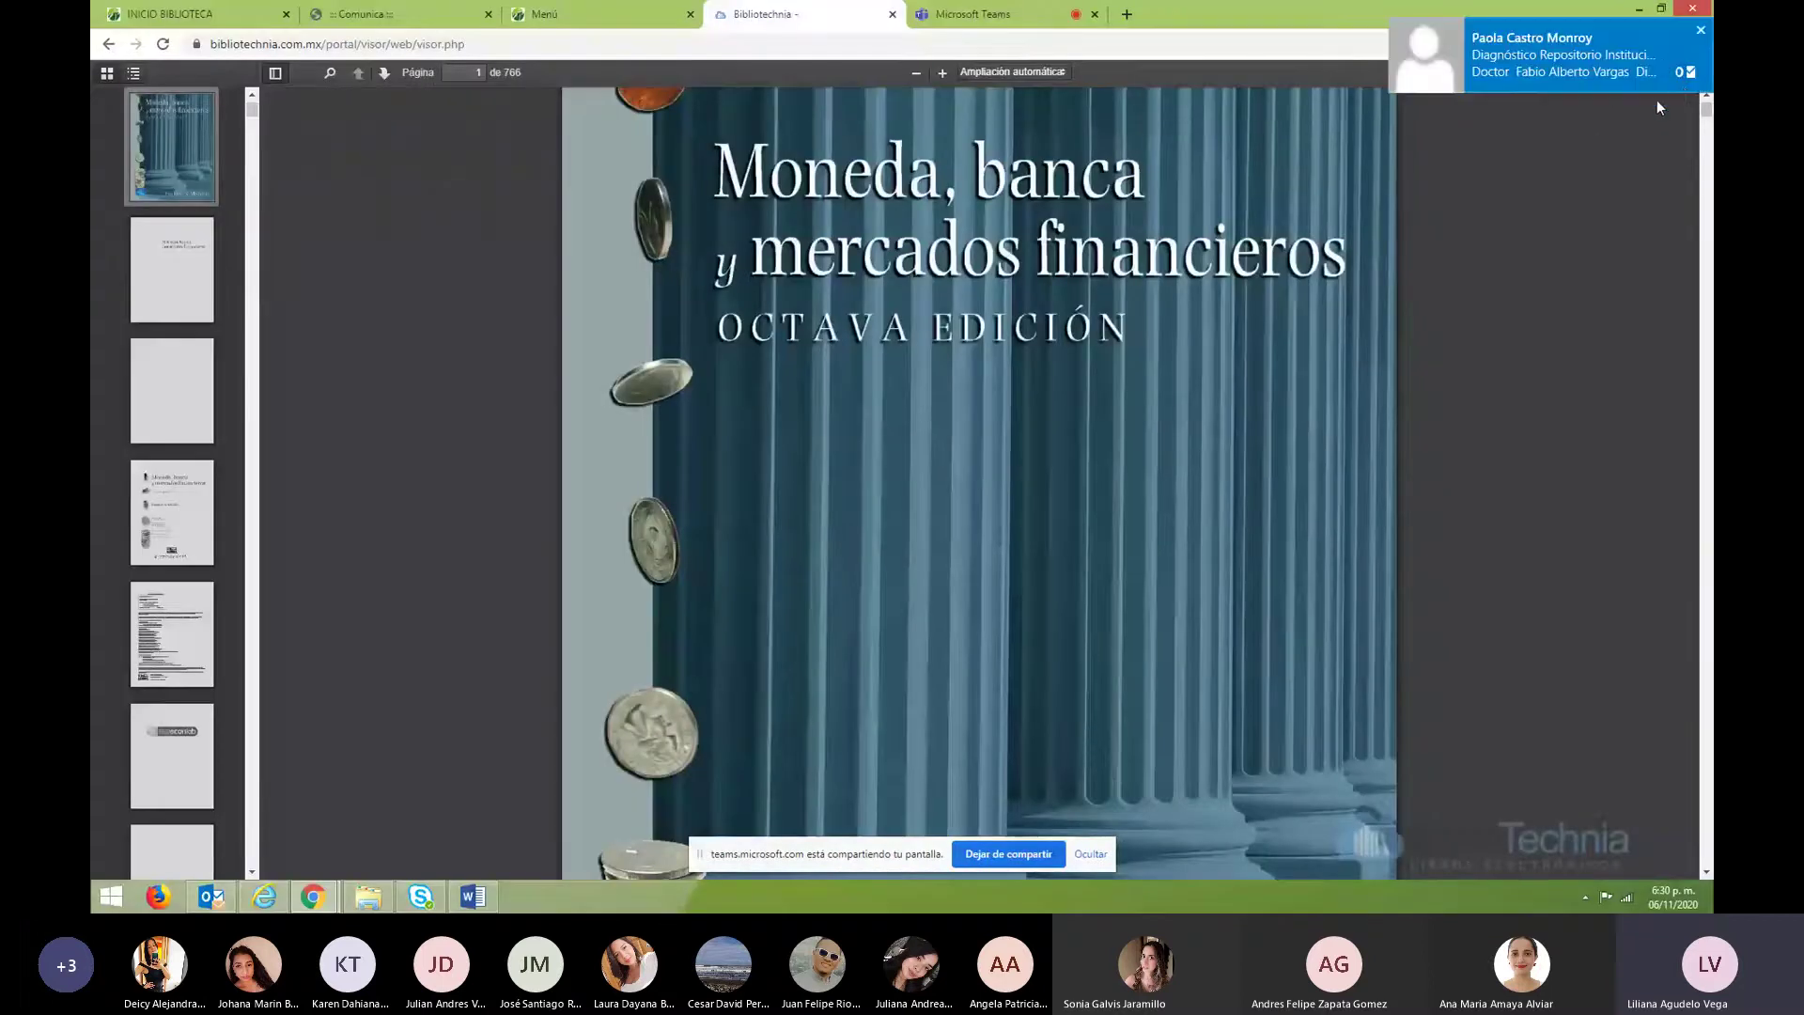
pyautogui.click(1702, 36)
pyautogui.click(1668, 45)
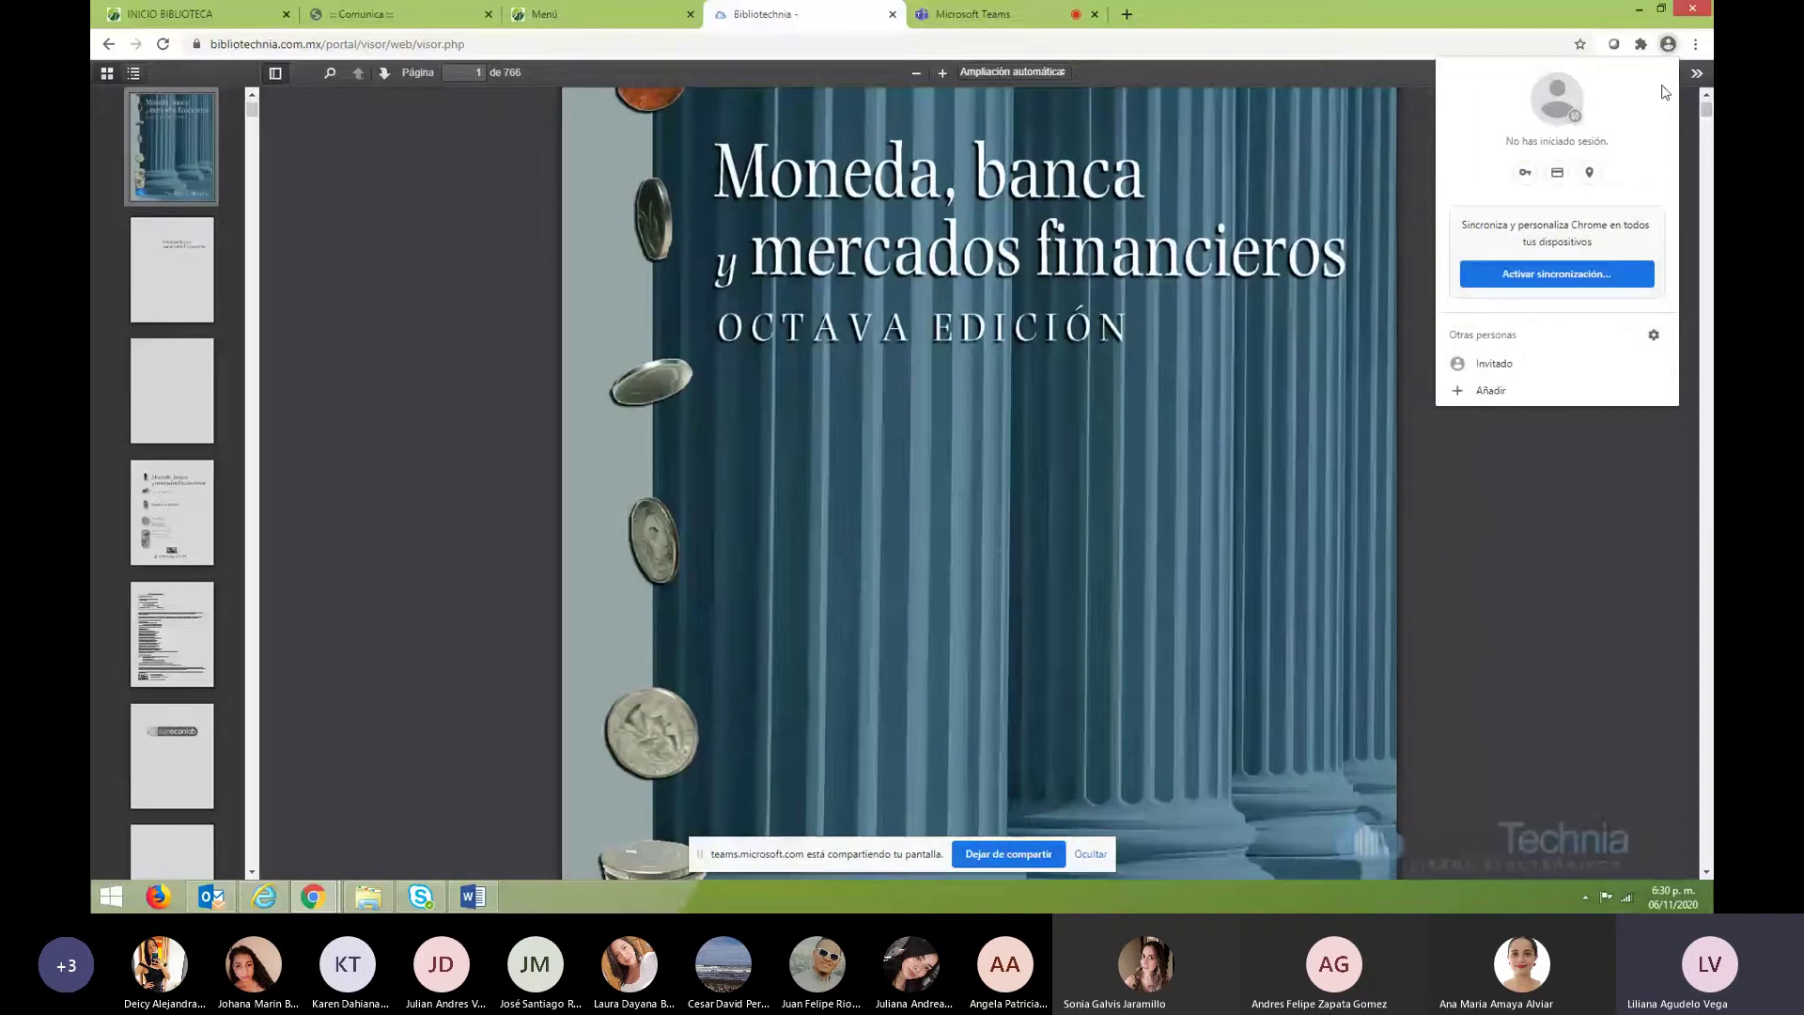
pyautogui.click(1538, 455)
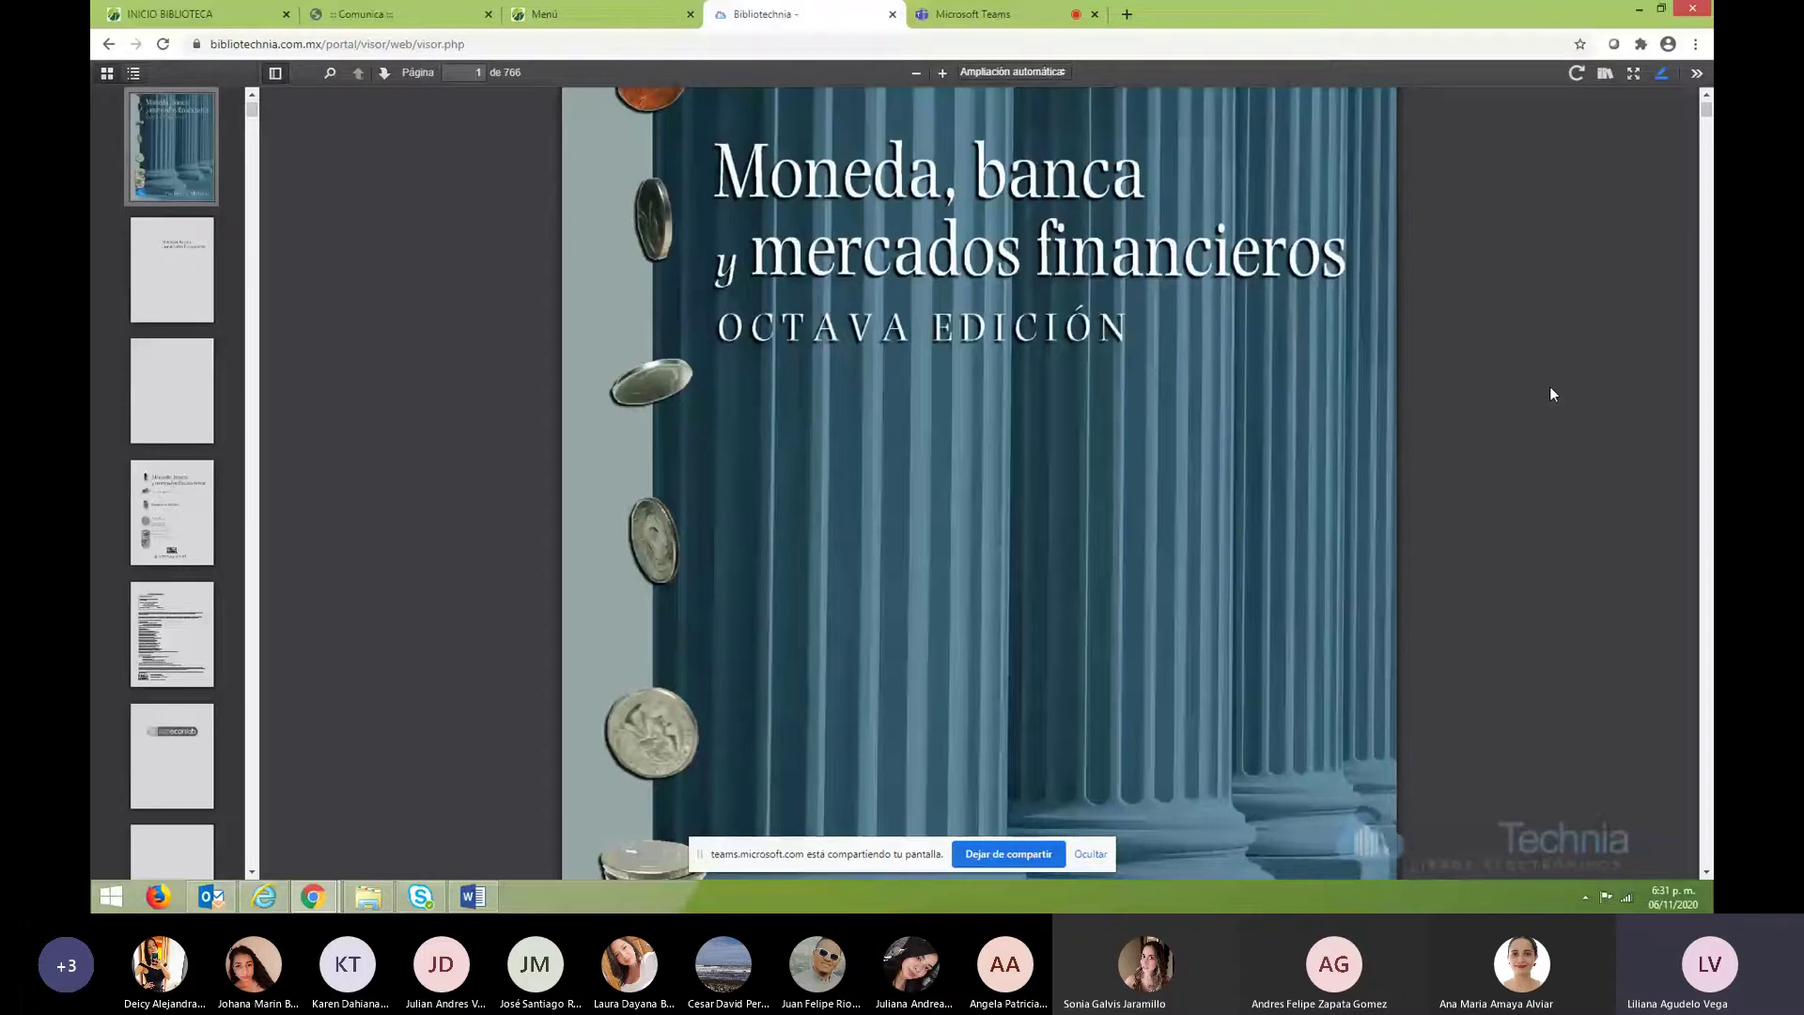
pyautogui.click(1697, 73)
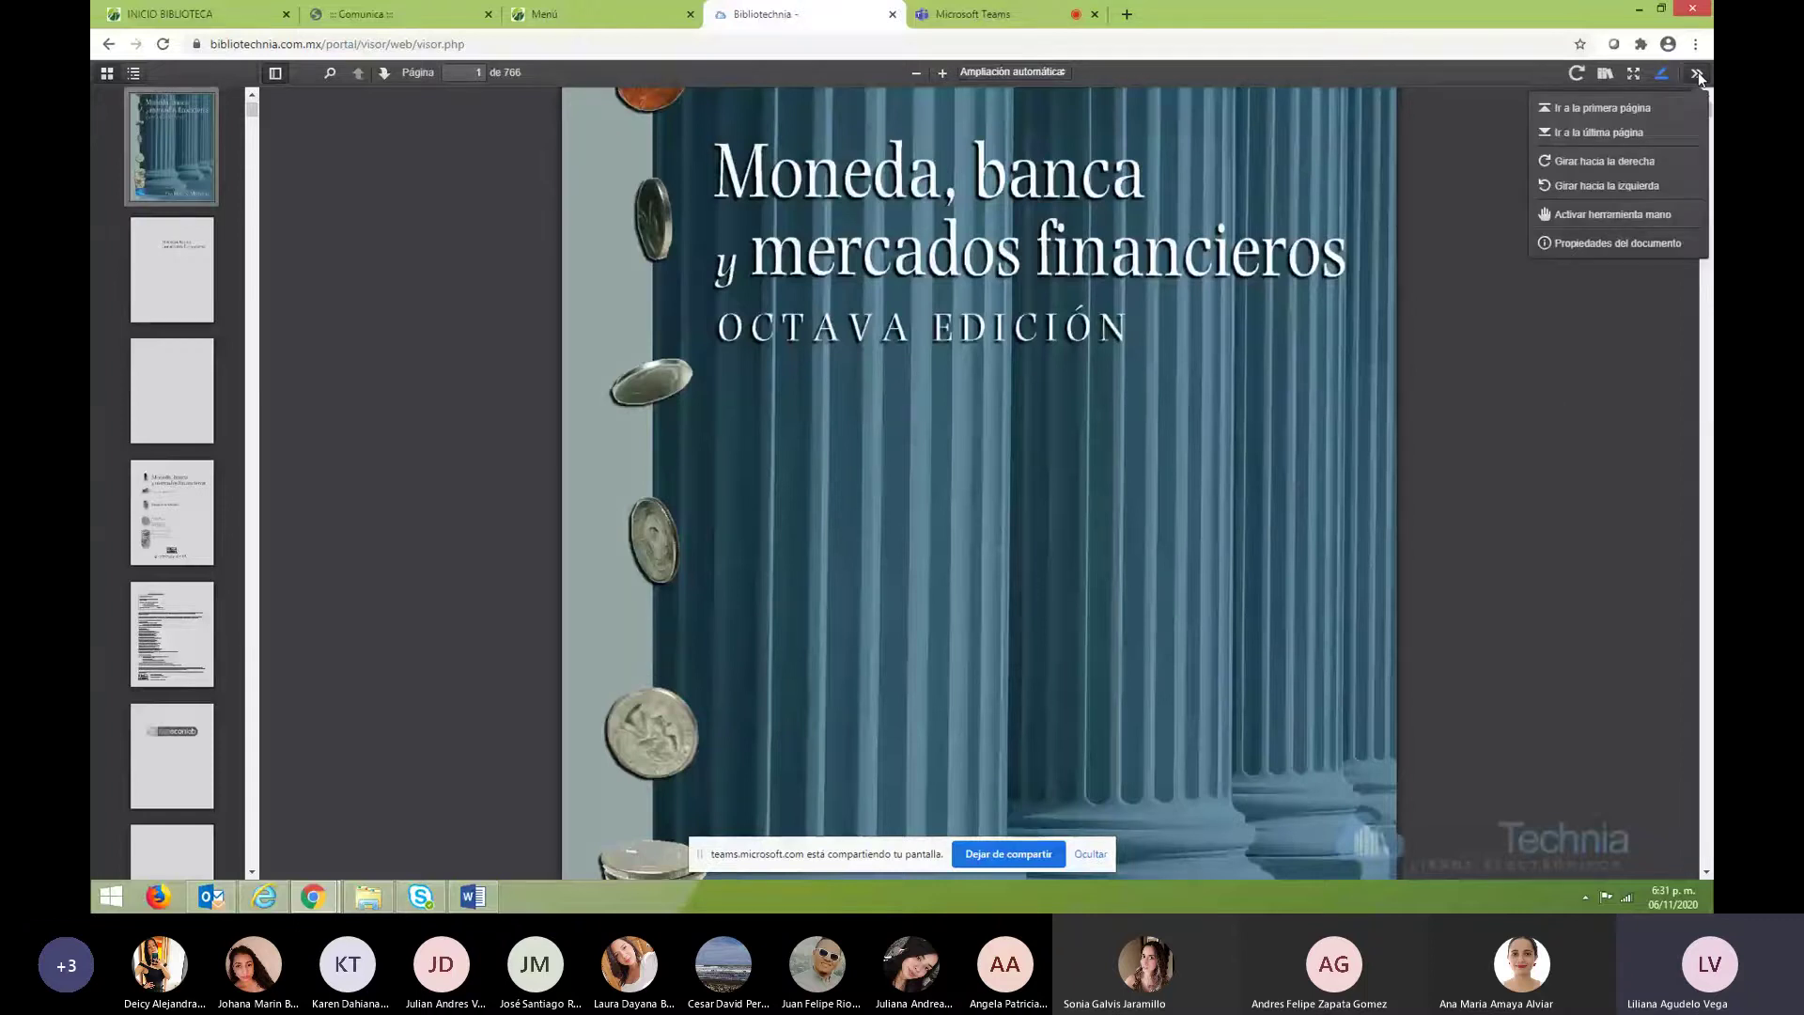
pyautogui.click(1697, 72)
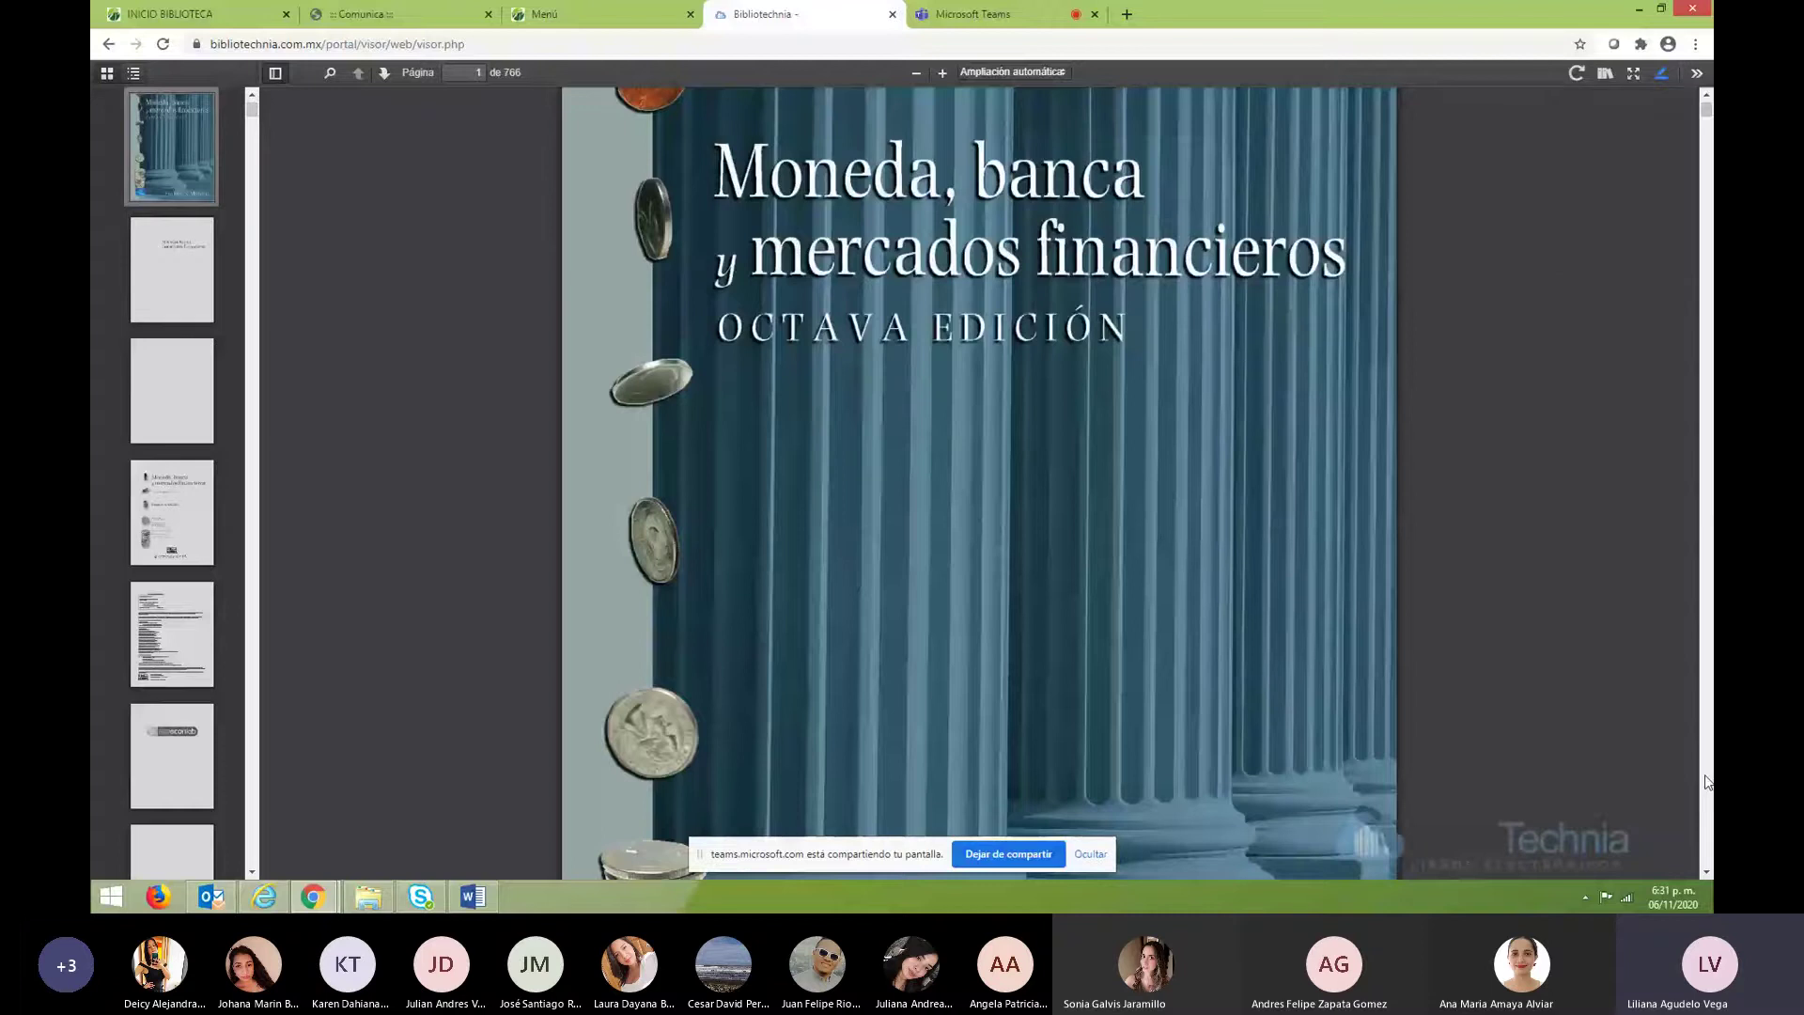
# Page through the opening pages of the book and jump through the thumbnails to page 499.
pyautogui.scroll(-2, 1707, 782)
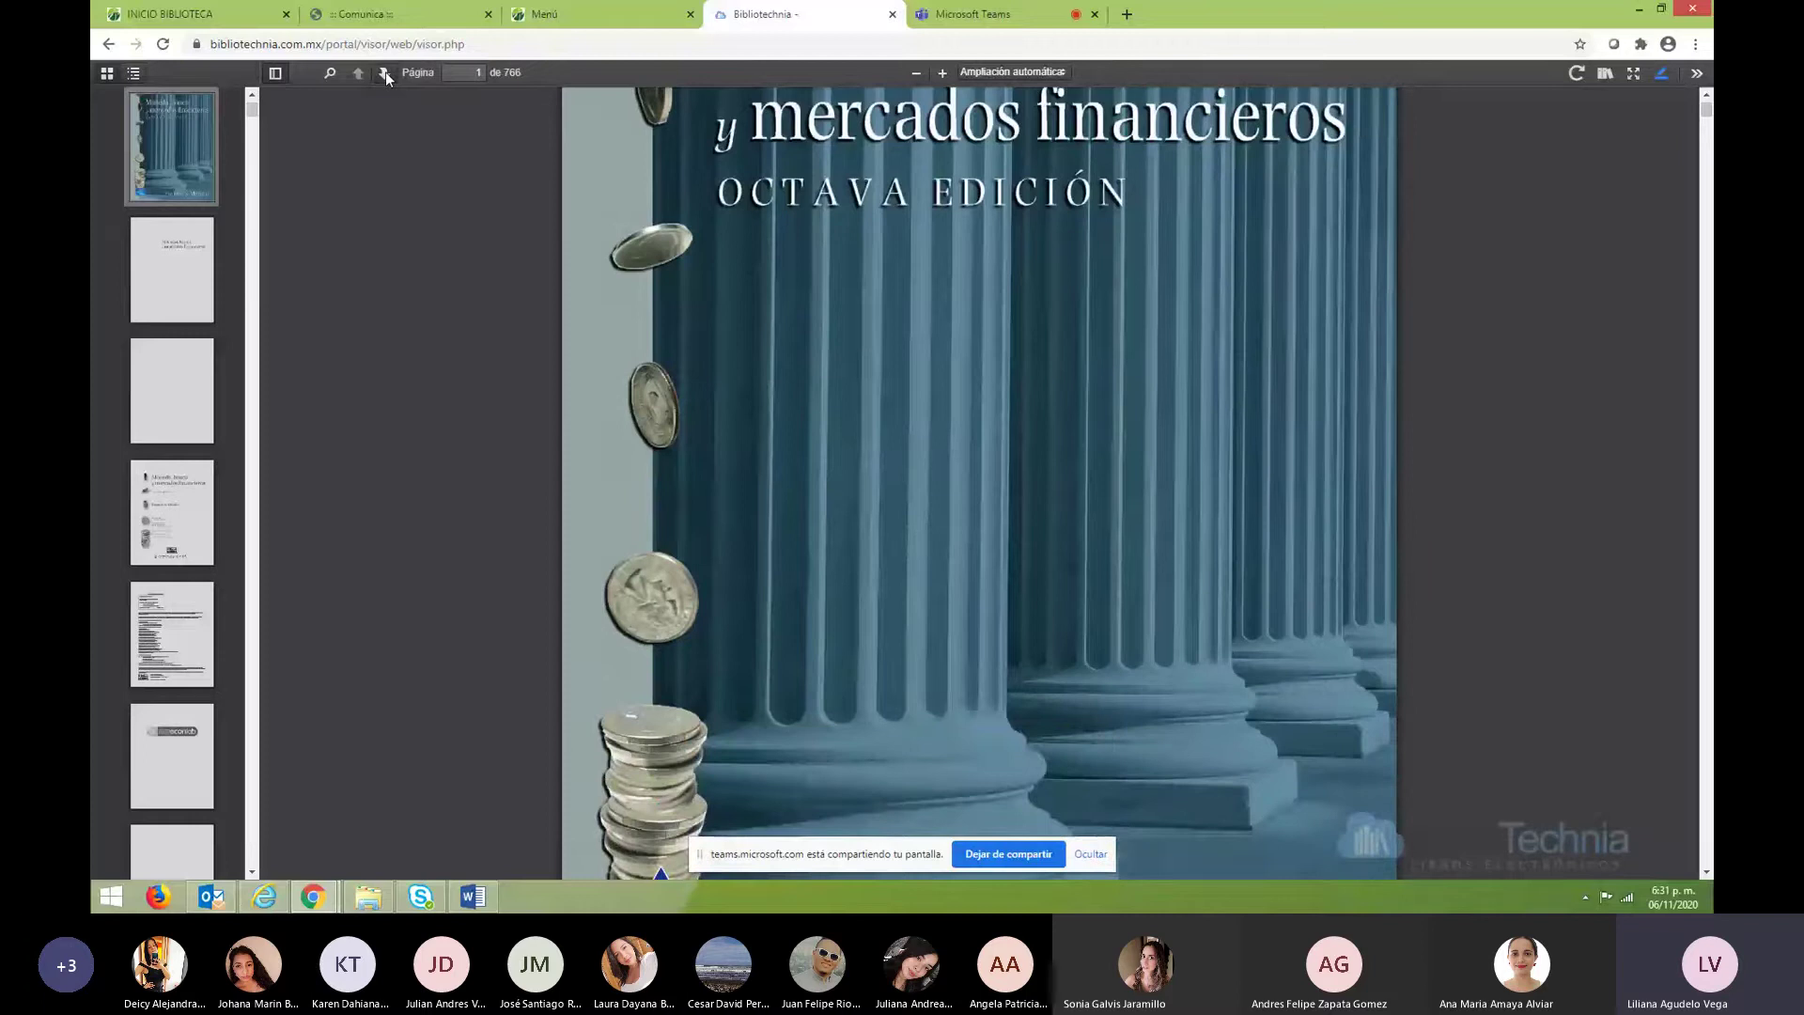
pyautogui.click(384, 73)
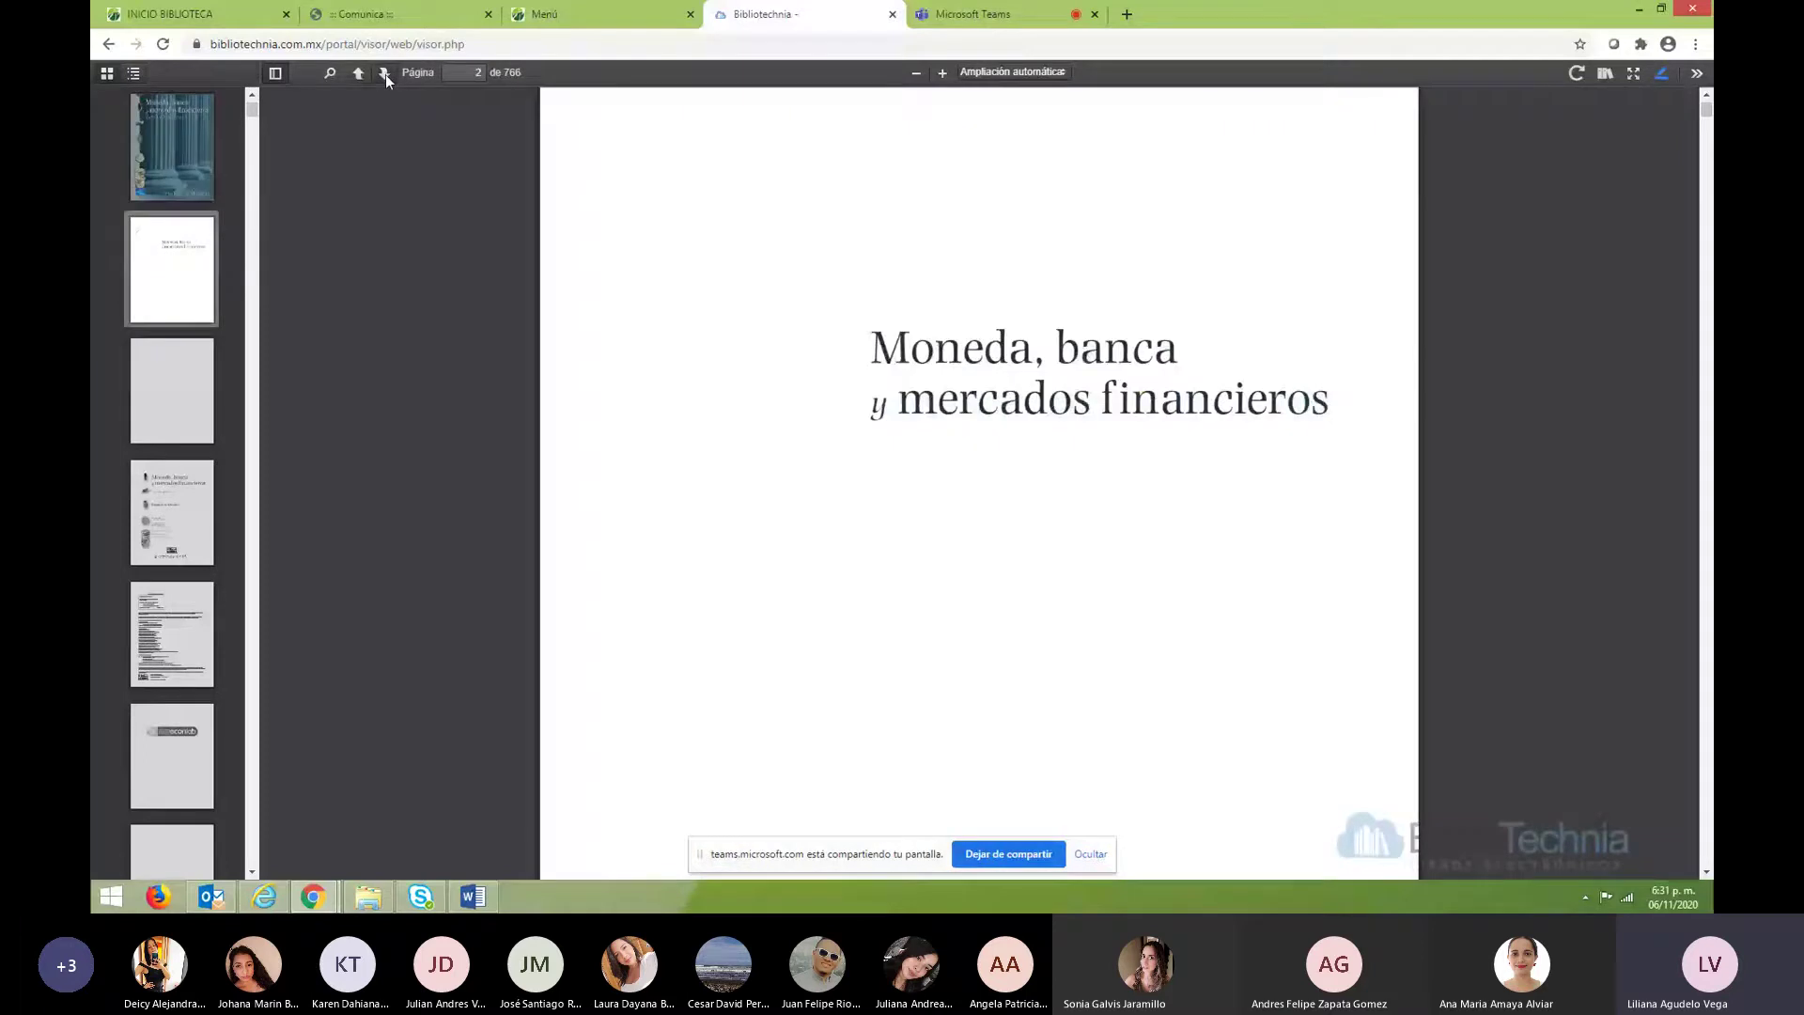
pyautogui.click(385, 73)
pyautogui.click(384, 73)
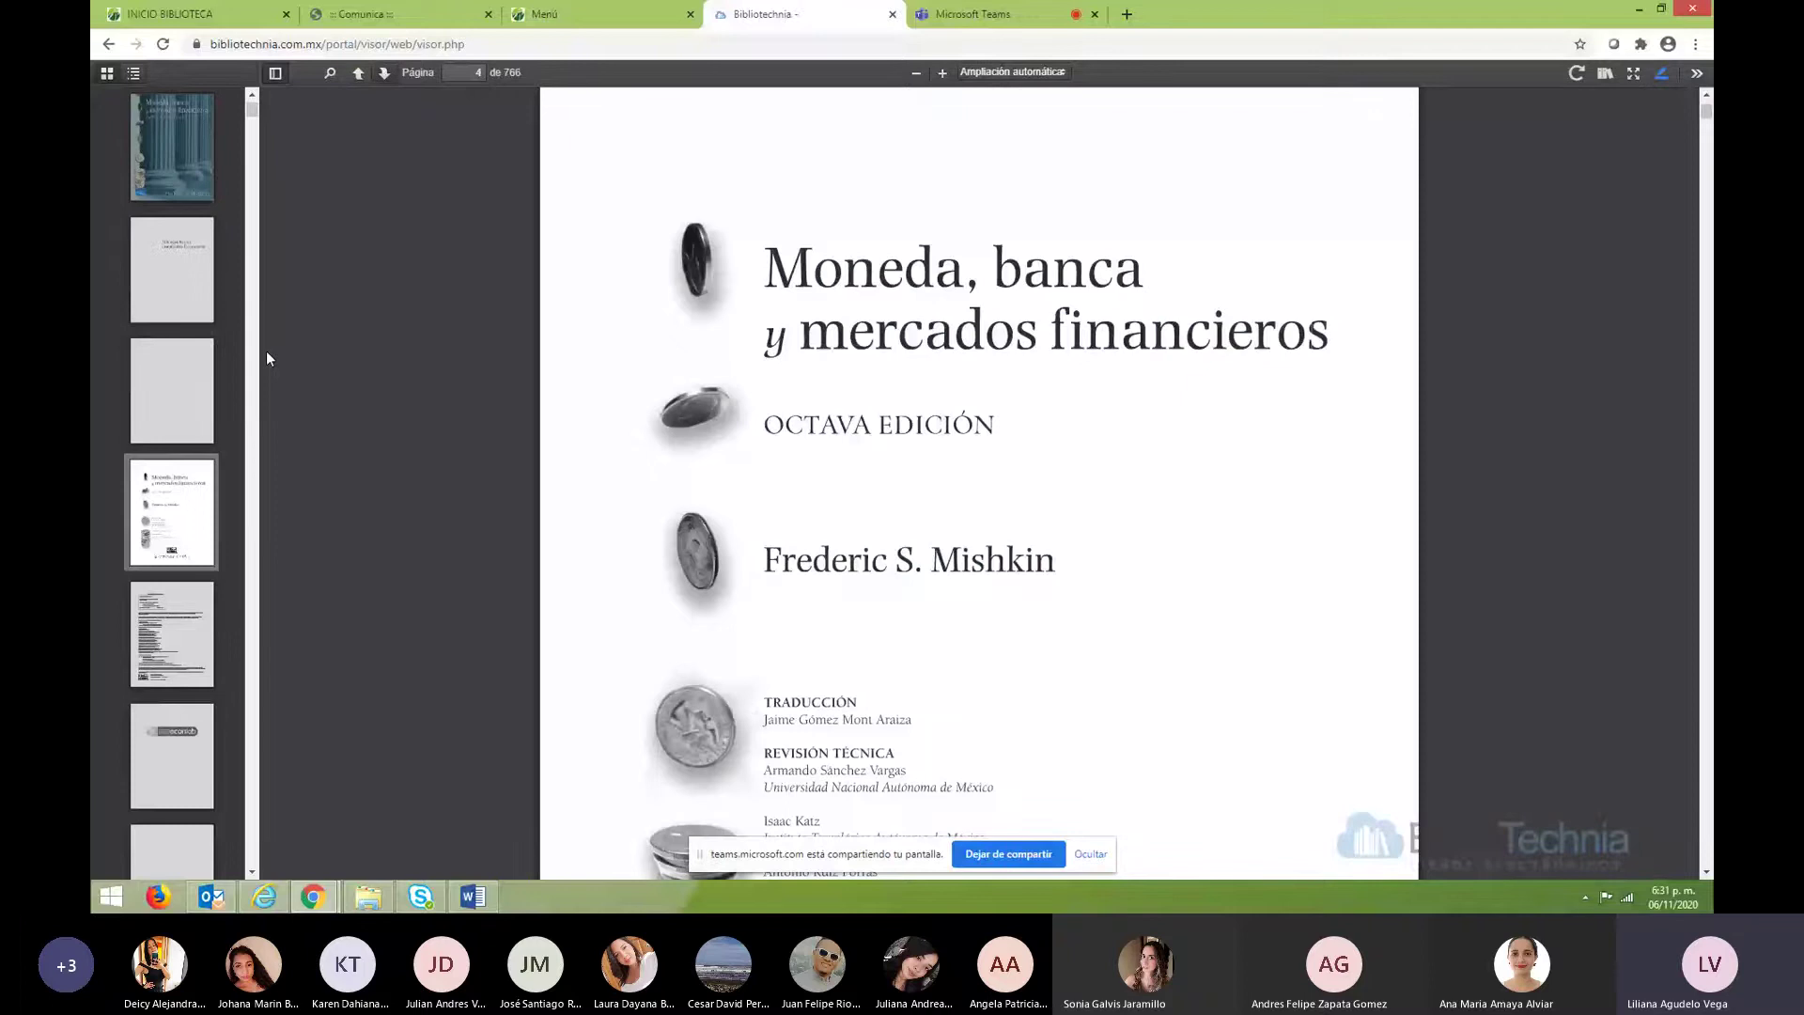
pyautogui.moveTo(251, 109); pyautogui.dragTo(252, 595)
pyautogui.click(149, 629)
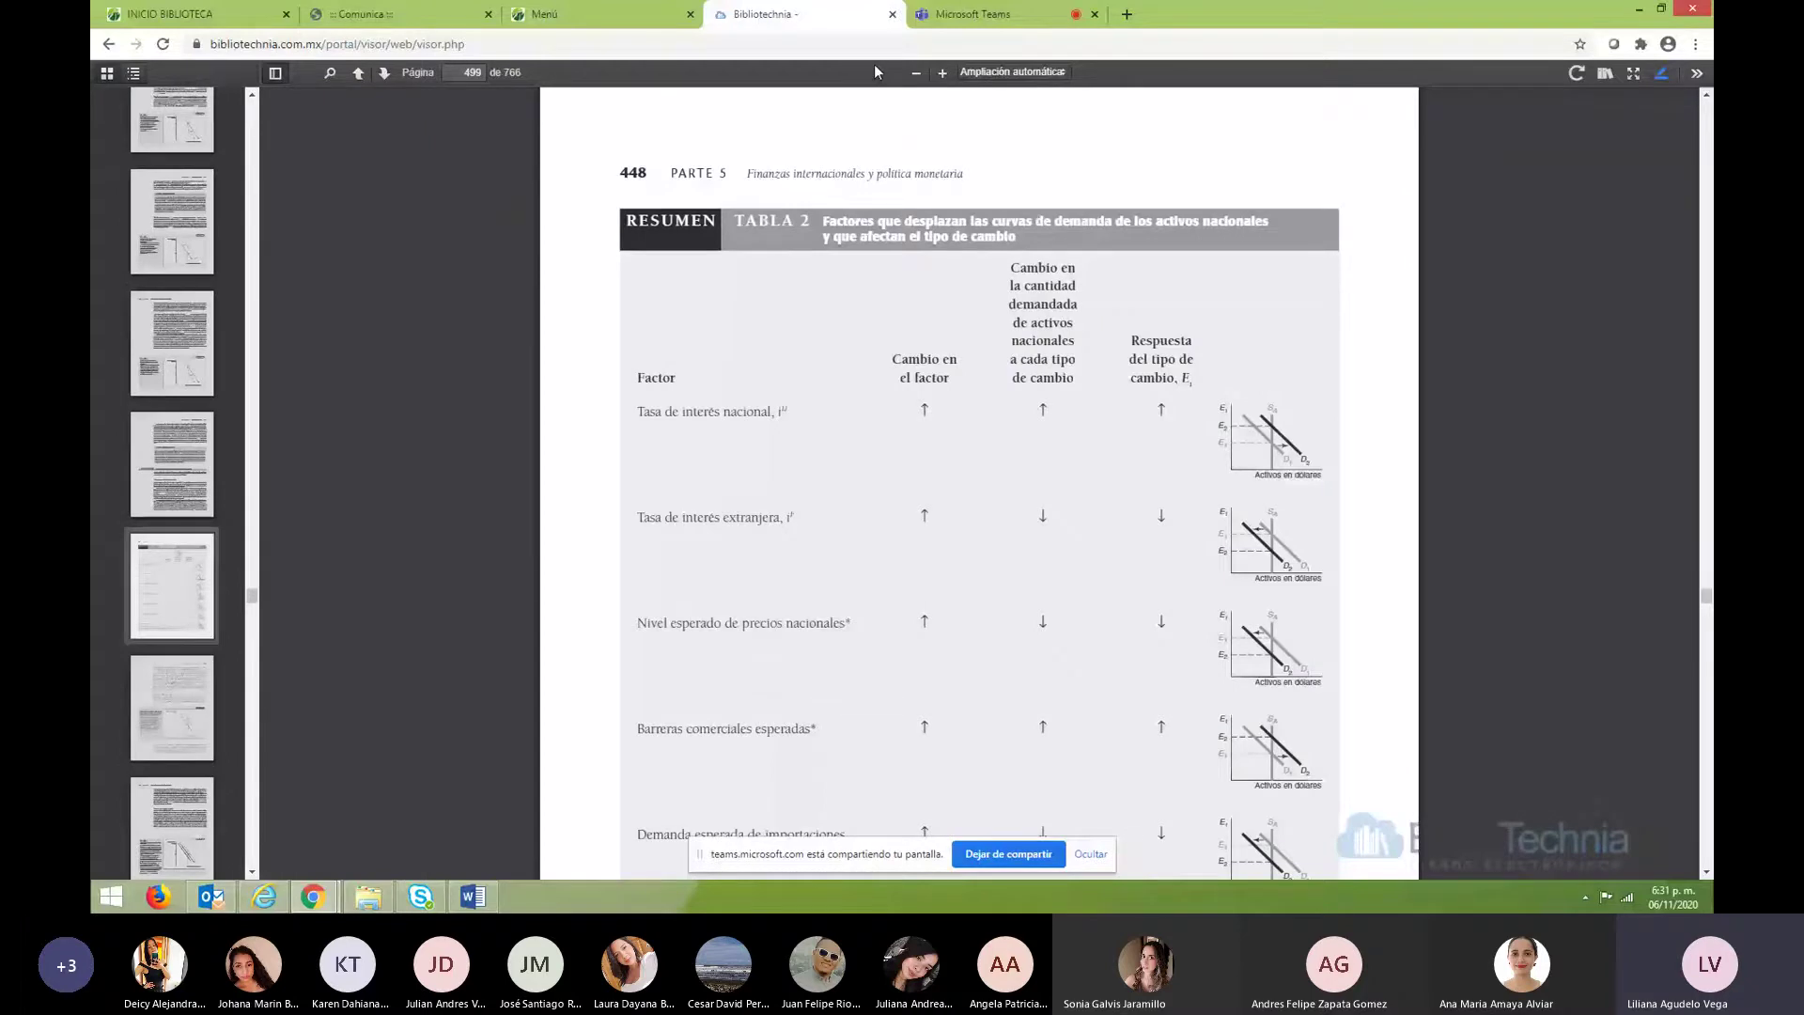
# Close Bibliotechnia, open Gale from the database catalogue, and enter the Gale eBooks collection.
pyautogui.hotkey('ctrl', 'w')
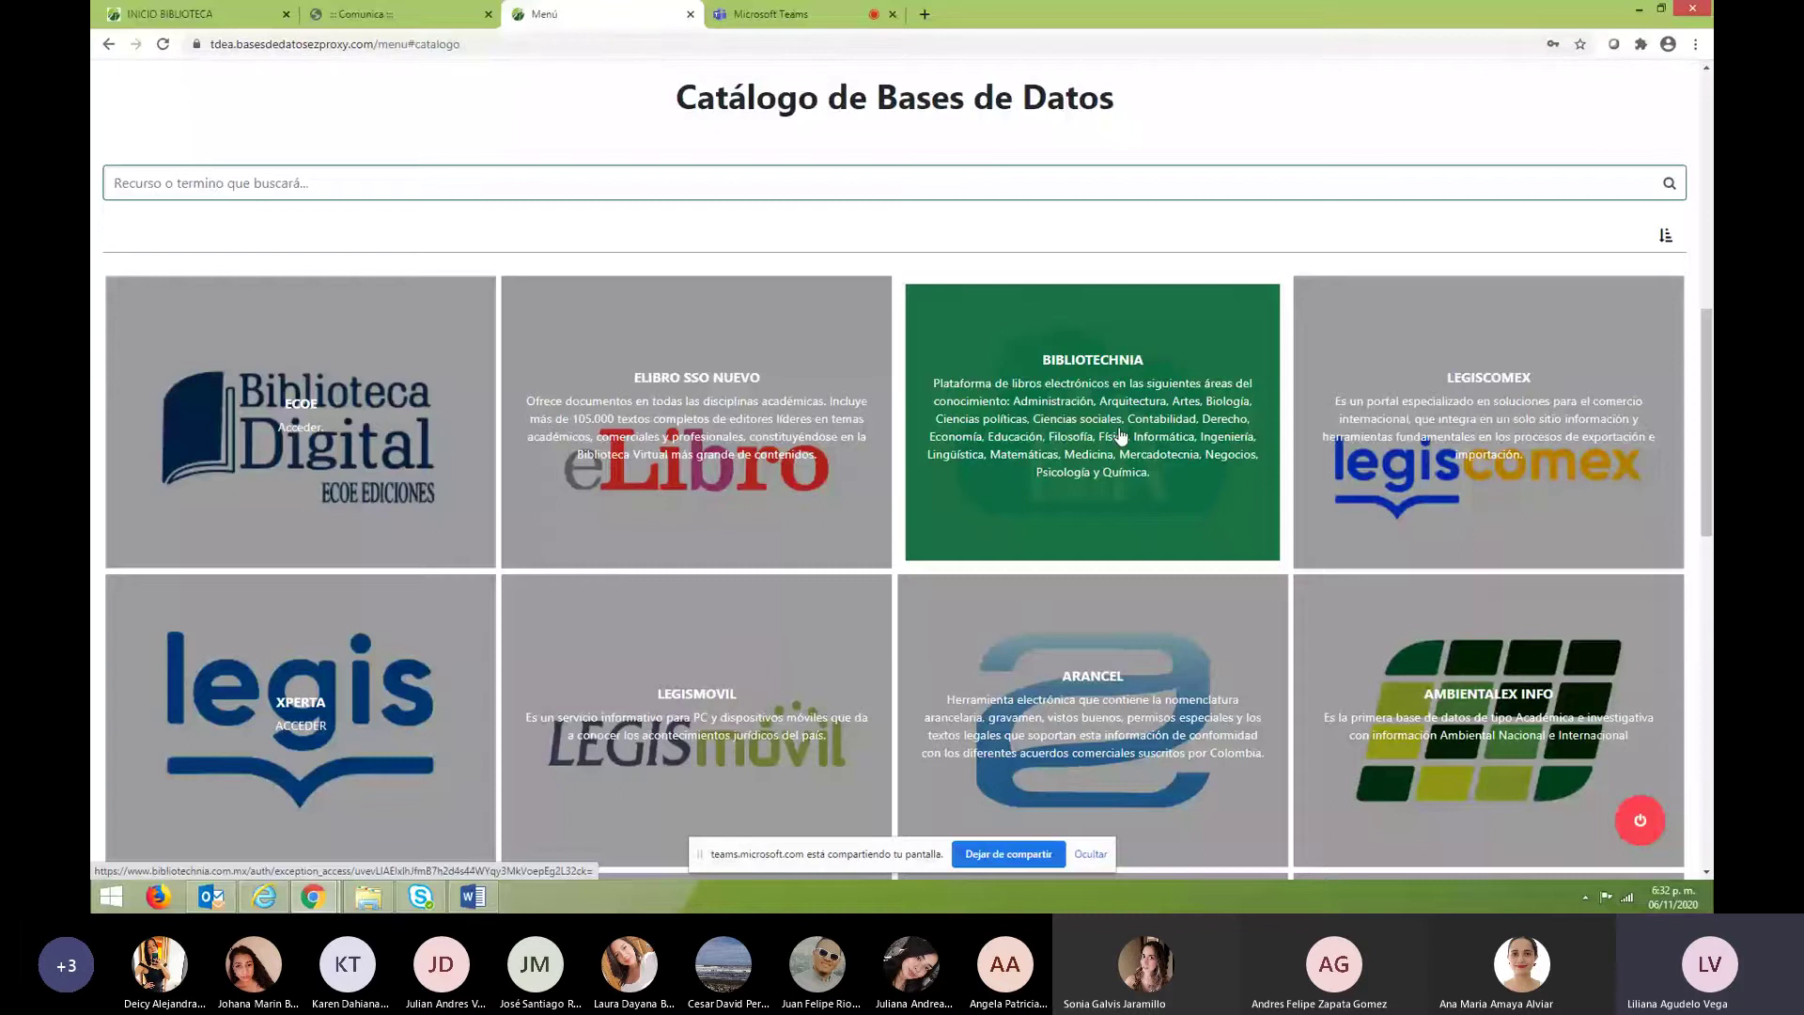
pyautogui.click(1552, 621)
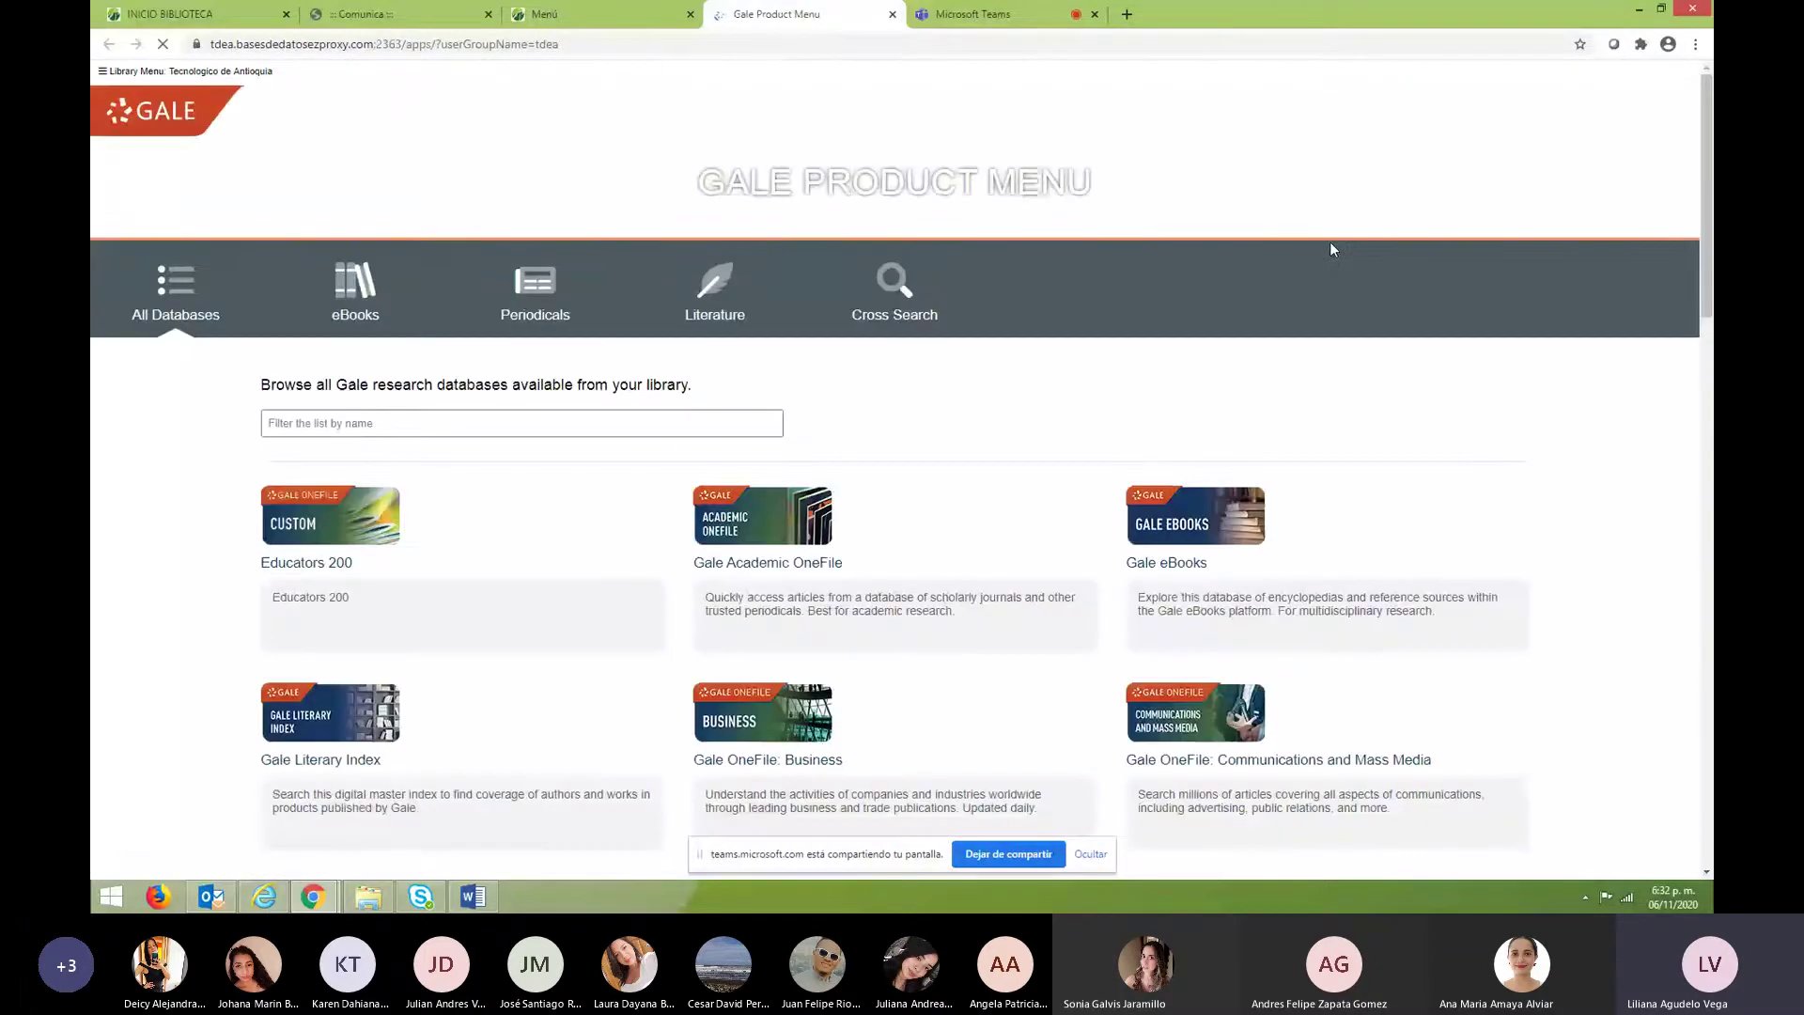
pyautogui.click(355, 291)
pyautogui.click(307, 514)
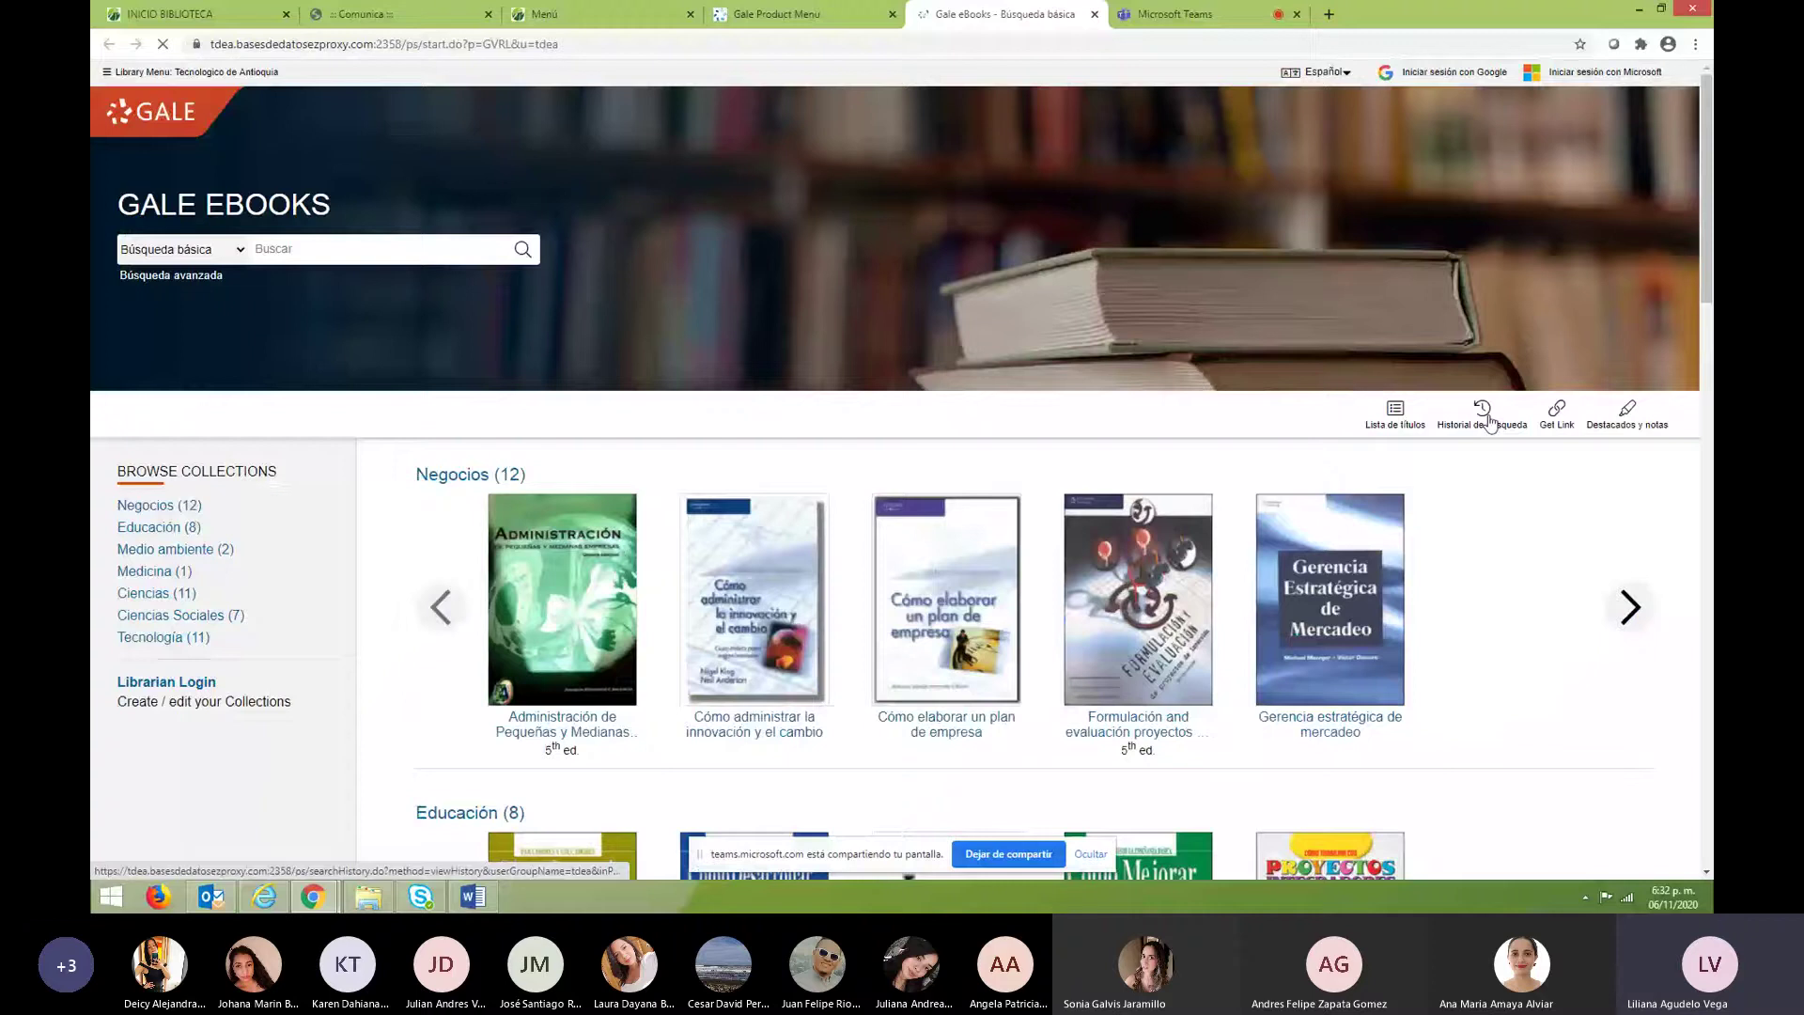
# Browse the Negocios books in Gale eBooks, try to open Gerencia estratégica de mercadeo, and close its page.
pyautogui.scroll(-2, 380, 364)
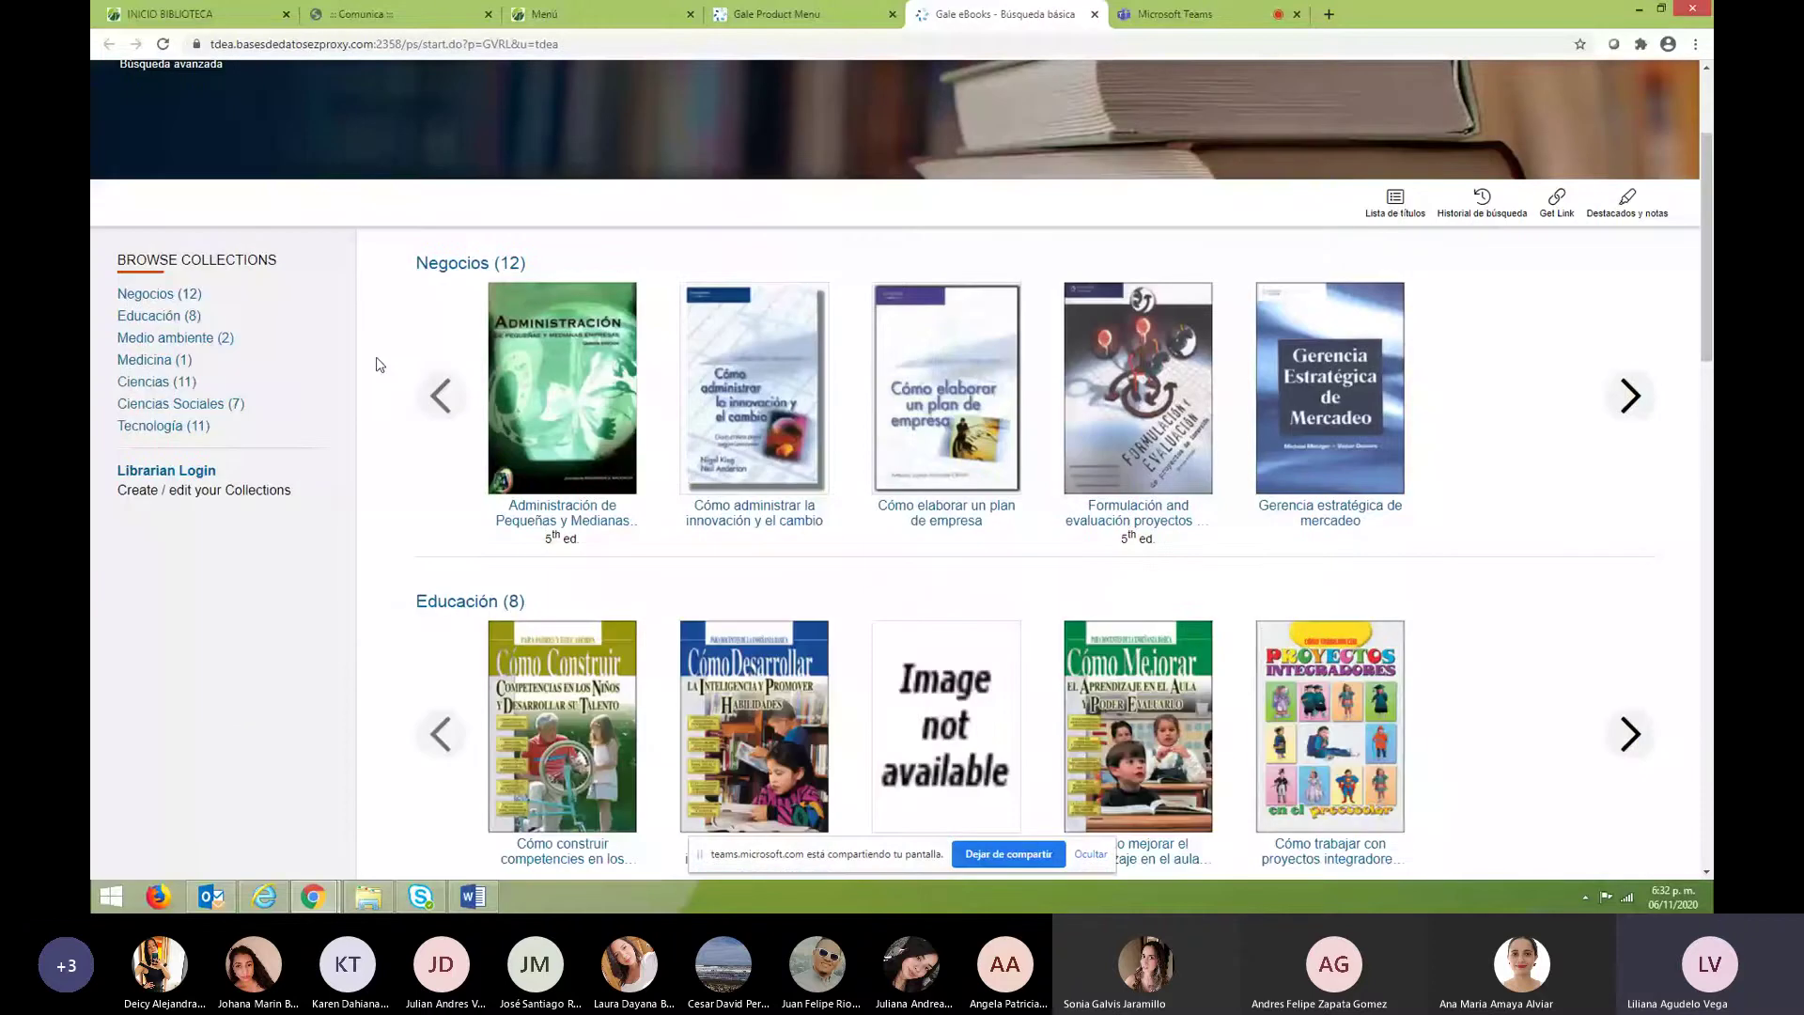
pyautogui.click(1633, 396)
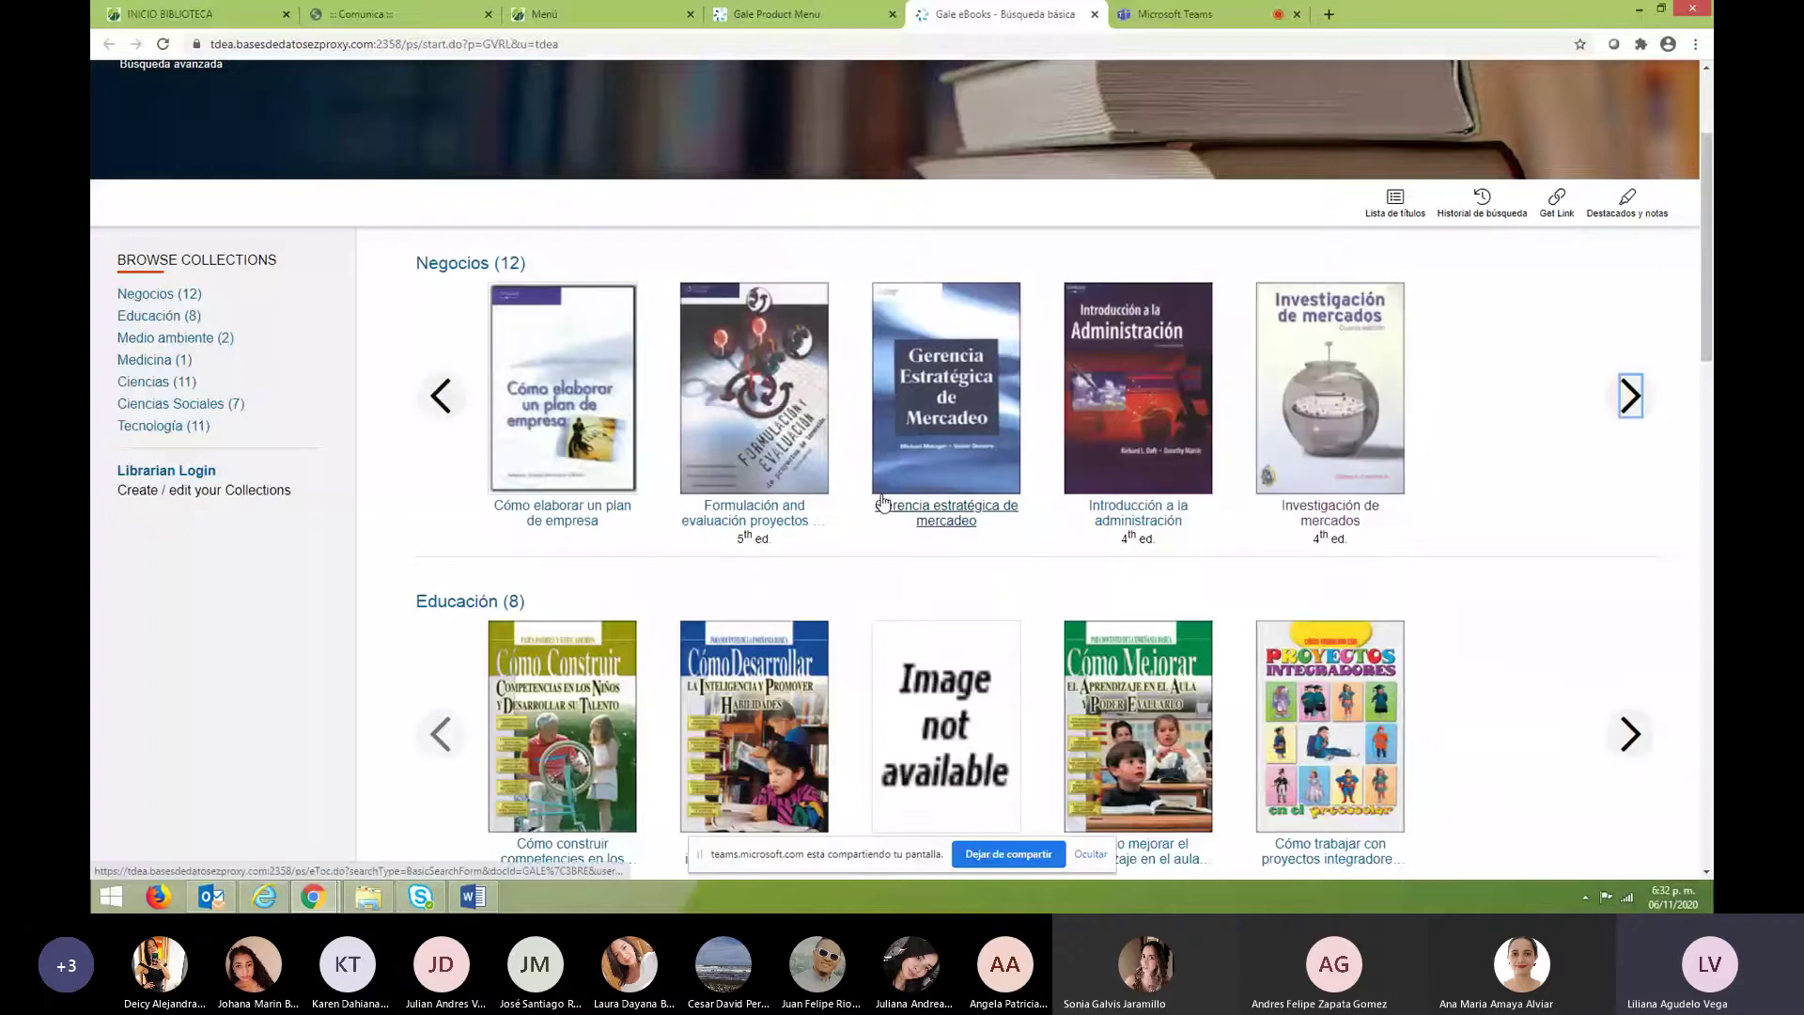
pyautogui.click(883, 505)
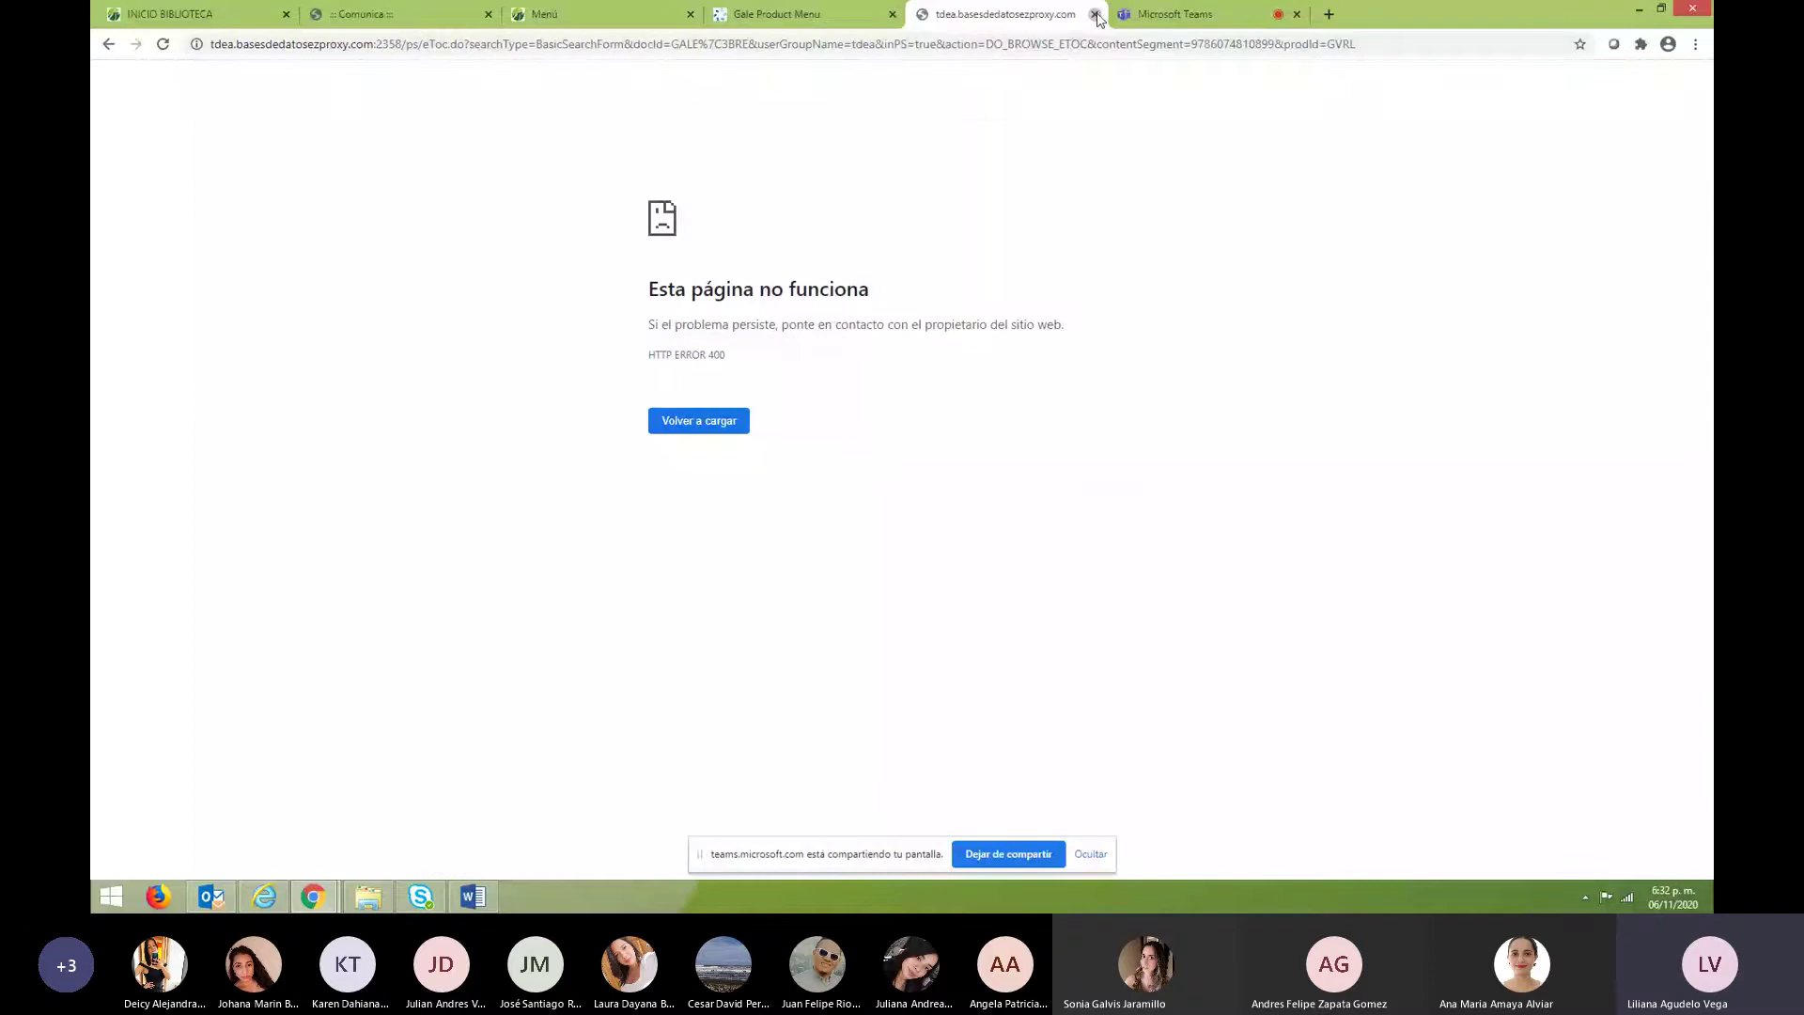
pyautogui.click(1094, 14)
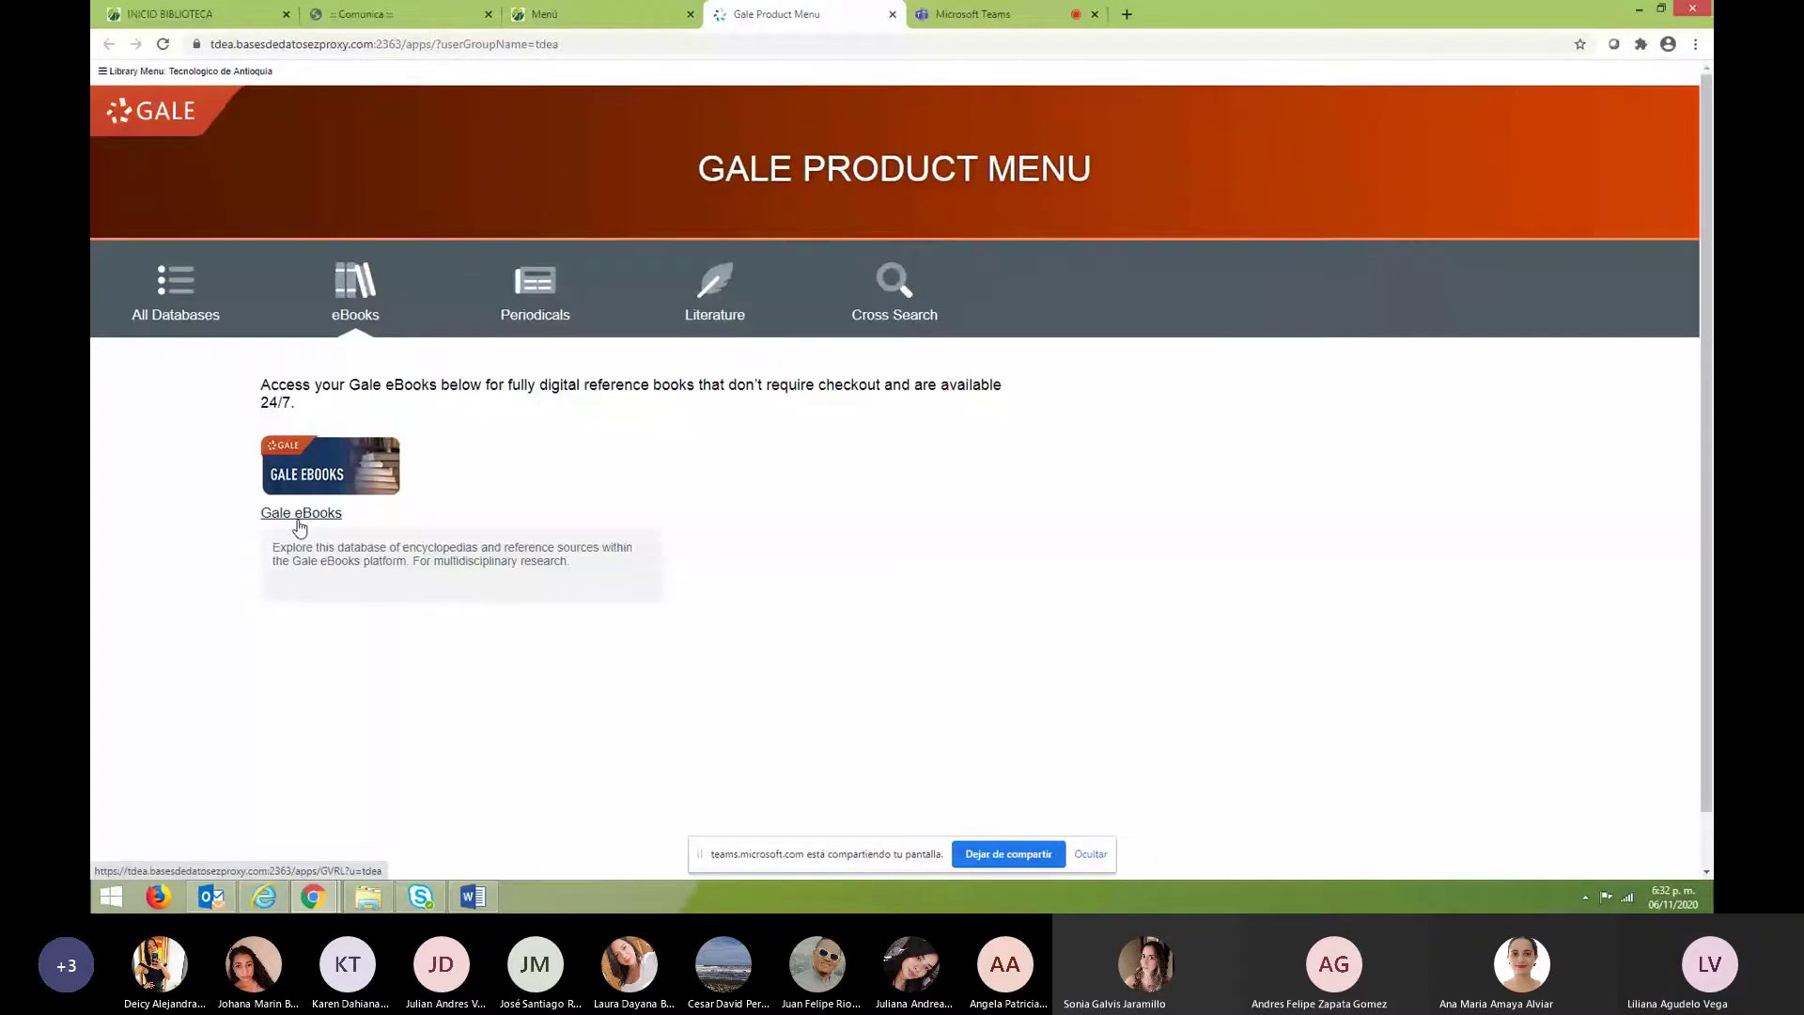
# Glance at the Word notes, return to Gale eBooks, try to open the Educación collection, and close it.
pyautogui.click(474, 898)
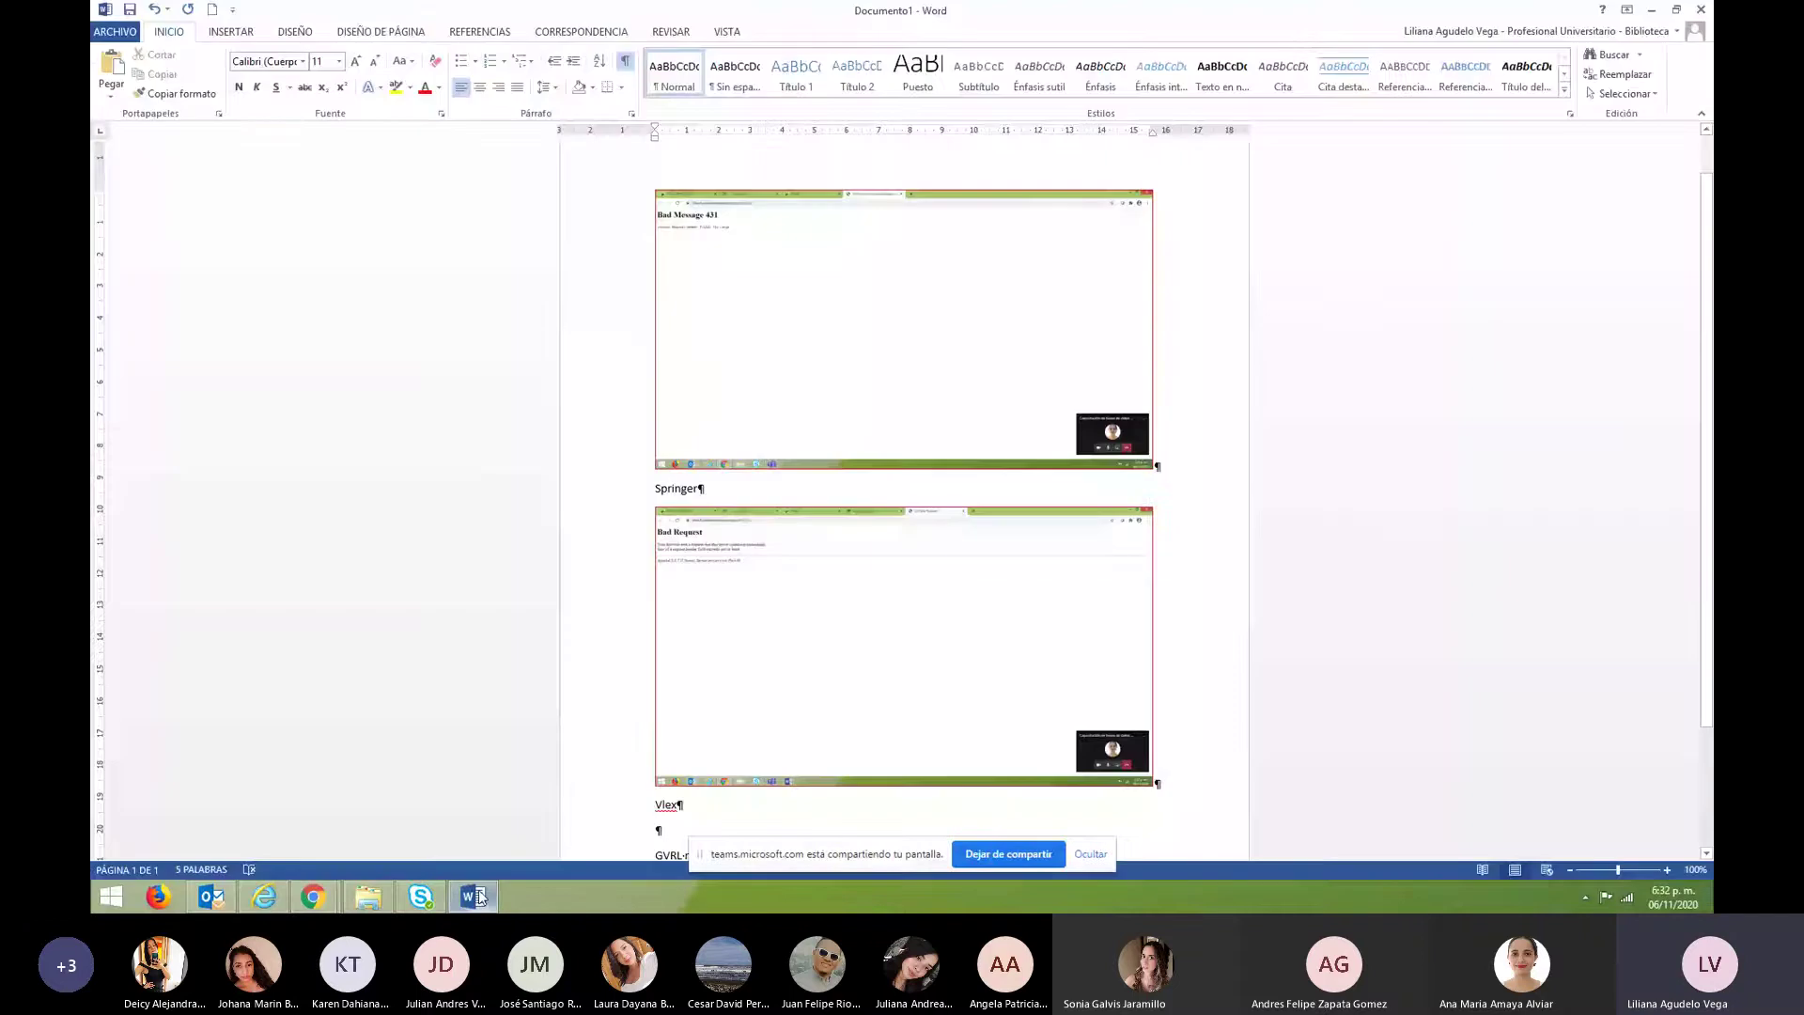
pyautogui.click(476, 897)
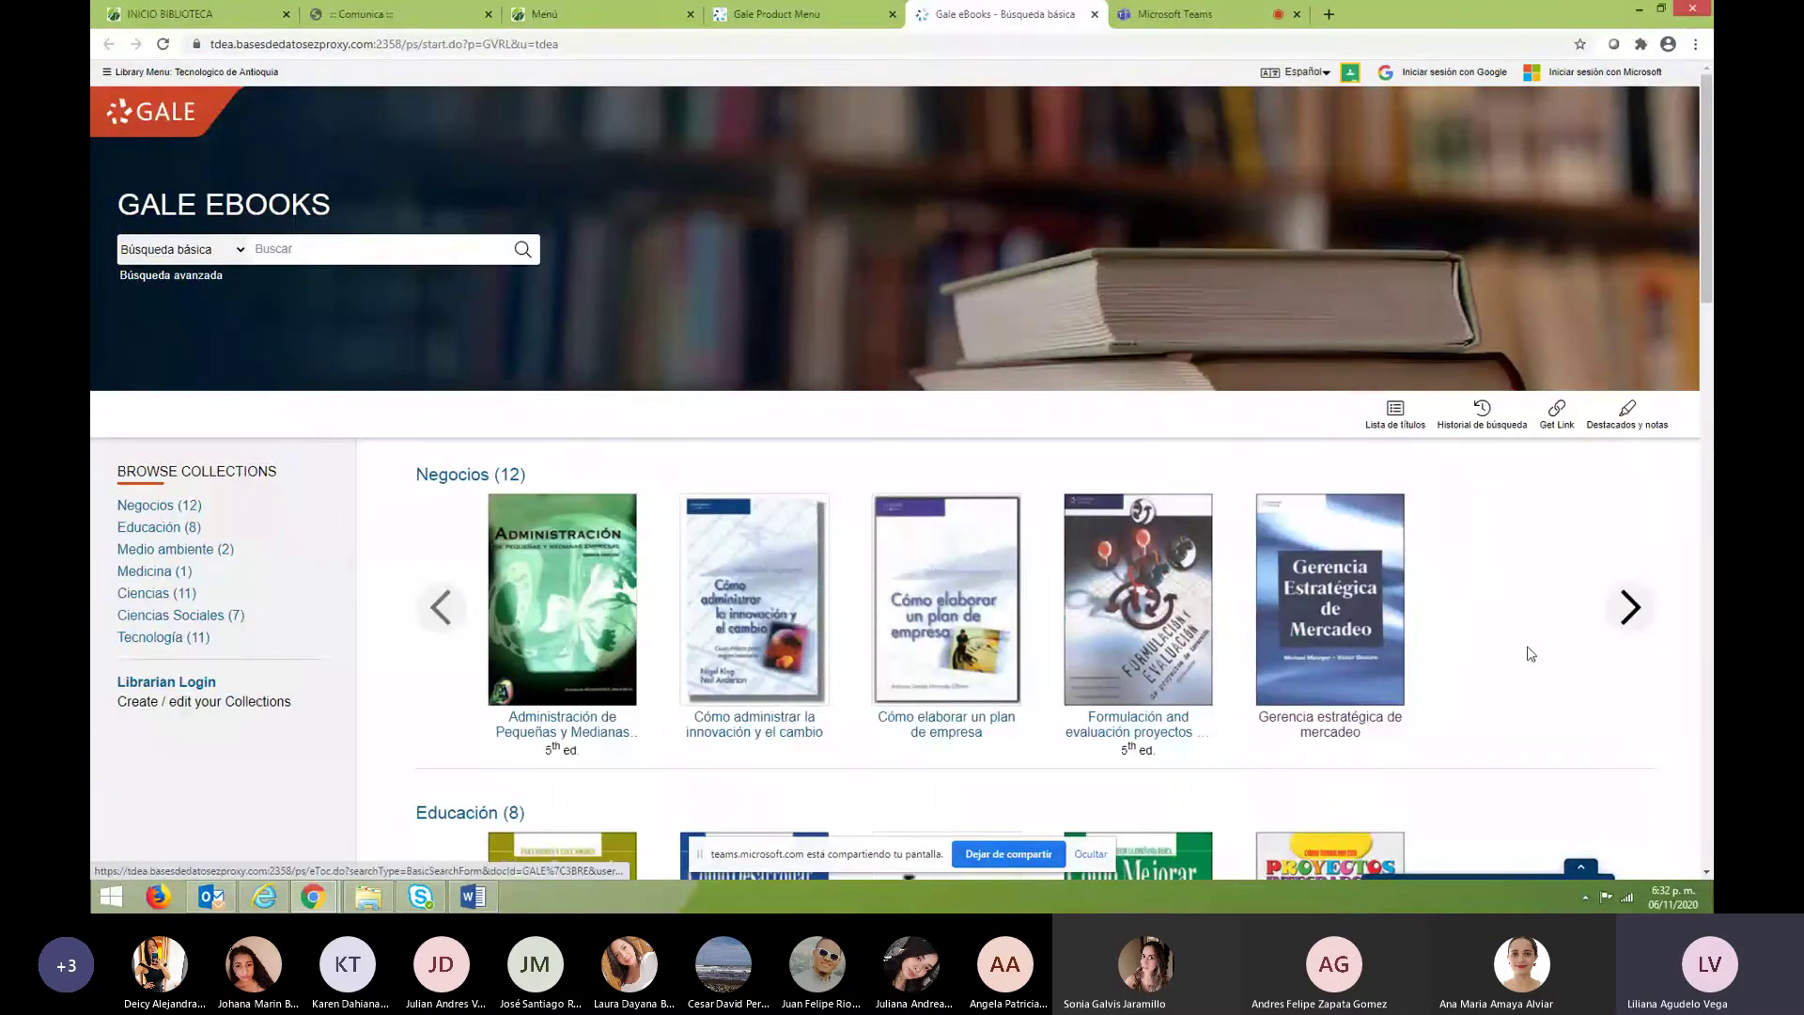
pyautogui.click(166, 529)
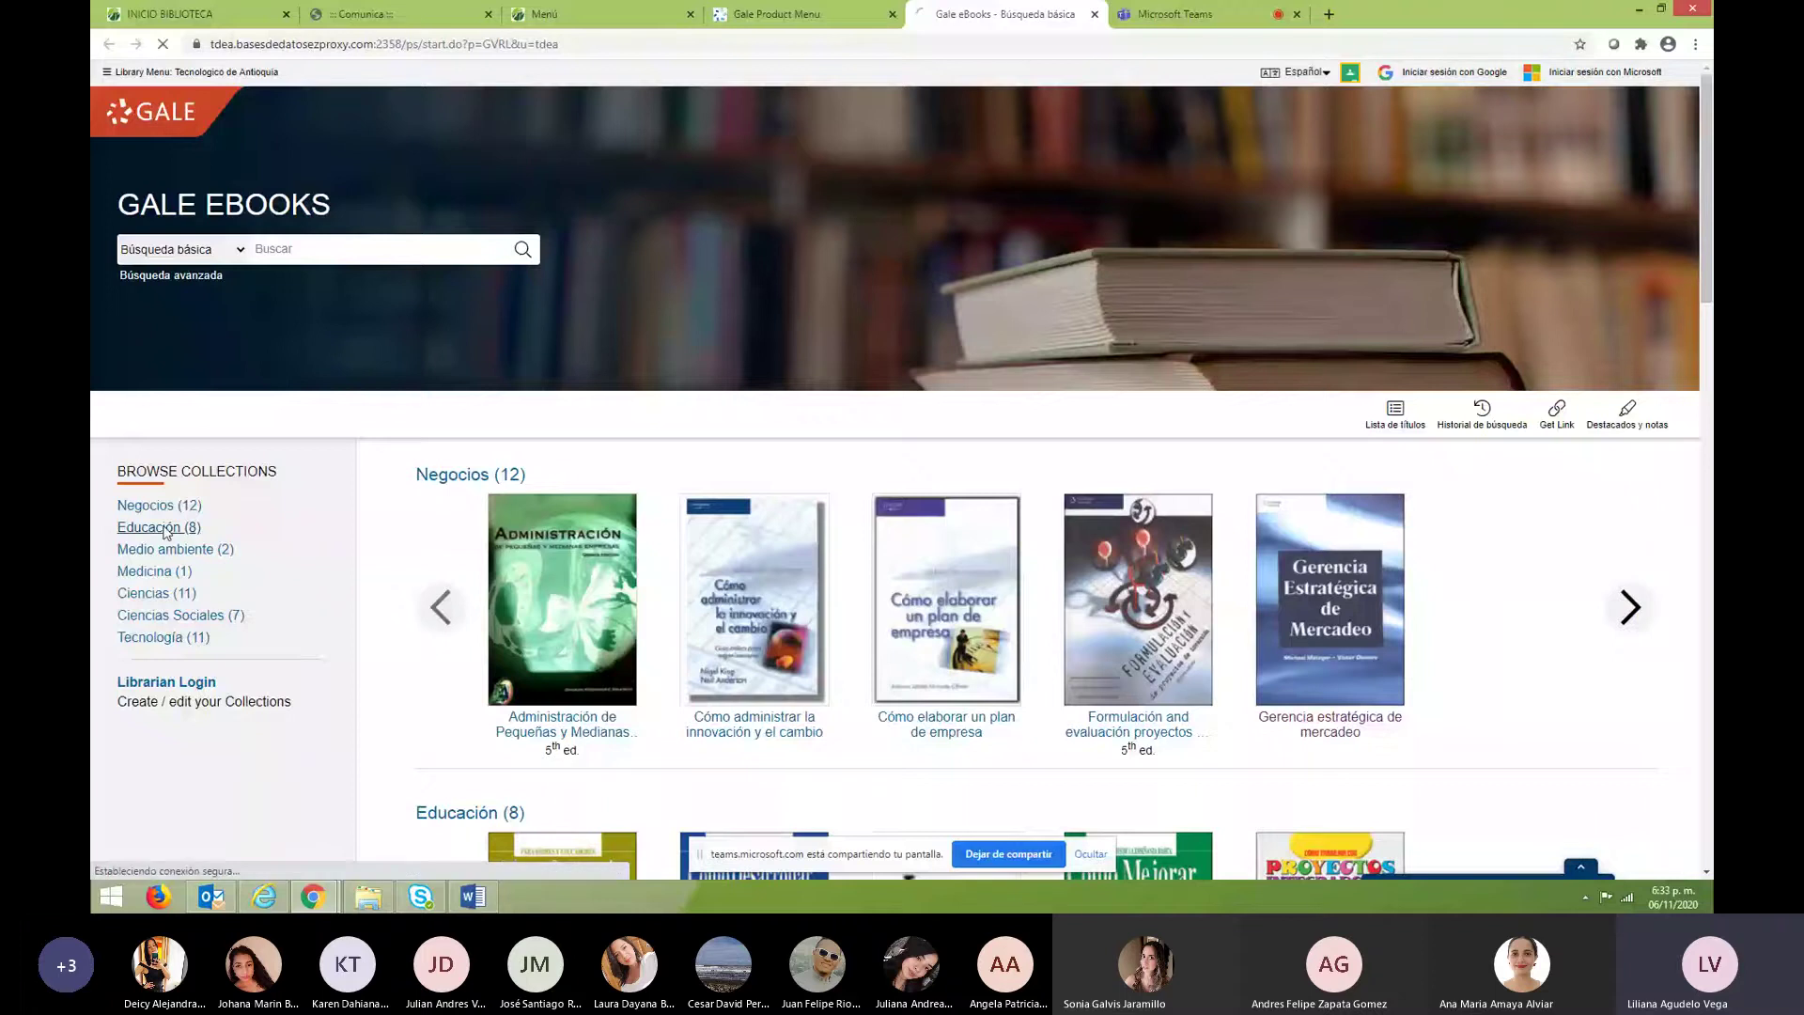
pyautogui.hotkey('ctrl', 'w')
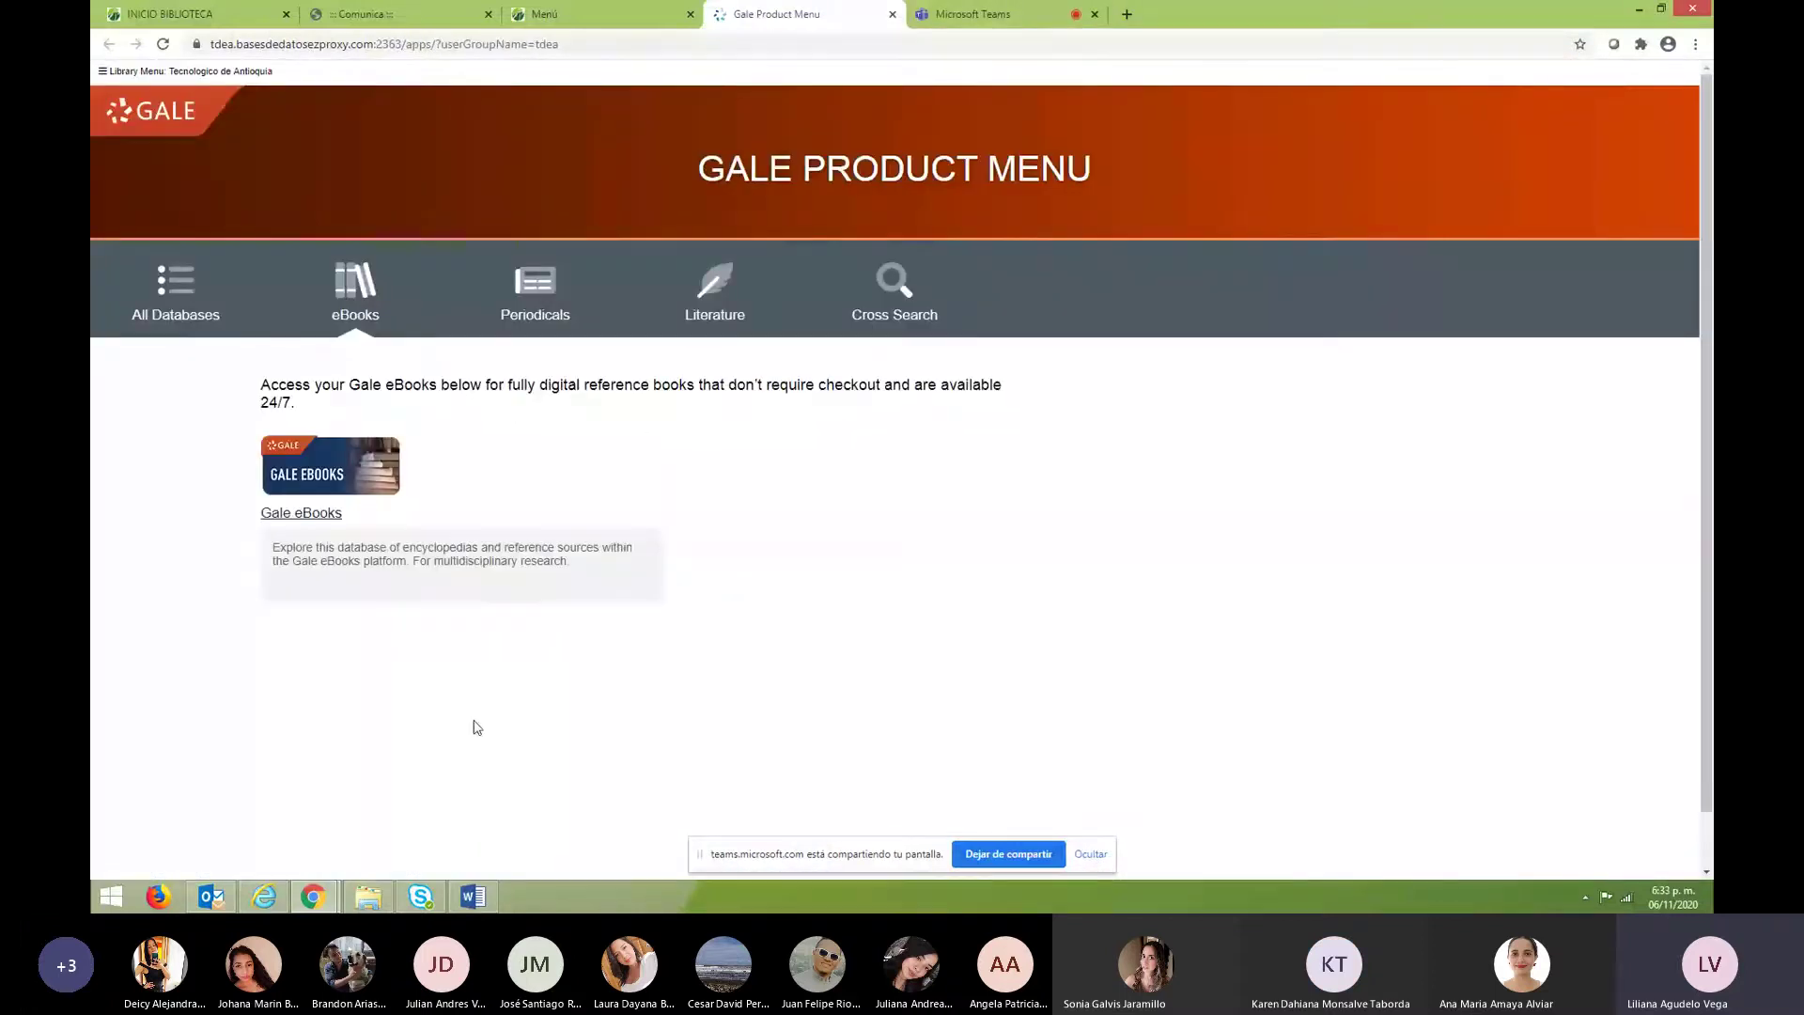
# Close the Gale product menu and open Ebooks 7-24 from the database catalogue.
pyautogui.click(892, 15)
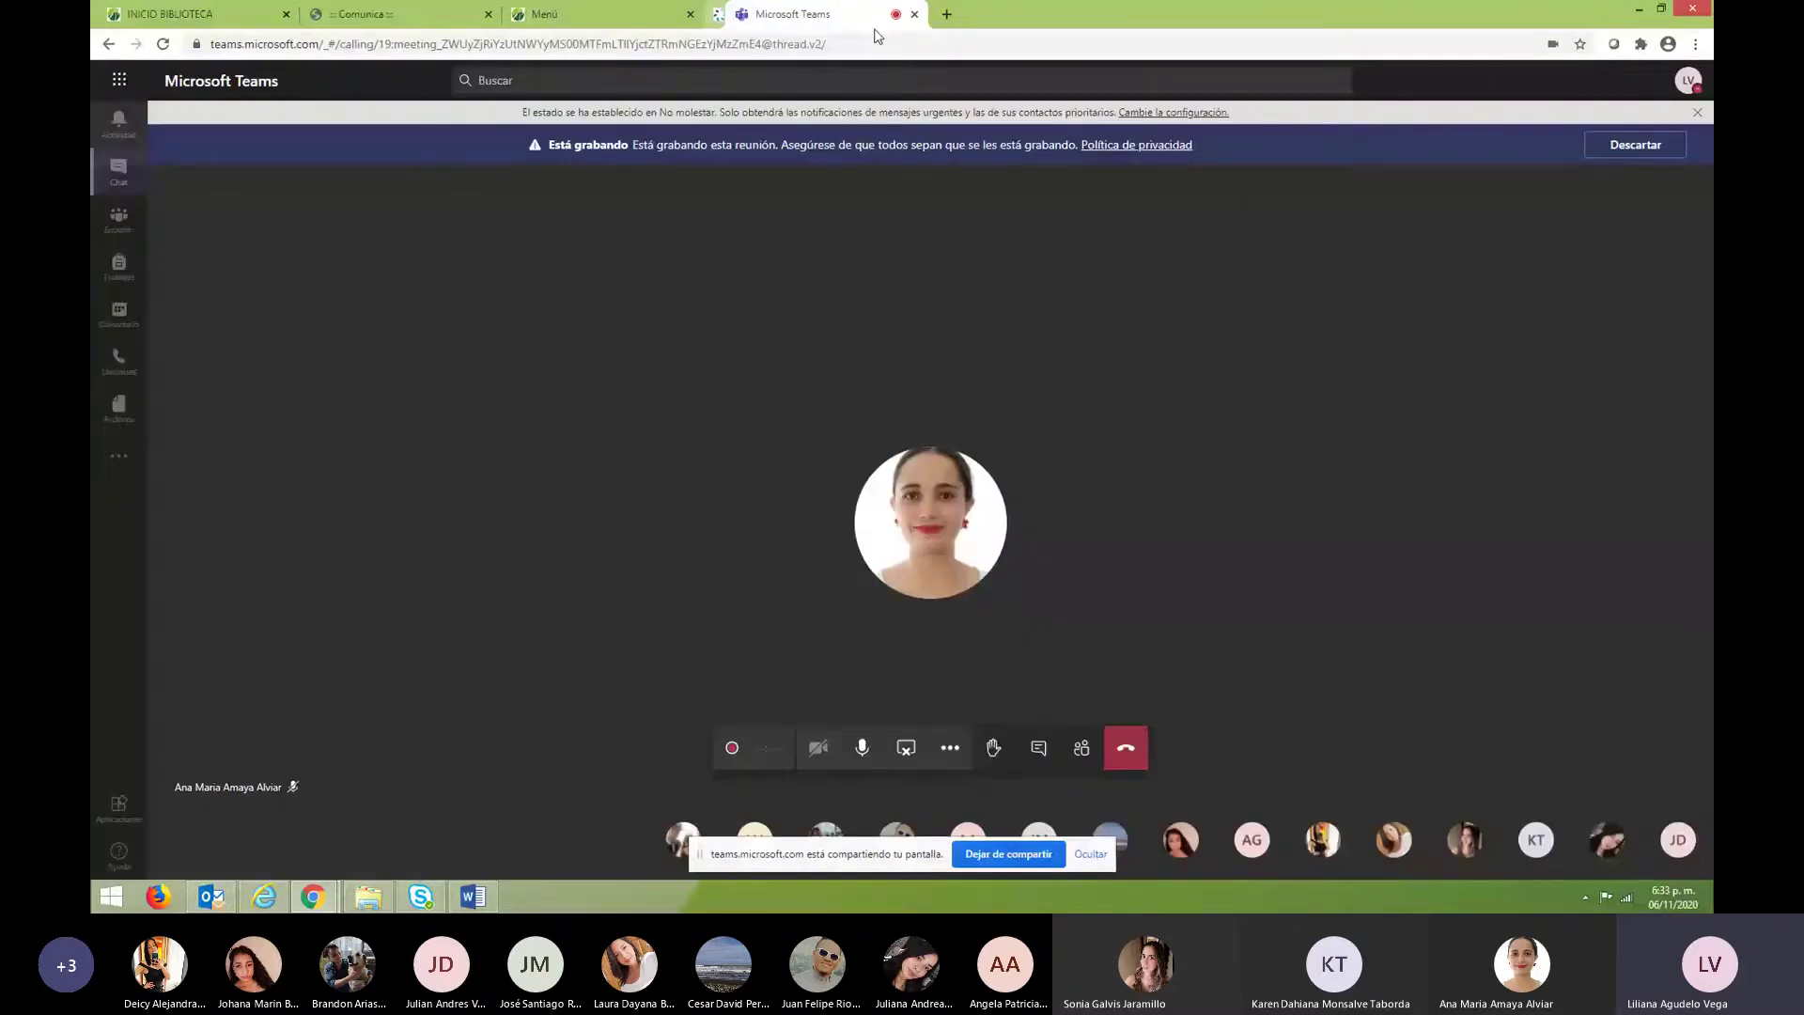
pyautogui.hotkey('ctrl', 'shift', 'Tab')
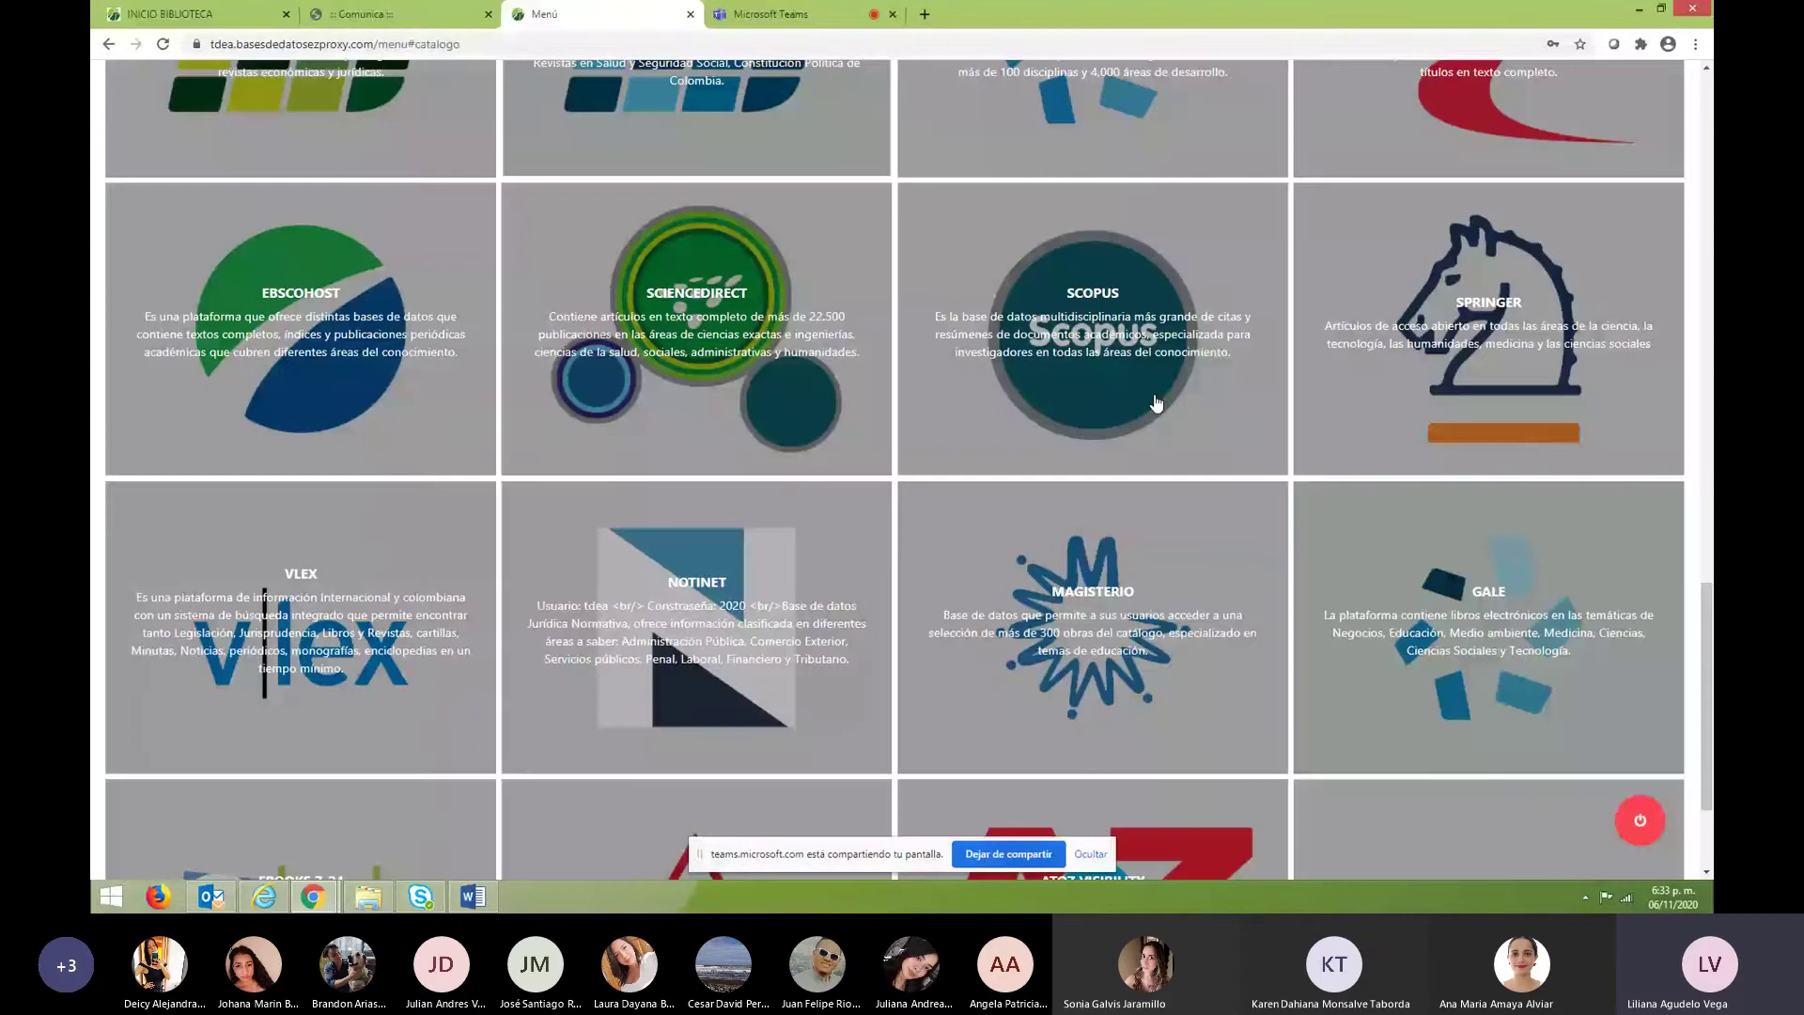
pyautogui.scroll(-2, 1156, 404)
pyautogui.click(384, 755)
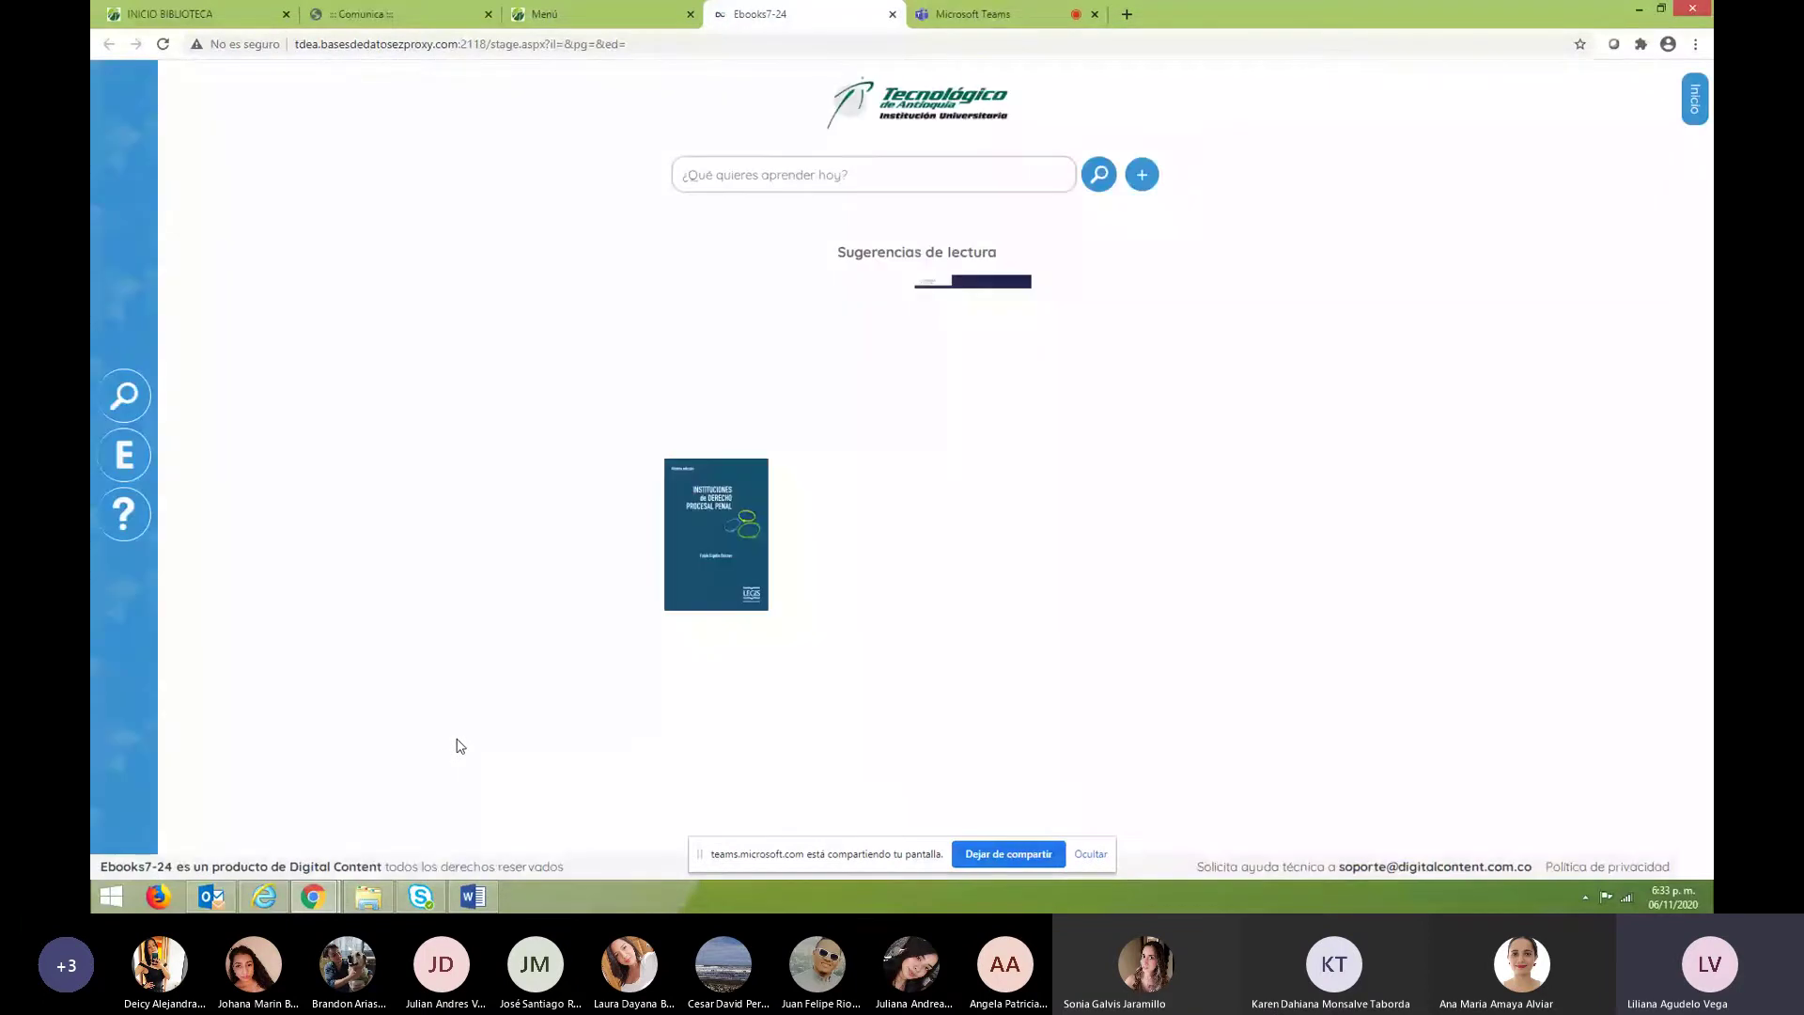
# View the publishers in Ebooks 7-24 and open the list of Cengage titles.
pyautogui.click(738, 177)
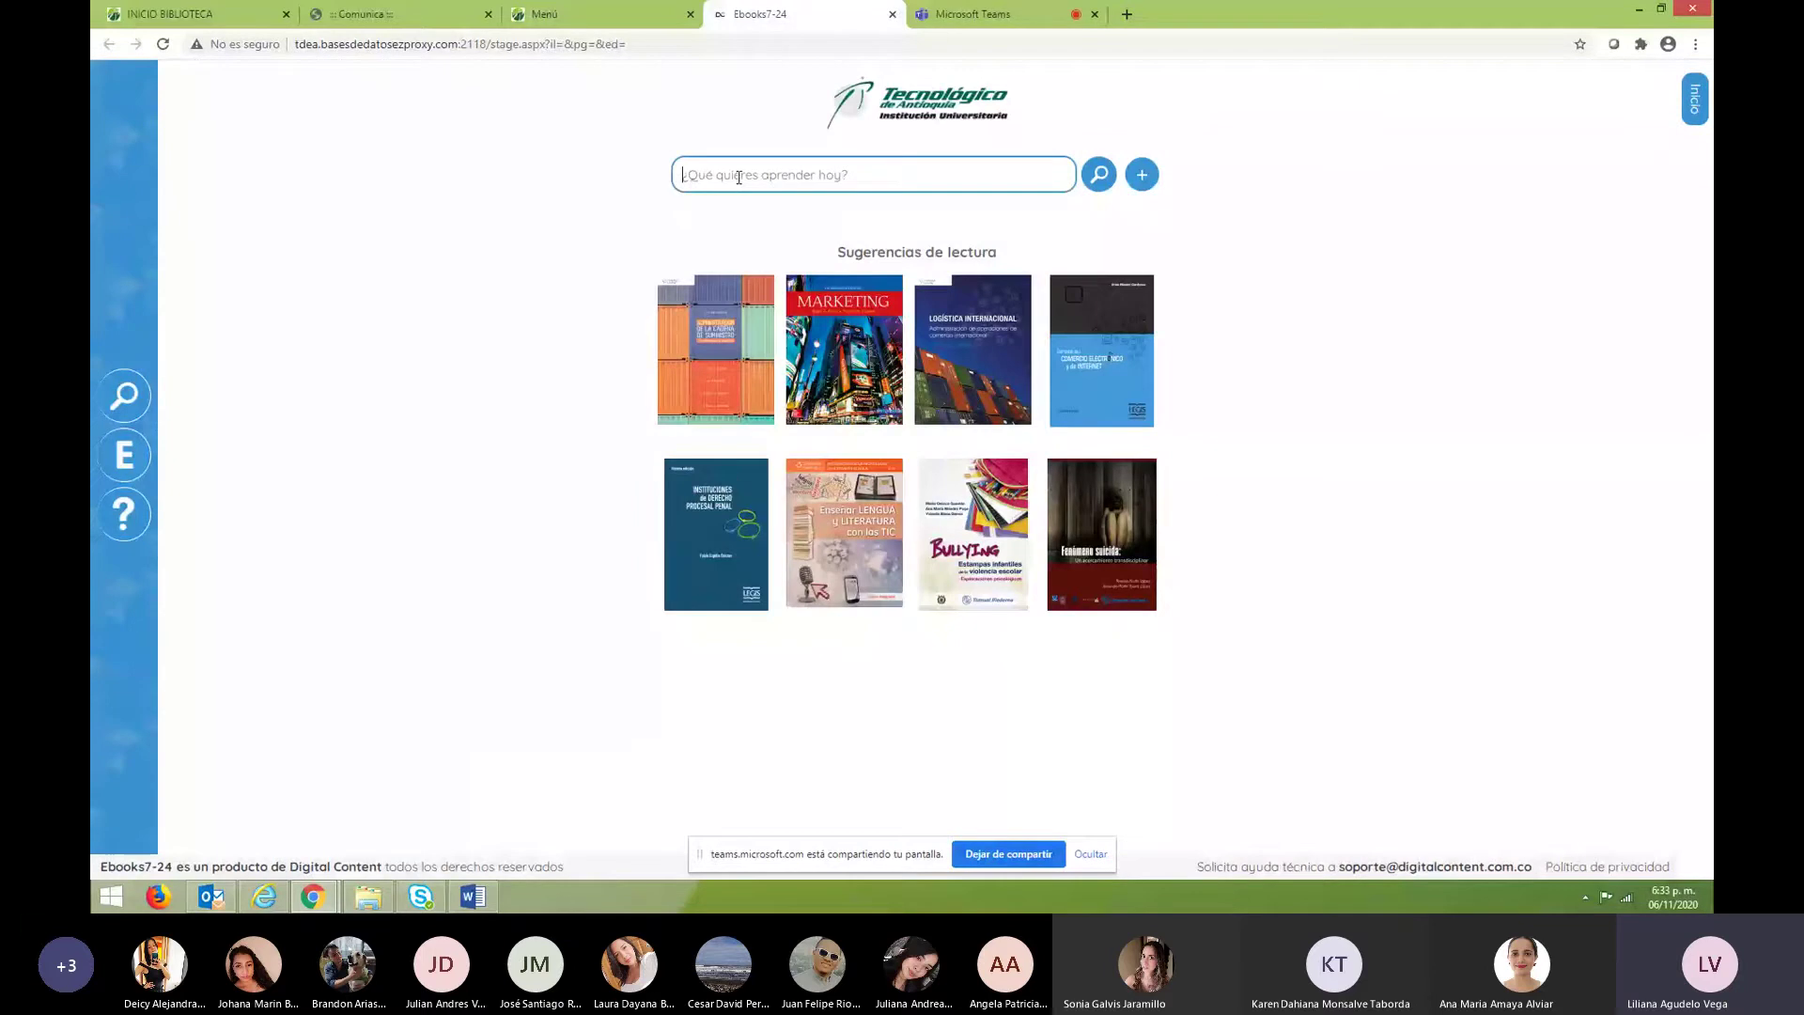
pyautogui.click(120, 454)
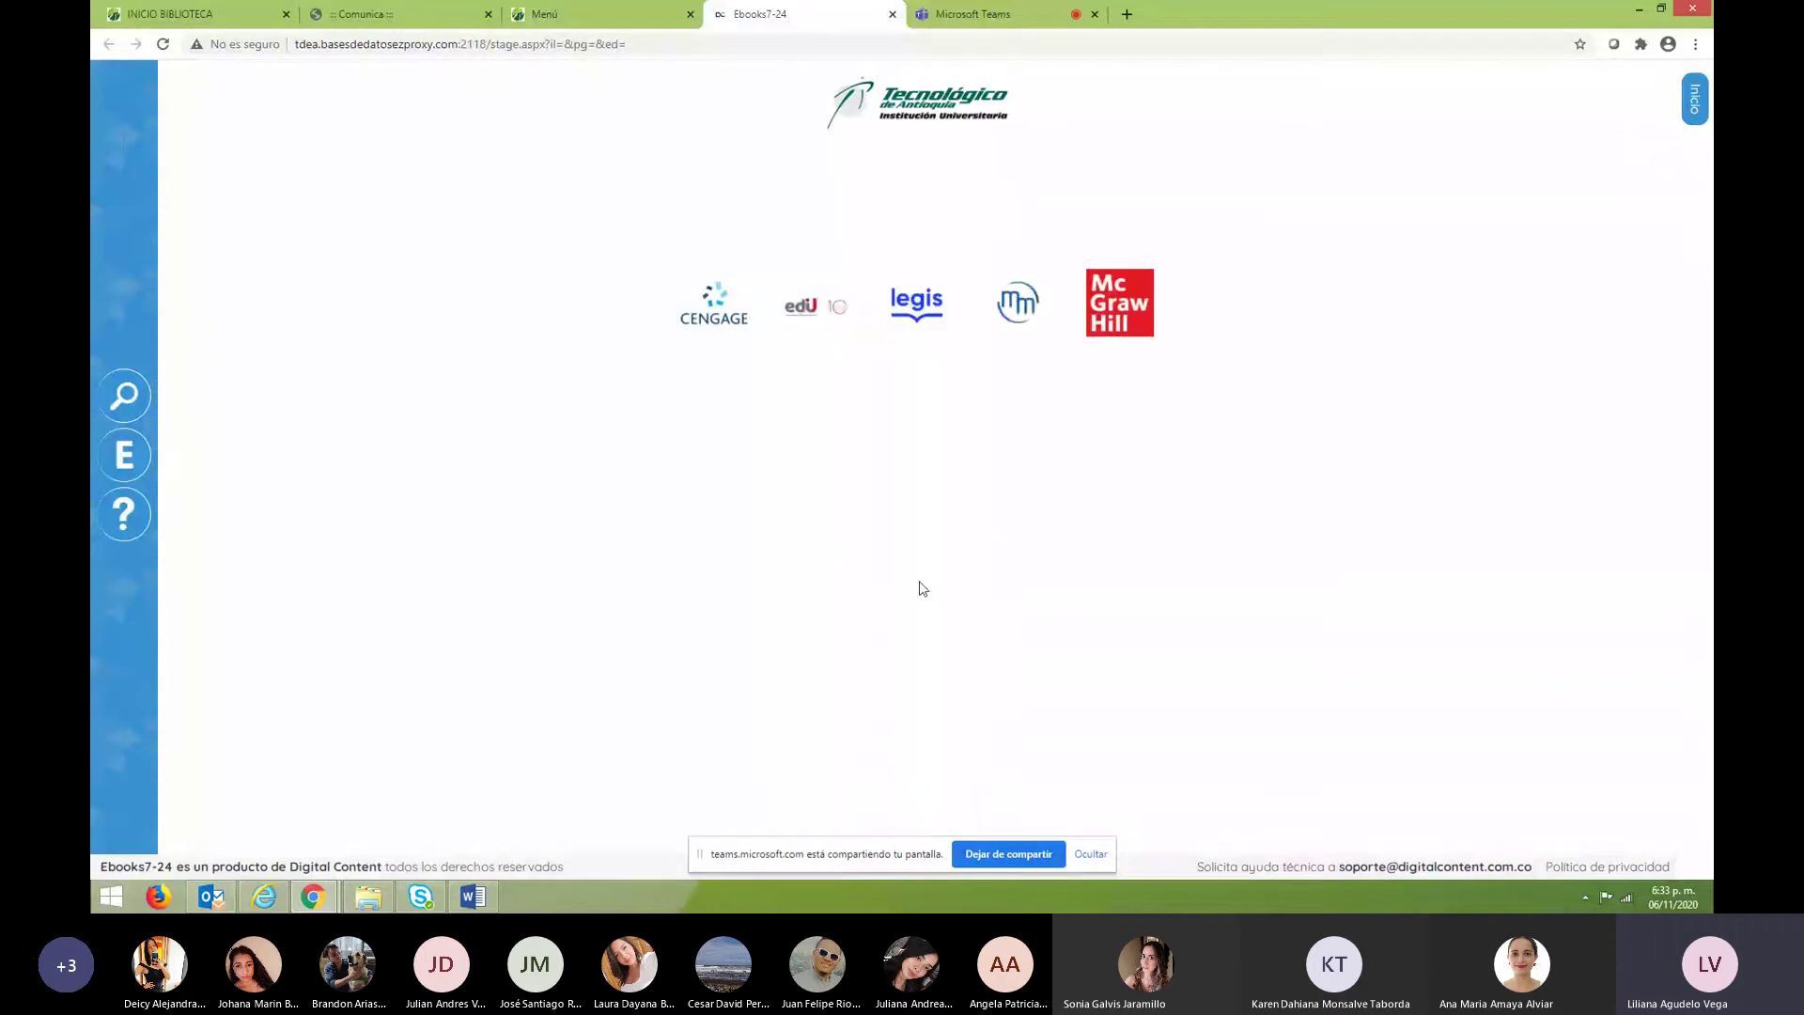
pyautogui.moveTo(803, 308)
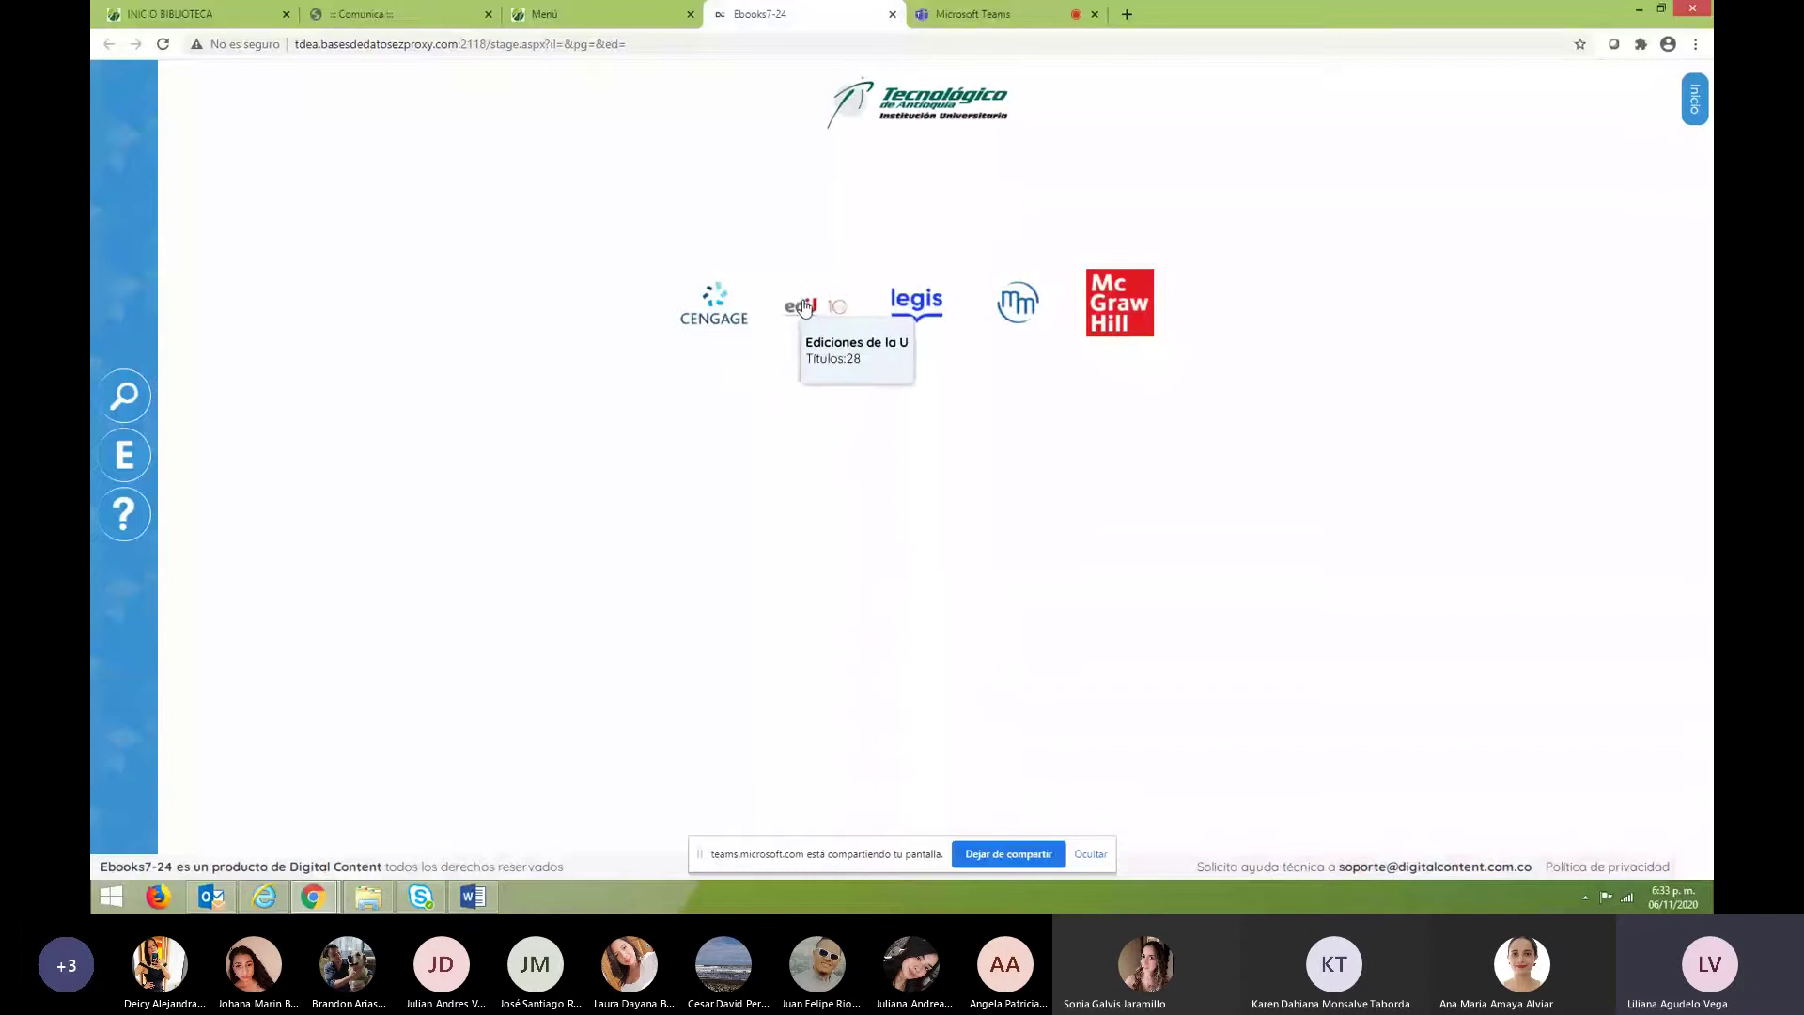
pyautogui.moveTo(894, 314)
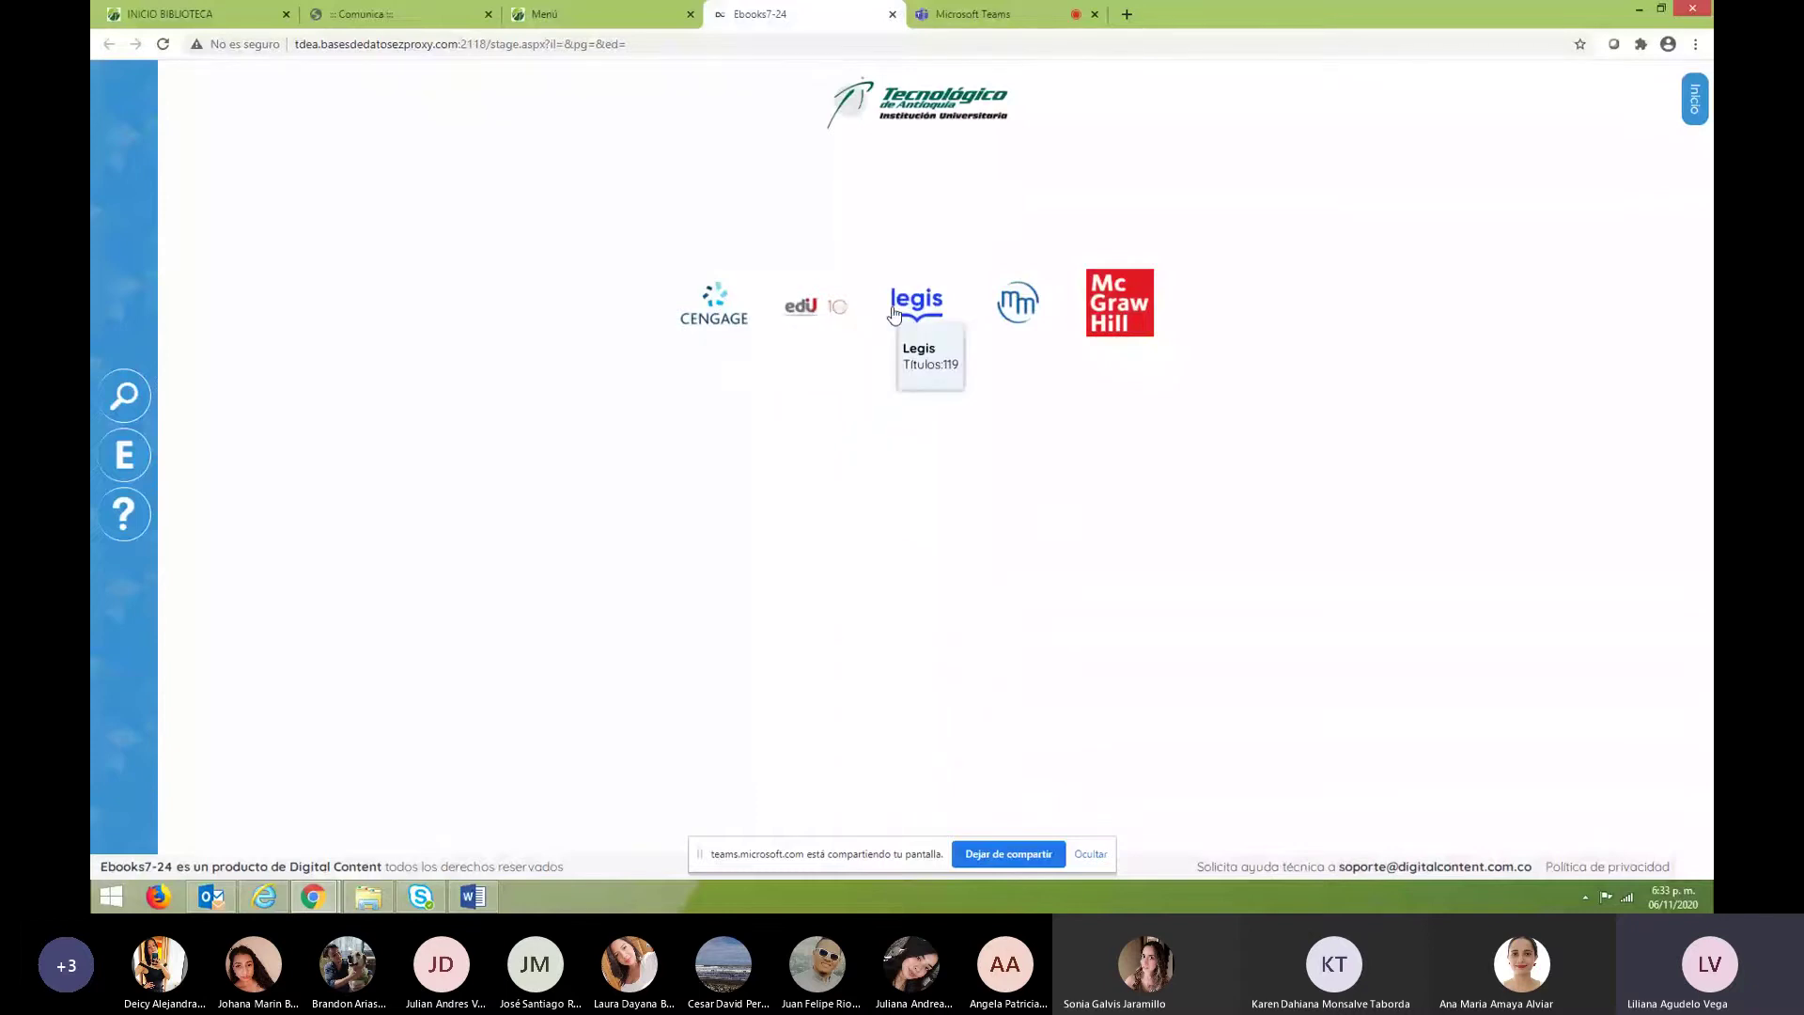
pyautogui.moveTo(1121, 308)
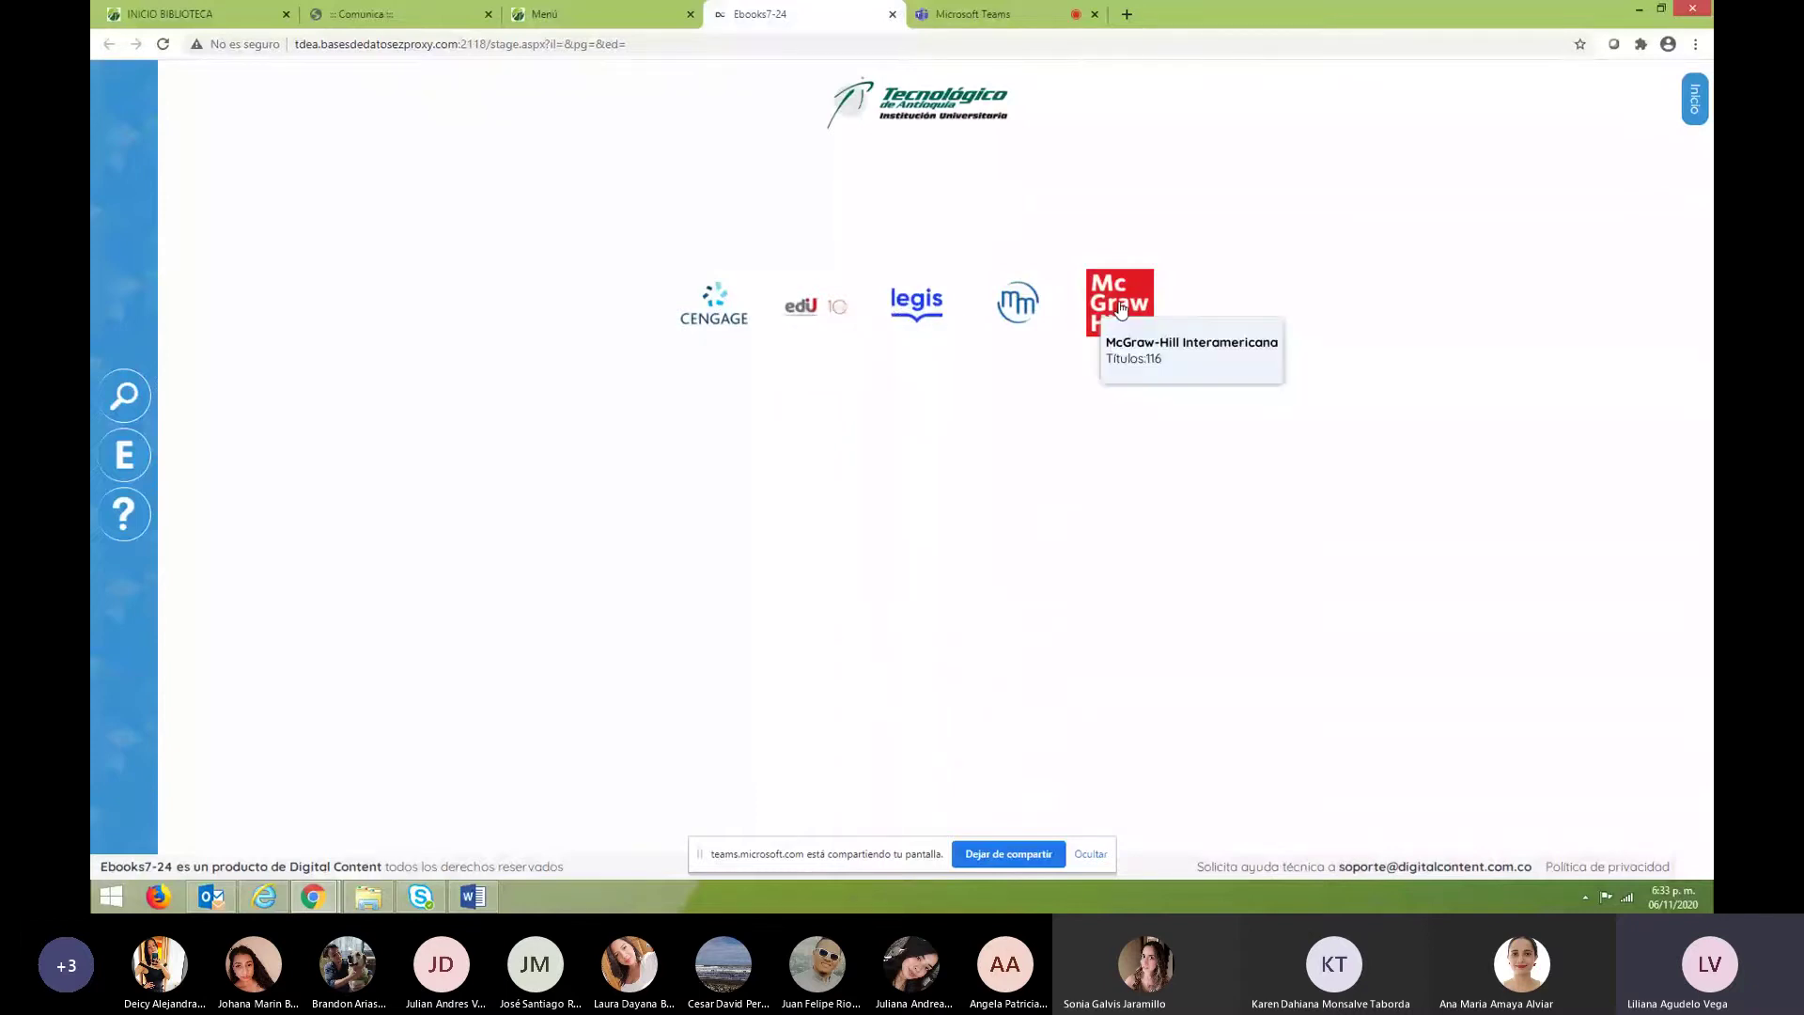
pyautogui.click(718, 303)
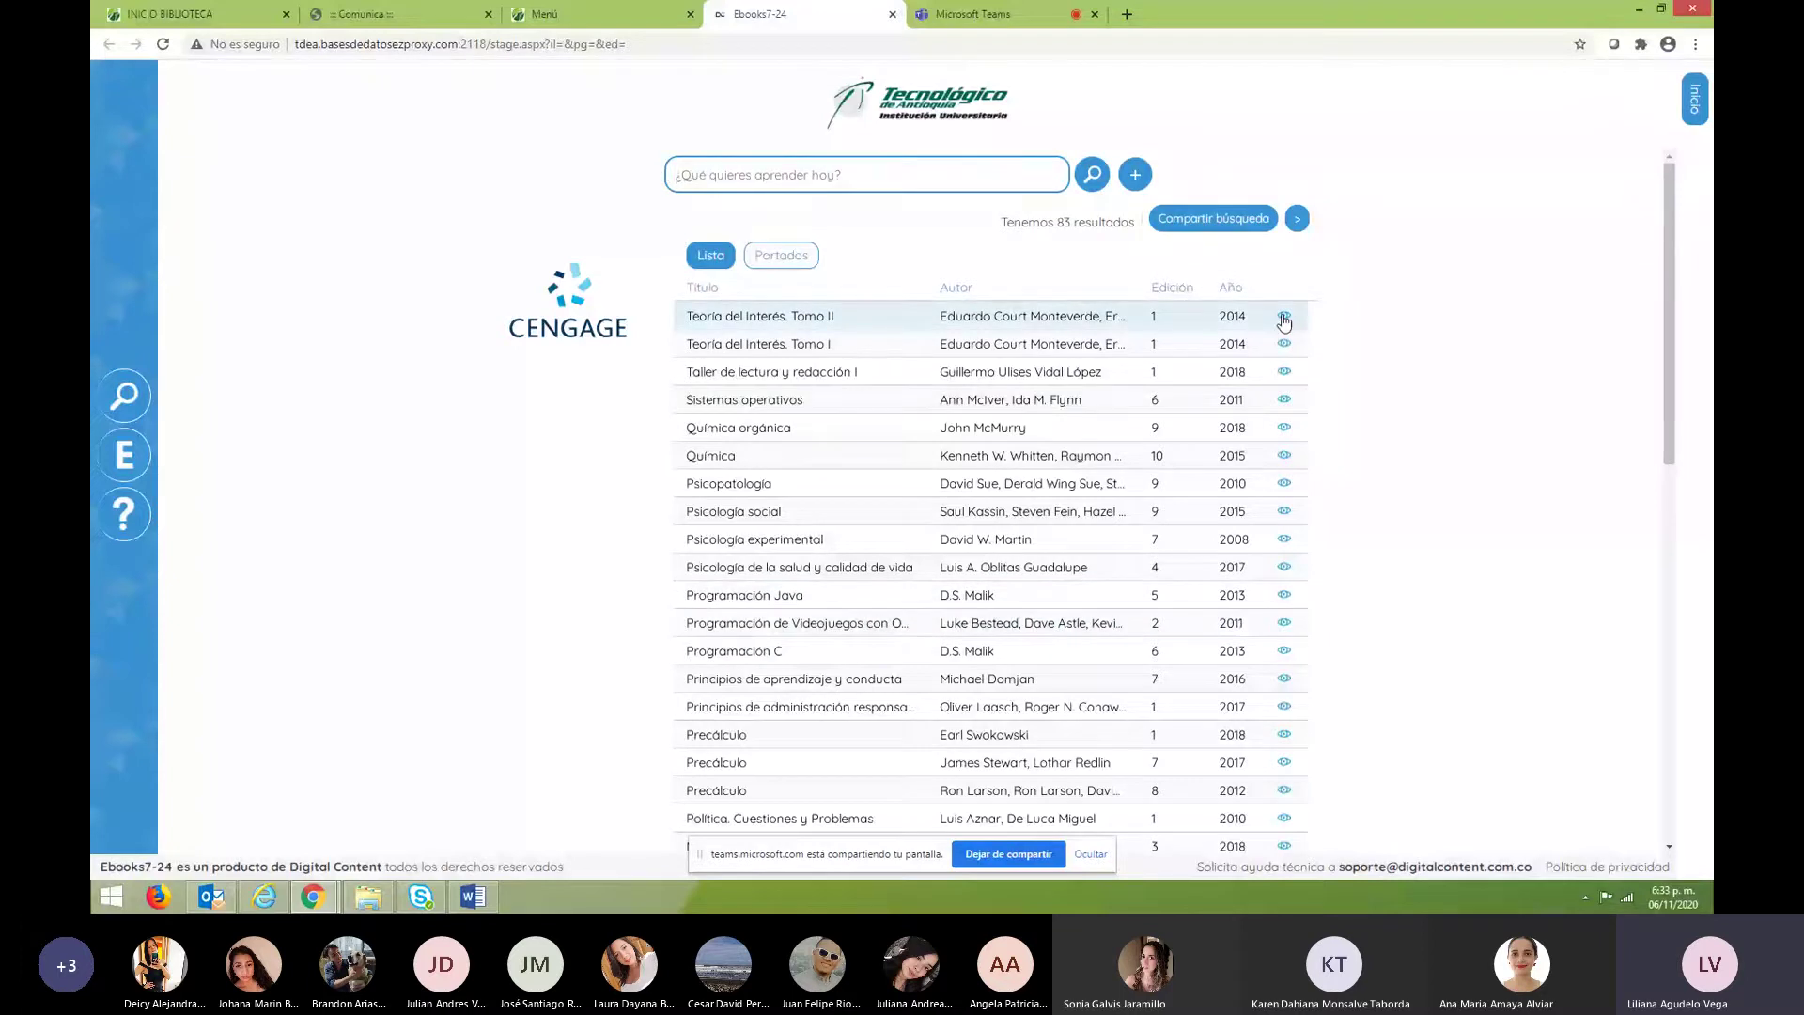
# Look over the Cengage titles and try searching them for "moneda".
pyautogui.scroll(-4, 1364, 597)
pyautogui.scroll(4, 1316, 578)
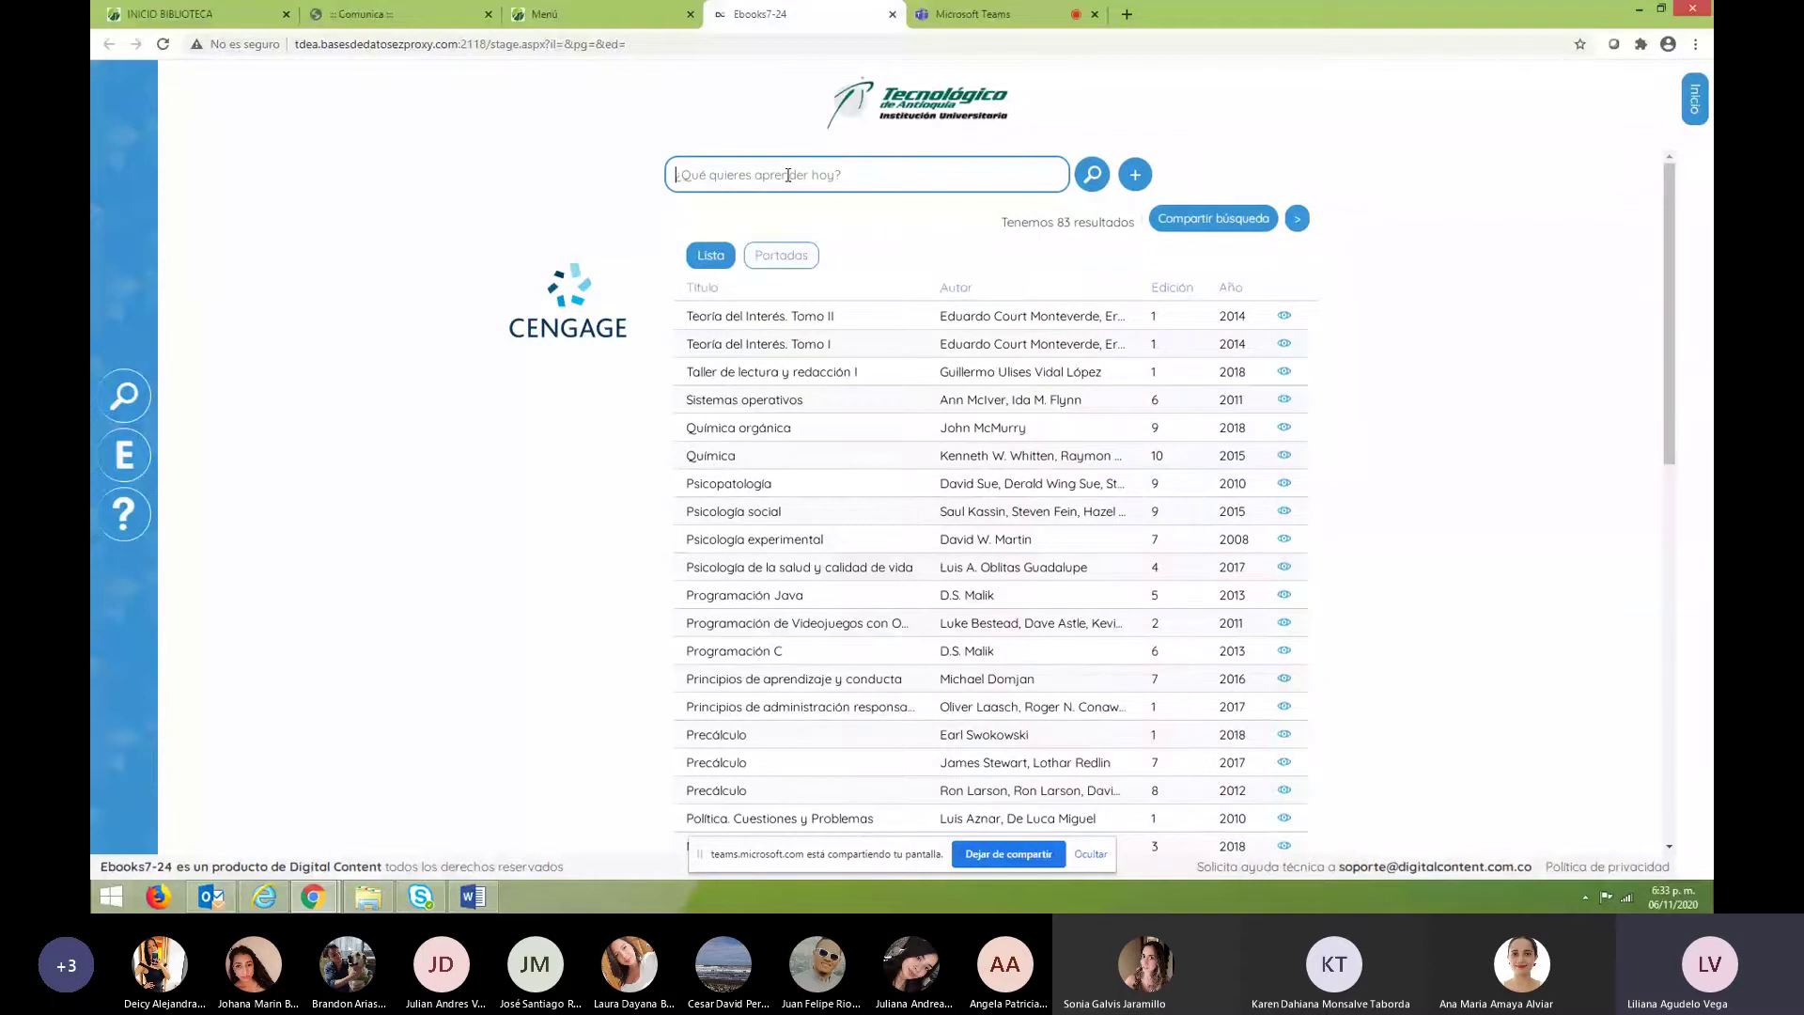
pyautogui.write('economia')
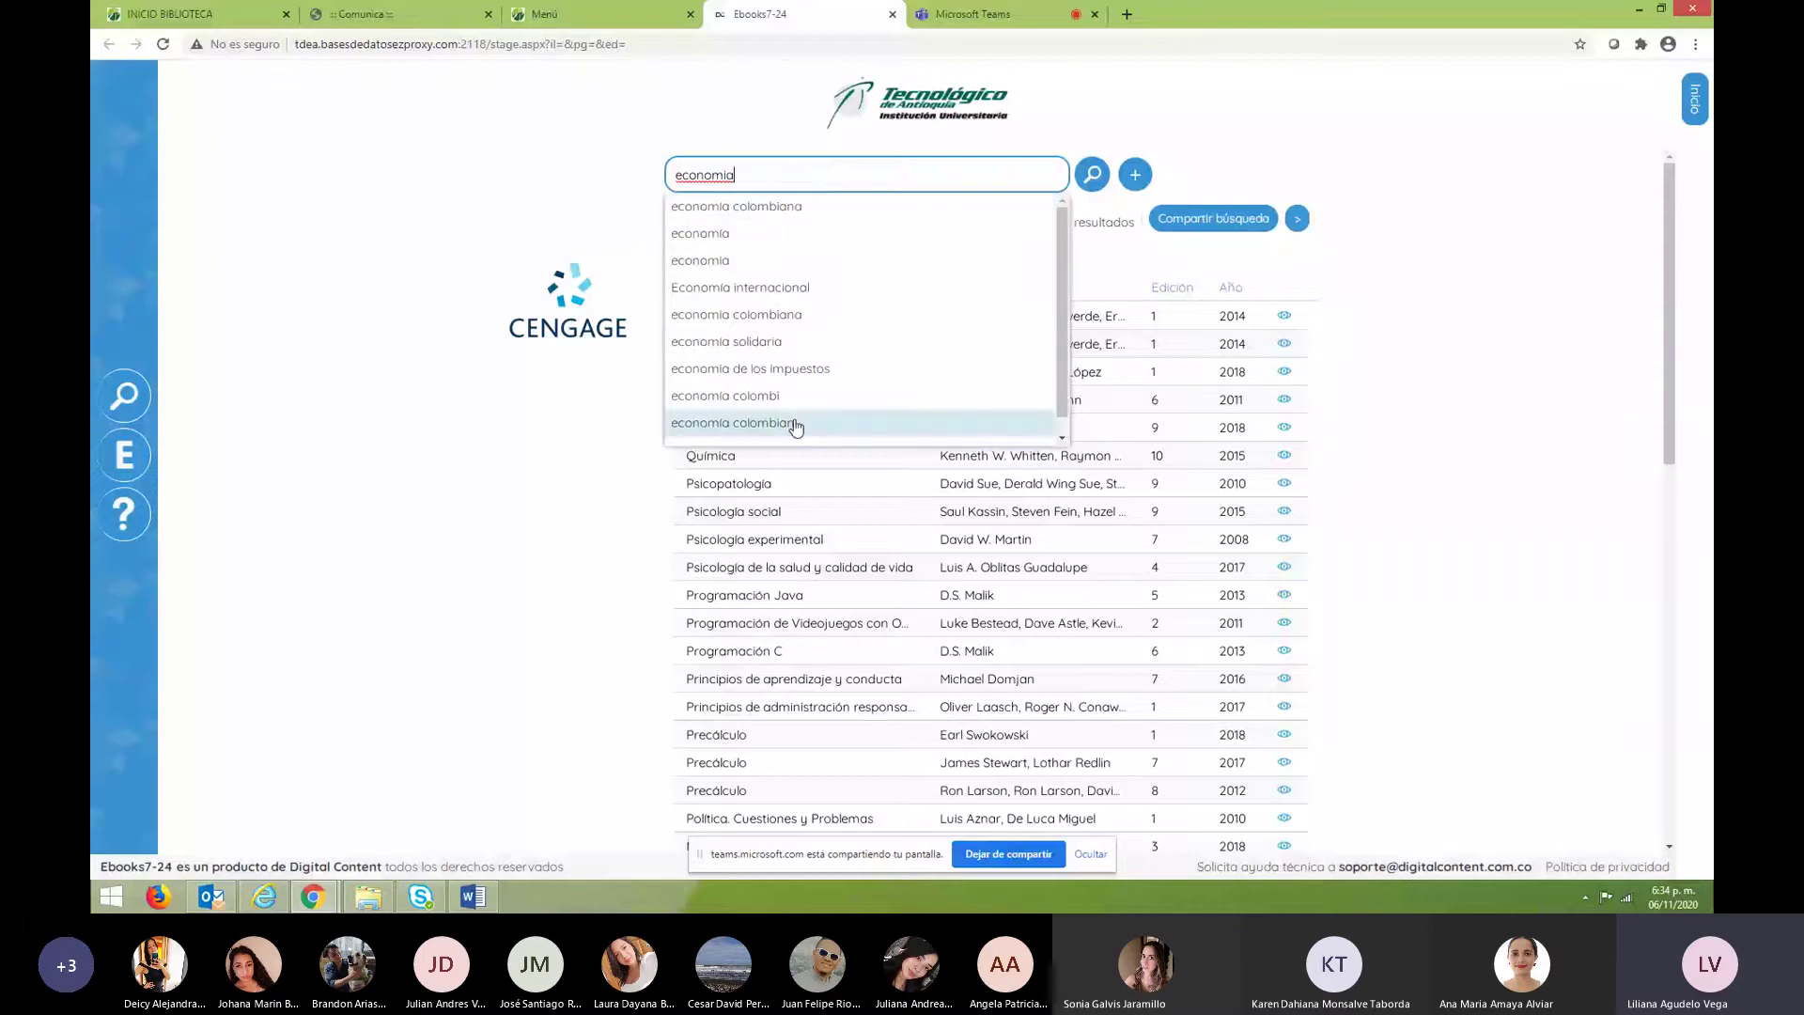
pyautogui.scroll(-1, 793, 419)
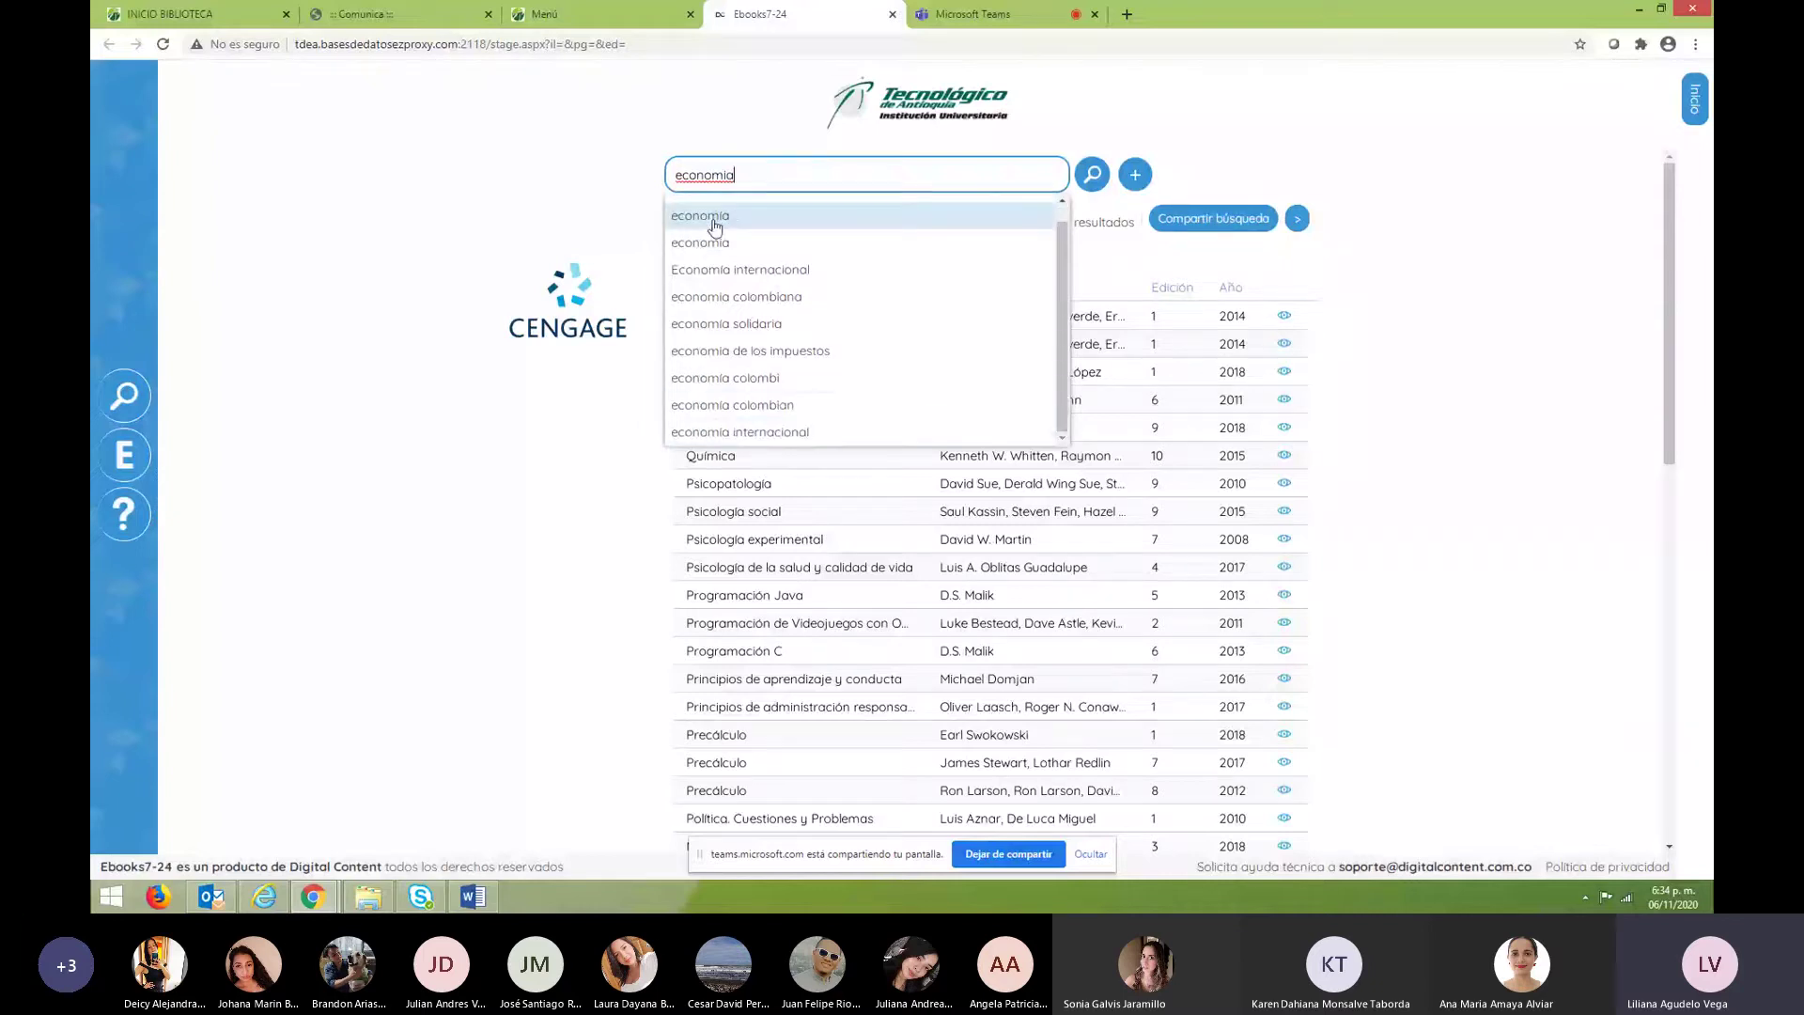
pyautogui.hotkey('ctrl', 'a')
pyautogui.write('moneda')
pyautogui.press('Return')
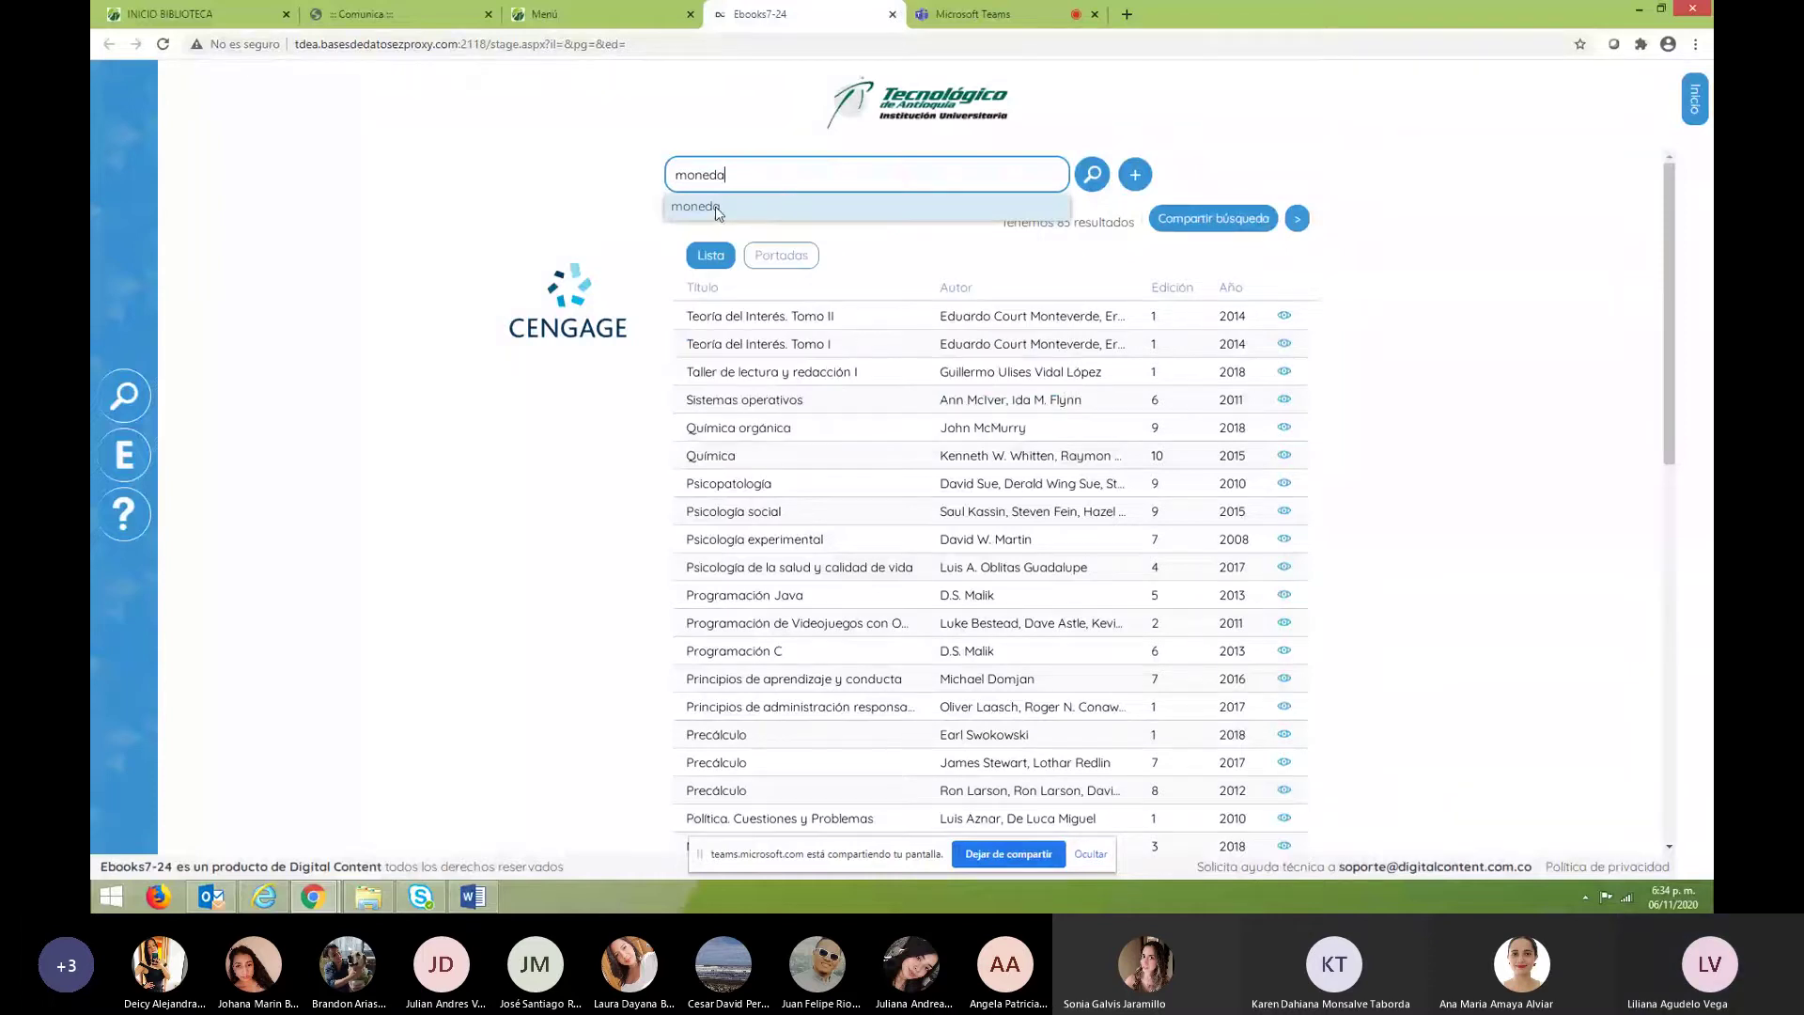
pyautogui.click(716, 209)
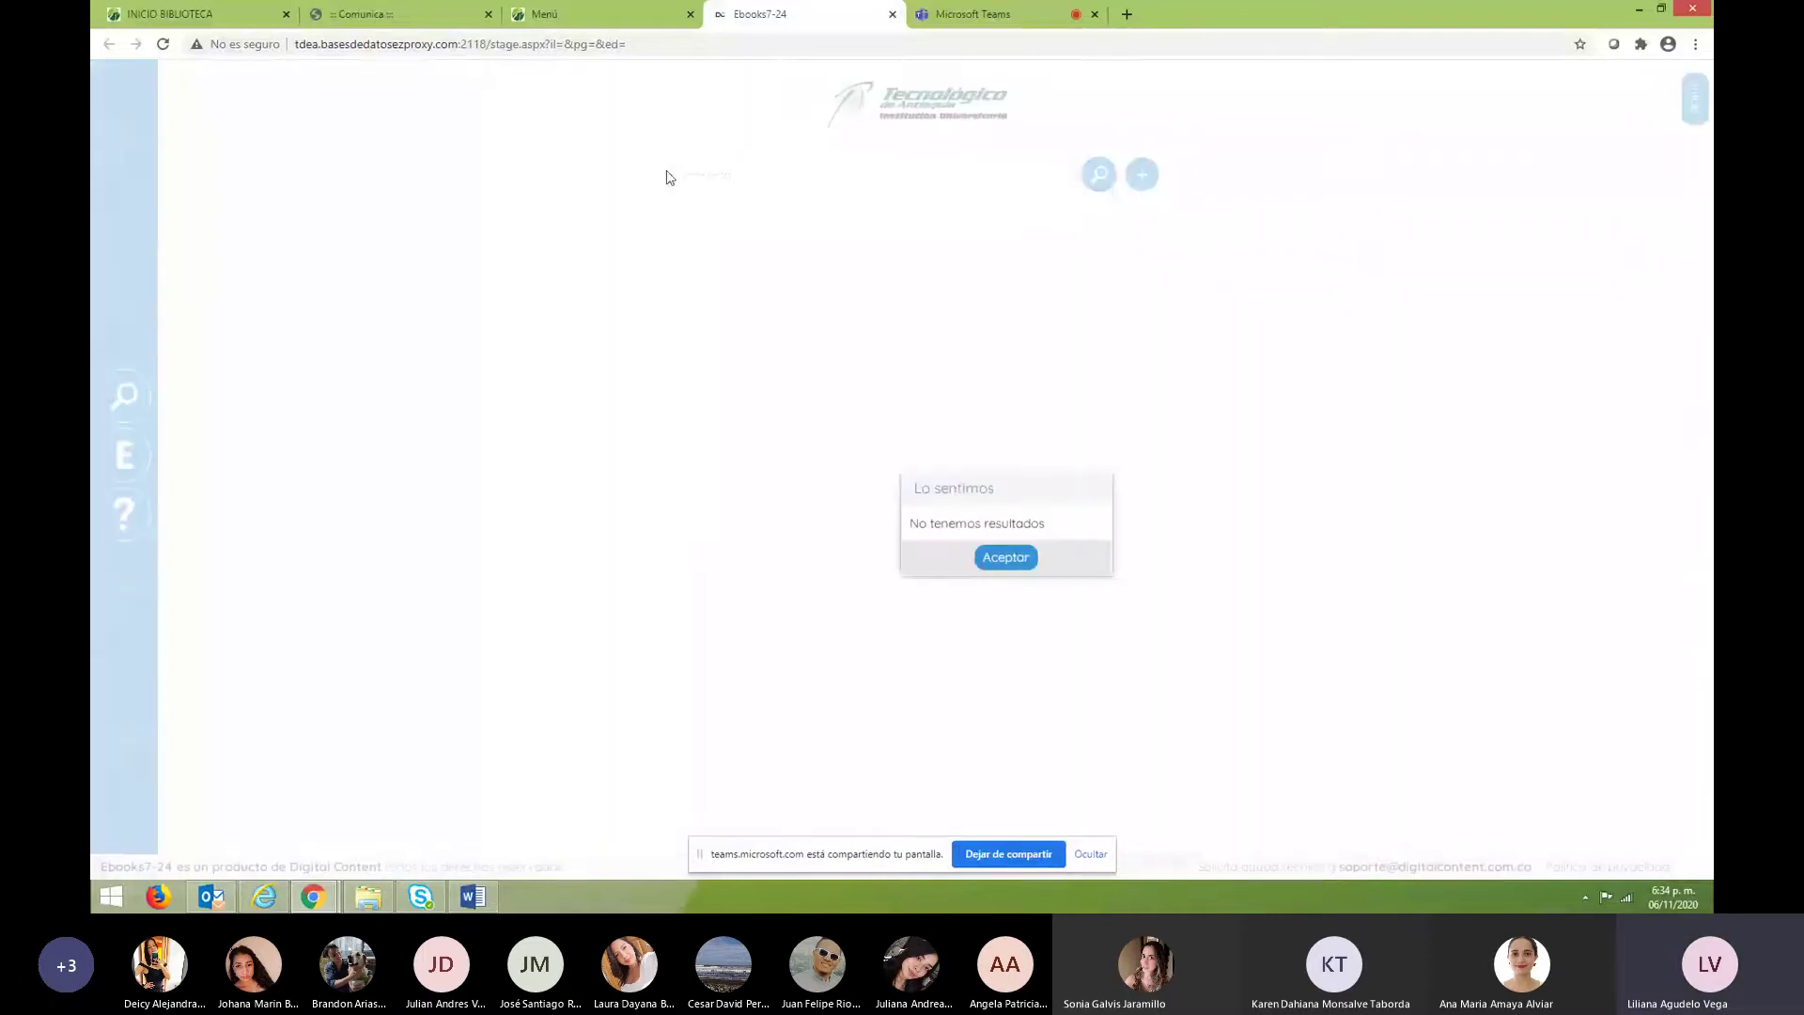
pyautogui.click(1083, 489)
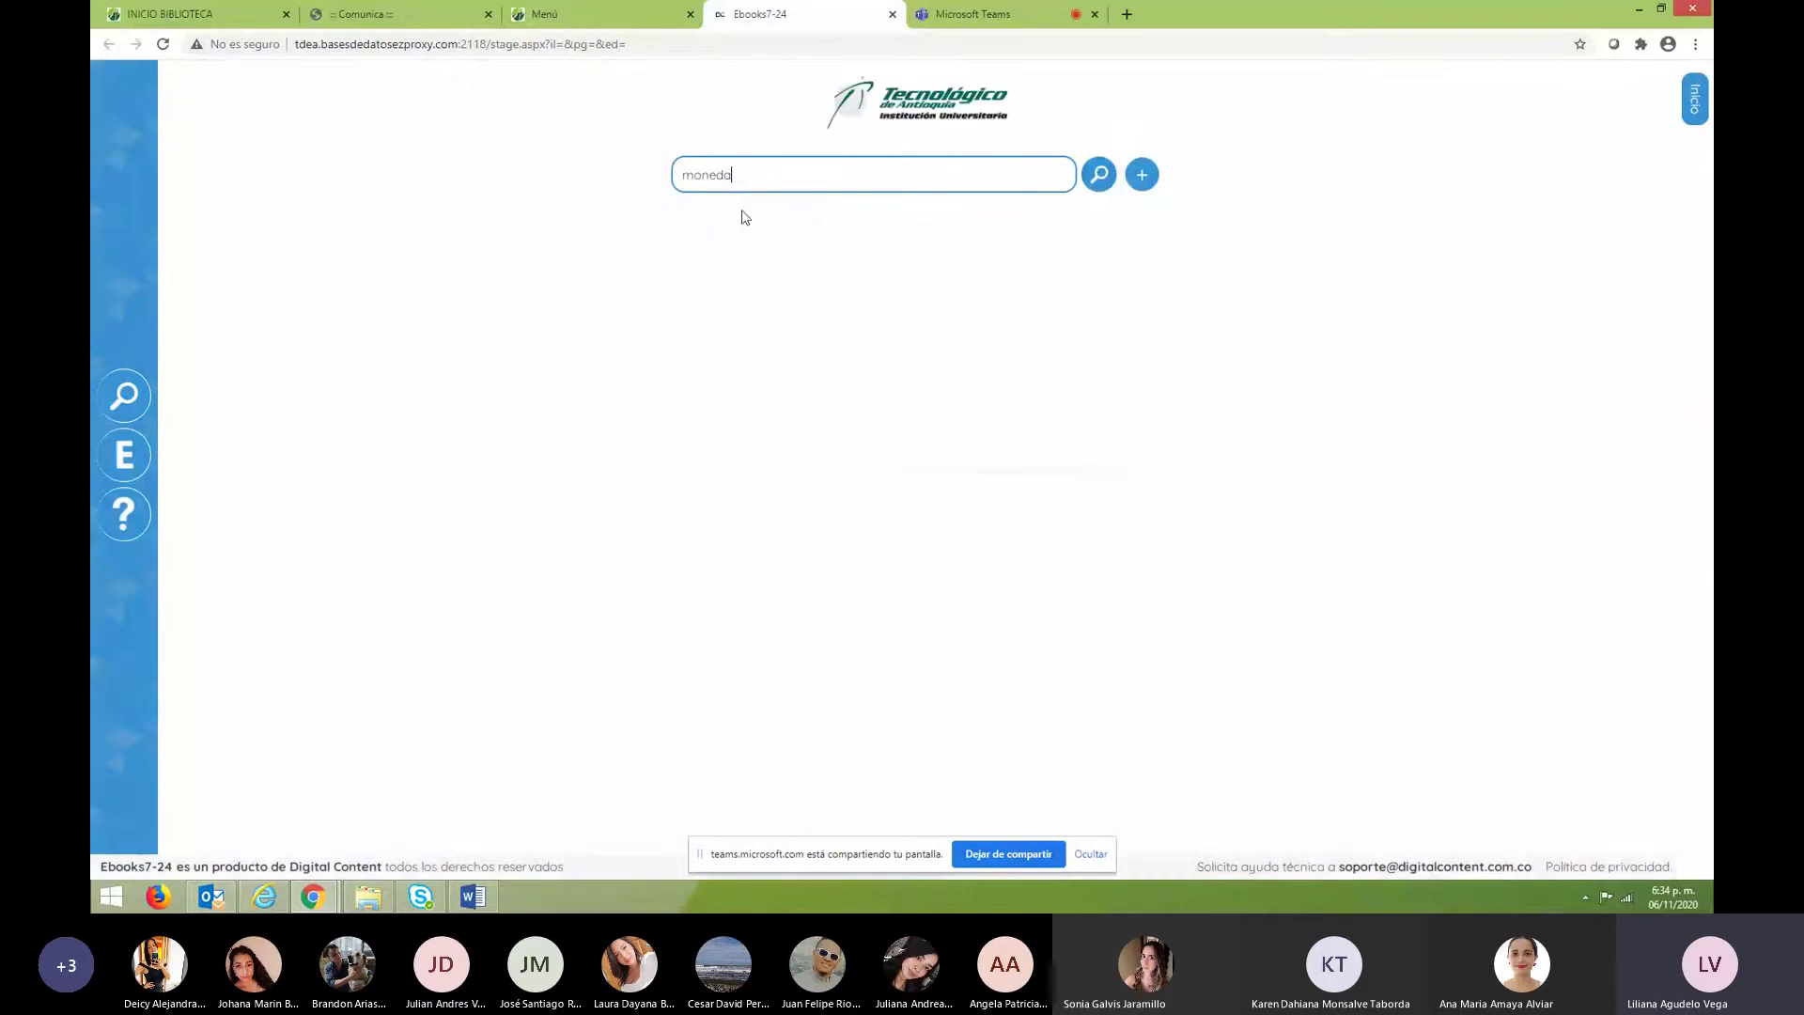
# Search the Cengage titles for "economia" and open the book Negocios globales from the results.
pyautogui.moveTo(742, 186); pyautogui.dragTo(648, 179)
pyautogui.write('economia')
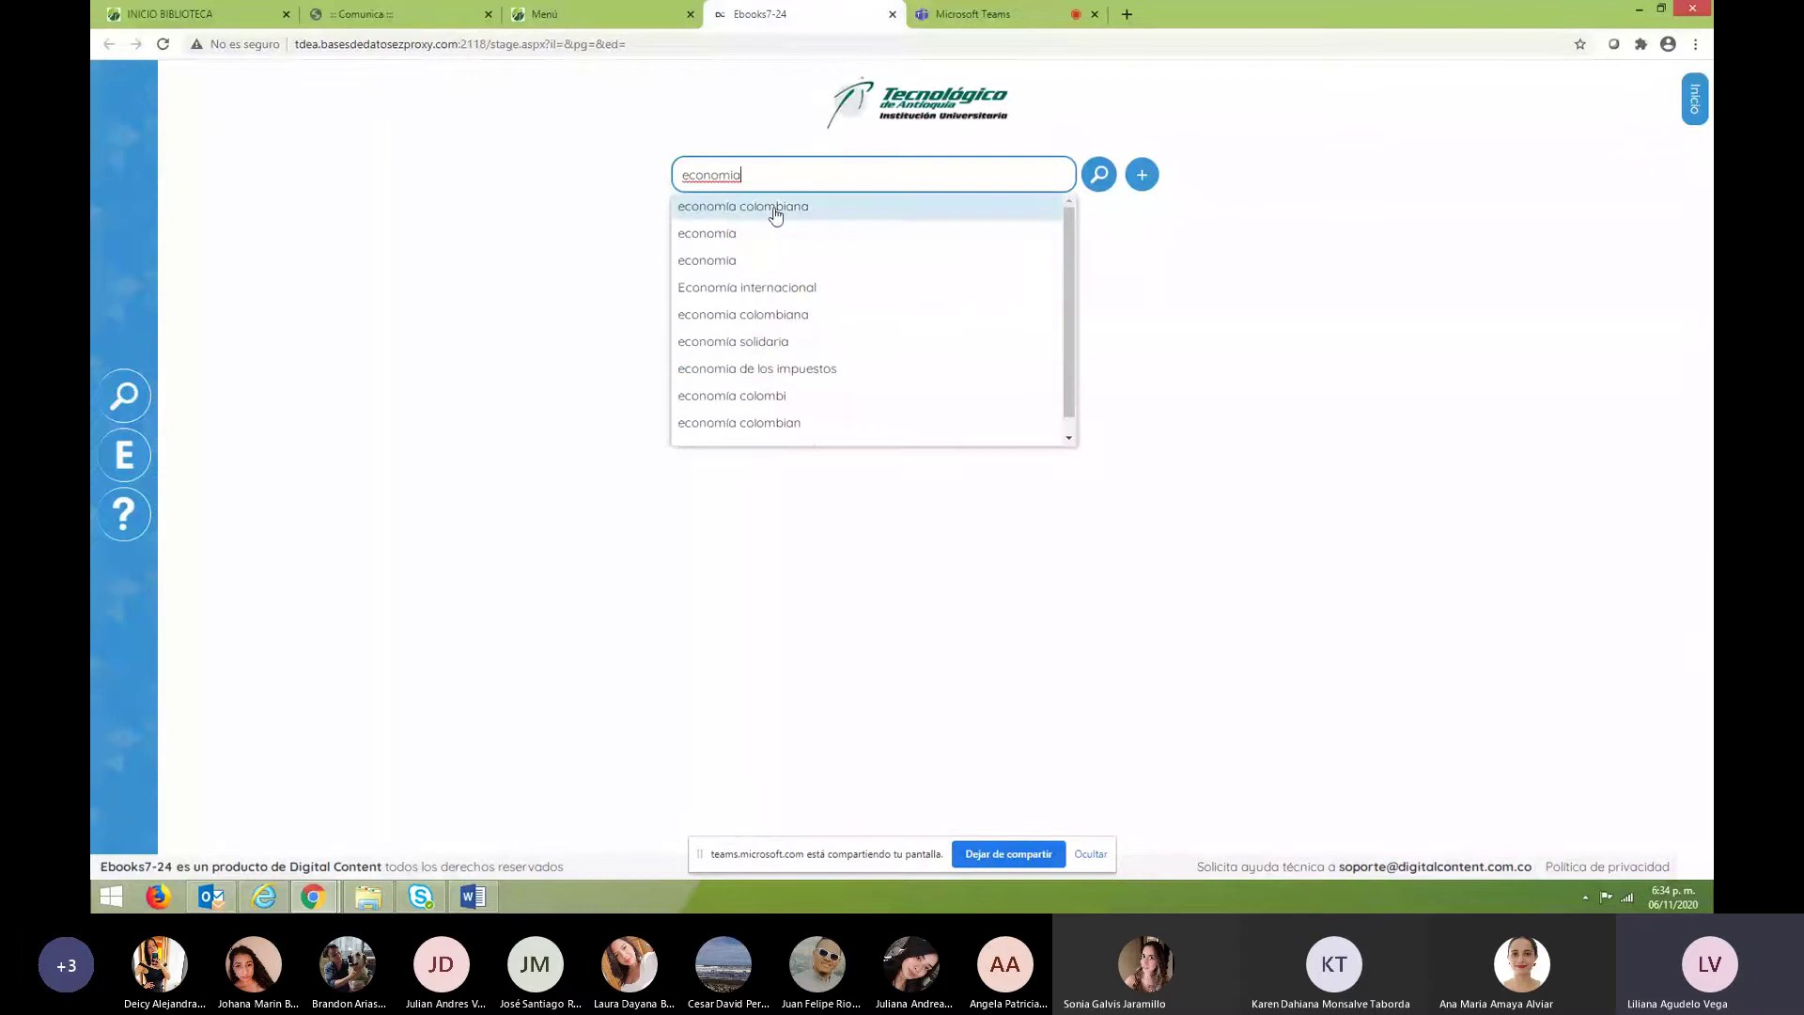
pyautogui.click(719, 235)
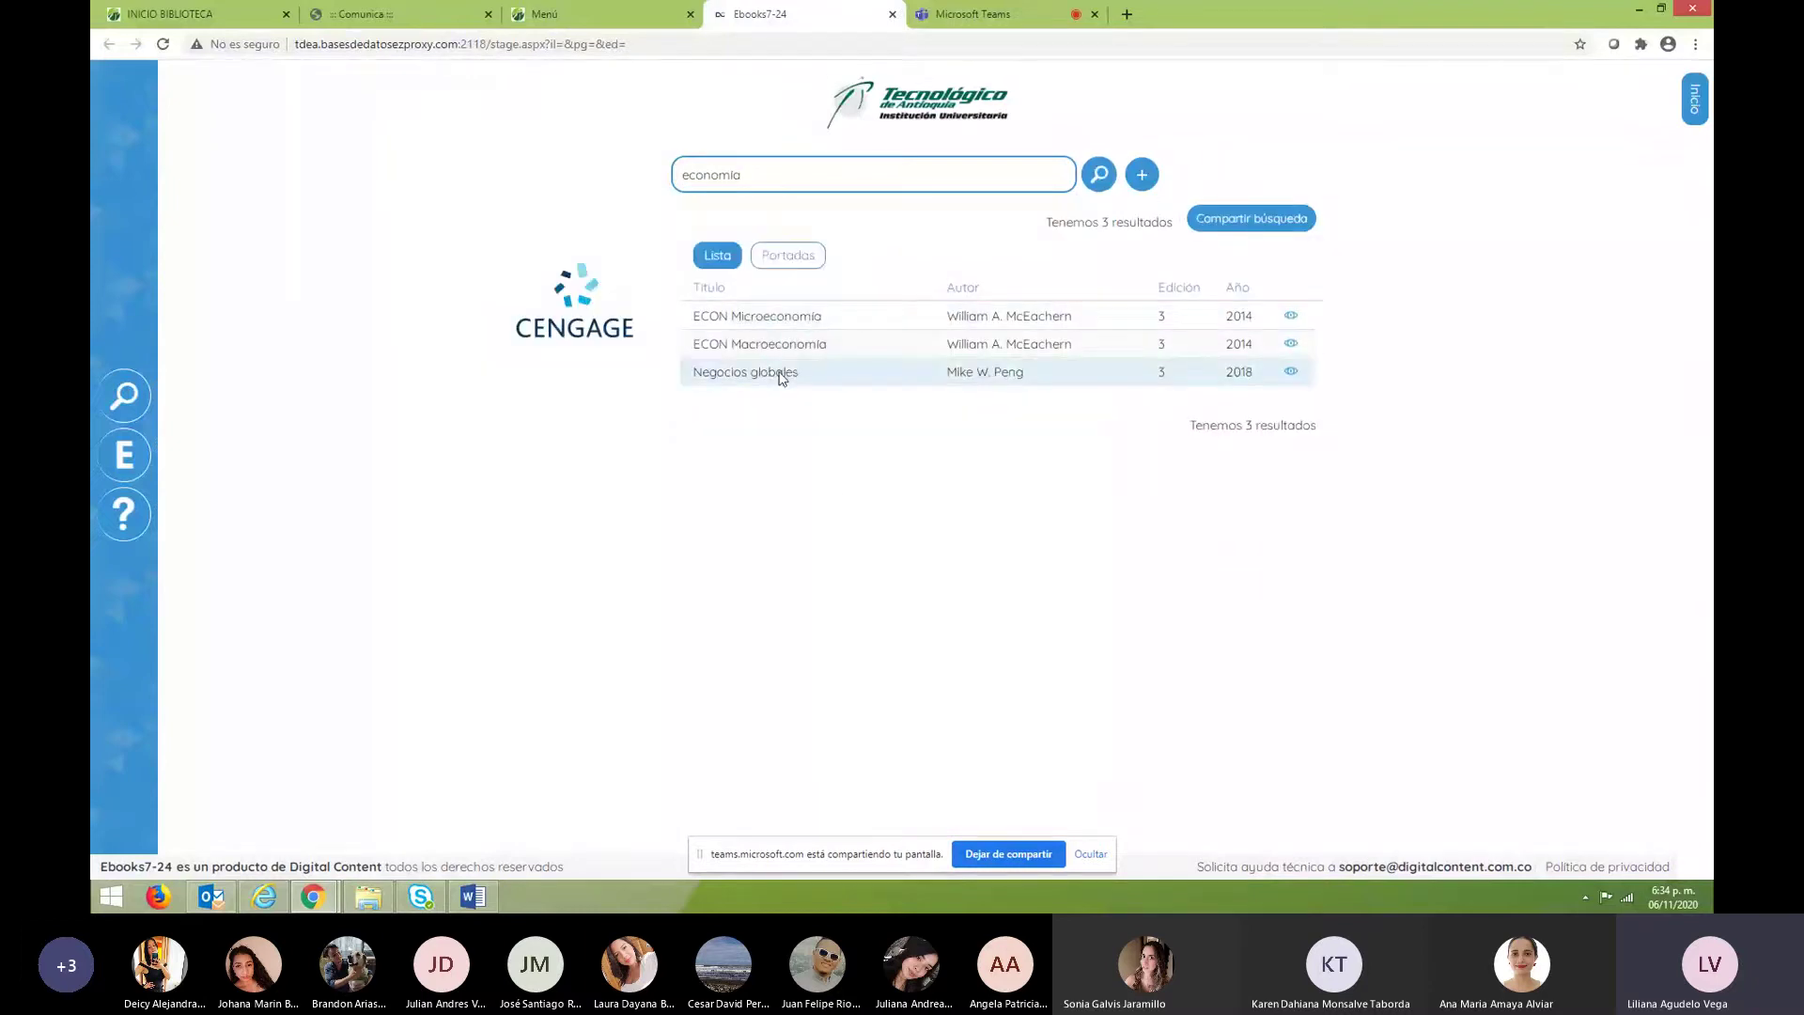
pyautogui.click(1289, 373)
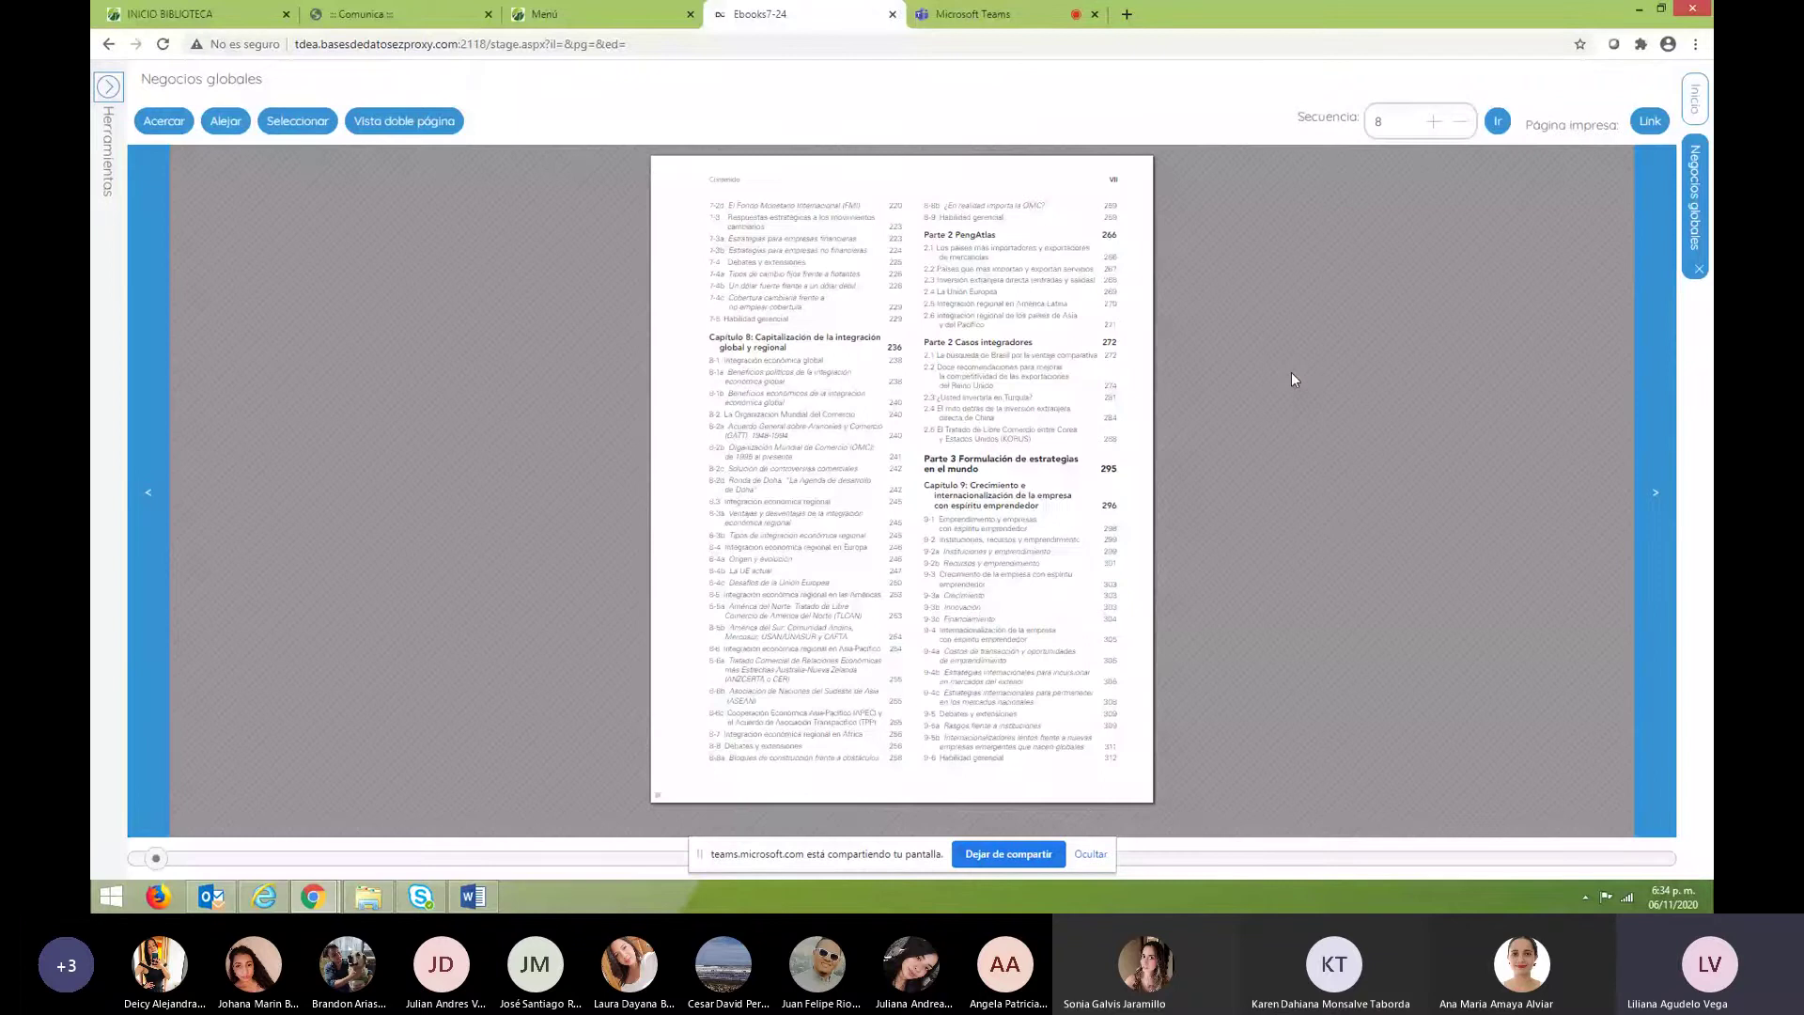
# Page back through Negocios globales to its first page, then forward to sequence 3.
pyautogui.click(148, 493)
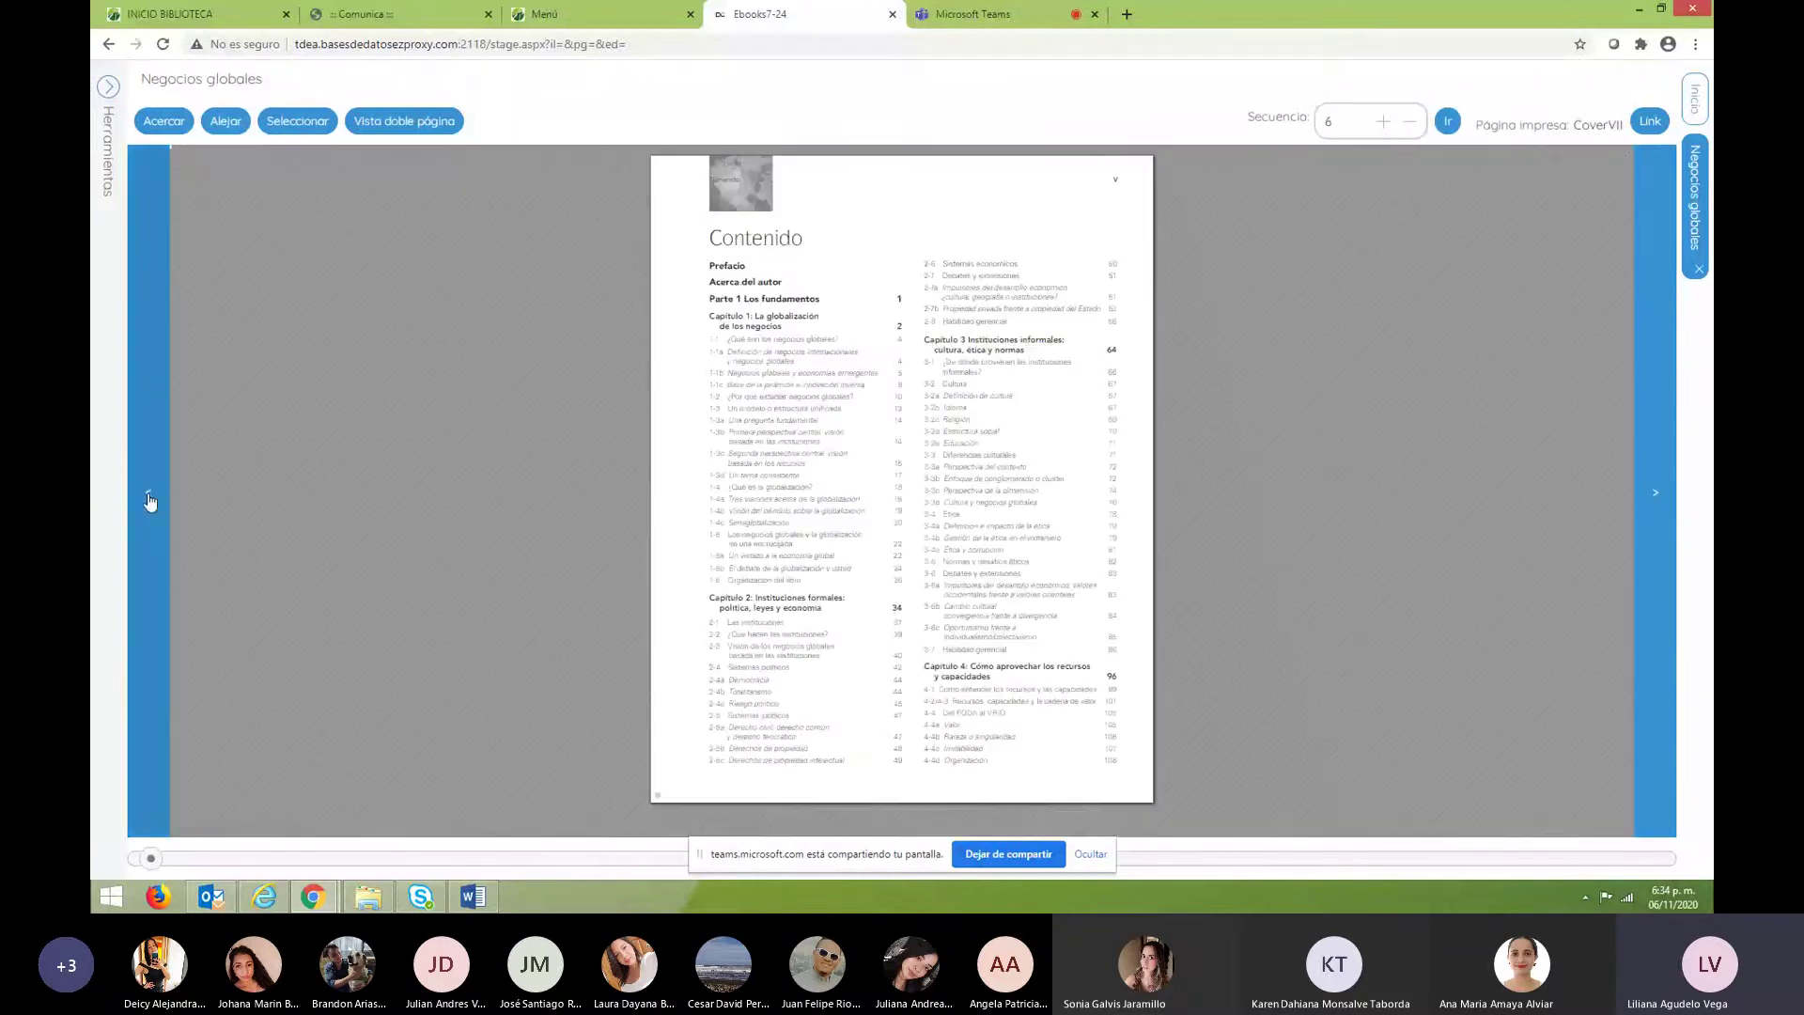
pyautogui.click(149, 498)
pyautogui.click(149, 498)
pyautogui.click(149, 498)
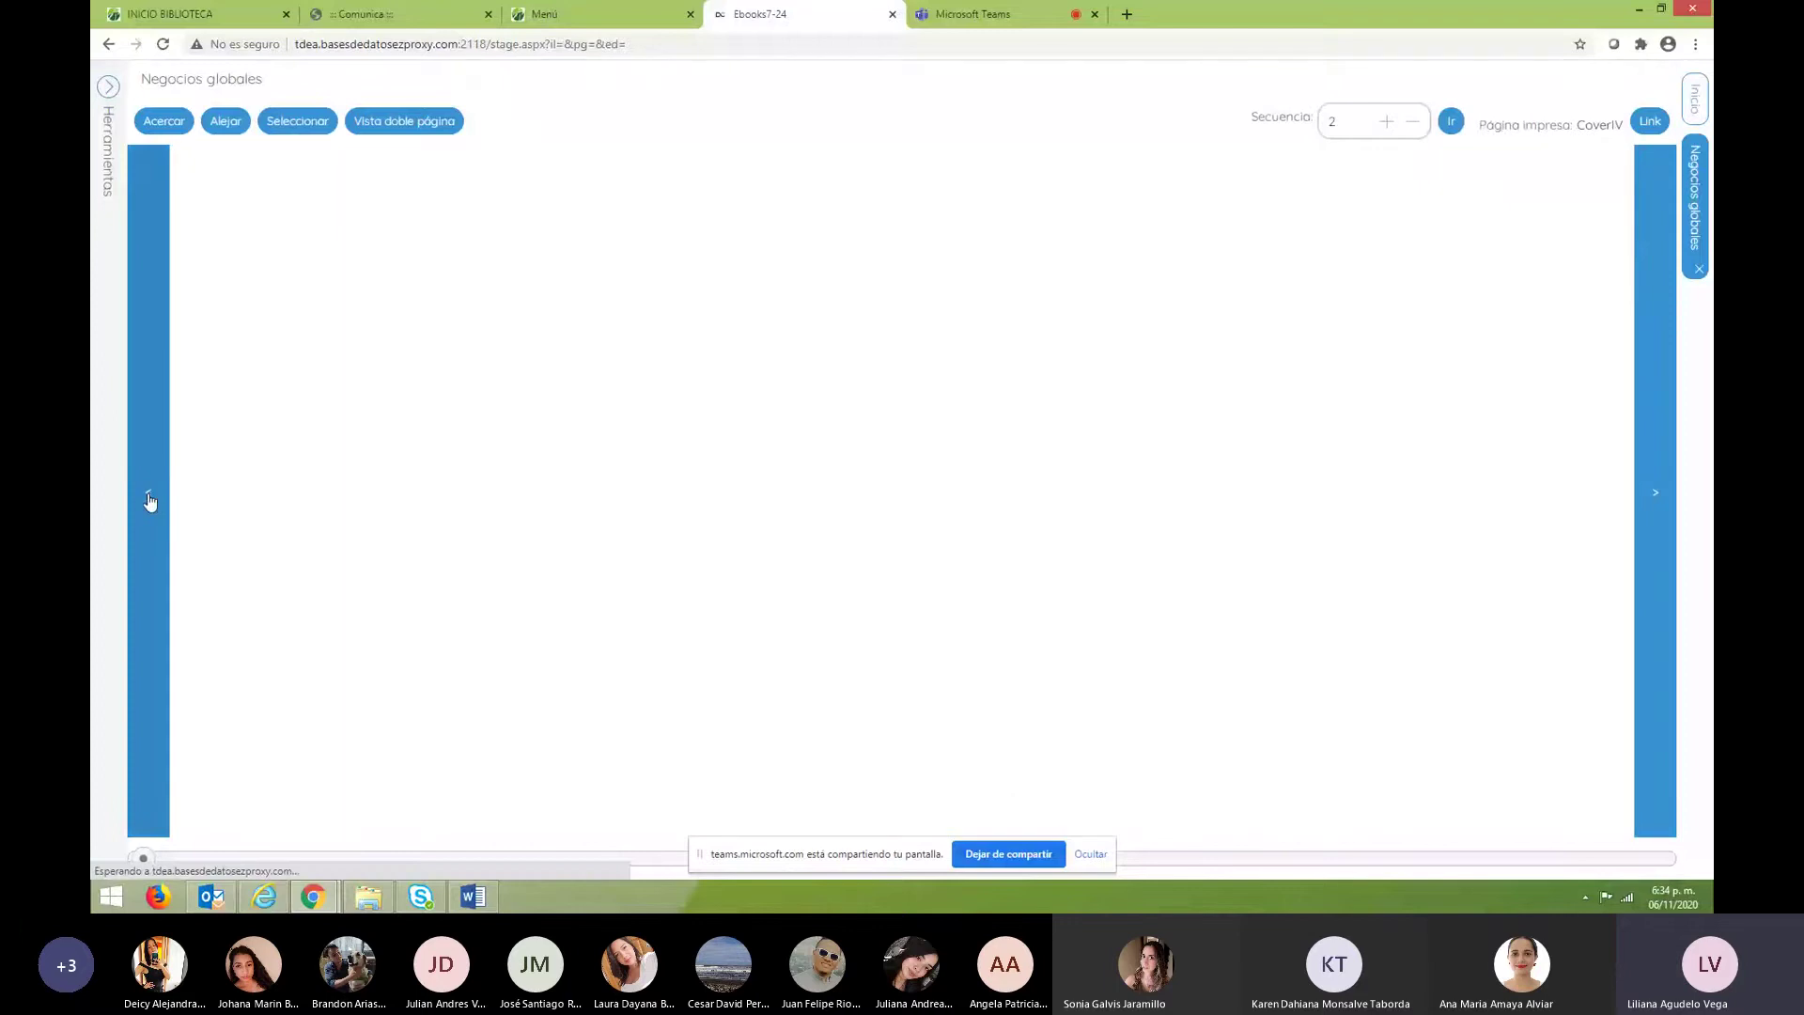
pyautogui.click(149, 498)
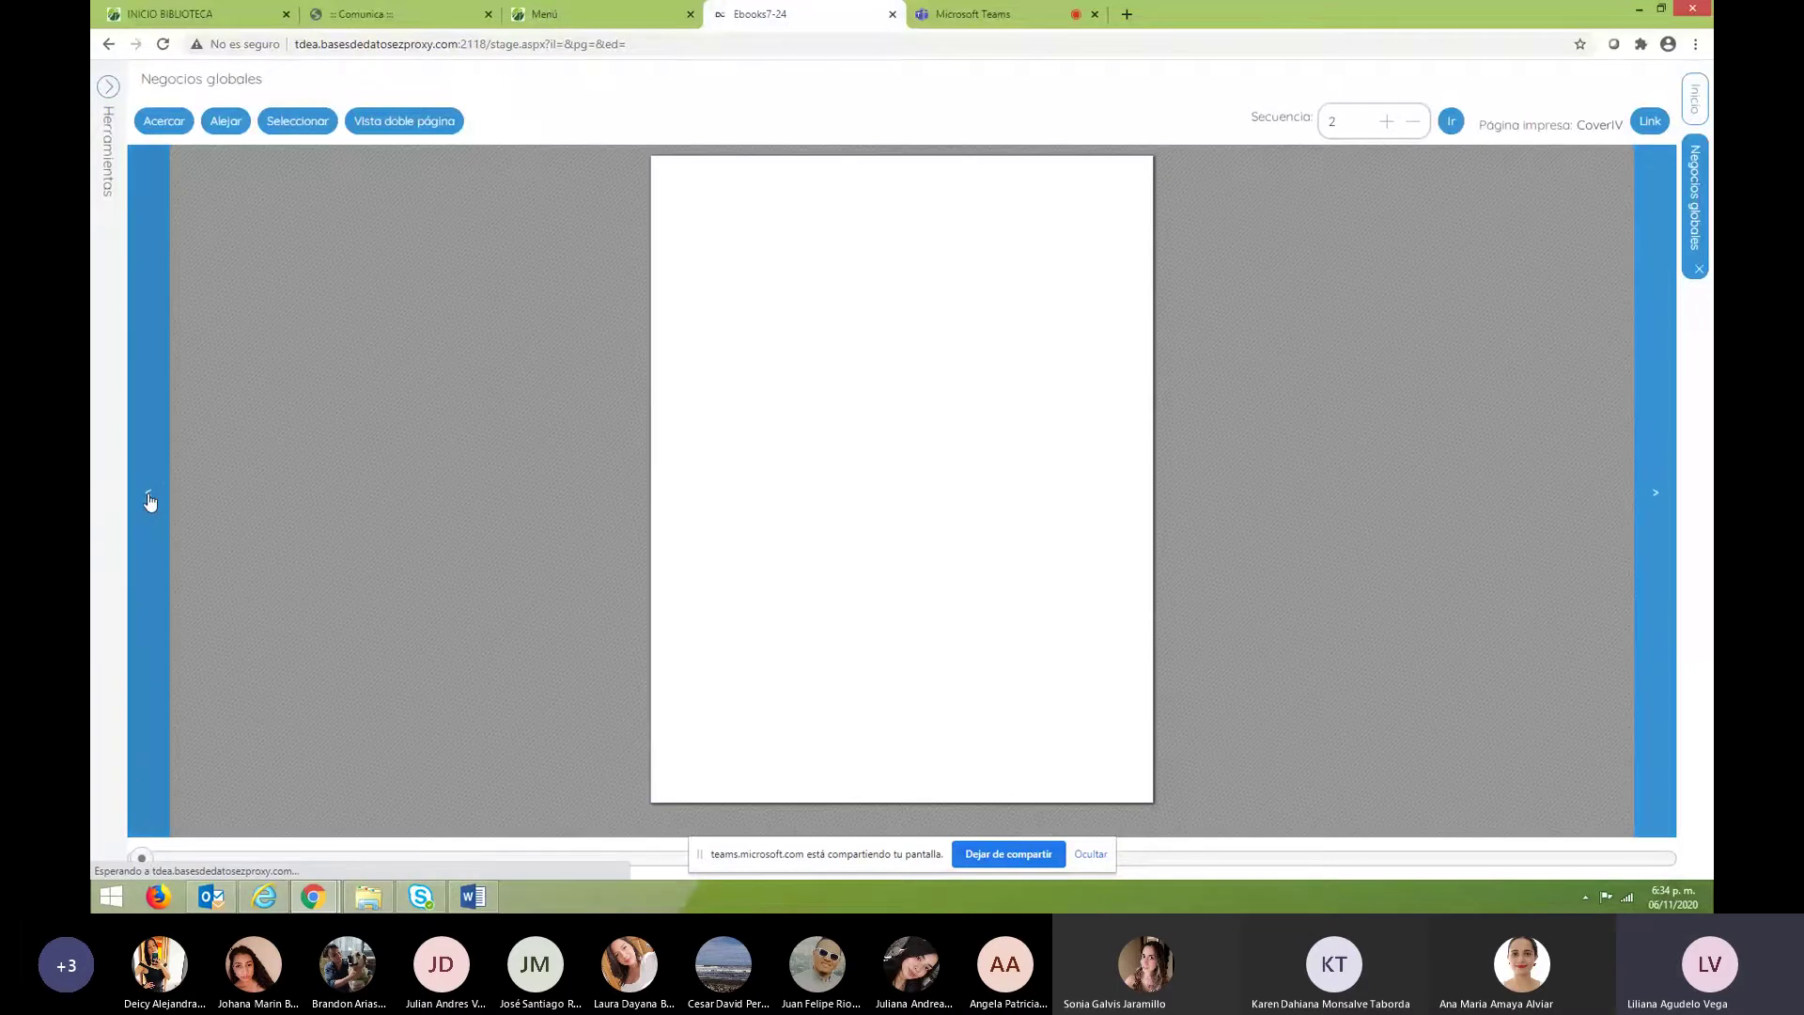
pyautogui.click(149, 500)
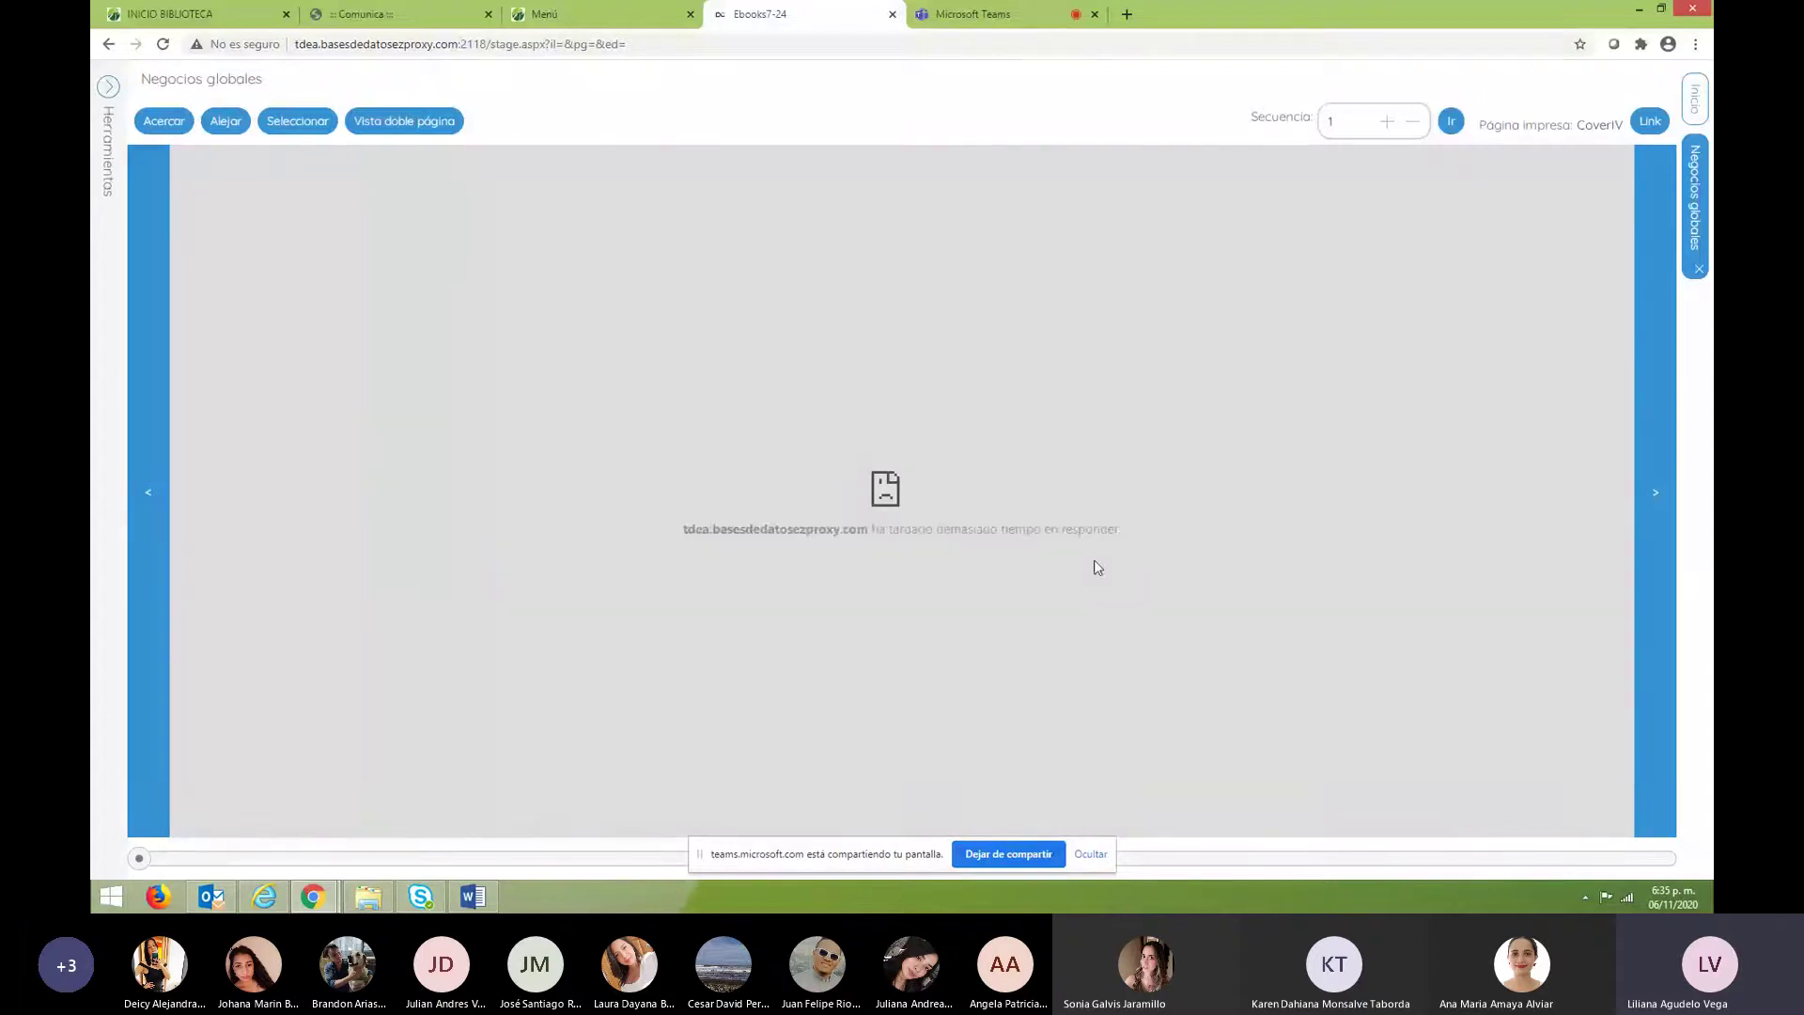
pyautogui.click(1658, 500)
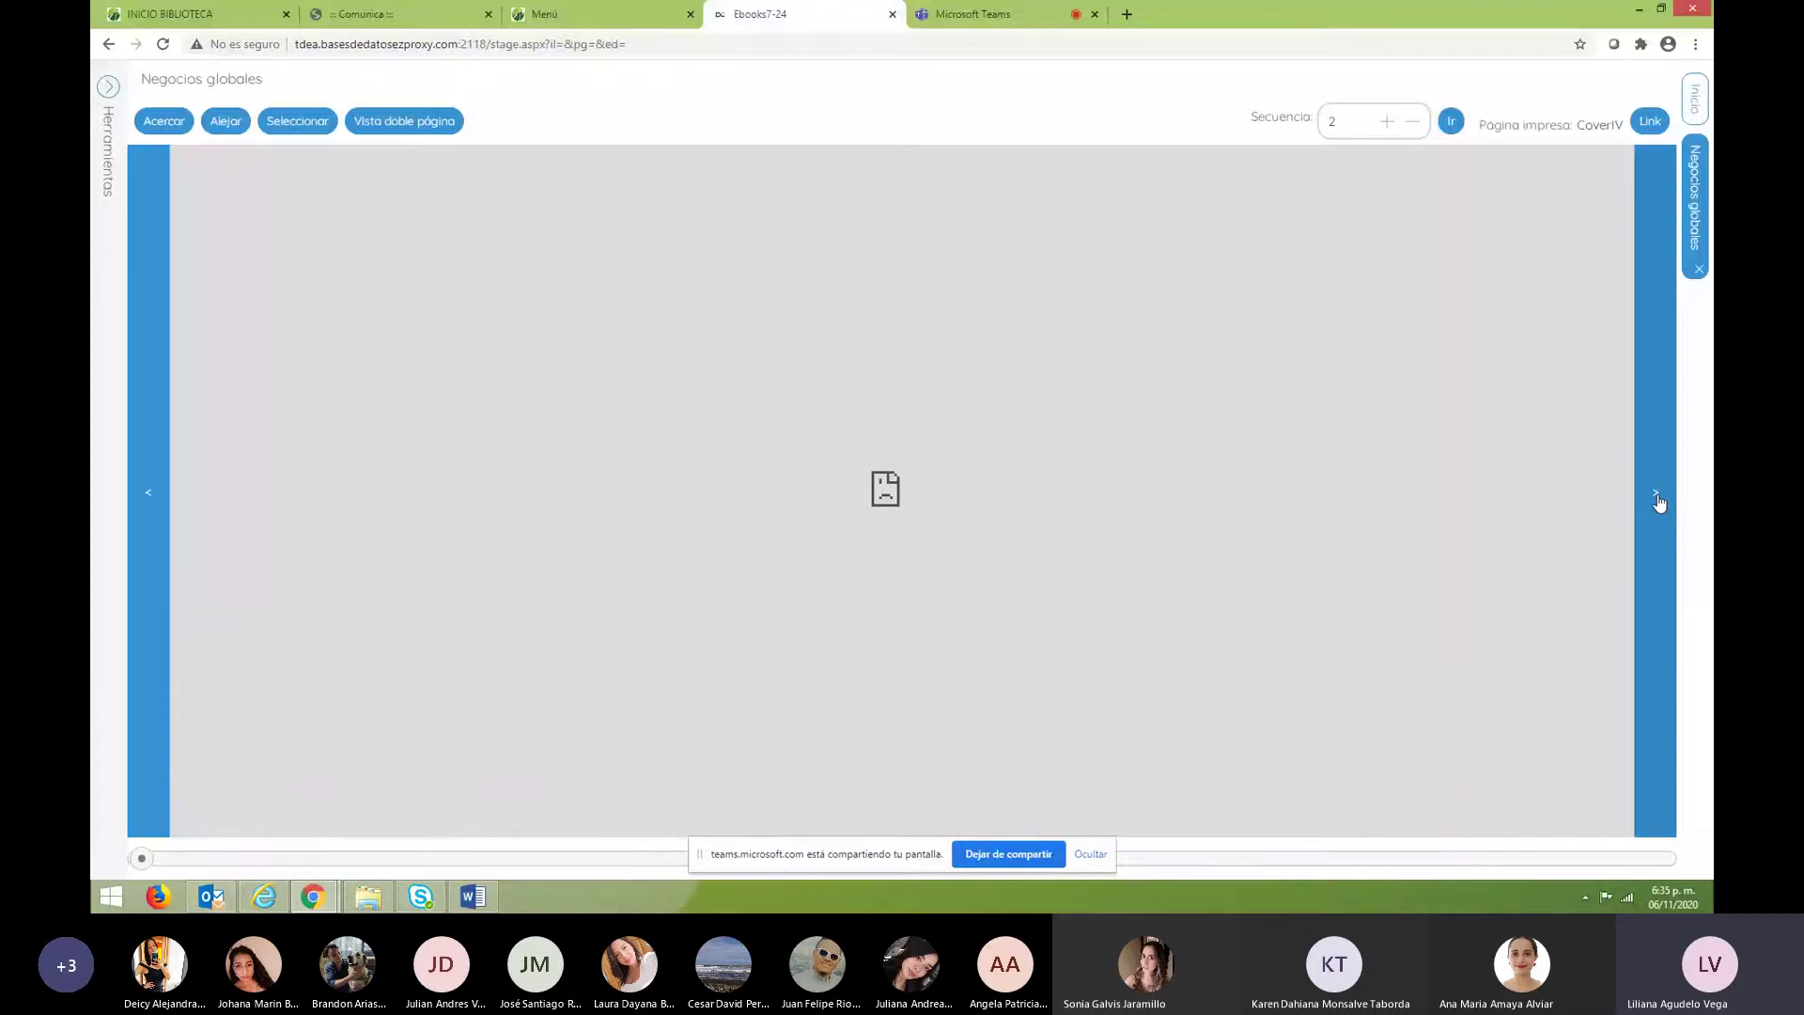
pyautogui.click(1658, 500)
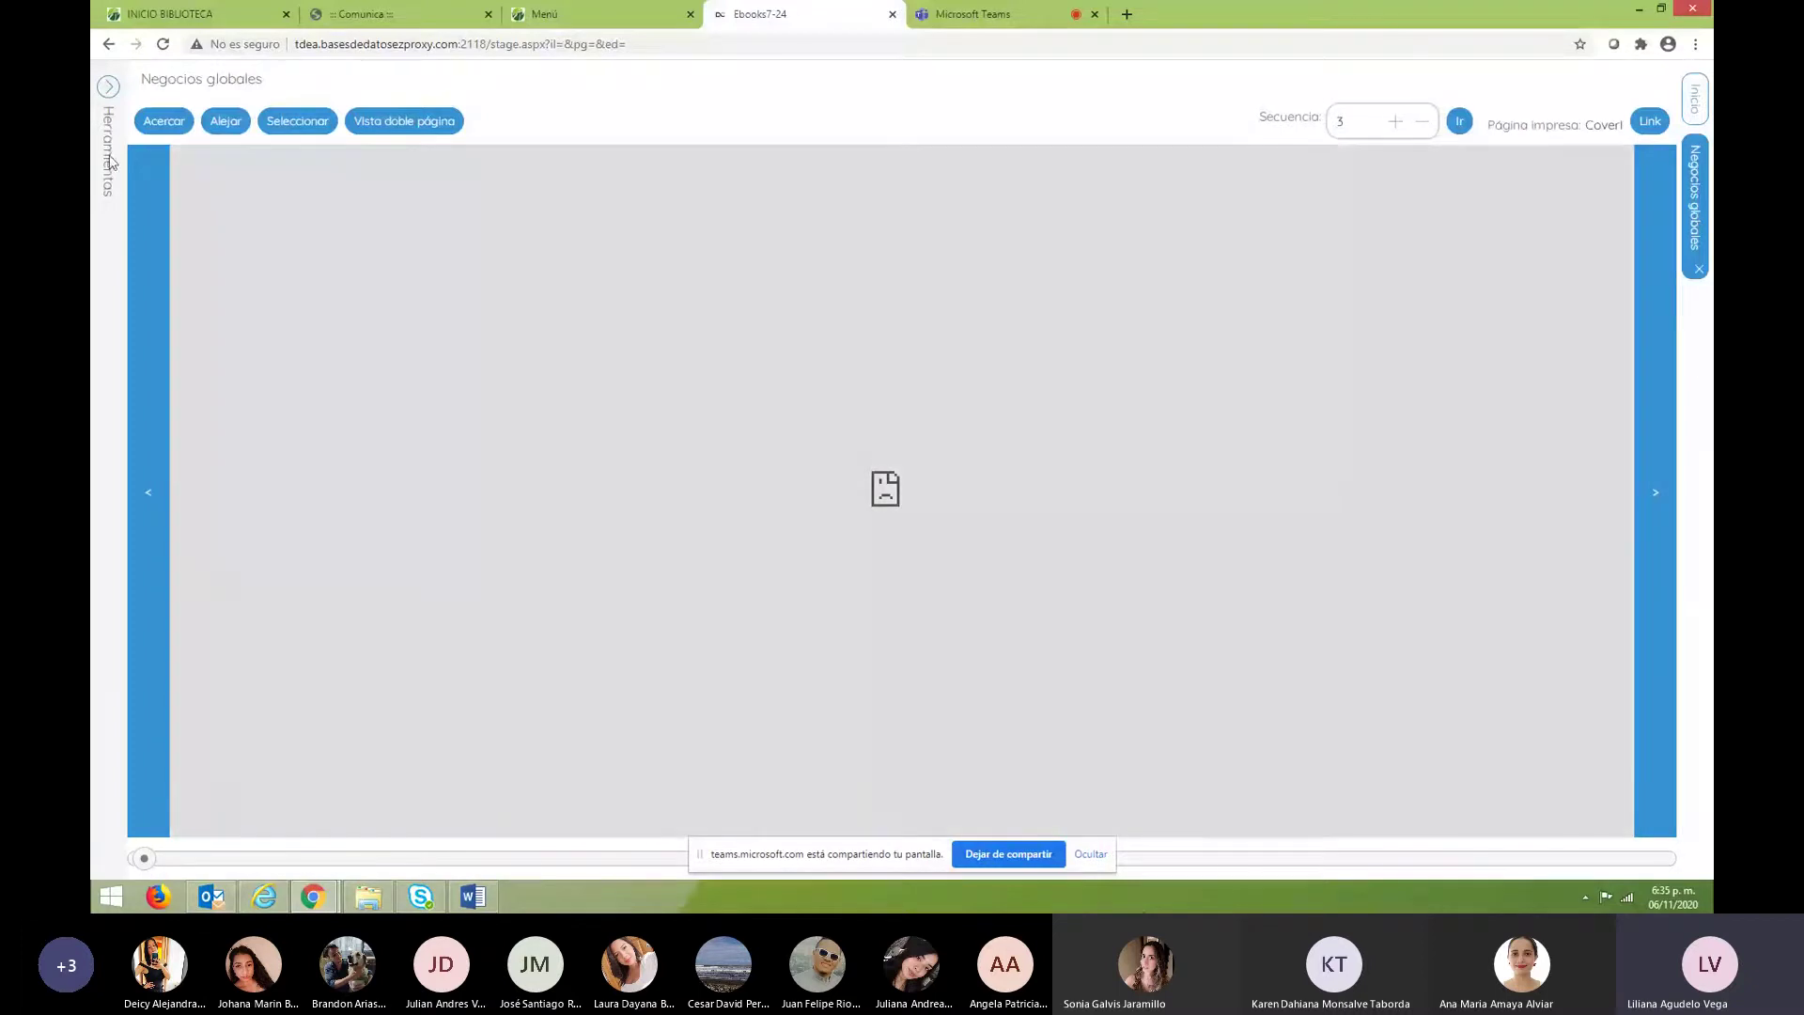
# Show the book's table of contents and try to open its opening sections, from Portada through Prefacio.
pyautogui.click(107, 90)
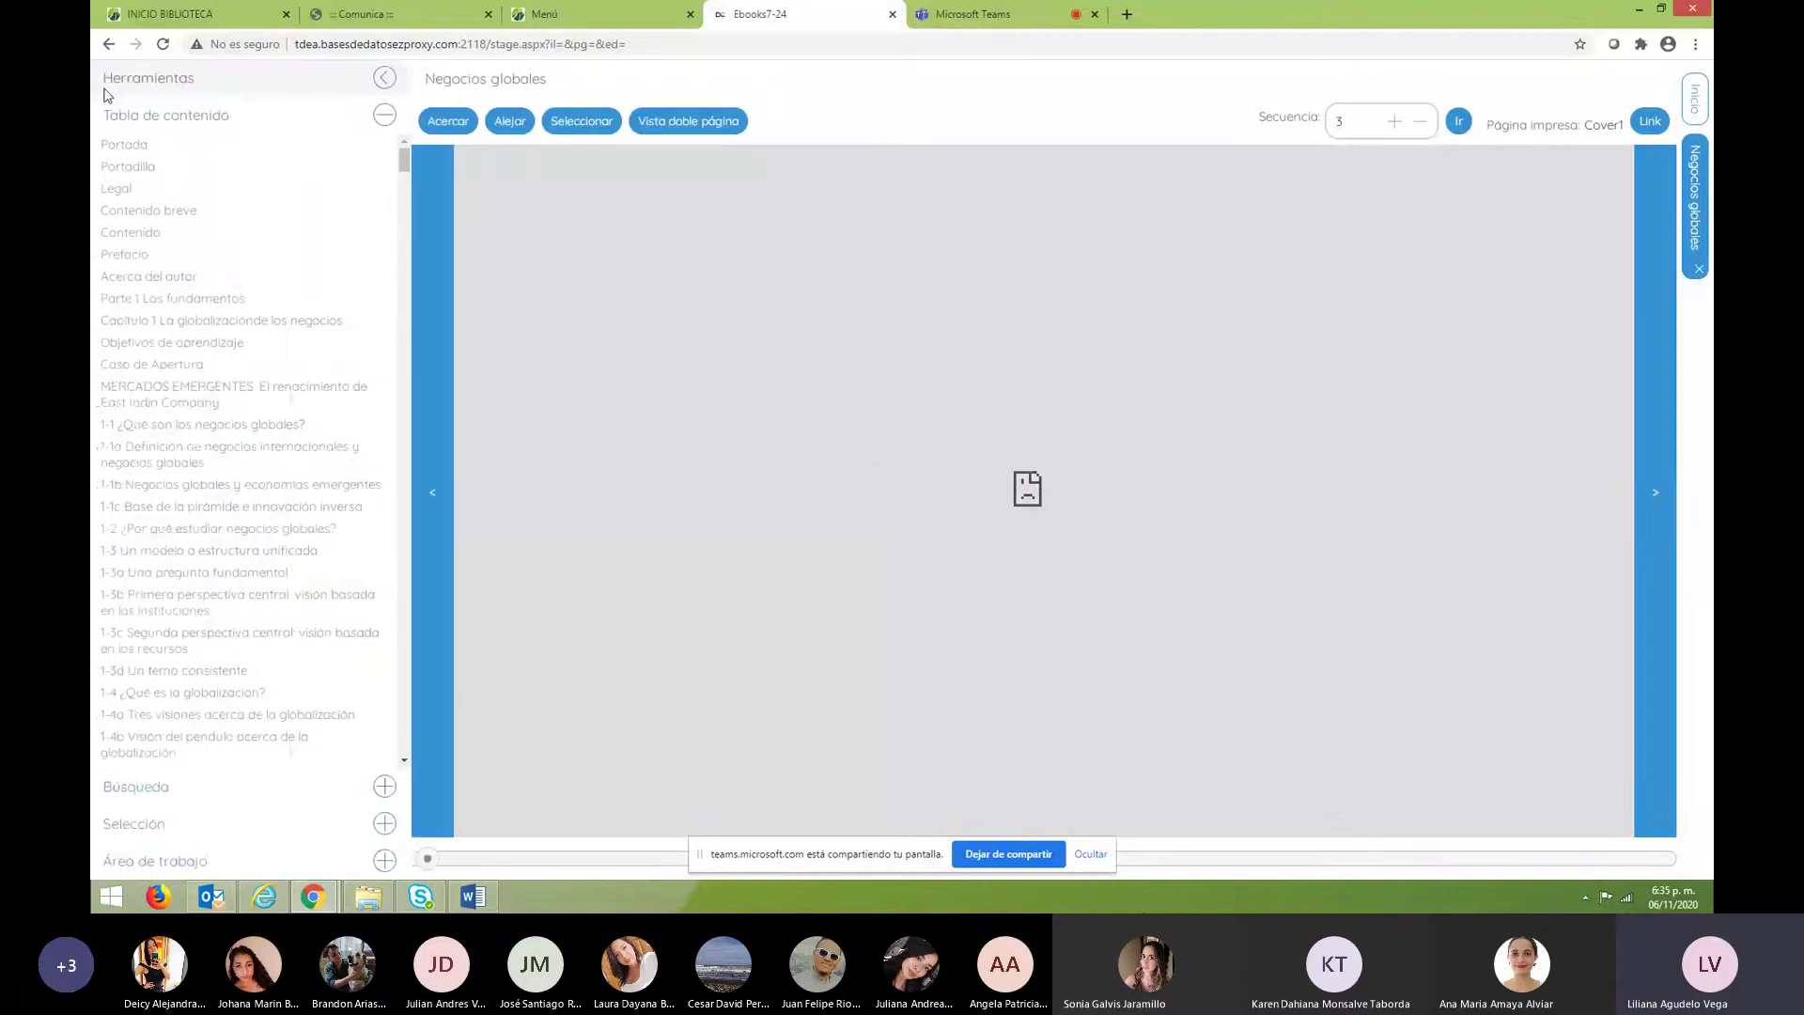
pyautogui.click(145, 147)
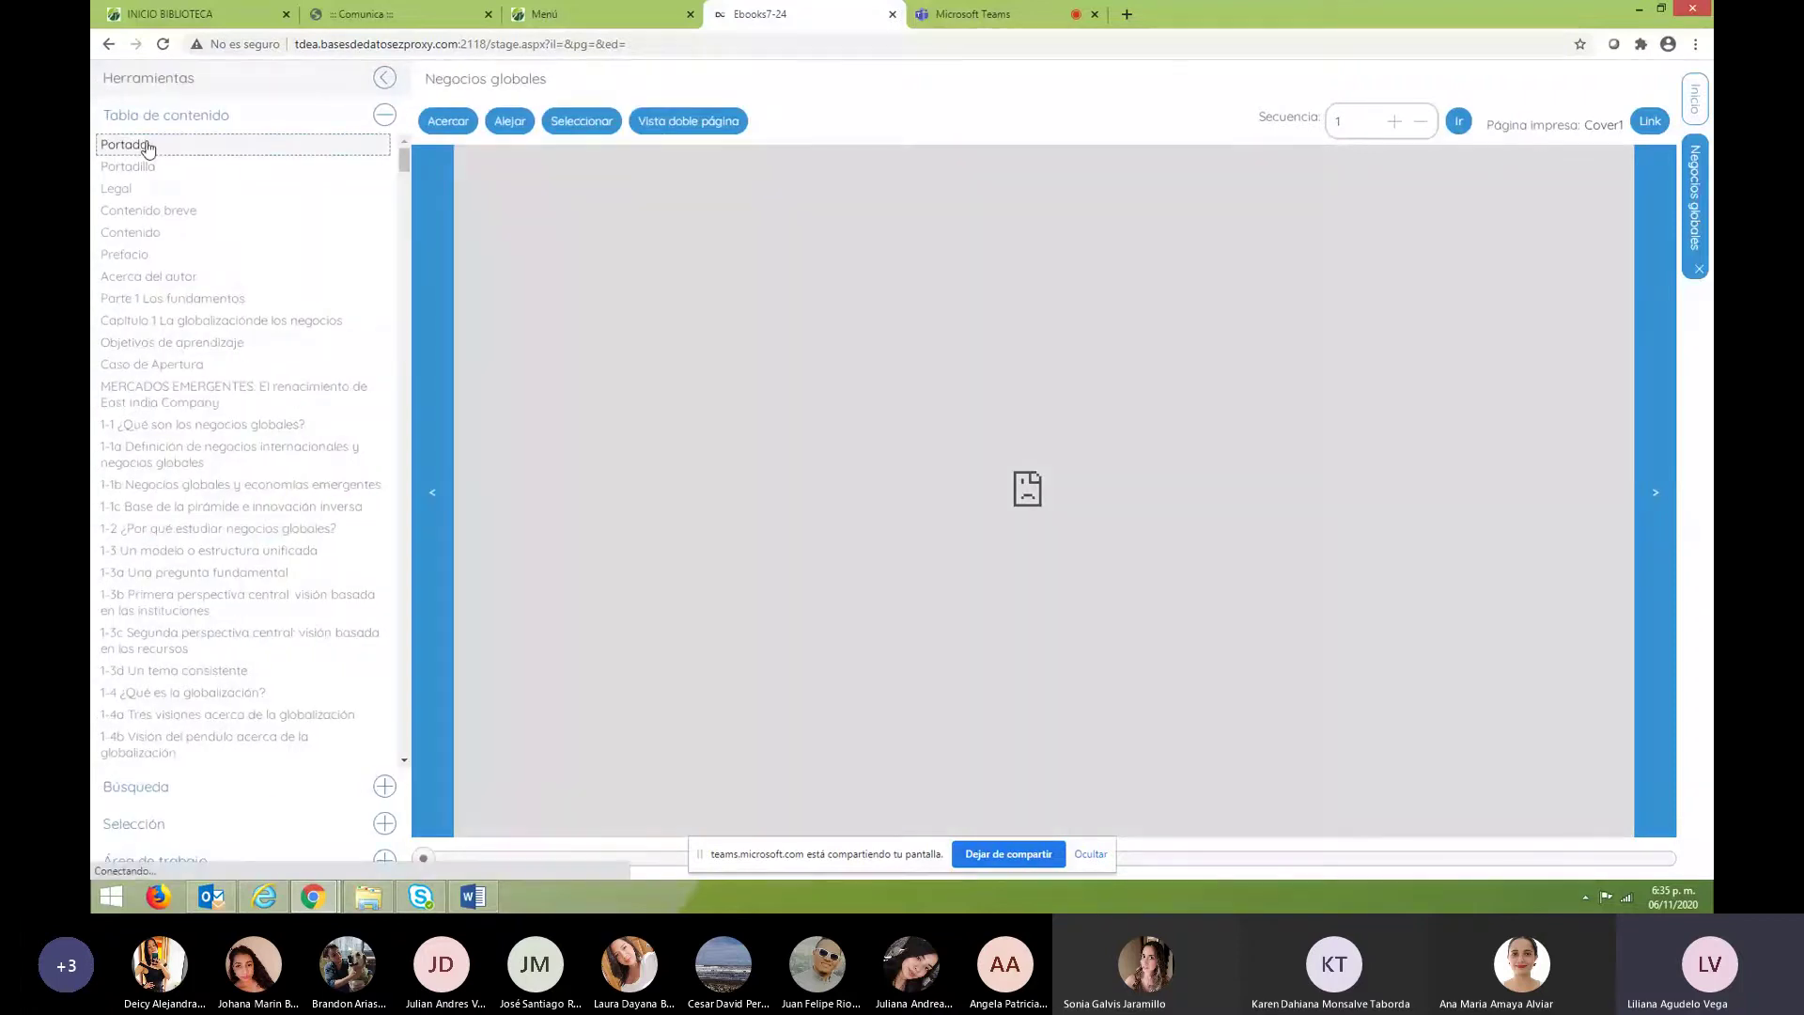
pyautogui.click(146, 168)
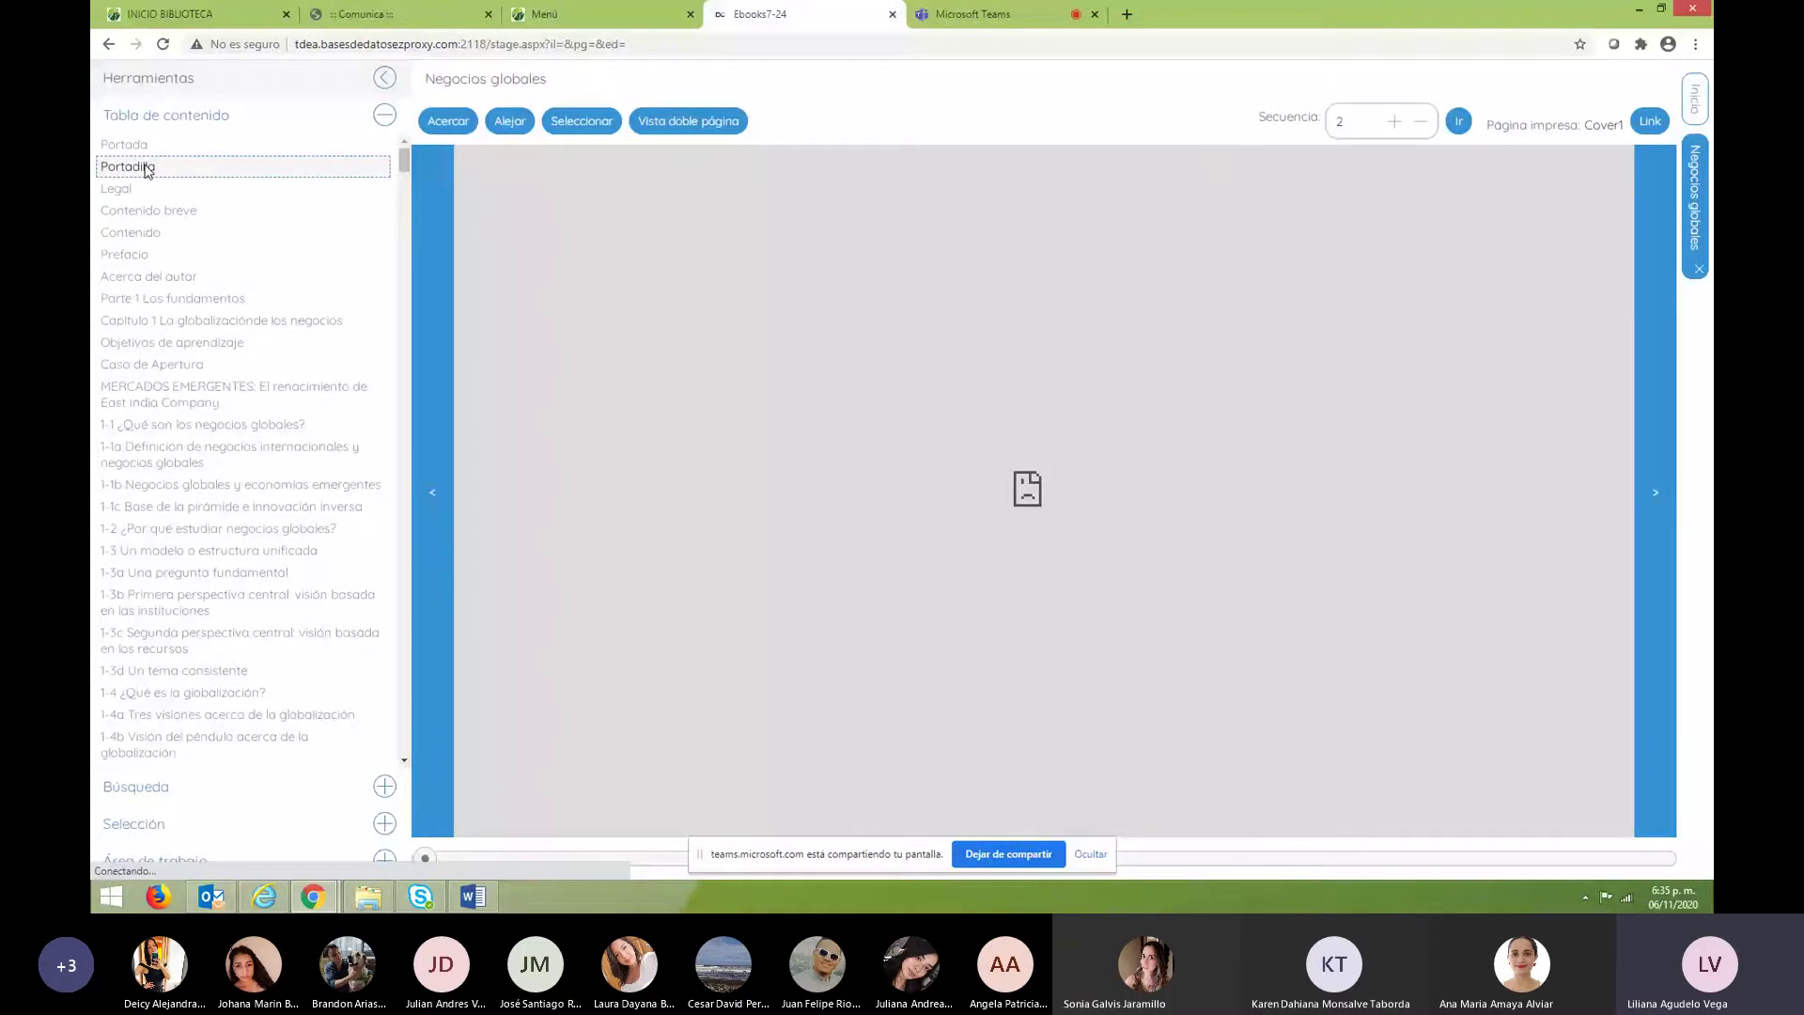
pyautogui.click(121, 189)
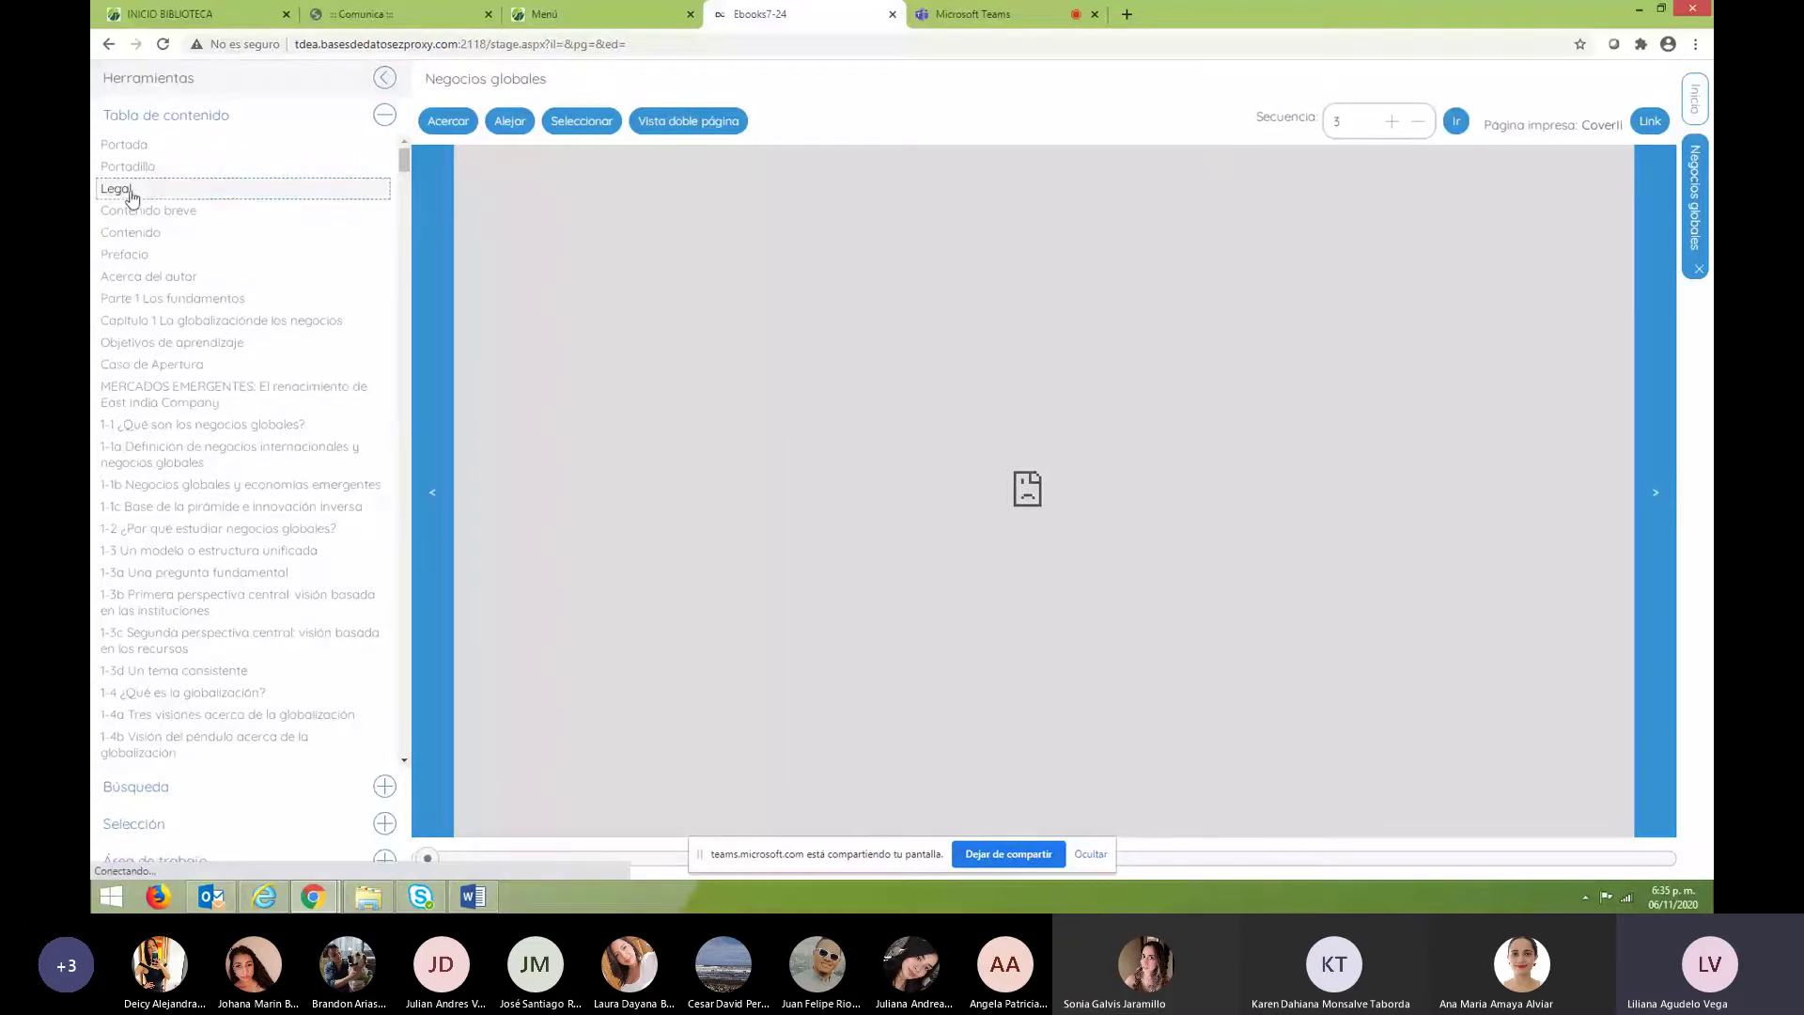
pyautogui.click(131, 215)
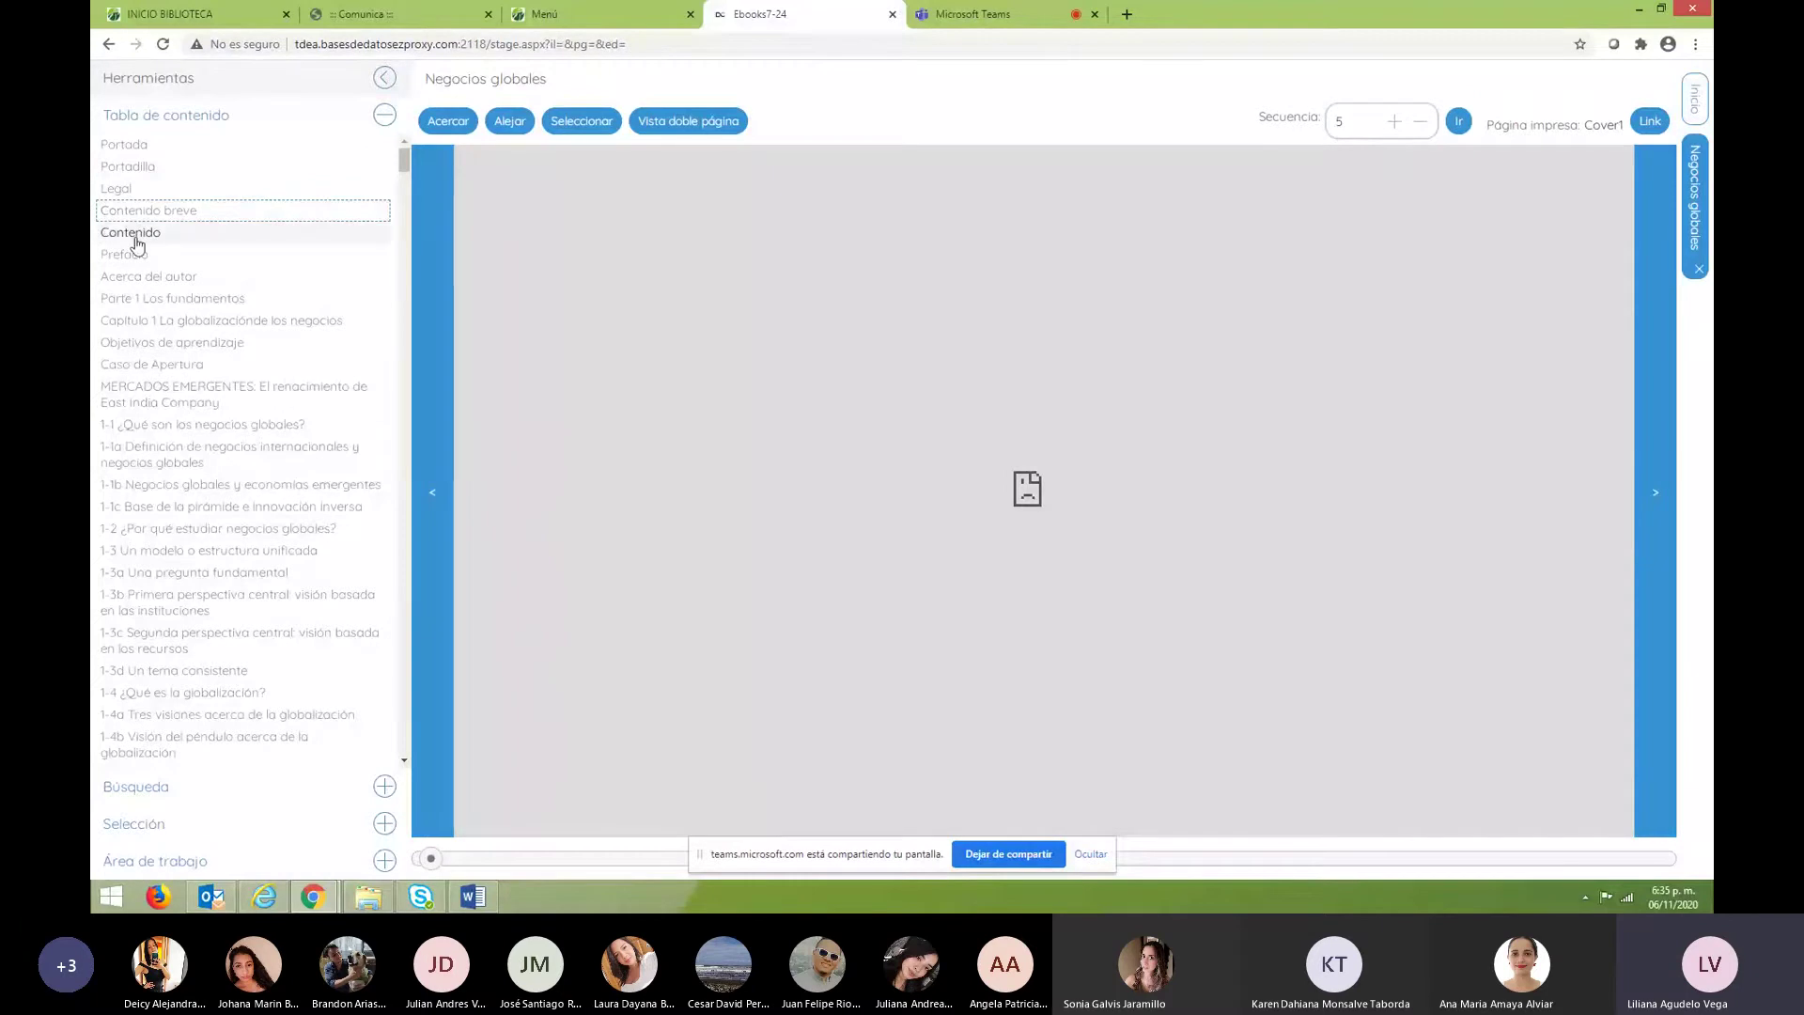
pyautogui.click(132, 234)
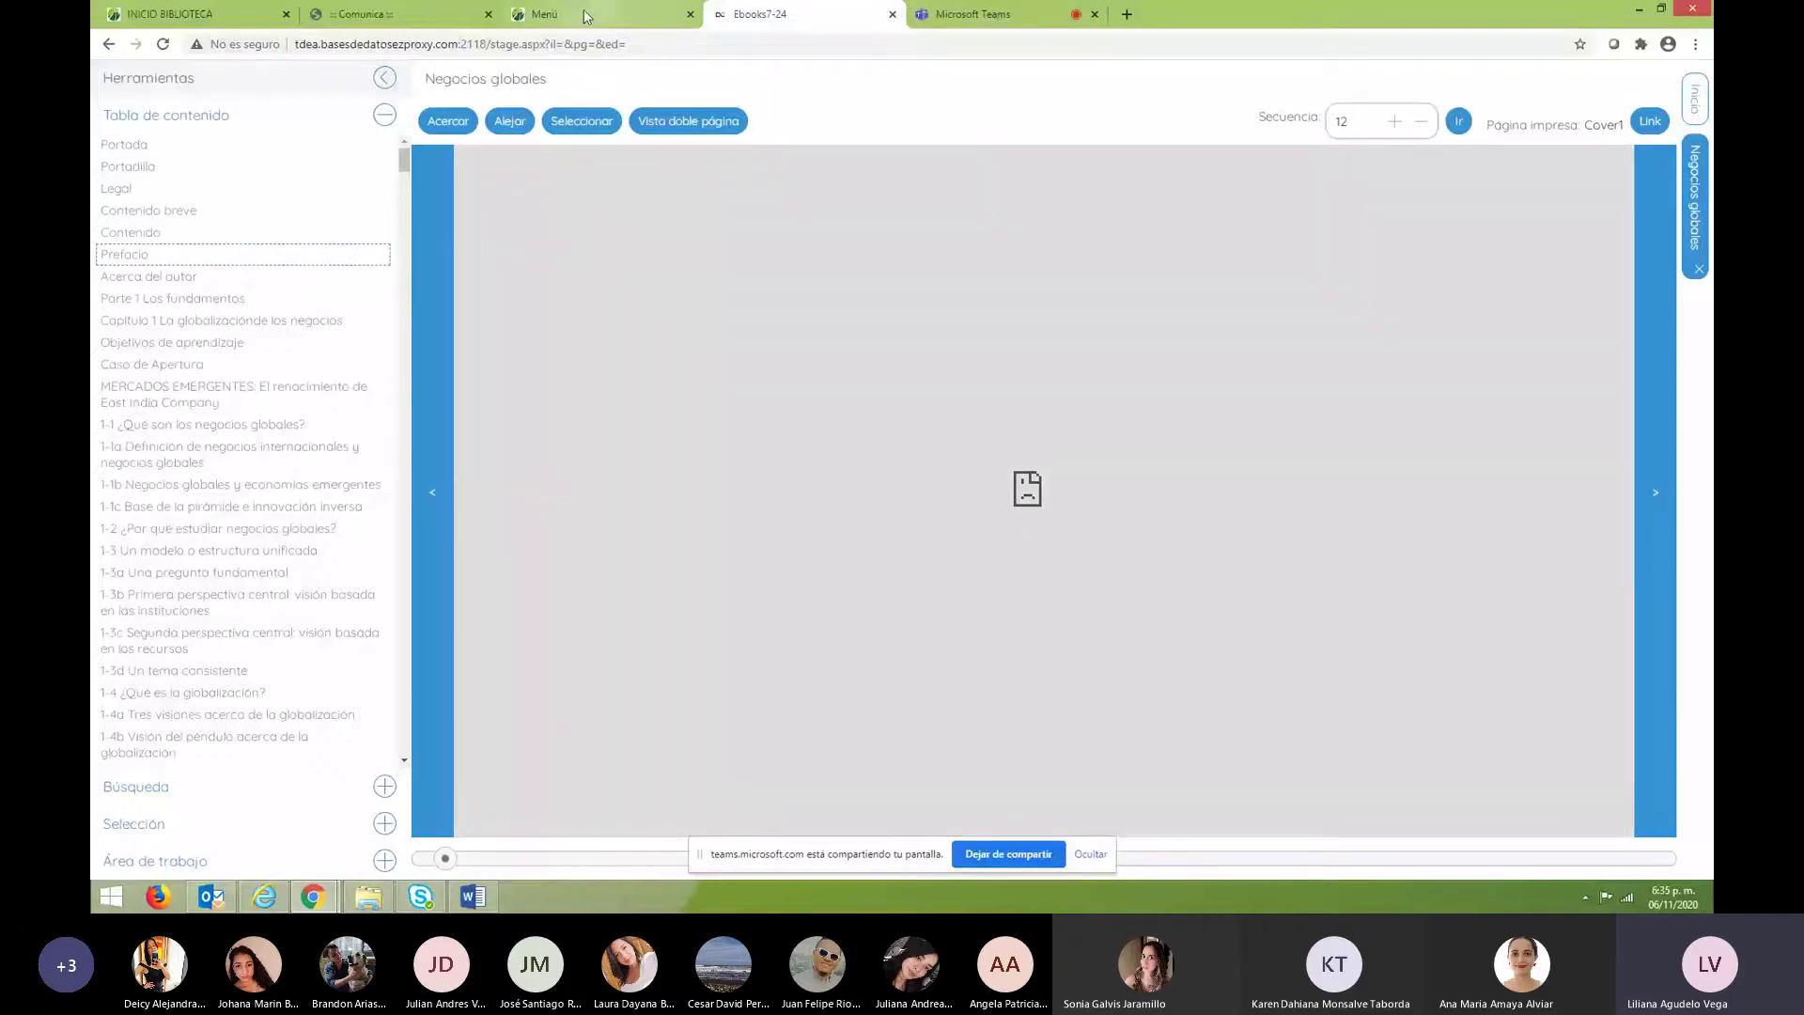
pyautogui.click(110, 44)
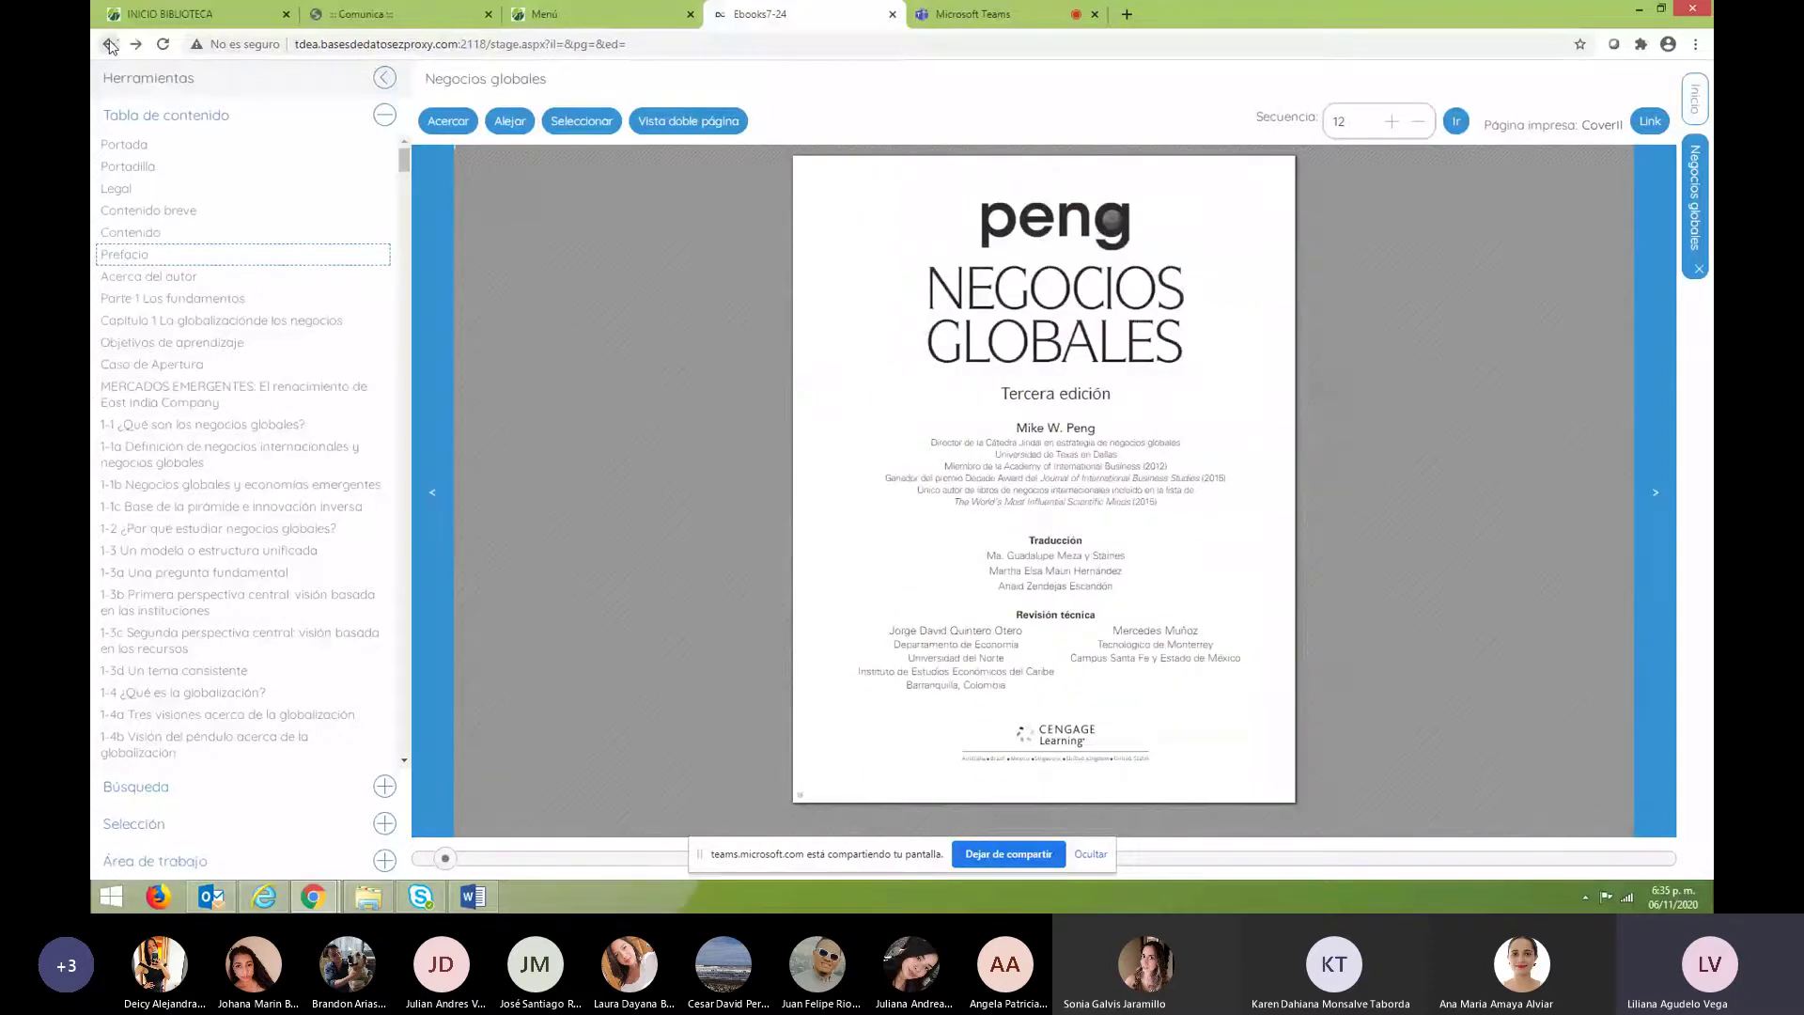
pyautogui.click(110, 44)
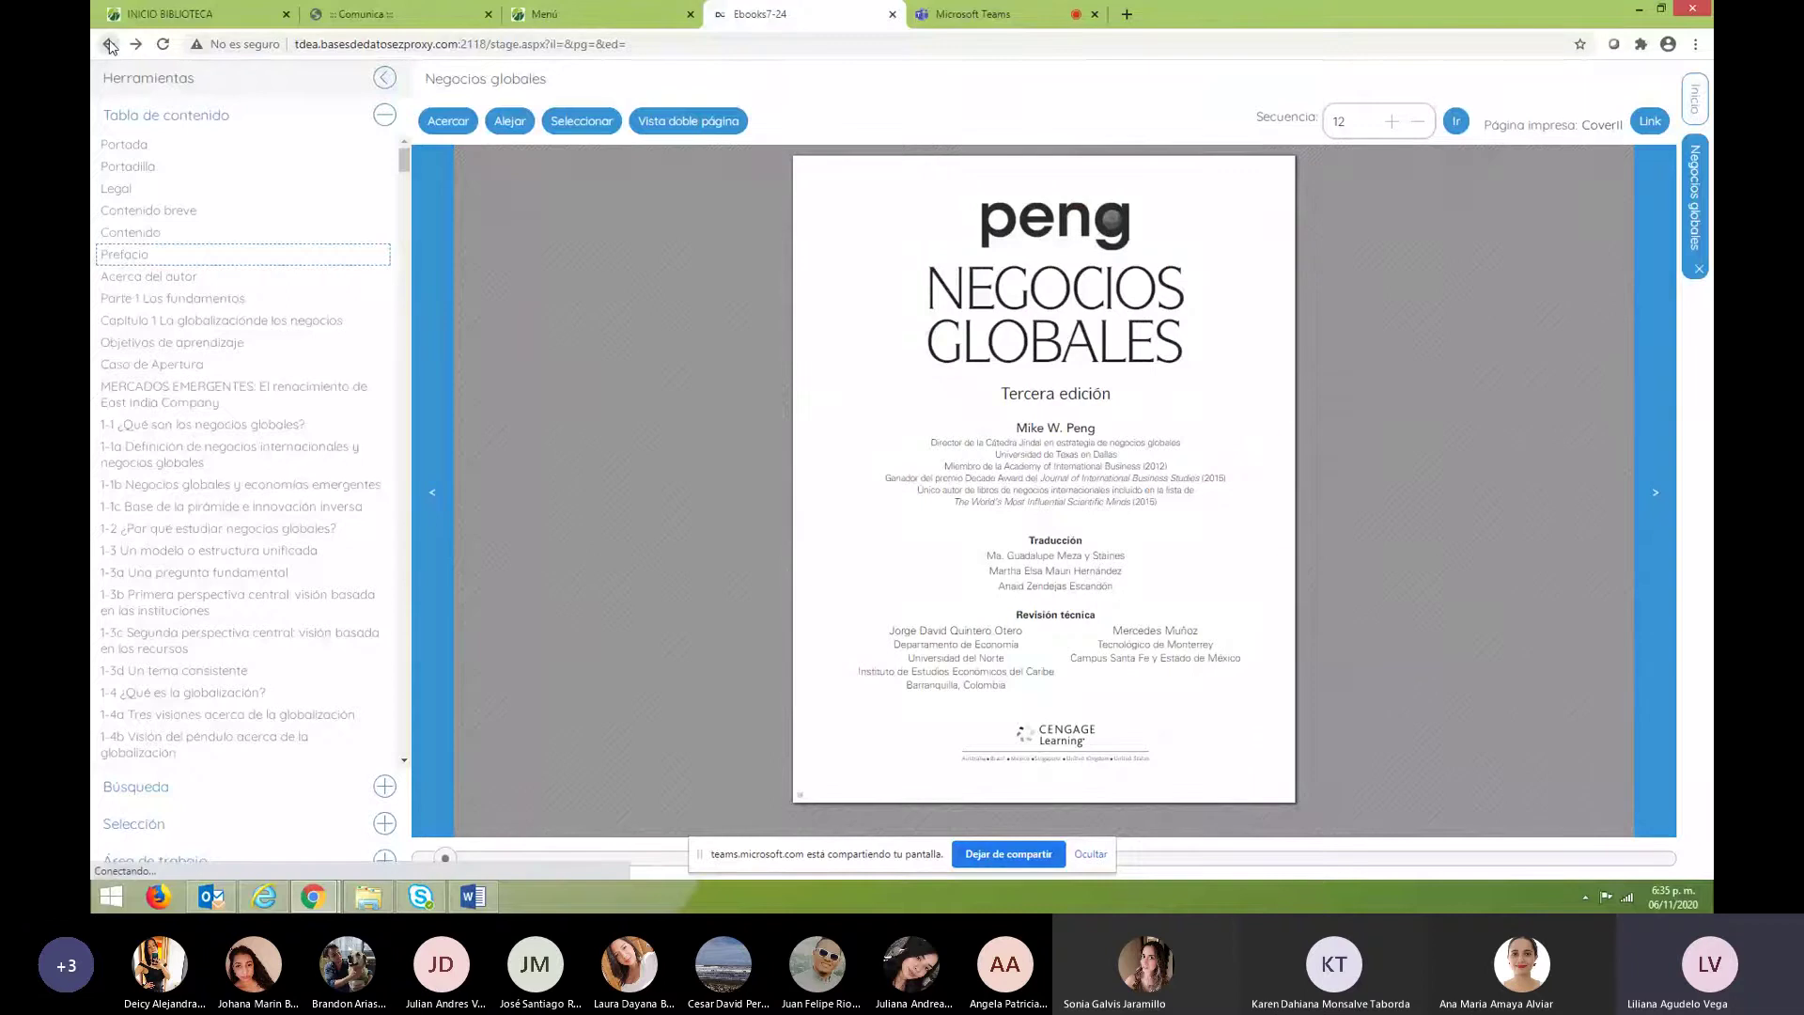
# Open section 1-1b Negocios globales y economías emergentes, browse the contents, and jump to sequence 90 and back to 13.
pyautogui.click(225, 488)
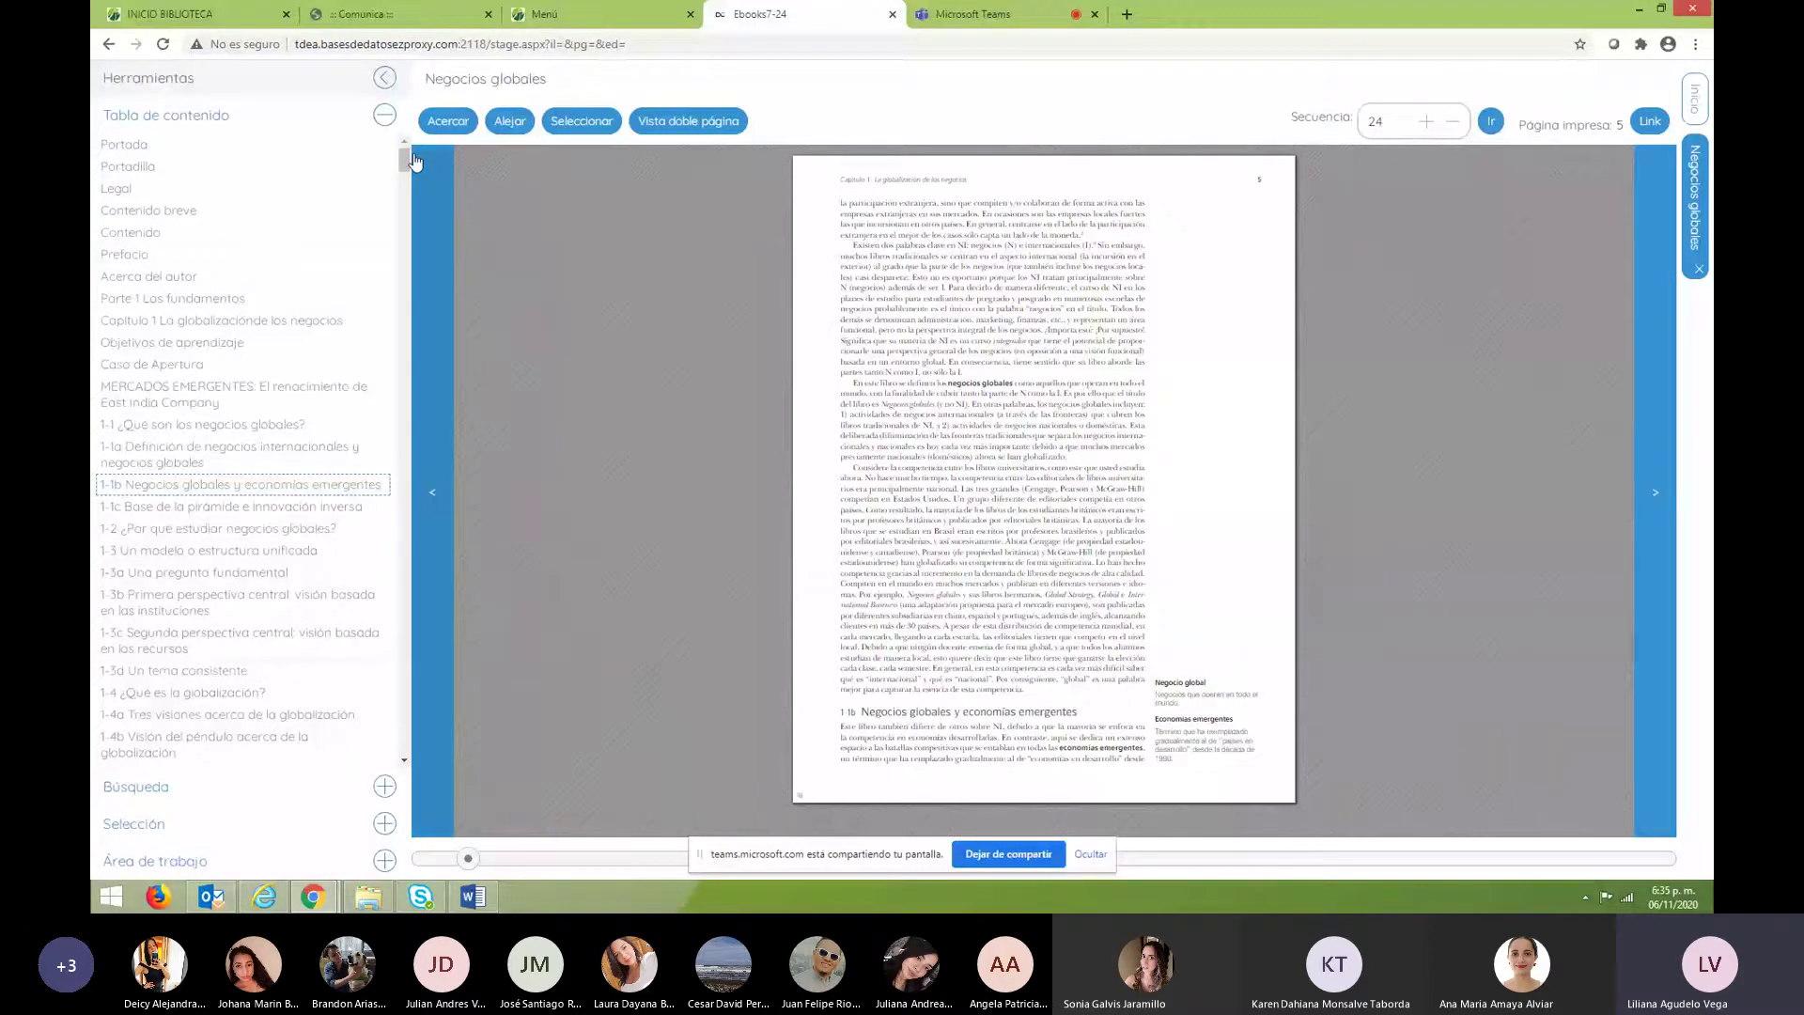
pyautogui.scroll(-10, 235, 470)
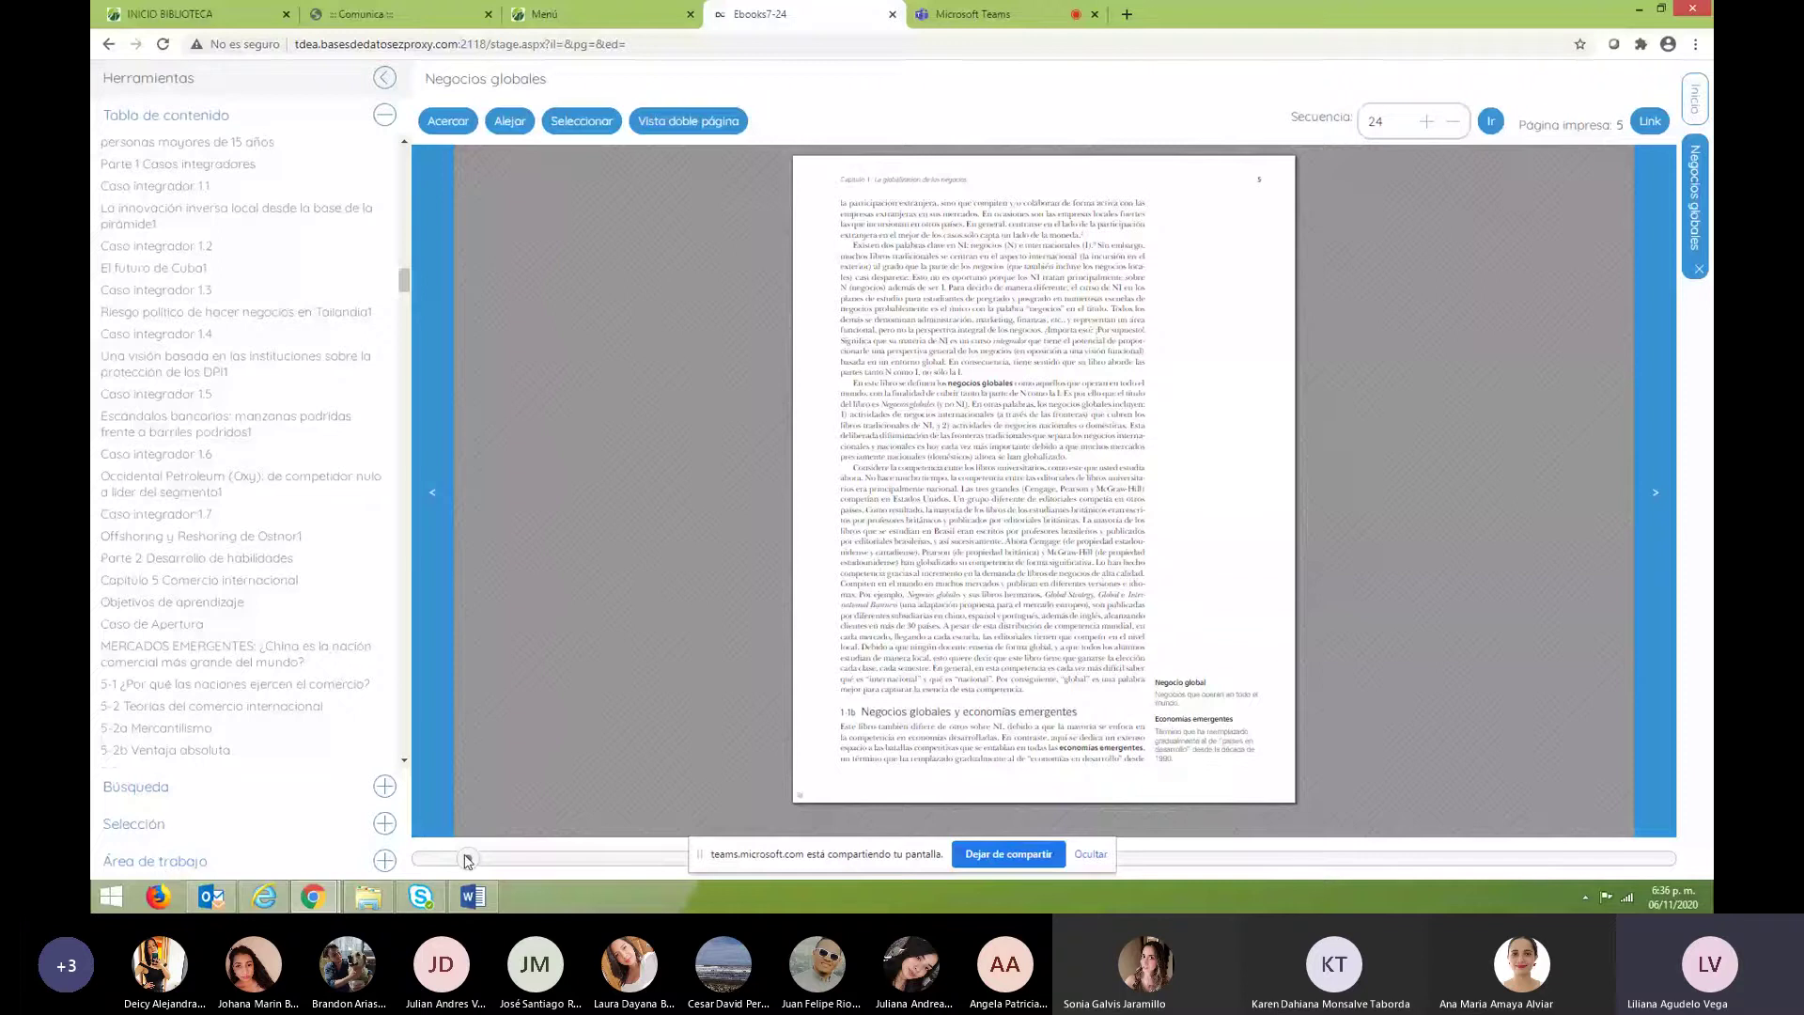
pyautogui.moveTo(467, 858); pyautogui.dragTo(599, 860)
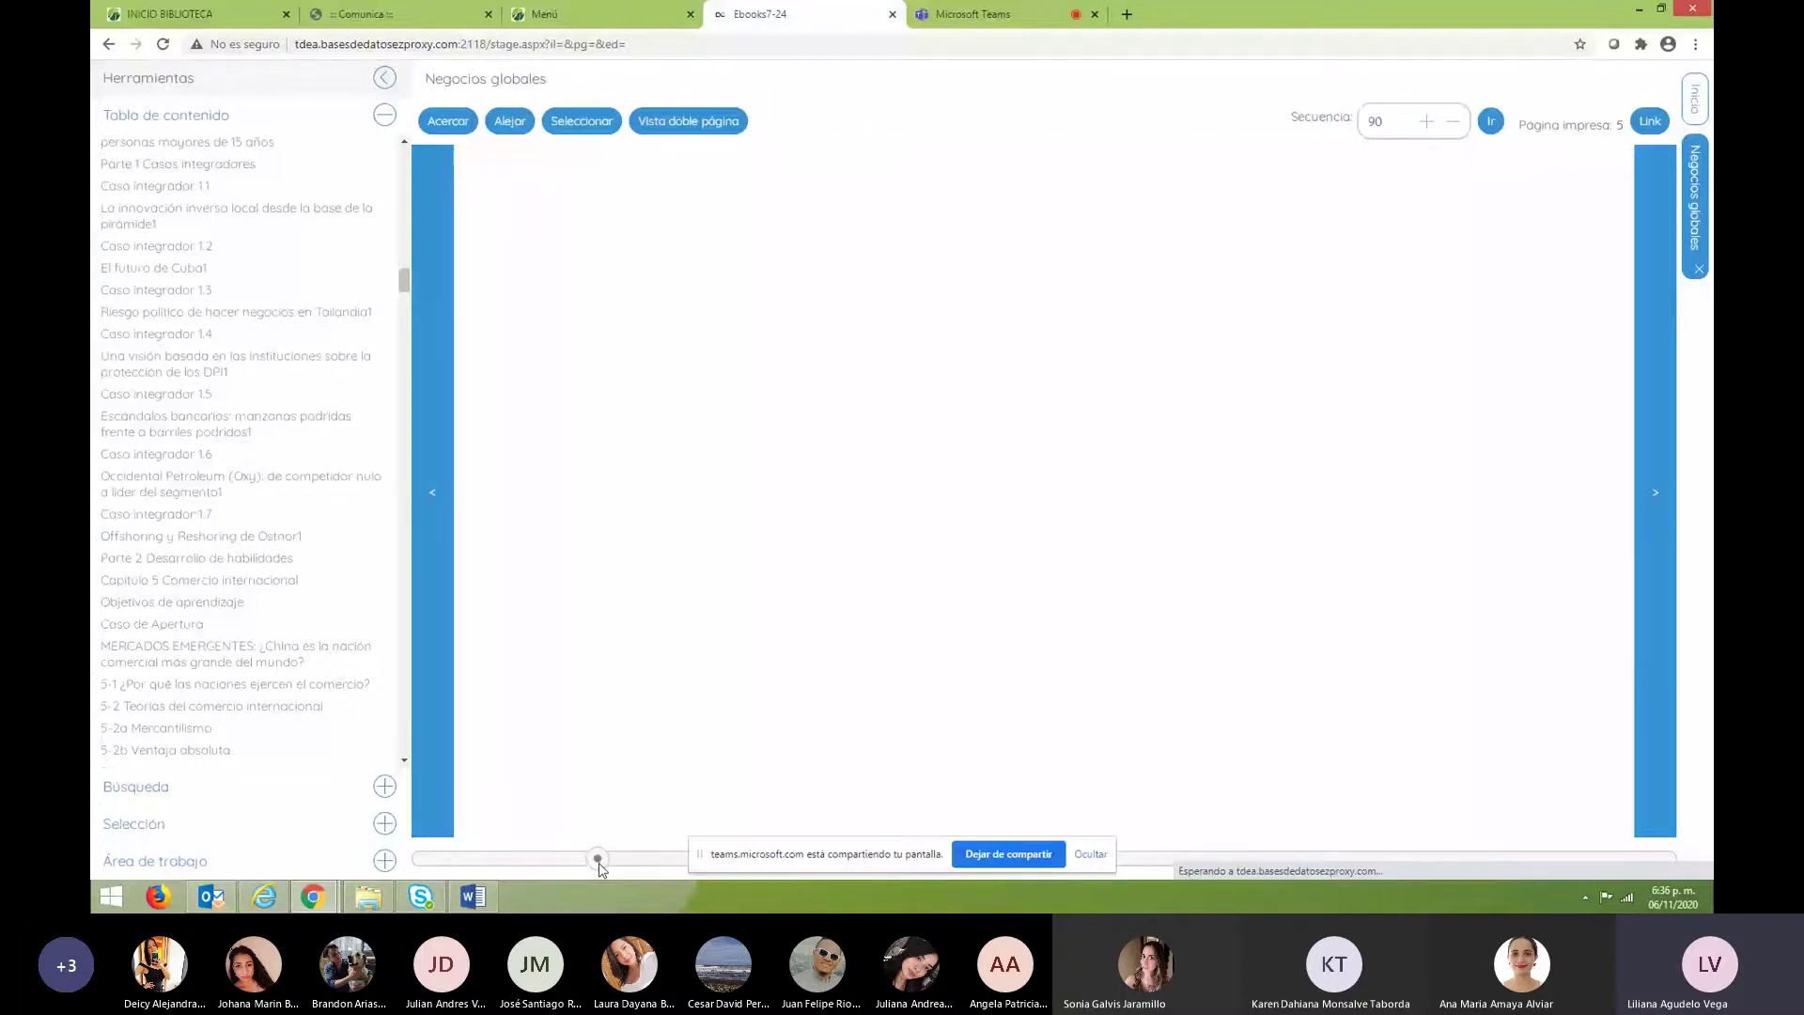
pyautogui.moveTo(599, 863); pyautogui.dragTo(448, 858)
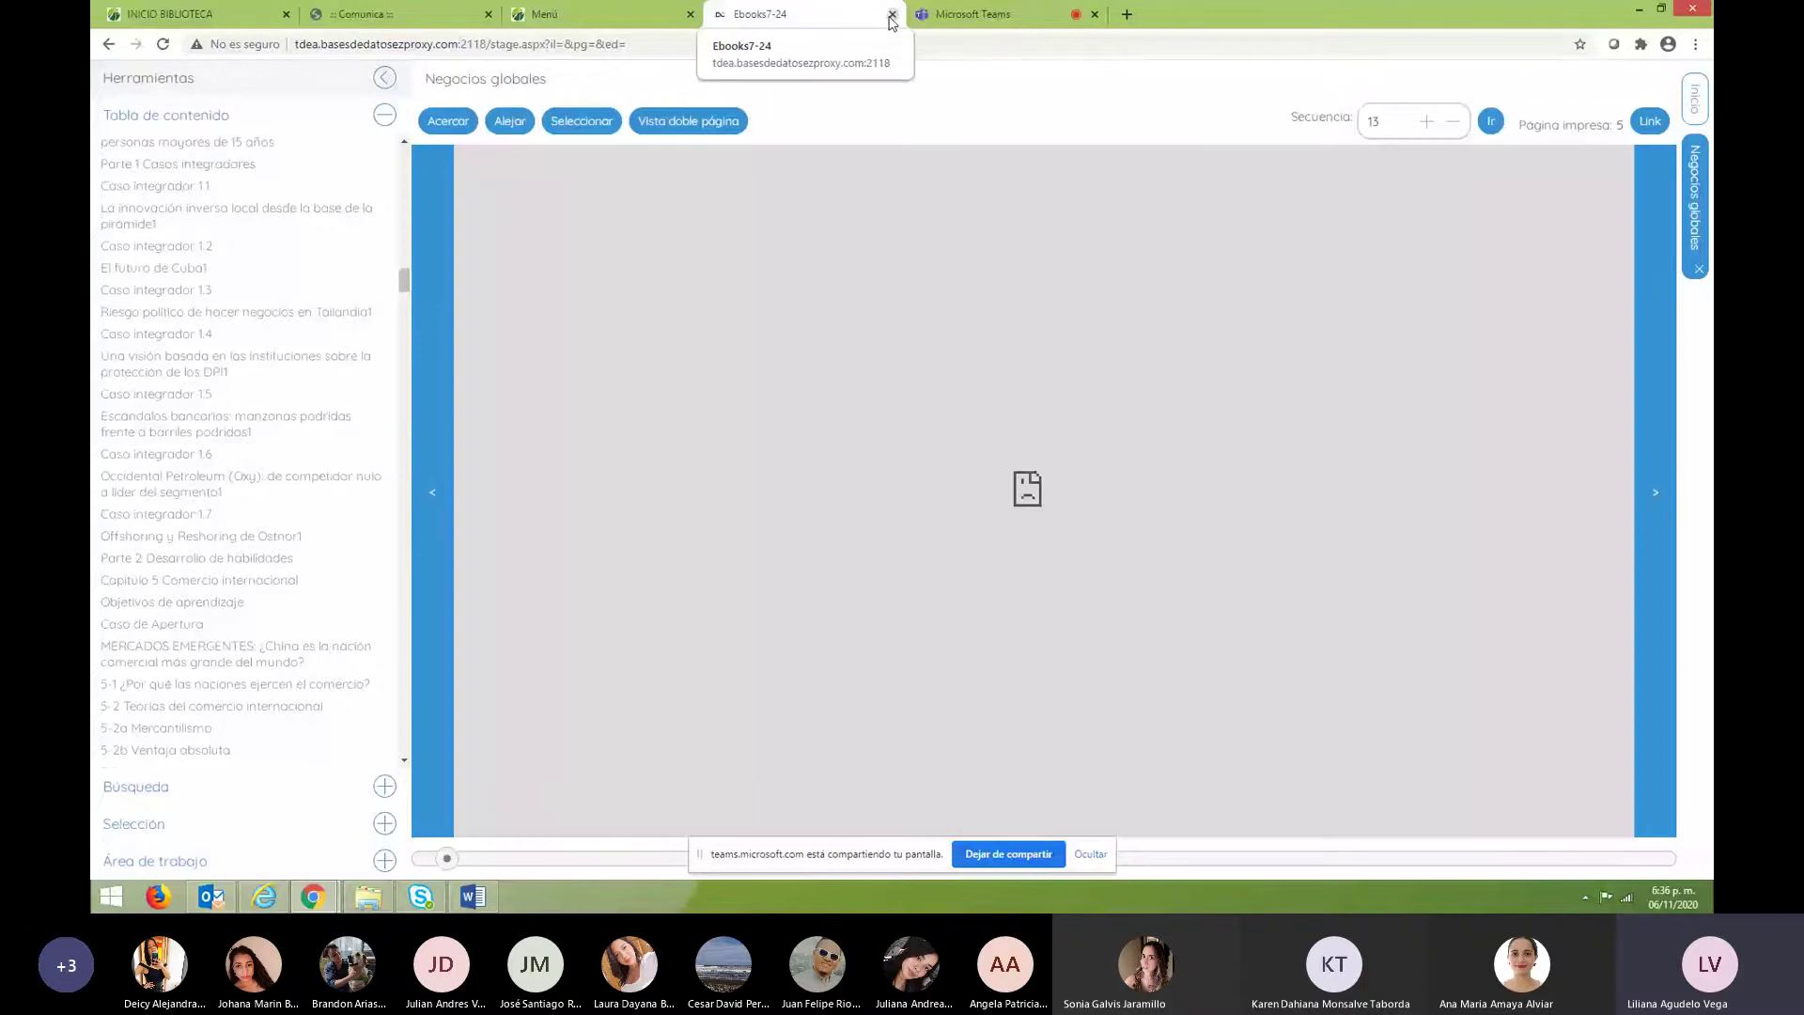
# Leave the book, close its page, and reopen Ebooks 7-24 from the database catalogue.
pyautogui.click(109, 45)
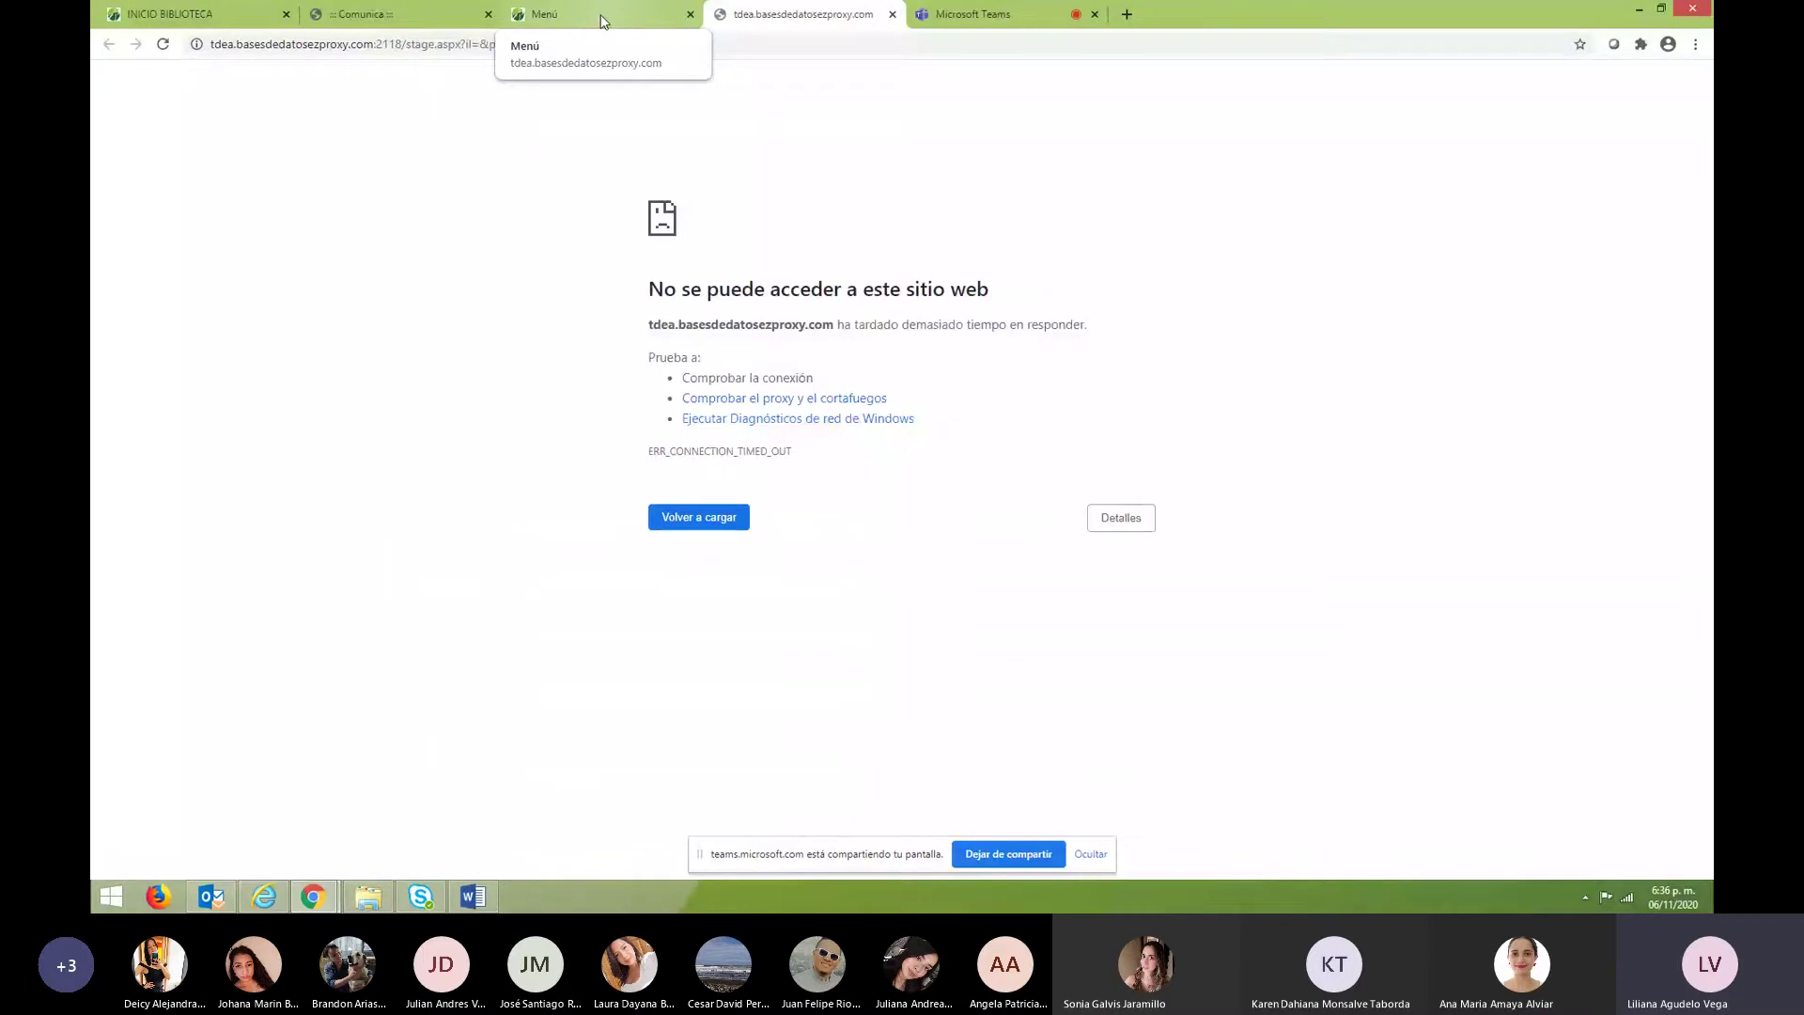
pyautogui.click(892, 14)
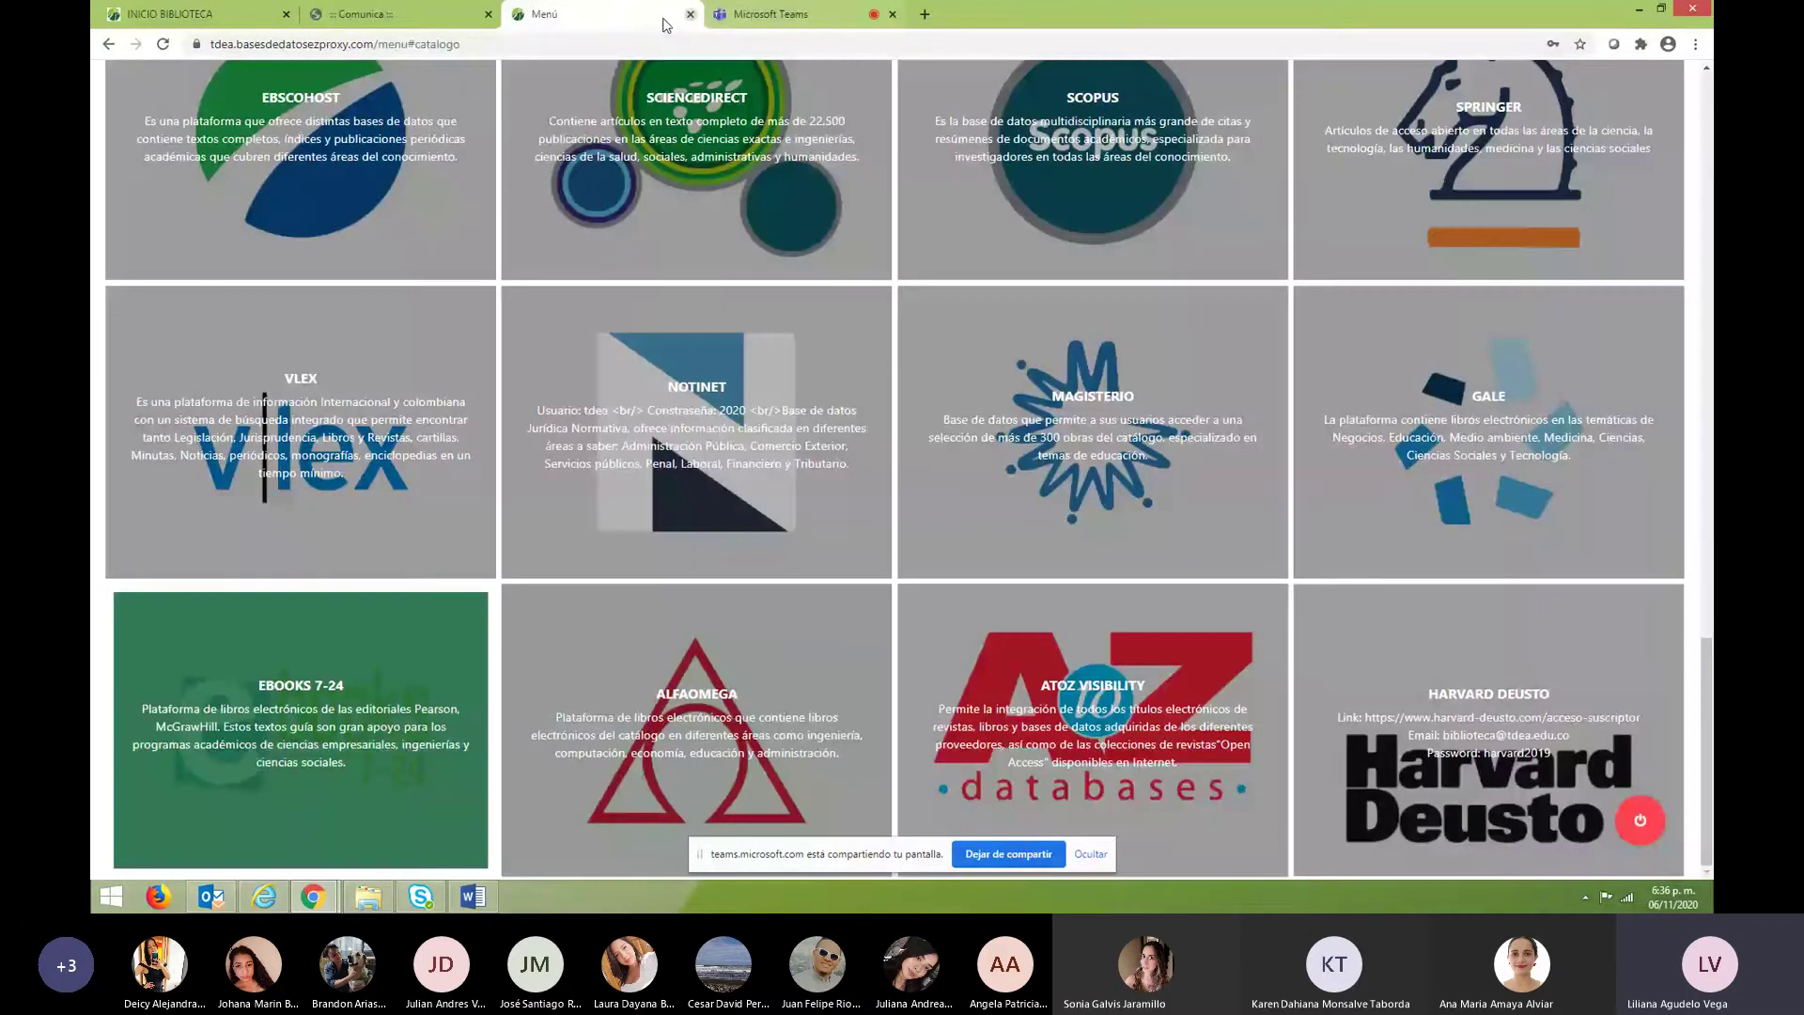
pyautogui.click(347, 717)
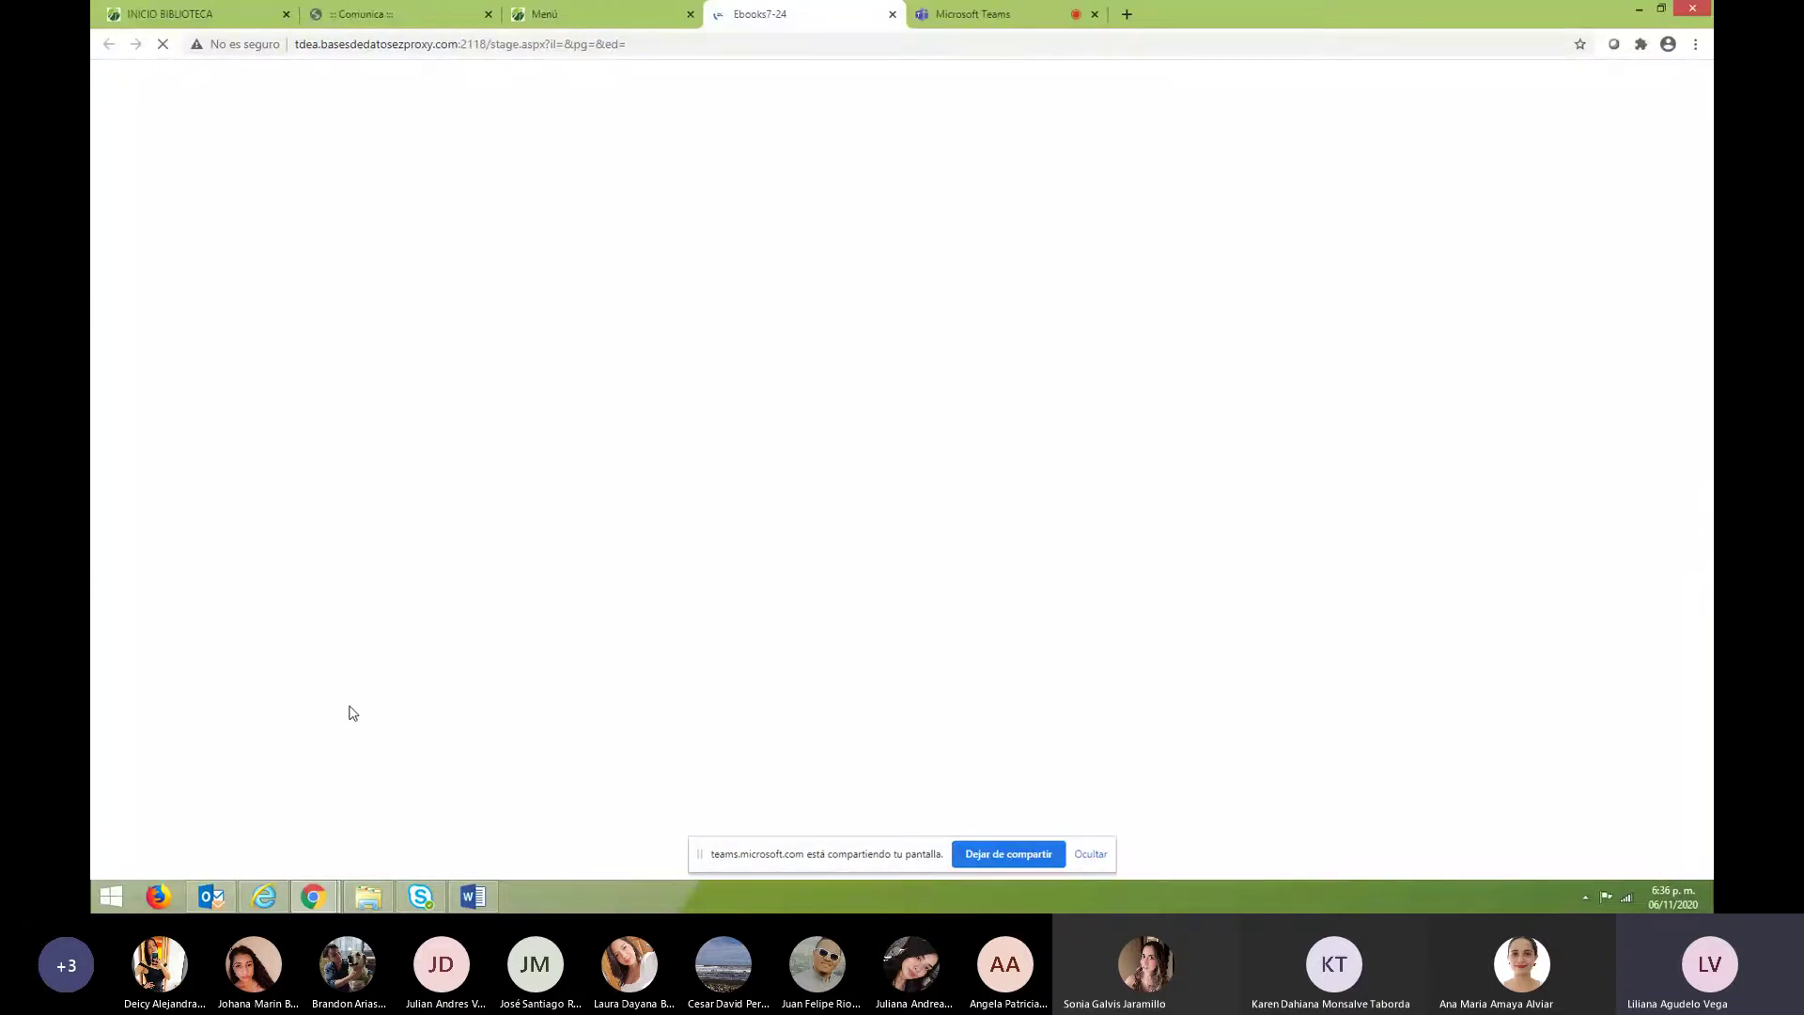
# Return to the database catalogue, open Alfaomega, and view its category and subcategory lists.
pyautogui.click(636, 16)
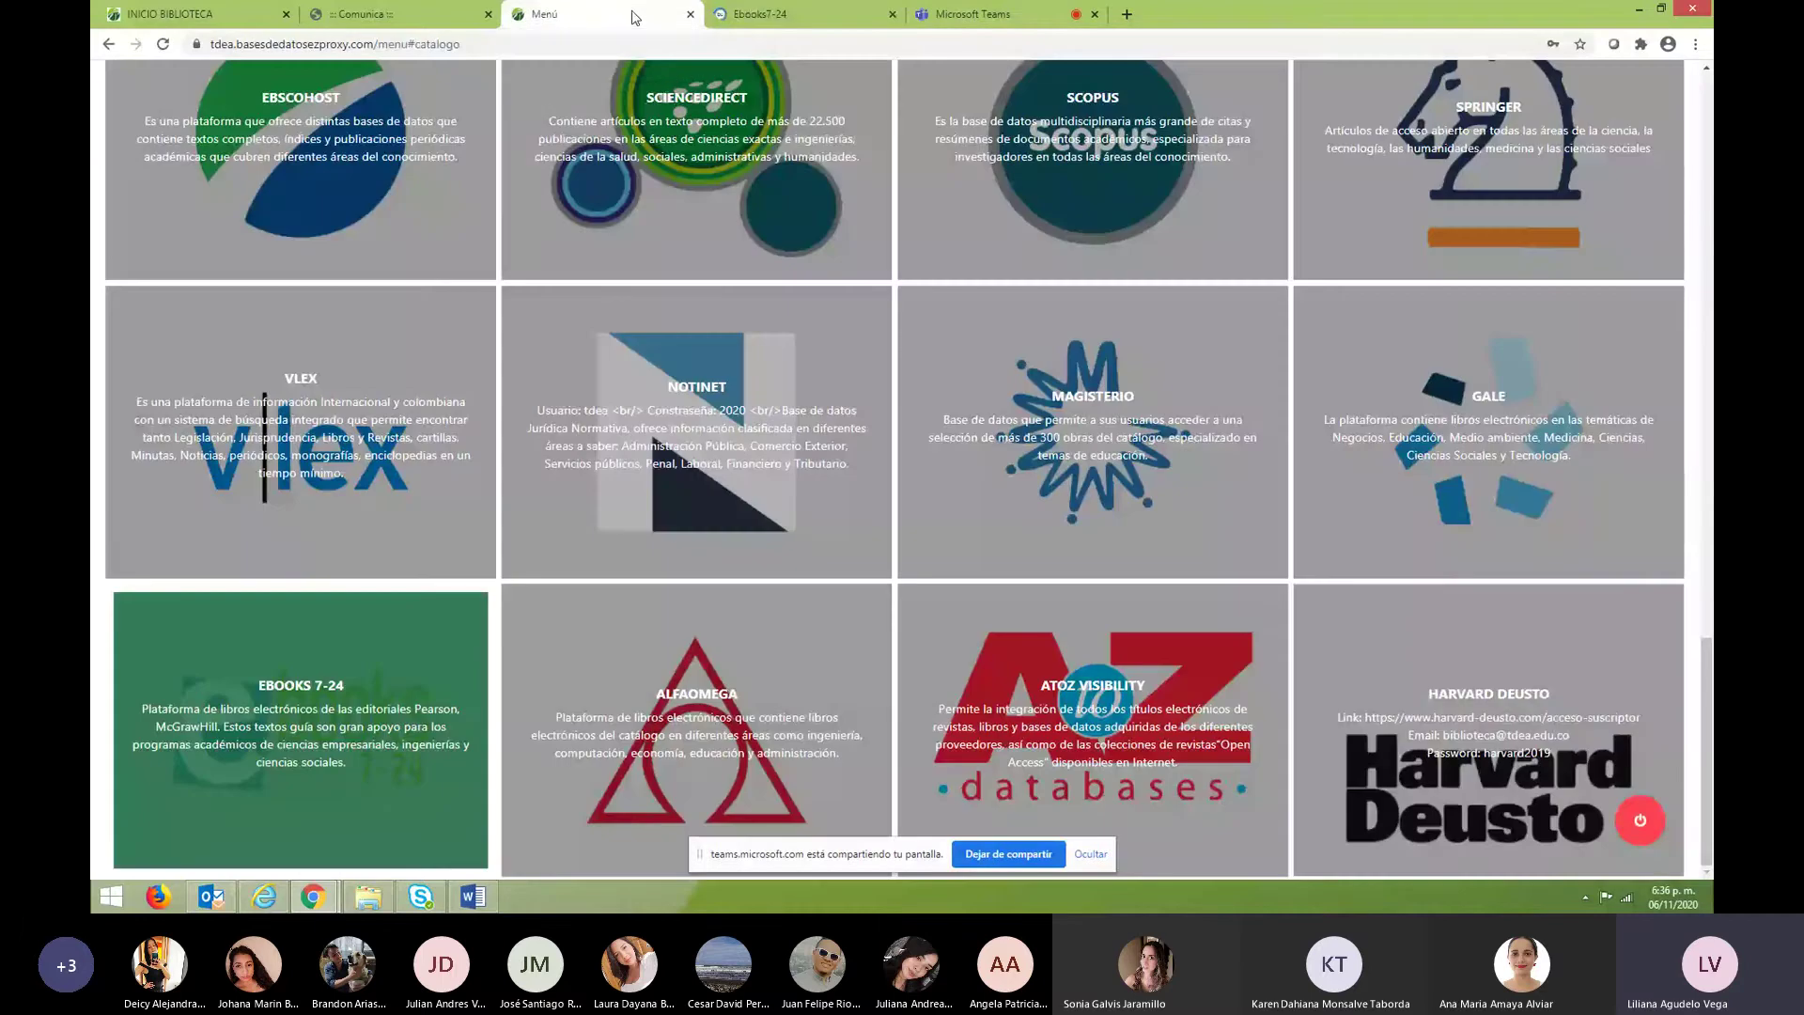
pyautogui.click(714, 730)
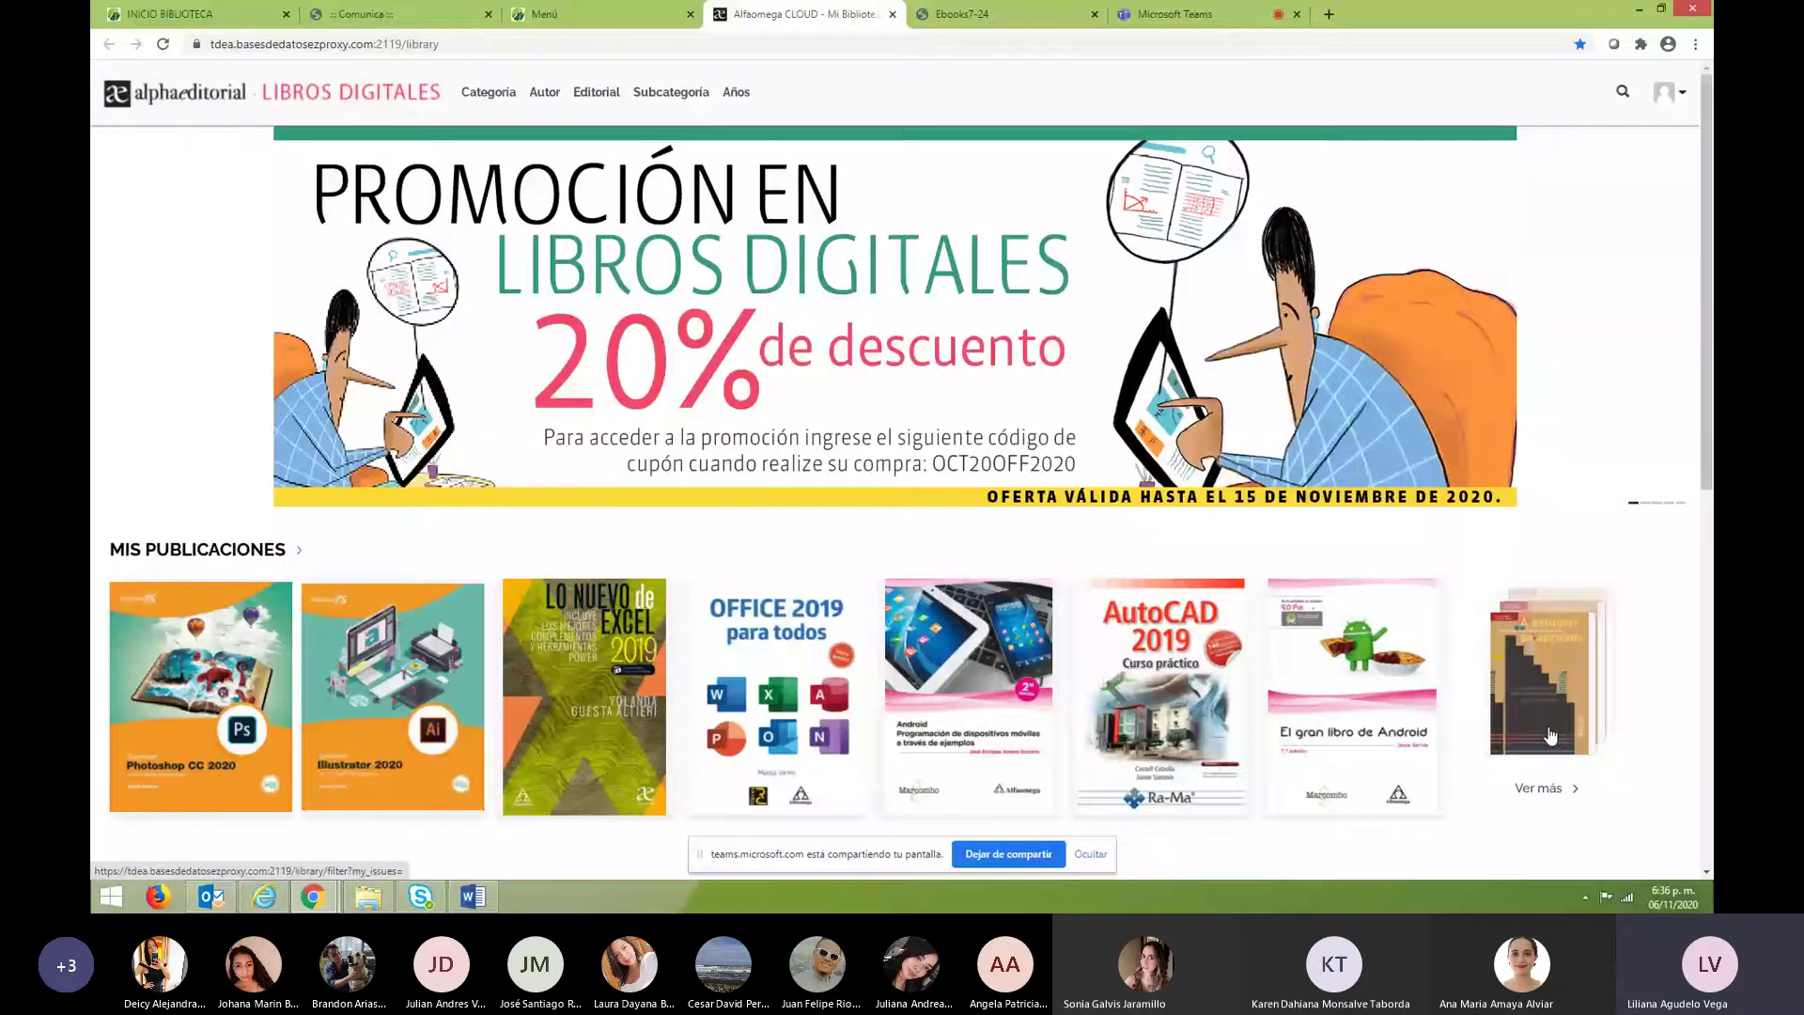
pyautogui.click(500, 97)
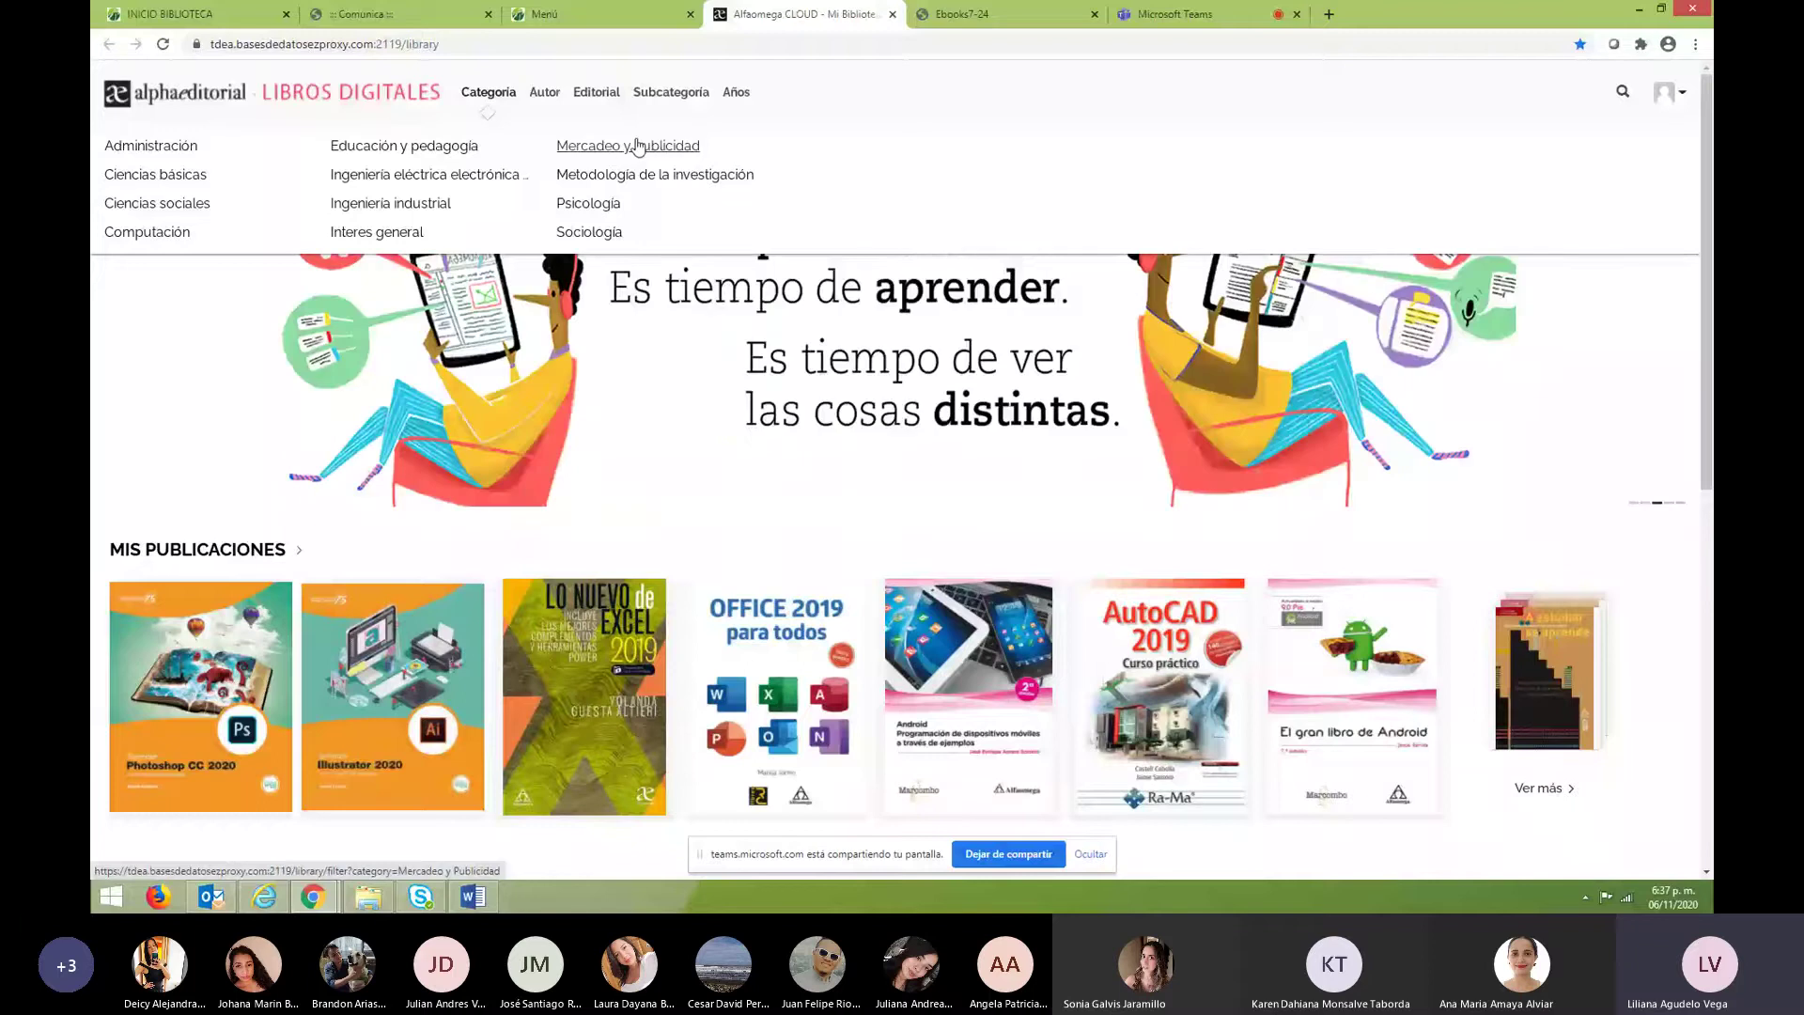
pyautogui.click(671, 91)
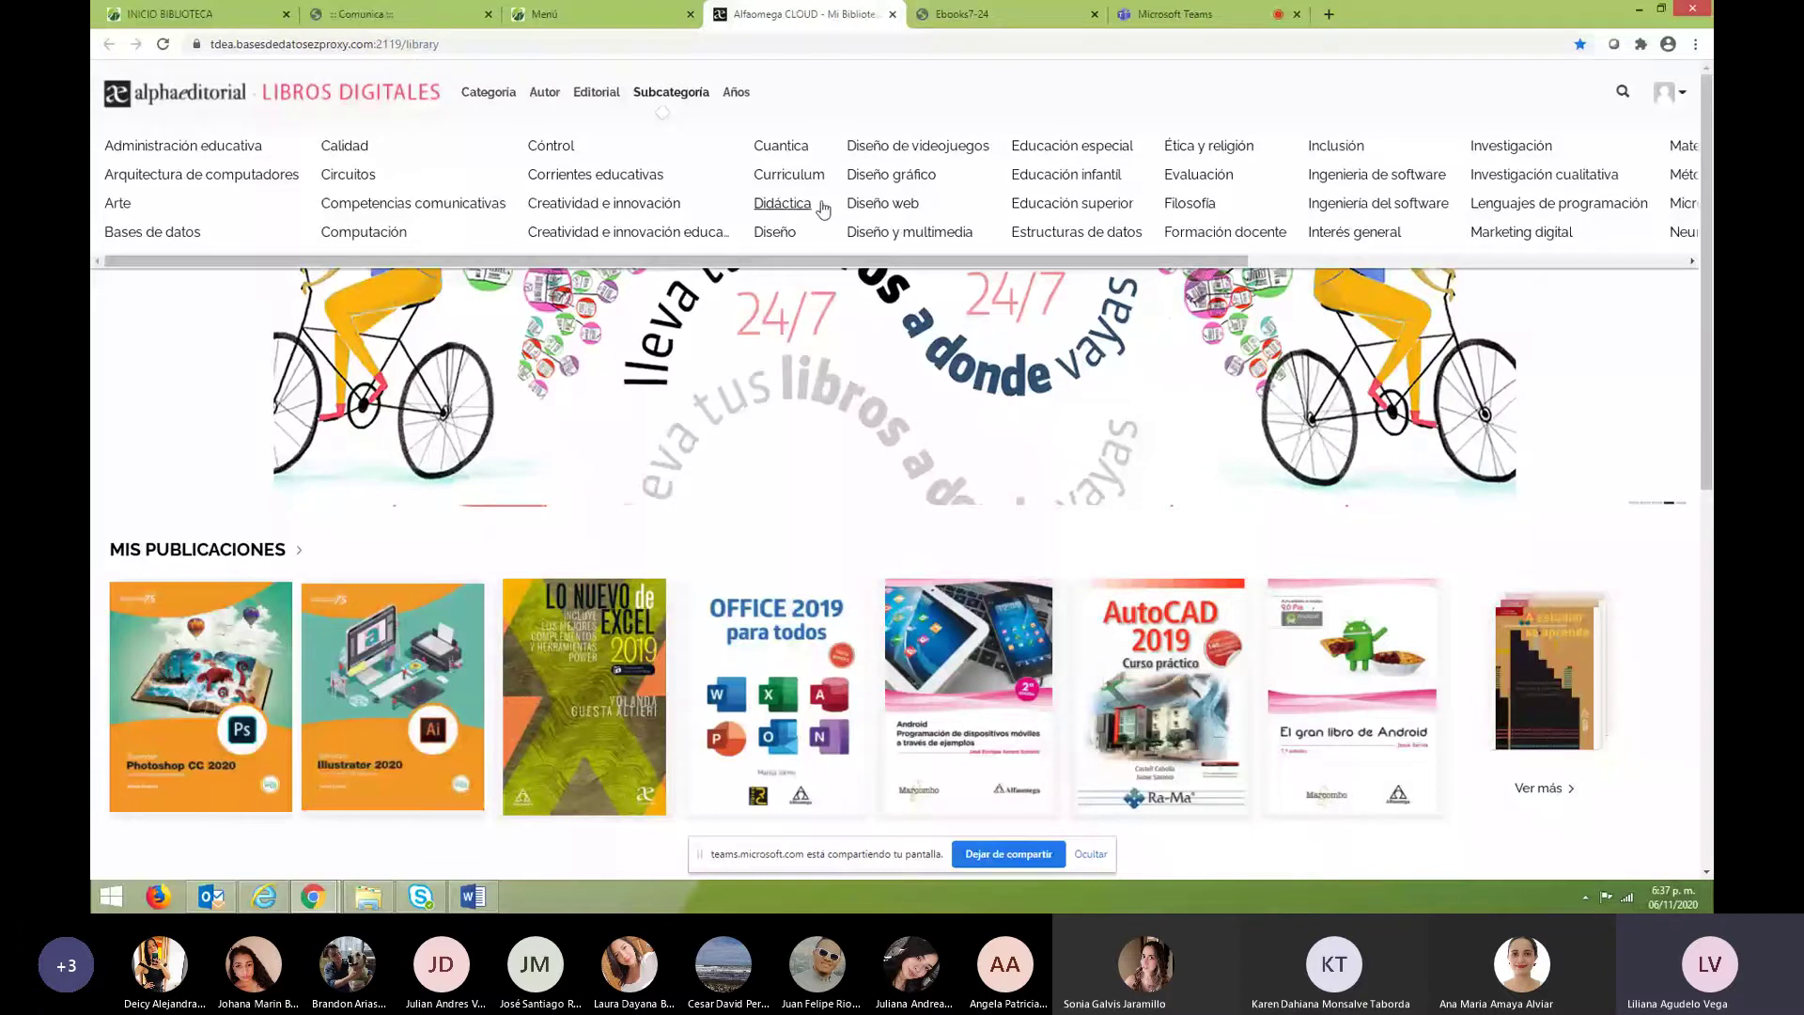
pyautogui.moveTo(977, 260); pyautogui.dragTo(1304, 274)
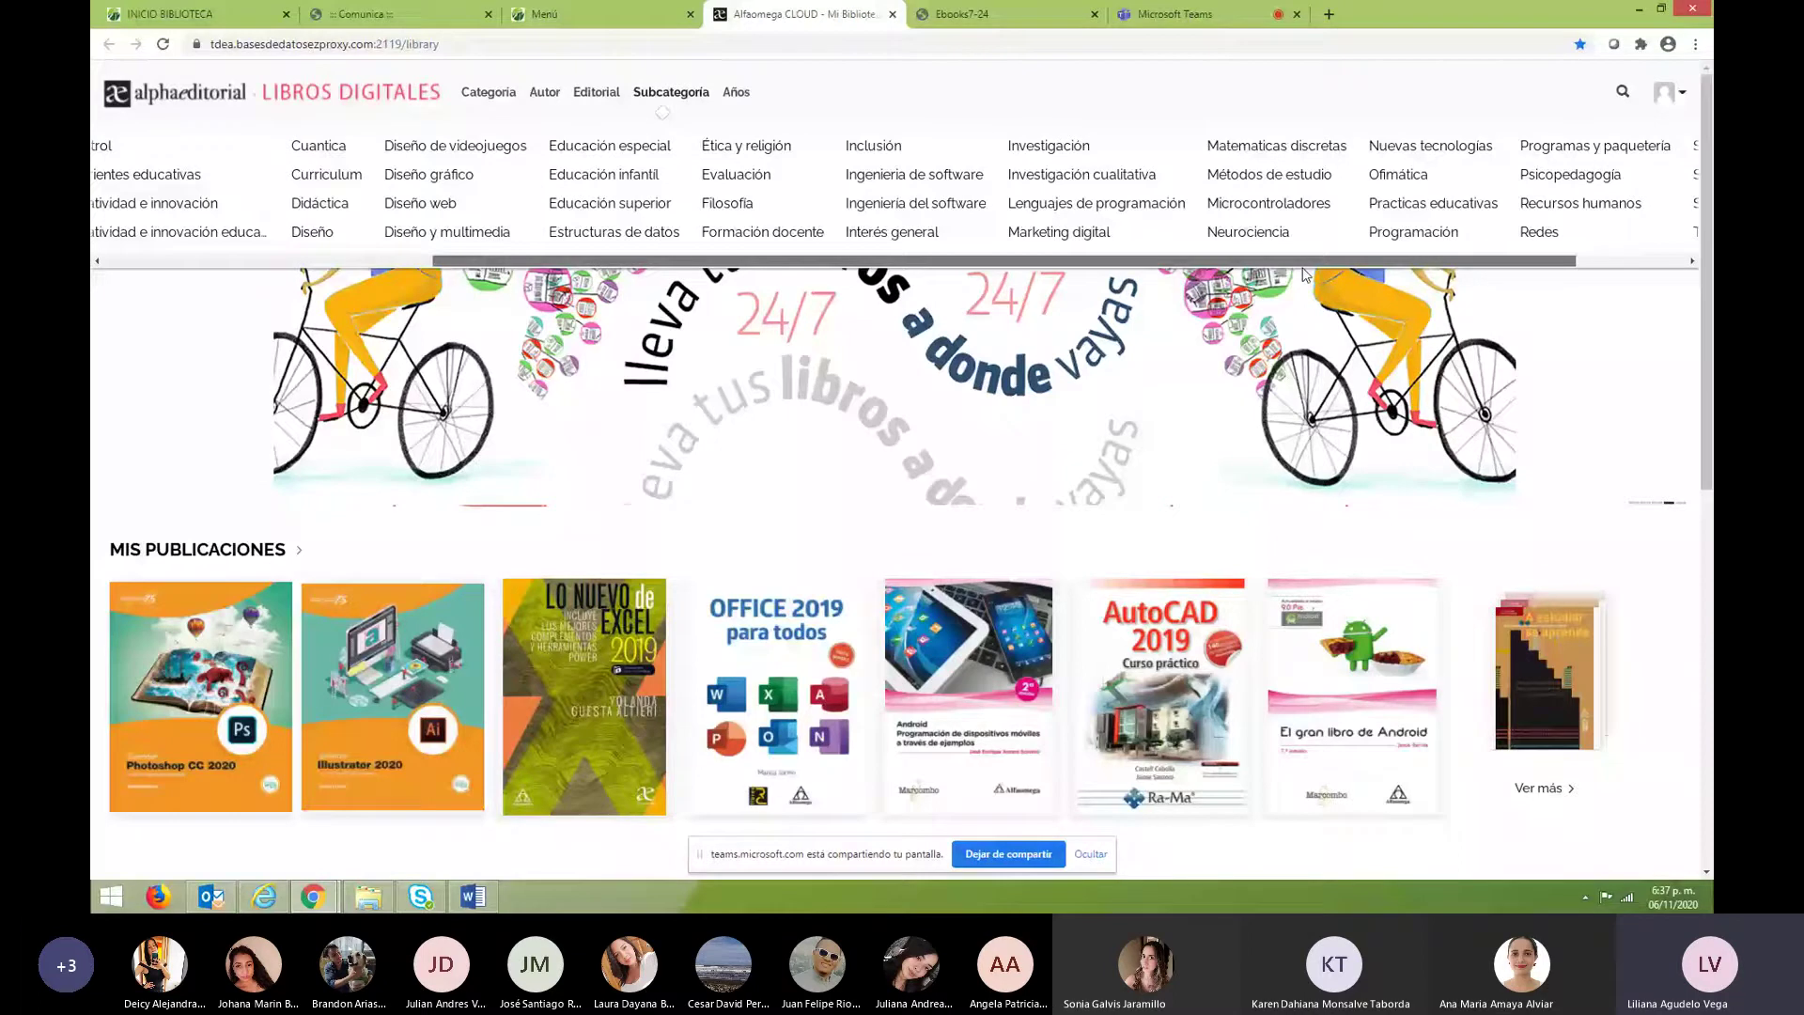
# Browse Alfaomega's subcategories and filter the library by Métodos de estudio.
pyautogui.moveTo(1304, 261); pyautogui.dragTo(977, 261)
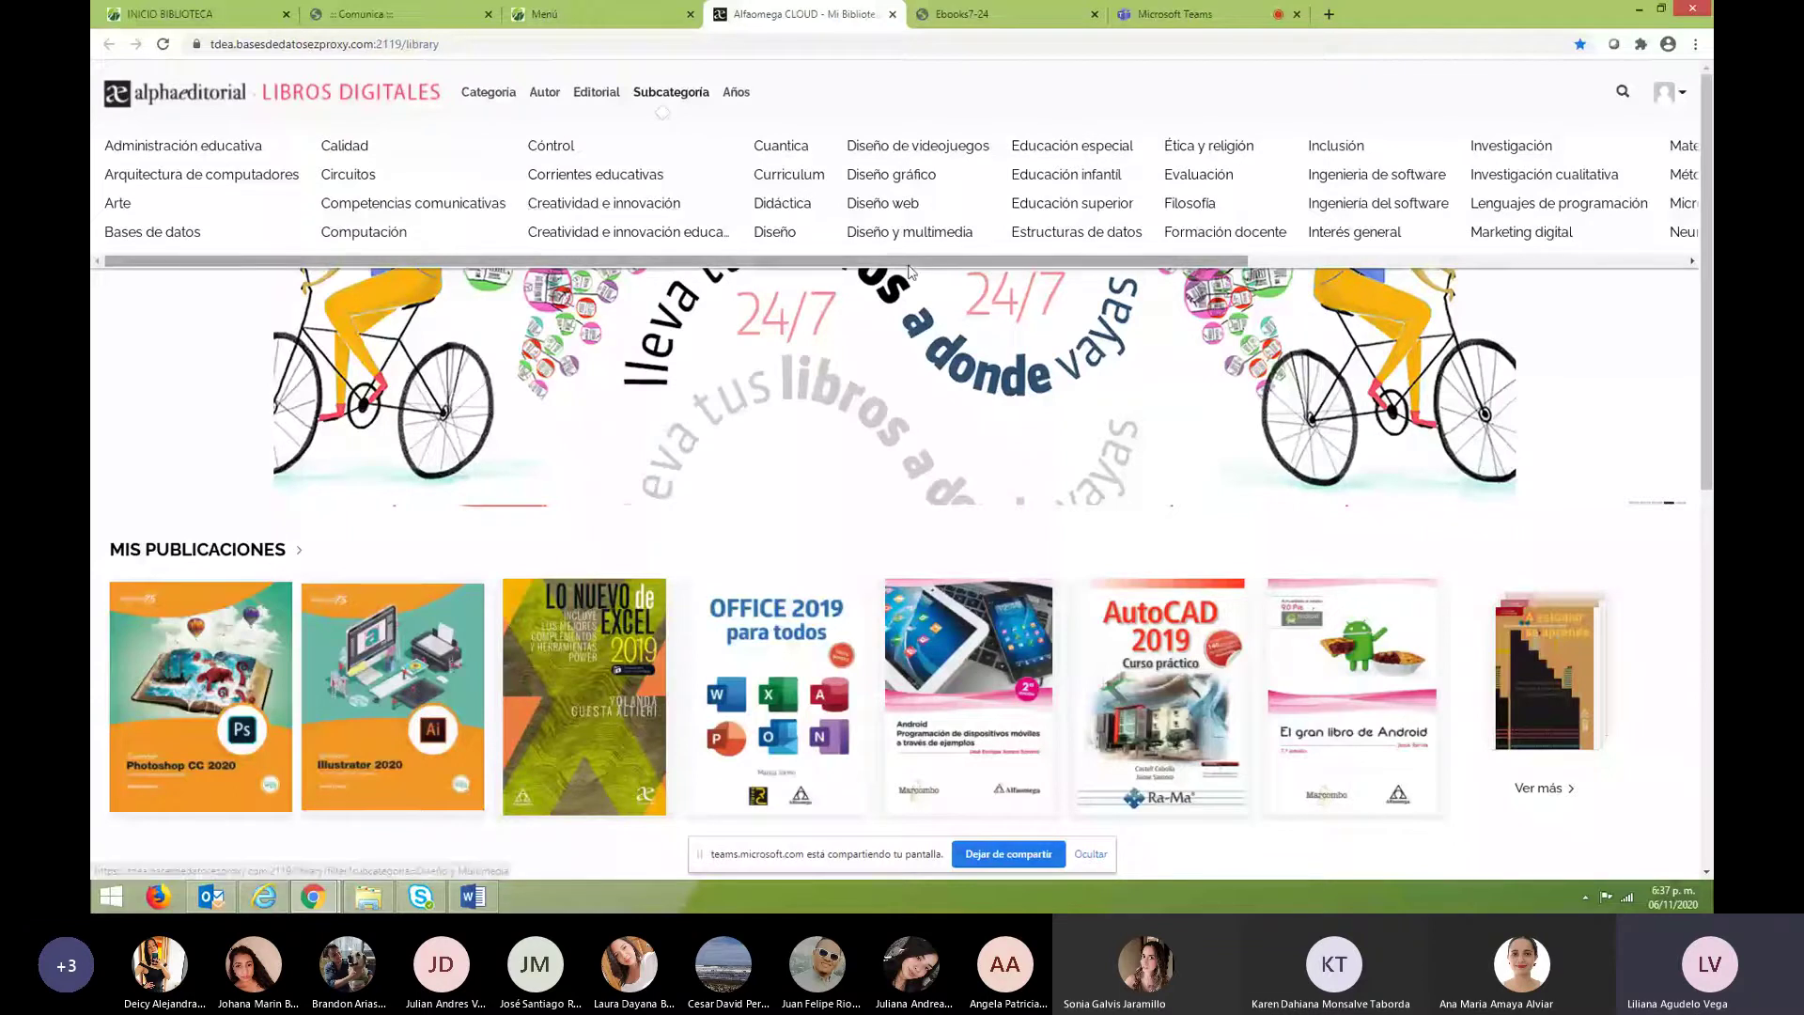
pyautogui.moveTo(908, 267); pyautogui.dragTo(1220, 288)
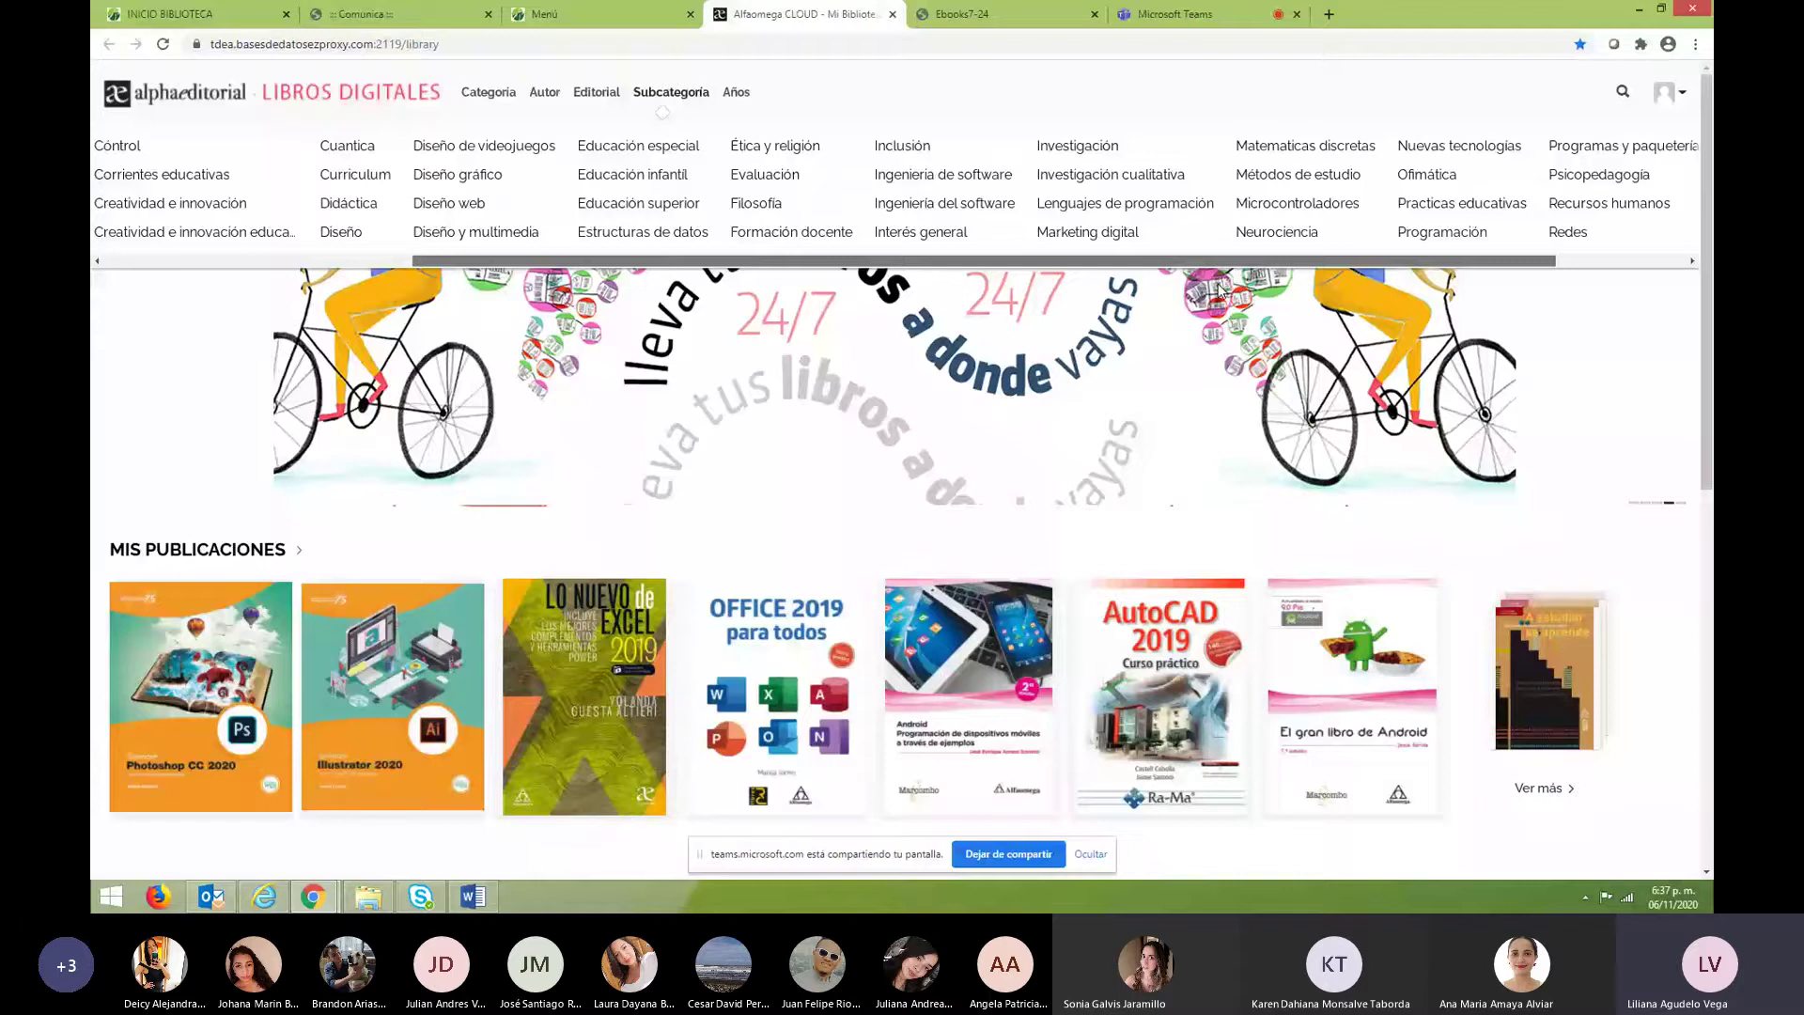
pyautogui.moveTo(1220, 264); pyautogui.dragTo(1401, 255)
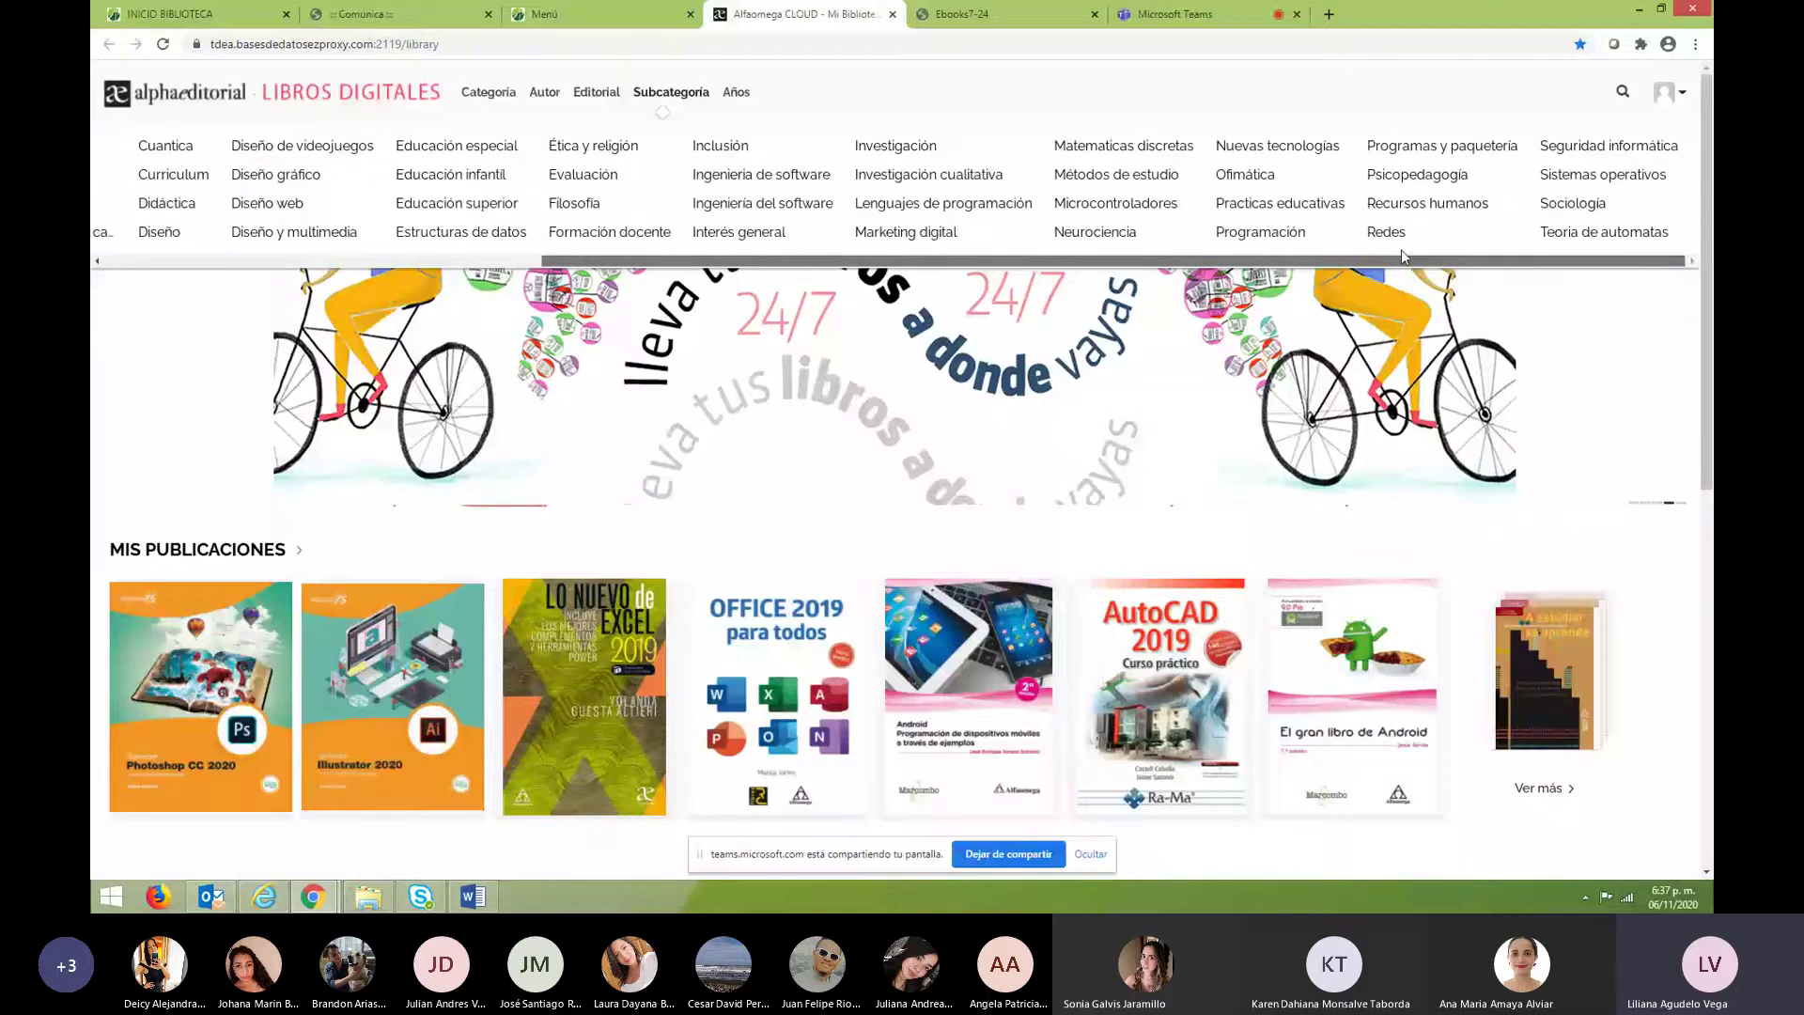
pyautogui.click(1124, 175)
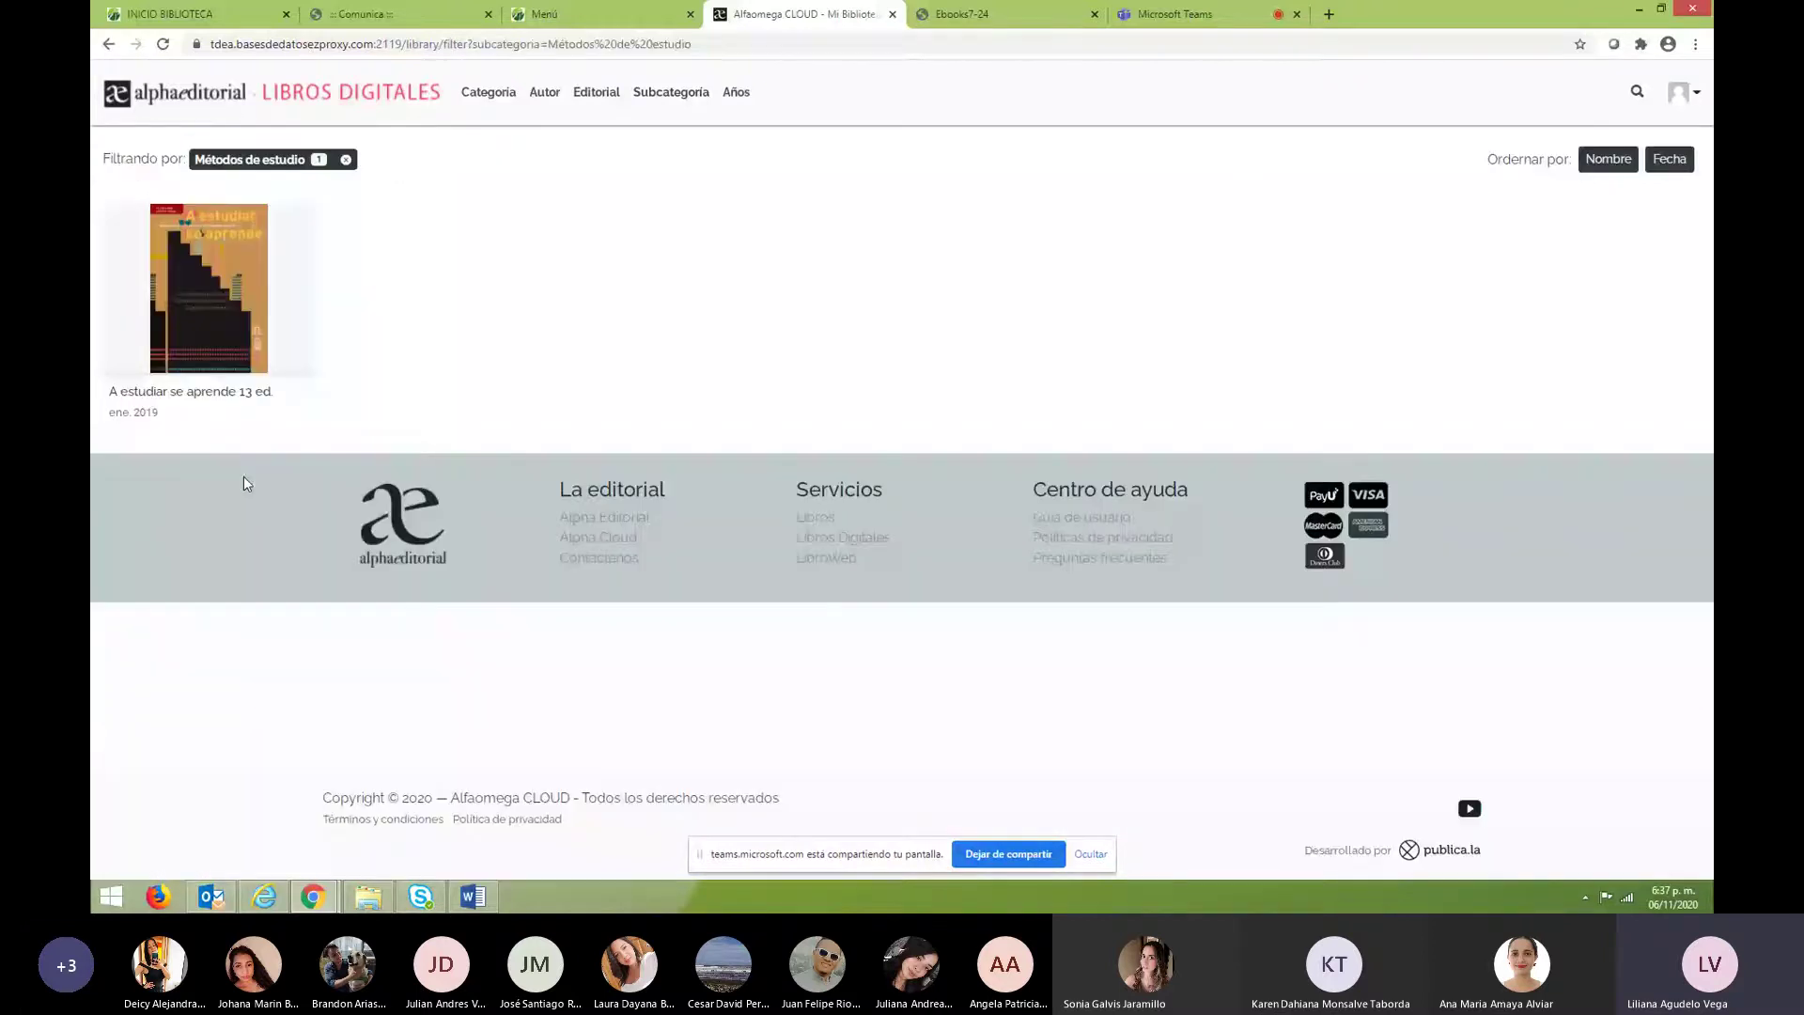
# Review the details of the book A estudiar se aprende 13 ed. and open it for reading.
pyautogui.click(226, 223)
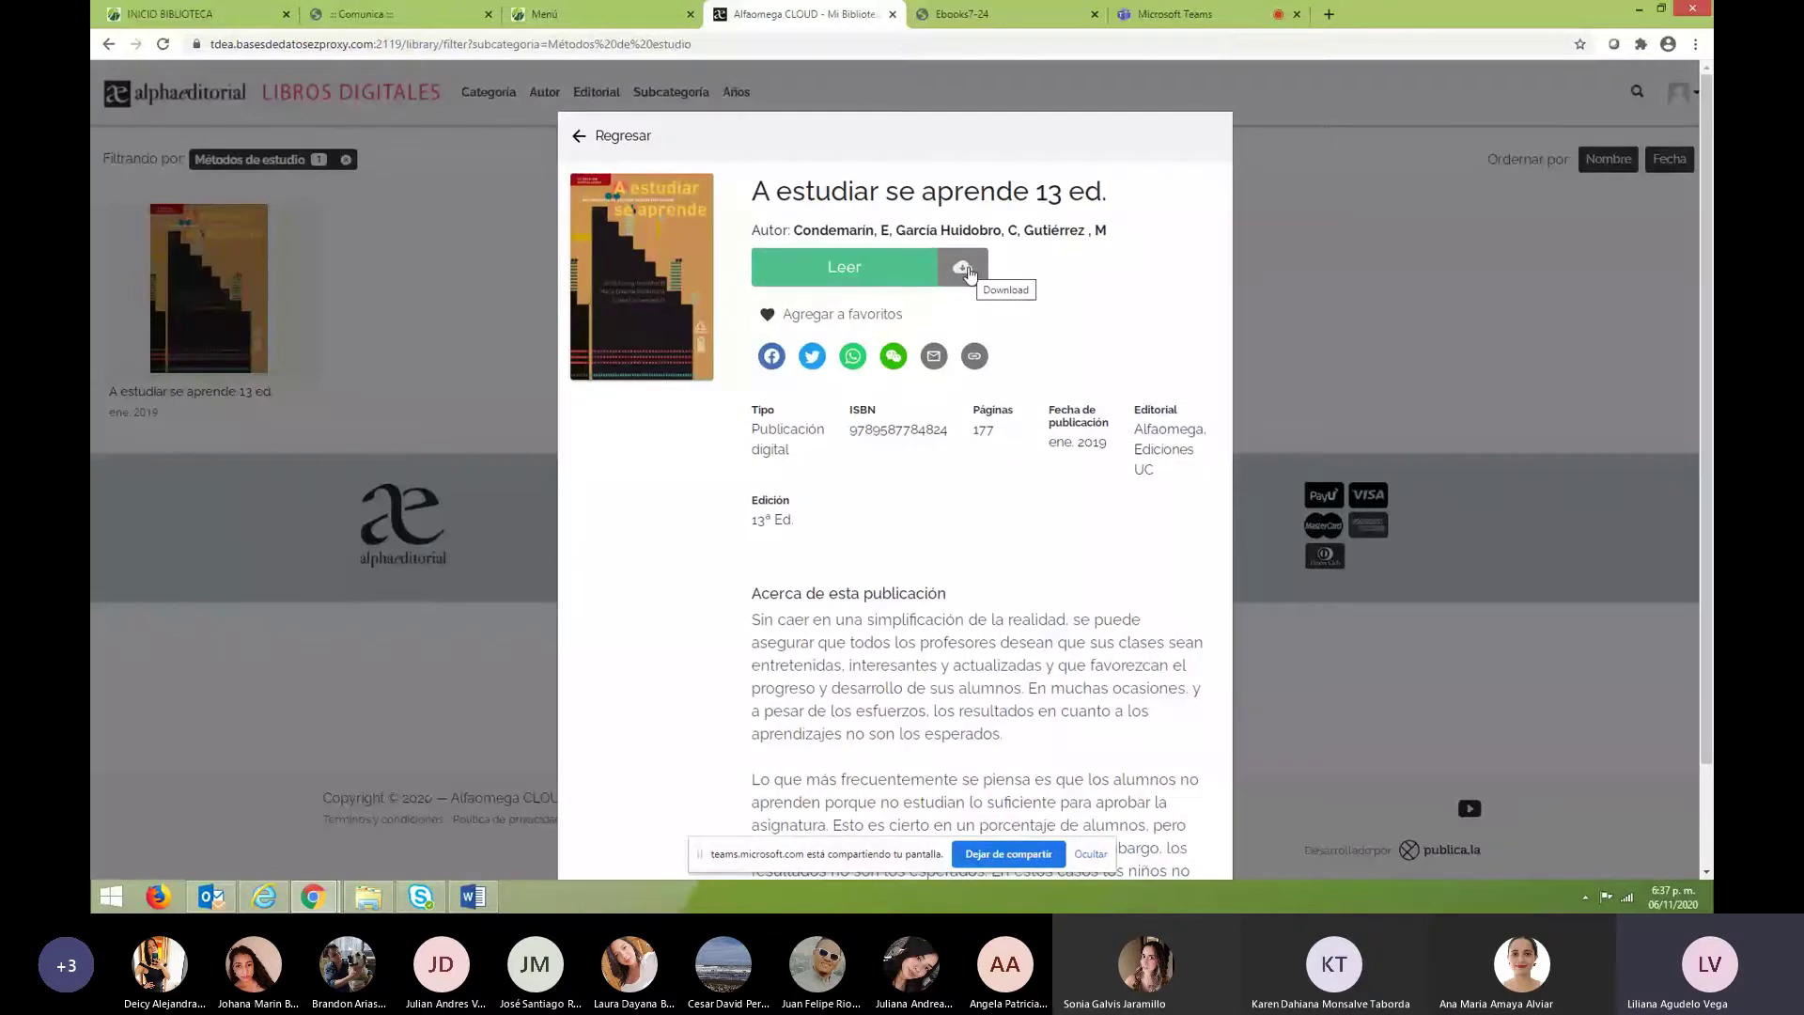
pyautogui.scroll(-2, 968, 273)
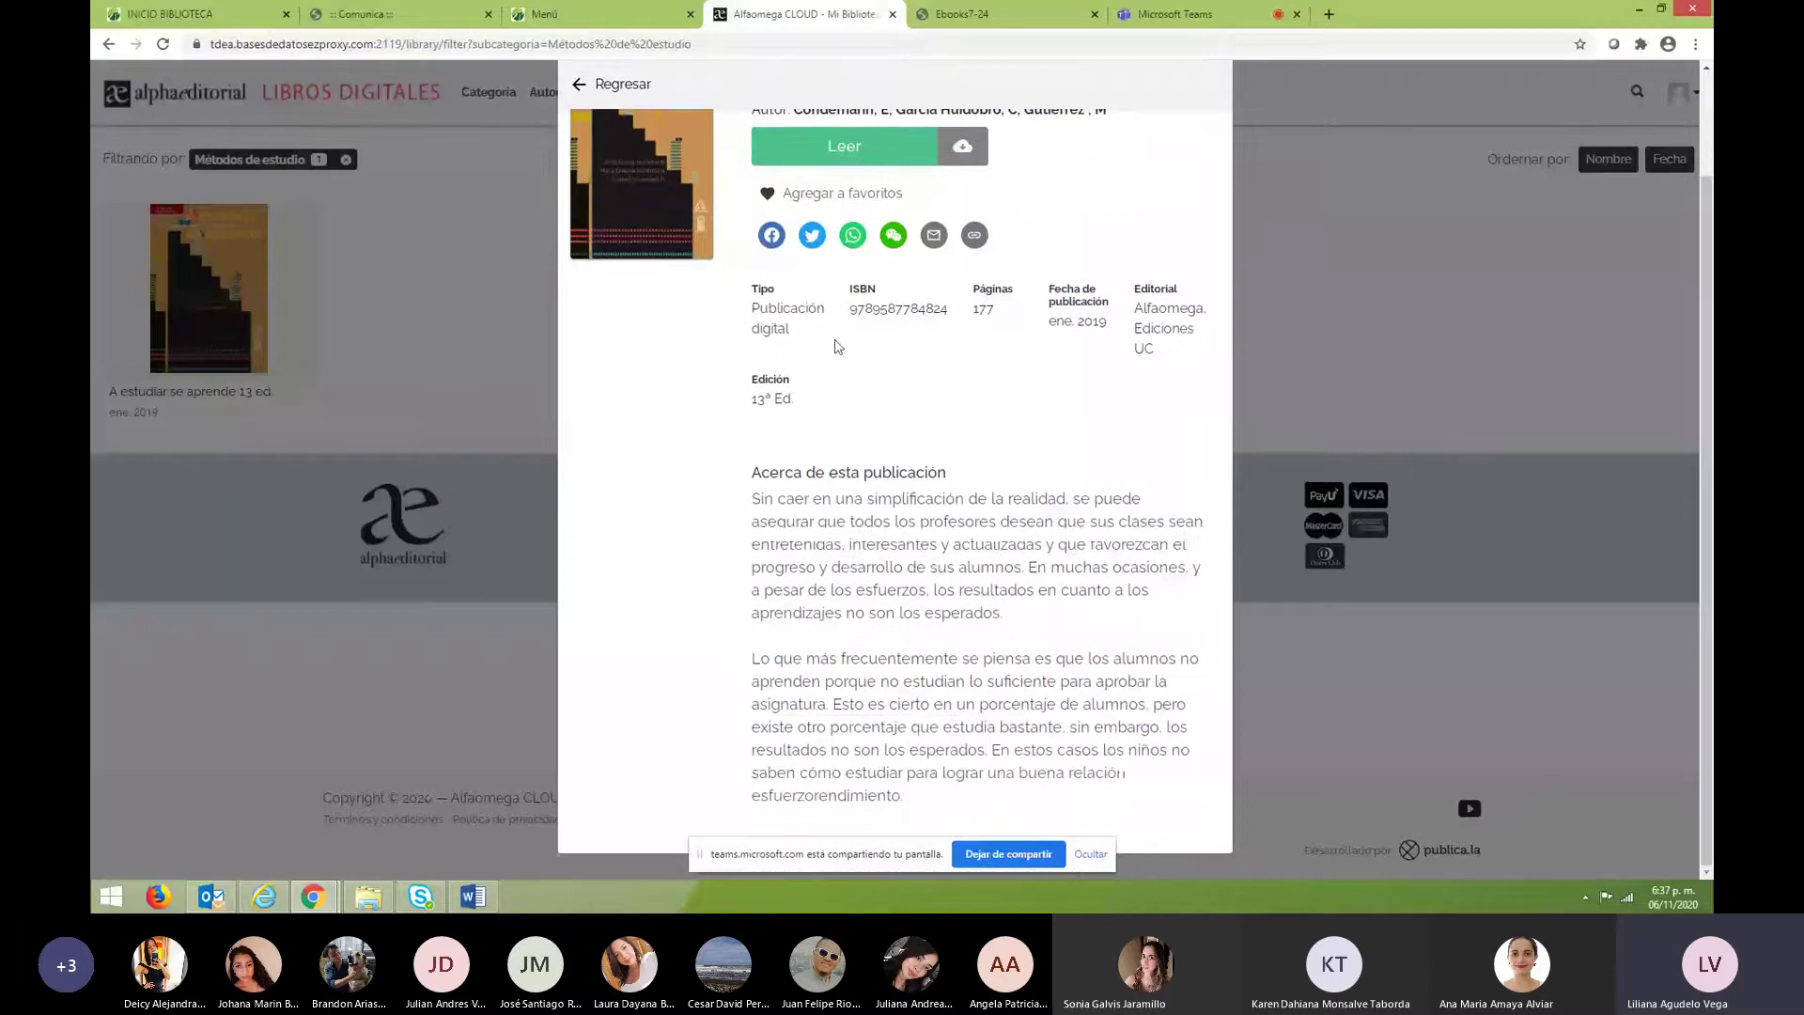
pyautogui.click(855, 163)
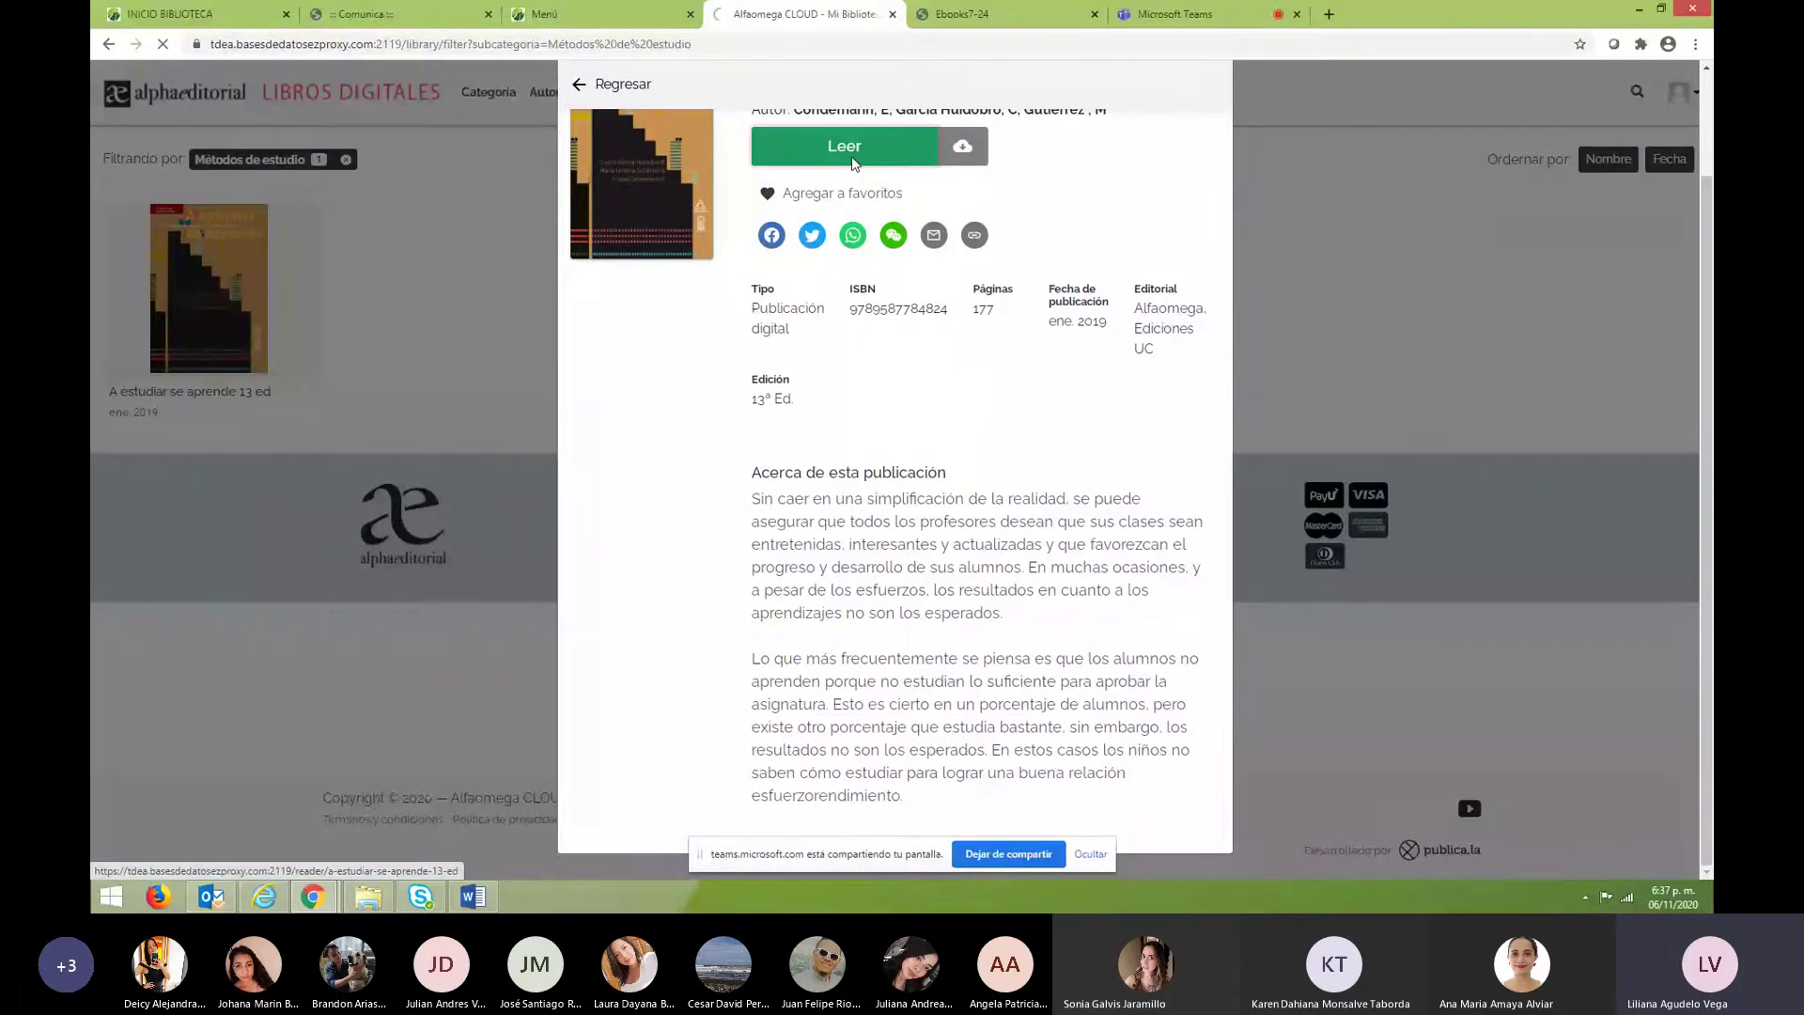
# Reopen Ebooks 7-24 from the database catalogue and close its old blank page.
pyautogui.click(986, 17)
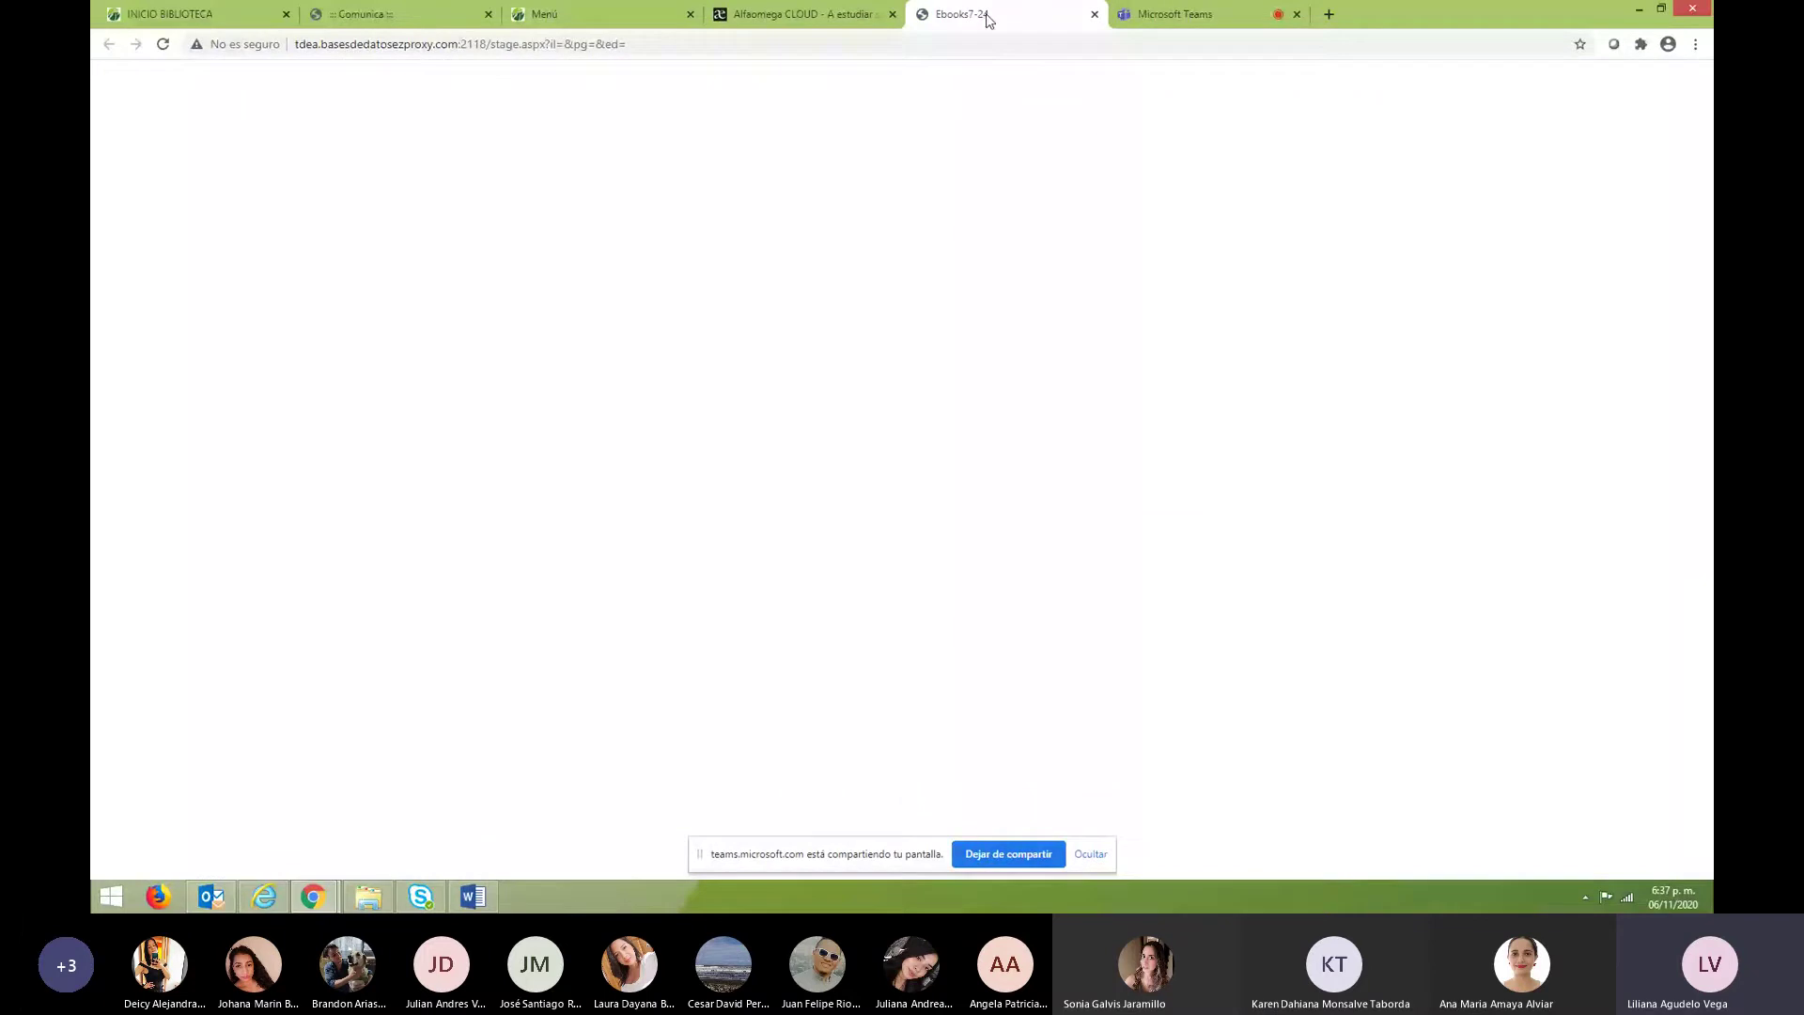
pyautogui.click(592, 16)
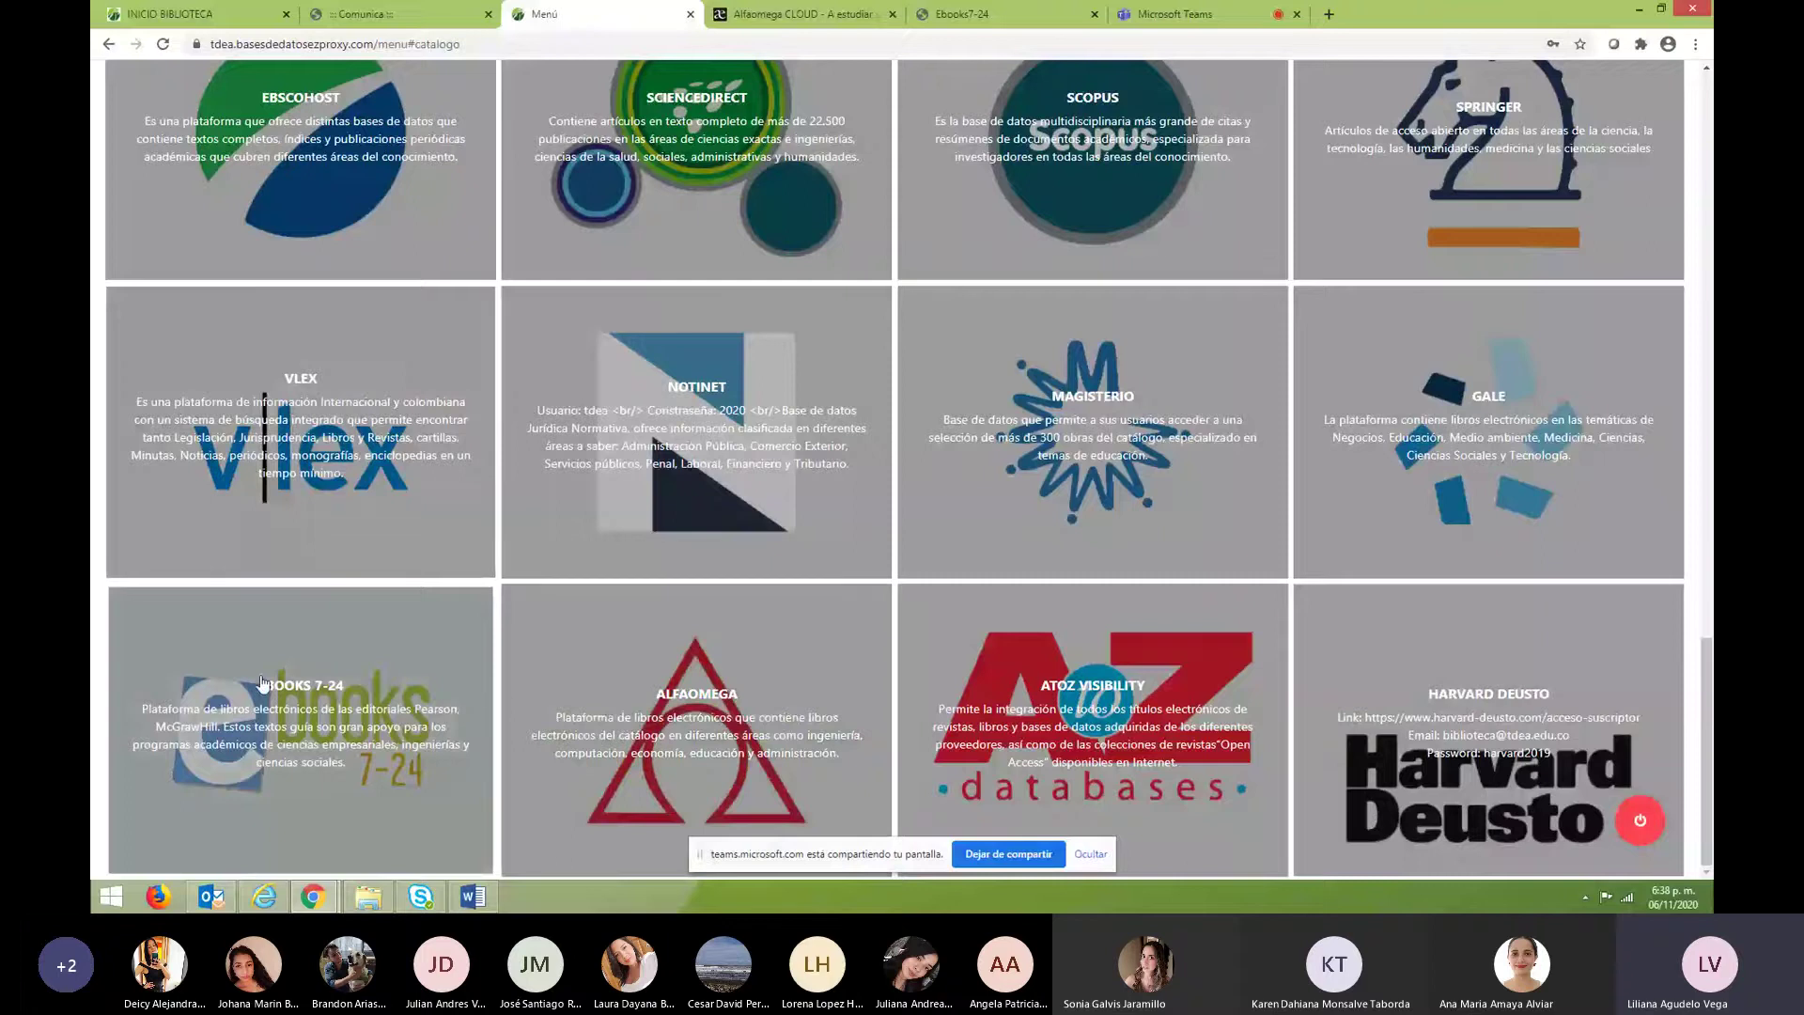
pyautogui.click(301, 723)
pyautogui.click(1249, 24)
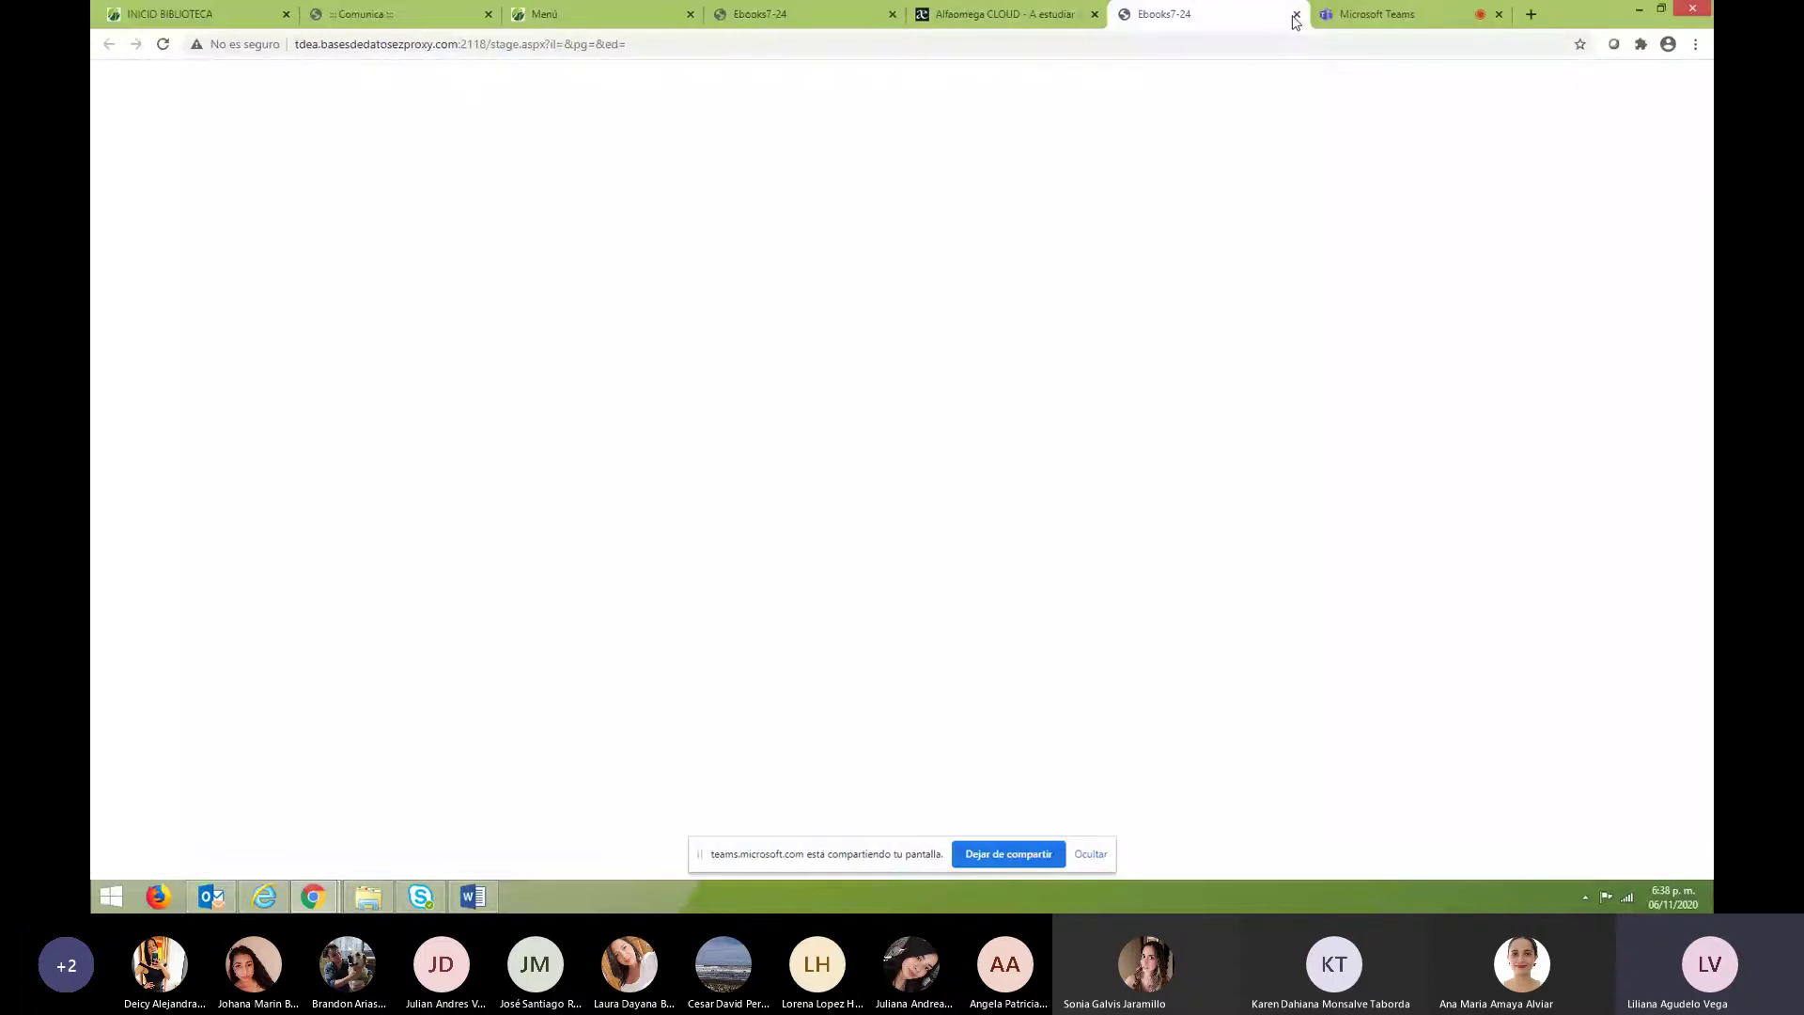
pyautogui.click(1295, 15)
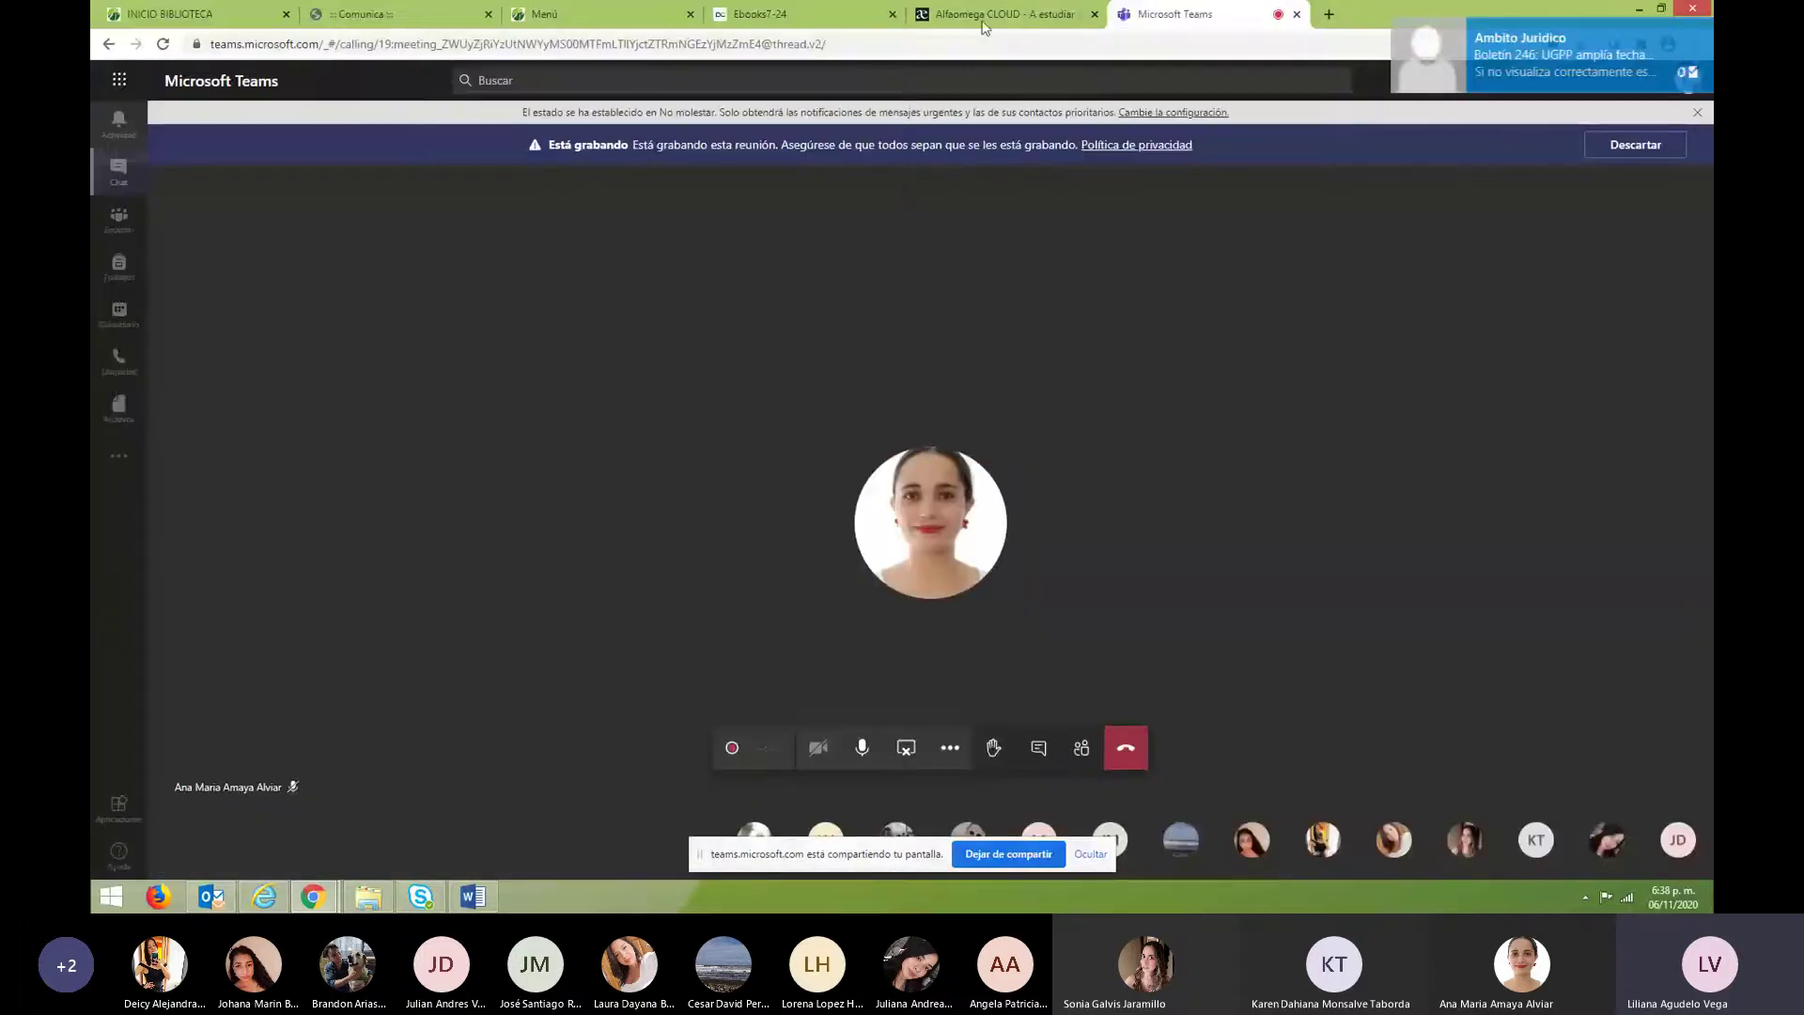
# Dismiss the reader's welcome guide in A estudiar se aprende, browse the page thumbnails, and close the book's page.
pyautogui.click(954, 24)
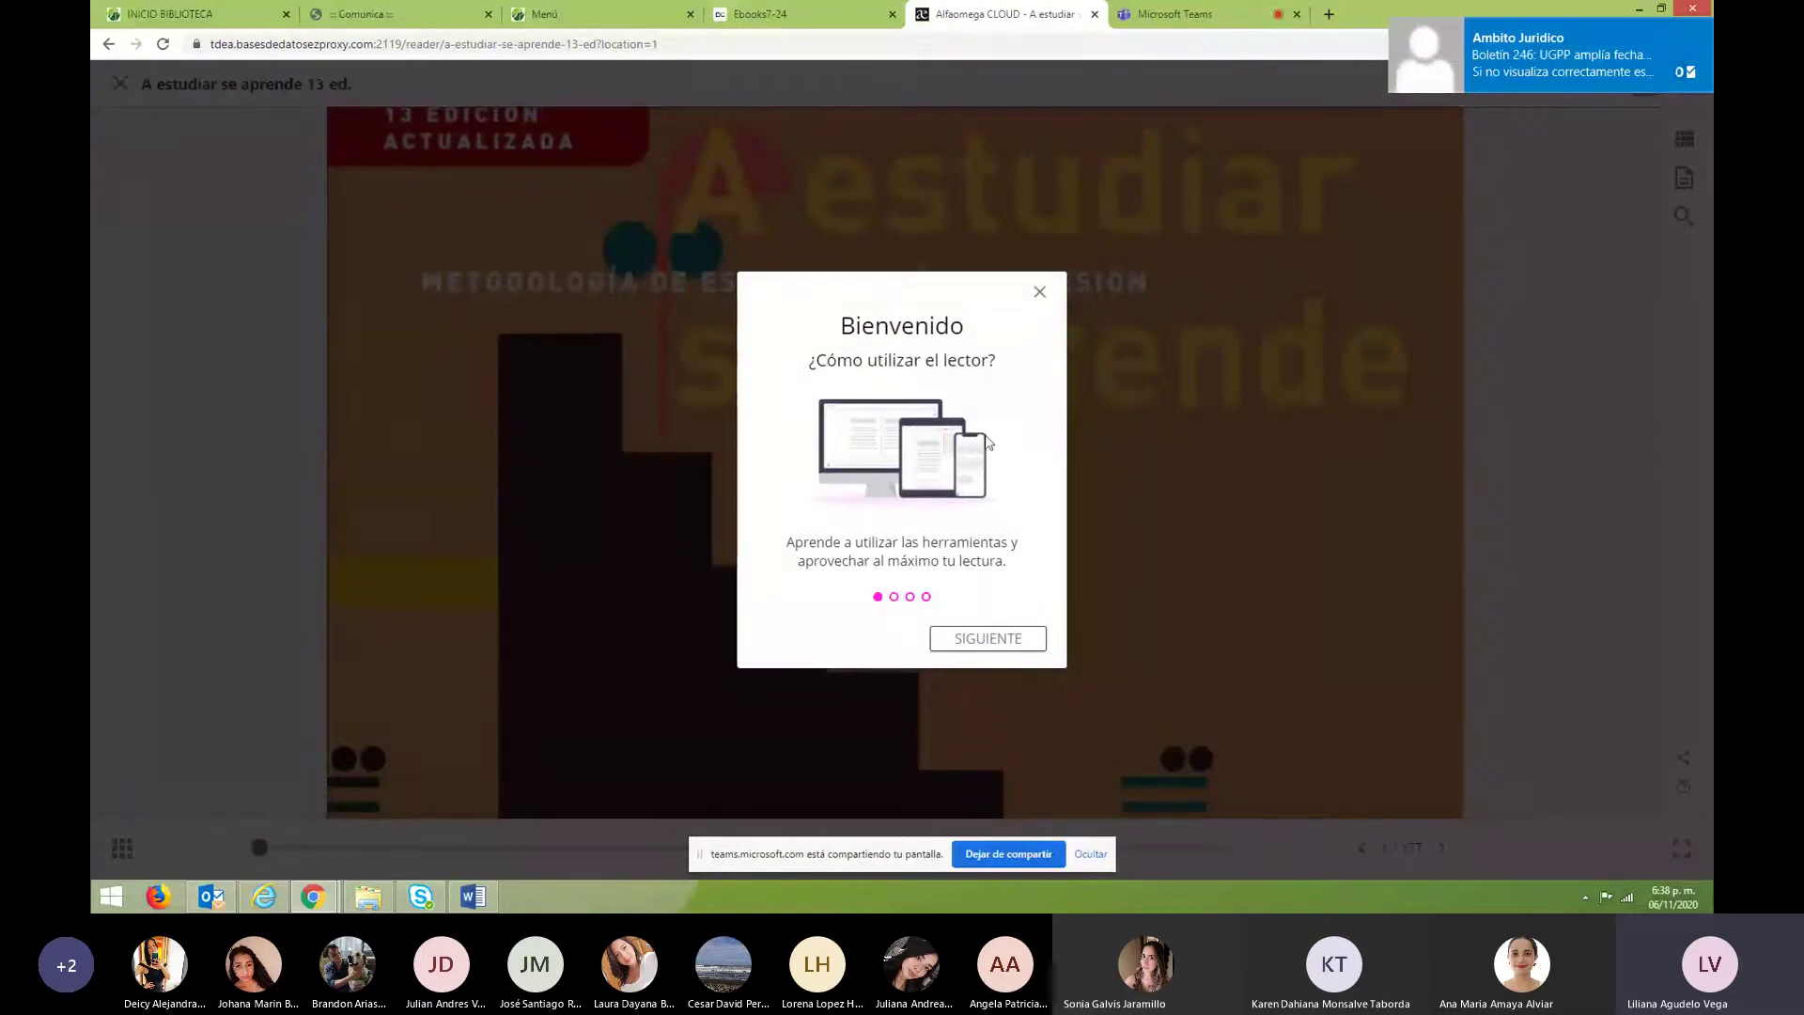
pyautogui.click(1040, 294)
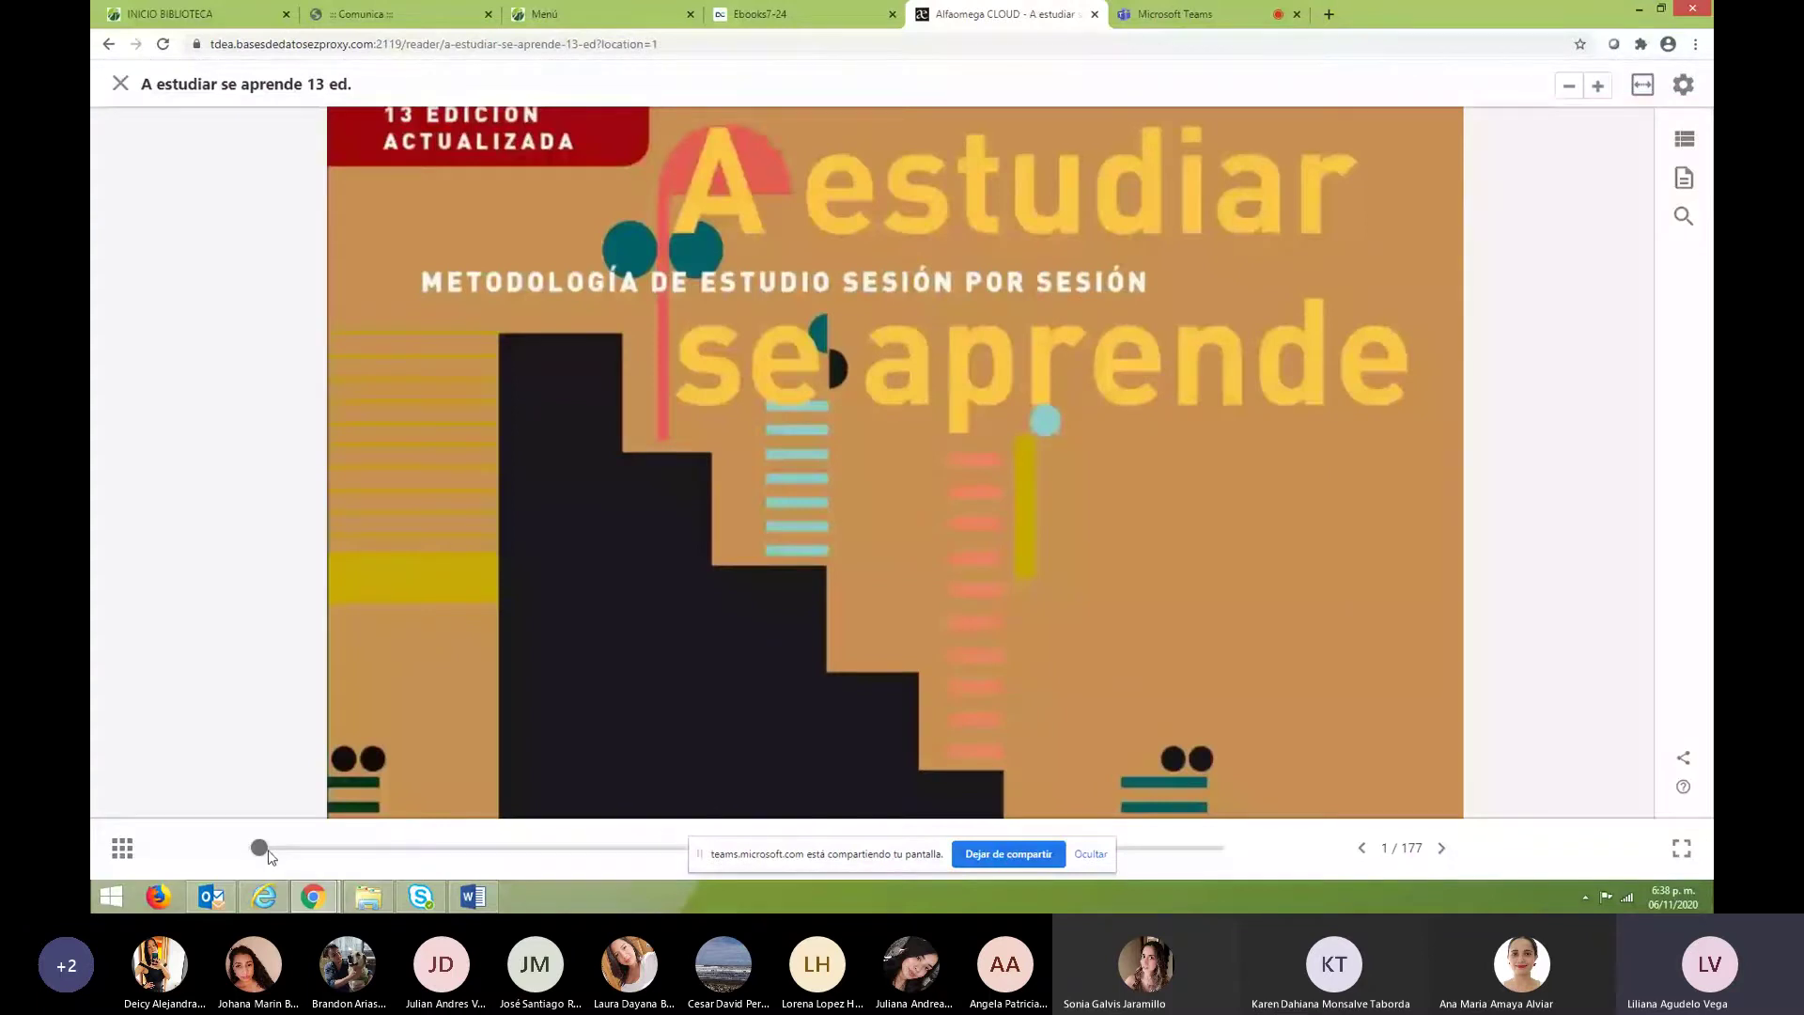
pyautogui.moveTo(260, 847); pyautogui.dragTo(302, 848)
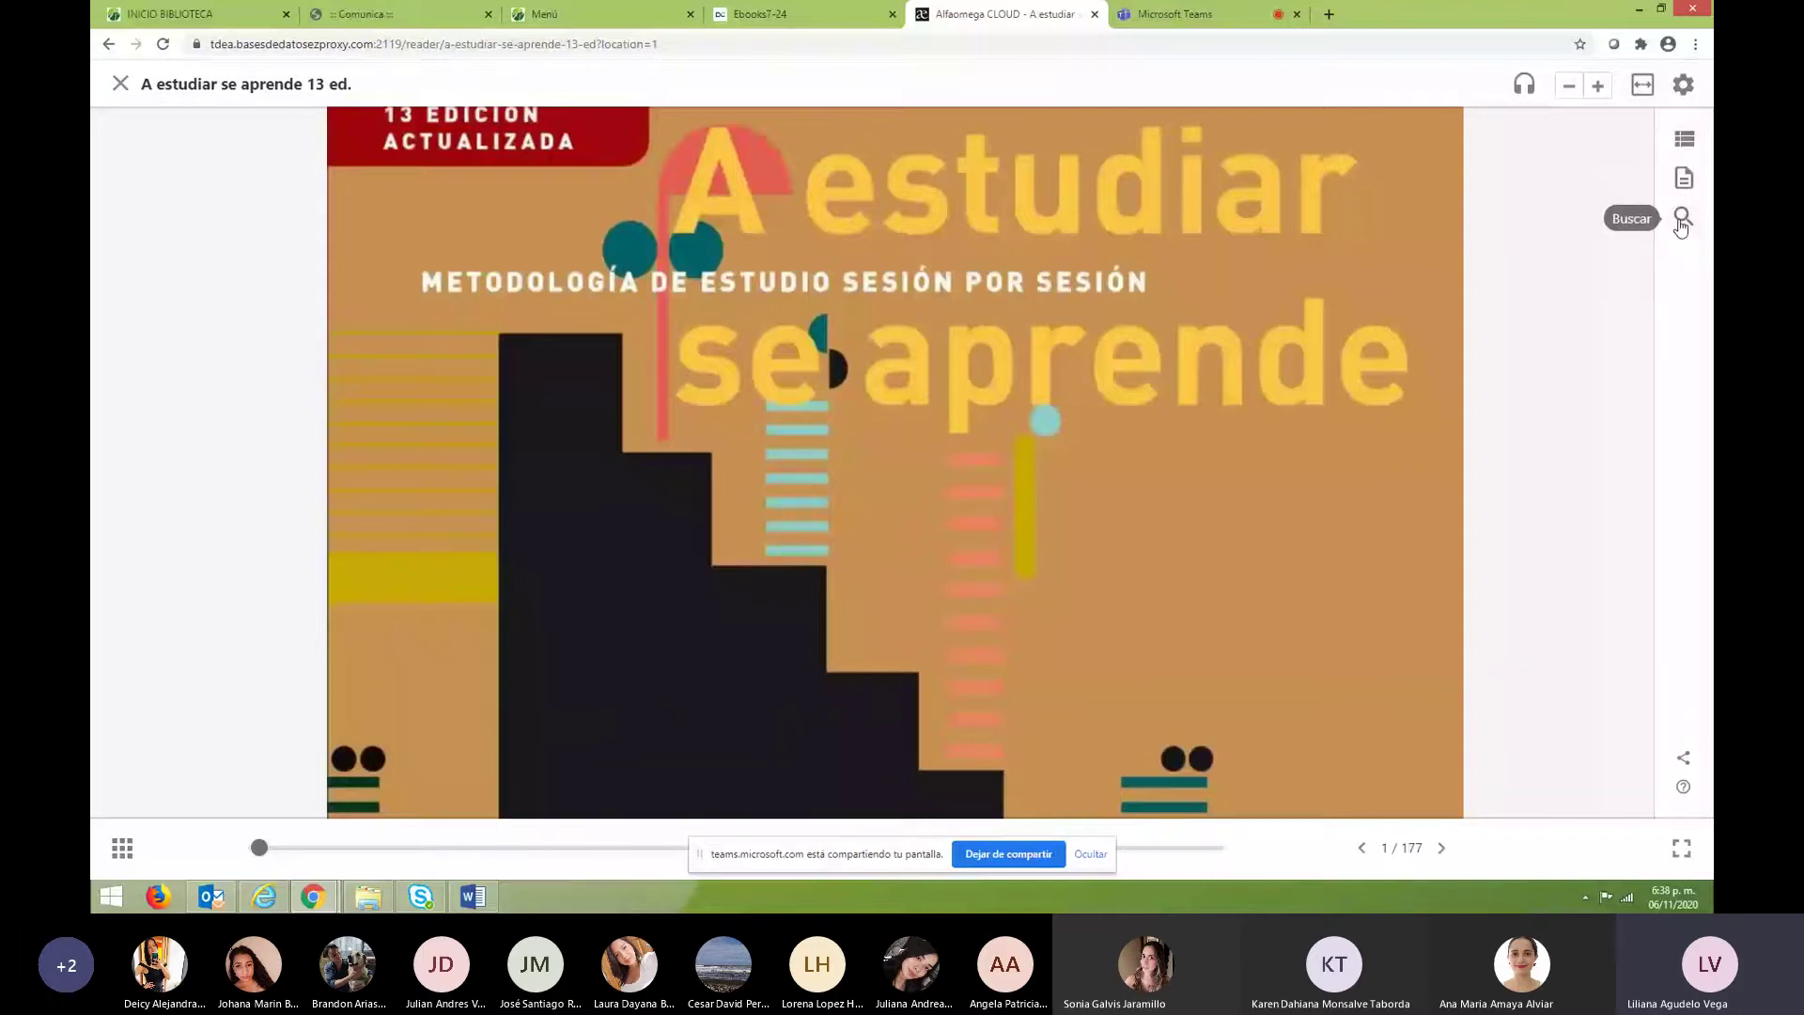
pyautogui.click(121, 848)
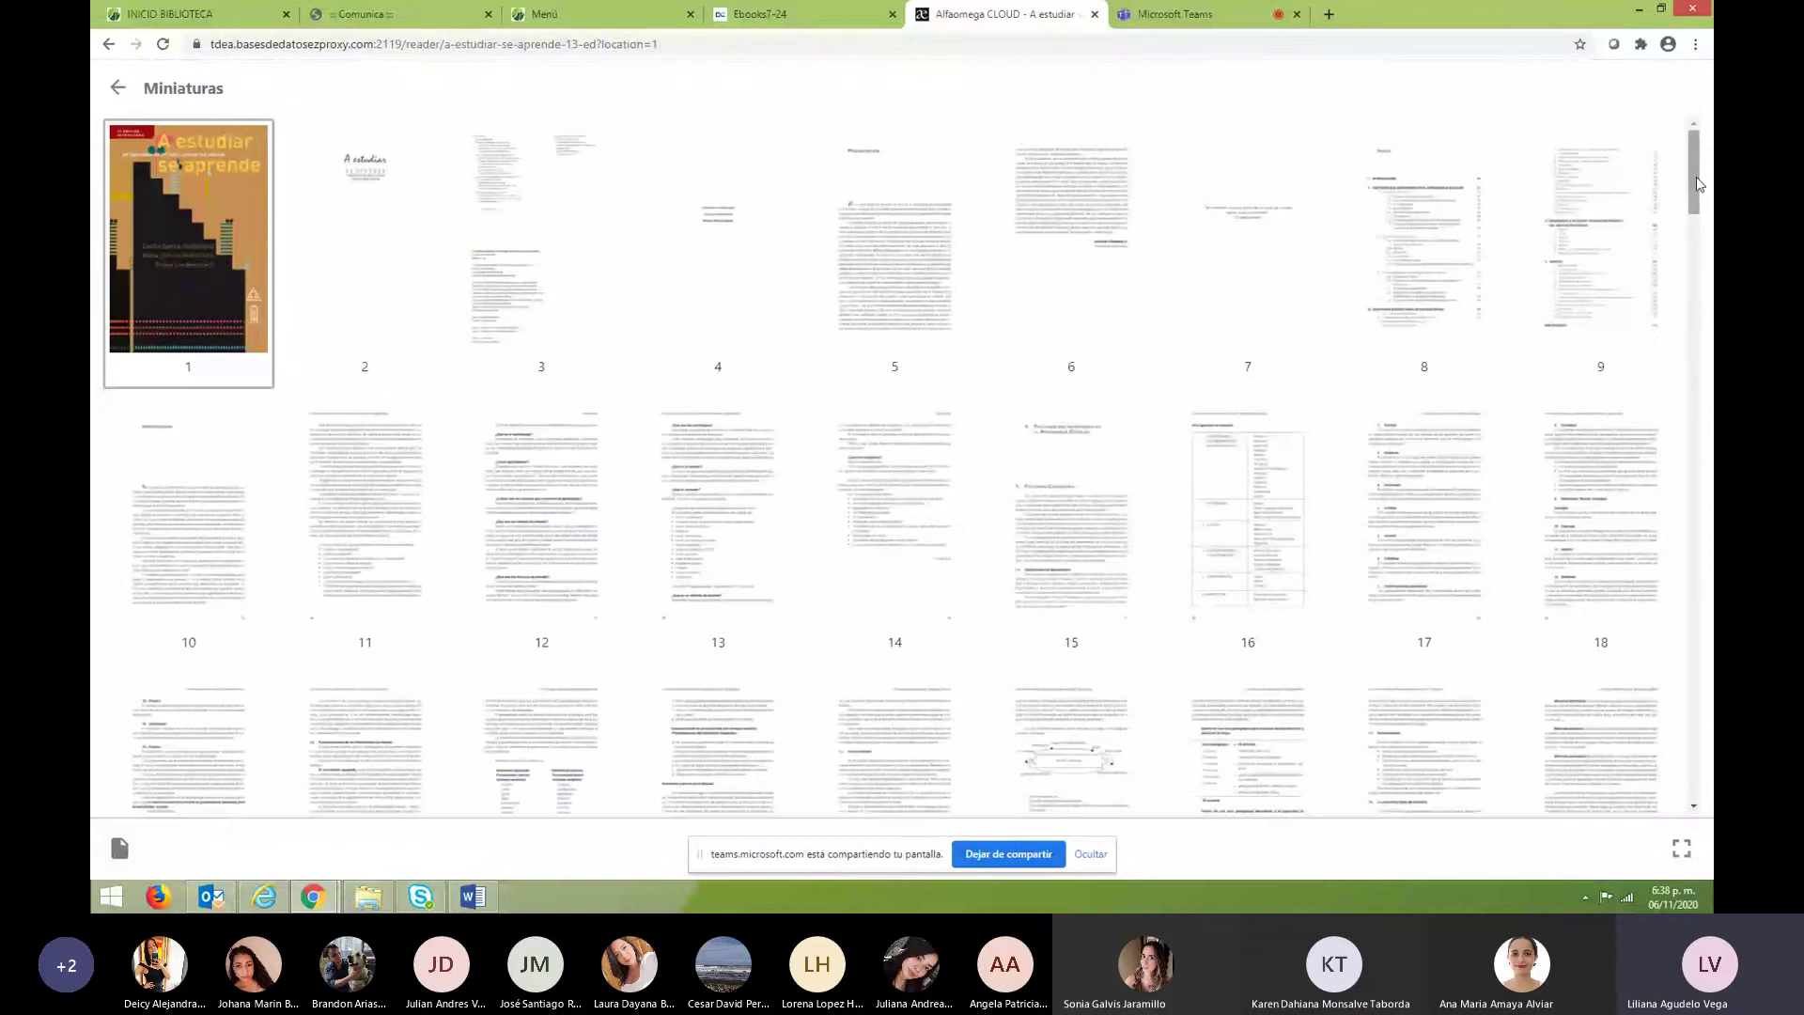
pyautogui.scroll(-2, 1199, 88)
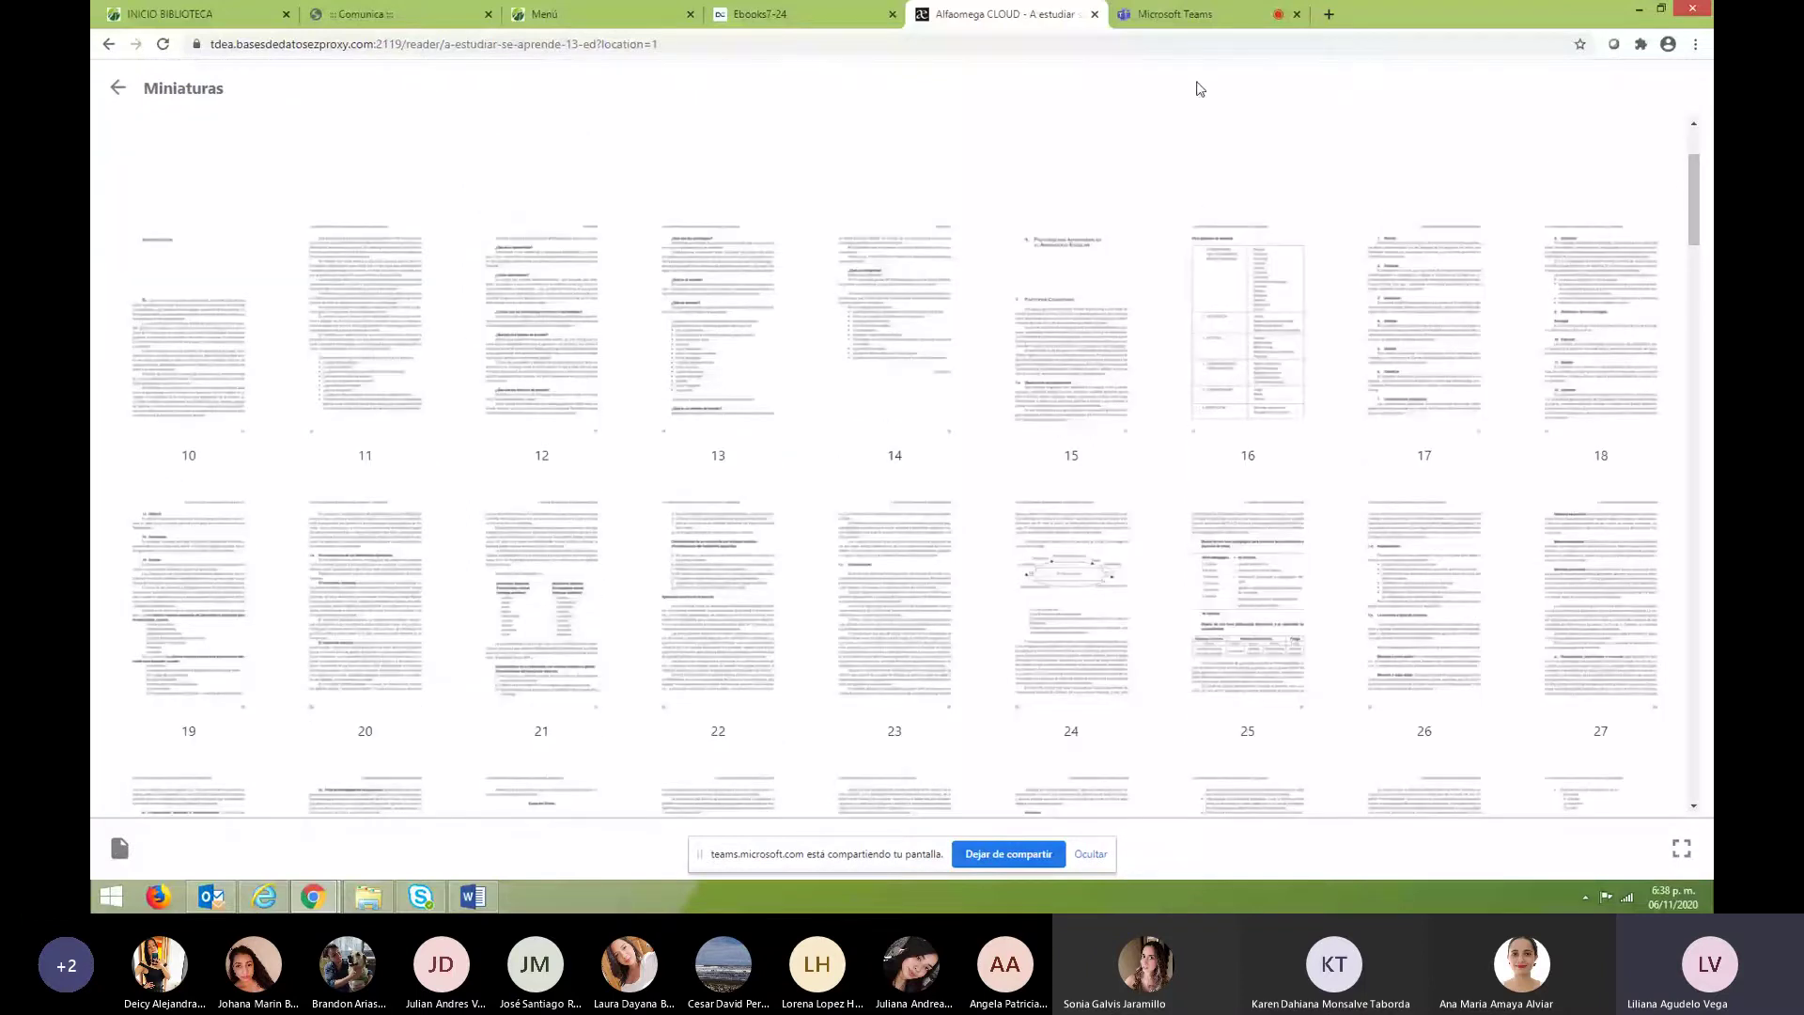
pyautogui.hotkey('ctrl', 'w')
# Show McGraw Hill's titles in Ebooks 7-24 and search for the suggested term Economia internacional.
pyautogui.click(132, 455)
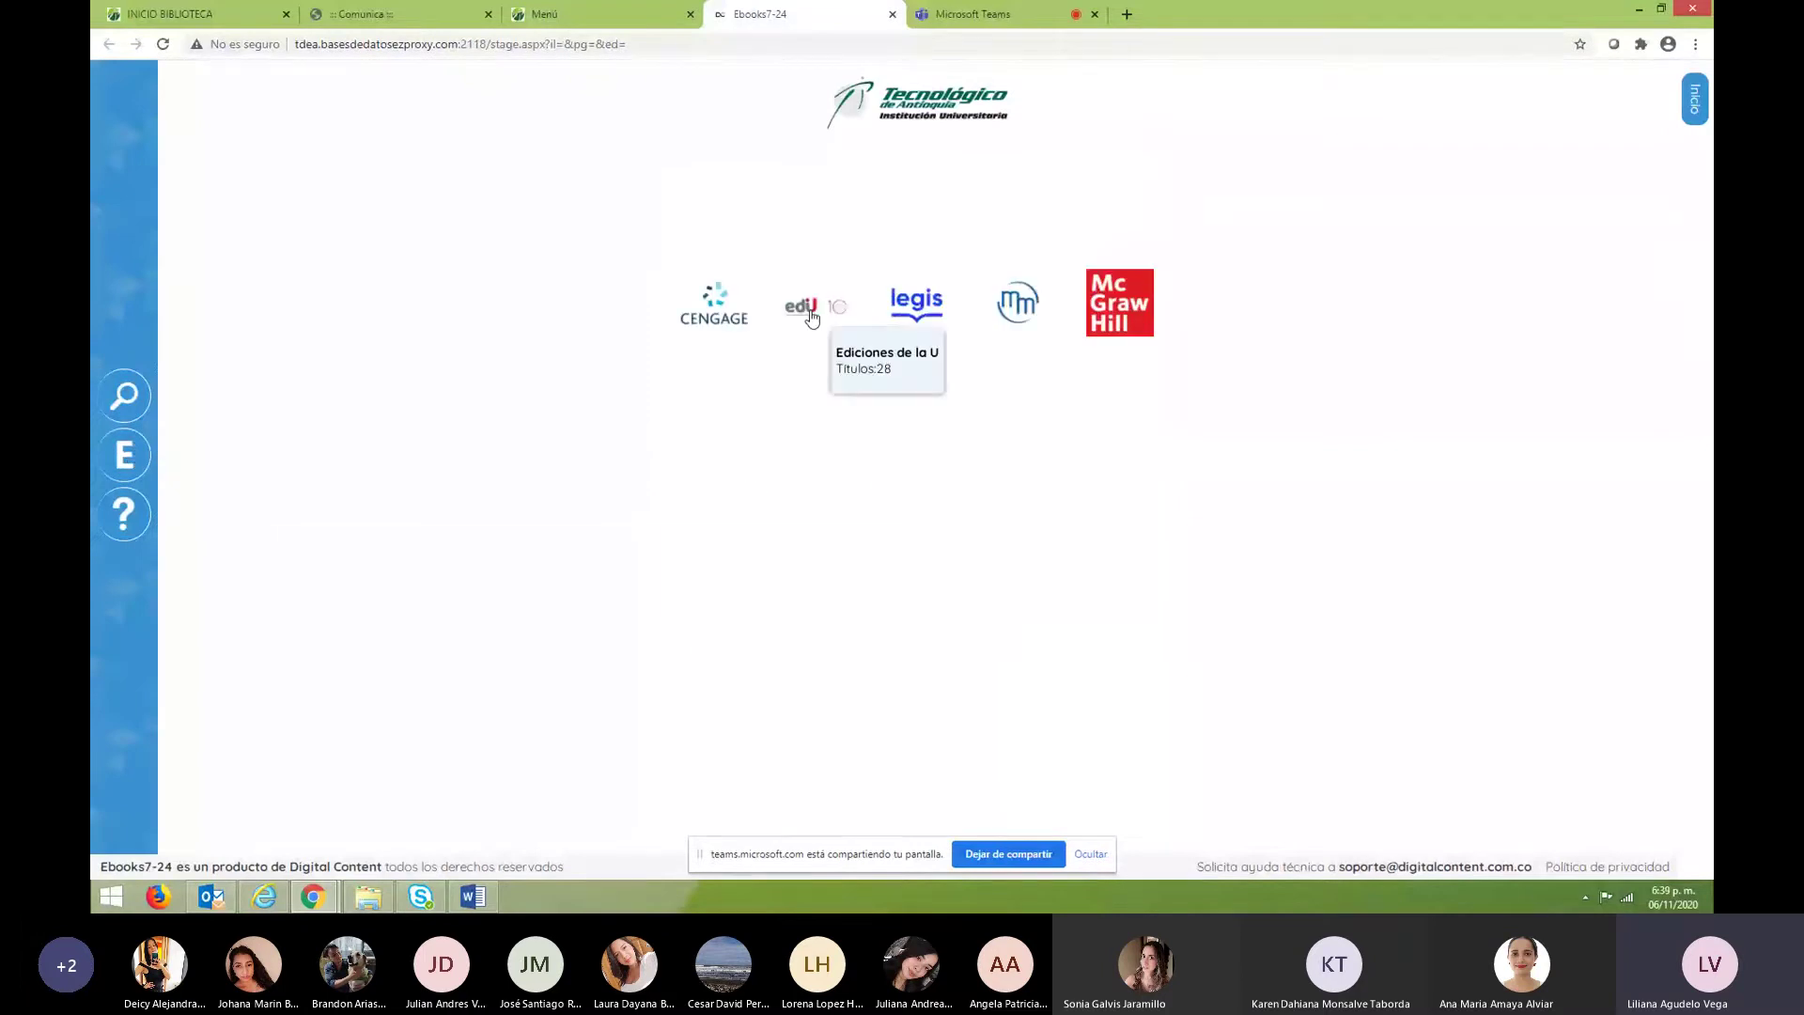
pyautogui.click(1121, 290)
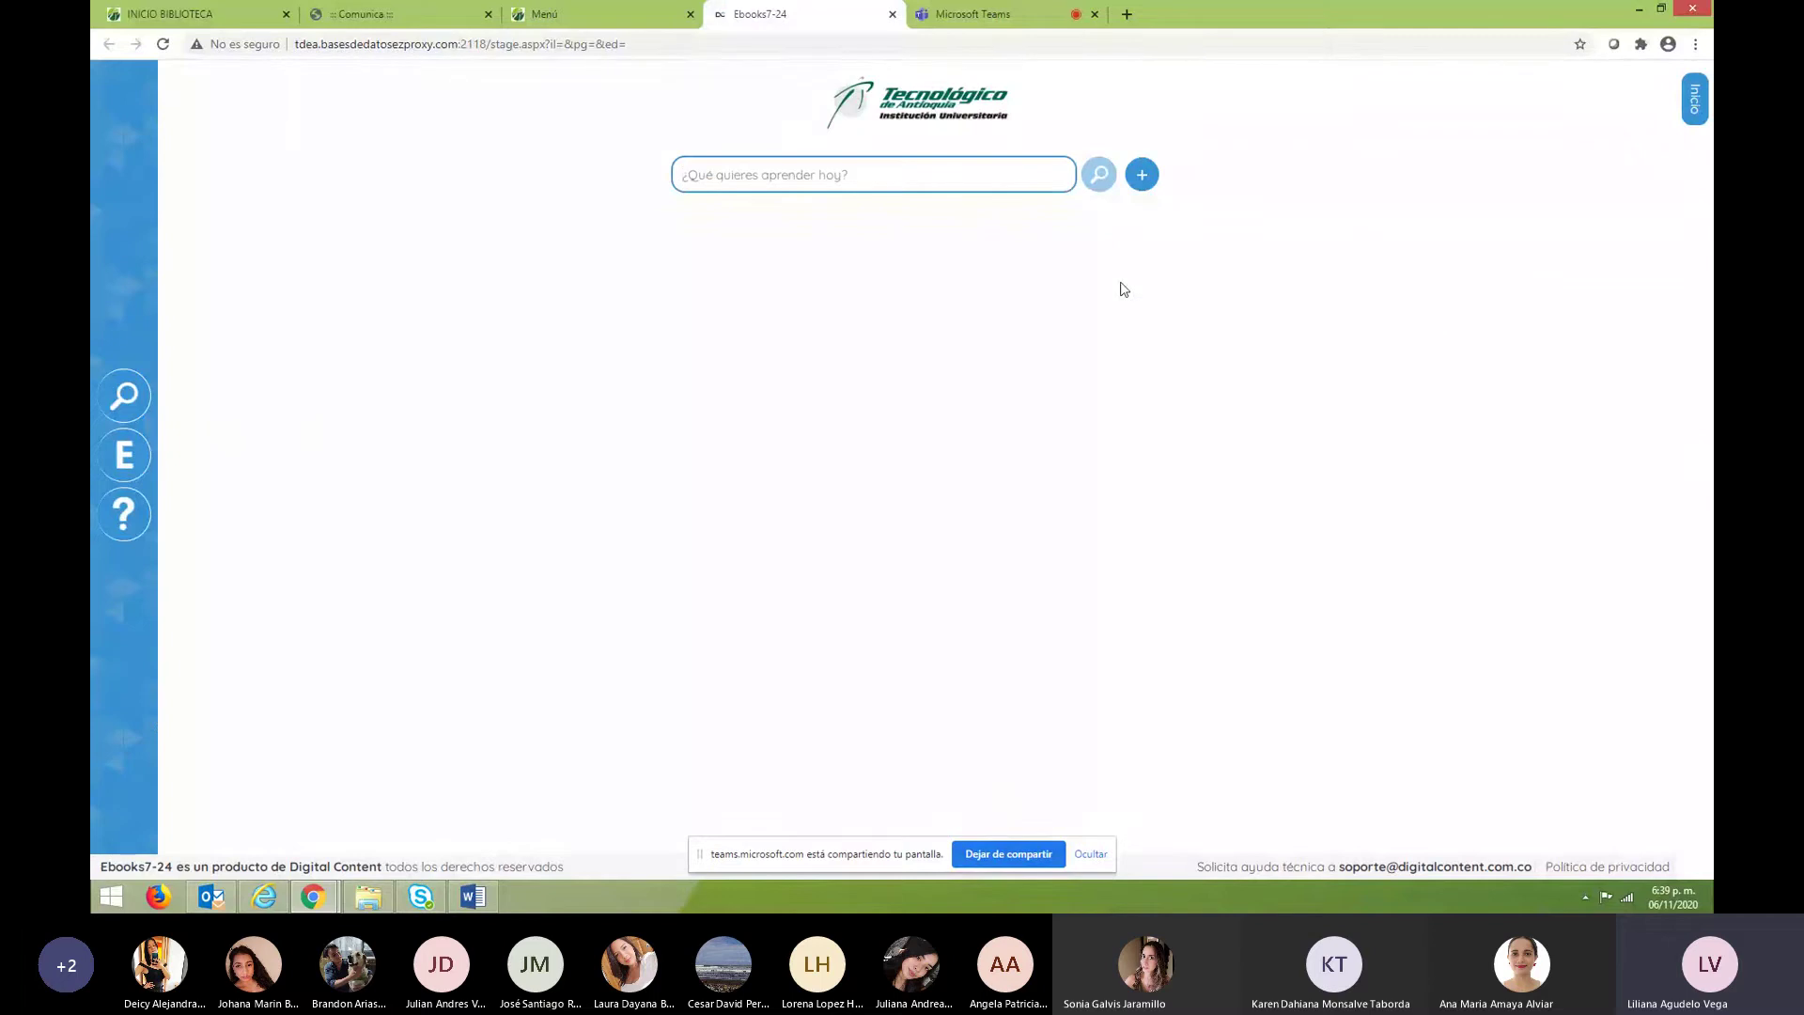
pyautogui.write('economia')
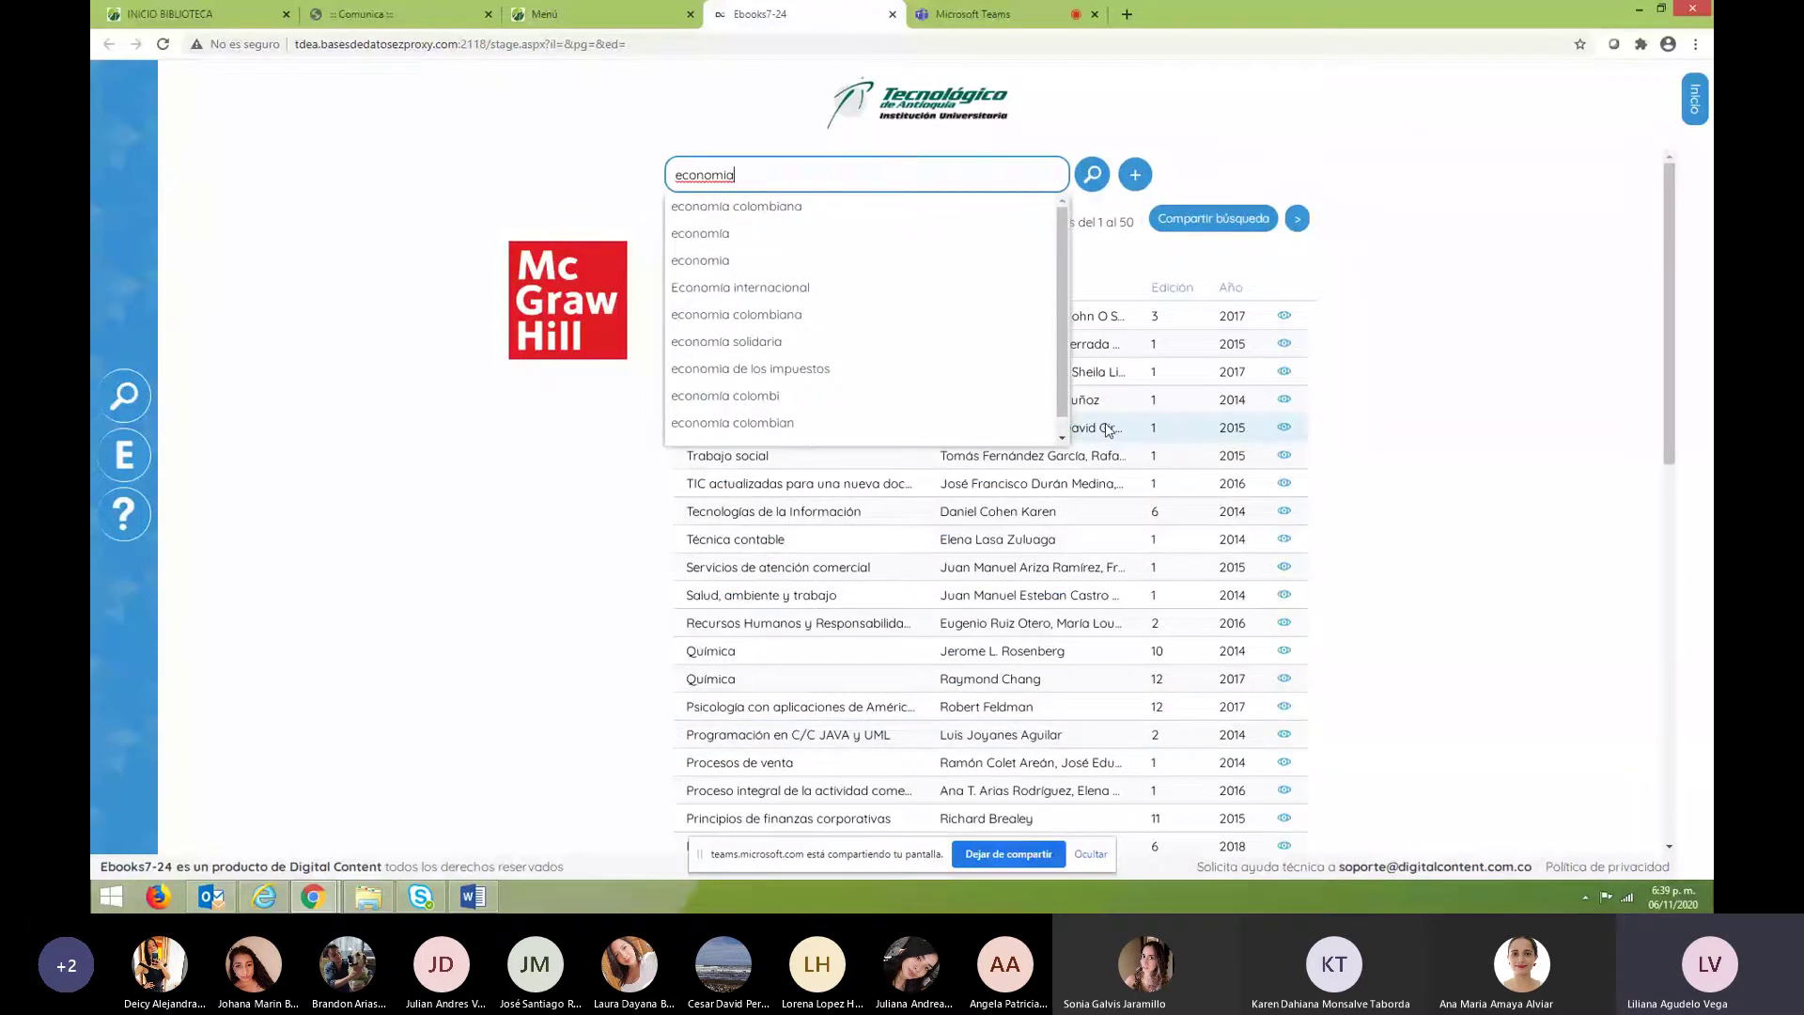
pyautogui.click(802, 288)
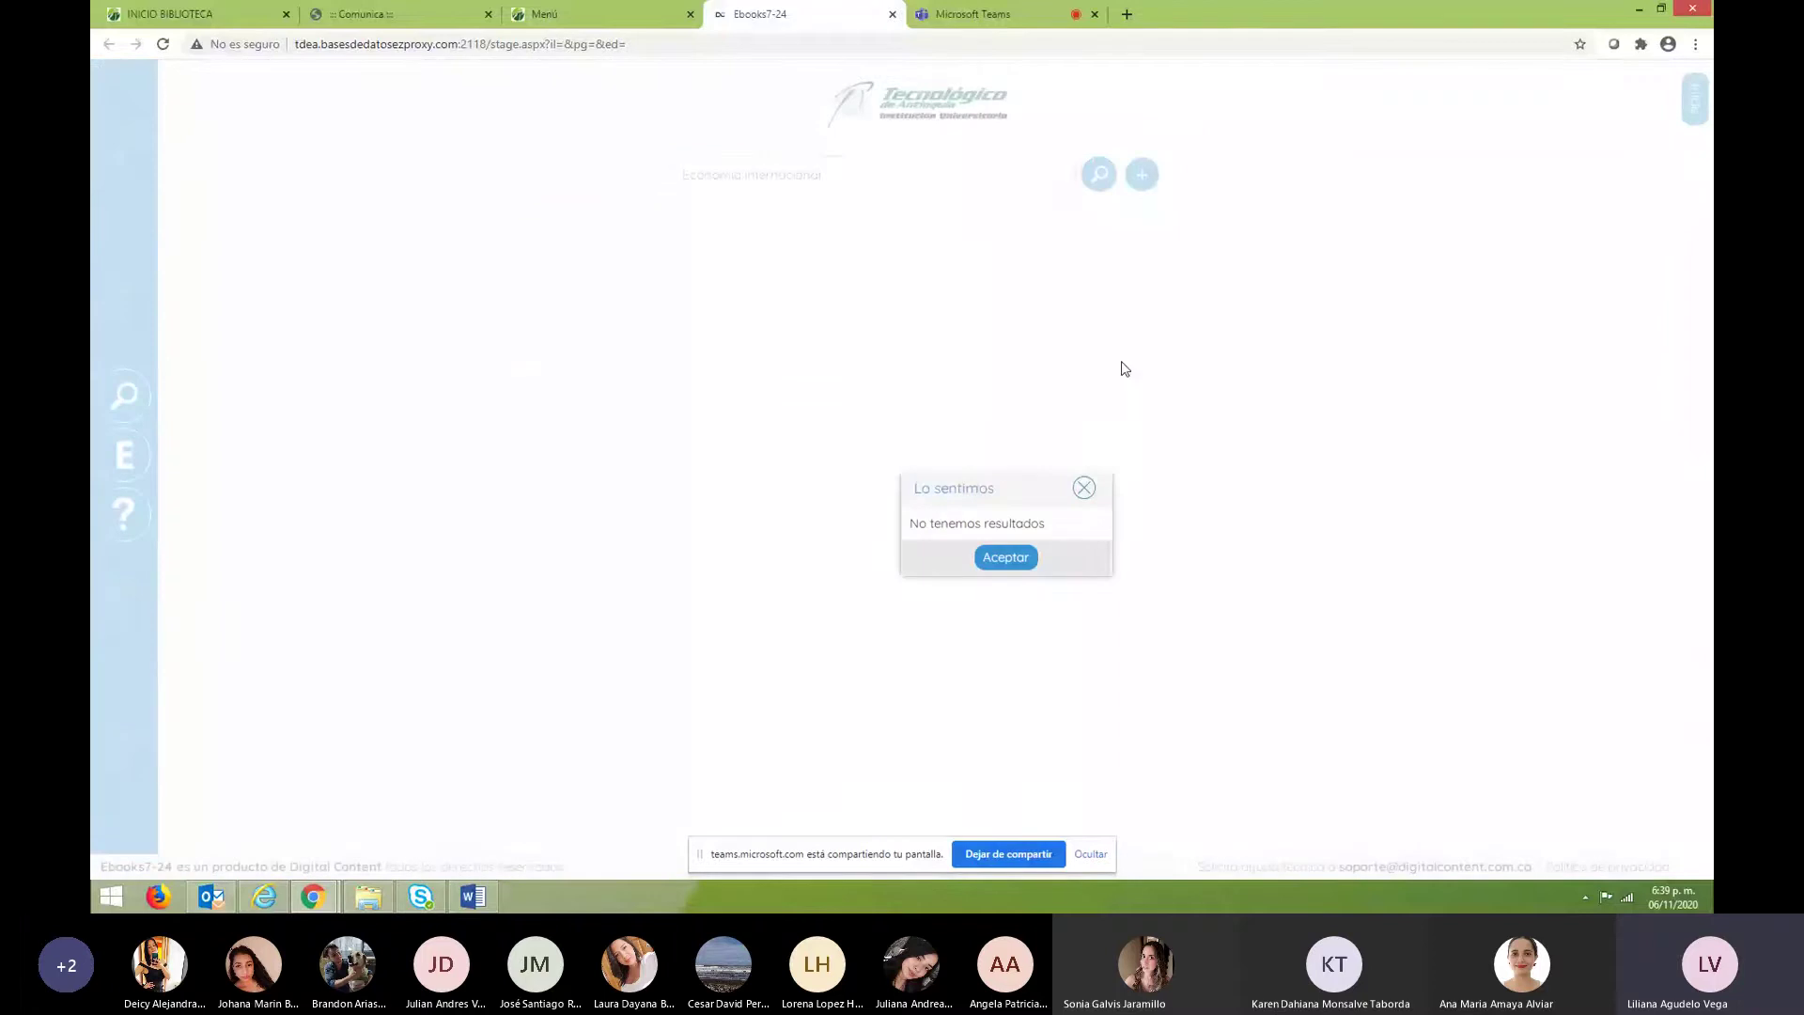
pyautogui.click(733, 171)
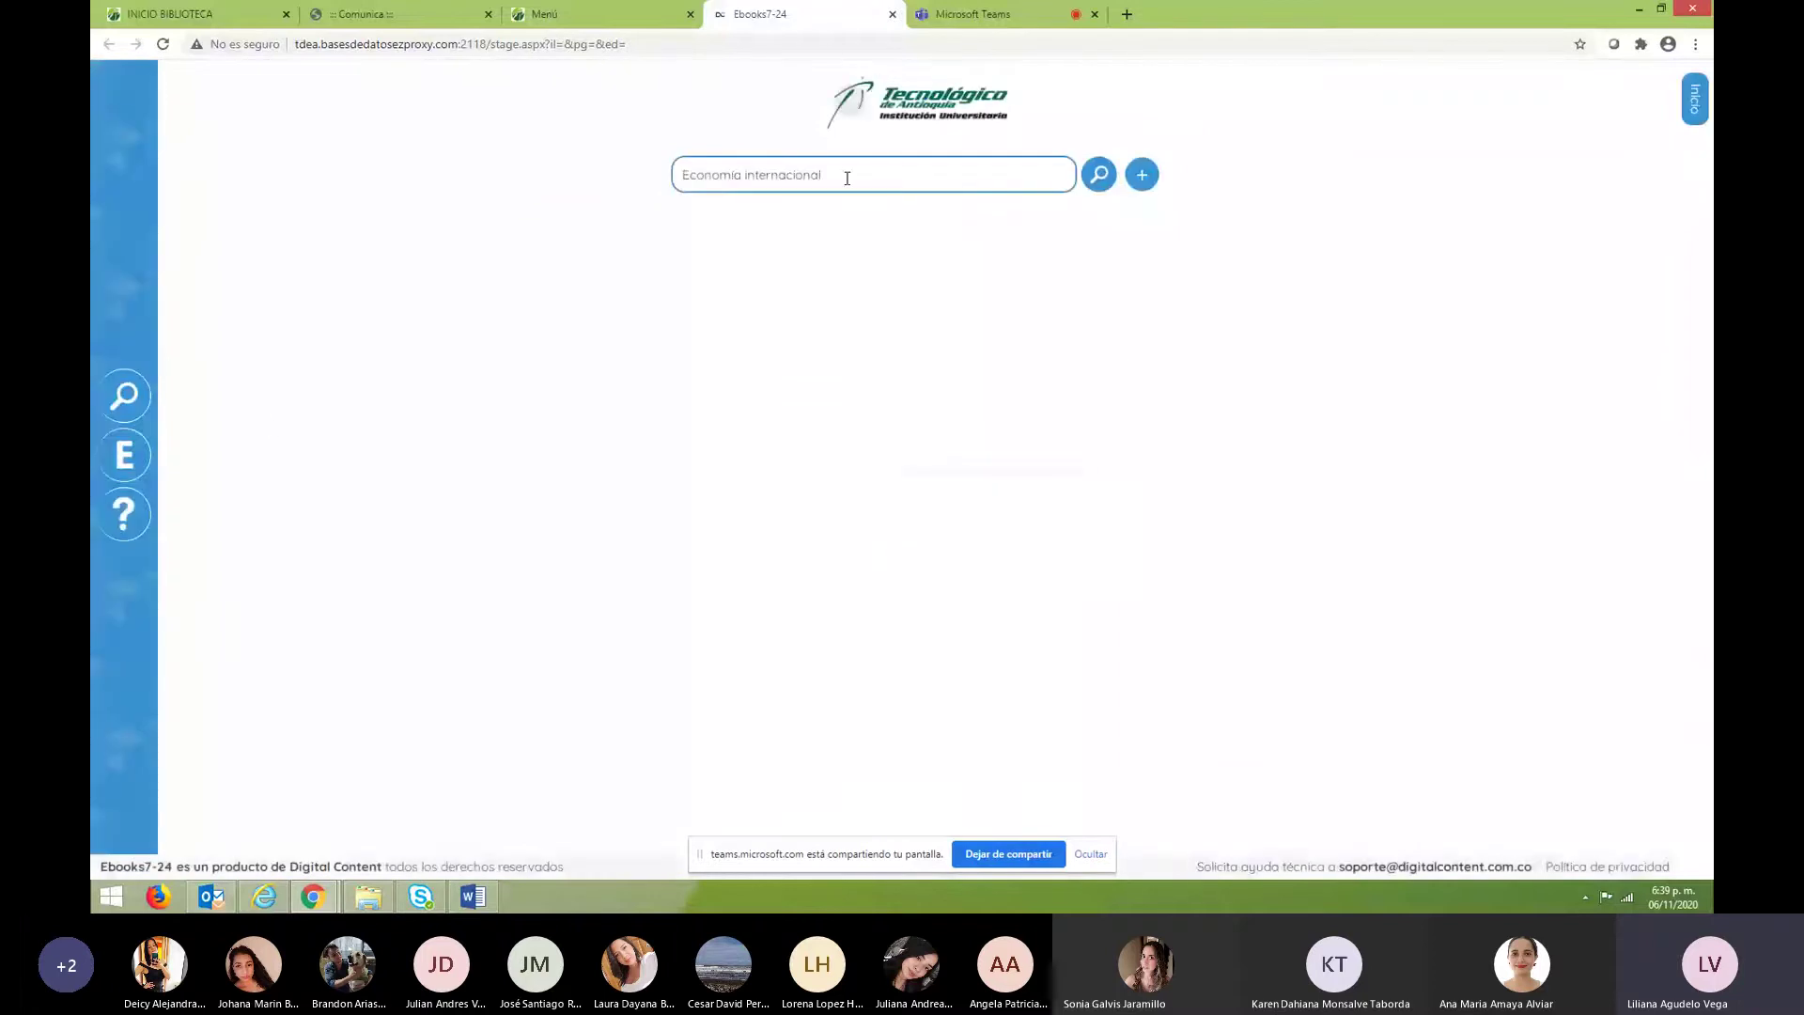
# List McGraw Hill's titles again and open the 2015 book Negocios internacionales.
pyautogui.click(143, 457)
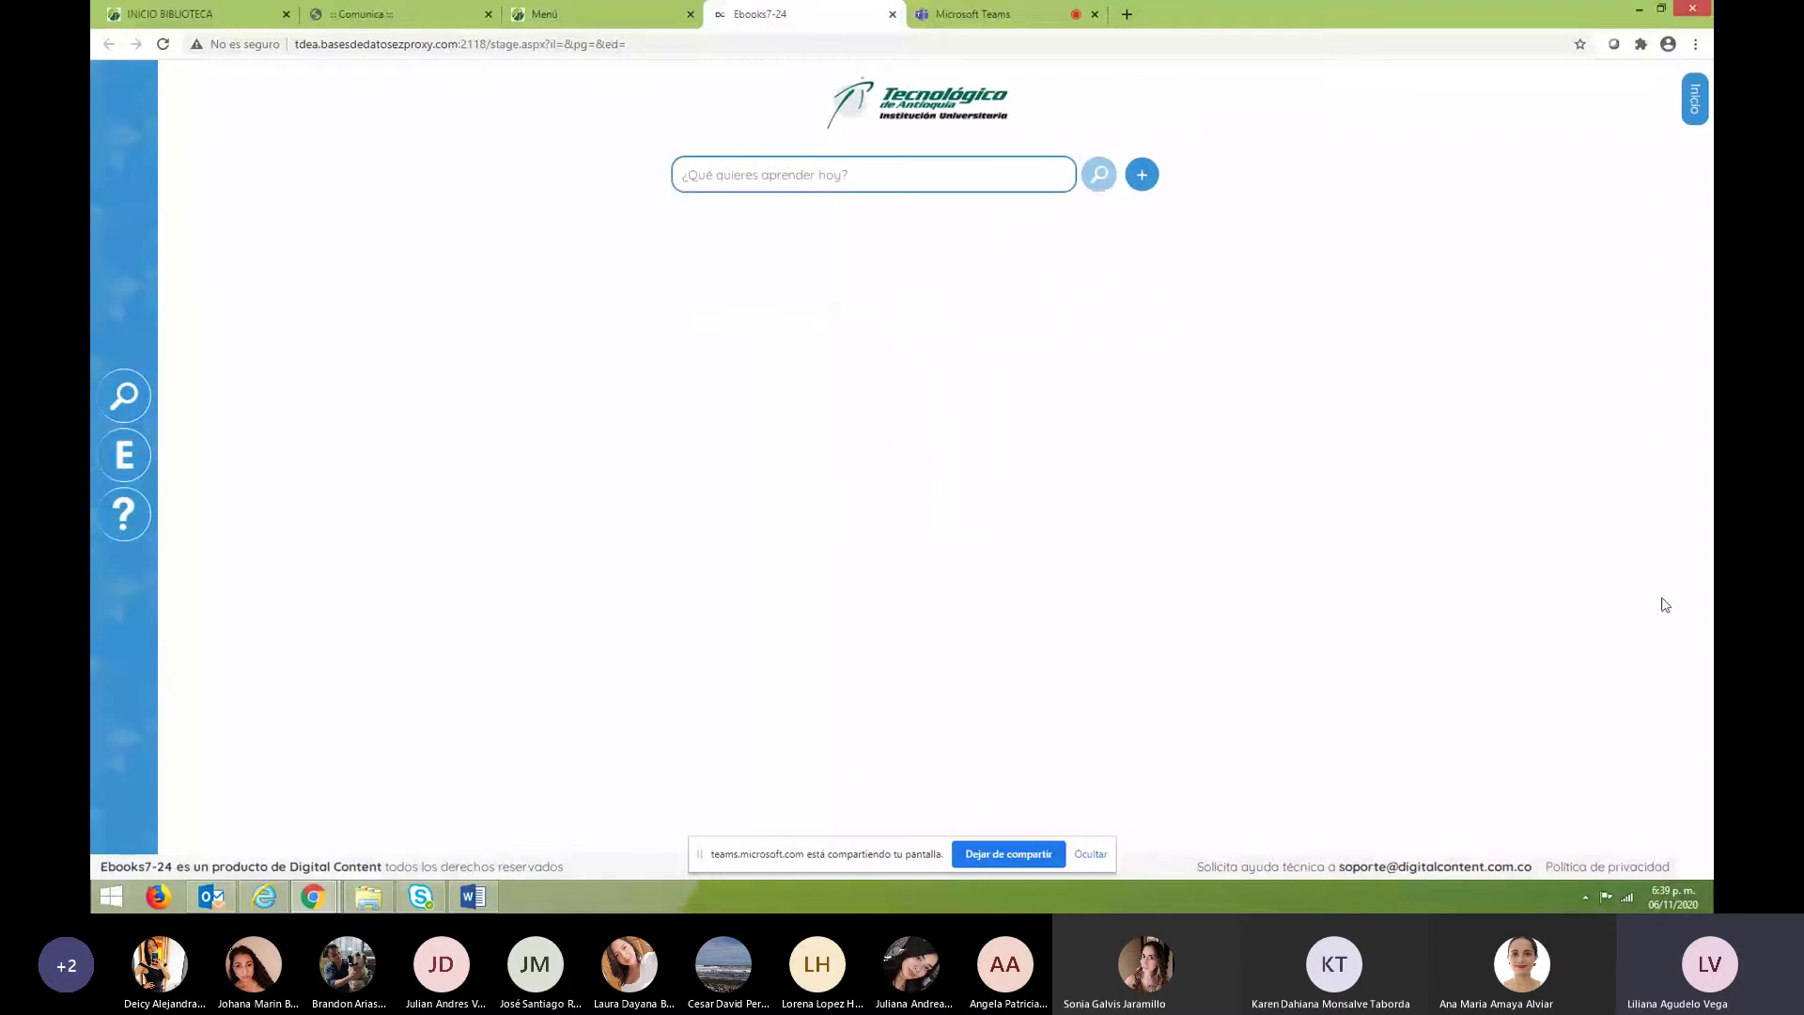
pyautogui.scroll(-5, 1279, 595)
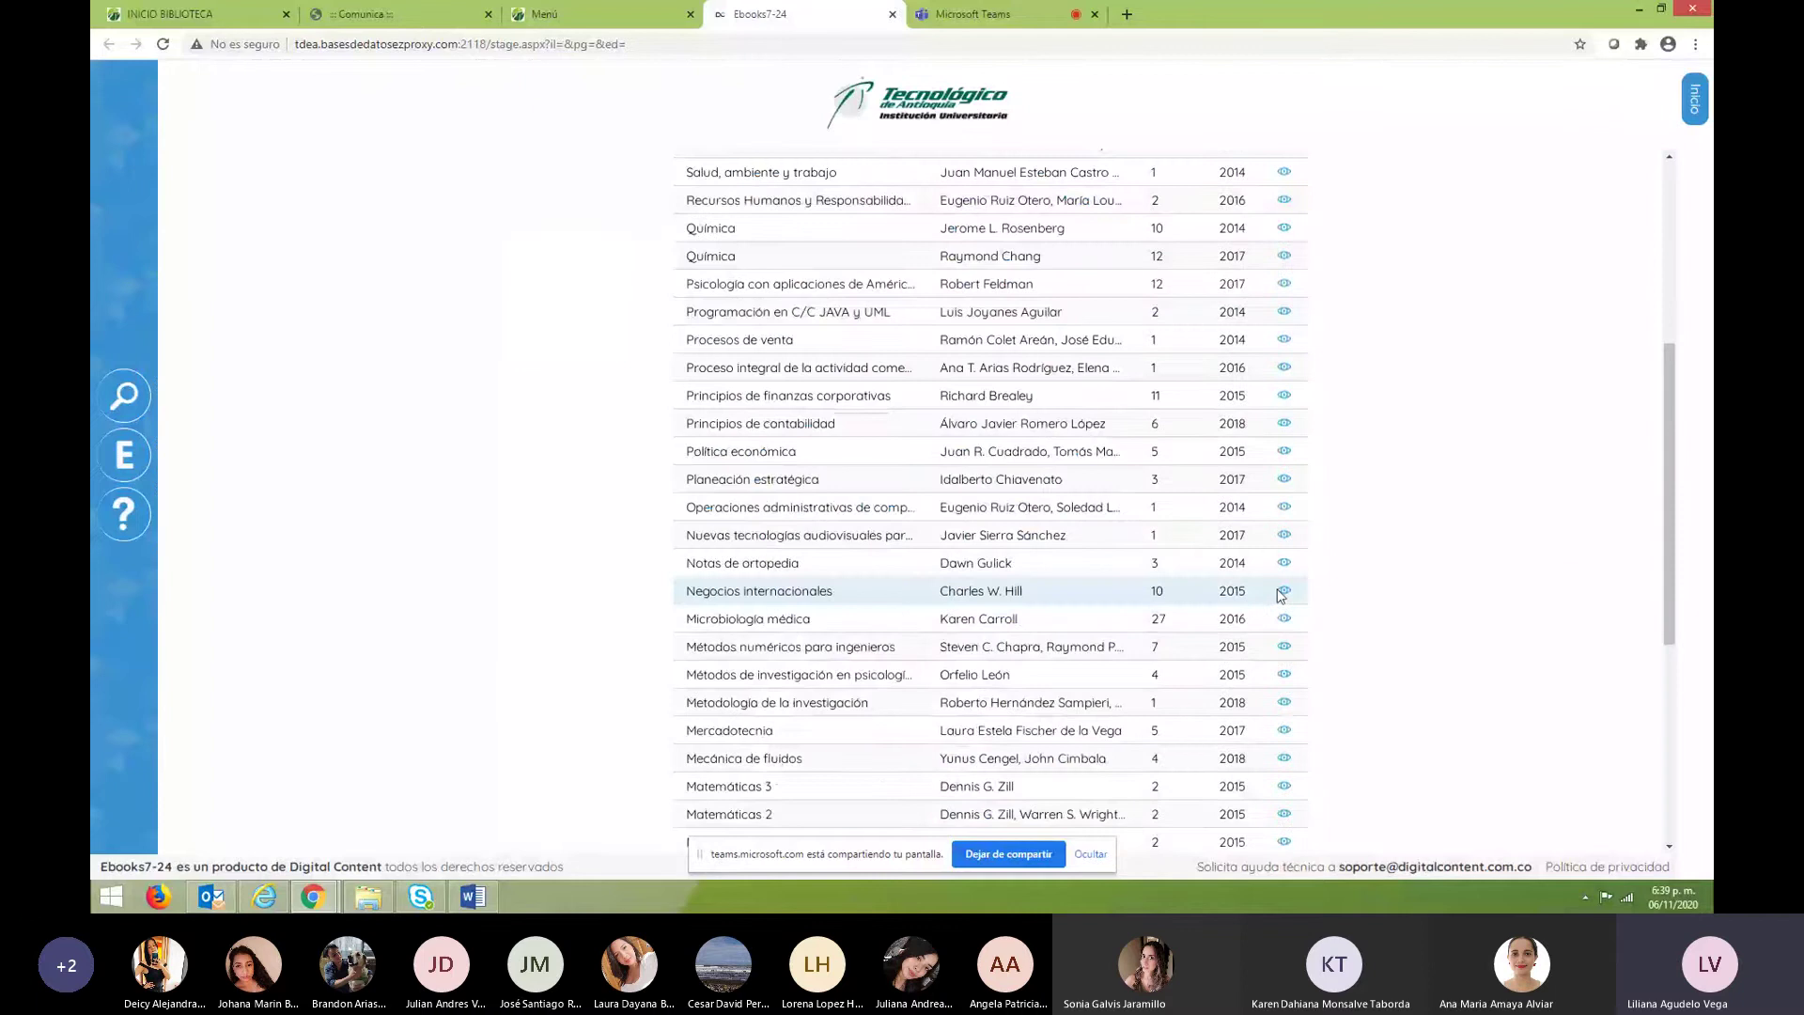
pyautogui.click(1283, 591)
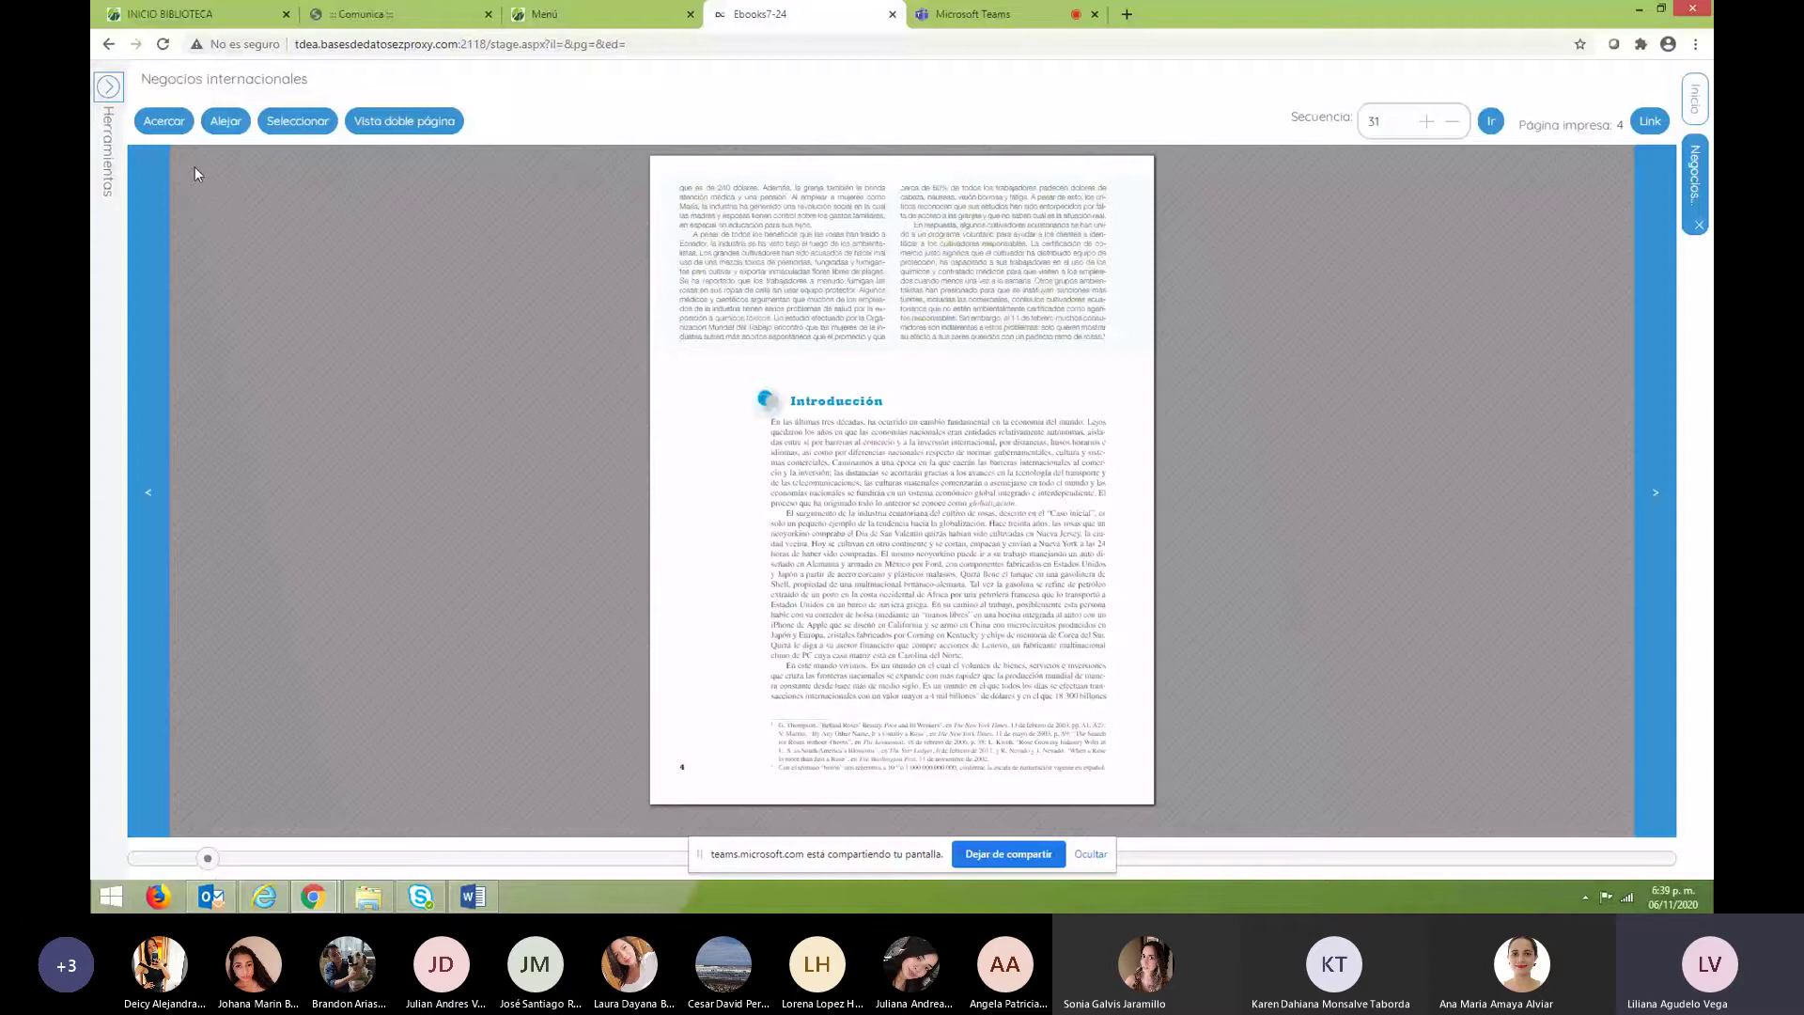
# Open CAPÍTULO 11 Sistema monetario internacional from the table of contents and advance to sequence 341.
pyautogui.click(108, 145)
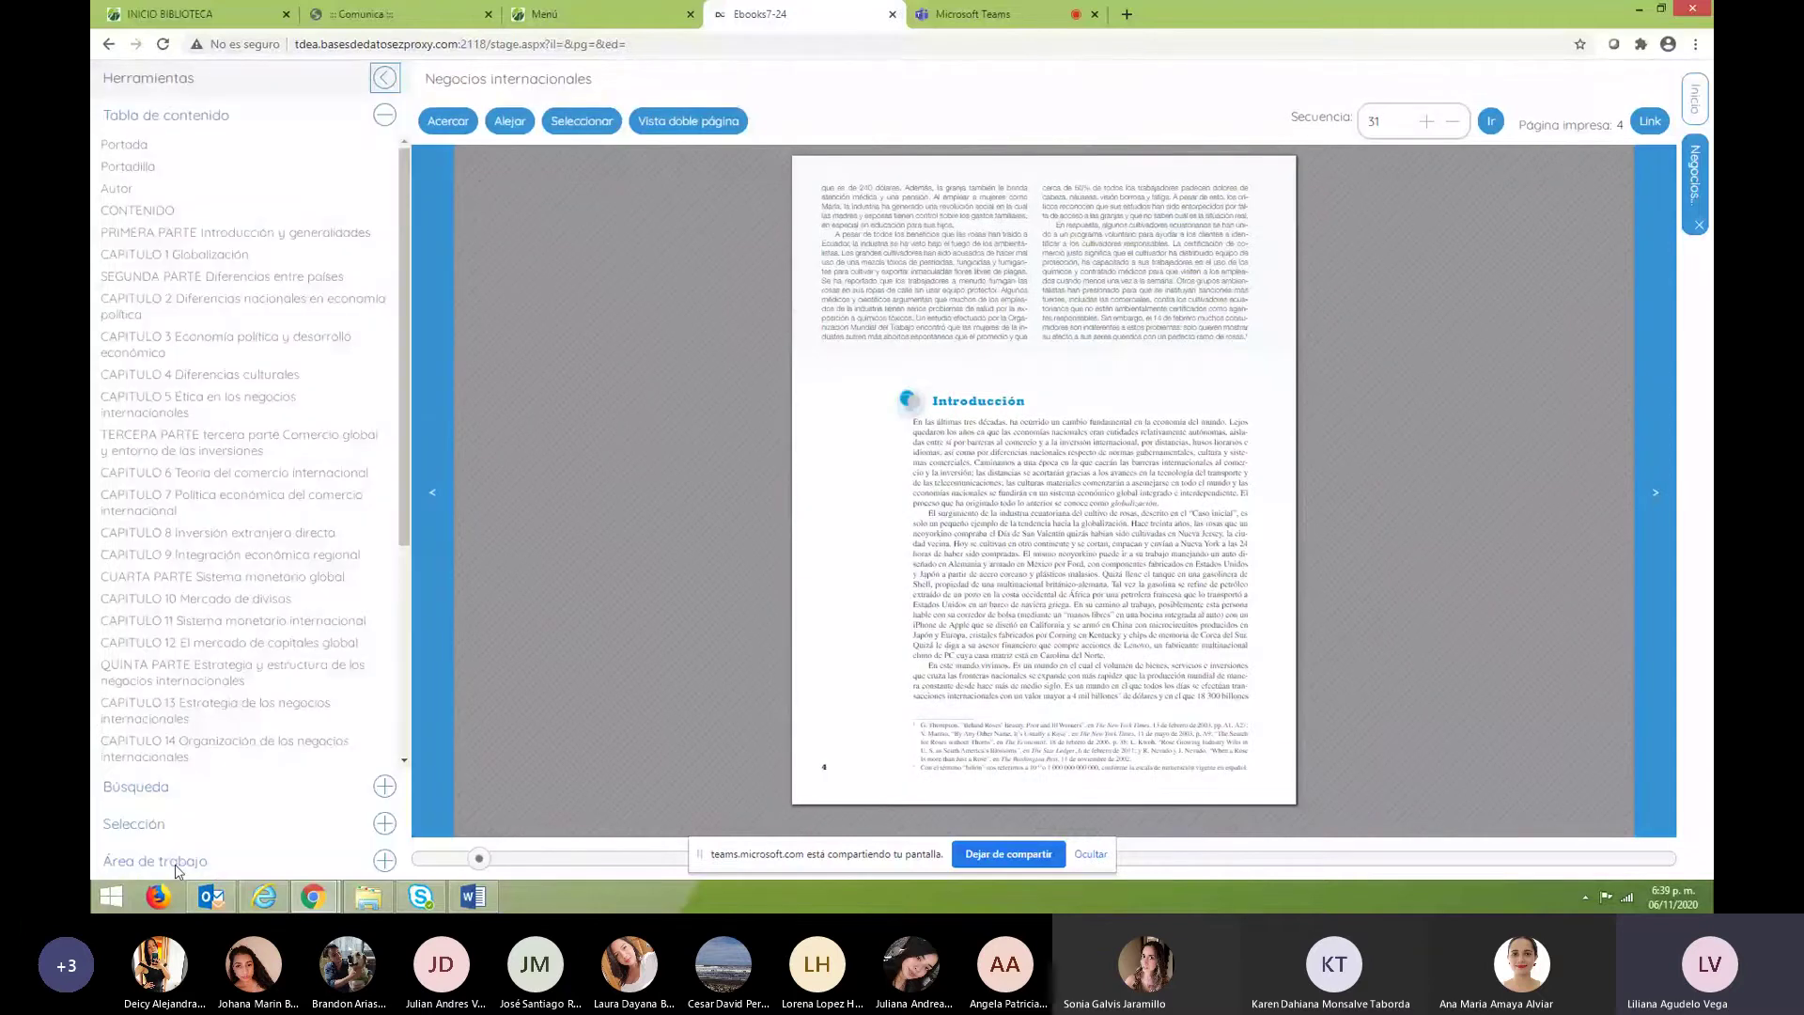
pyautogui.click(203, 622)
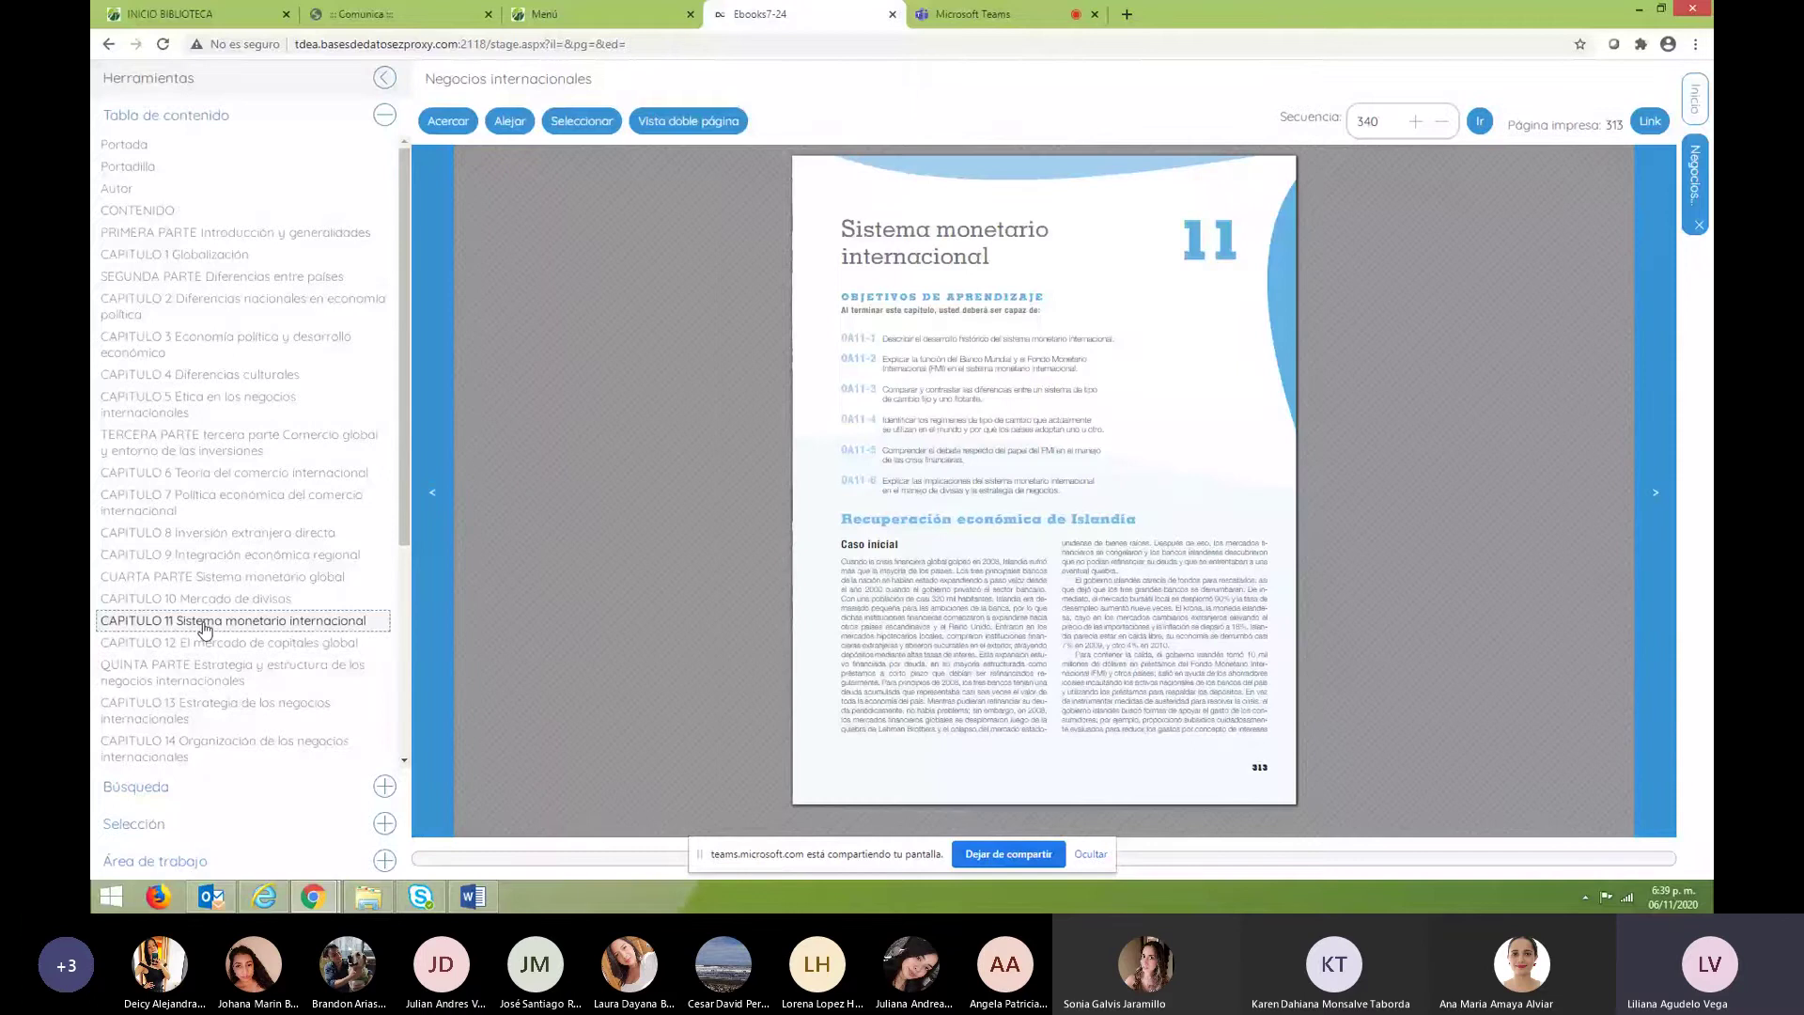
pyautogui.click(1414, 122)
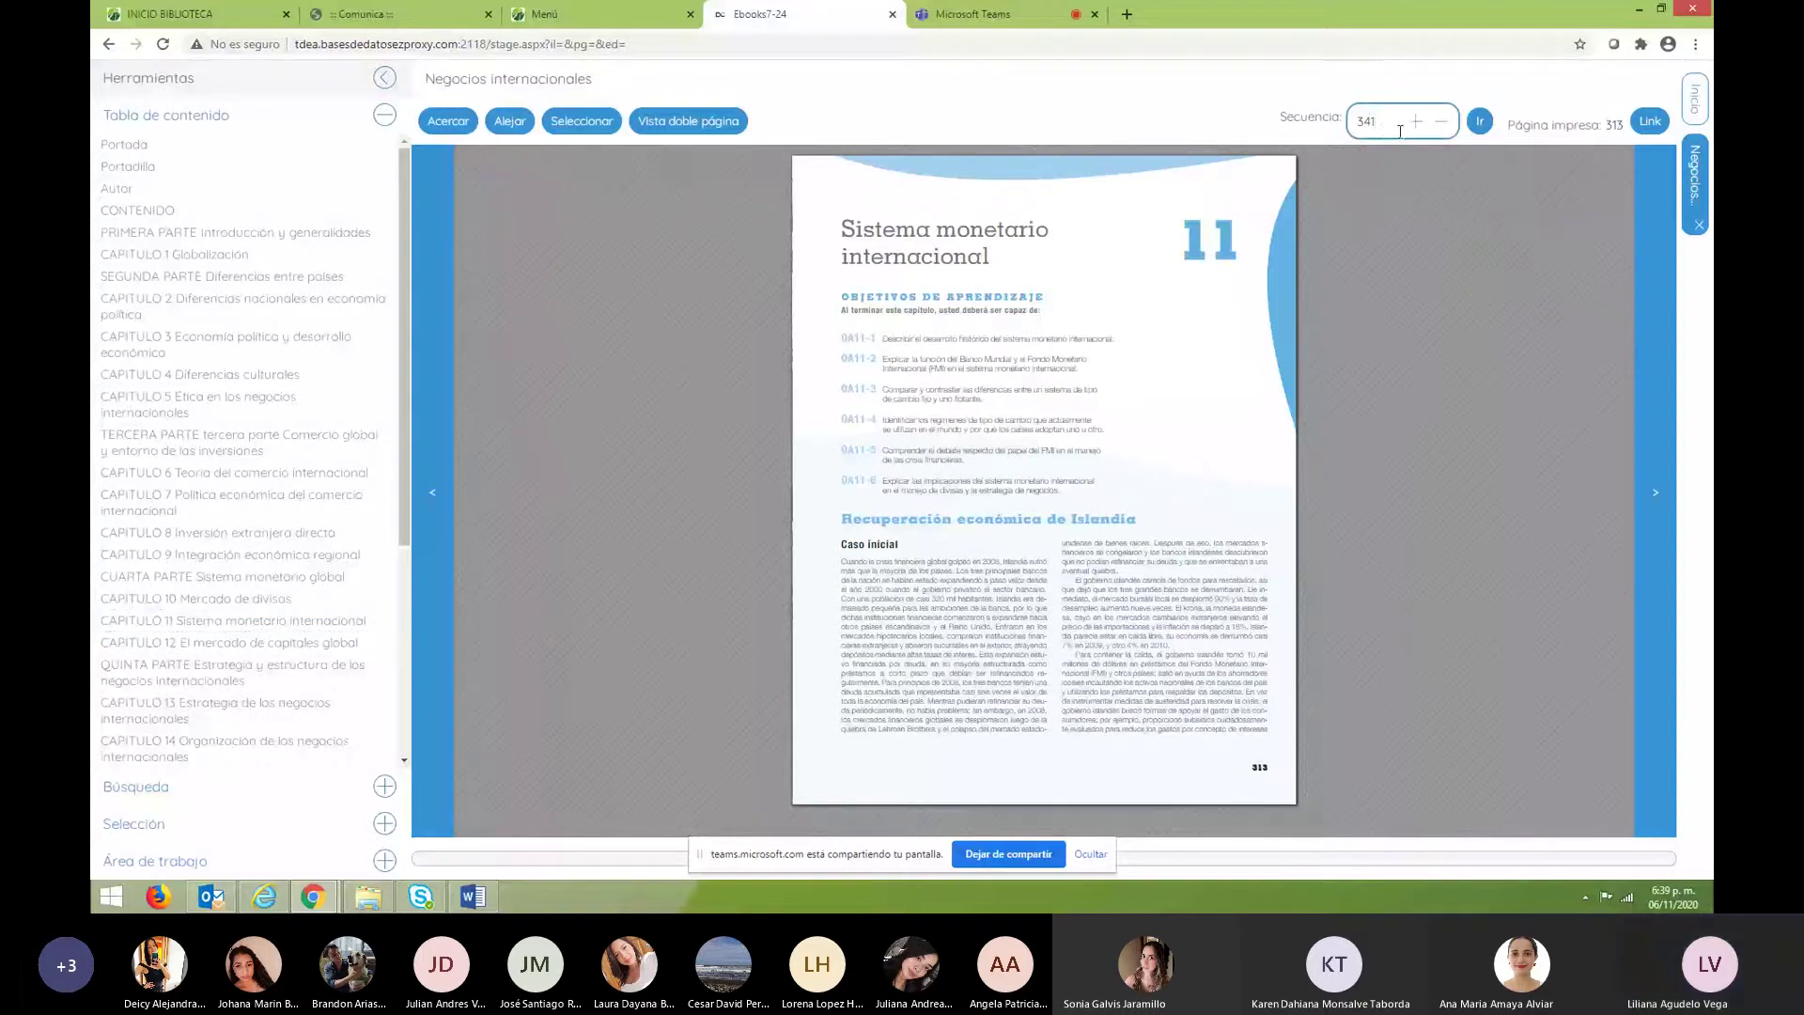
pyautogui.click(1656, 498)
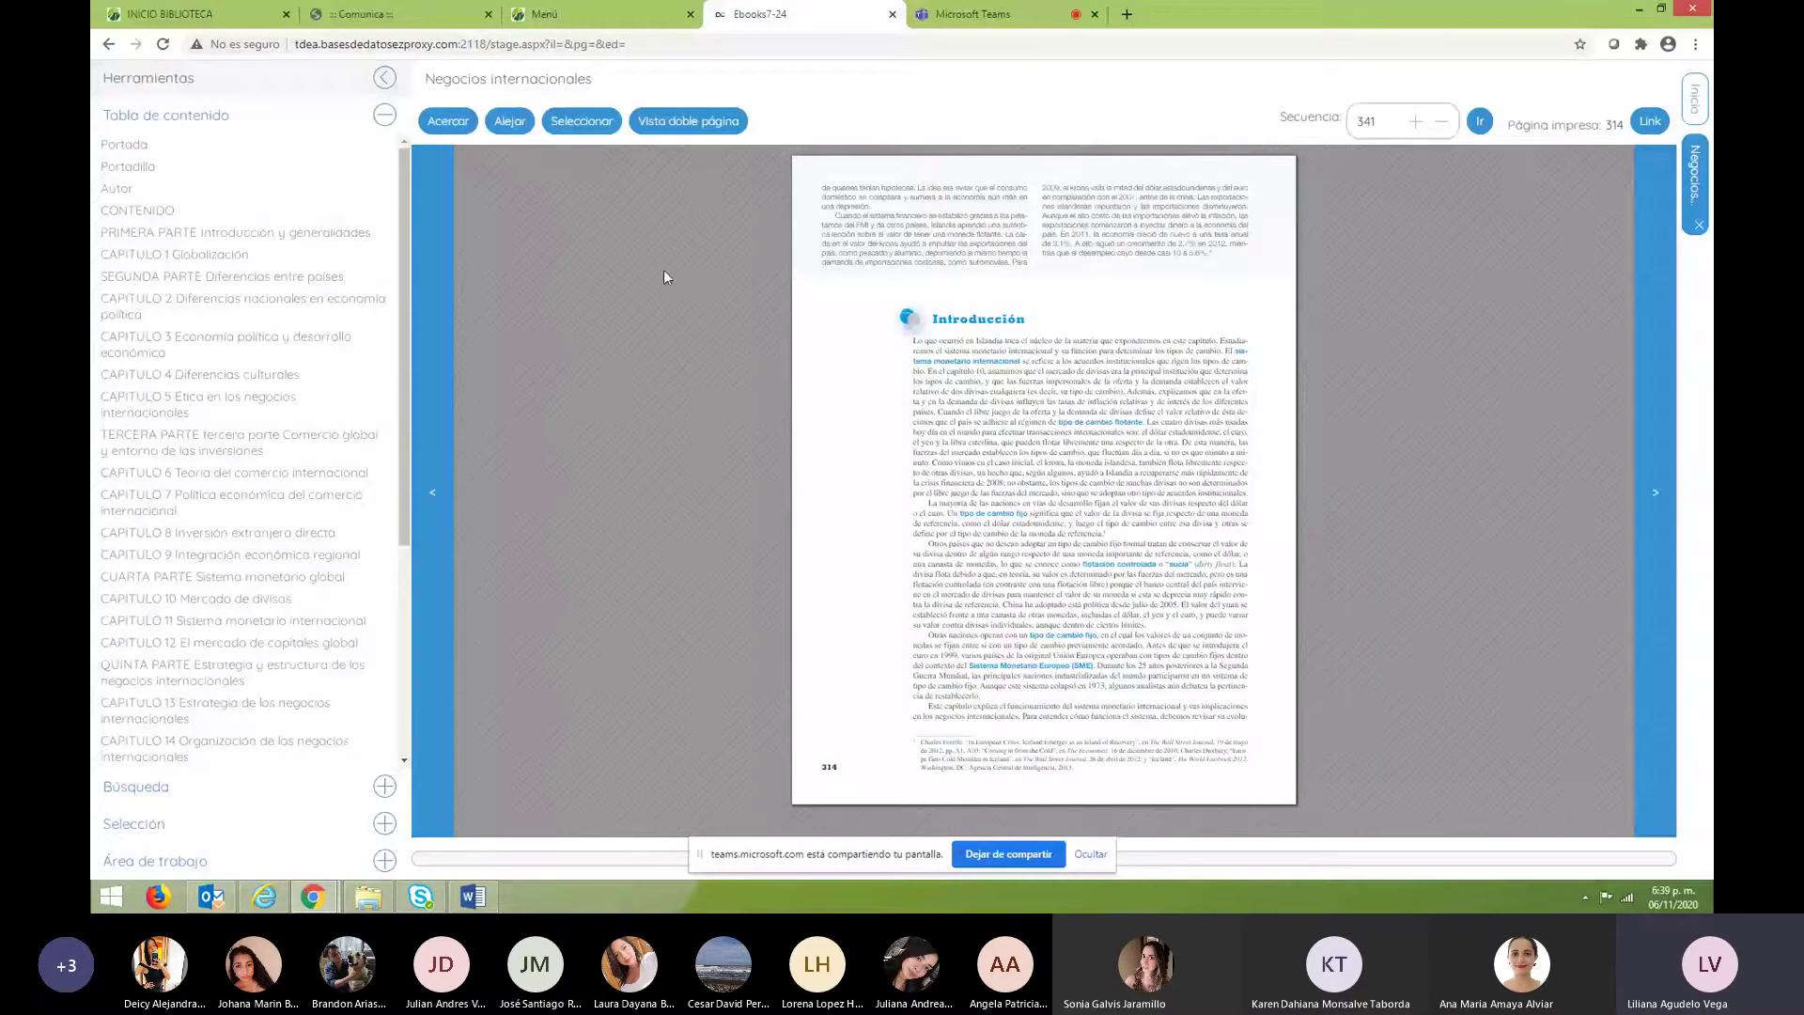
# Close the Ebooks 7-24 page, browse the database catalogue, and open CENGAGE.
pyautogui.click(891, 14)
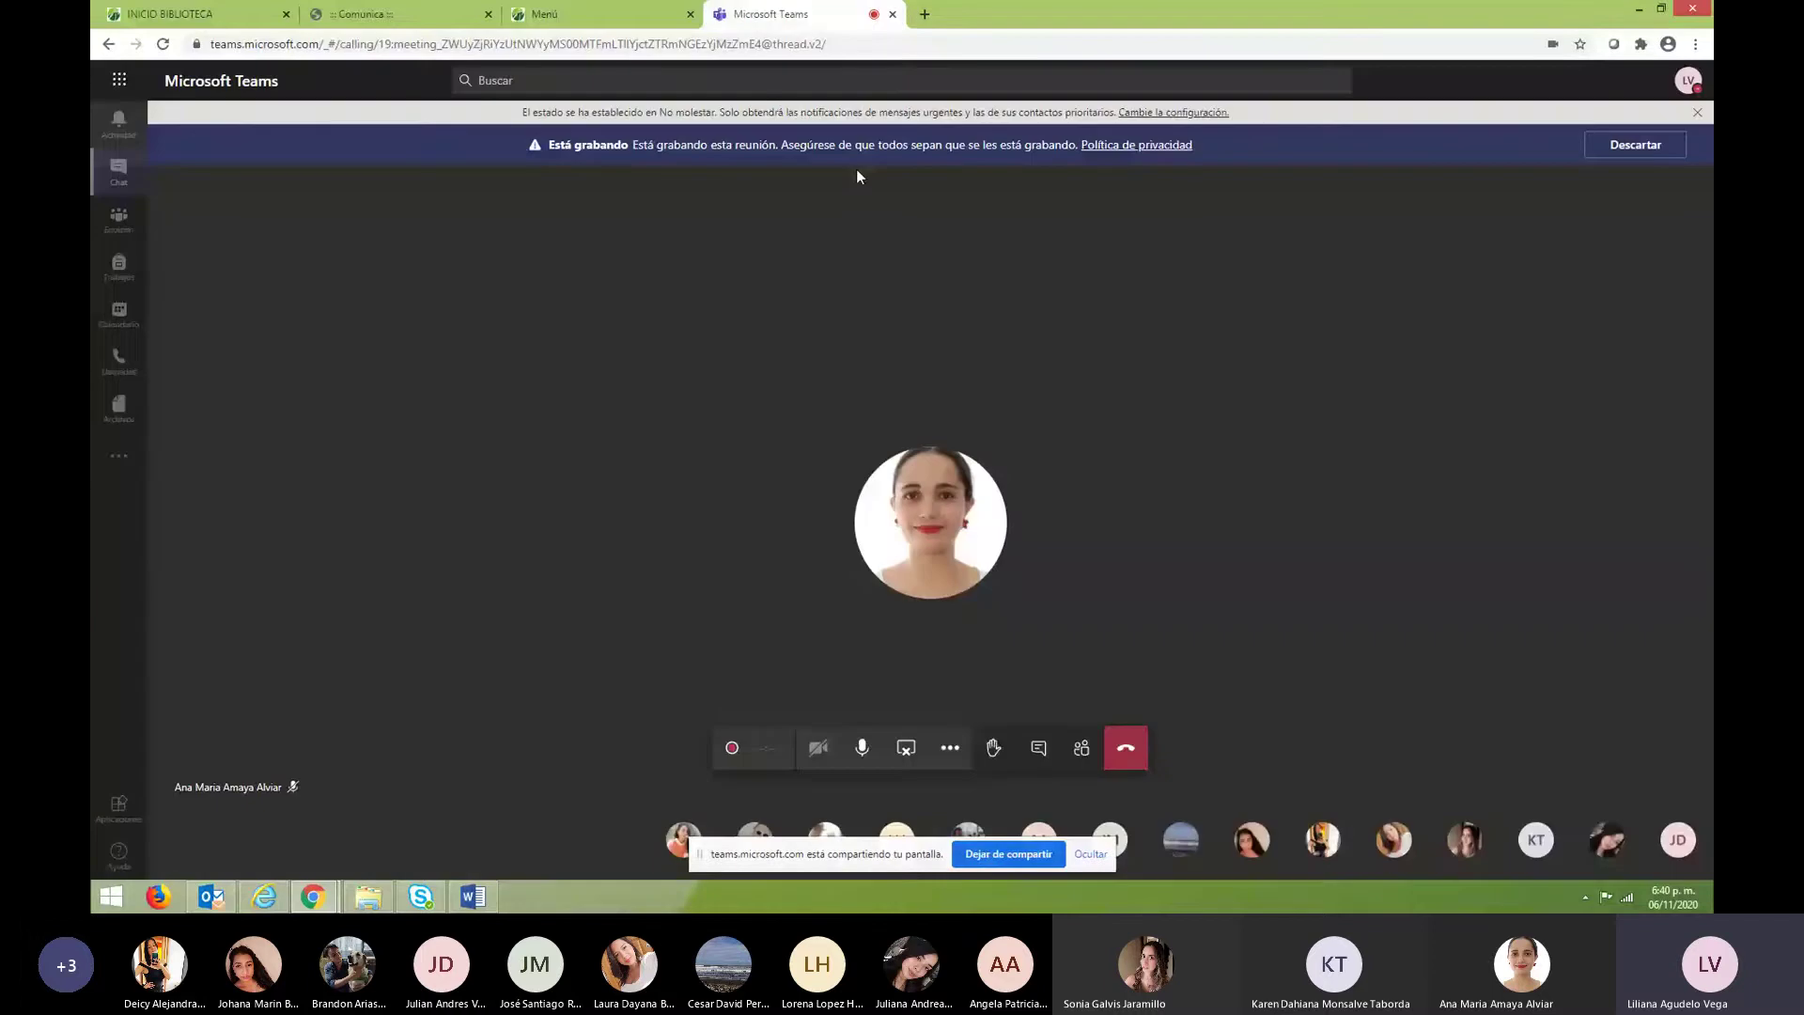
pyautogui.hotkey('ctrl', 'shift', 'Tab')
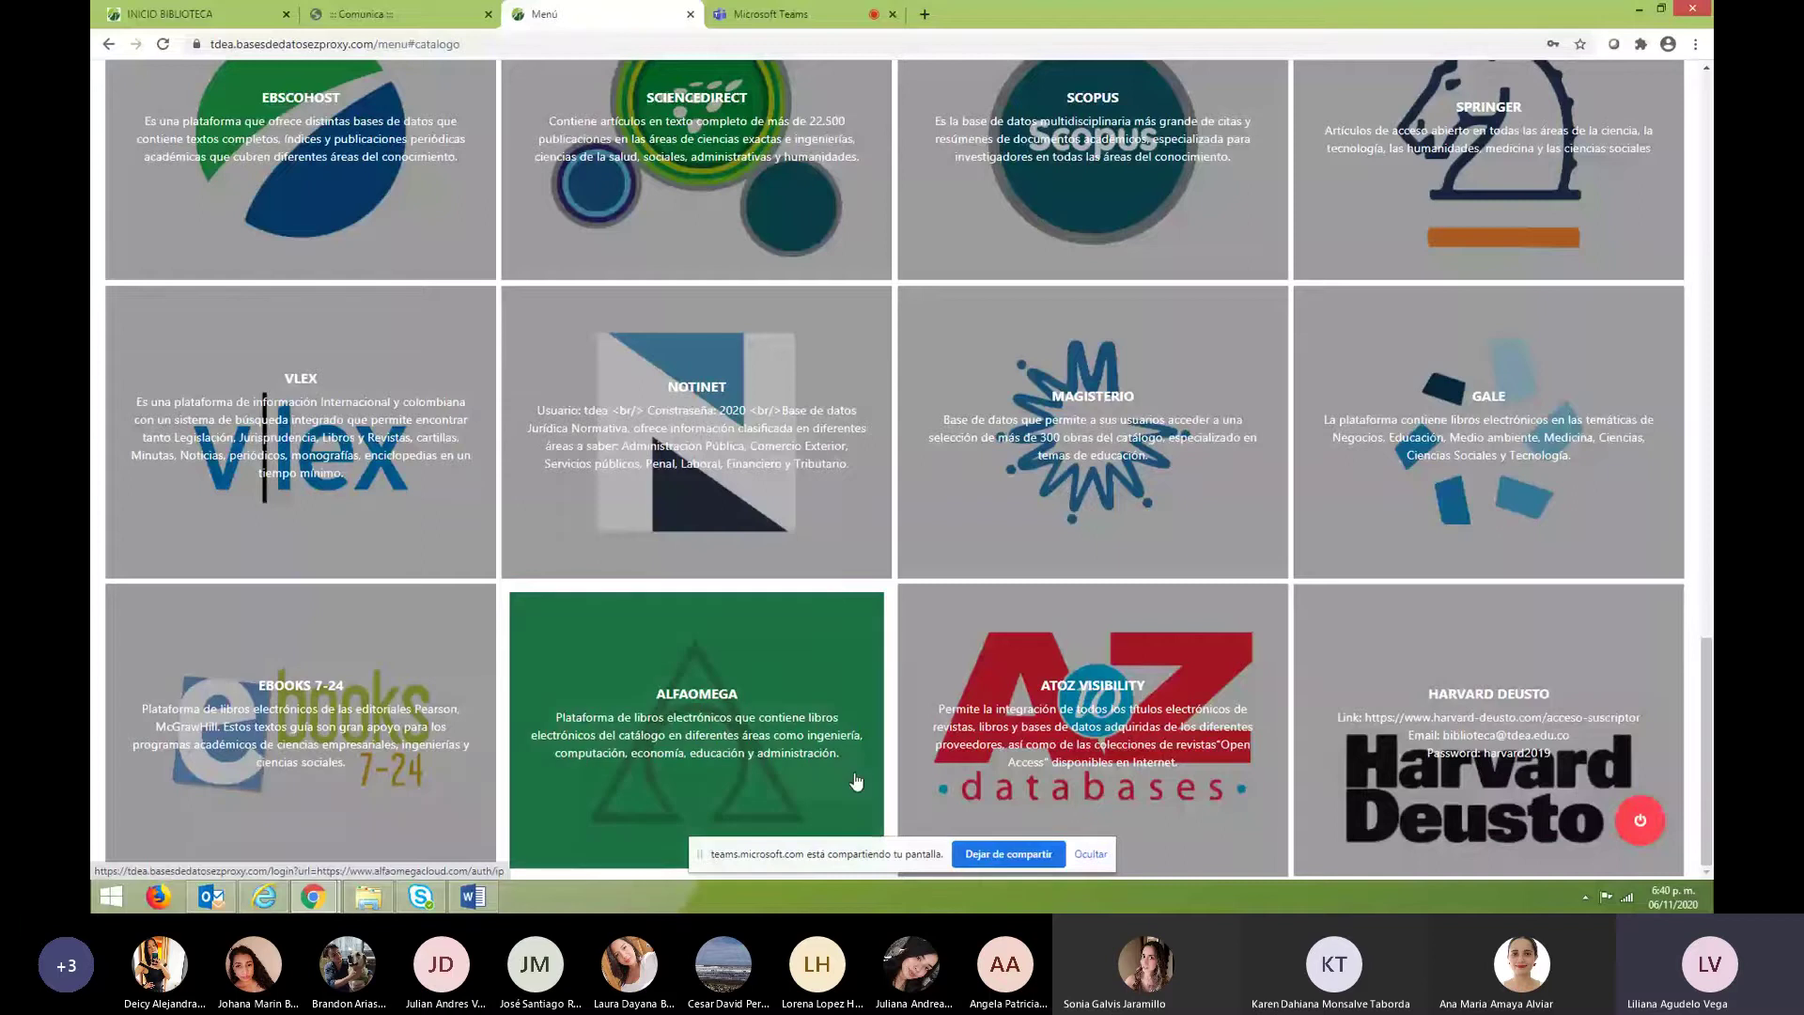
pyautogui.scroll(5, 1070, 588)
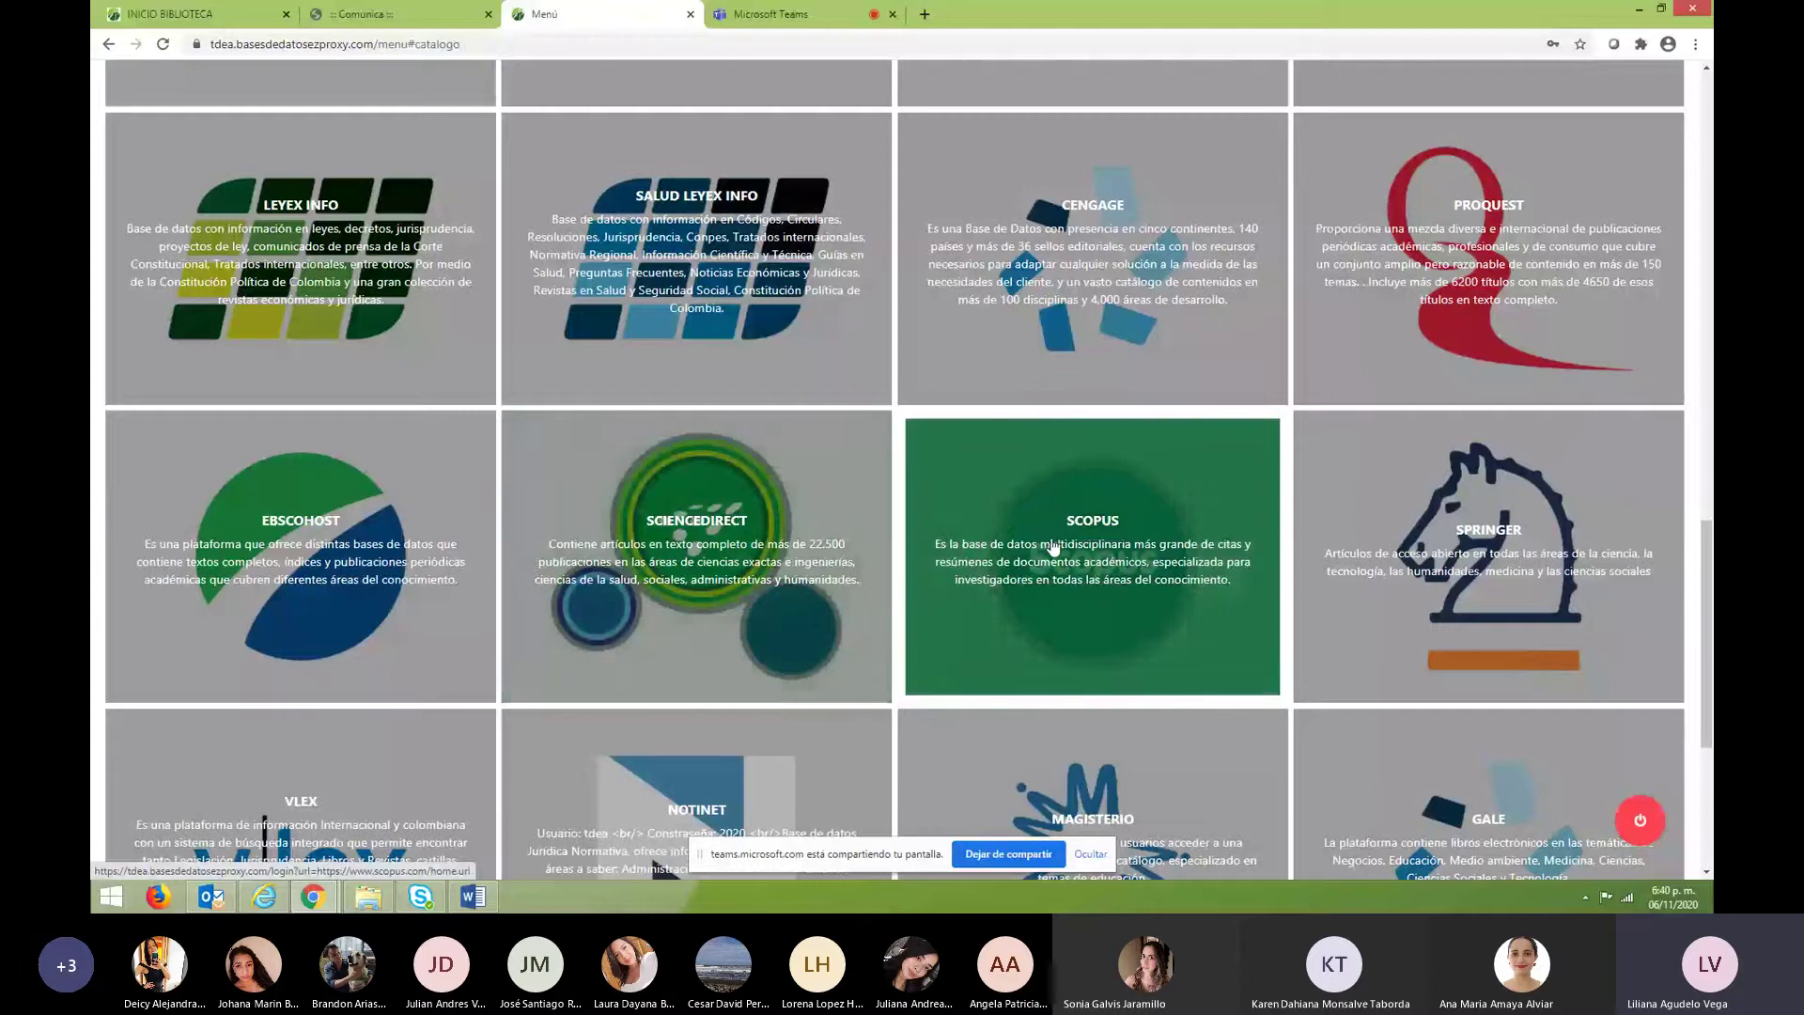
pyautogui.scroll(8, 1432, 419)
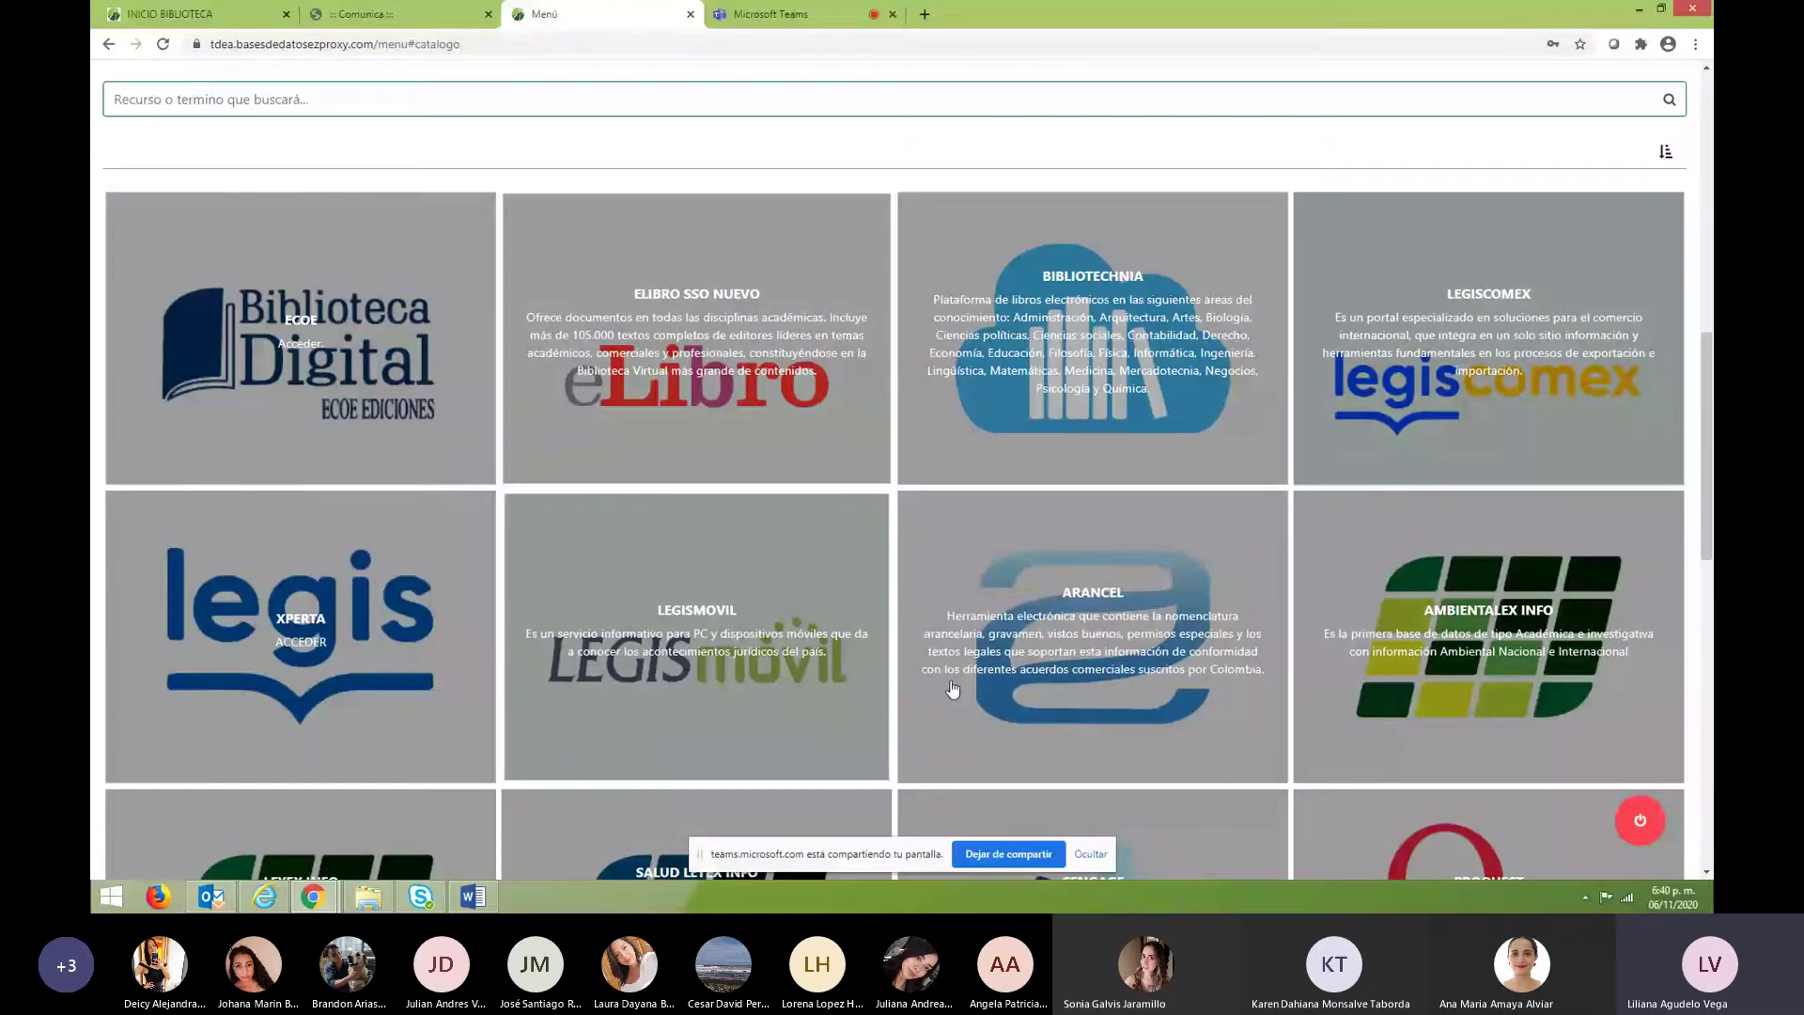
pyautogui.scroll(-3, 952, 689)
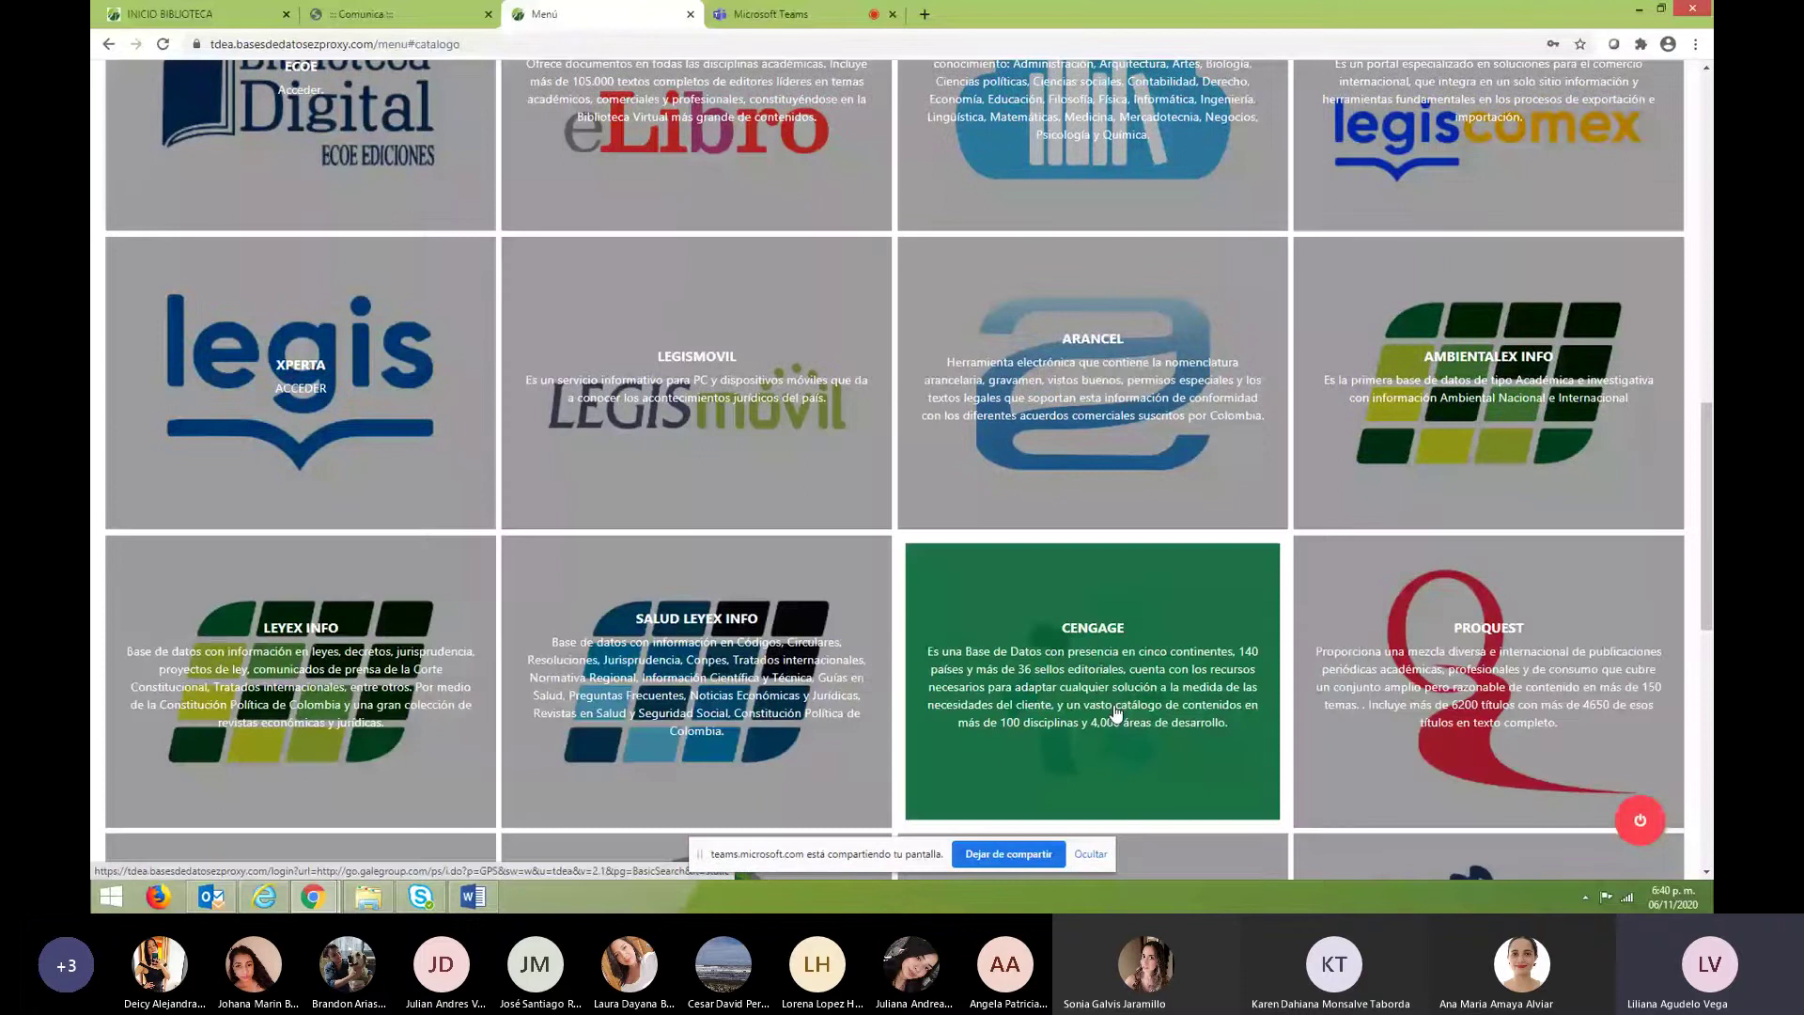
pyautogui.scroll(-4, 1116, 714)
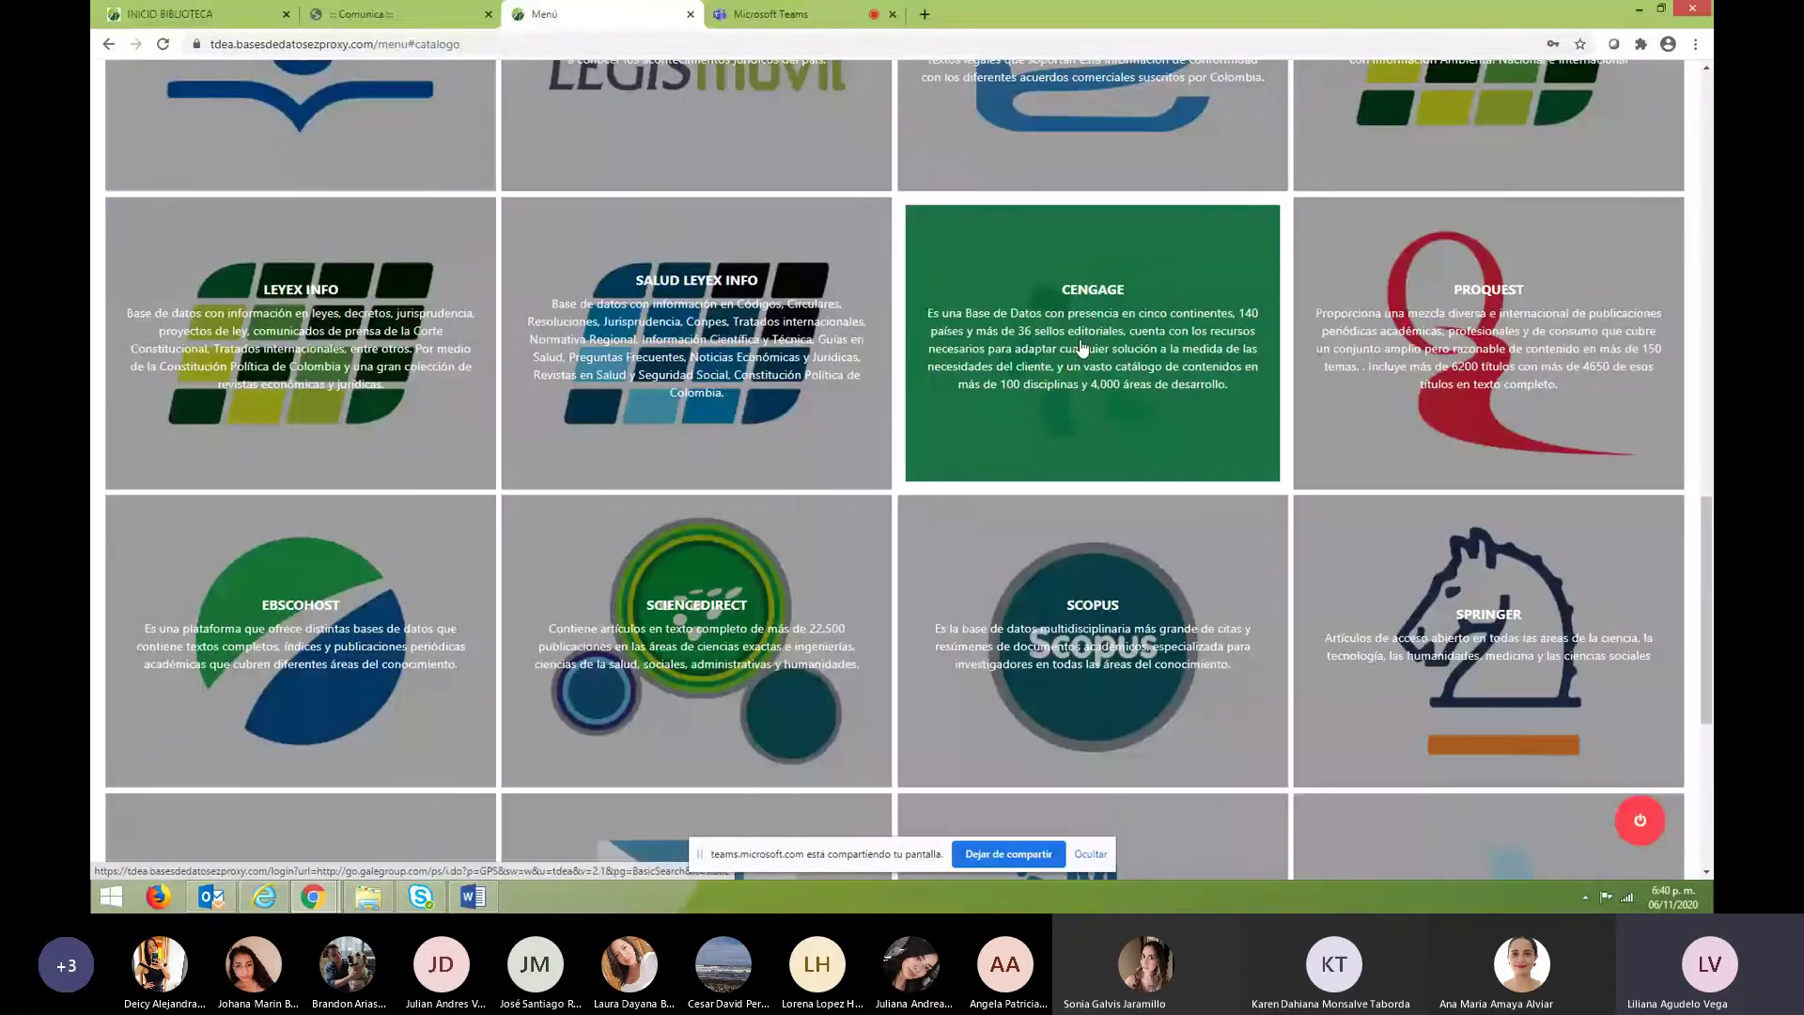
pyautogui.click(1083, 349)
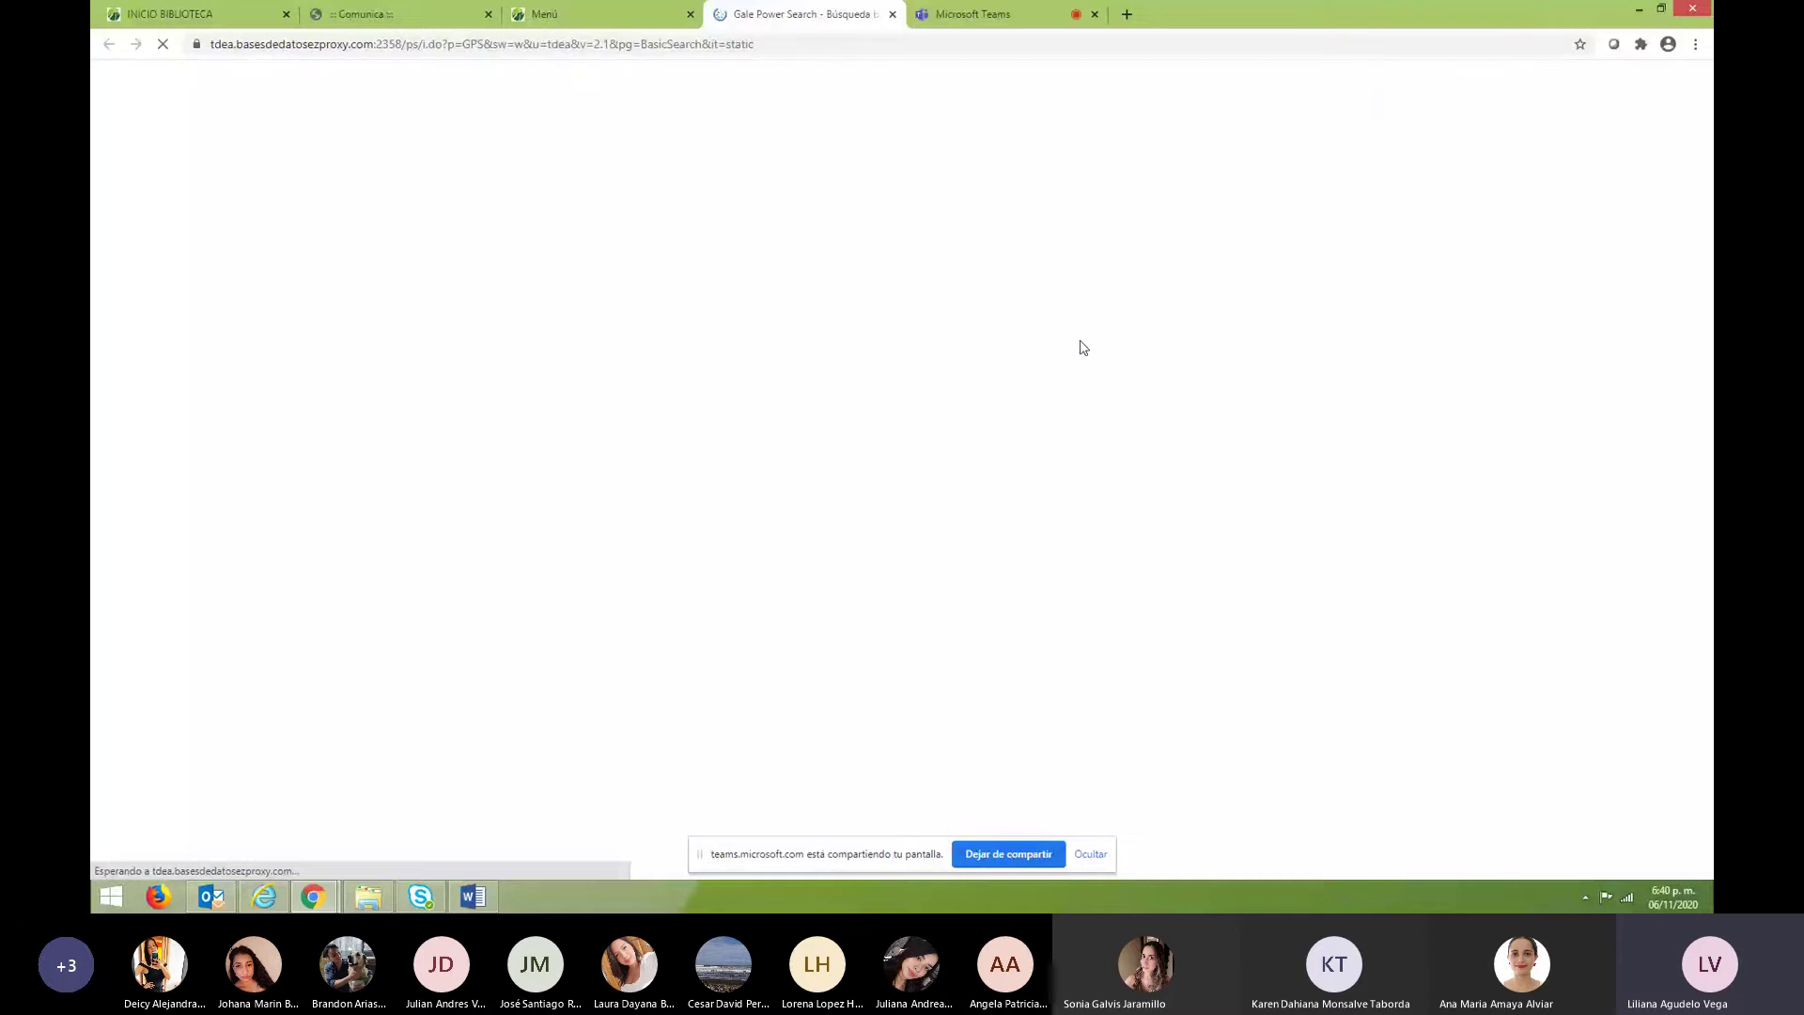
# Try to search all the selected Gale Power Search databases for international monetary system, and return to the search page.
pyautogui.scroll(5, 539, 752)
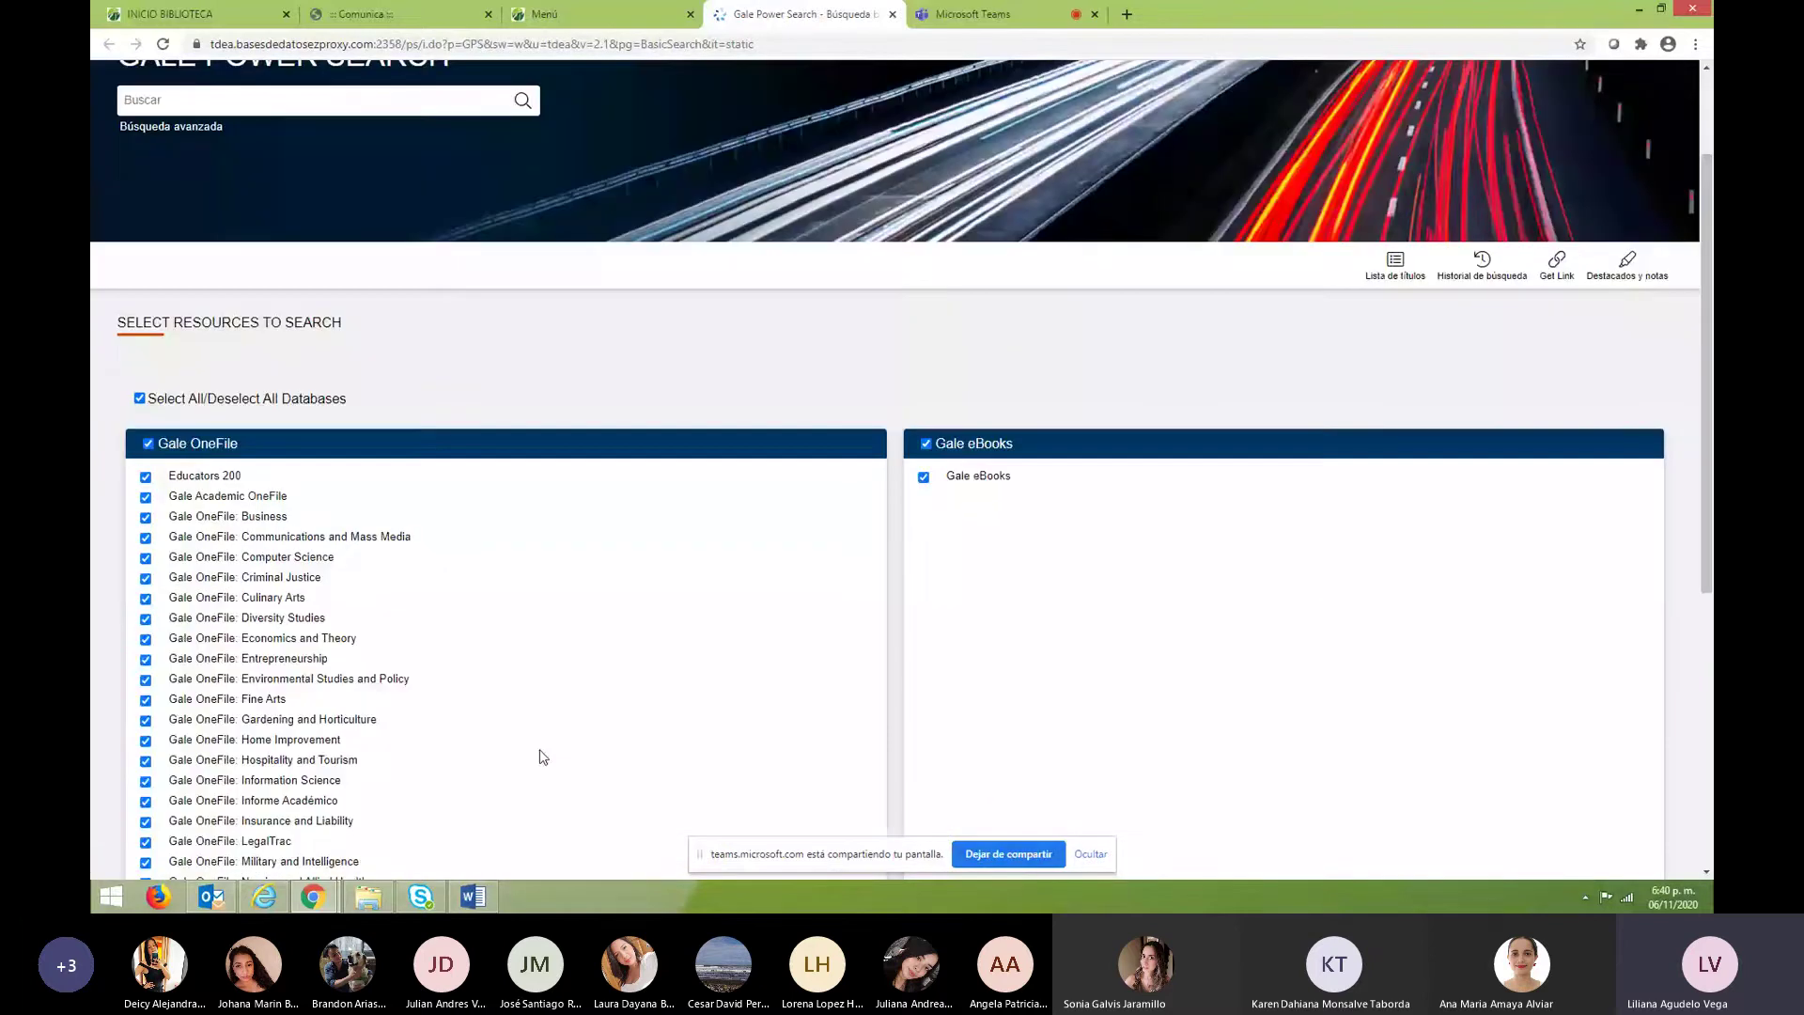
pyautogui.scroll(2, 543, 756)
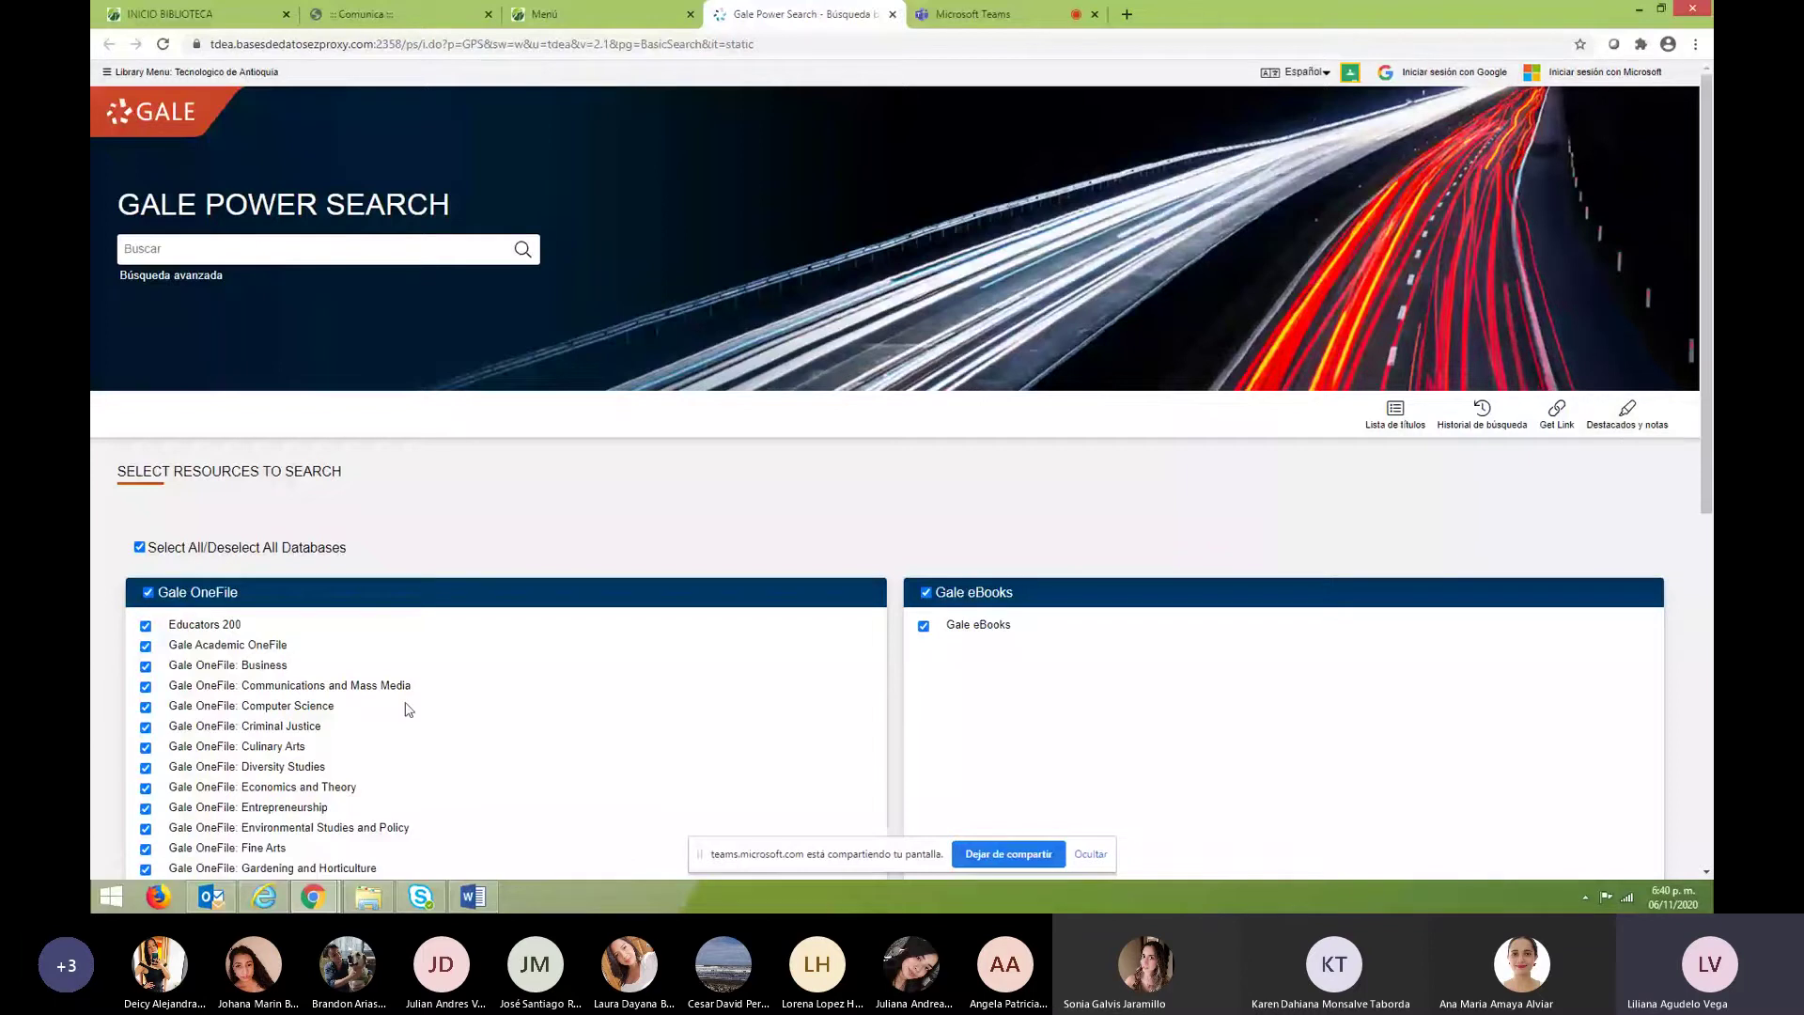
pyautogui.click(211, 251)
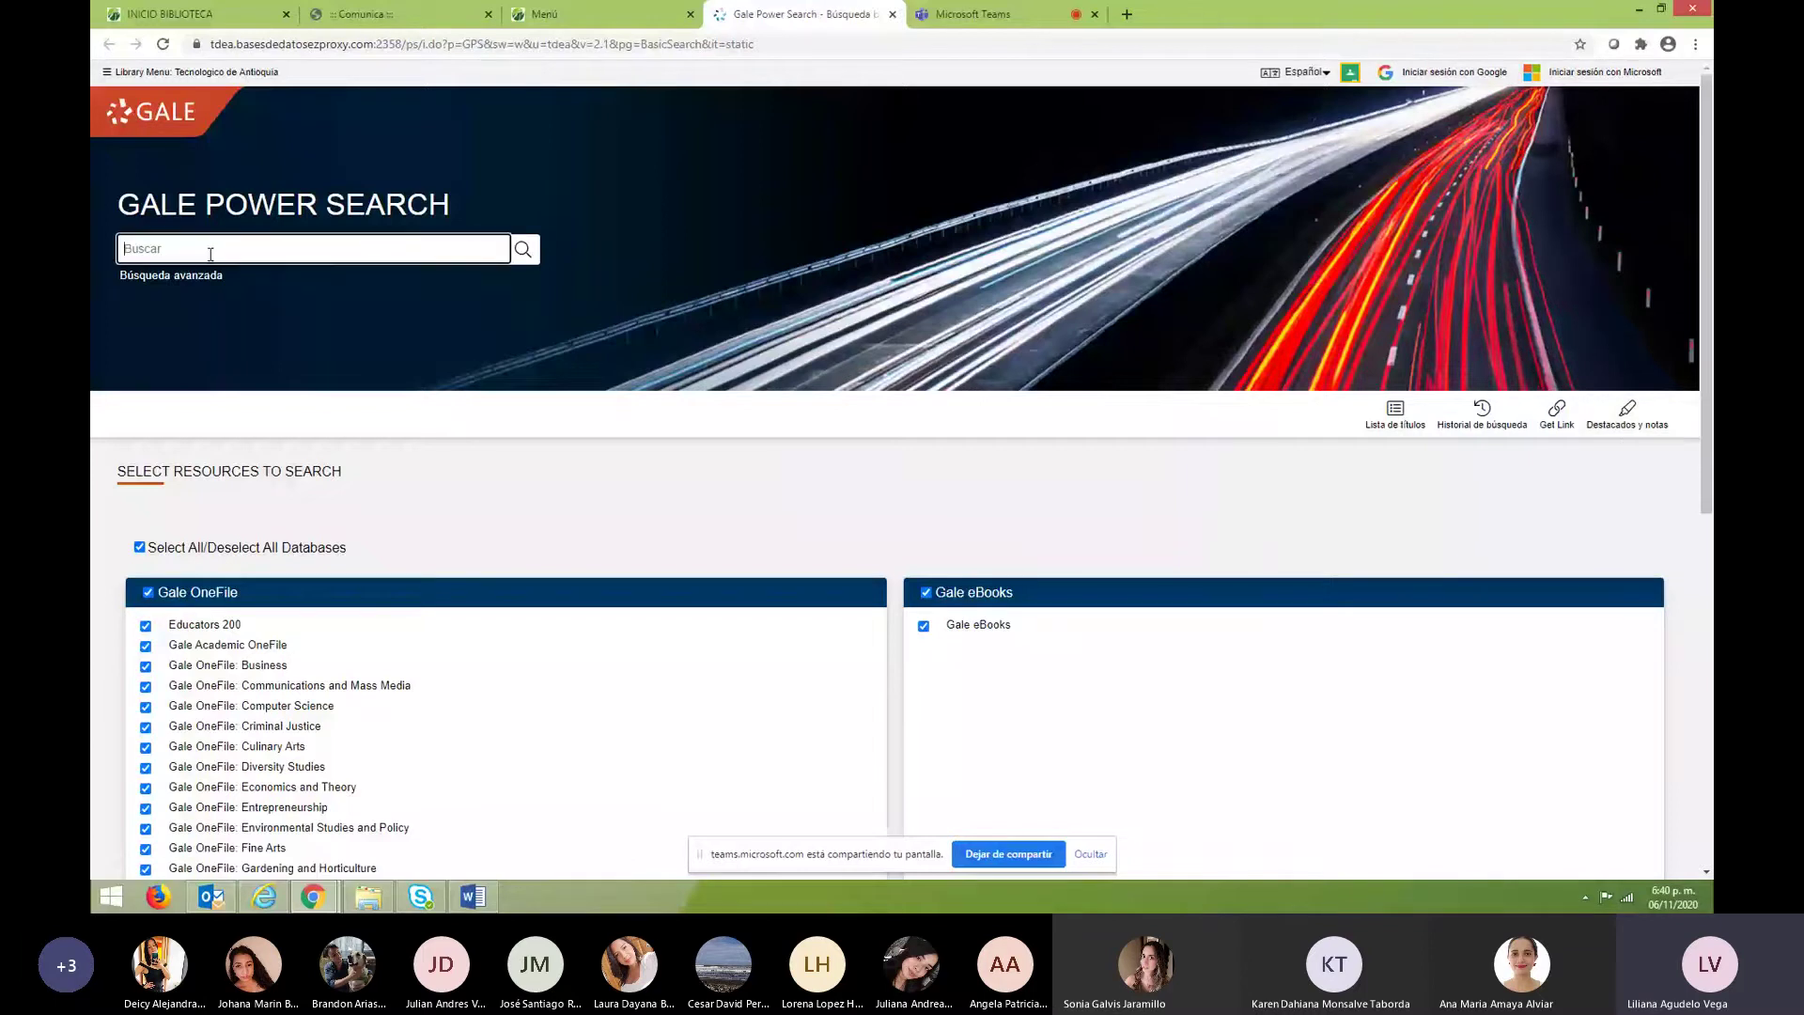
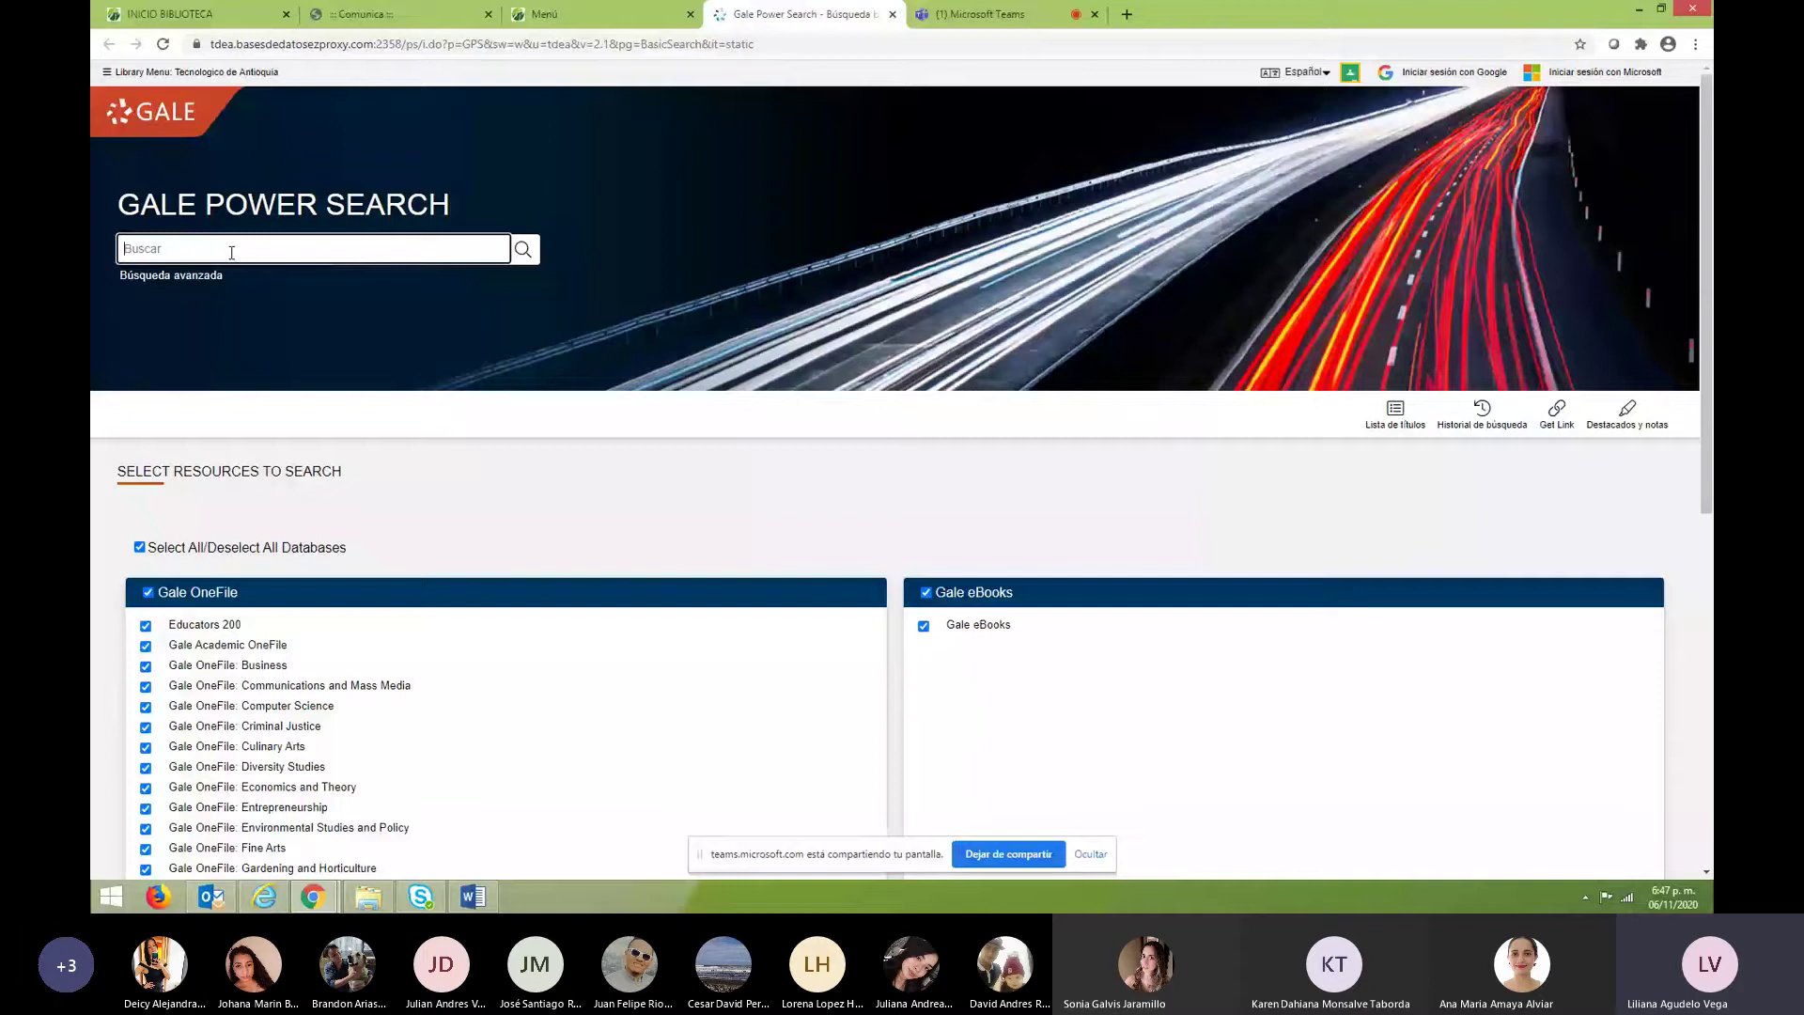
pyautogui.write('international')
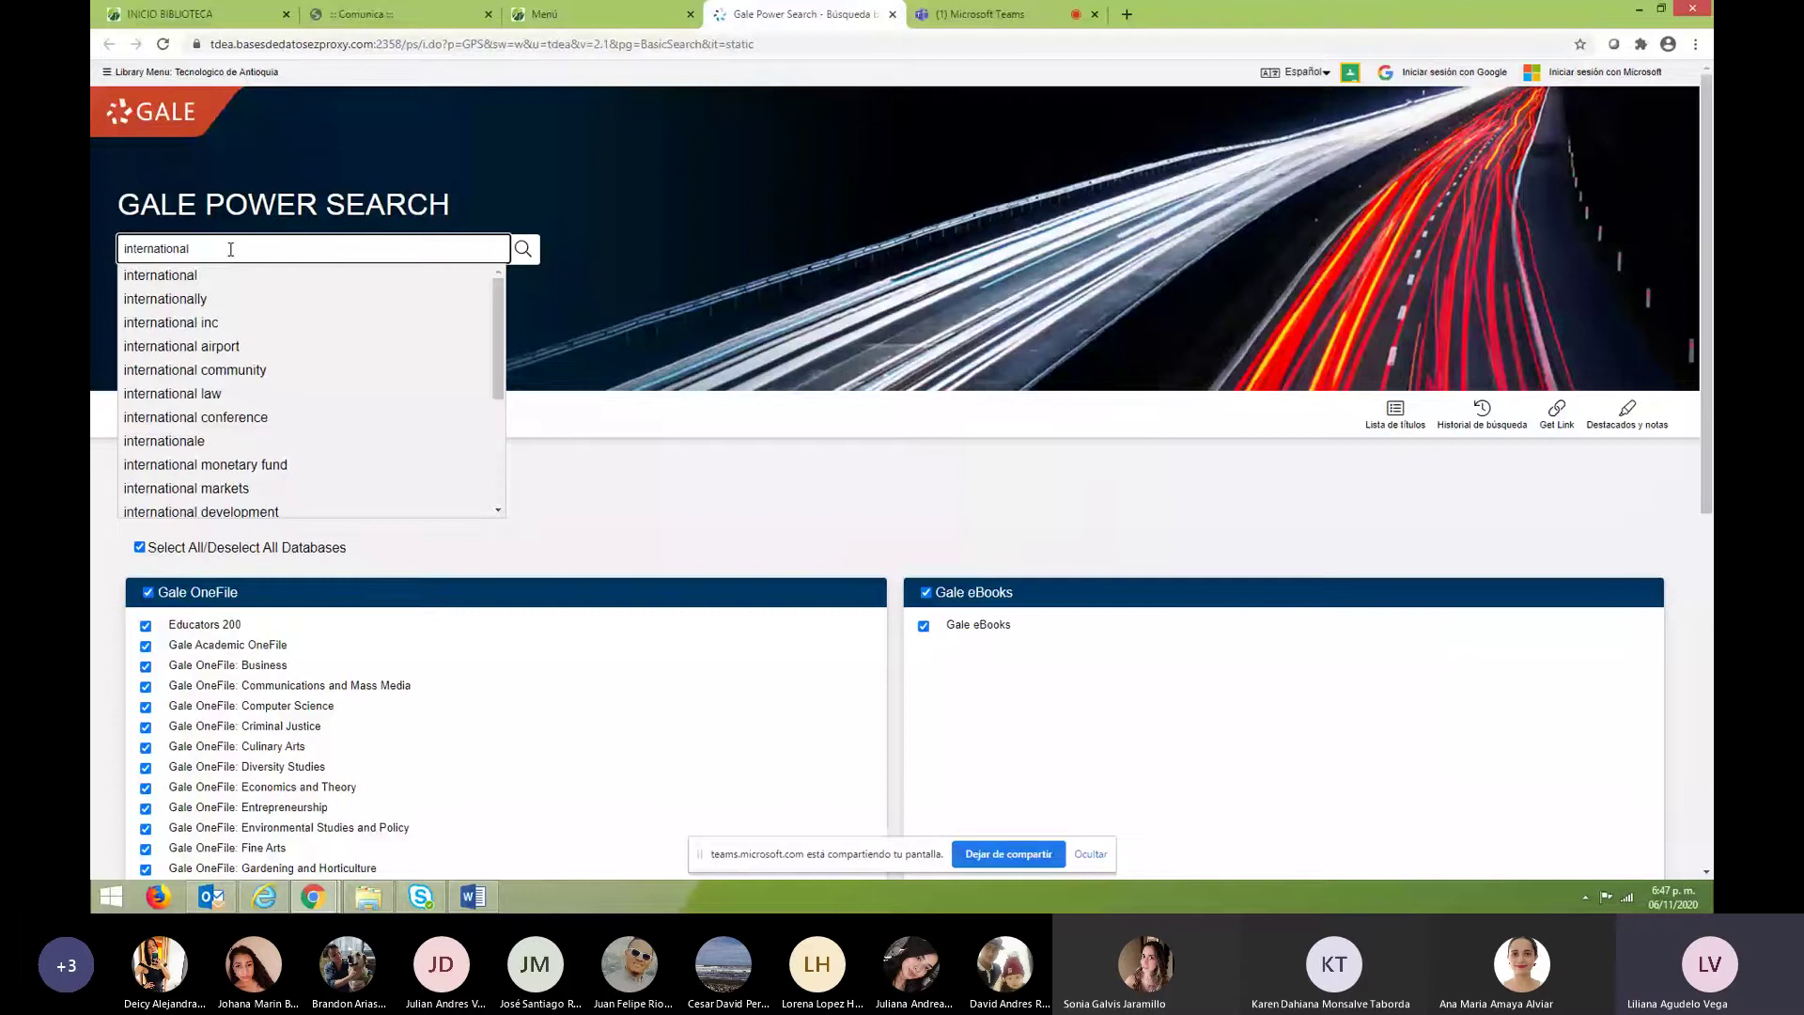
pyautogui.write(' monetary')
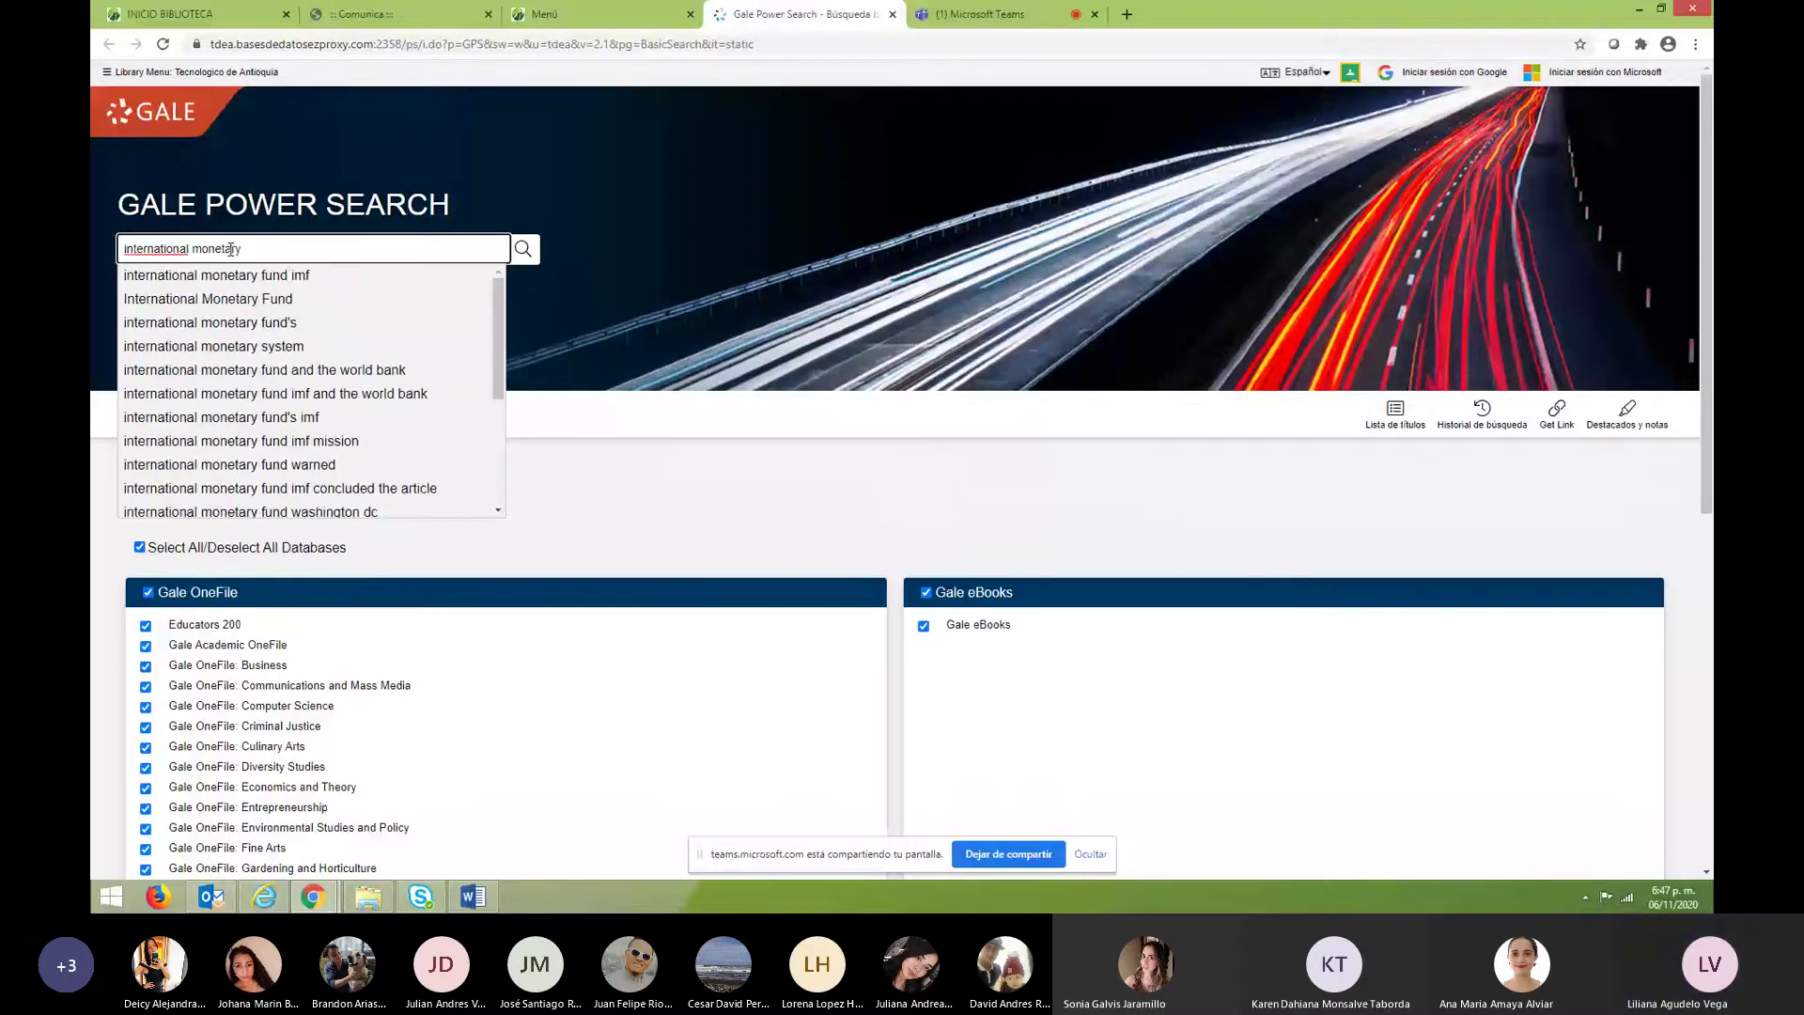
pyautogui.write(' sy')
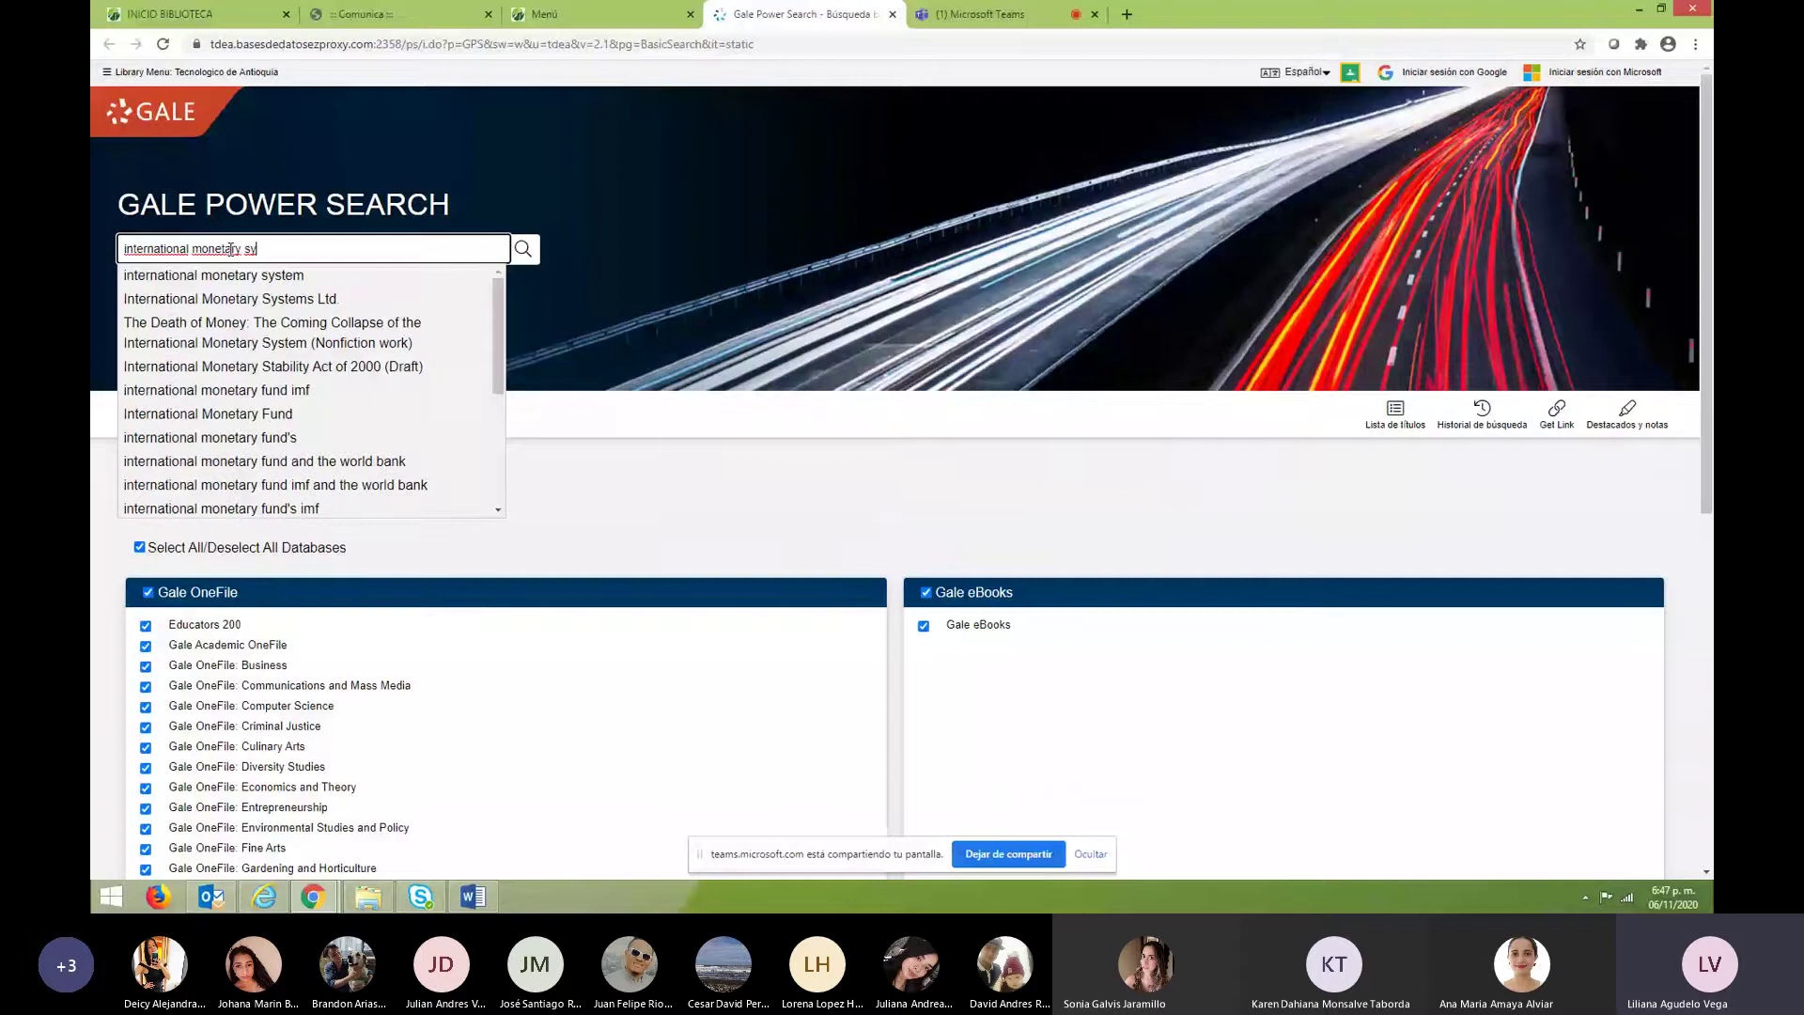
pyautogui.press('Return')
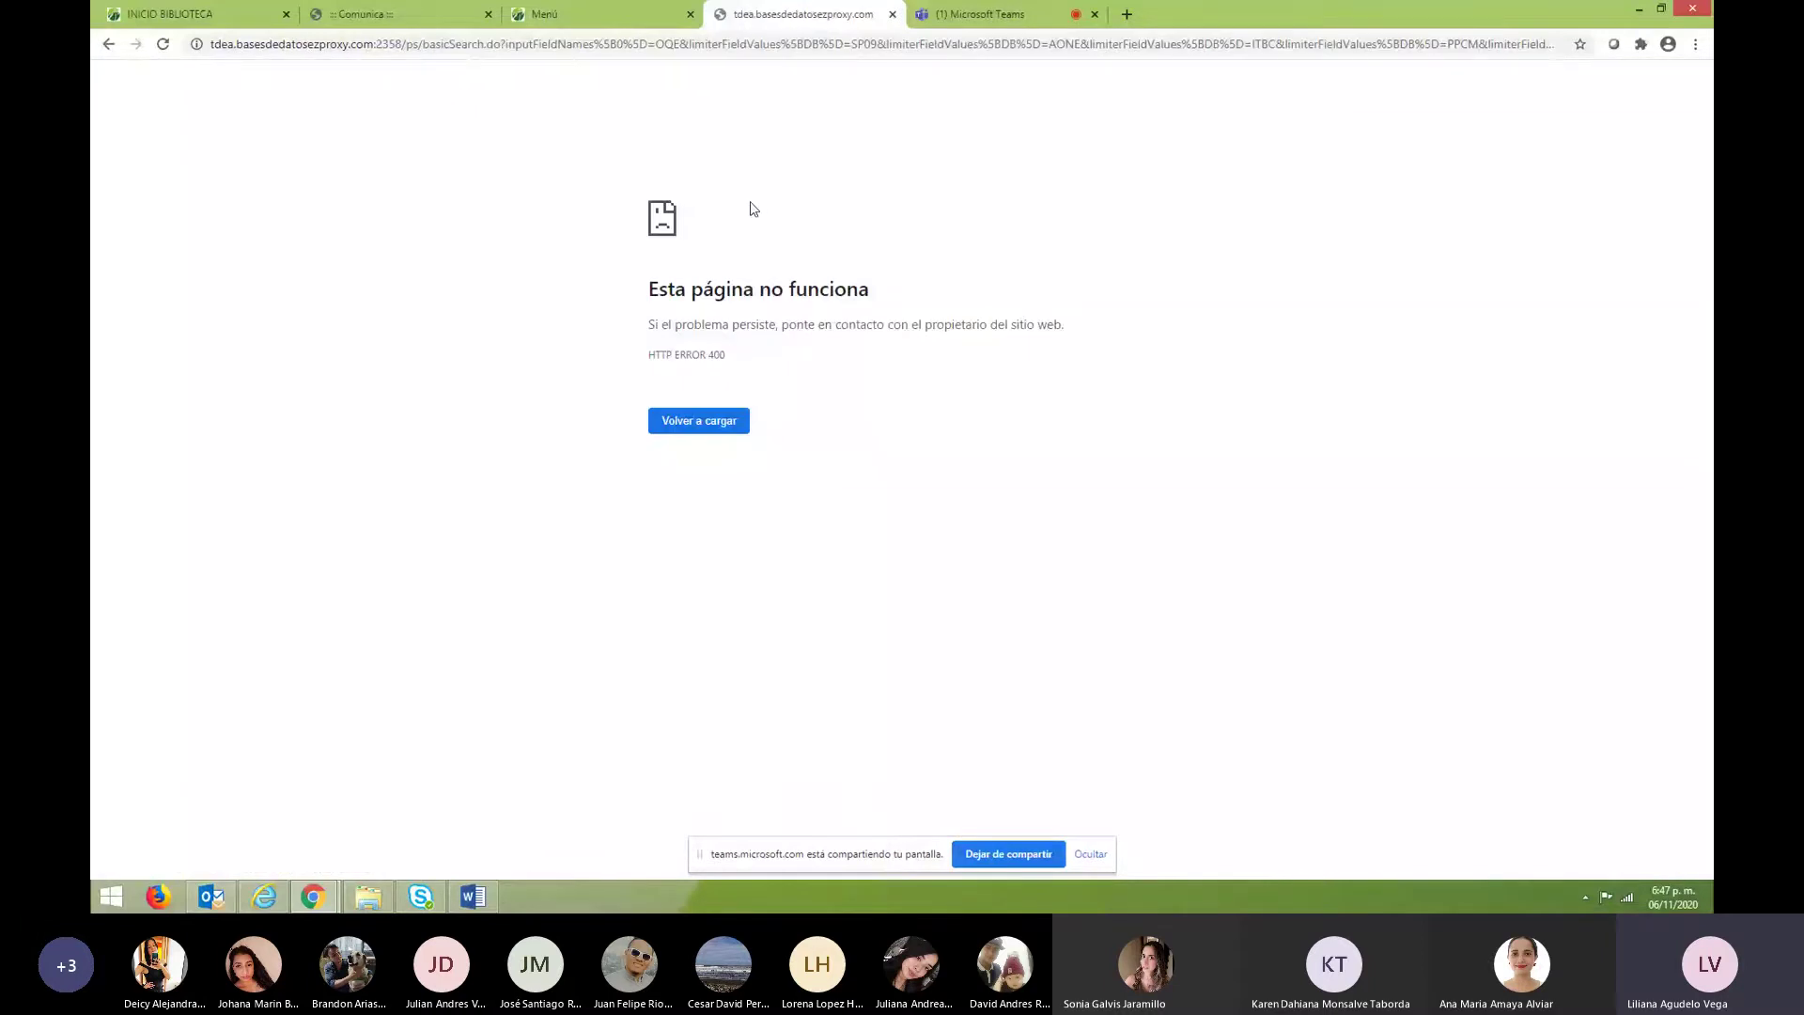
pyautogui.hotkey('alt', 'Left')
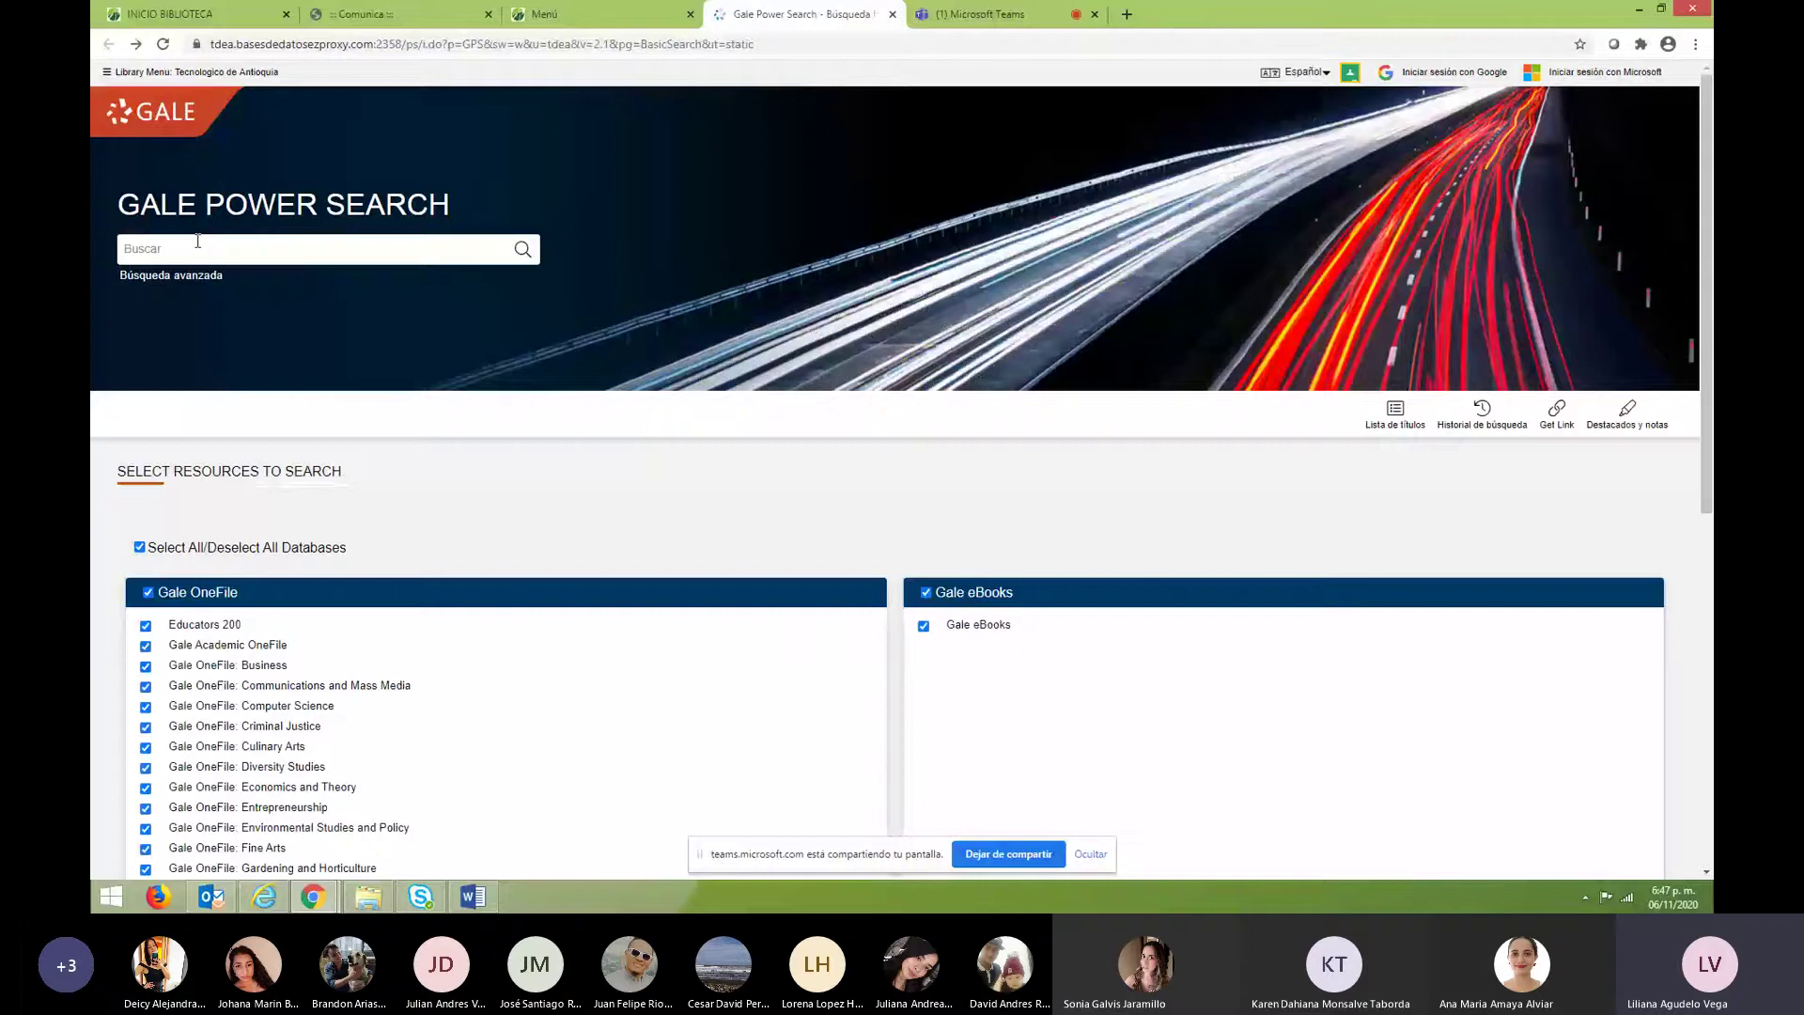
# Enter international as the opening word of a new Gale Power Search query.
pyautogui.click(201, 240)
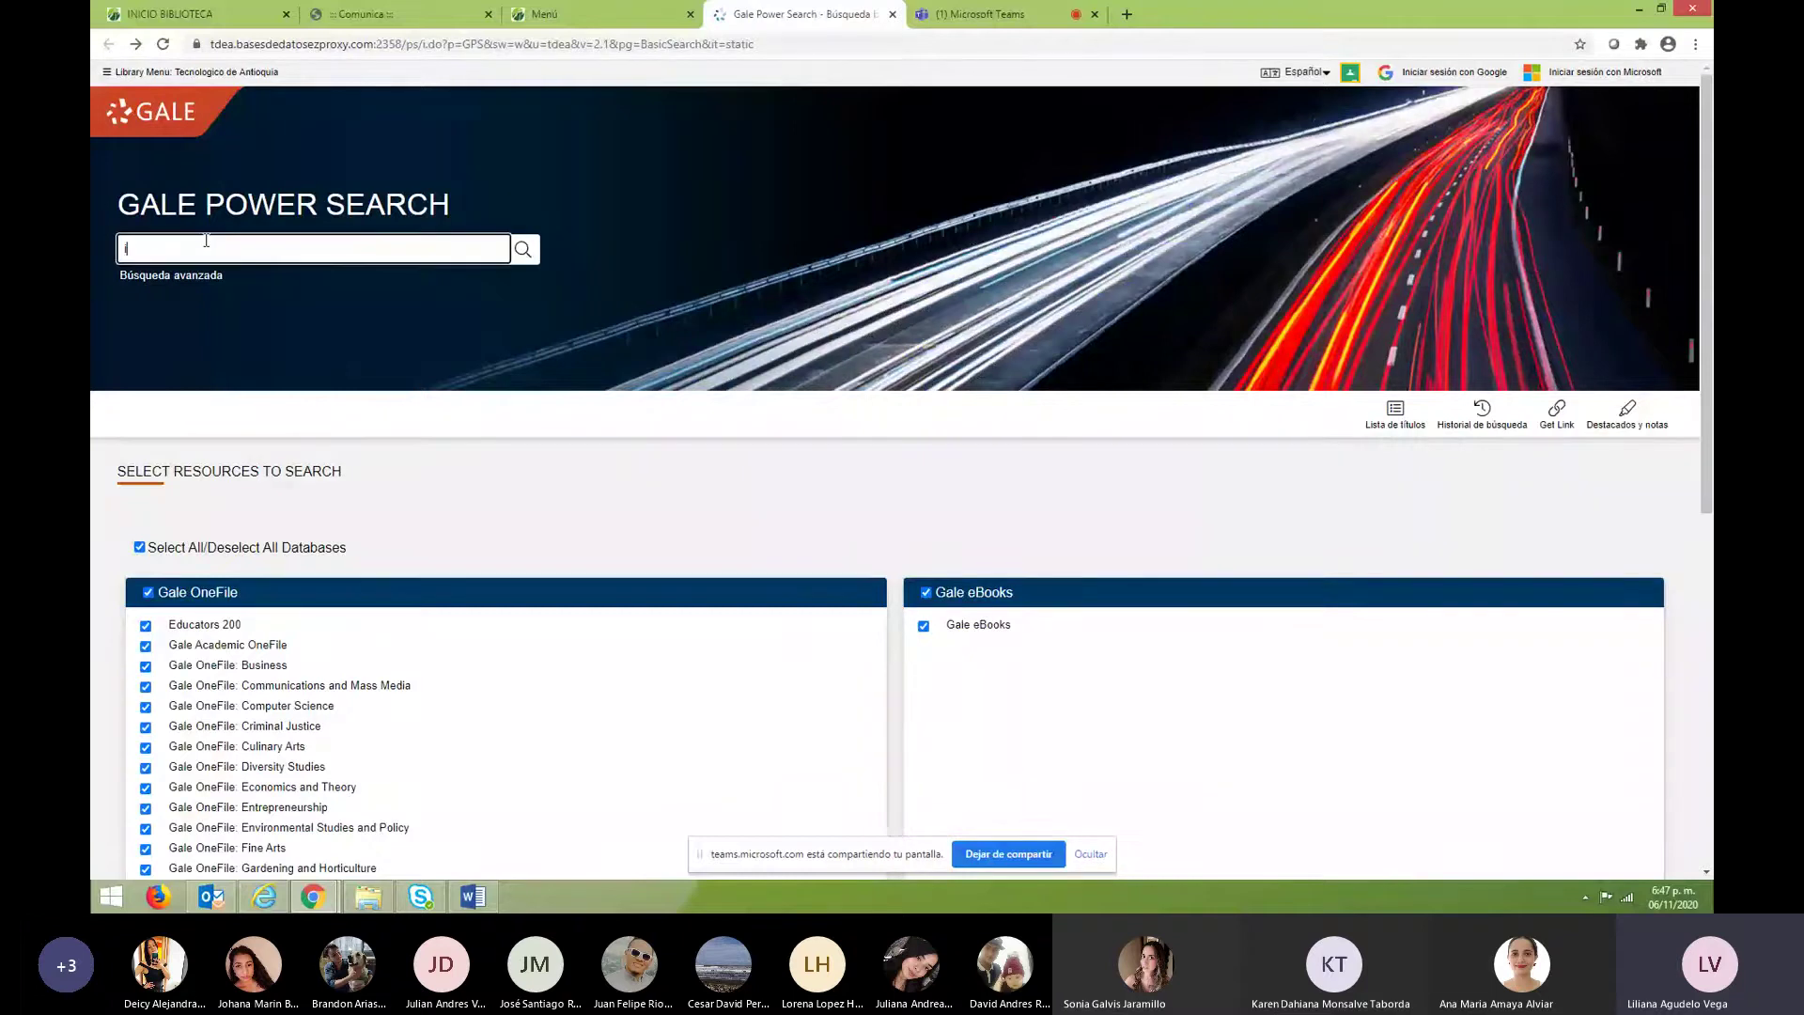
pyautogui.write('international ')
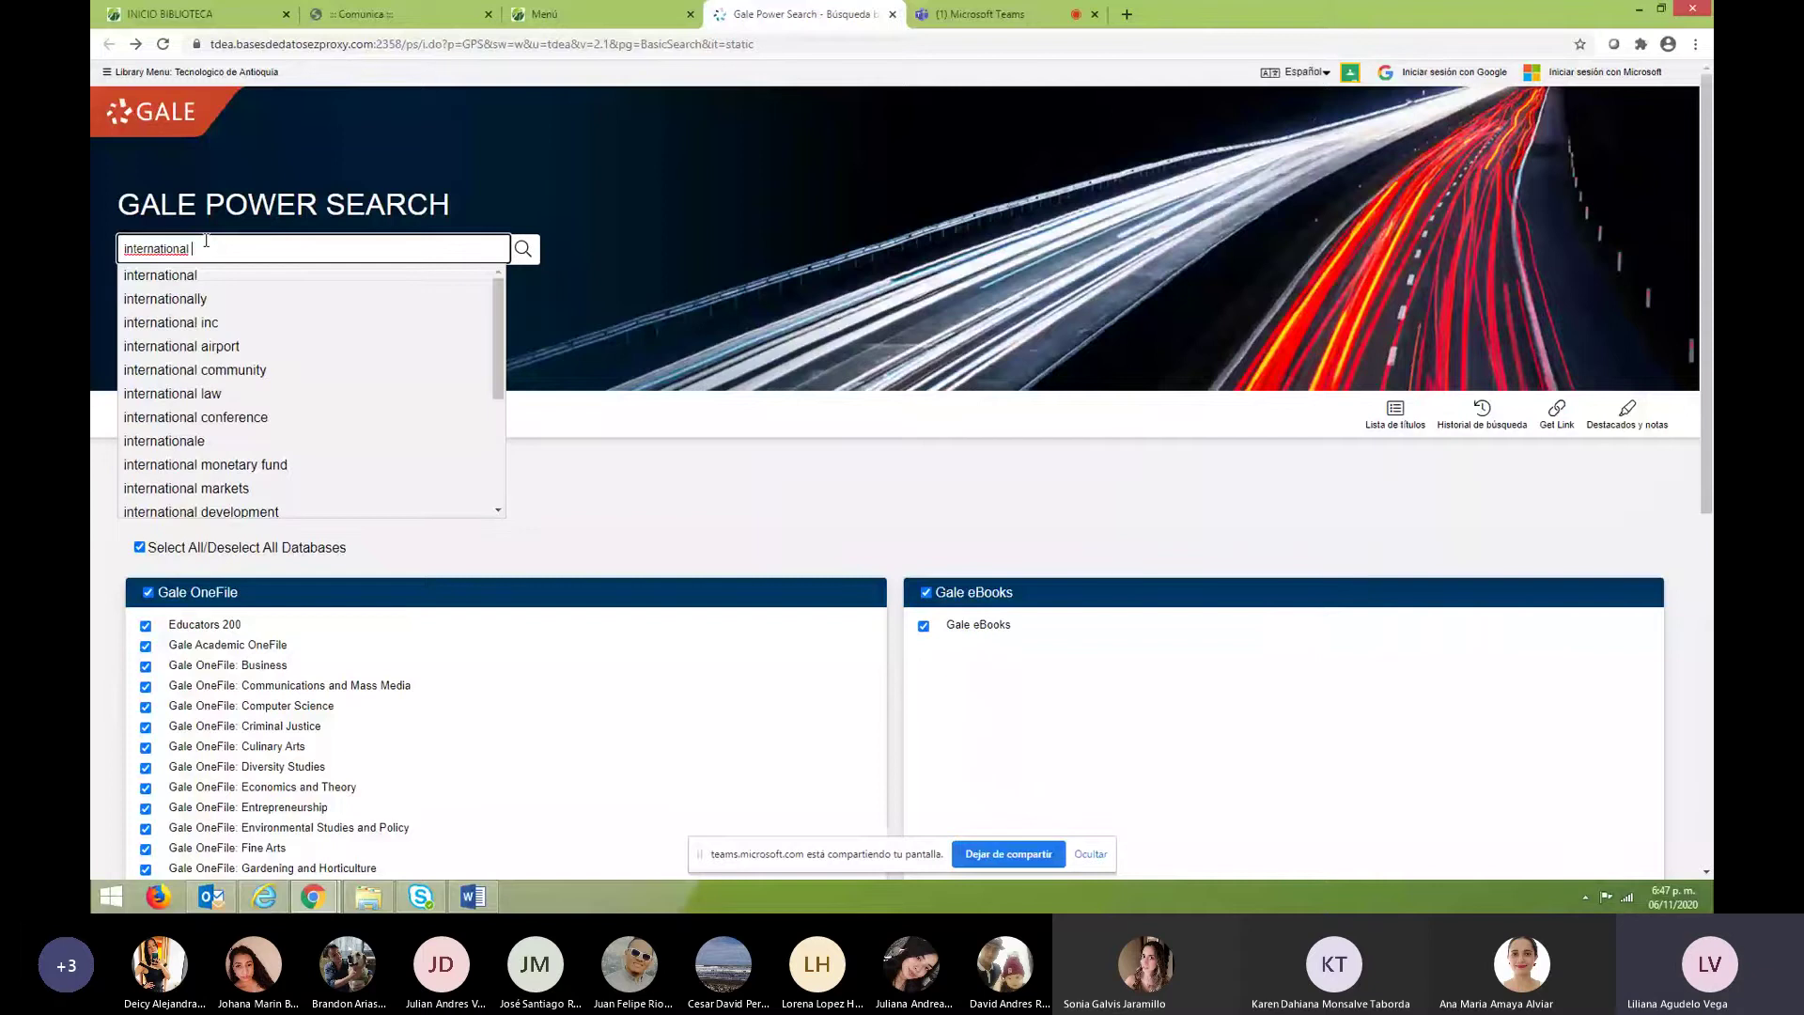
# Try to run a Gale Power Search query starting with "international monetary s".
pyautogui.write('moneta')
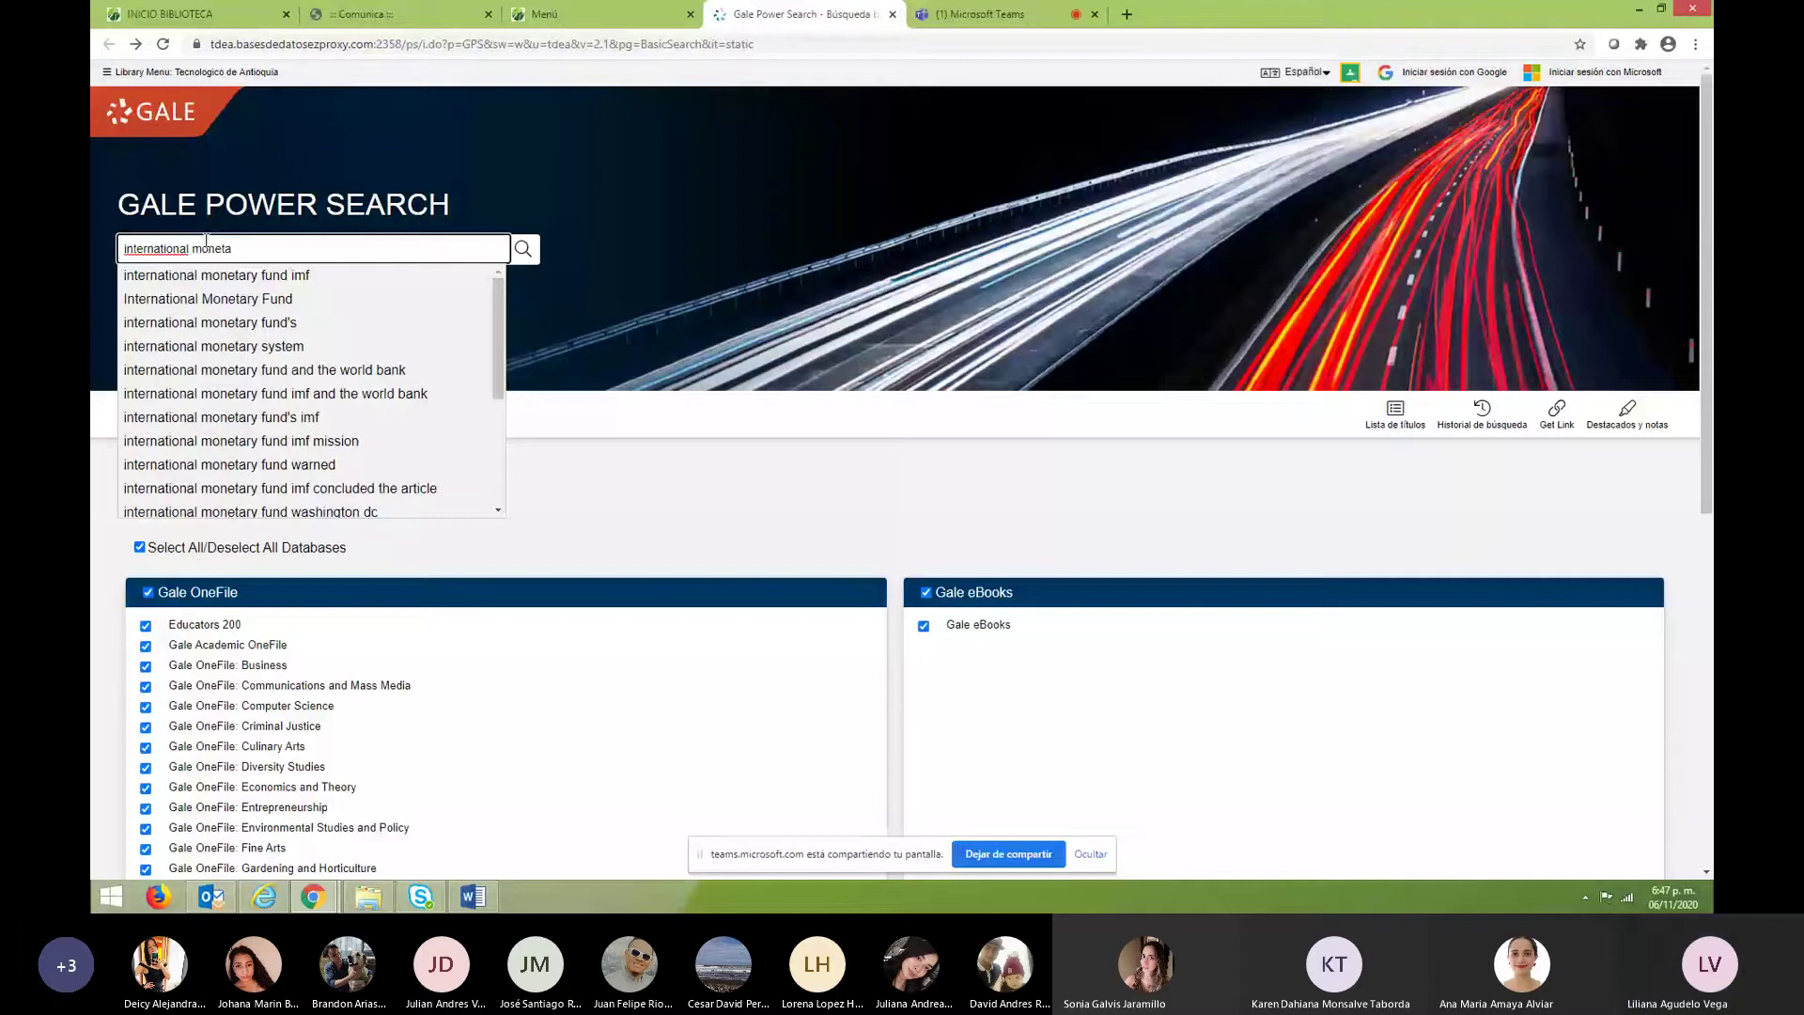
pyautogui.write('ry s')
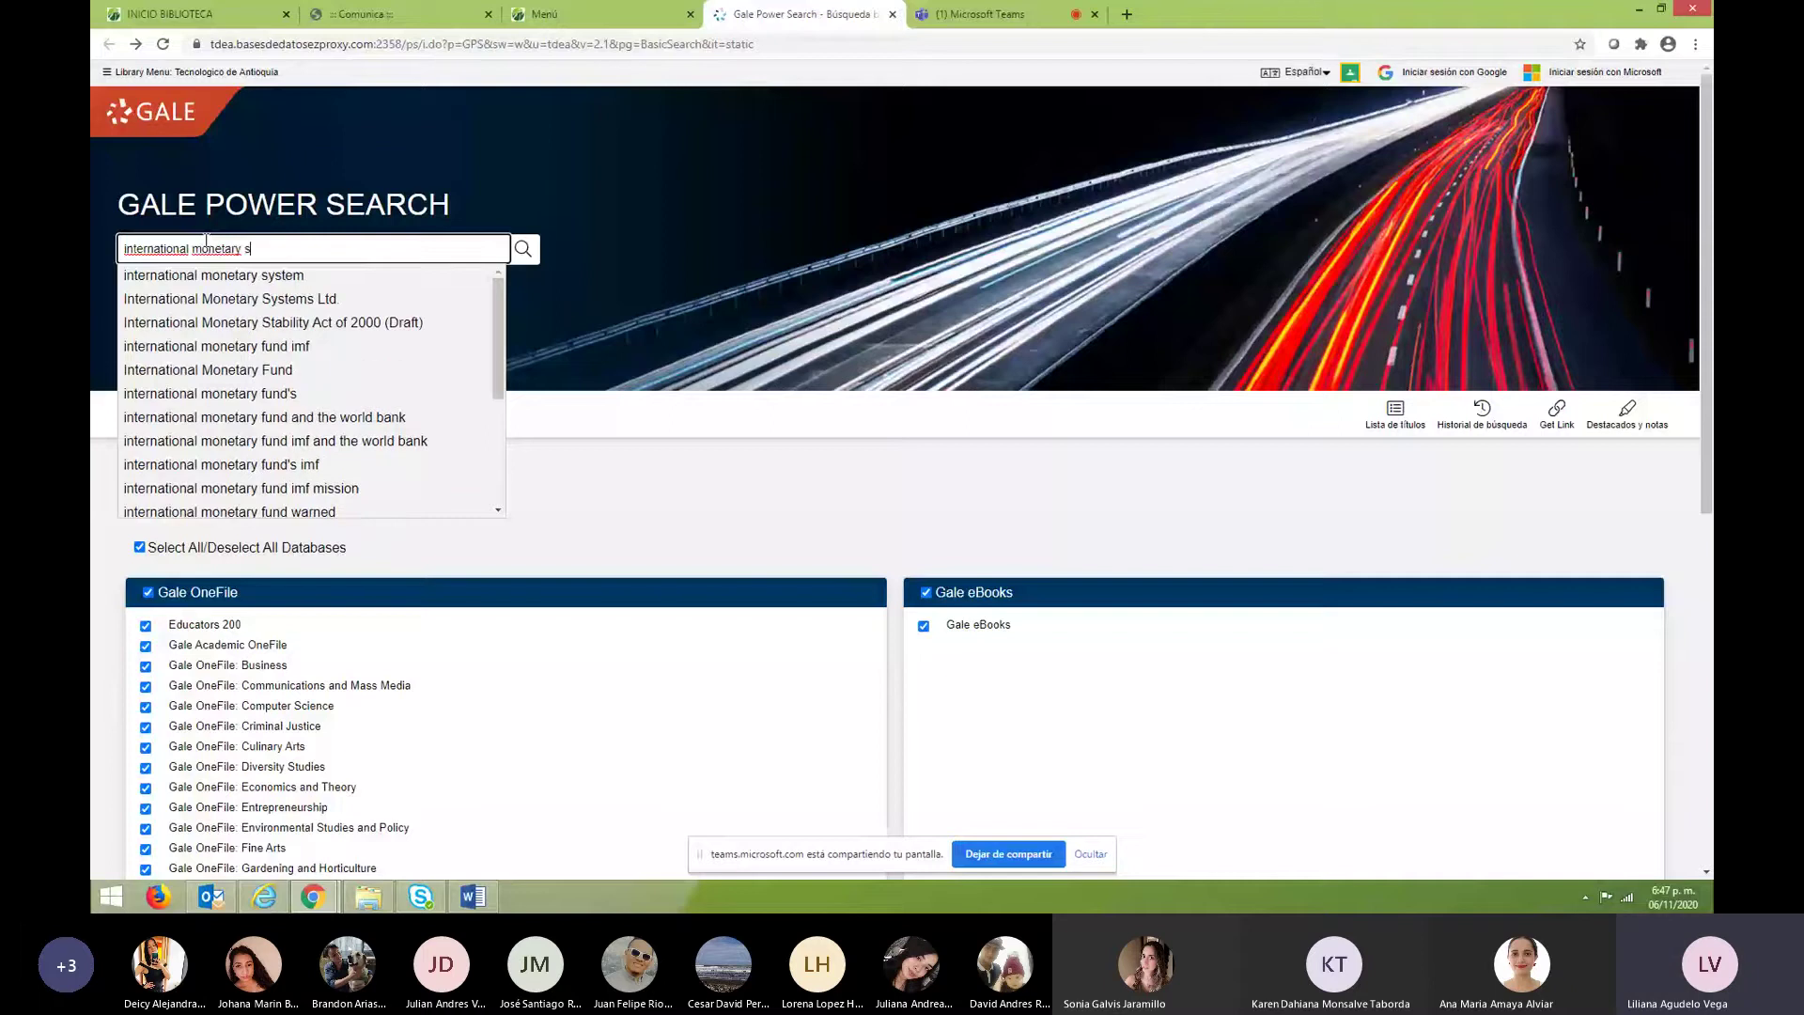
pyautogui.press('Return')
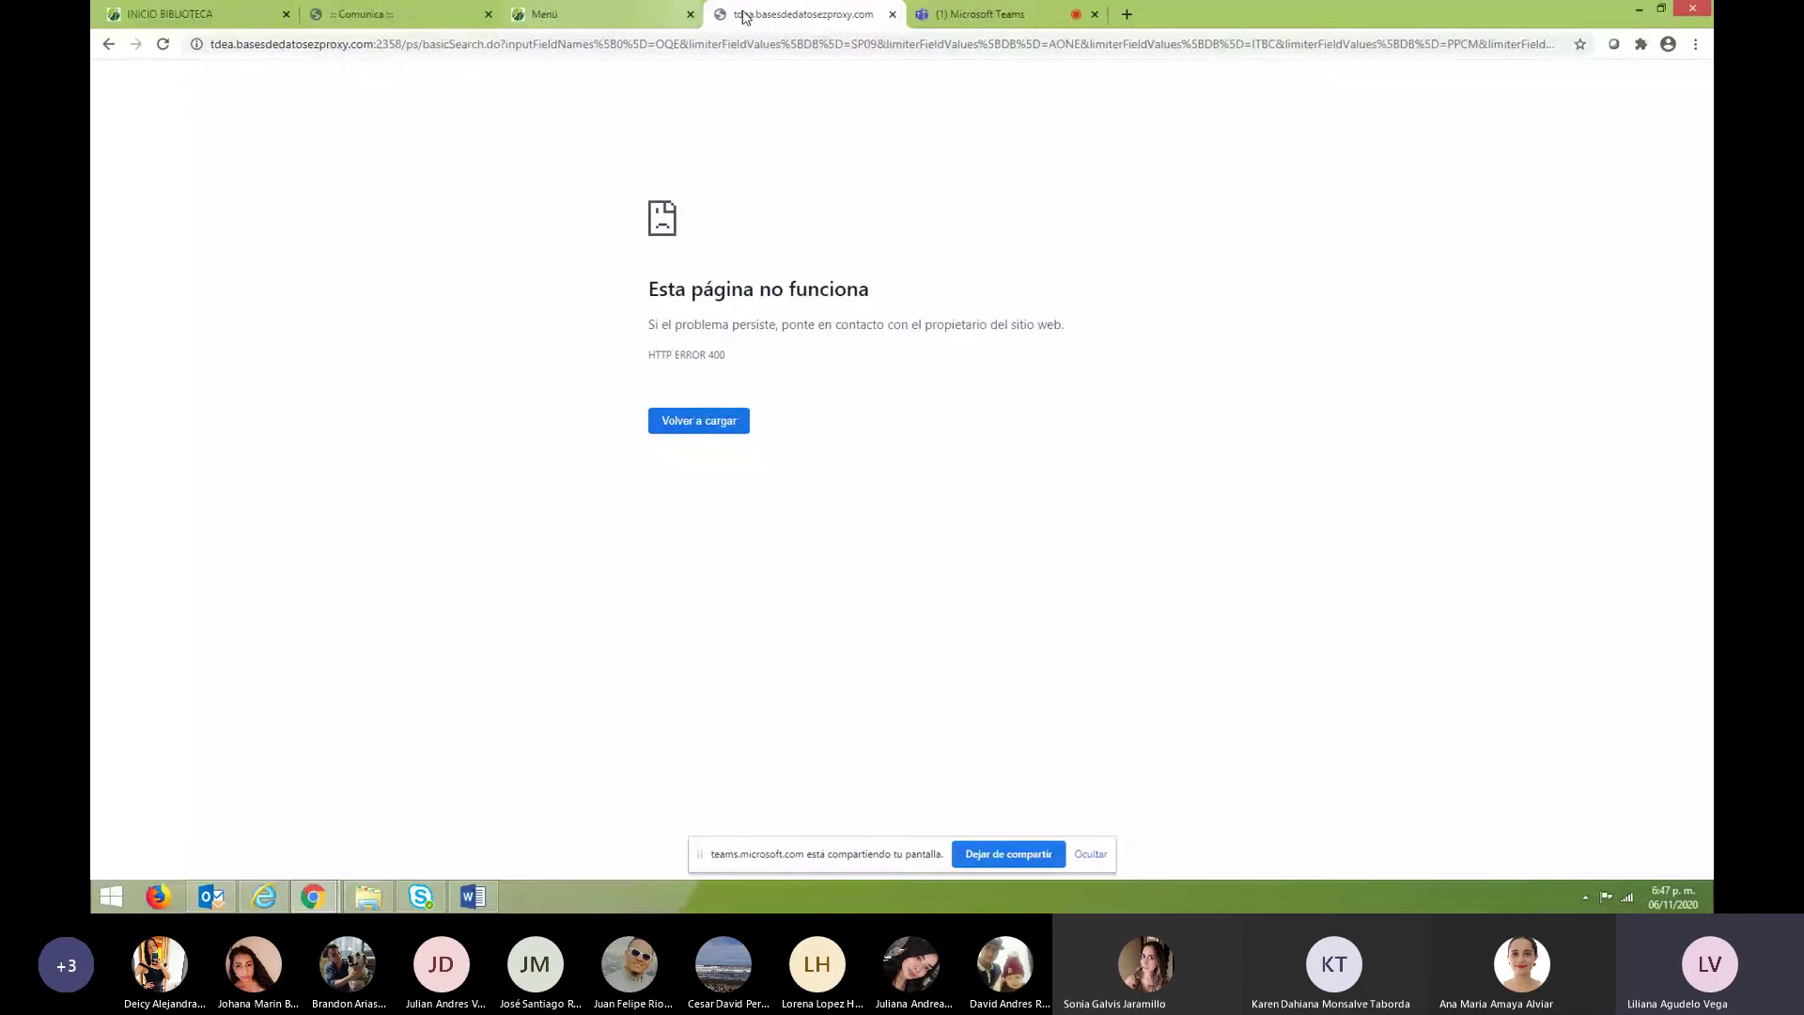
# Reopen Cengage from the library's database catalogue, try searching it for "intenational monetary systems", and reload the results page.
pyautogui.hotkey('ctrl', 'shift', 'Tab')
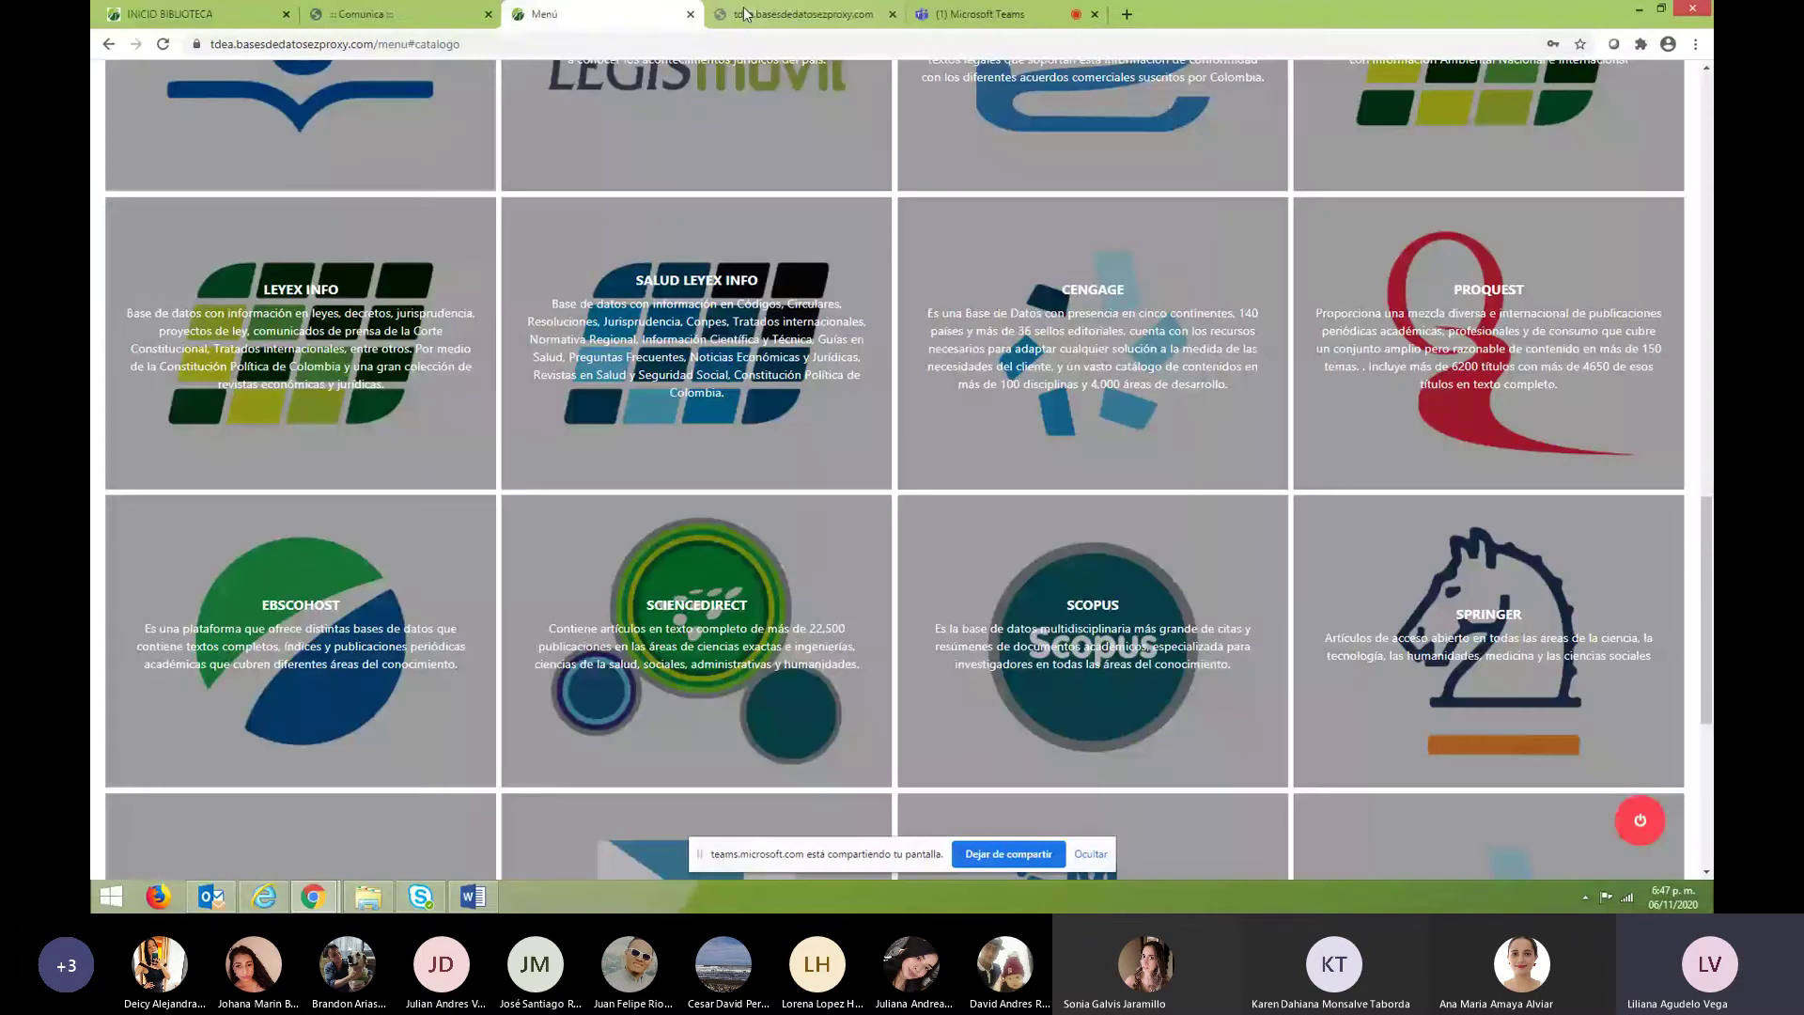
pyautogui.click(1115, 352)
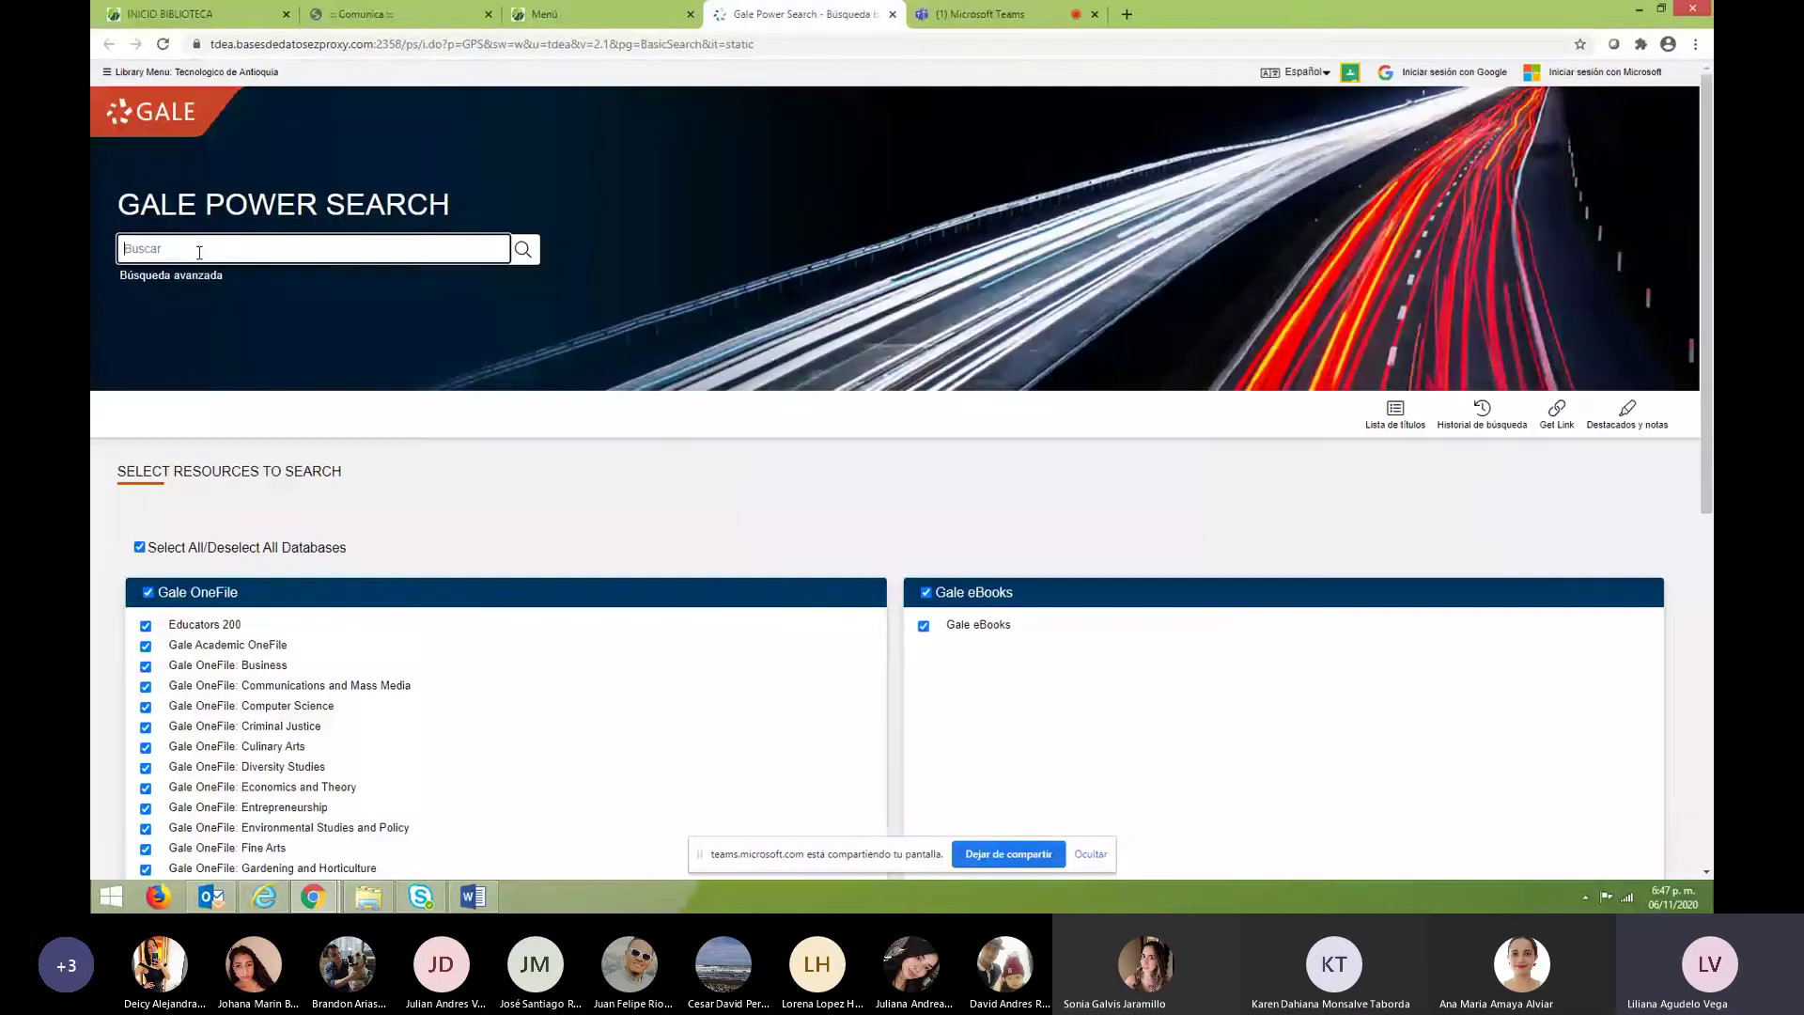
pyautogui.write('intenat')
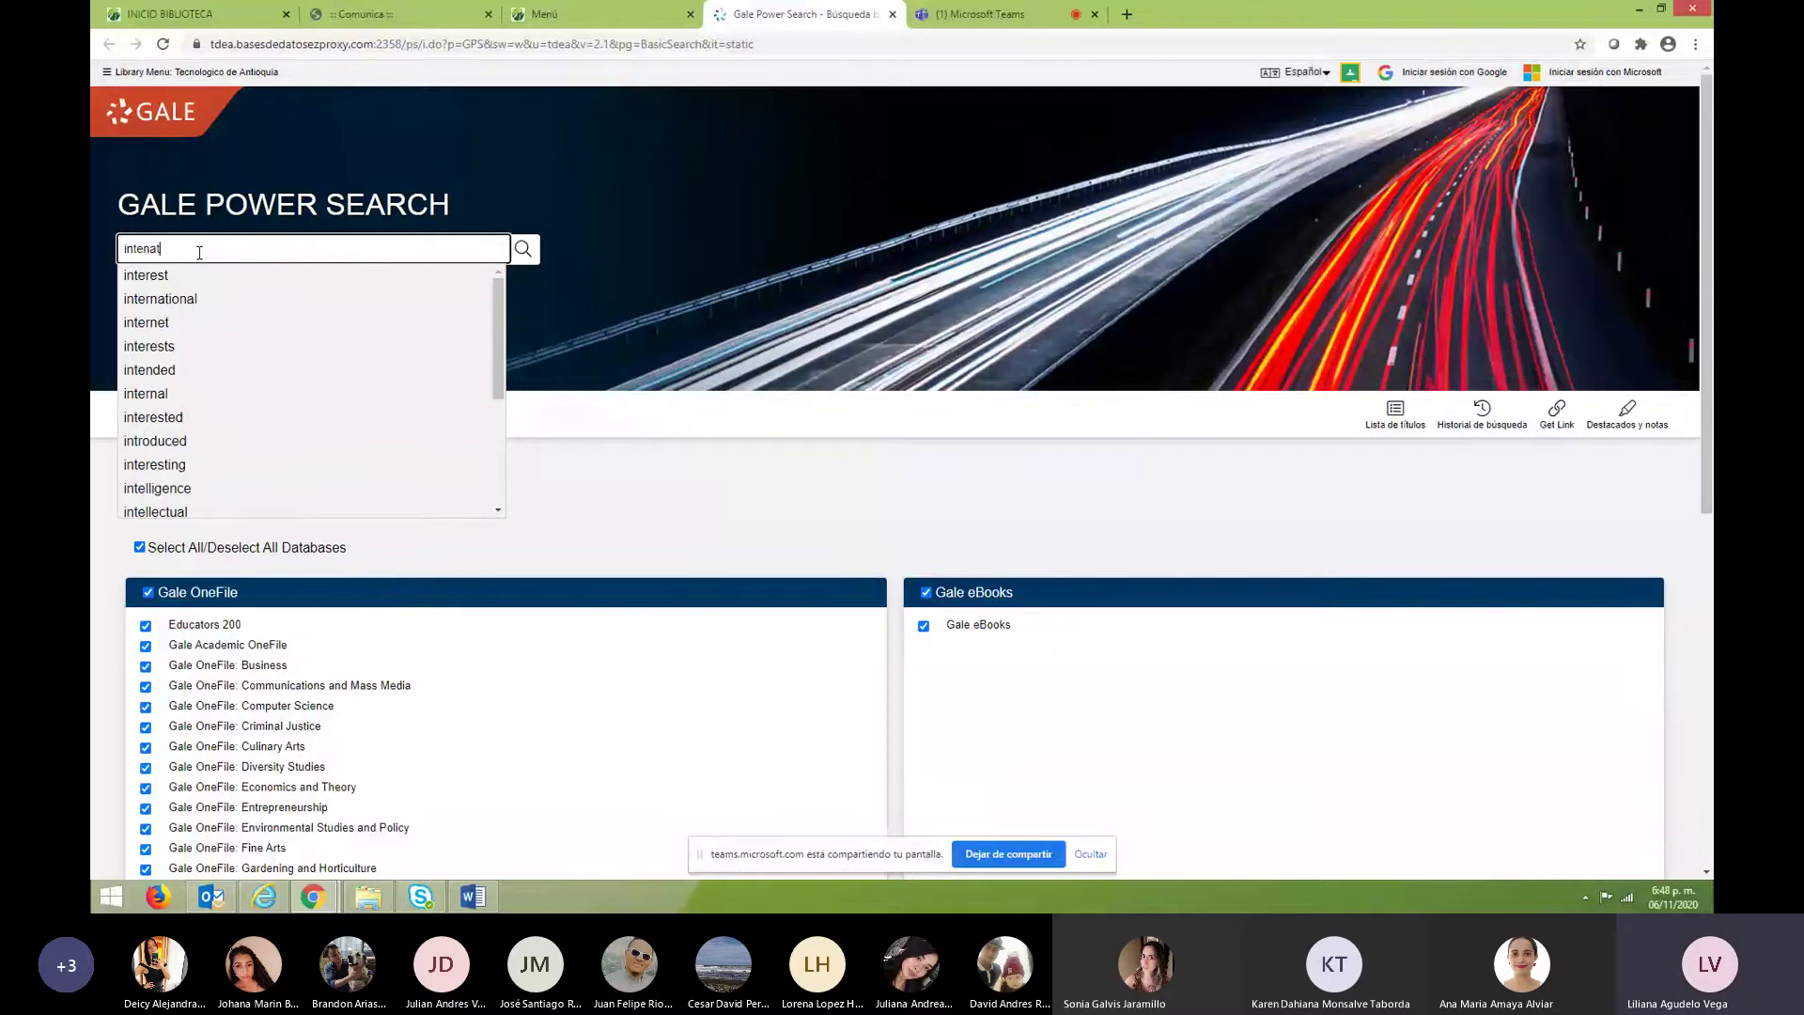
pyautogui.write('ional monetar')
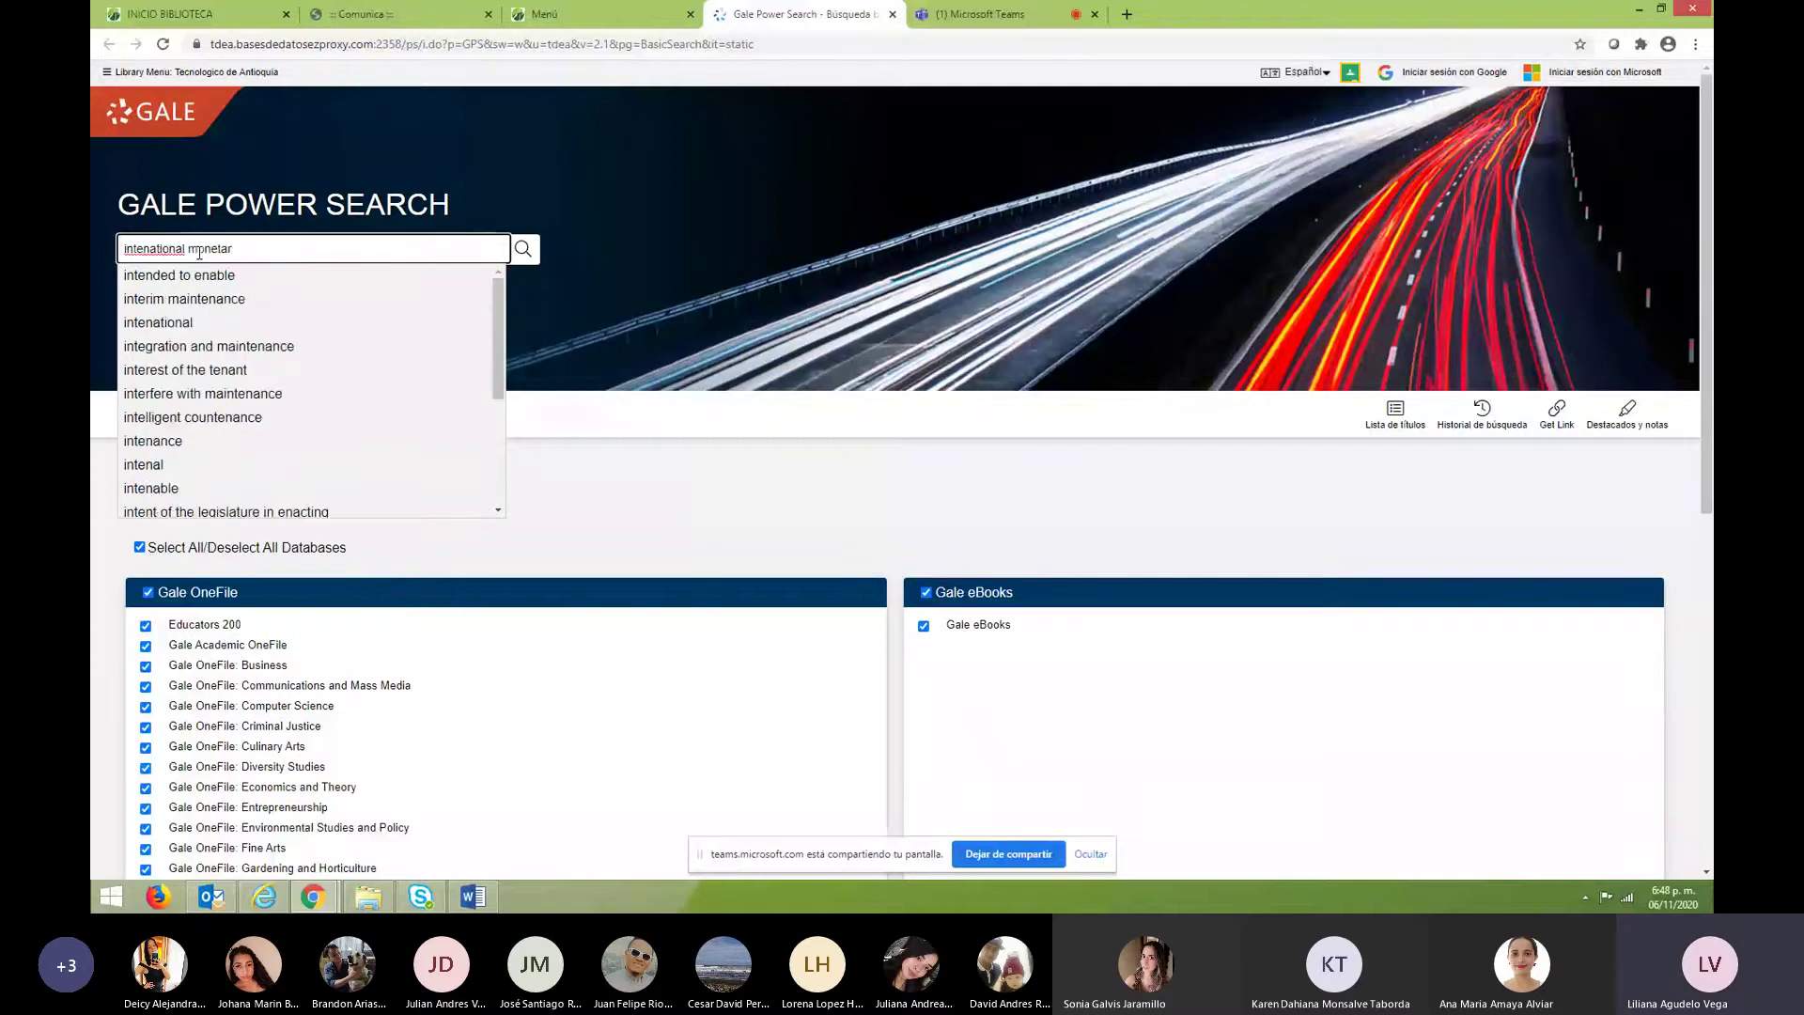
pyautogui.write('y systems')
pyautogui.click(530, 252)
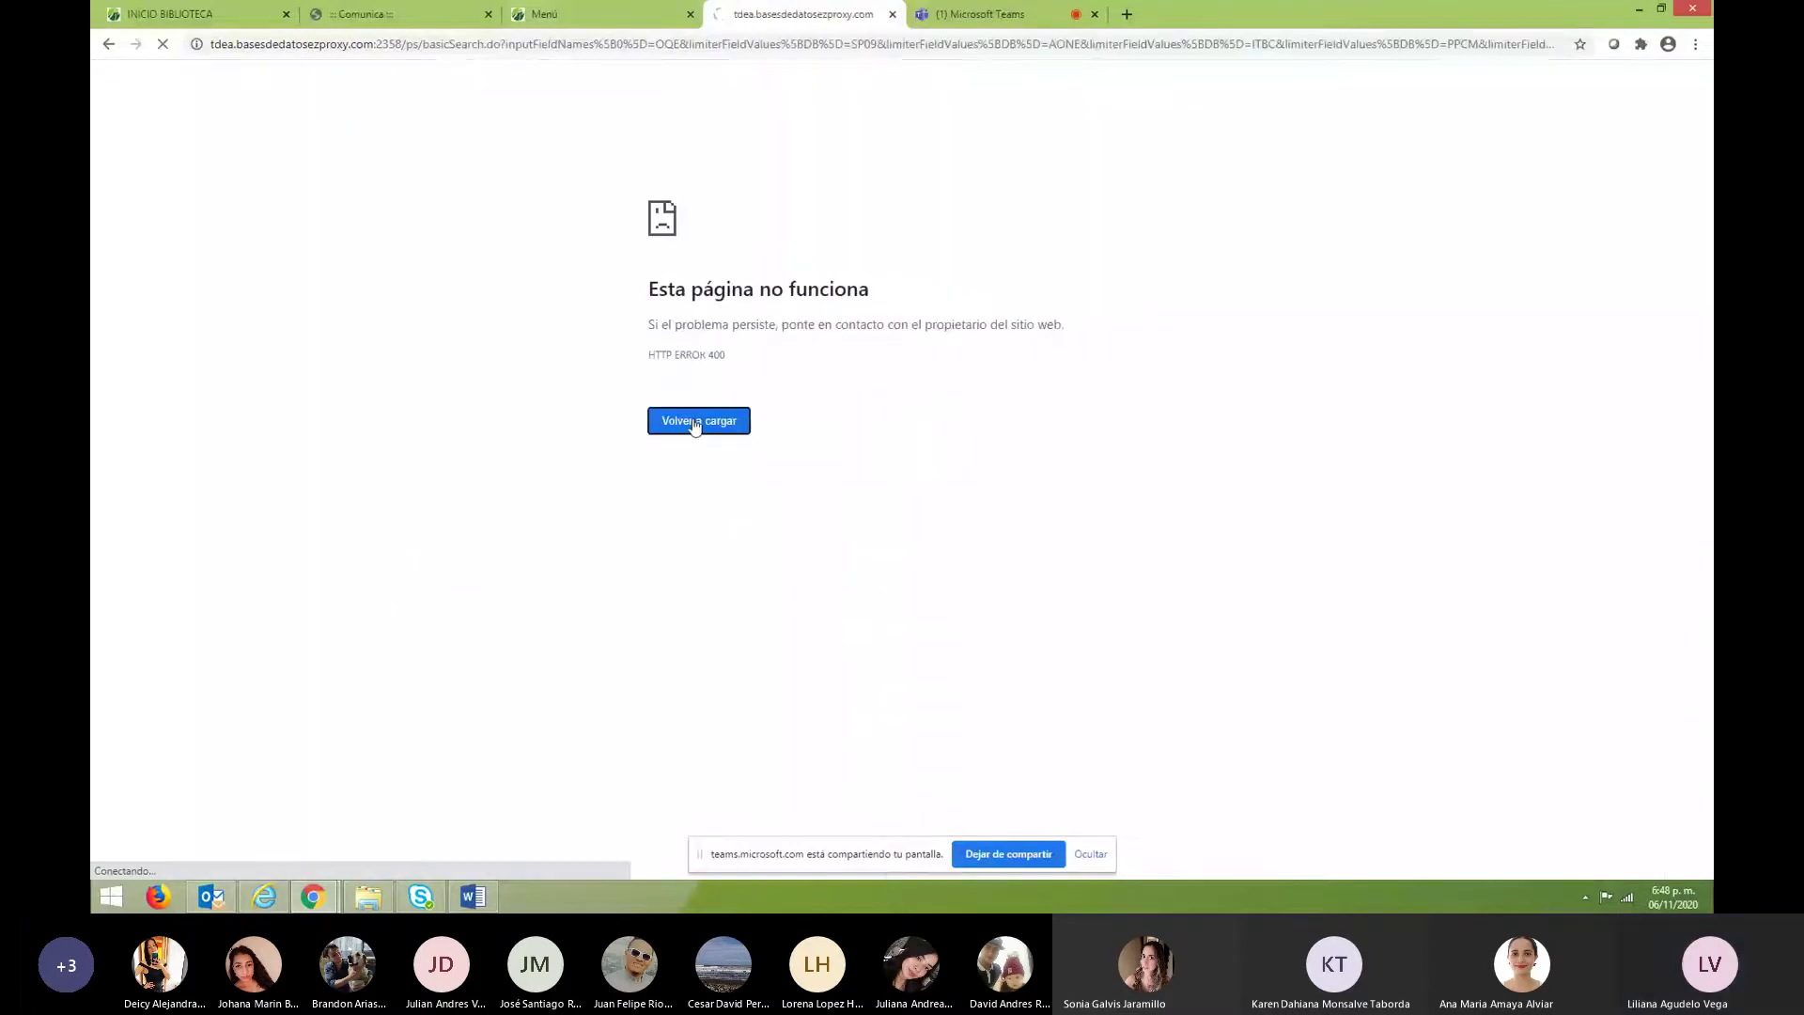
pyautogui.click(696, 419)
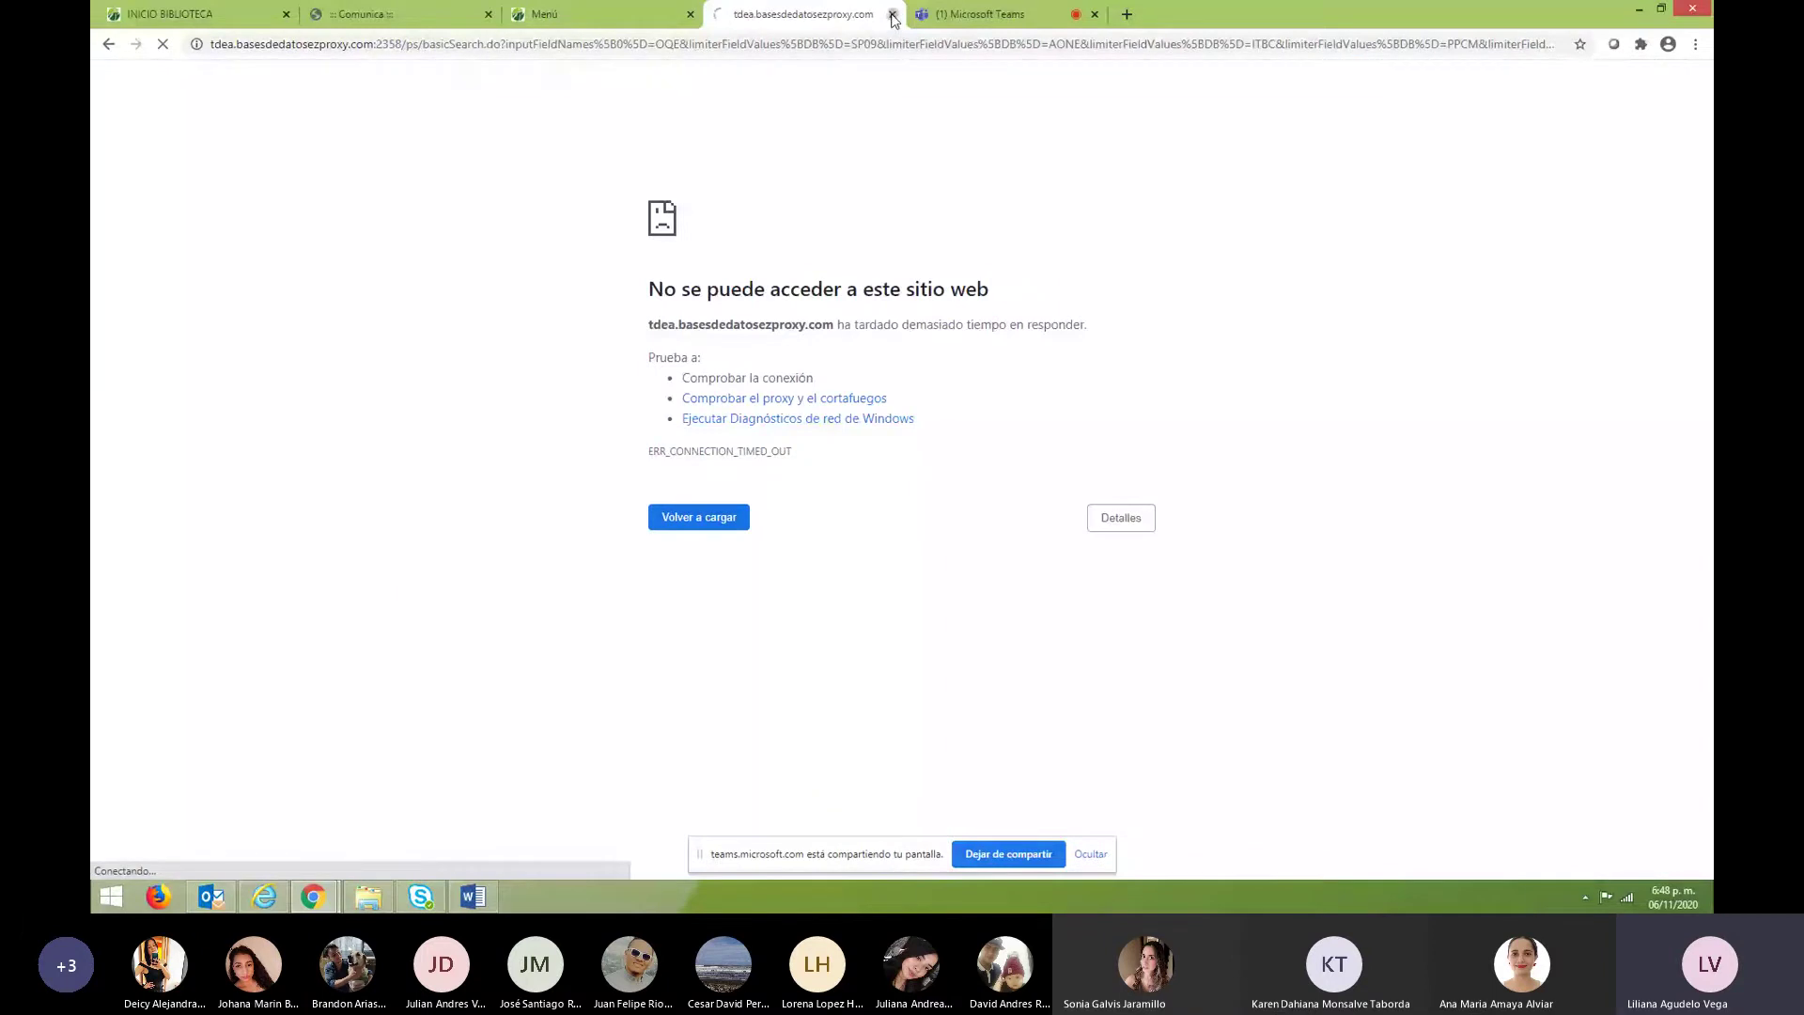
# Close the Gale search page and try to open ProQuest from the database catalogue.
pyautogui.click(892, 15)
pyautogui.click(1485, 413)
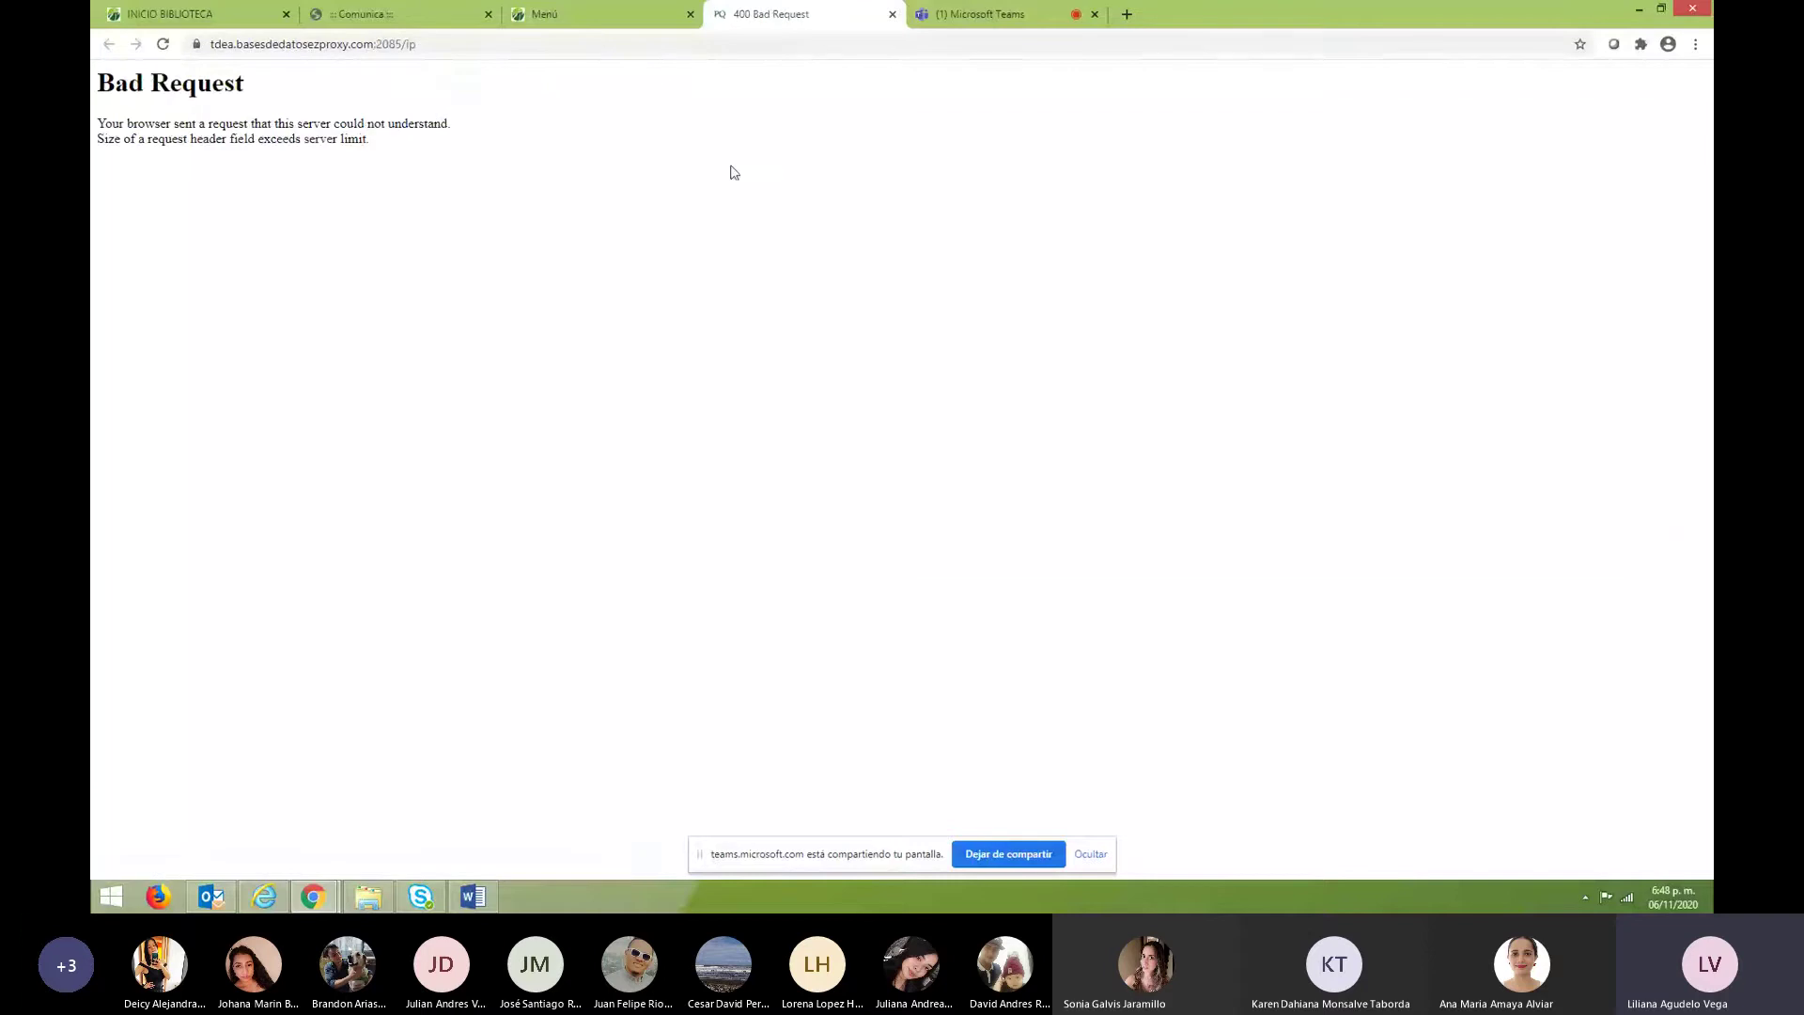
pyautogui.click(610, 15)
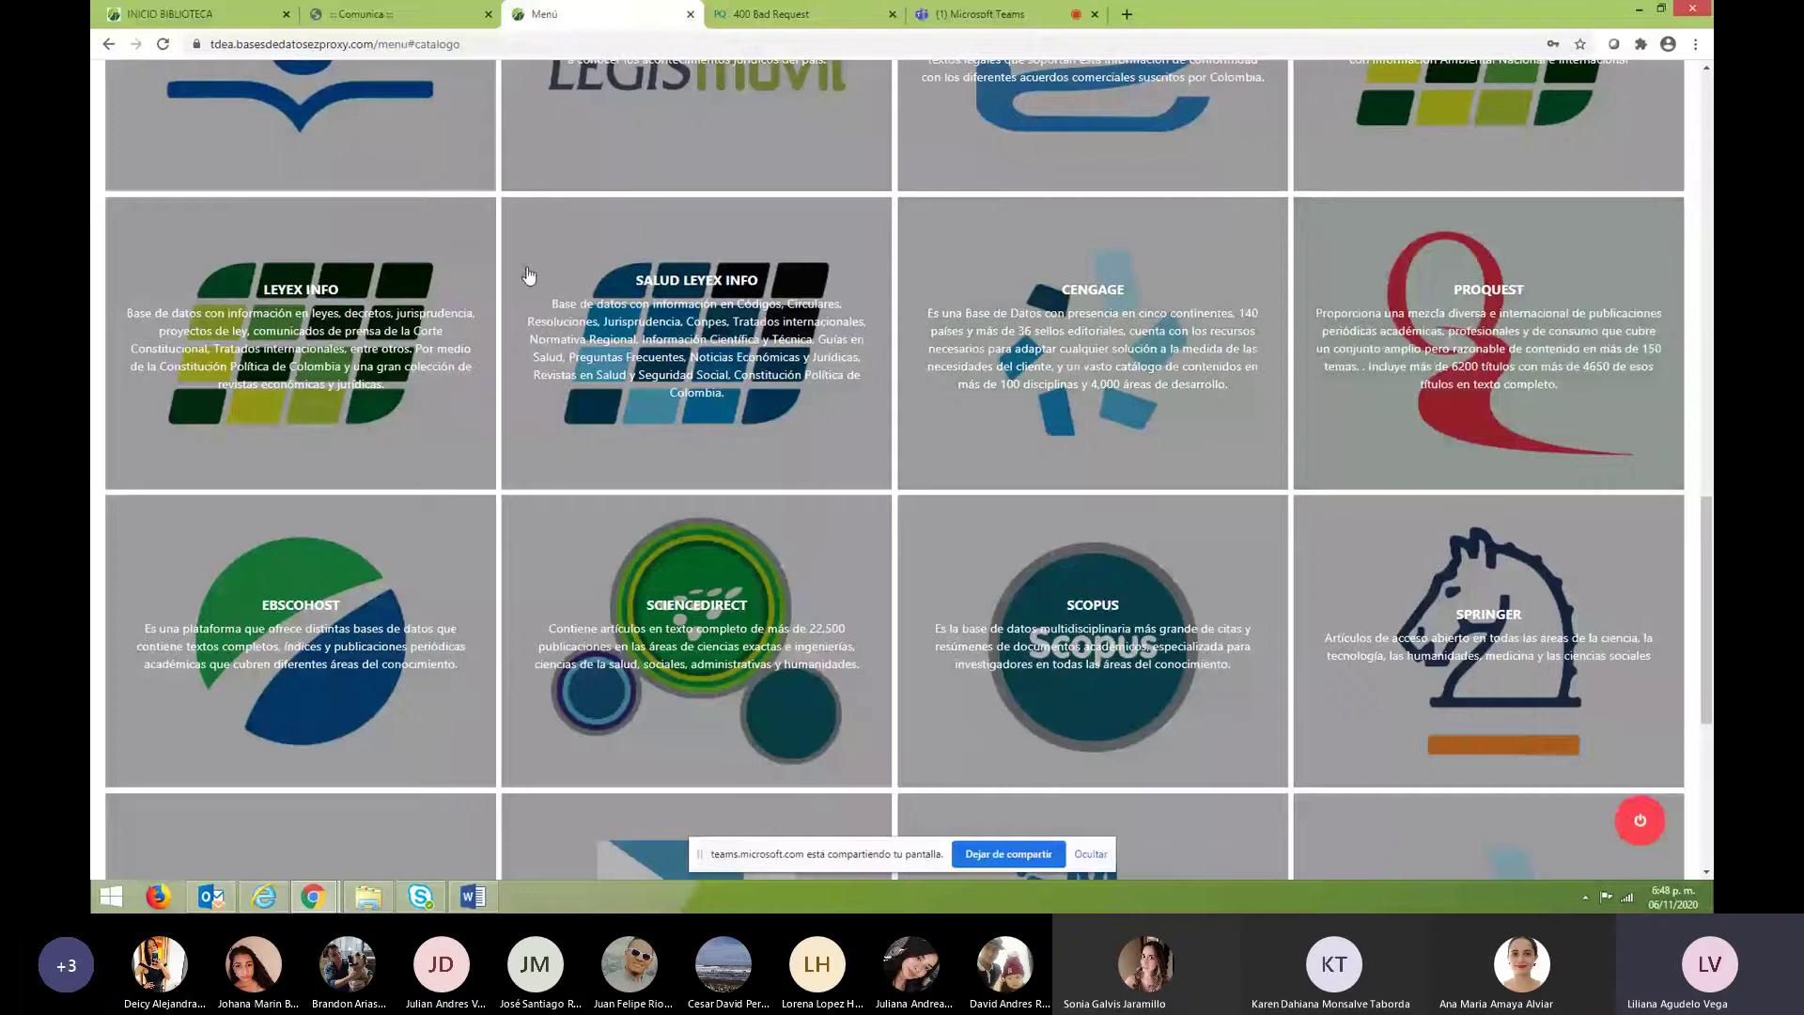
# Open EBSCOhost from the database catalogue in place of the ProQuest page and choose the Business Source Premier resource.
pyautogui.click(301, 638)
pyautogui.middleClick(1001, 16)
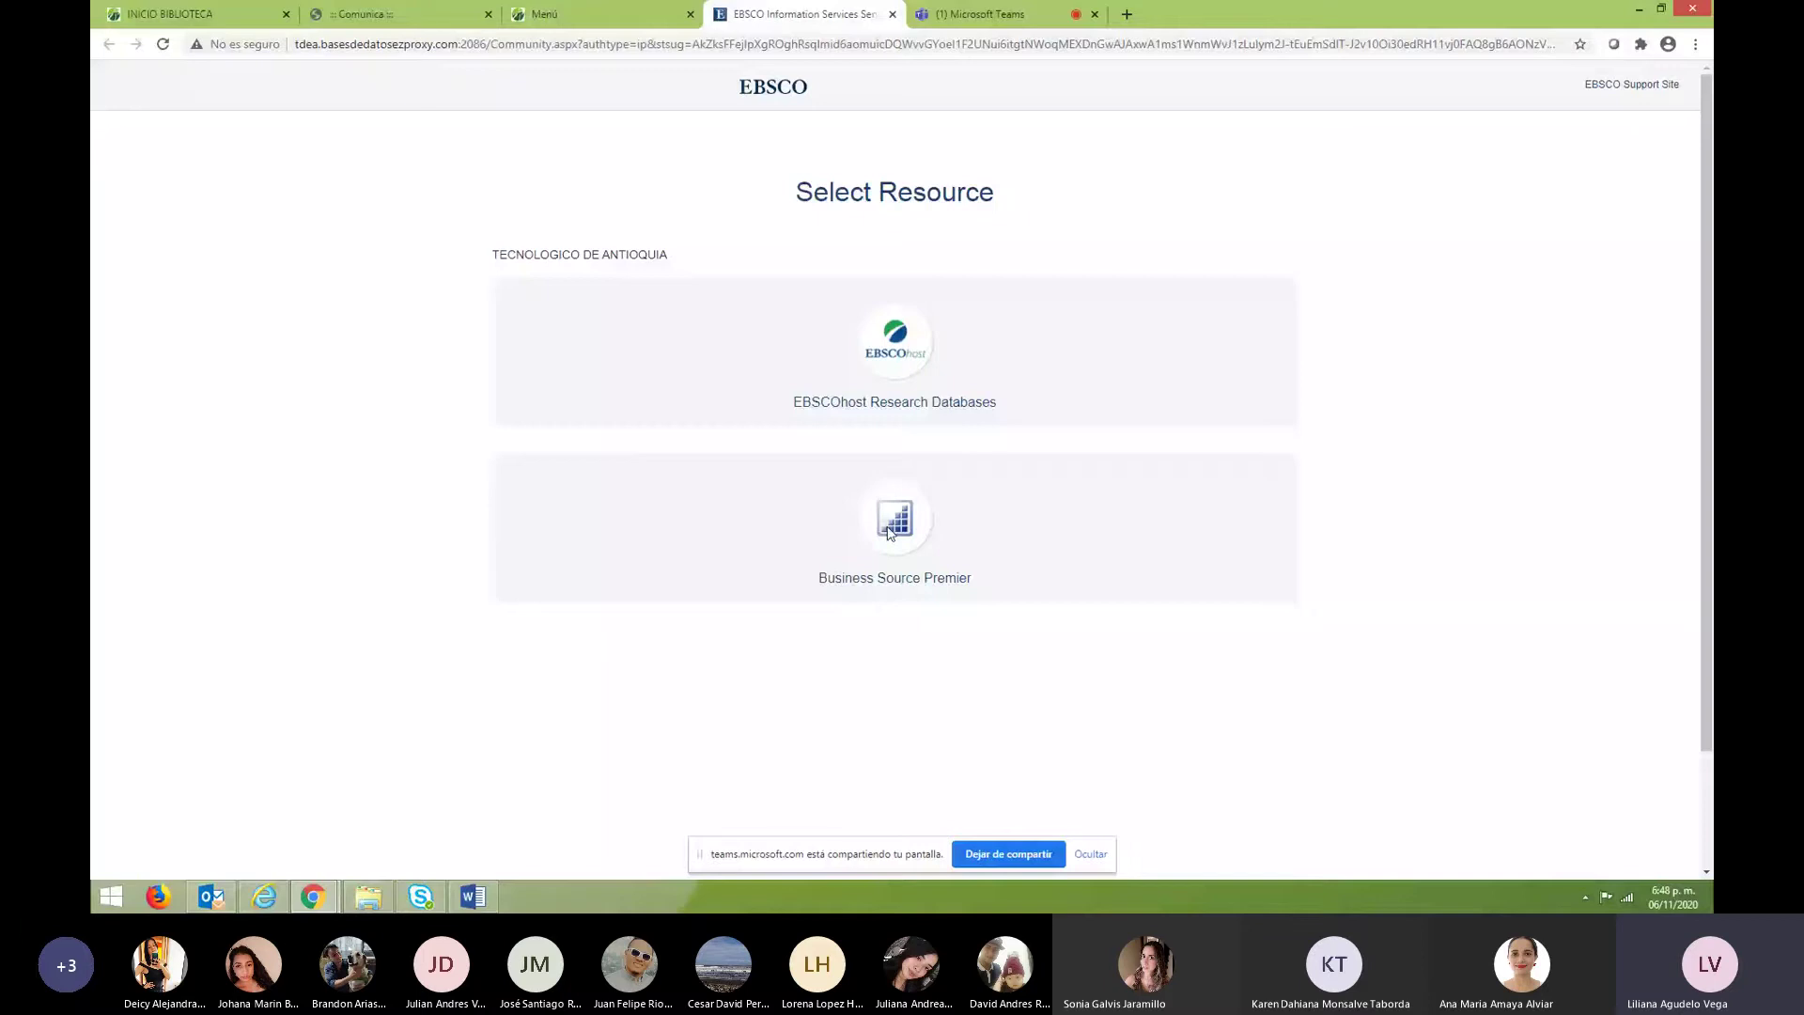
pyautogui.click(887, 580)
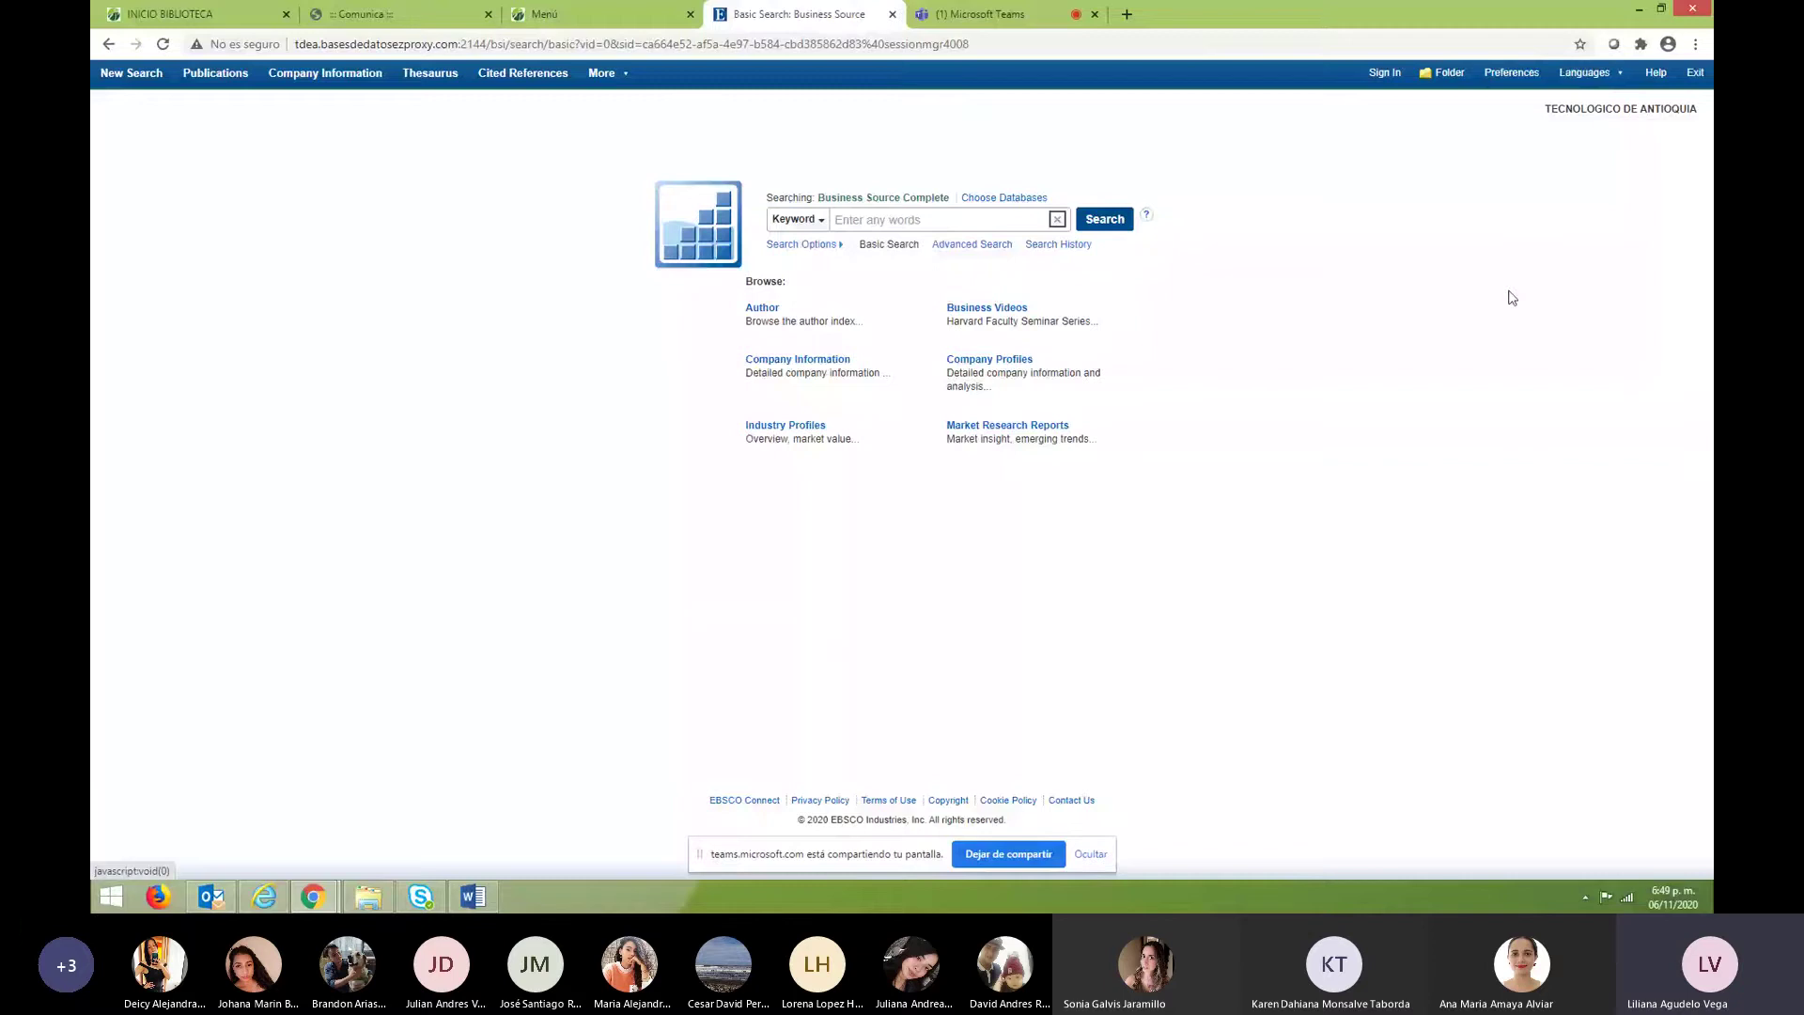
# Look at the Business Source Premier preferences, close them and return to the EBSCO resource selection page.
pyautogui.click(1509, 73)
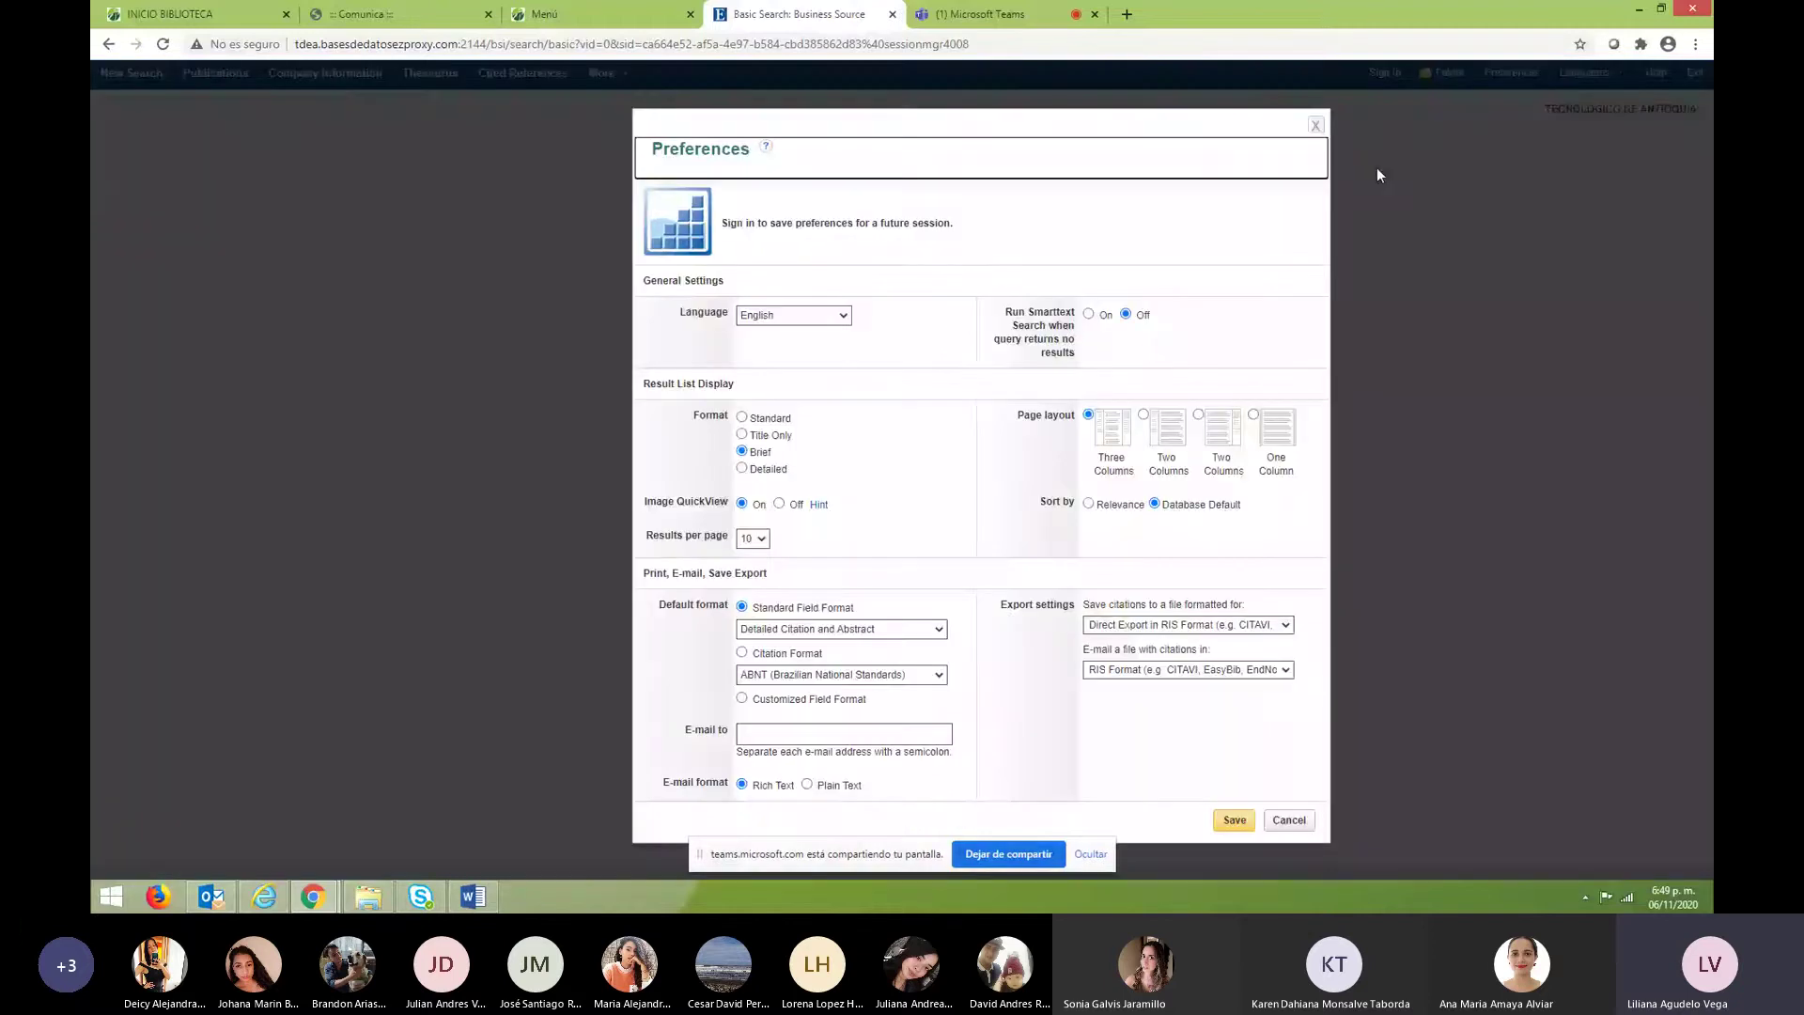
pyautogui.click(1377, 172)
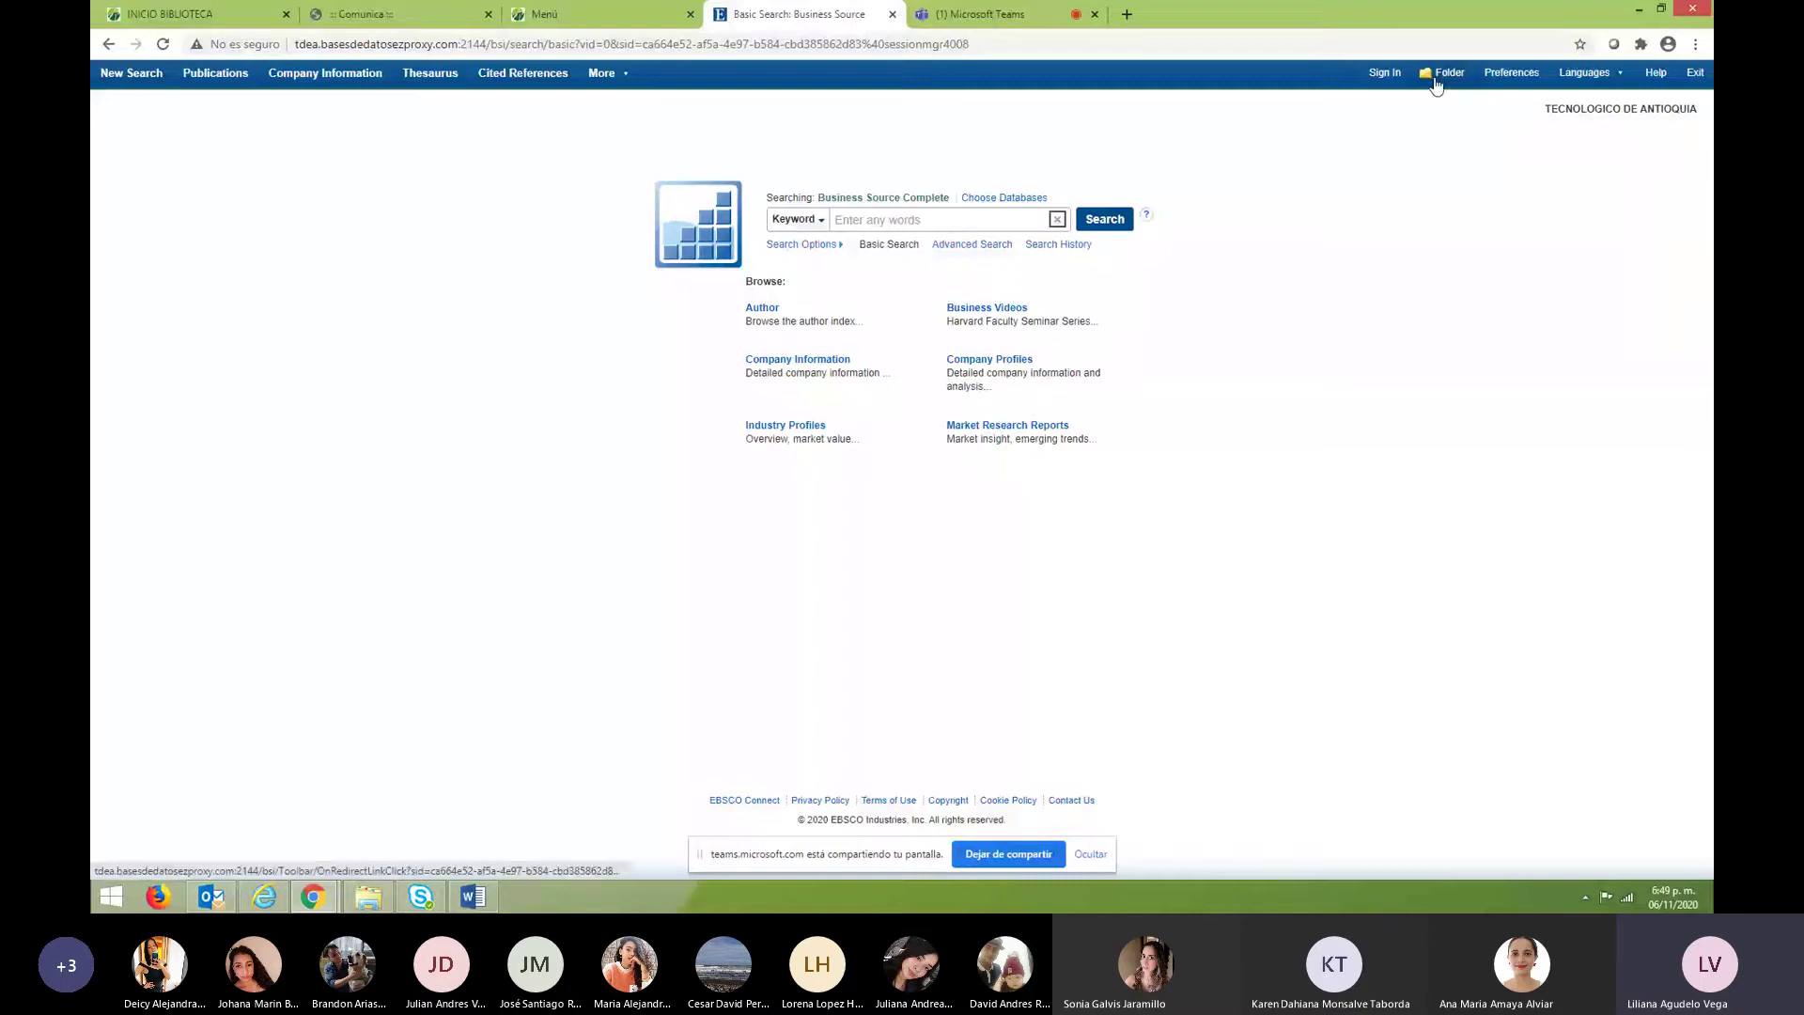
pyautogui.click(109, 45)
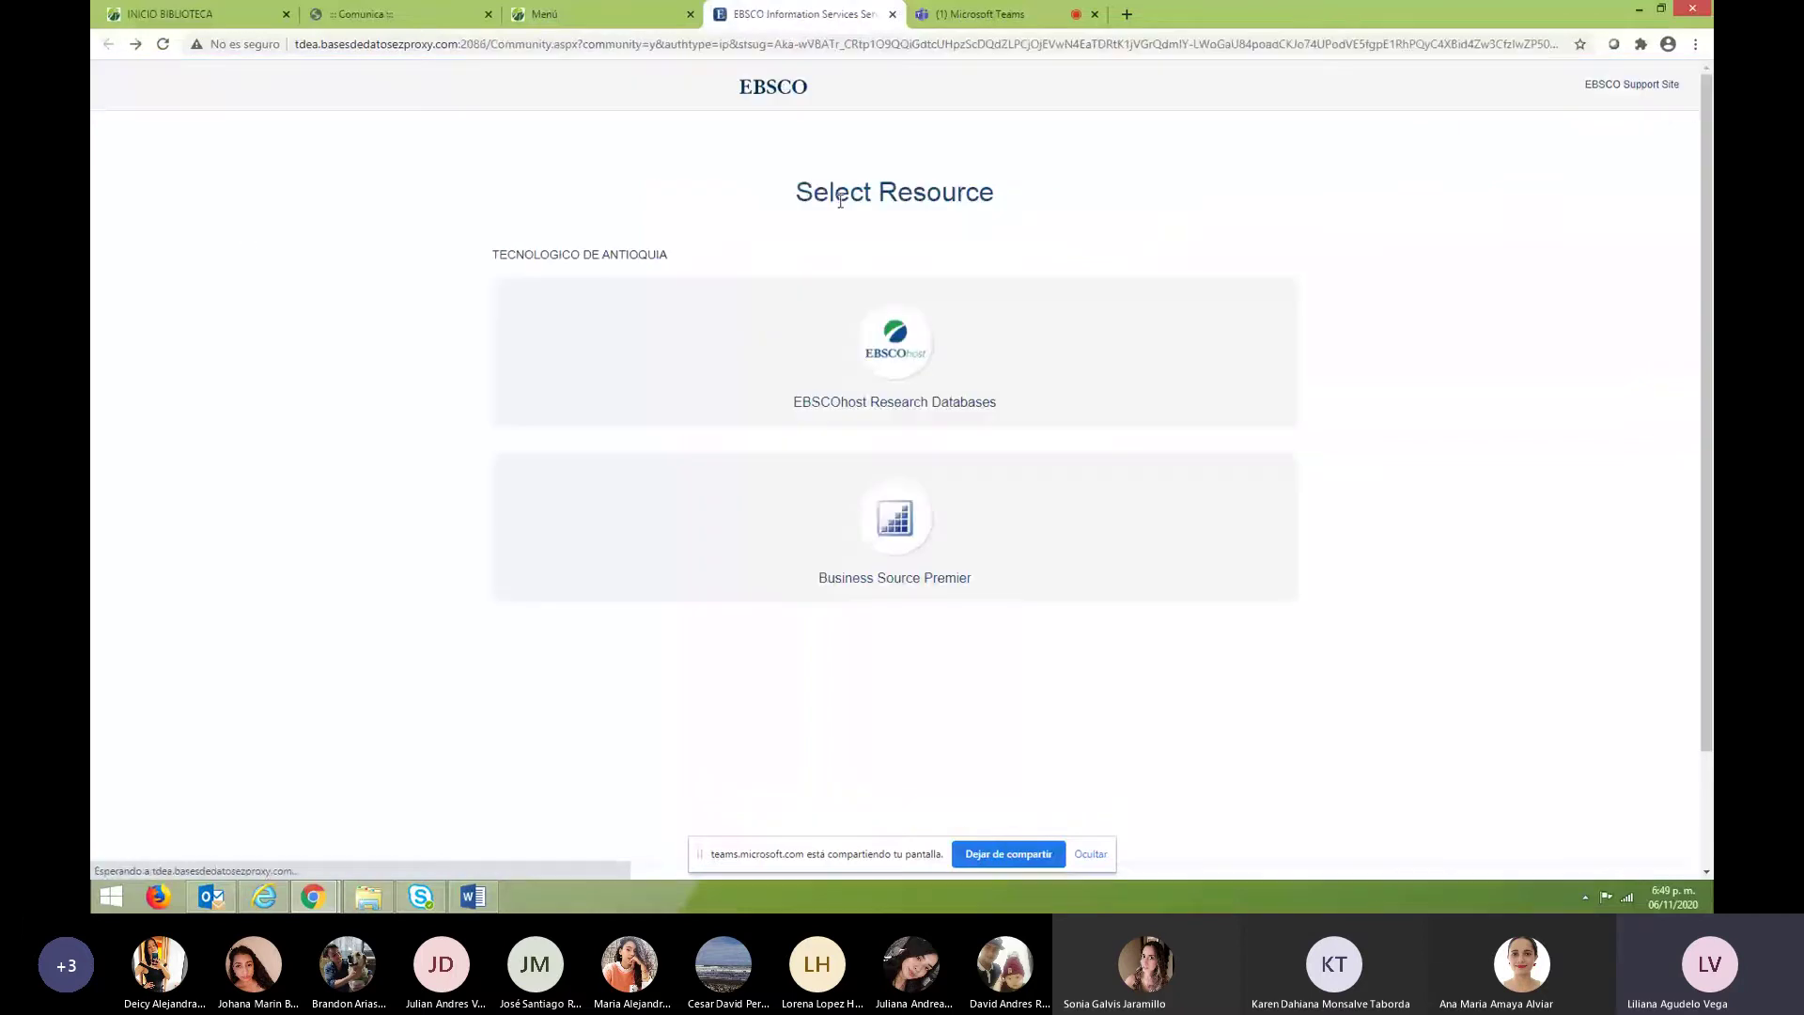
# Open the Cengage database again from the library catalogue in its own tab.
pyautogui.click(620, 17)
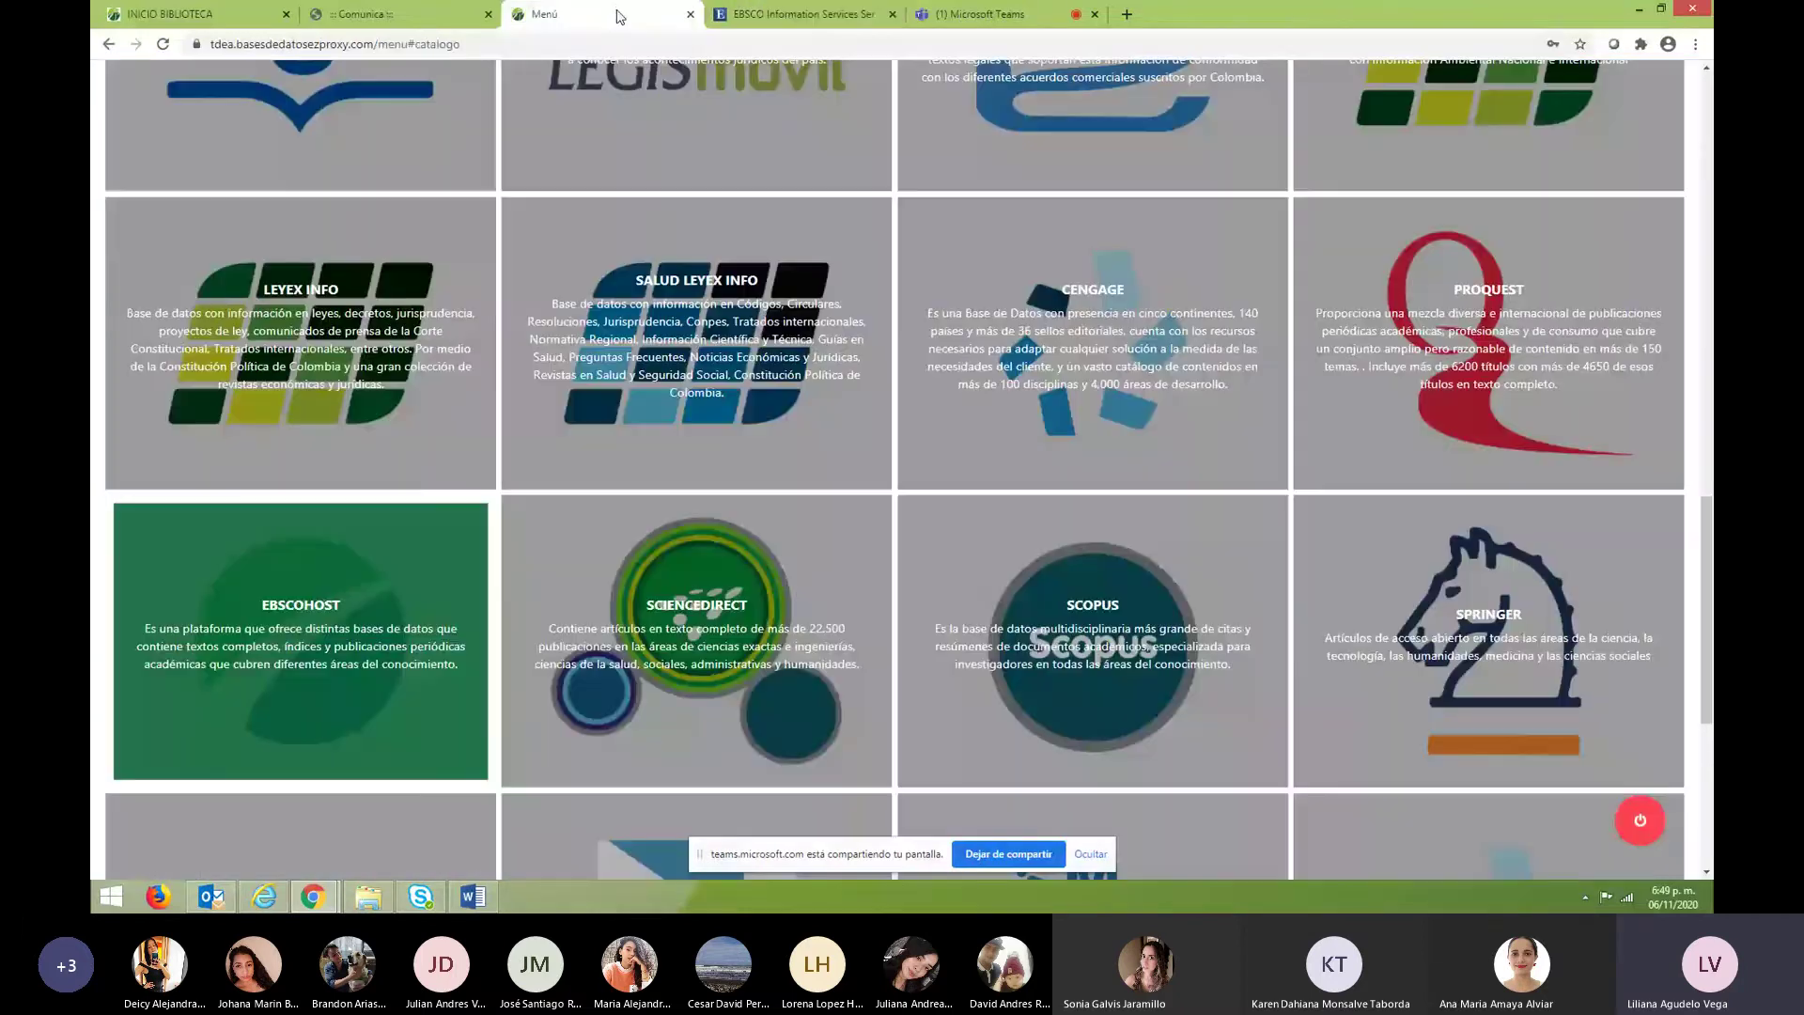
pyautogui.scroll(3, 1139, 422)
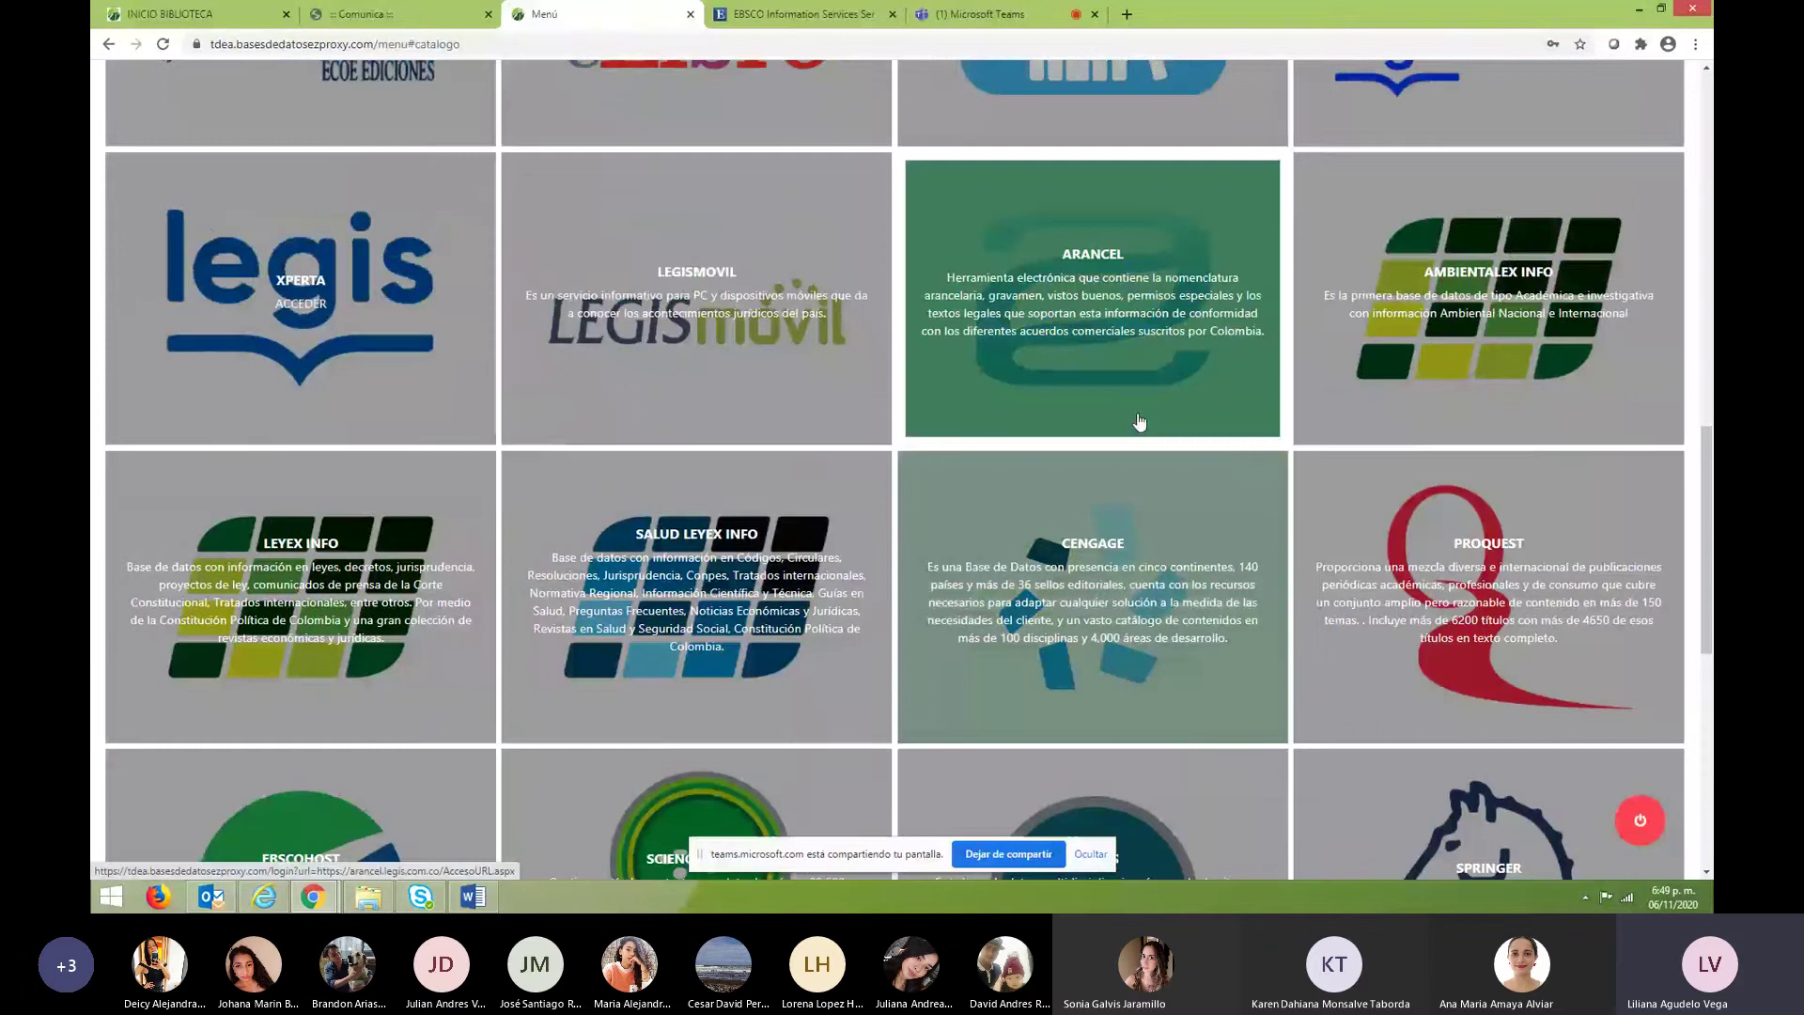
pyautogui.click(1091, 592)
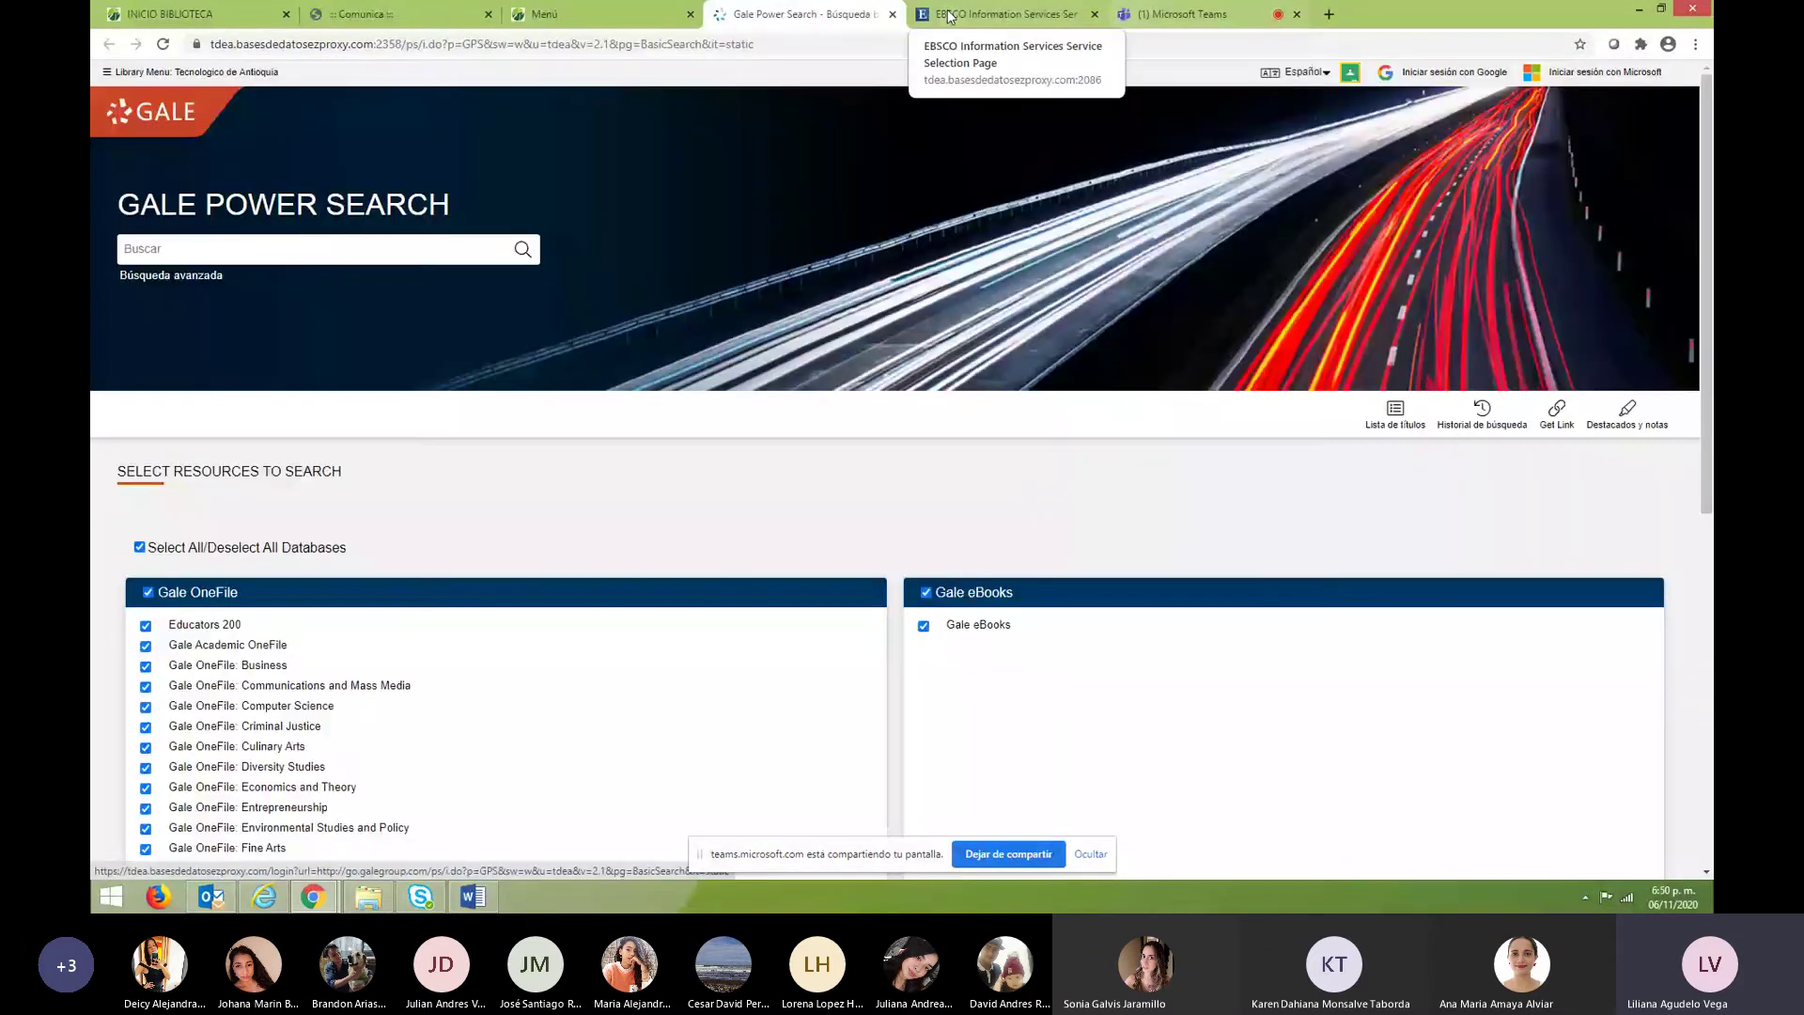
# Return to the EBSCO resource selection page and open EBSCOhost Research Databases.
pyautogui.click(949, 16)
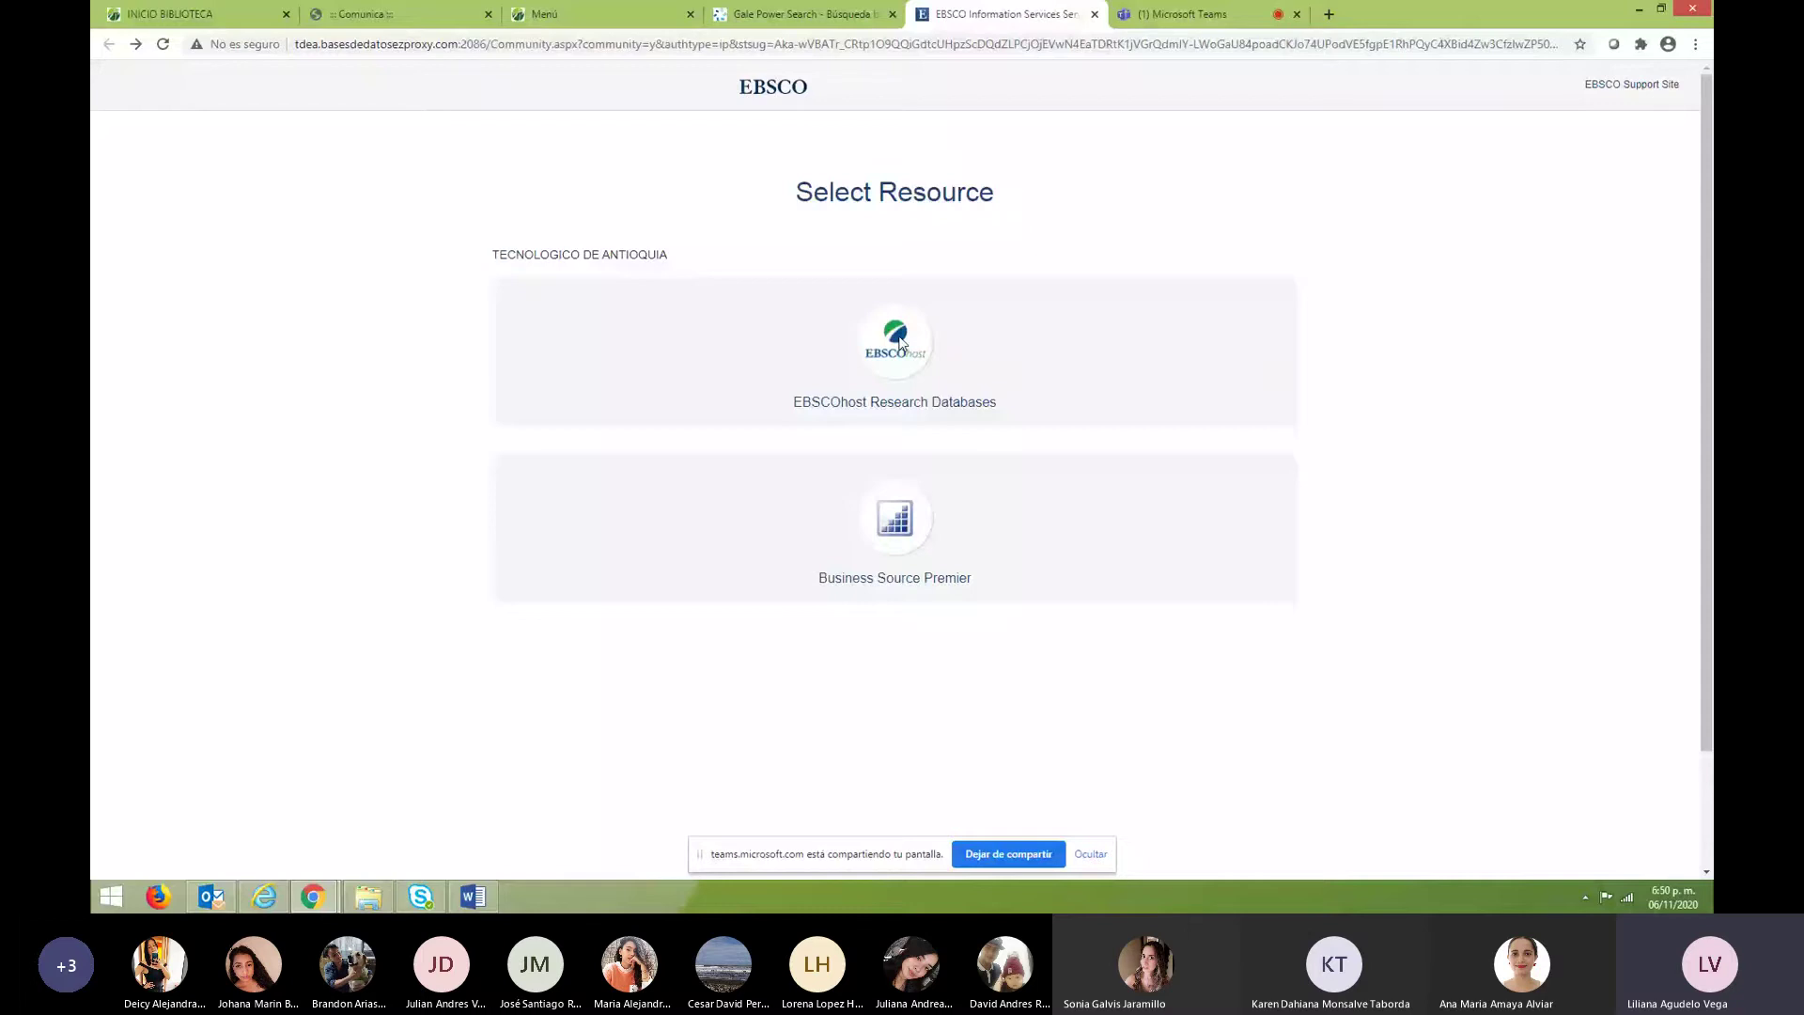
pyautogui.click(897, 414)
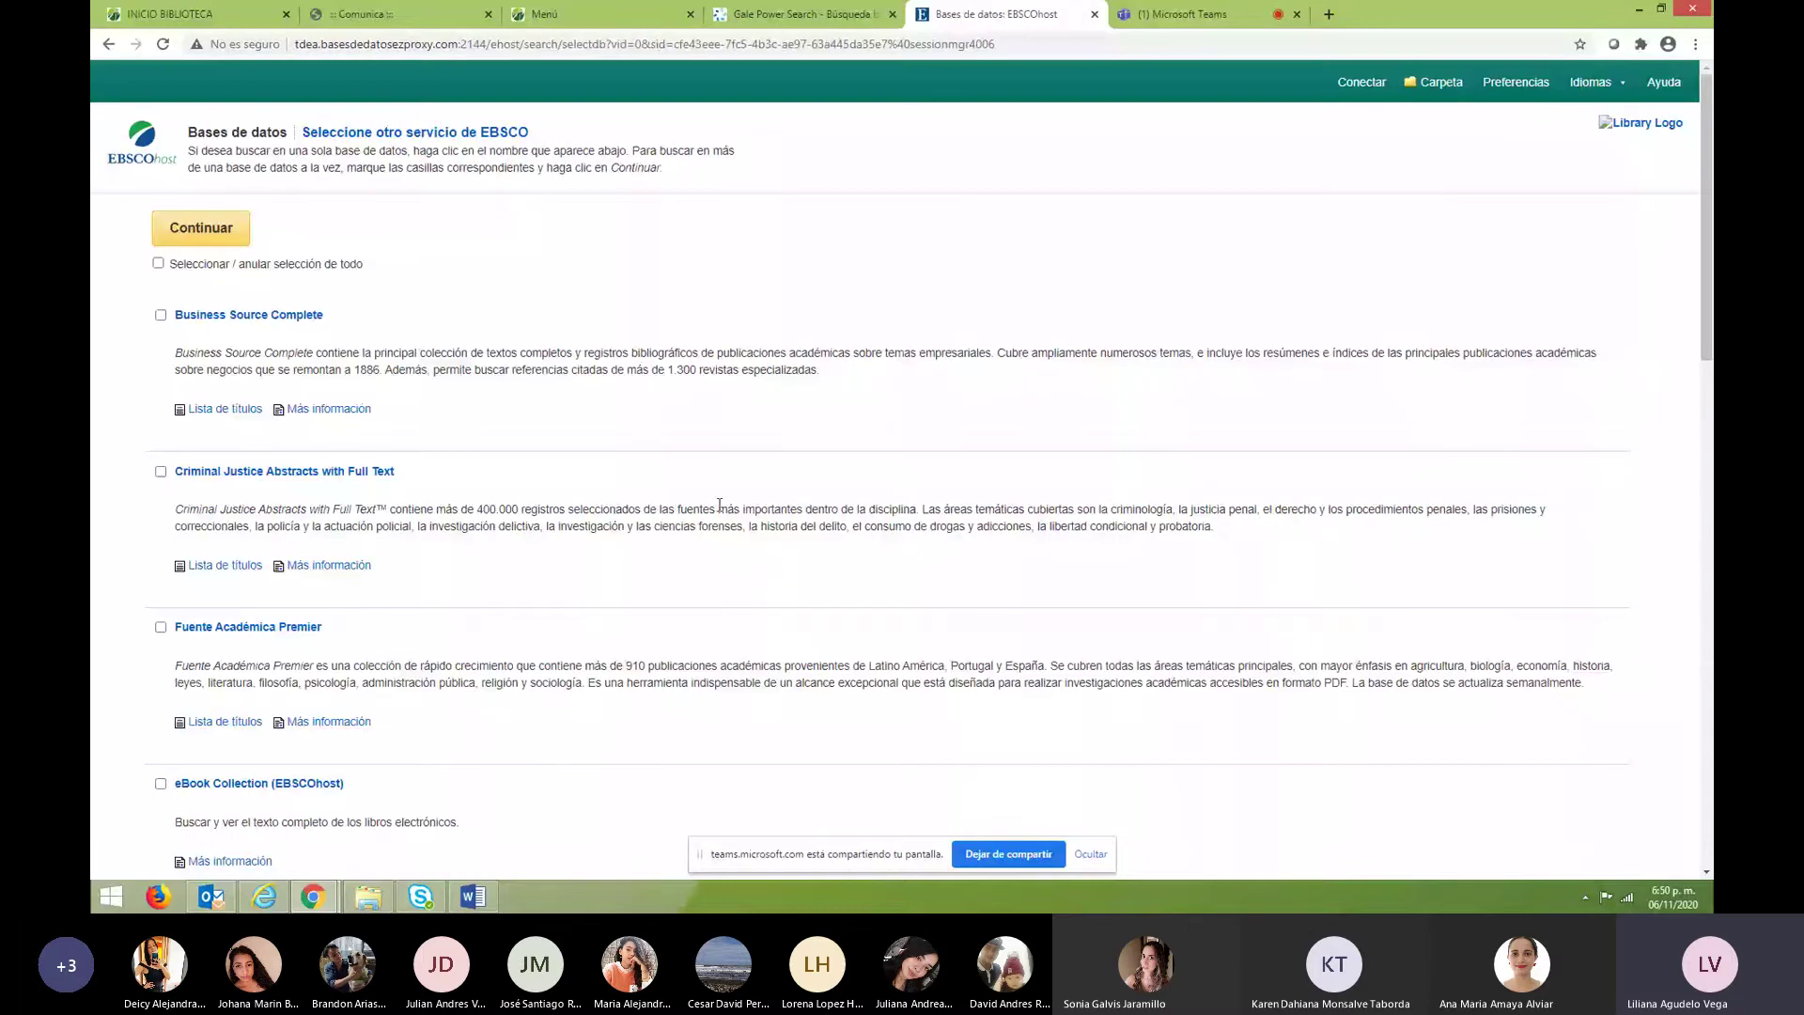
# Review the list of EBSCOhost databases, highlighting the Library, Information Science & Technology Abstracts and eBook Collection (EBSCOhost) titles.
pyautogui.scroll(-15, 720, 506)
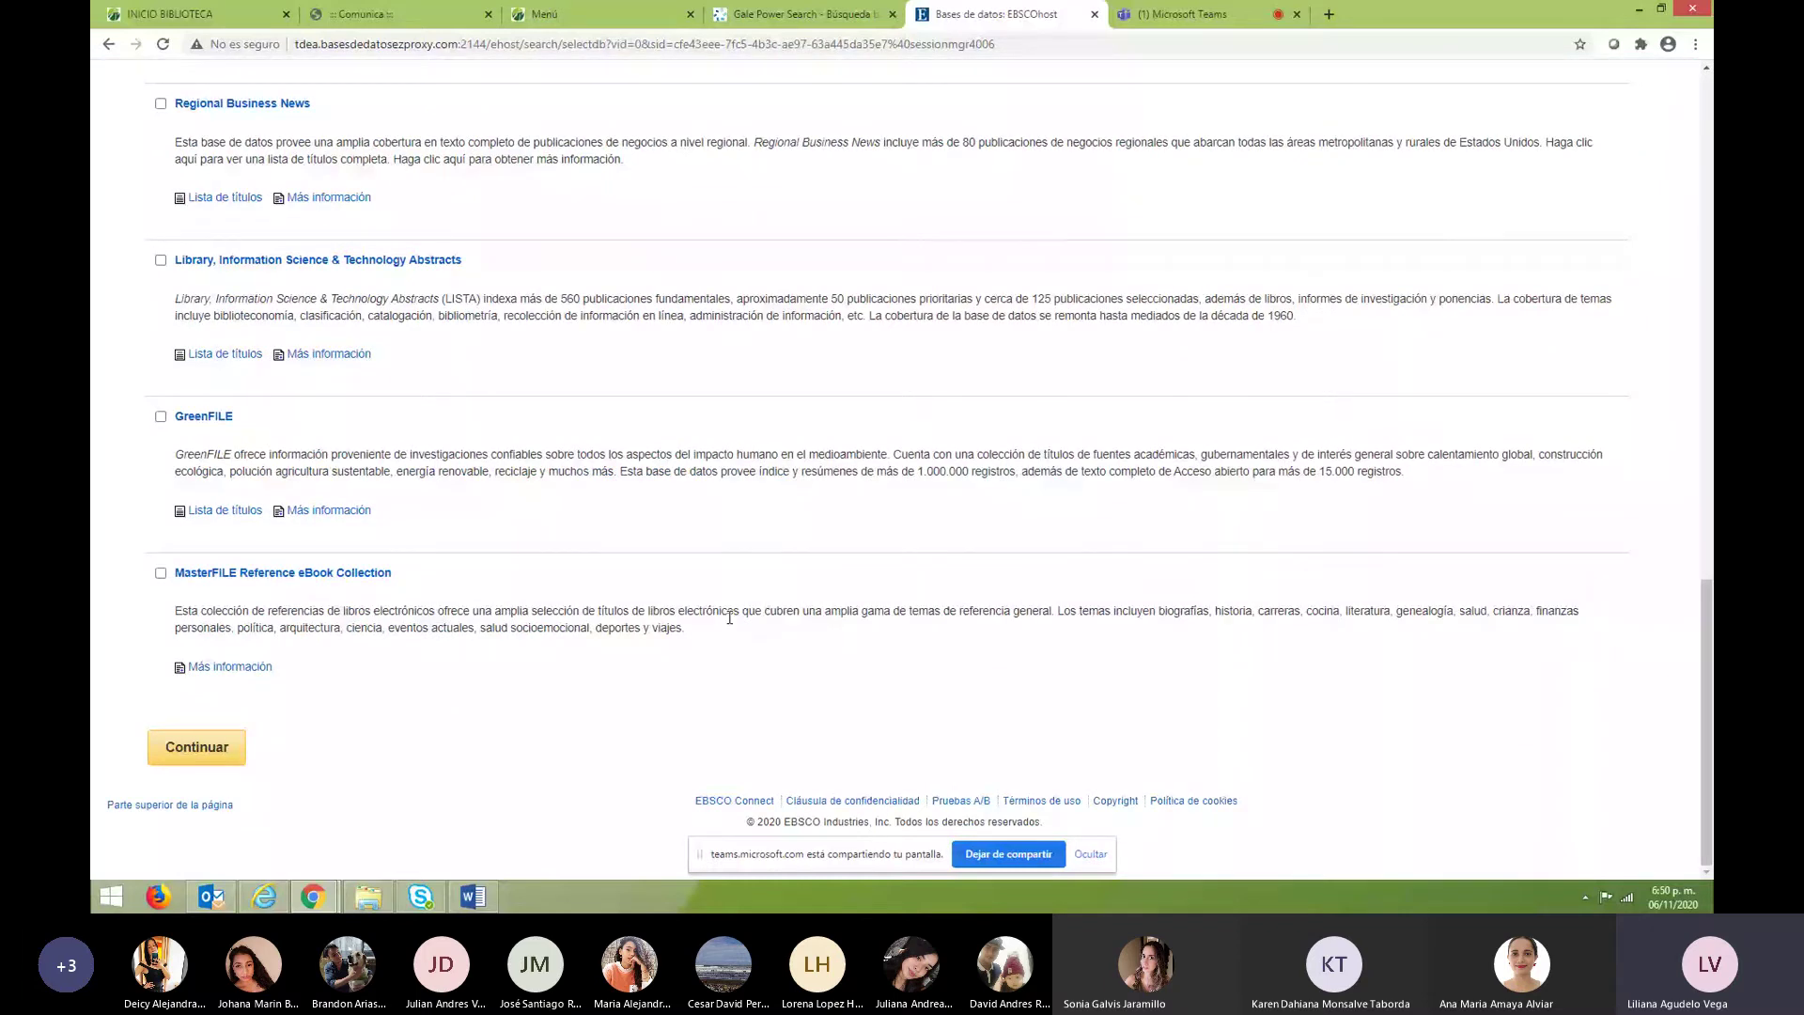
pyautogui.scroll(1, 731, 620)
pyautogui.scroll(2, 733, 624)
pyautogui.moveTo(461, 513); pyautogui.dragTo(173, 514)
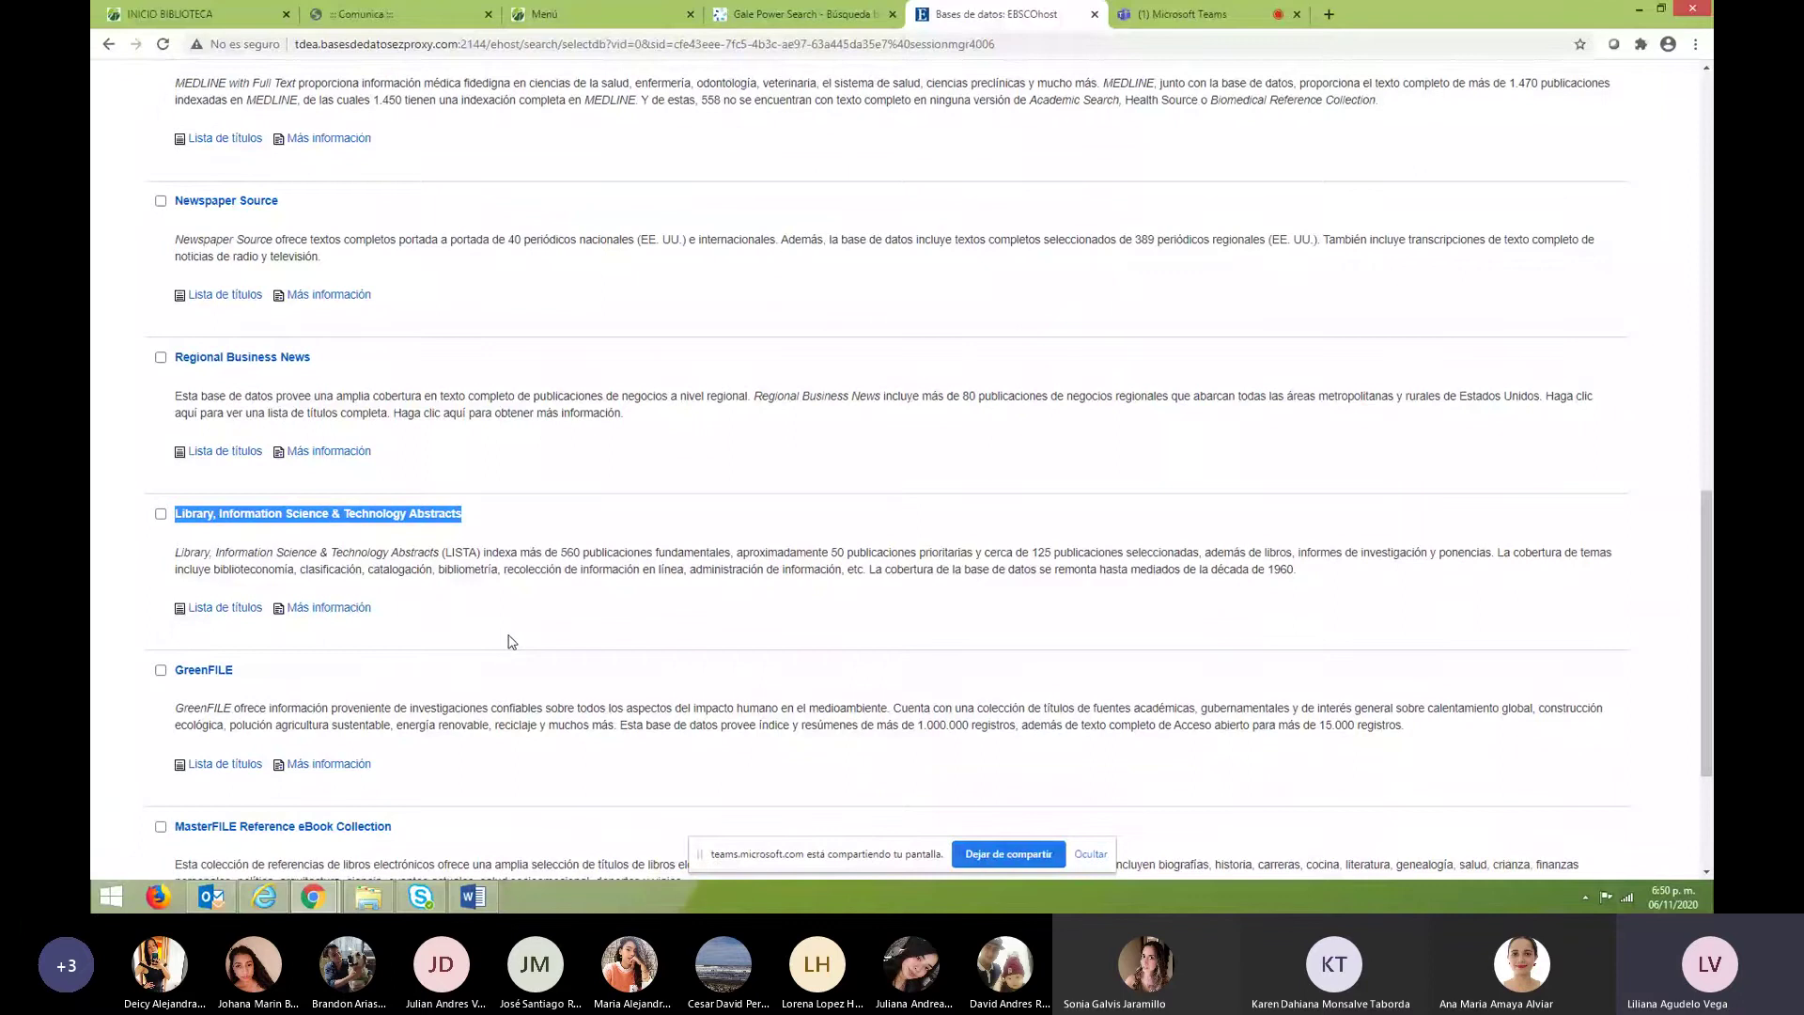
pyautogui.scroll(2, 511, 641)
pyautogui.middleClick(514, 612)
pyautogui.scroll(15, 514, 612)
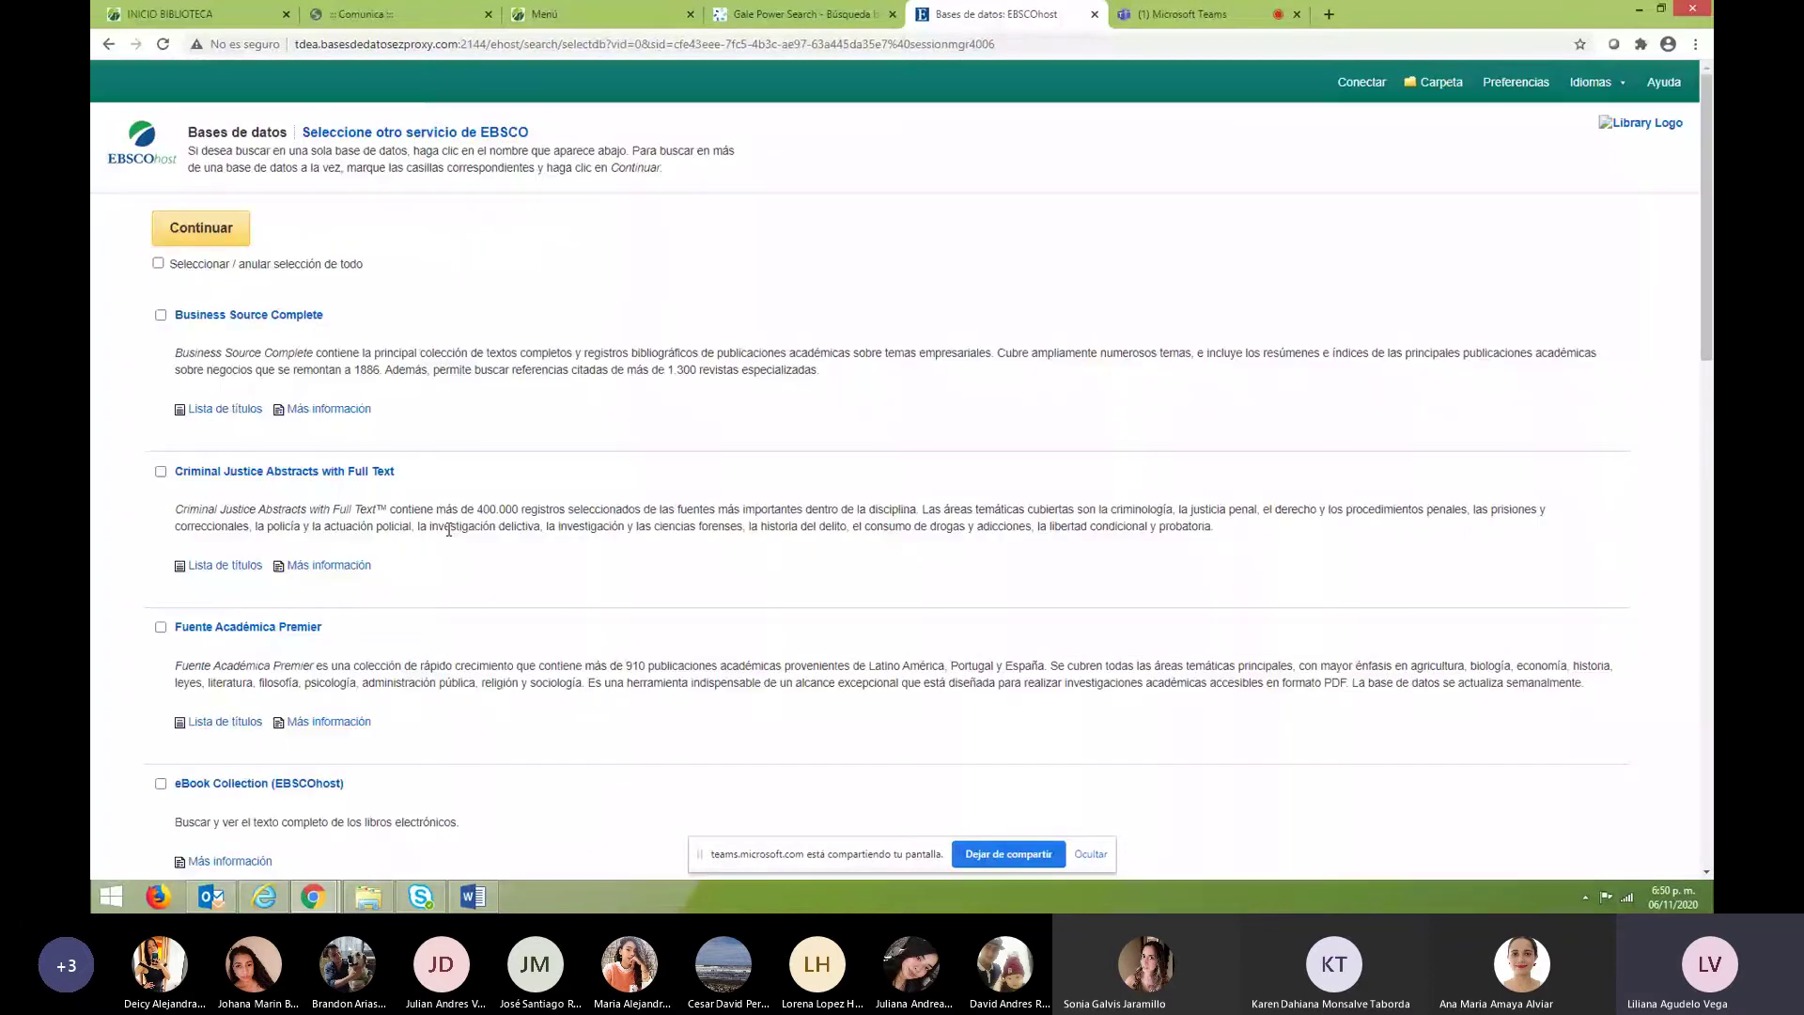
pyautogui.scroll(-2, 448, 526)
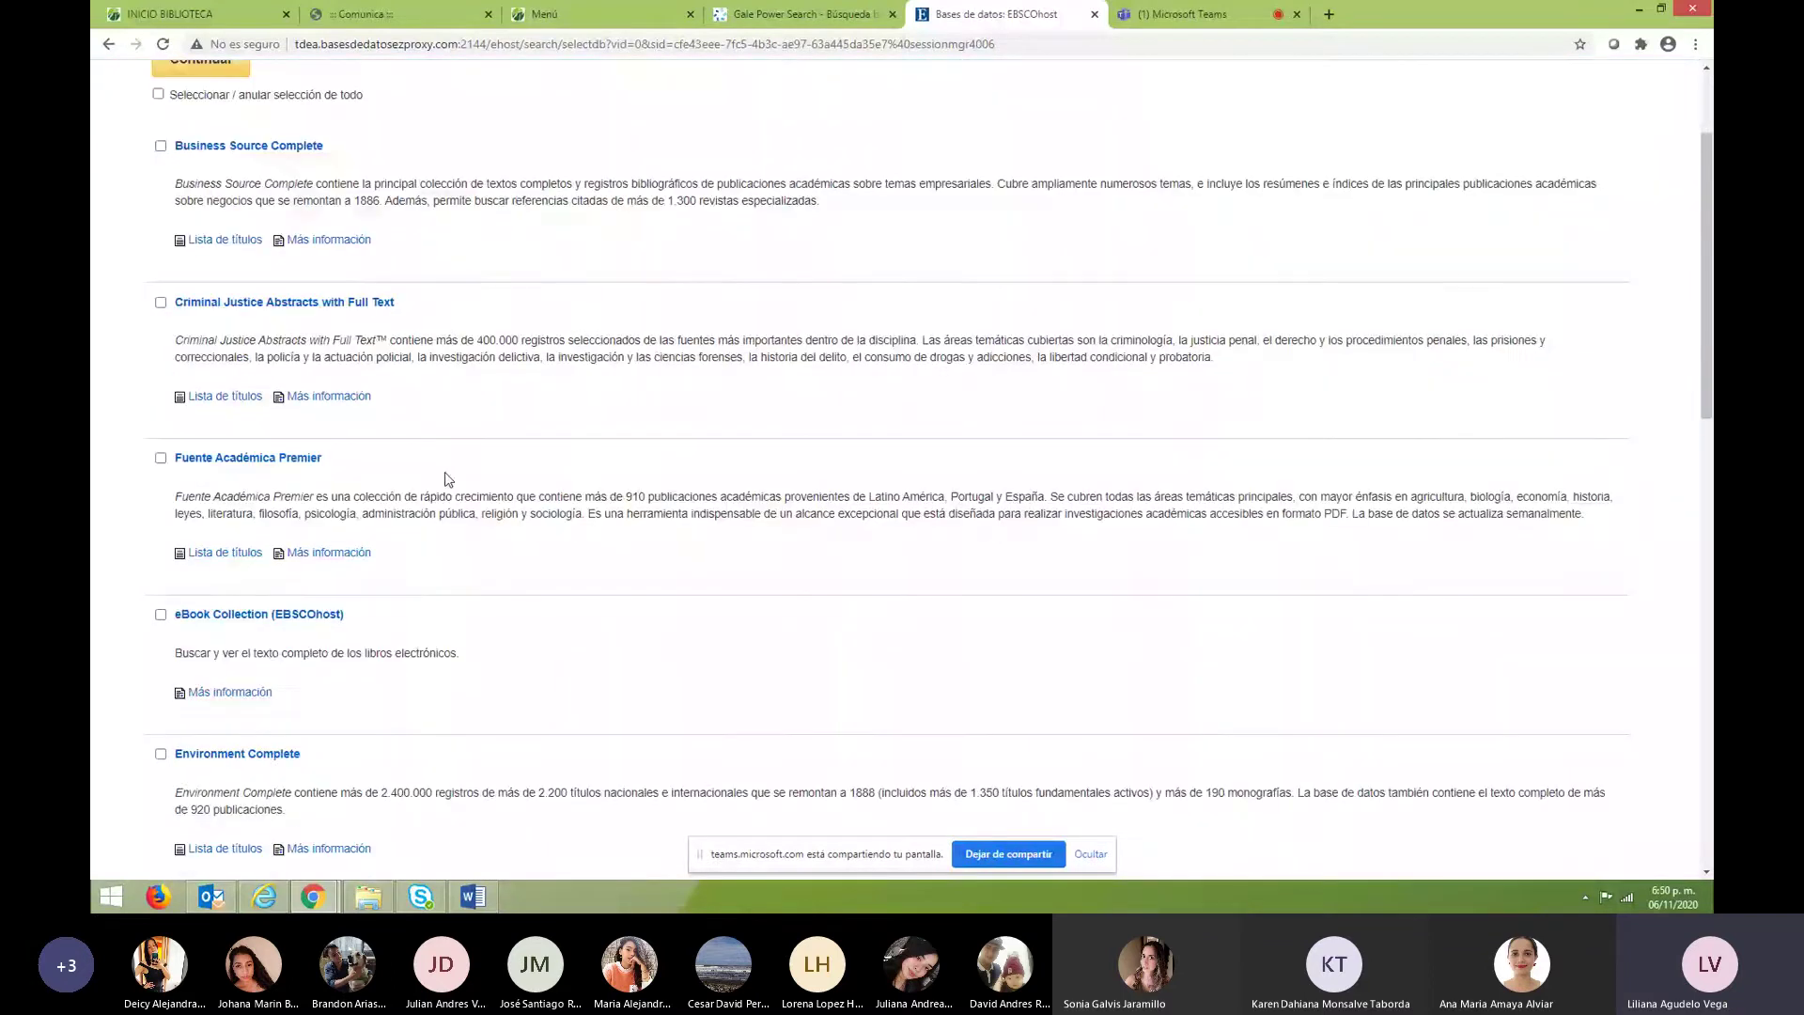
pyautogui.scroll(-4, 448, 480)
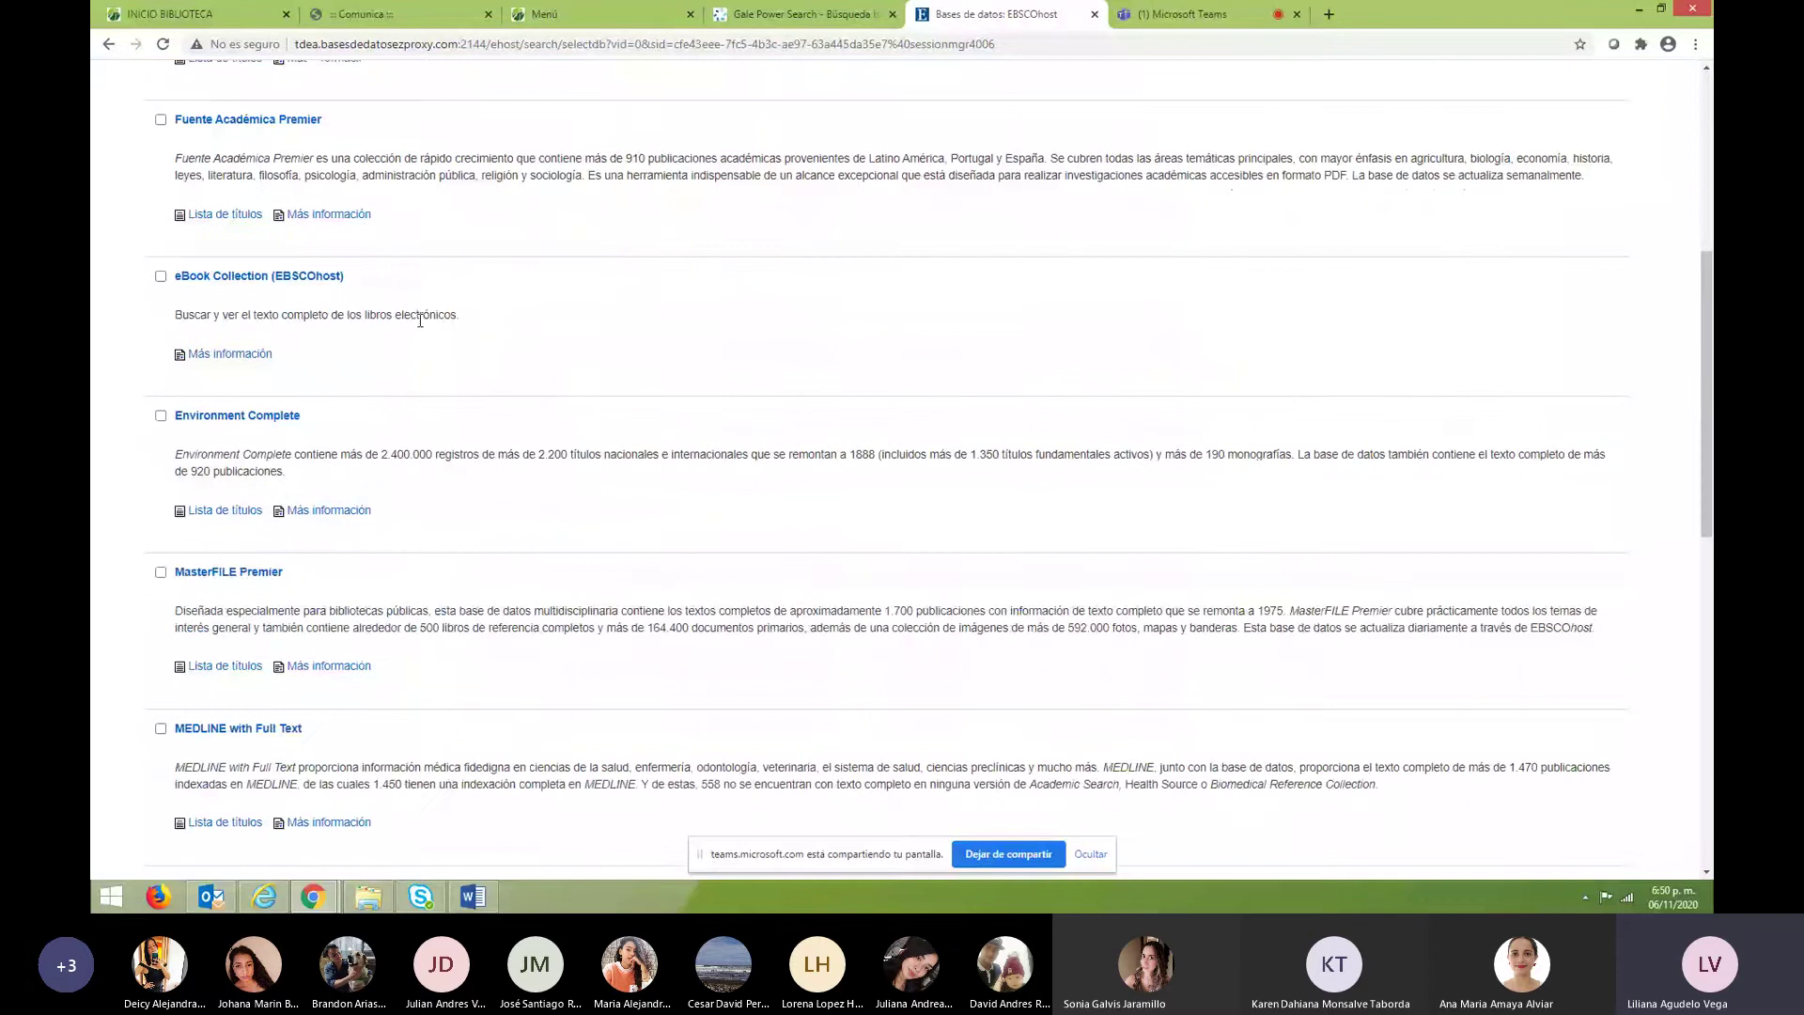
pyautogui.moveTo(350, 276); pyautogui.dragTo(173, 277)
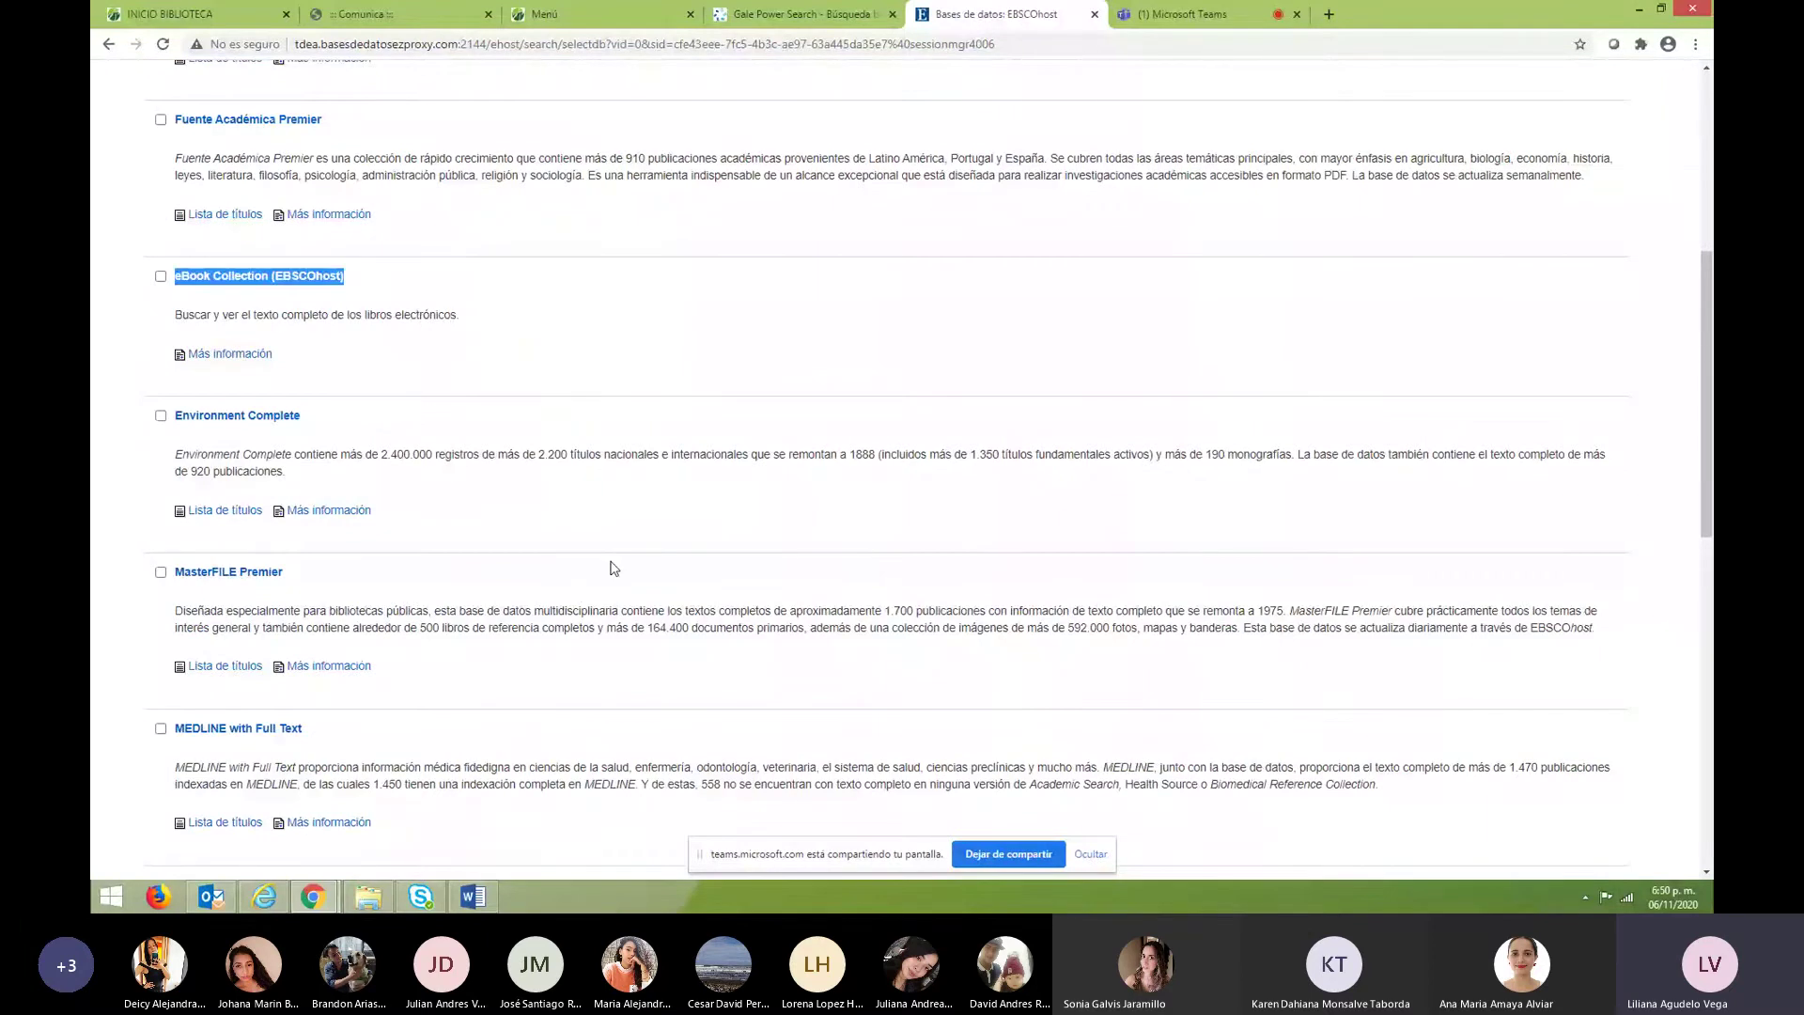
pyautogui.scroll(4, 612, 567)
pyautogui.scroll(2, 162, 268)
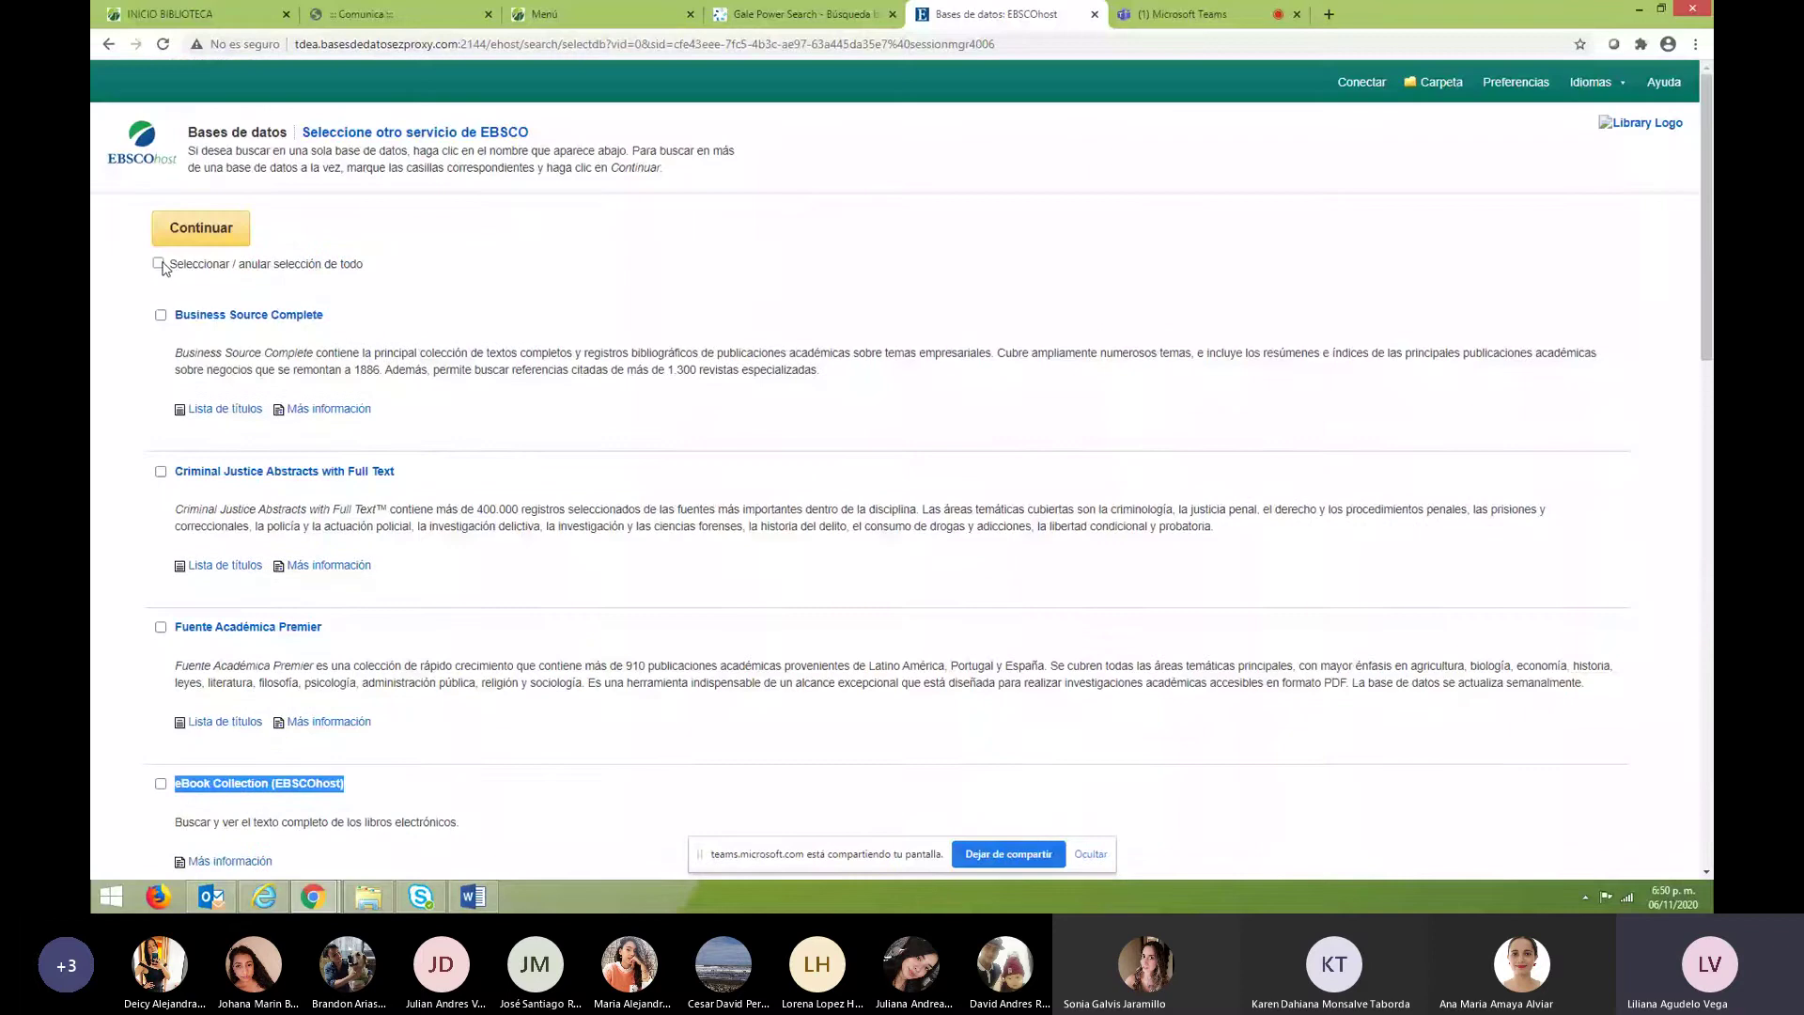
# Select all the EBSCOhost databases and continue to the basic search page.
pyautogui.click(158, 263)
pyautogui.click(200, 227)
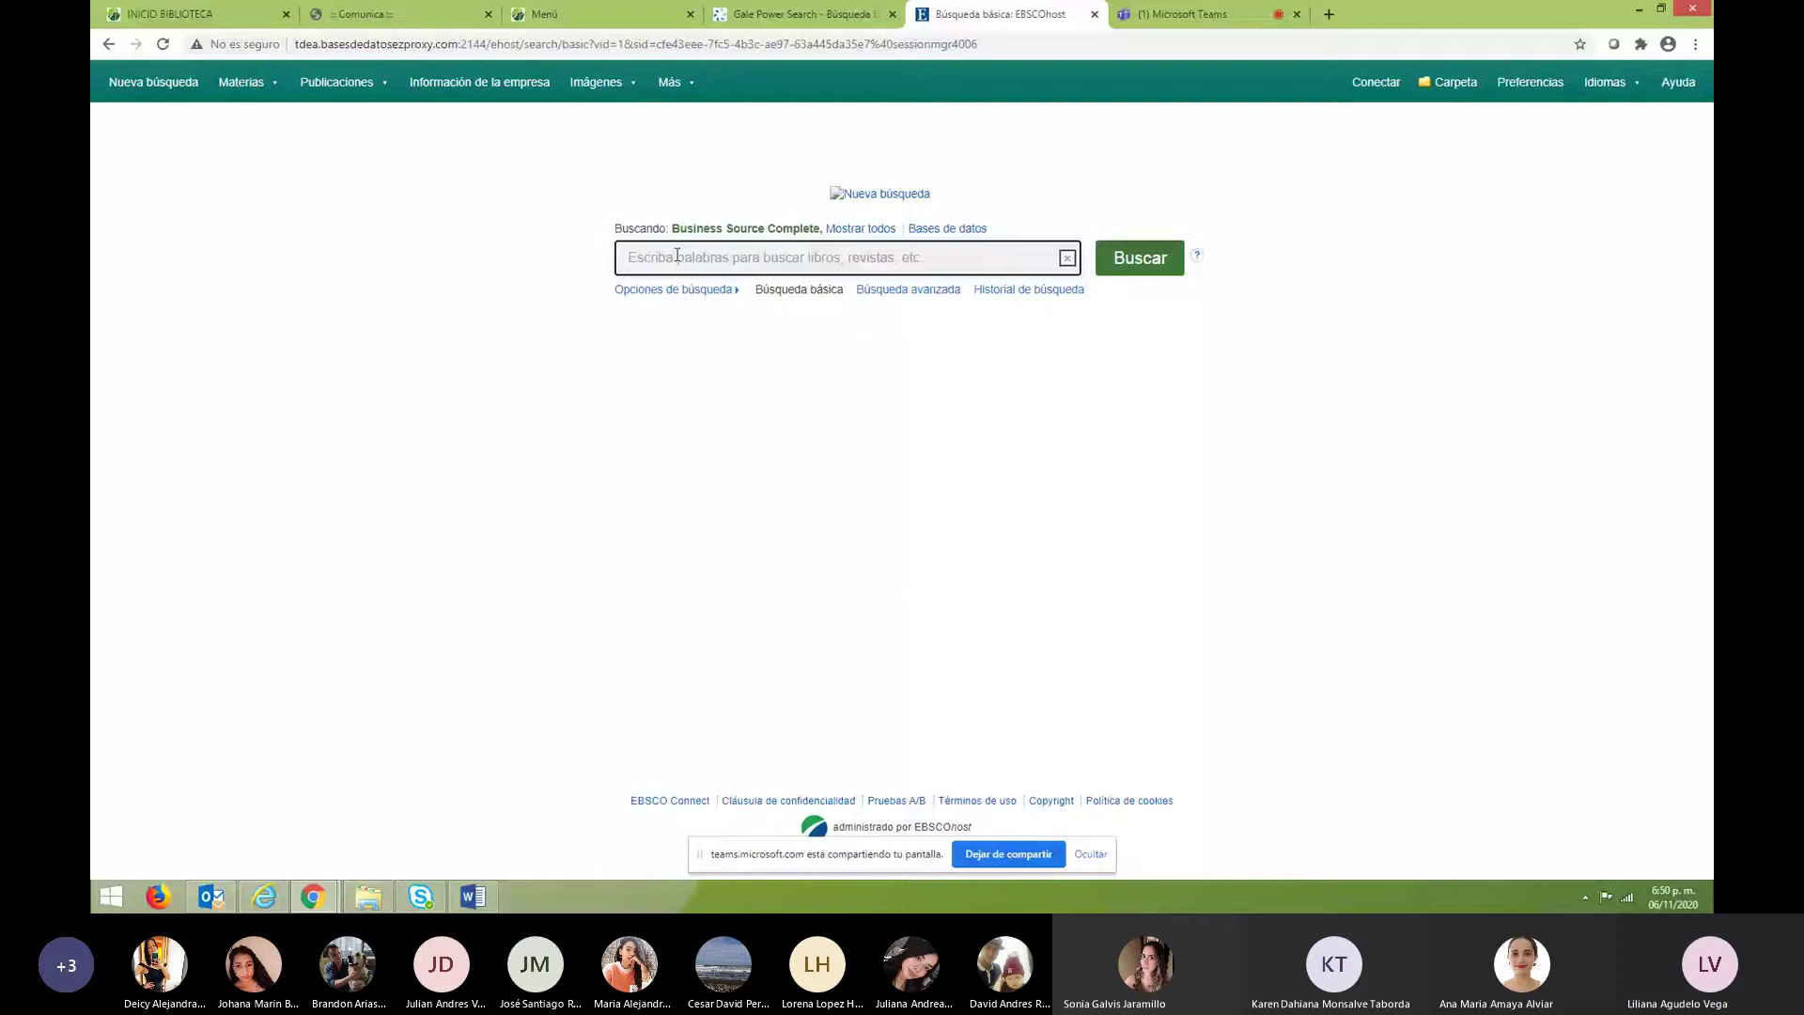
# Enter "international monetary systems" as the EBSCOhost search phrase, copy it for reuse, and run the search.
pyautogui.write('internation')
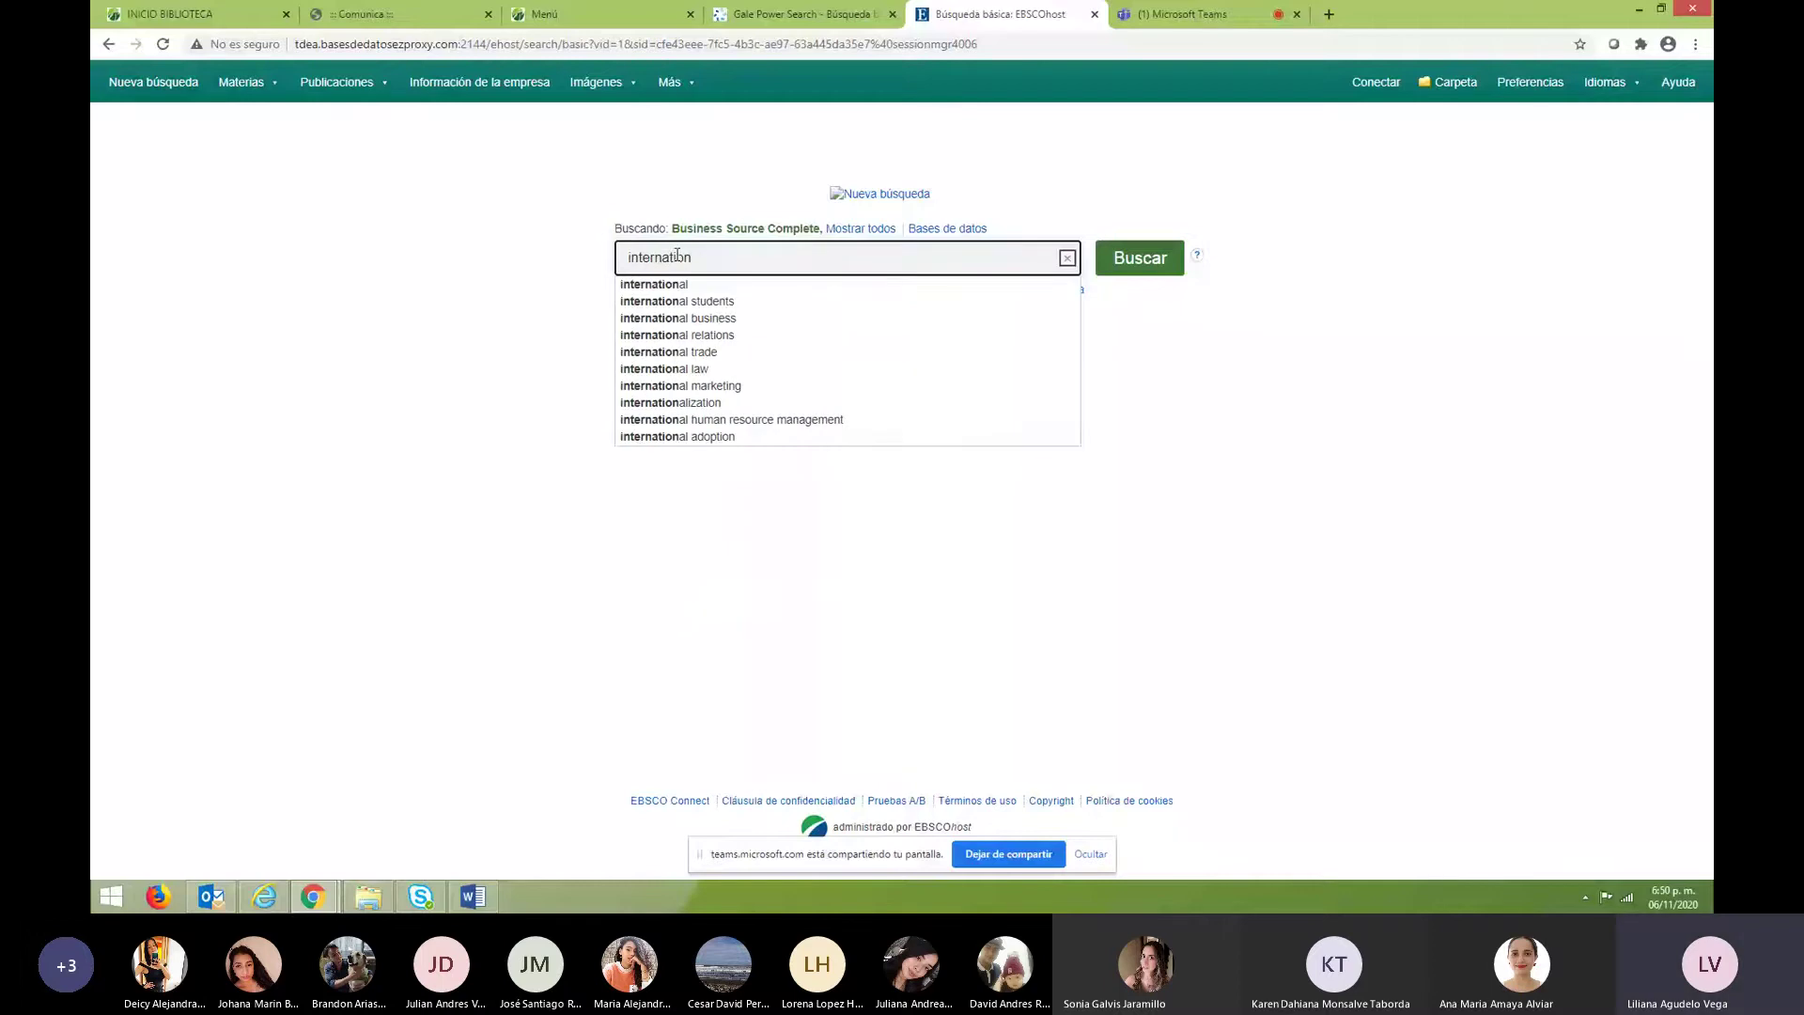
pyautogui.write('al mo')
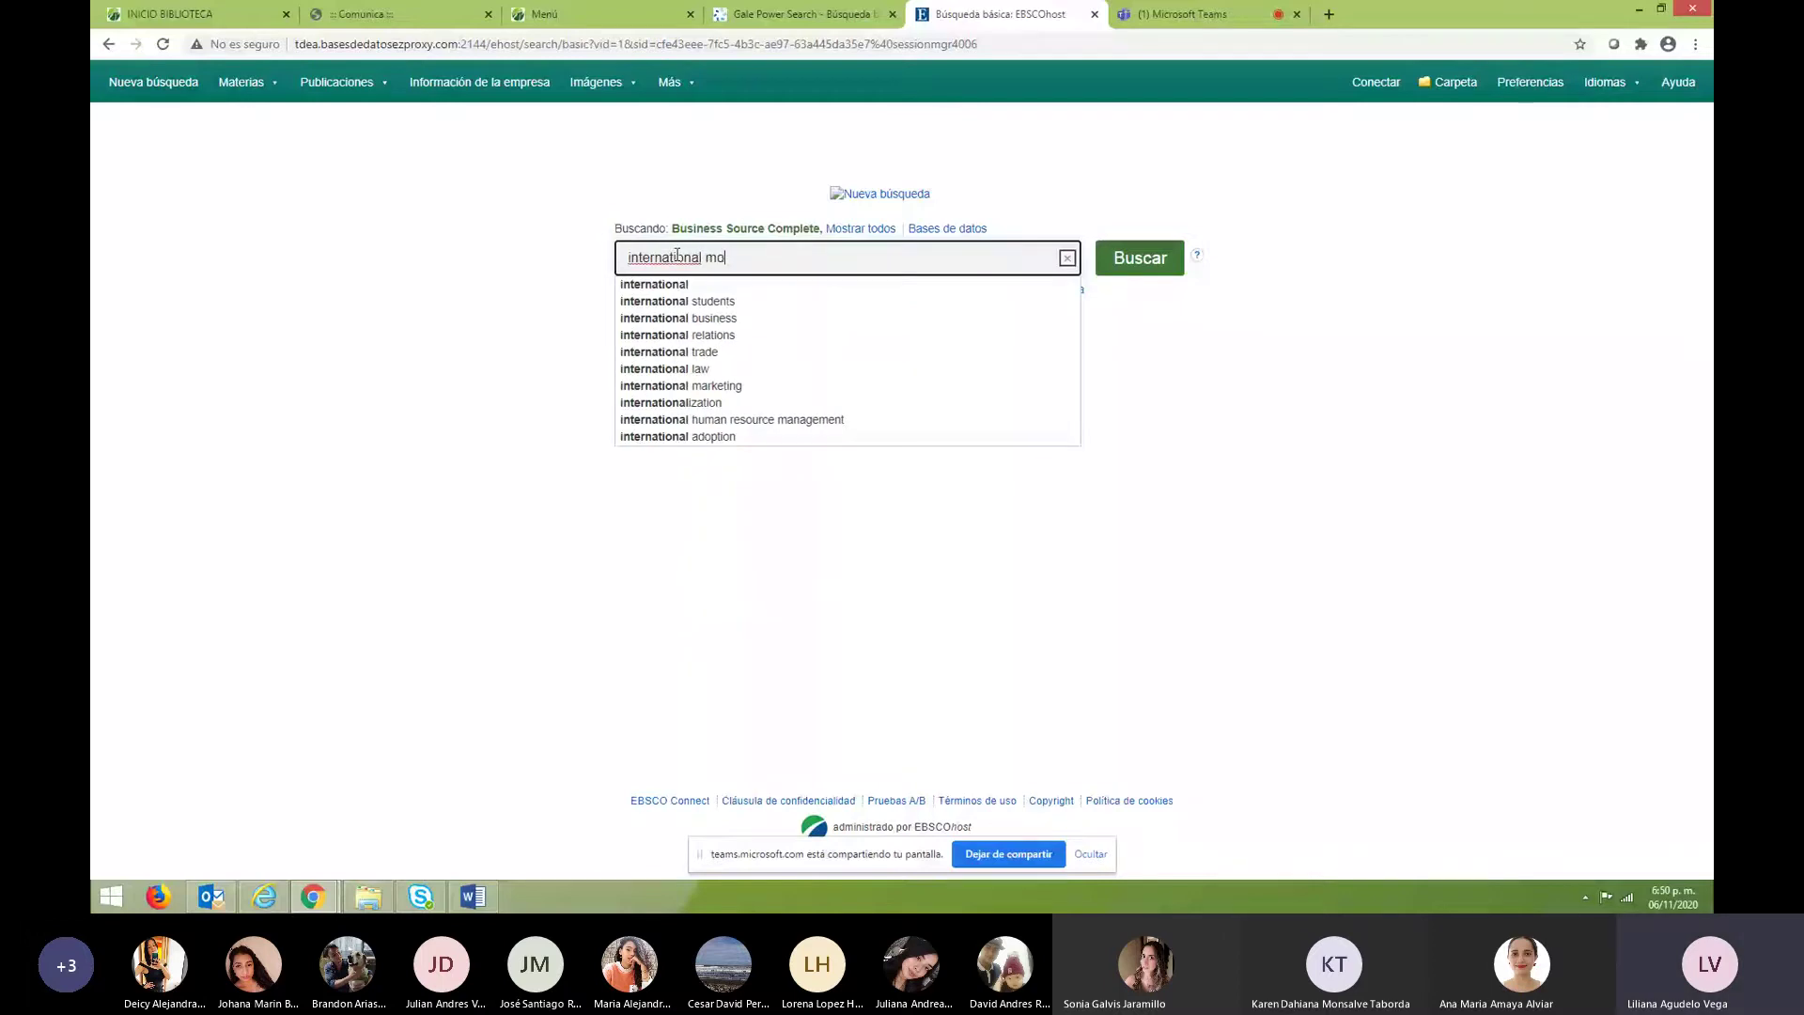
pyautogui.write('netary systems')
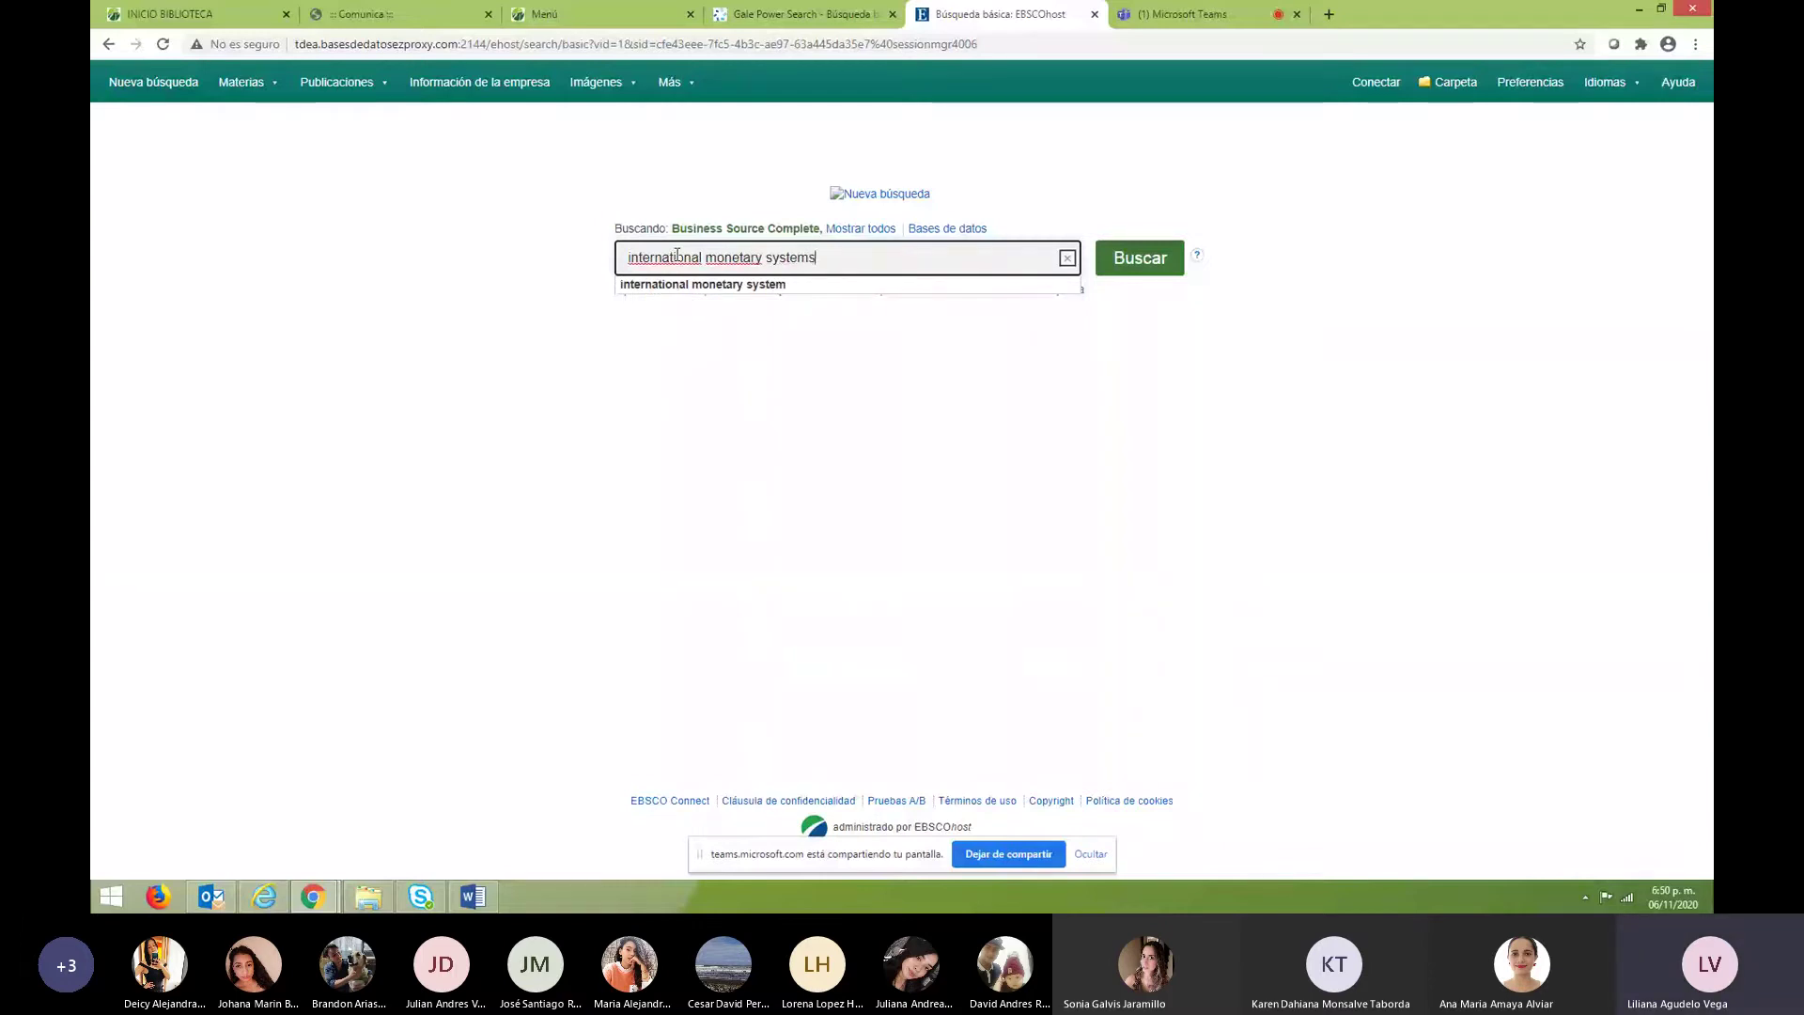
pyautogui.hotkey('ctrl', 'shift', 'Left')
pyautogui.hotkey('ctrl', 'shift', 'Left')
pyautogui.hotkey('ctrl', 'shift', 'Left')
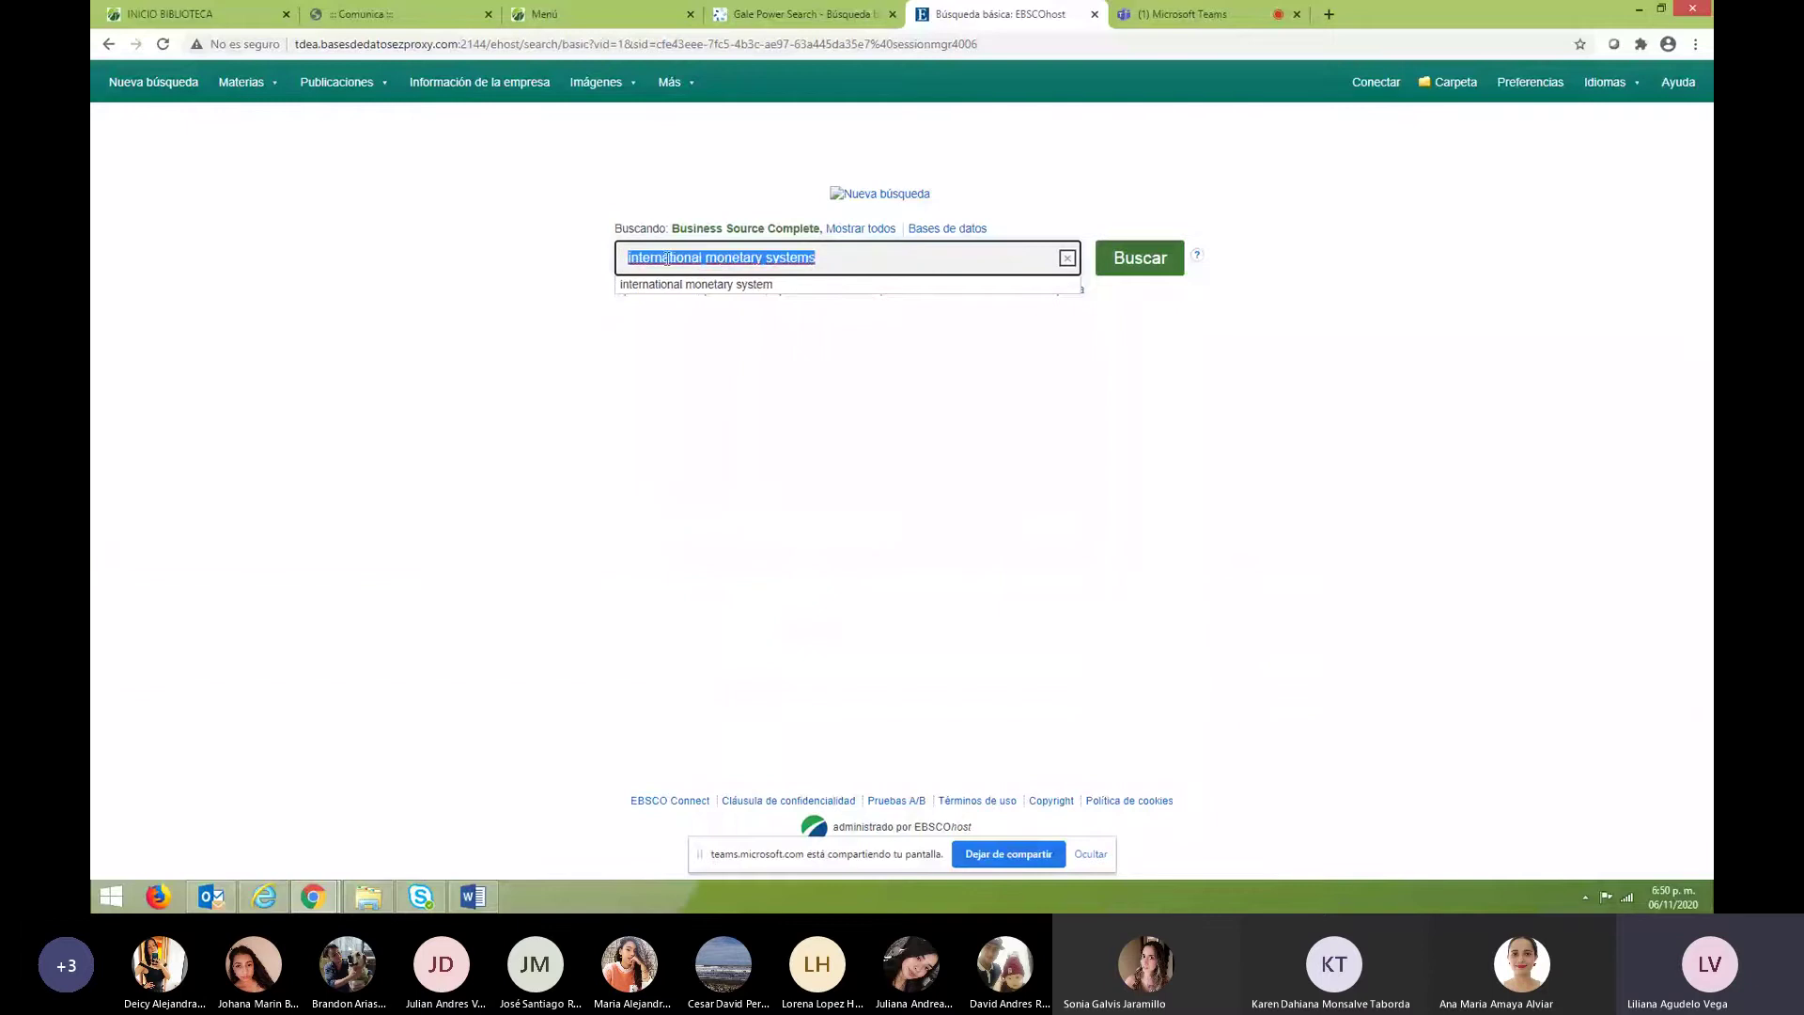
pyautogui.rightClick(668, 263)
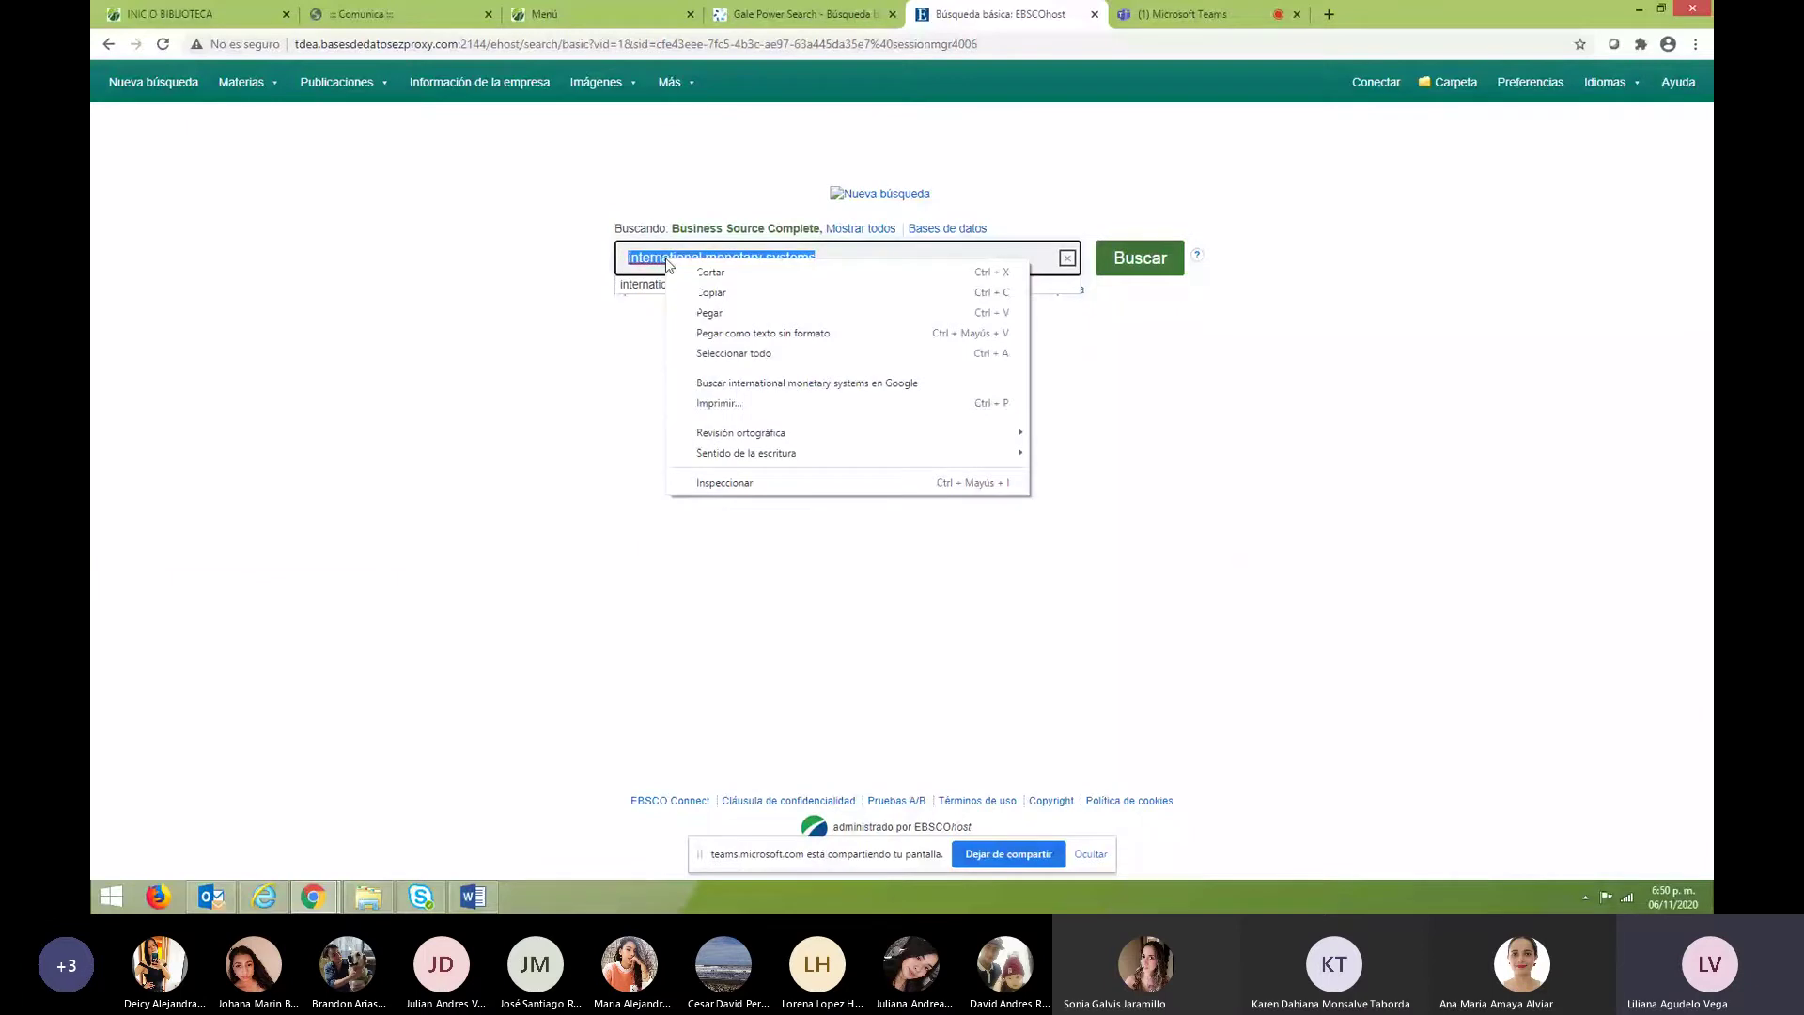
pyautogui.click(707, 299)
pyautogui.click(1141, 263)
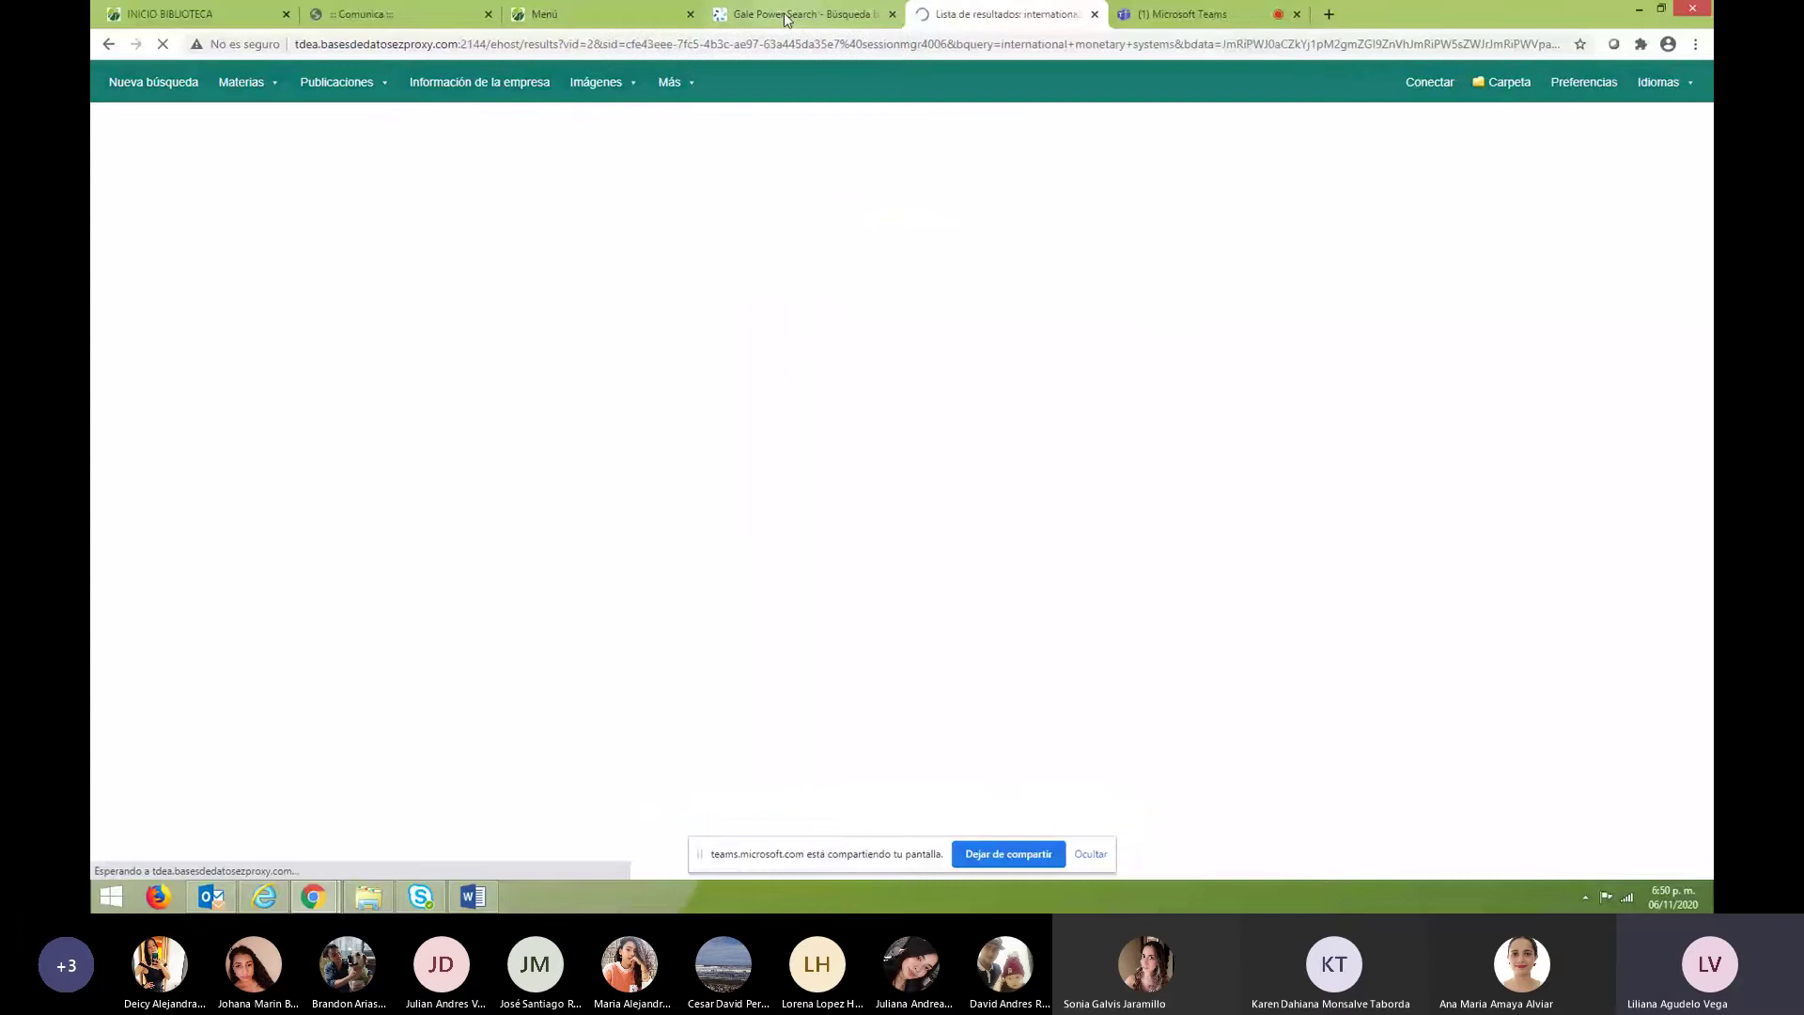
# Try to search Gale Power Search for the copied phrase "international monetary systems", and go back to its search page.
pyautogui.click(787, 19)
pyautogui.rightClick(283, 252)
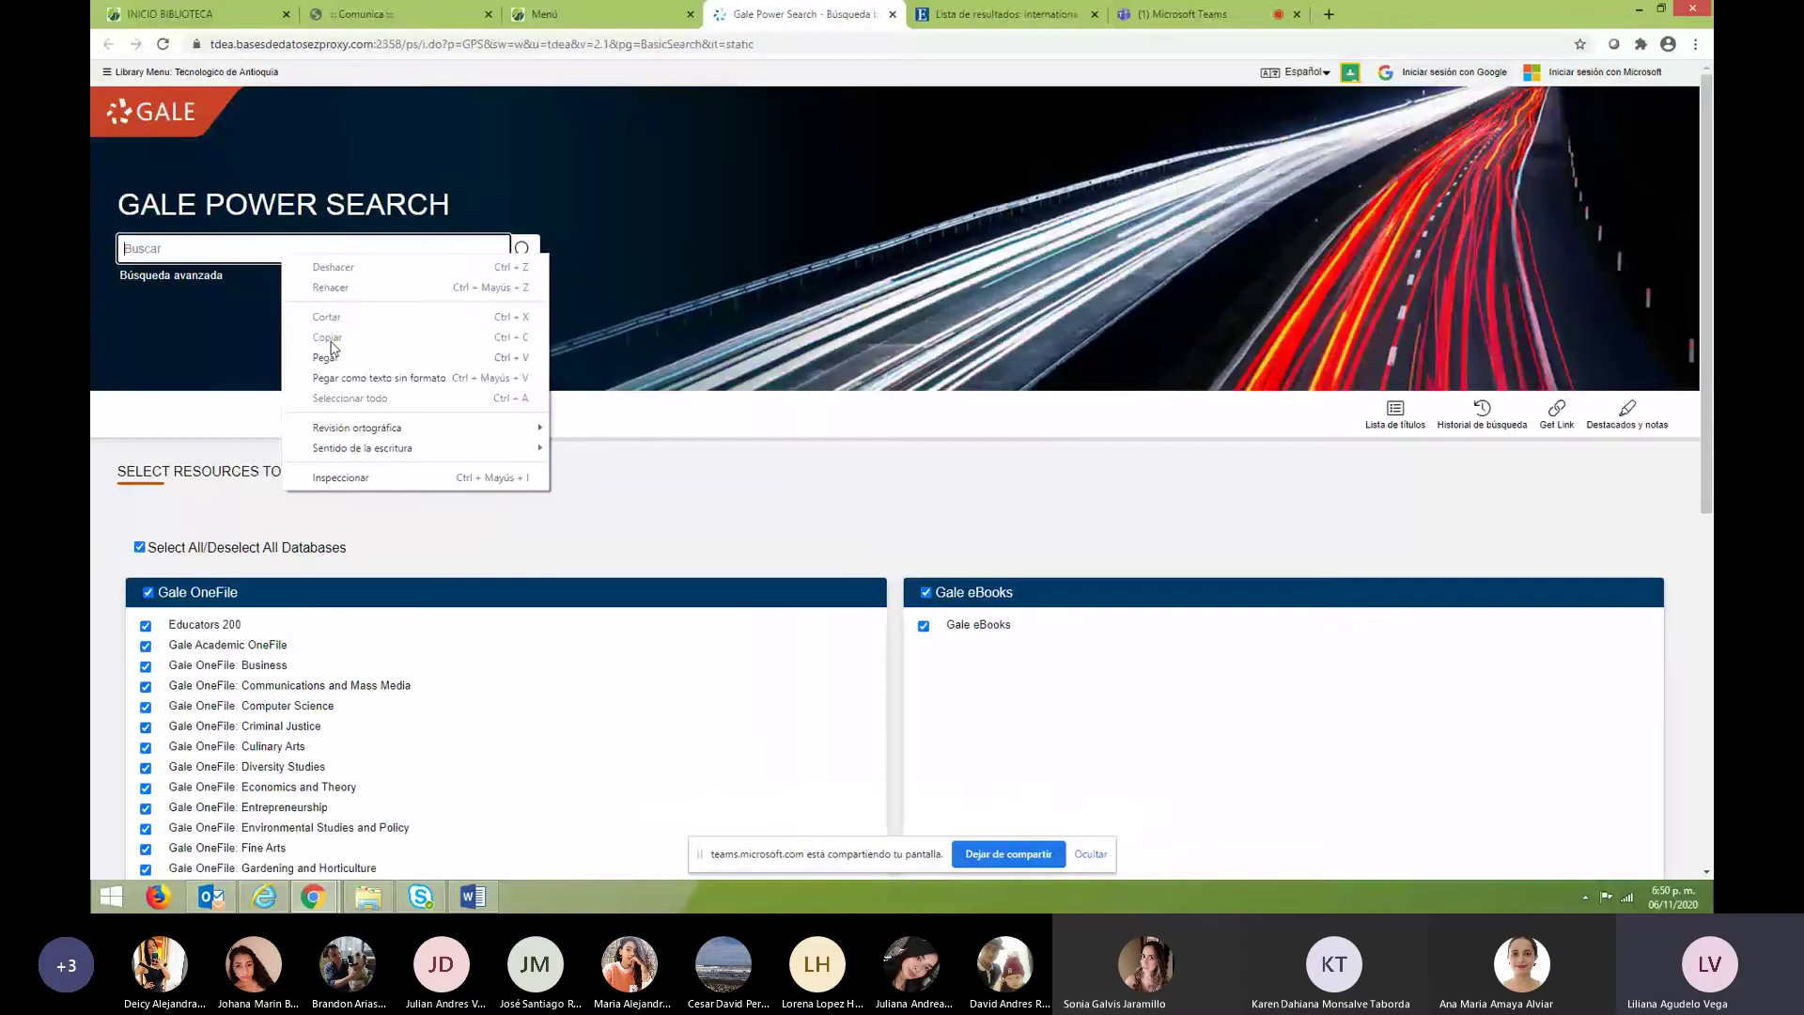
pyautogui.click(326, 357)
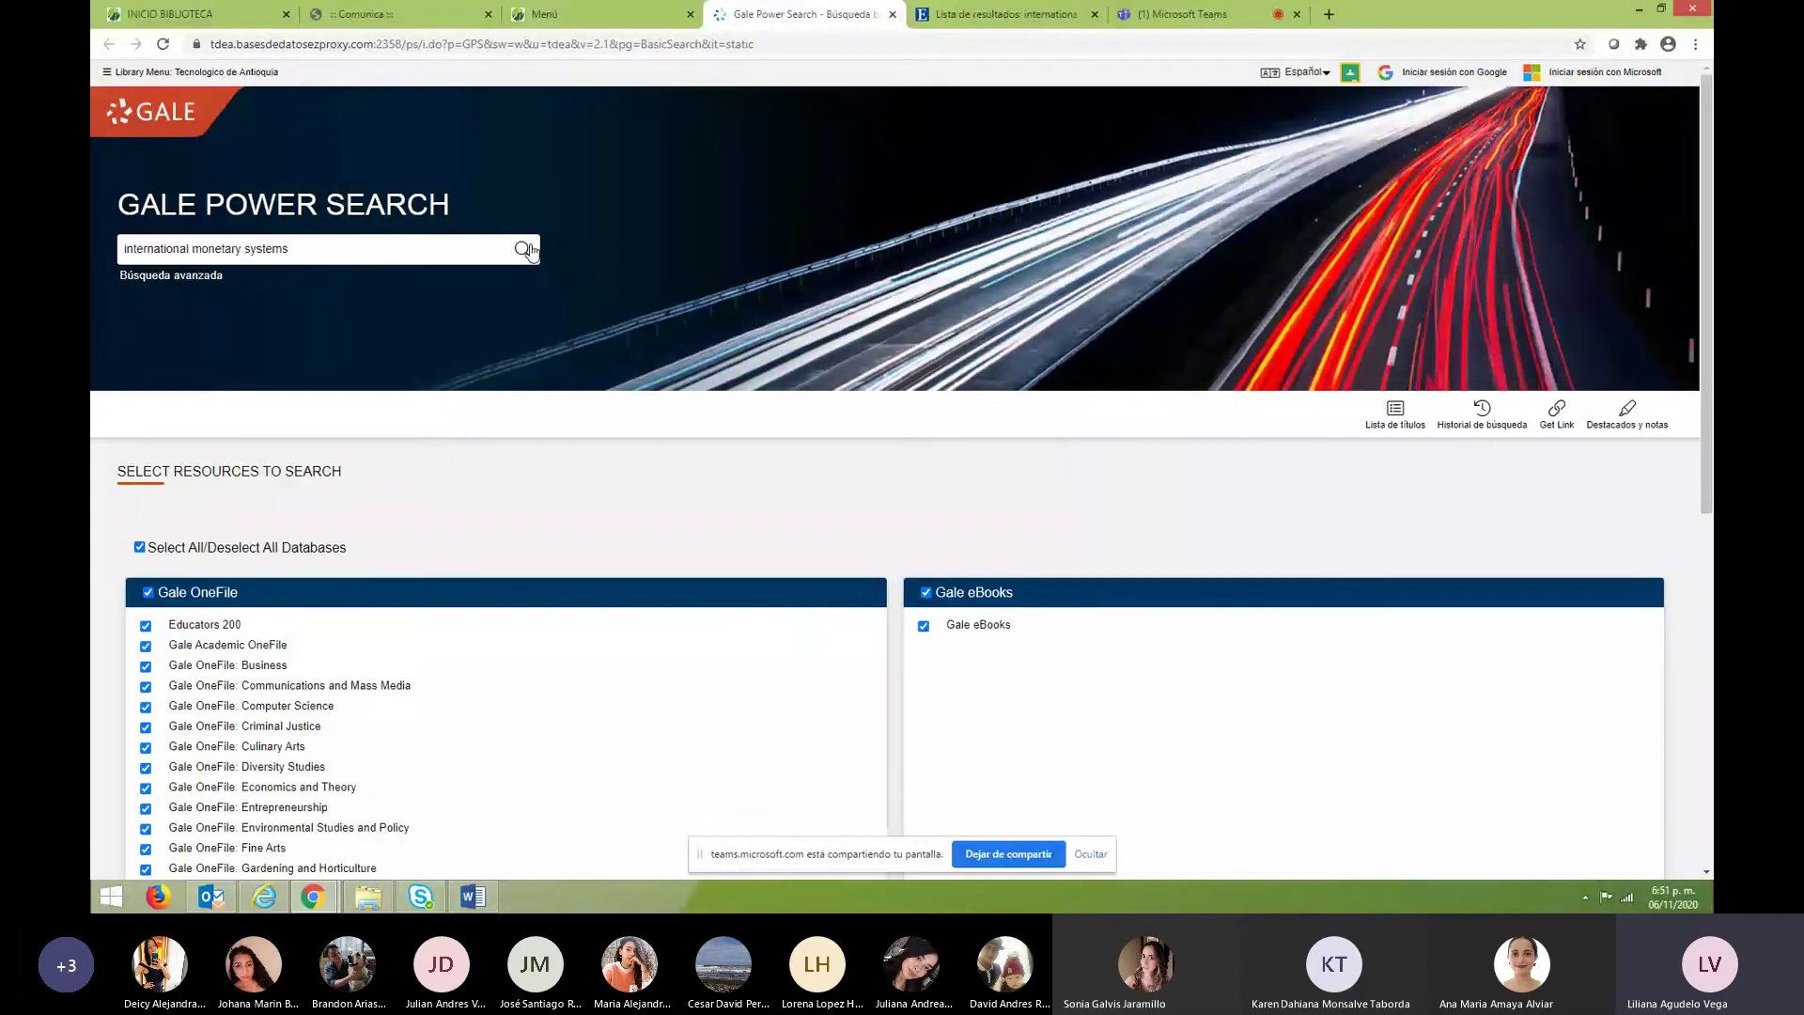
pyautogui.click(524, 249)
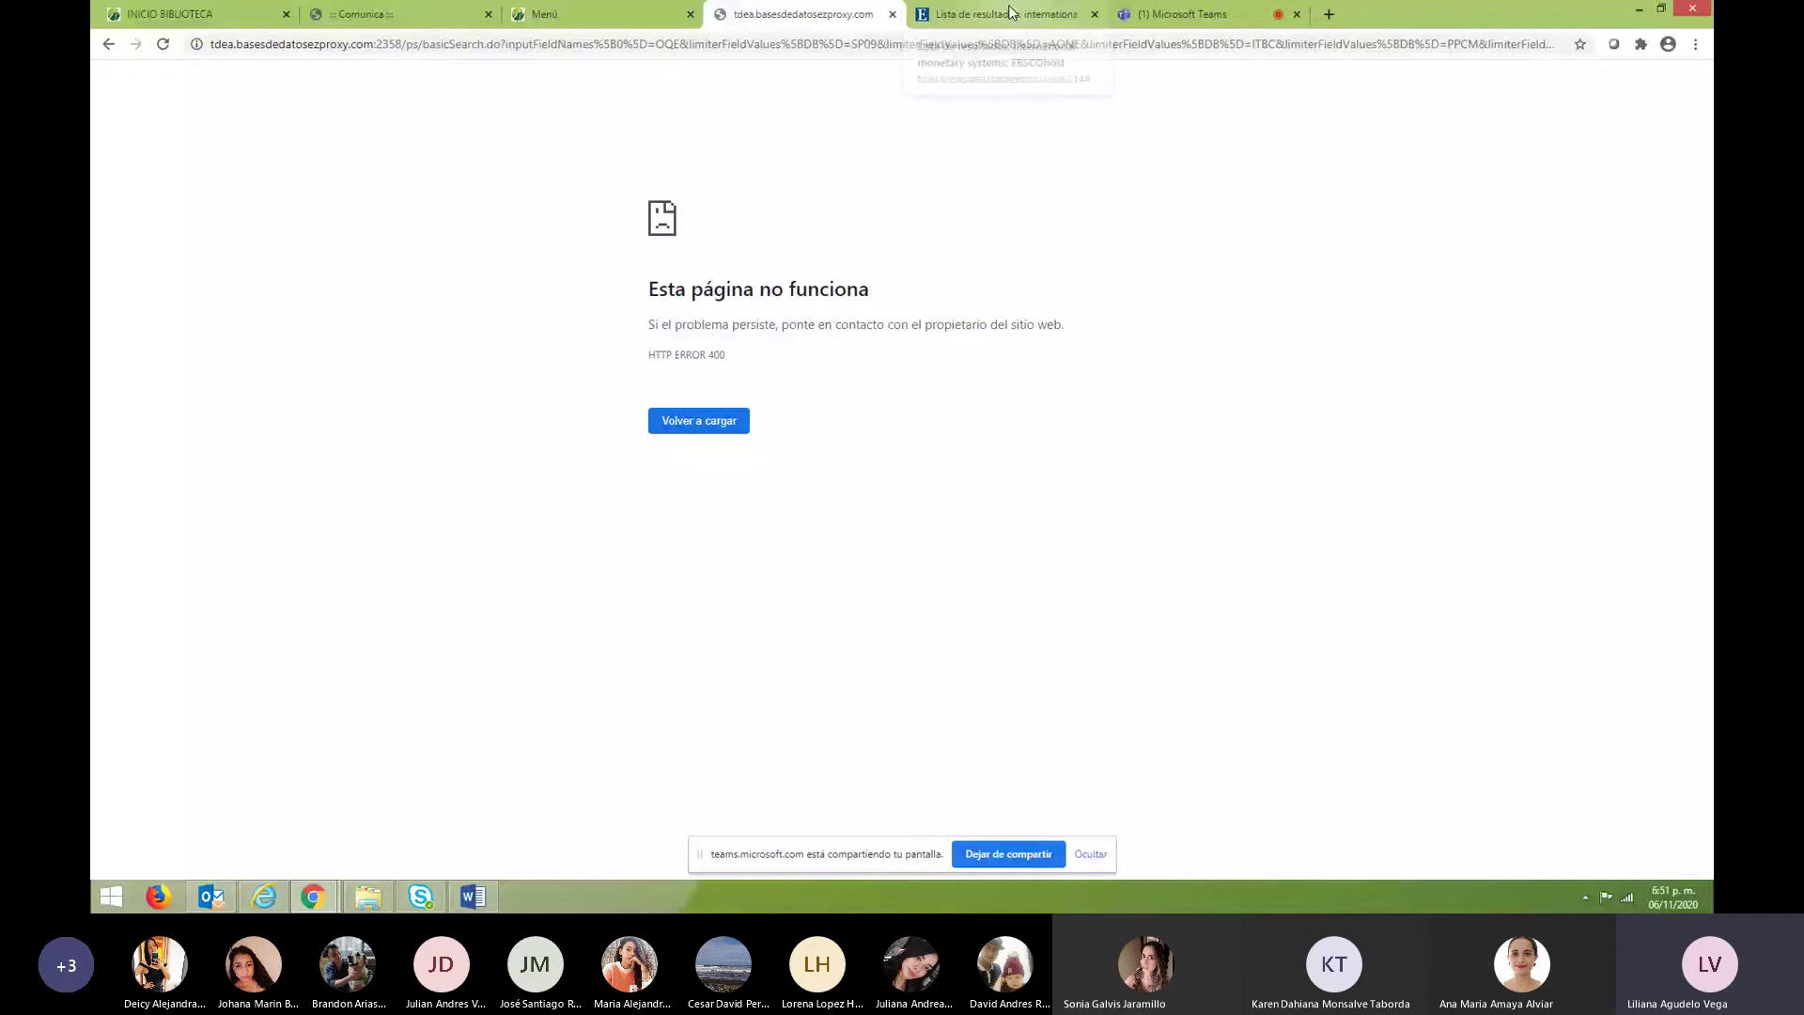
pyautogui.click(110, 44)
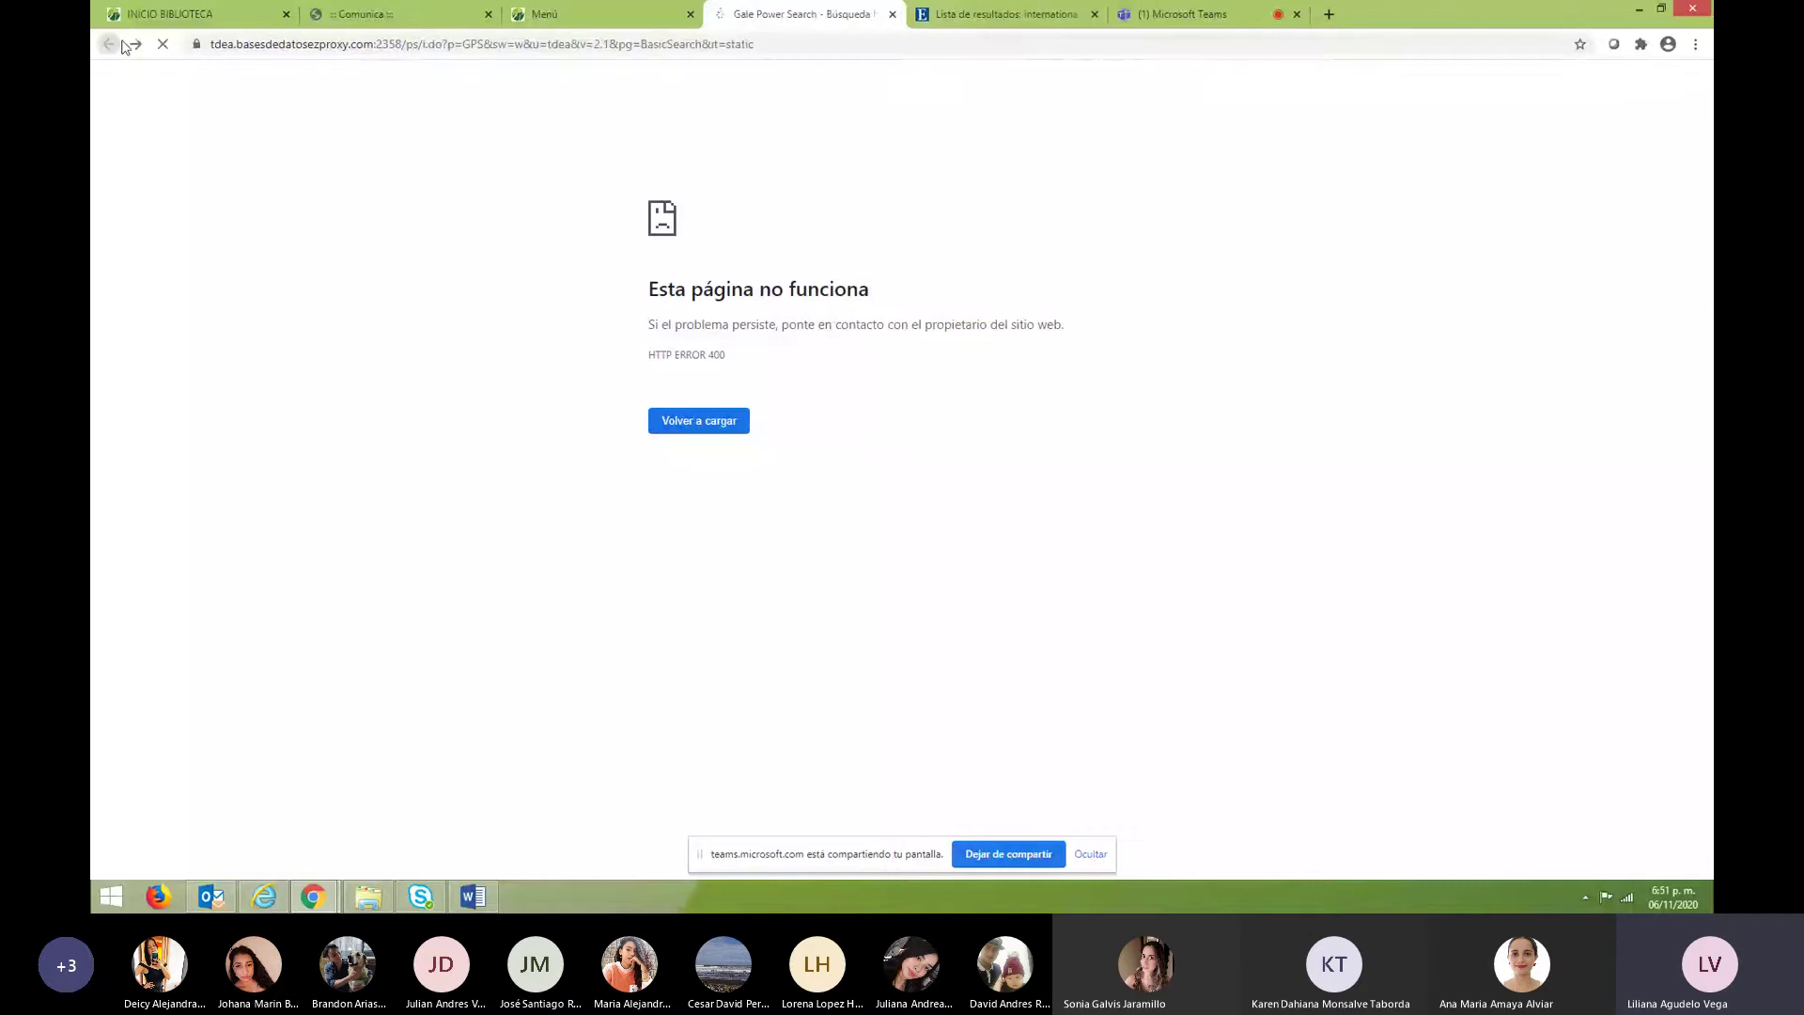
# Return to the EBSCOhost results and limit them to full text and peer-reviewed academic publications.
pyautogui.click(1004, 14)
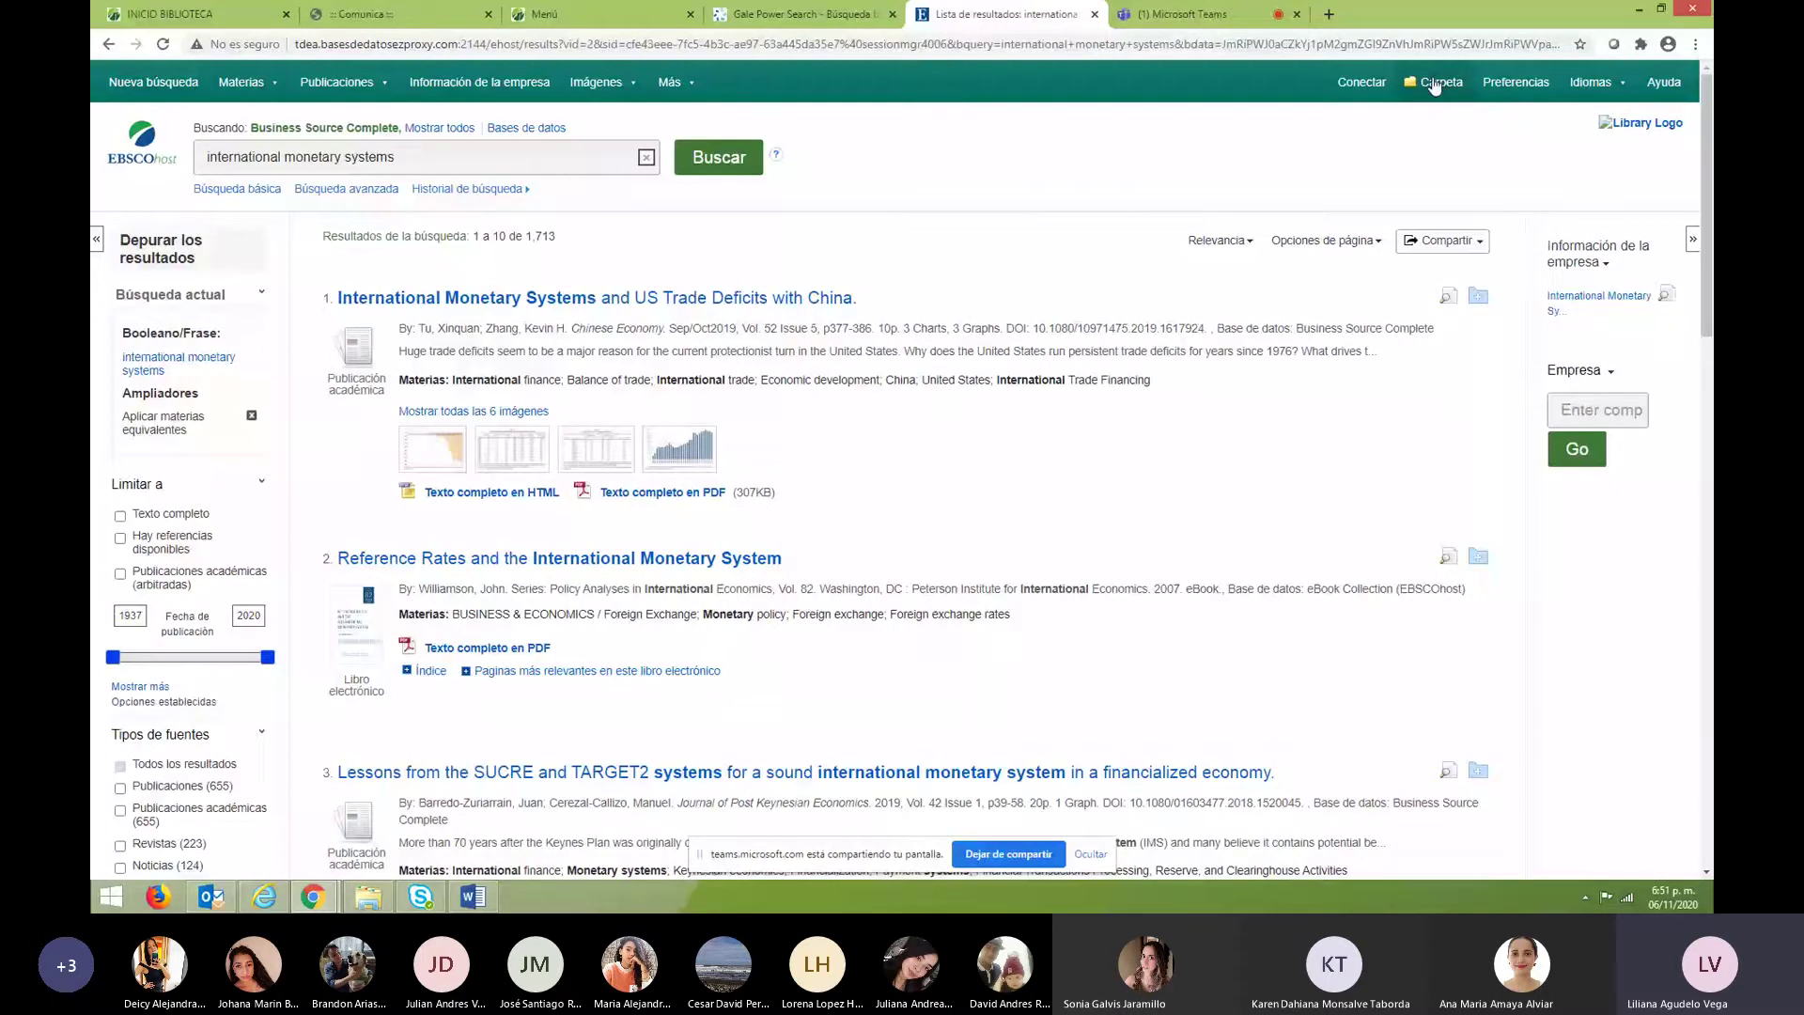
pyautogui.moveTo(119, 235); pyautogui.dragTo(208, 263)
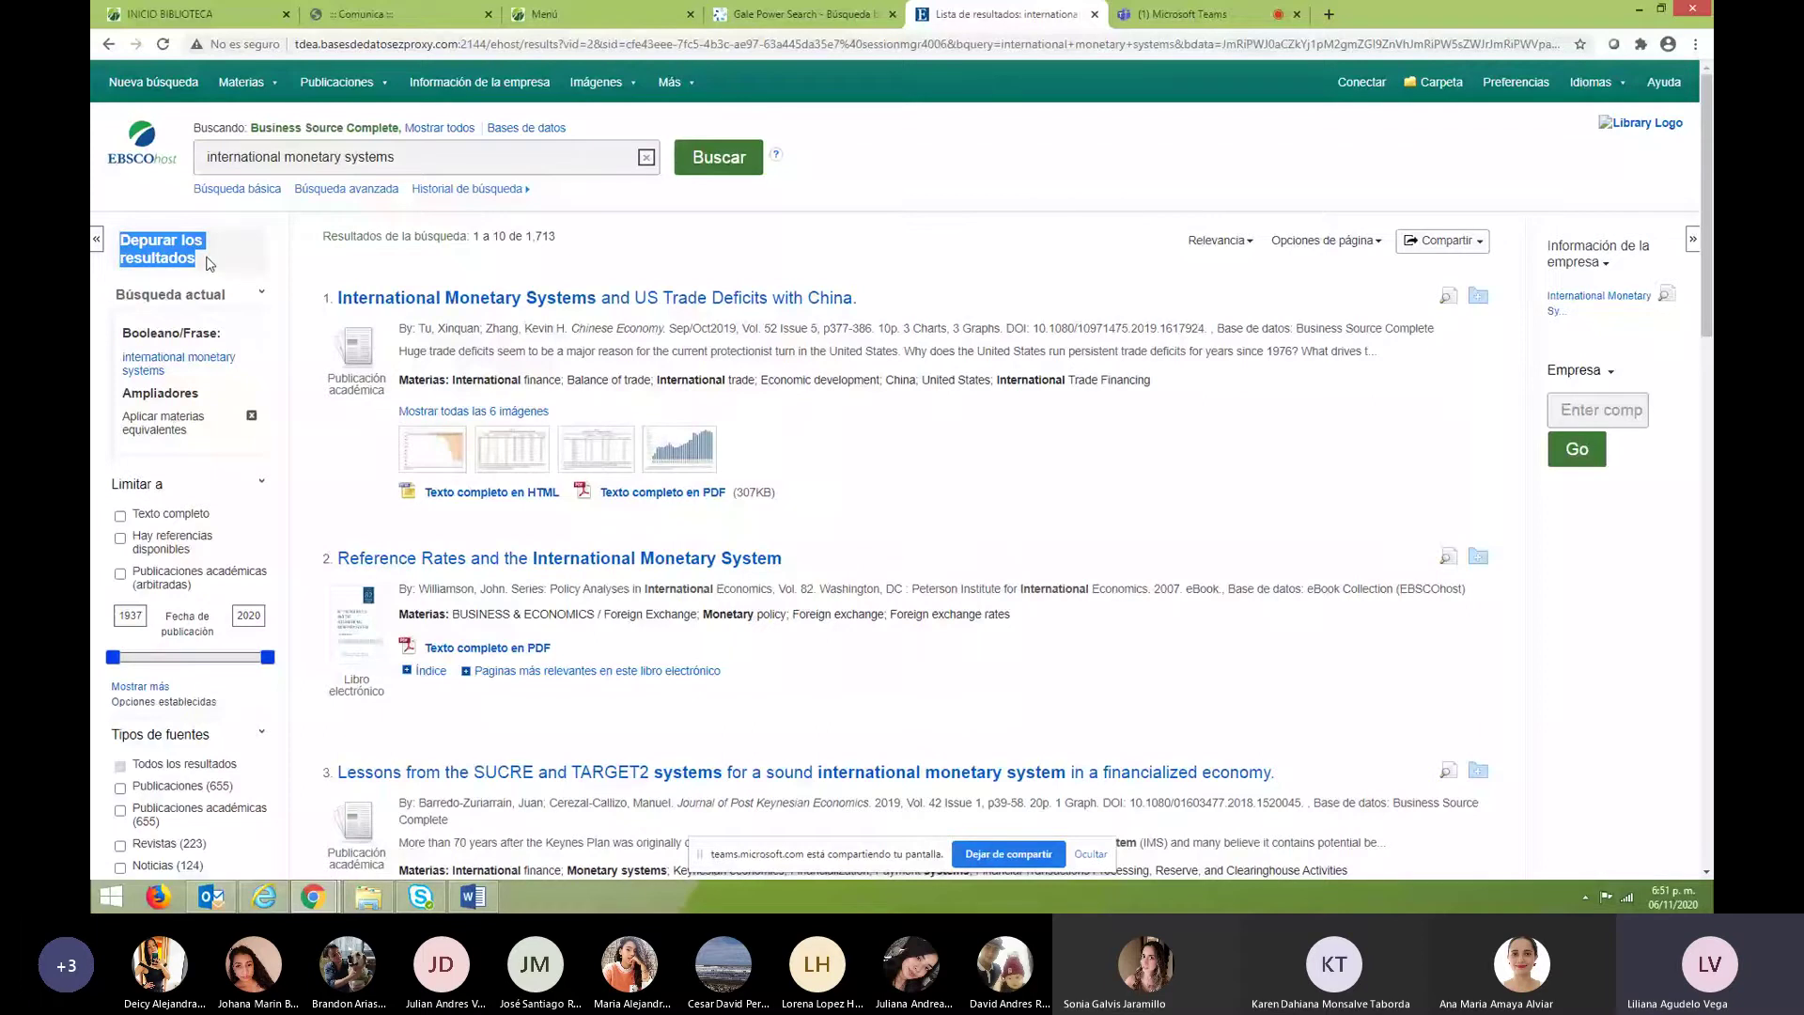
pyautogui.click(120, 517)
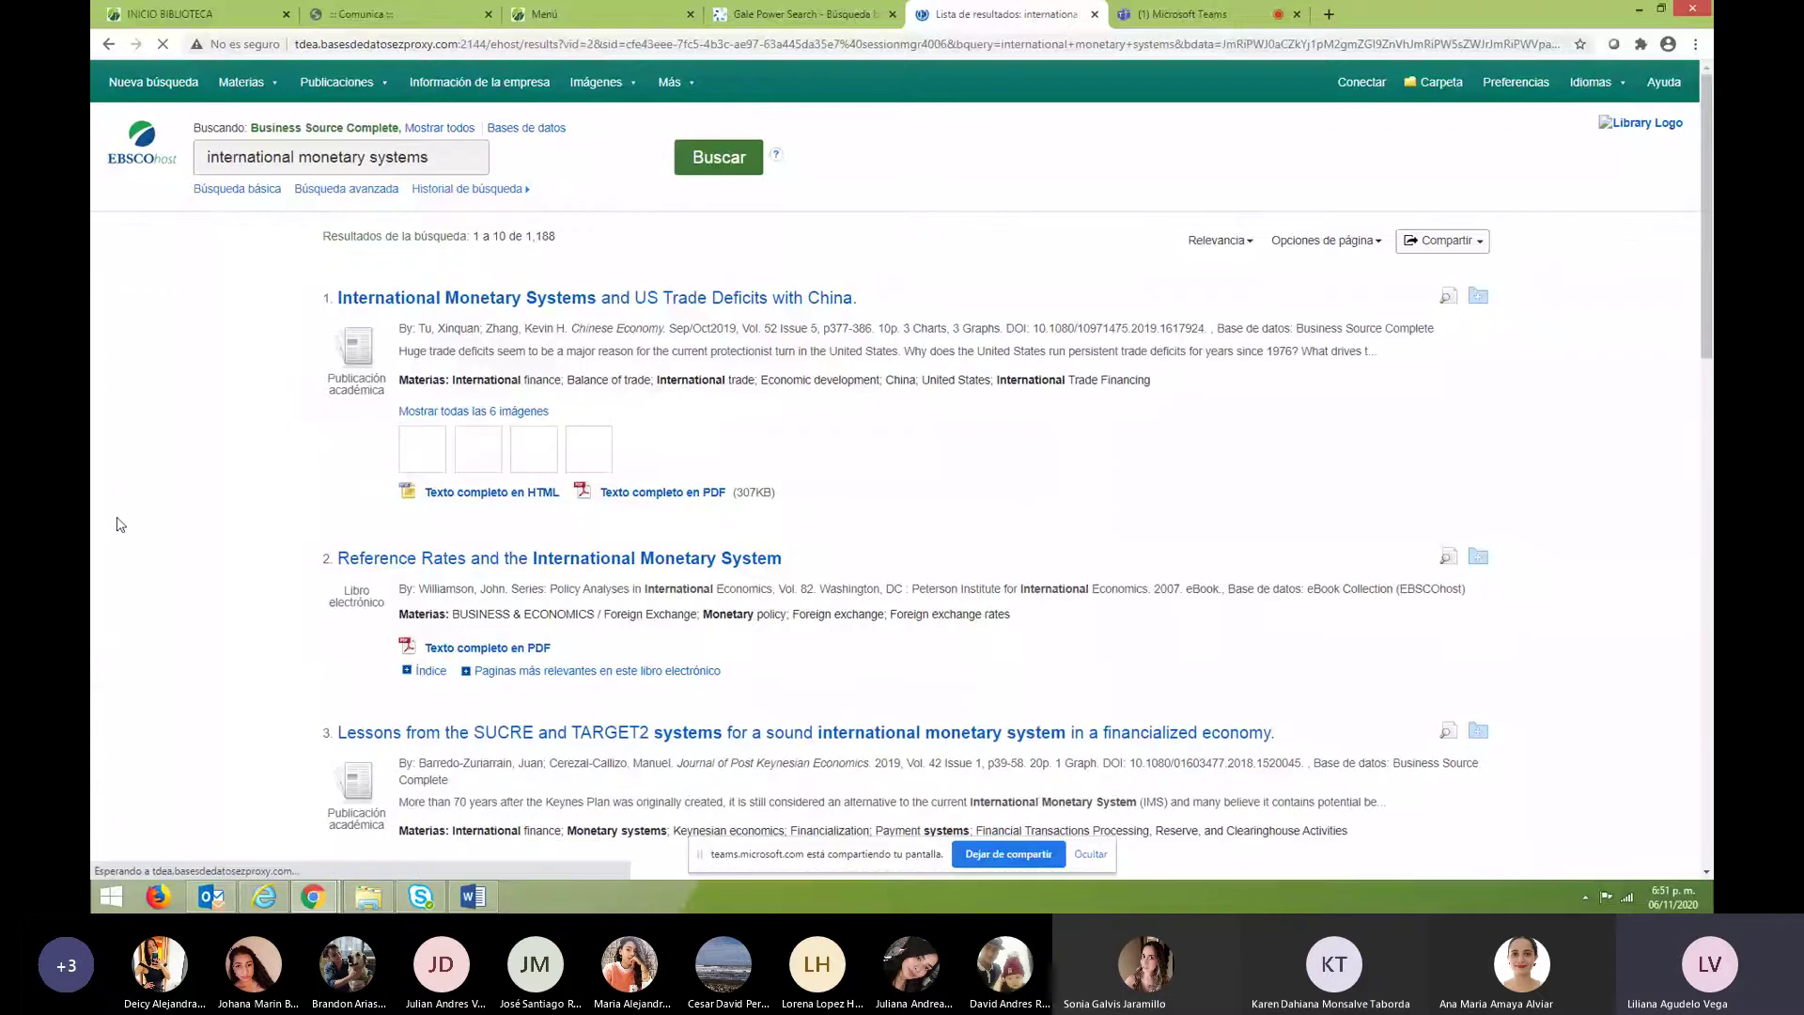
pyautogui.click(167, 611)
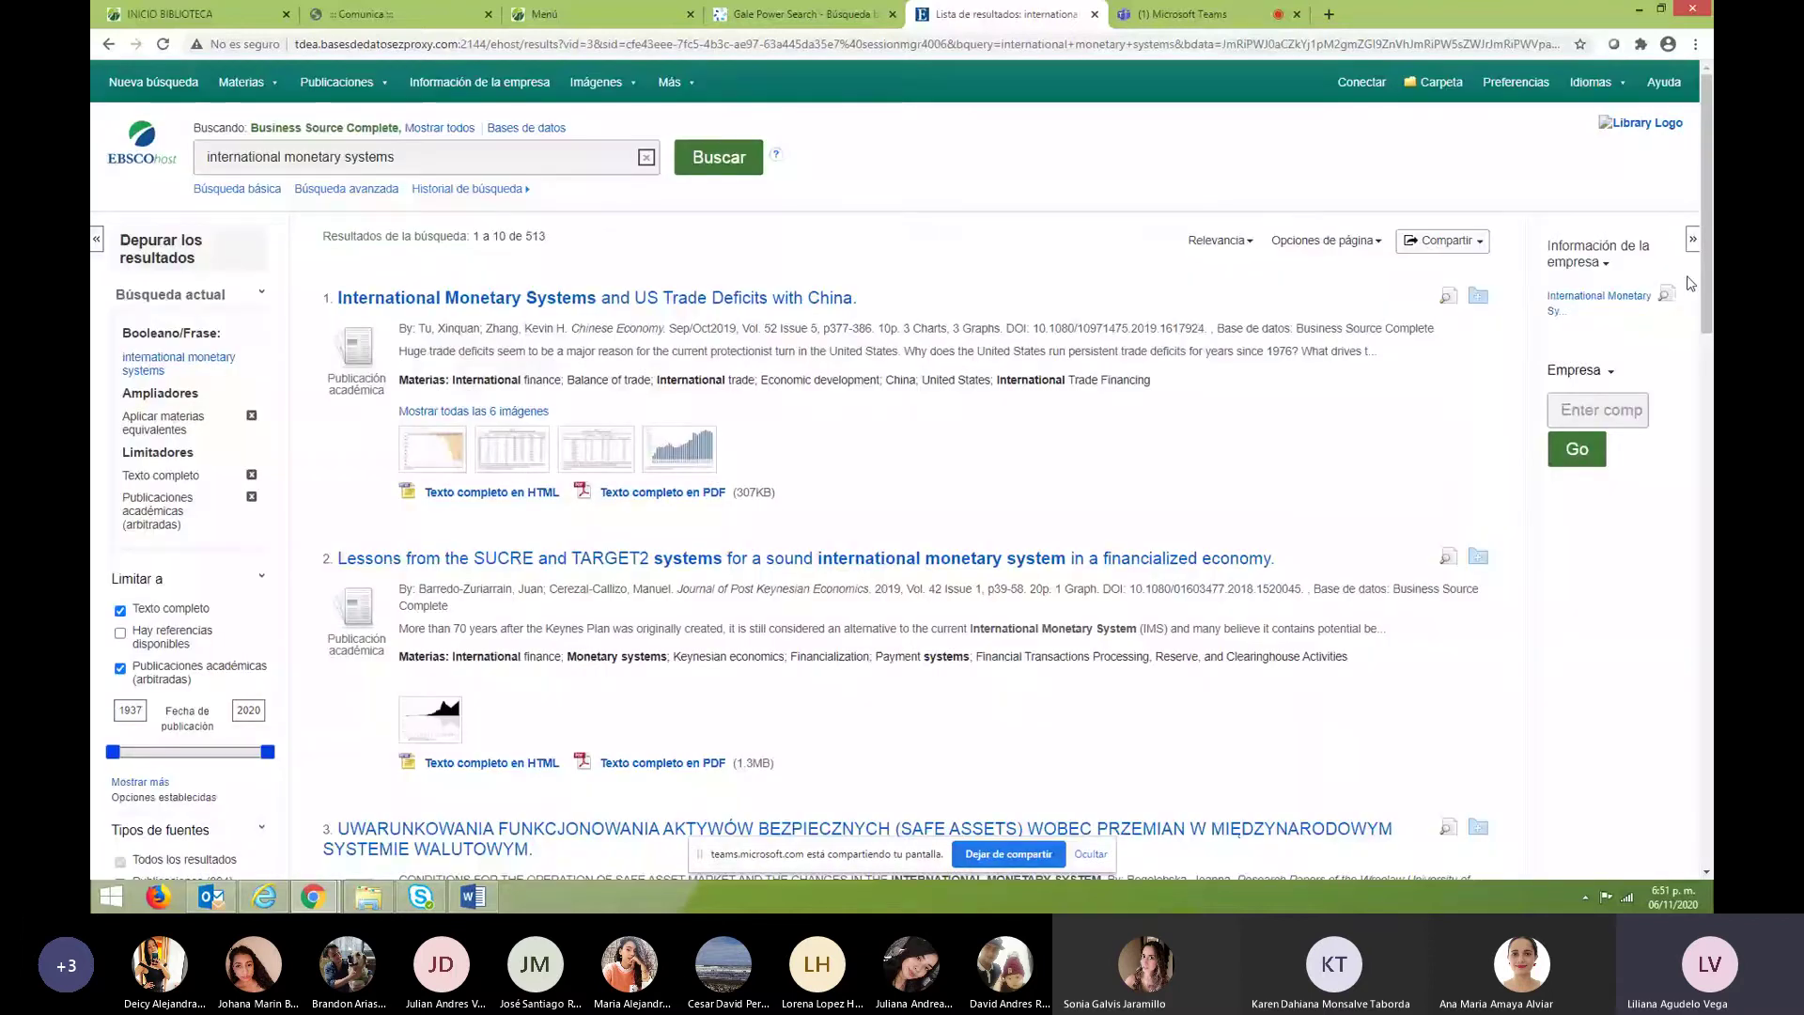
# Limit the publication date range to 2015–2020 and highlight the number of results.
pyautogui.scroll(-3, 160, 465)
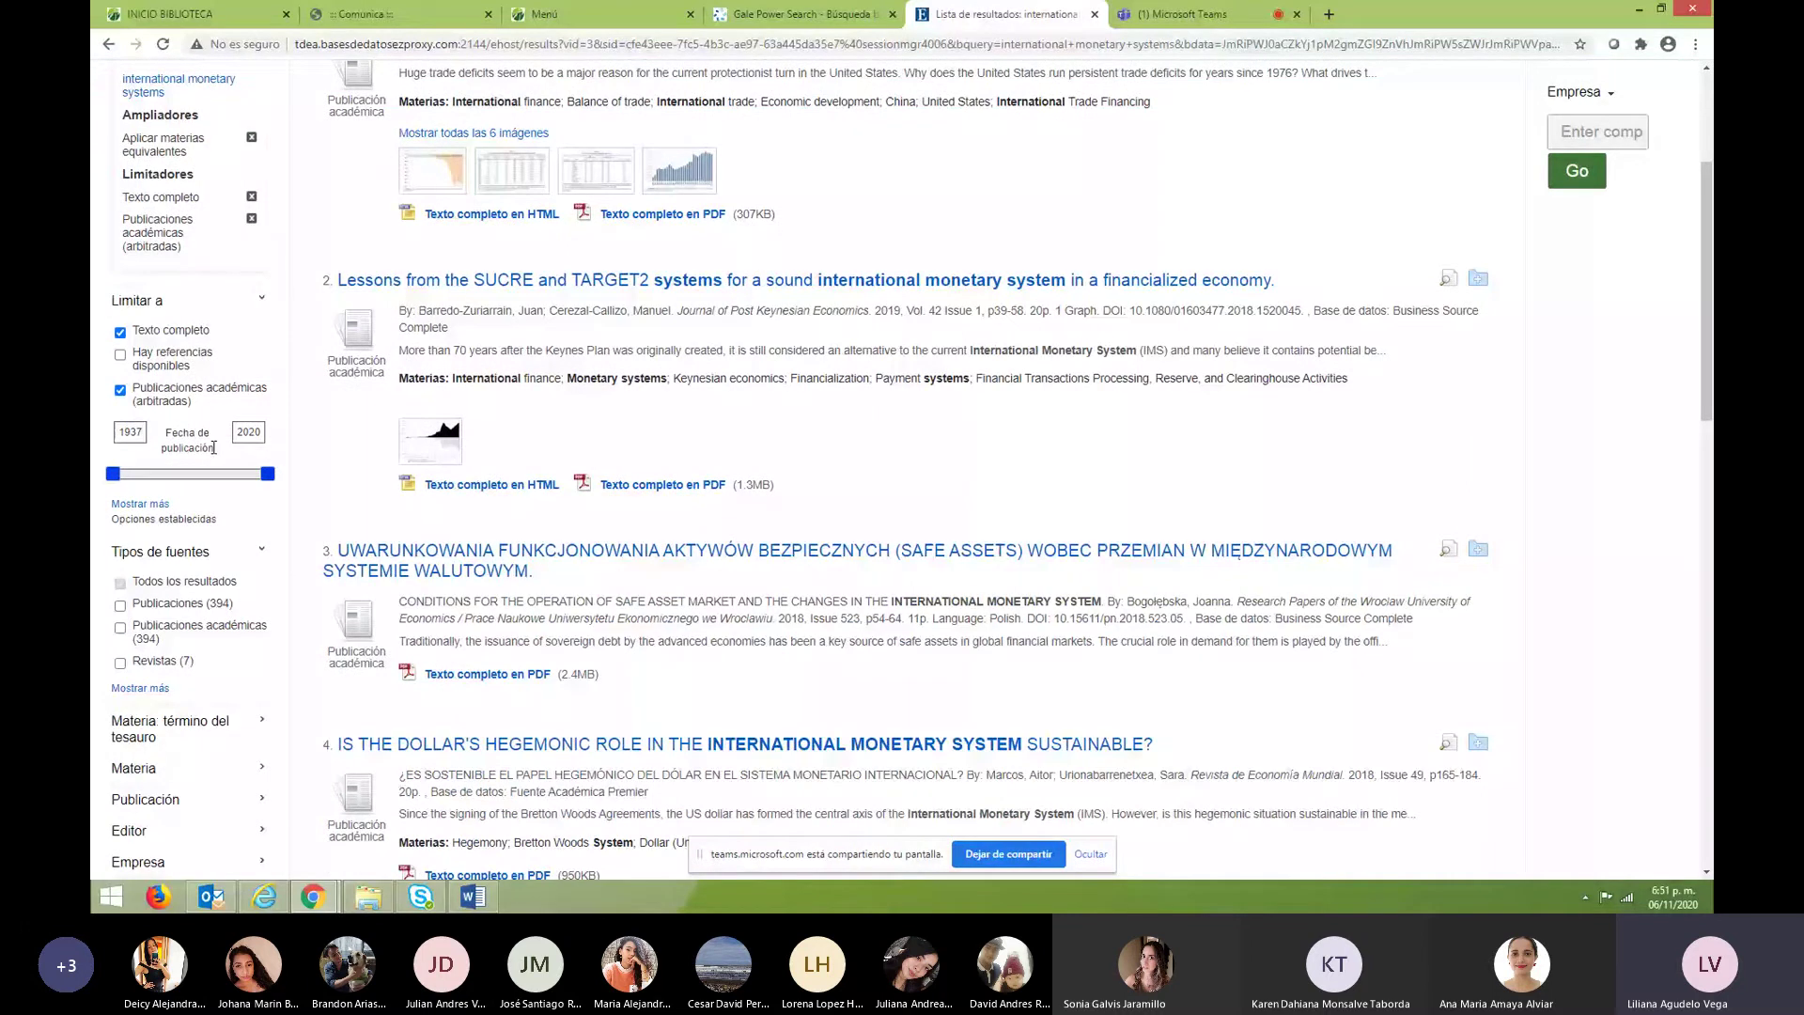
pyautogui.scroll(3, 214, 447)
pyautogui.moveTo(523, 193); pyautogui.dragTo(561, 200)
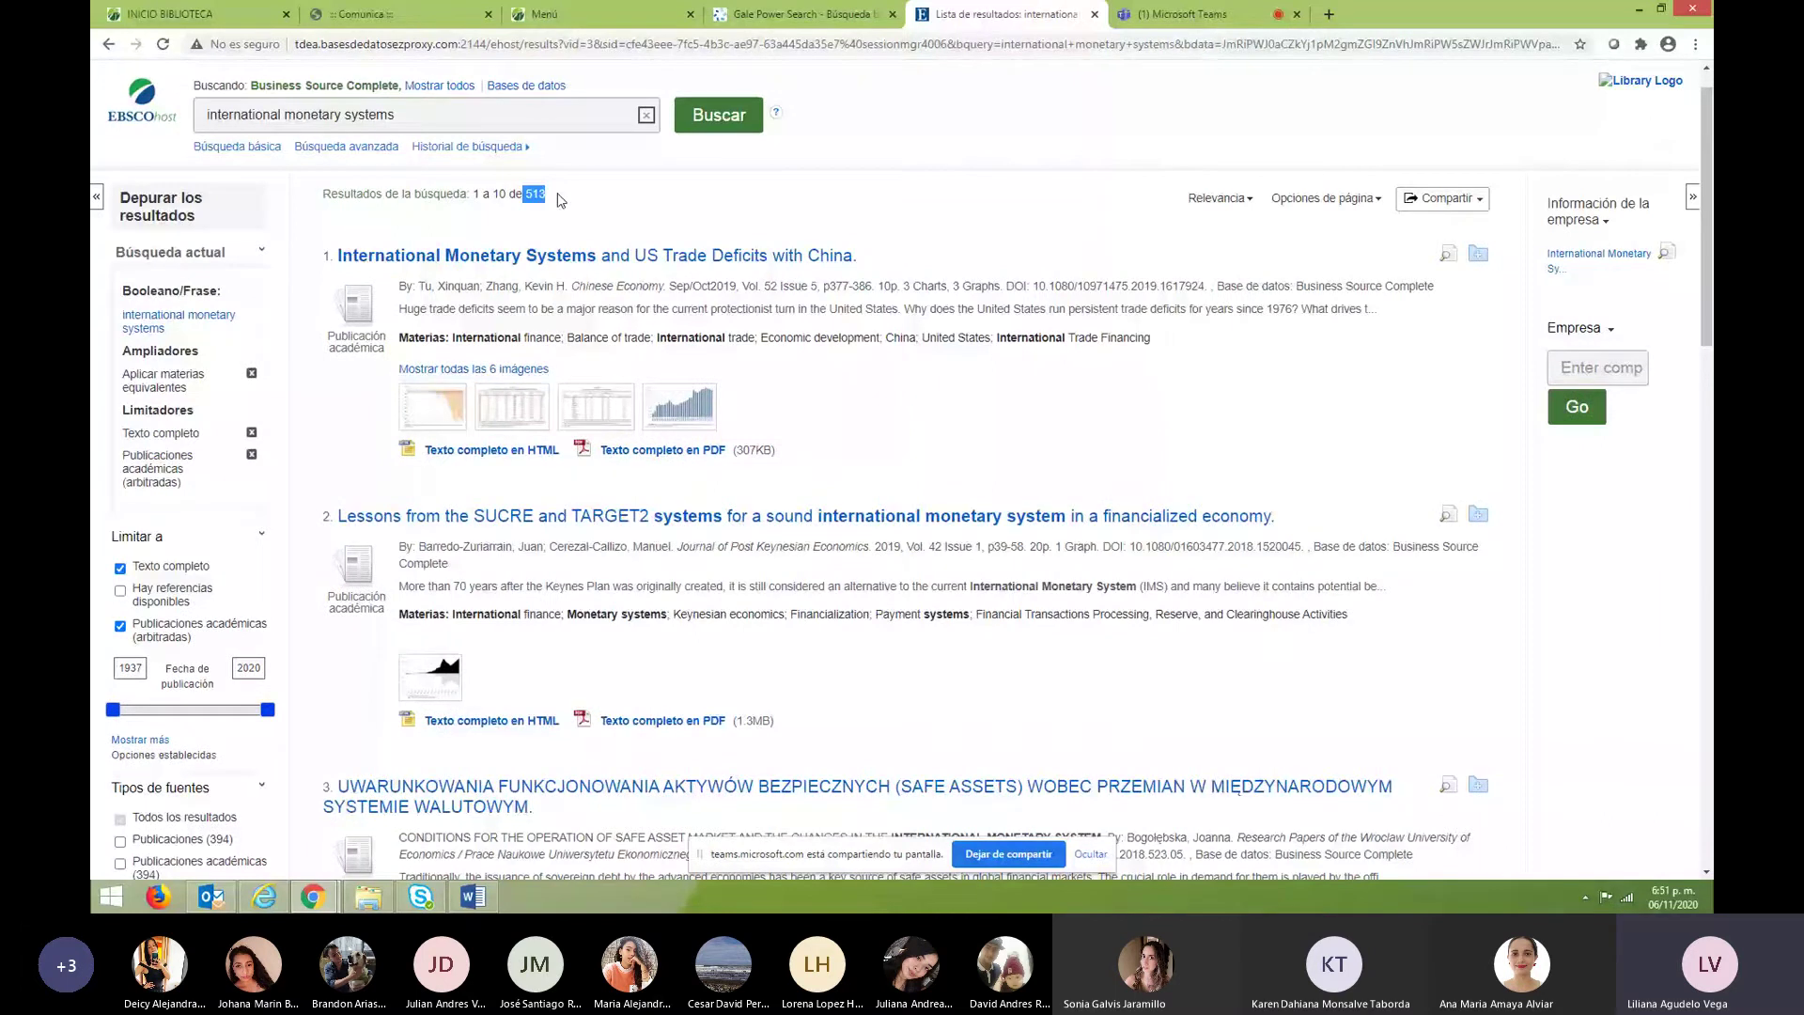
pyautogui.scroll(-4, 198, 711)
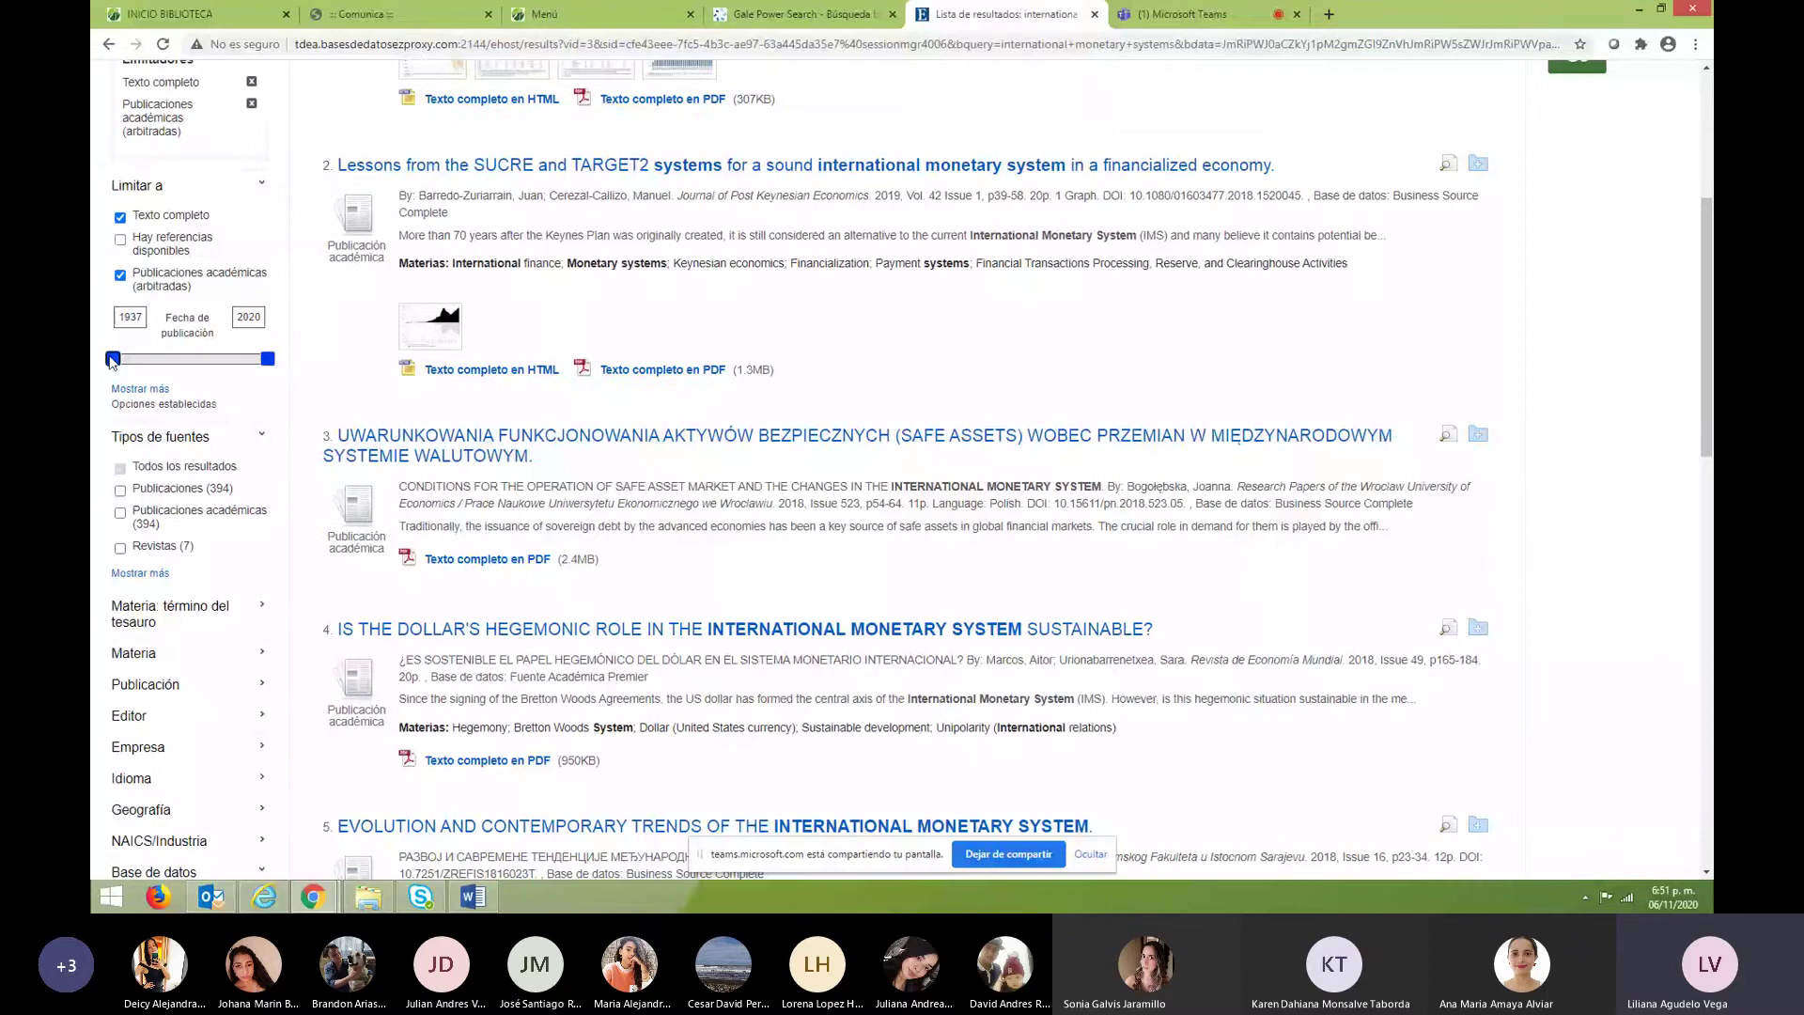
pyautogui.moveTo(112, 359); pyautogui.dragTo(253, 360)
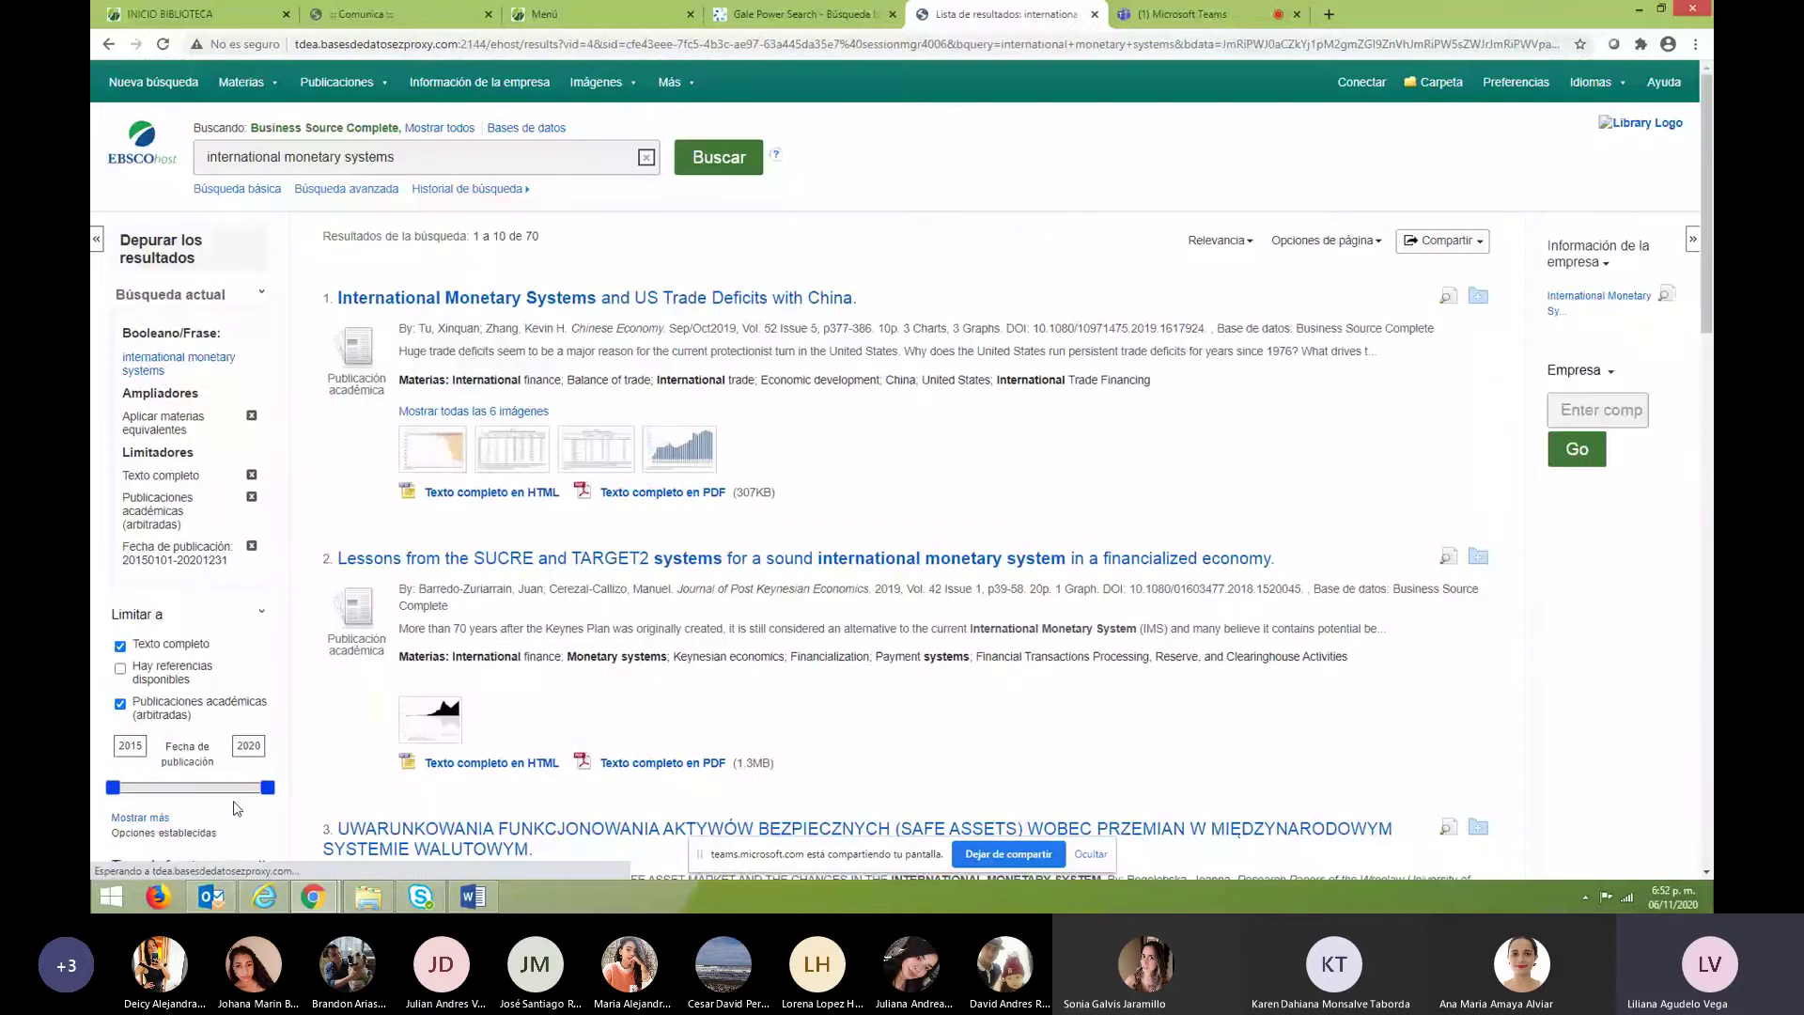
pyautogui.doubleClick(532, 236)
pyautogui.moveTo(420, 897)
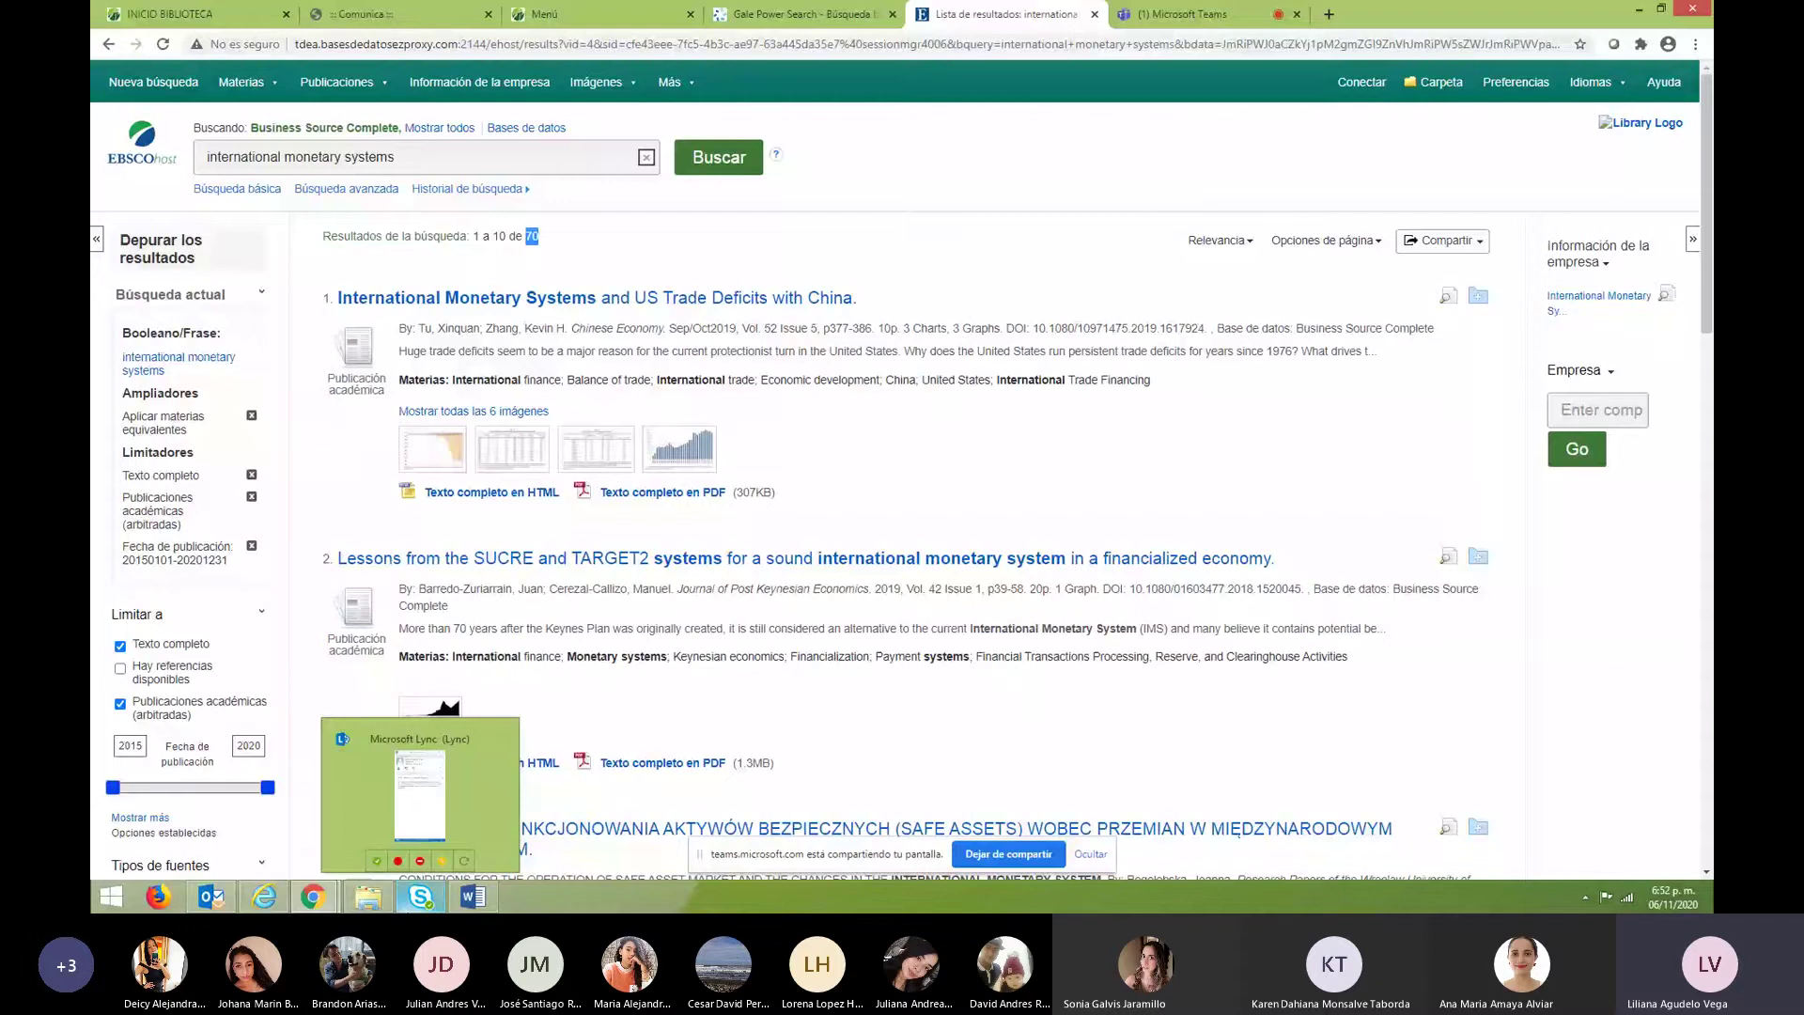
# Restrict the source types of the results to Publicaciones académicas.
pyautogui.moveTo(1710, 296); pyautogui.dragTo(1710, 320)
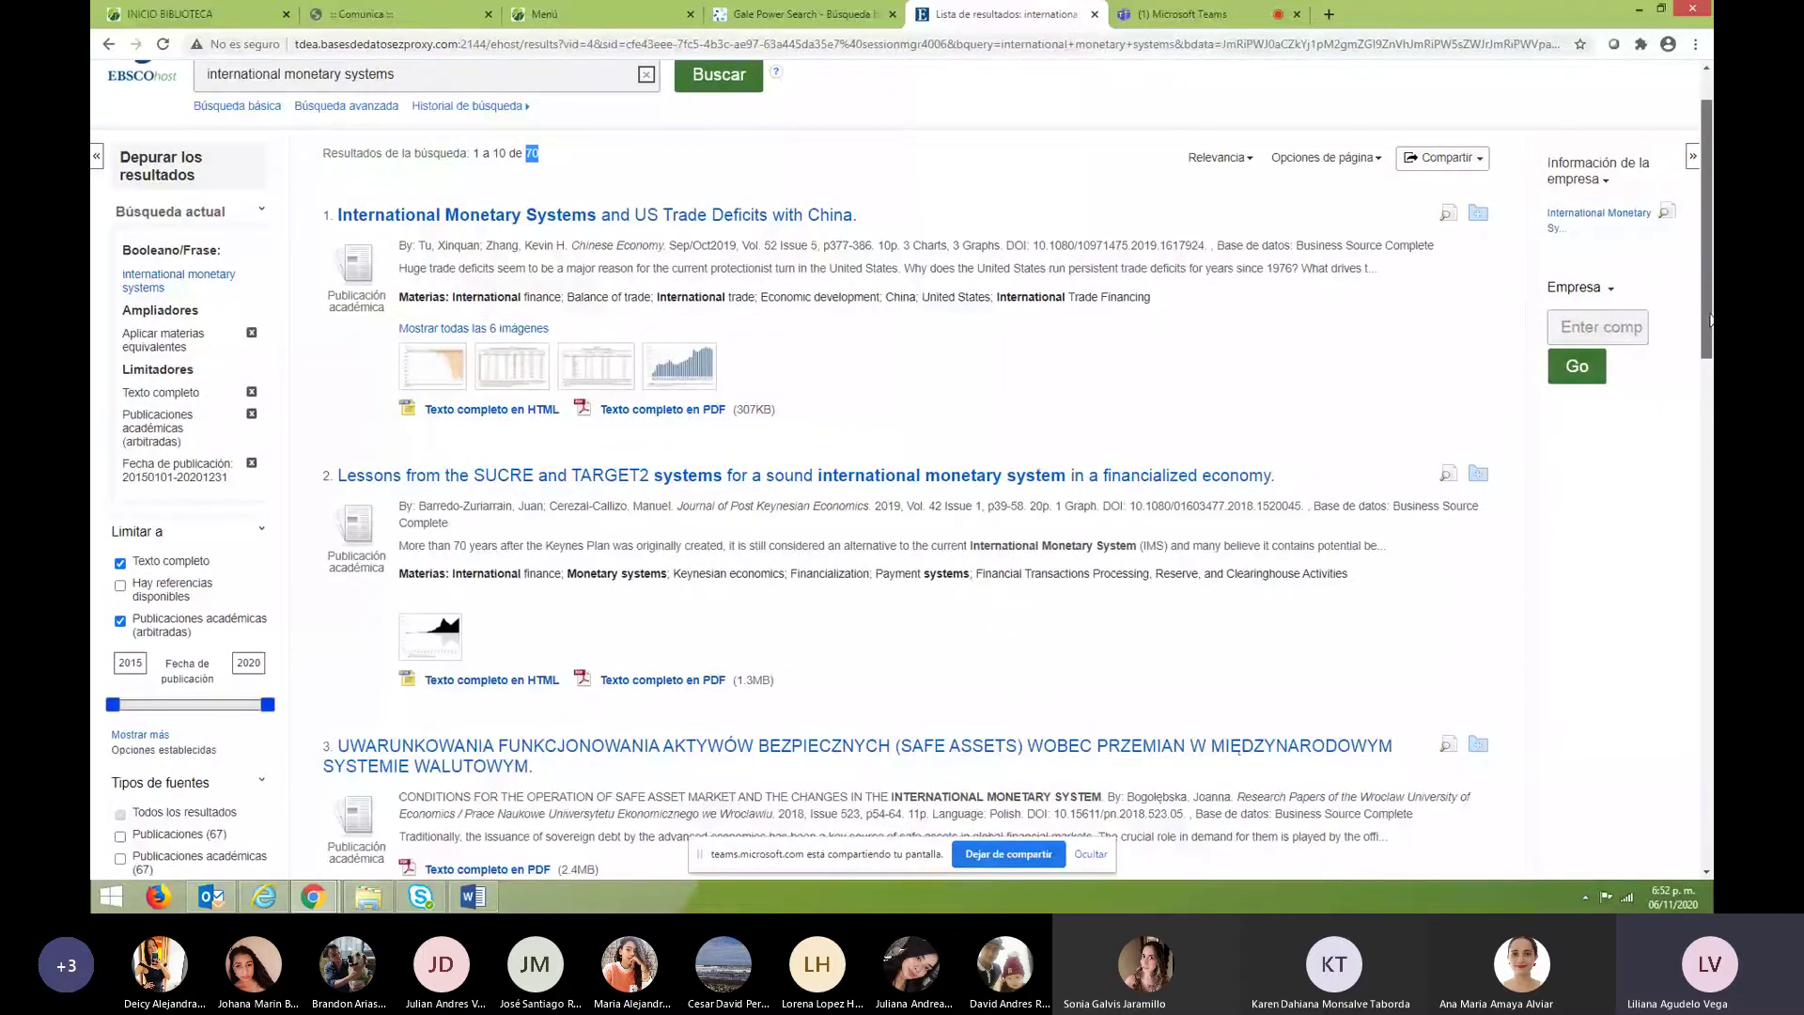
pyautogui.scroll(-5, 244, 350)
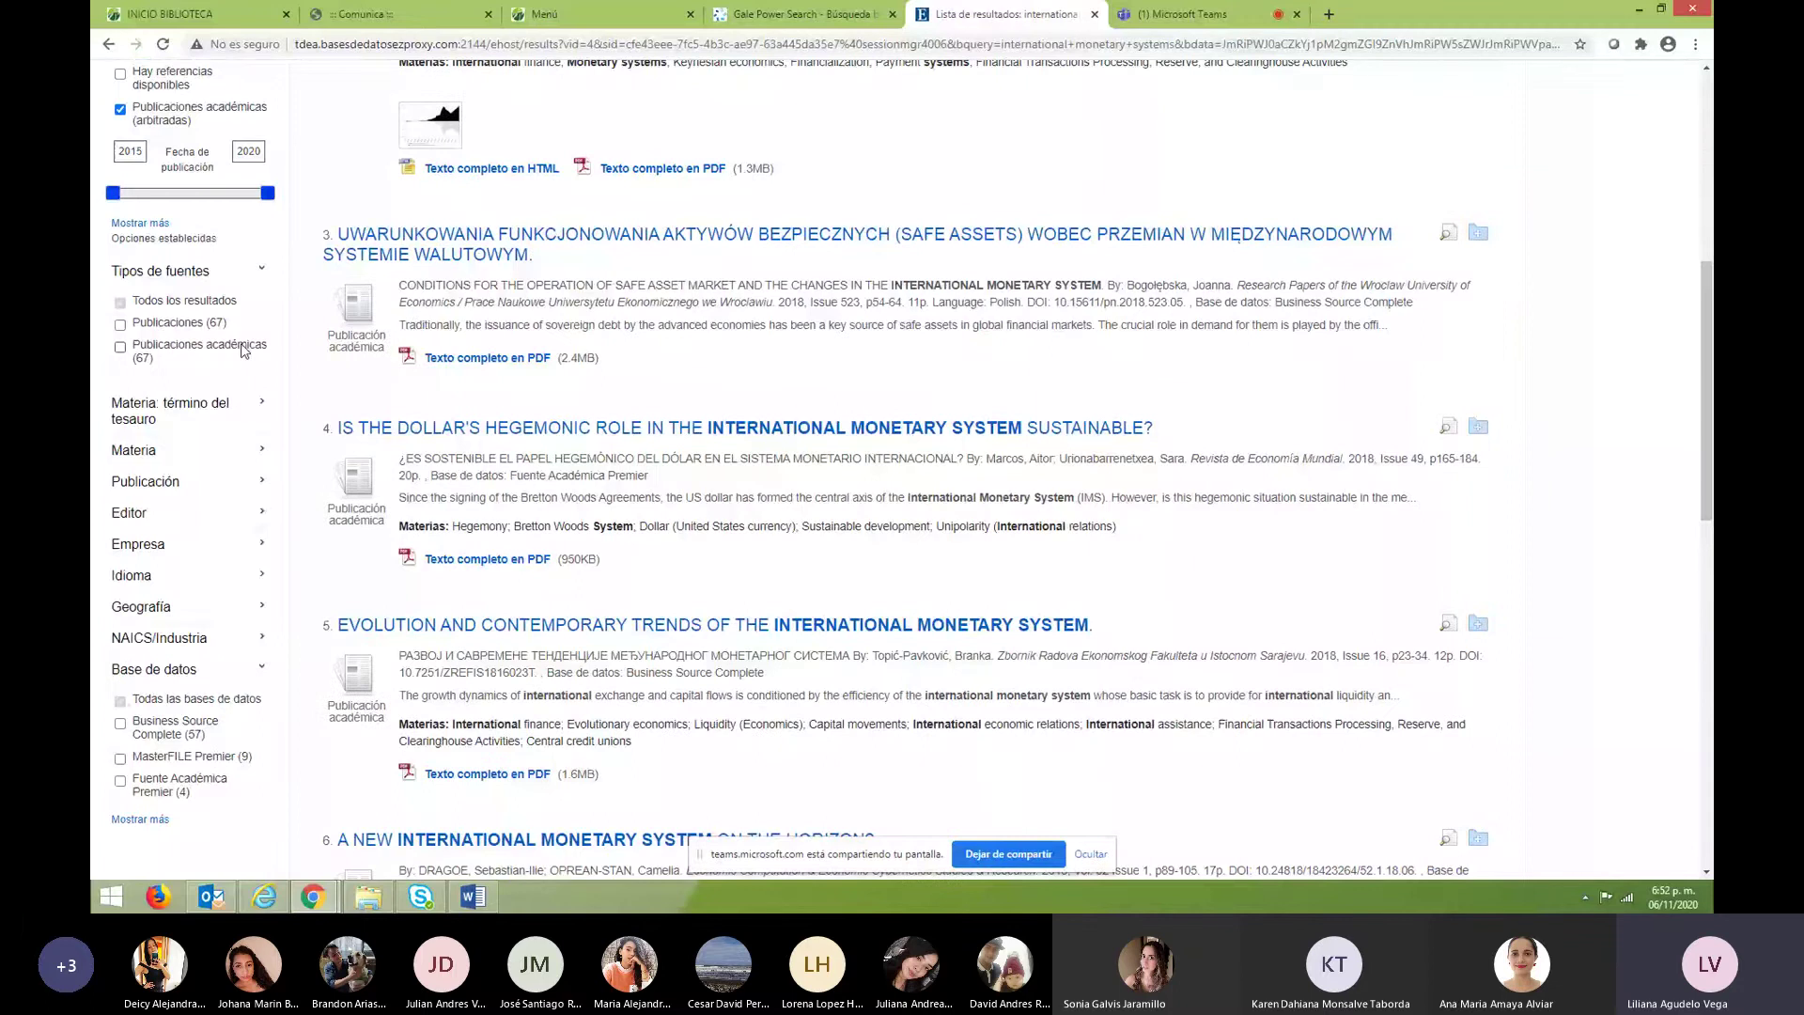
pyautogui.click(243, 351)
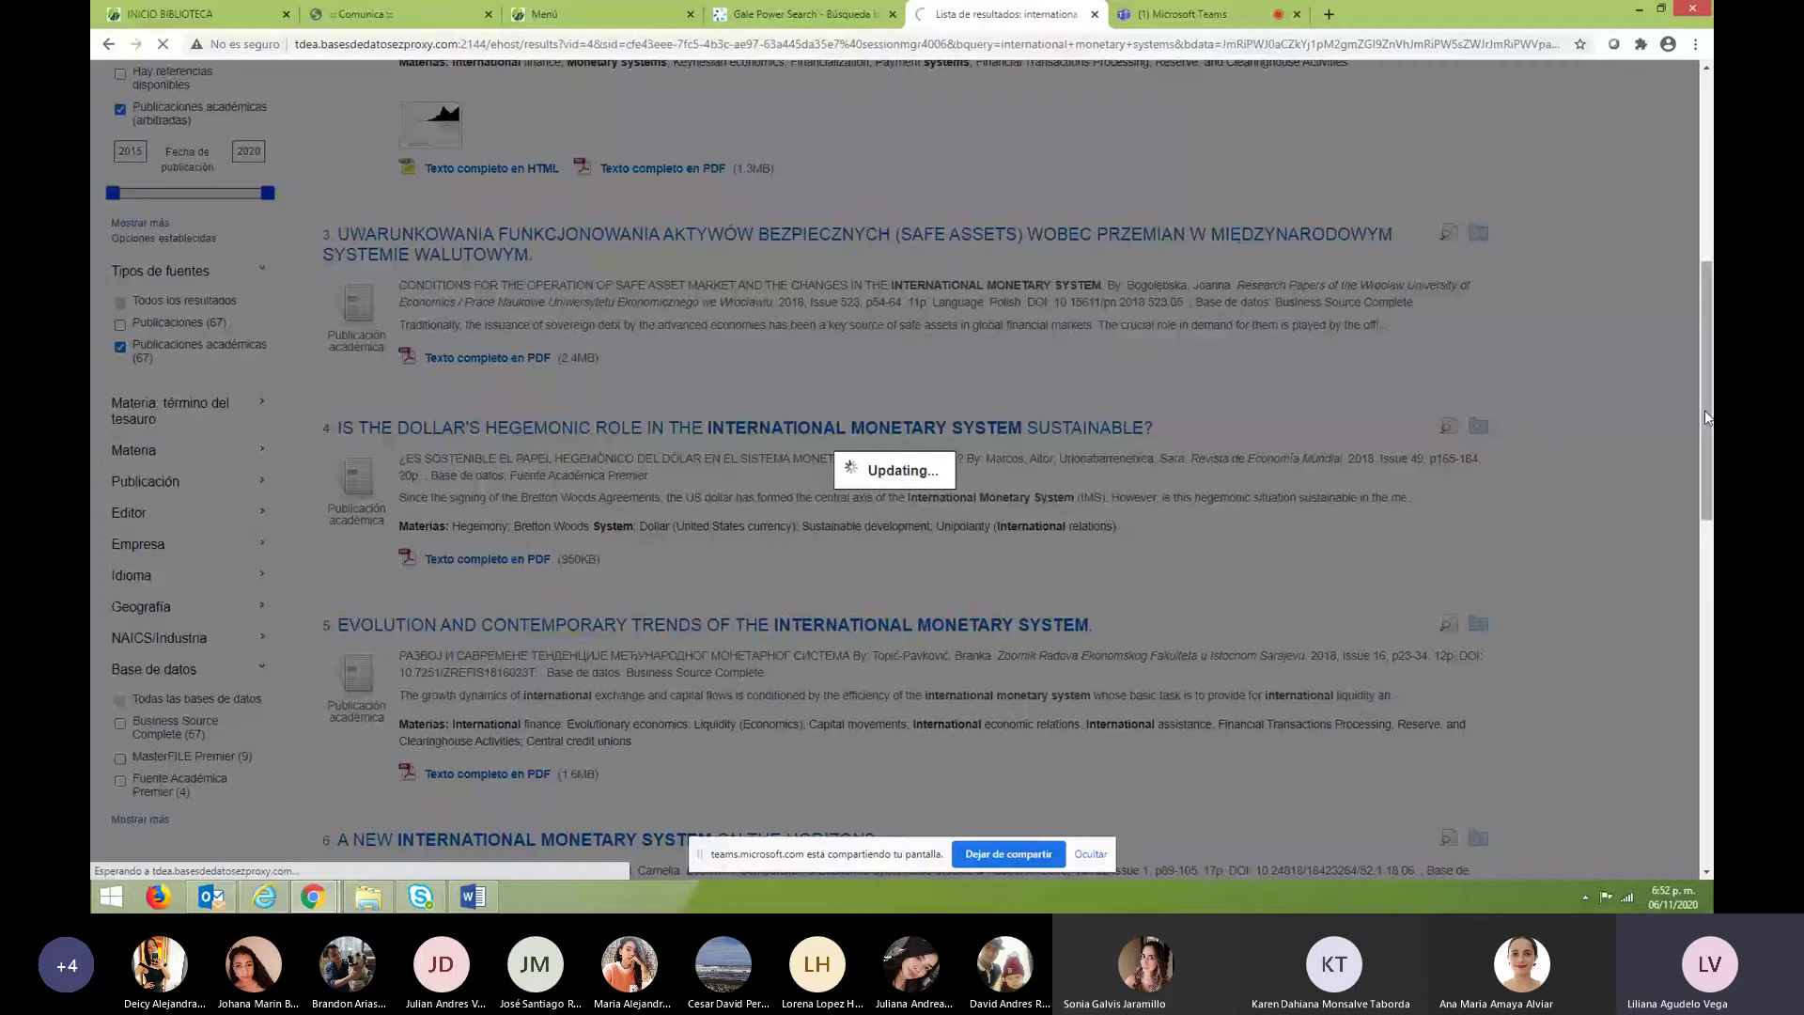
pyautogui.scroll(7, 692, 523)
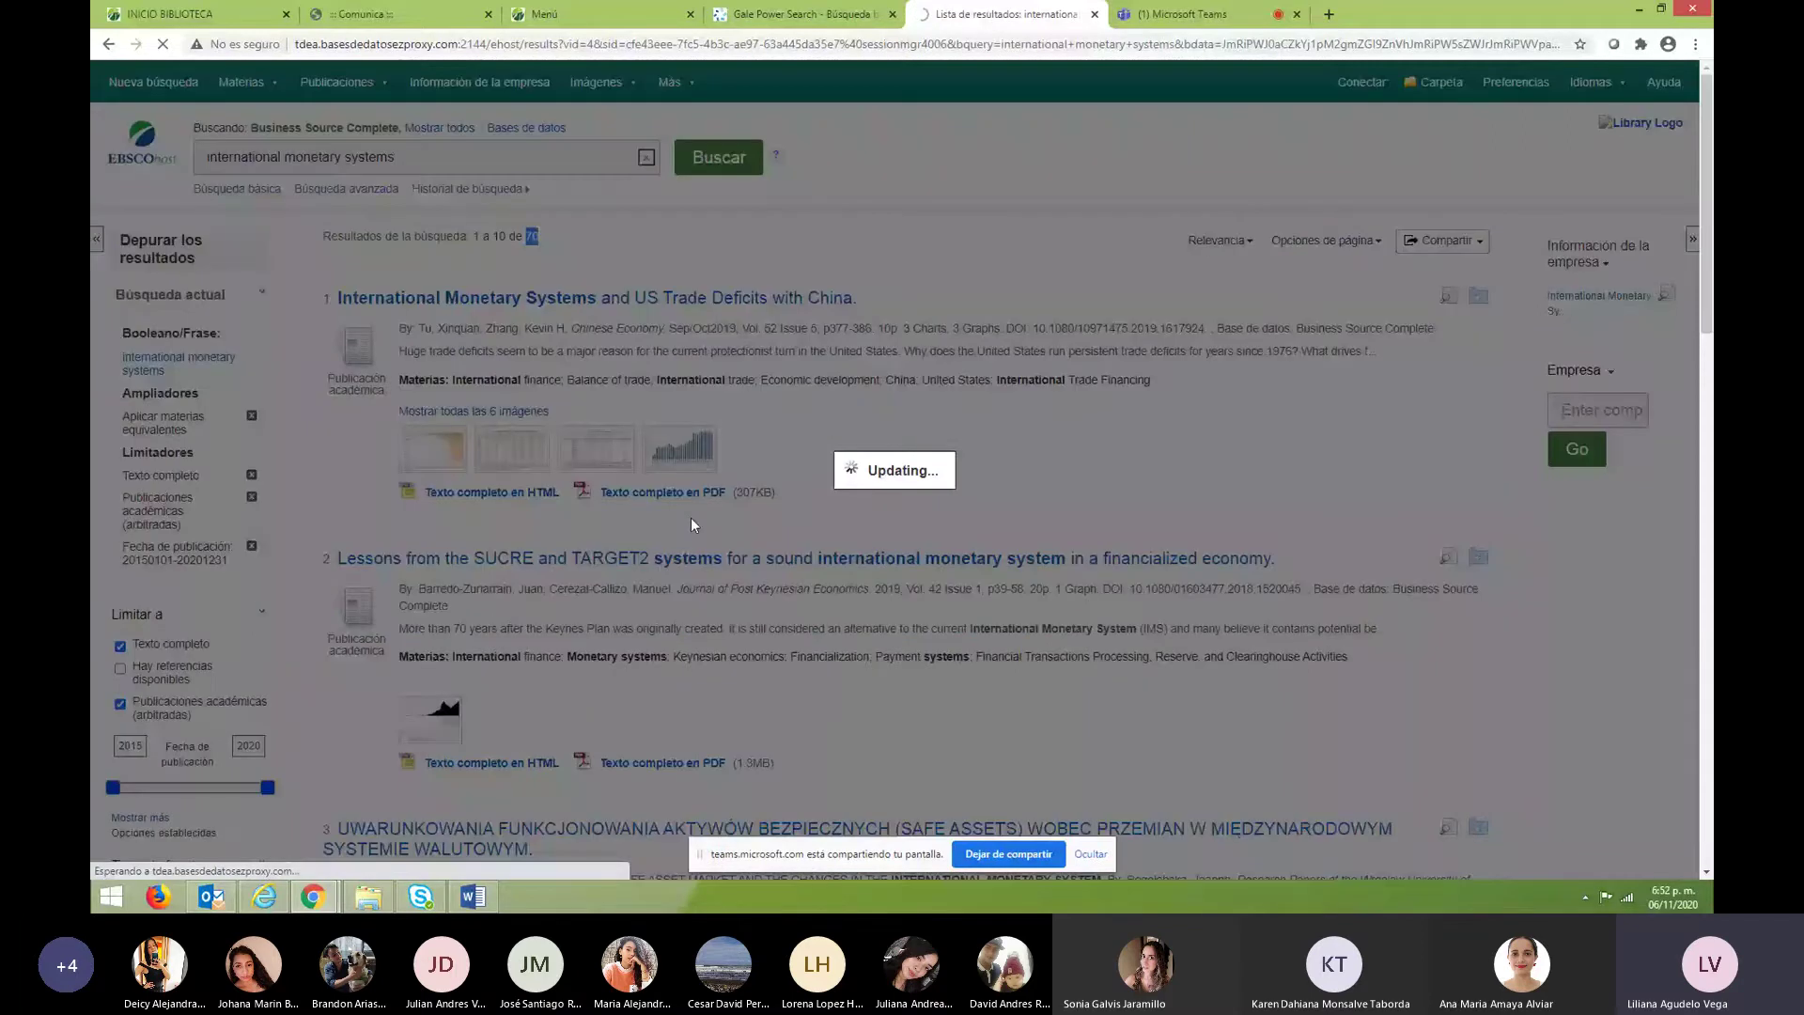
# Retry the "international monetary systems" search in Gale Power Search and close the Gale page to return to EBSCOhost.
pyautogui.click(790, 15)
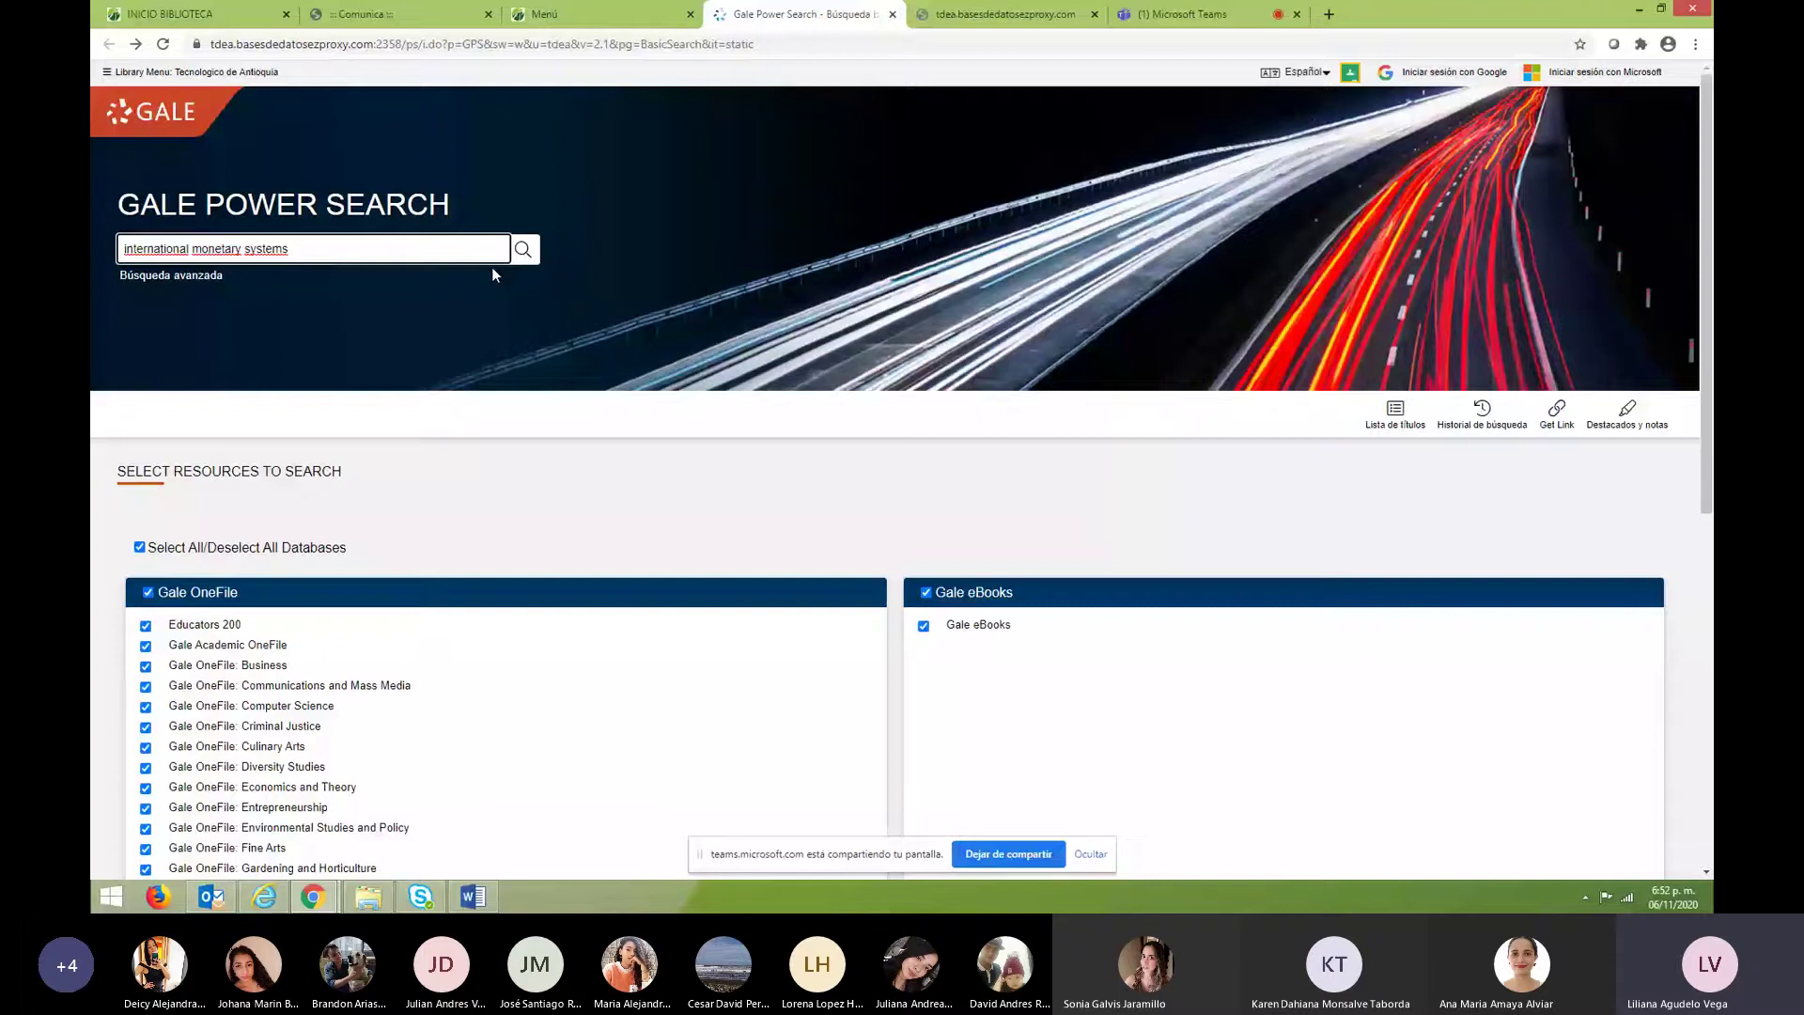
pyautogui.click(522, 251)
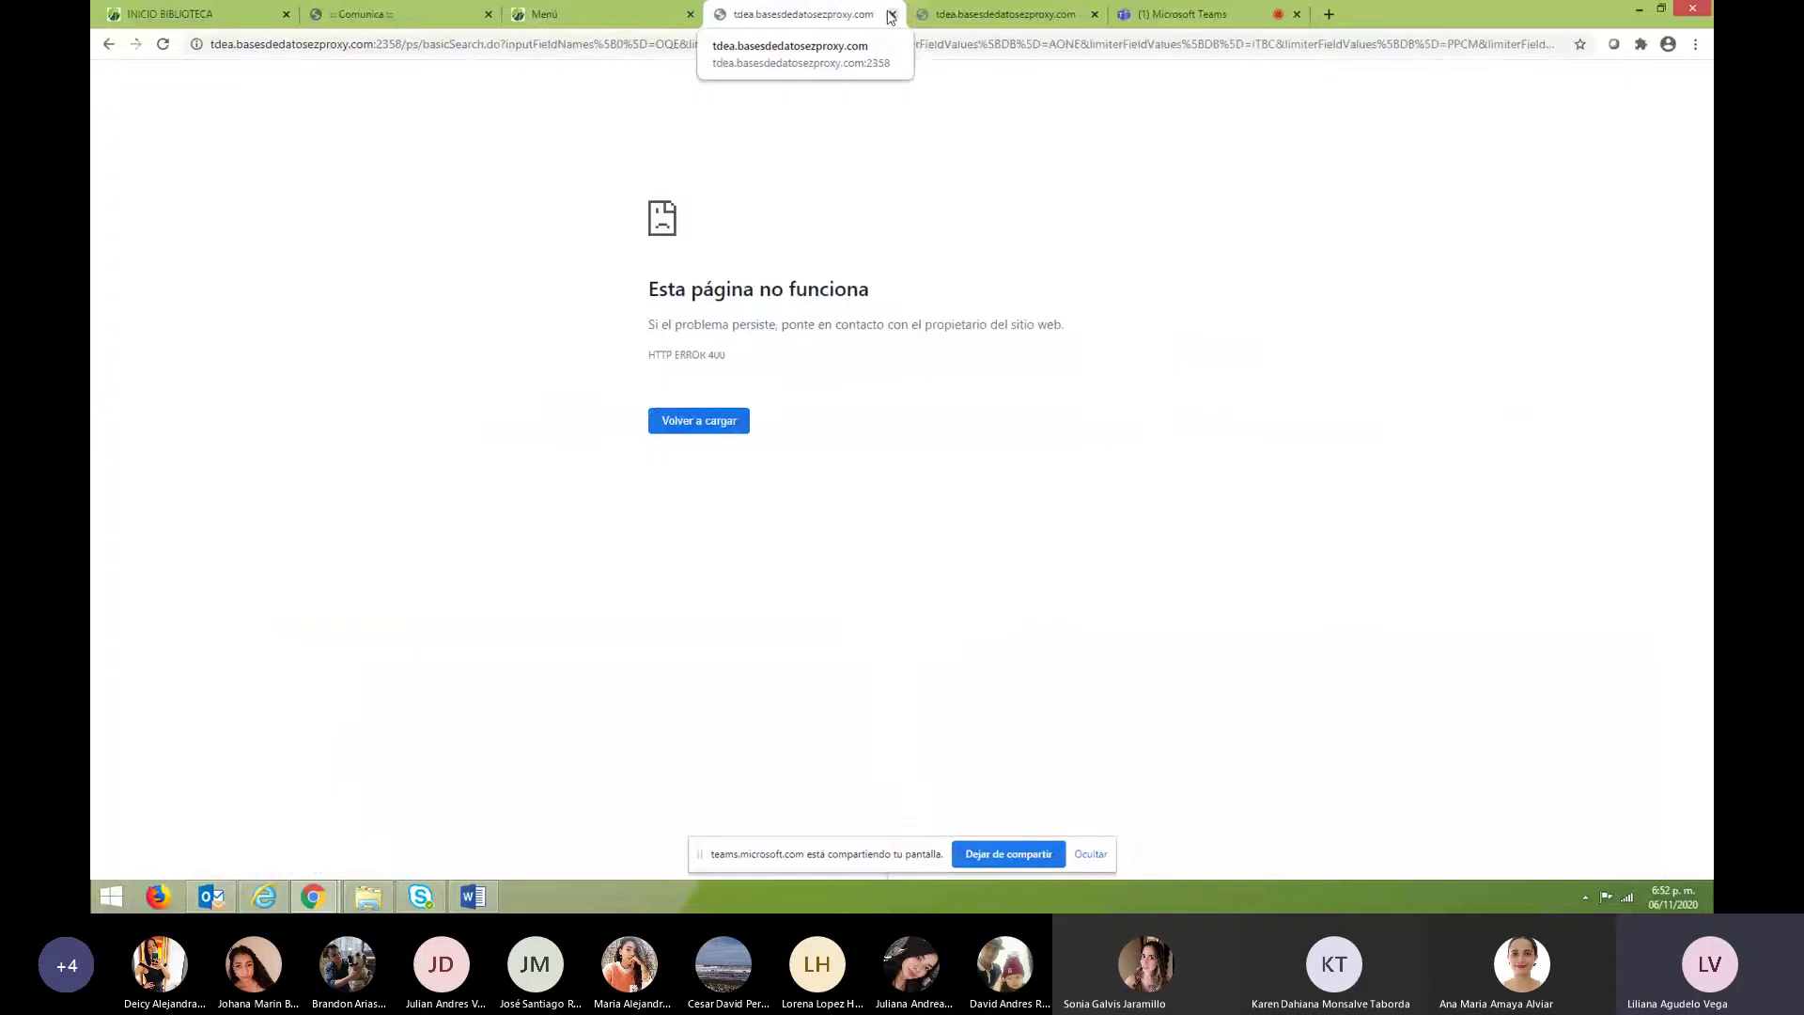
pyautogui.click(891, 15)
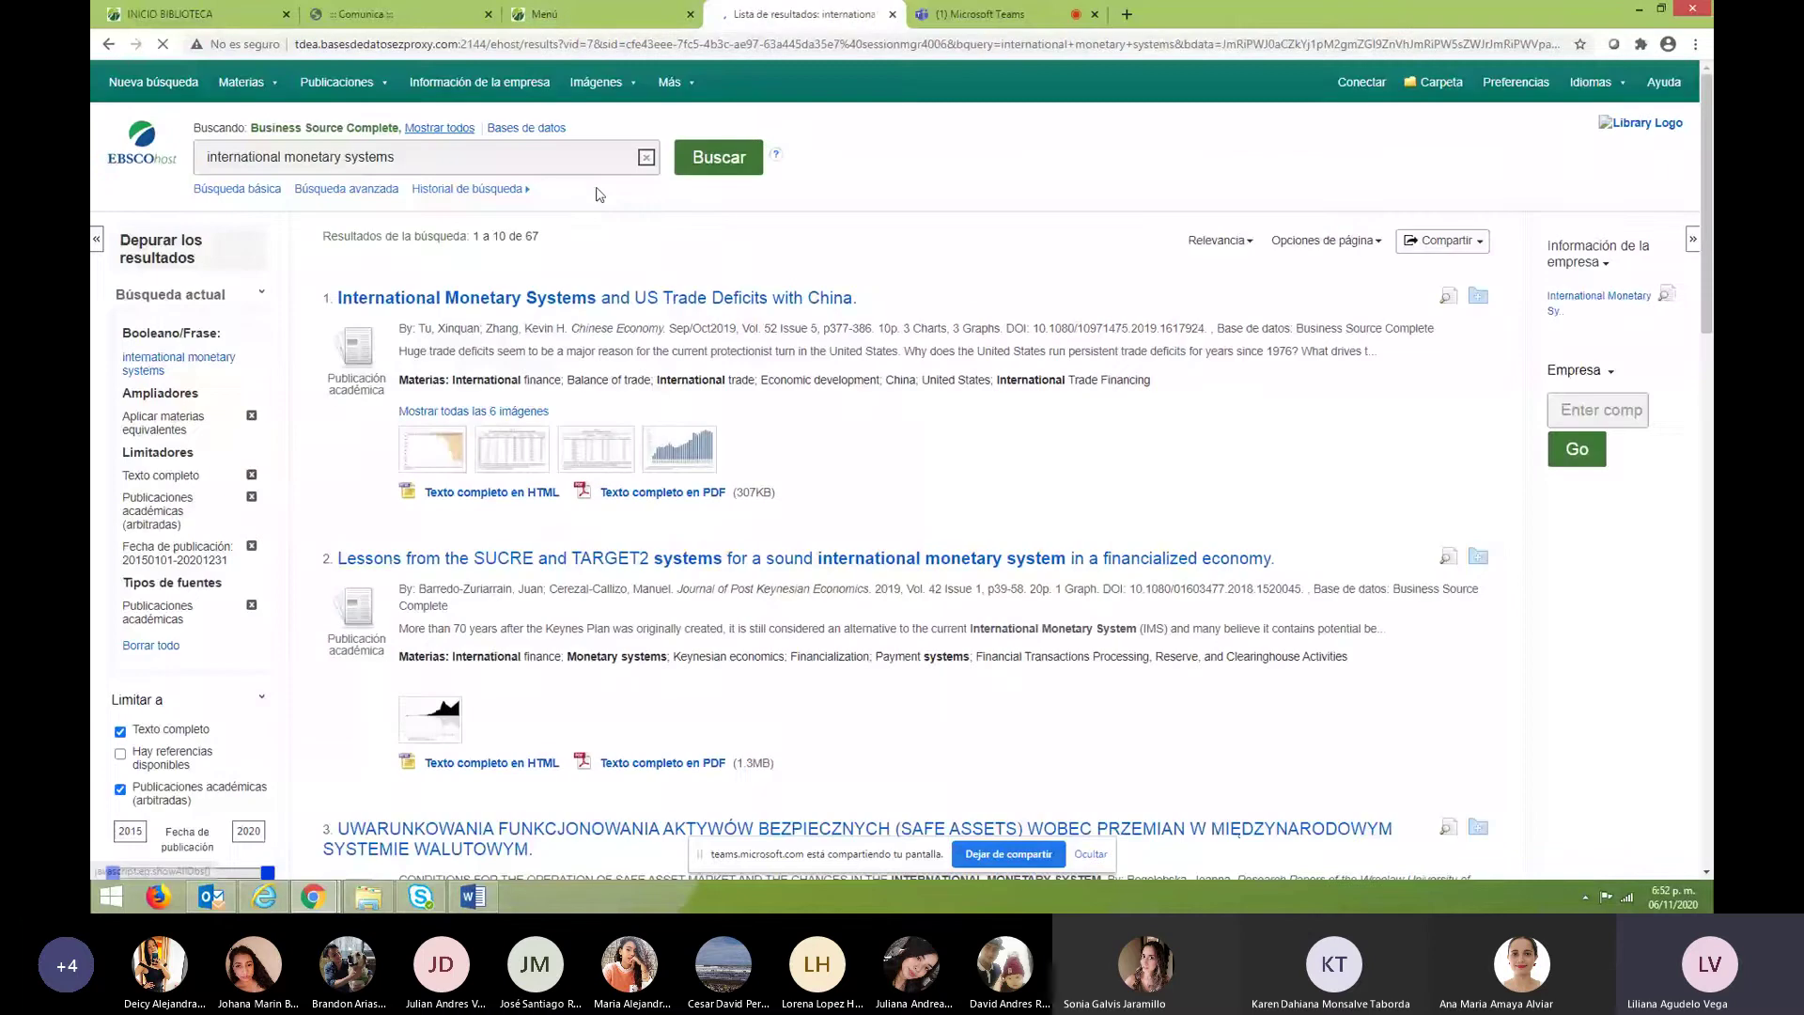
# Review the filters applied to the EBSCOhost results and the available sort orders, leaving the order on Relevancia.
pyautogui.scroll(-3, 259, 739)
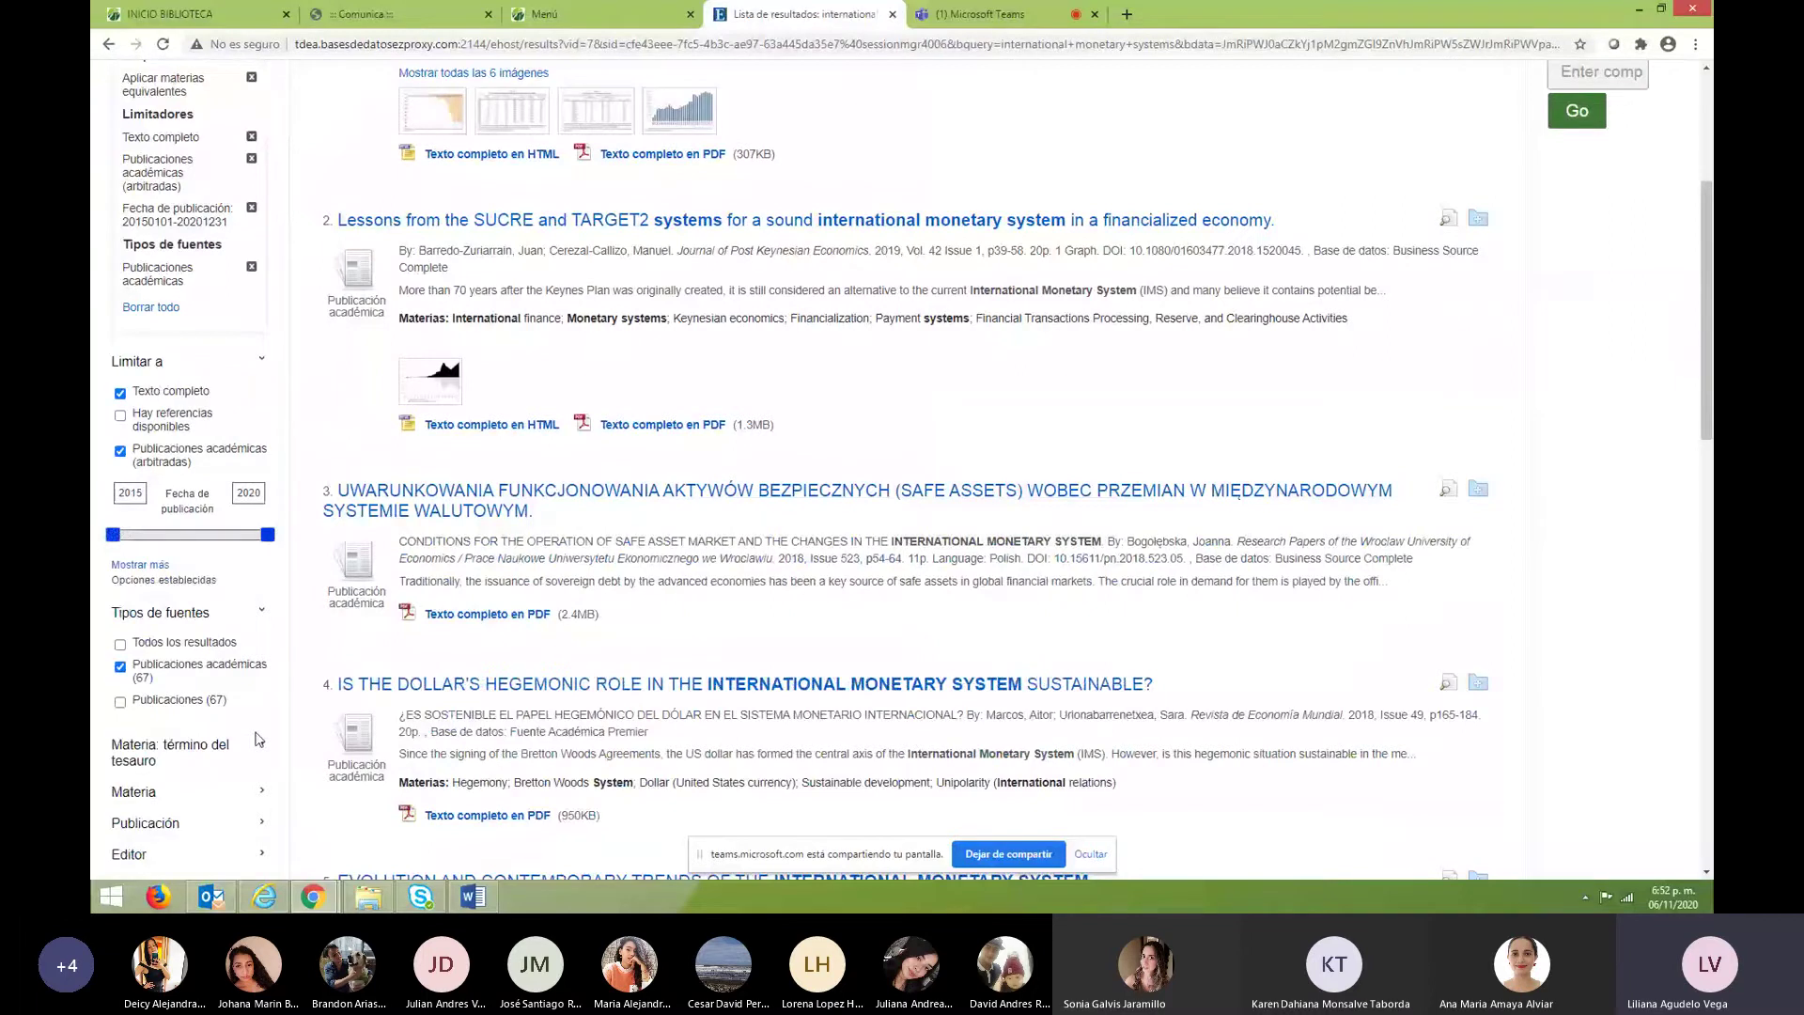
pyautogui.scroll(4, 259, 739)
pyautogui.click(1248, 243)
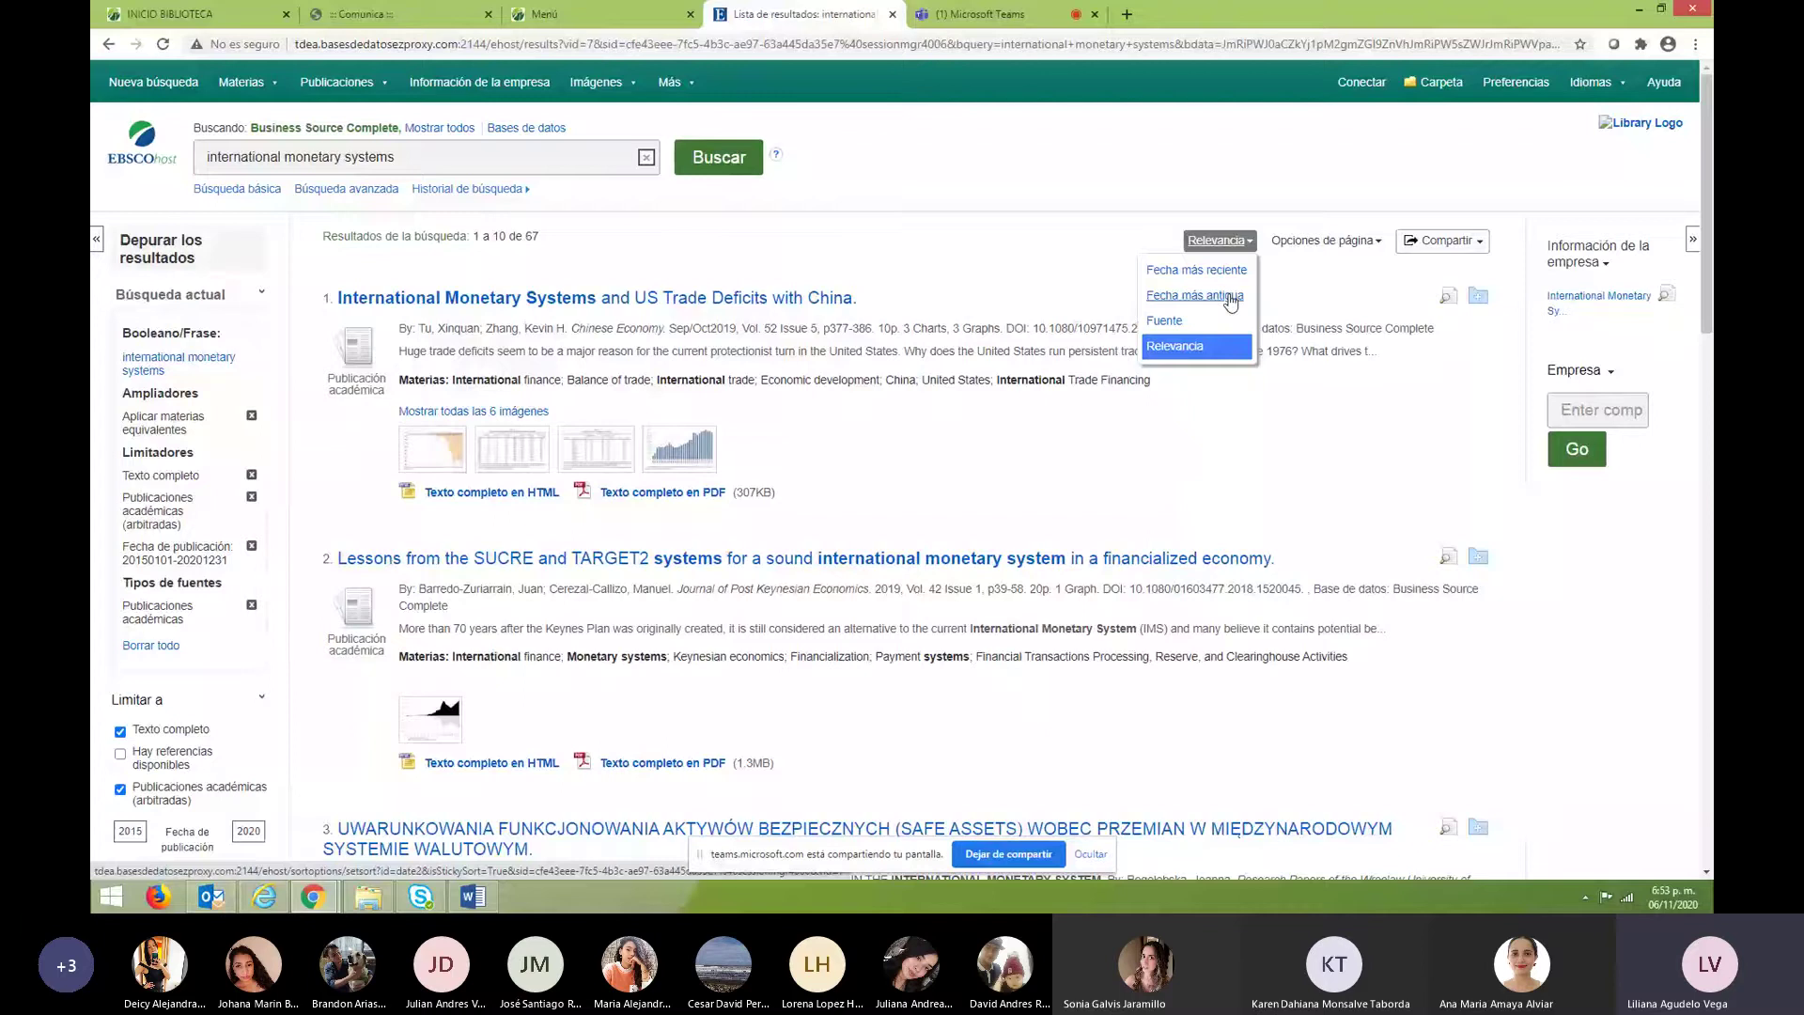
pyautogui.click(1248, 415)
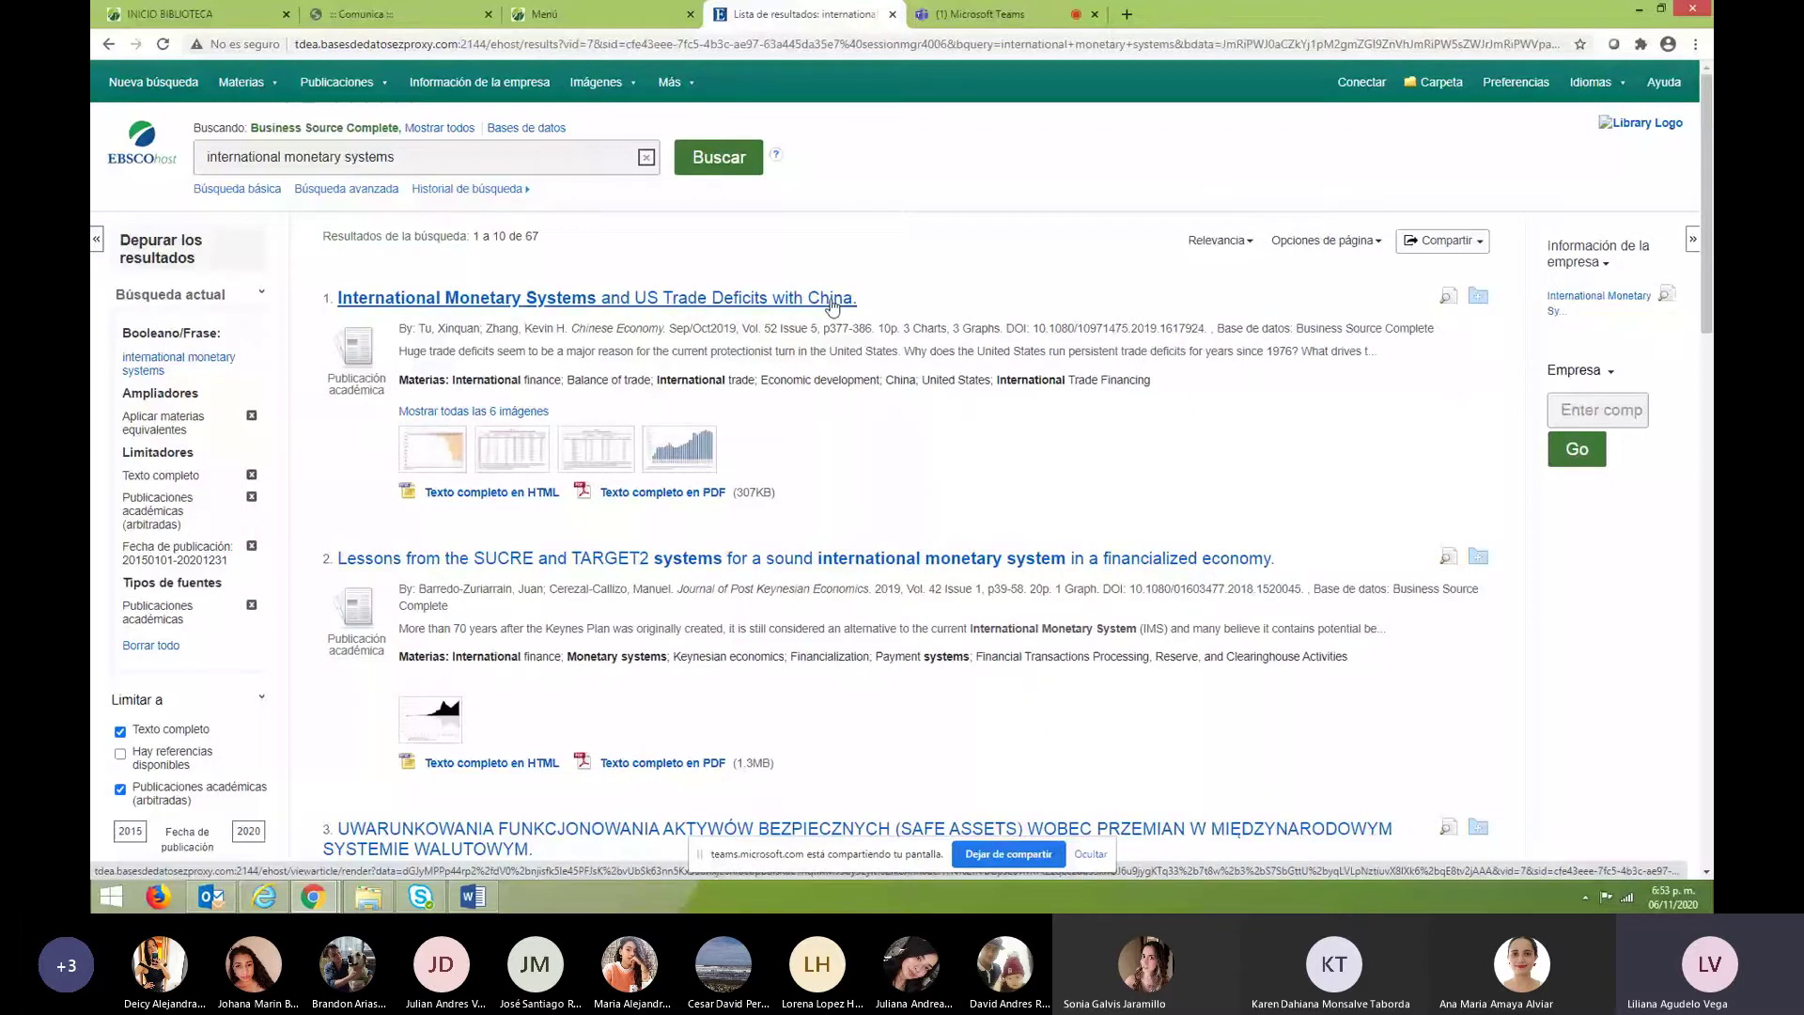
# Highlight the first result's authors, journal title, date, volume and issue, and source database in its citation line.
pyautogui.moveTo(447, 328); pyautogui.dragTo(622, 328)
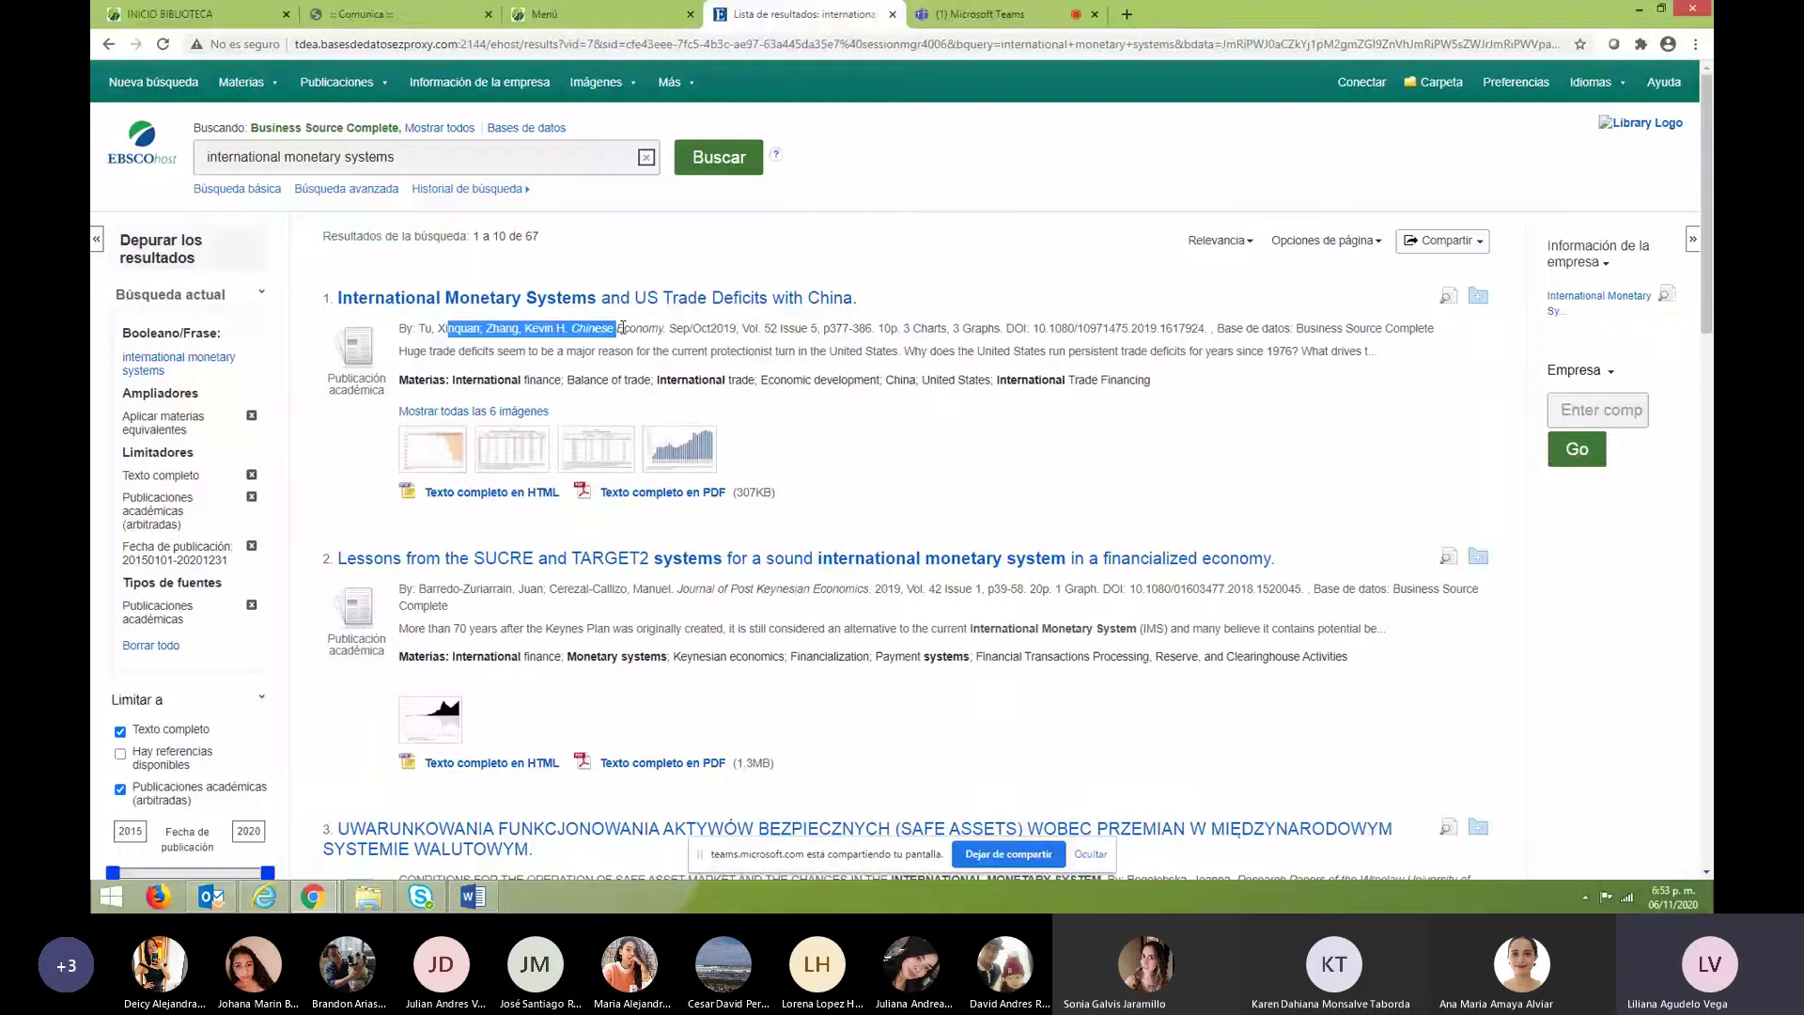
pyautogui.moveTo(622, 328); pyautogui.dragTo(723, 344)
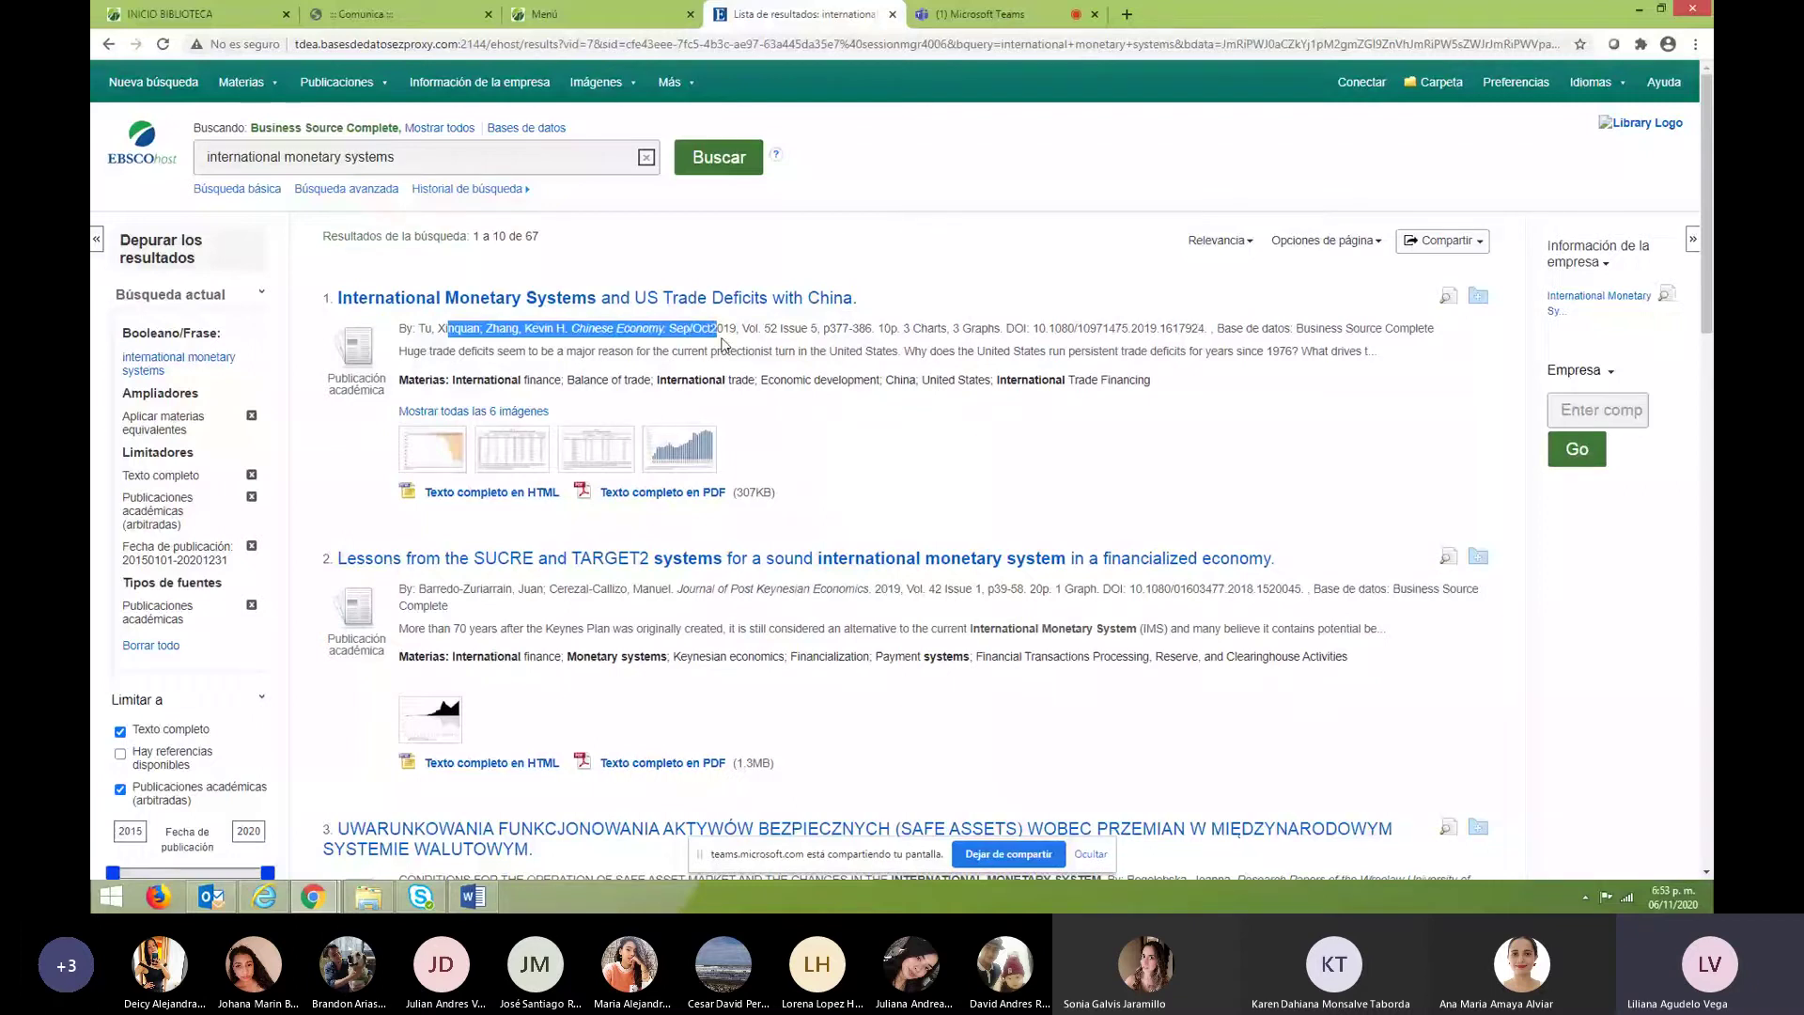
pyautogui.click(745, 331)
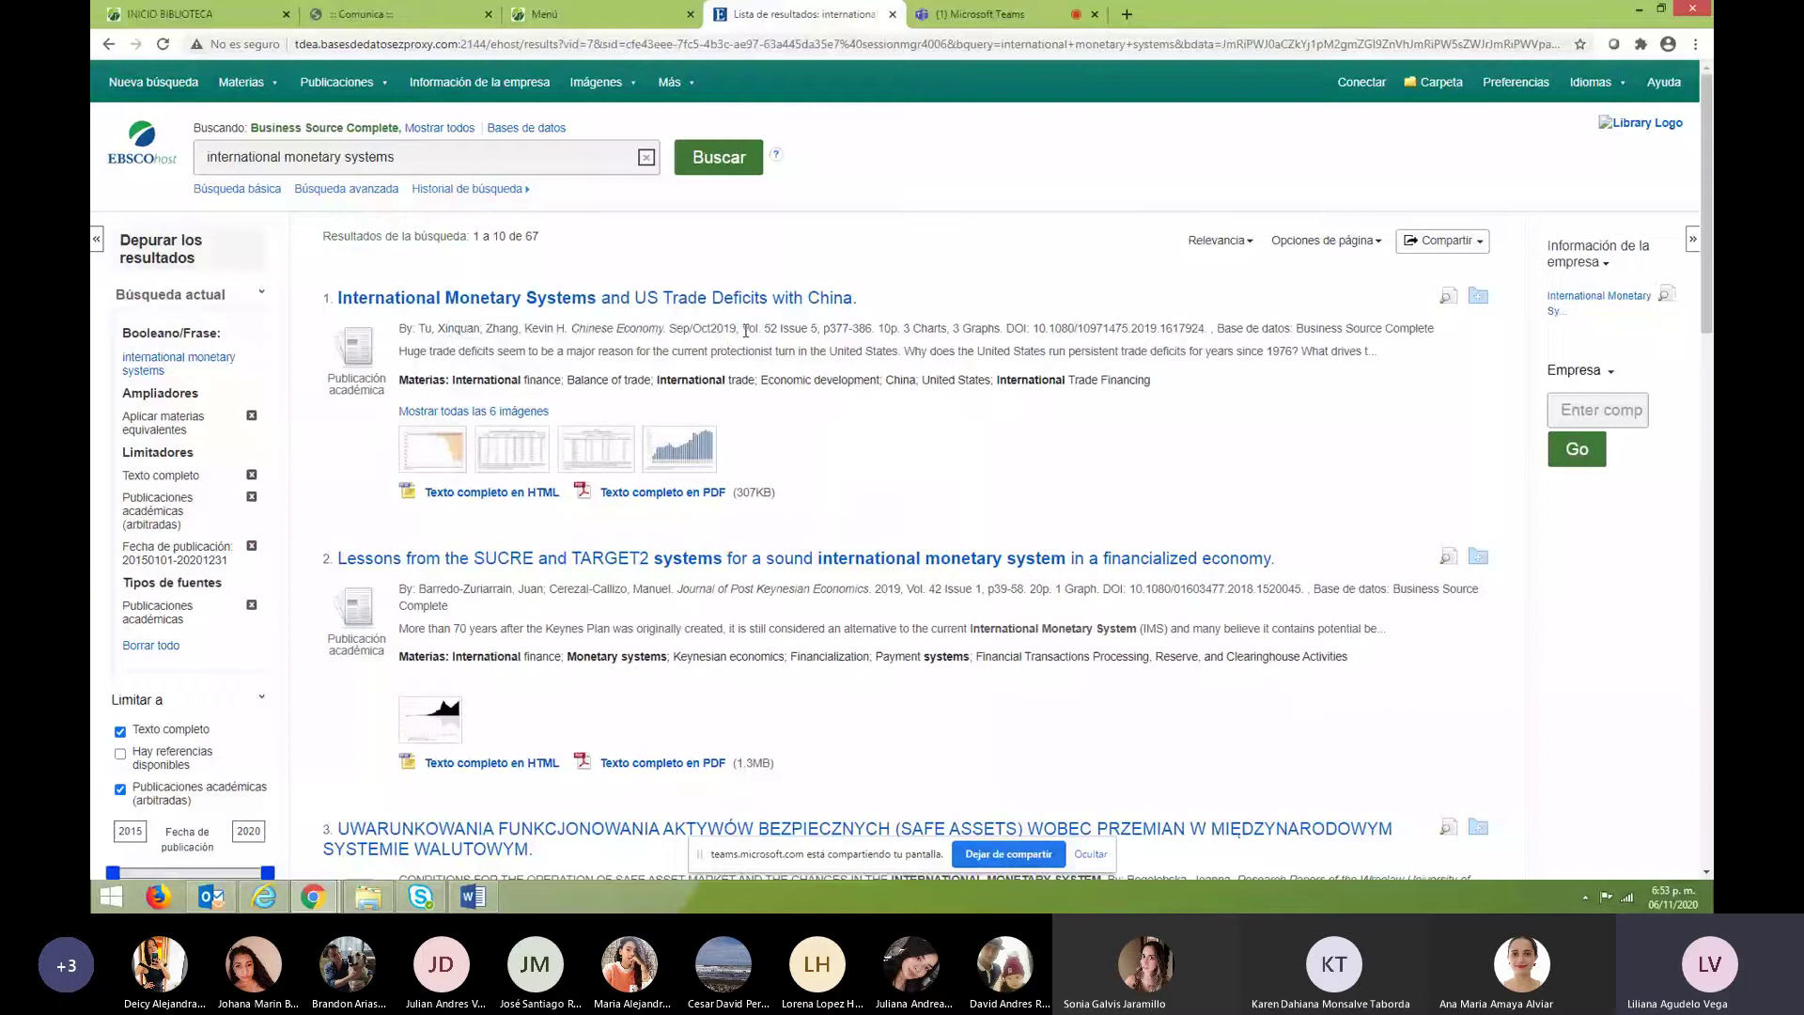
pyautogui.moveTo(745, 331); pyautogui.dragTo(813, 331)
pyautogui.moveTo(572, 327); pyautogui.dragTo(661, 328)
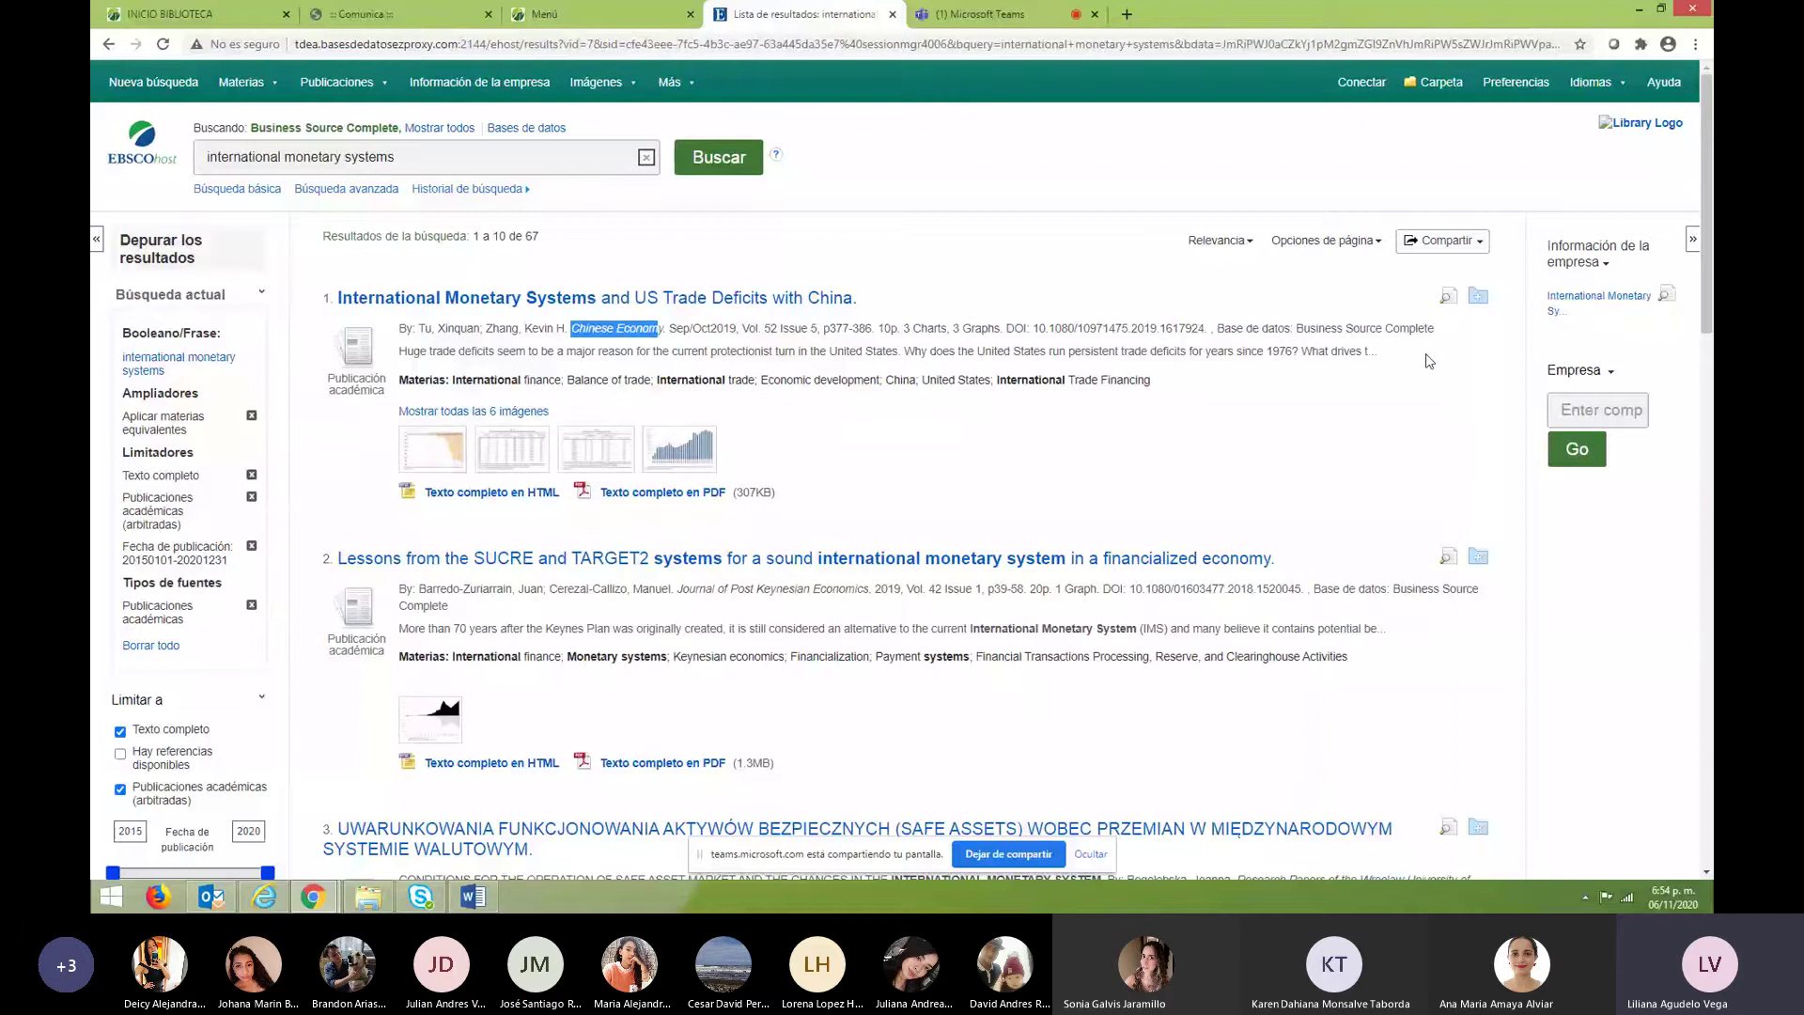
pyautogui.moveTo(1236, 328); pyautogui.dragTo(1420, 331)
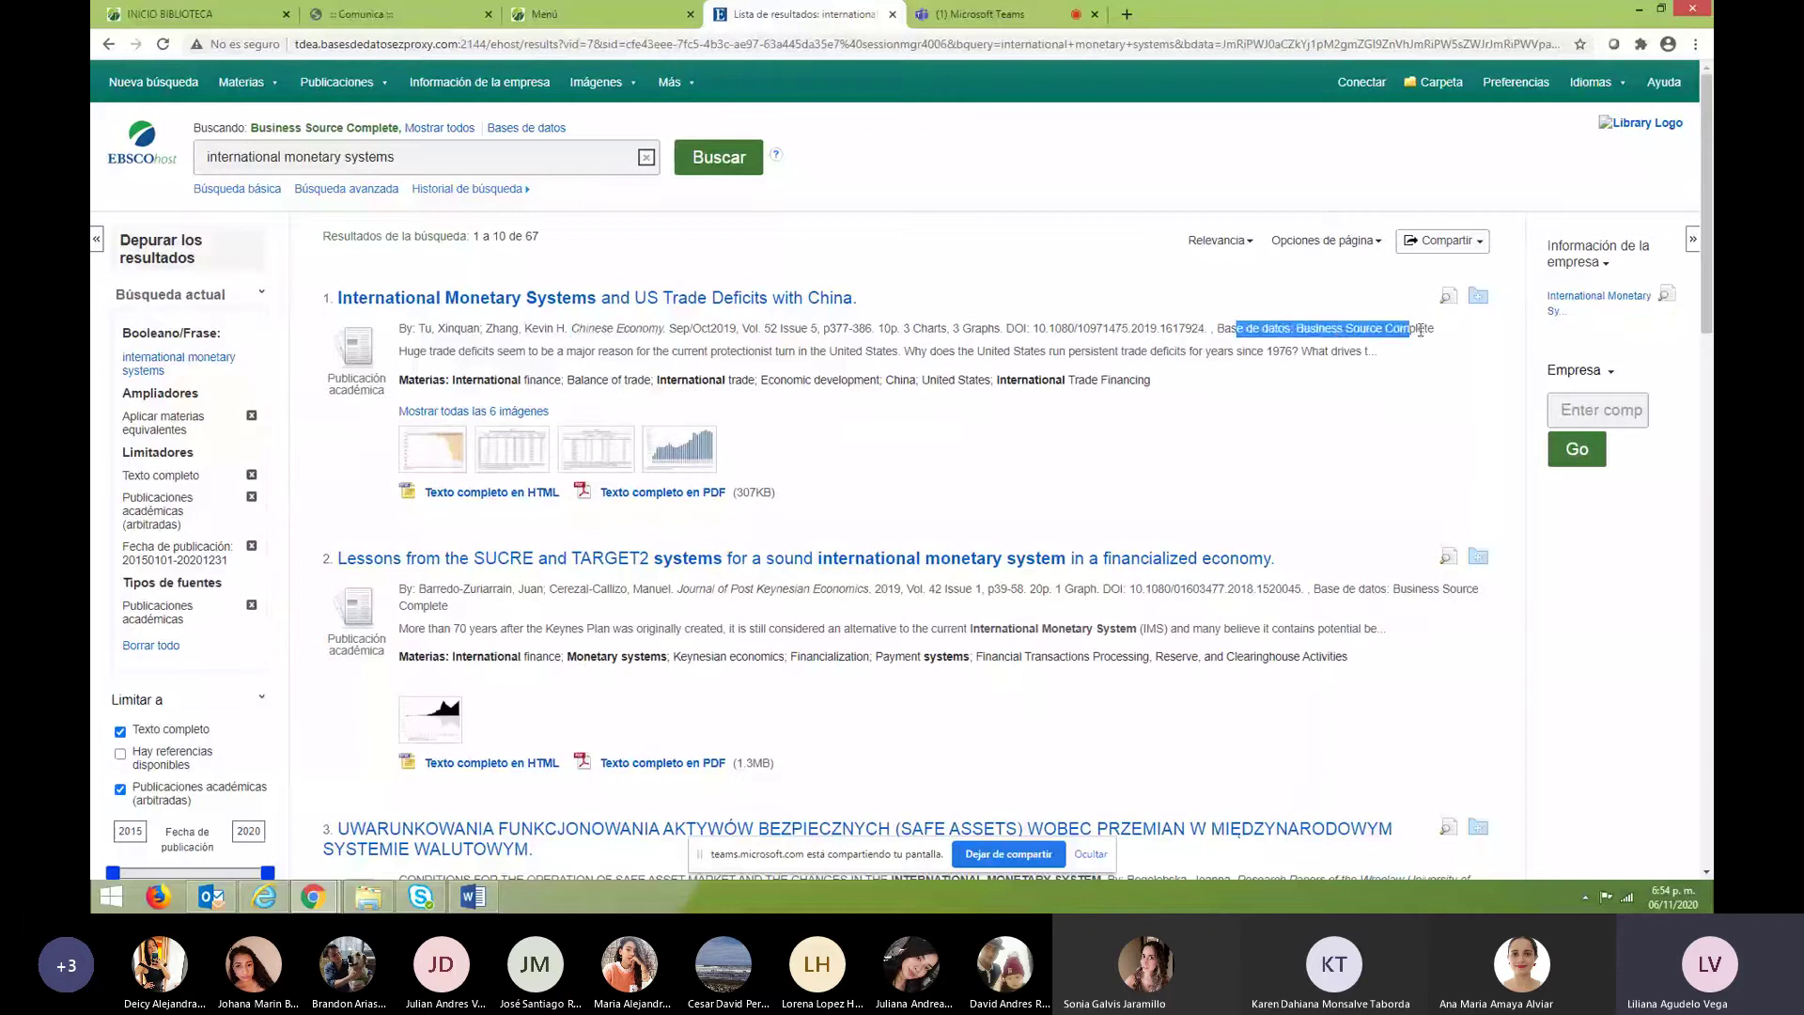
pyautogui.moveTo(1421, 331); pyautogui.dragTo(1434, 329)
# Open the PDF full text of "International Monetary Systems and US Trade Deficits with China" and check its bookmarks.
pyautogui.click(1148, 429)
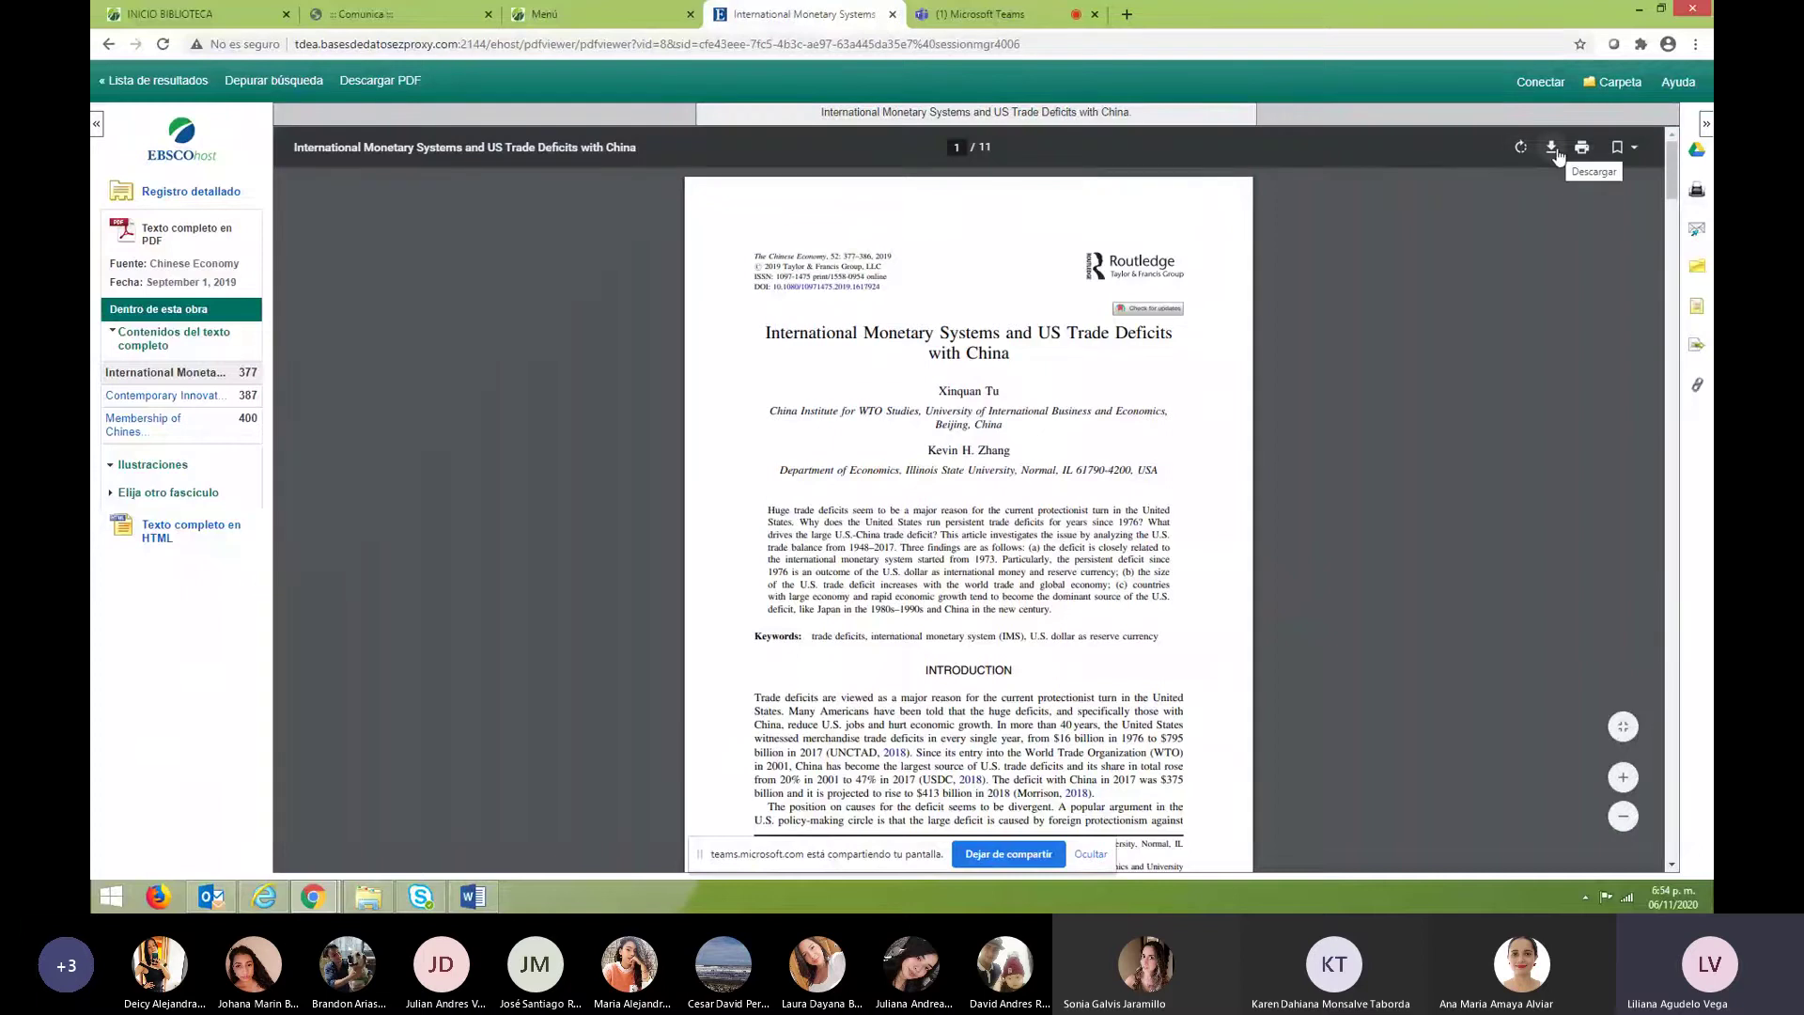
pyautogui.click(1634, 150)
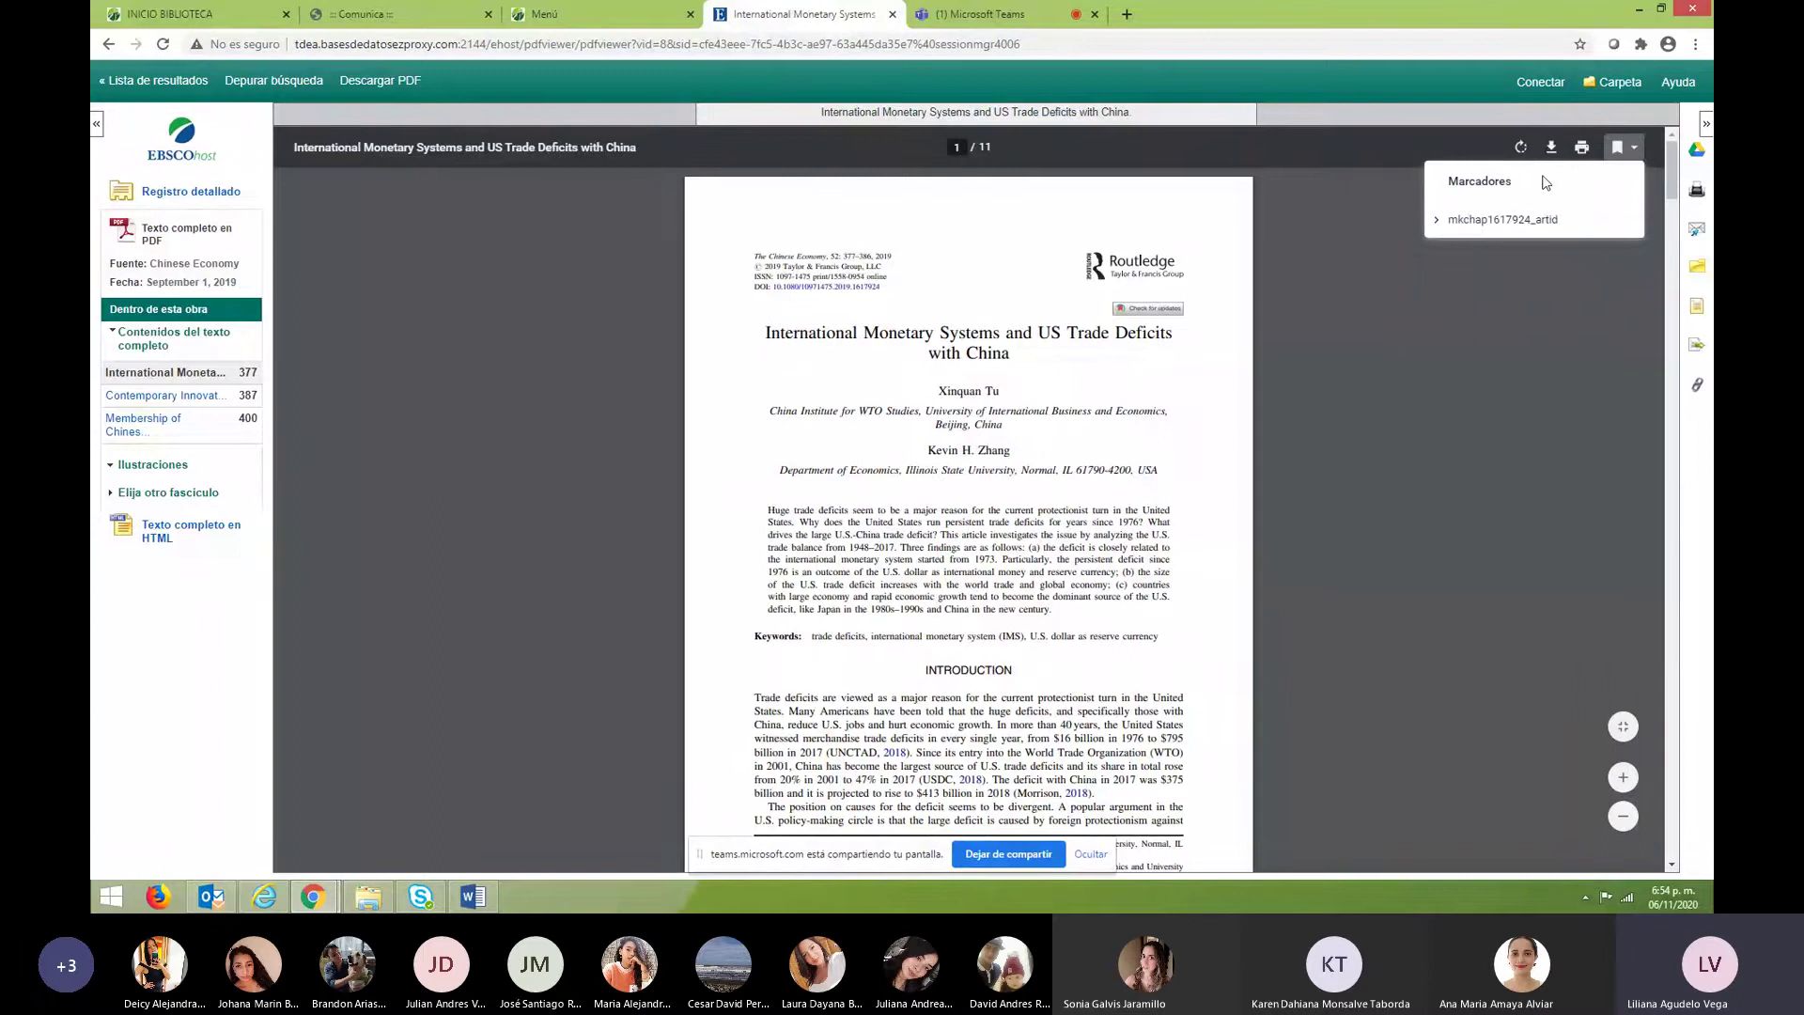
pyautogui.click(1506, 353)
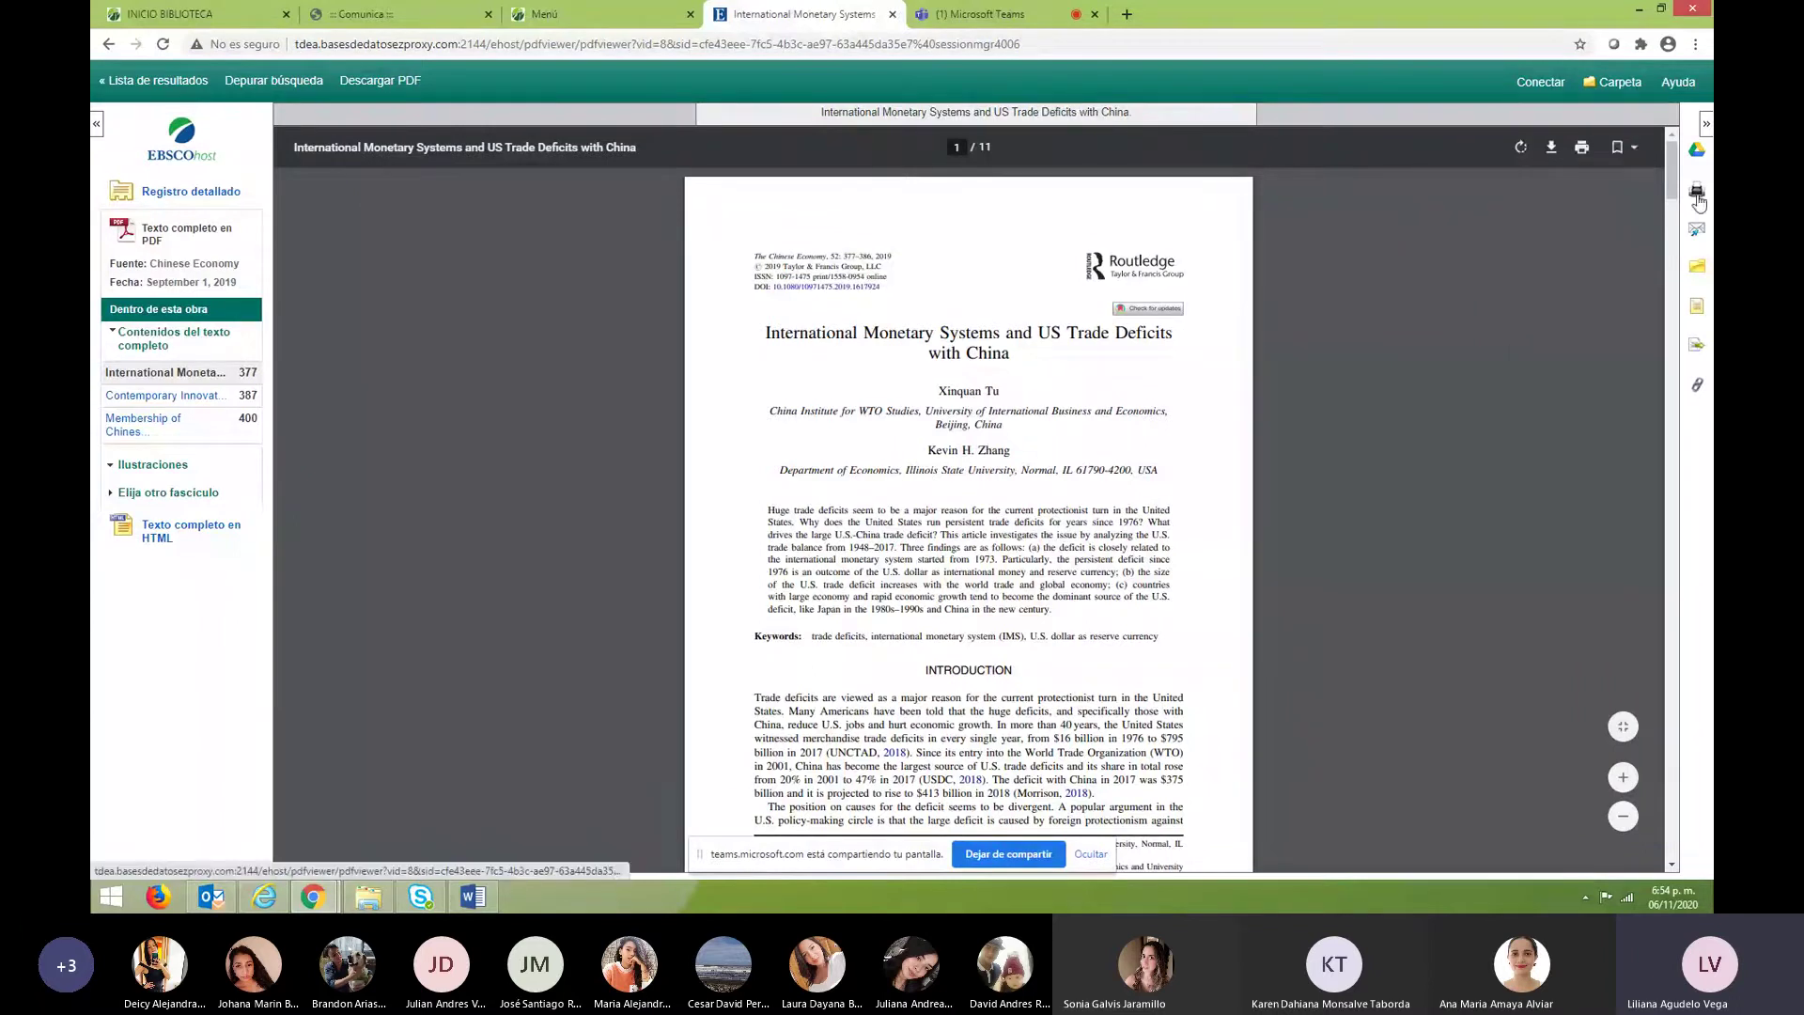
# Show the article's citation formats, consult the APA Style help page, and view the APA reference.
pyautogui.click(1697, 310)
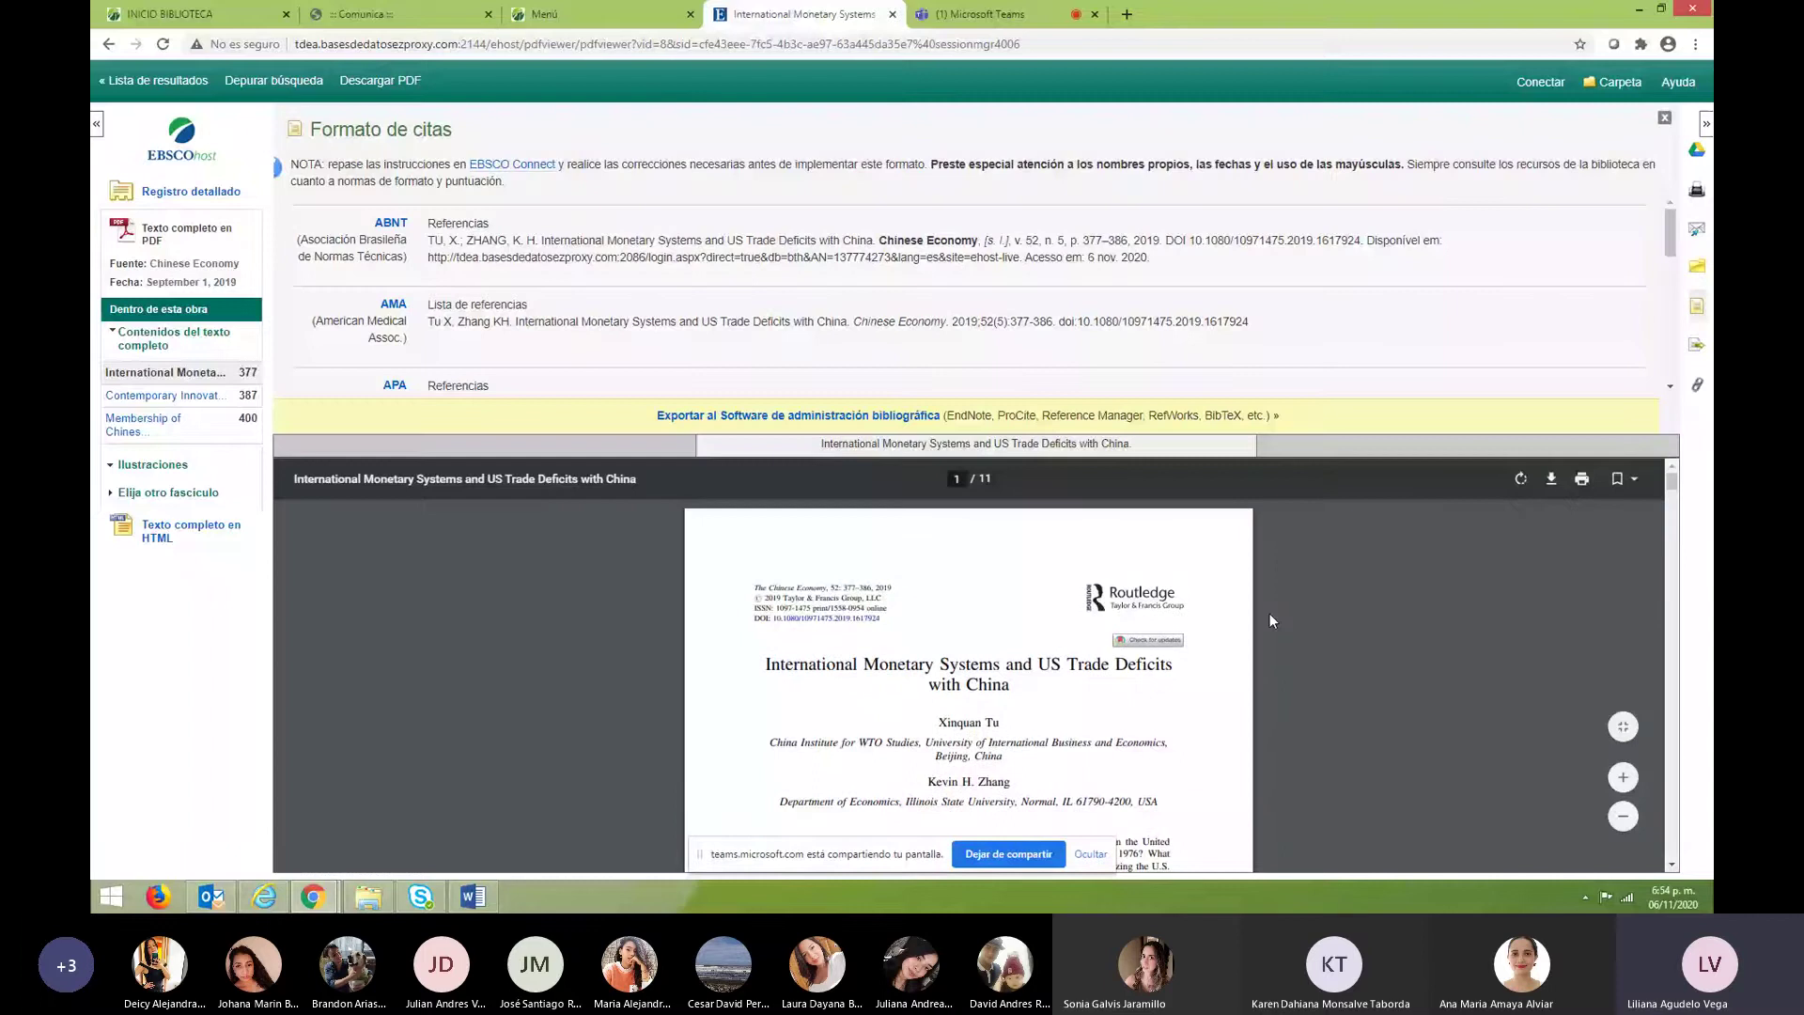
pyautogui.click(398, 385)
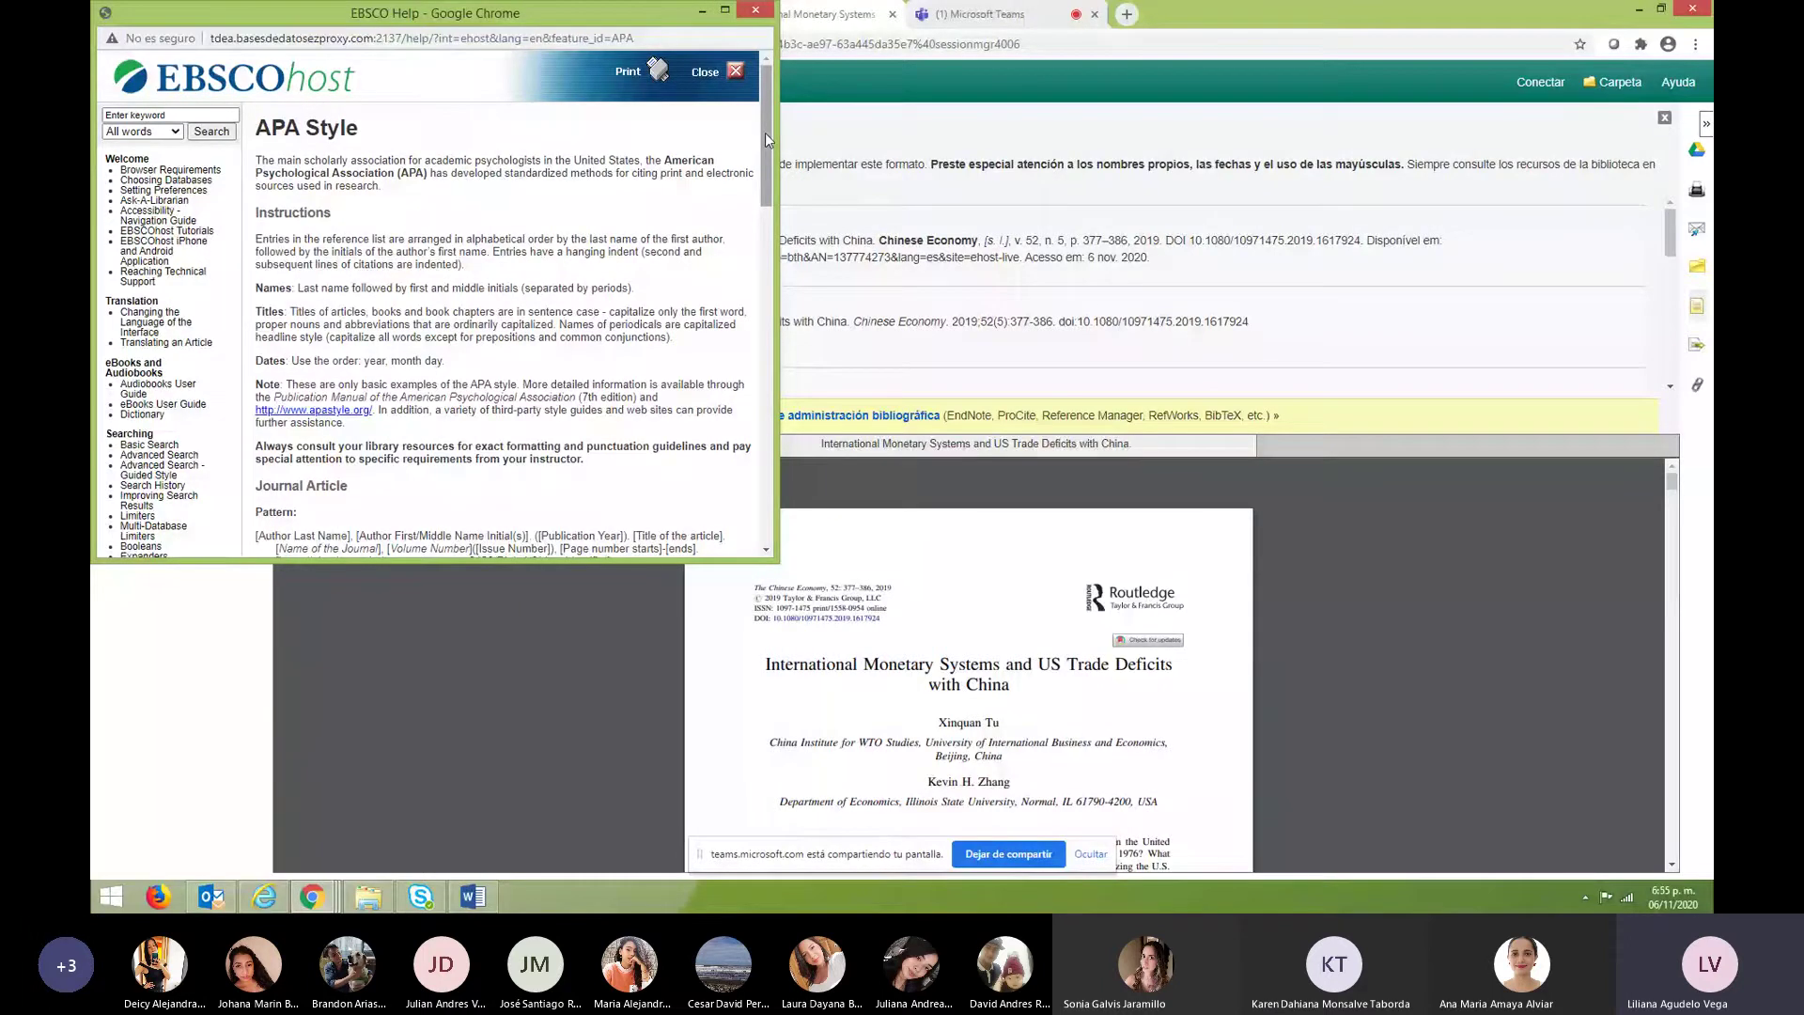
pyautogui.moveTo(766, 140); pyautogui.dragTo(766, 310)
pyautogui.click(1669, 235)
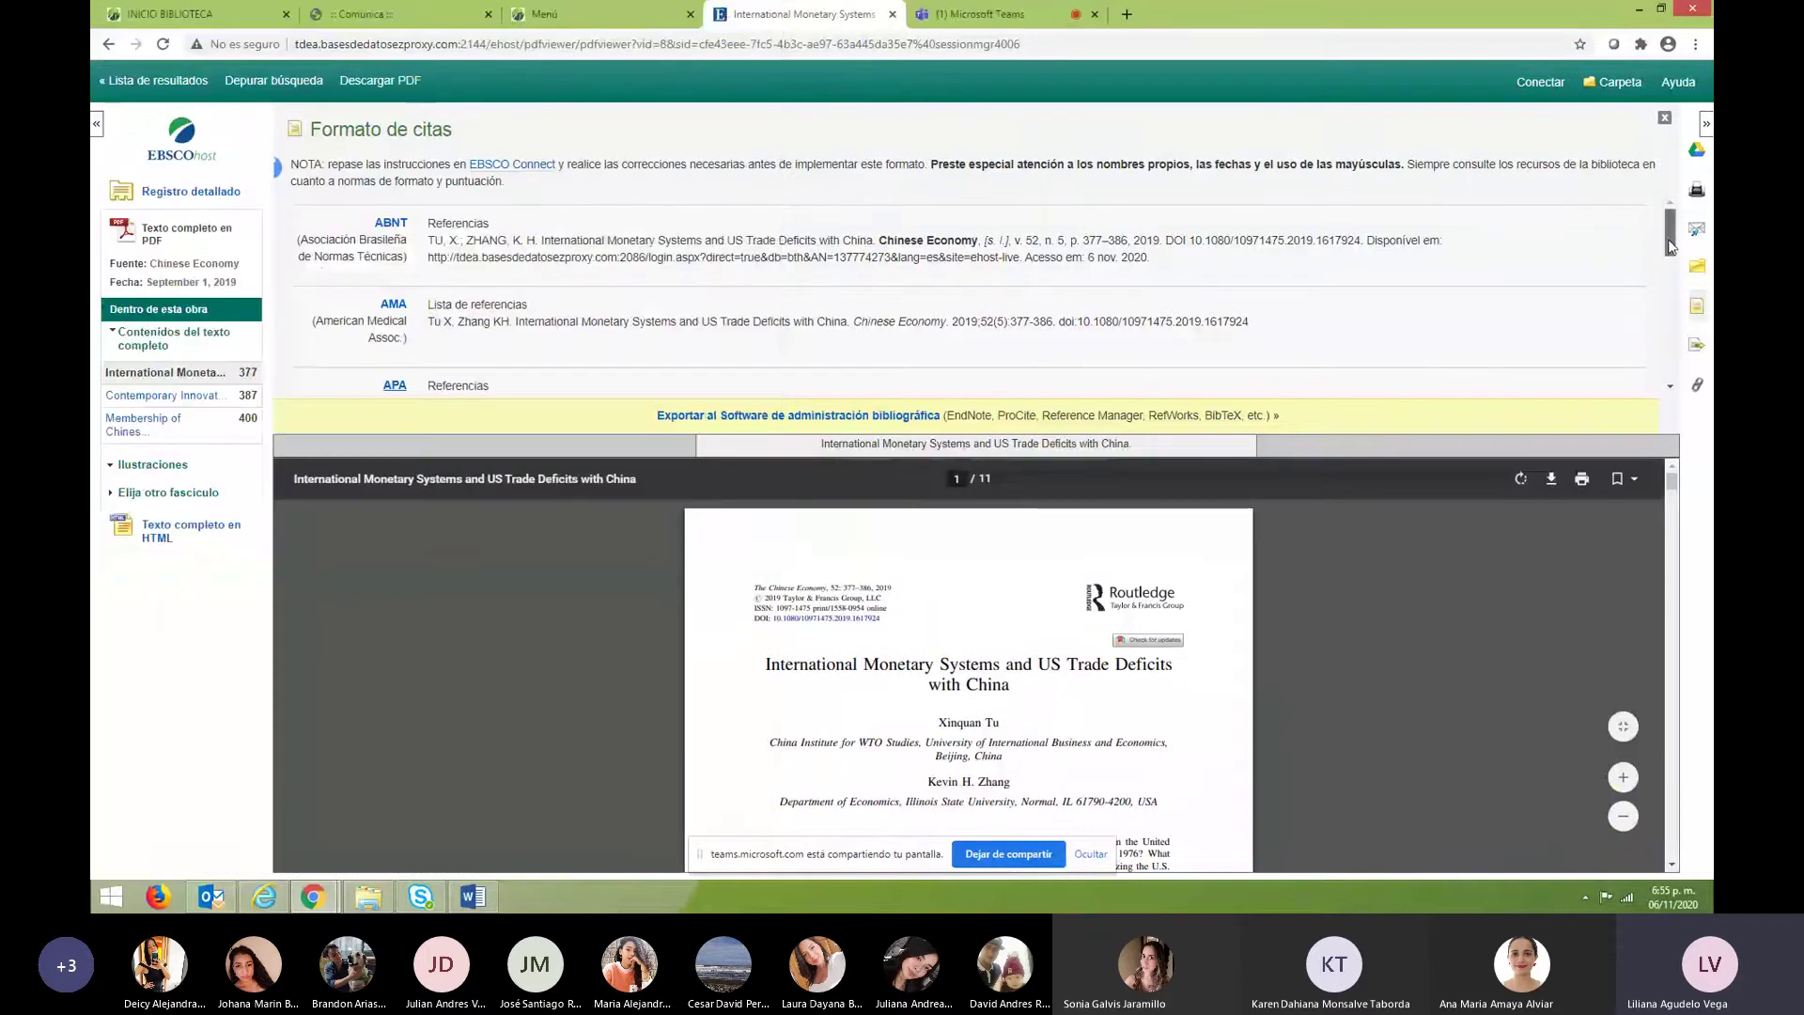
pyautogui.moveTo(1669, 235); pyautogui.dragTo(1669, 272)
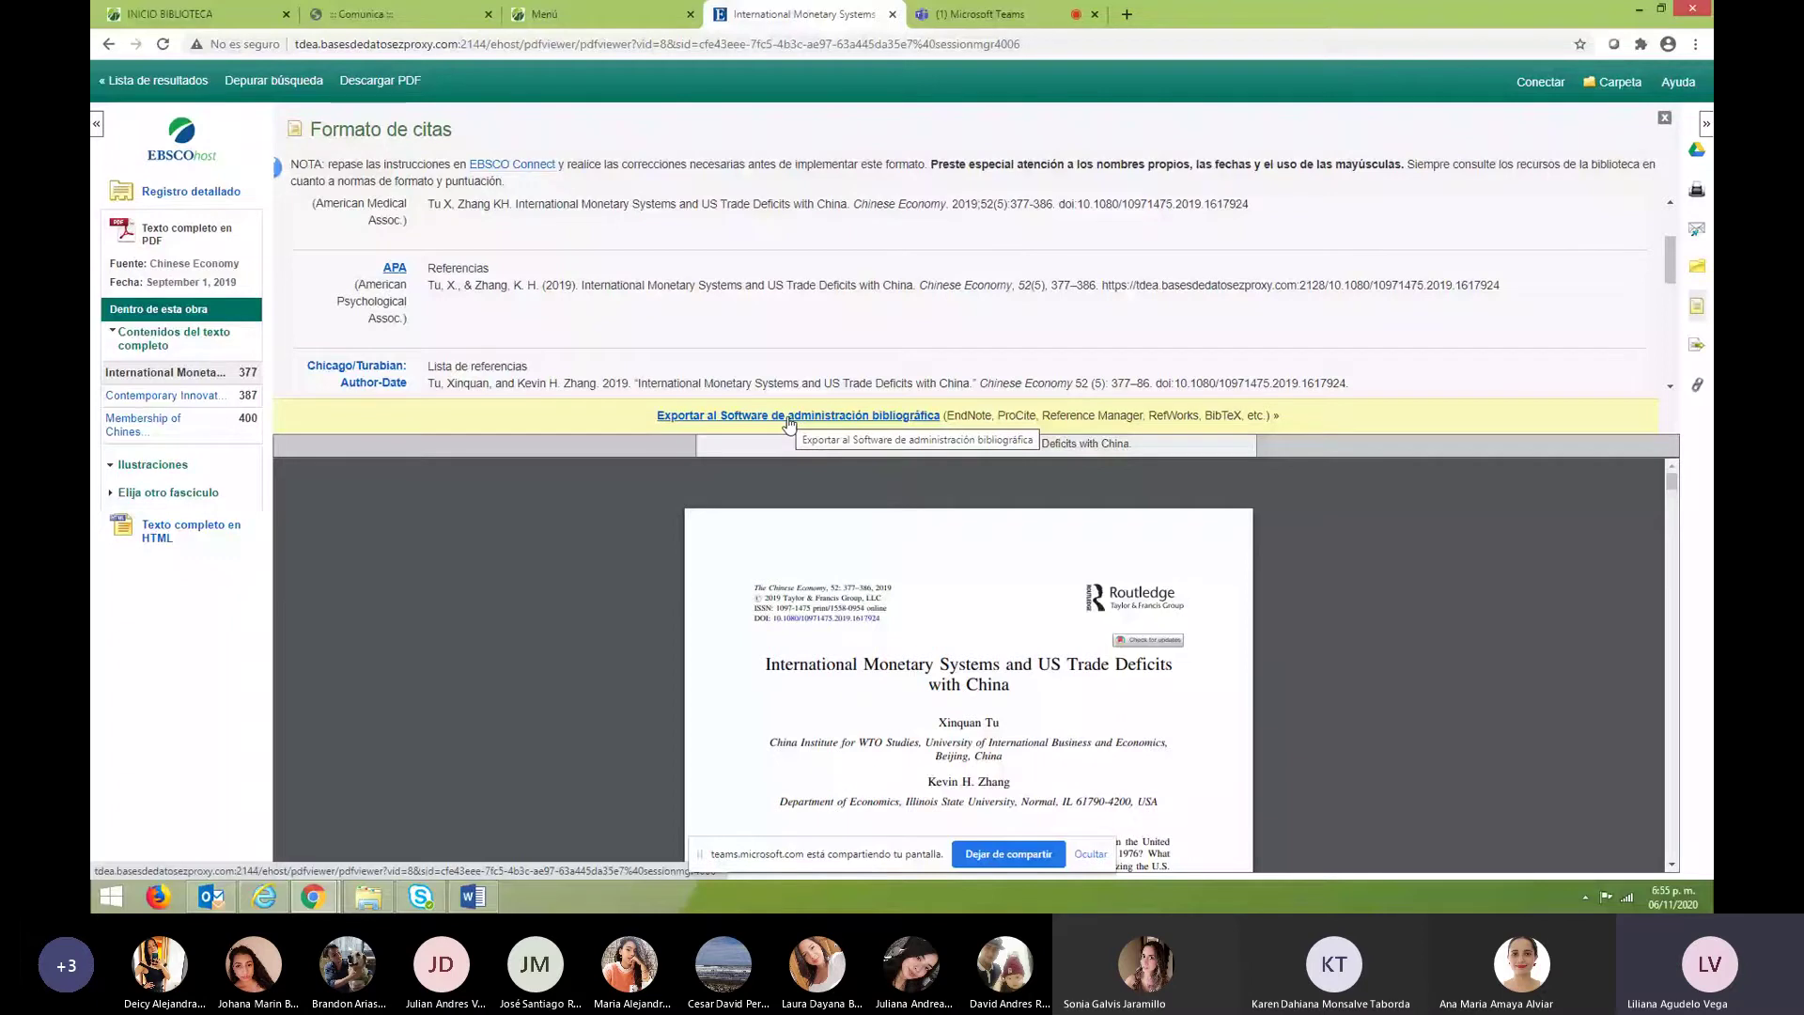
# Open the article's full text in HTML and play its audio reading in the American Accent.
pyautogui.moveTo(1554, 493)
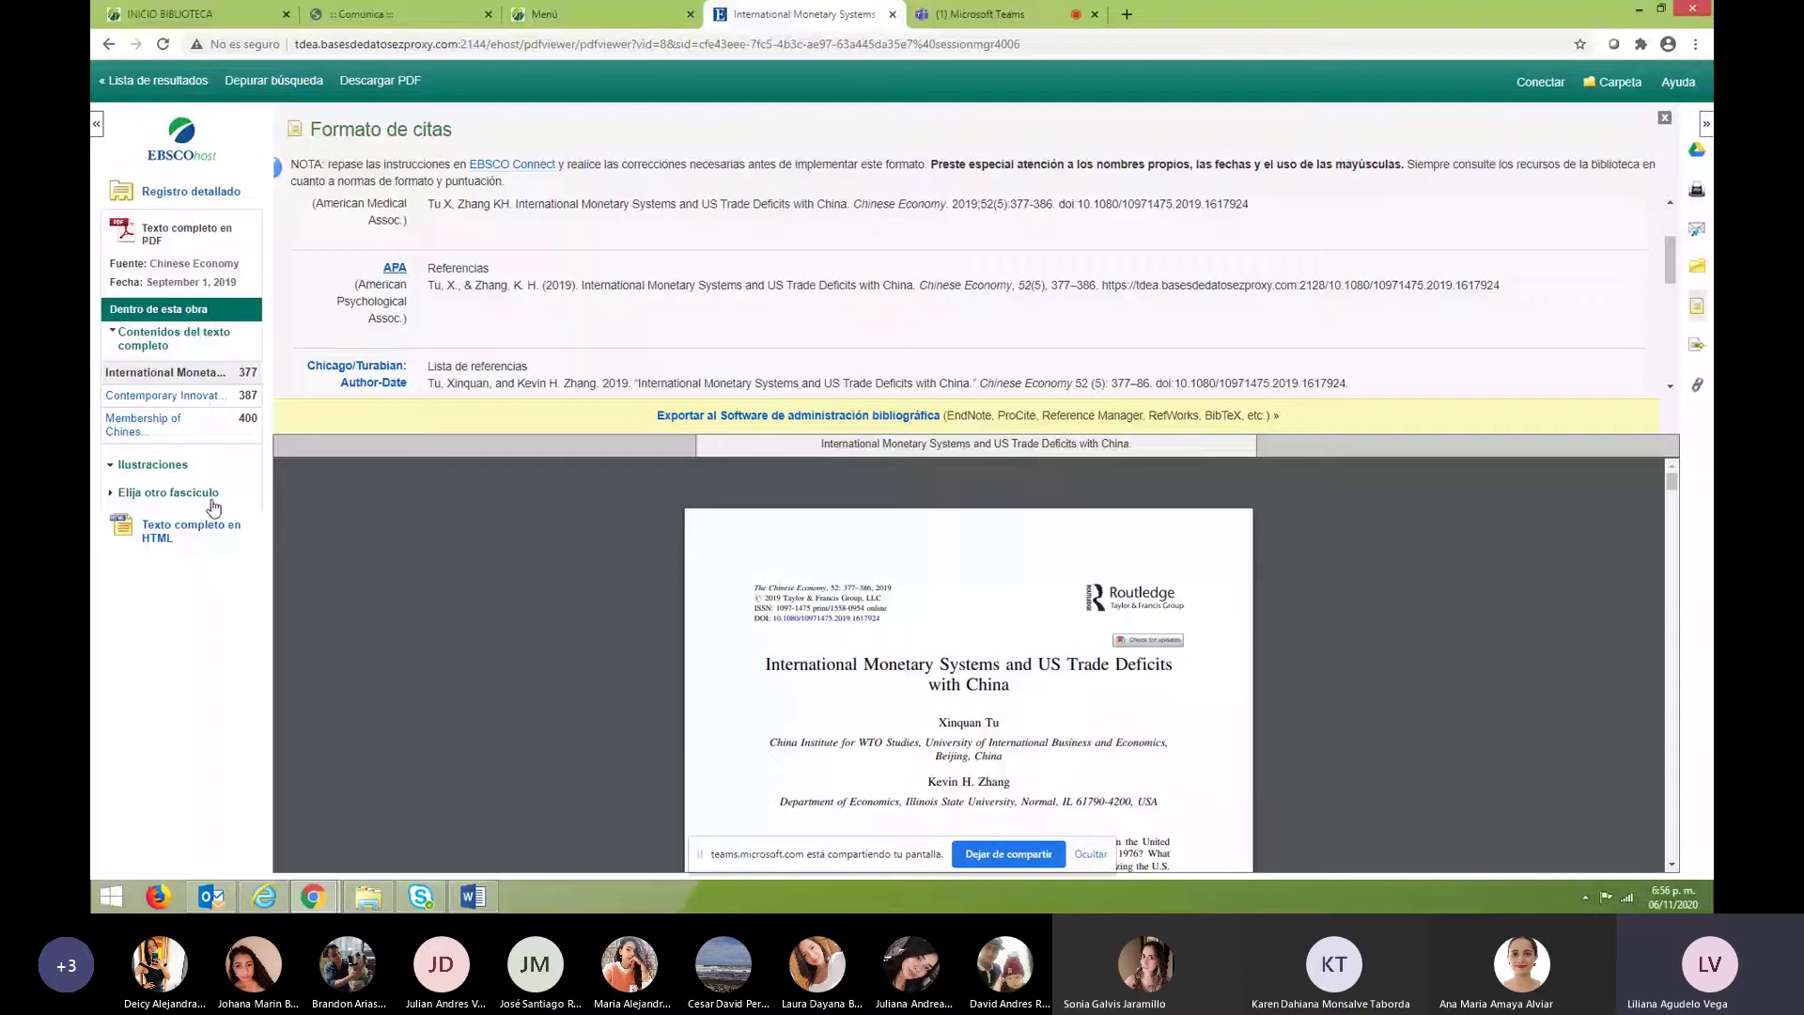
pyautogui.click(188, 529)
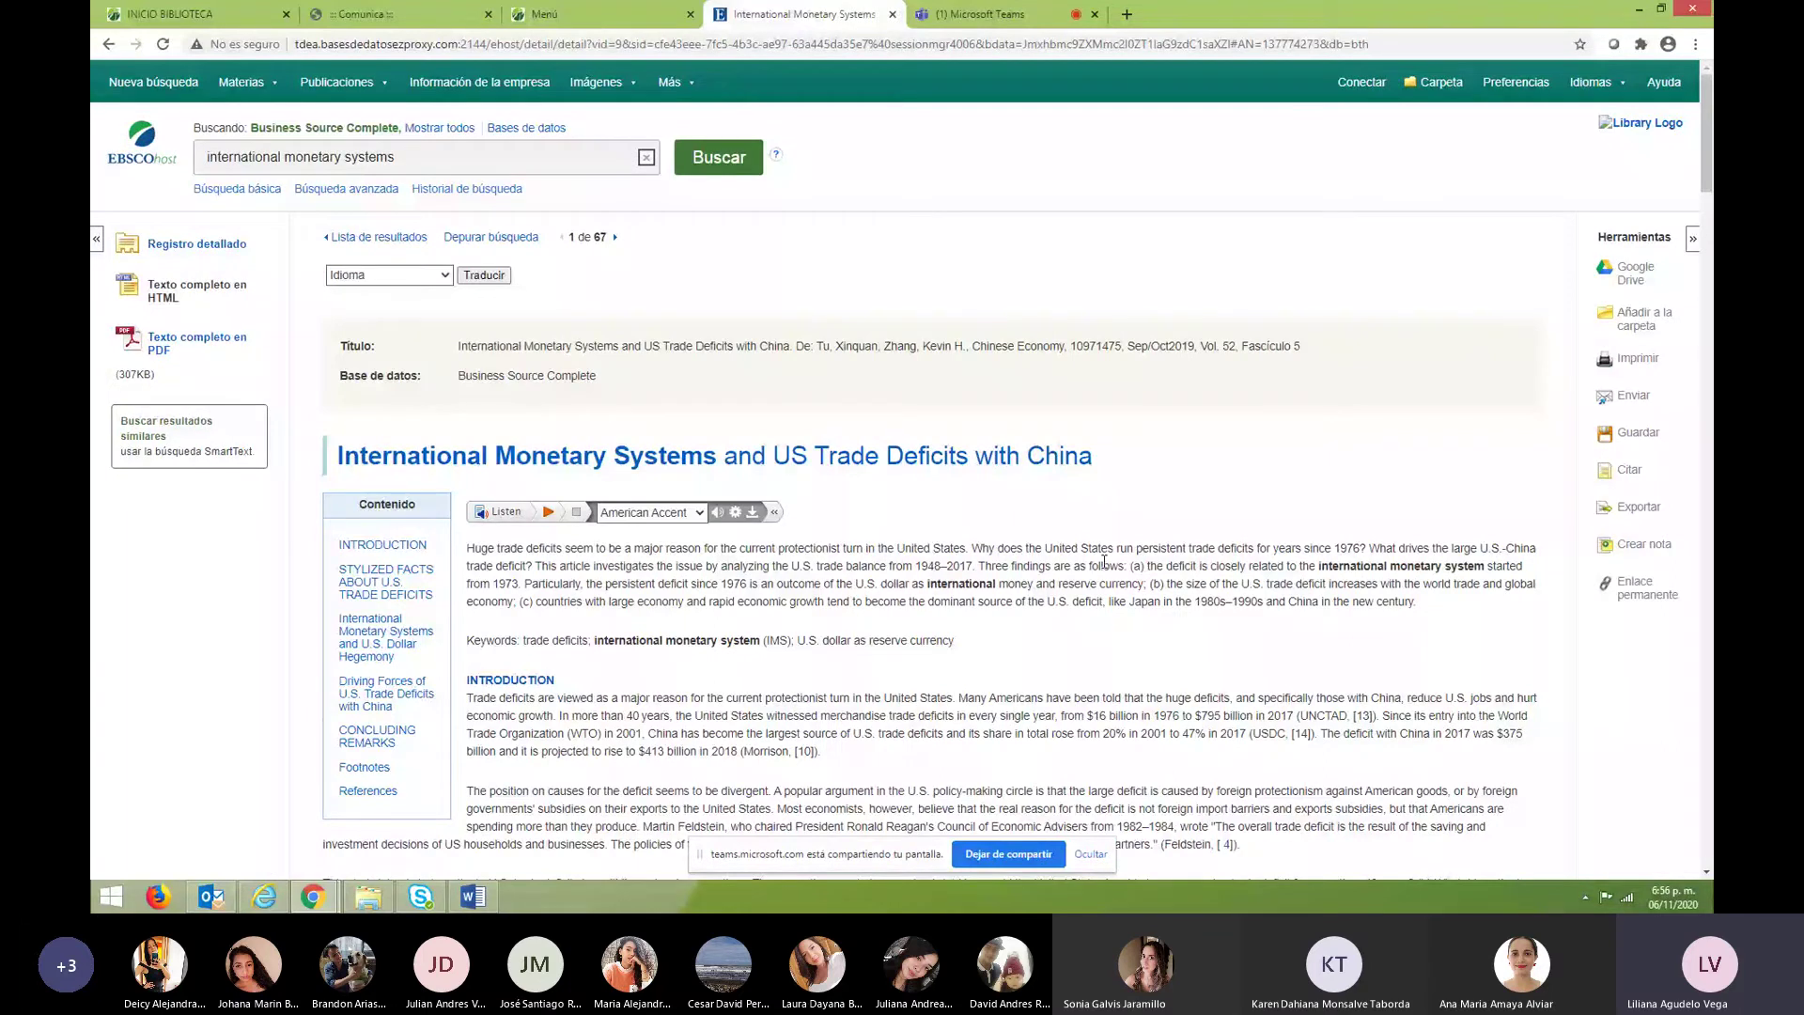
pyautogui.click(543, 514)
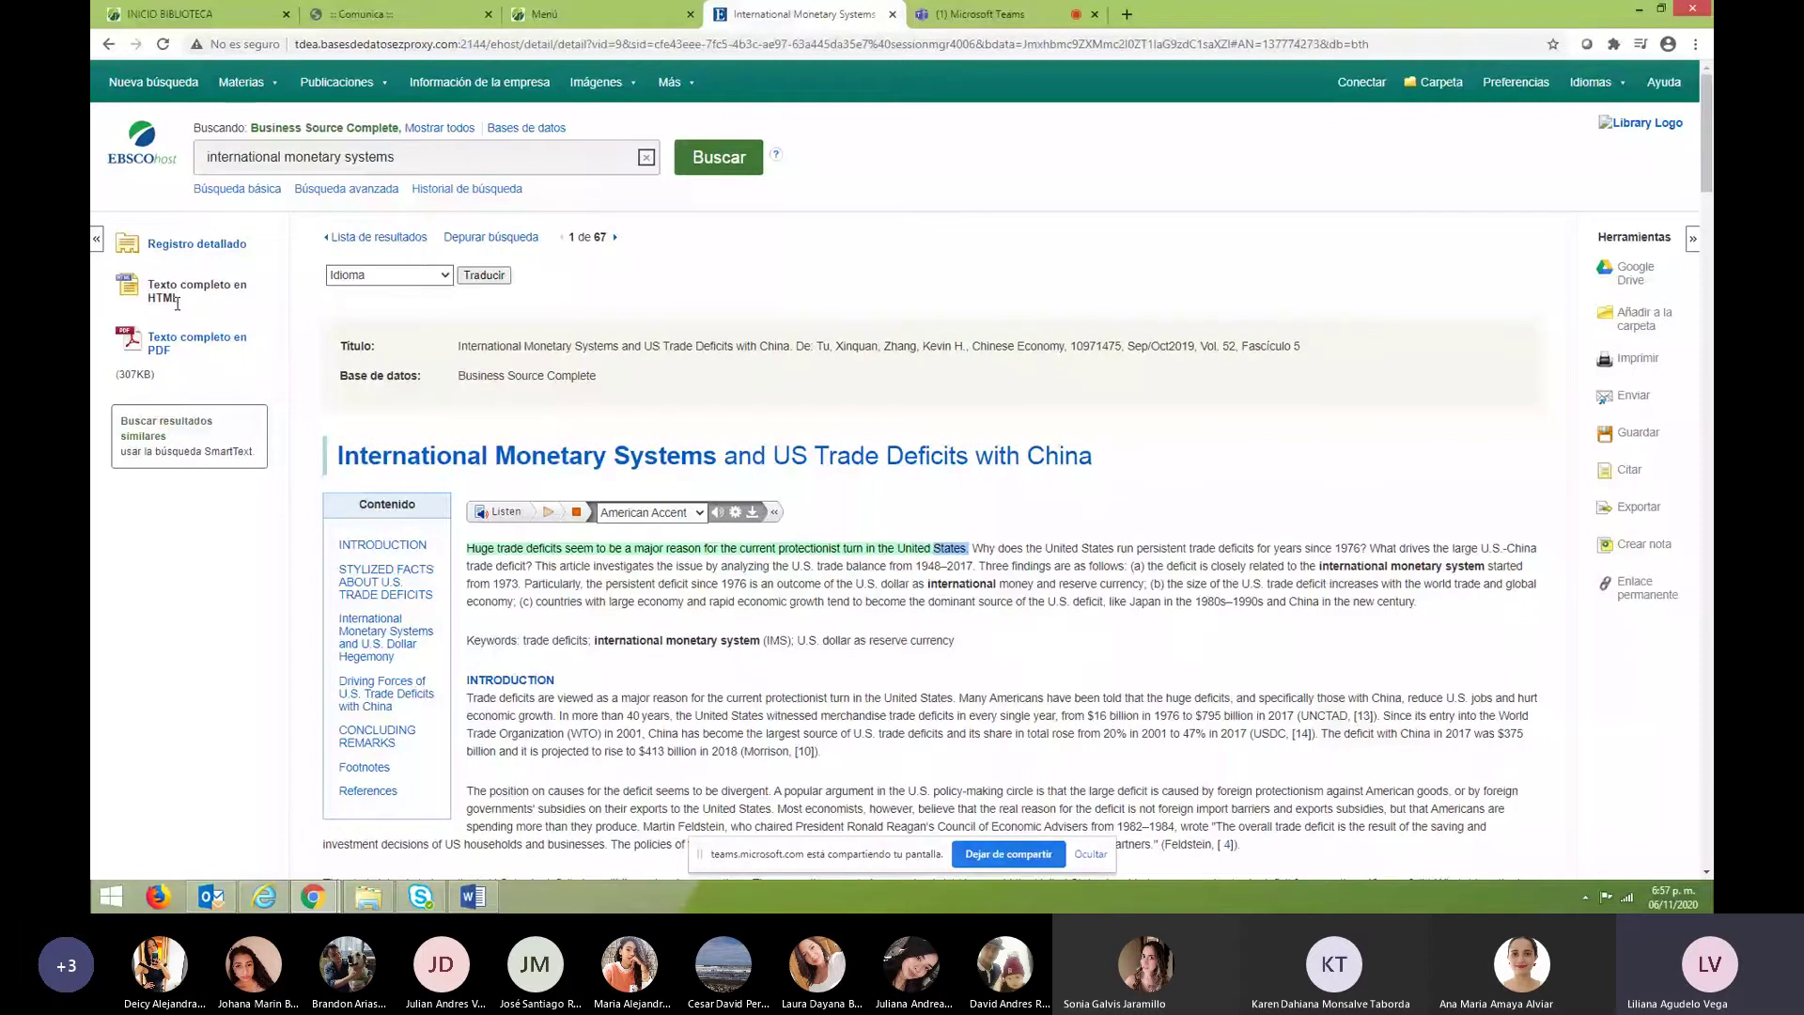
# Translate the article's HTML full text into Español and highlight the note about the automatic translation.
pyautogui.click(445, 275)
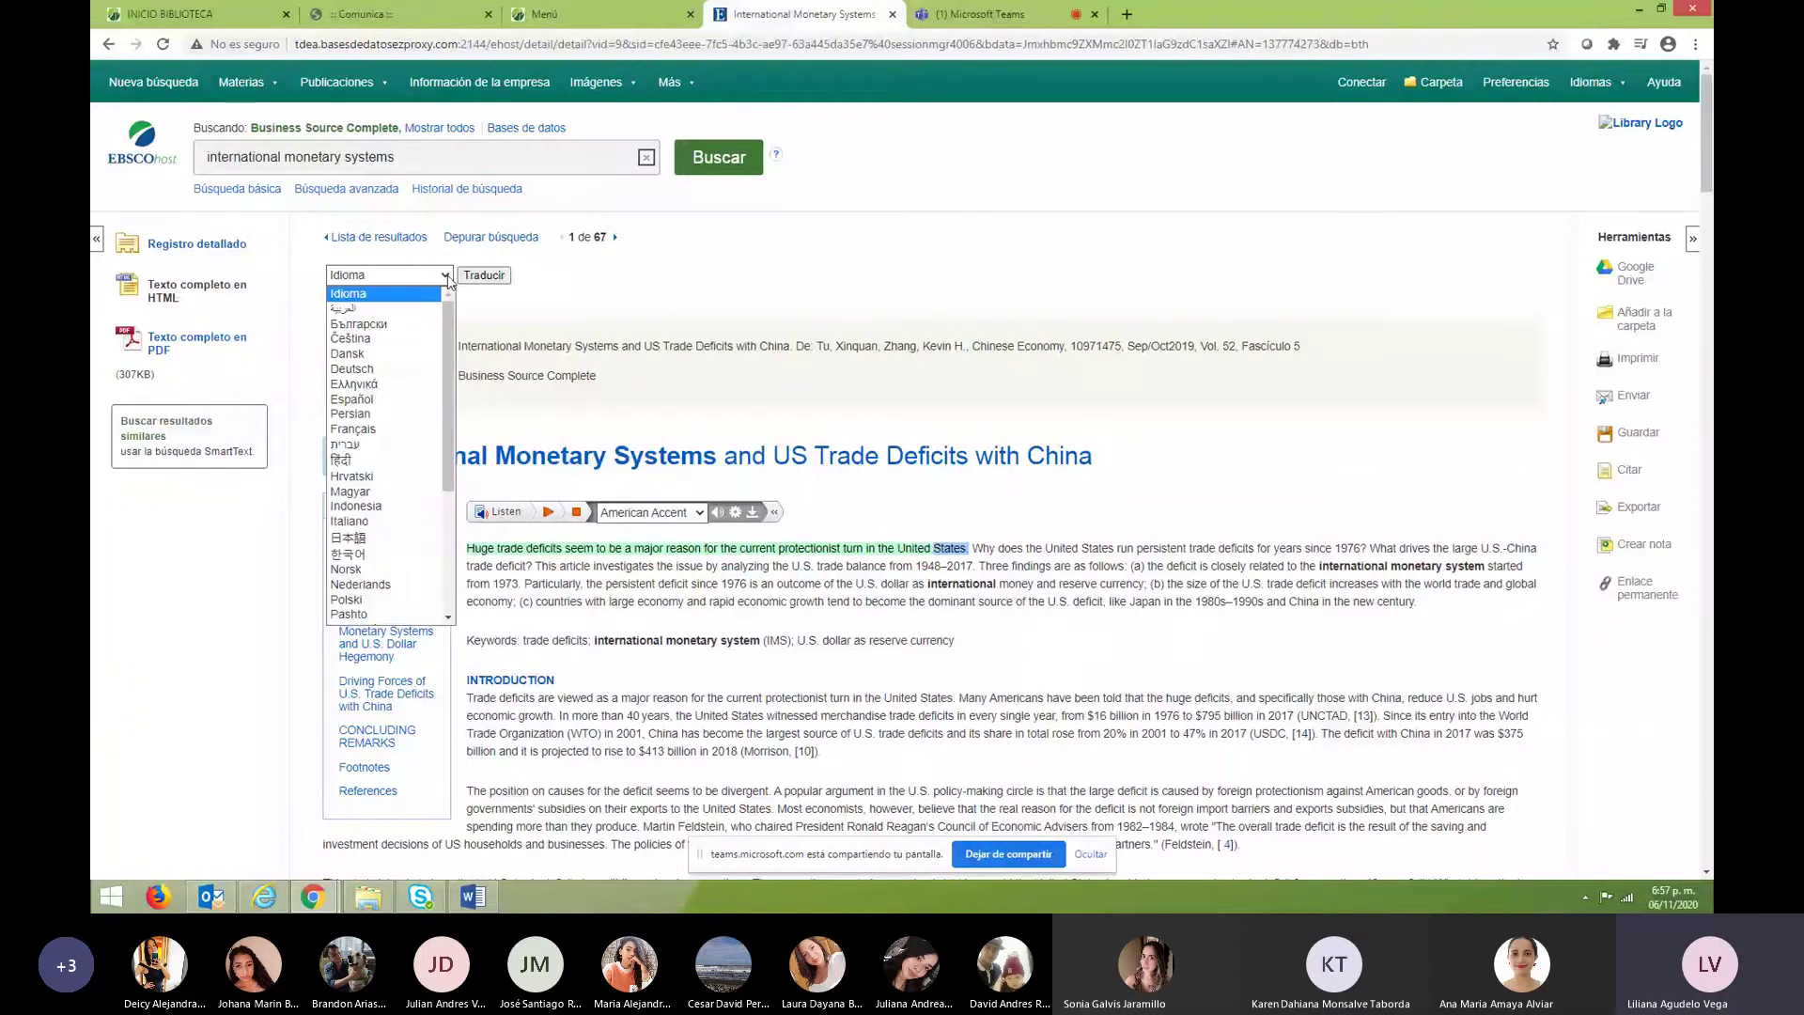
pyautogui.scroll(-2, 451, 447)
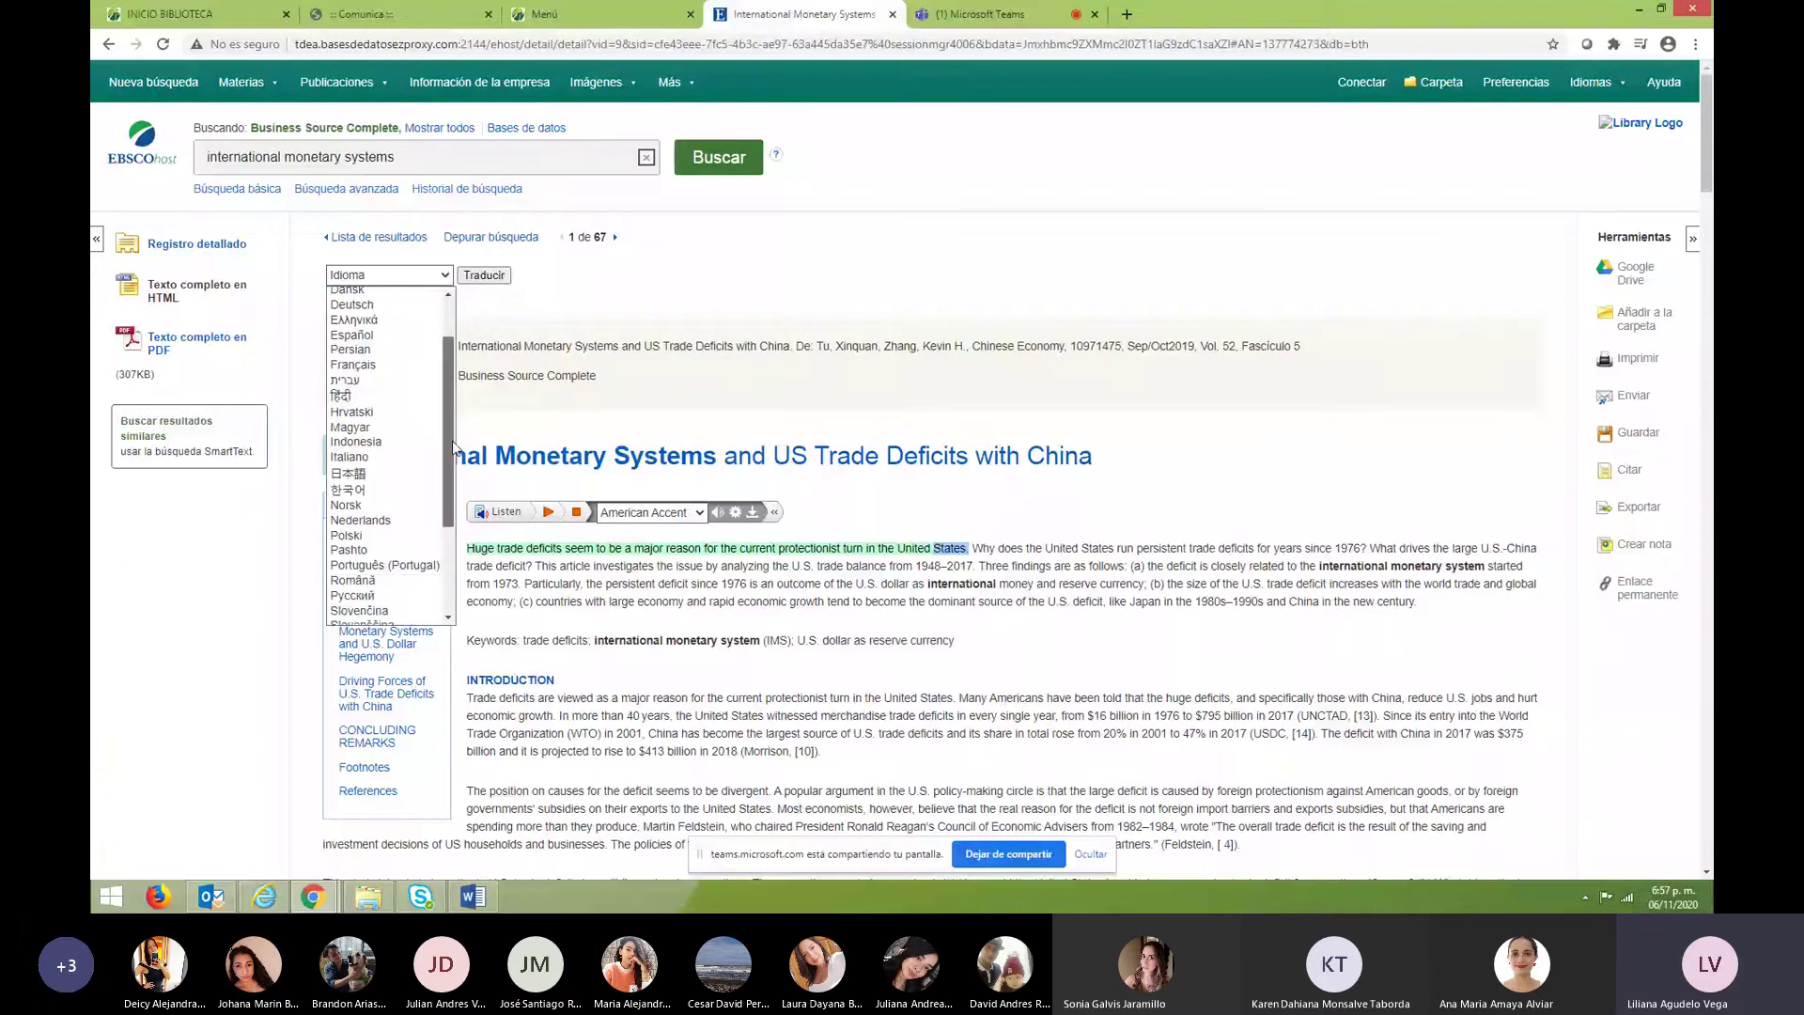
pyautogui.moveTo(453, 447); pyautogui.dragTo(452, 455)
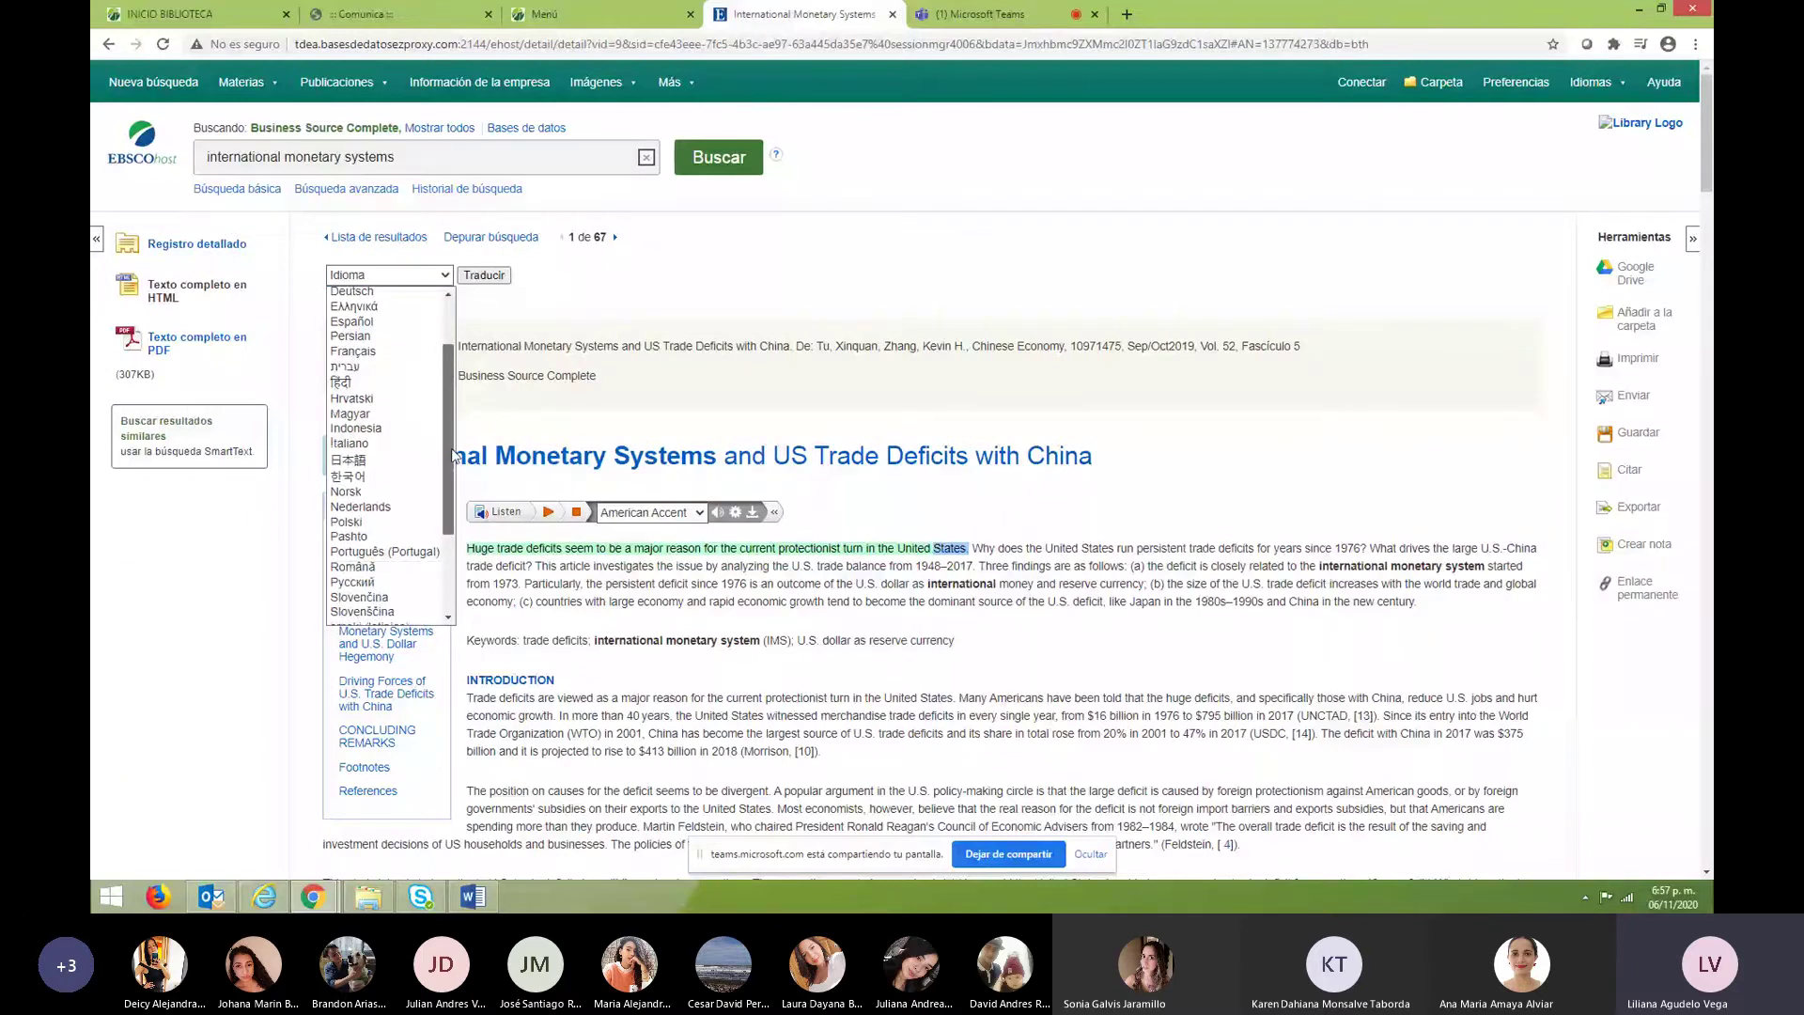
pyautogui.moveTo(452, 454); pyautogui.dragTo(449, 490)
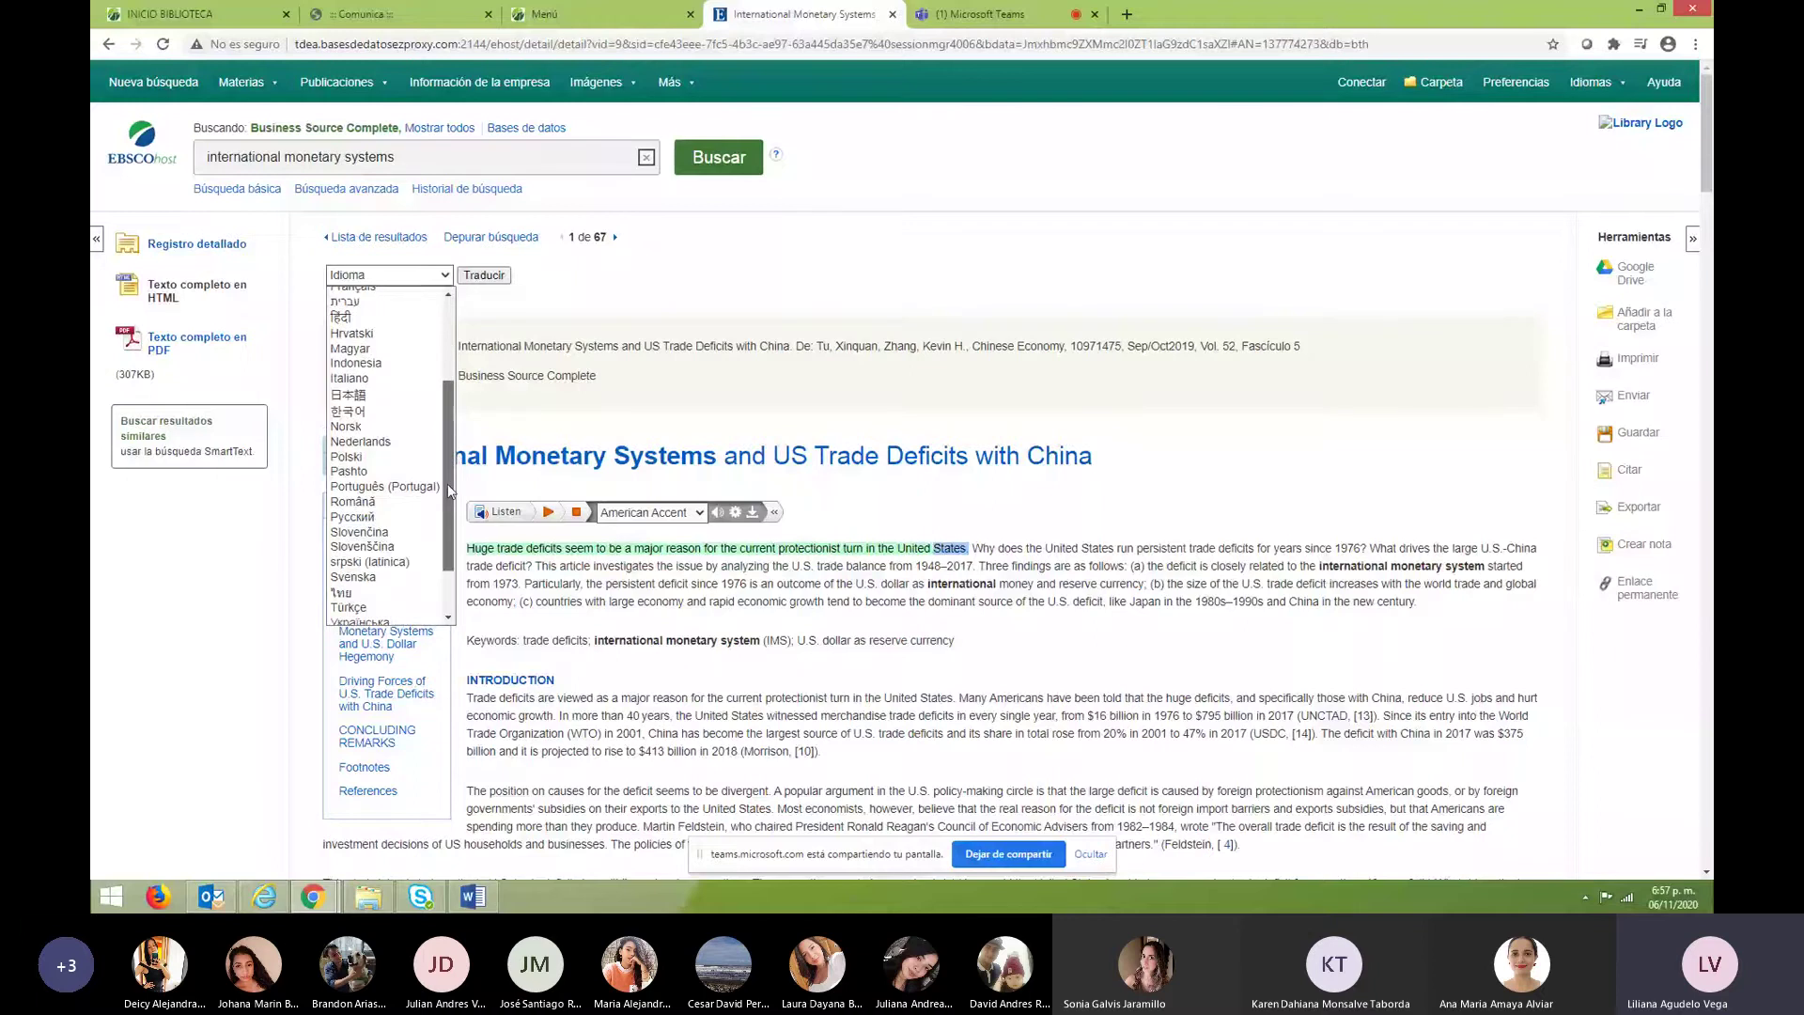
pyautogui.moveTo(449, 490); pyautogui.dragTo(427, 409)
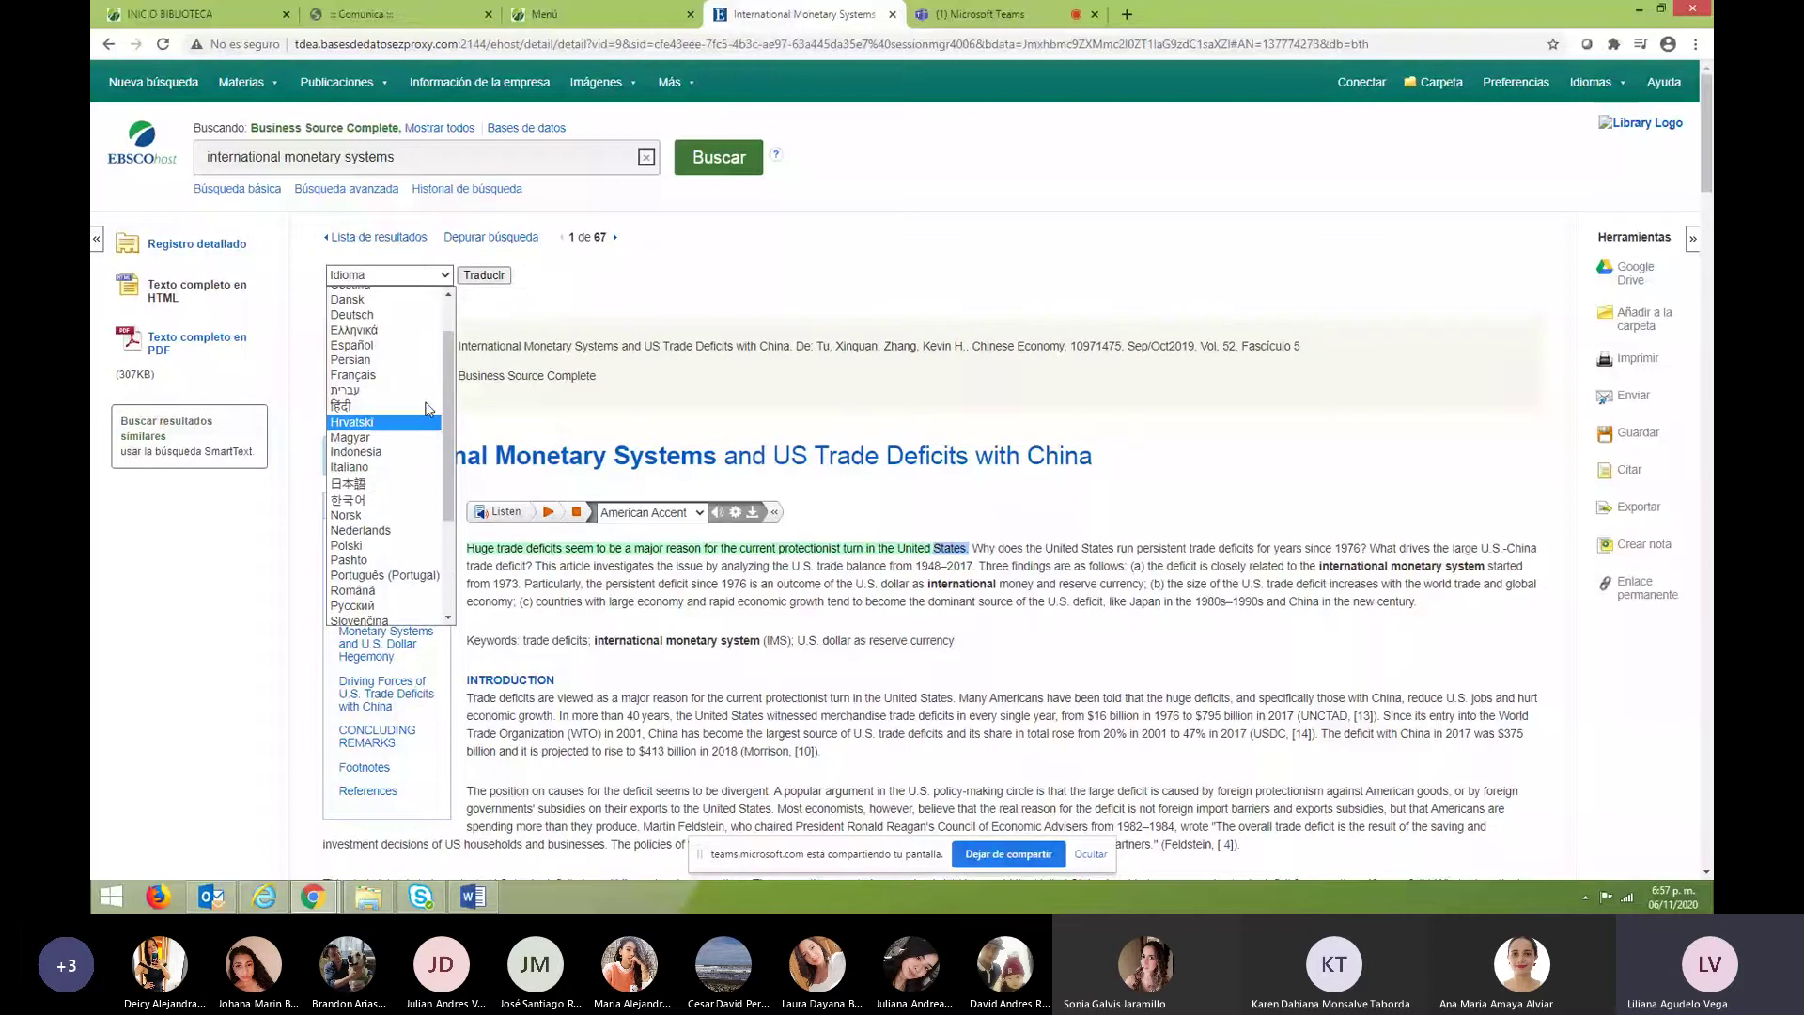
pyautogui.click(351, 345)
pyautogui.click(484, 274)
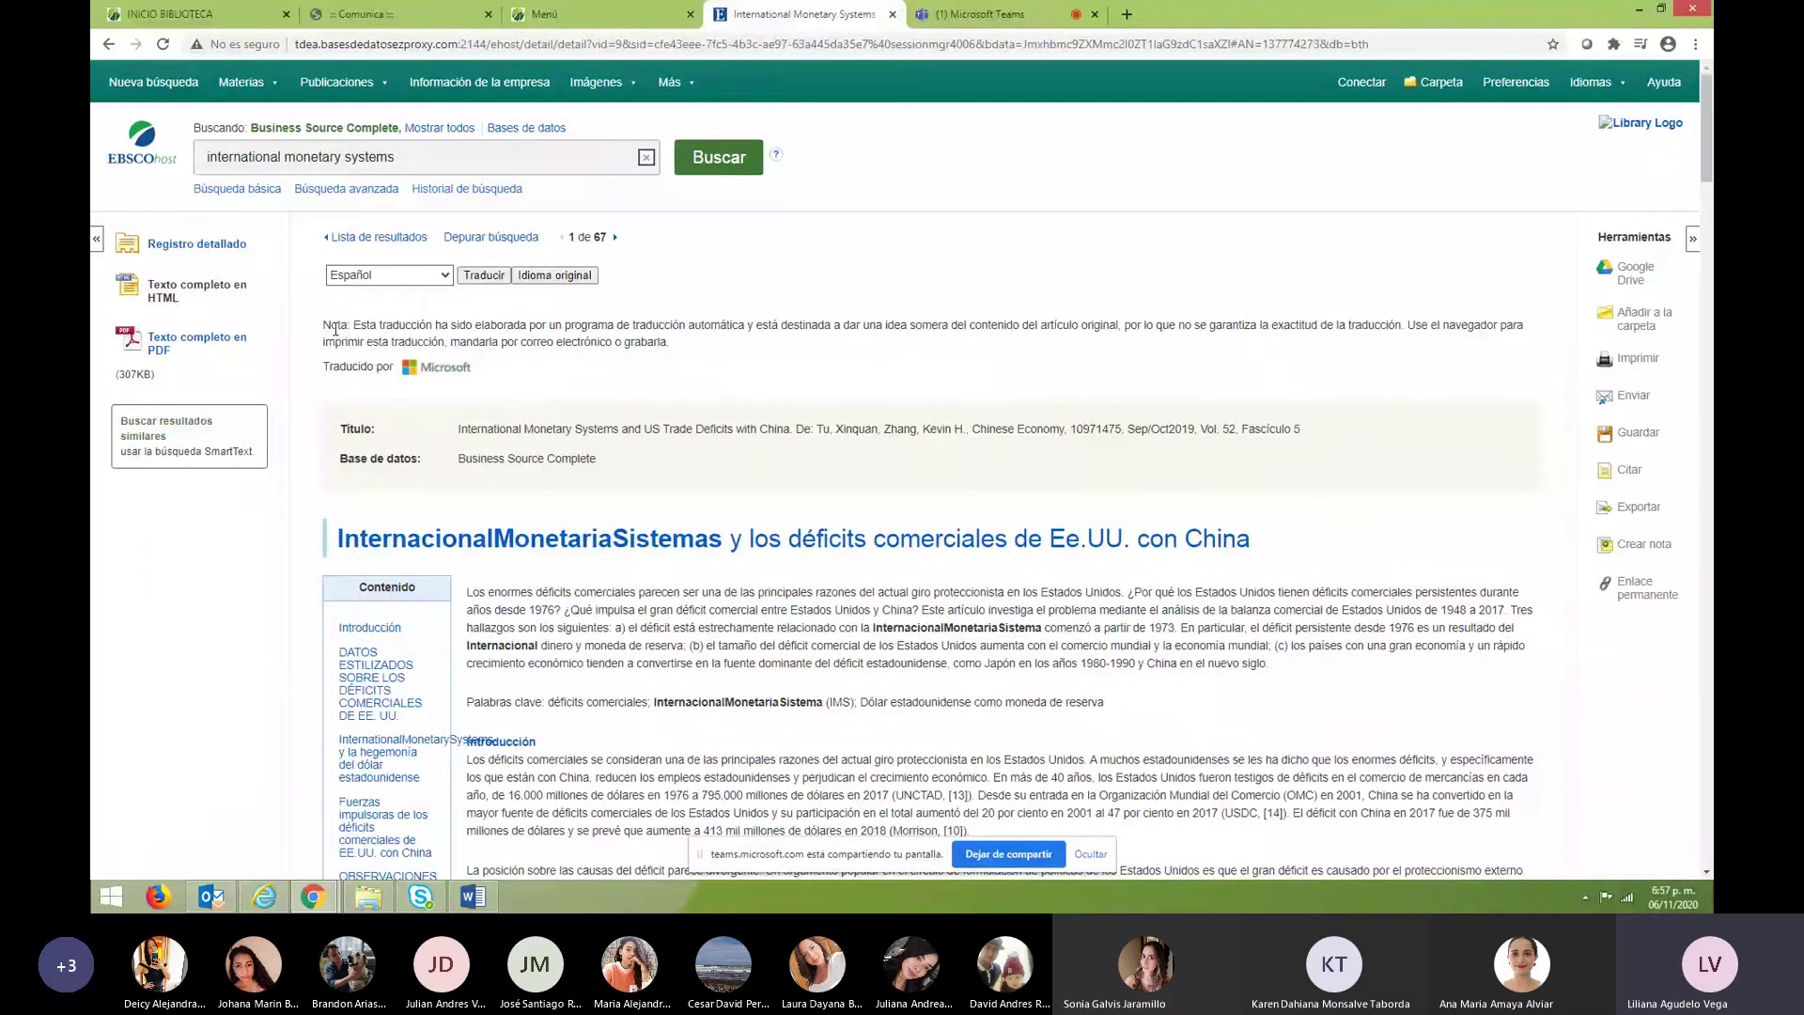
pyautogui.moveTo(323, 326); pyautogui.dragTo(468, 348)
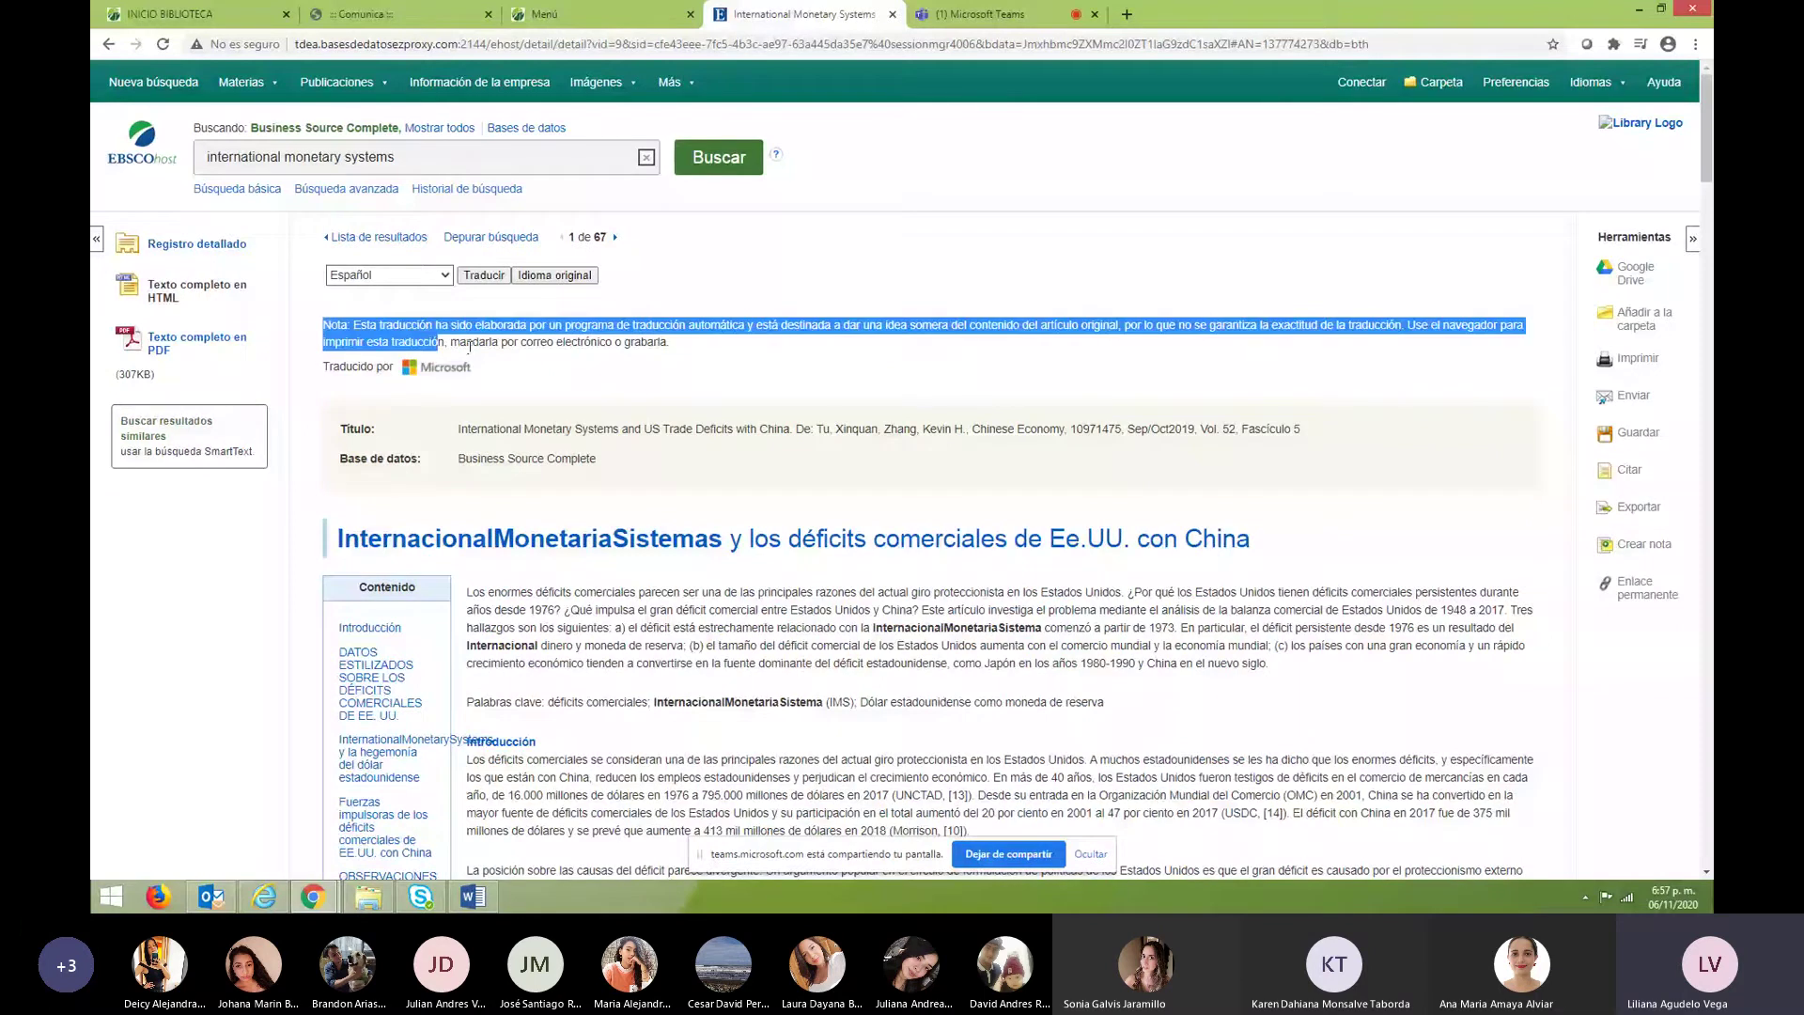
pyautogui.moveTo(469, 348); pyautogui.dragTo(838, 385)
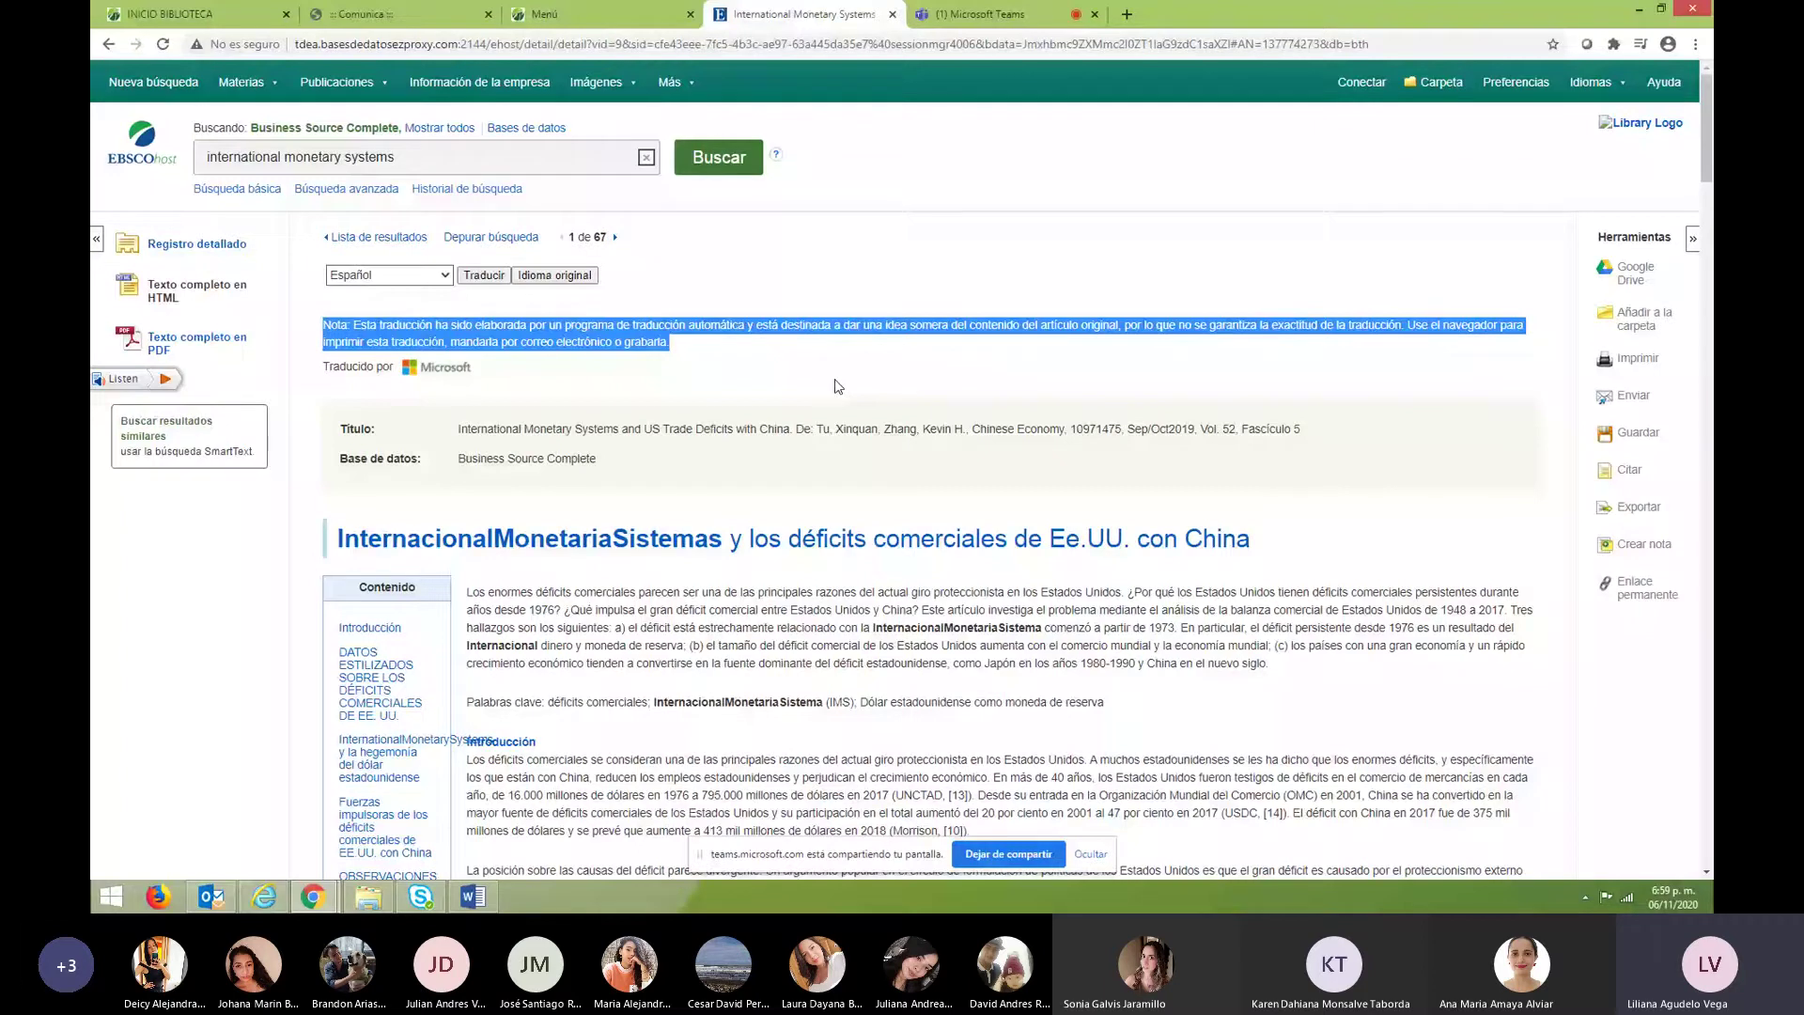
# Go back to the results list, reopen the first result's HTML full text in its original language, and check its citation tool.
pyautogui.click(203, 283)
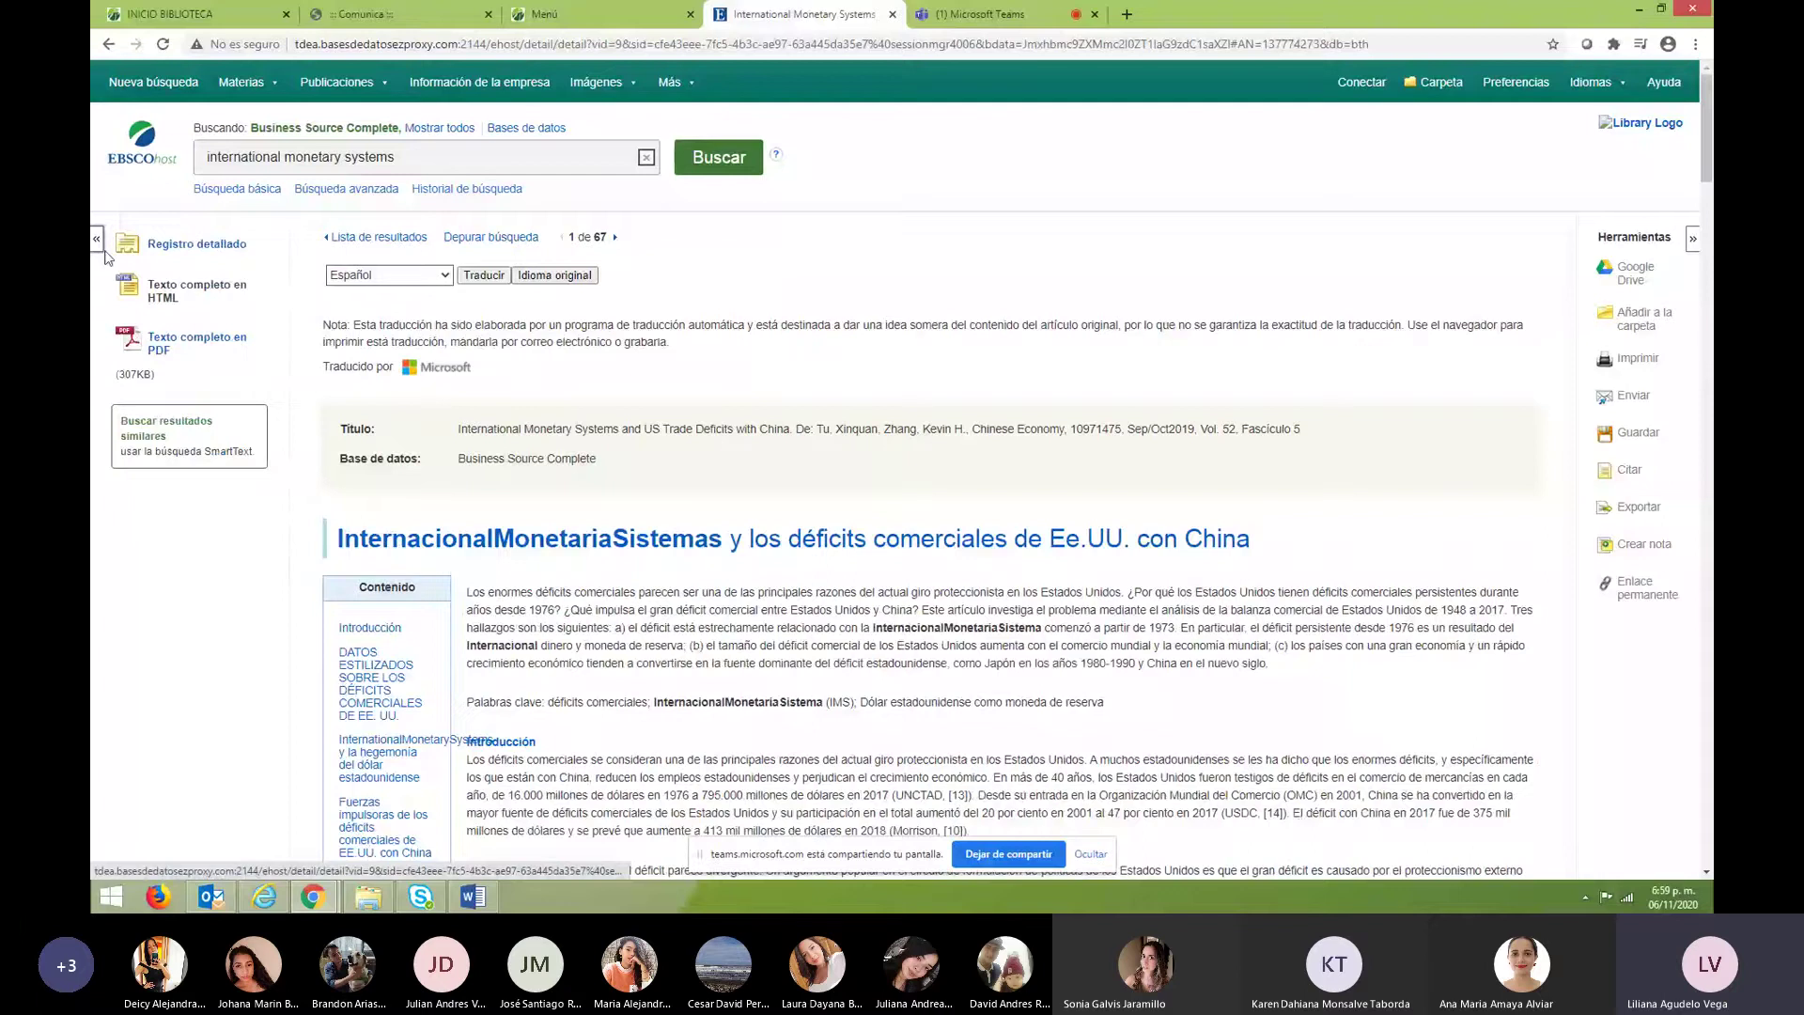
pyautogui.click(108, 45)
pyautogui.click(108, 45)
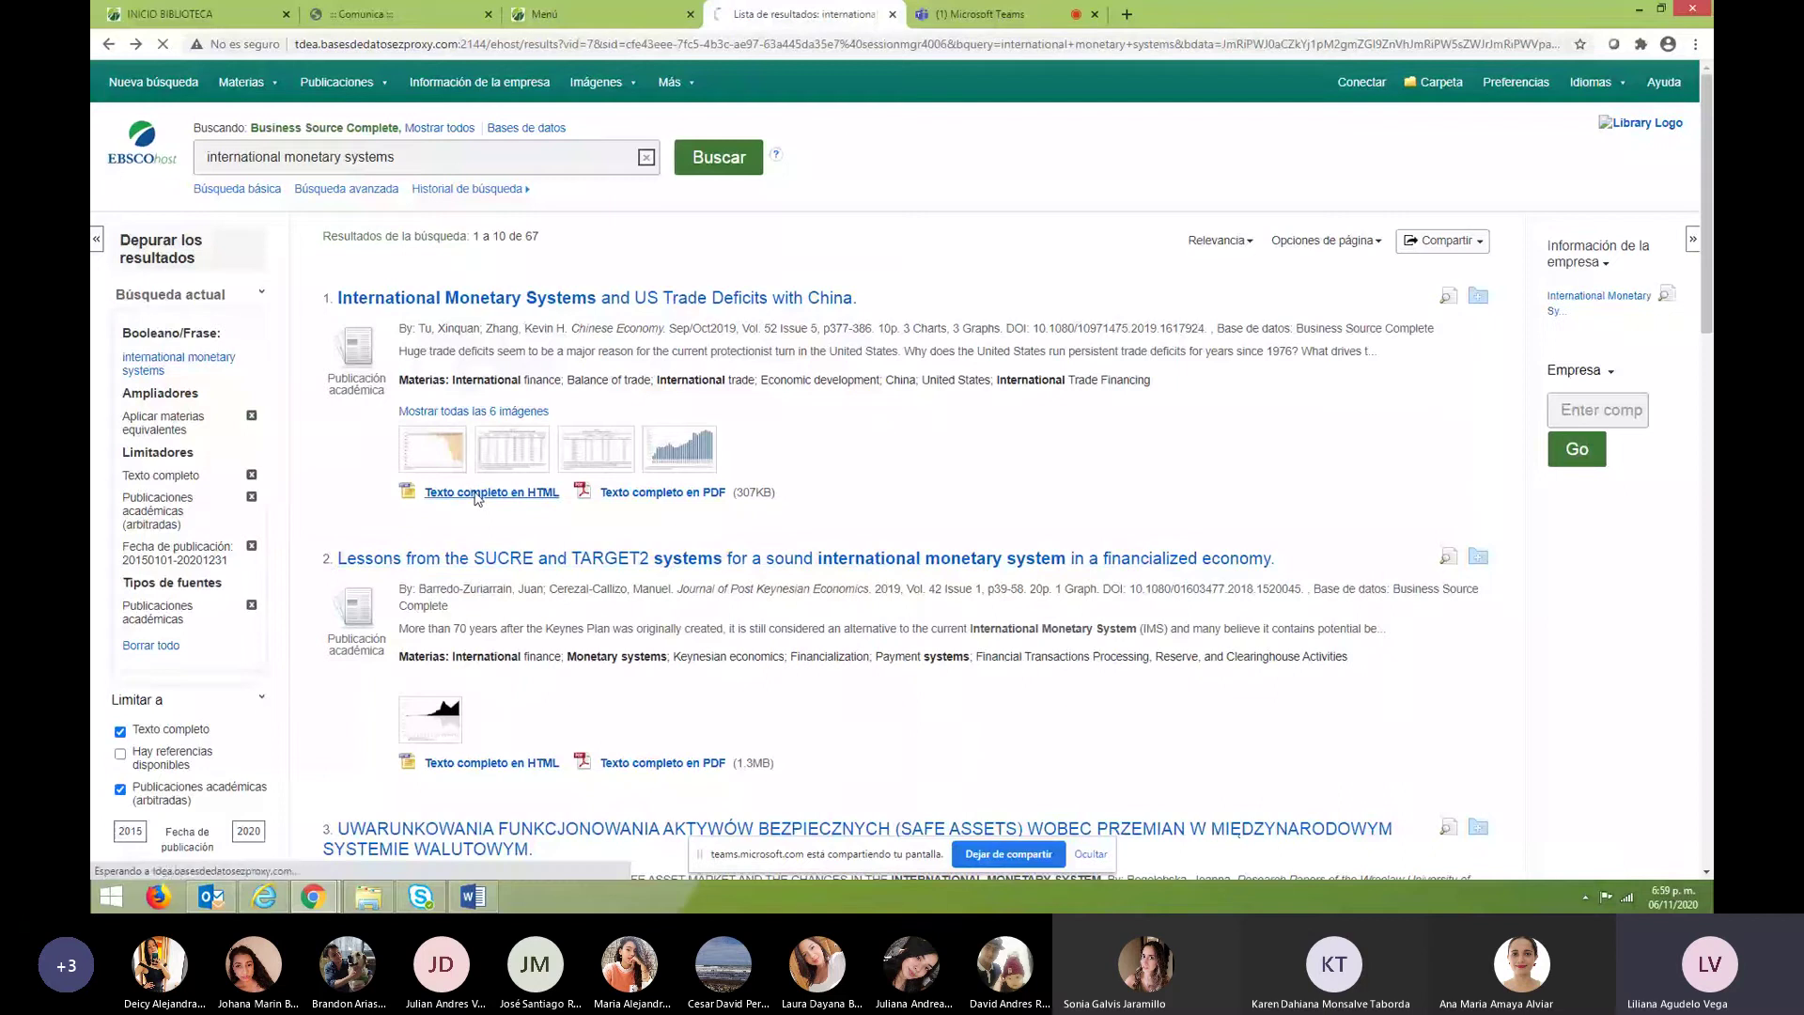
pyautogui.click(476, 492)
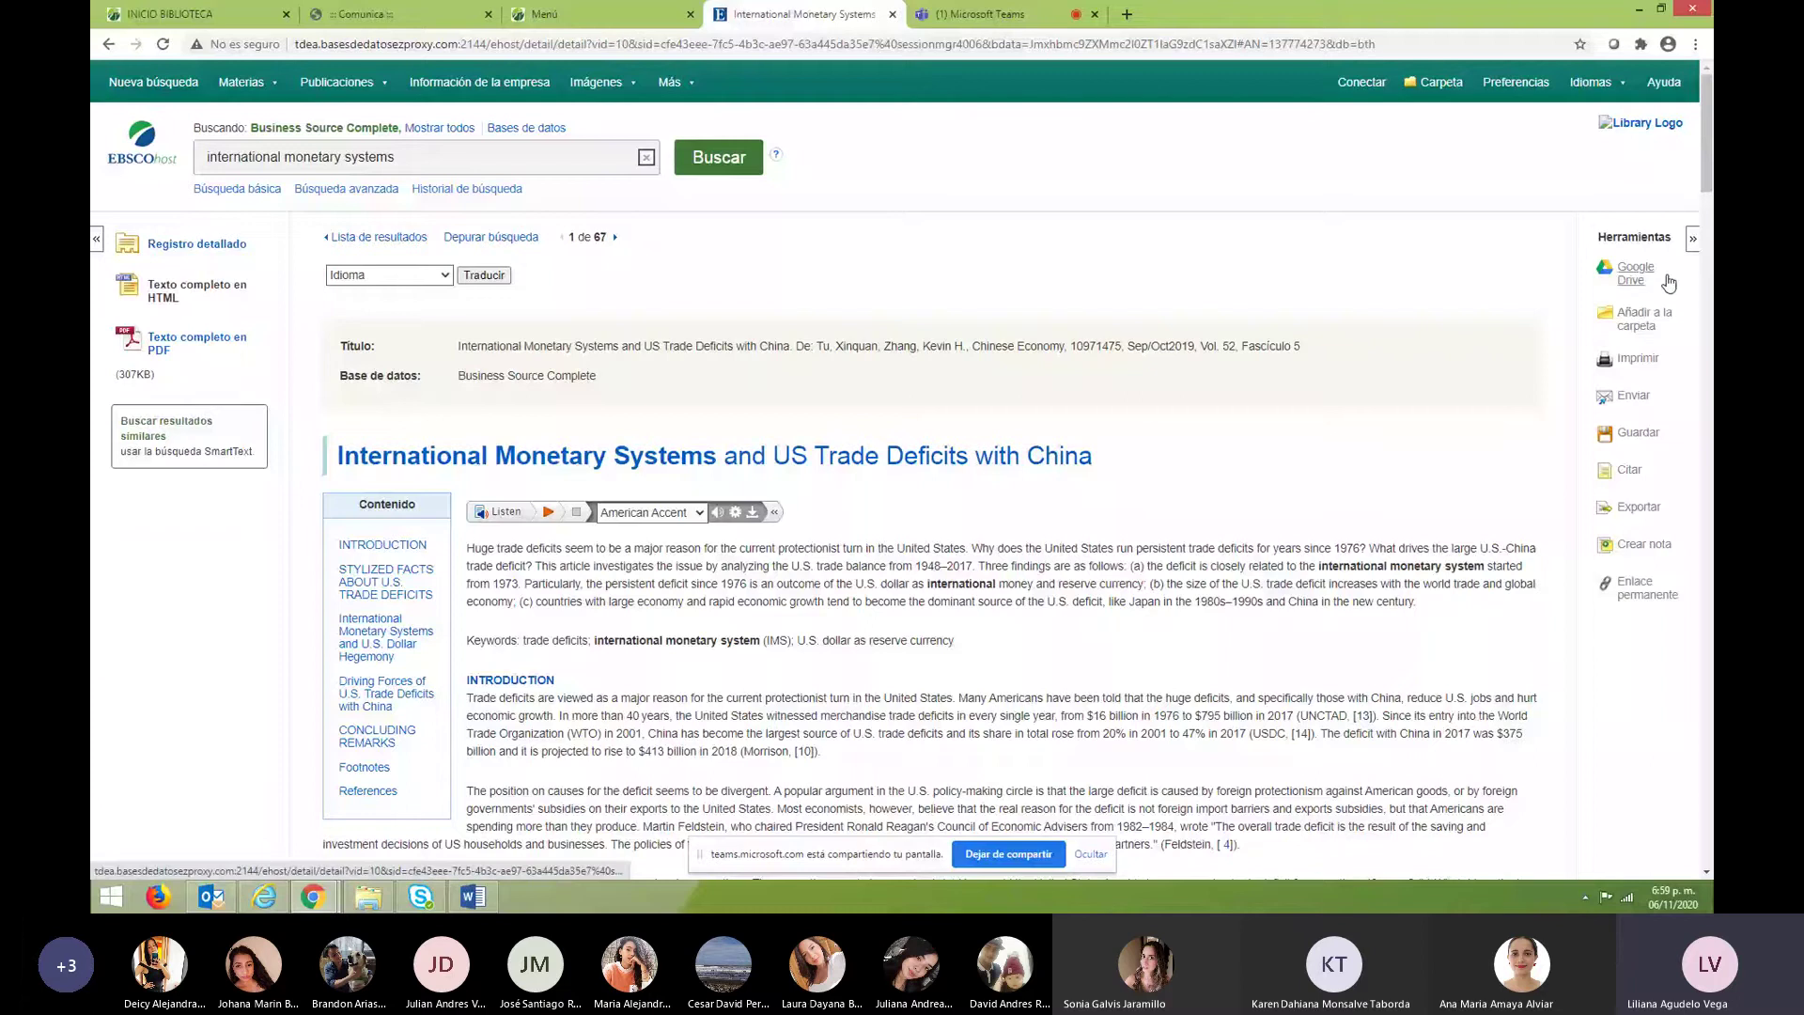
pyautogui.click(1629, 472)
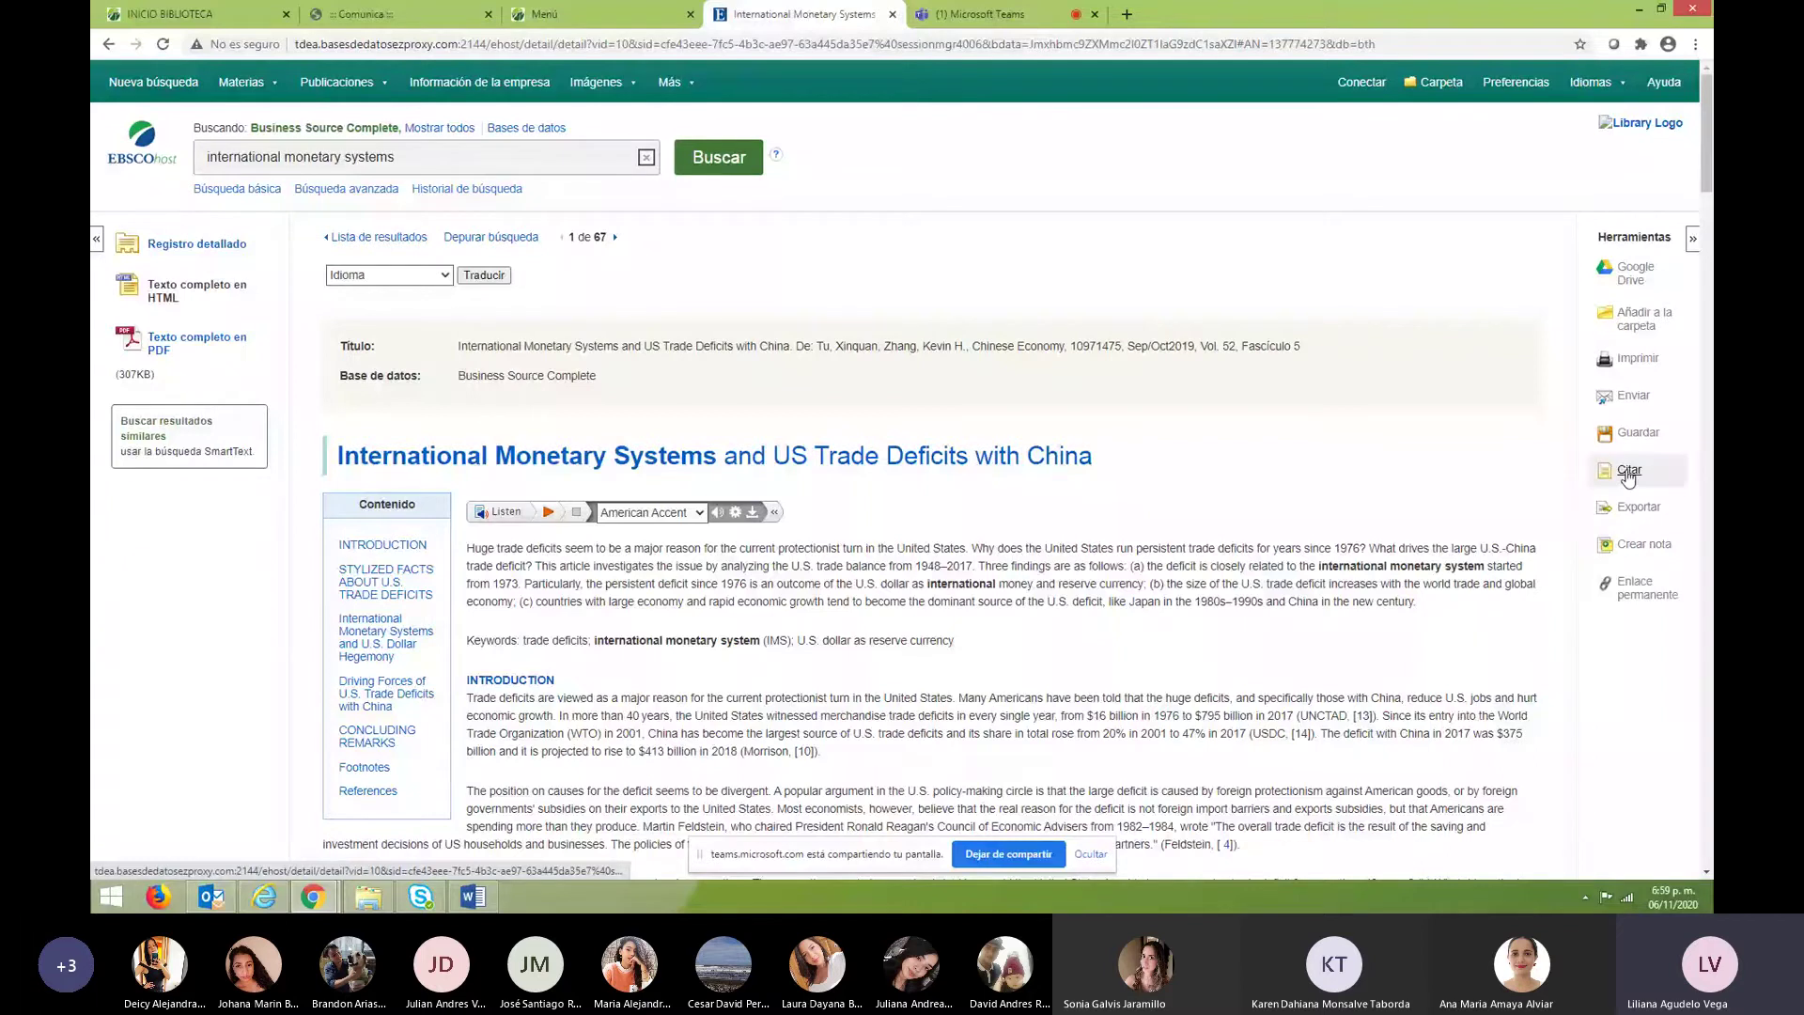
pyautogui.click(1529, 267)
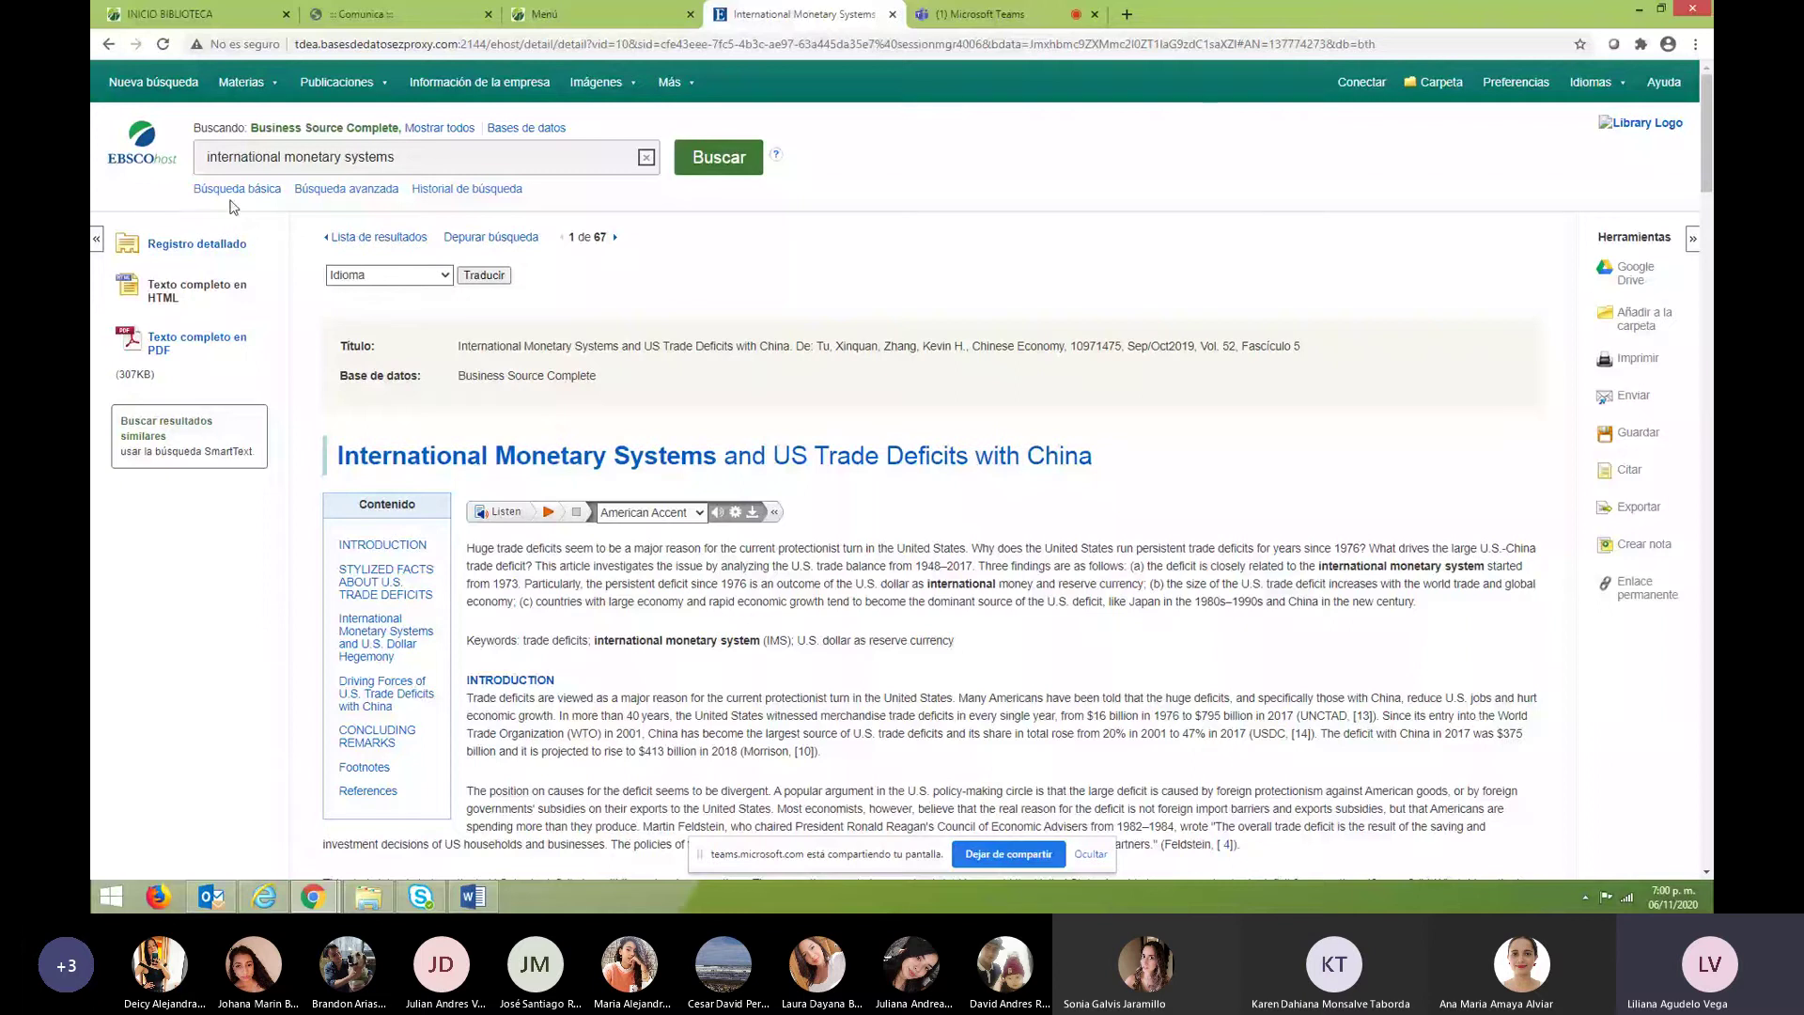
# In the advanced search, add globalization as a second term combined by AND with international monetary systems.
pyautogui.click(284, 201)
pyautogui.write('g')
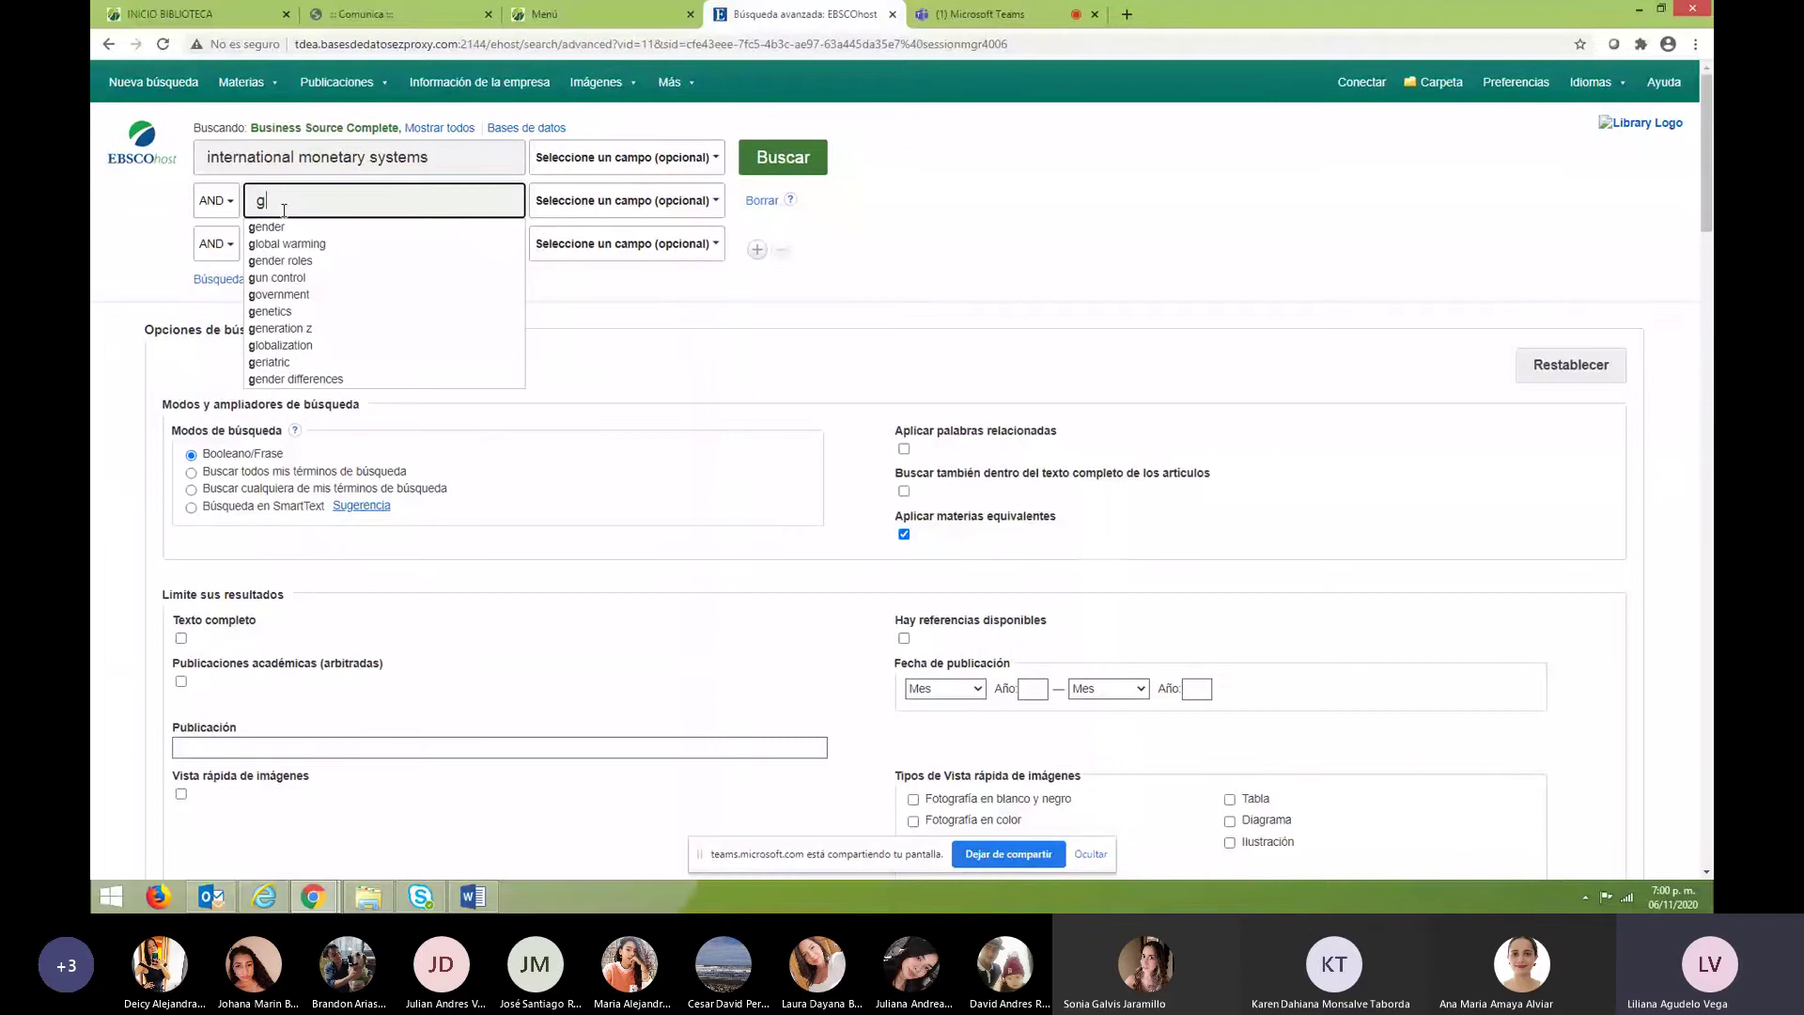
pyautogui.write('logali')
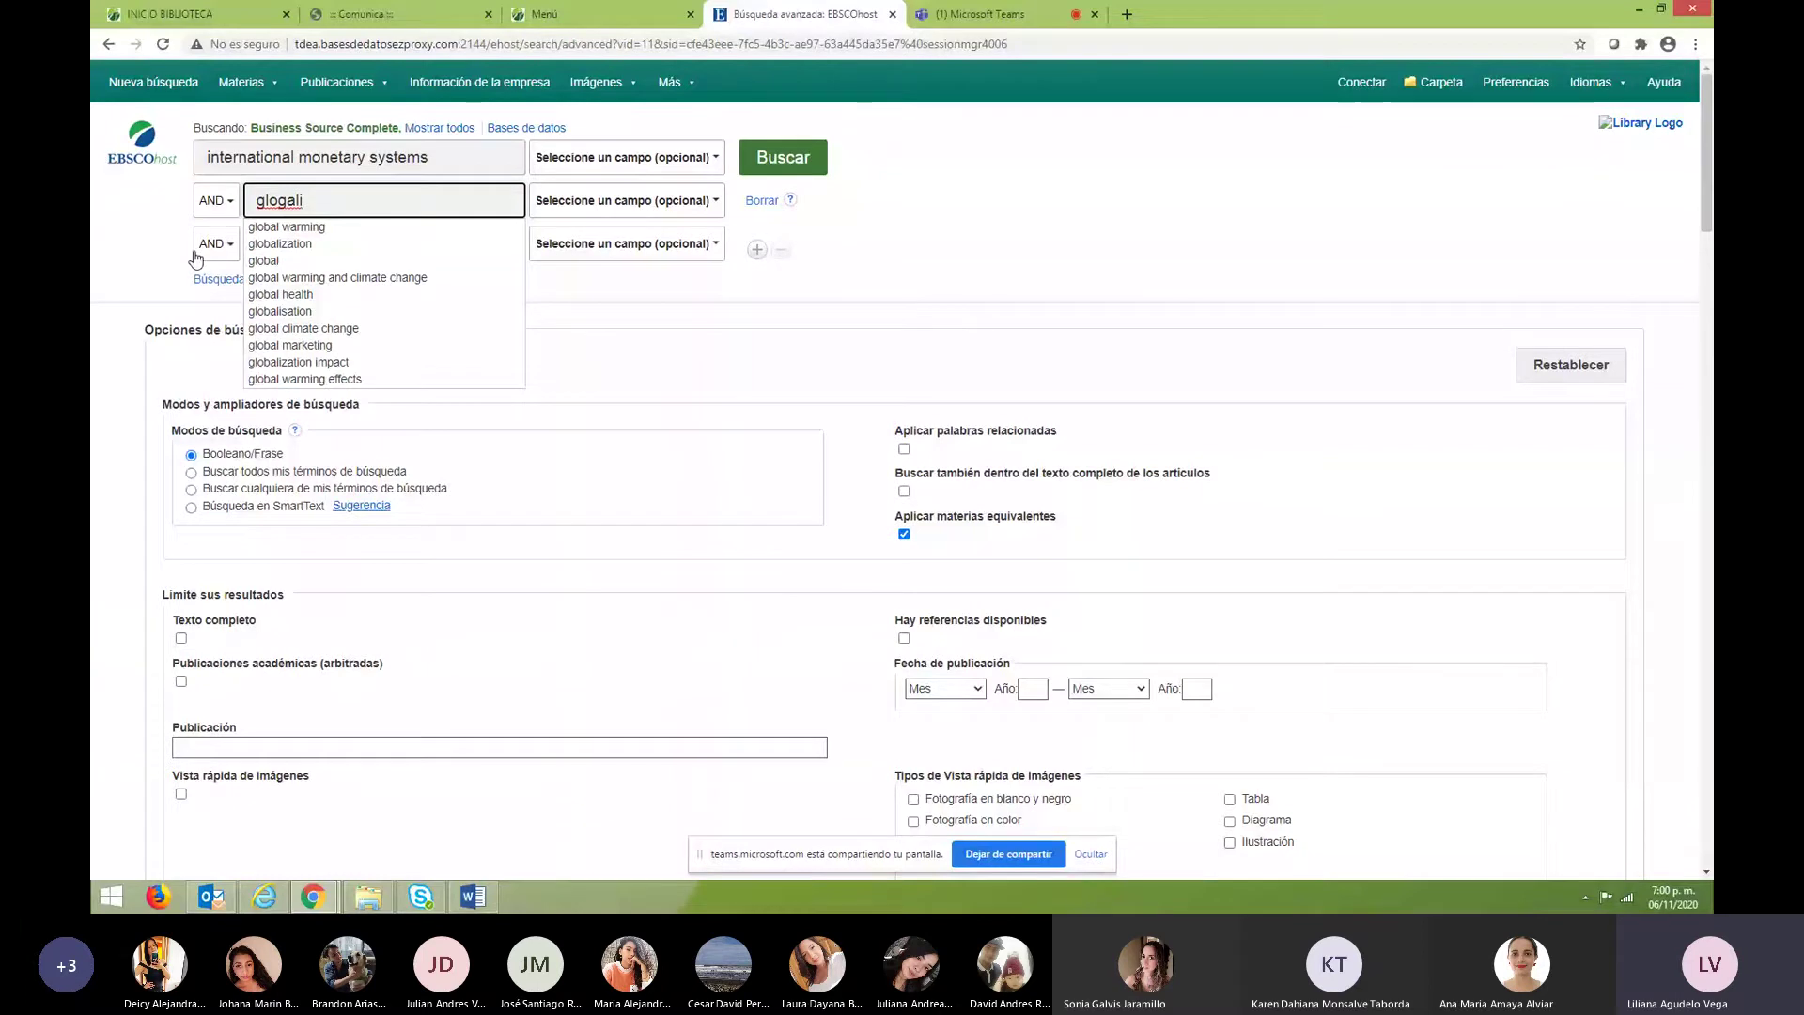
pyautogui.press('BackSpace')
pyautogui.press('BackSpace')
pyautogui.press('BackSpace')
pyautogui.press('BackSpace')
pyautogui.write('bali')
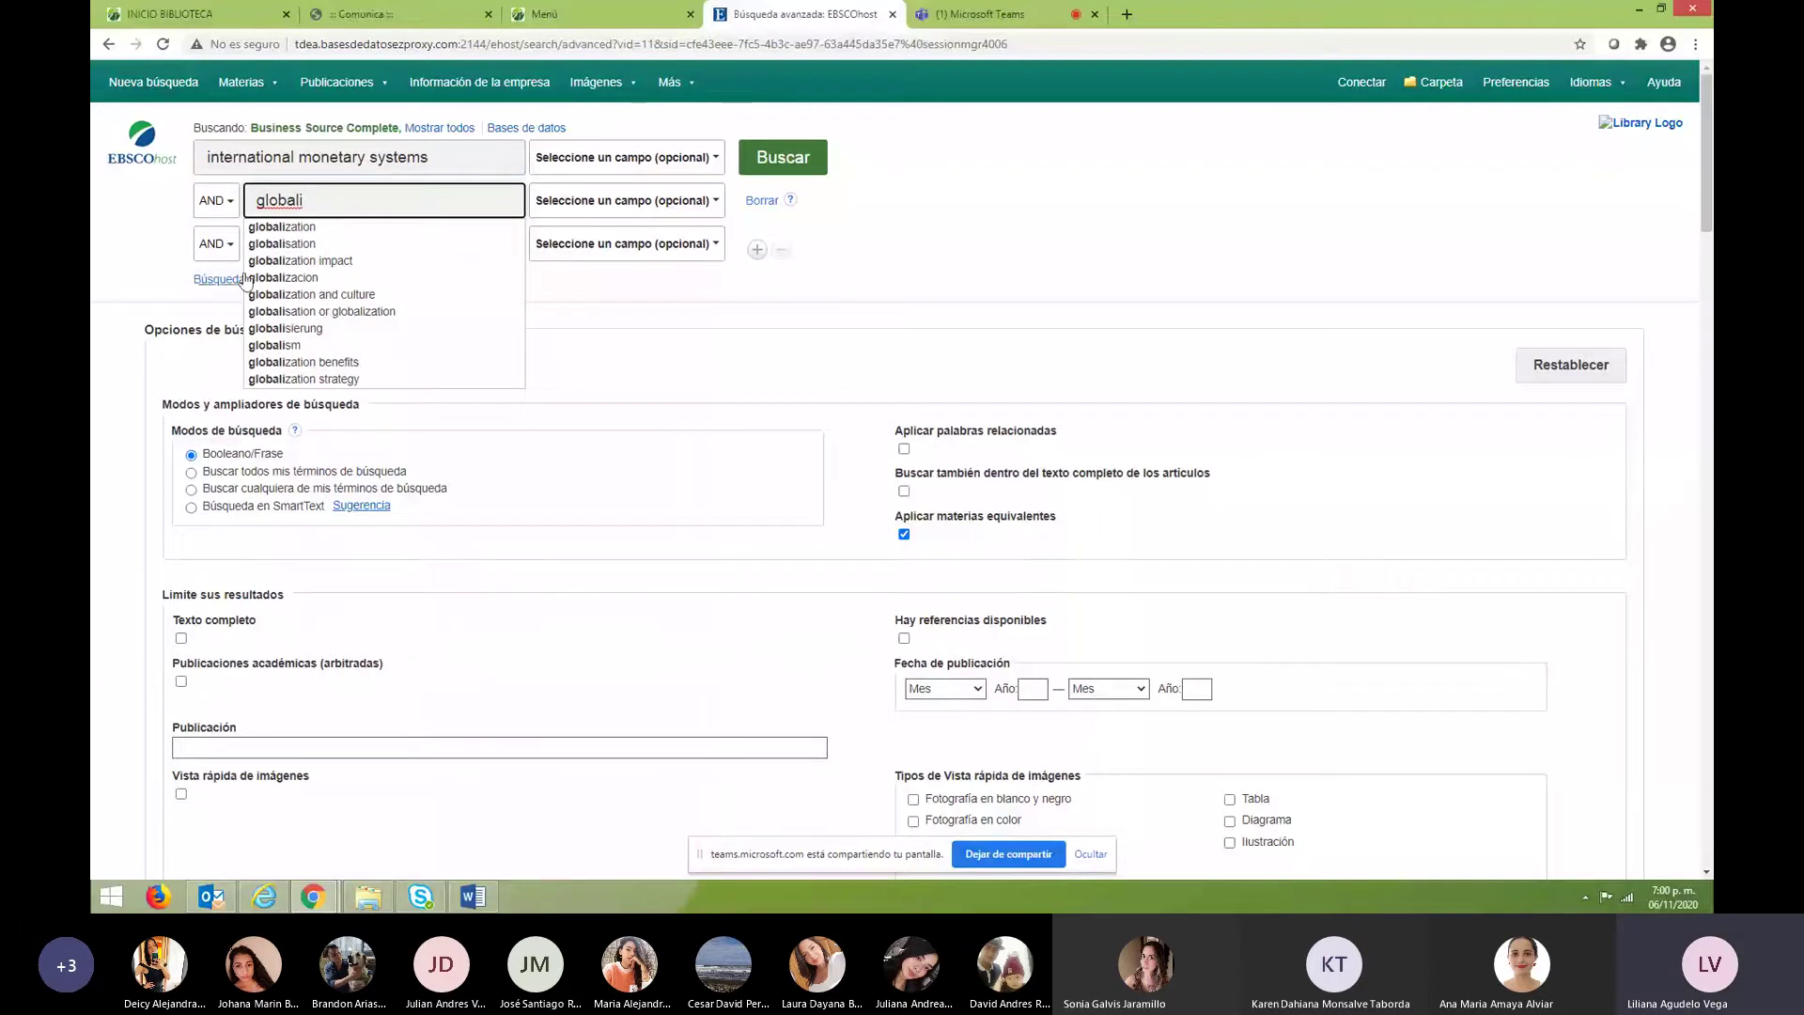
pyautogui.click(298, 231)
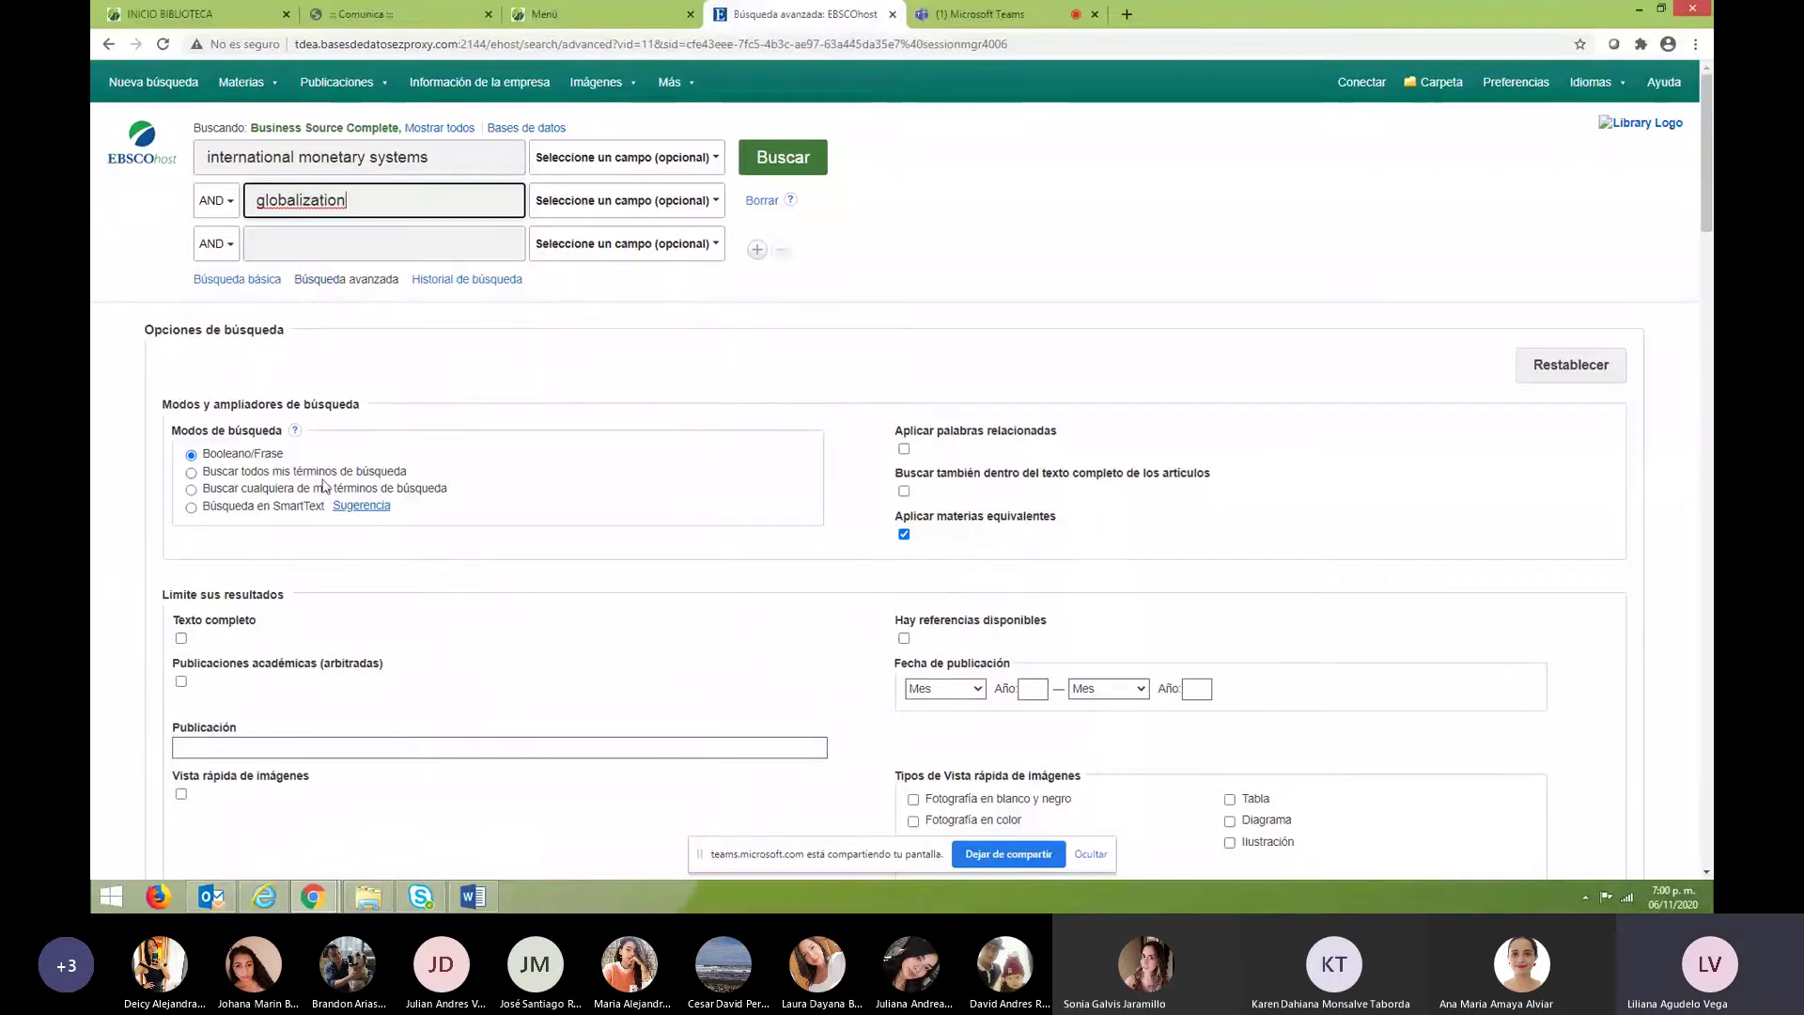
# Set both search terms to the TX Texto completo field and review the available Boolean operators.
pyautogui.click(714, 157)
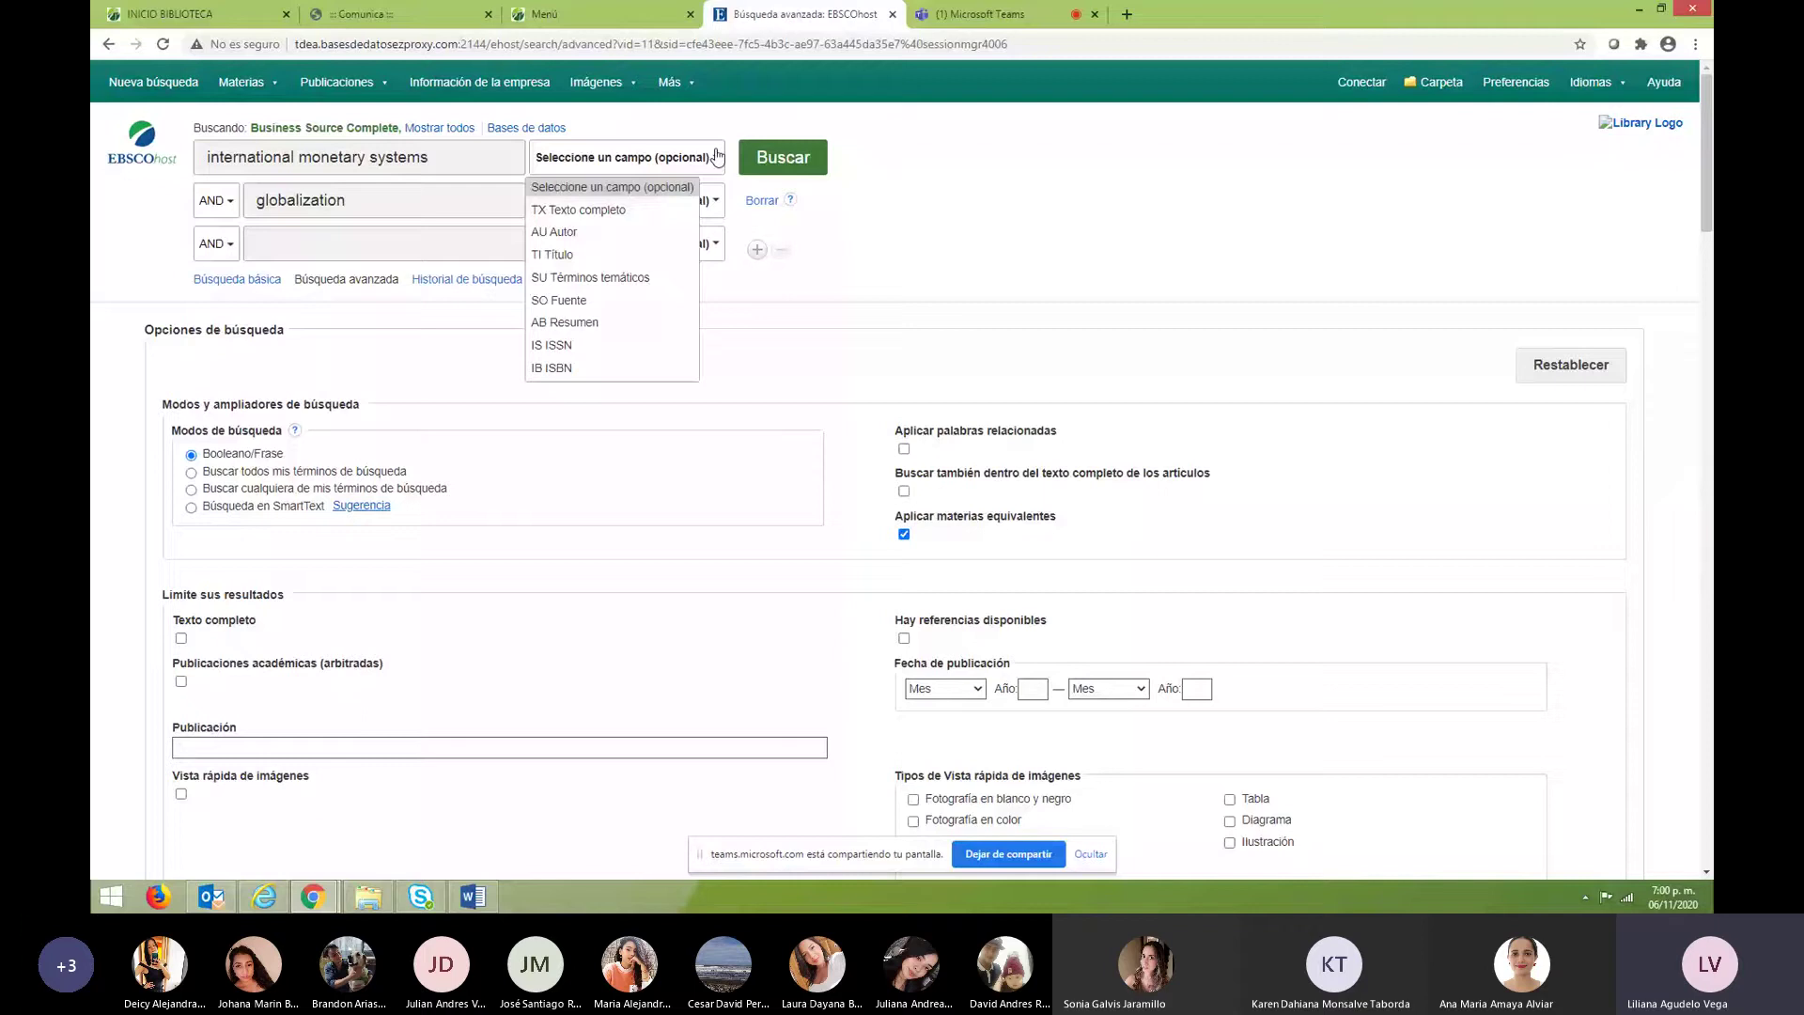
pyautogui.click(651, 210)
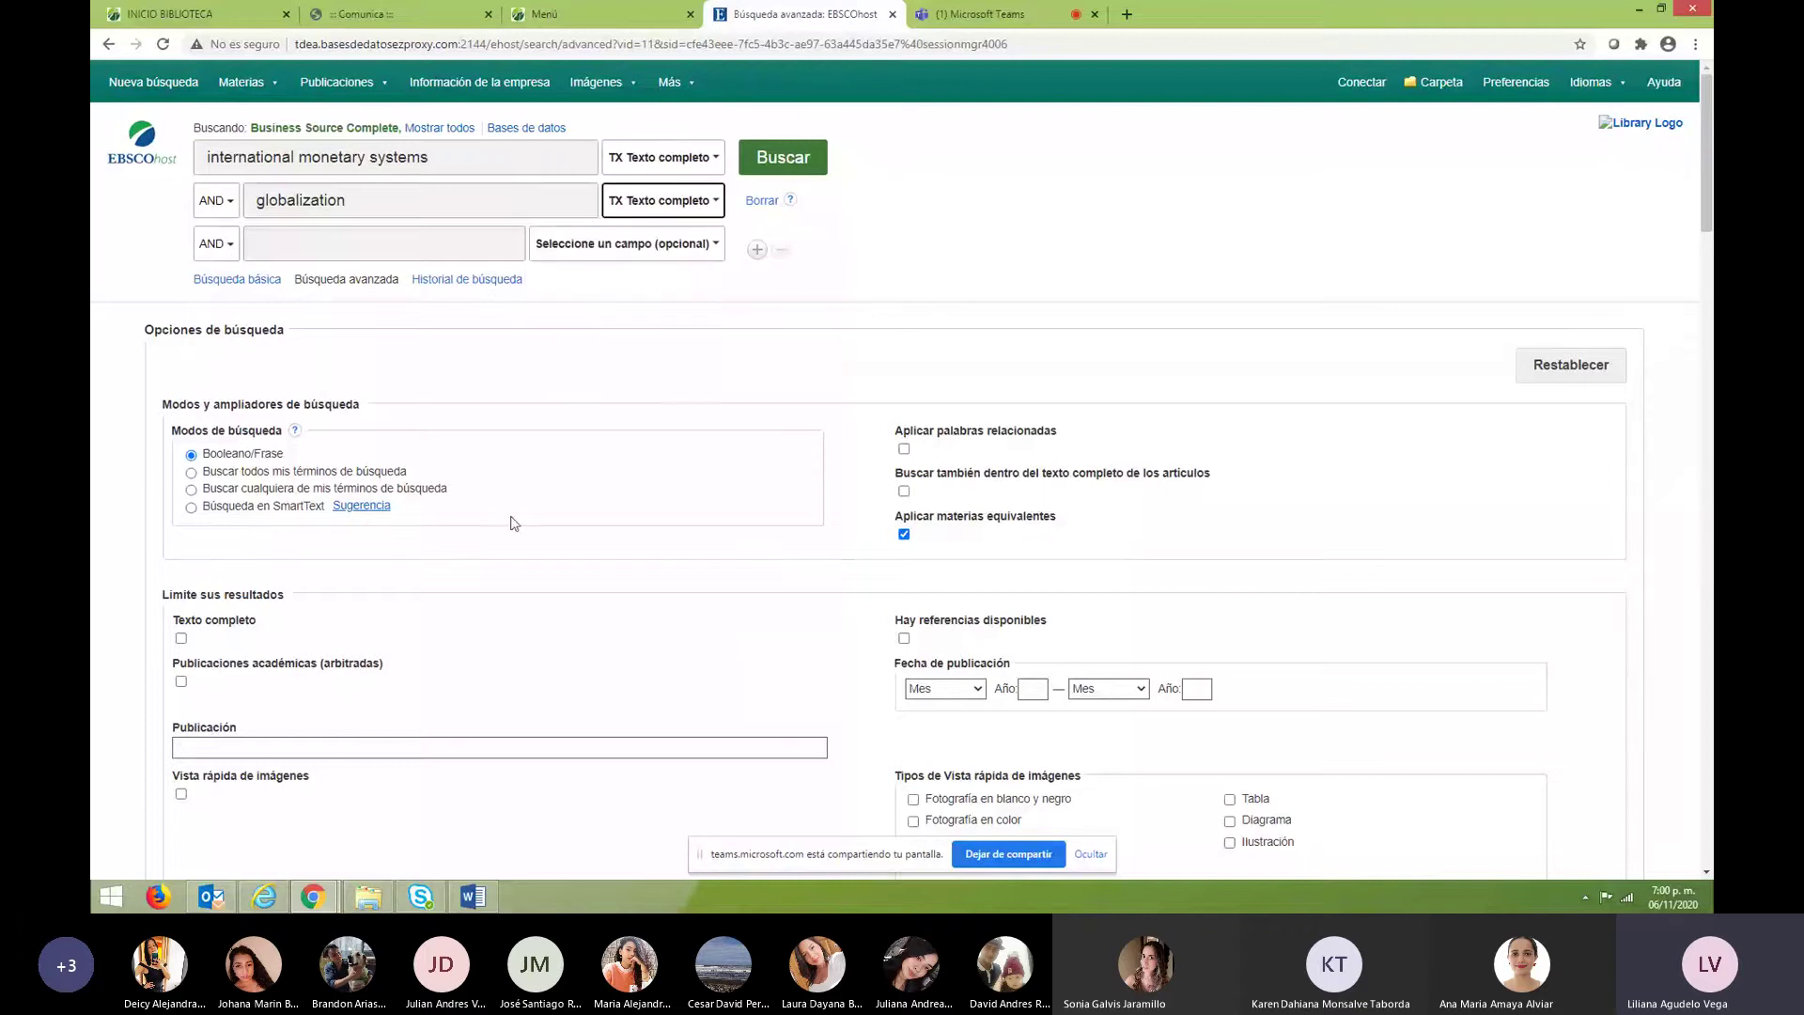
pyautogui.click(226, 204)
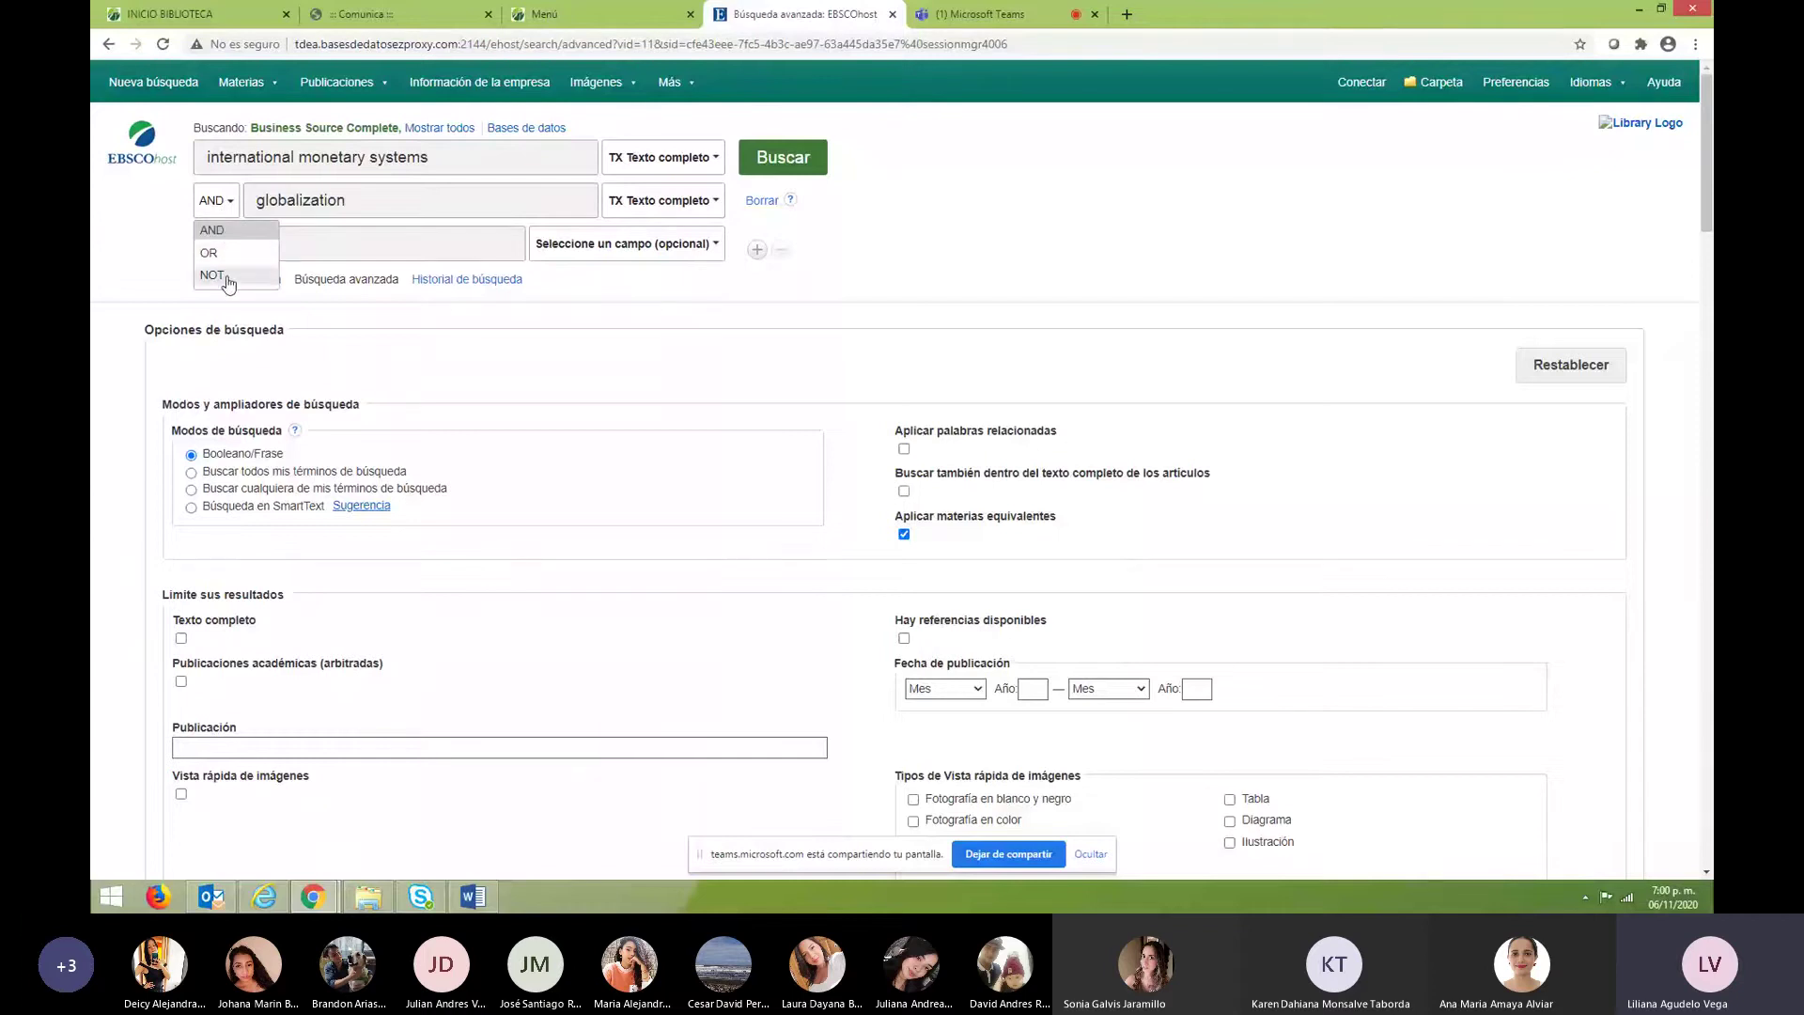
pyautogui.click(1004, 245)
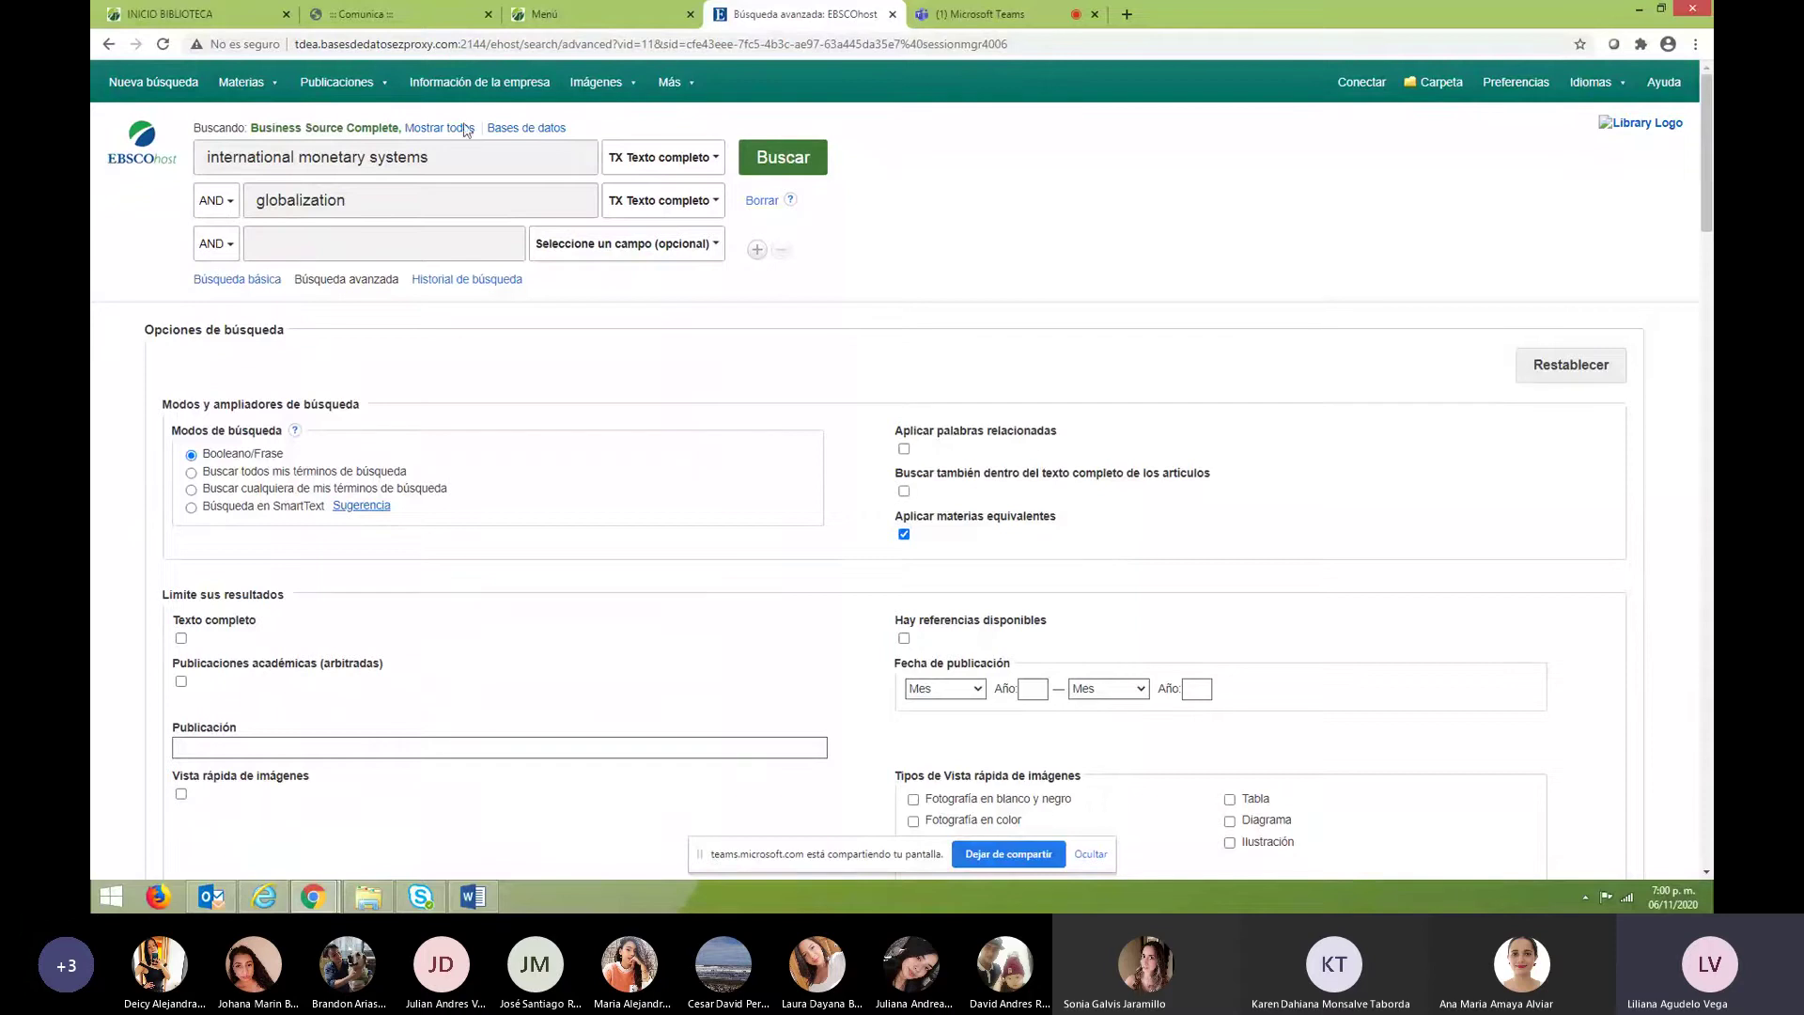
pyautogui.moveTo(192, 122); pyautogui.dragTo(334, 226)
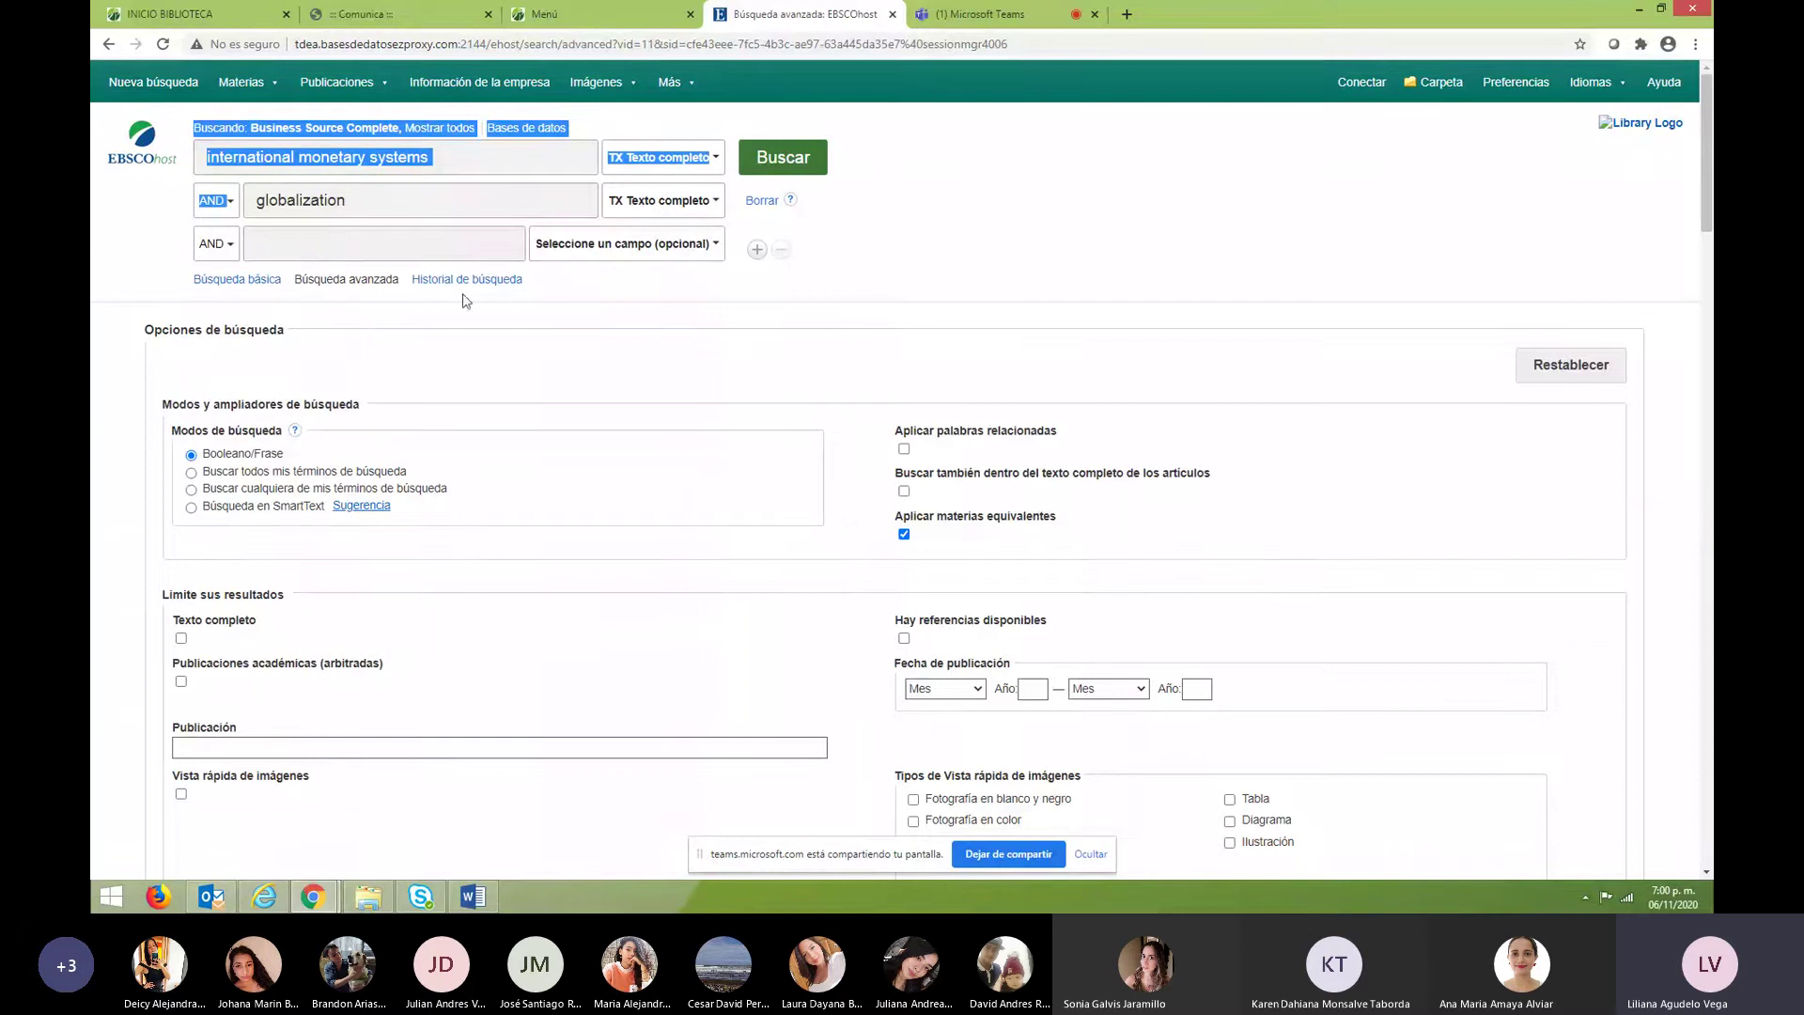
pyautogui.click(1097, 191)
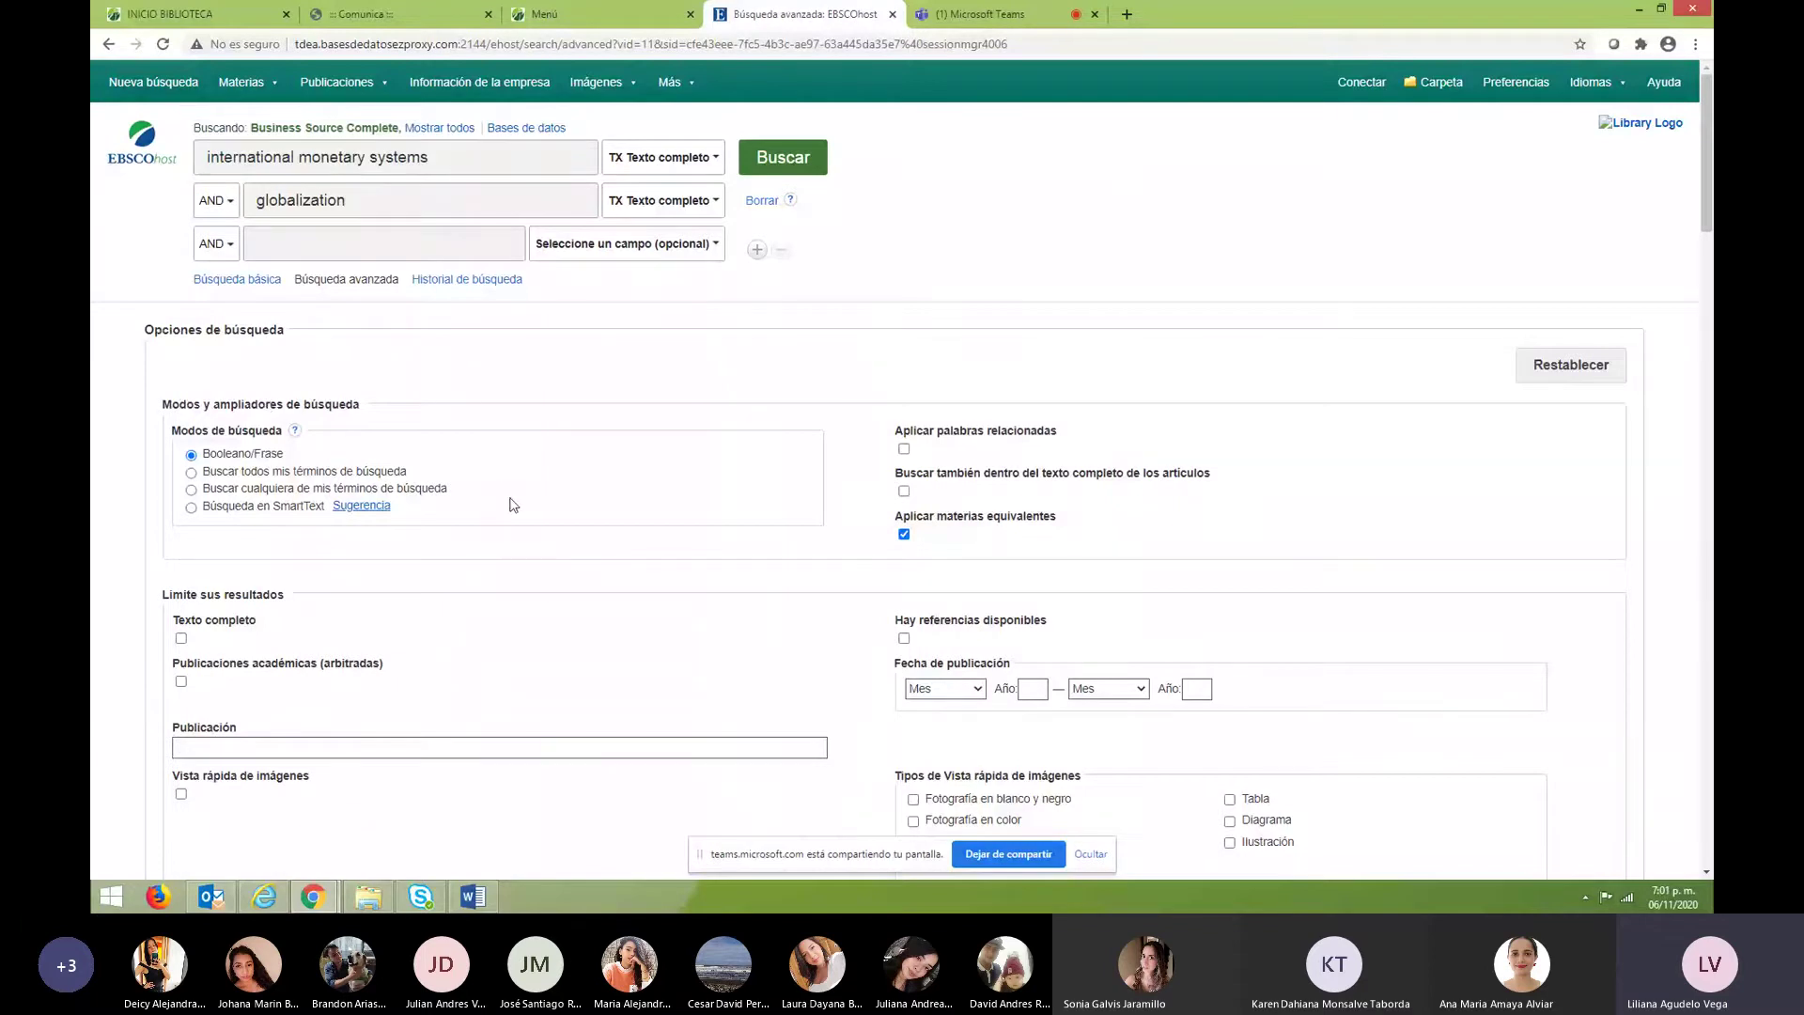
# Examine the advanced search options, including the result limiters and the special limiters of Business Source Complete.
pyautogui.scroll(-2, 508, 494)
pyautogui.scroll(-1, 514, 504)
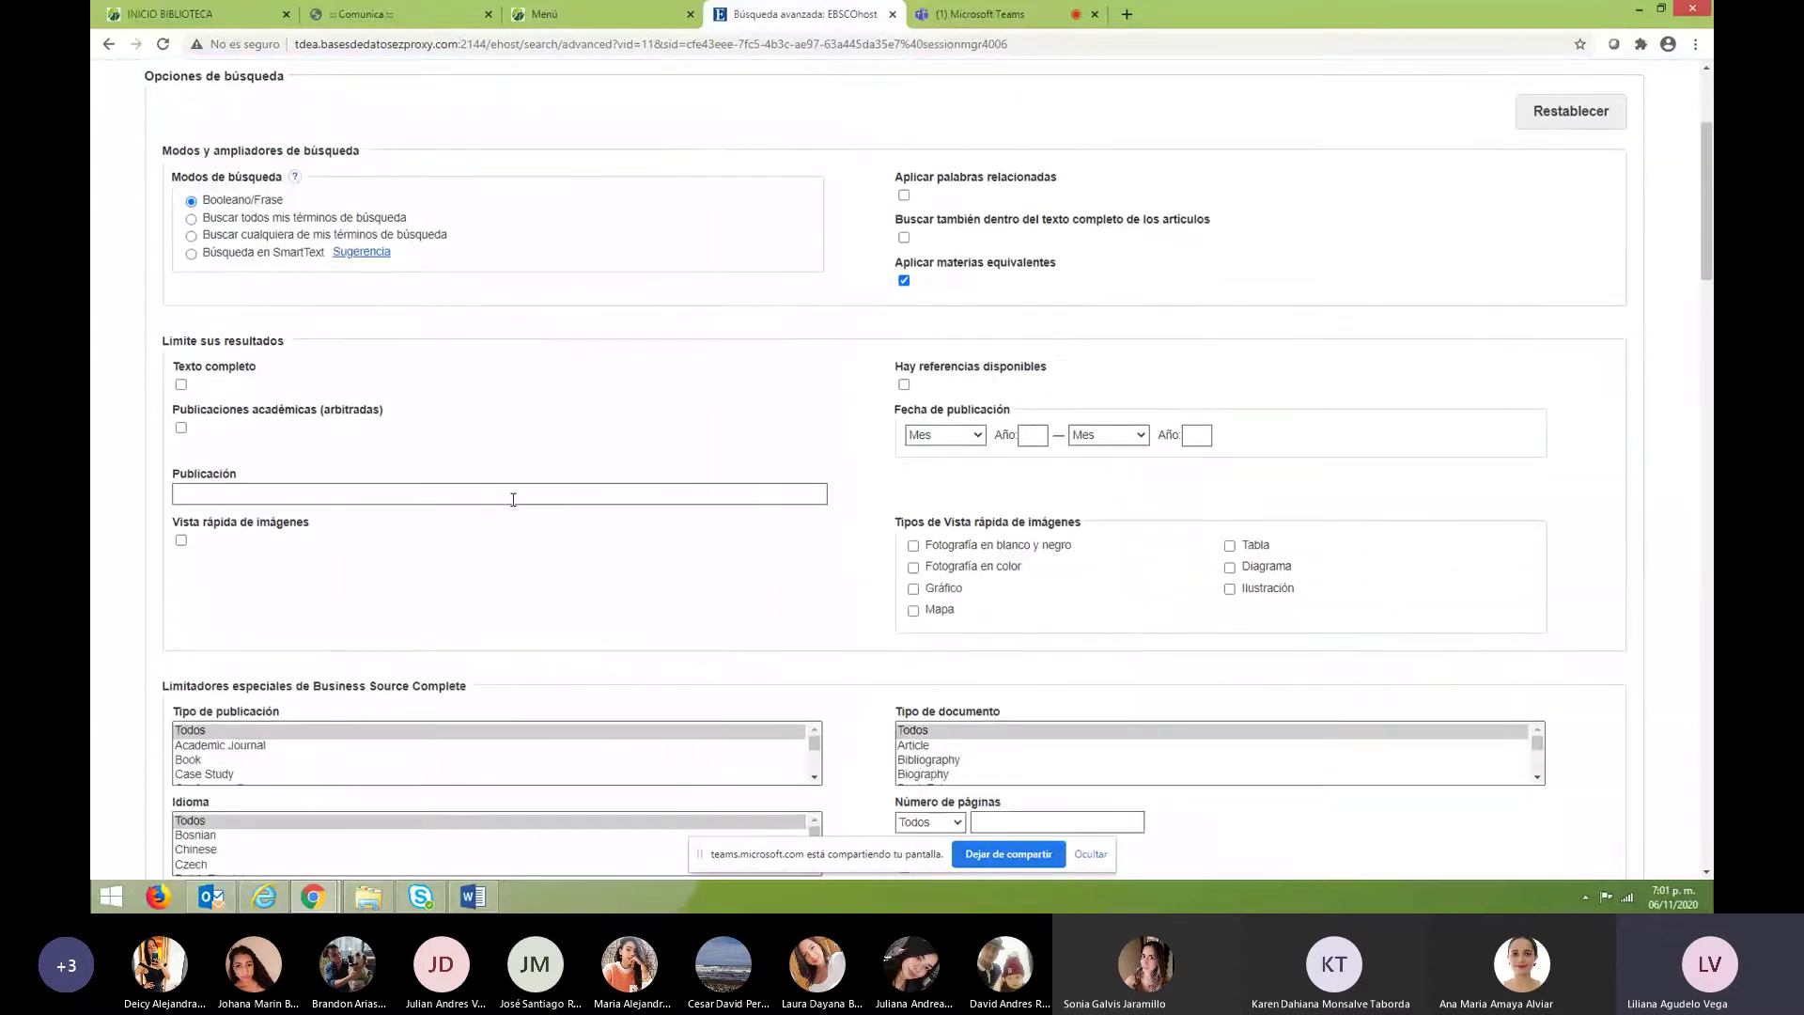
pyautogui.scroll(-10, 513, 499)
pyautogui.scroll(5, 547, 628)
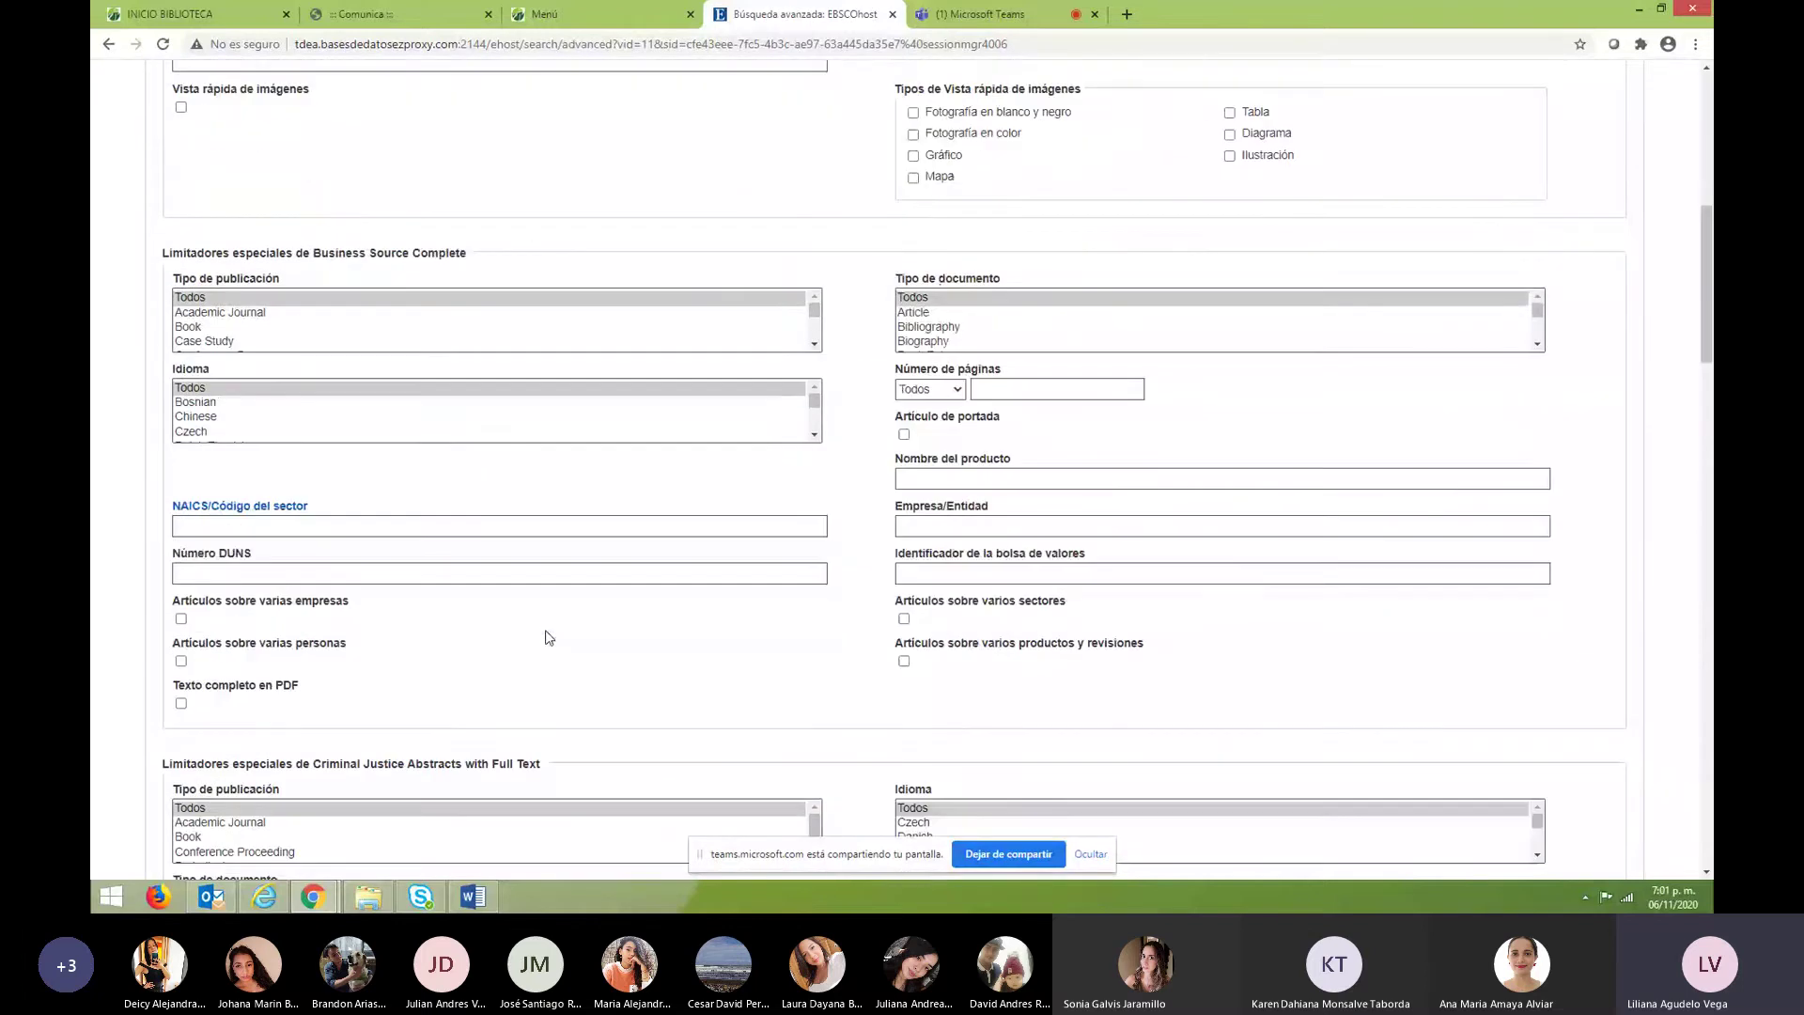
pyautogui.scroll(1, 548, 637)
pyautogui.scroll(5, 548, 637)
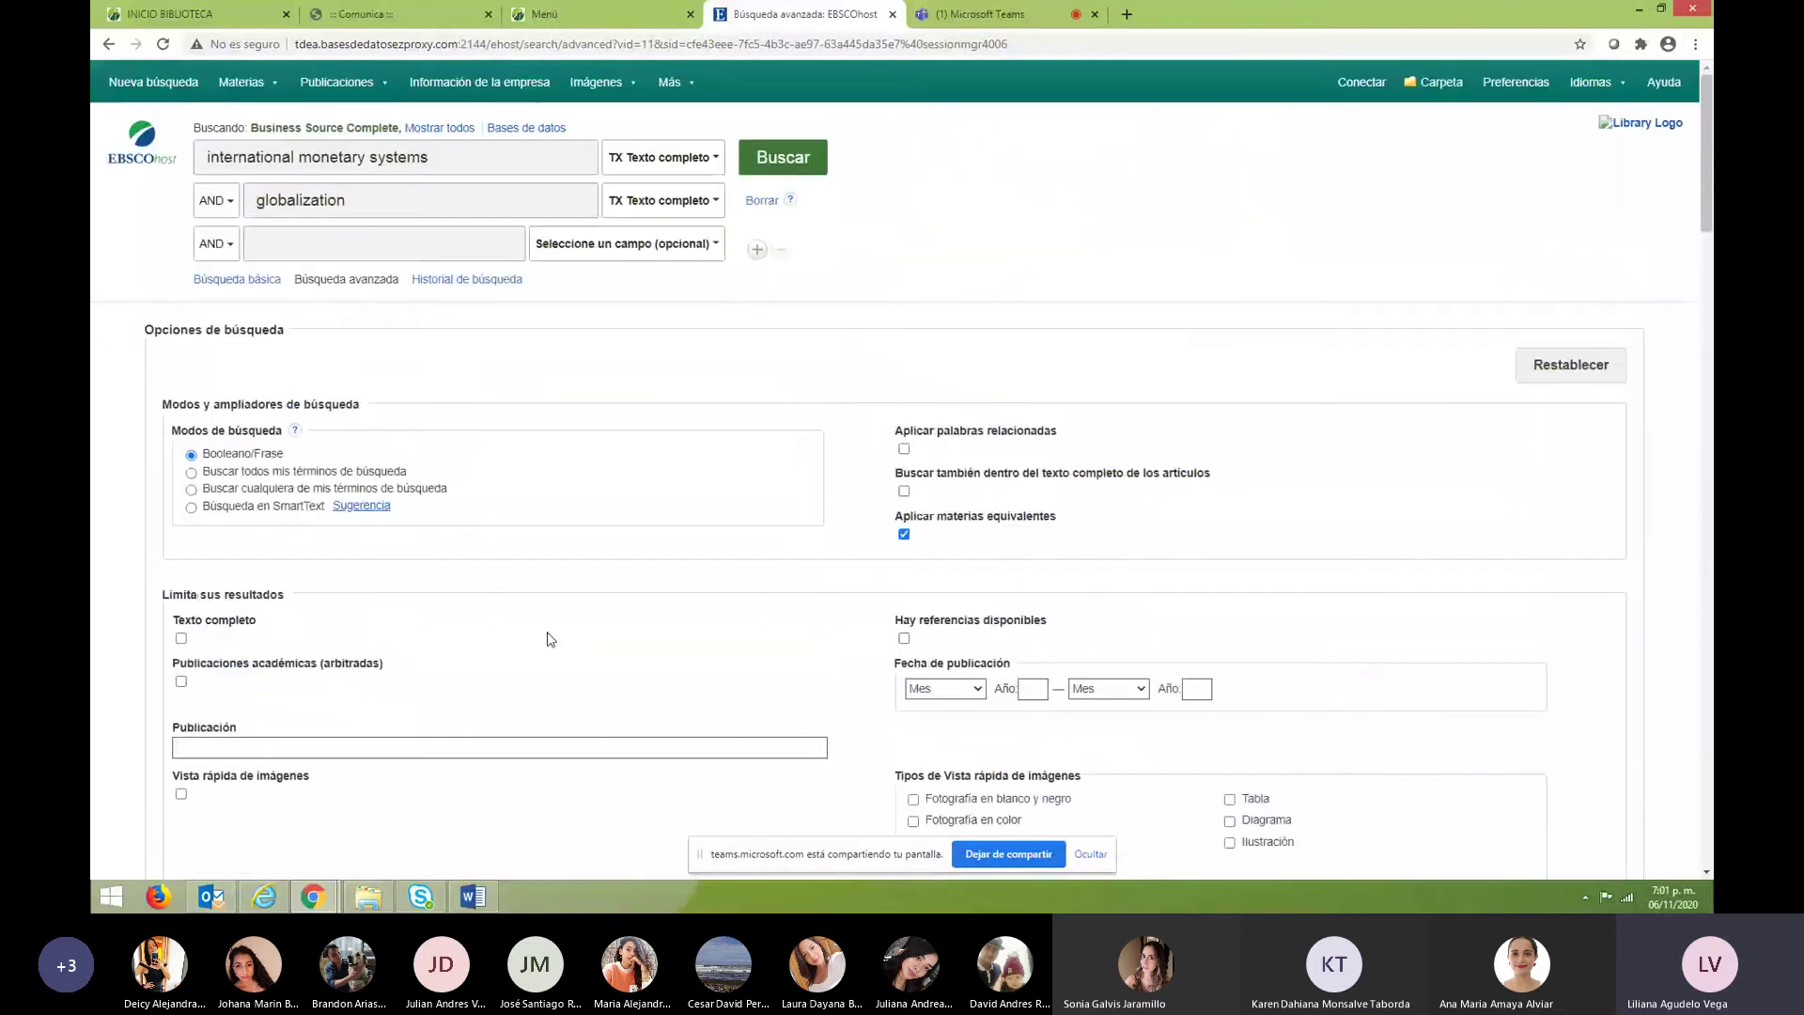
# Reload an empty advanced search through the basic search and enter international monetary systems AND globalisation.
pyautogui.click(260, 282)
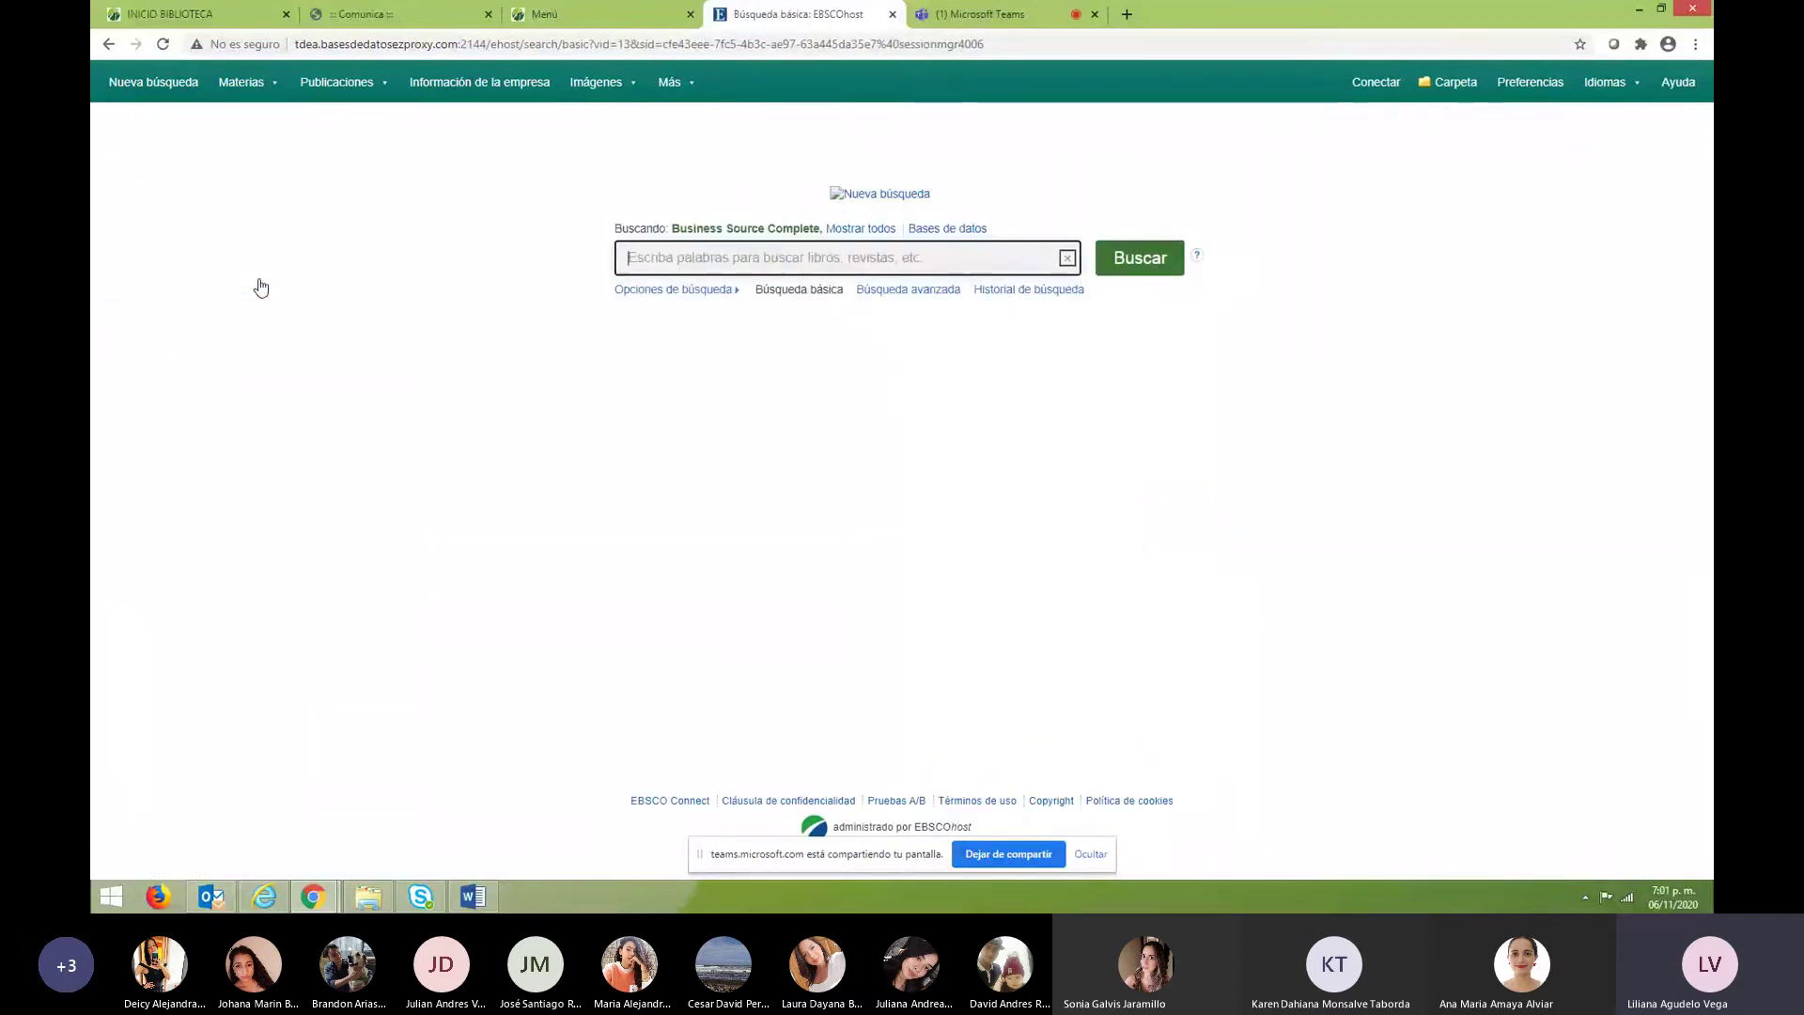
pyautogui.click(909, 291)
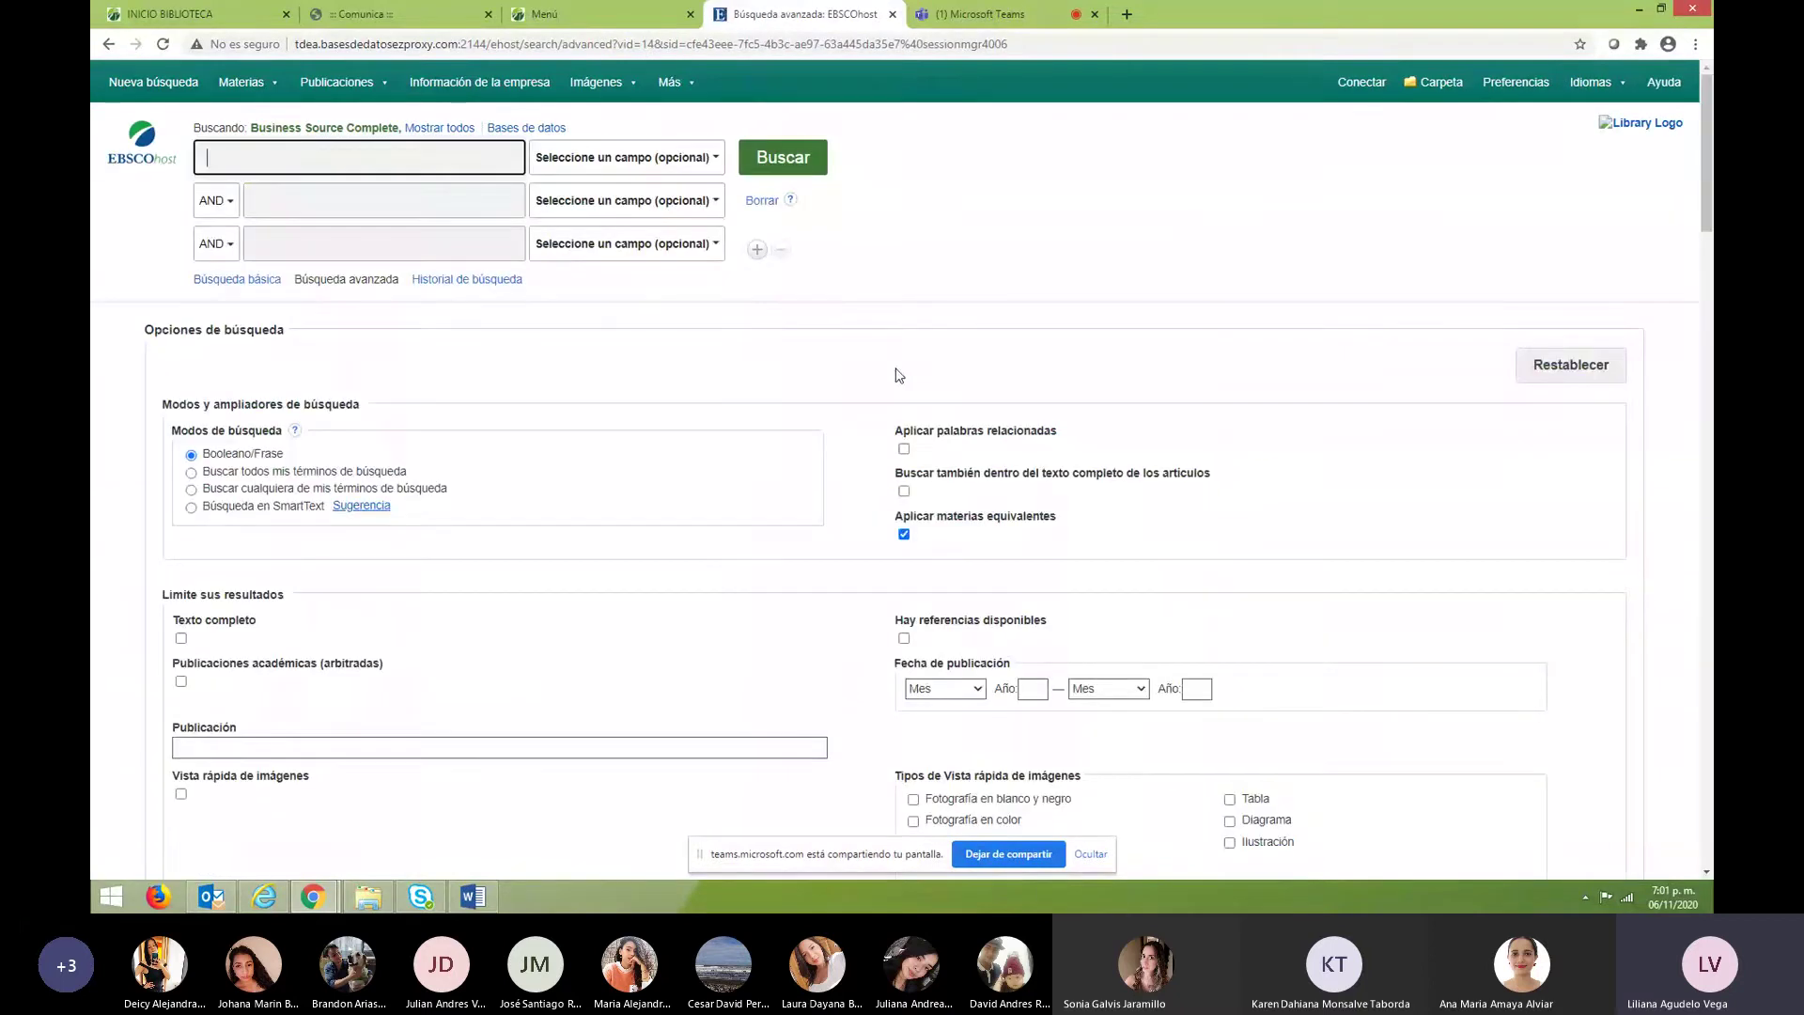
pyautogui.rightClick(281, 157)
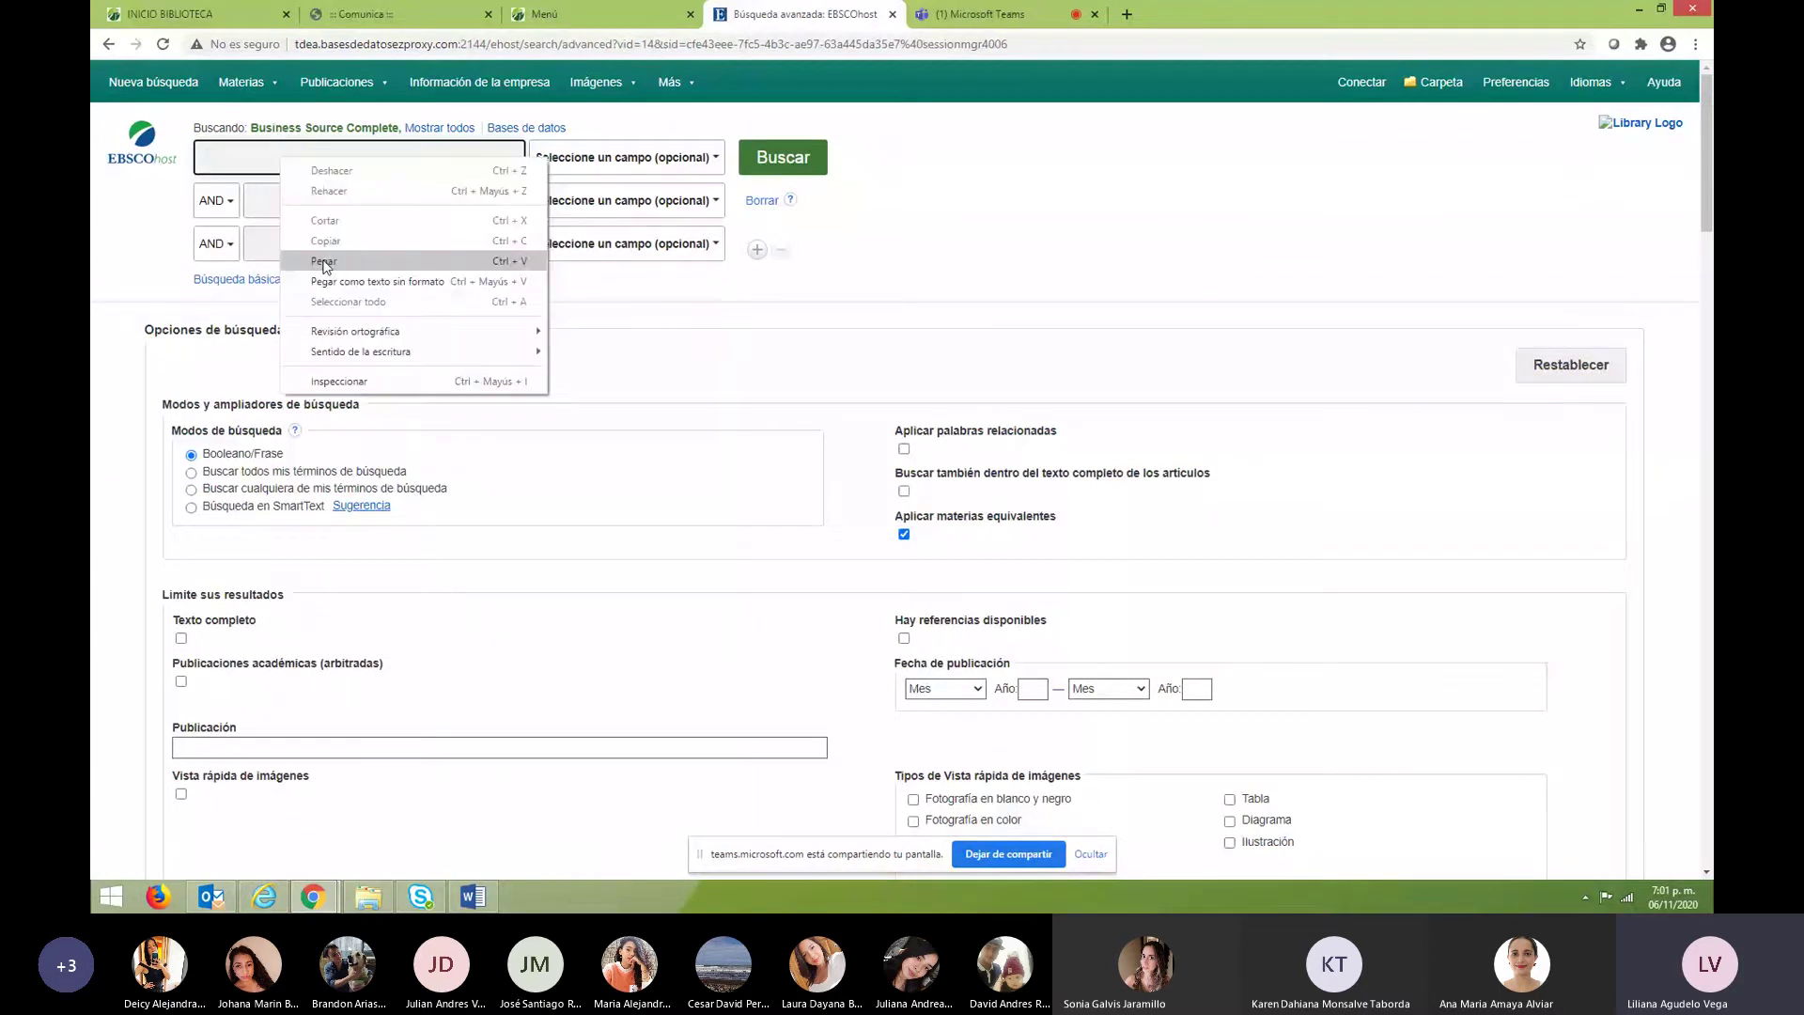
pyautogui.click(324, 261)
pyautogui.click(298, 199)
pyautogui.write('glo')
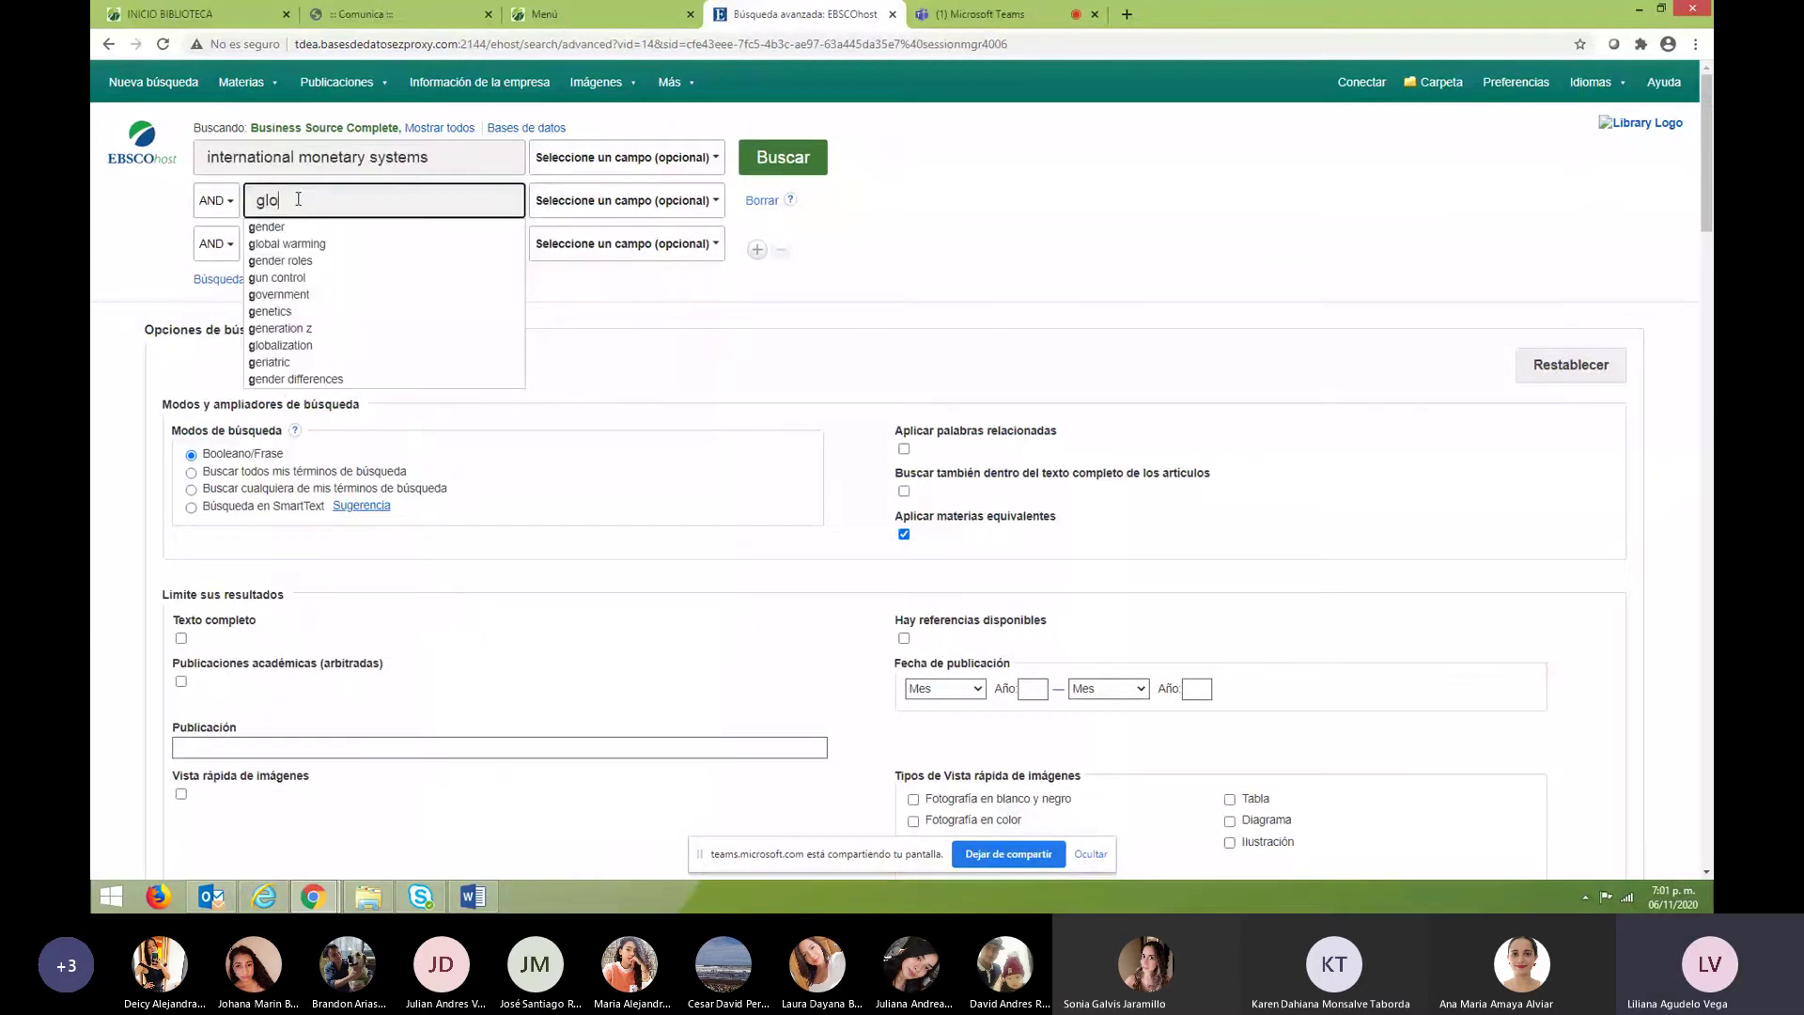
pyautogui.write('balisation')
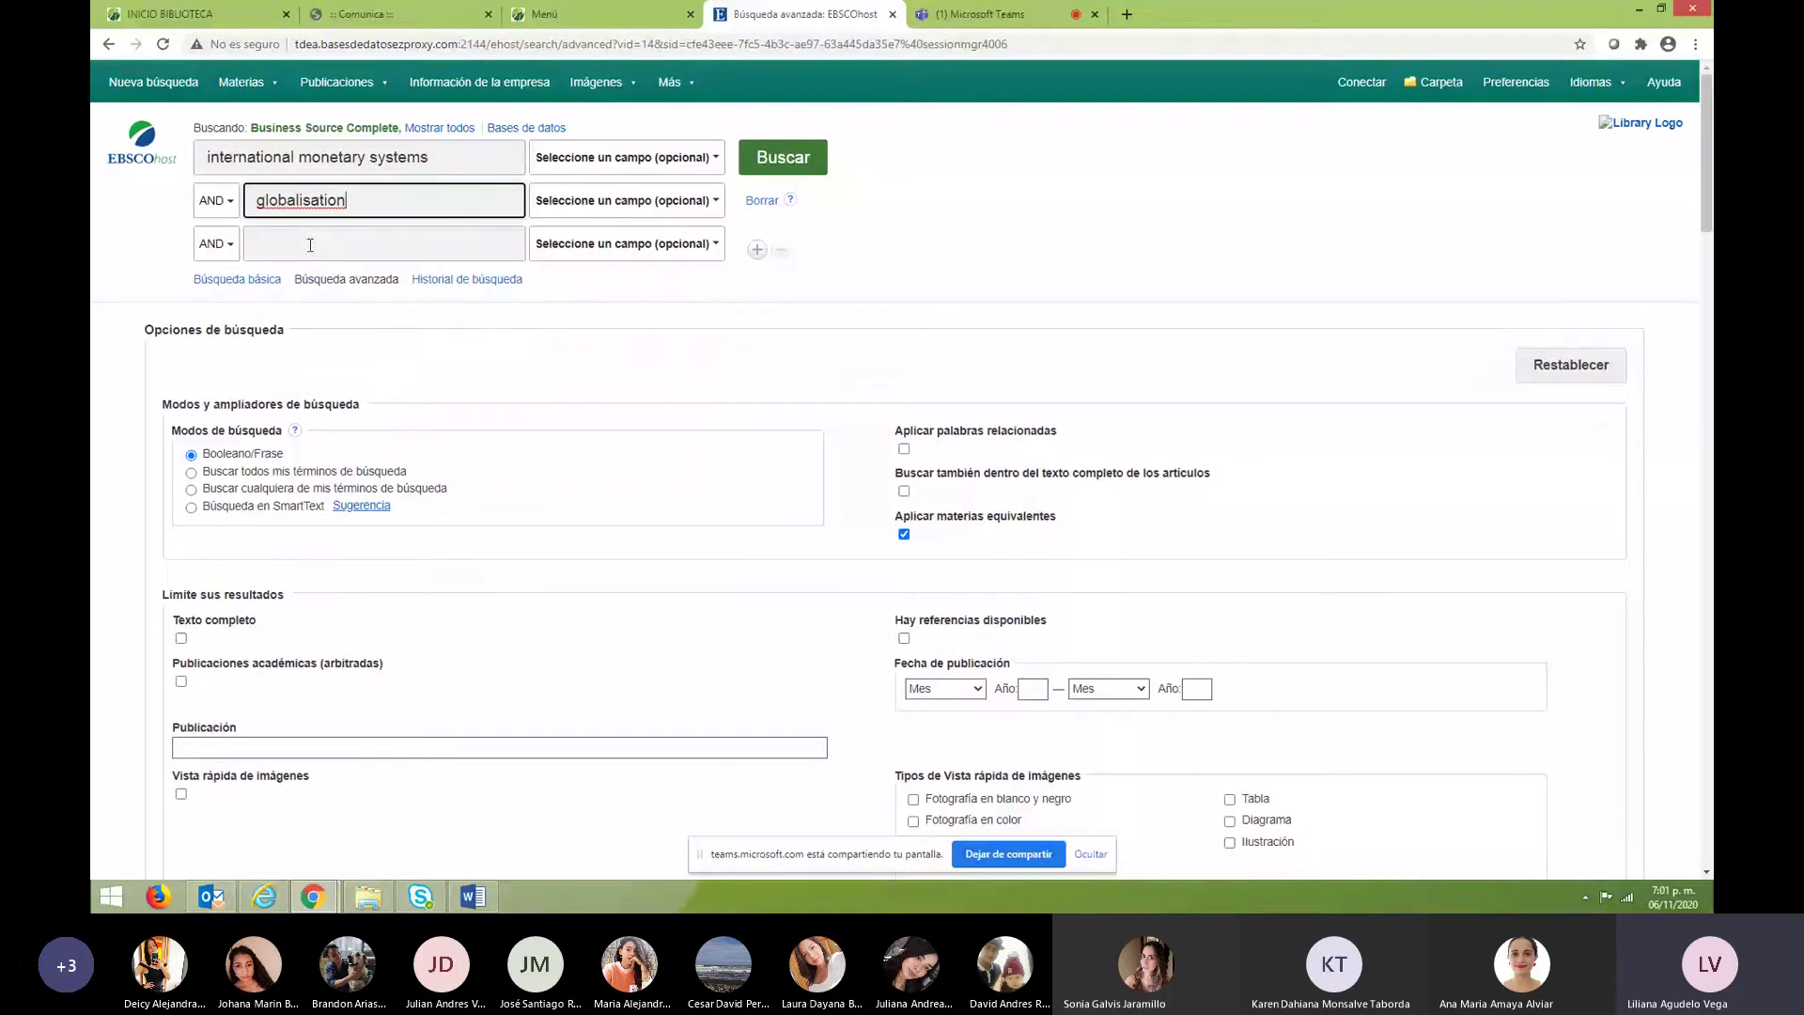
# Set both terms to the TX Texto completo field and run the advanced search.
pyautogui.click(667, 157)
pyautogui.click(639, 194)
pyautogui.click(639, 200)
pyautogui.click(620, 242)
pyautogui.click(782, 160)
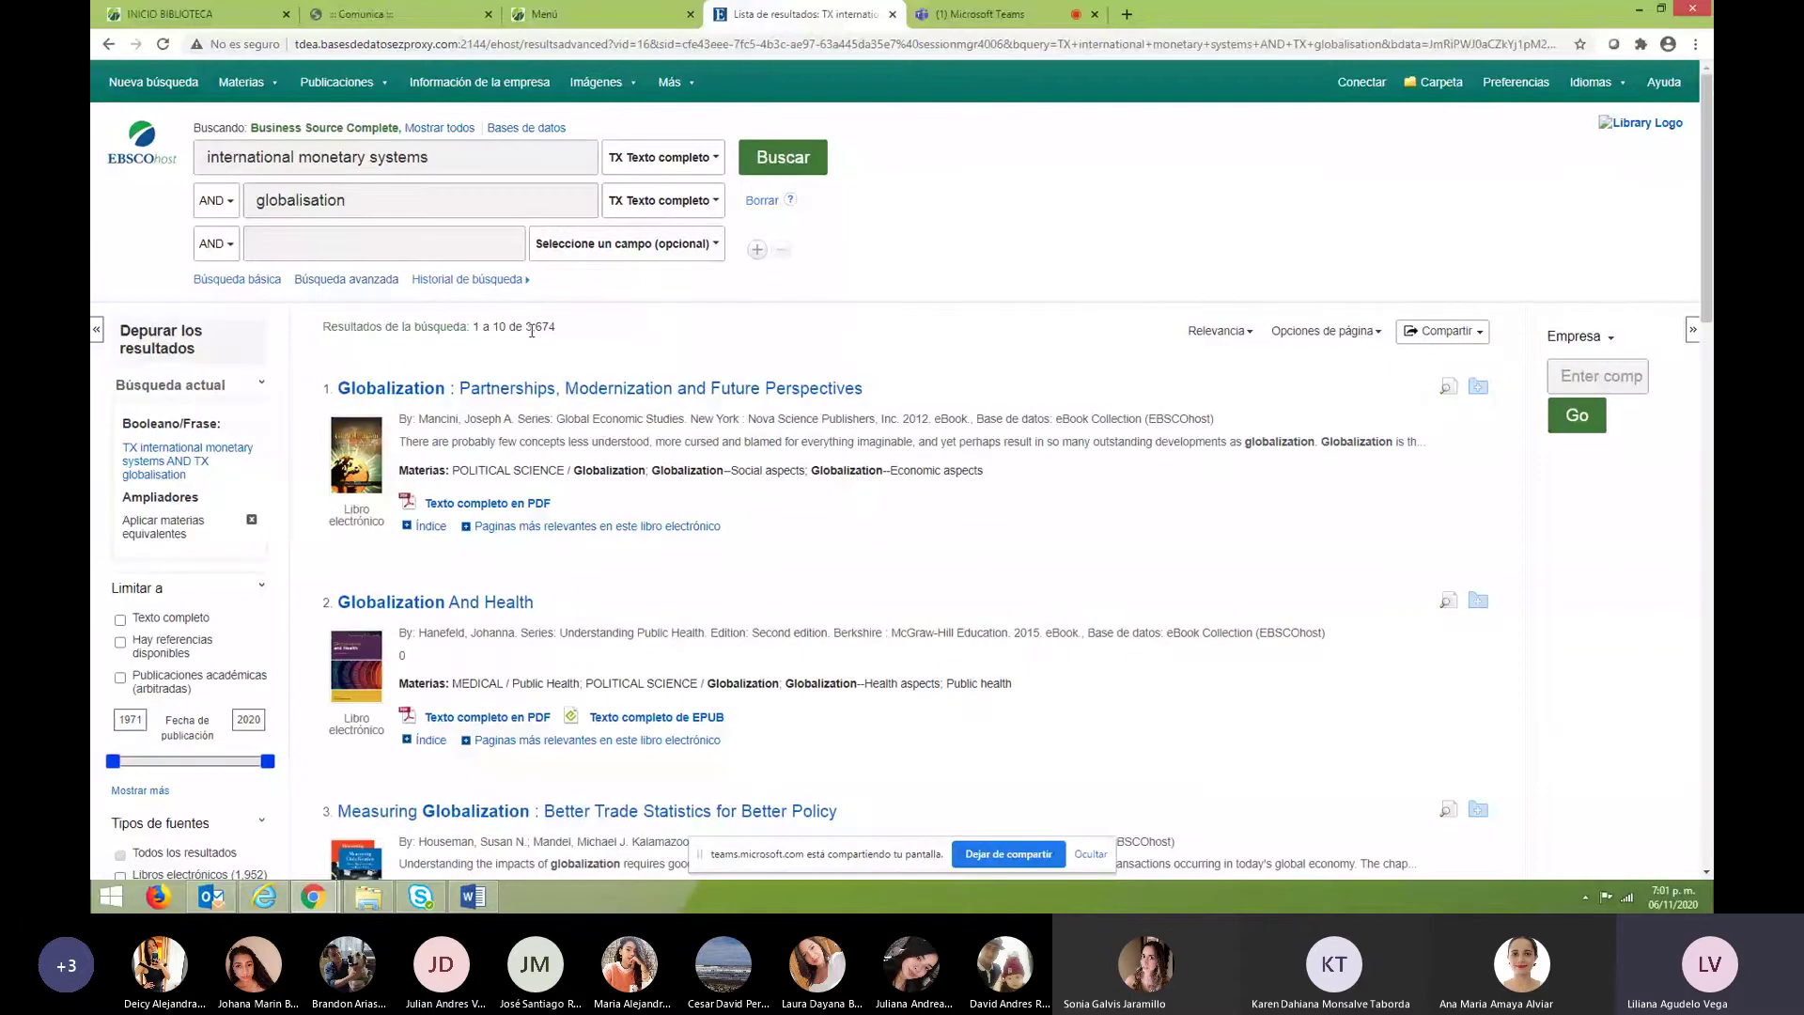
# Examine the results of the AND search, including the total, the listed titles and the result limiters.
pyautogui.moveTo(531, 330); pyautogui.dragTo(555, 330)
pyautogui.scroll(-1, 497, 736)
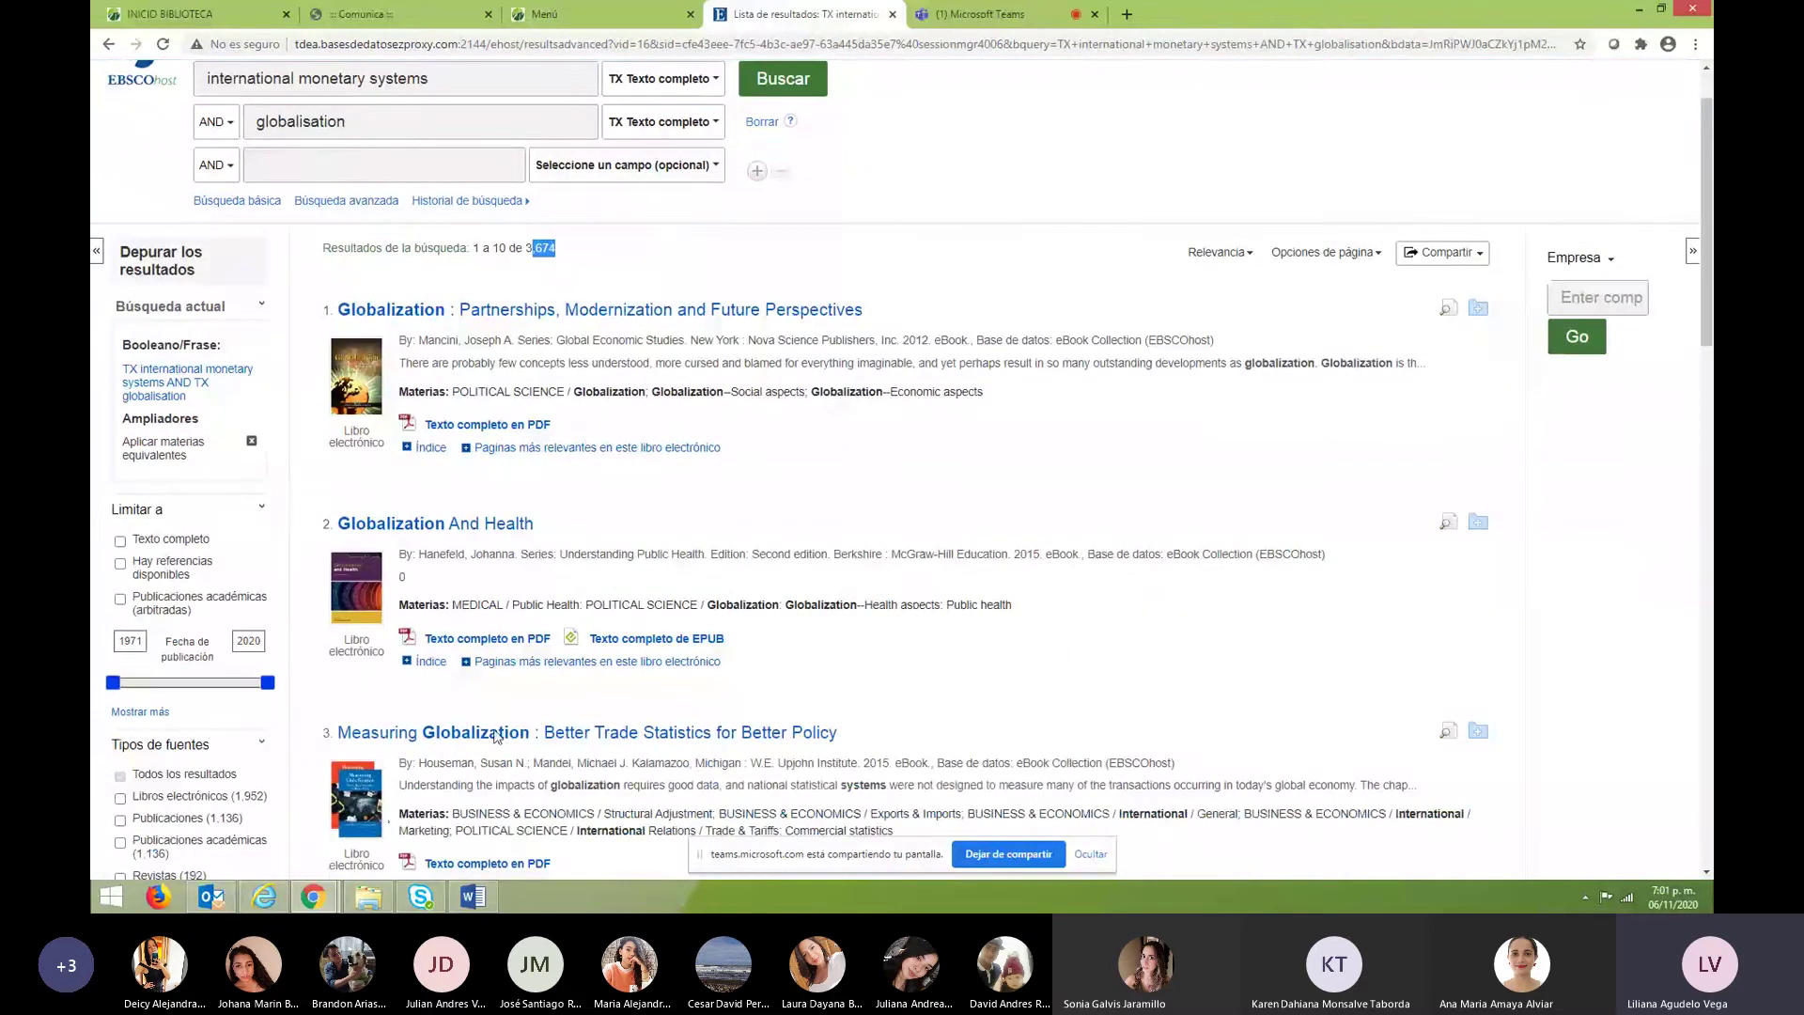
pyautogui.scroll(-4, 497, 736)
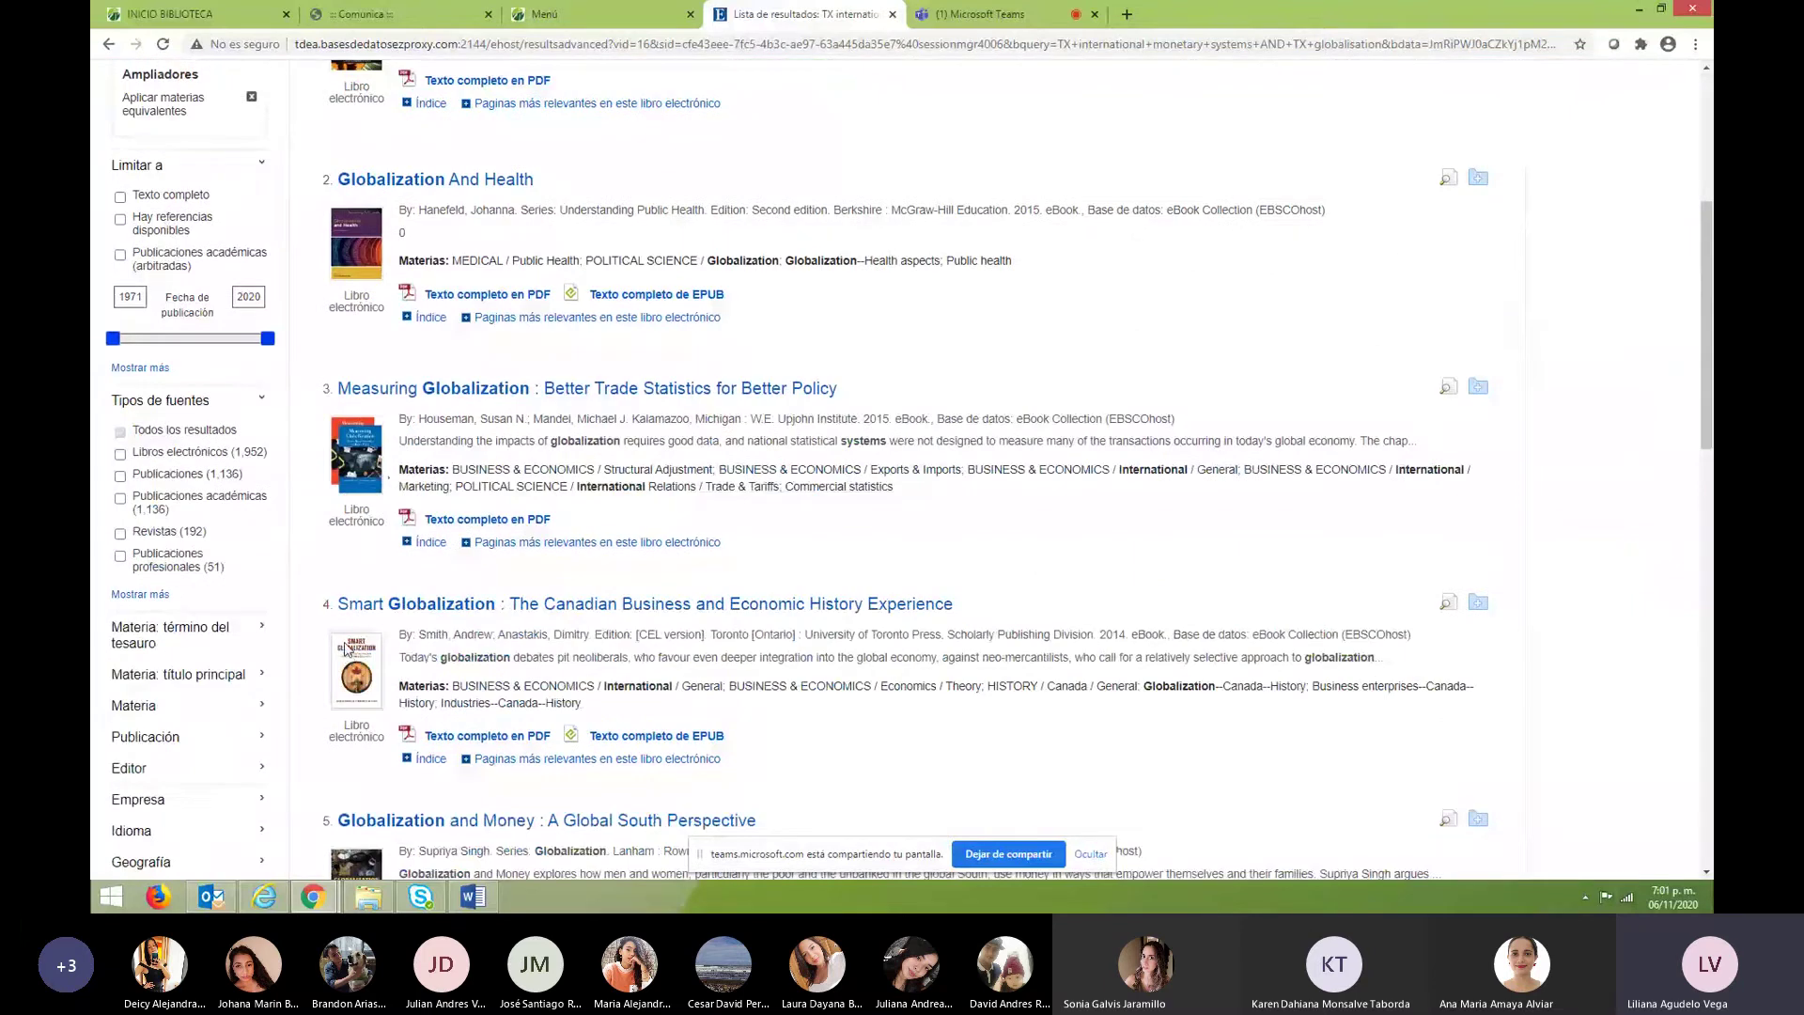
pyautogui.scroll(4, 346, 648)
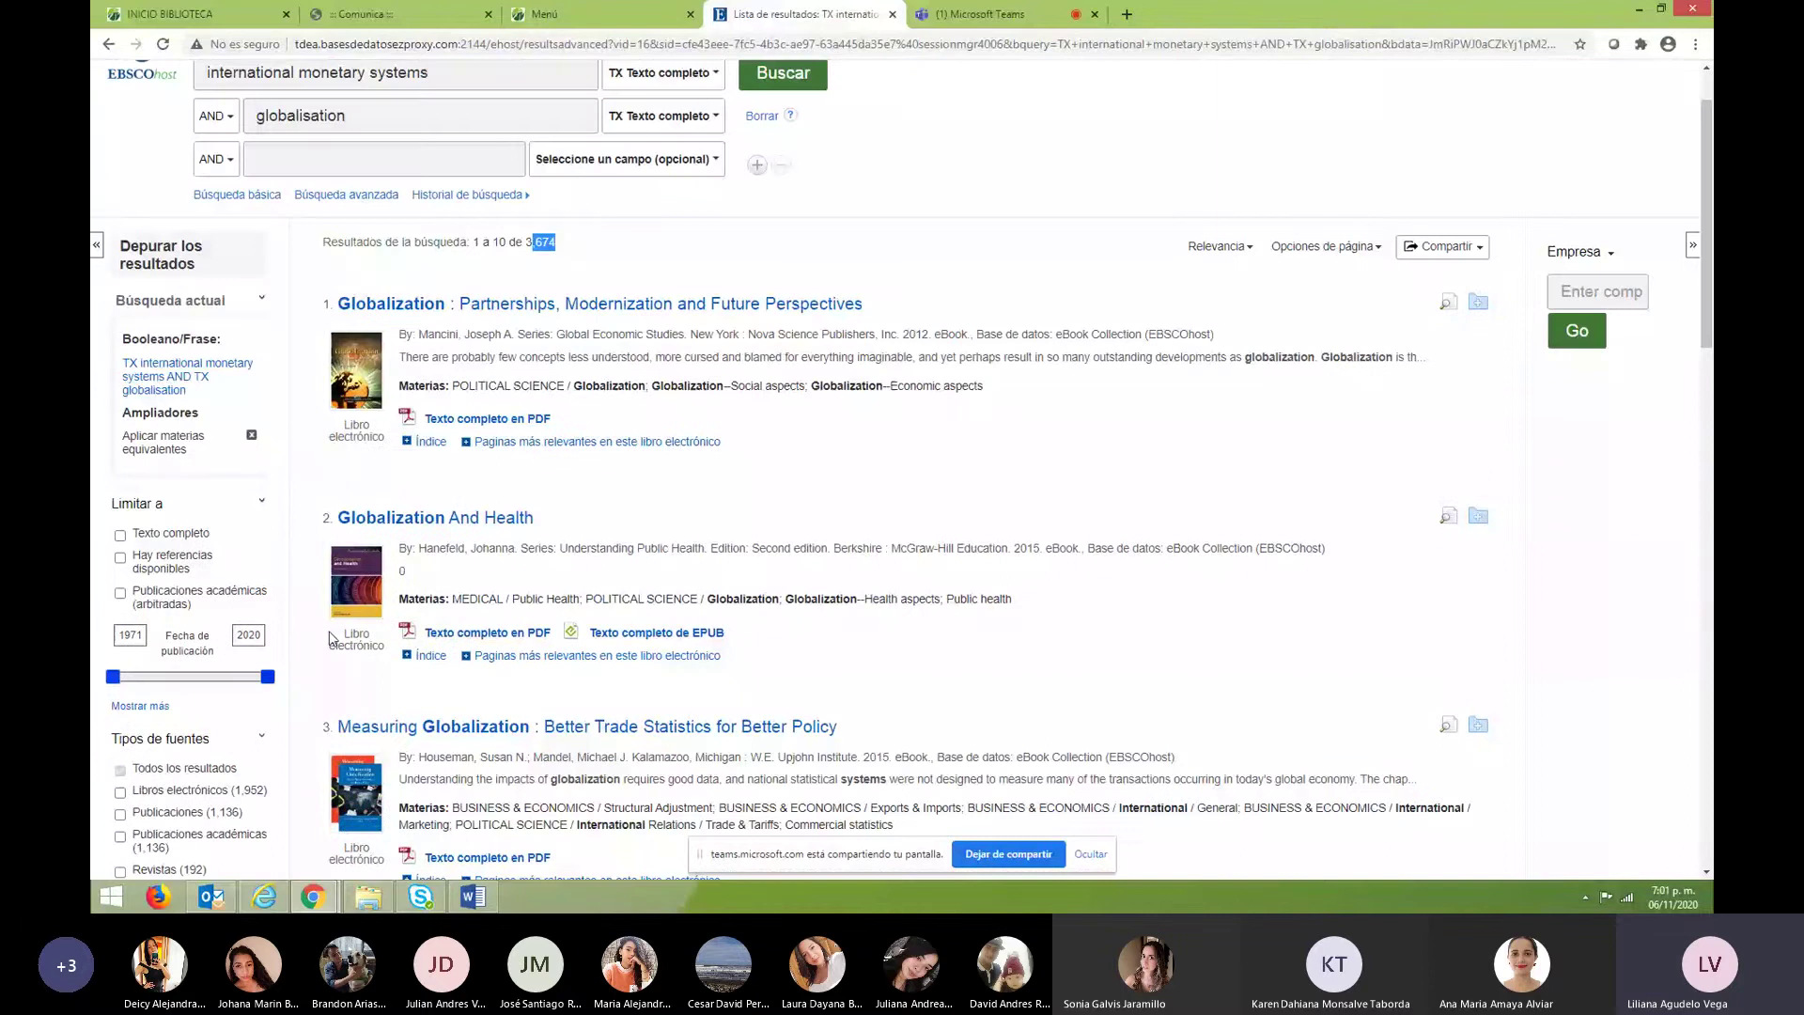
pyautogui.scroll(-2, 118, 375)
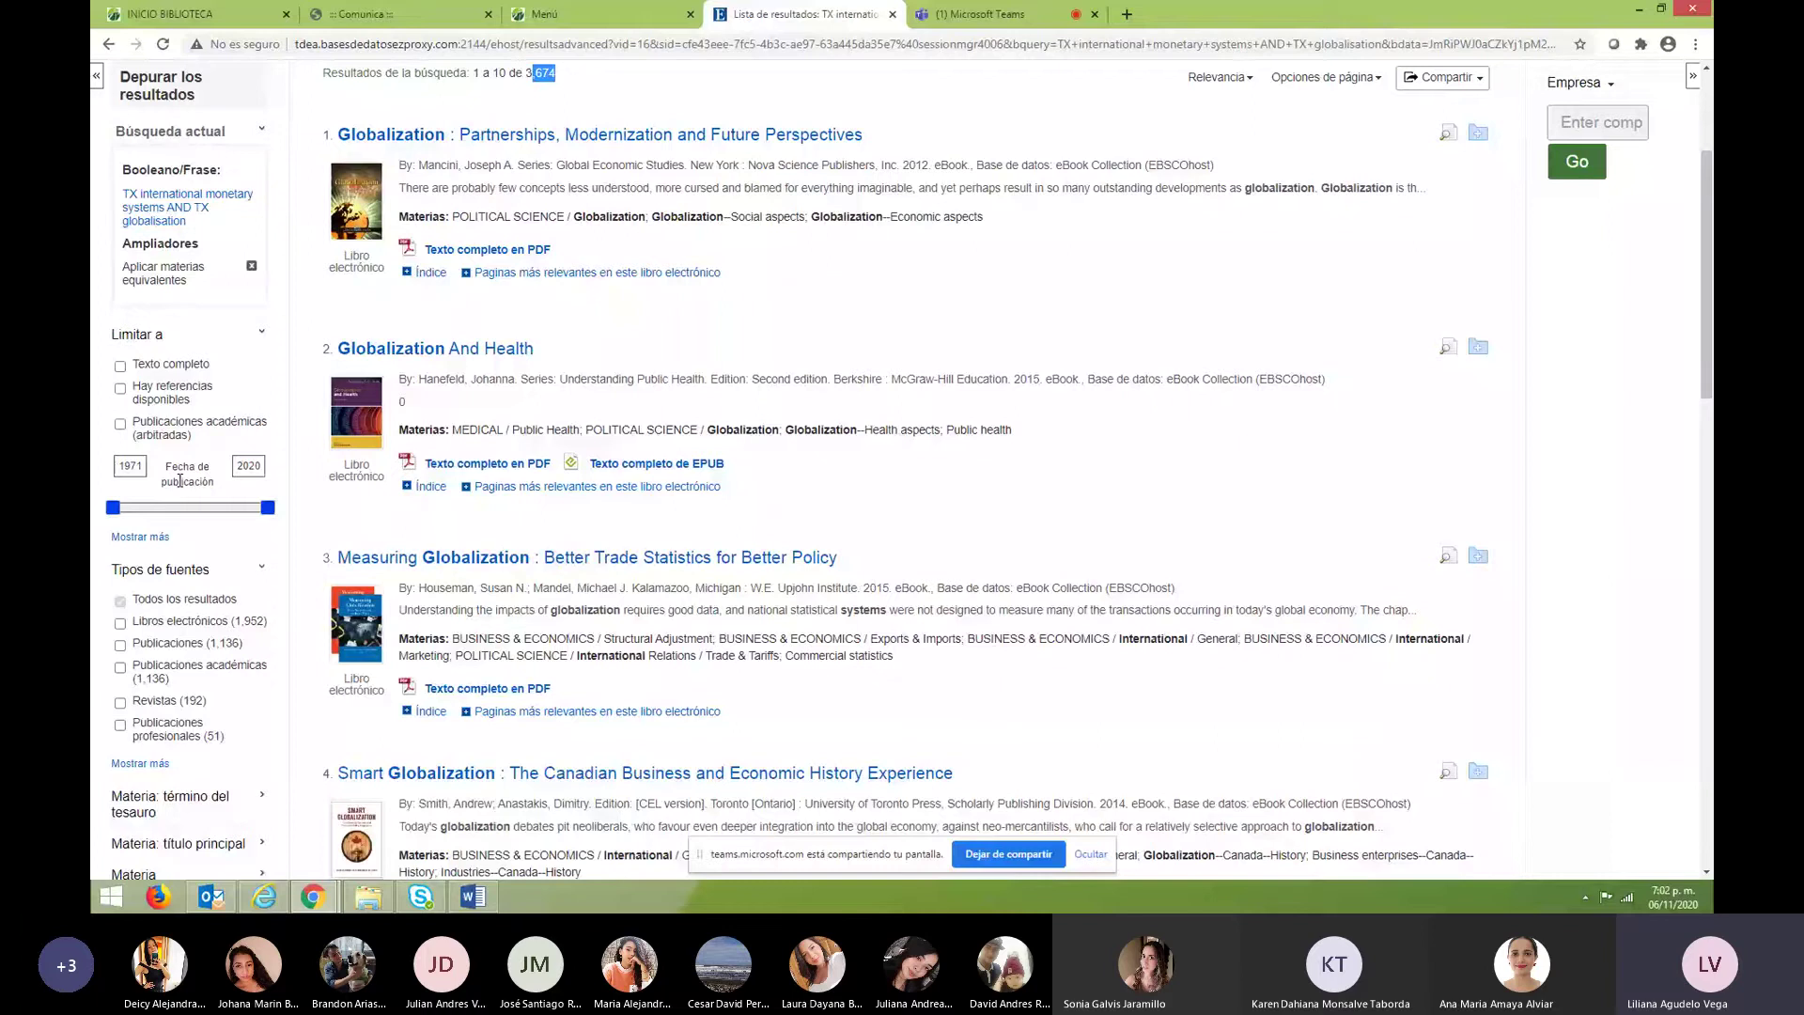
pyautogui.scroll(3, 991, 427)
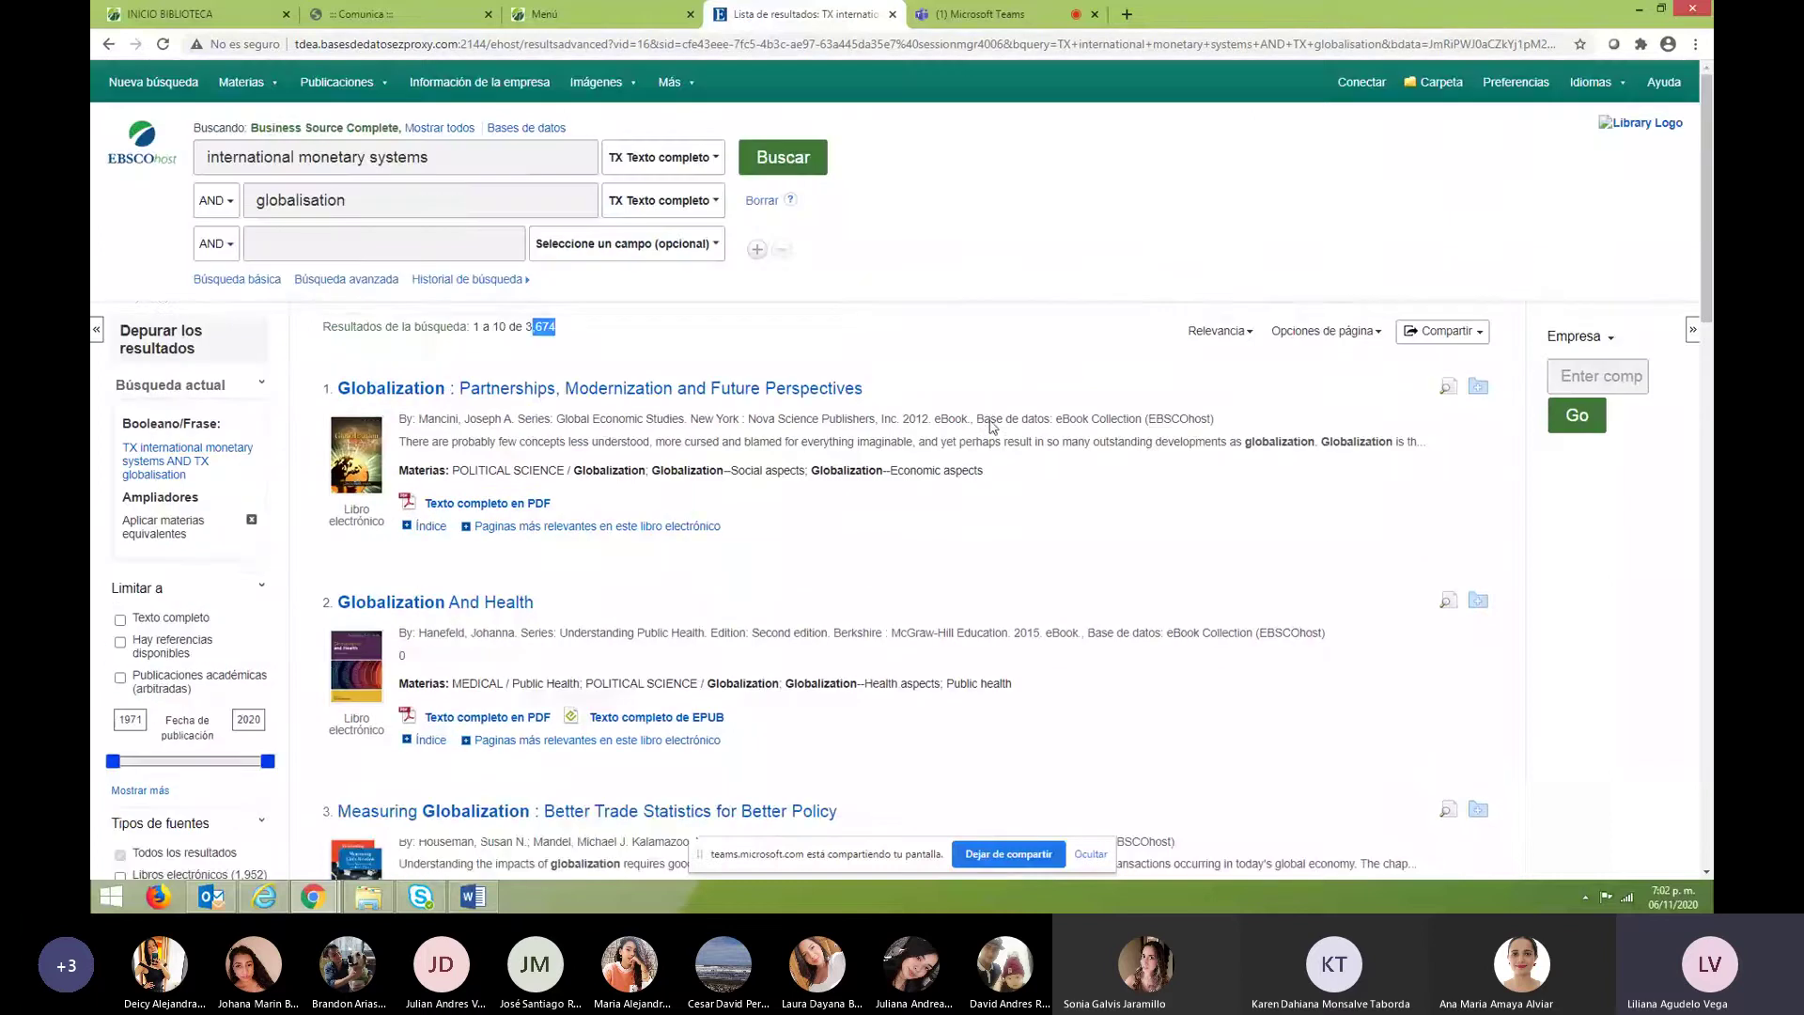
# Change the operator before globalisation to OR, rerun the advanced search and check the result total.
pyautogui.click(229, 202)
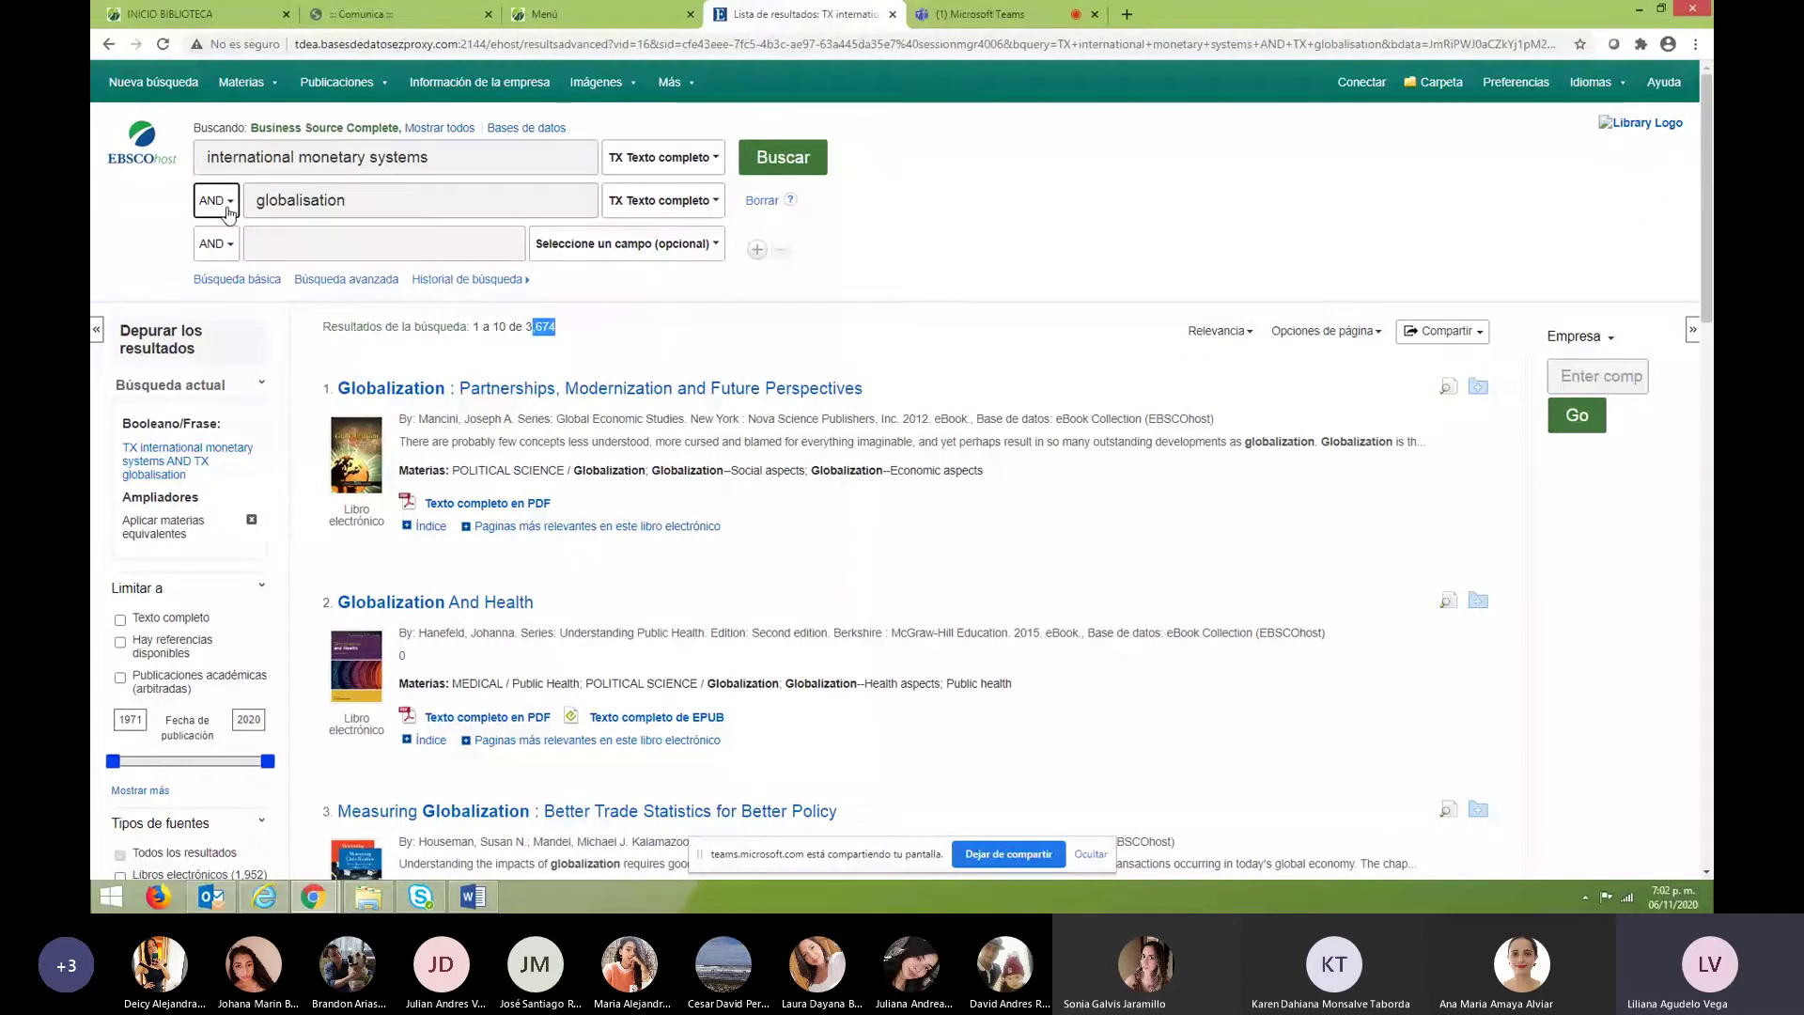
pyautogui.press('Down')
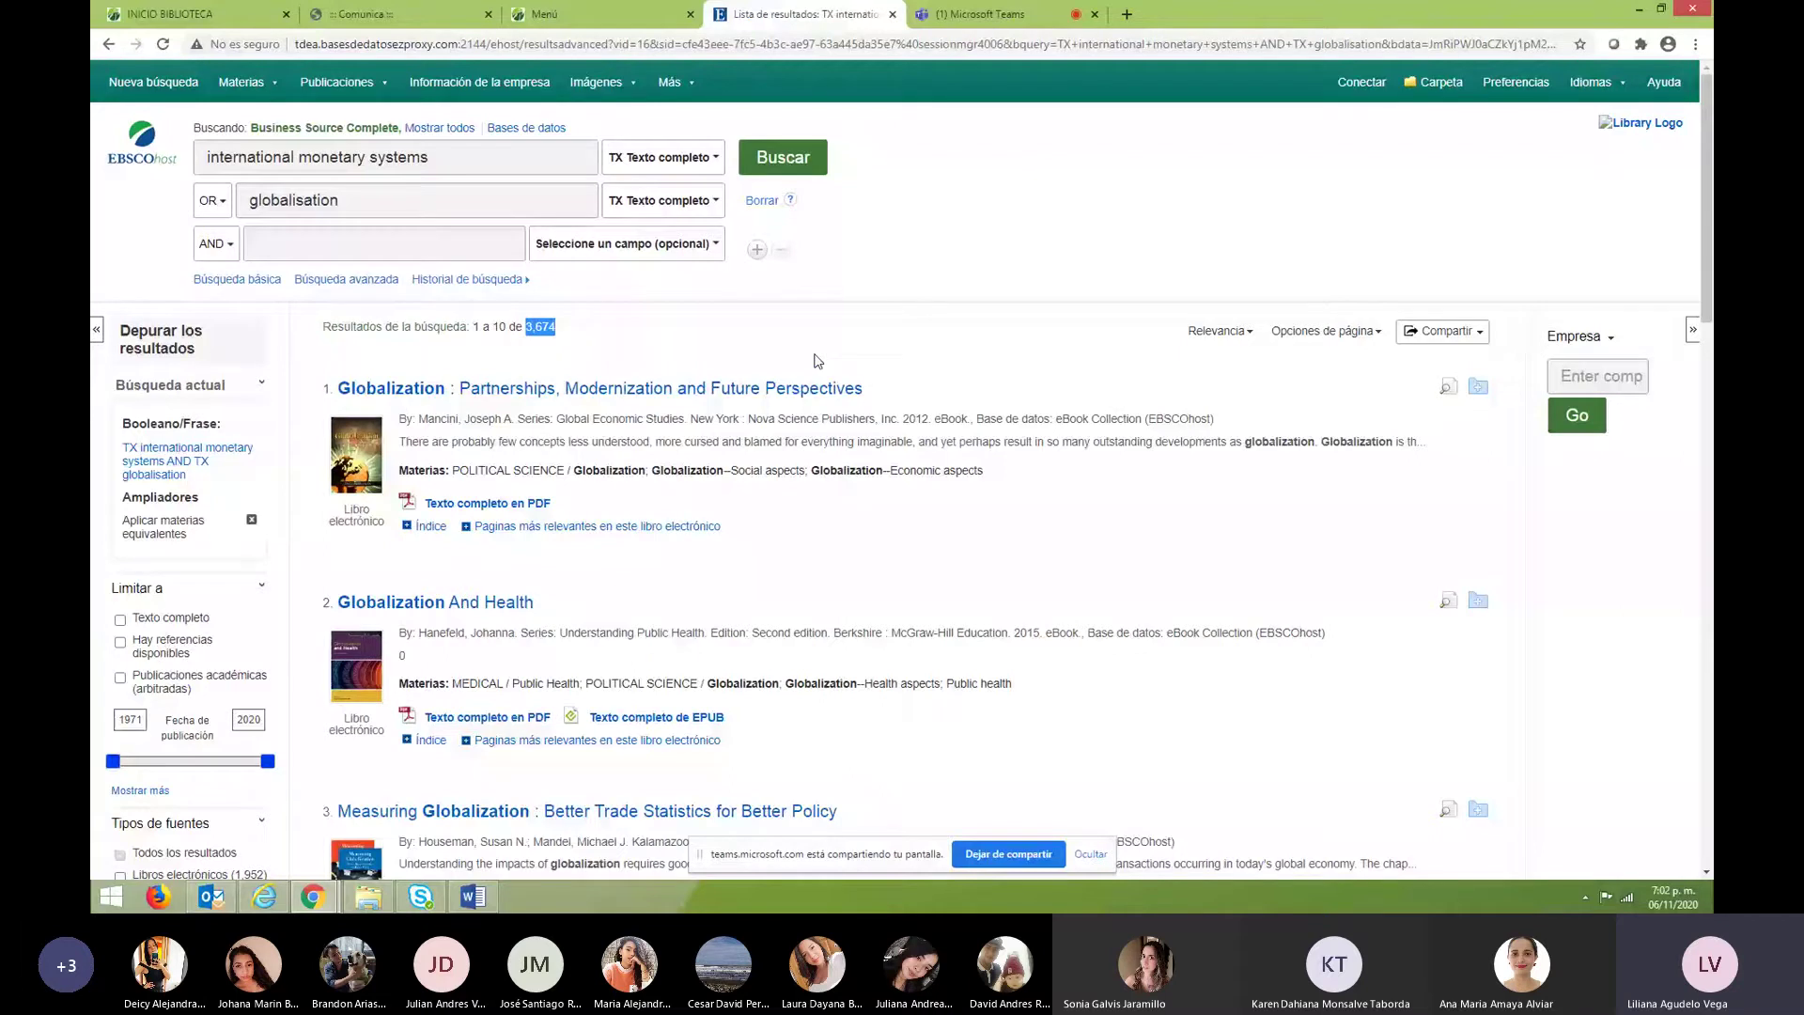
pyautogui.click(803, 173)
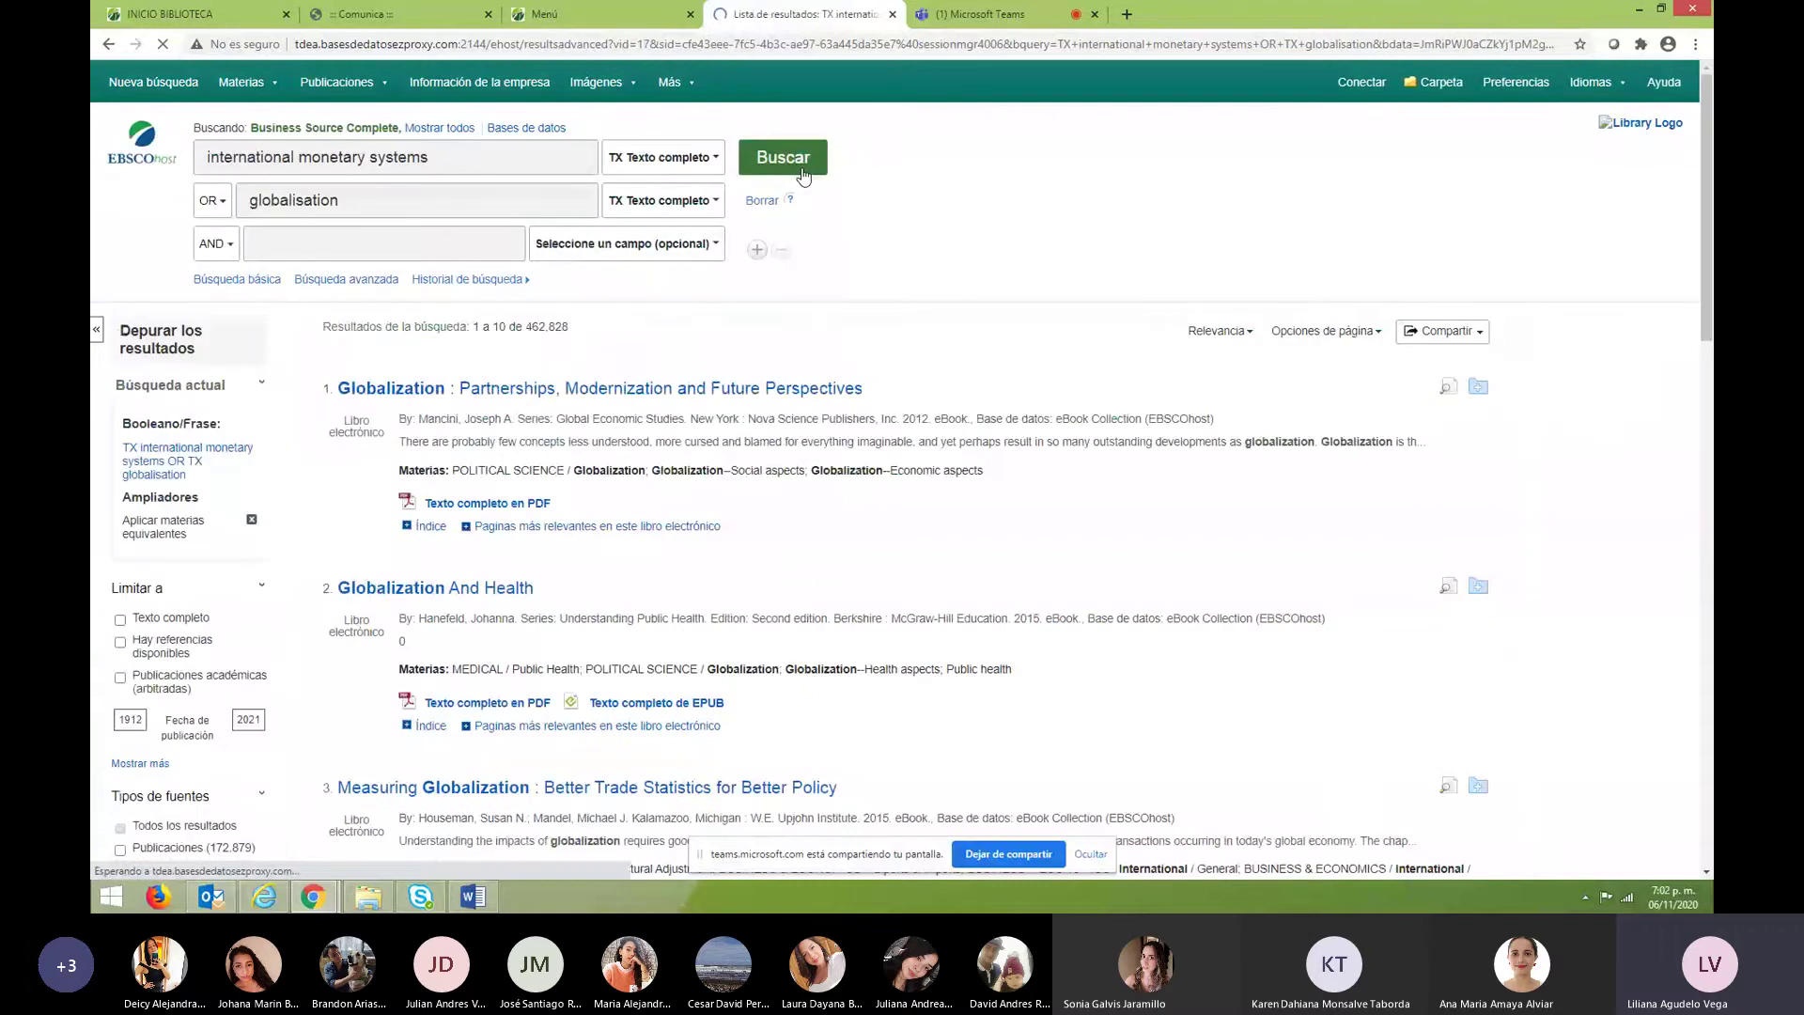
pyautogui.doubleClick(547, 327)
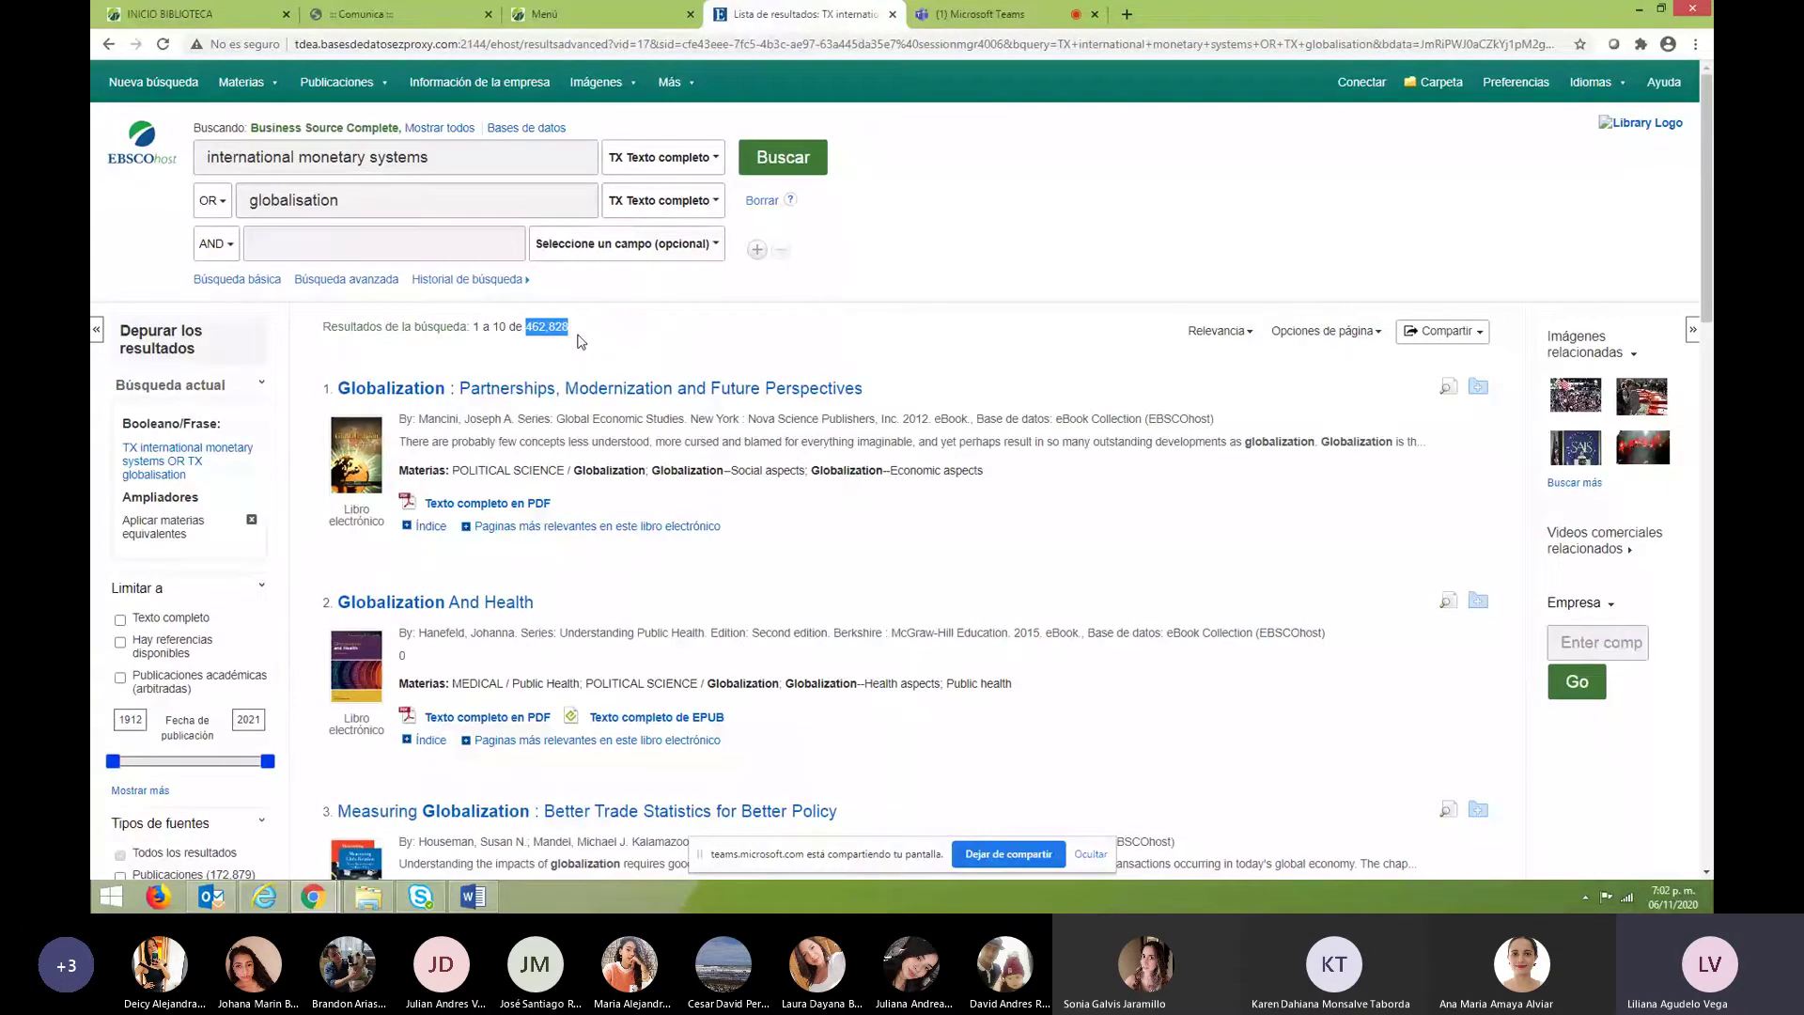
# Change the operator before globalisation to NOT, rerun the advanced search and check the result total.
pyautogui.click(212, 200)
pyautogui.click(212, 260)
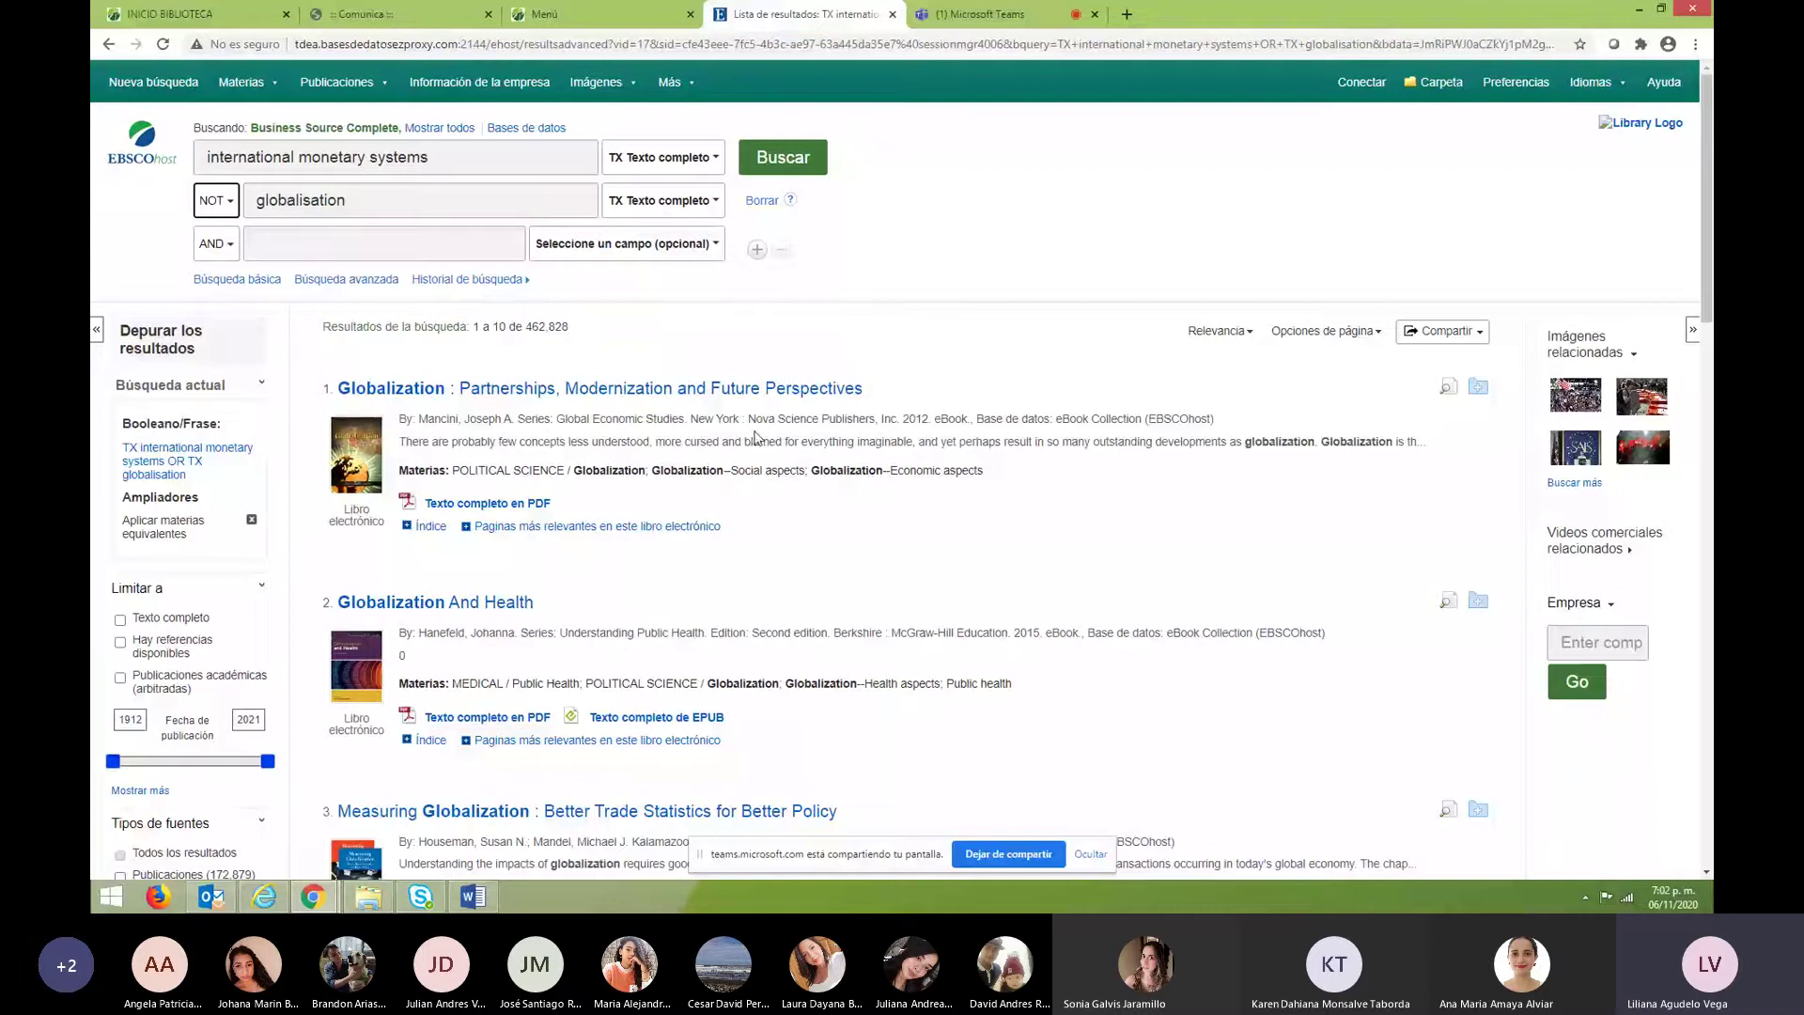
pyautogui.click(805, 167)
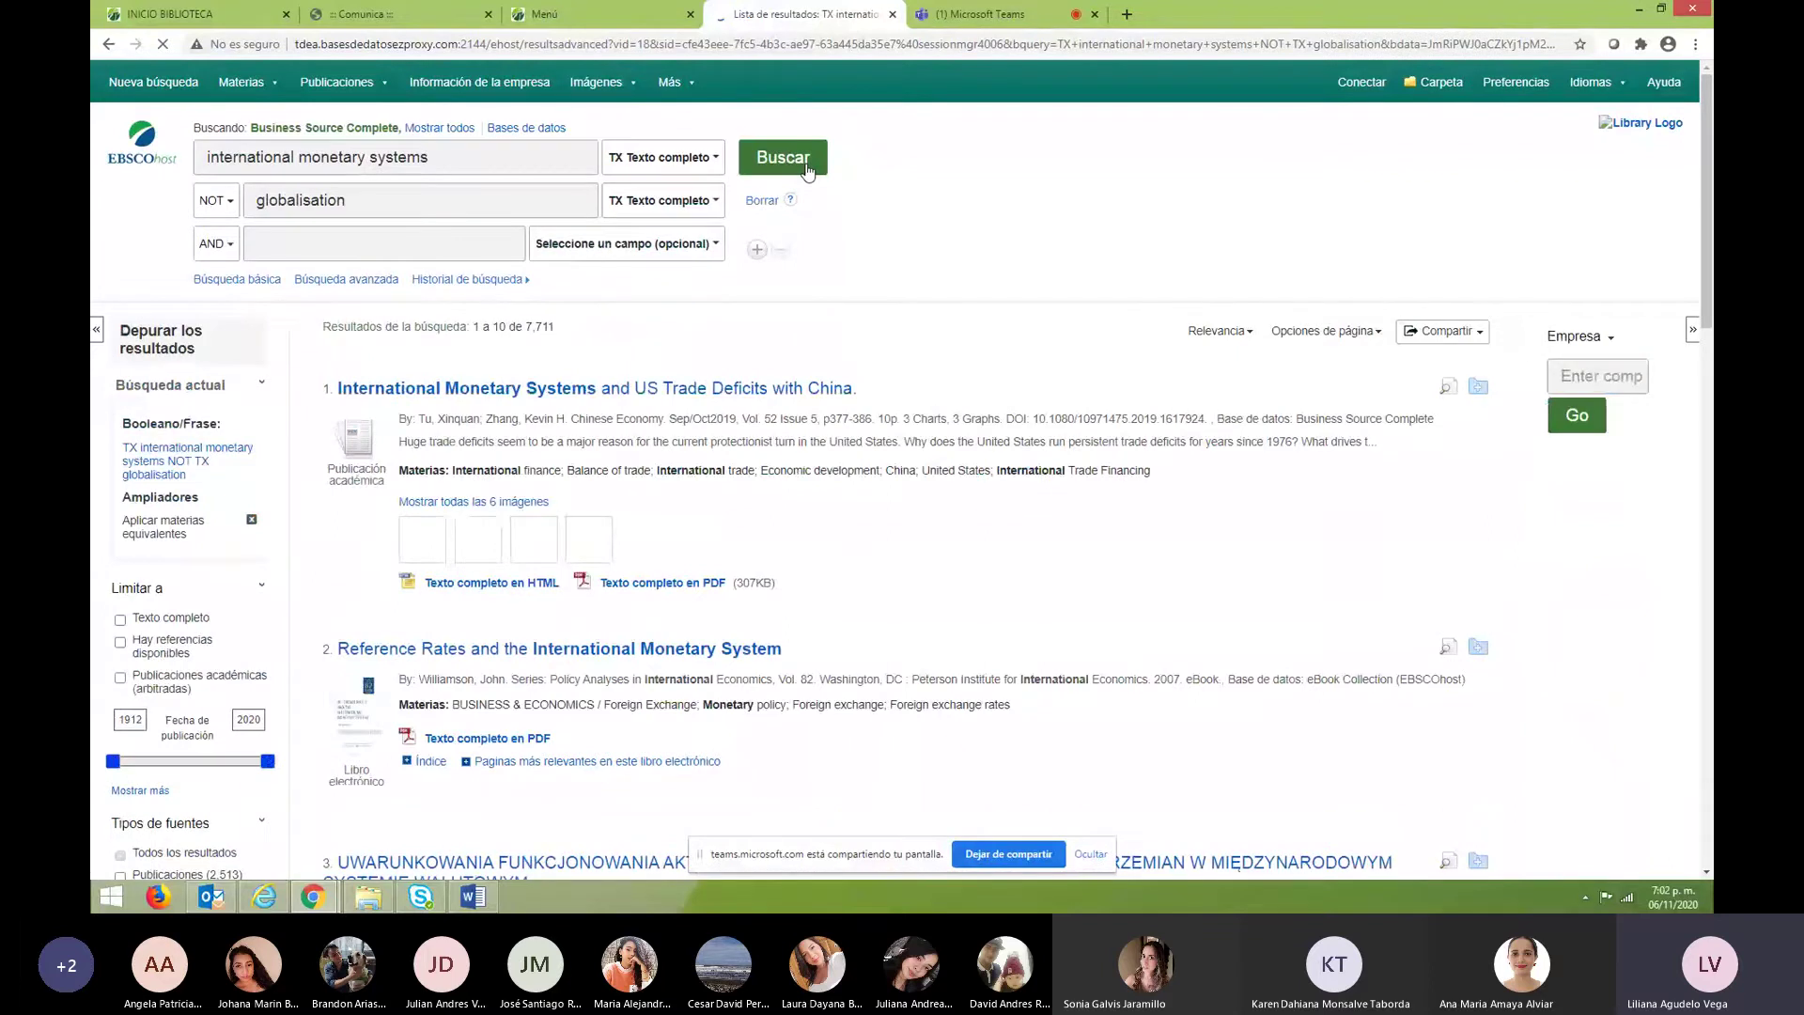
pyautogui.doubleClick(540, 326)
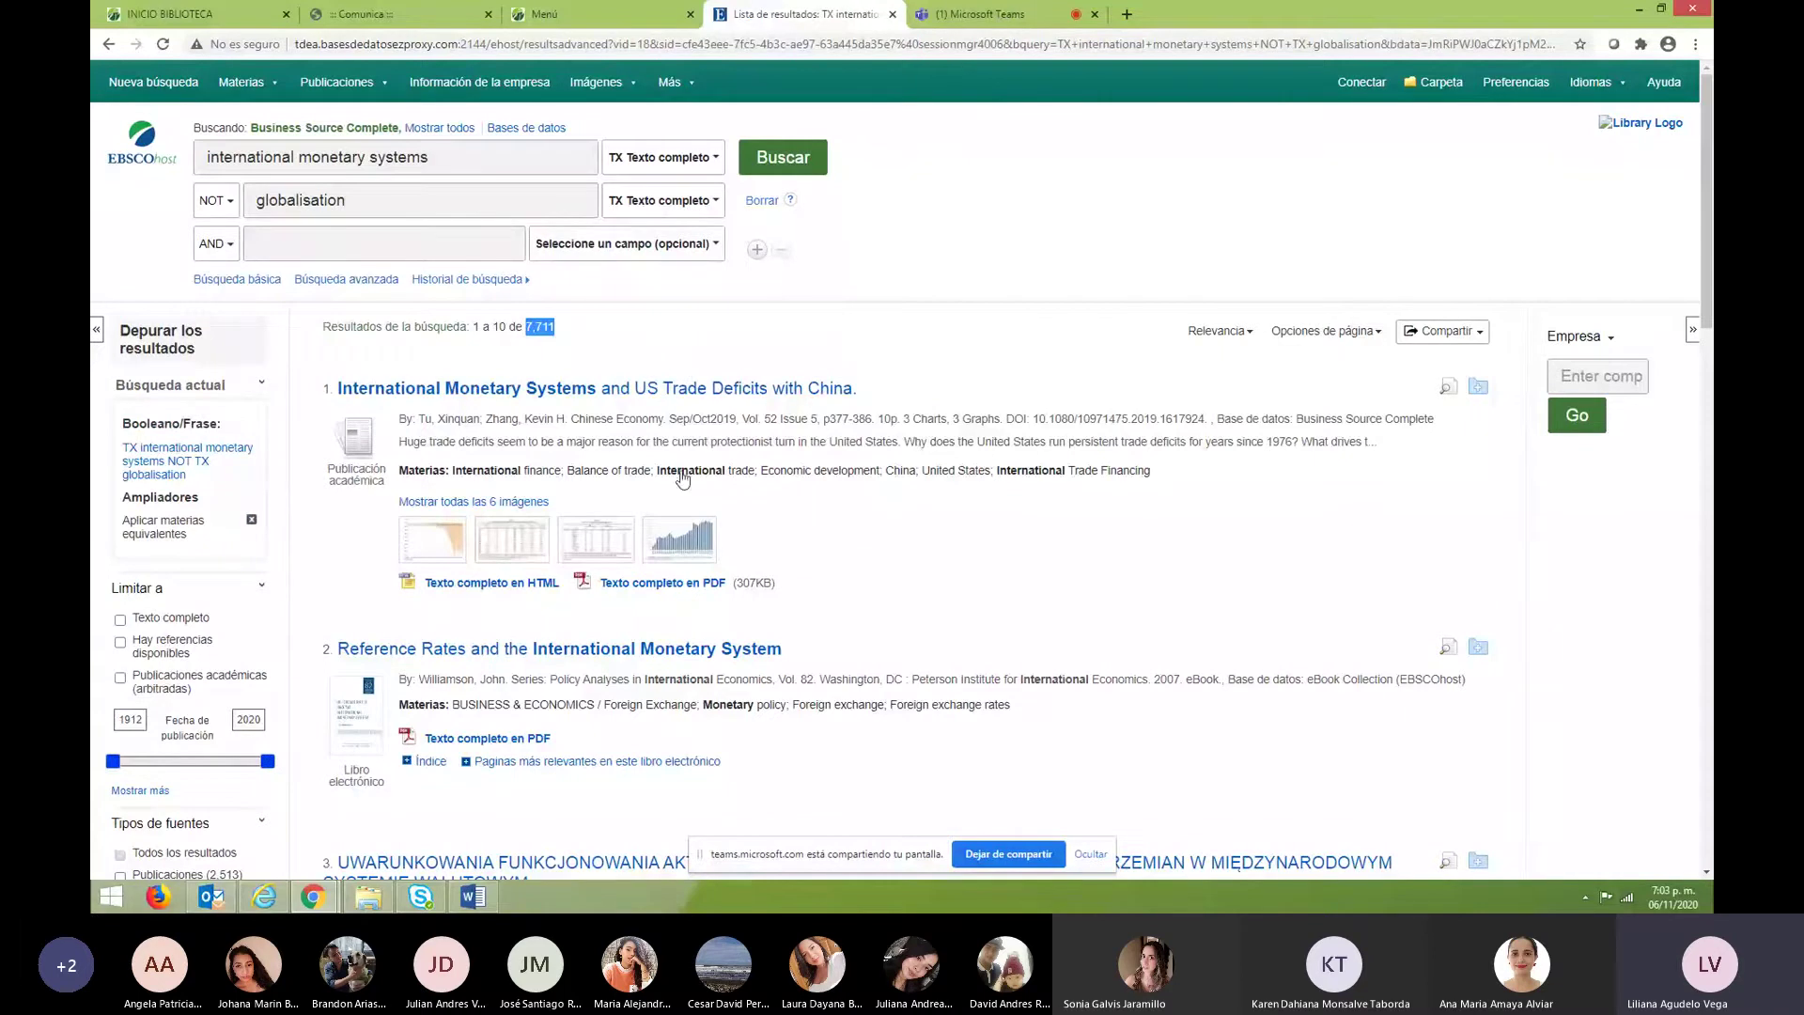
# Review the search field options, add three more search rows and review the Boolean operators for the globalisation term.
pyautogui.doubleClick(125, 720)
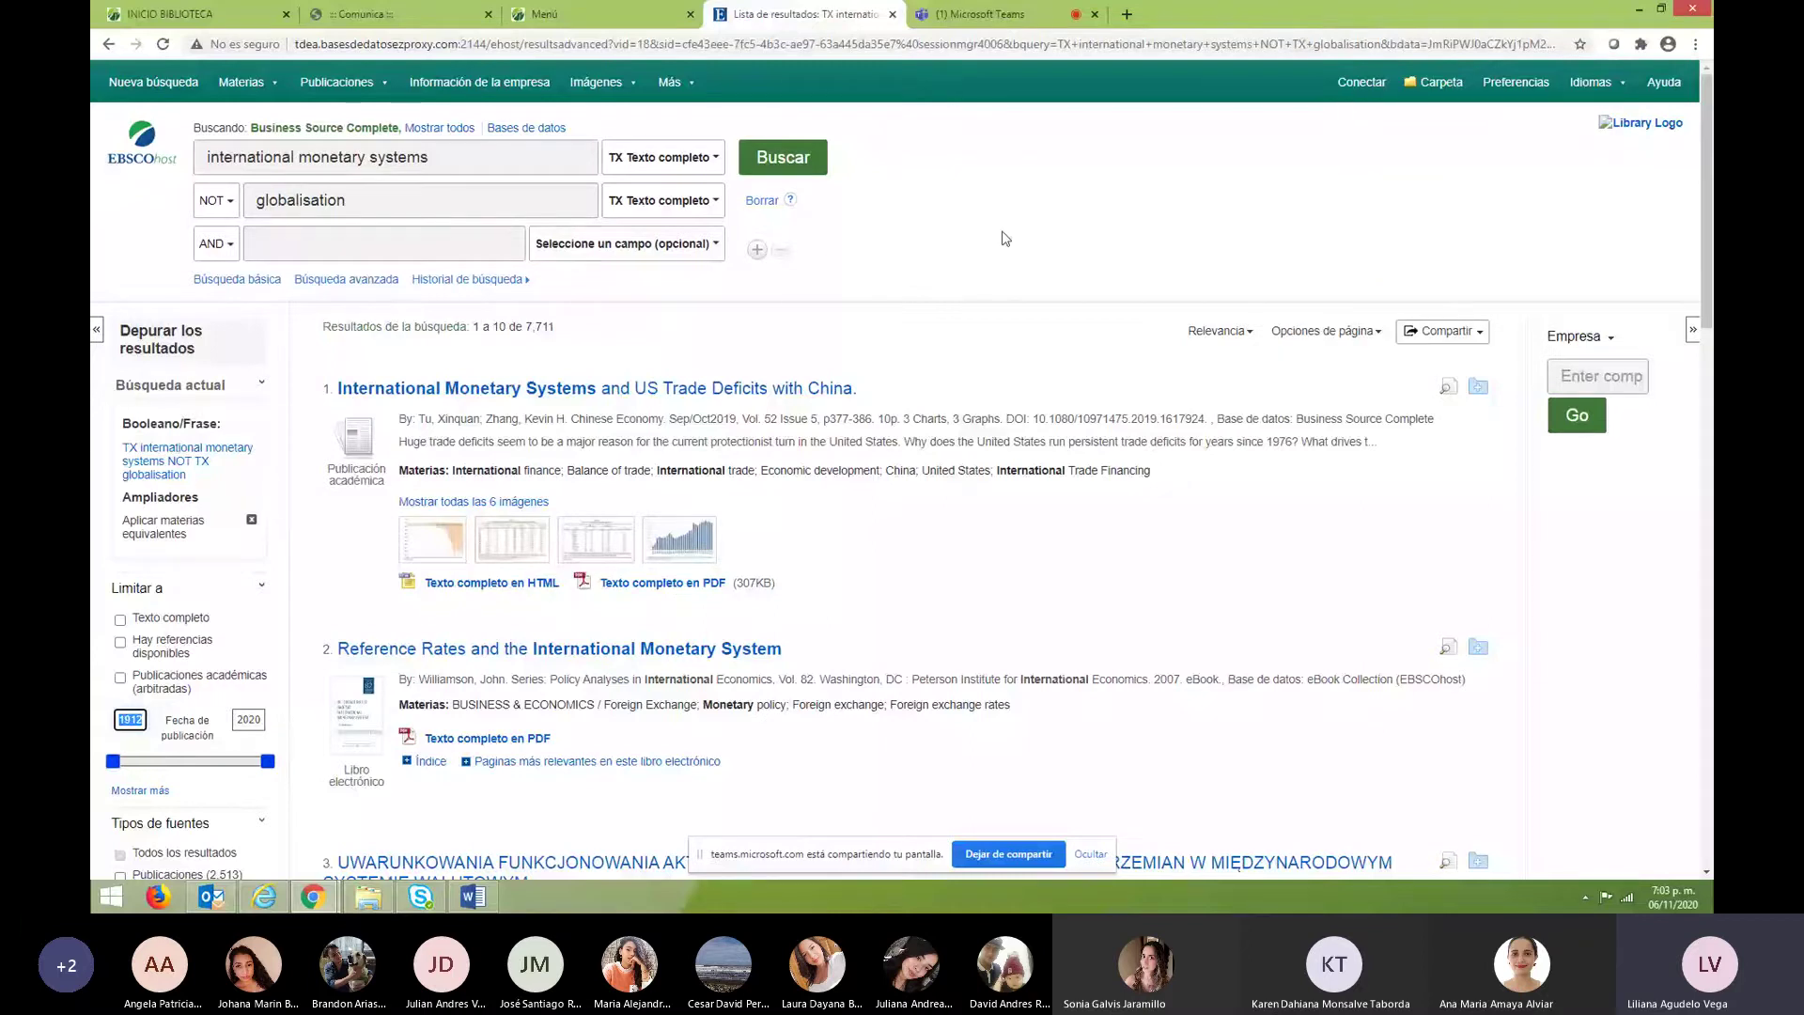
pyautogui.click(714, 159)
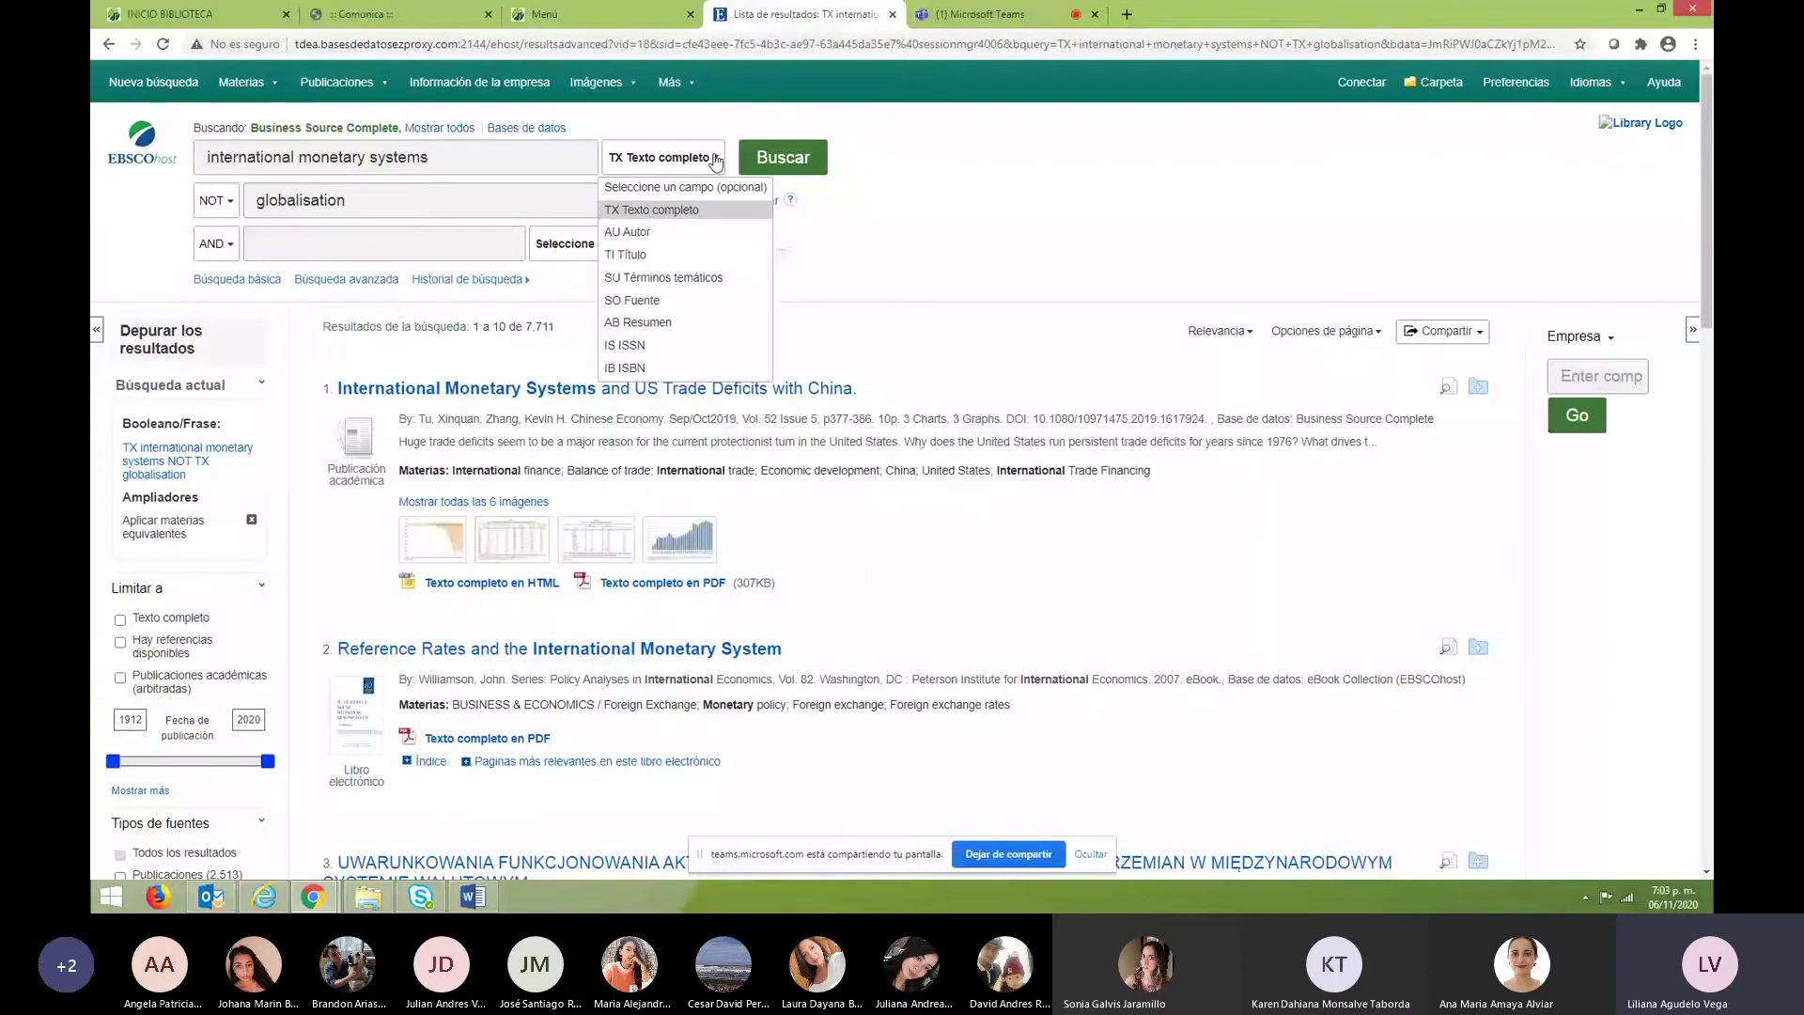
pyautogui.click(757, 249)
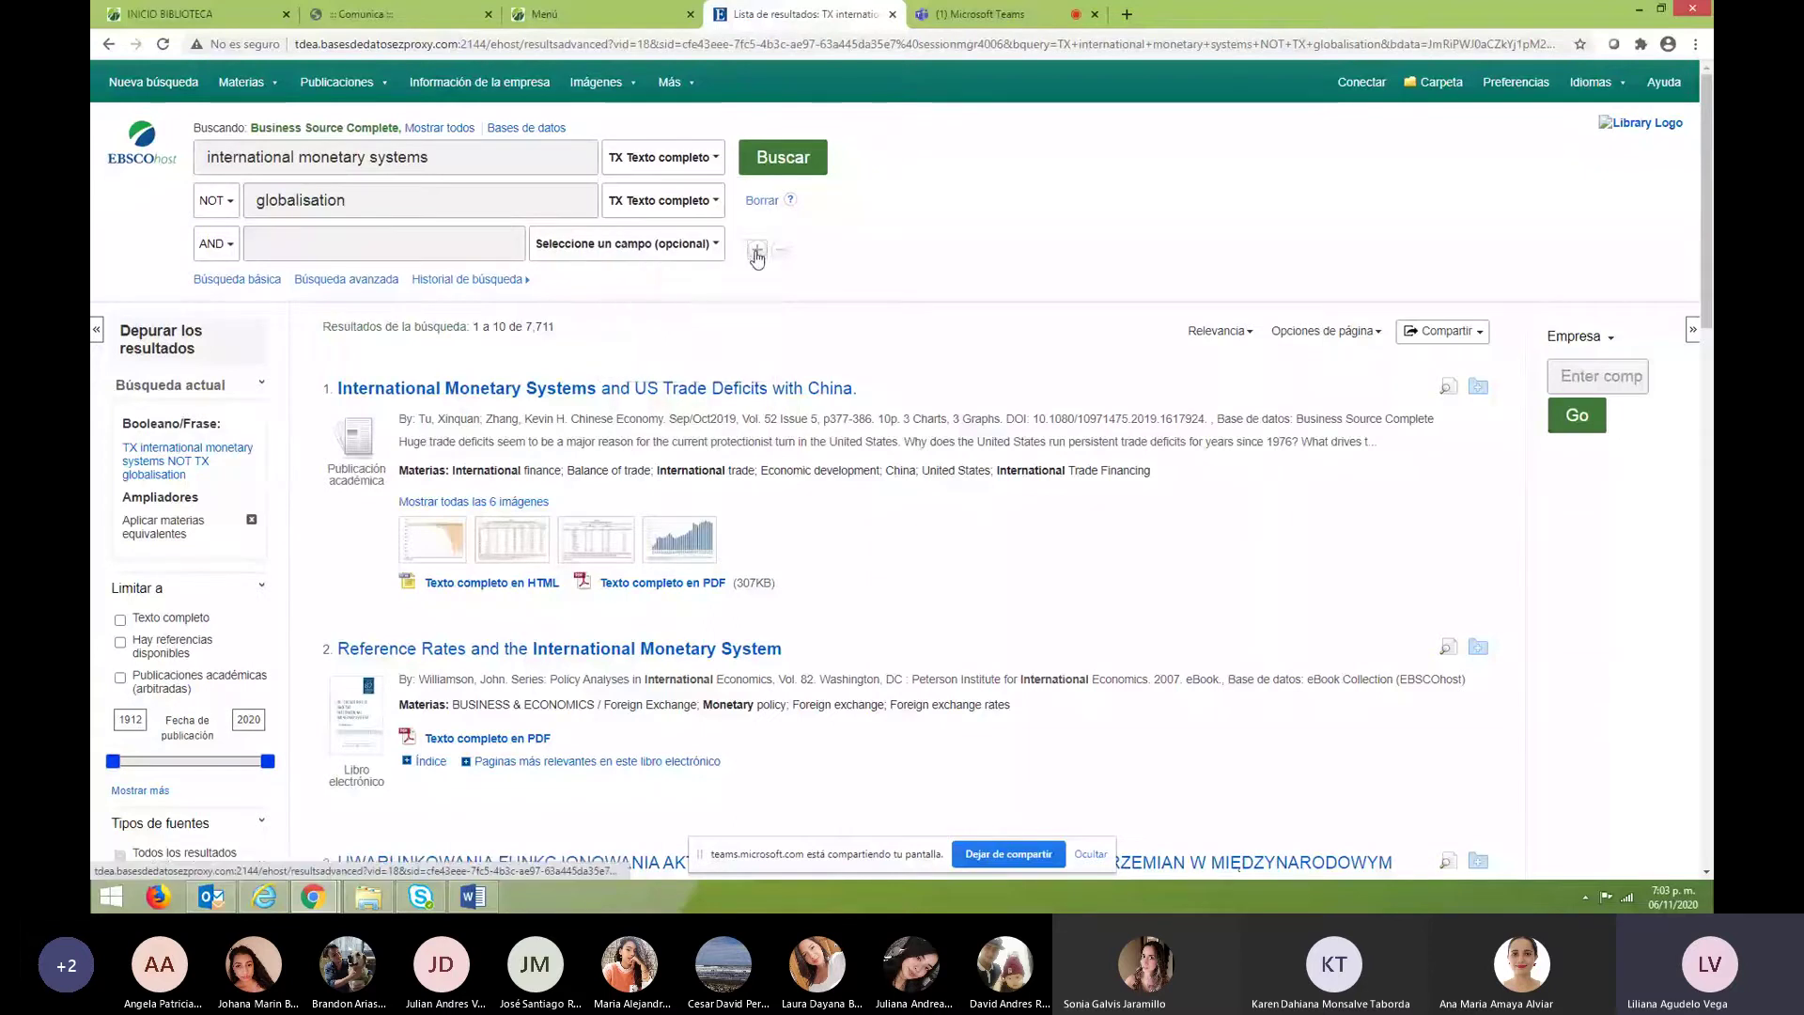
pyautogui.click(758, 249)
pyautogui.click(757, 292)
pyautogui.click(759, 335)
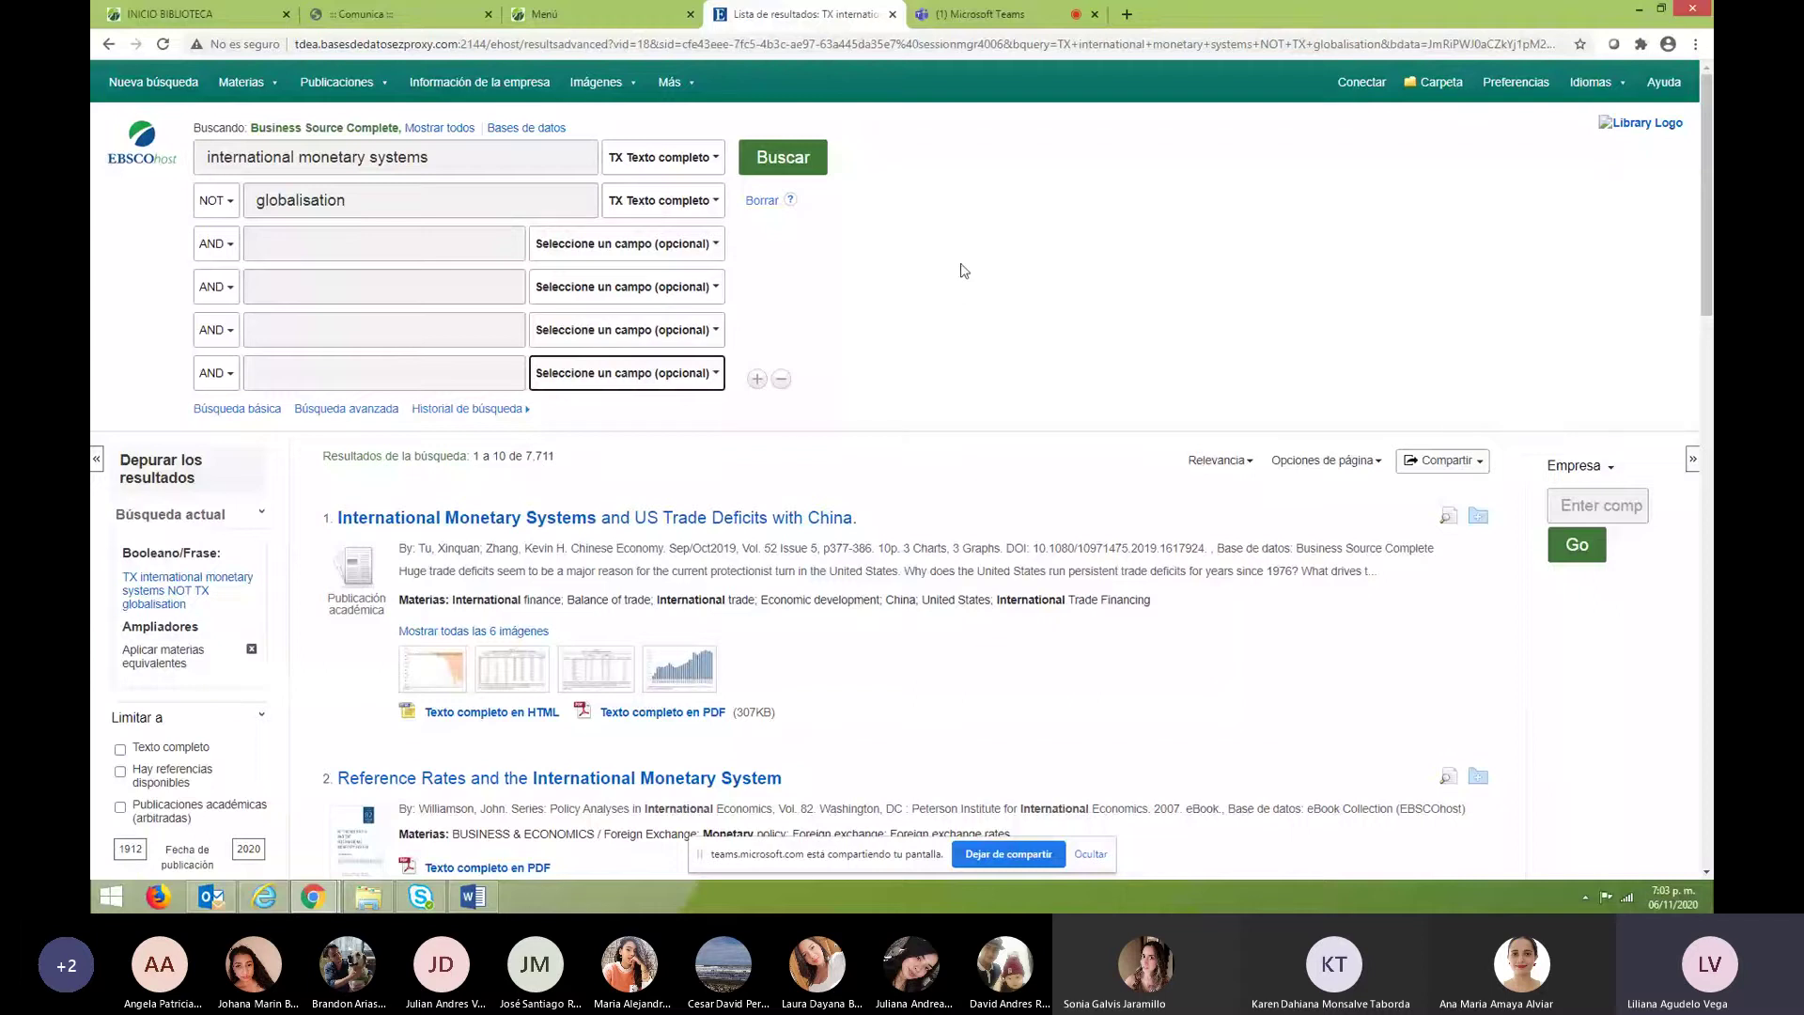
pyautogui.click(224, 200)
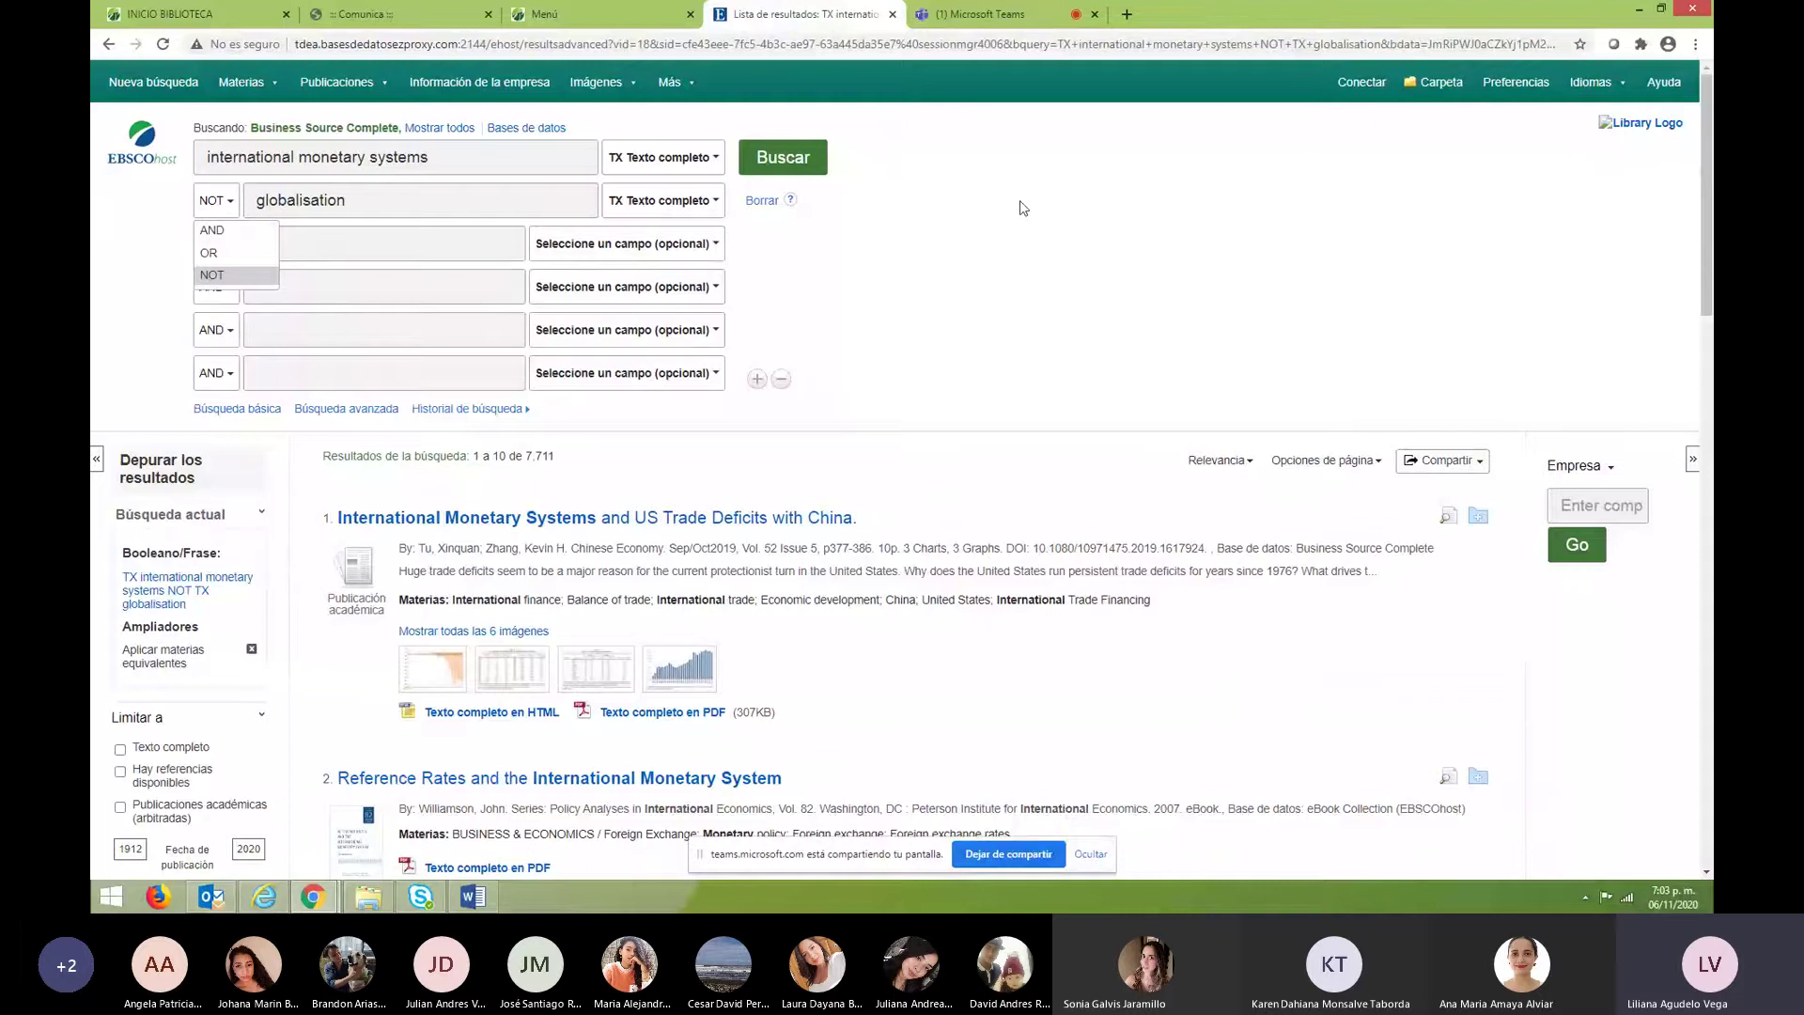
# Return to the basic search, search for international monetary systems and check the result total.
pyautogui.click(234, 410)
pyautogui.click(229, 414)
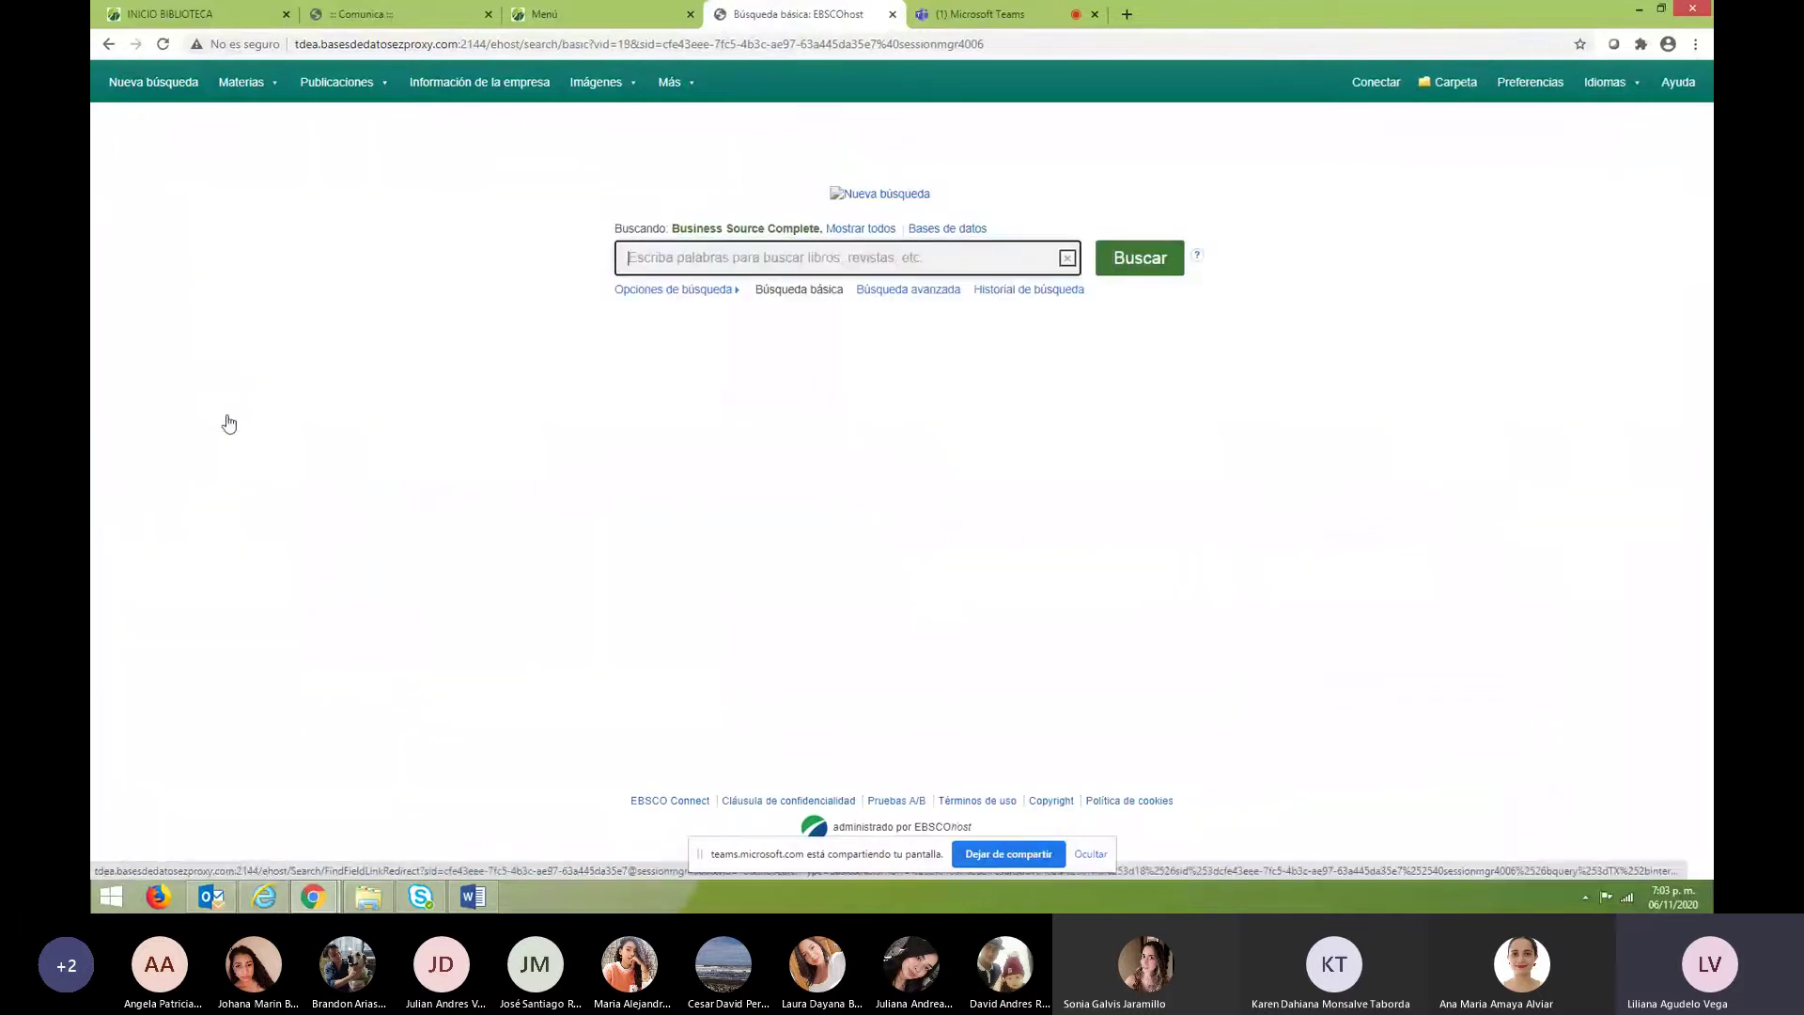
pyautogui.rightClick(648, 256)
pyautogui.click(691, 357)
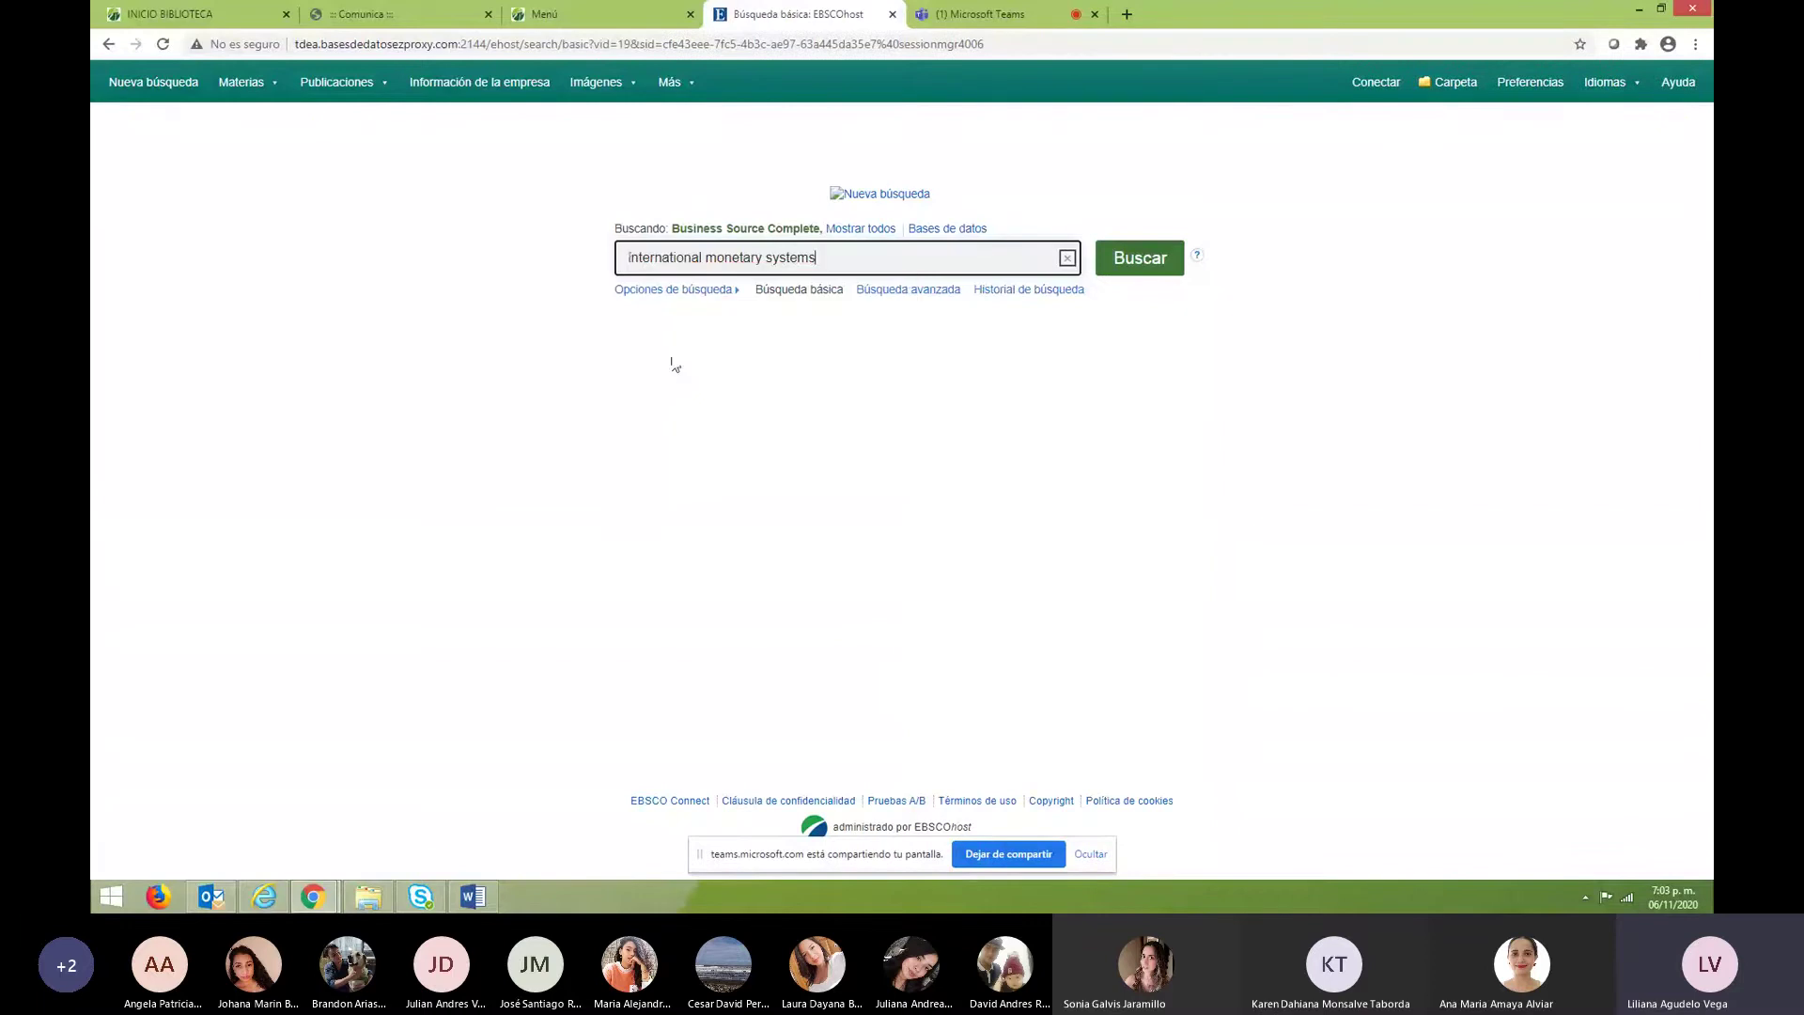
pyautogui.click(1157, 256)
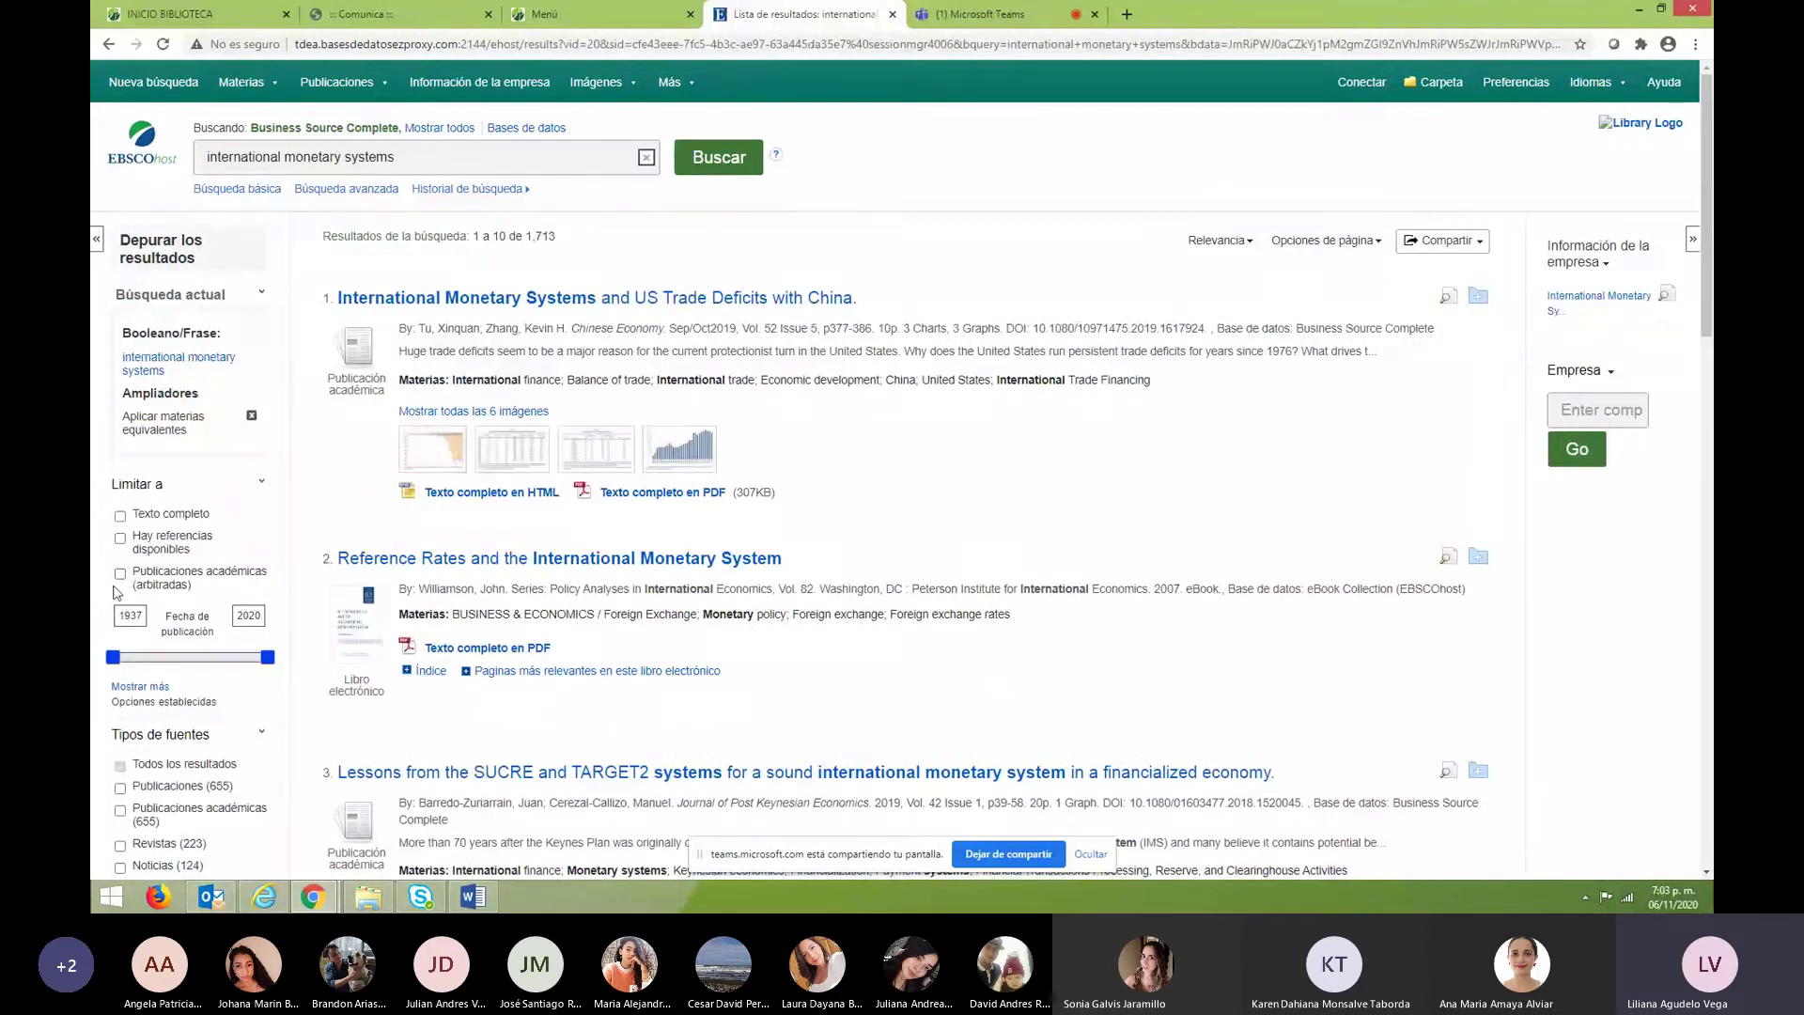
pyautogui.doubleClick(540, 236)
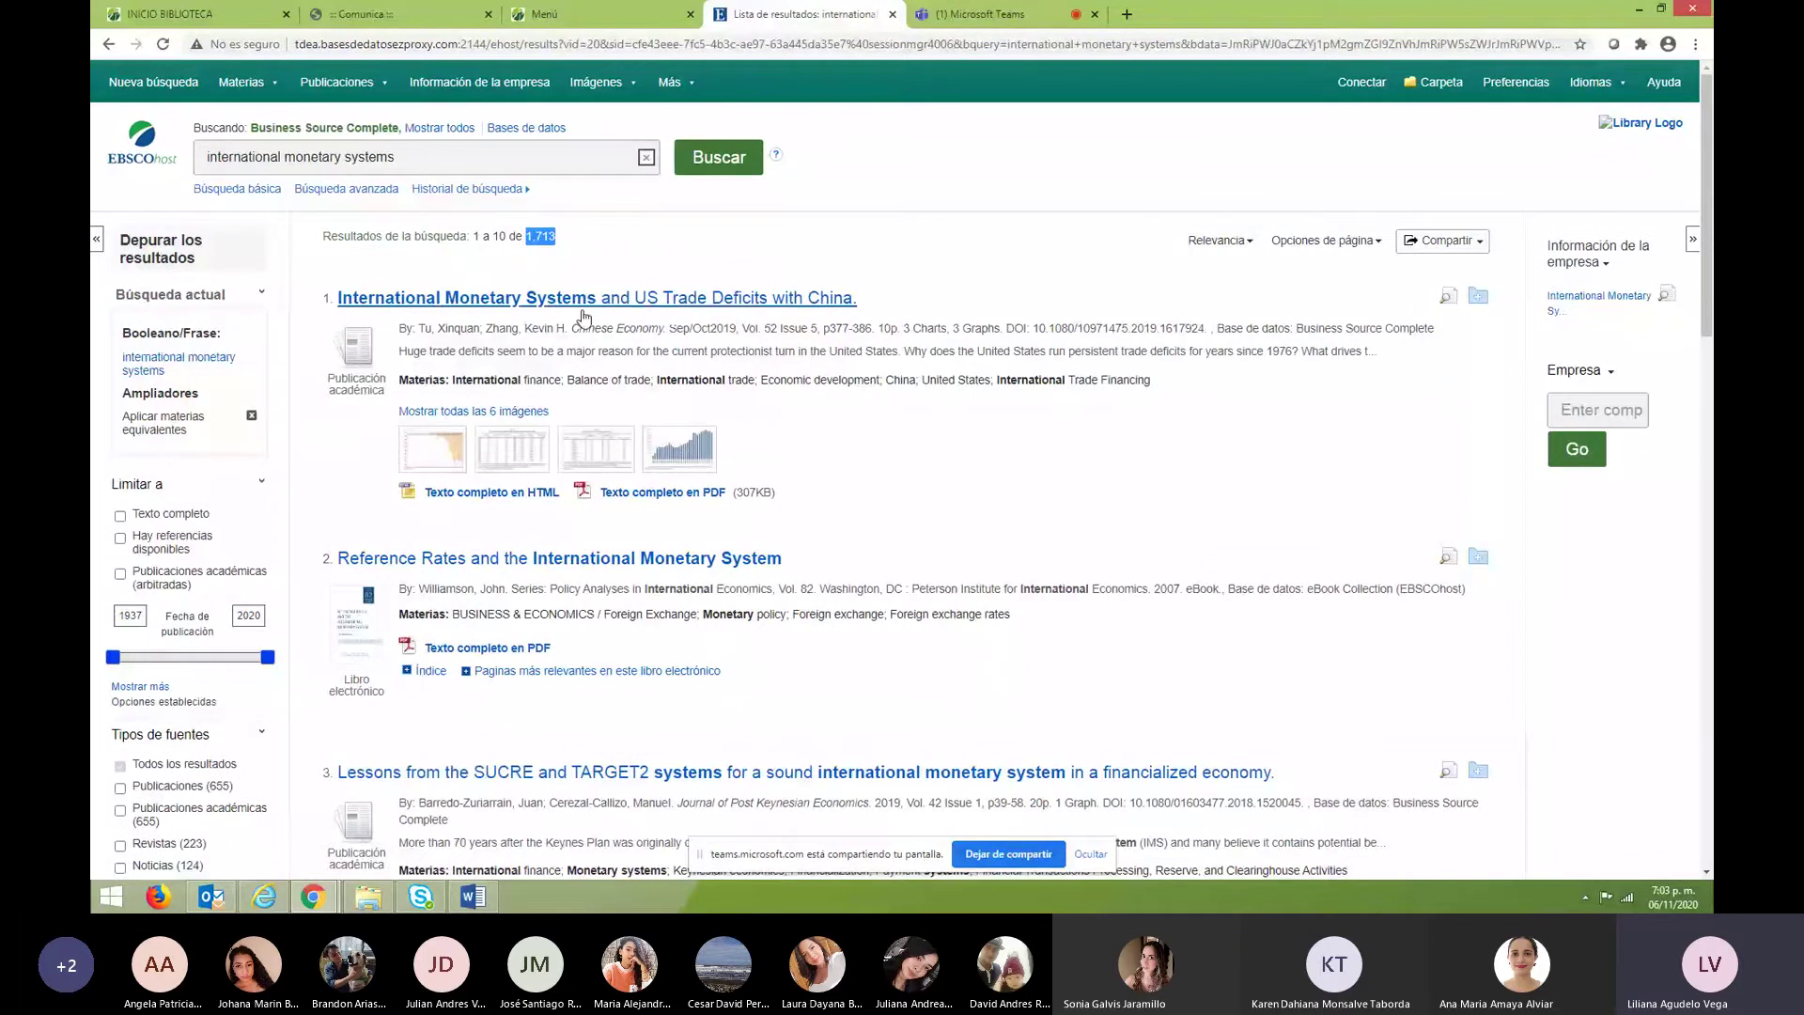
# Browse the first page of basic search results, checking the languages and formats of the listed publications.
pyautogui.scroll(-3, 611, 418)
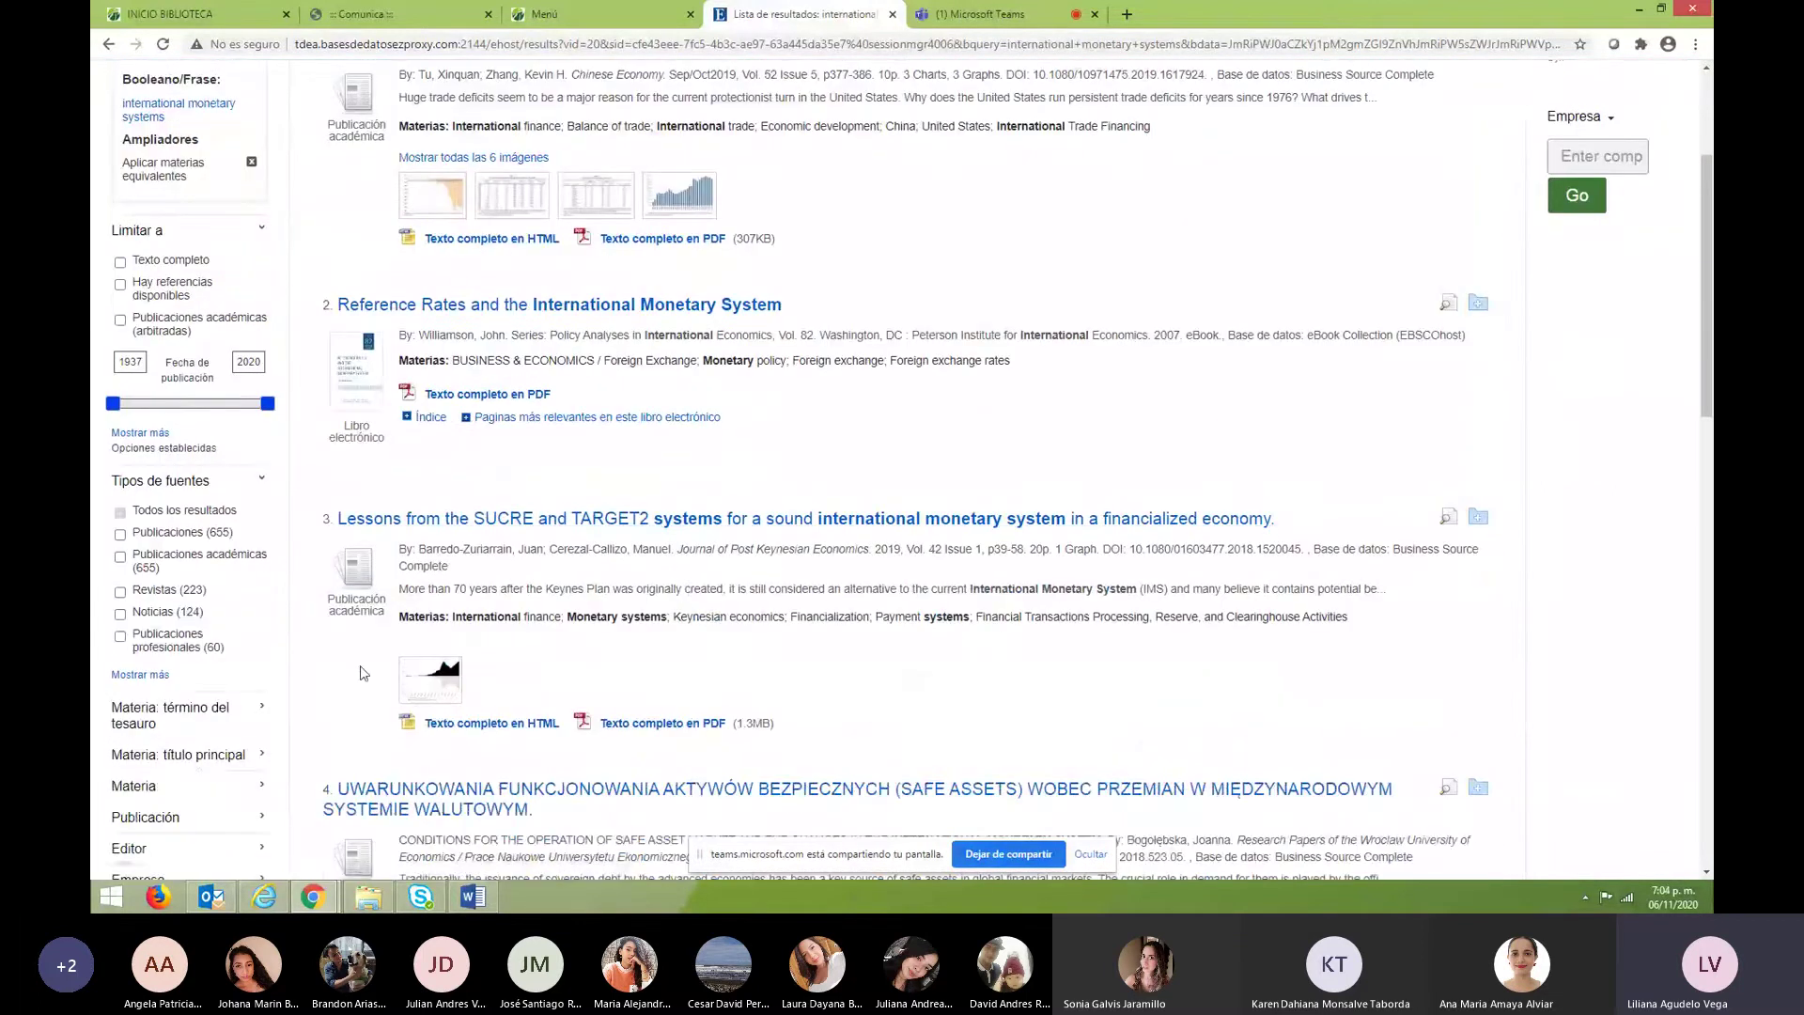
pyautogui.scroll(-5, 632, 693)
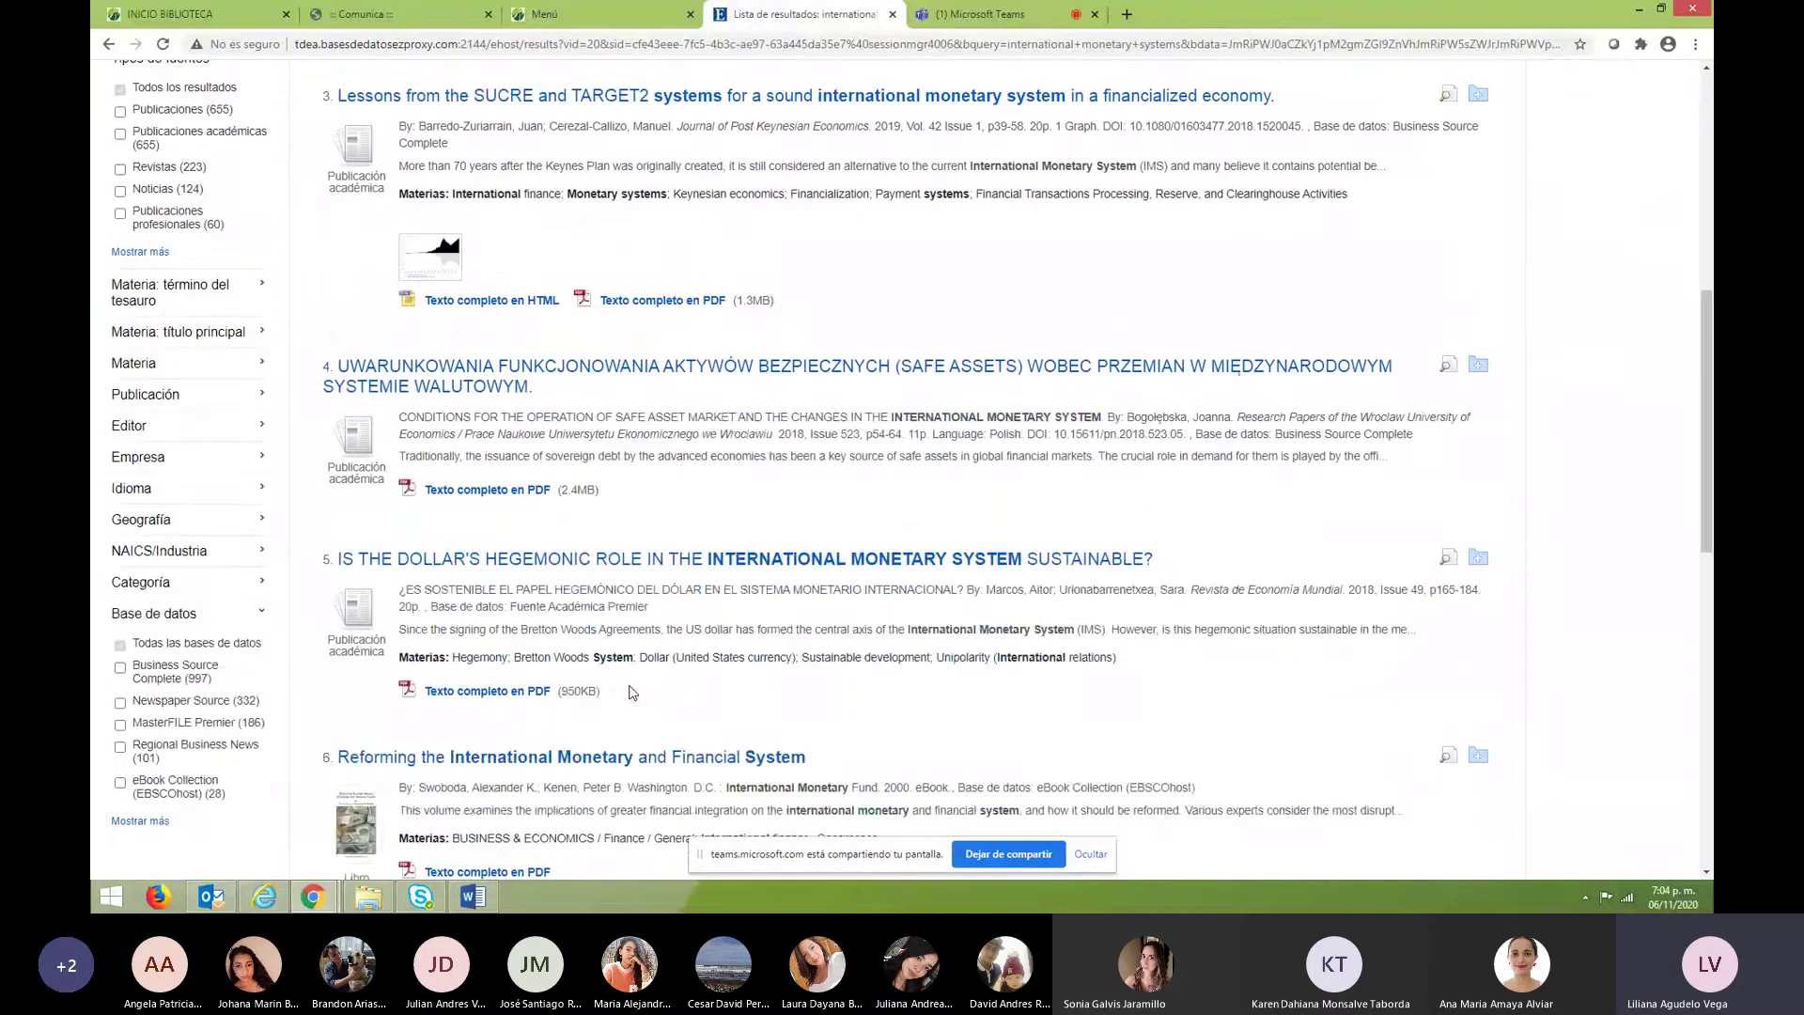
pyautogui.scroll(-3, 632, 692)
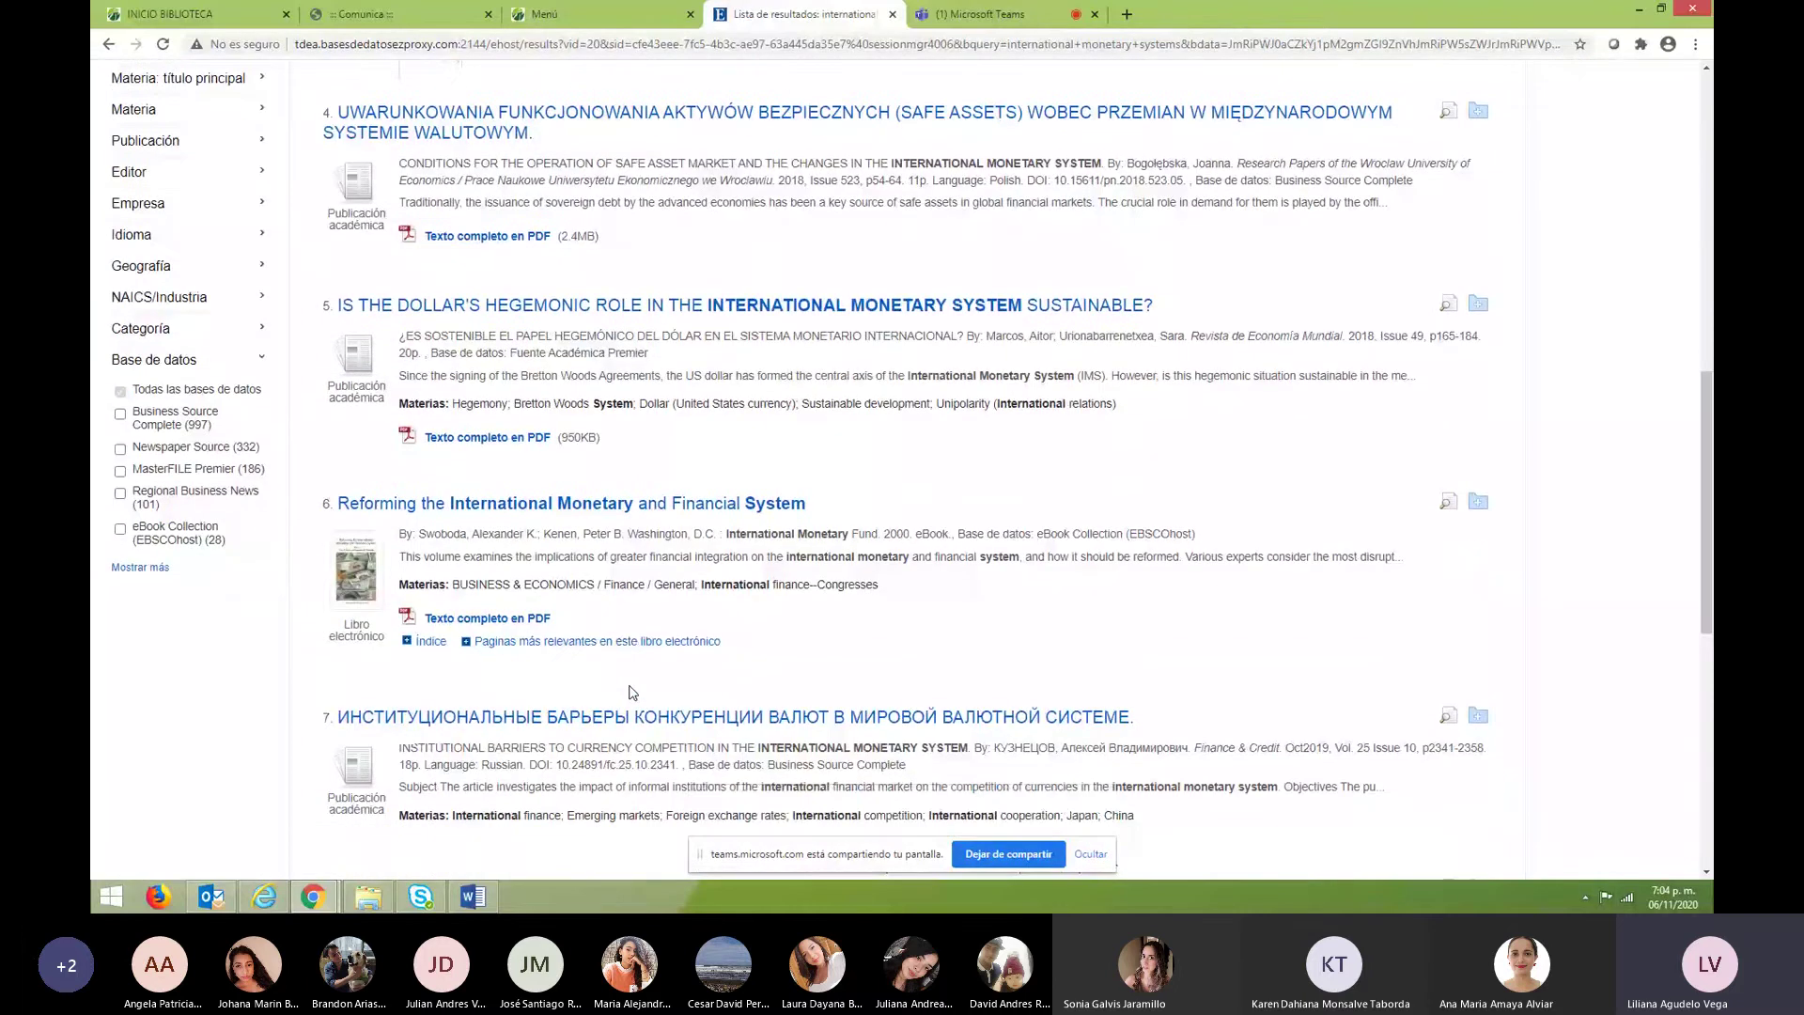
pyautogui.scroll(-5, 631, 692)
pyautogui.scroll(4, 385, 759)
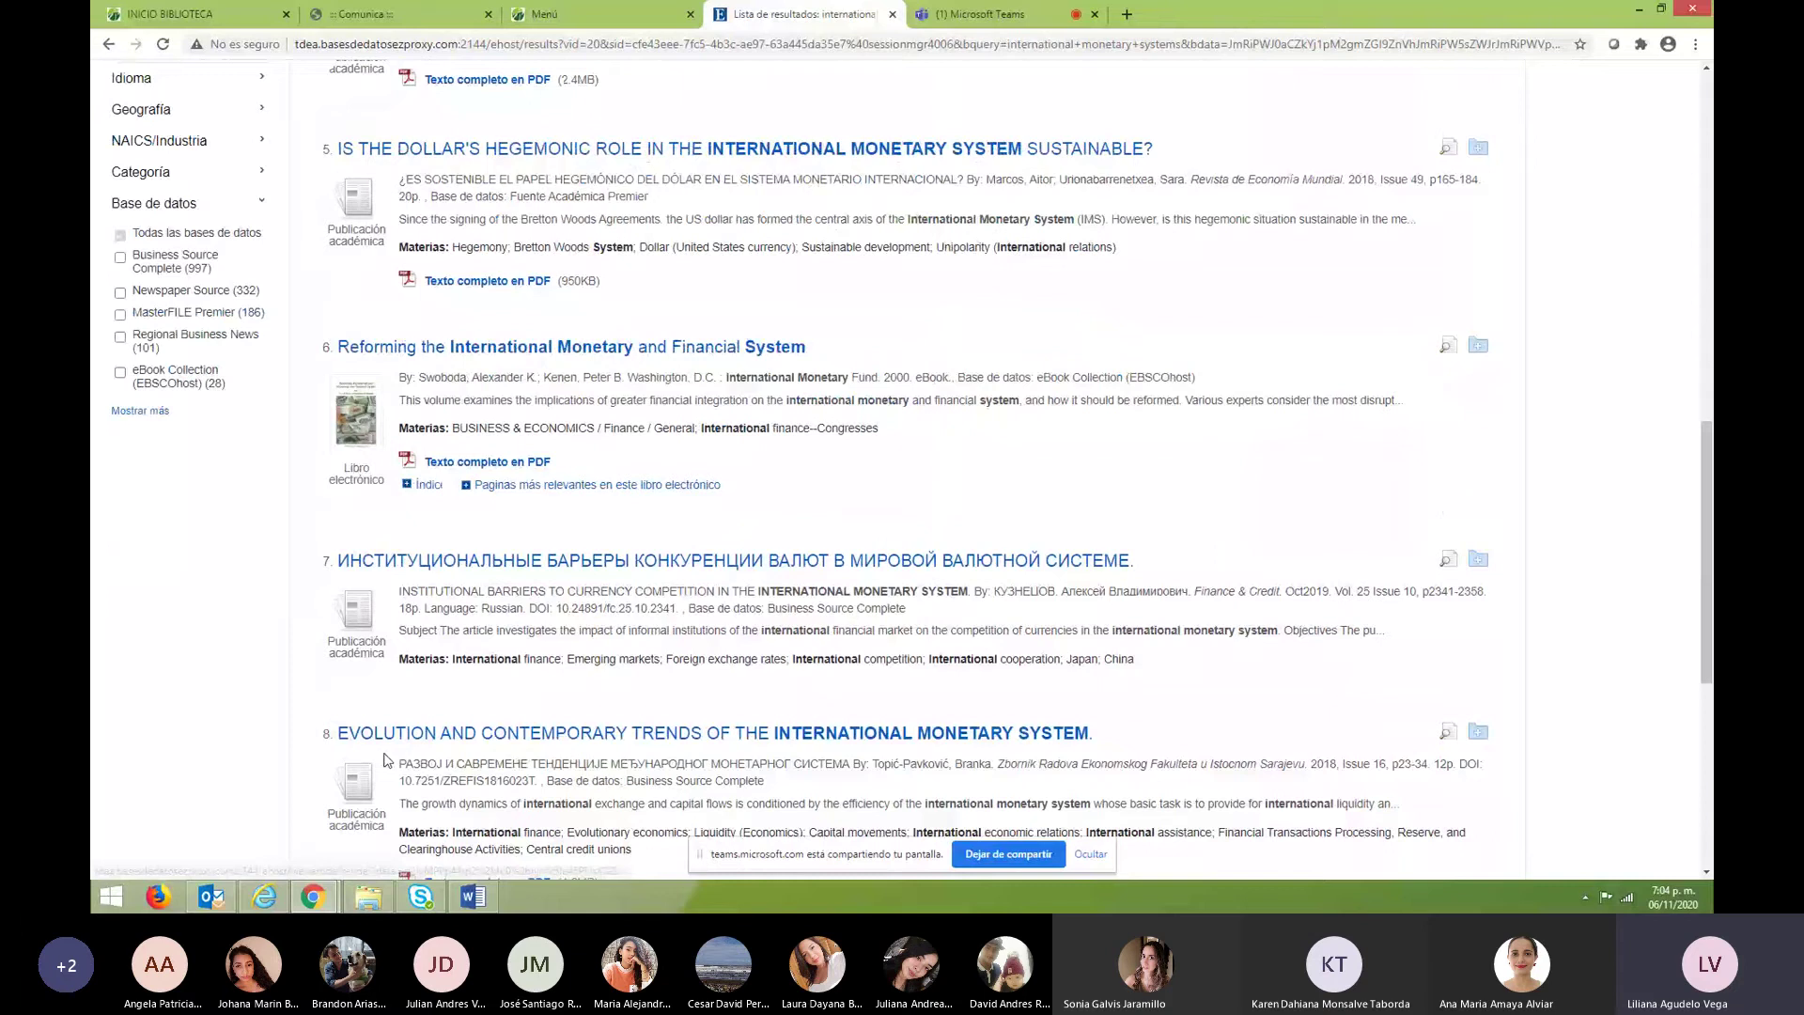
pyautogui.scroll(3, 385, 759)
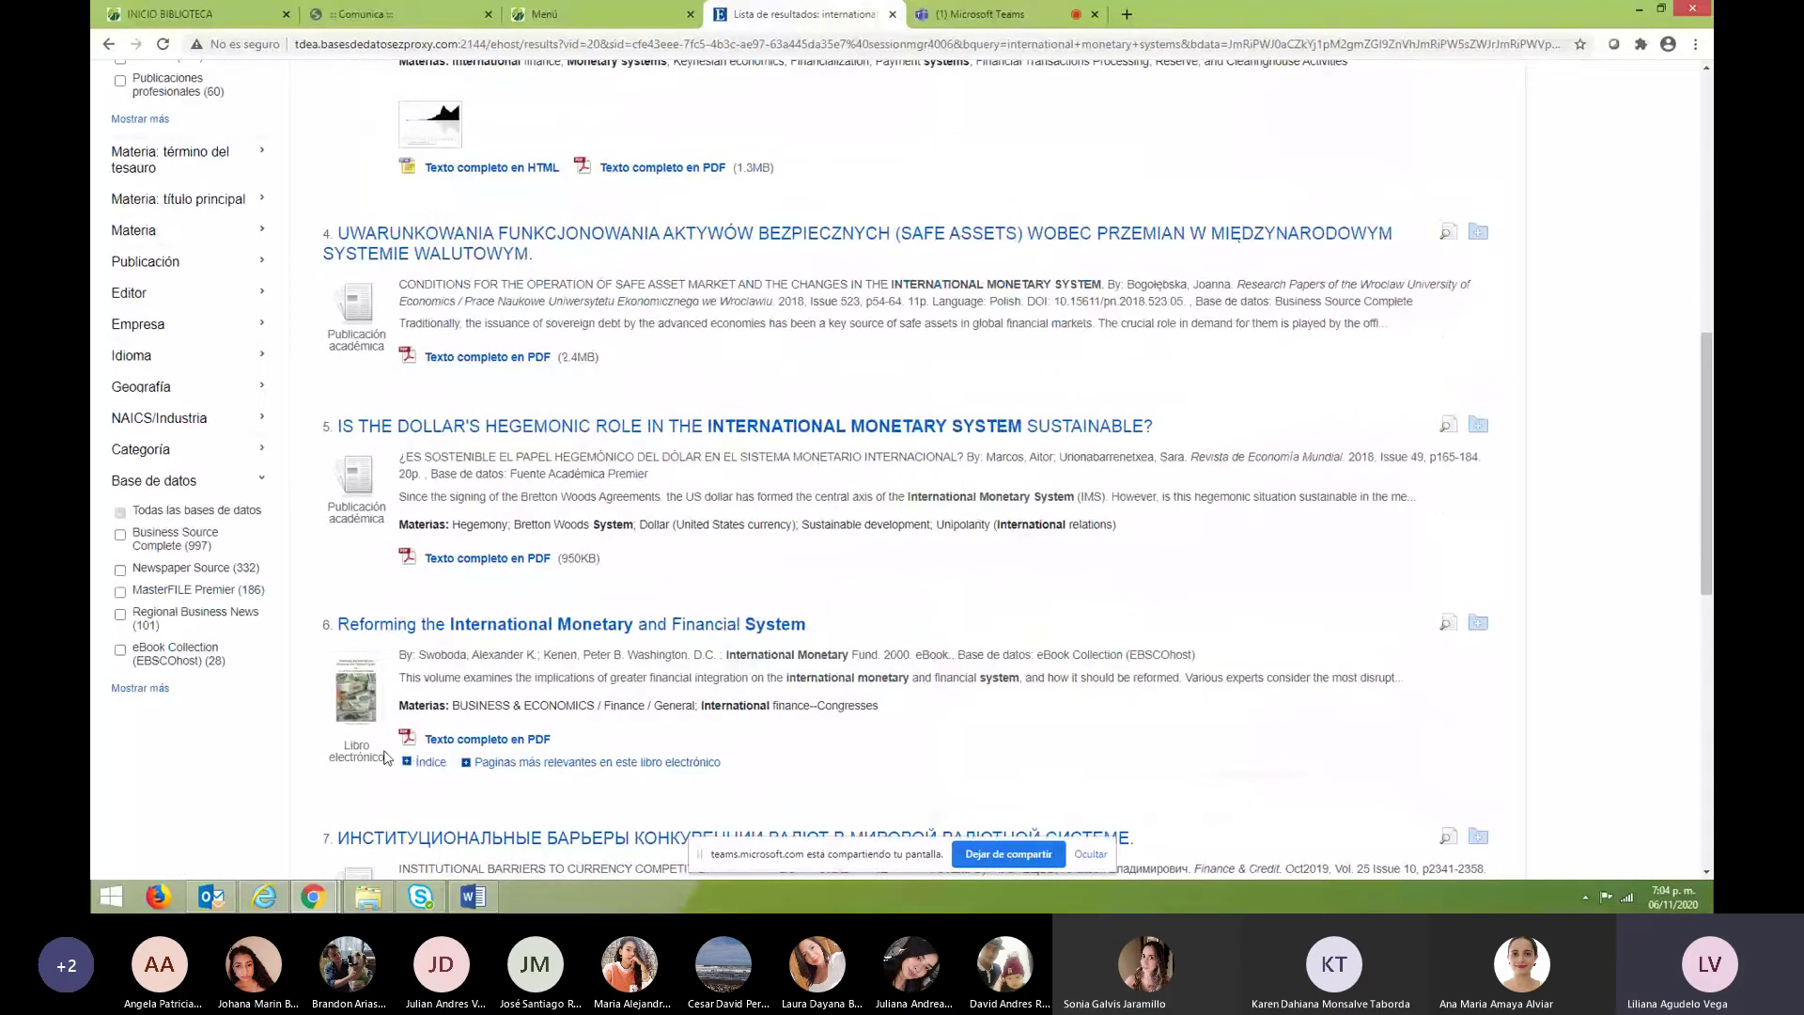
pyautogui.scroll(10, 385, 759)
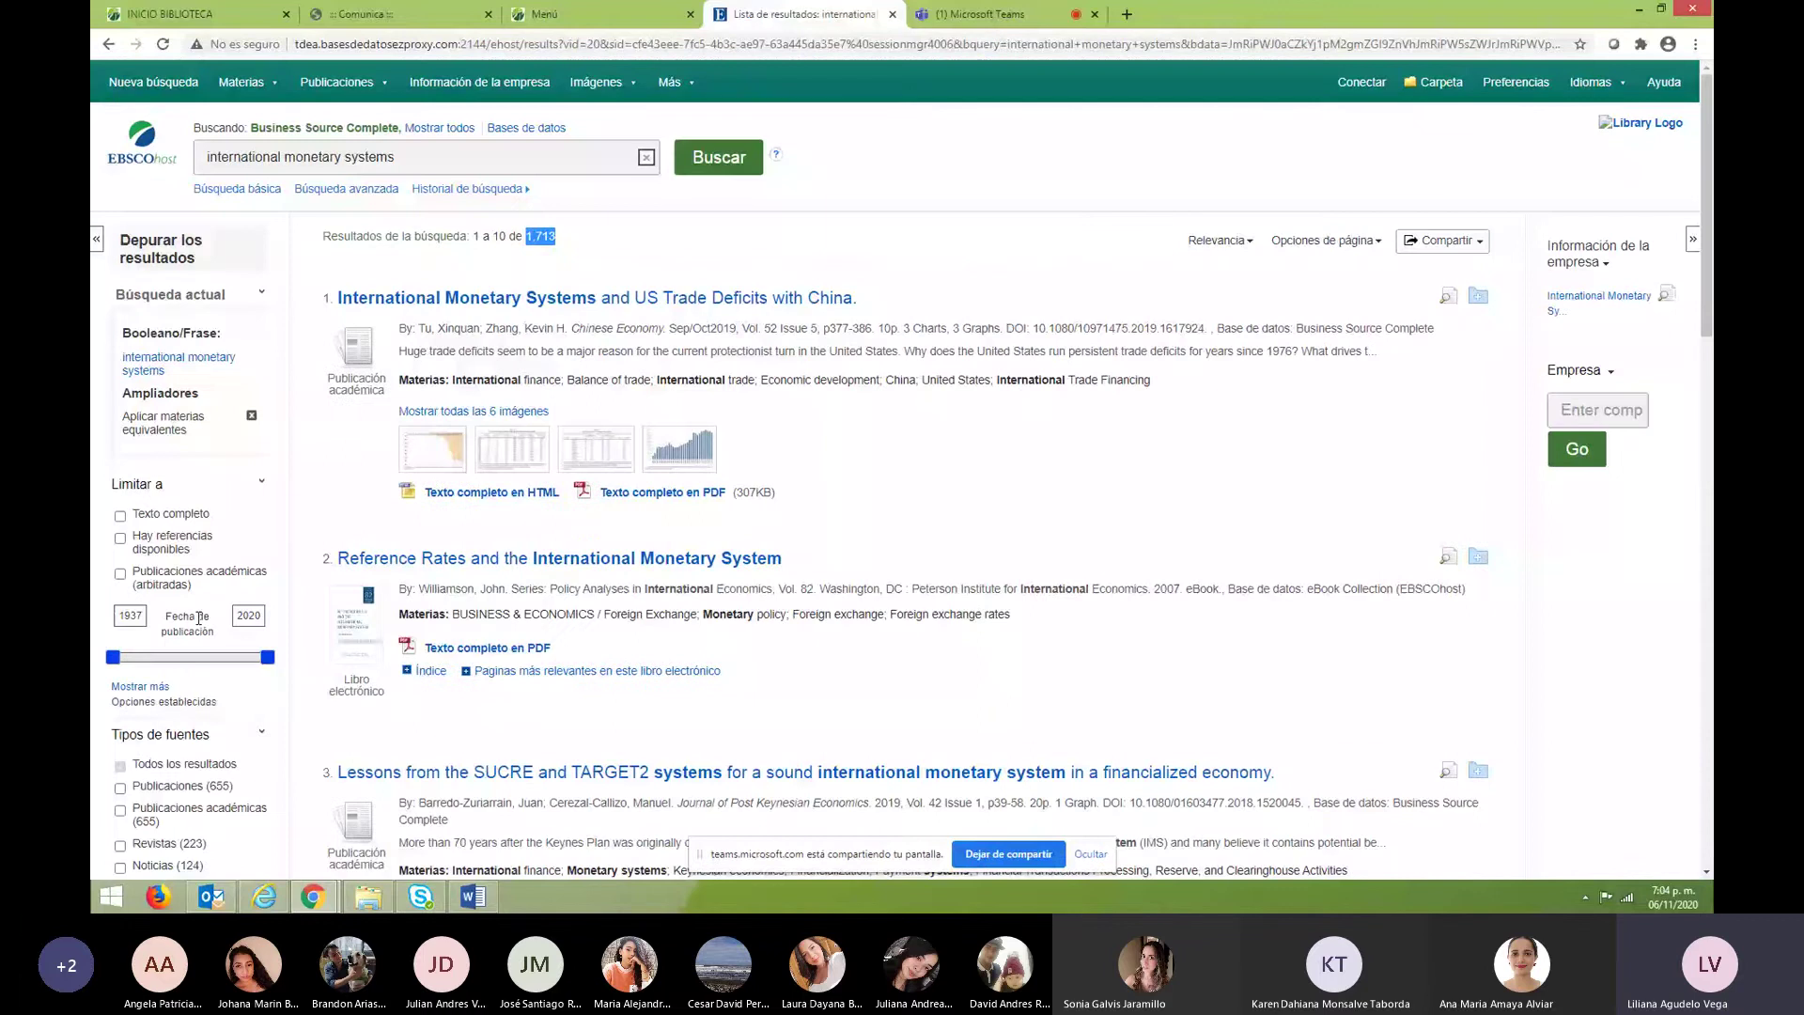
# Replace the search phrase with sistema monetario internacional and run the basic search.
pyautogui.tripleClick(414, 157)
pyautogui.write('sistema mon')
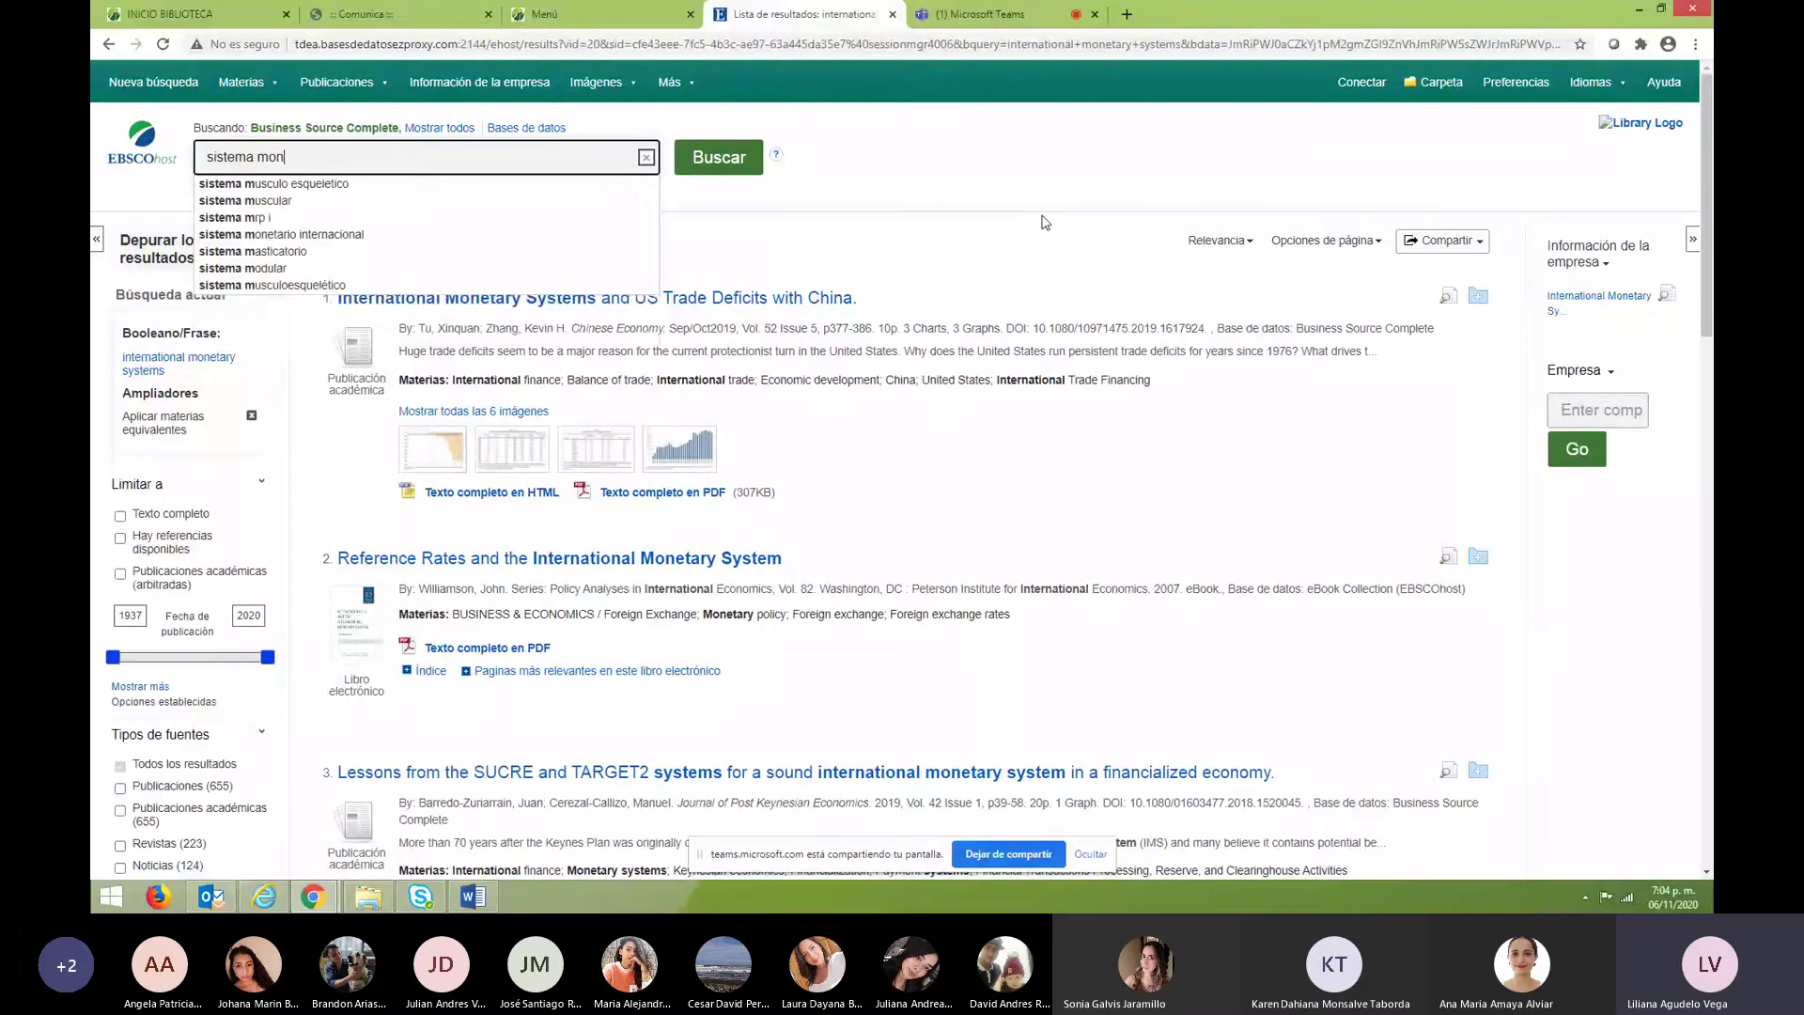
pyautogui.write('etario internacion')
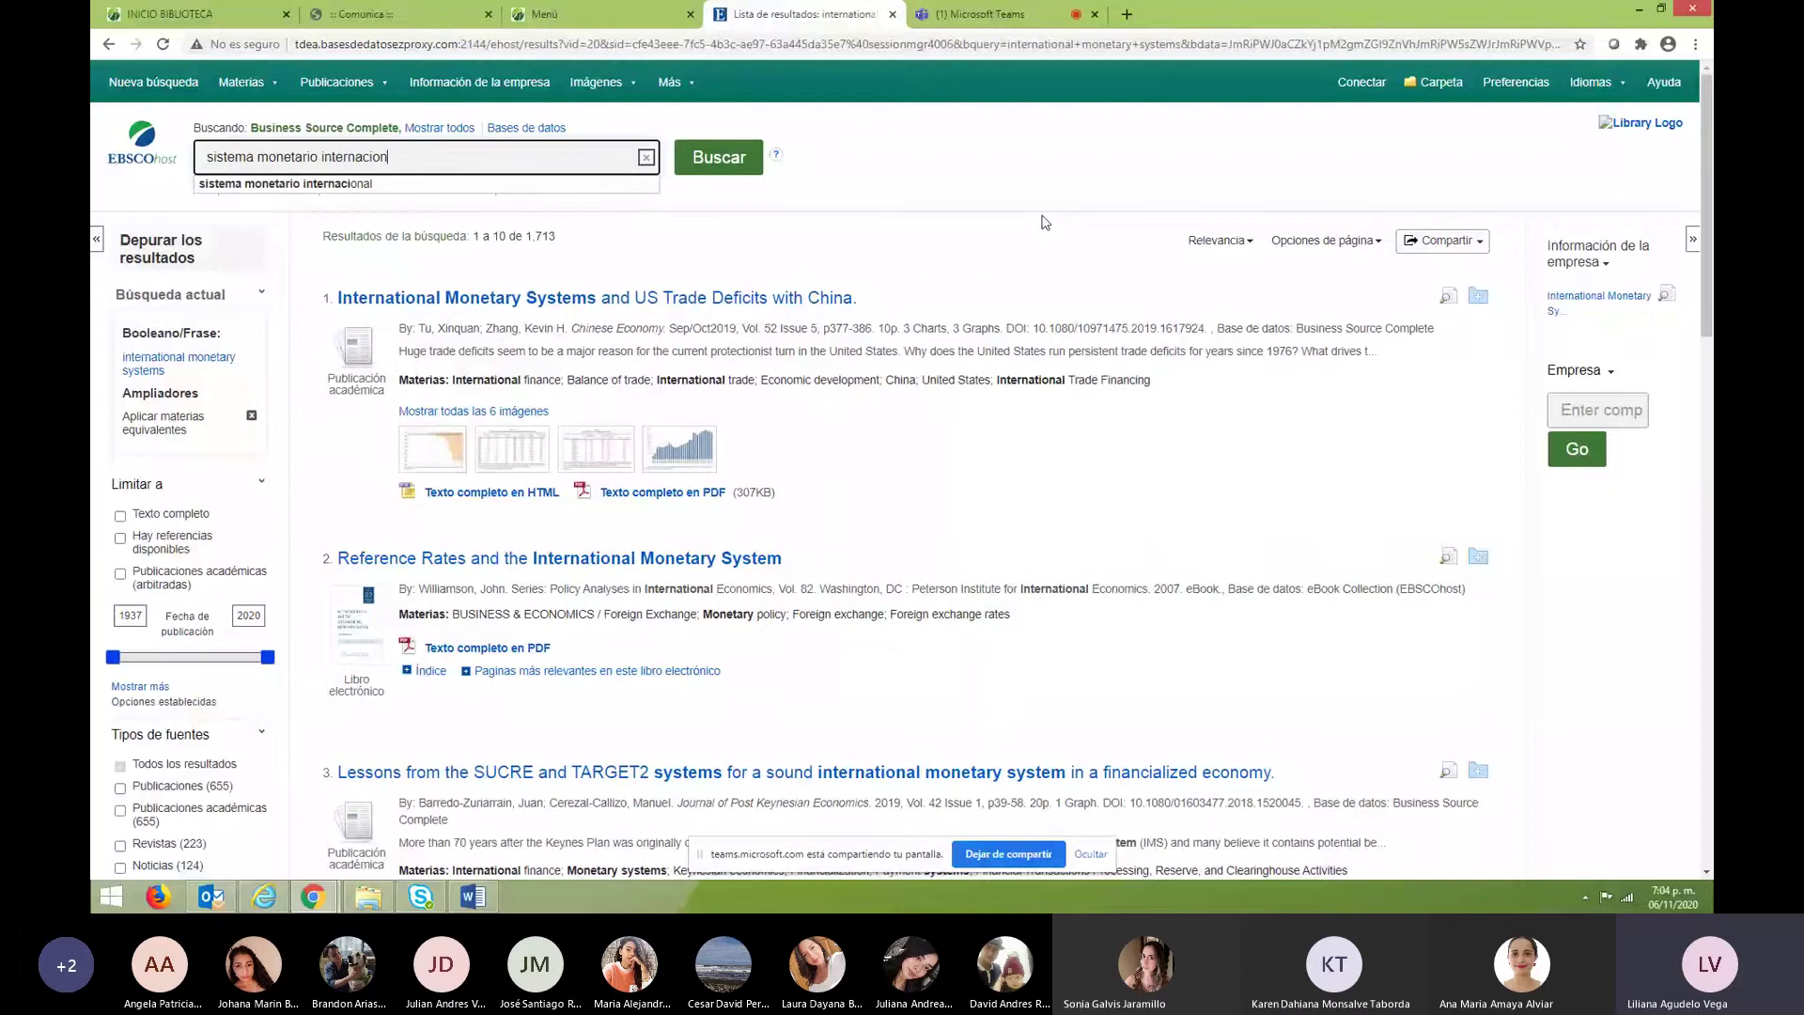
pyautogui.write('al')
pyautogui.click(716, 160)
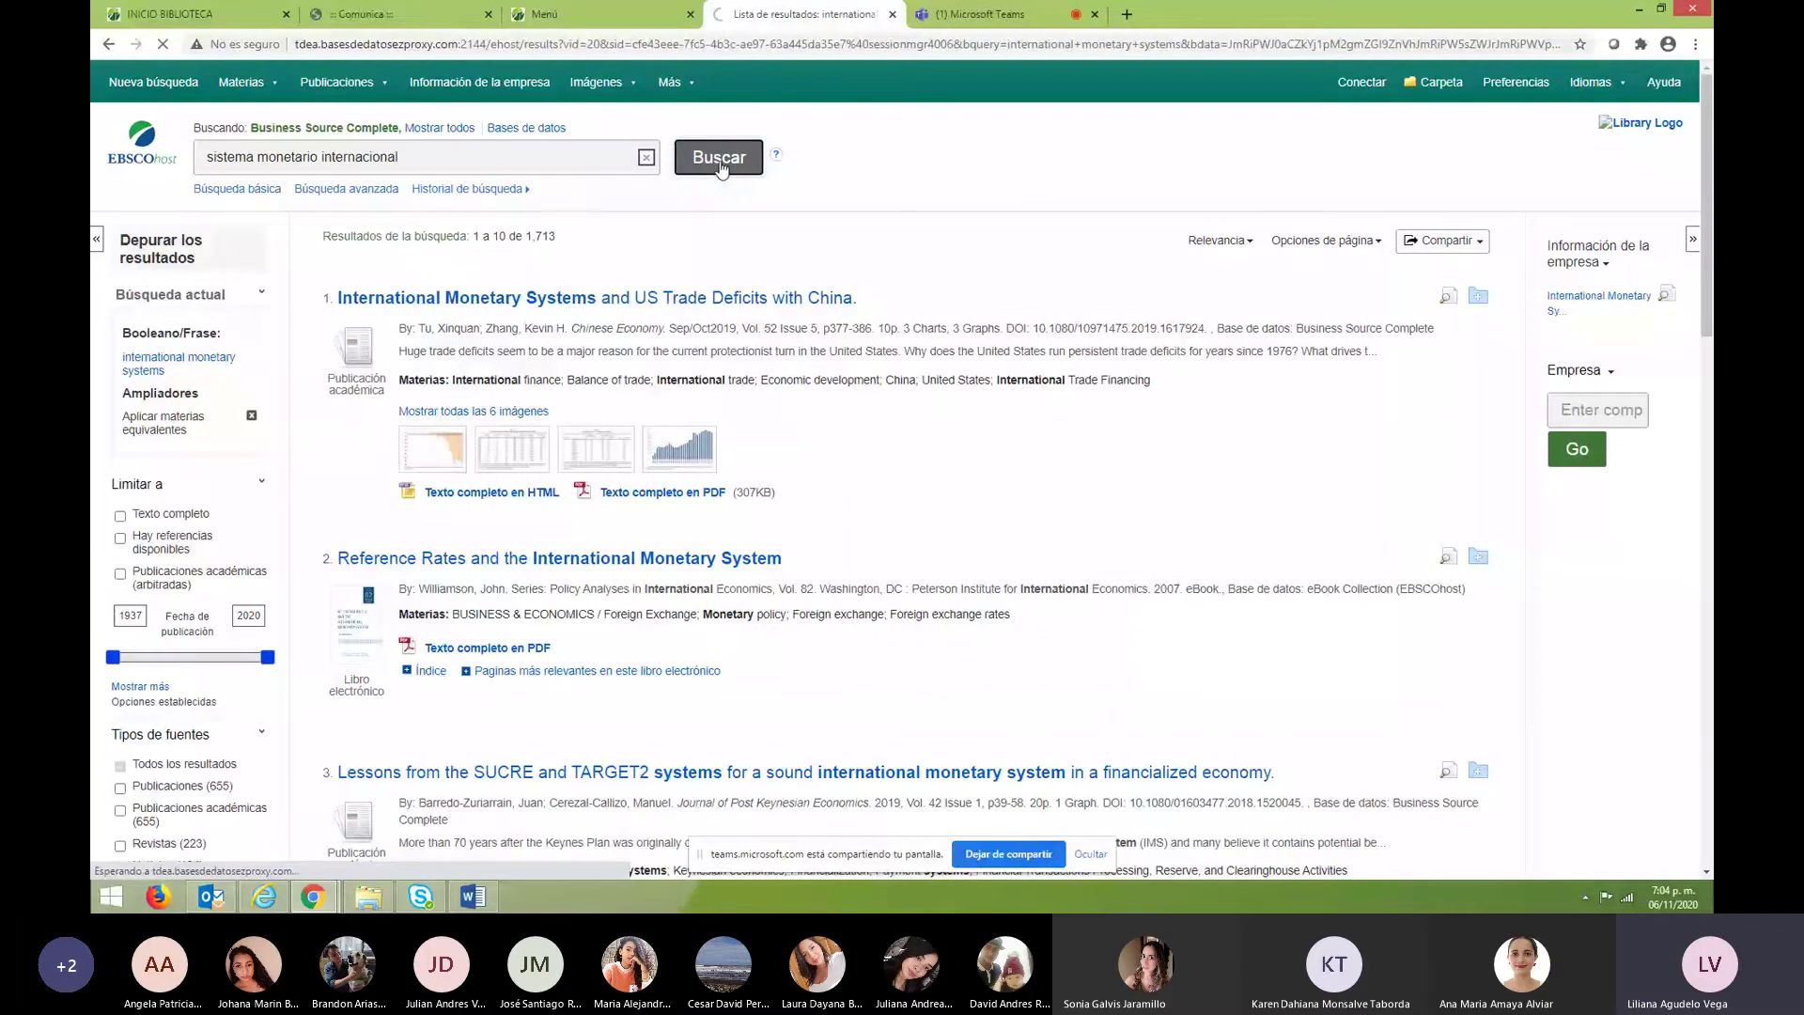
# Examine the publication date range and the listed articles in the Spanish-language search results.
pyautogui.click(134, 613)
pyautogui.moveTo(241, 616); pyautogui.dragTo(273, 622)
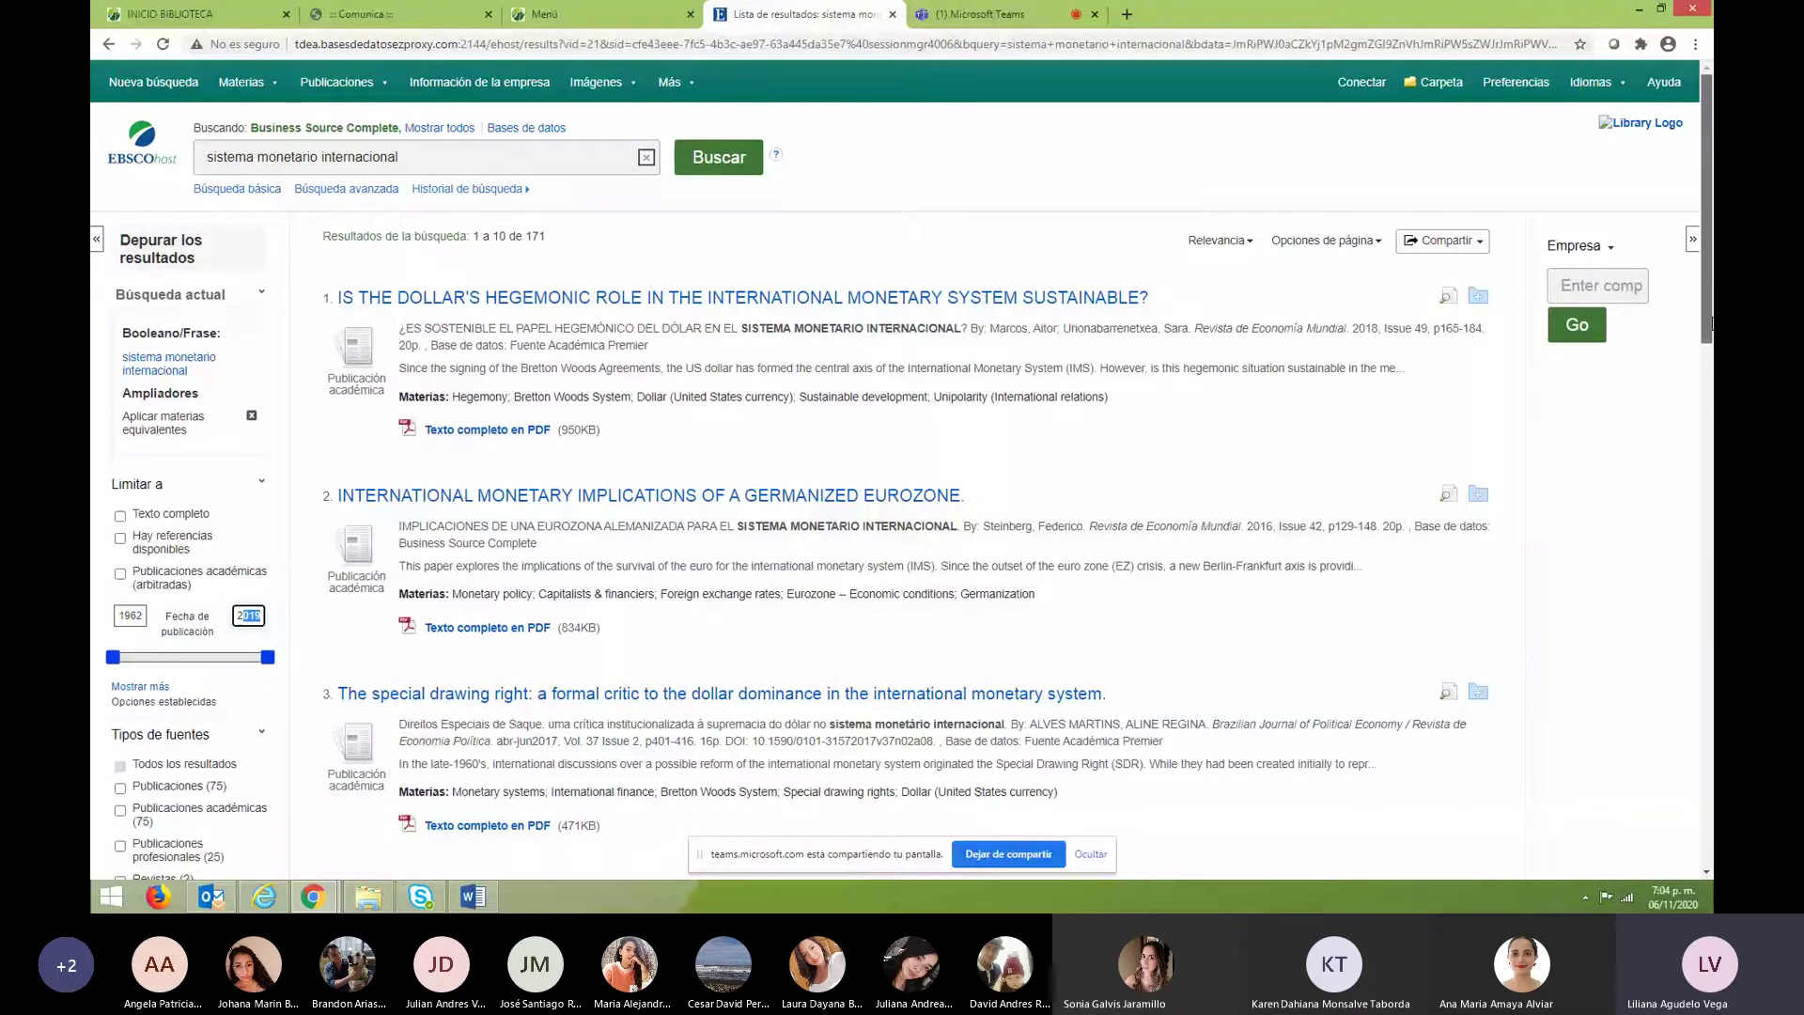
pyautogui.moveTo(1710, 324); pyautogui.dragTo(1710, 369)
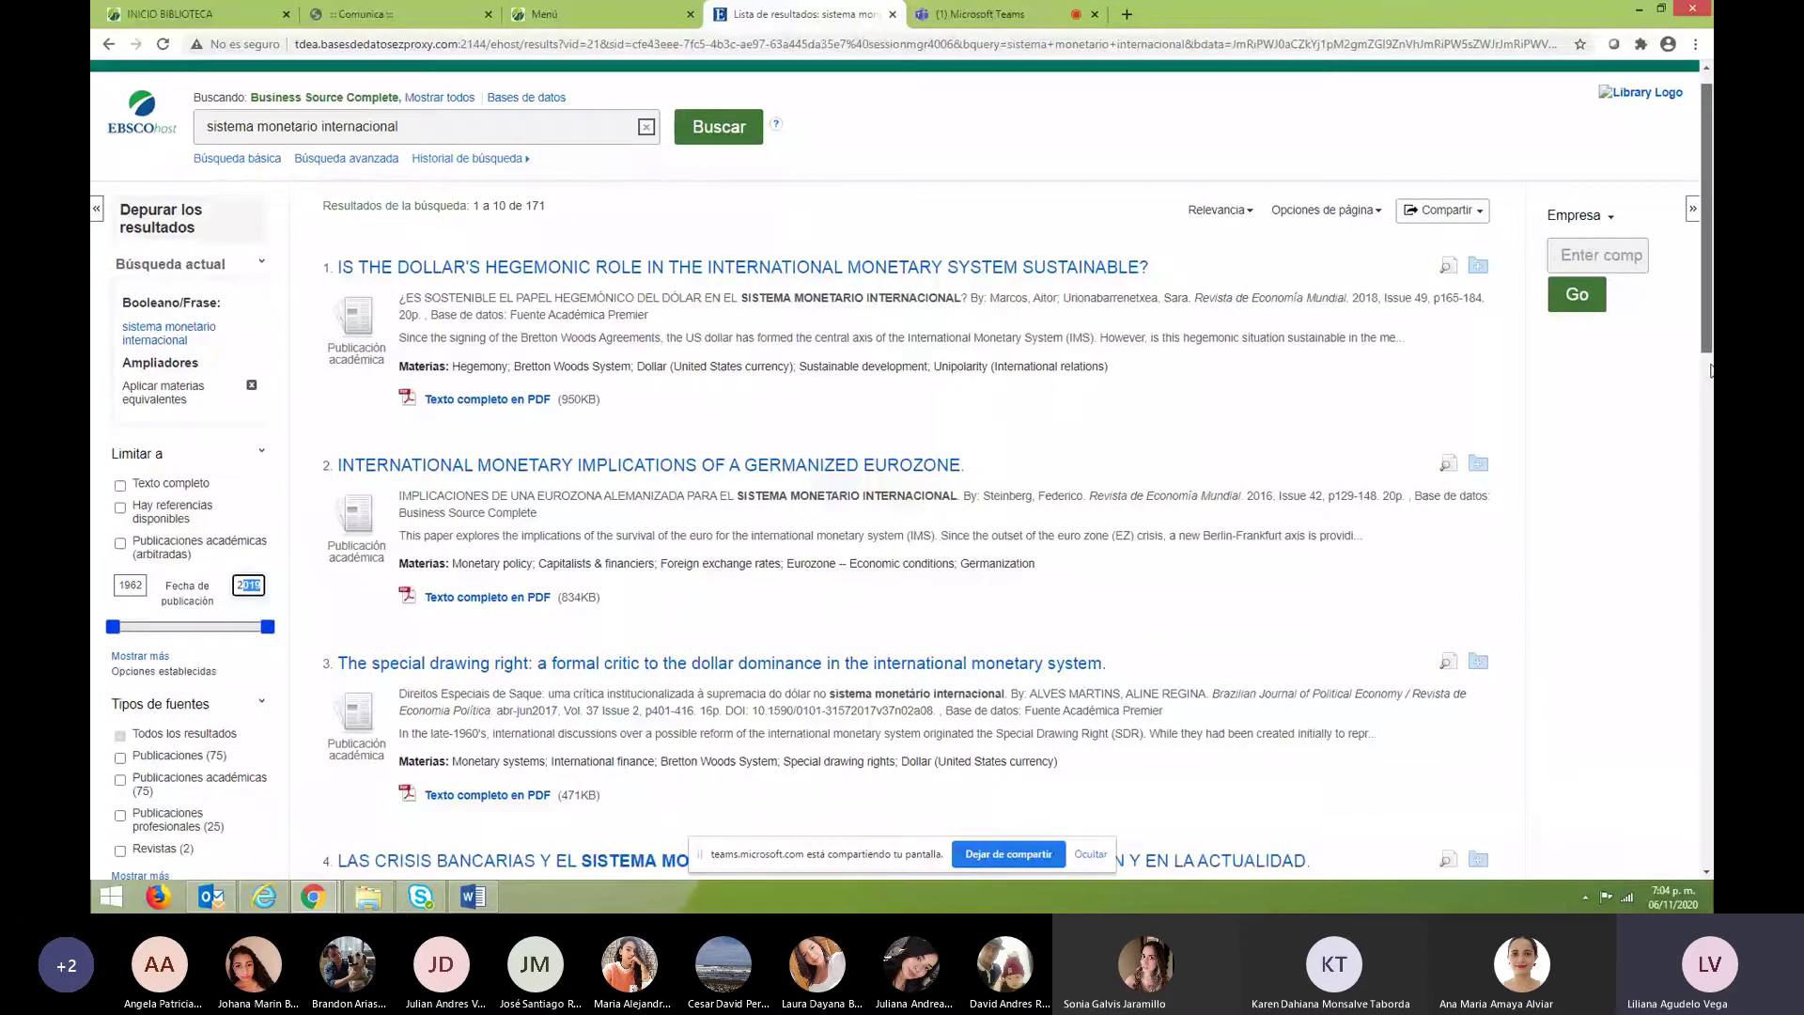
pyautogui.scroll(-5, 1230, 413)
pyautogui.moveTo(1222, 410); pyautogui.dragTo(1230, 413)
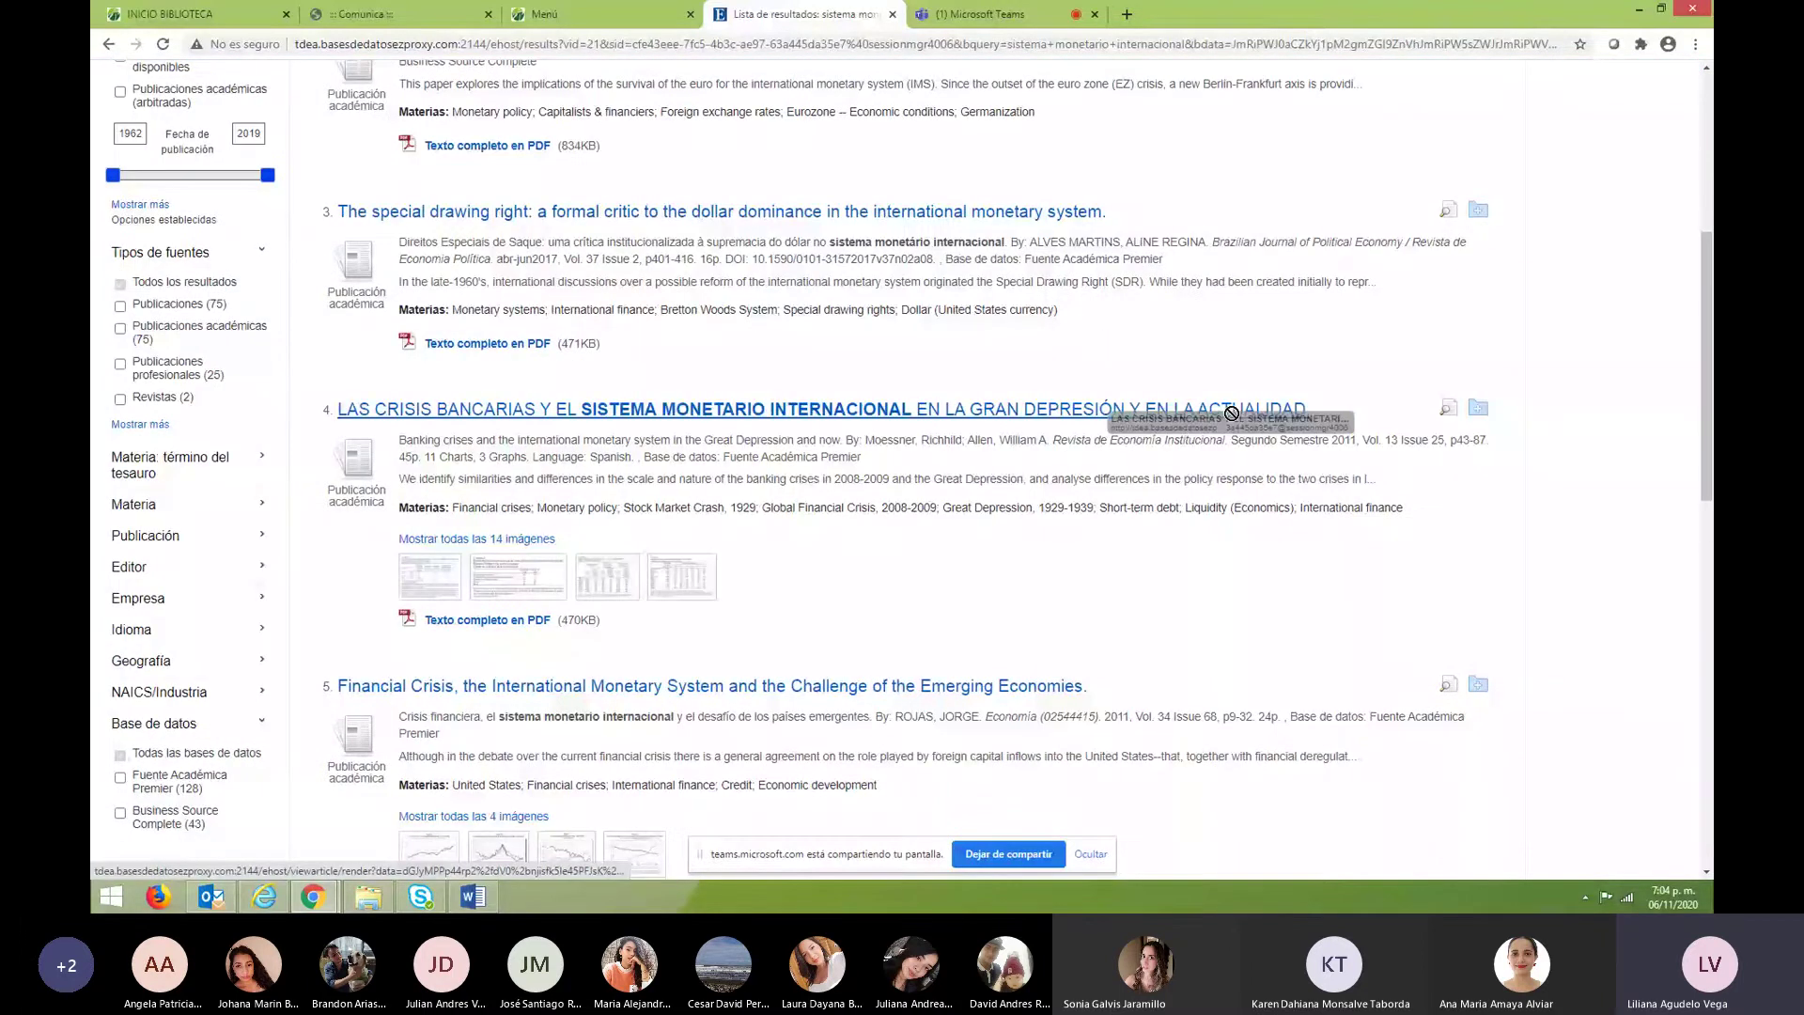
pyautogui.moveTo(1231, 413); pyautogui.dragTo(1627, 713)
pyautogui.scroll(-10, 1627, 713)
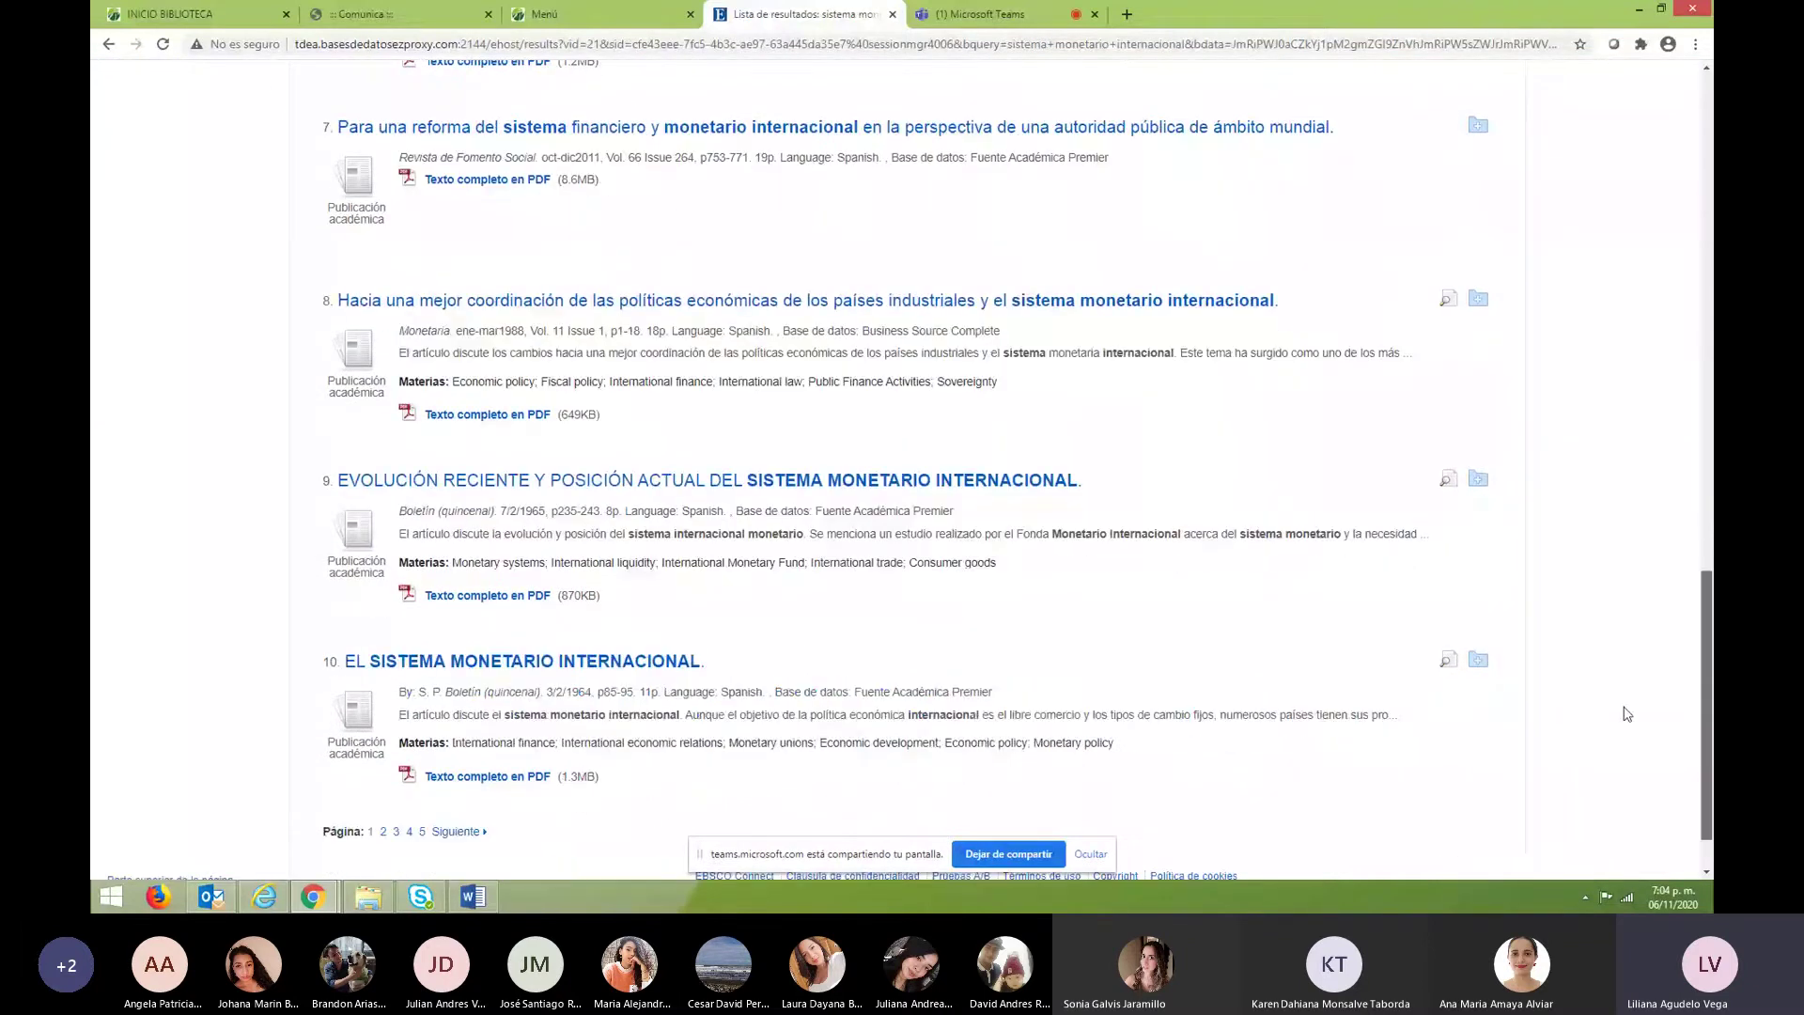
pyautogui.scroll(5, 1627, 714)
pyautogui.scroll(-2, 1627, 714)
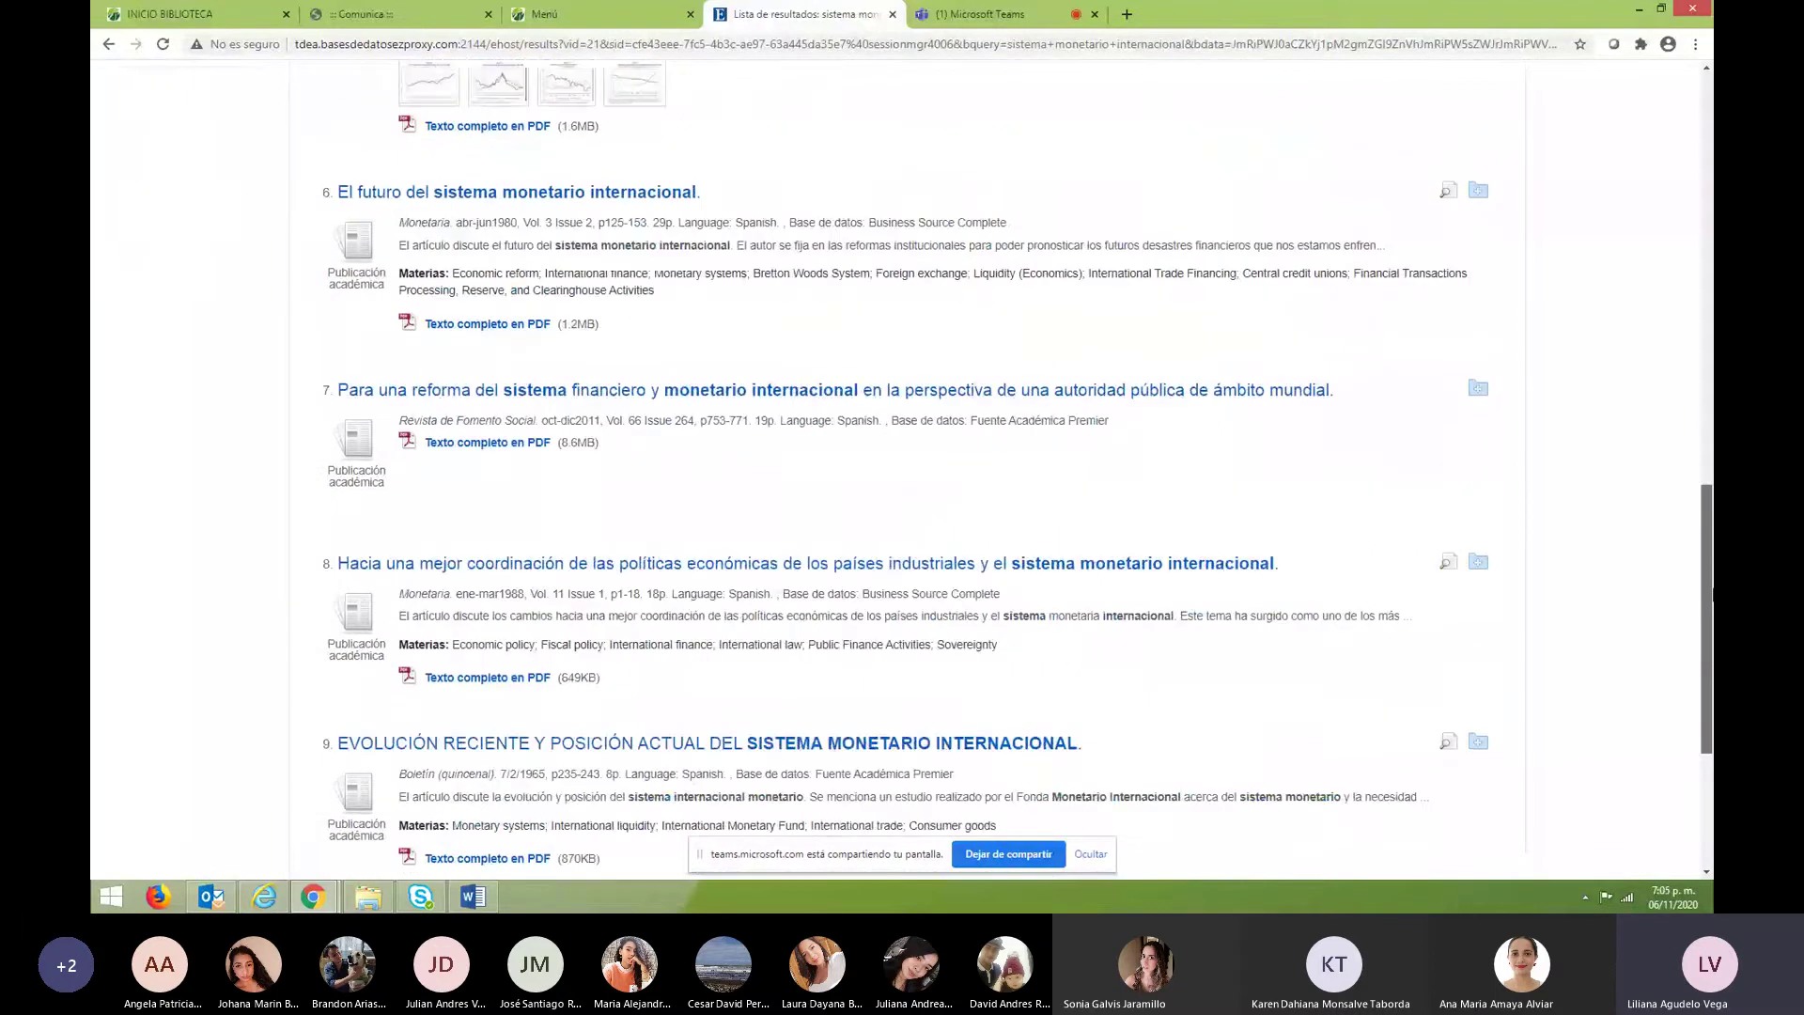
# Return to the start of the Spanish-language results and close the EBSCOhost results page.
pyautogui.moveTo(1708, 594); pyautogui.dragTo(1708, 193)
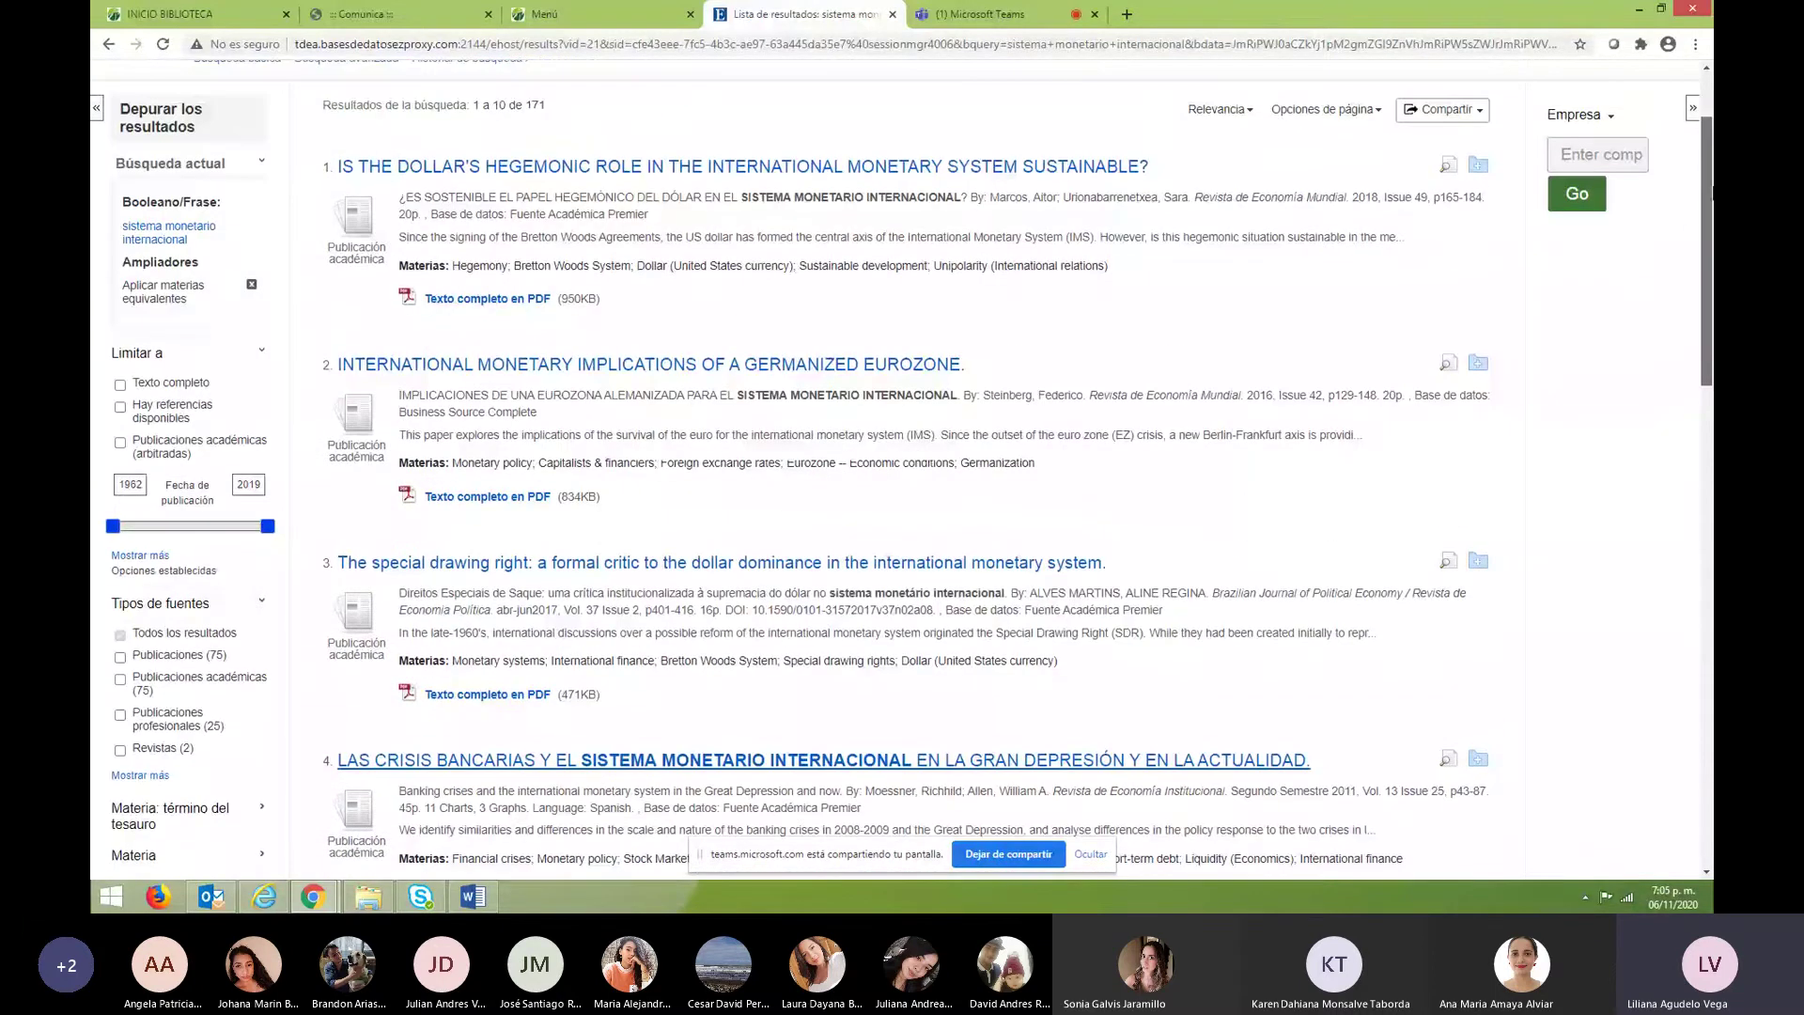
pyautogui.scroll(1, 1711, 188)
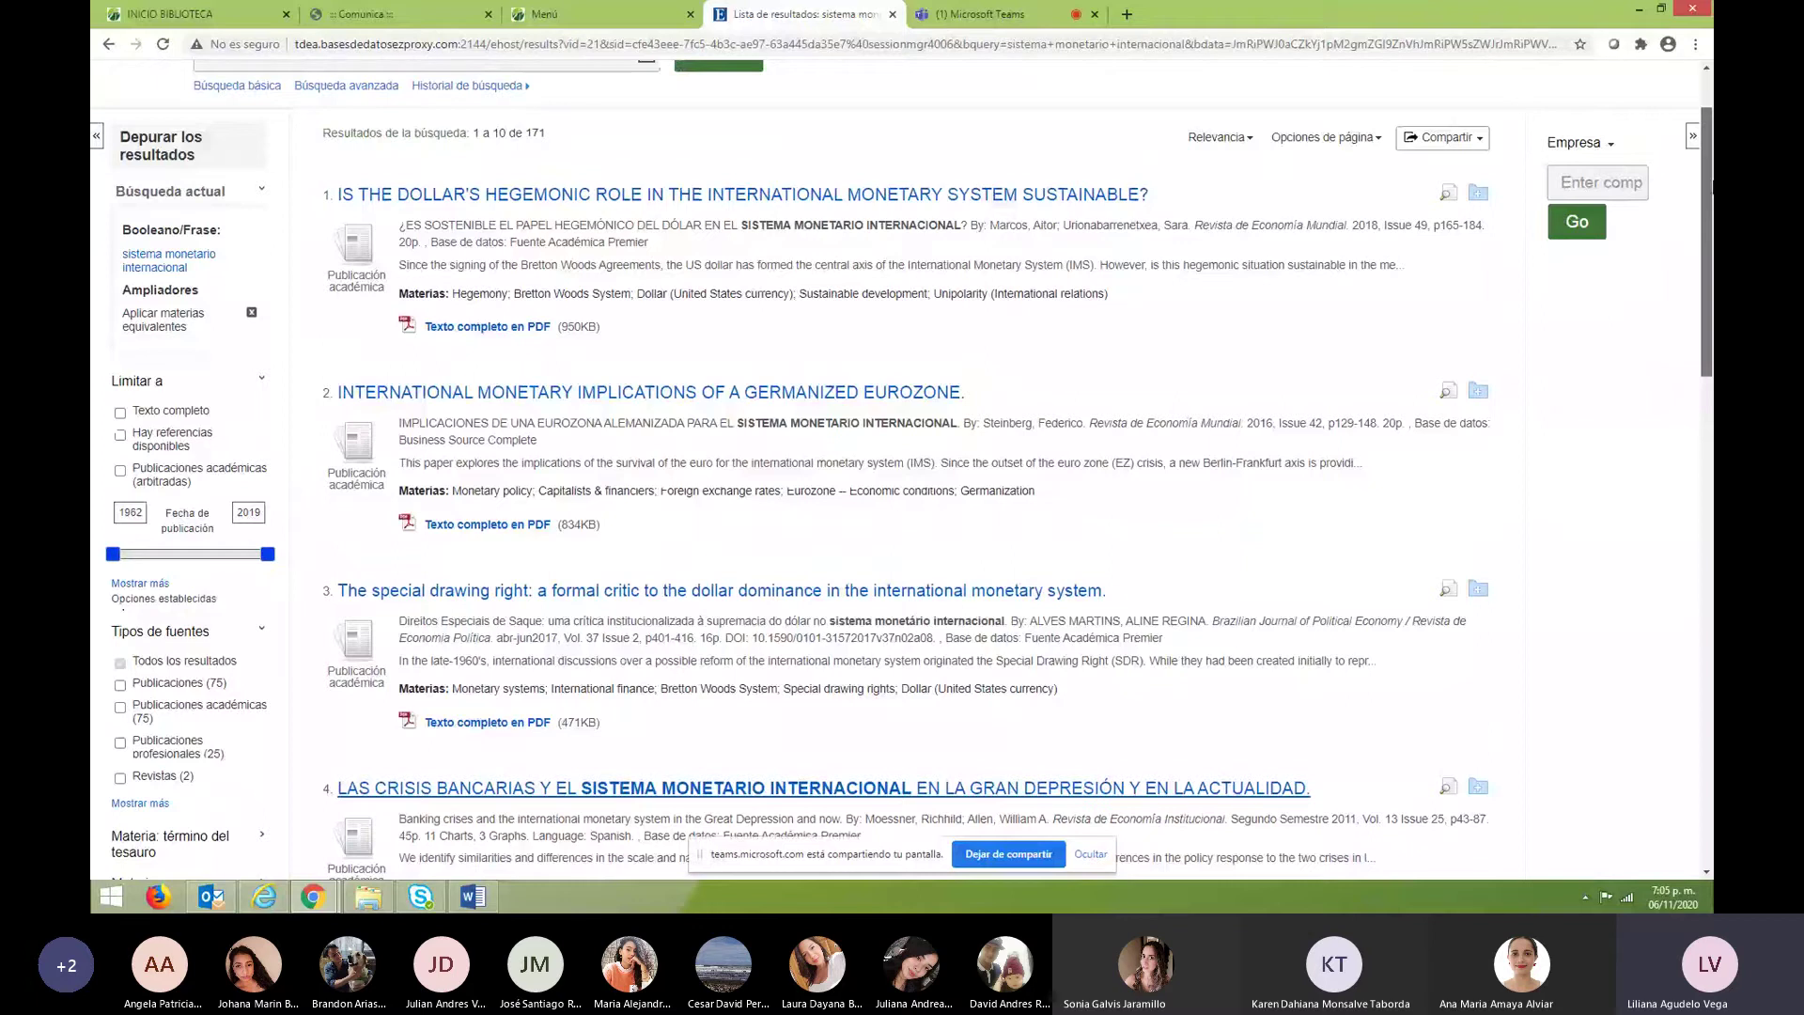
pyautogui.scroll(1, 1712, 185)
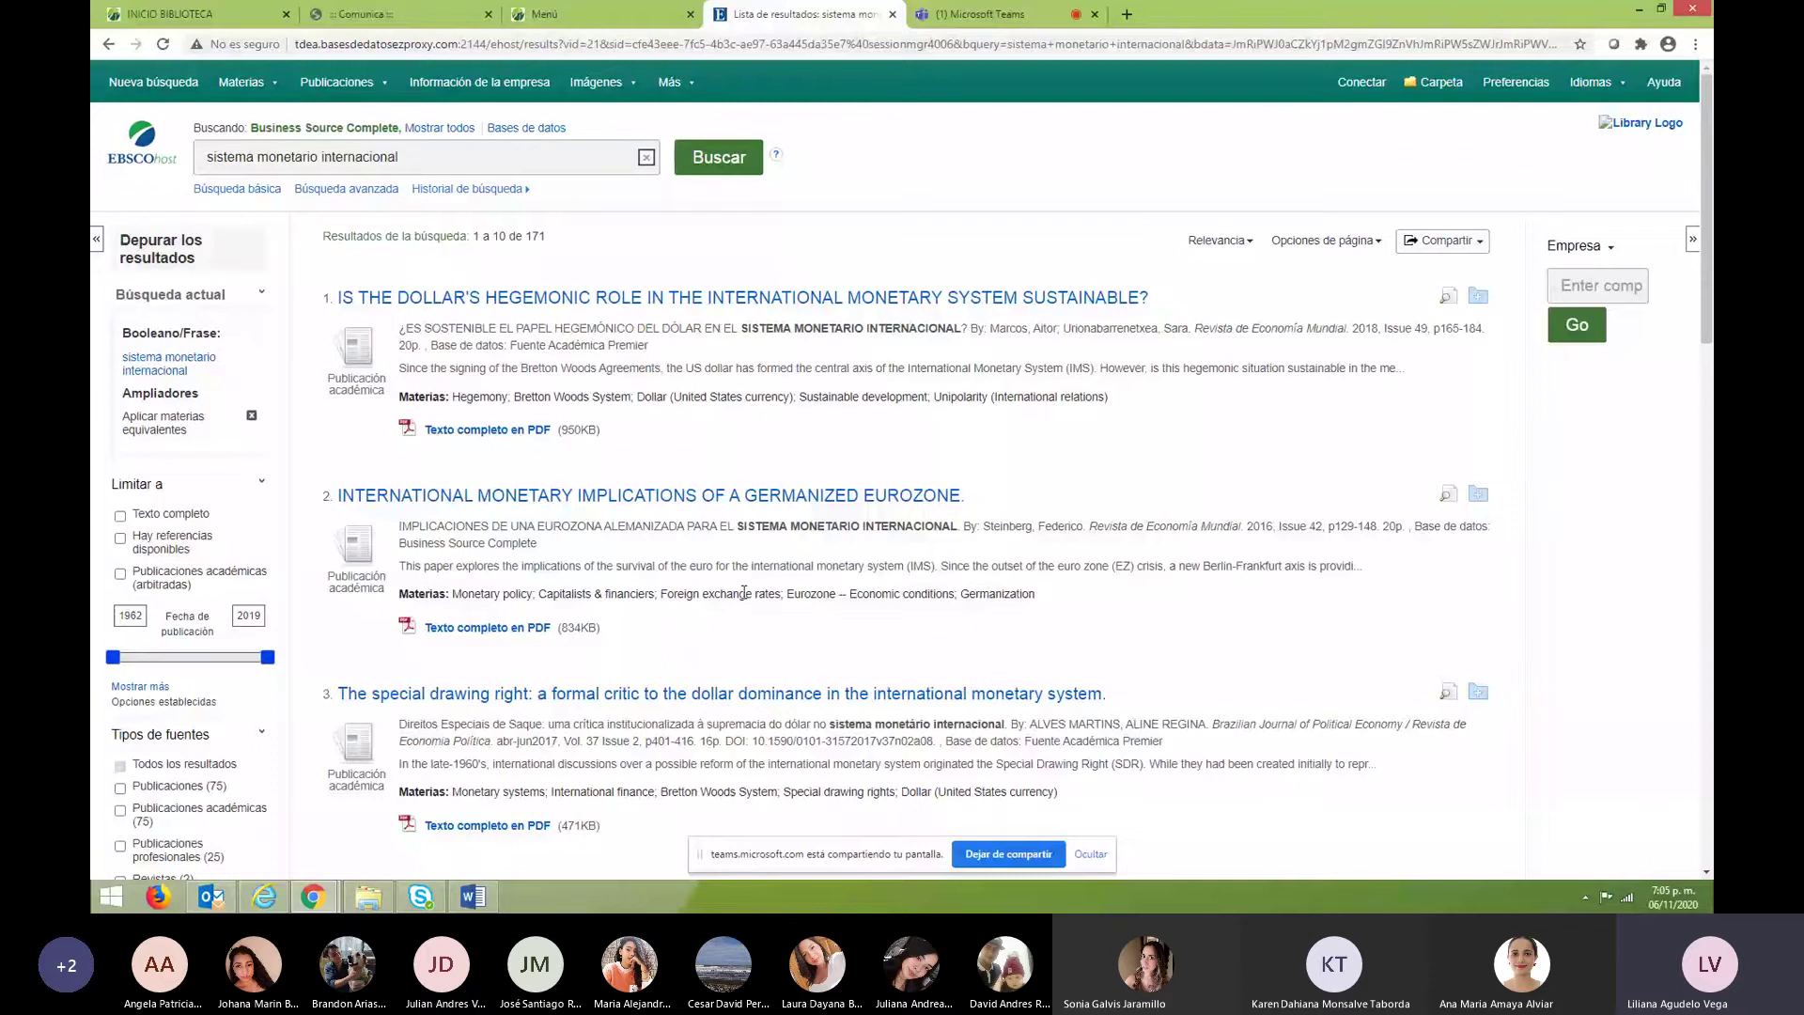
pyautogui.click(891, 14)
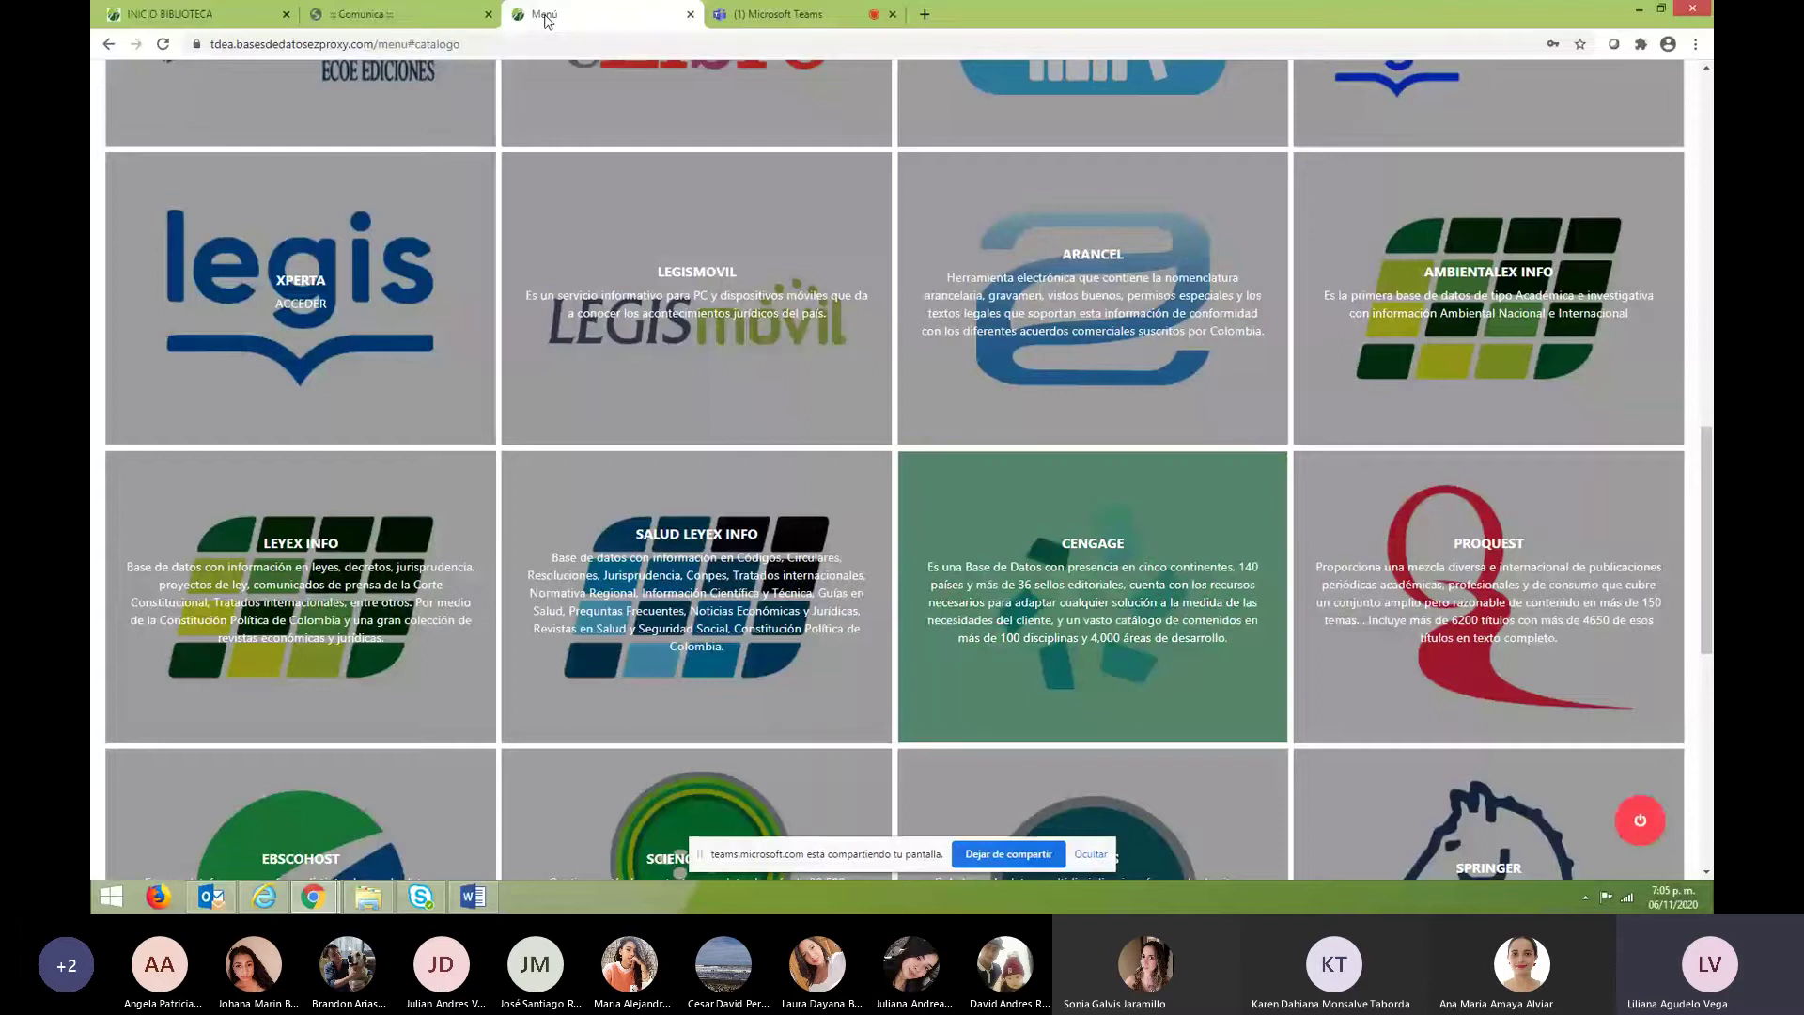
# Open the browser's full history and bring up the option to clear browsing data.
pyautogui.click(1695, 44)
pyautogui.moveTo(1503, 137)
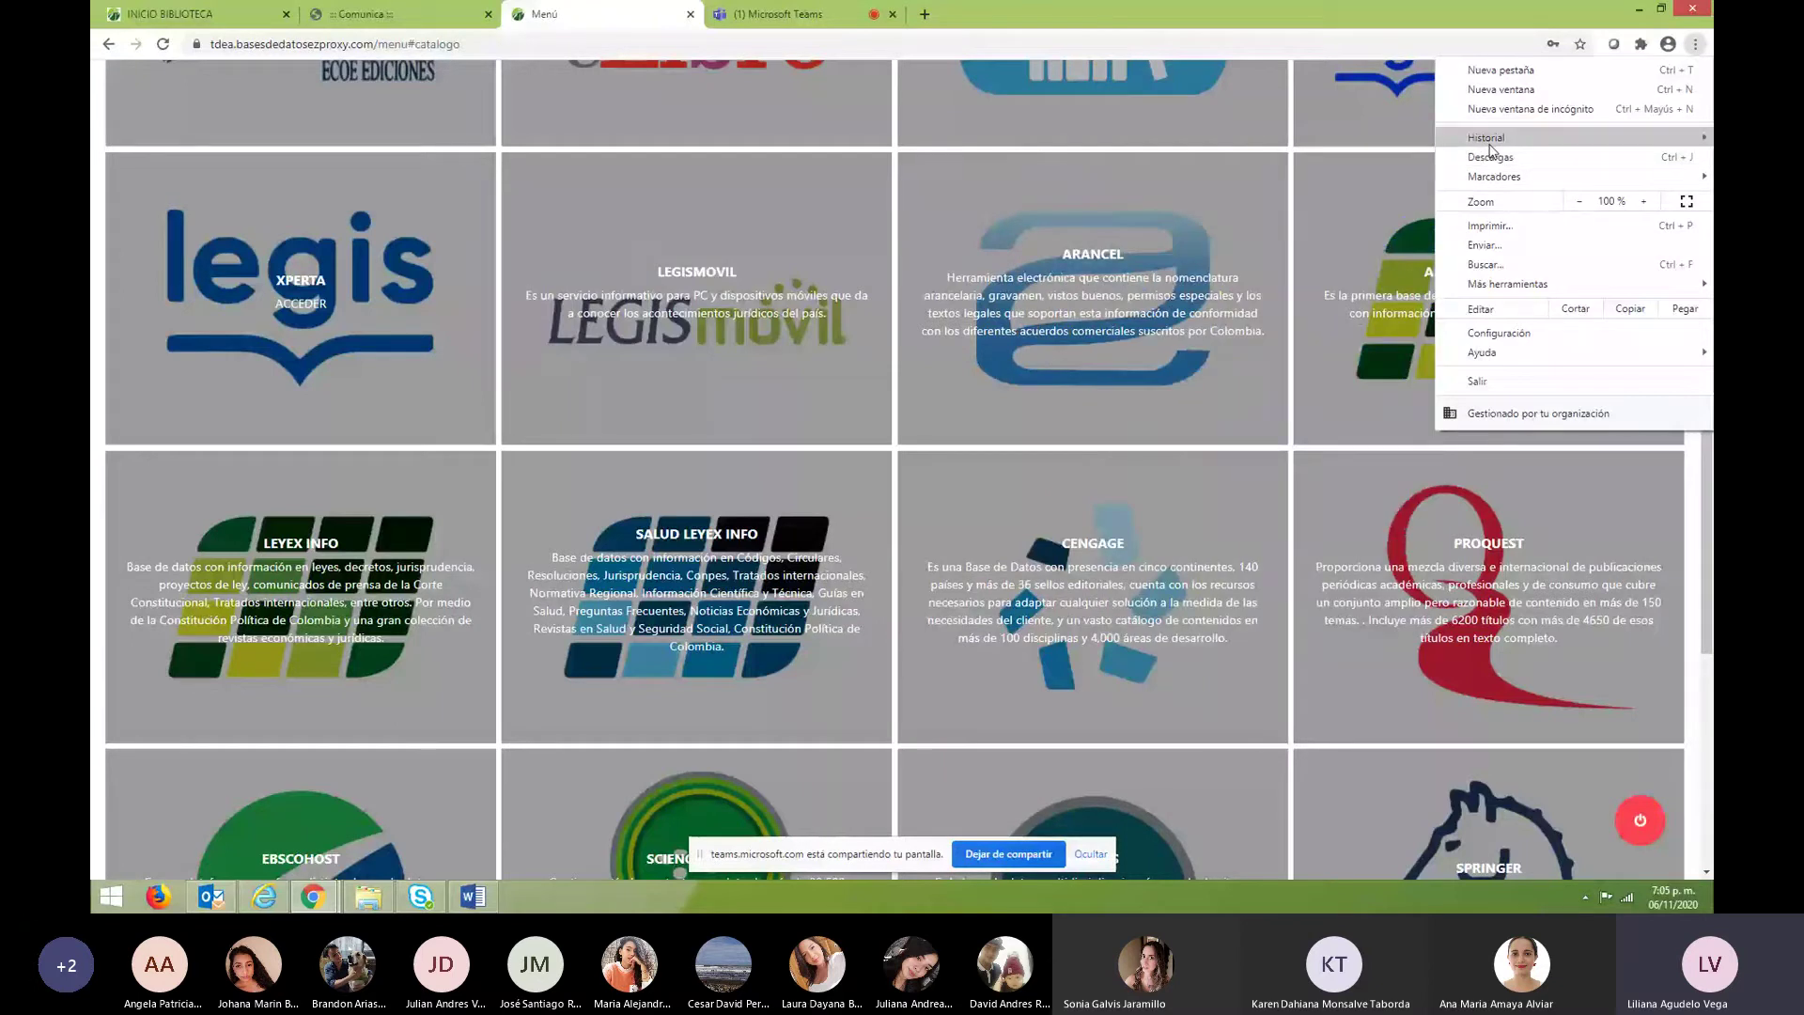
pyautogui.moveTo(1490, 142)
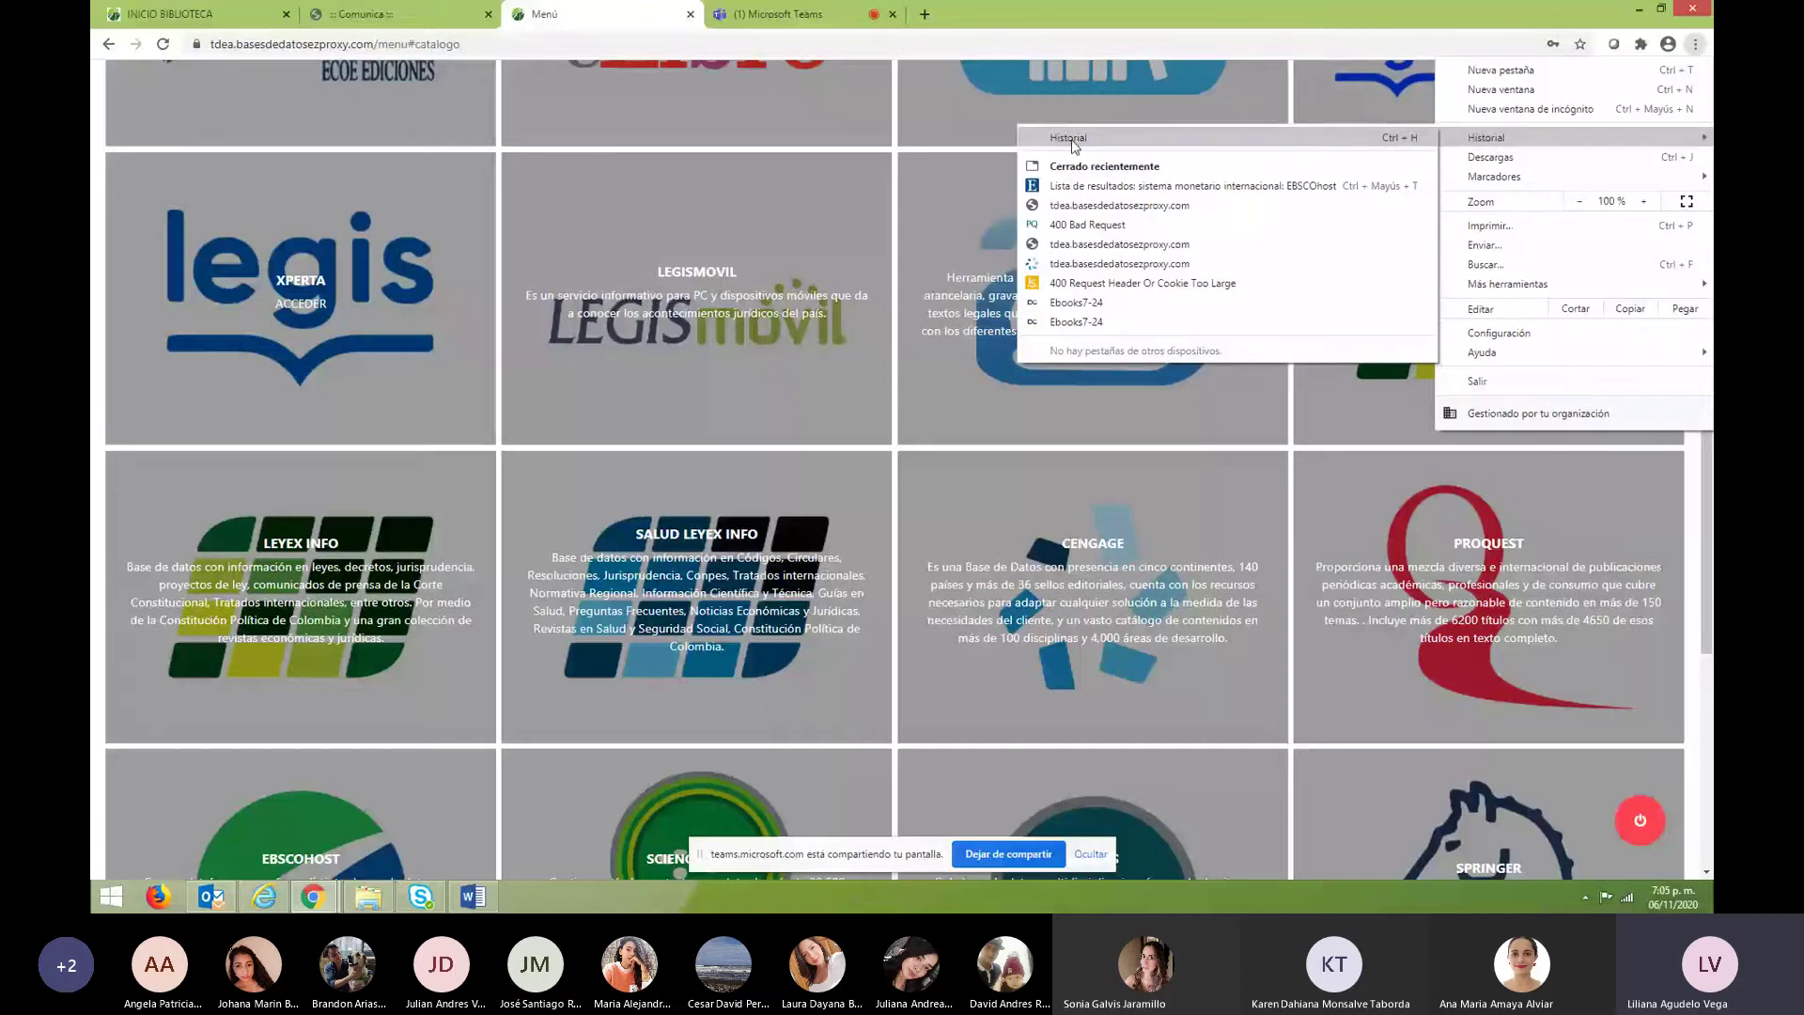
pyautogui.click(1074, 143)
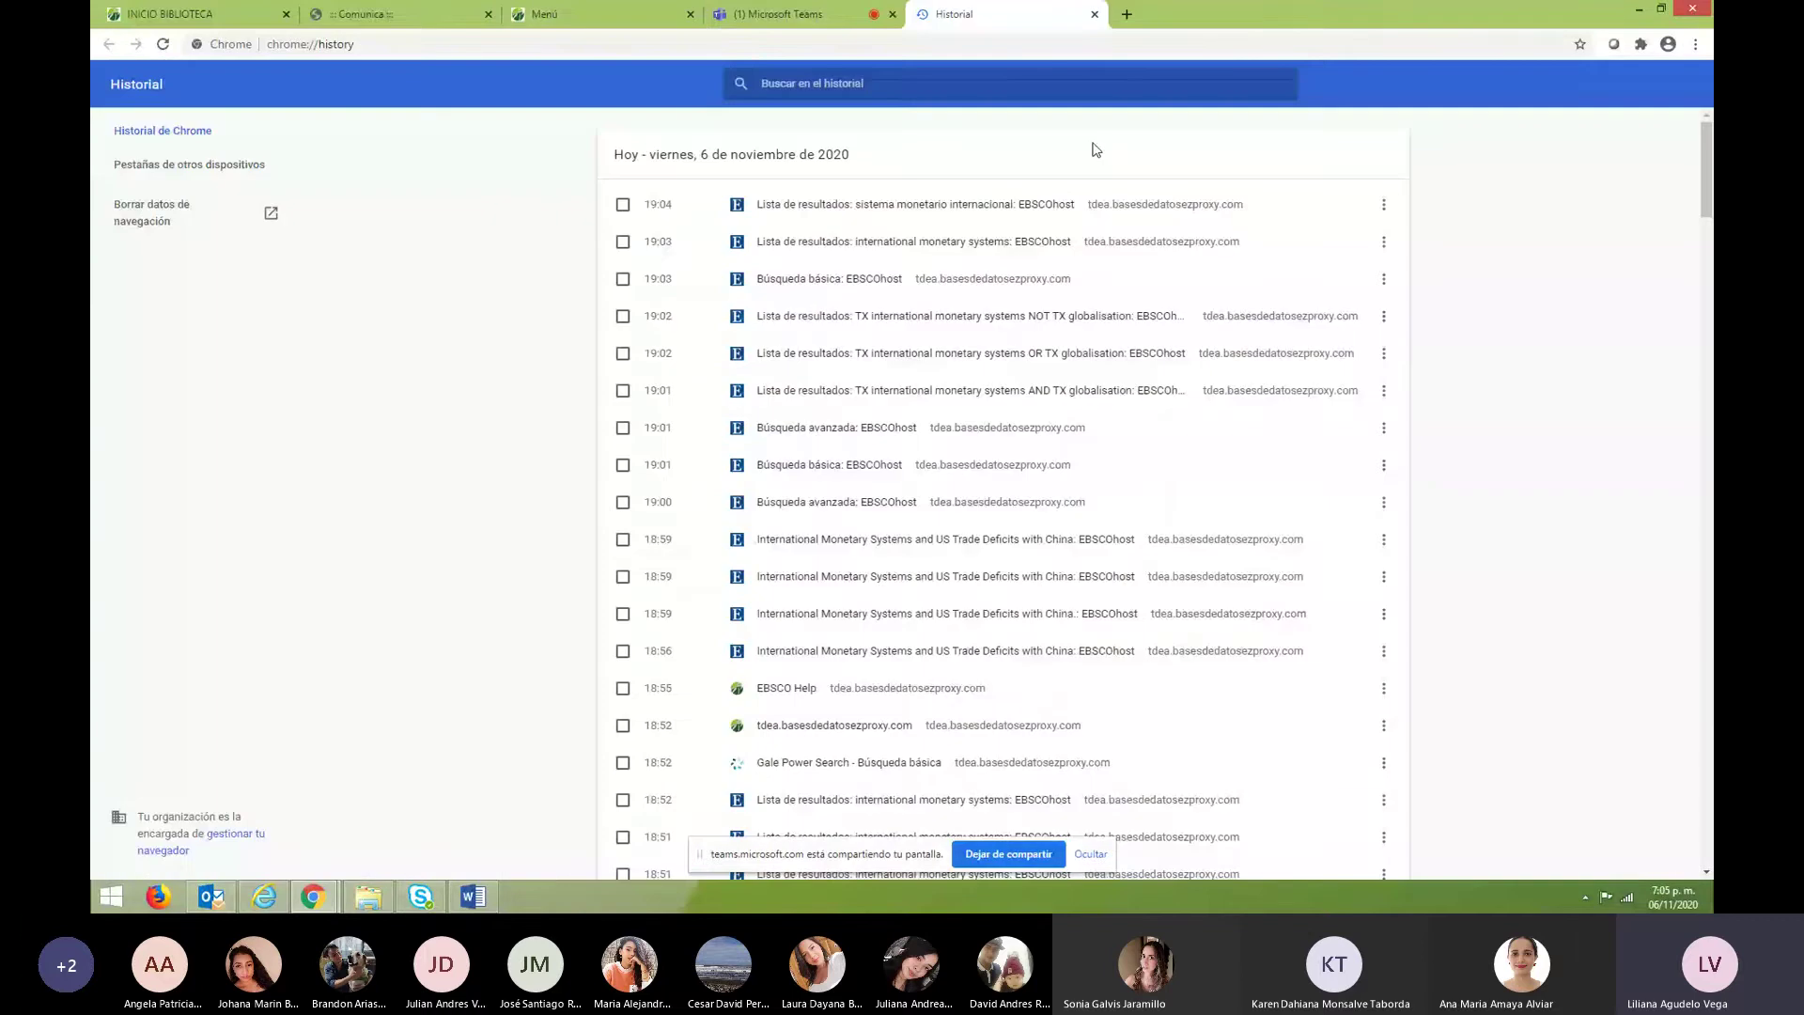
pyautogui.click(141, 218)
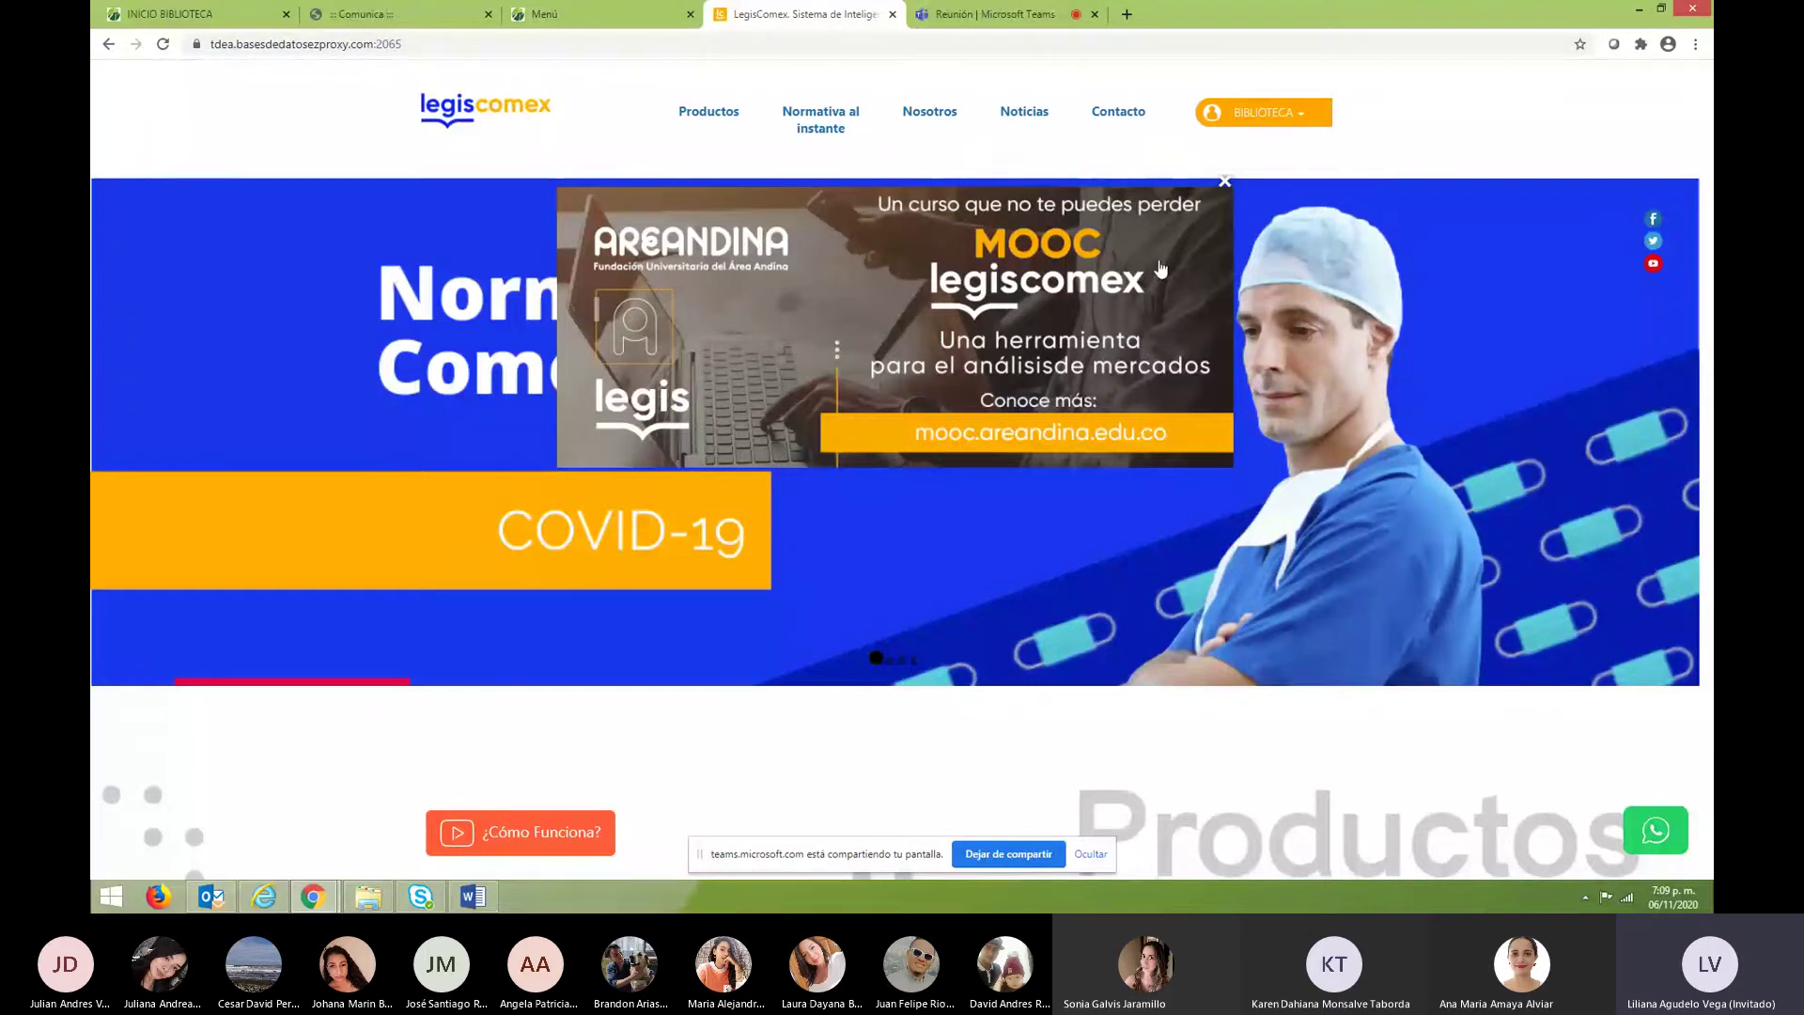
# Close the open LegisComex page and reopen LegisComex from the library's database catalogue.
pyautogui.click(514, 11)
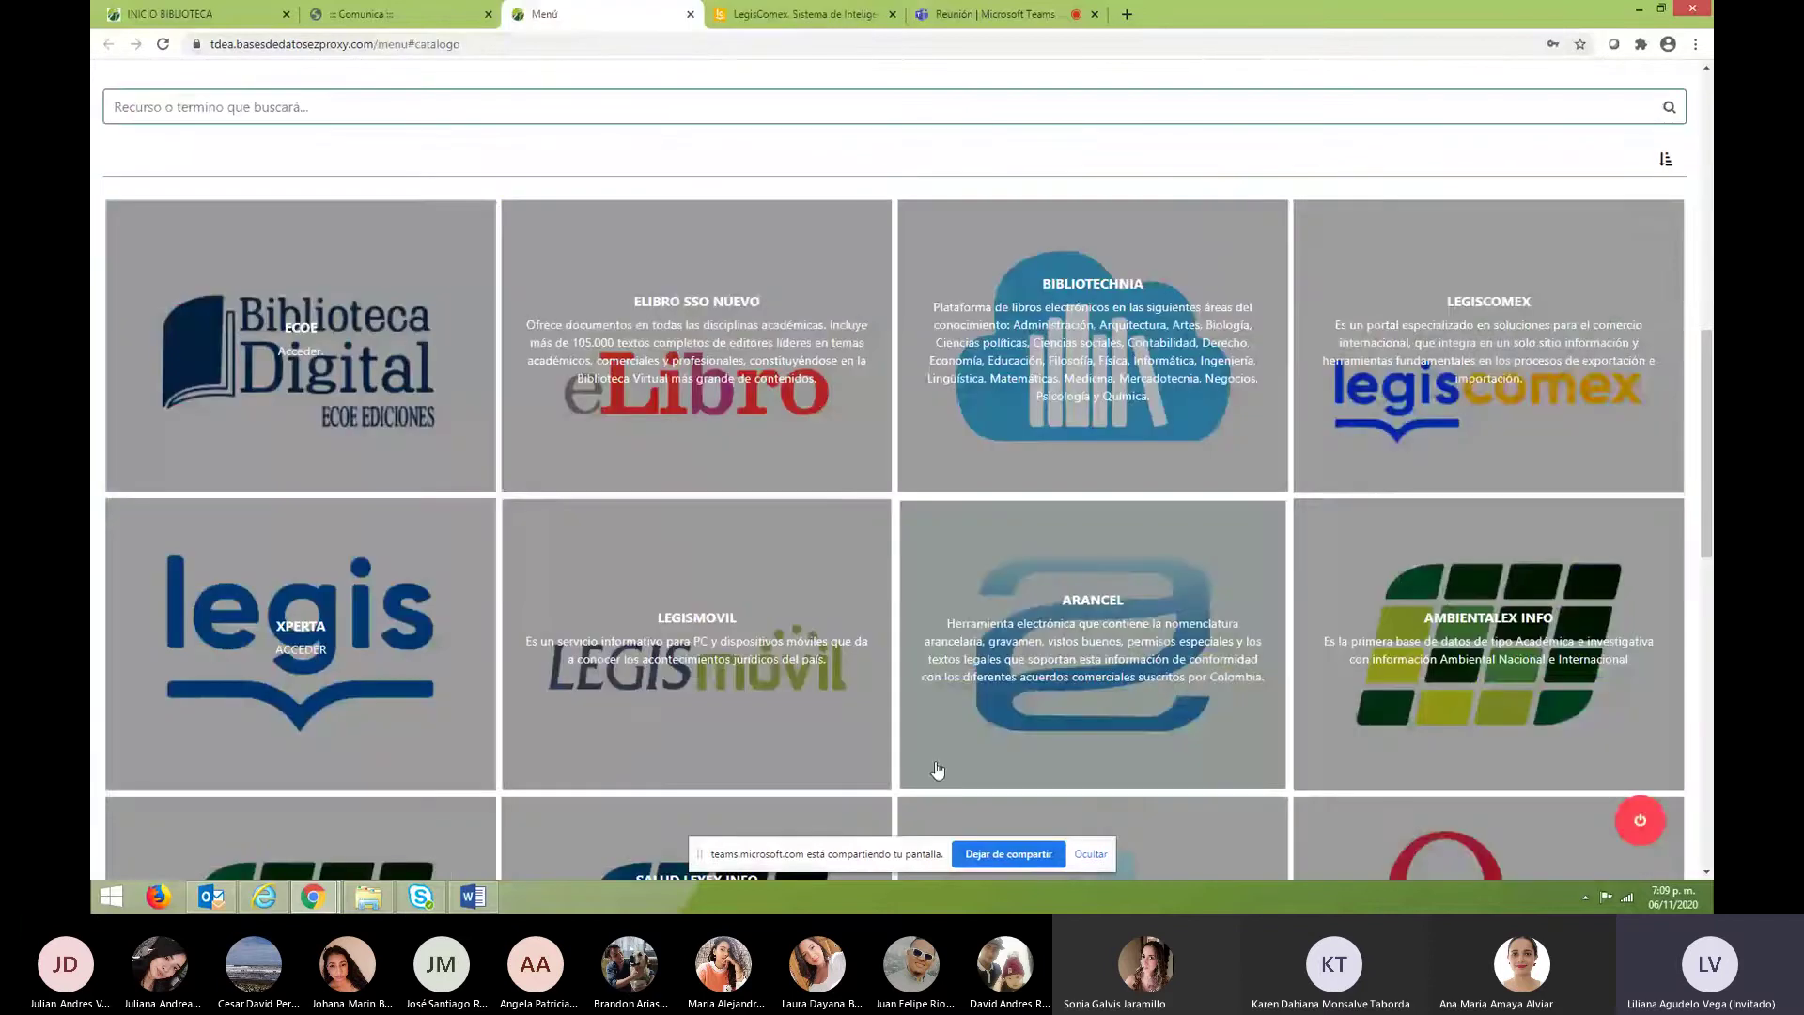
pyautogui.click(1482, 295)
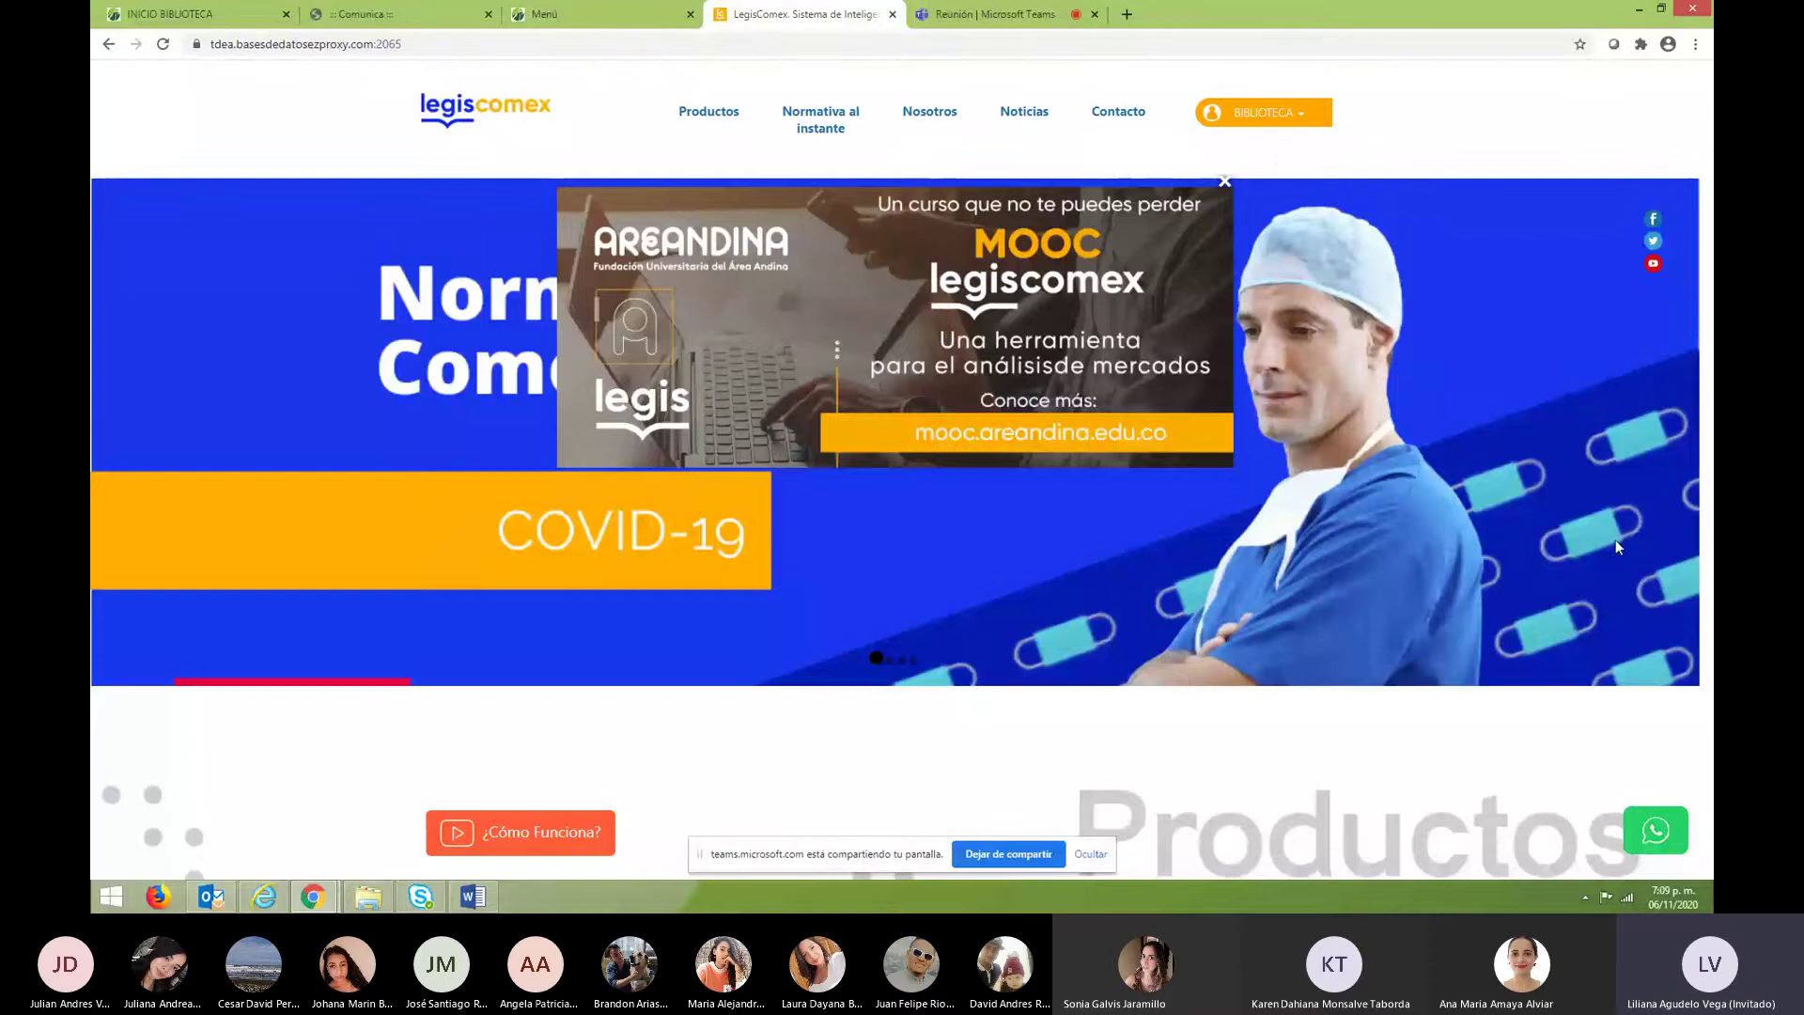
pyautogui.click(1695, 45)
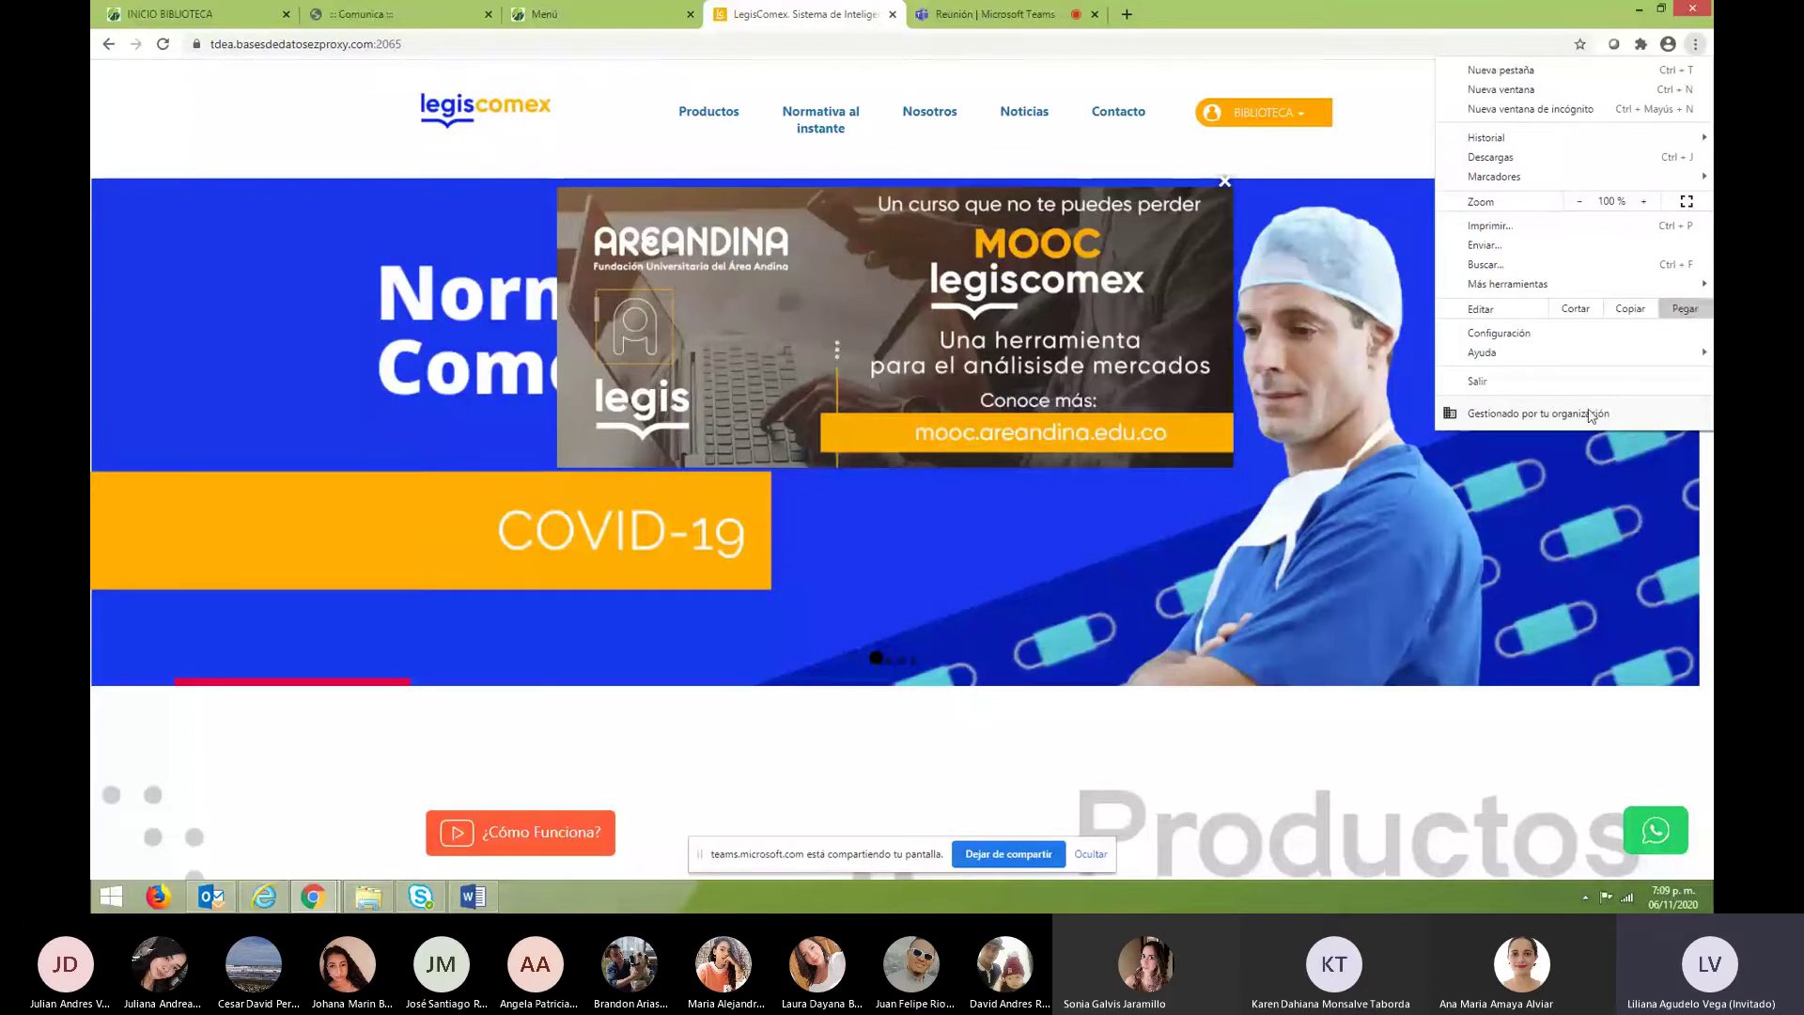
pyautogui.click(620, 14)
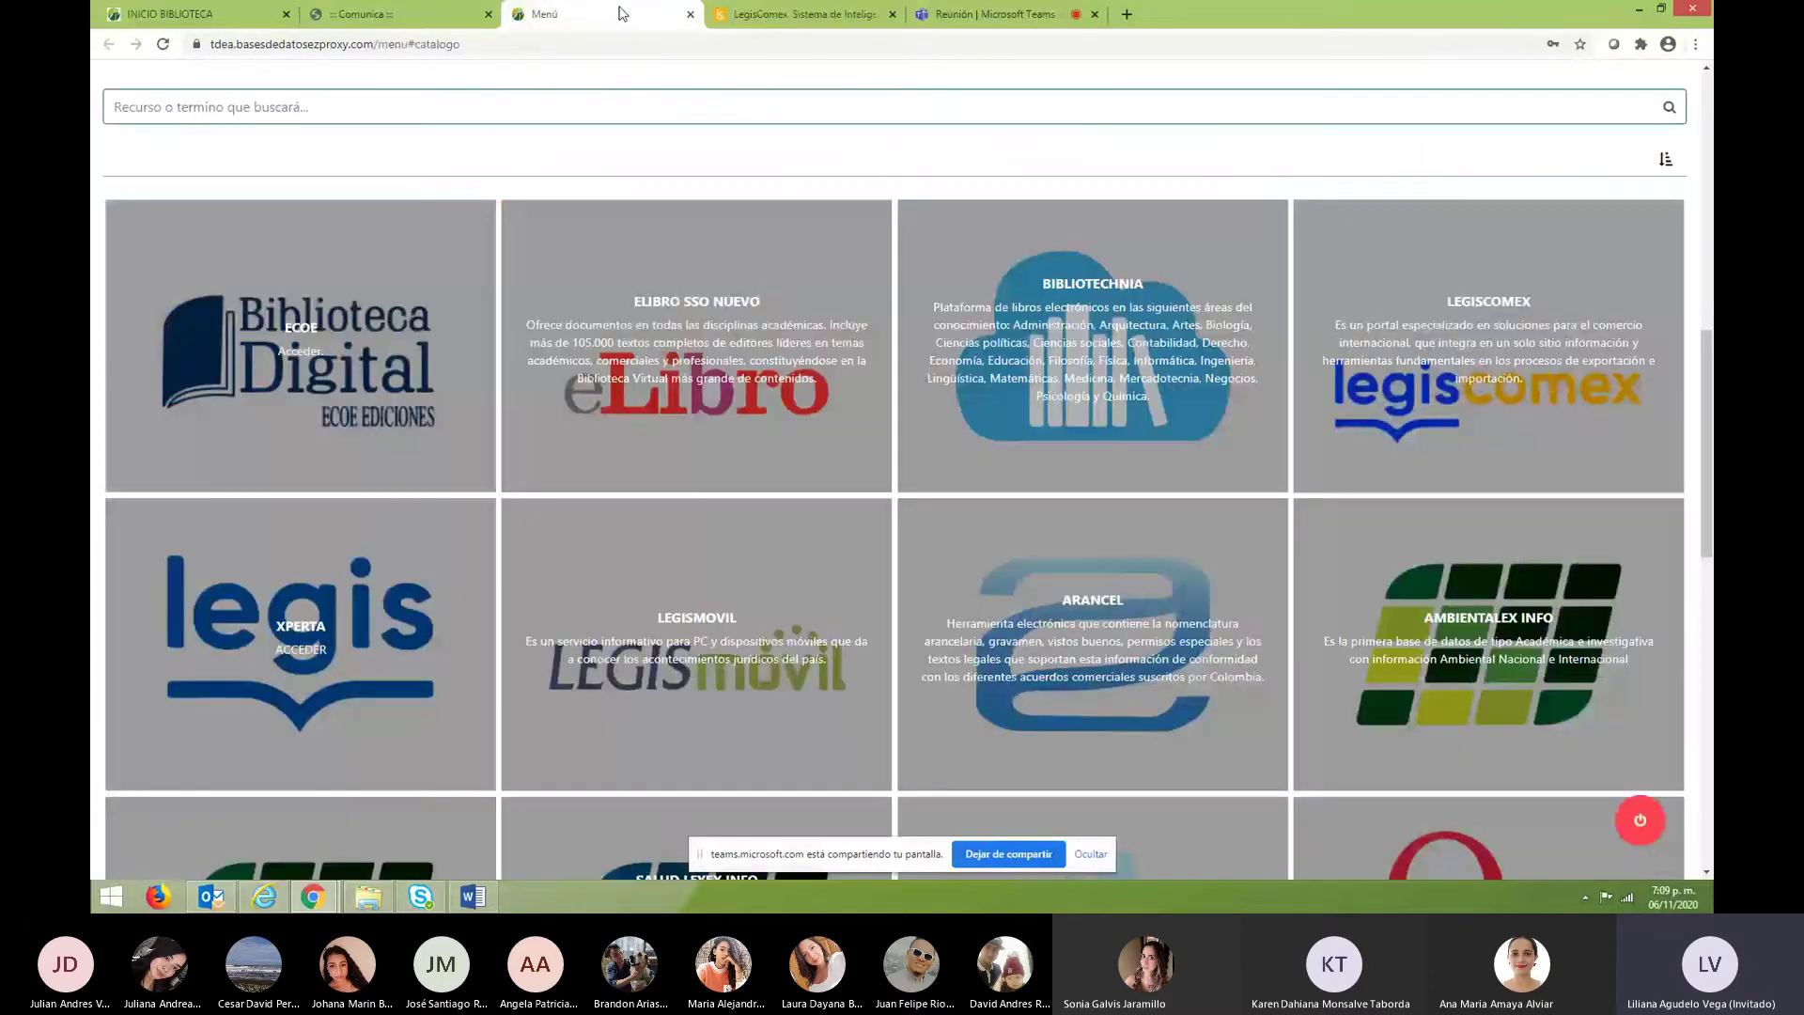
pyautogui.click(824, 16)
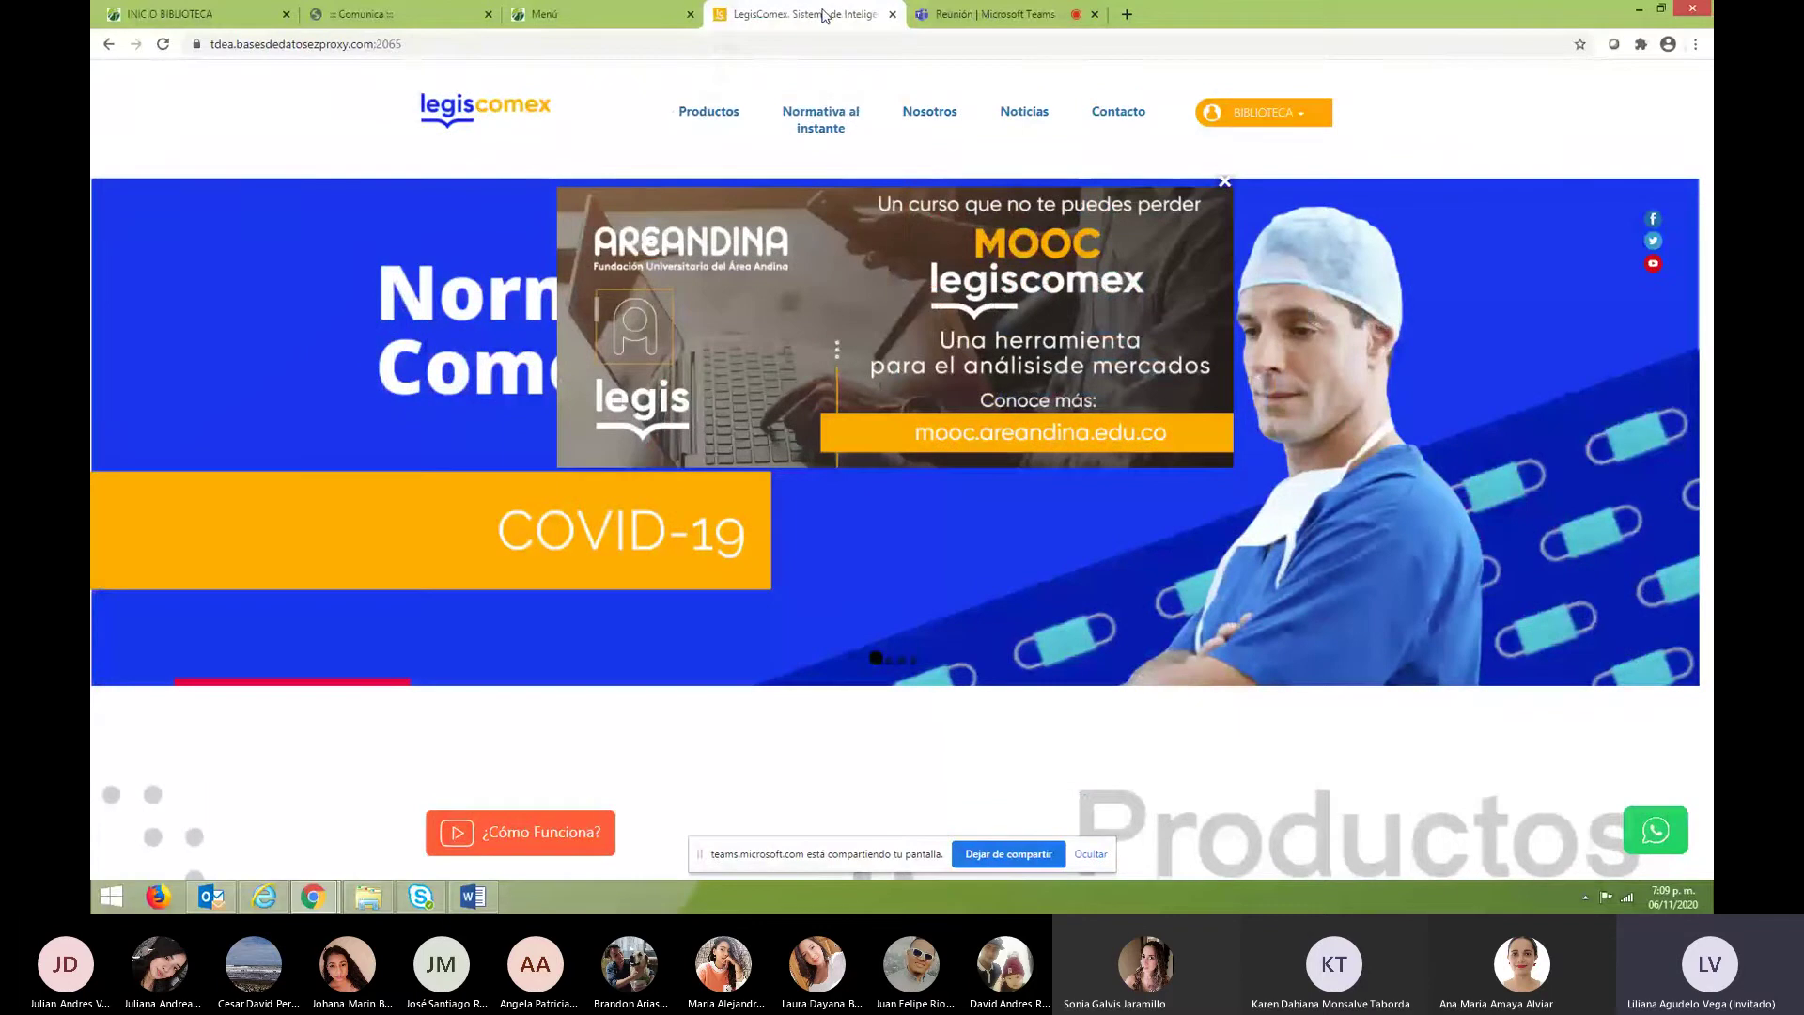
pyautogui.click(893, 14)
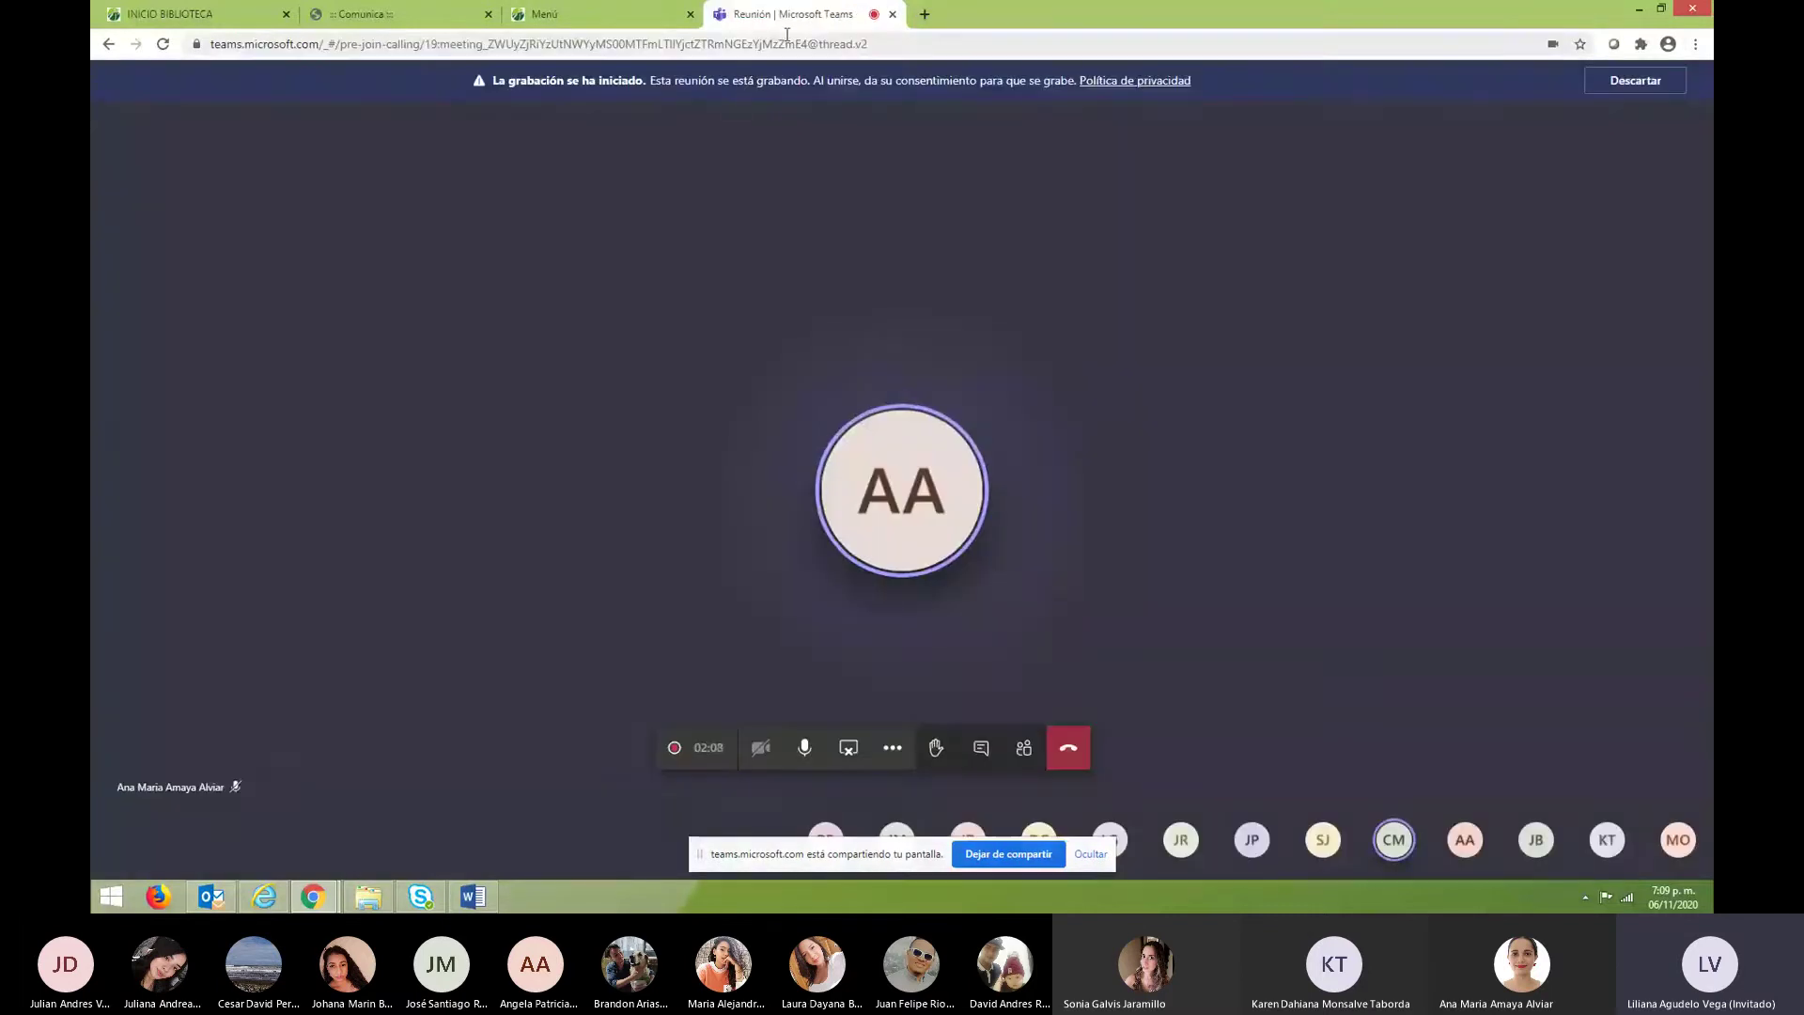
pyautogui.click(649, 14)
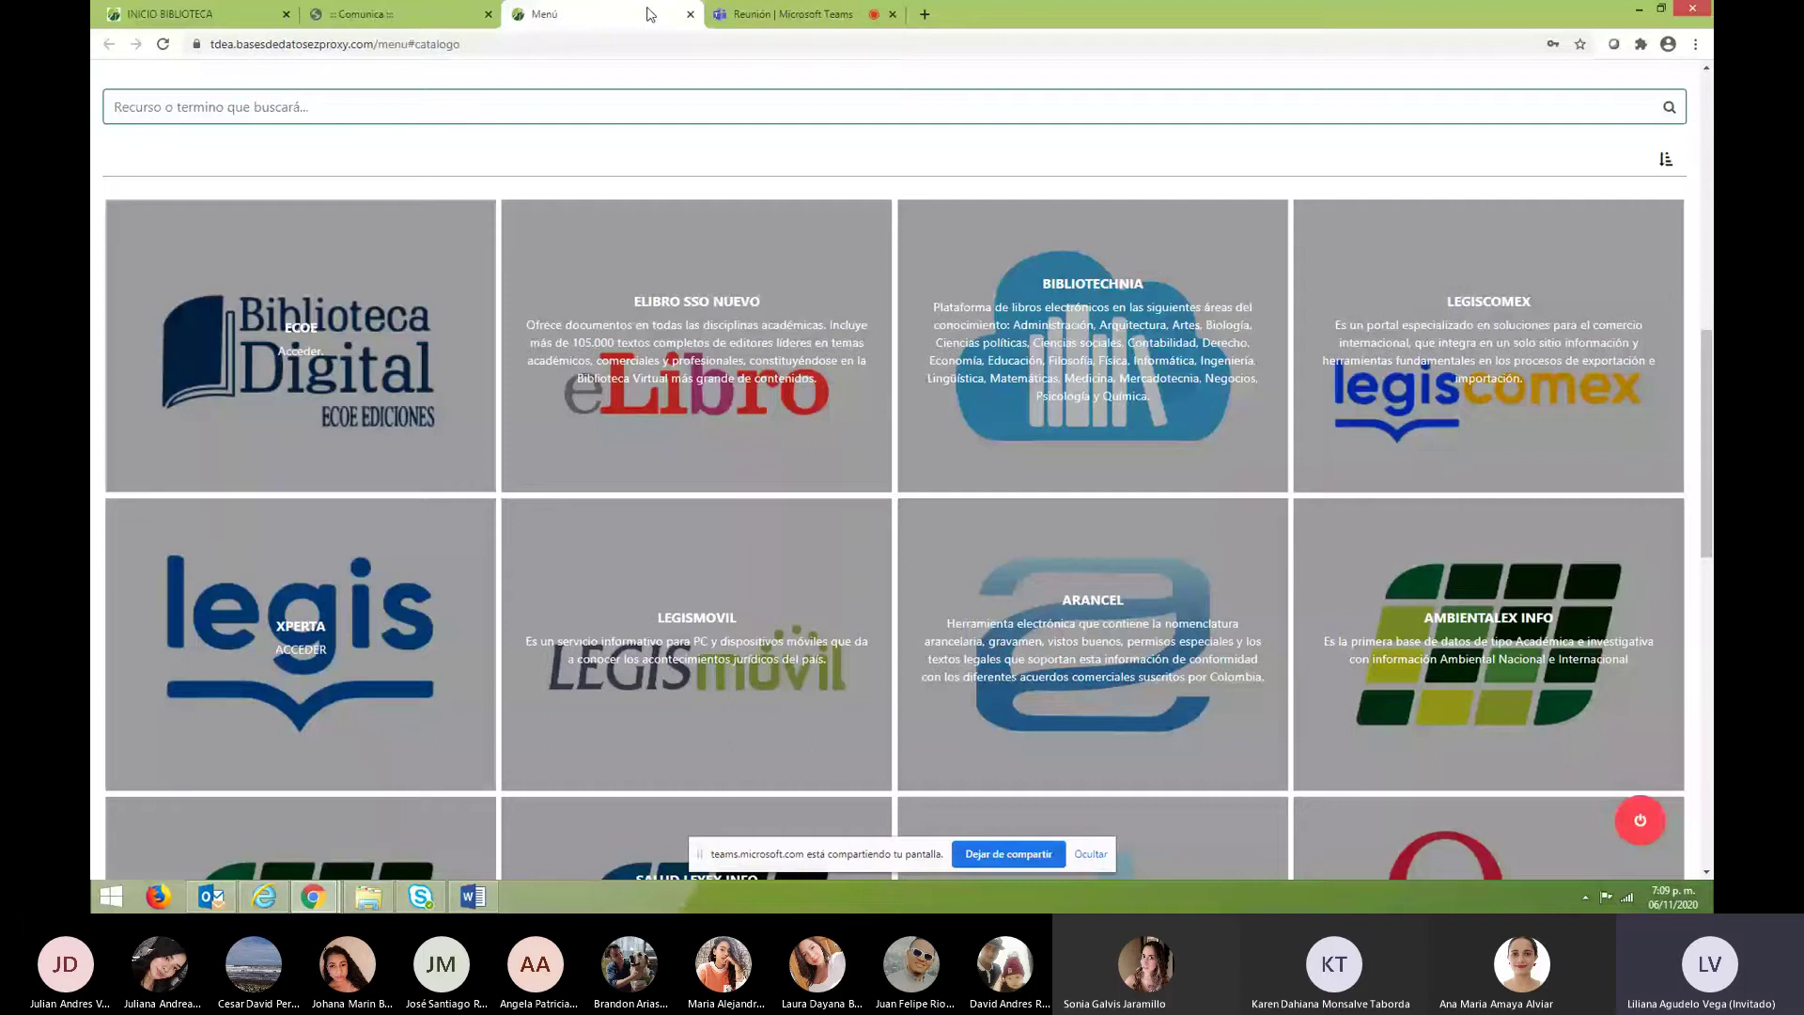
pyautogui.click(1488, 376)
# Look over the LegisComex product list and enter the Estadísticas de Comercio Exterior product.
pyautogui.scroll(-4, 1708, 266)
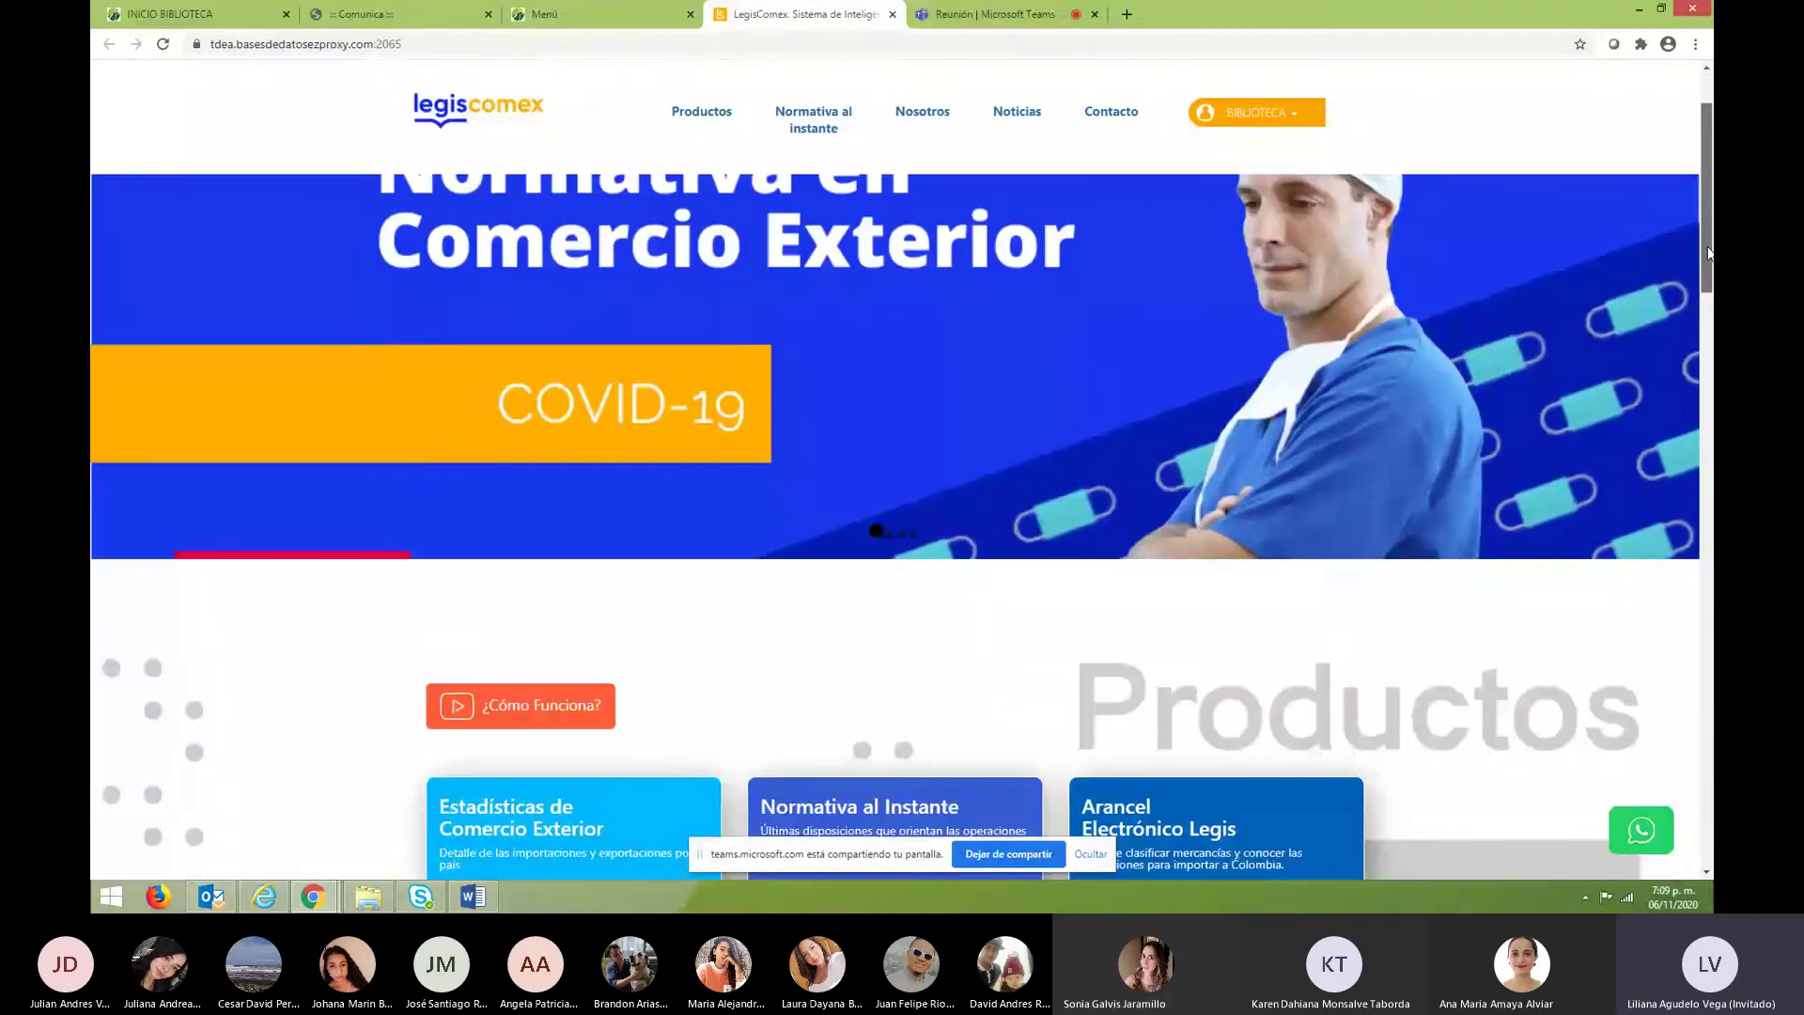
pyautogui.moveTo(1708, 266); pyautogui.dragTo(1708, 315)
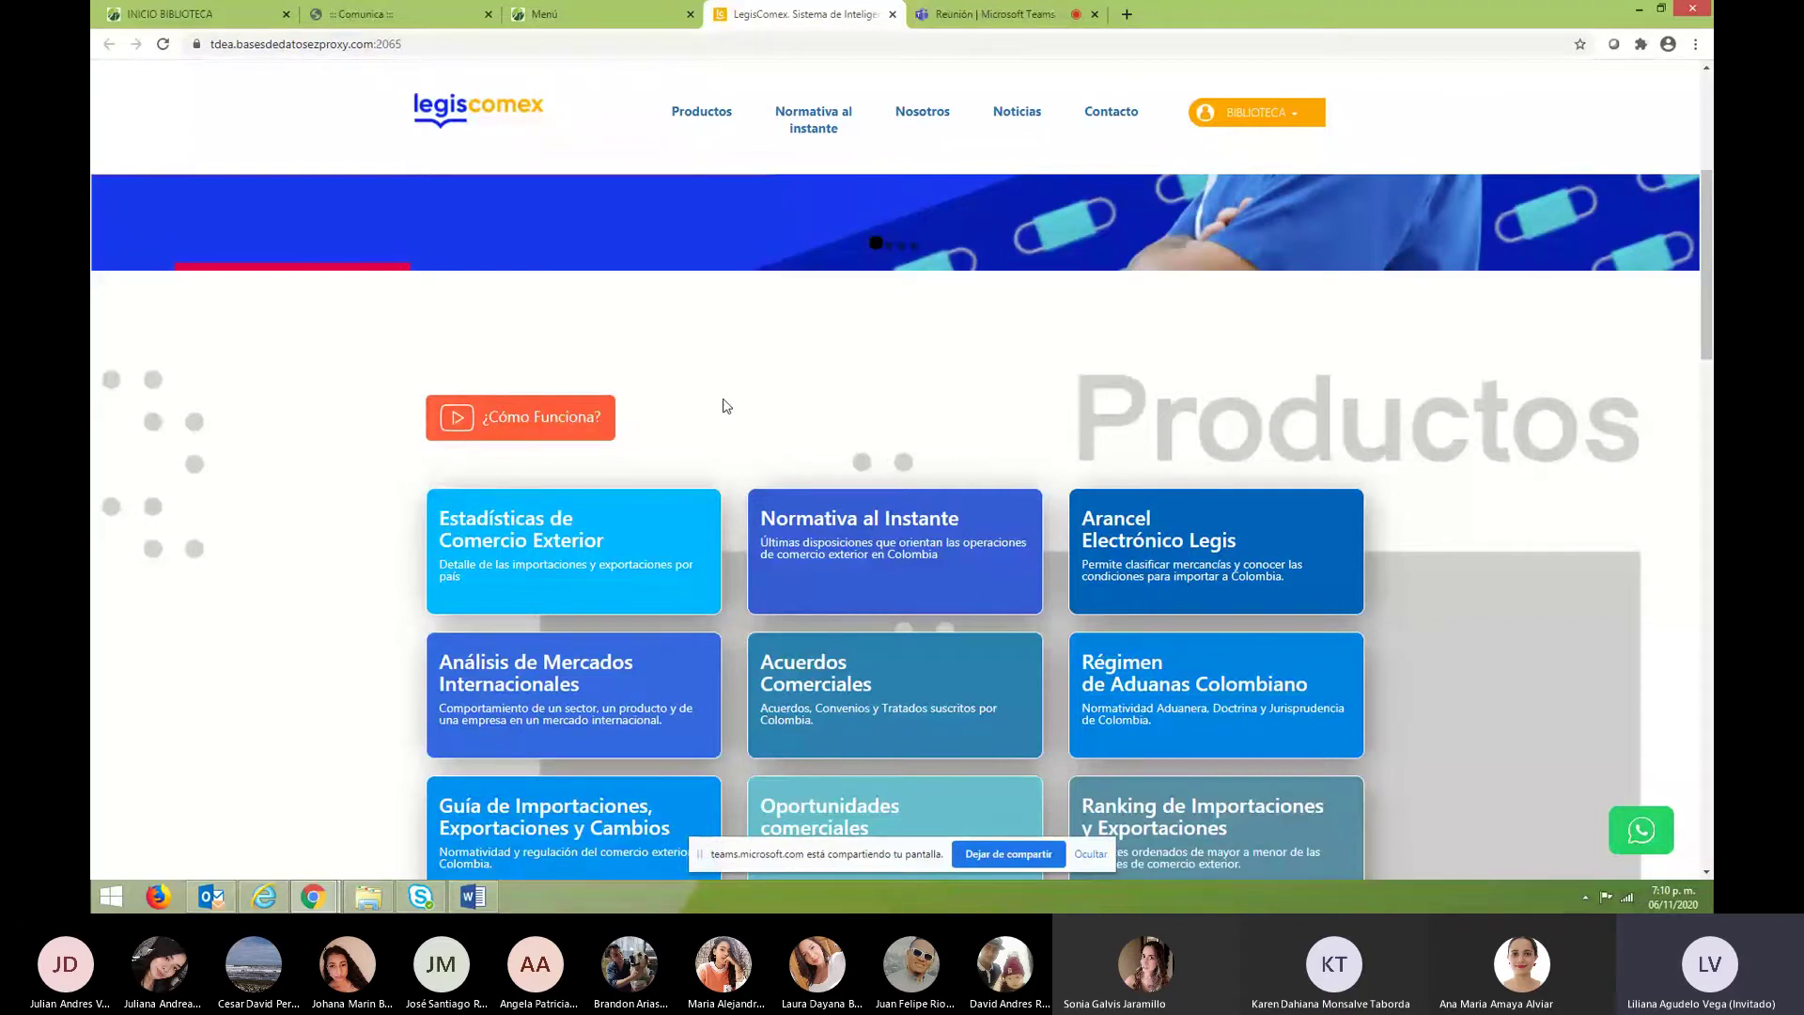
pyautogui.moveTo(1708, 261); pyautogui.dragTo(1710, 325)
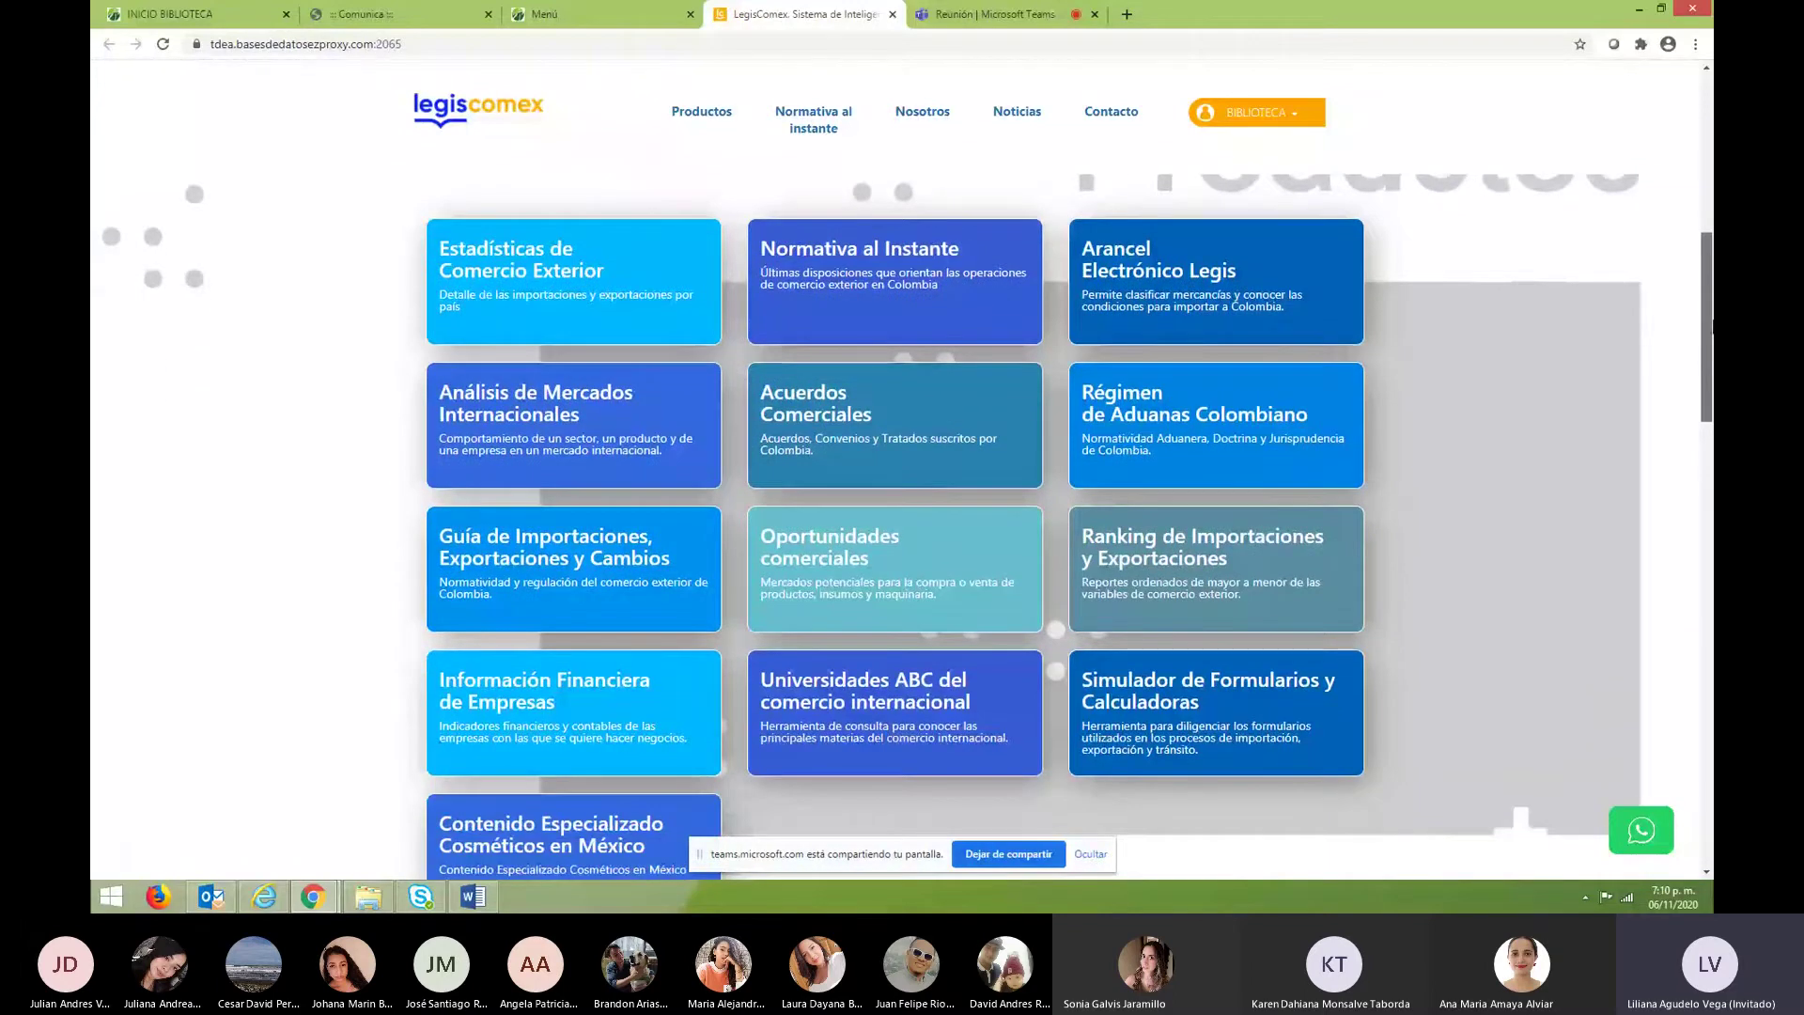
pyautogui.moveTo(1710, 324); pyautogui.dragTo(1711, 287)
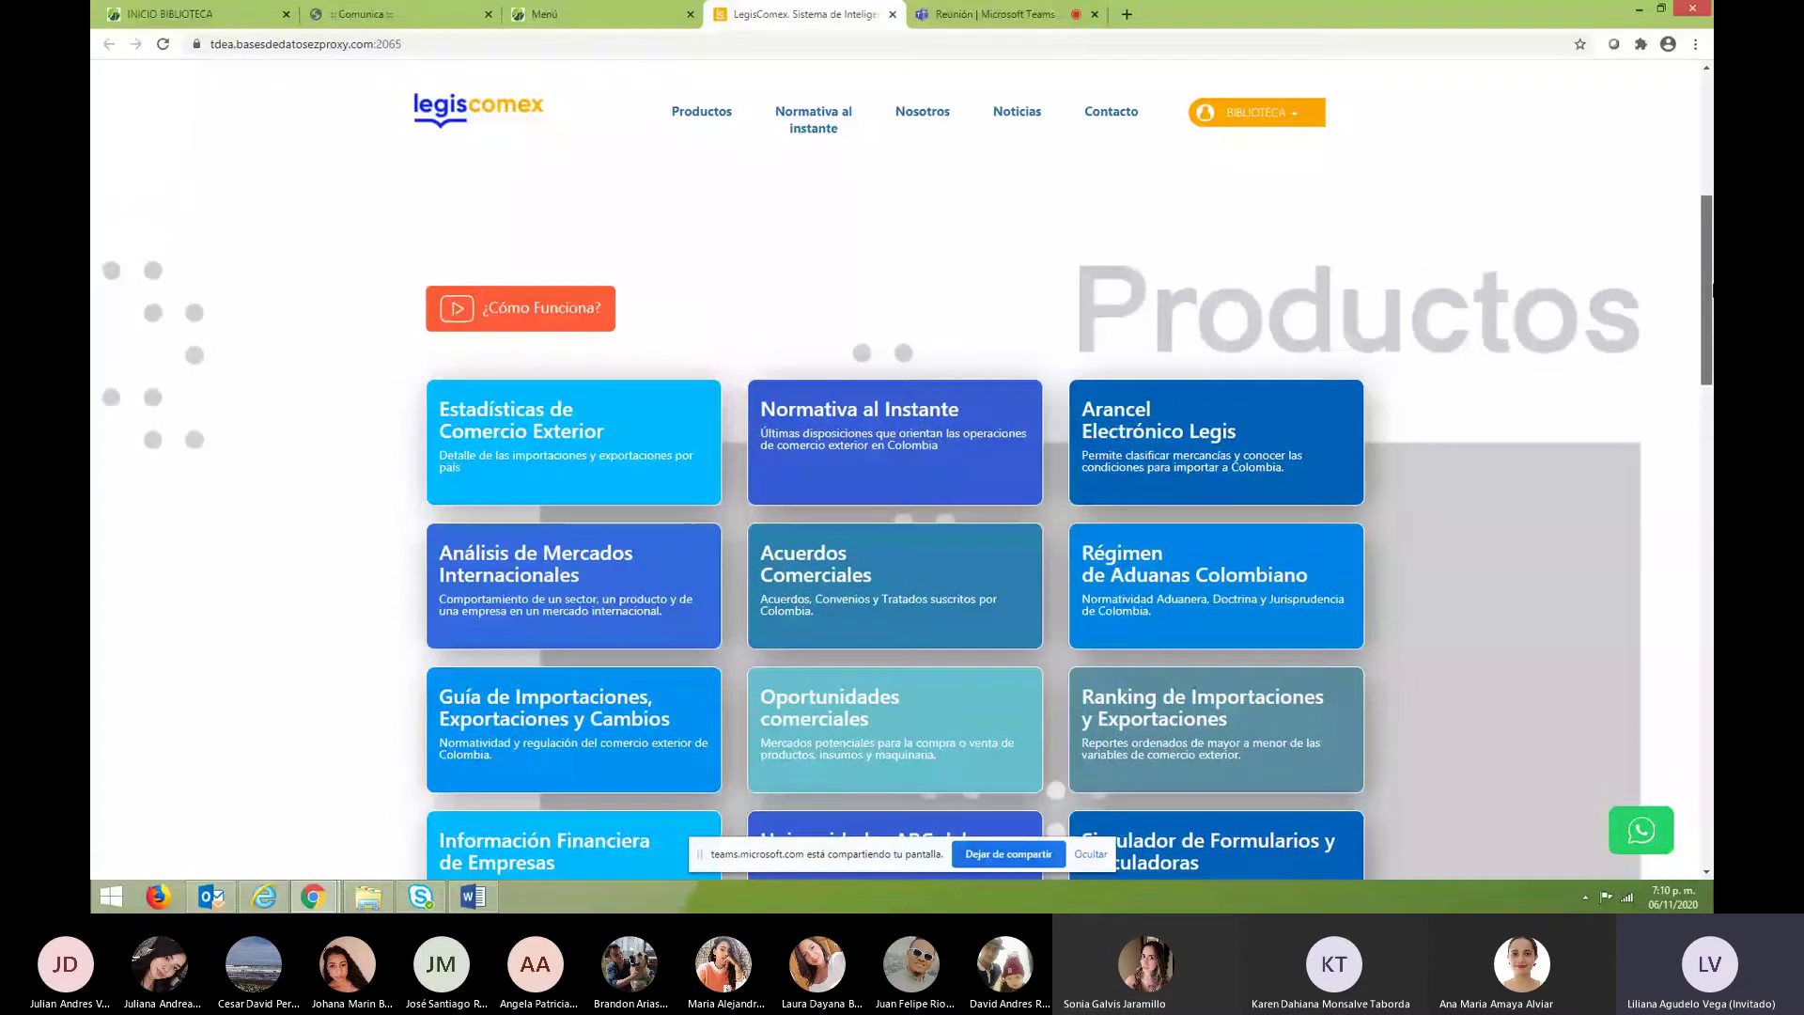
pyautogui.scroll(-1, 826, 318)
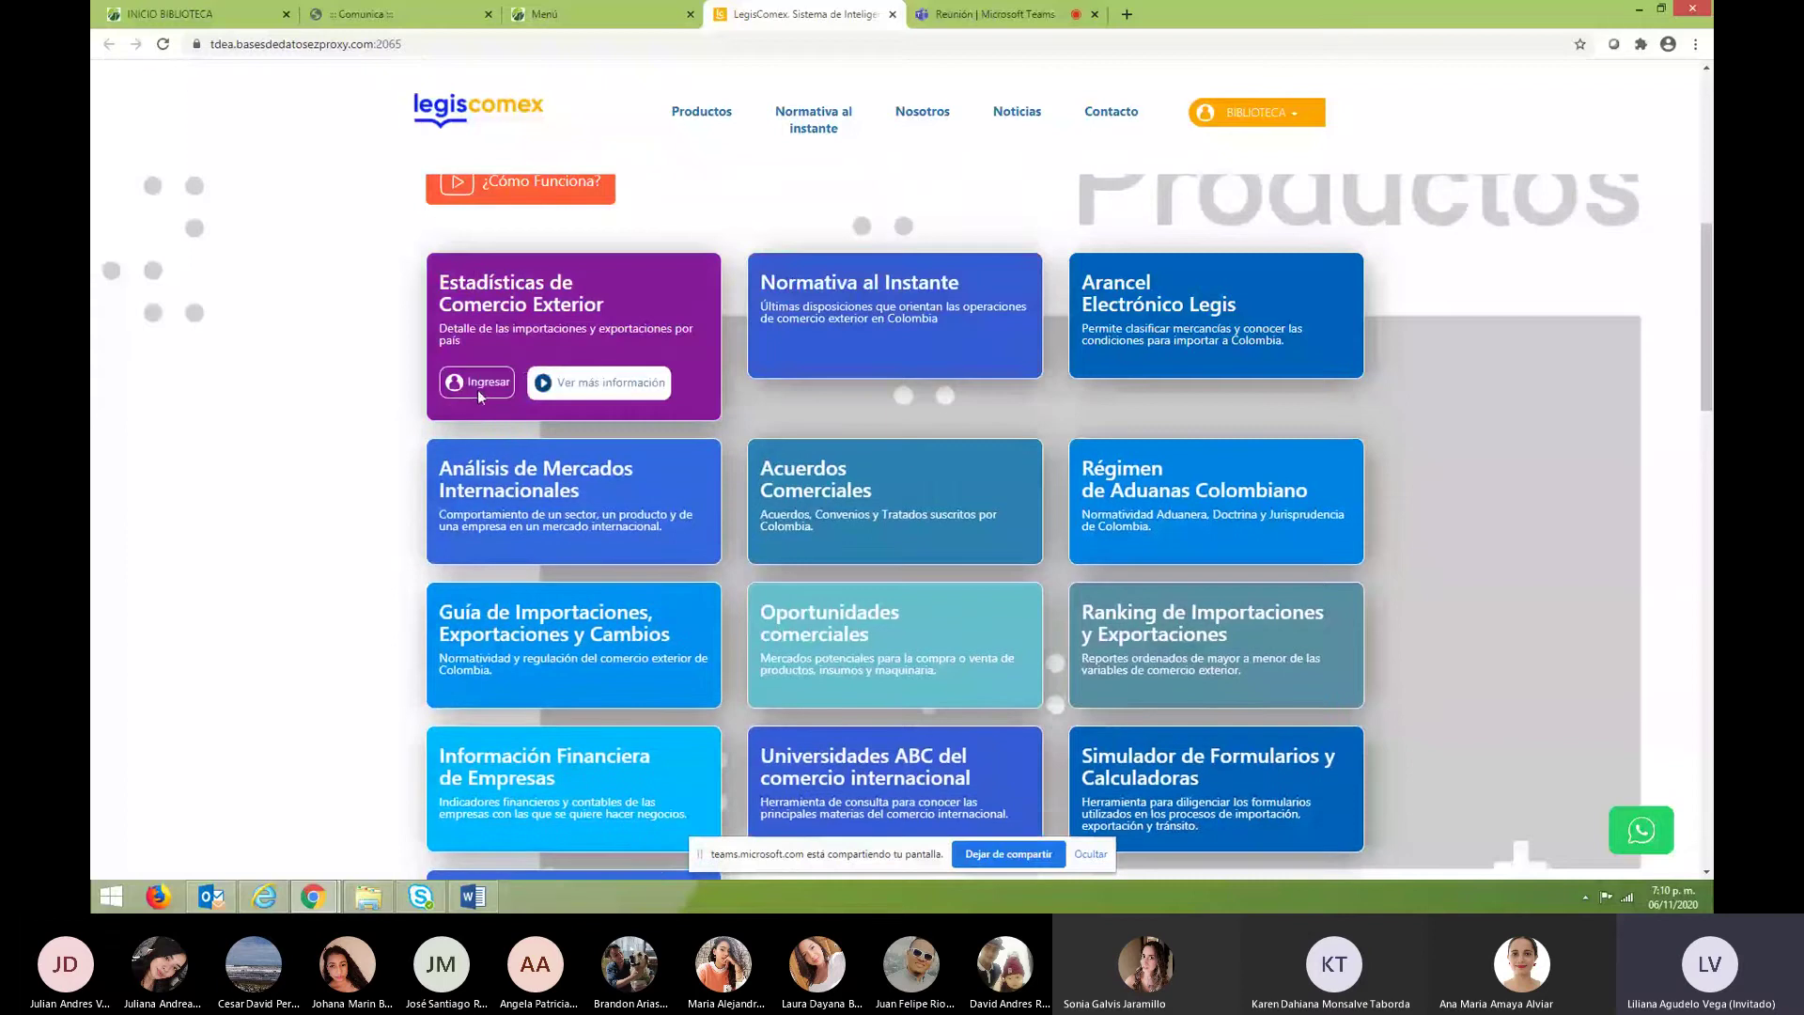
pyautogui.click(477, 386)
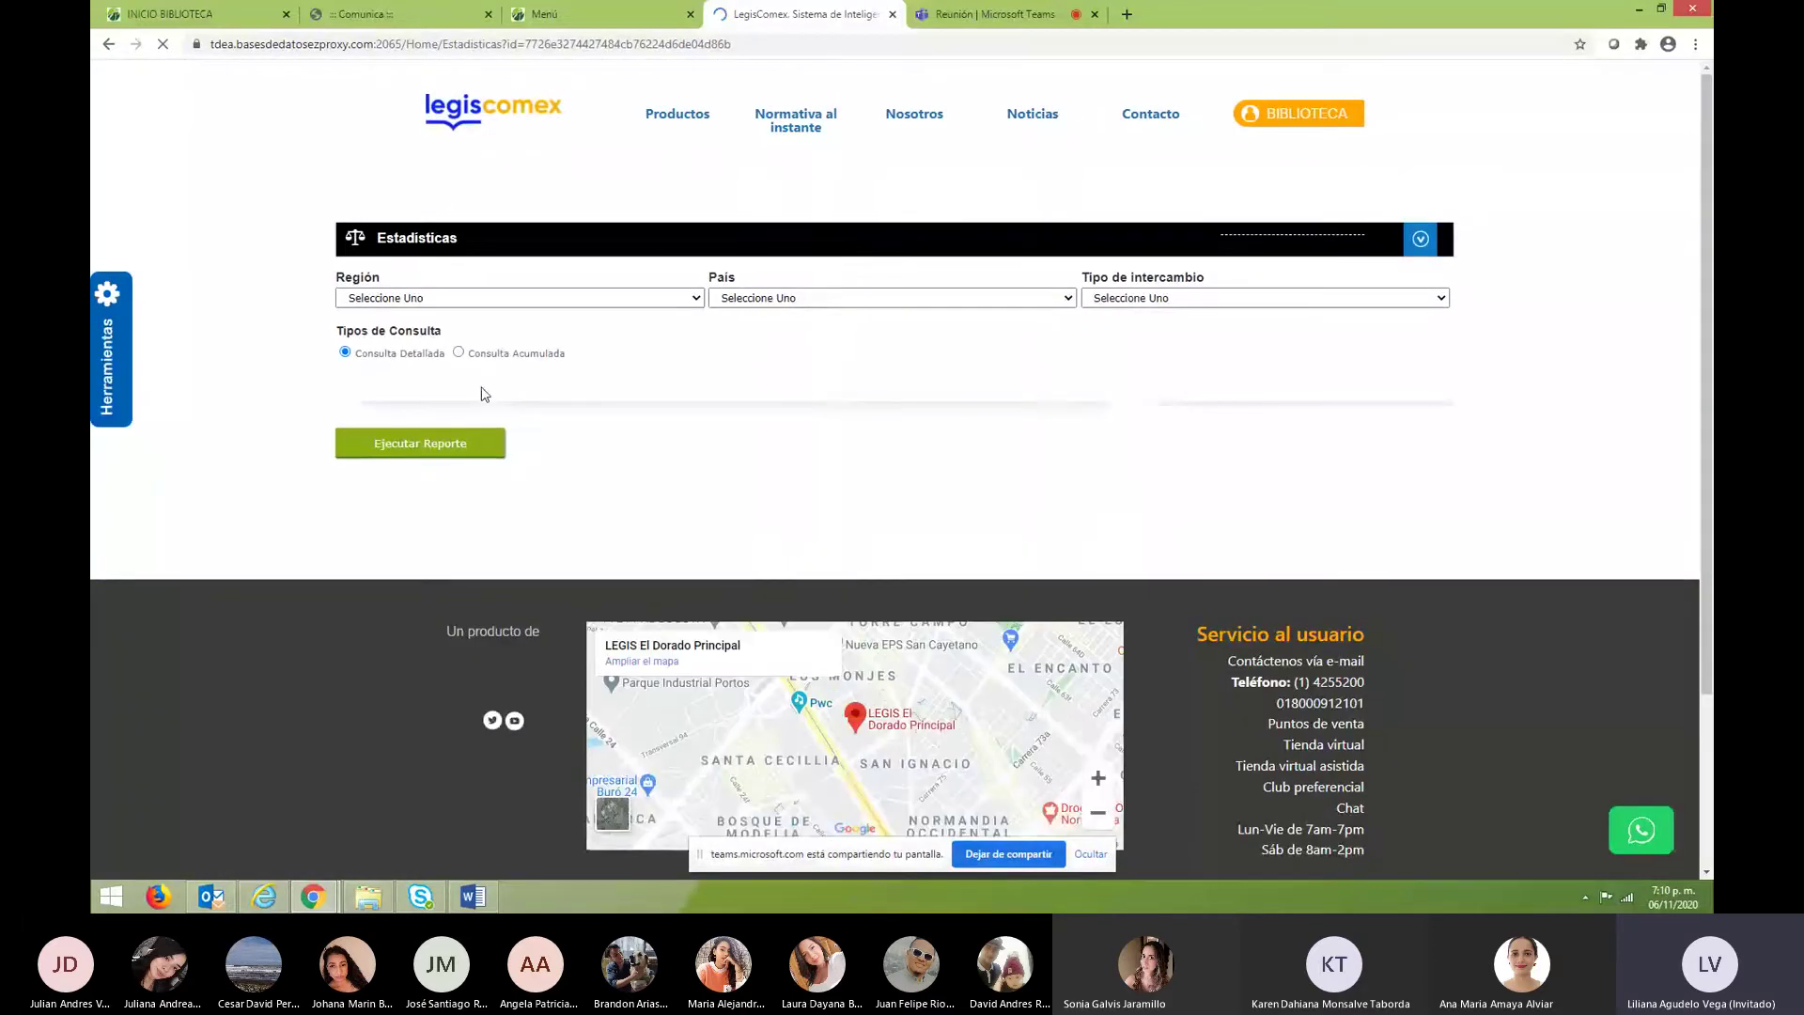
# Try to set the statistics query's region to América and choose a country and exchange type.
pyautogui.click(988, 15)
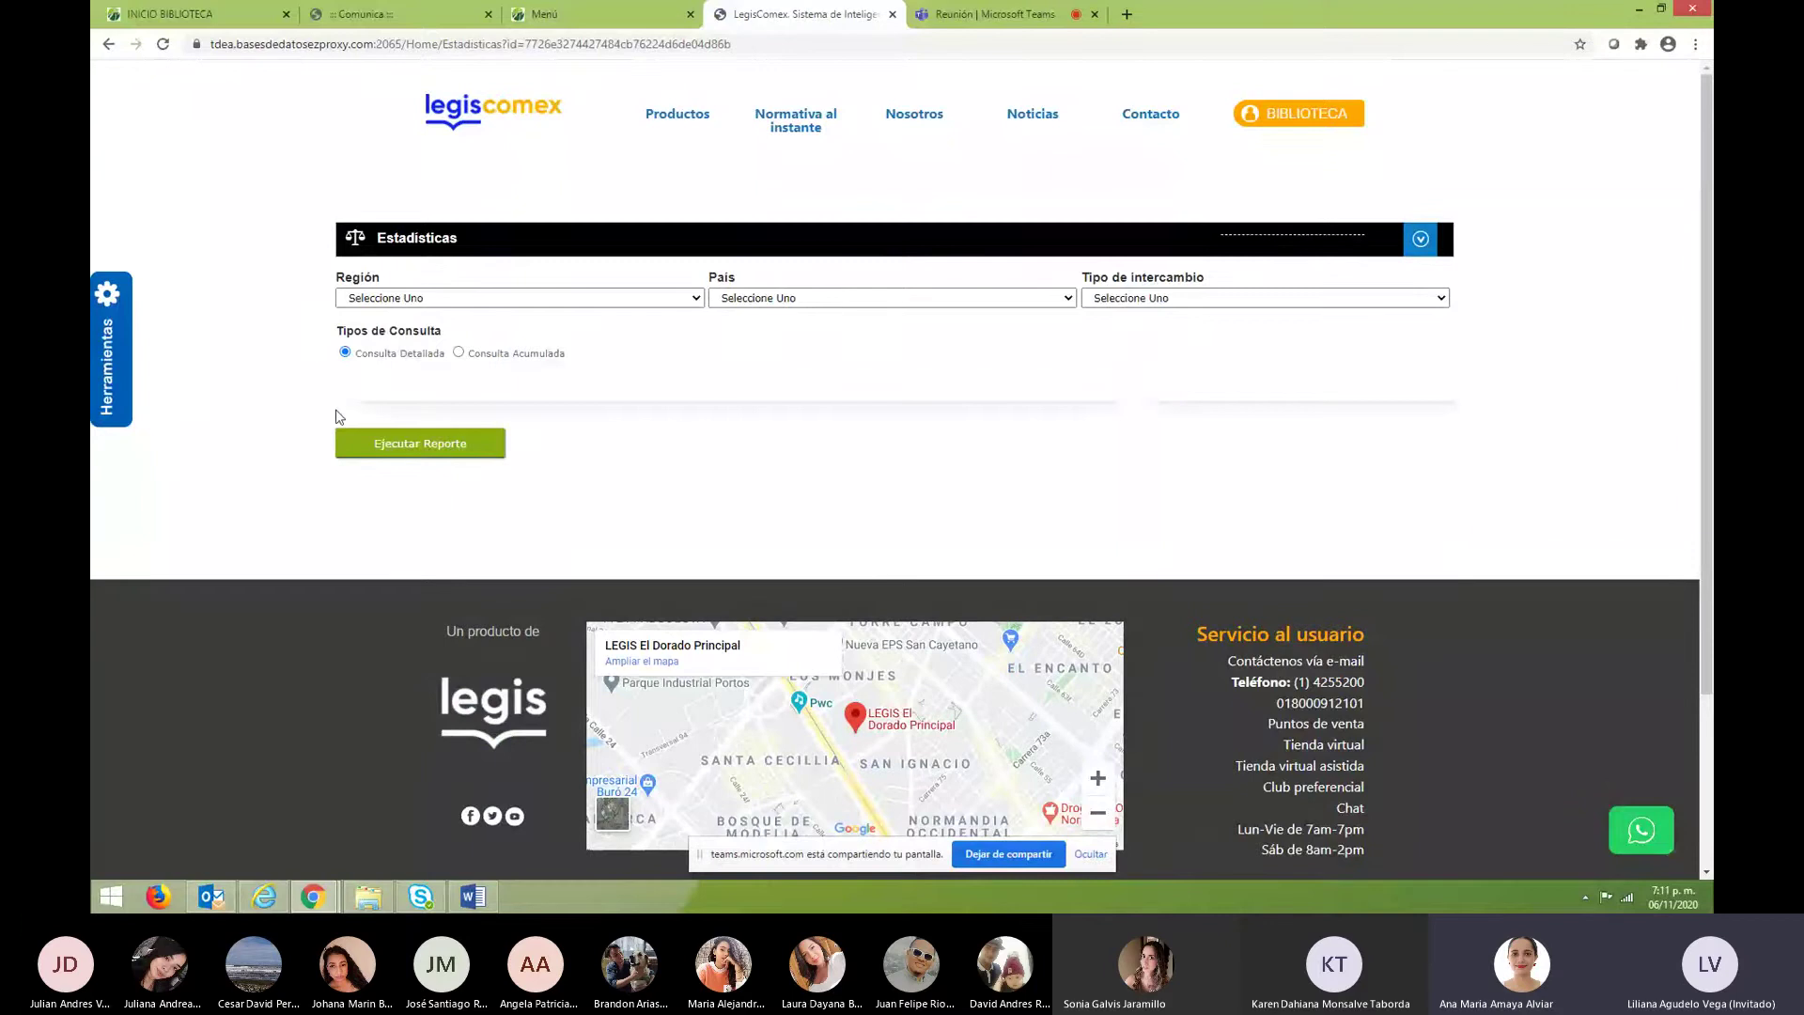
pyautogui.click(696, 299)
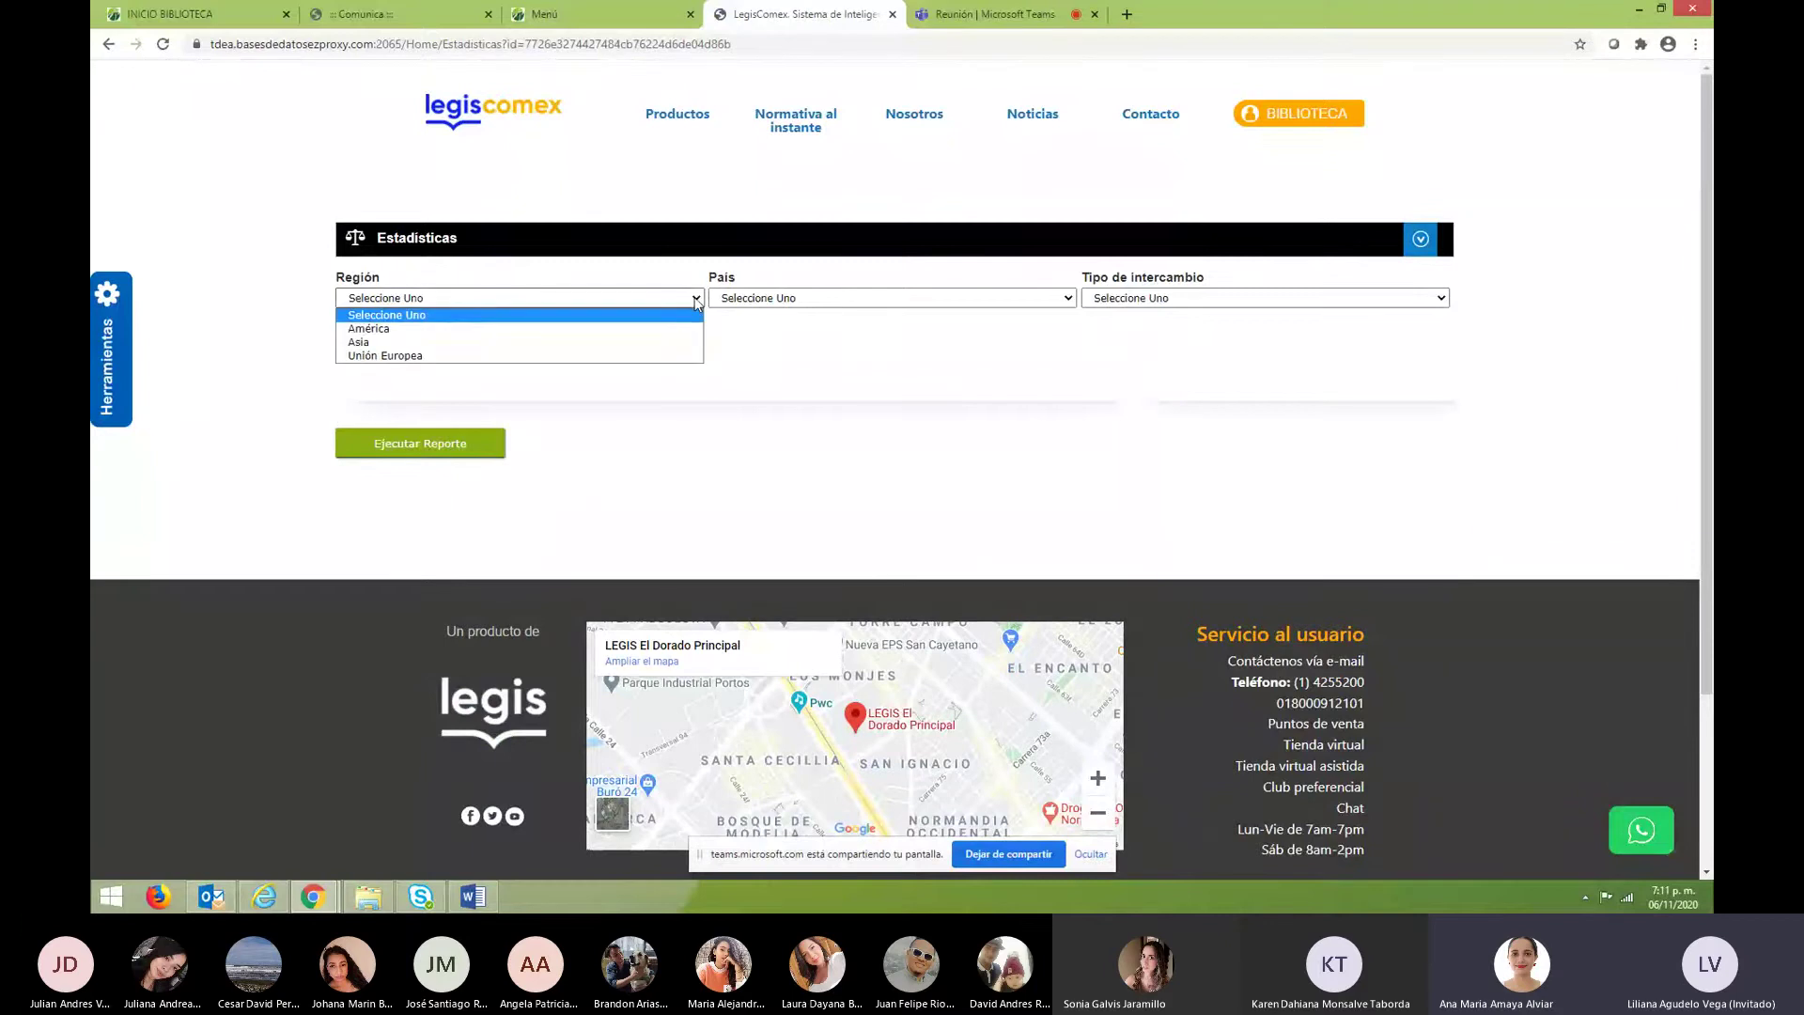
pyautogui.click(470, 337)
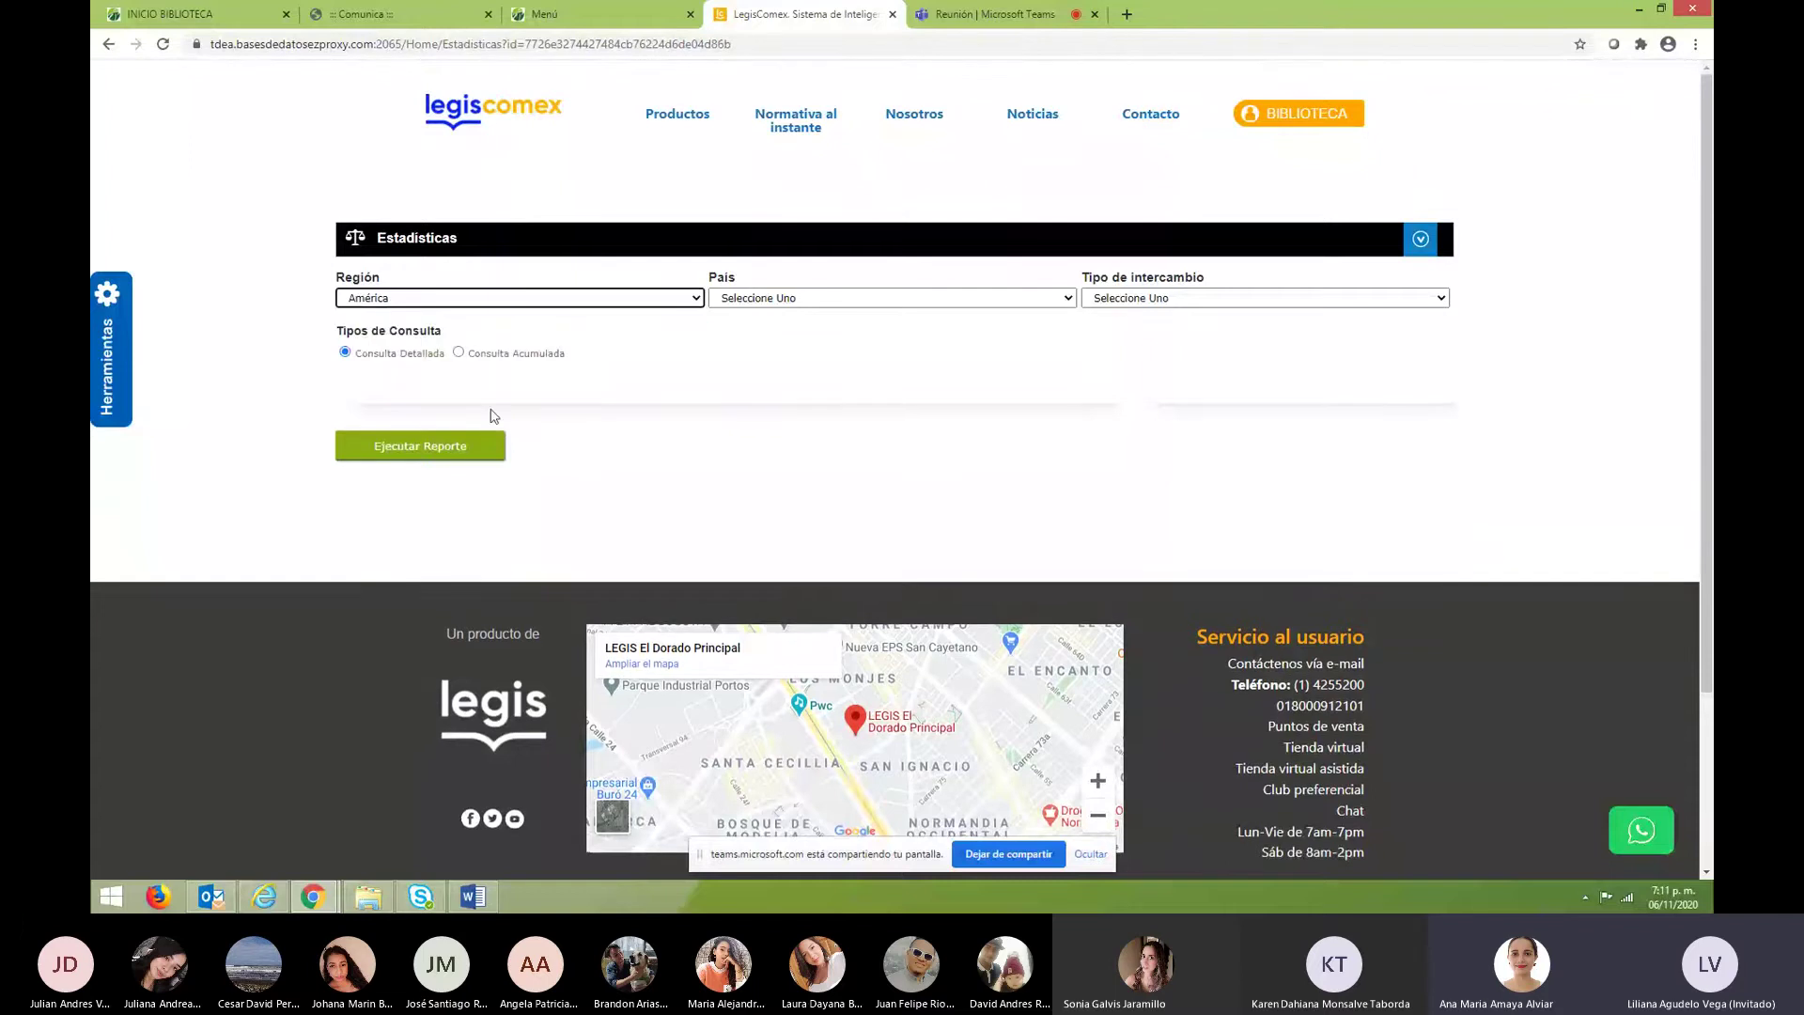
pyautogui.click(911, 297)
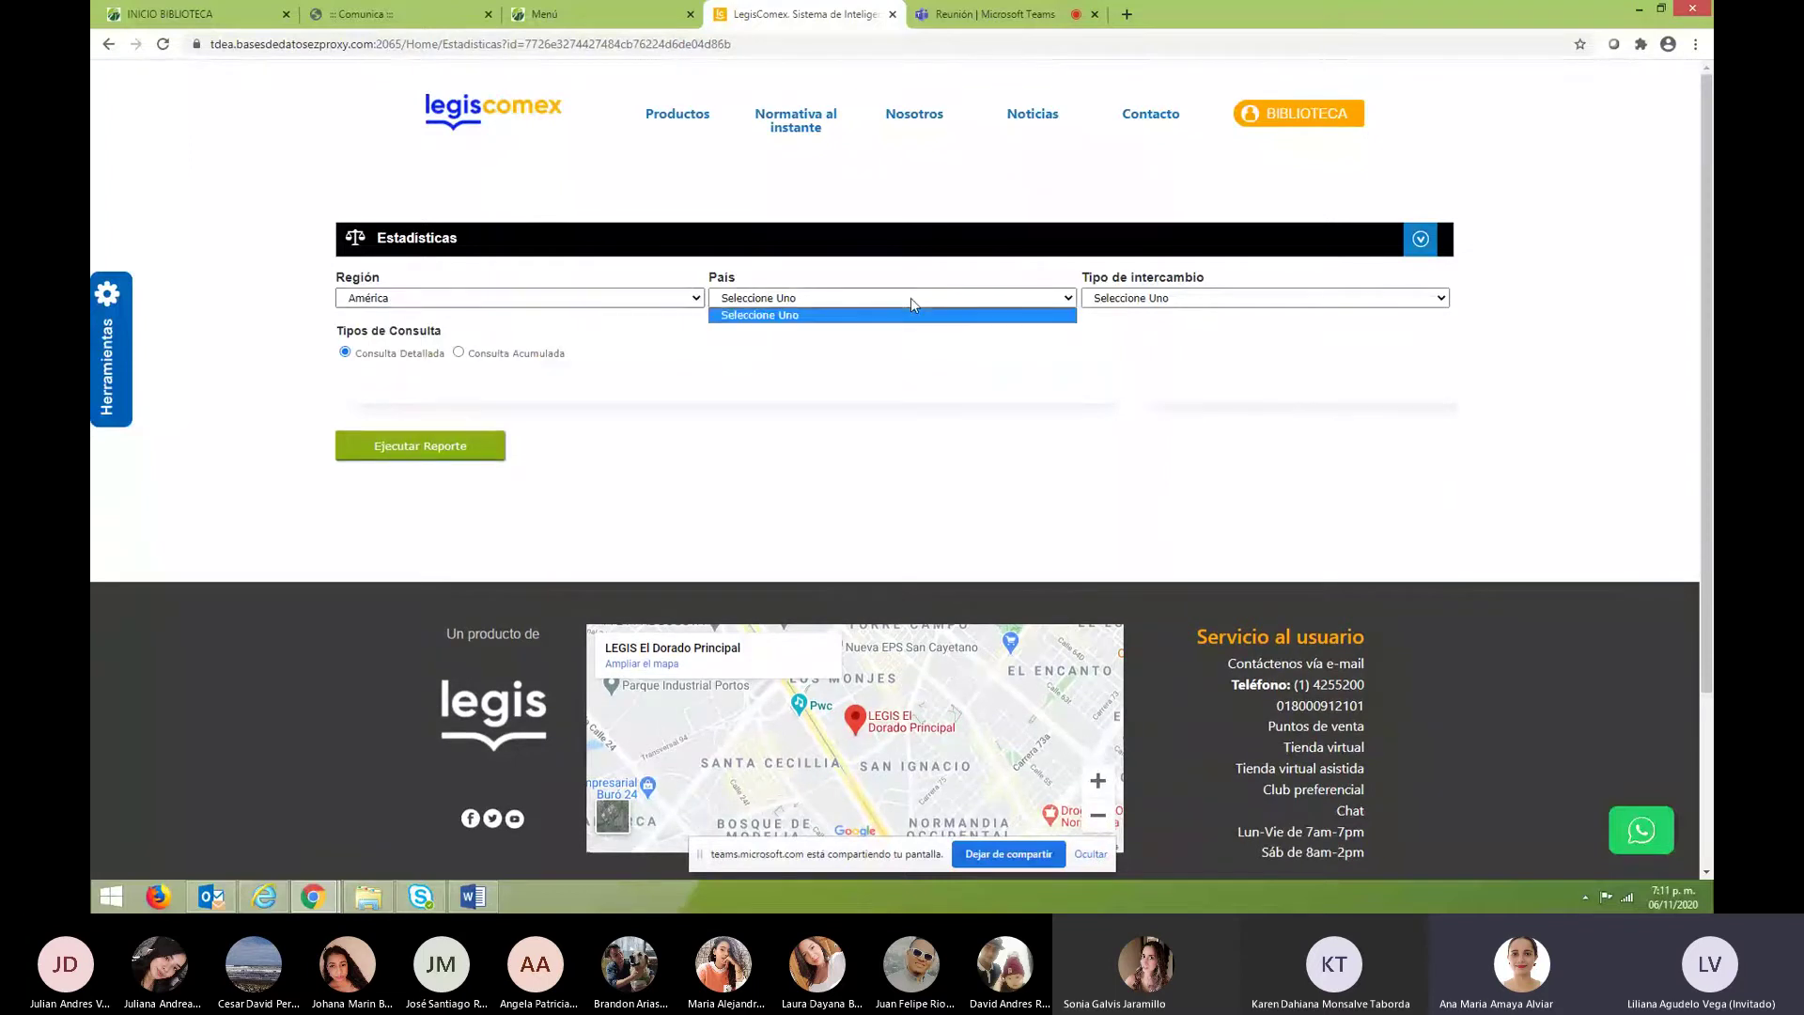
pyautogui.click(1189, 298)
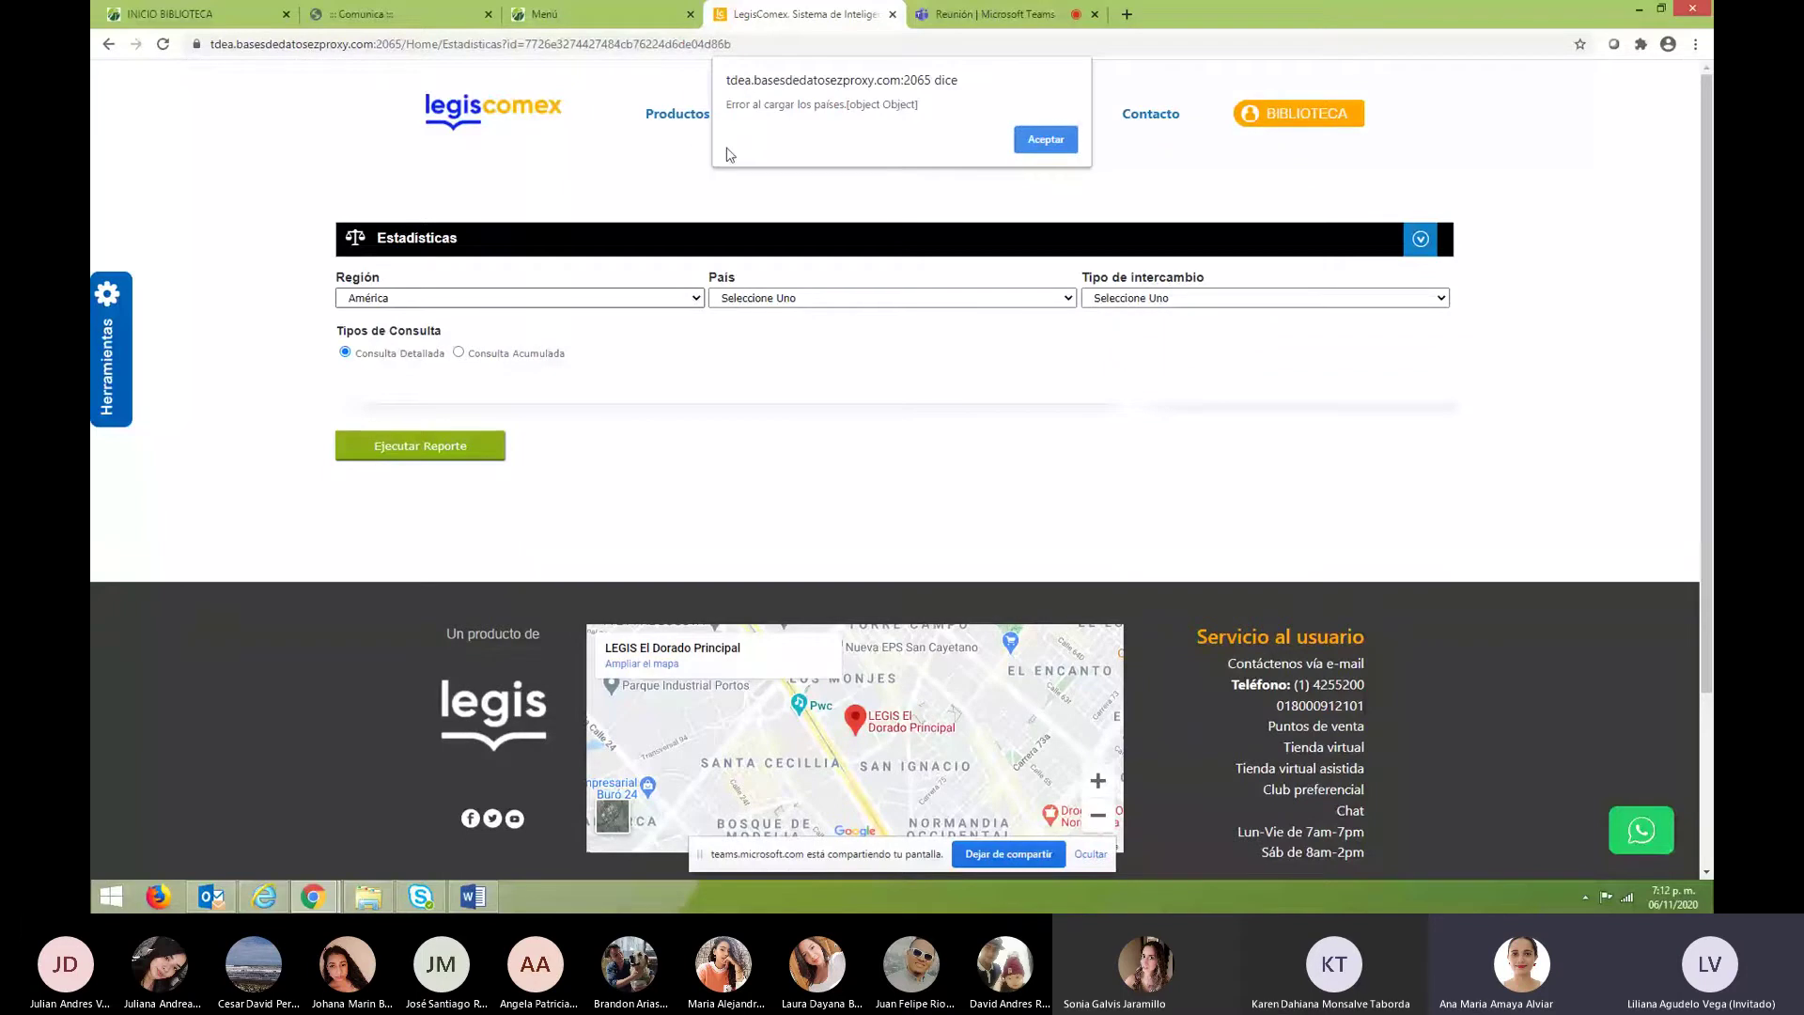
# Reopen the foreign trade statistics form and set the region to América, the country to Colombia and the exchange type to EXPORTACIÓN.
pyautogui.click(109, 45)
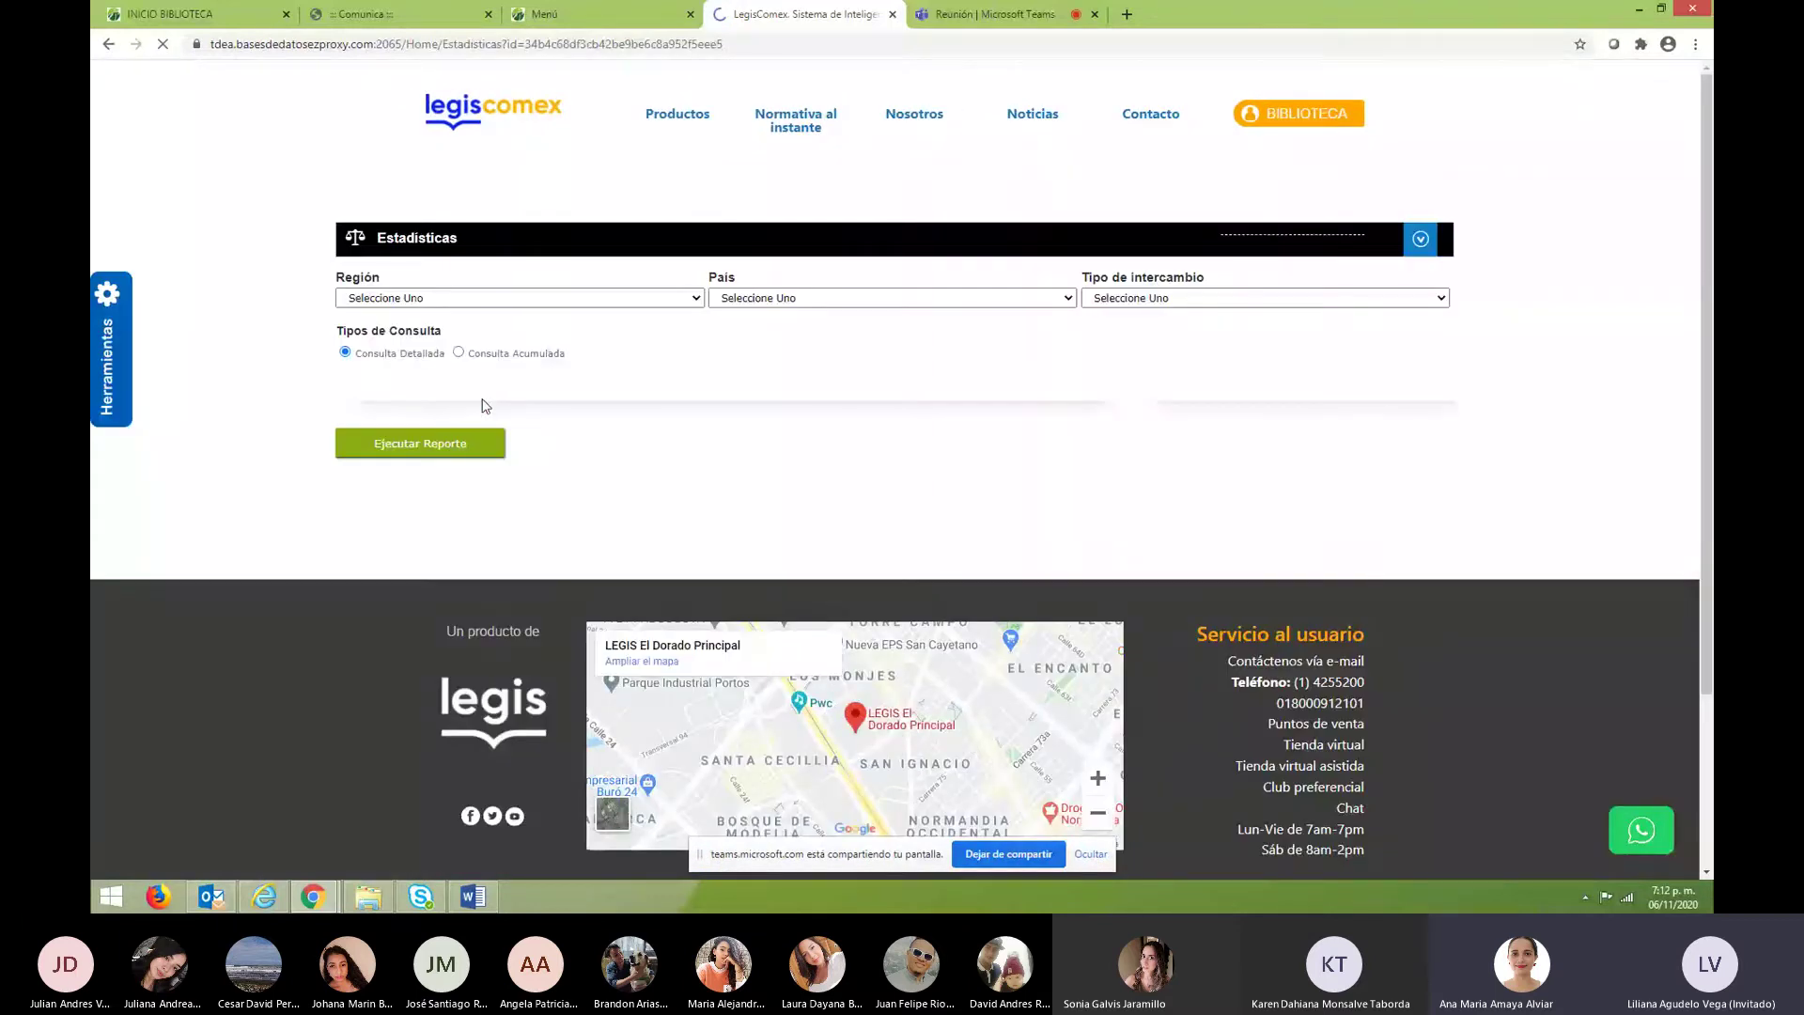
pyautogui.click(427, 298)
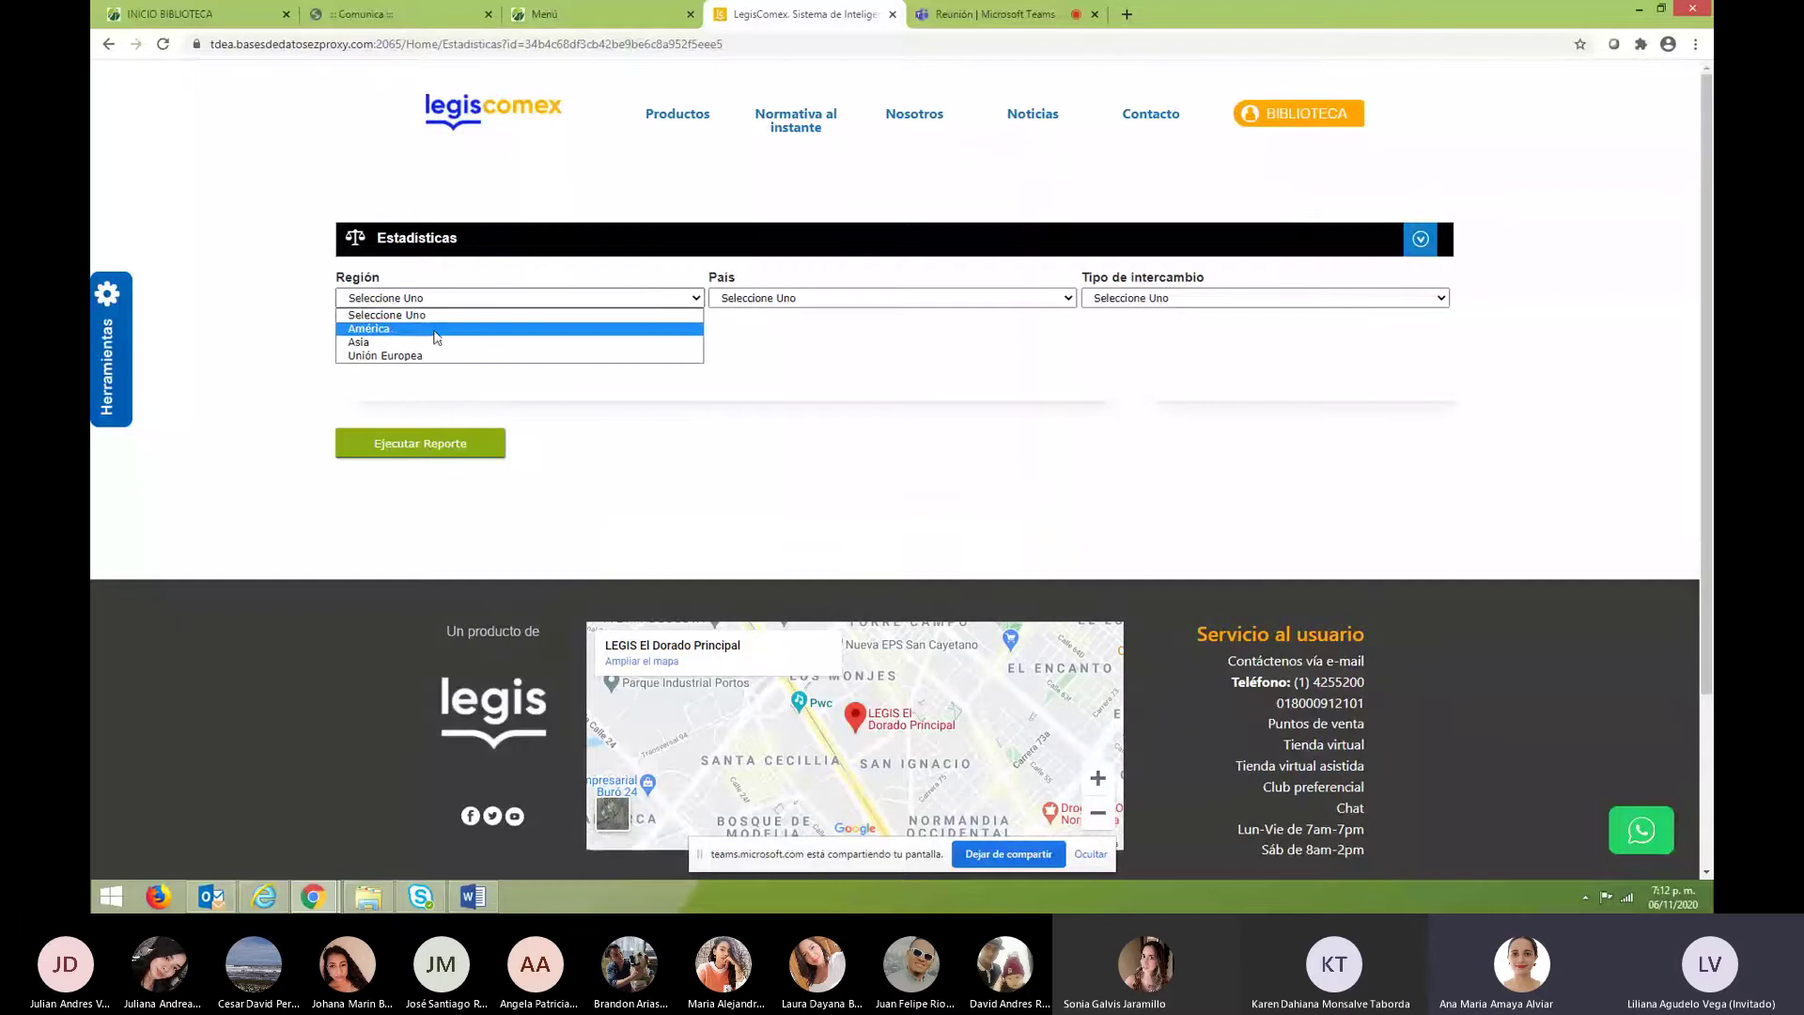
pyautogui.click(424, 331)
pyautogui.click(852, 299)
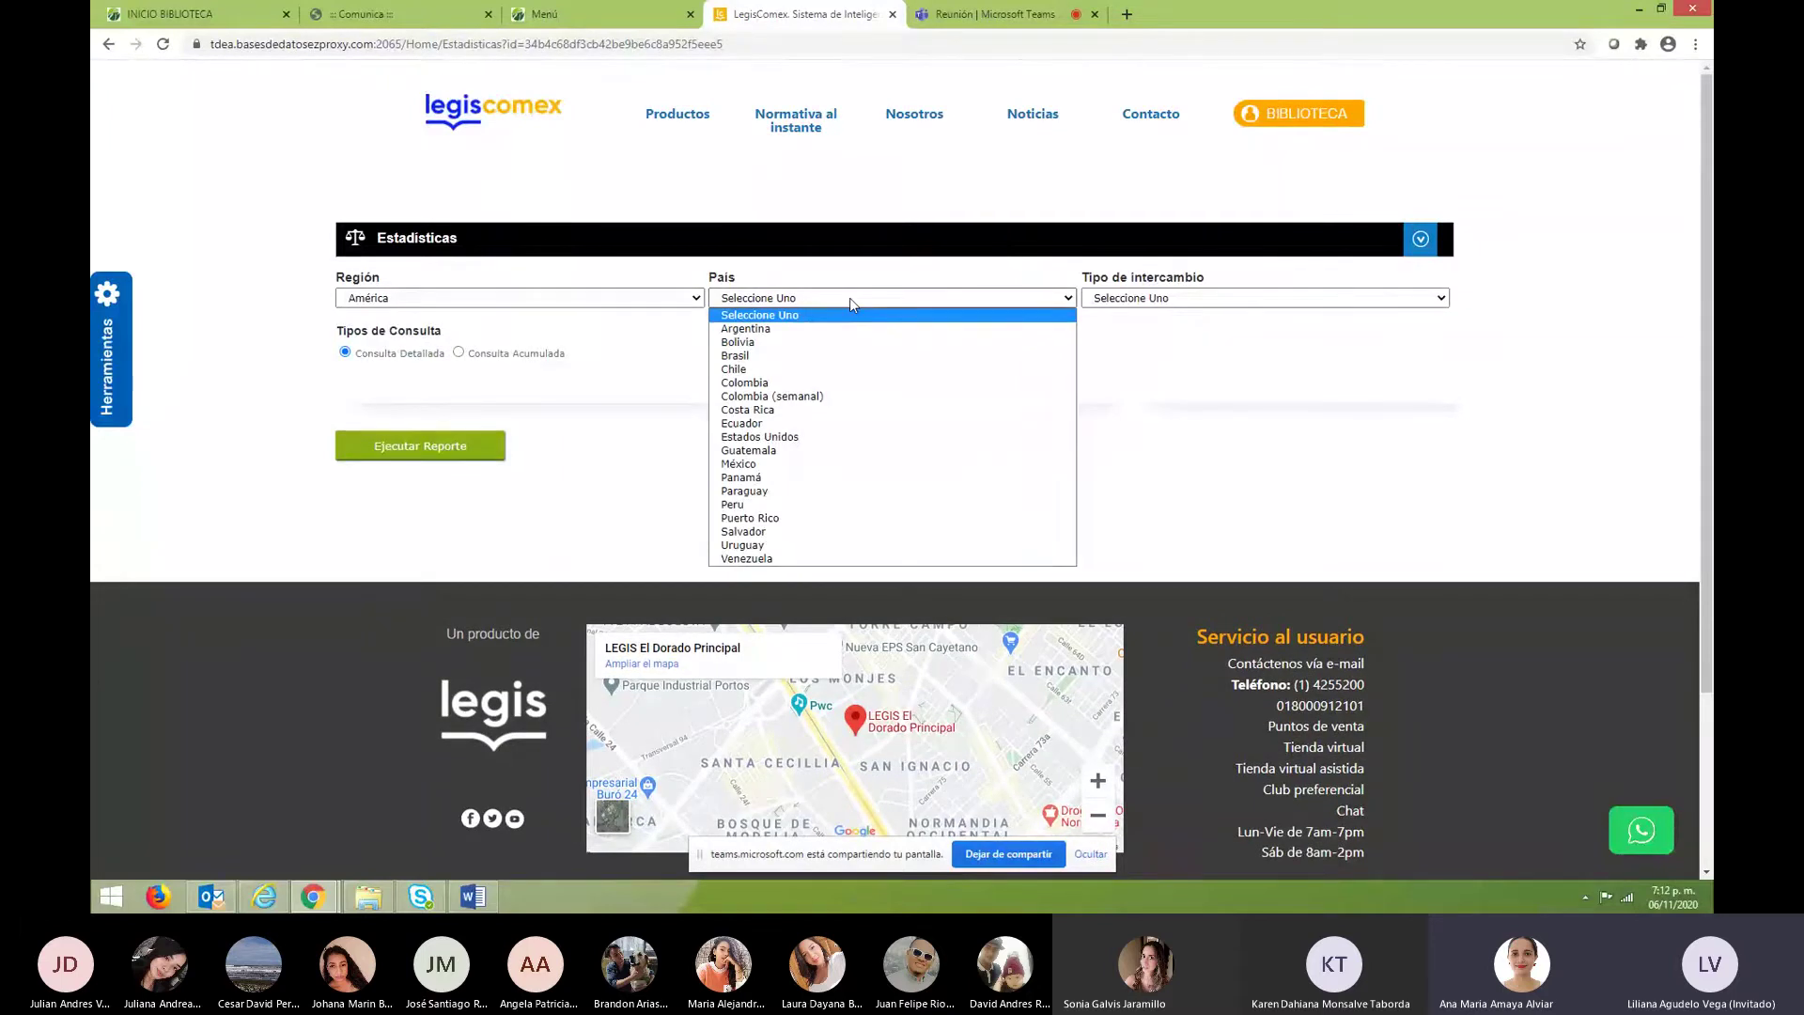
pyautogui.click(744, 383)
pyautogui.click(1214, 298)
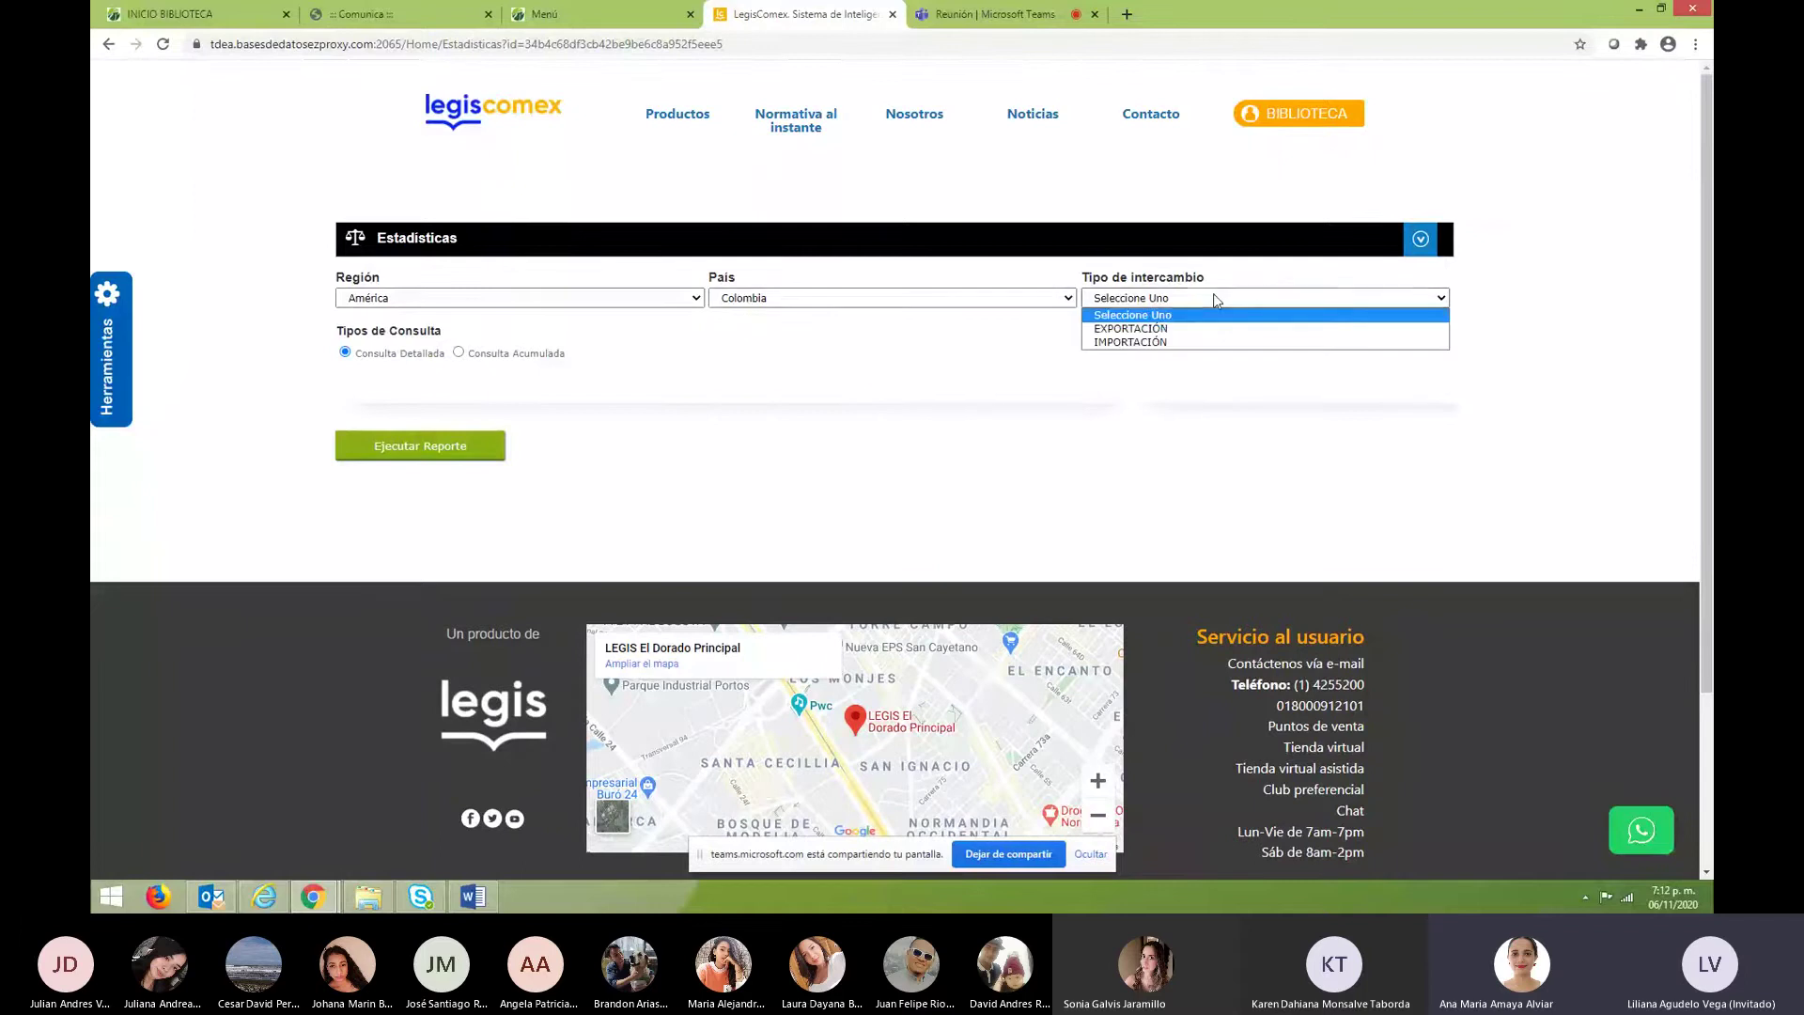
pyautogui.click(1151, 328)
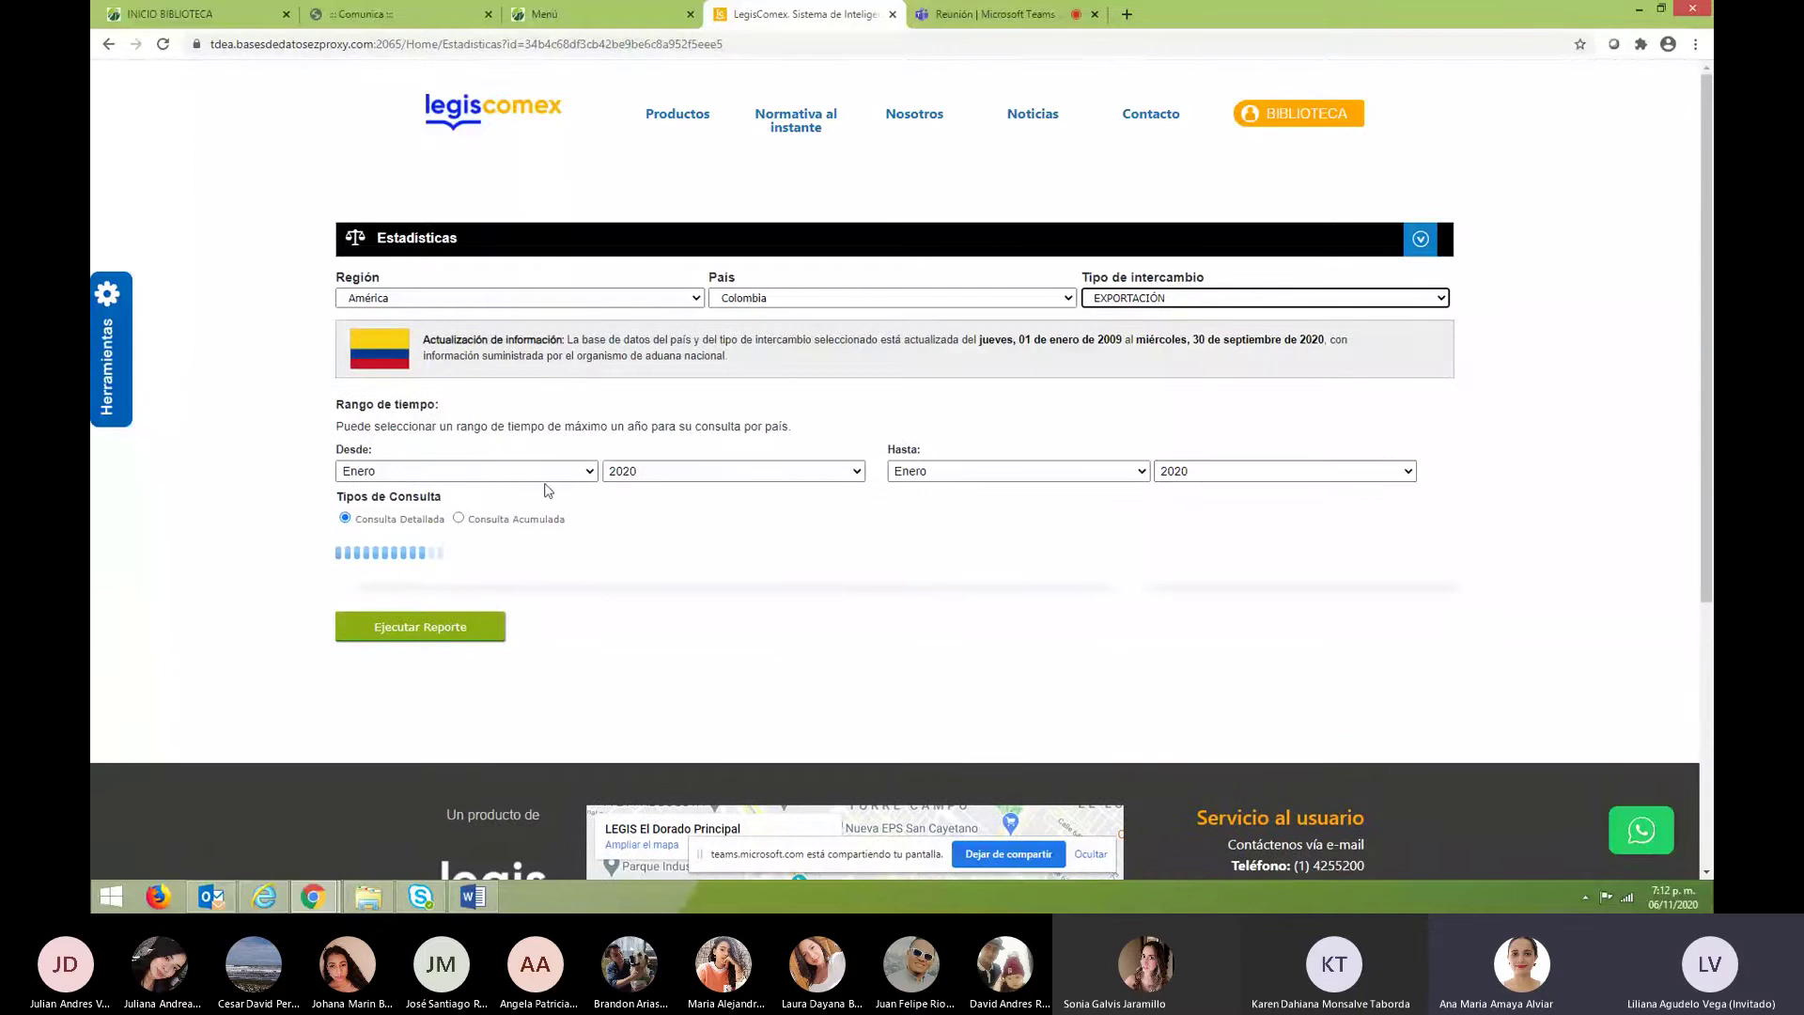
# Set the query's time range from Enero 2019 to Diciembre 2019 and go to the filter section.
pyautogui.click(855, 472)
pyautogui.click(857, 472)
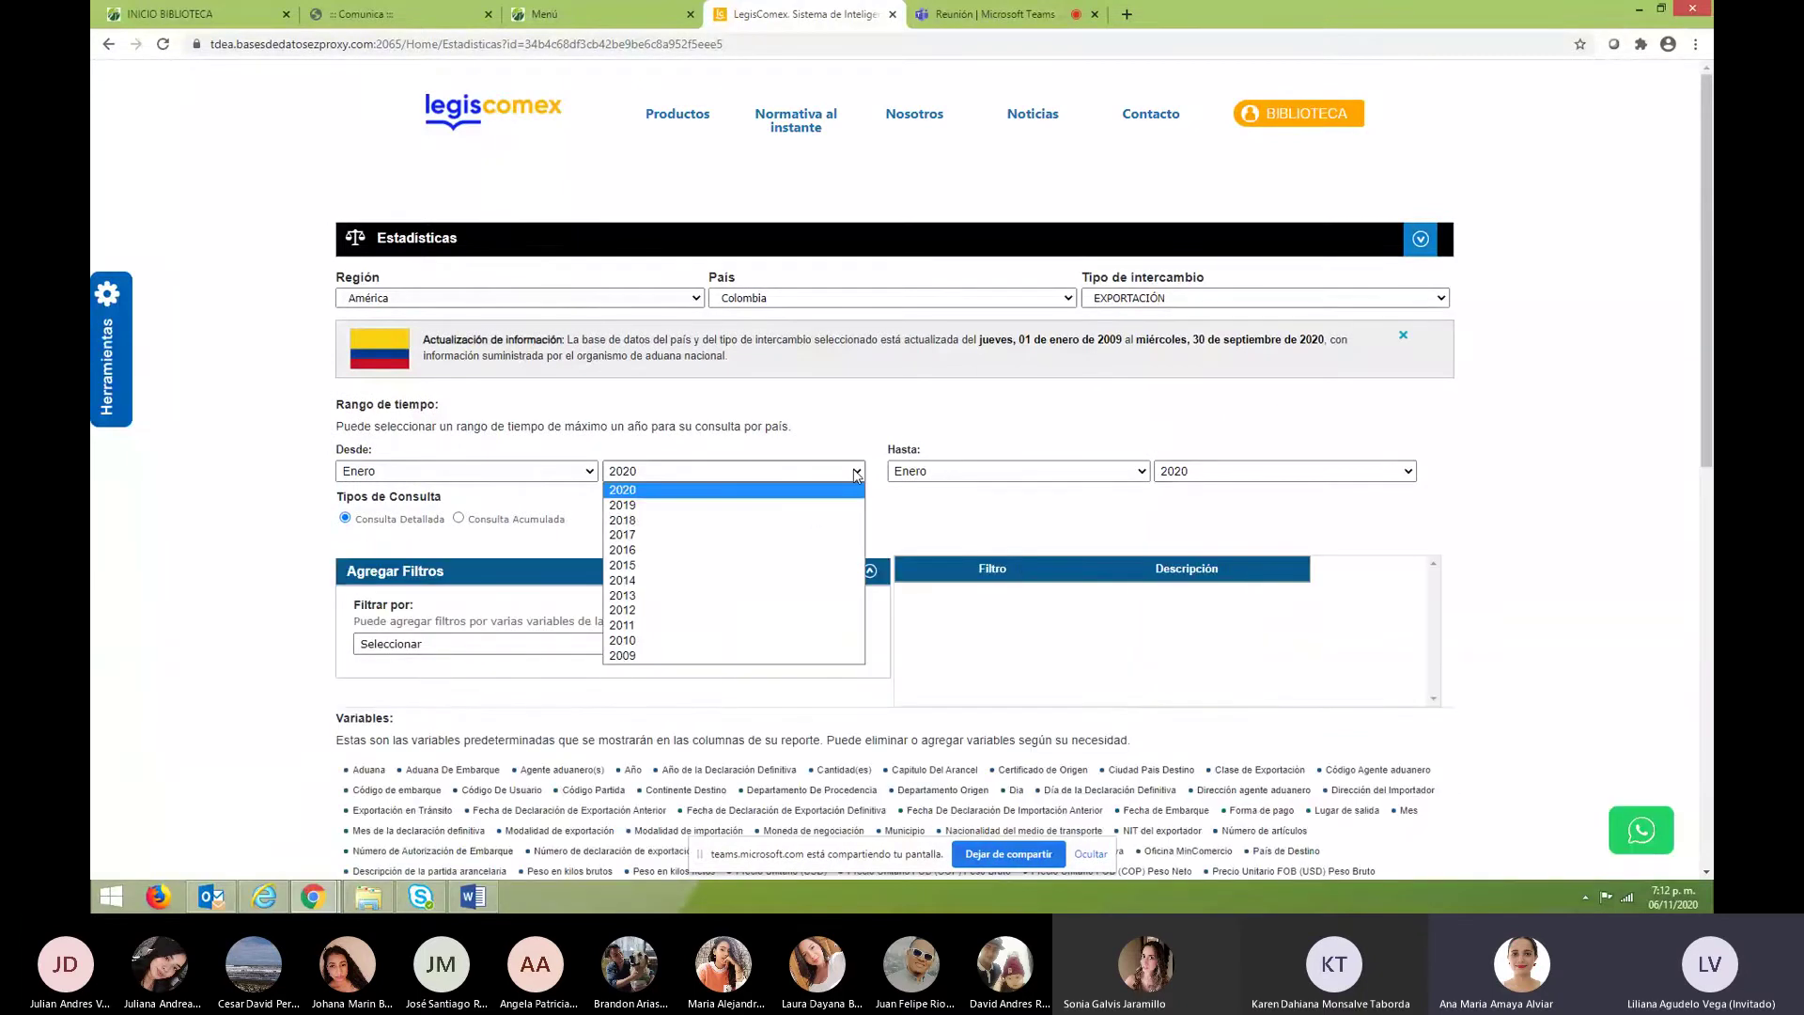
pyautogui.click(691, 505)
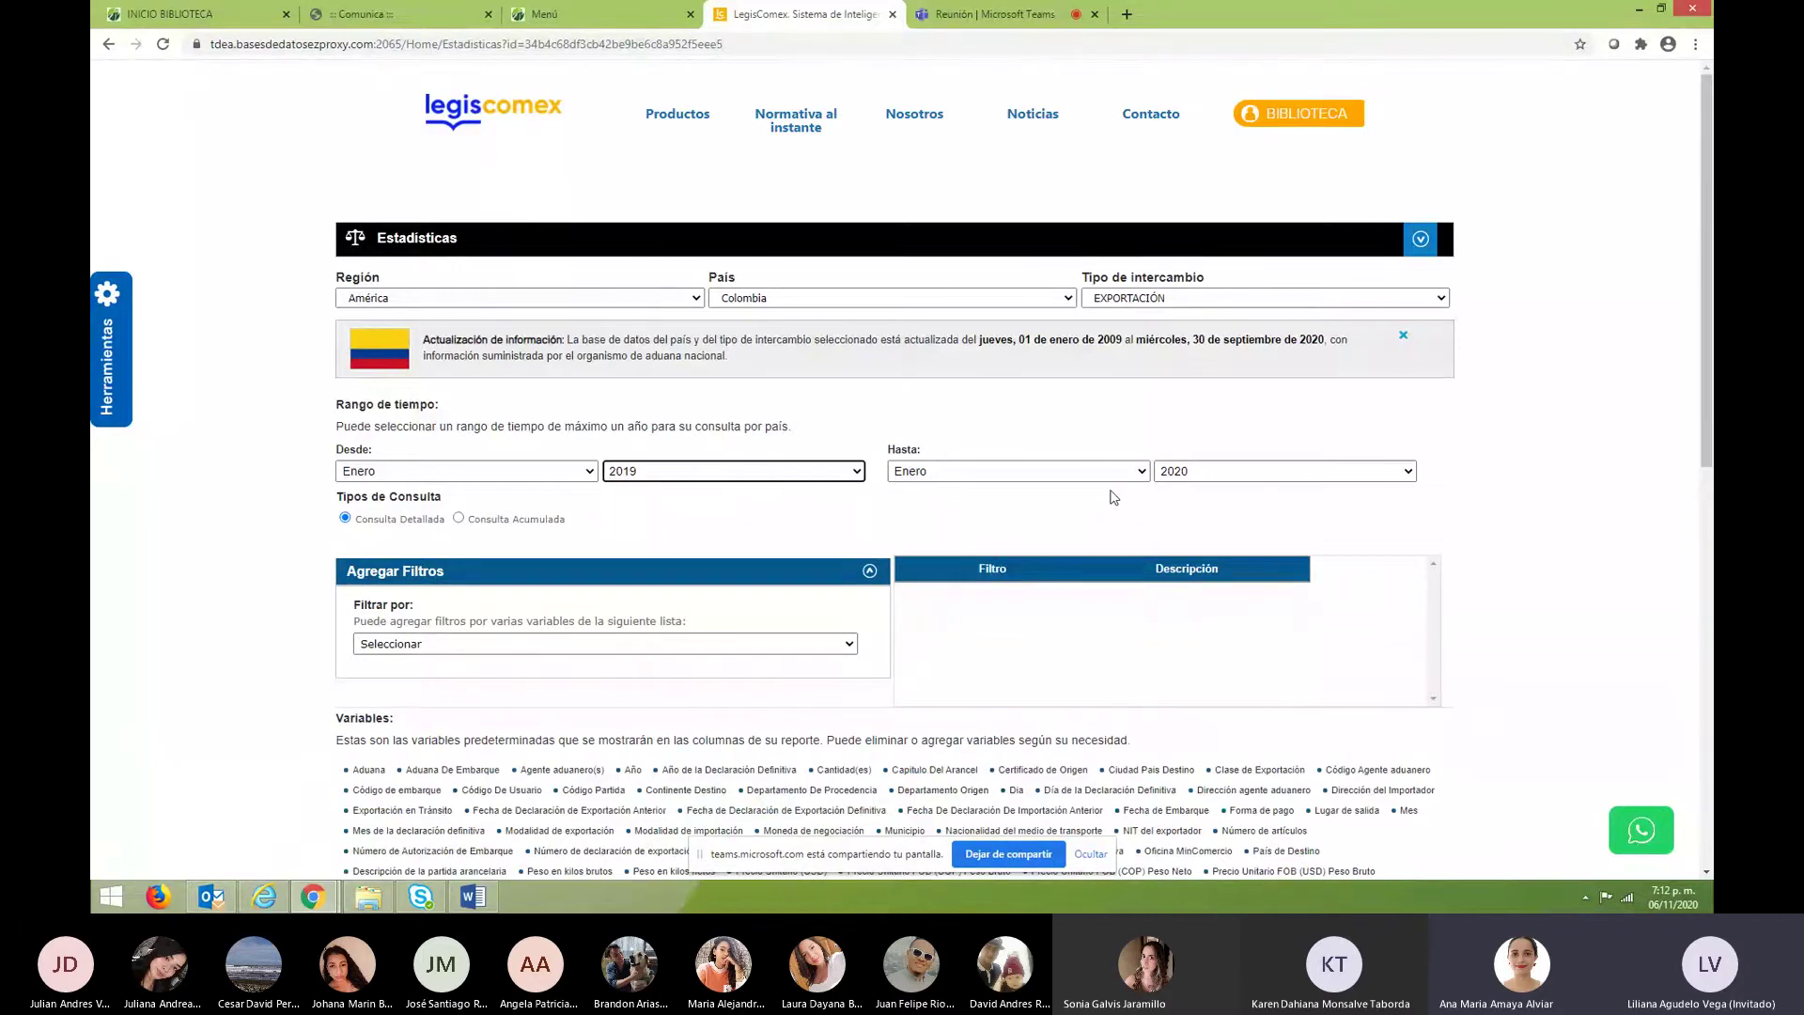
pyautogui.press('Tab')
pyautogui.press('d')
pyautogui.click(1240, 471)
pyautogui.click(1240, 506)
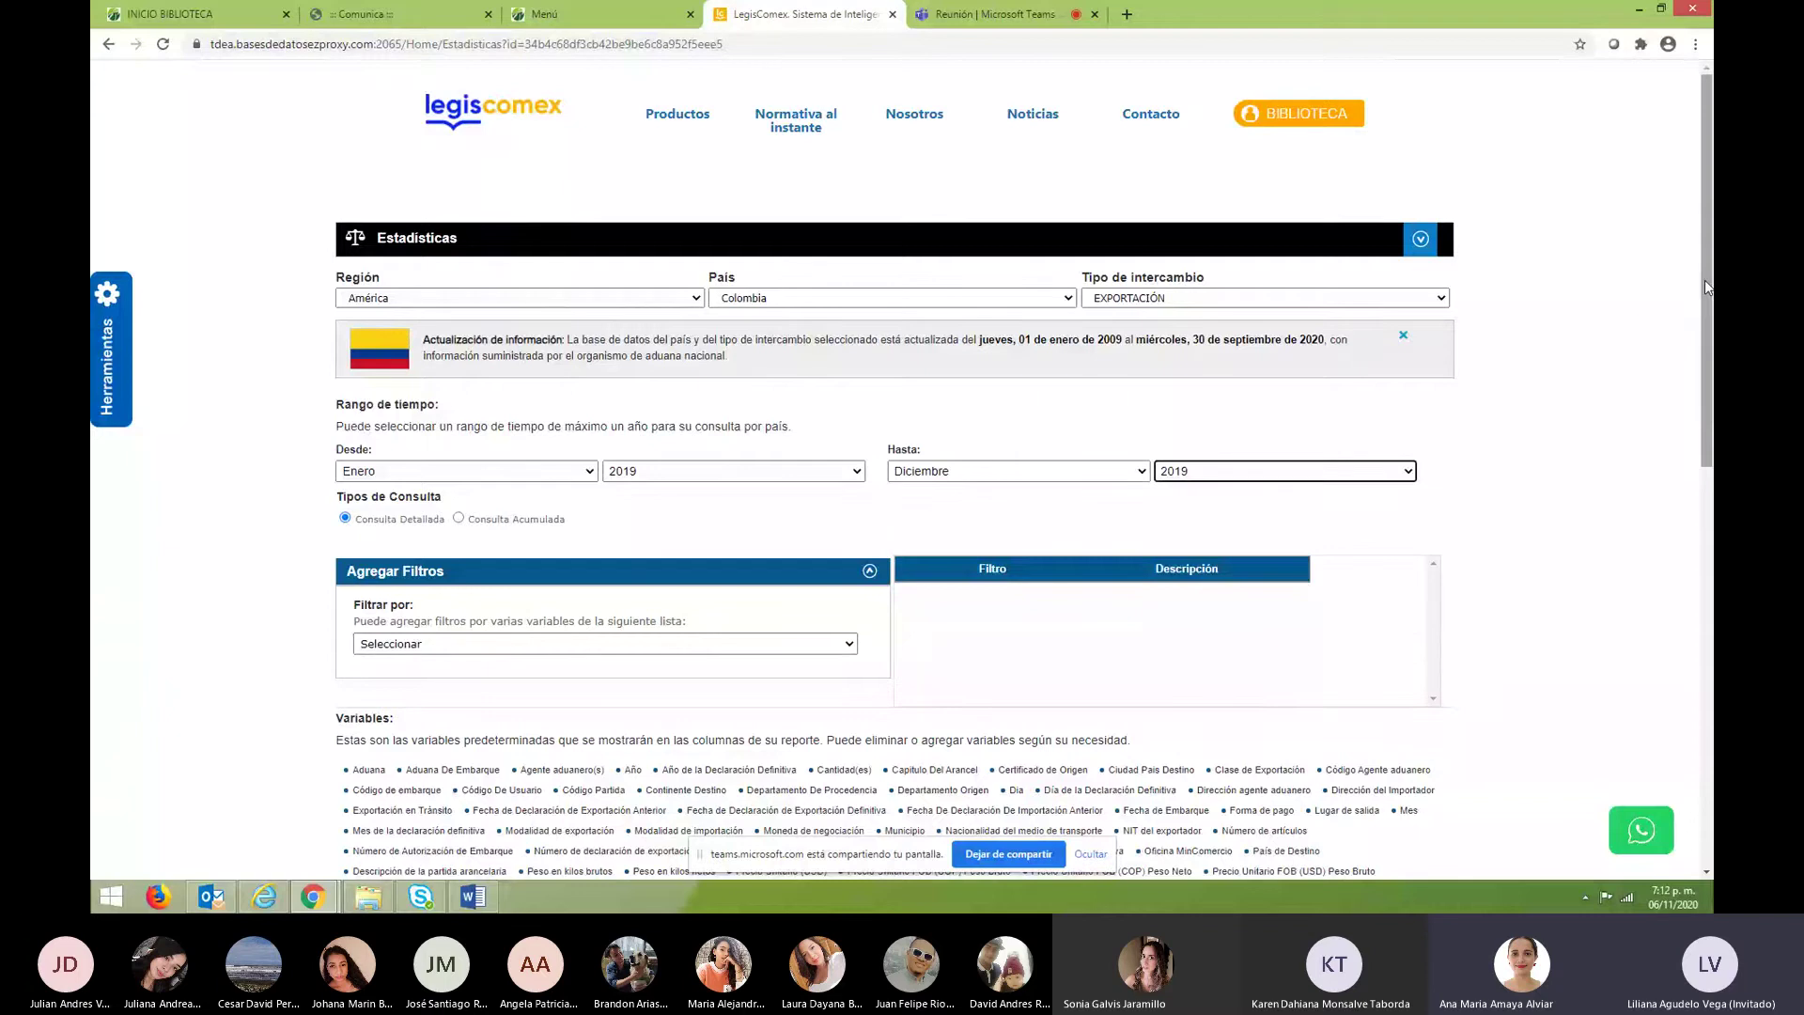
pyautogui.scroll(-2, 411, 435)
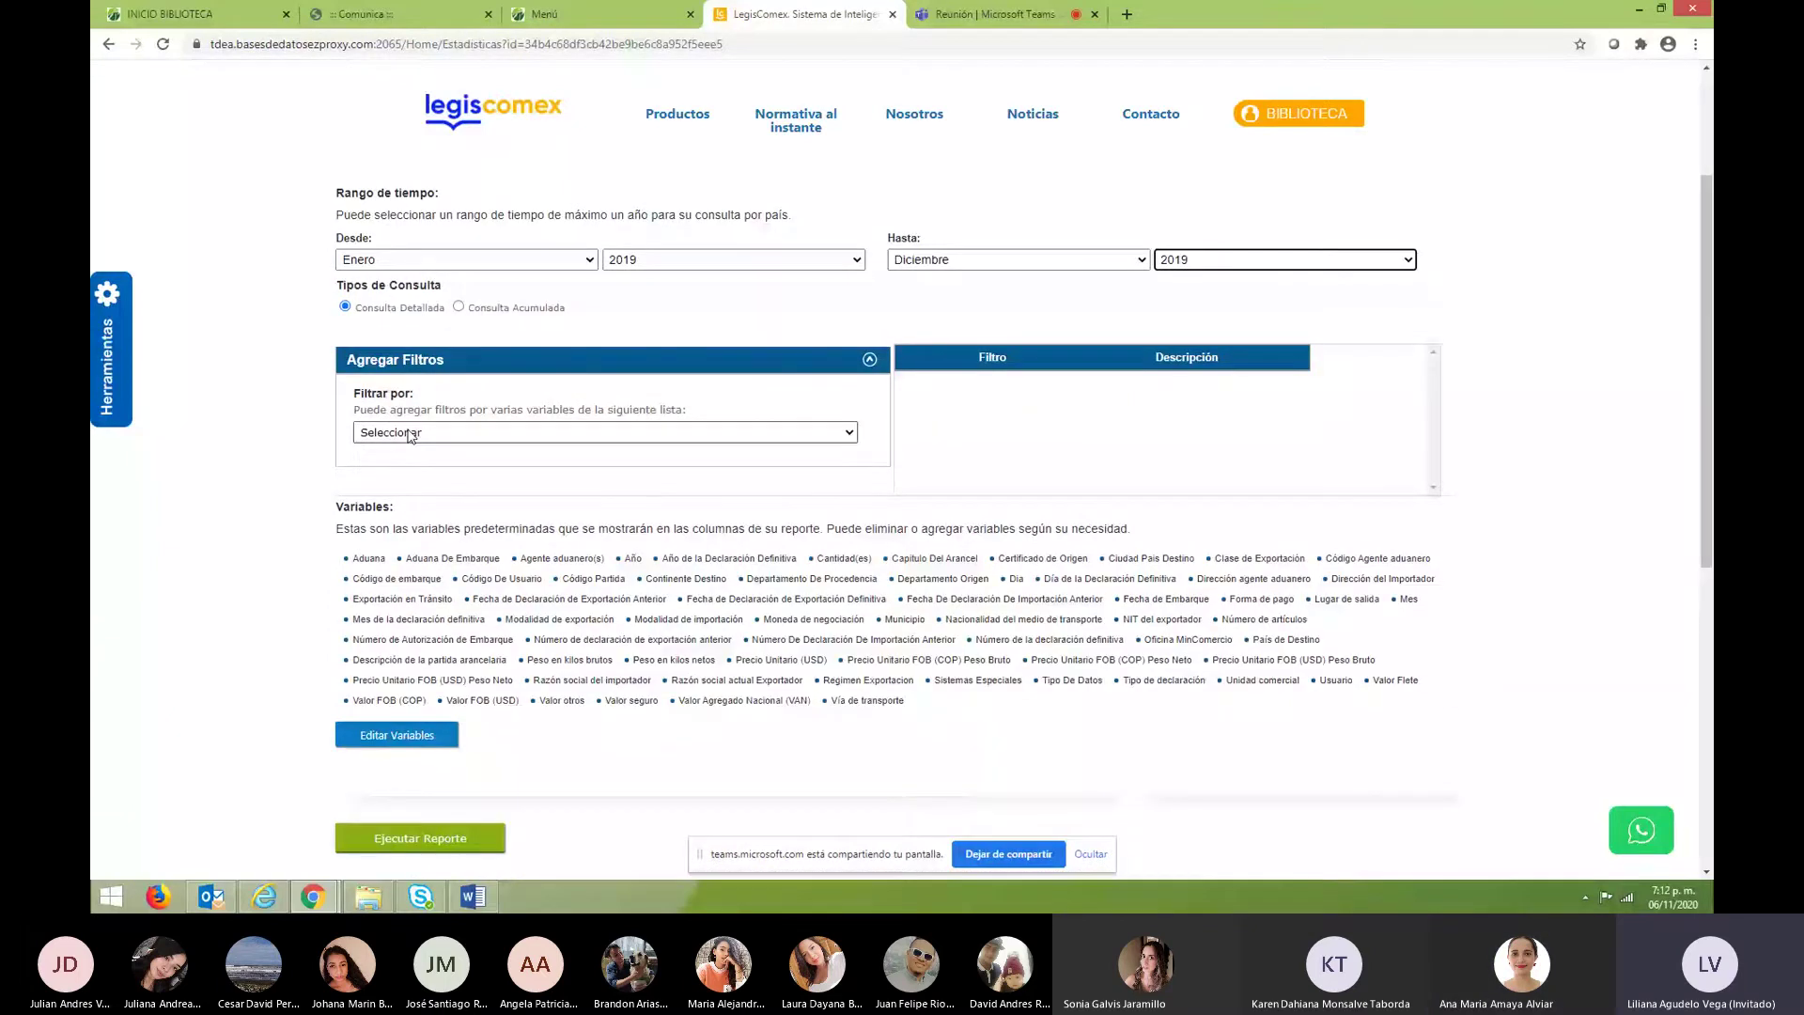
# Check which variables the query can be filtered by and run the export report without adding any filter.
pyautogui.click(411, 433)
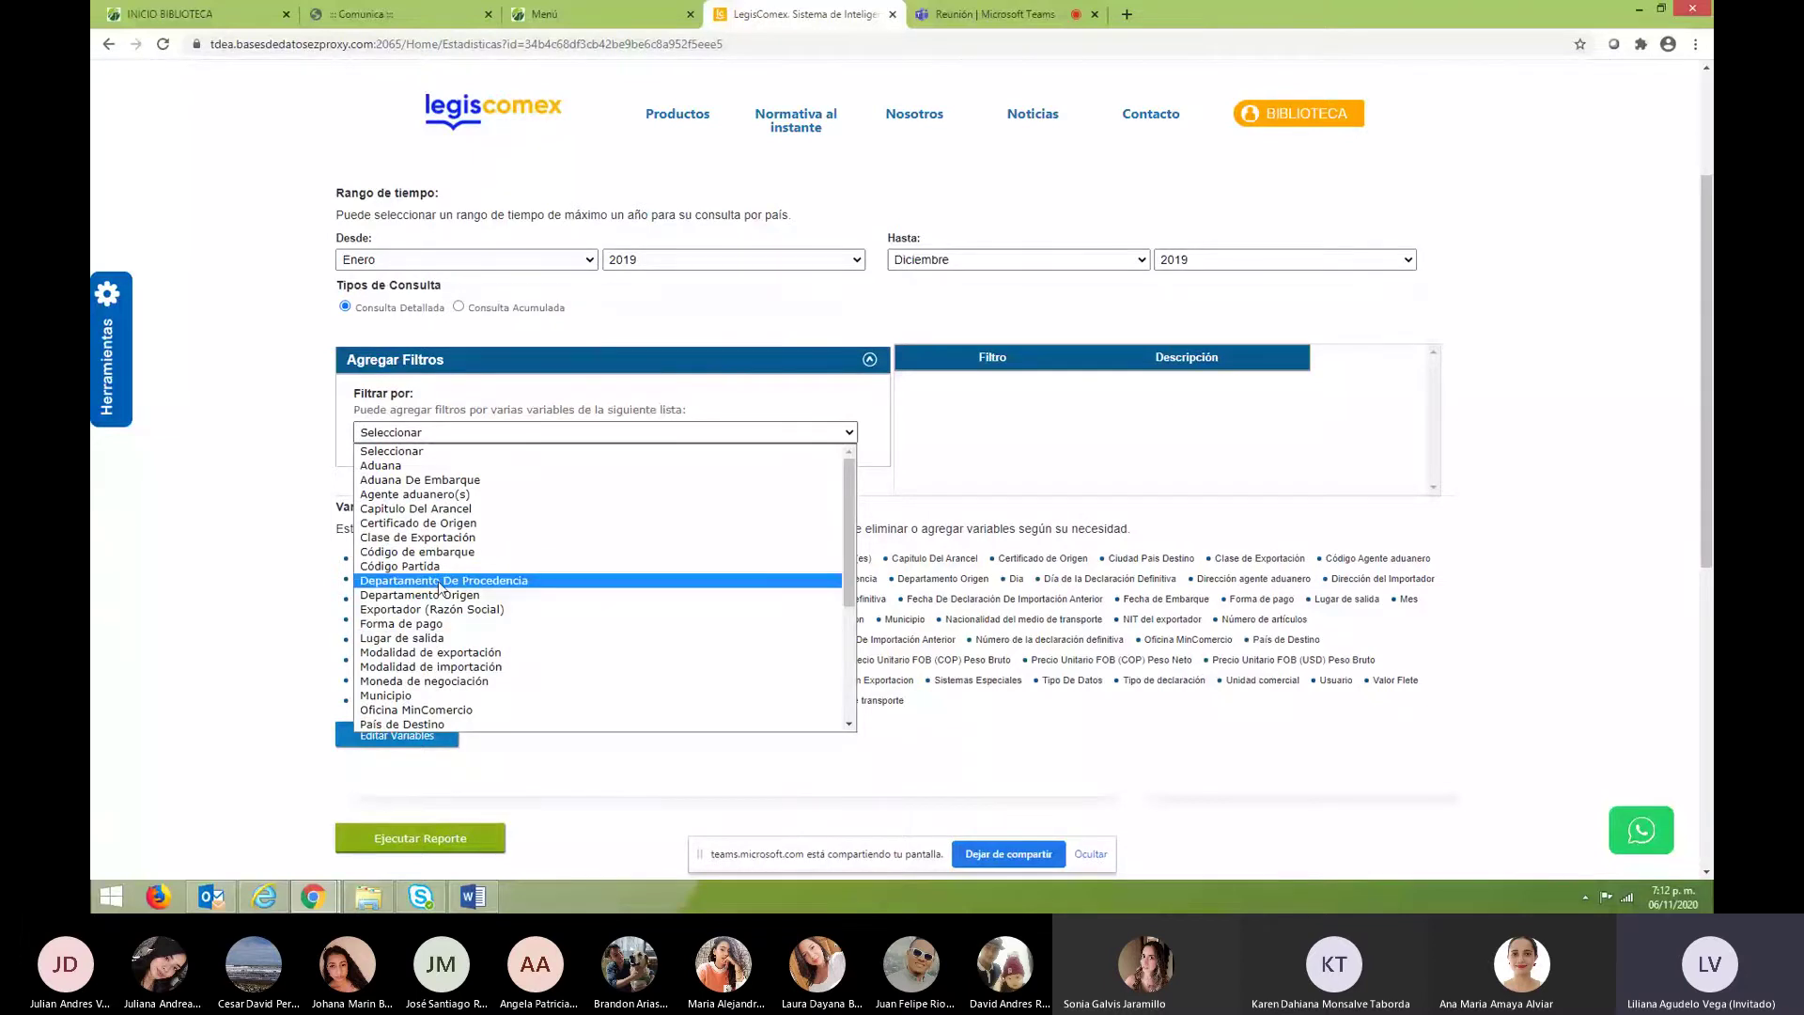
pyautogui.click(237, 595)
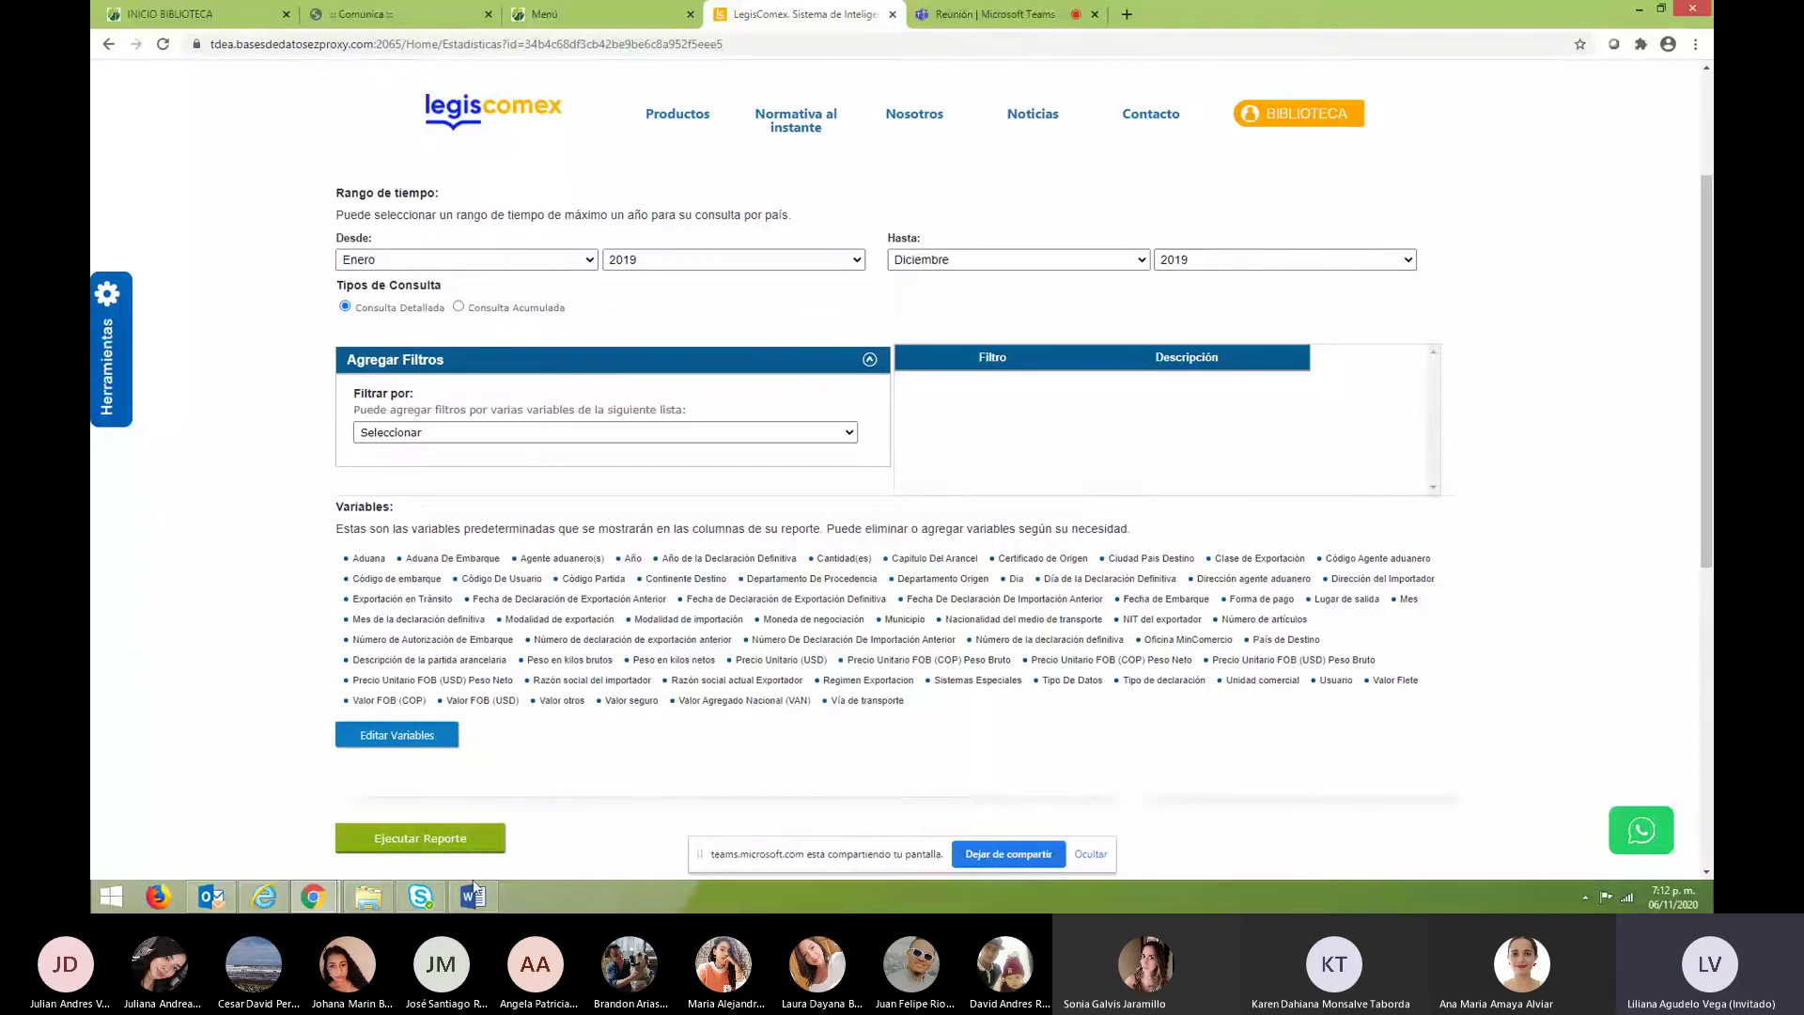
pyautogui.click(430, 838)
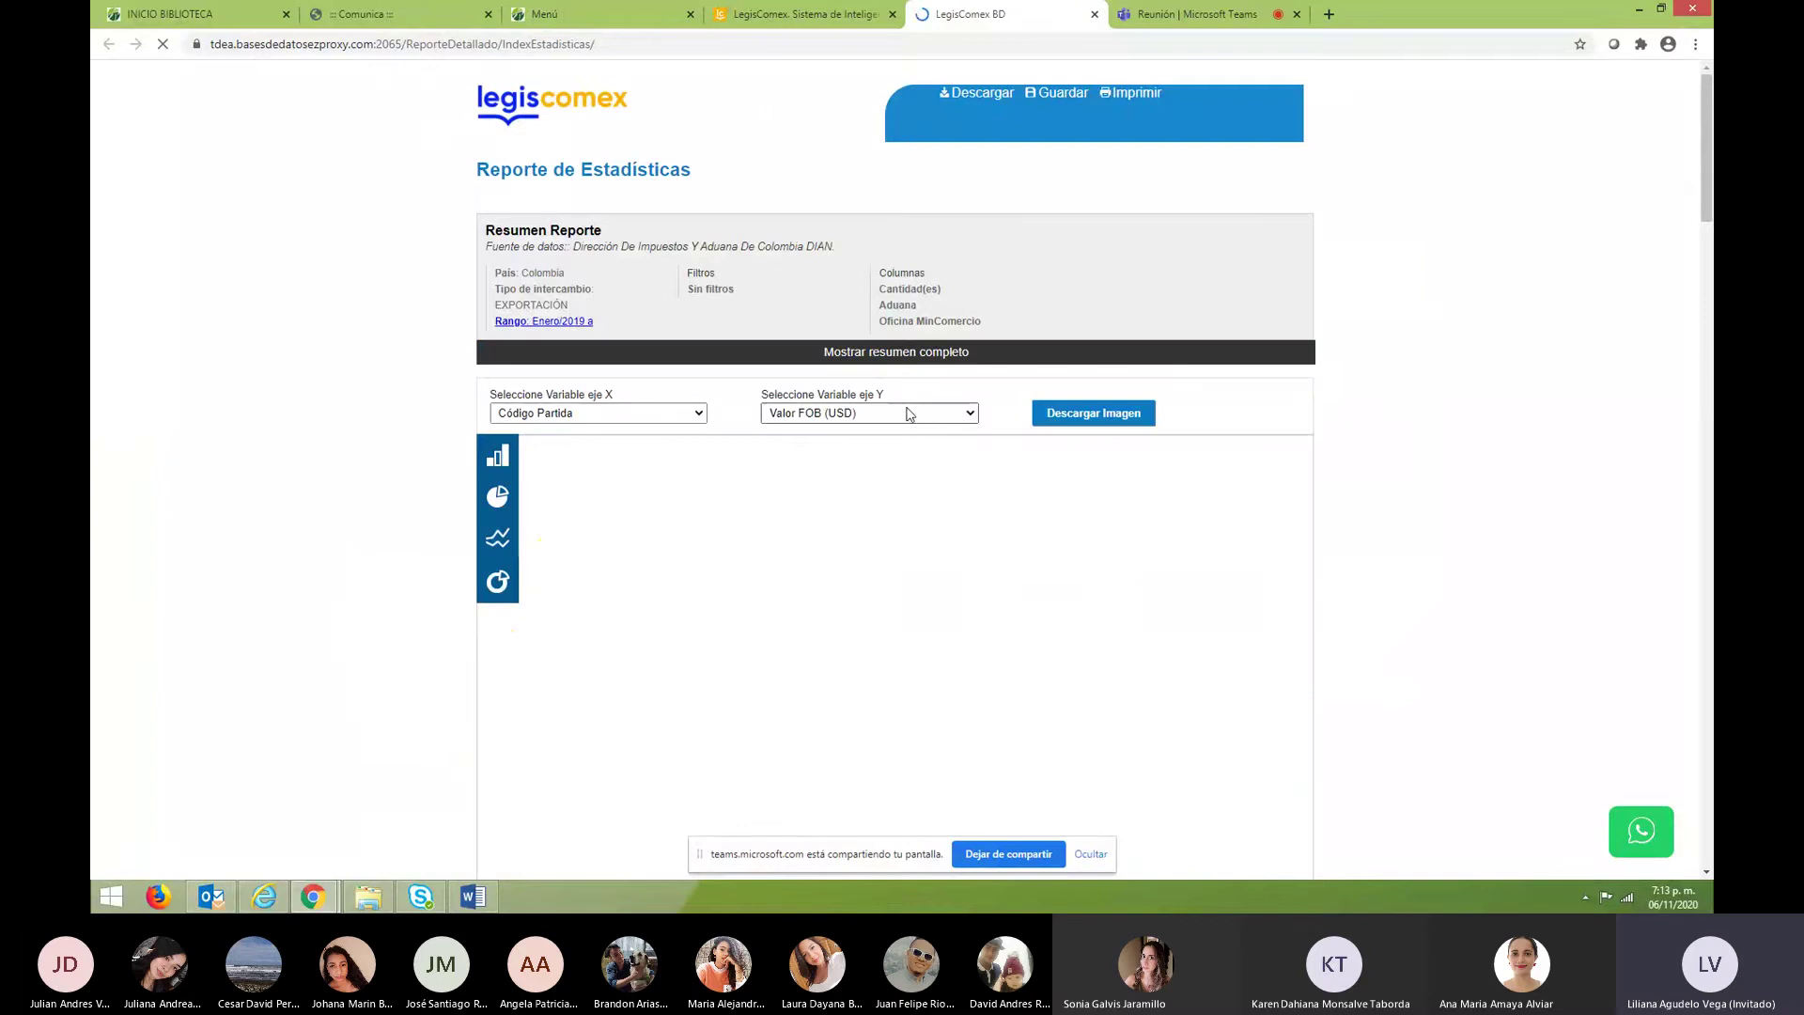
# Show the statistics report as a bar chart and examine the Valor FOB (USD) values by Código Partida.
pyautogui.moveTo(1707, 139); pyautogui.dragTo(1682, 100)
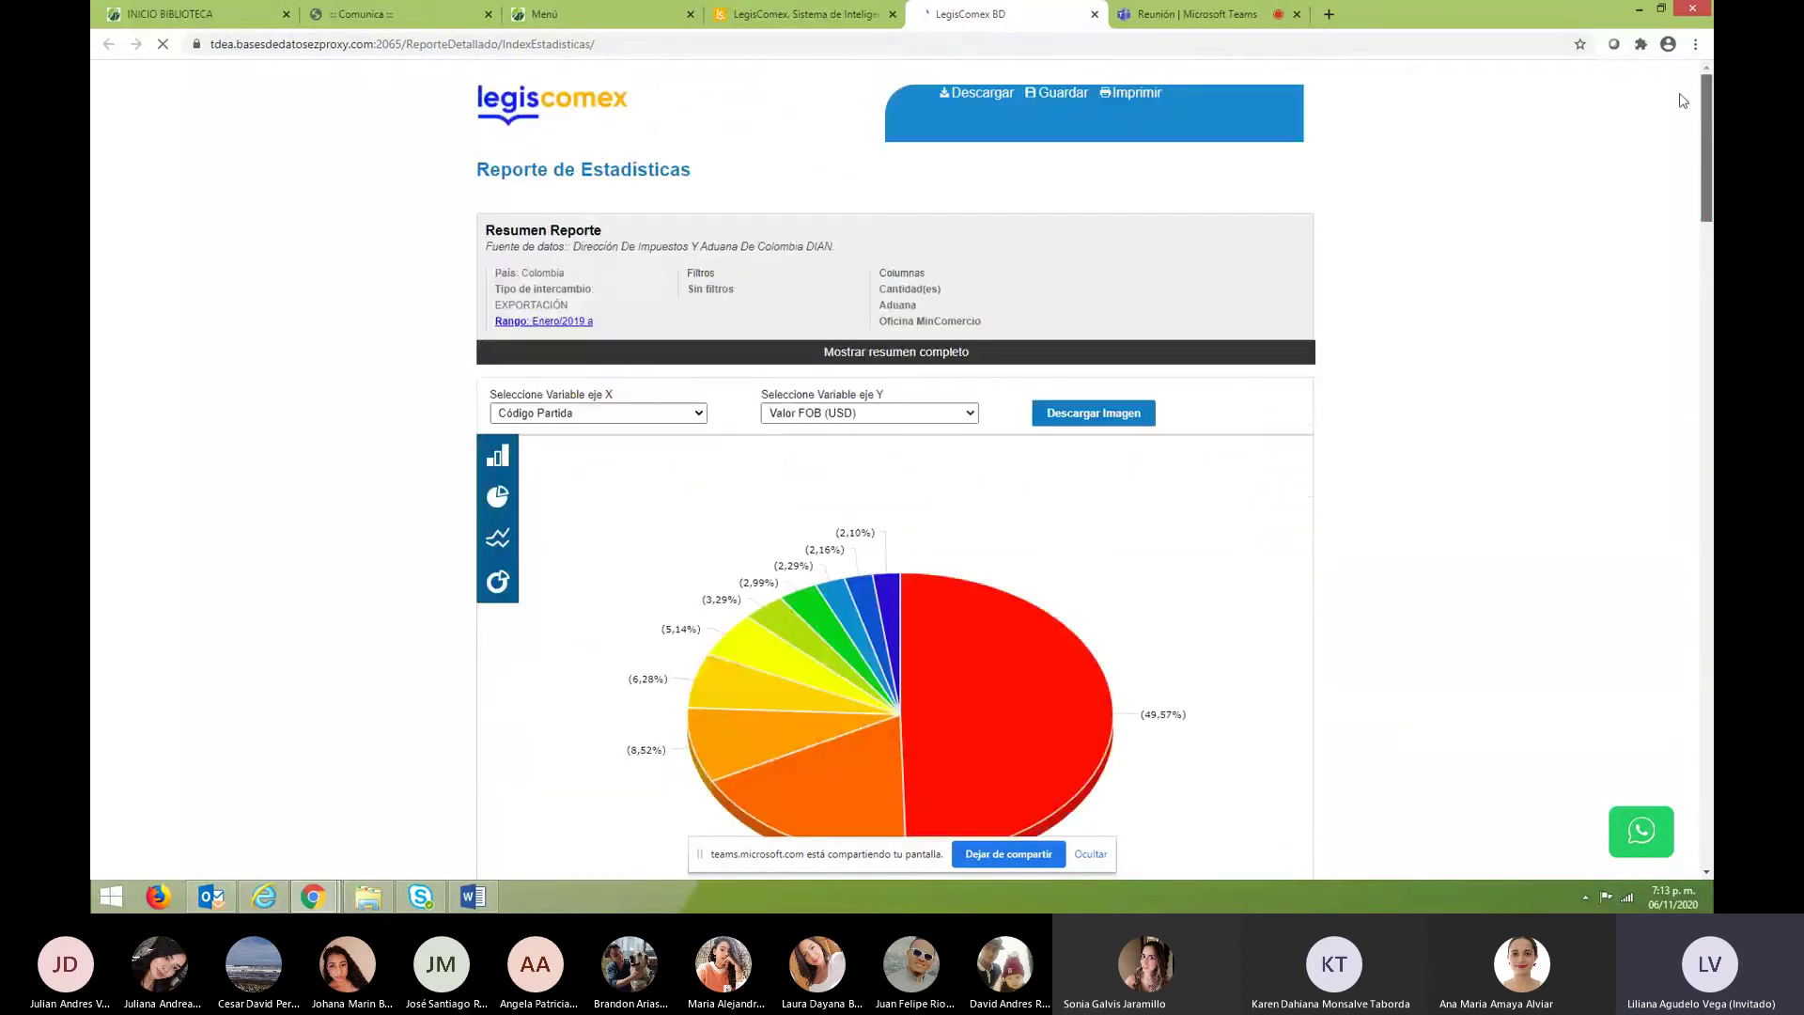
pyautogui.click(1117, 425)
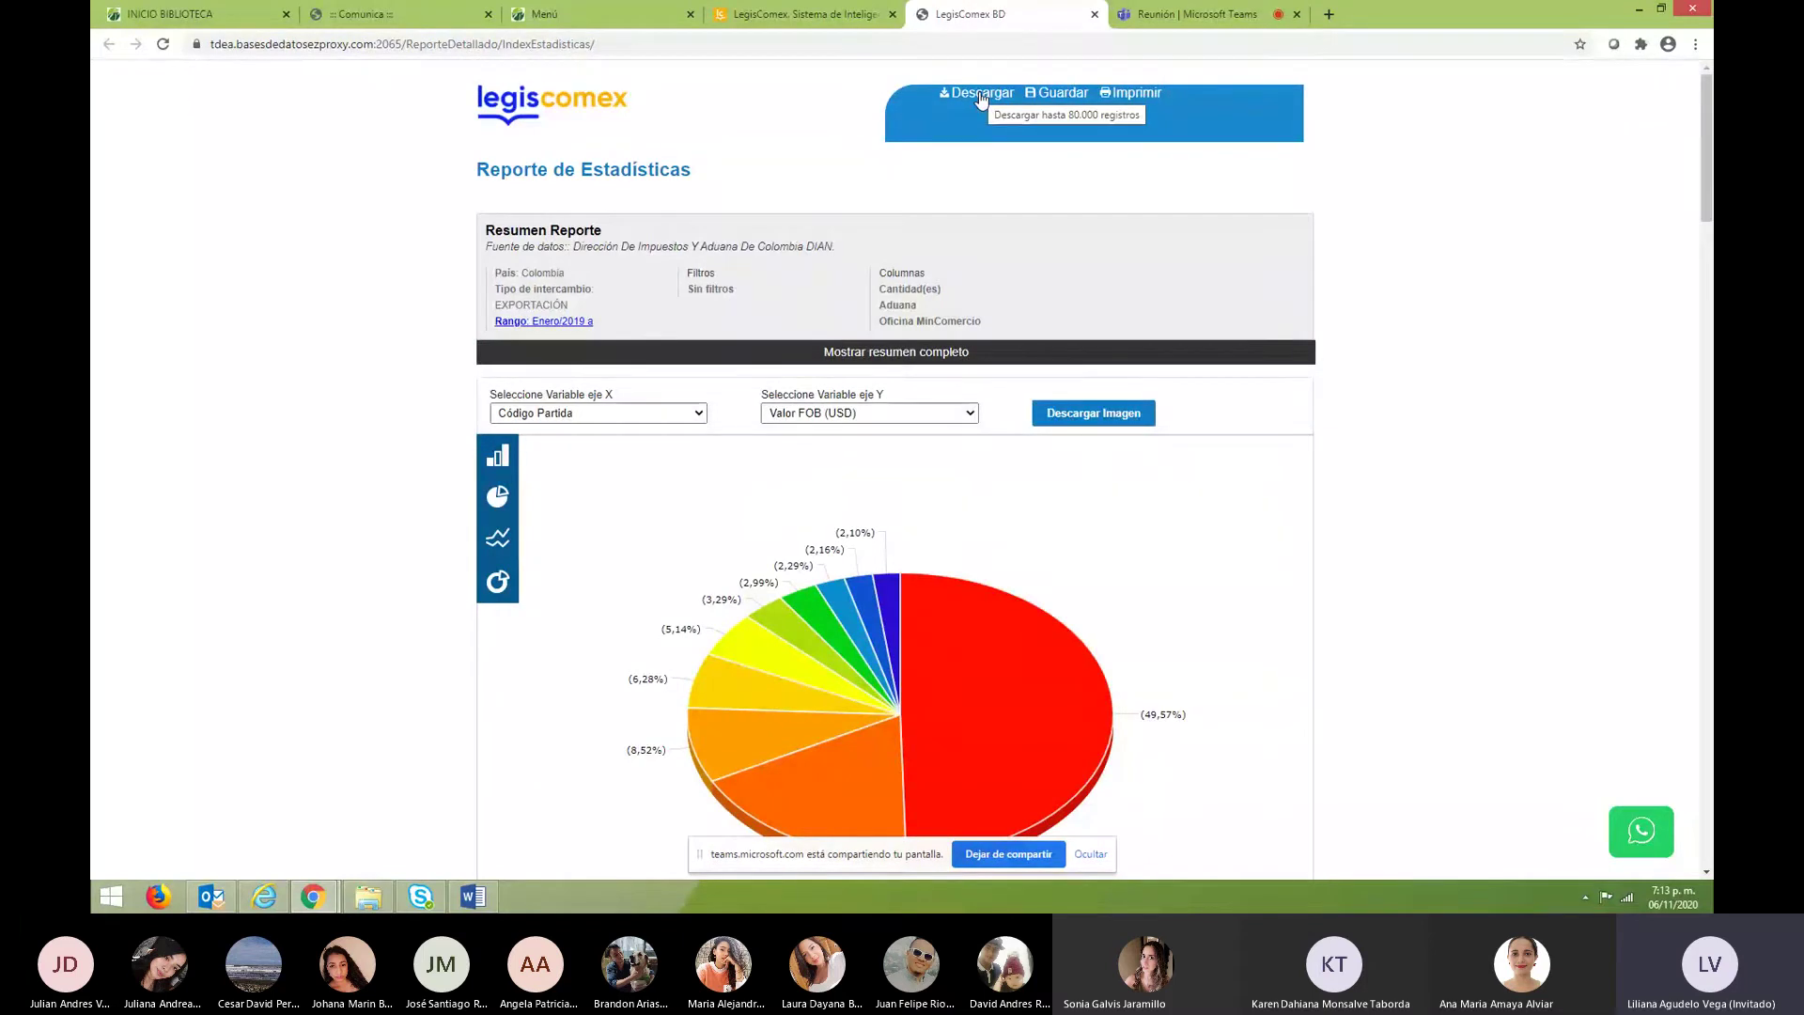
pyautogui.click(496, 455)
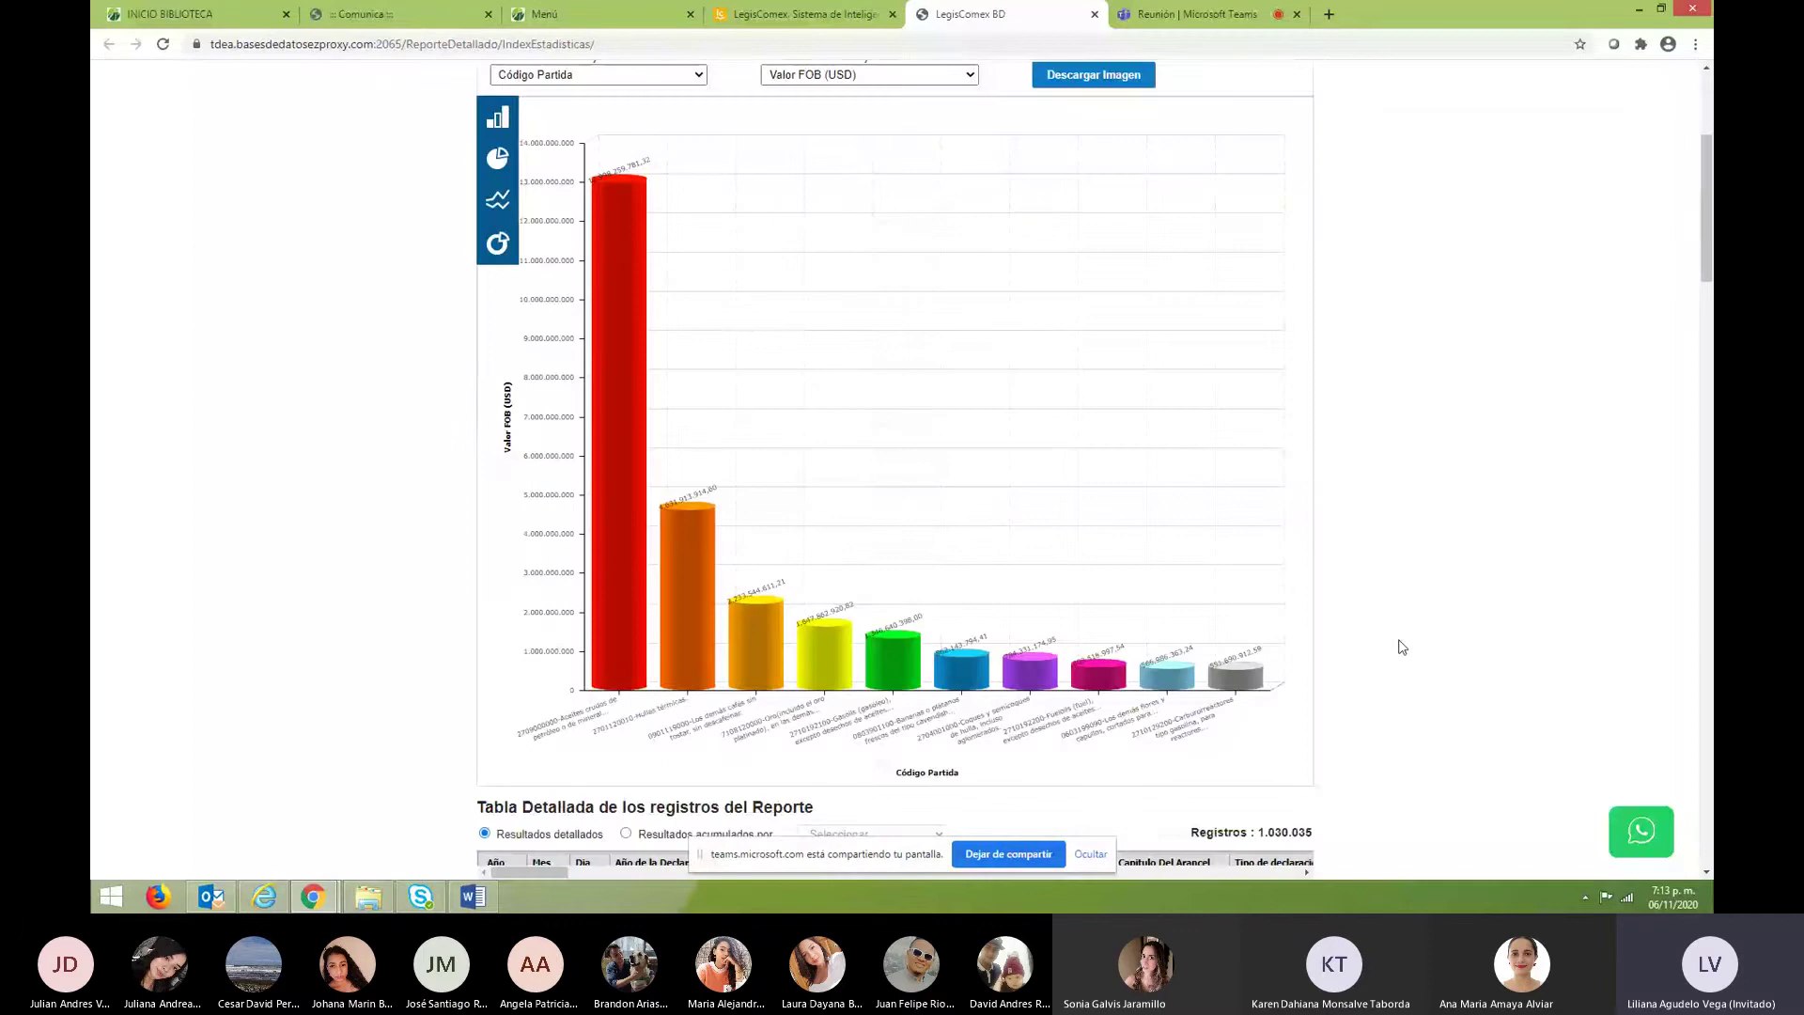
pyautogui.moveTo(664, 324)
pyautogui.moveTo(771, 648)
pyautogui.moveTo(627, 200)
pyautogui.moveTo(1705, 231); pyautogui.dragTo(1705, 169)
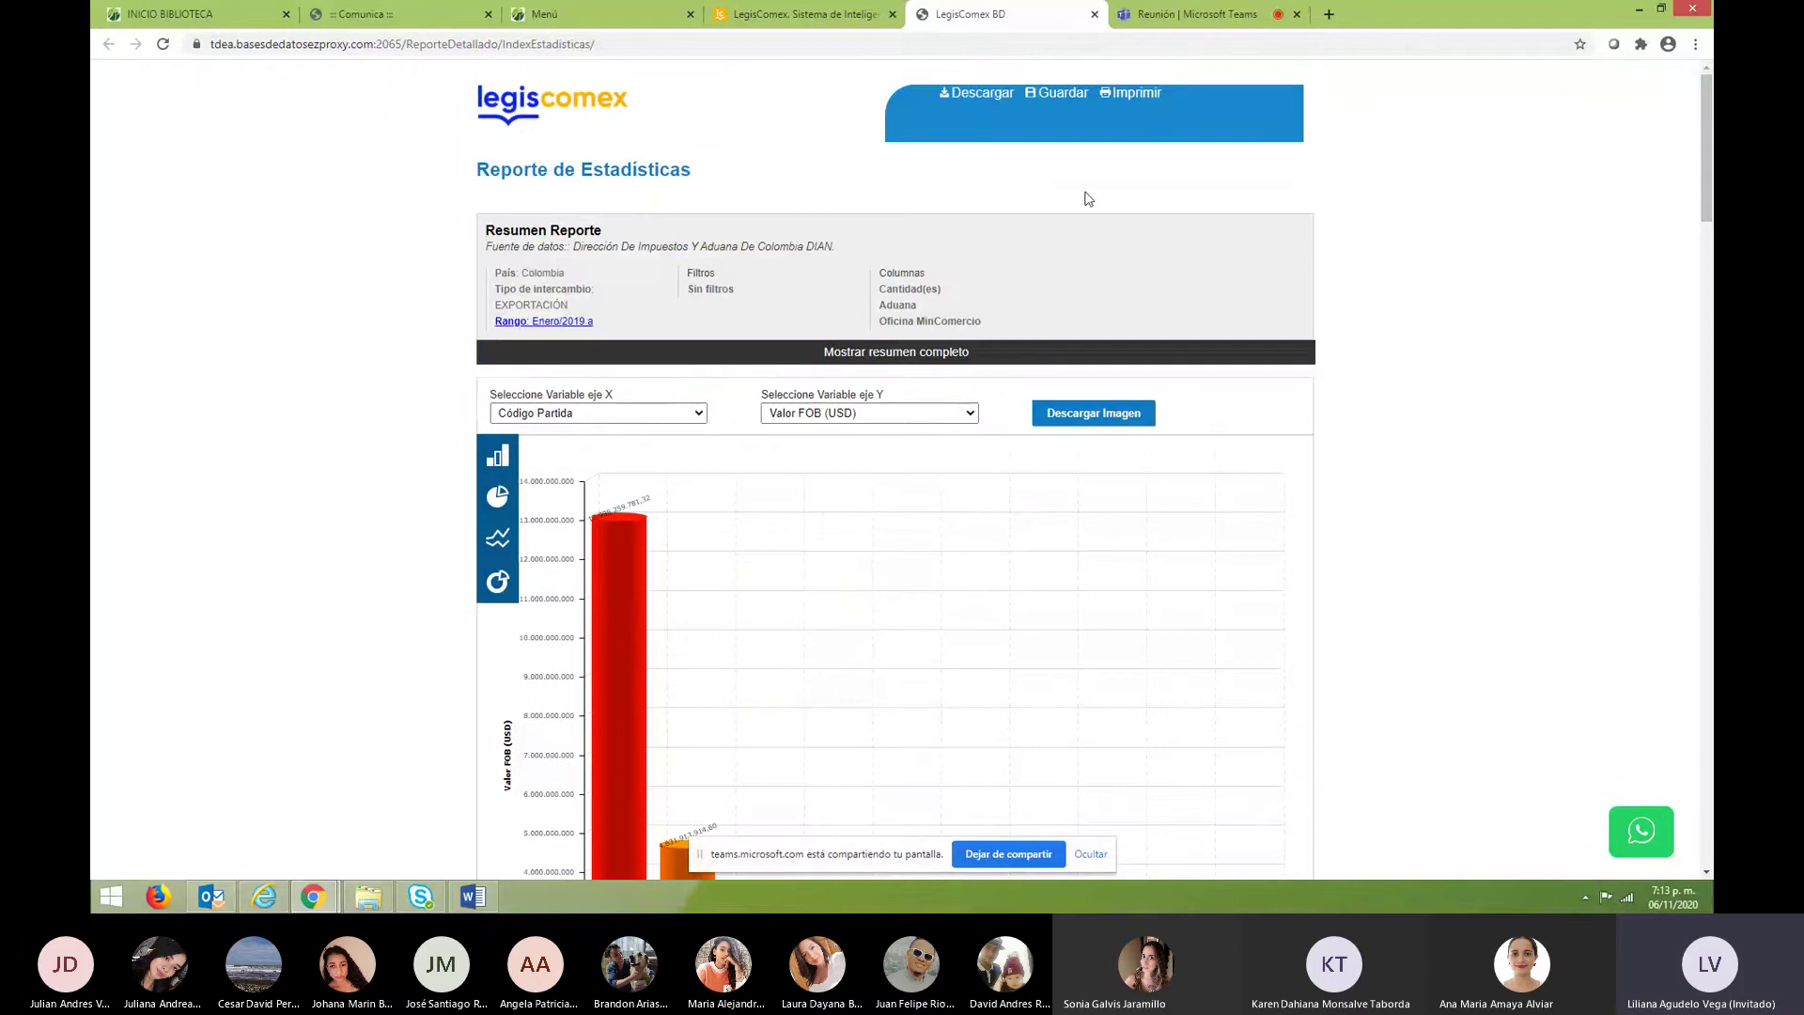
# Close the statistics report, return to the LegisComex product list and try to enter Análisis de Mercados Internacionales.
pyautogui.click(1095, 14)
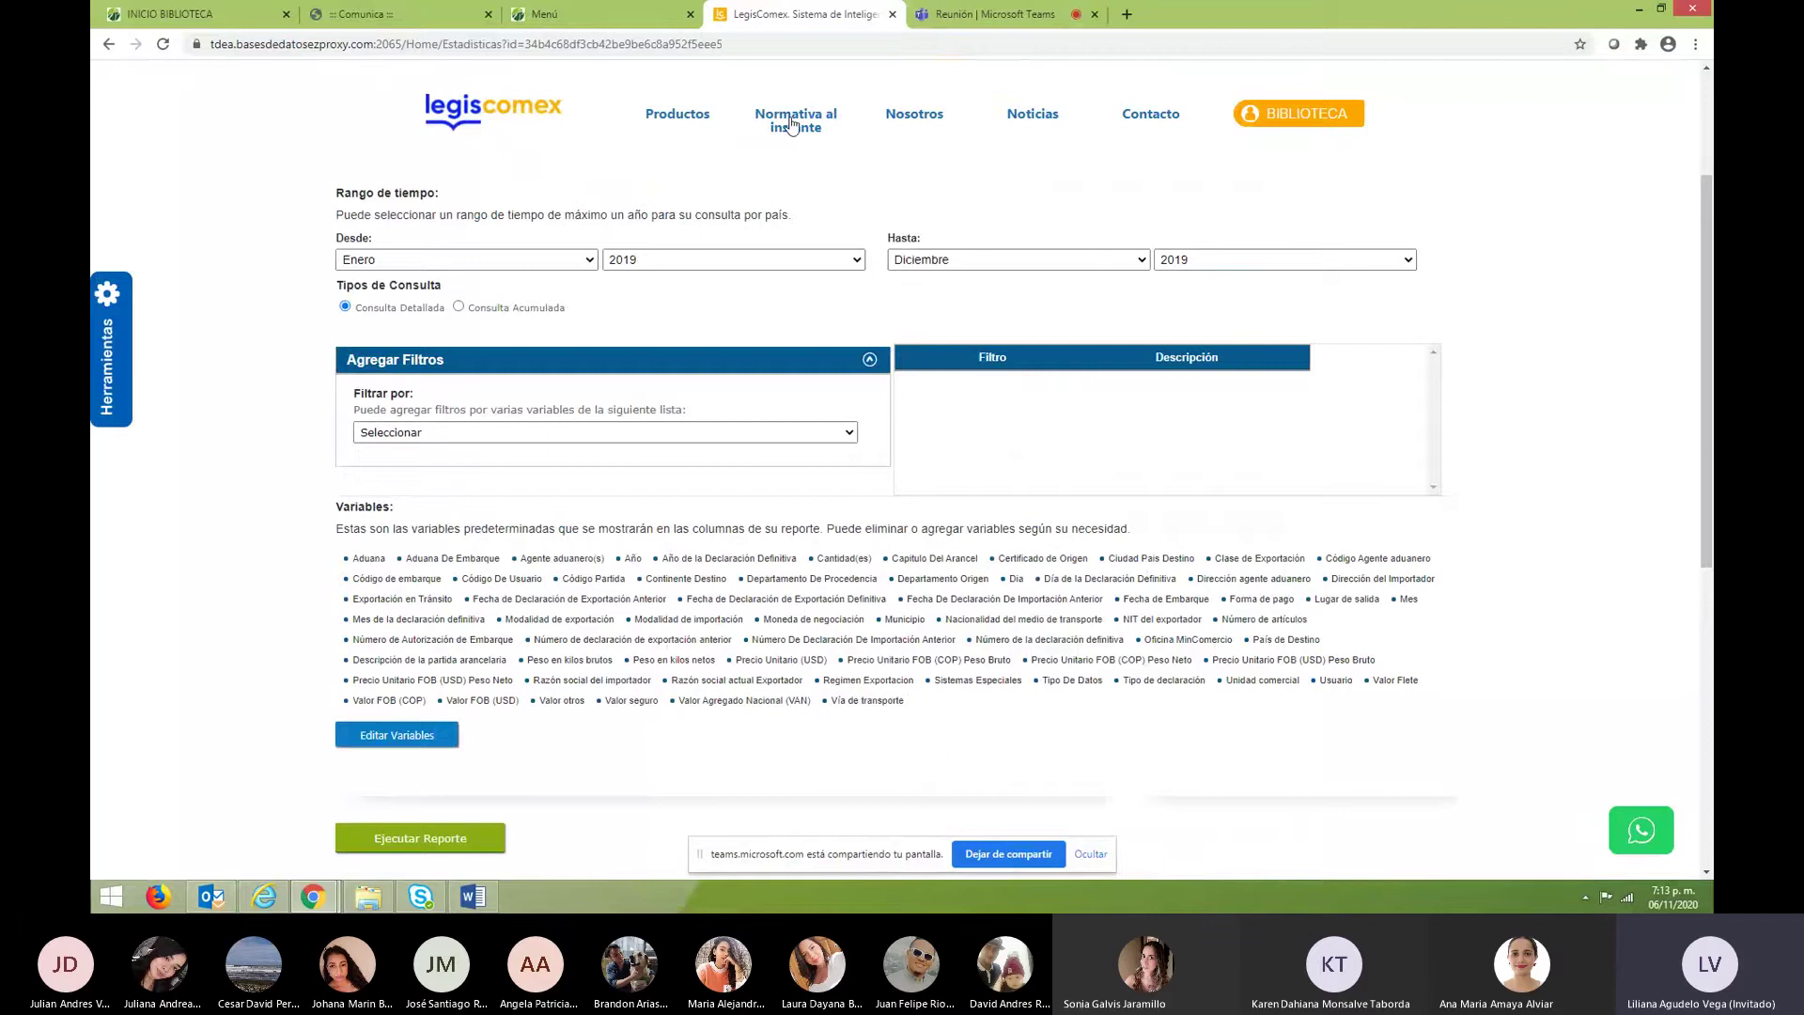
pyautogui.hotkey('alt', 'Left')
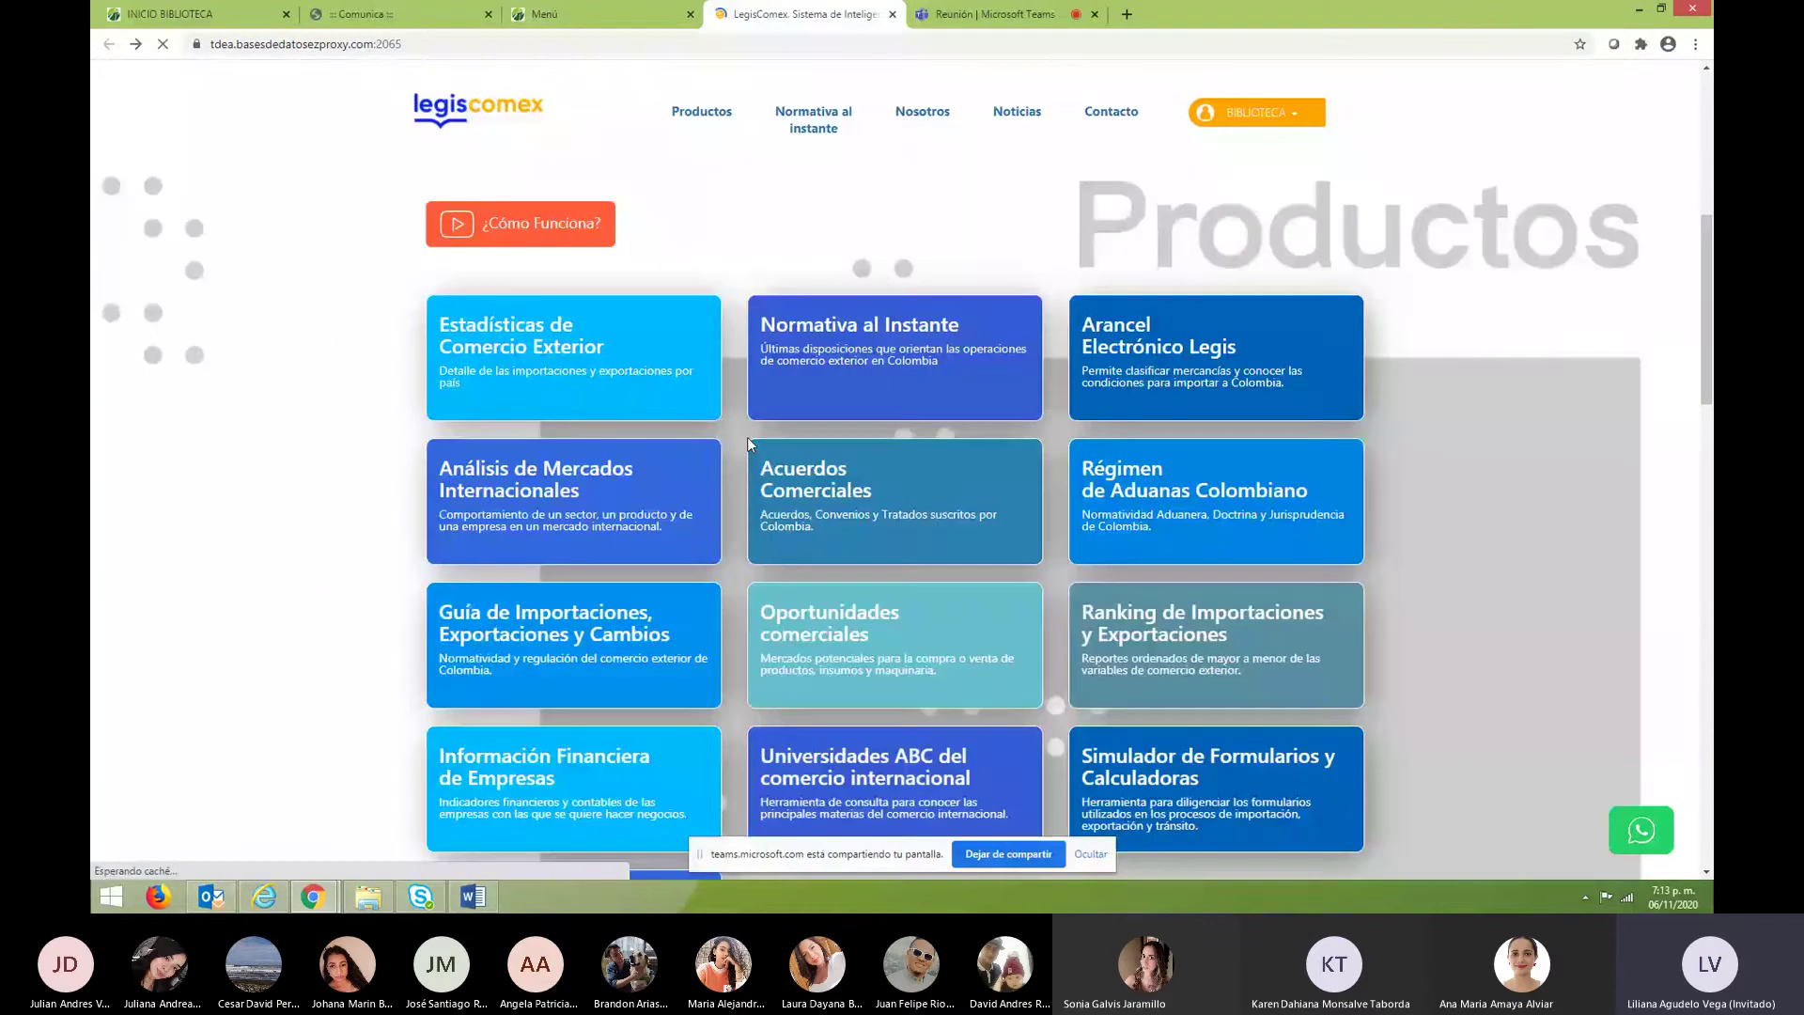
pyautogui.click(482, 540)
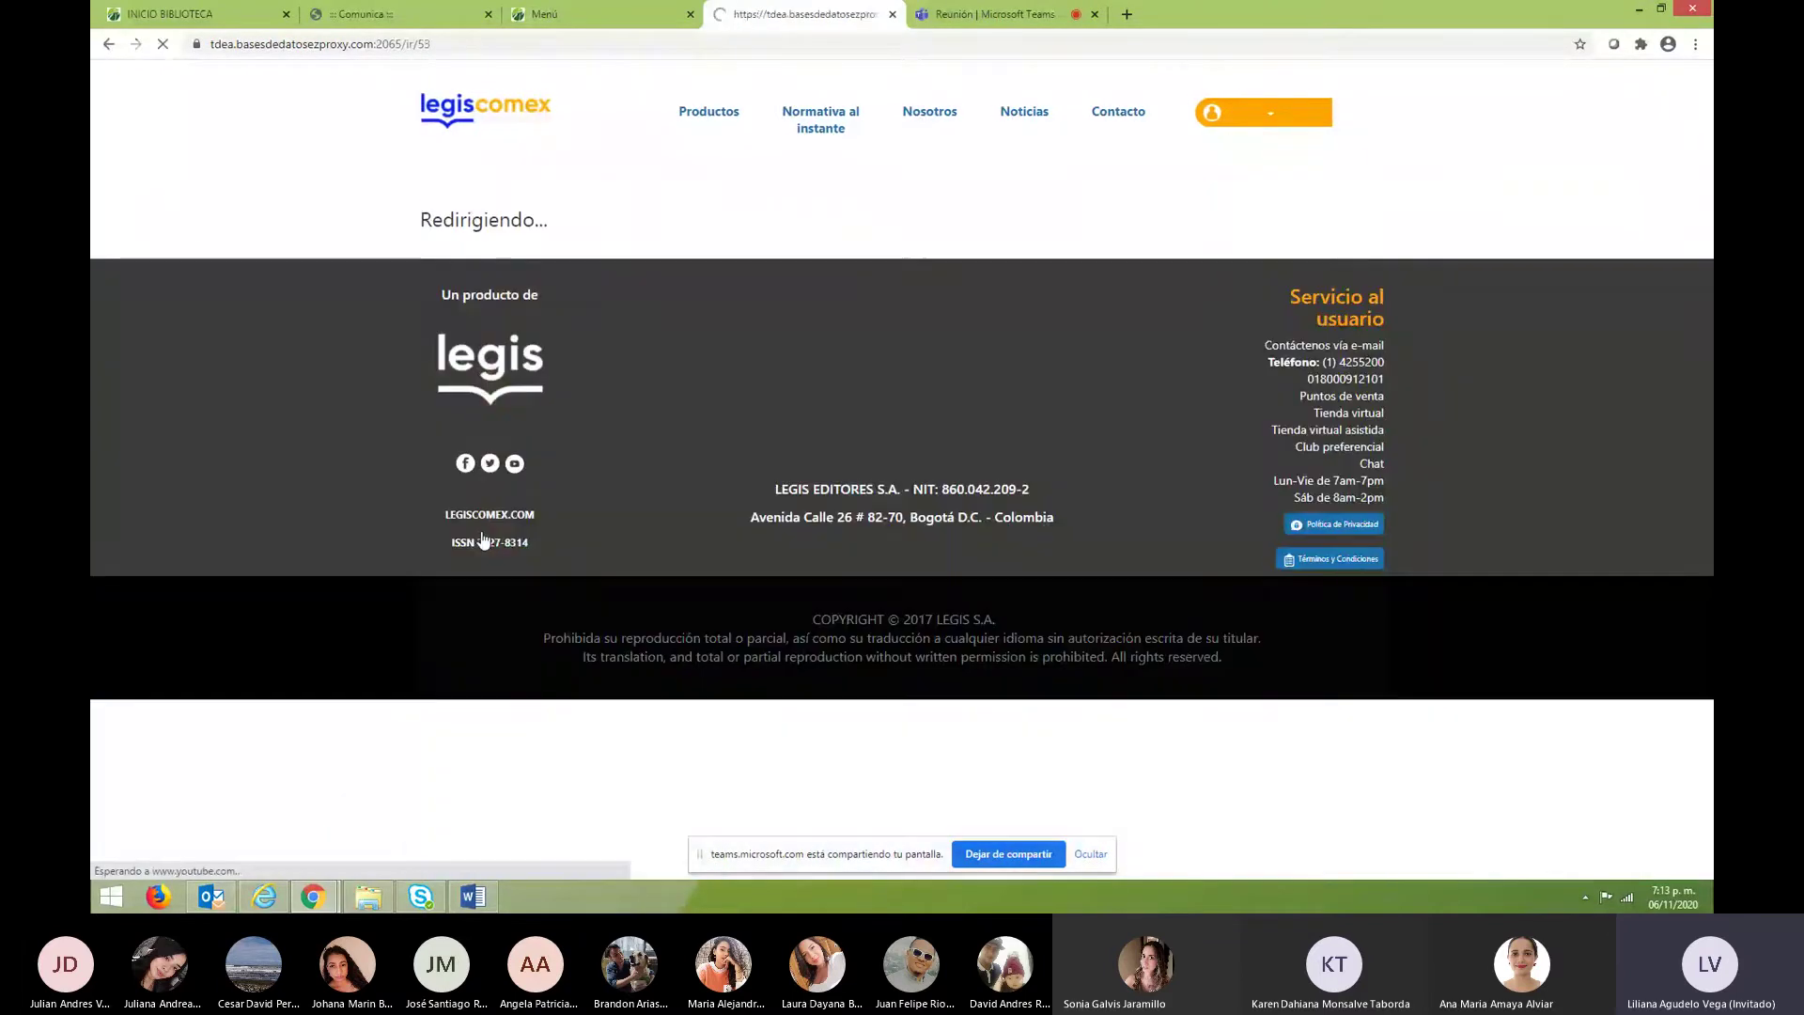
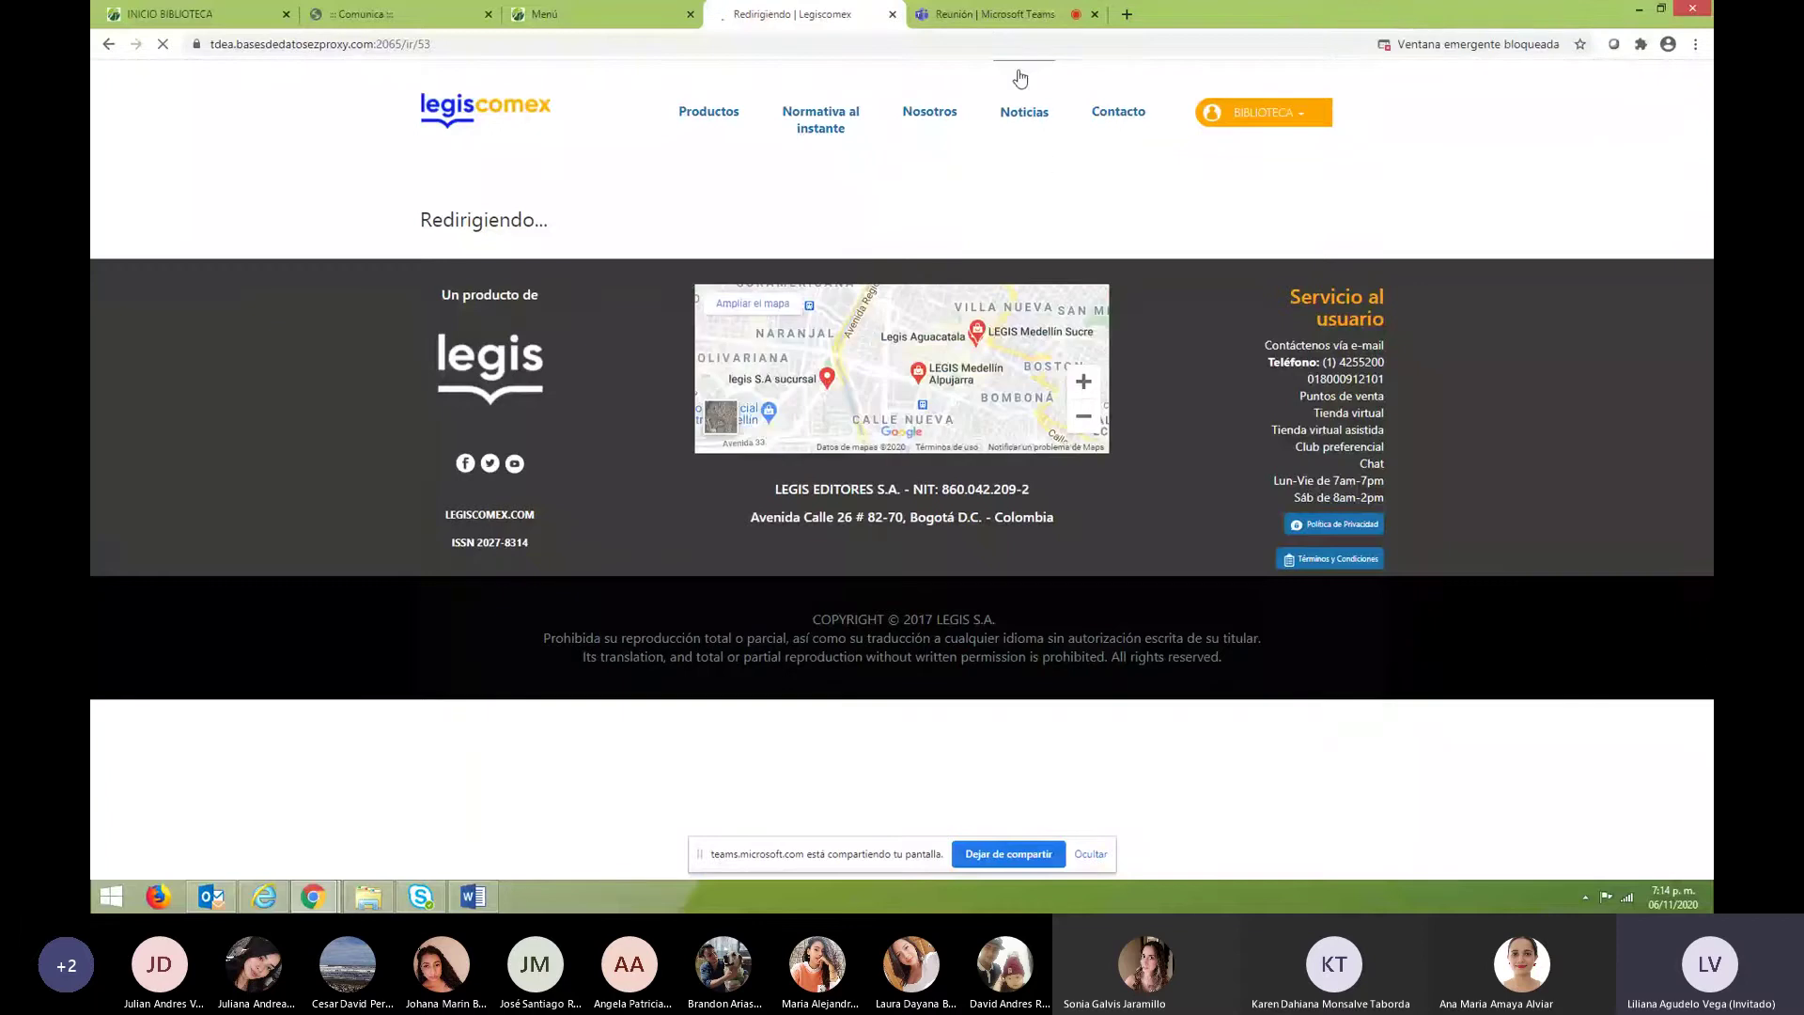
# Return to the library's database catalogue, open CENGAGE and search Gale Power Search for "international monetary systems".
pyautogui.click(595, 12)
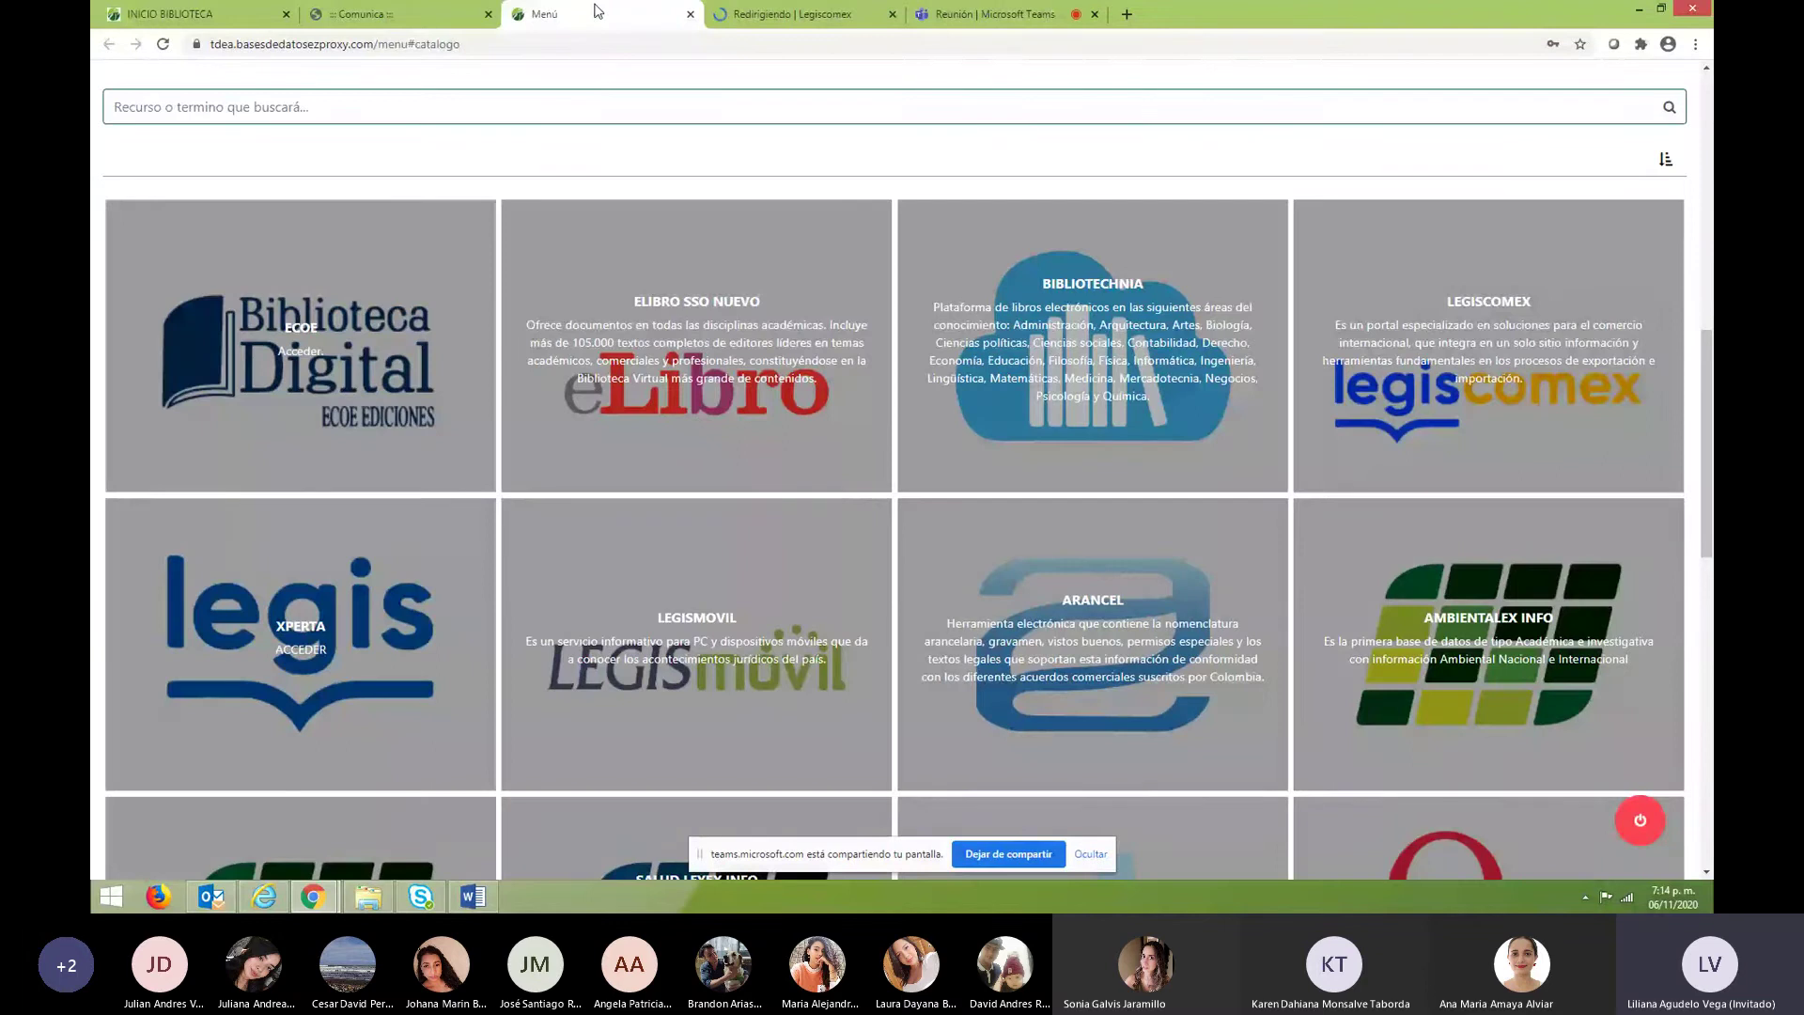
pyautogui.click(794, 15)
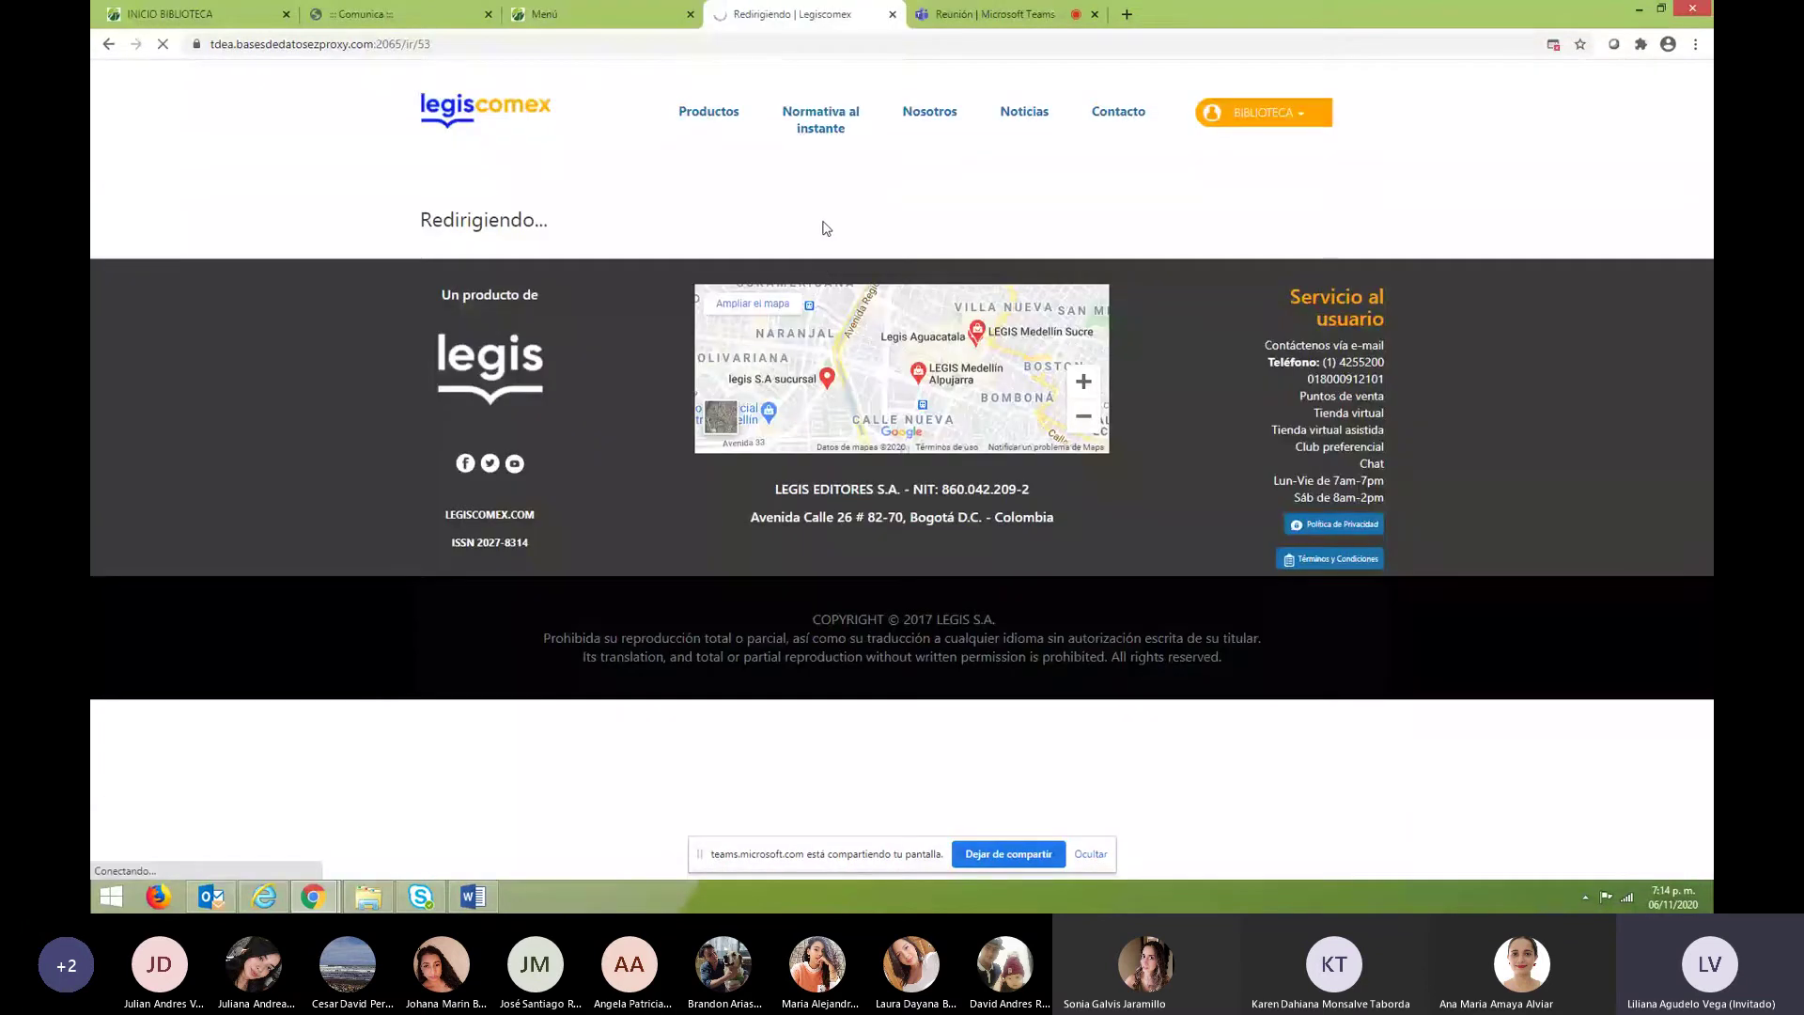
pyautogui.click(595, 13)
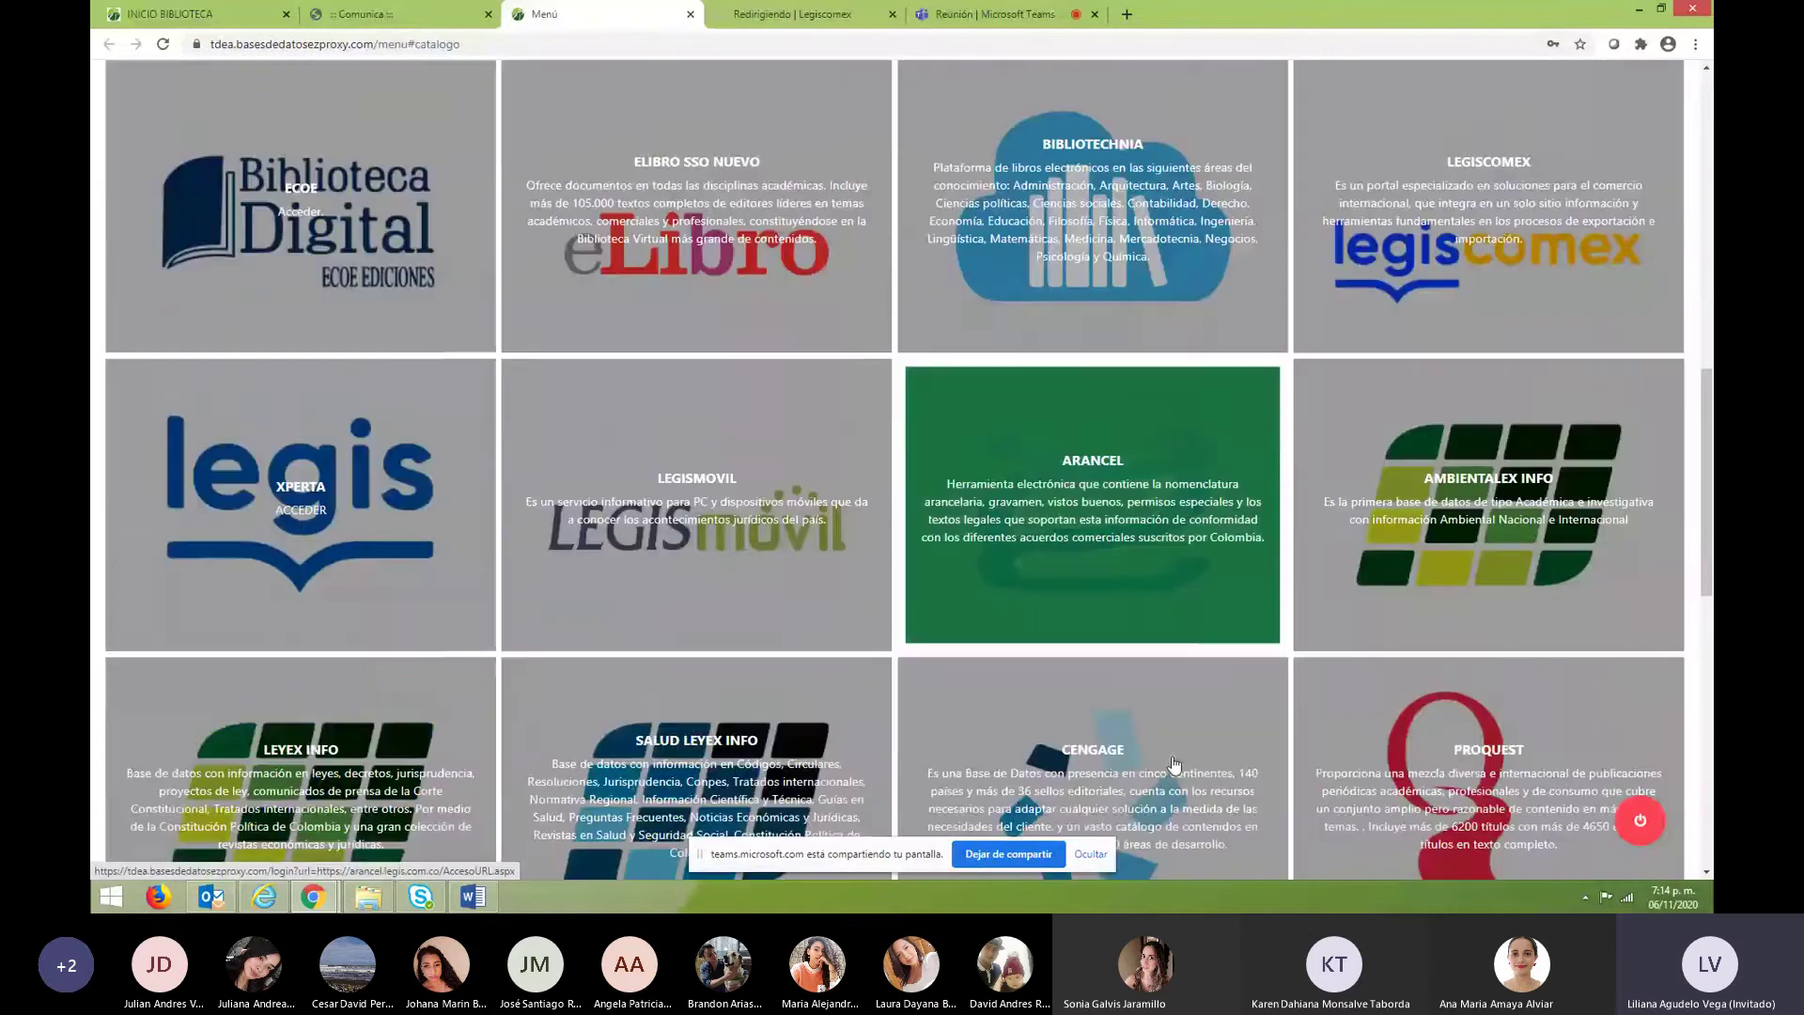
pyautogui.scroll(-1, 1109, 695)
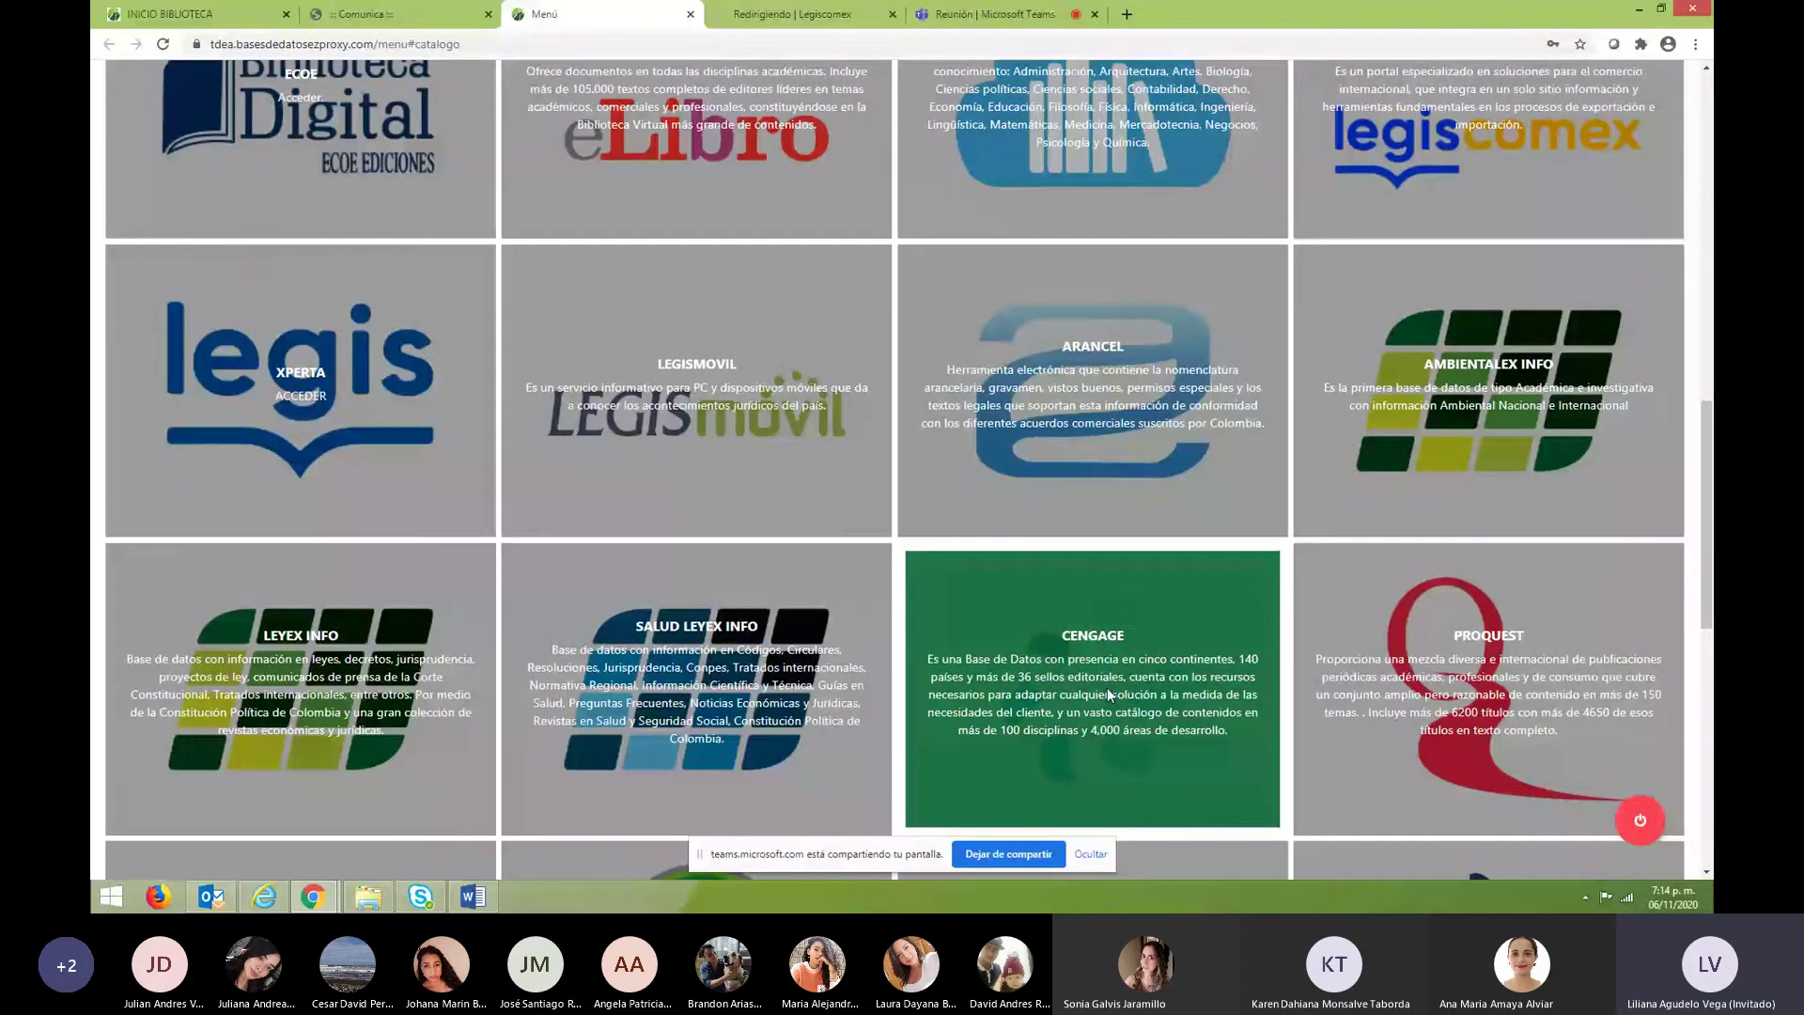
pyautogui.click(1110, 696)
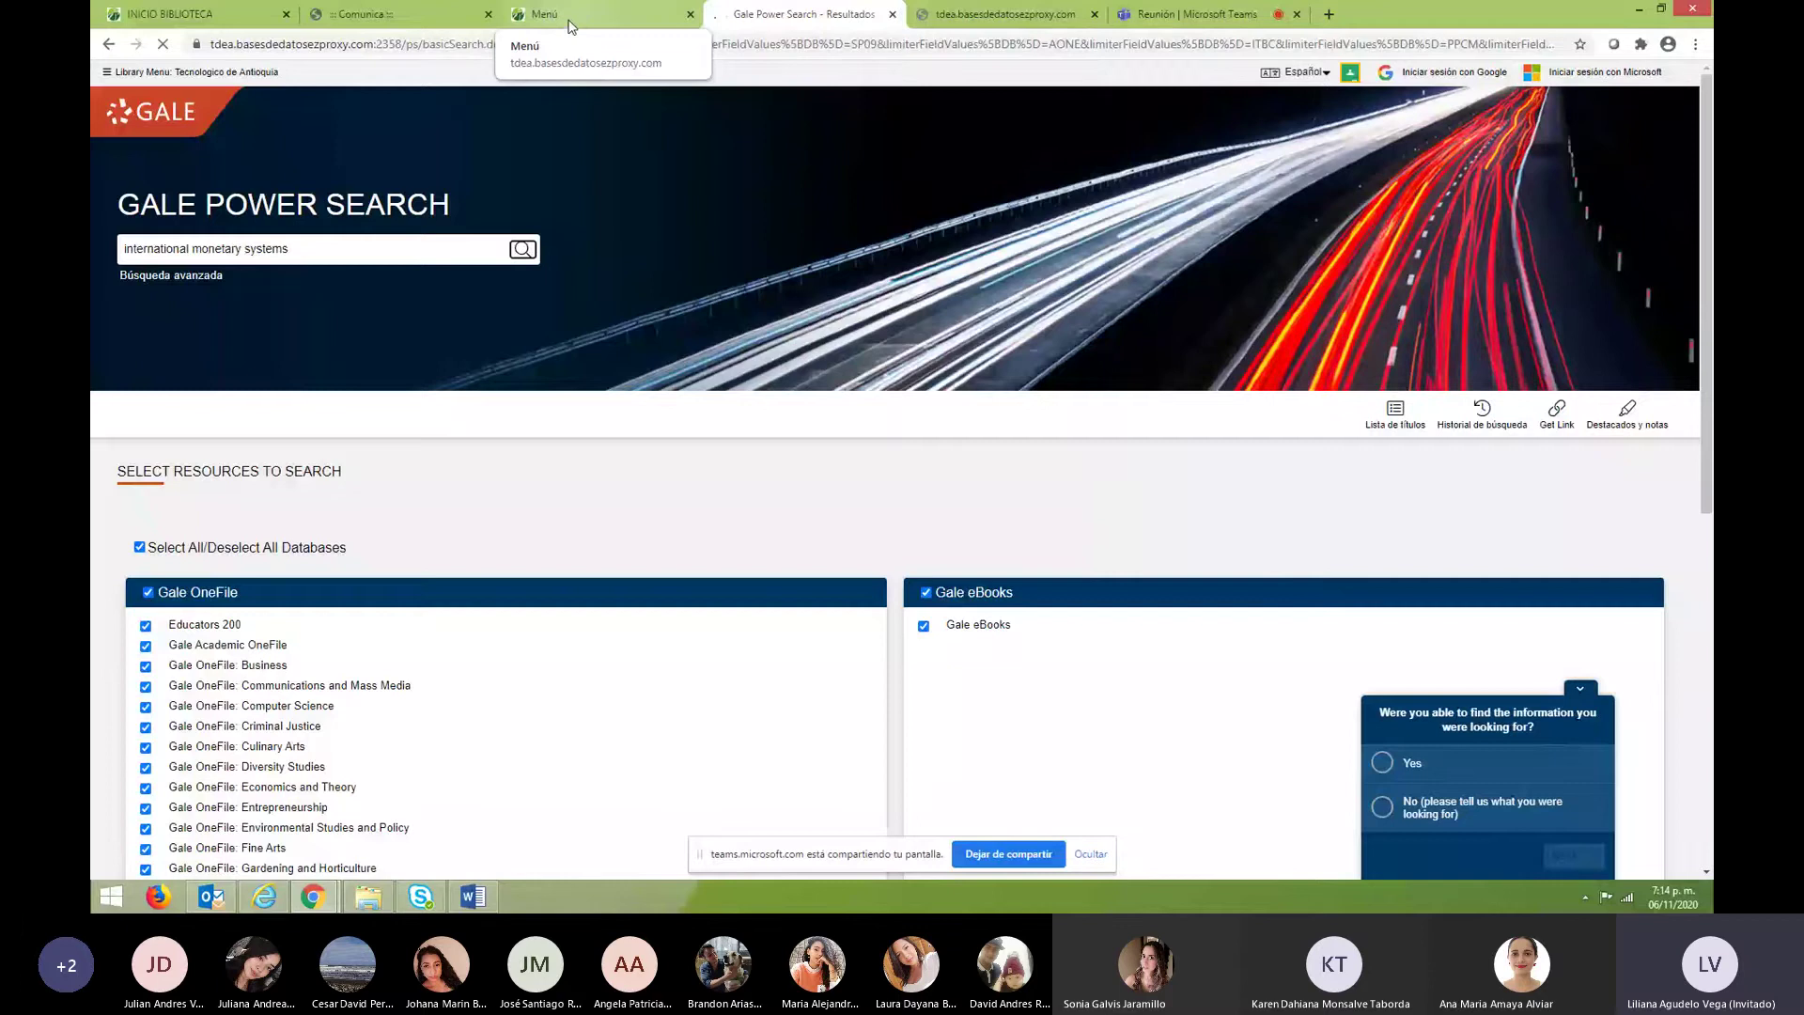
# Go back to the LegisComex product list, open Acuerdos Comerciales and view its world map, checking the Gale results while it loads.
pyautogui.click(1005, 14)
pyautogui.click(107, 45)
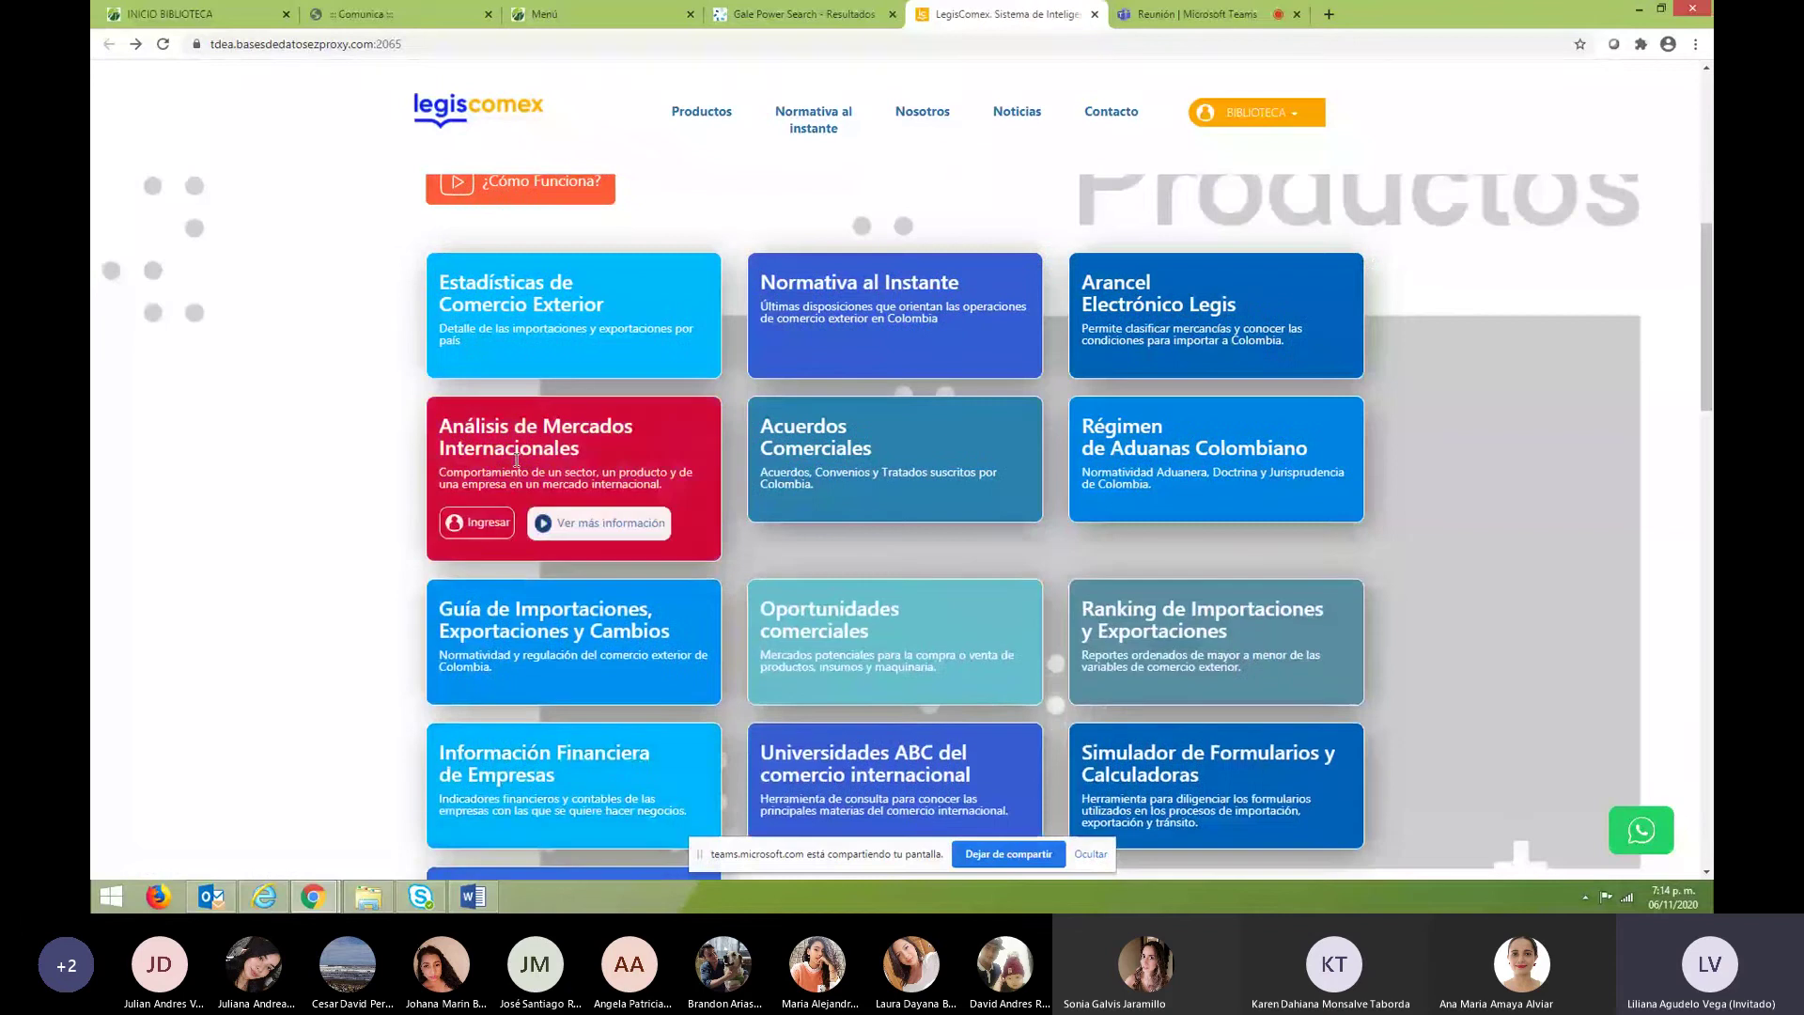
pyautogui.click(789, 529)
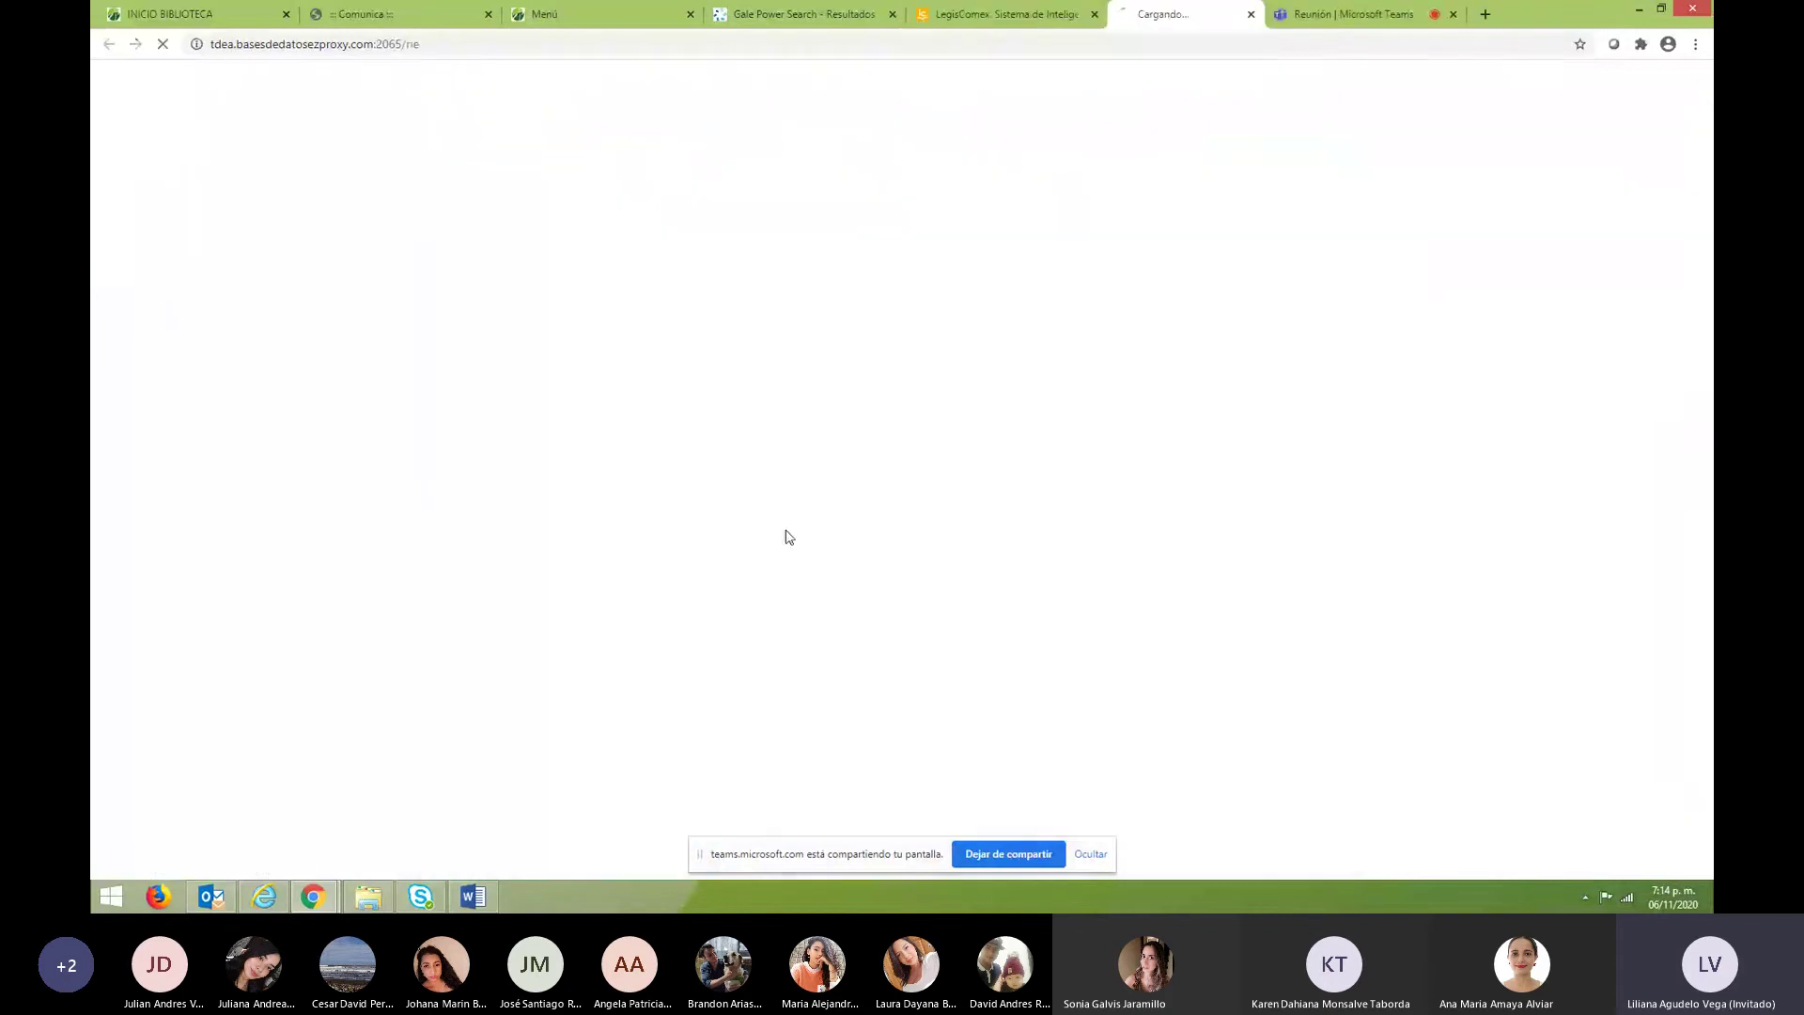
pyautogui.click(988, 21)
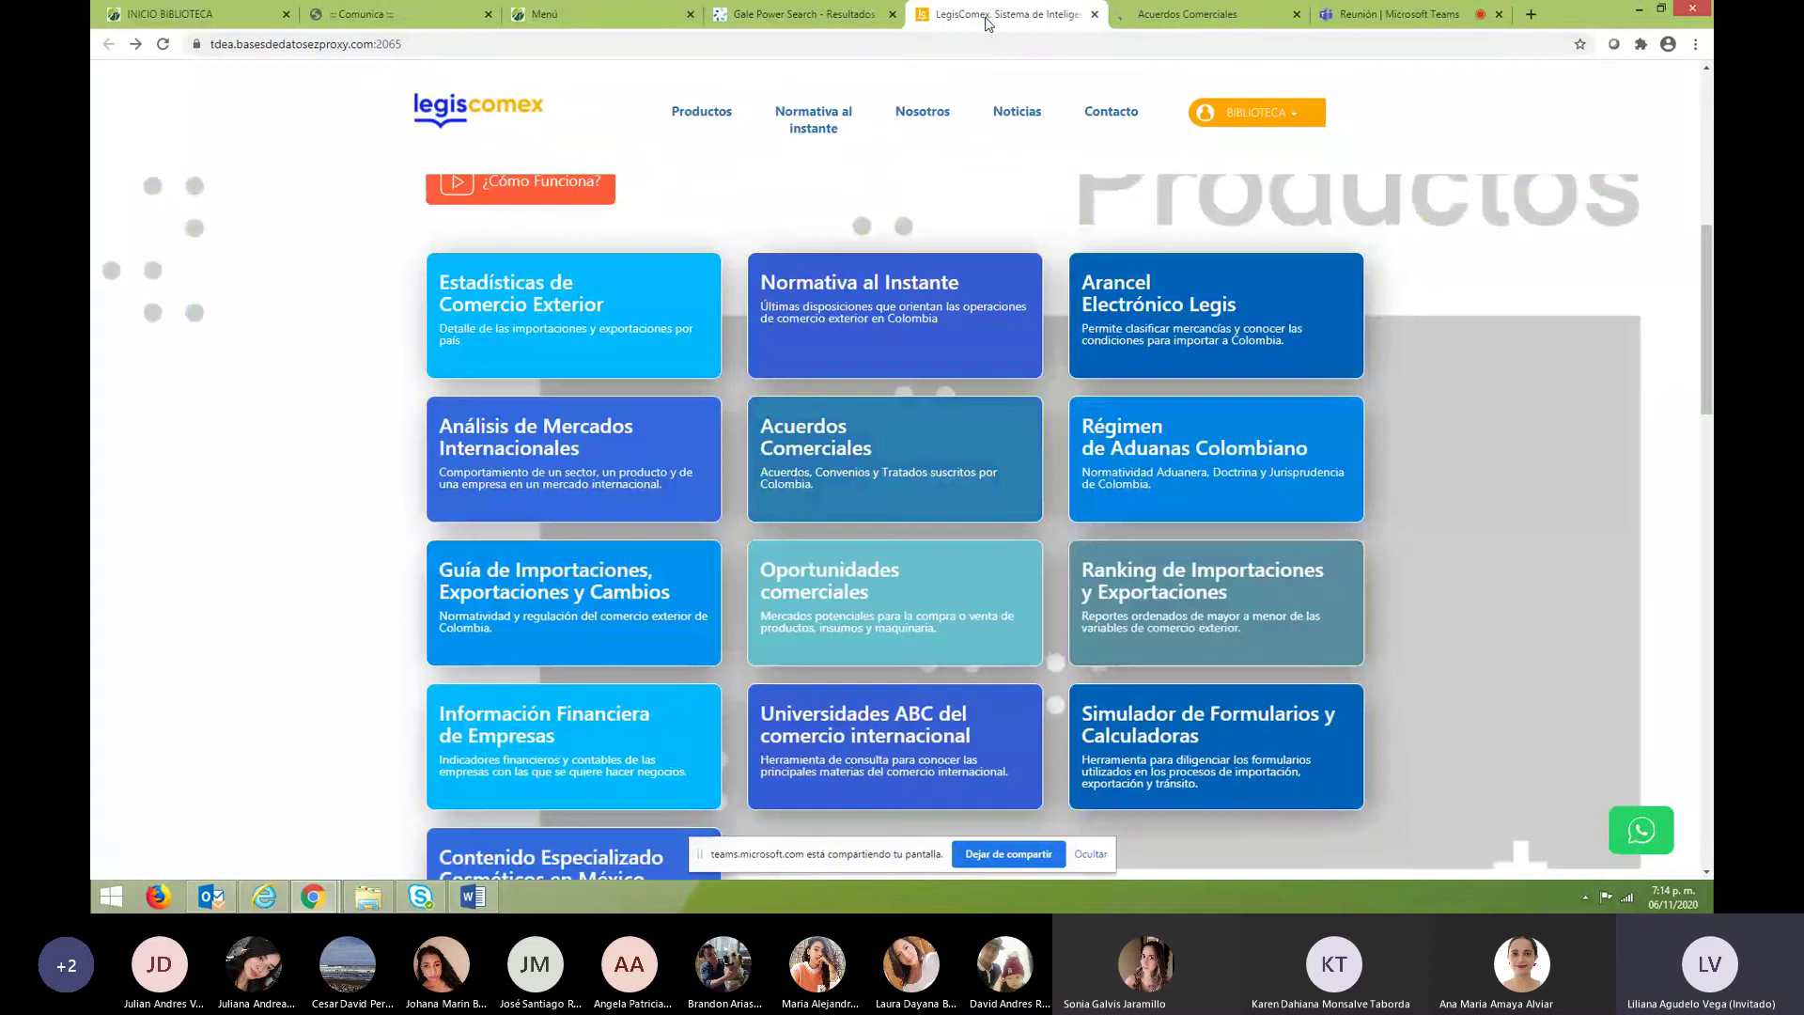
pyautogui.hotkey('ctrl', 'Tab')
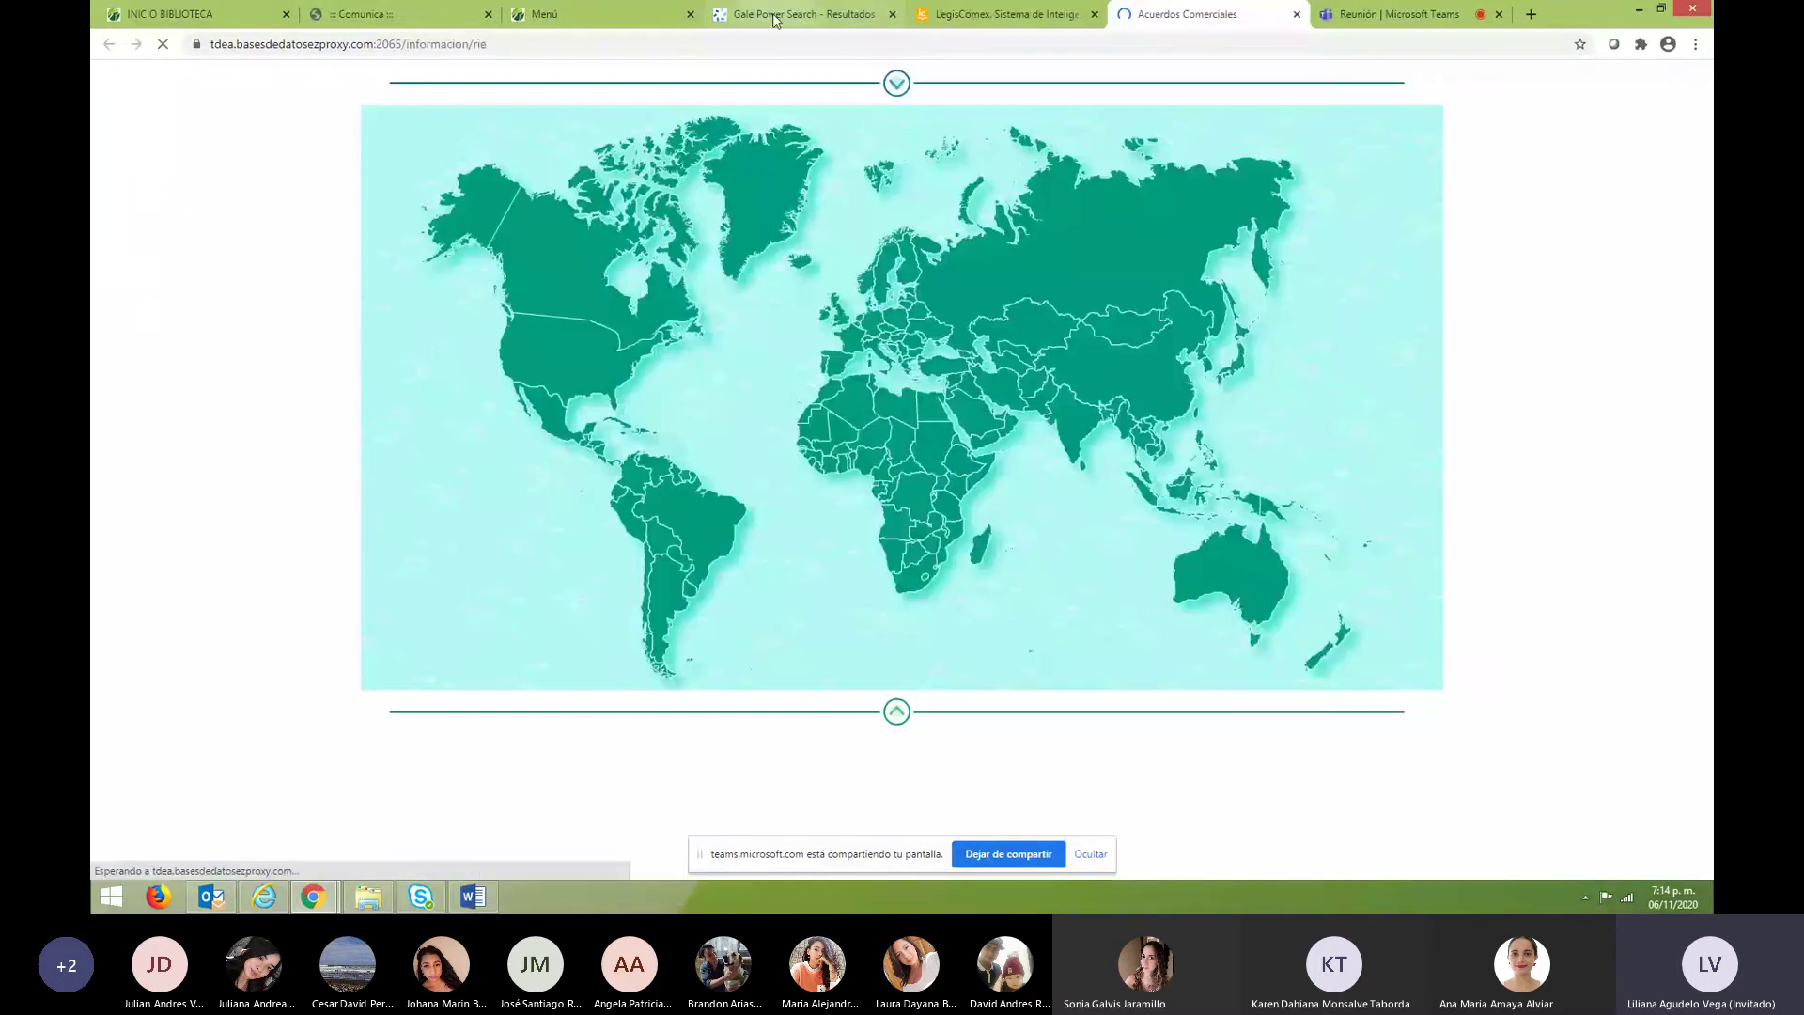
pyautogui.click(774, 20)
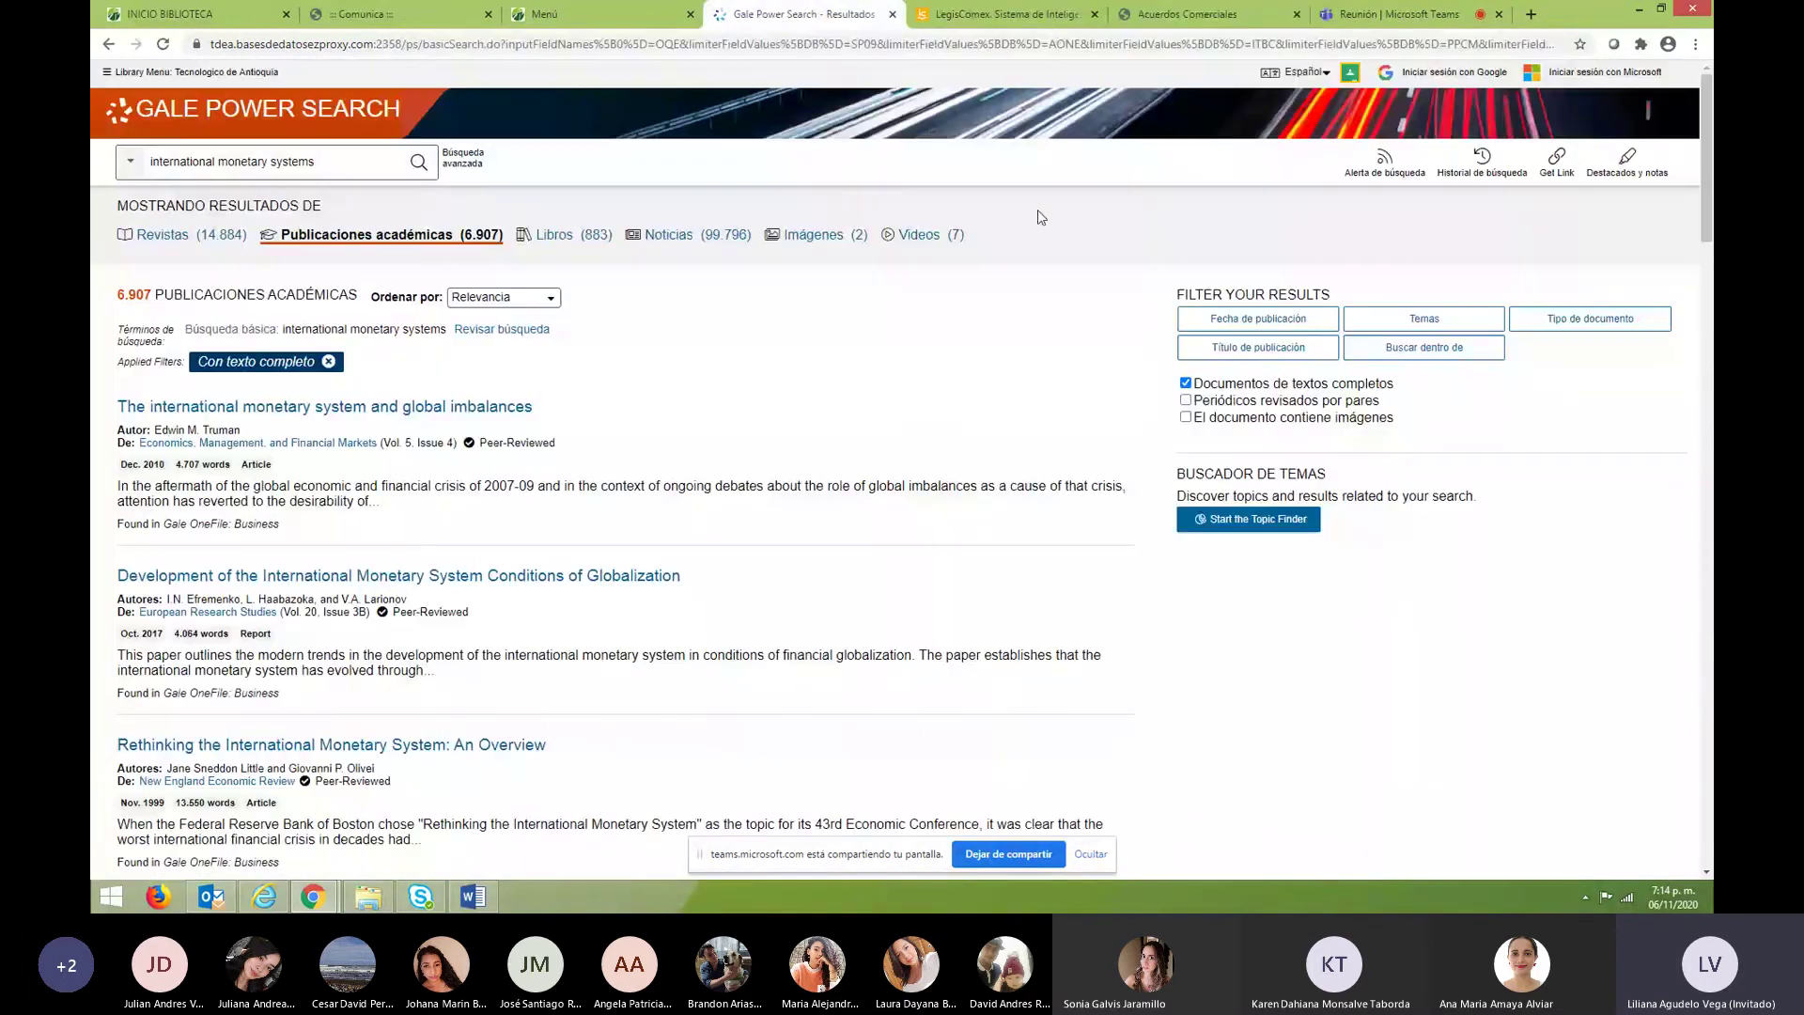
pyautogui.click(1050, 16)
pyautogui.click(1273, 19)
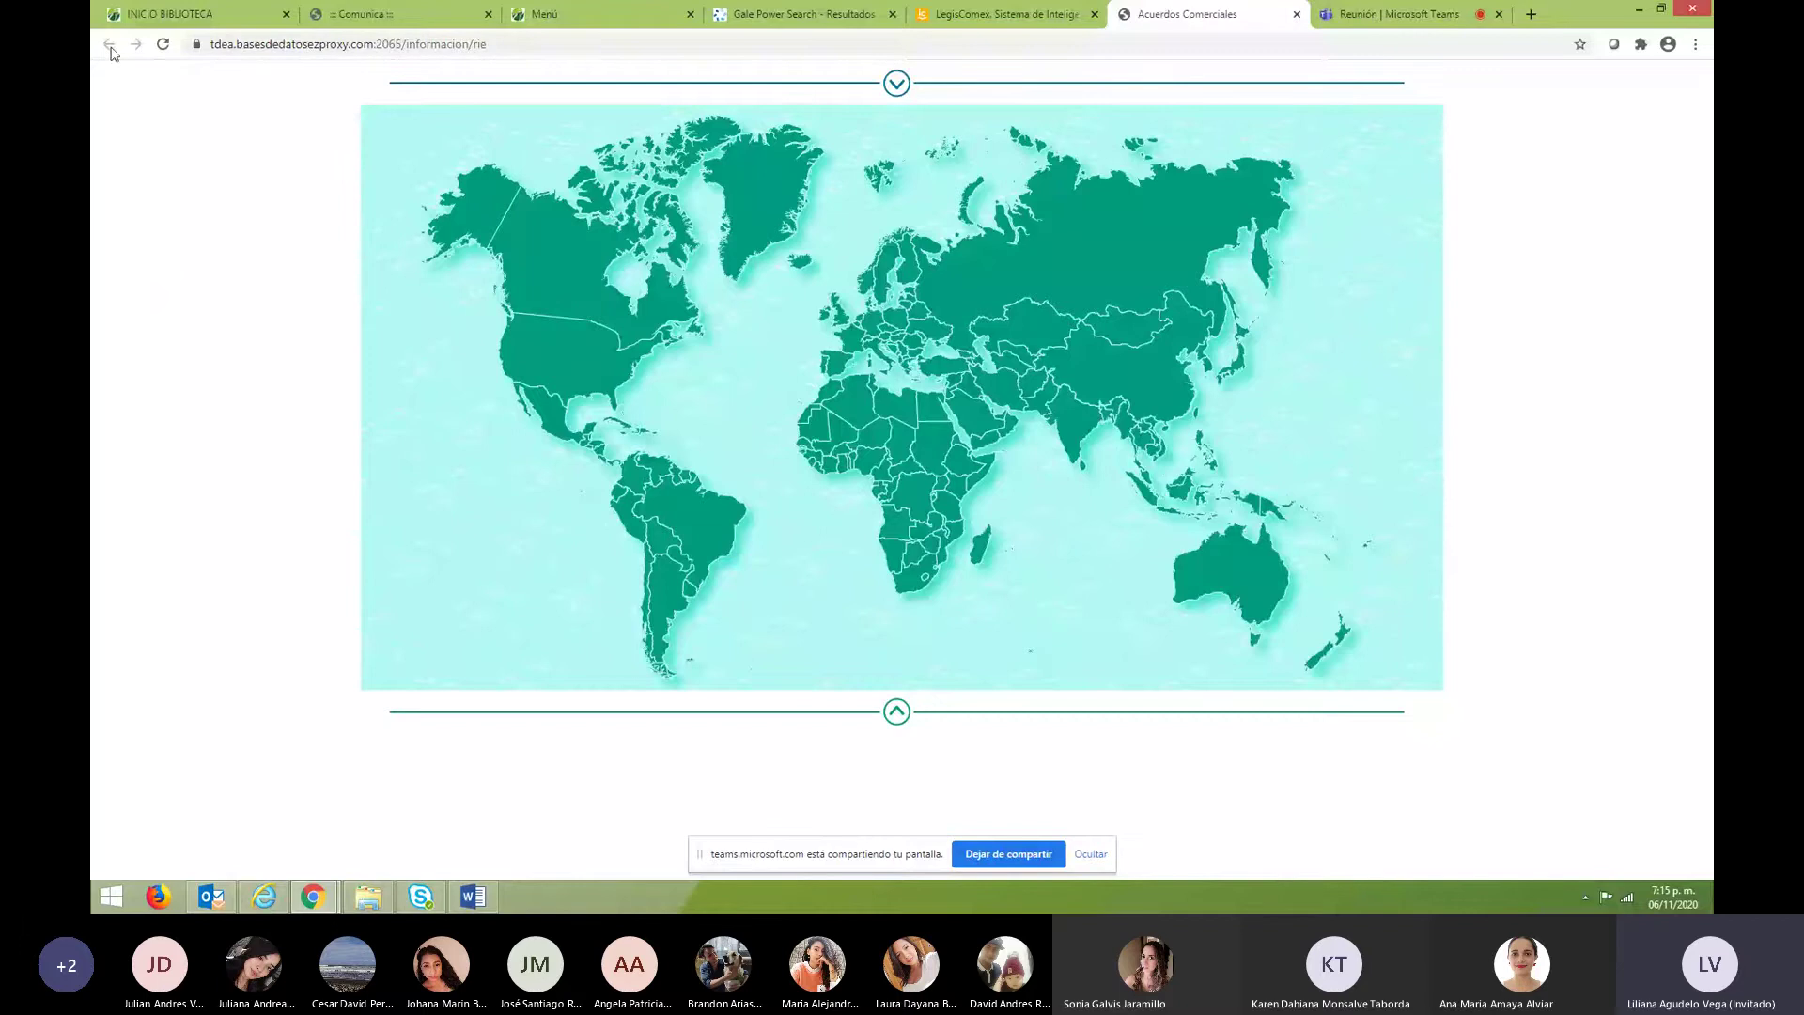
# Close the LegisComex product list page and the Acuerdos Comerciales page.
pyautogui.click(1095, 16)
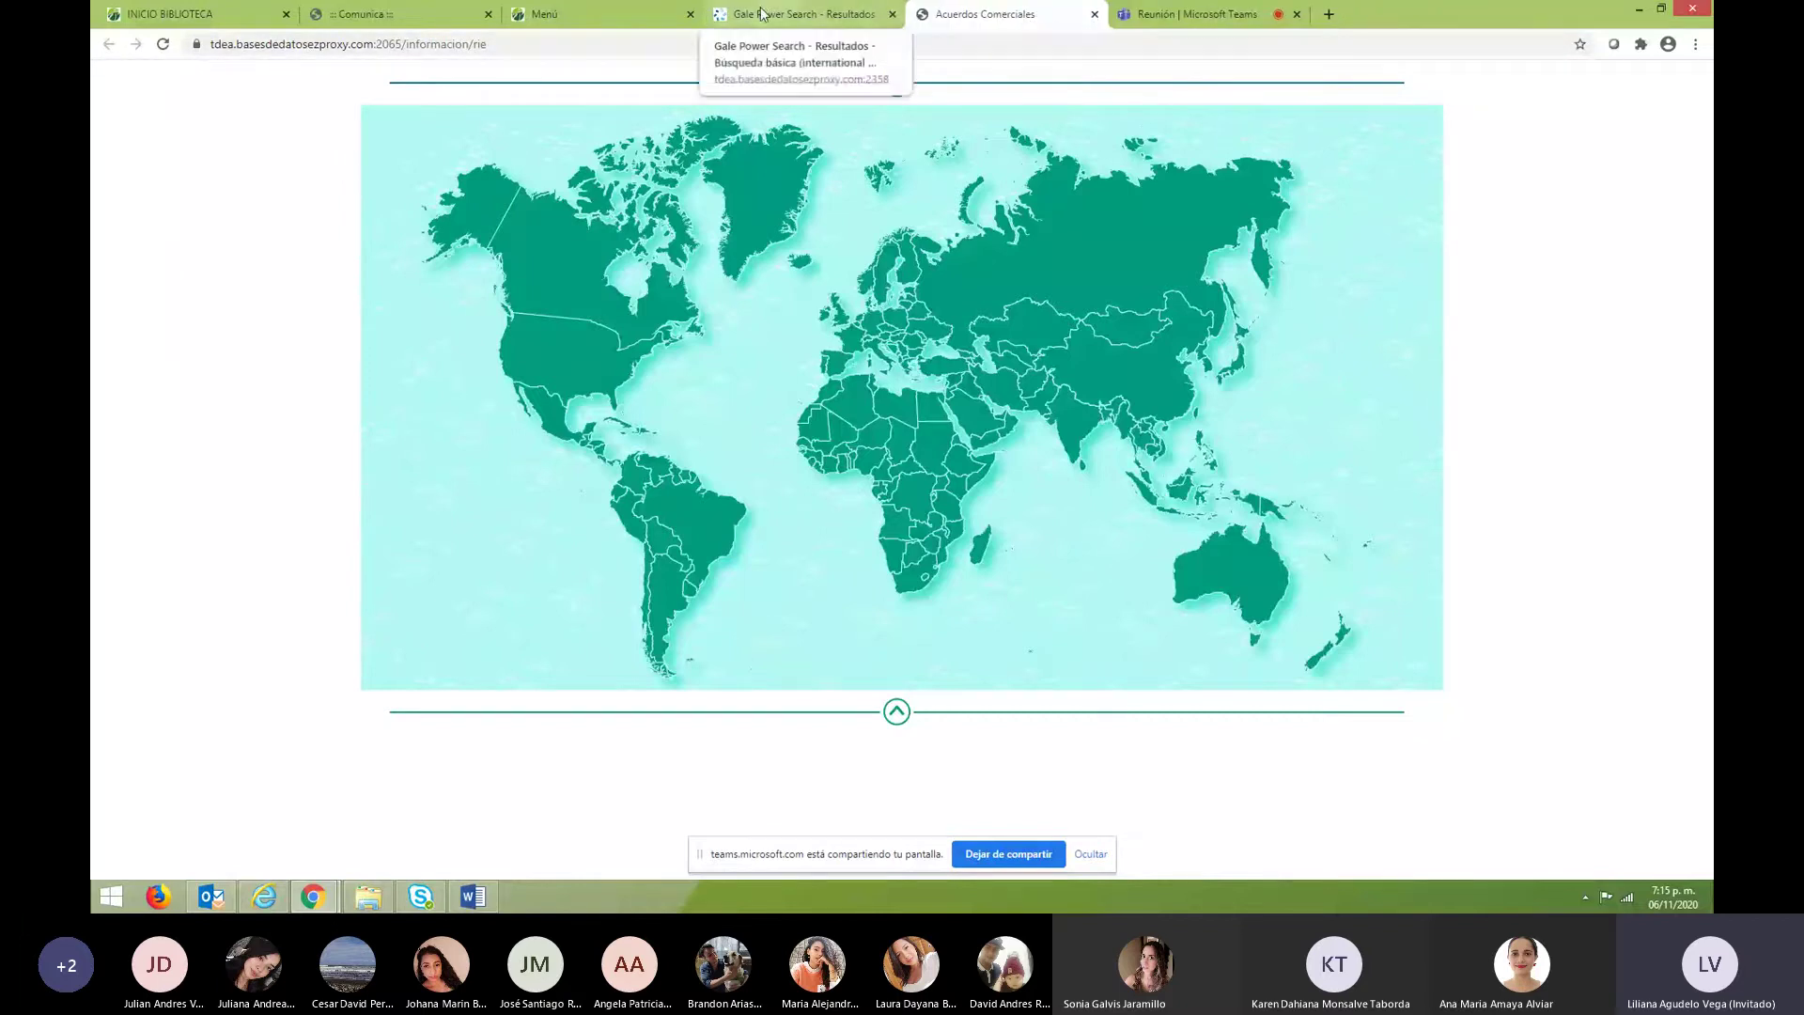
pyautogui.click(579, 13)
pyautogui.click(989, 14)
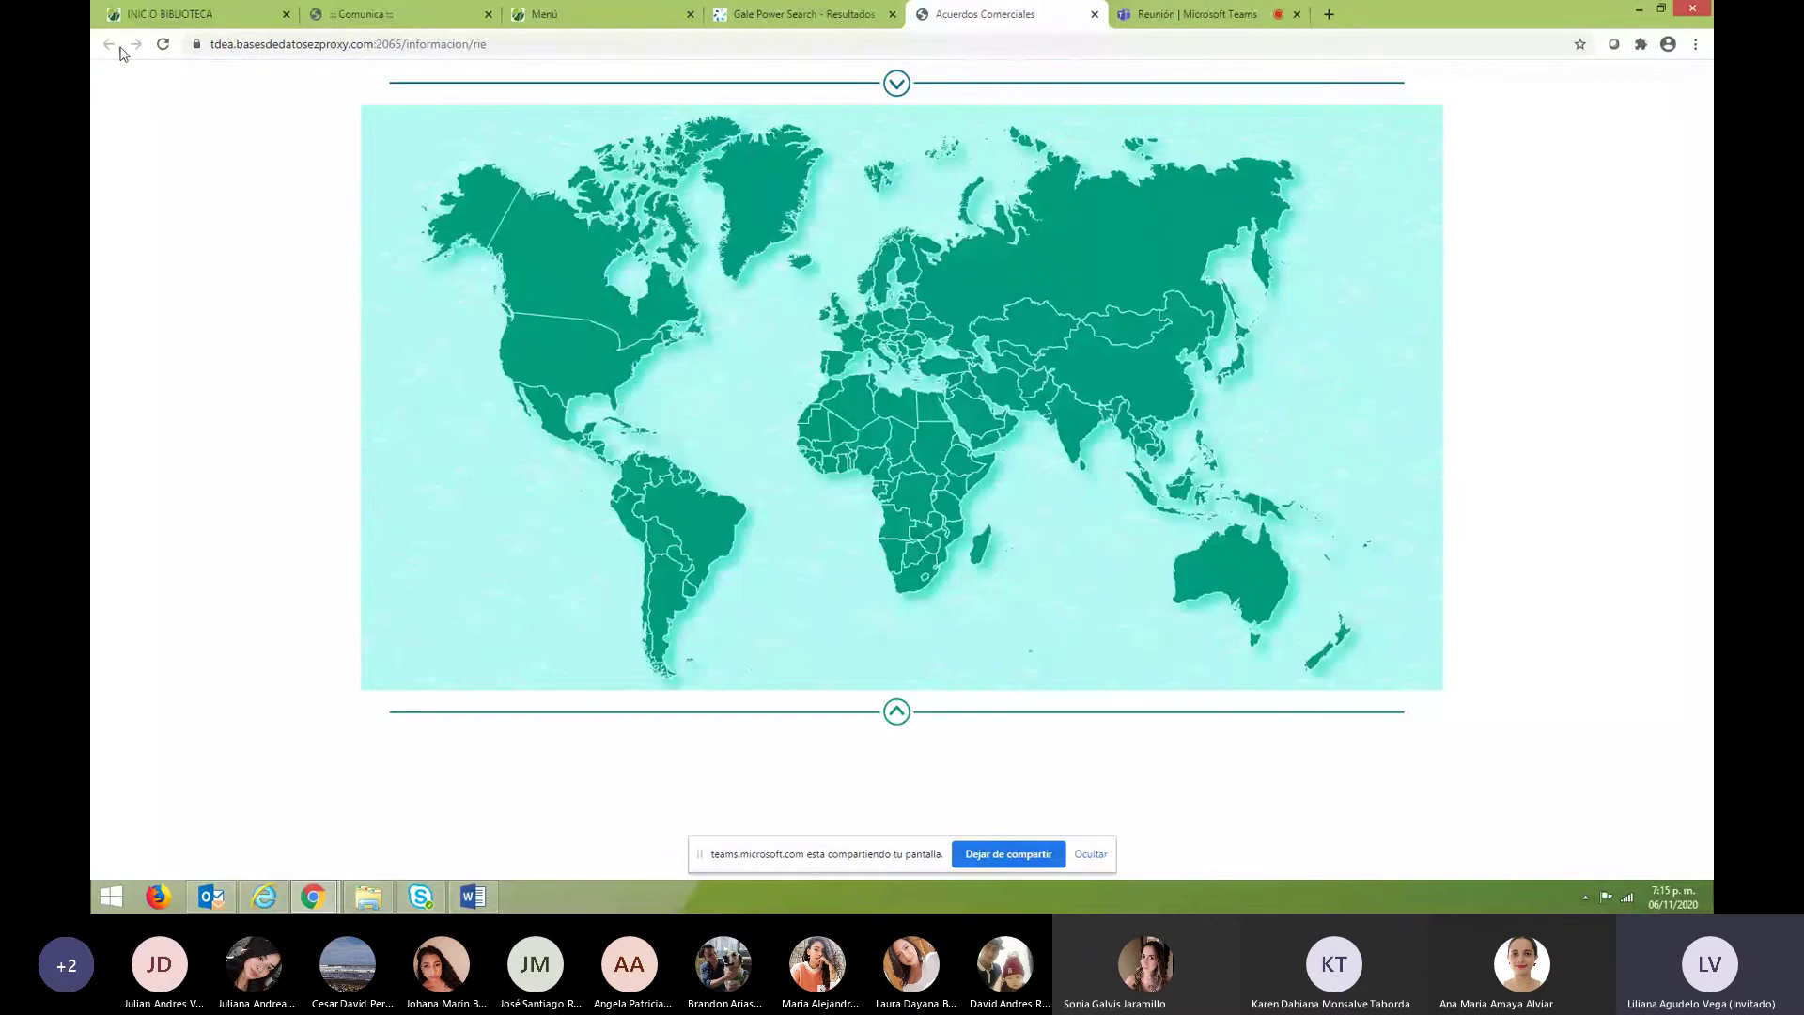
pyautogui.click(563, 17)
pyautogui.click(927, 21)
pyautogui.click(1094, 14)
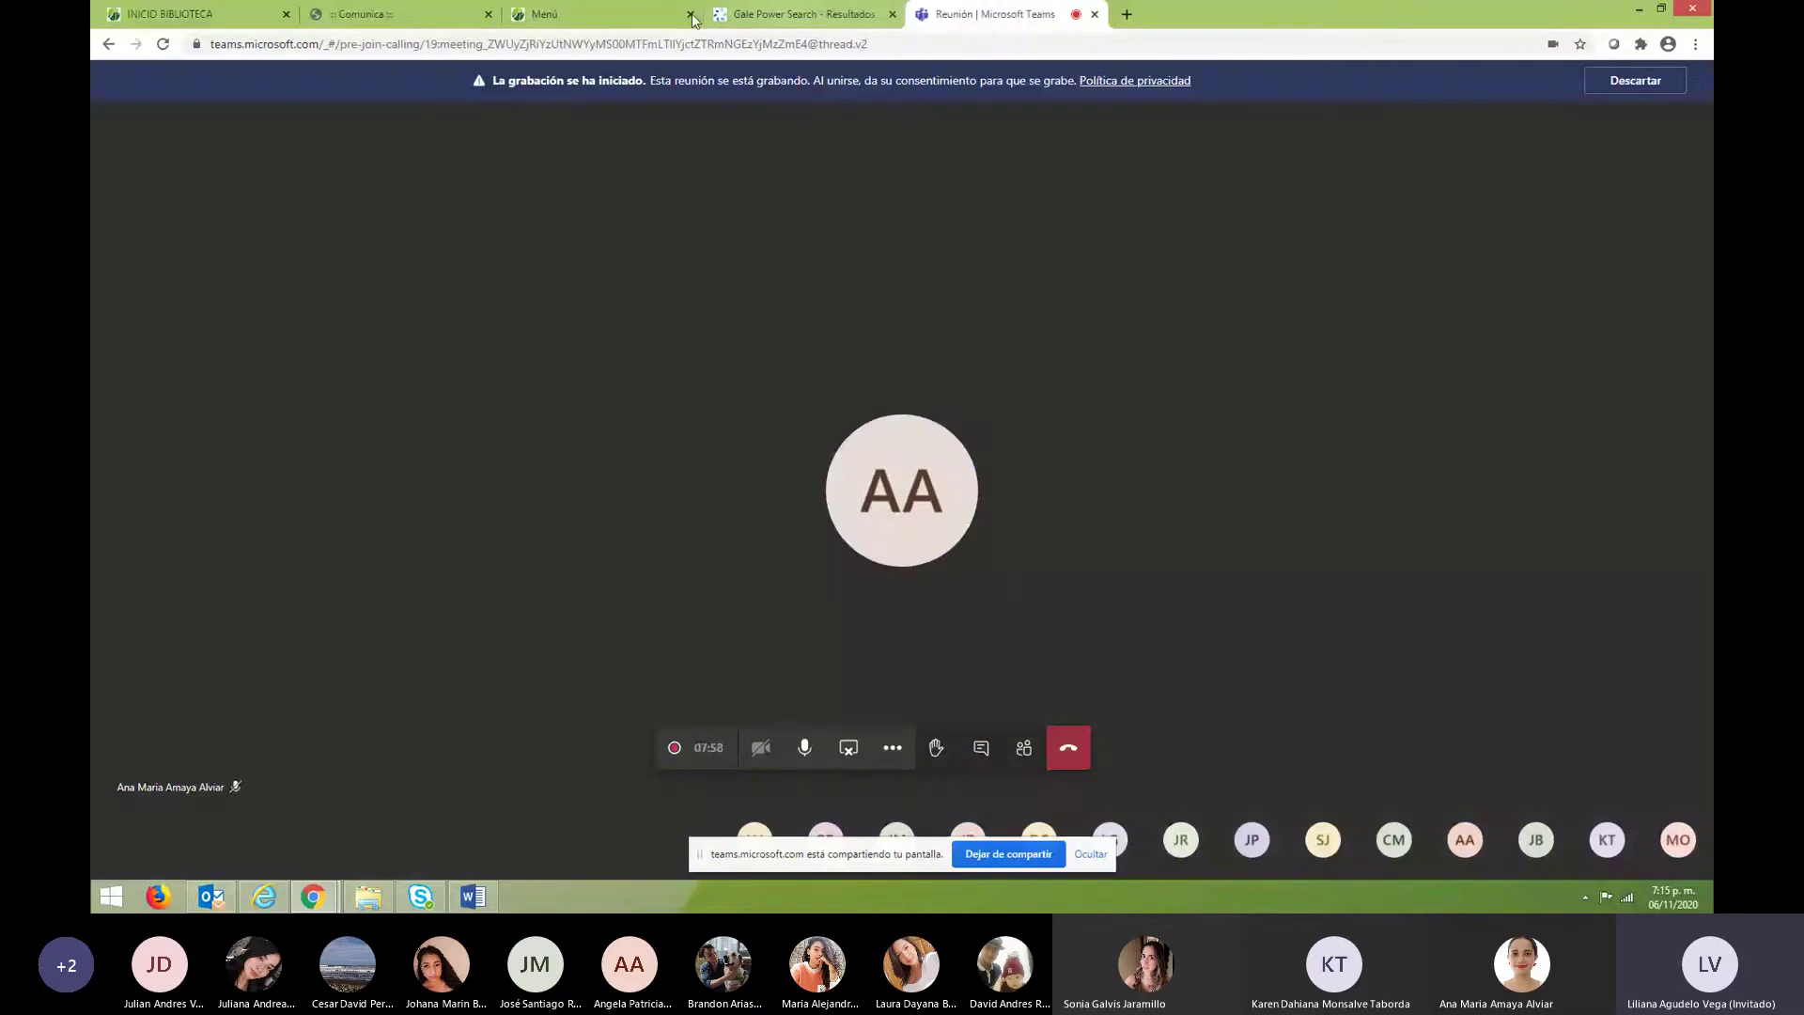
# Reopen LegisComex and enter Análisis de Mercados Internacionales from its product list.
pyautogui.hotkey('ctrl', 'shift', 't')
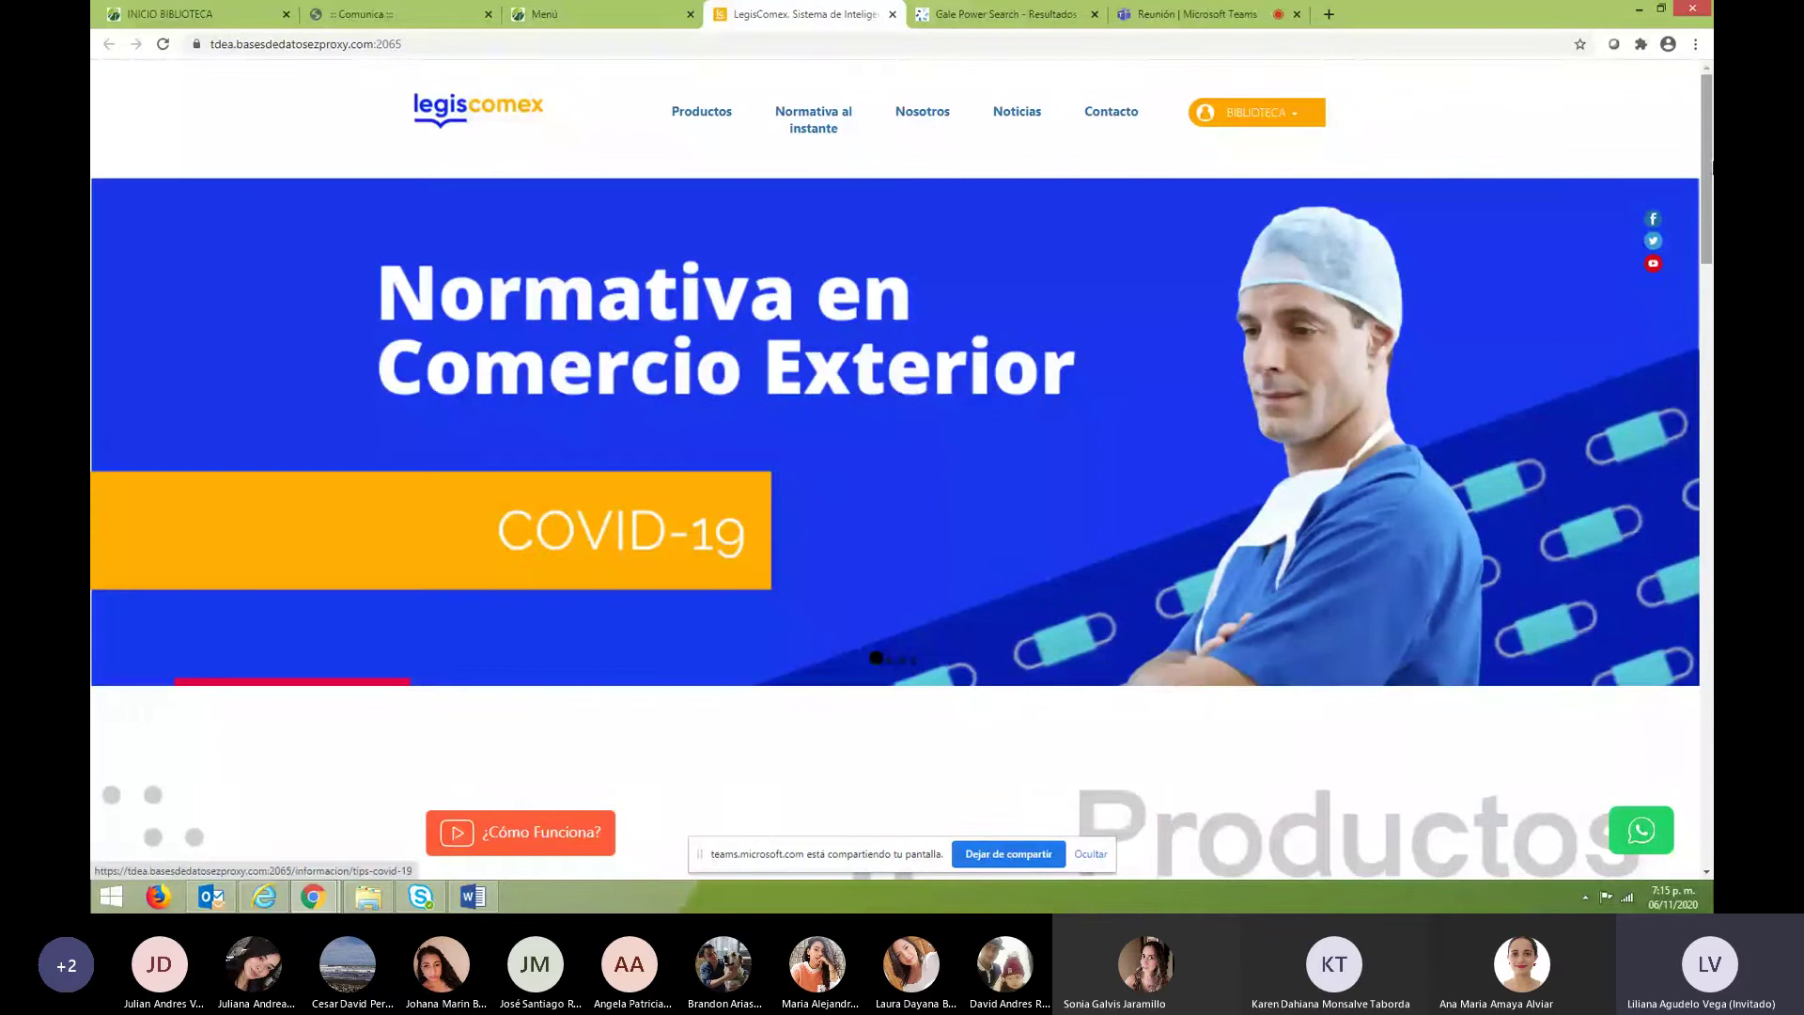
pyautogui.moveTo(1708, 162); pyautogui.dragTo(1699, 316)
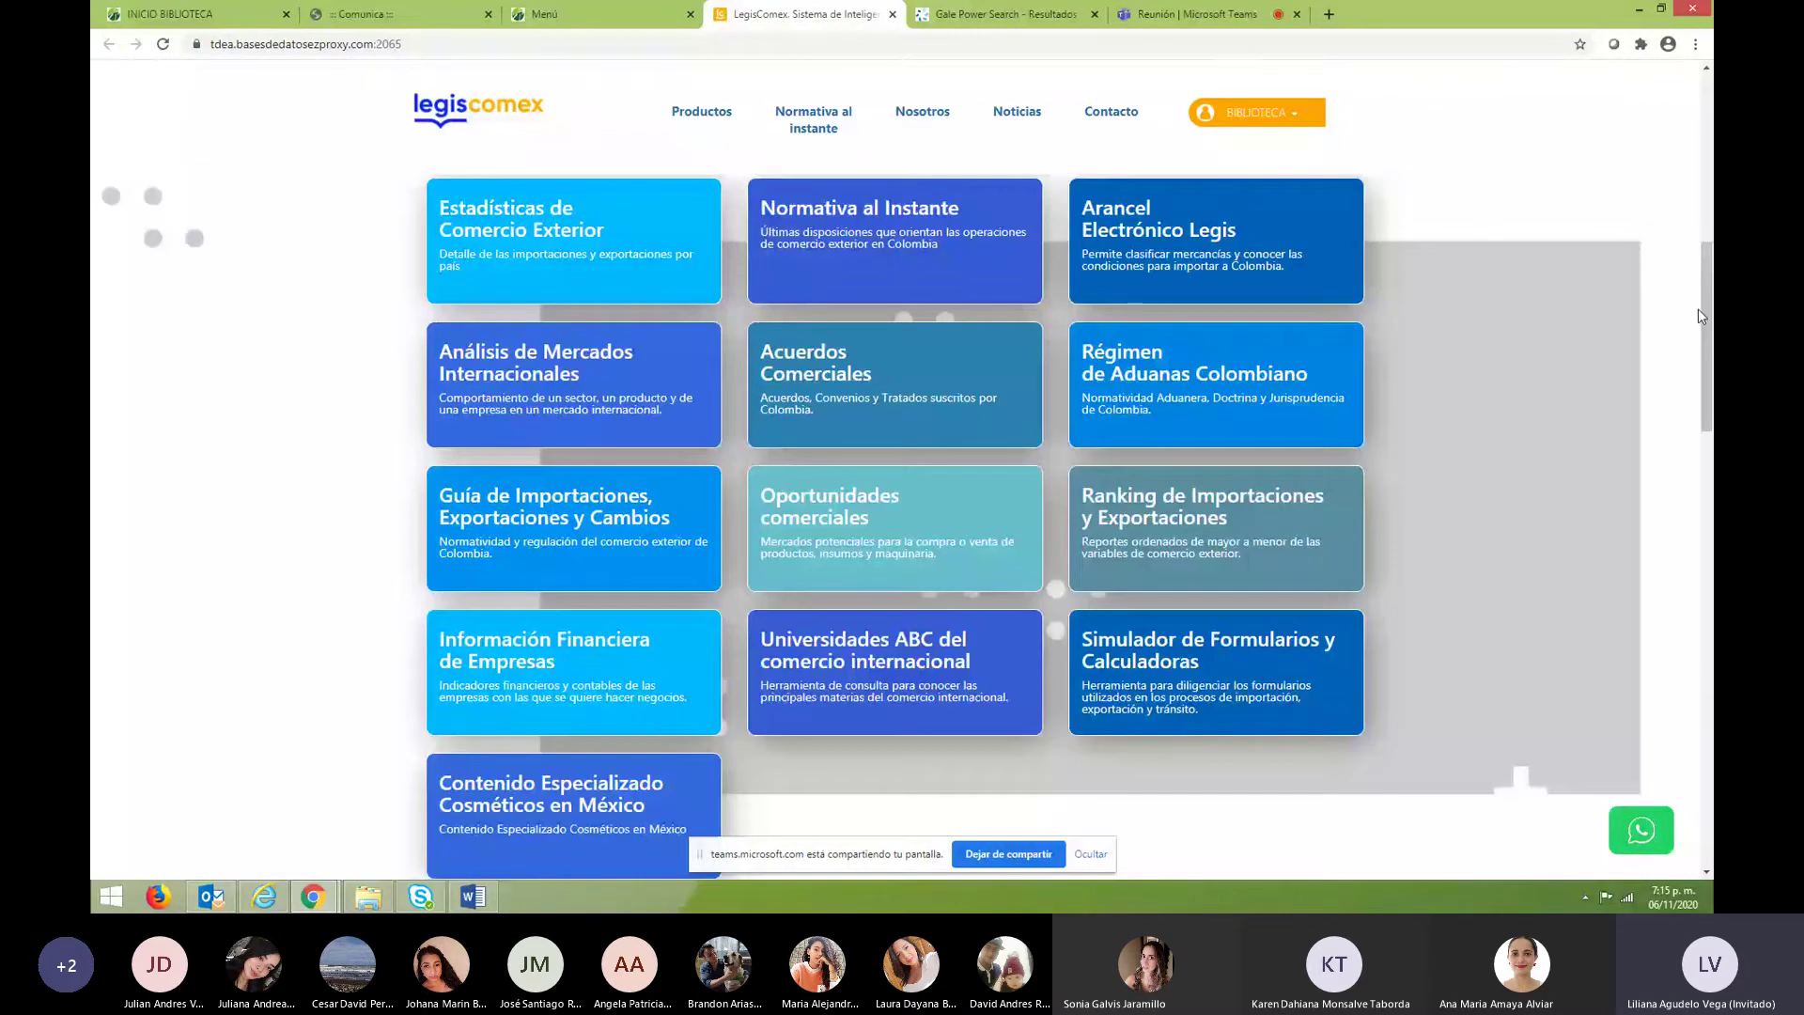
pyautogui.moveTo(472, 454)
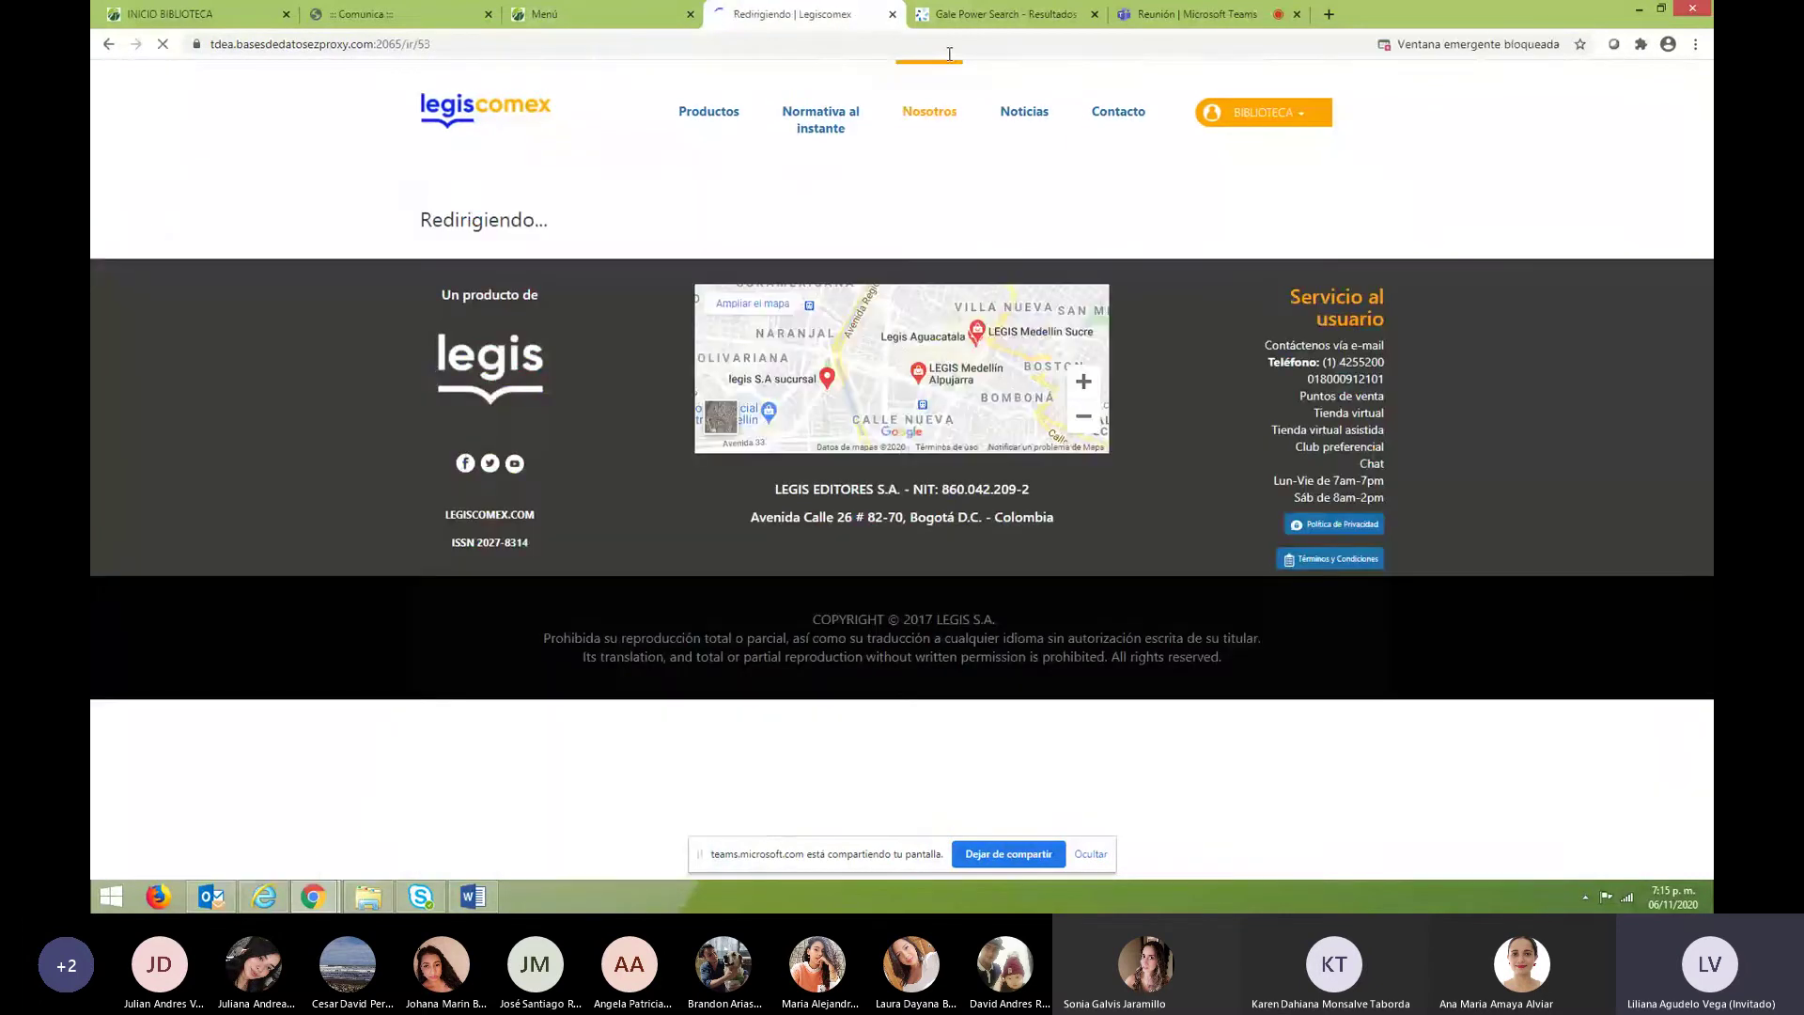
# Return to the Gale Power Search results and limit them to peer-reviewed journals (Periódicos revisados por pares).
pyautogui.click(978, 17)
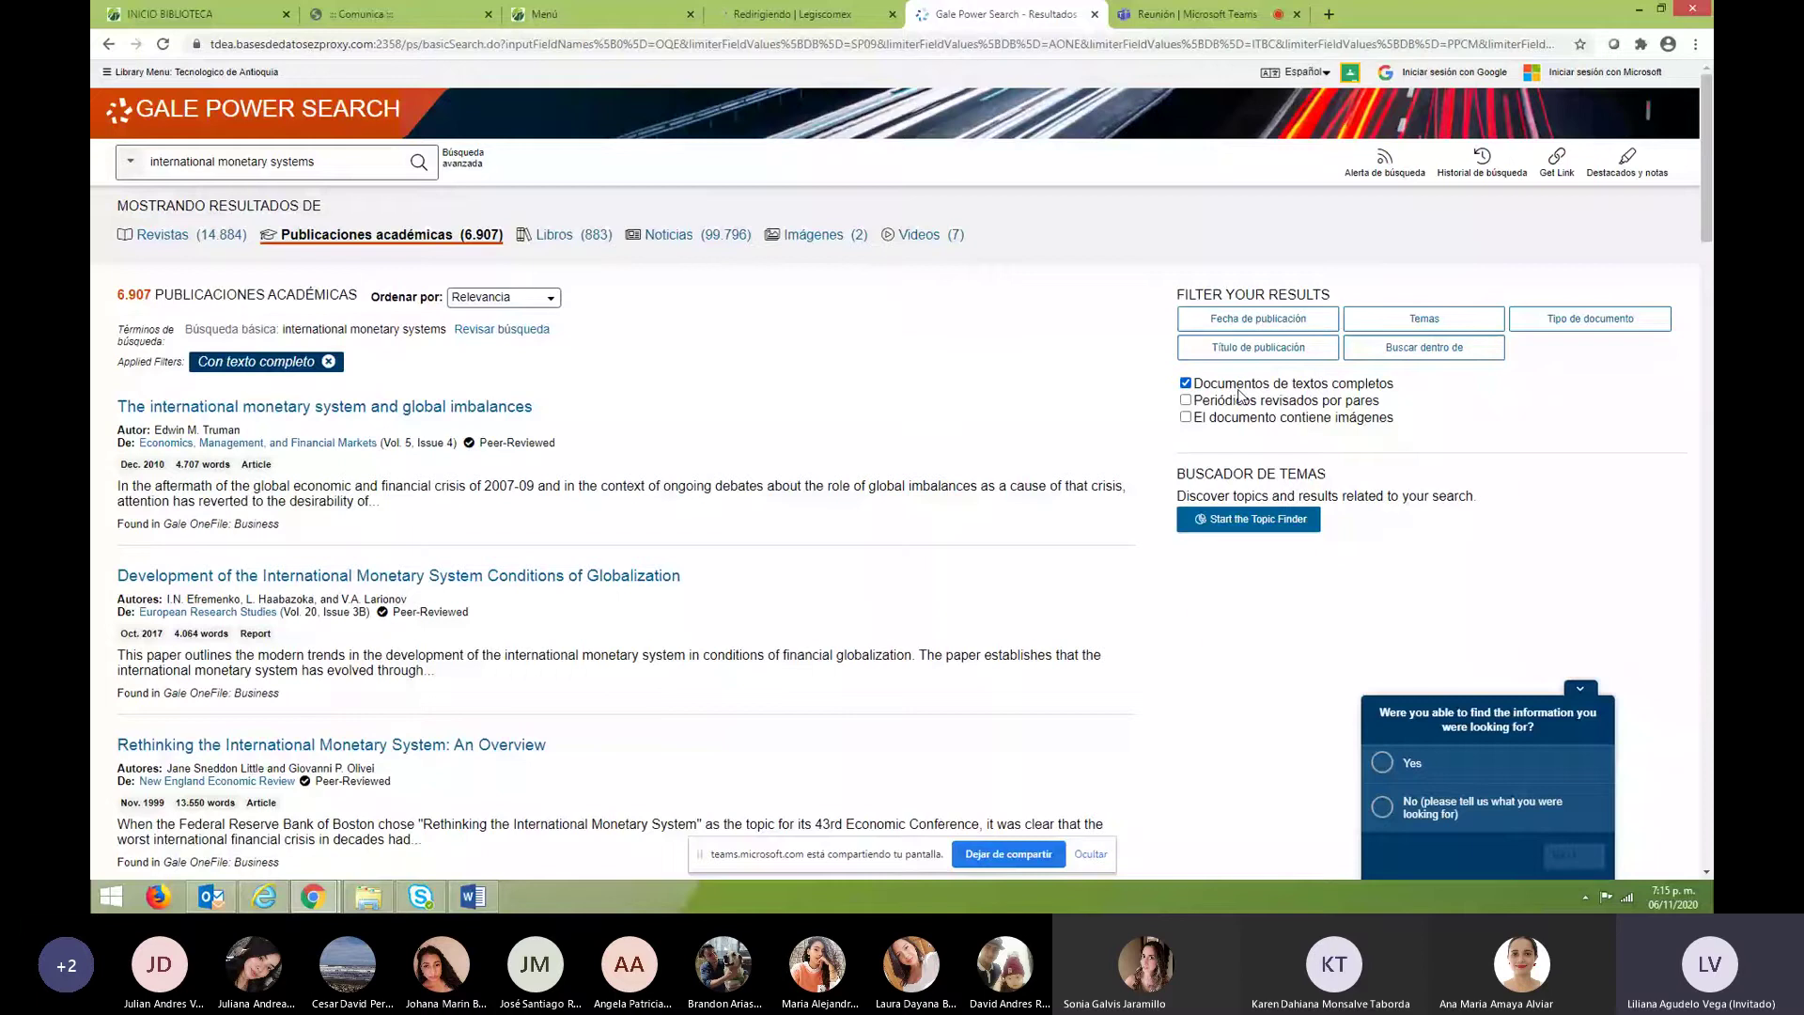
pyautogui.click(1186, 400)
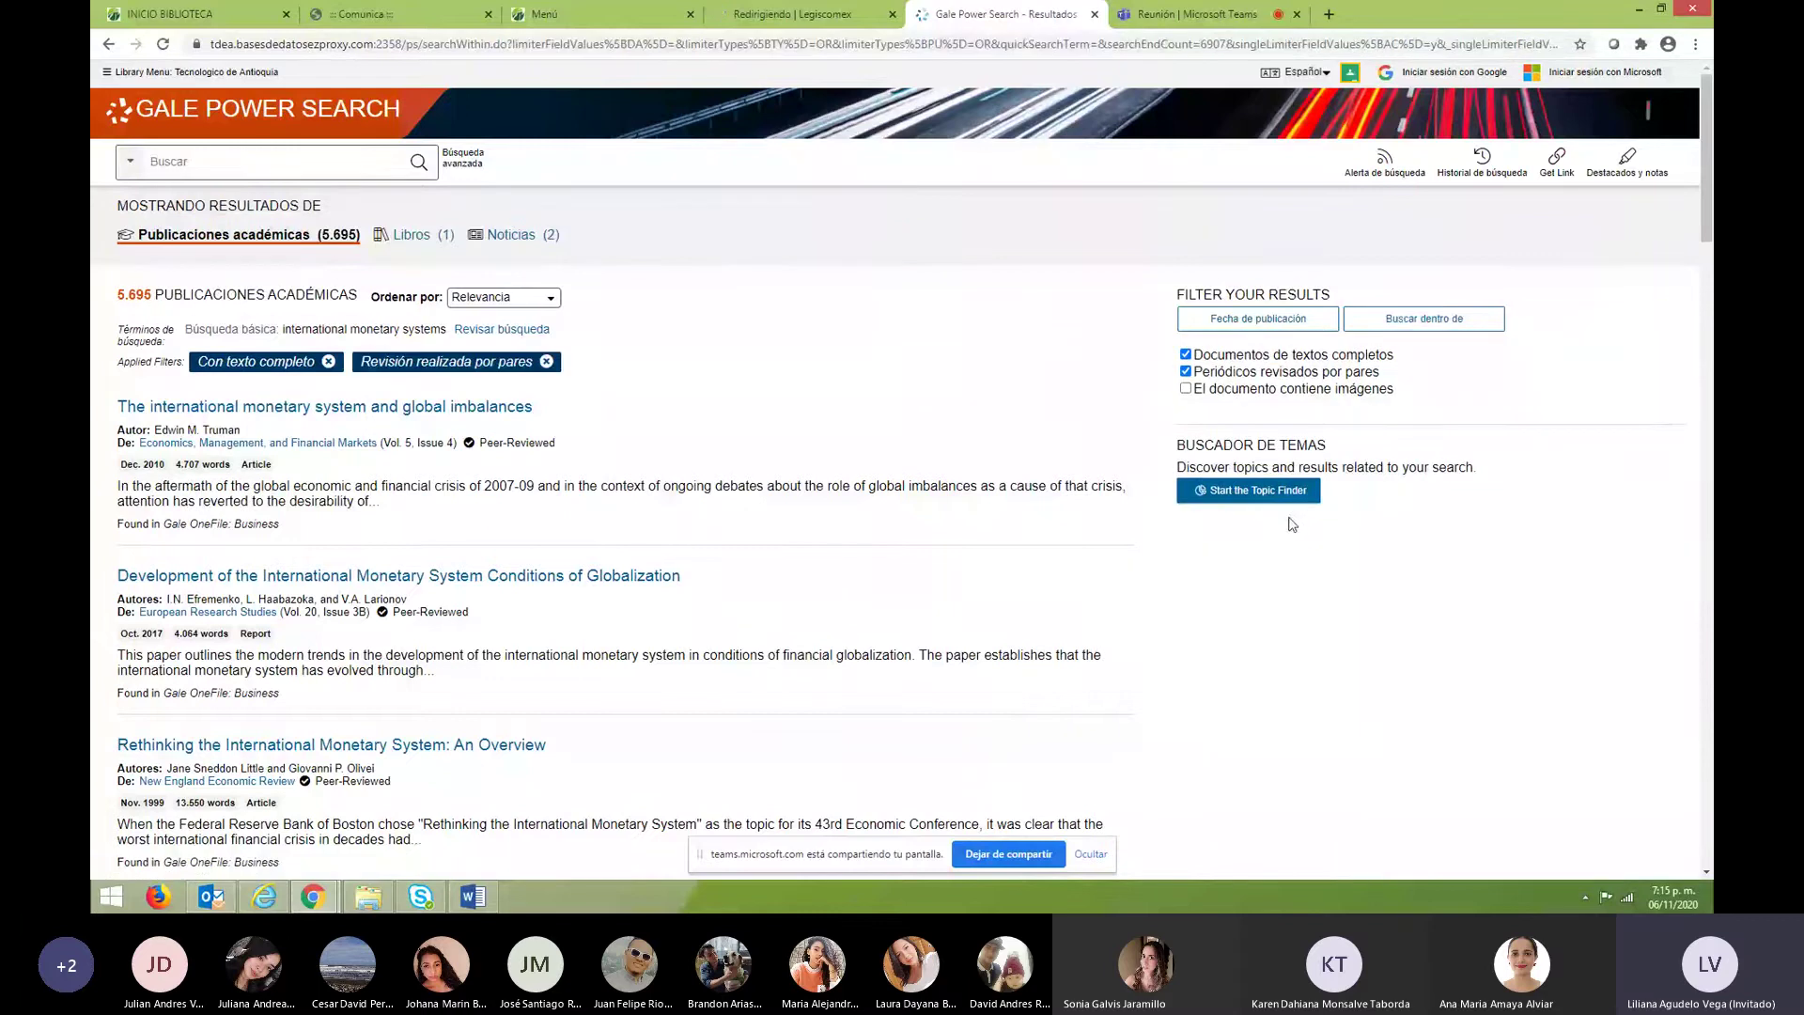
# Limit the Gale results to a custom publication date range from 01/01/2015 to 10/06/2020.
pyautogui.click(1281, 324)
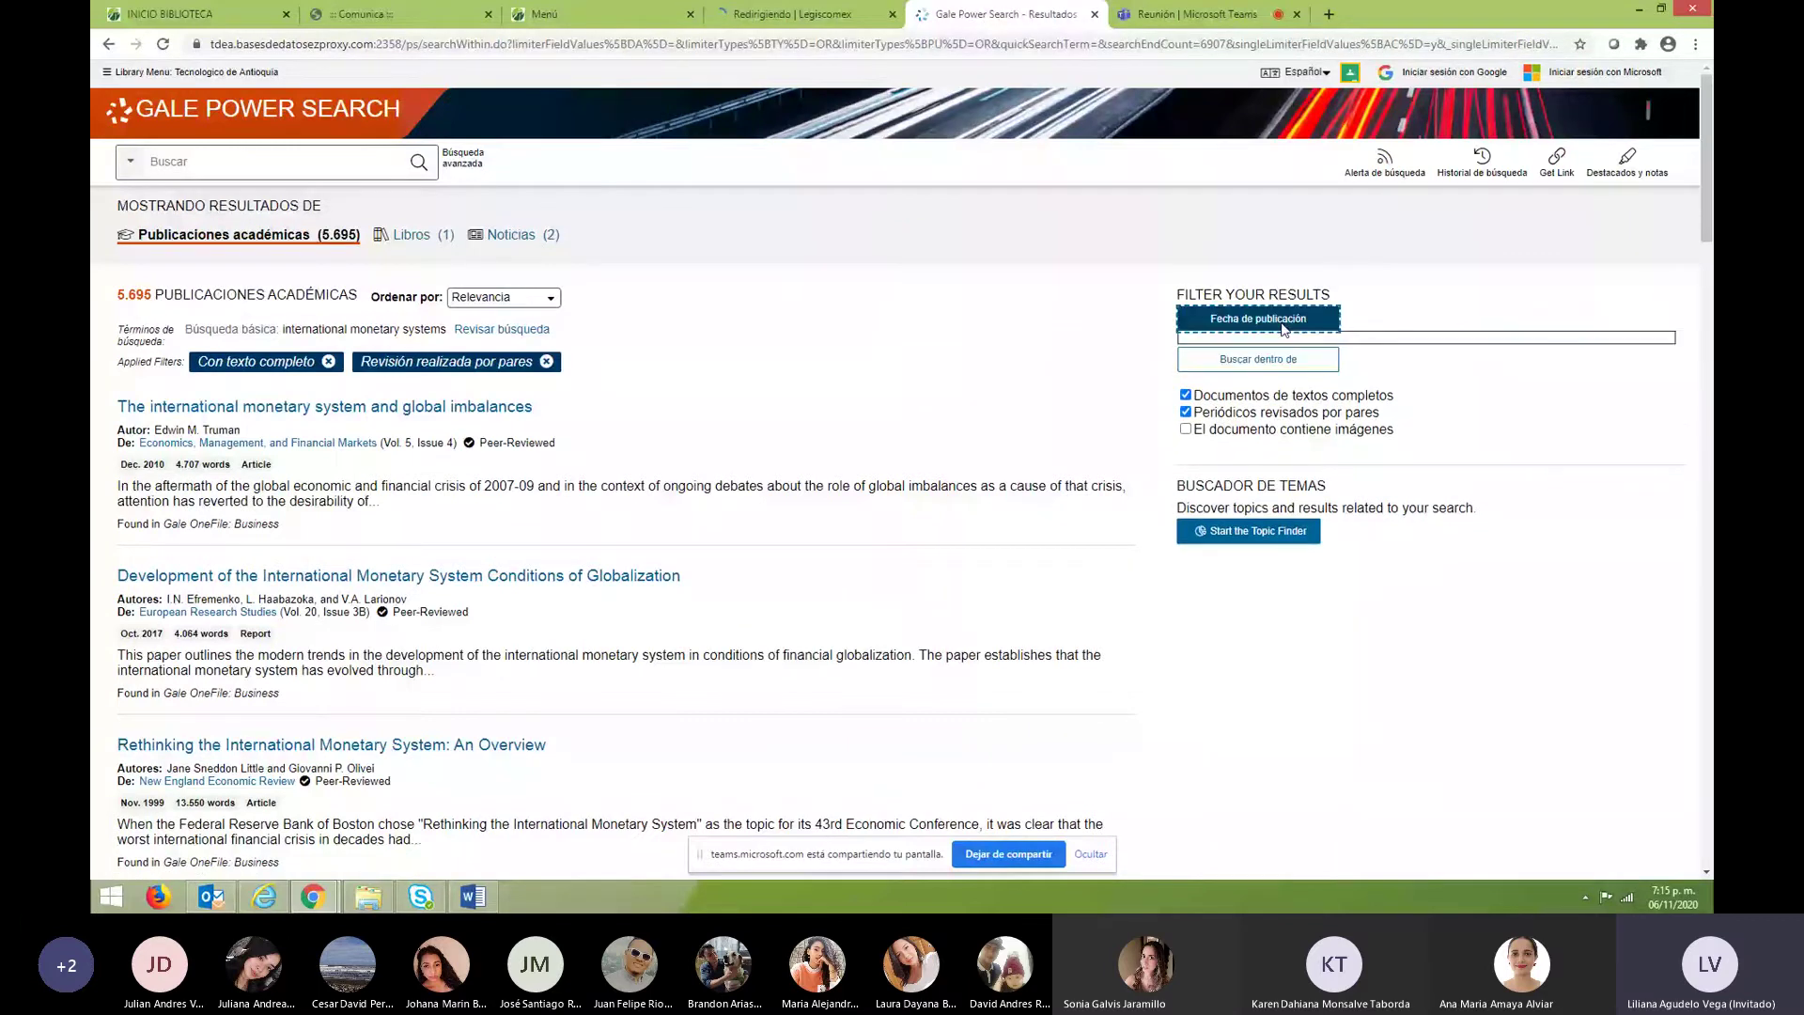
pyautogui.click(1349, 391)
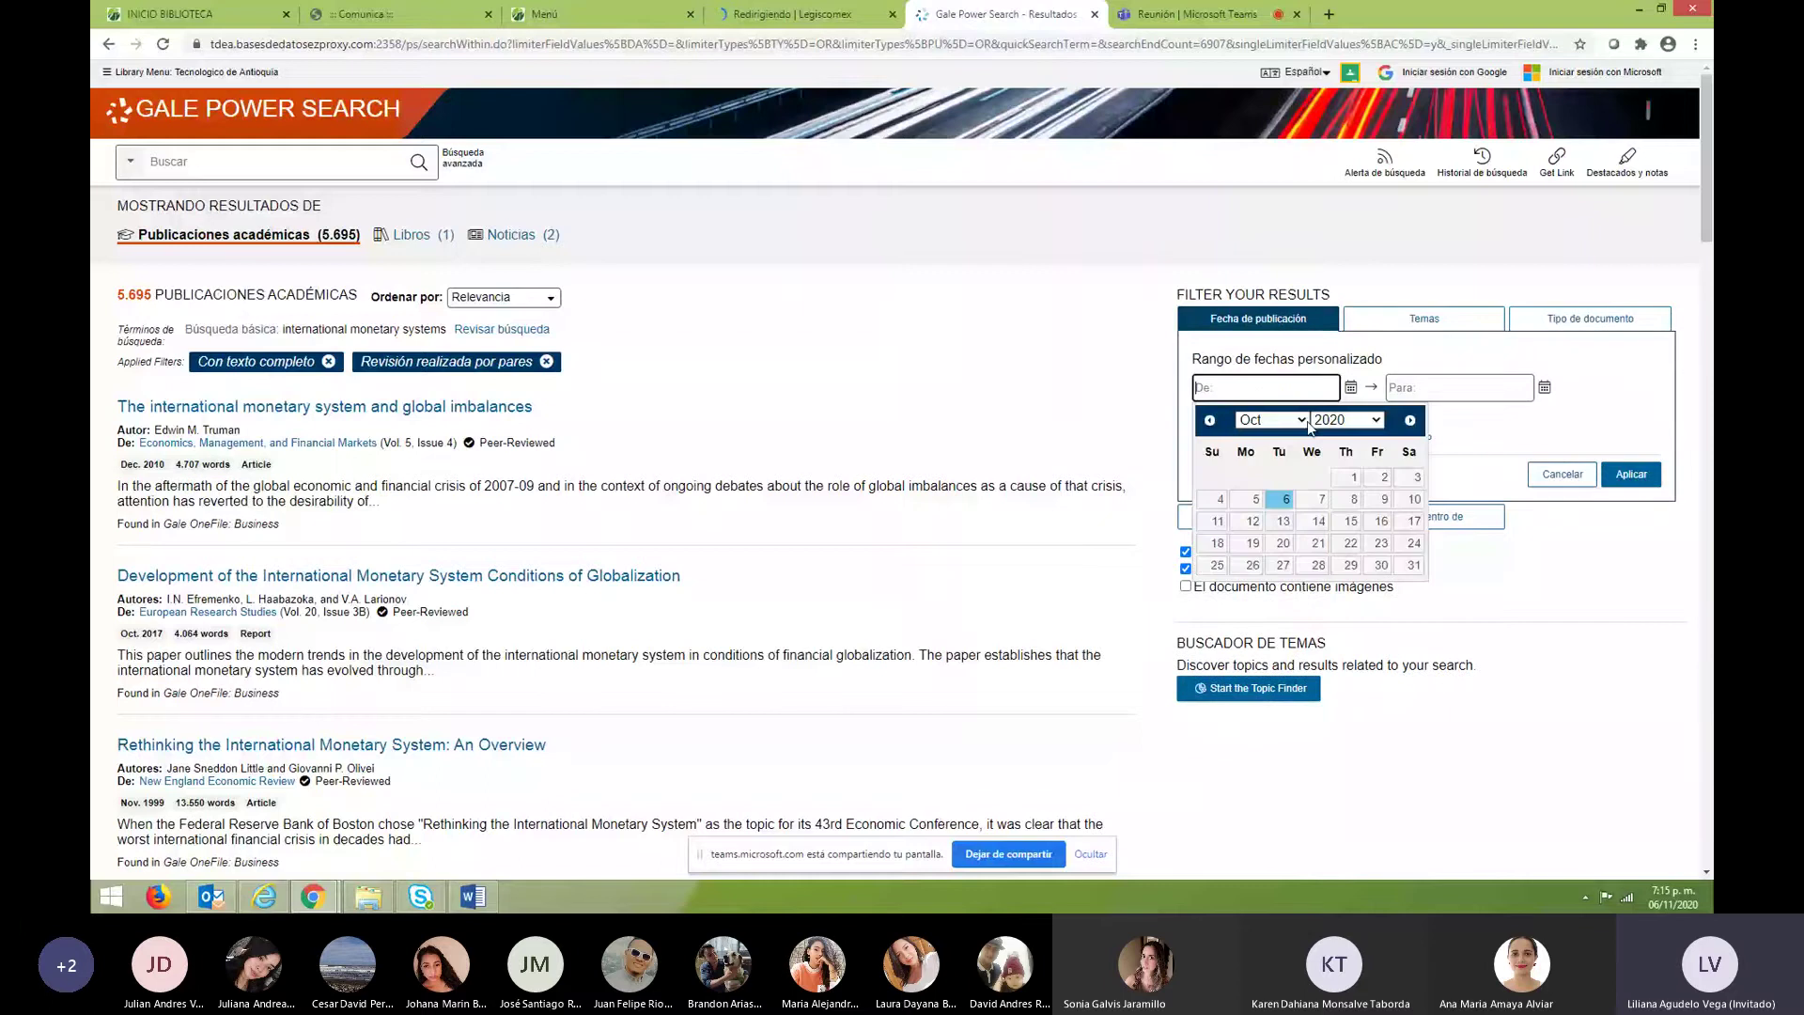
pyautogui.click(1271, 420)
pyautogui.click(1259, 437)
pyautogui.click(1348, 420)
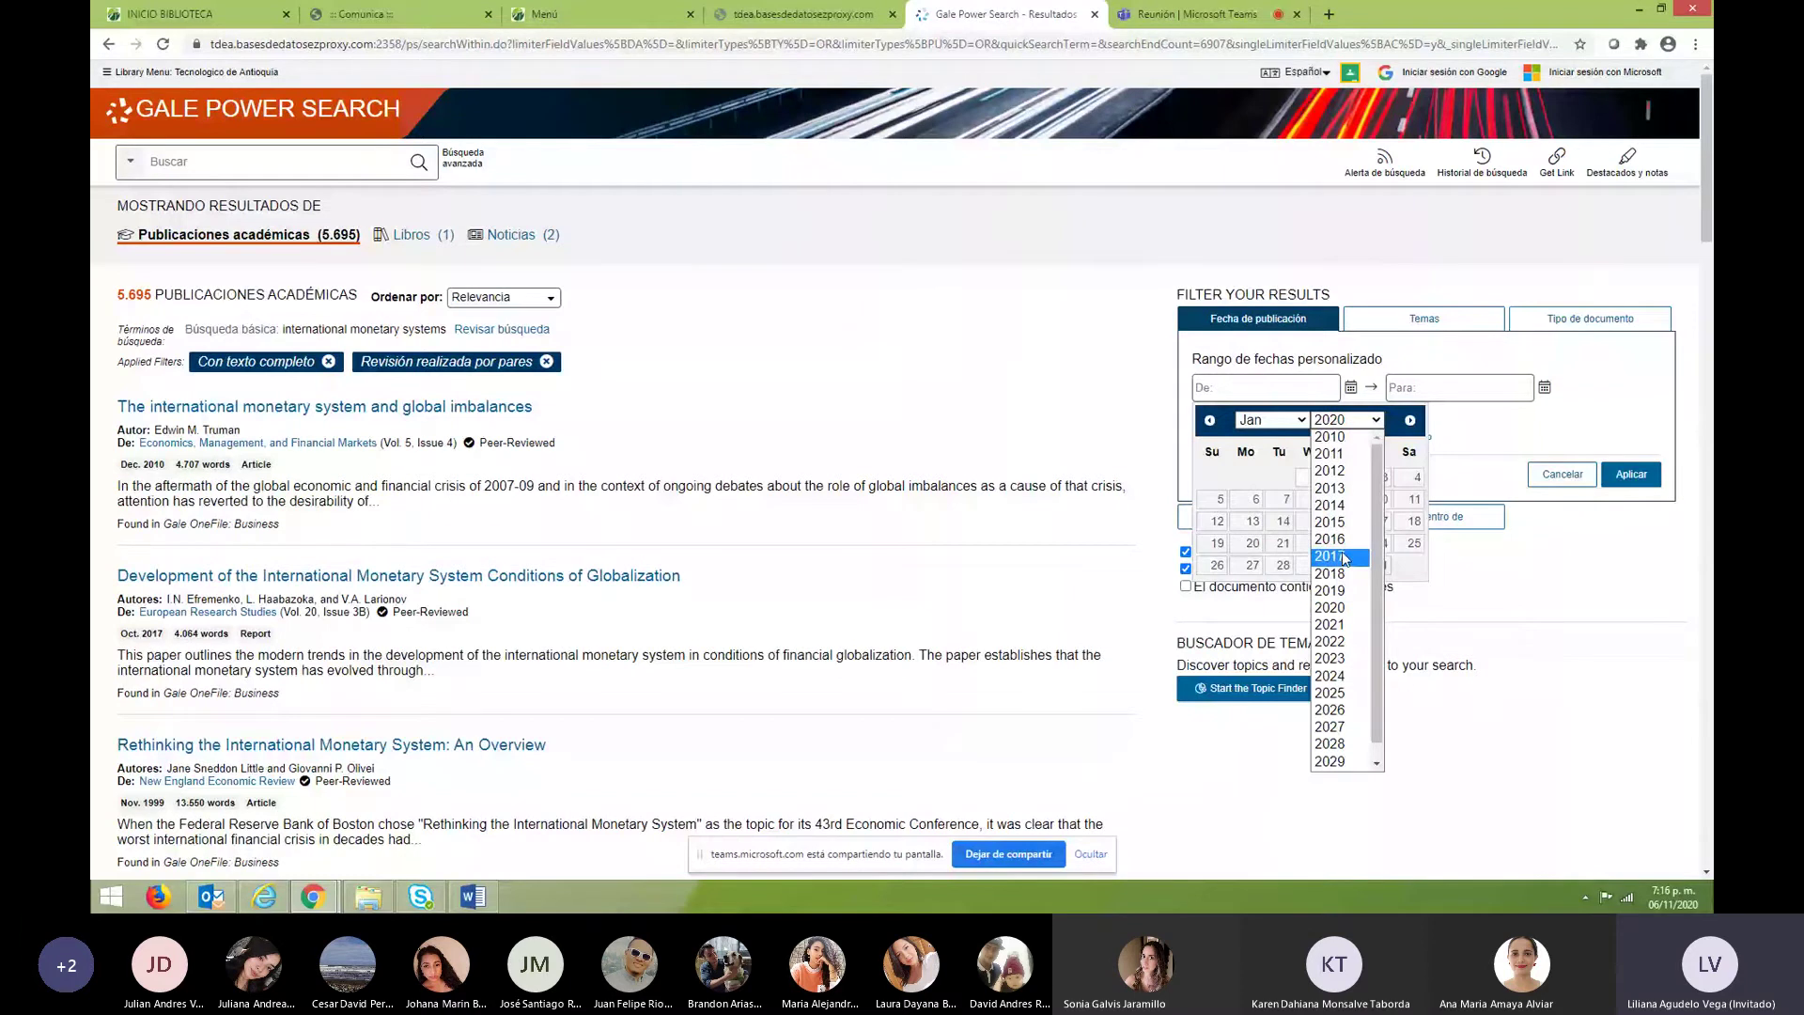
pyautogui.click(1341, 521)
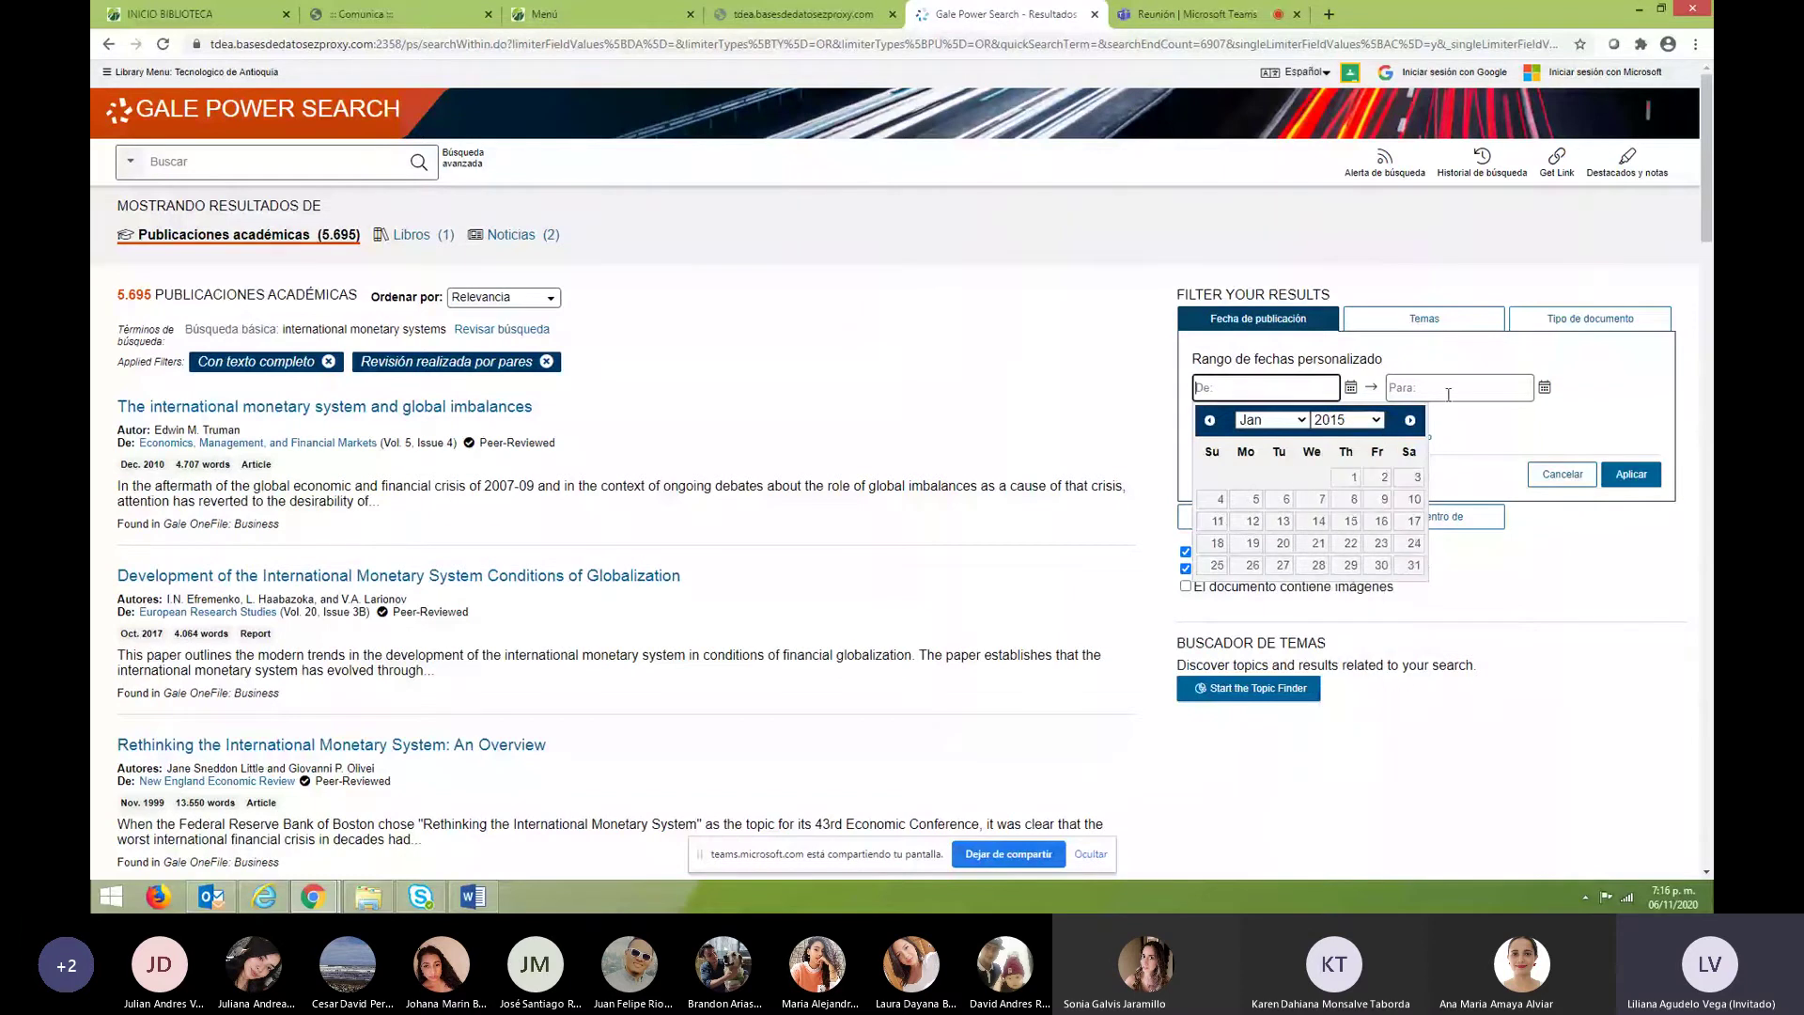
pyautogui.click(1352, 481)
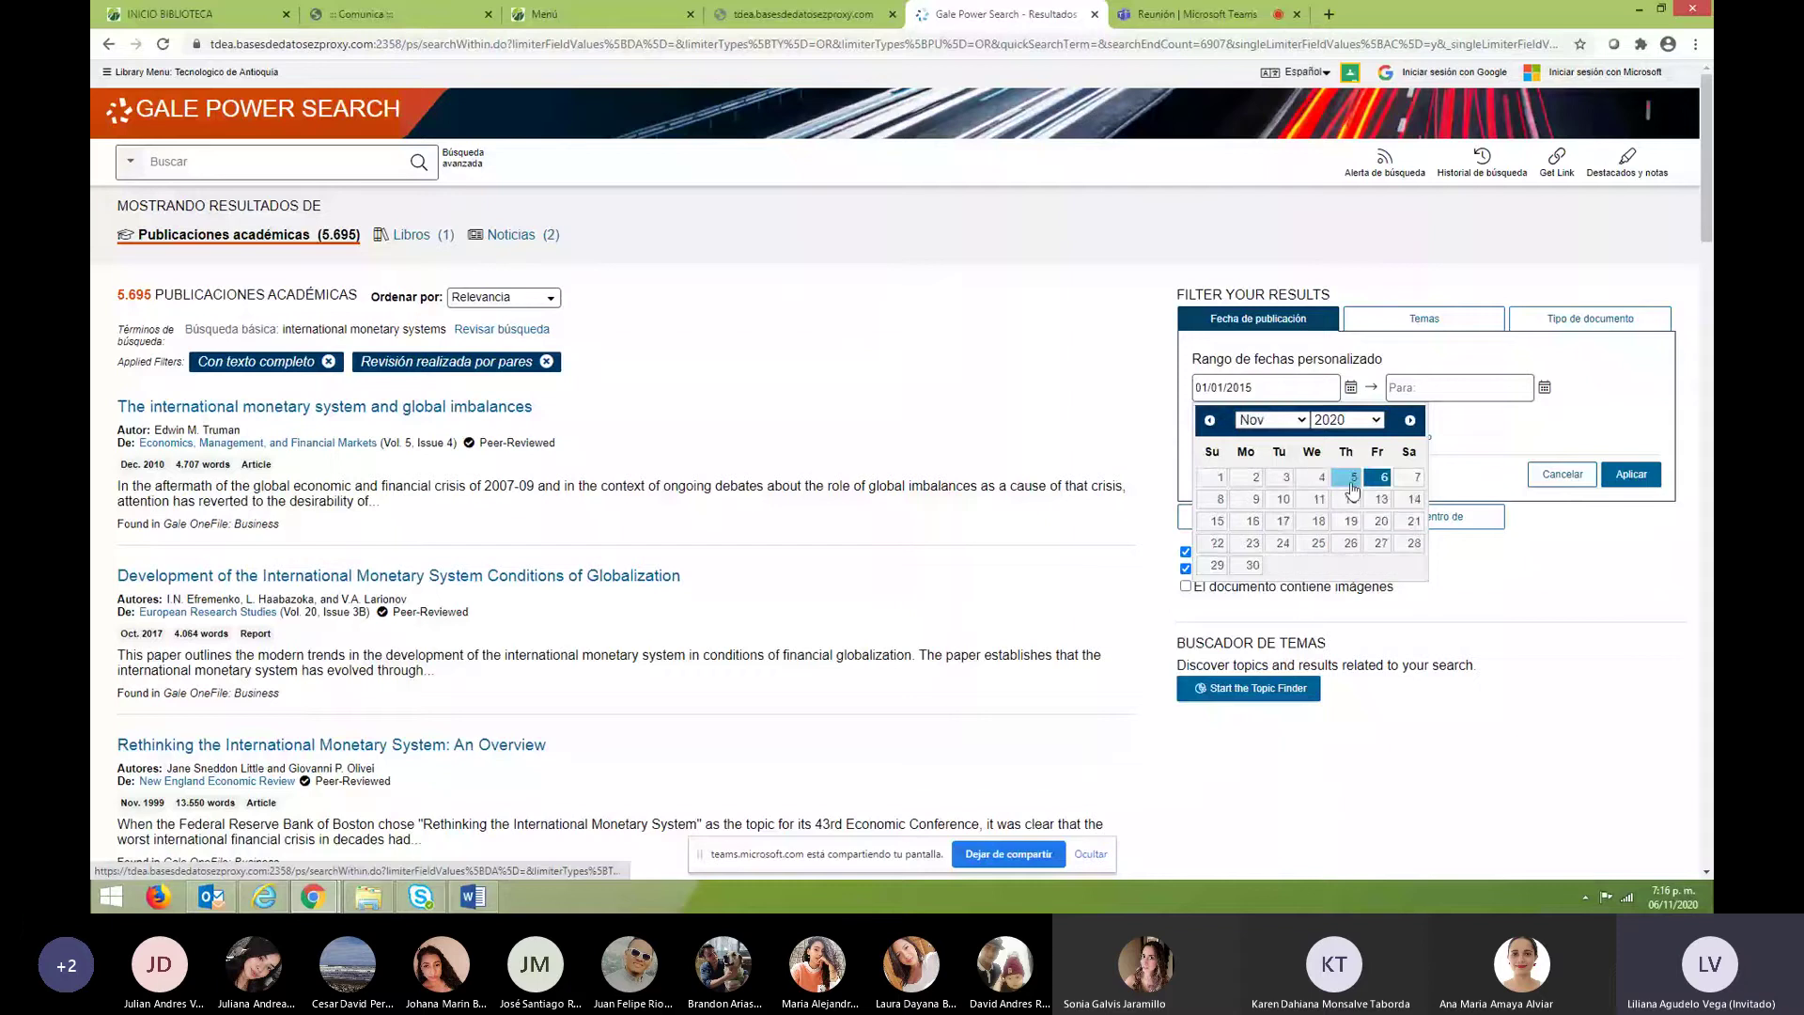
pyautogui.click(1378, 478)
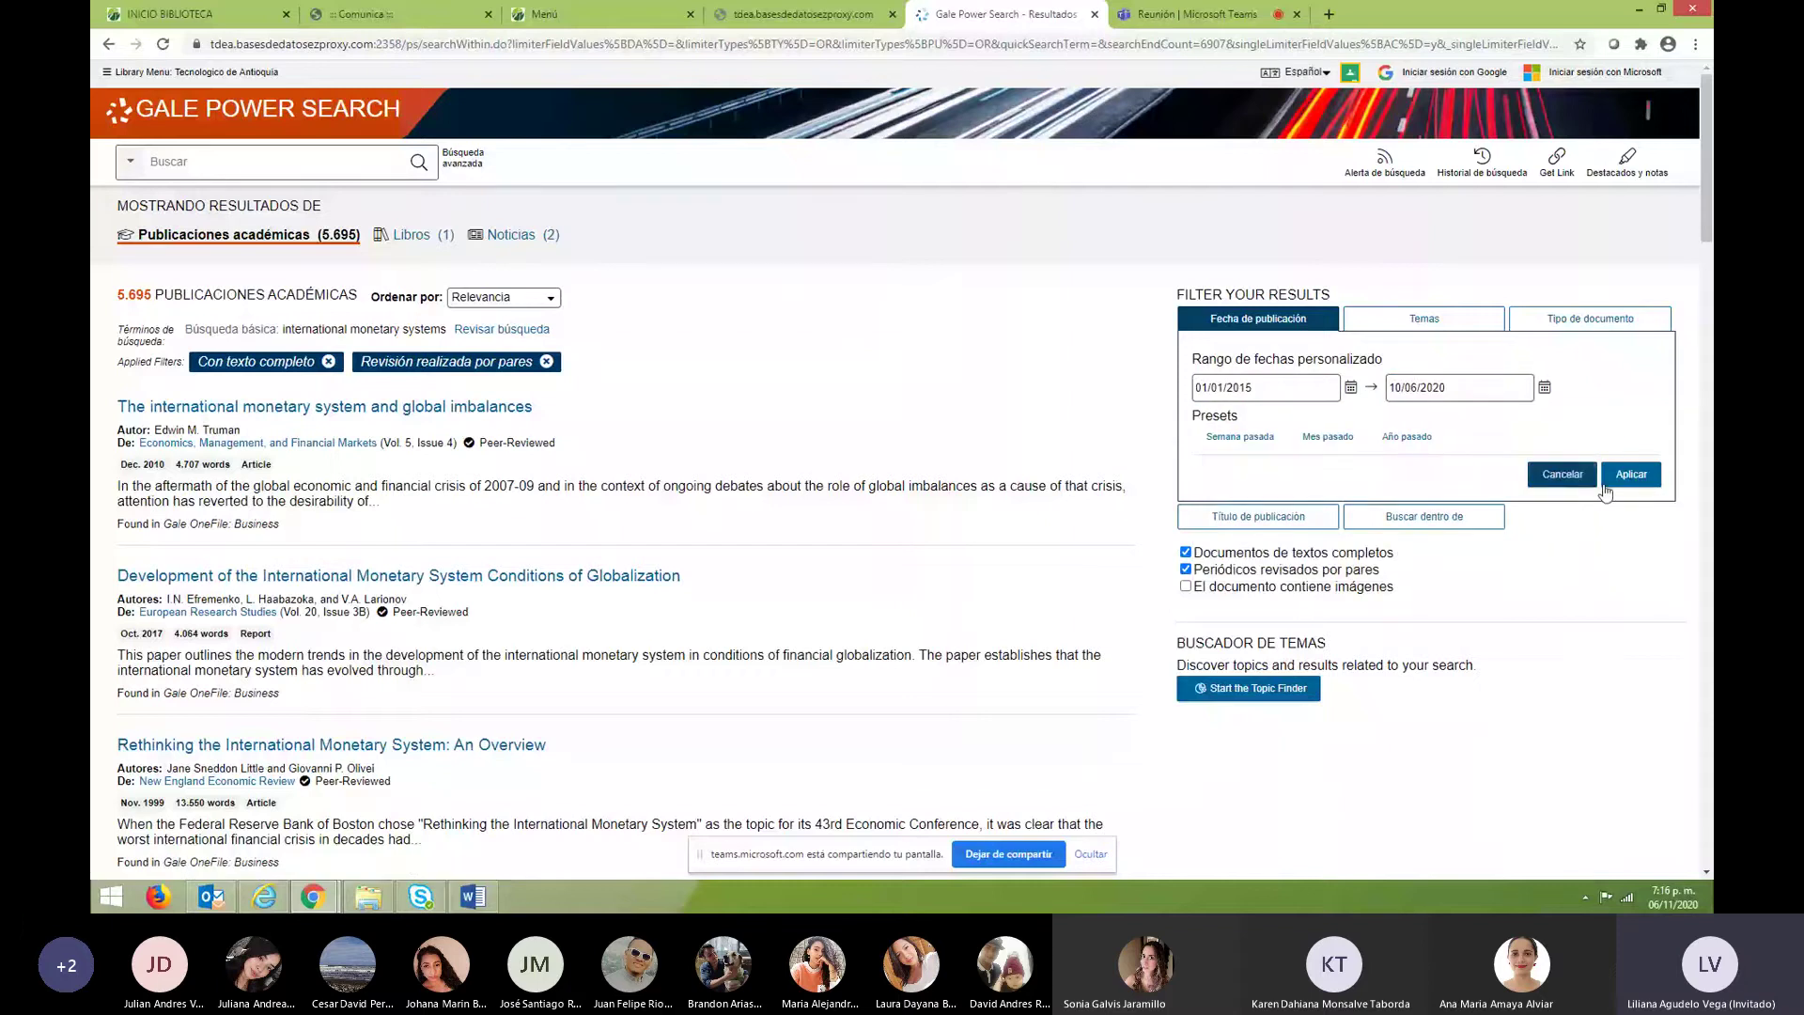
pyautogui.click(1622, 478)
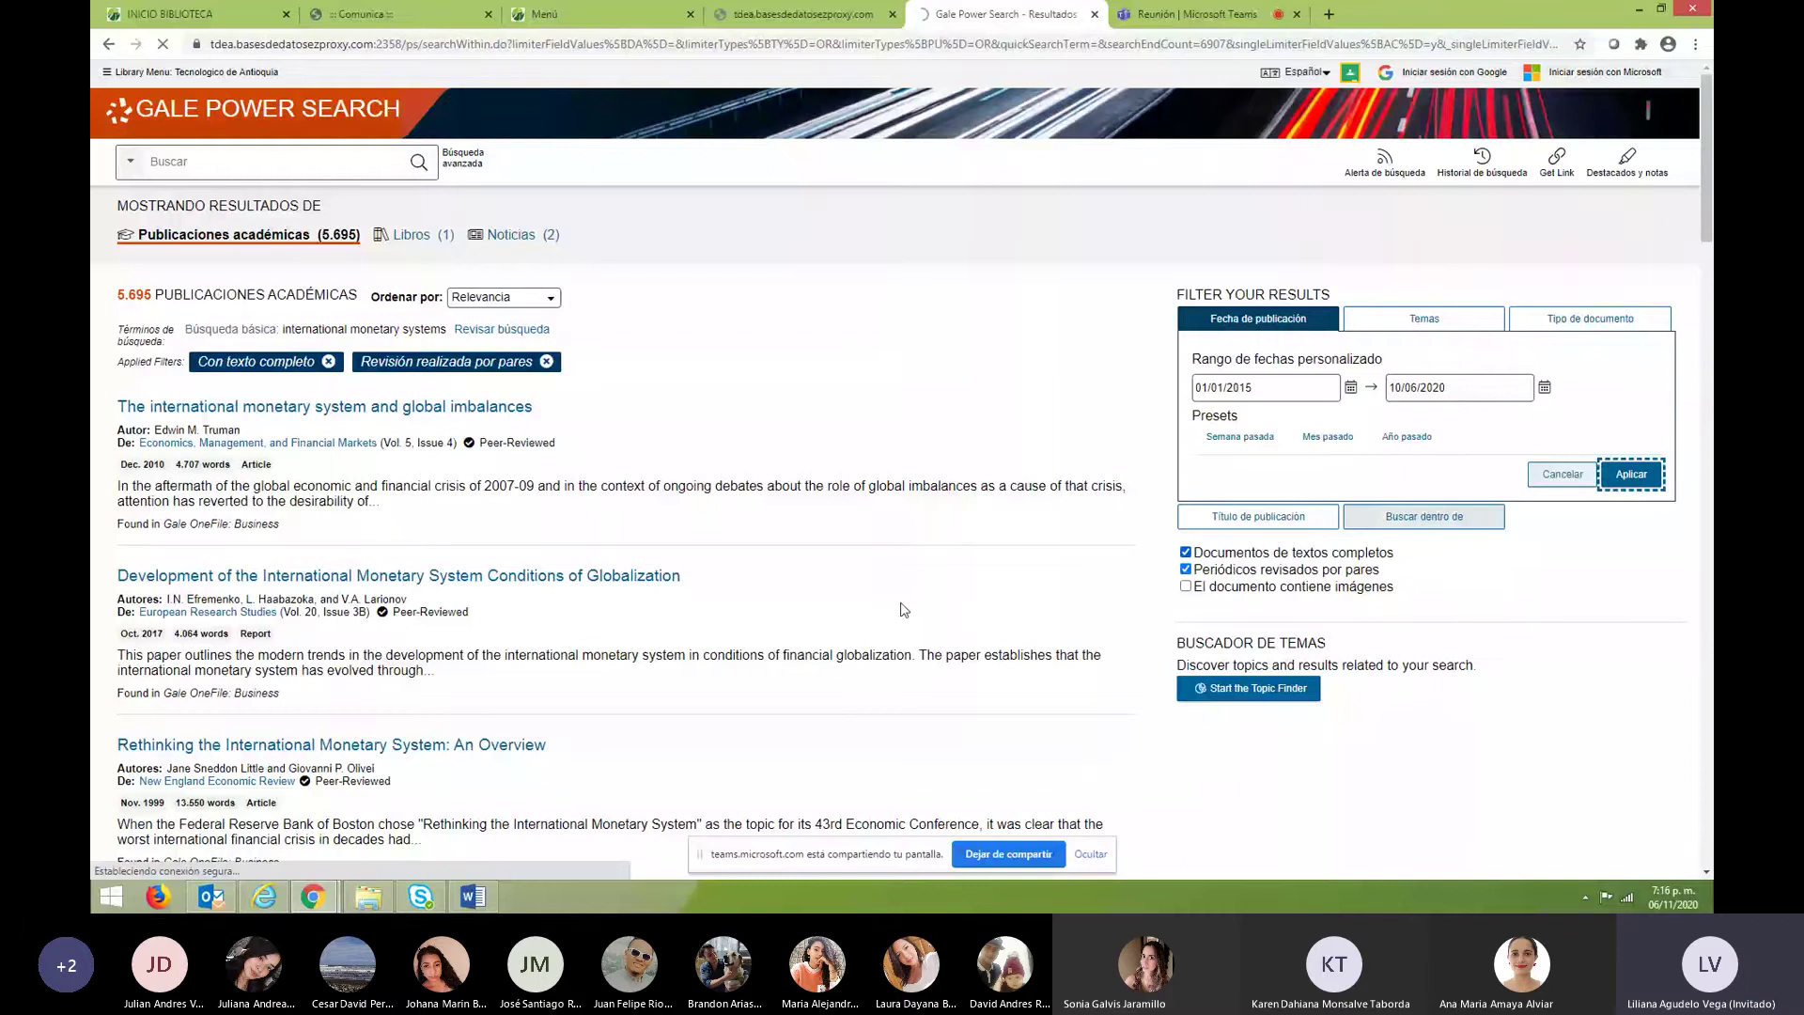
# Open the article "Development of the International Monetary System Conditions of Globalization" from the results, then start and pause its read-aloud audio.
pyautogui.moveTo(217, 435); pyautogui.dragTo(261, 458)
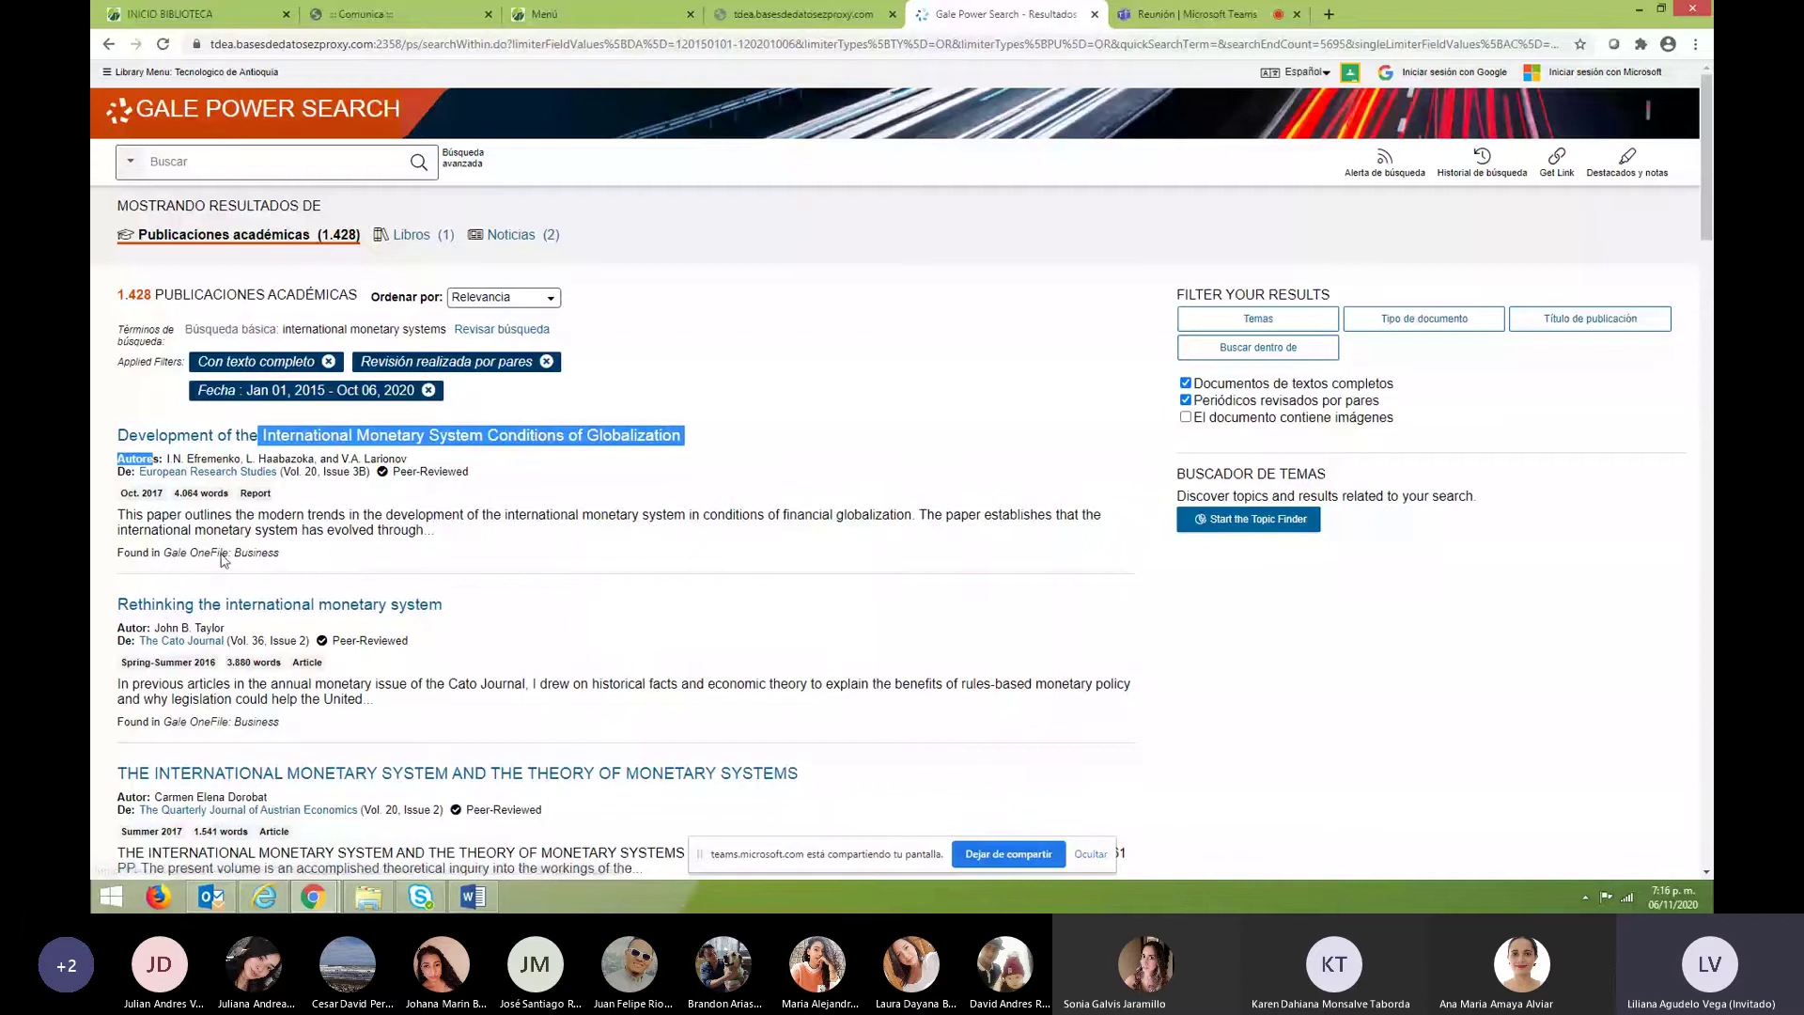
pyautogui.moveTo(163, 552); pyautogui.dragTo(280, 554)
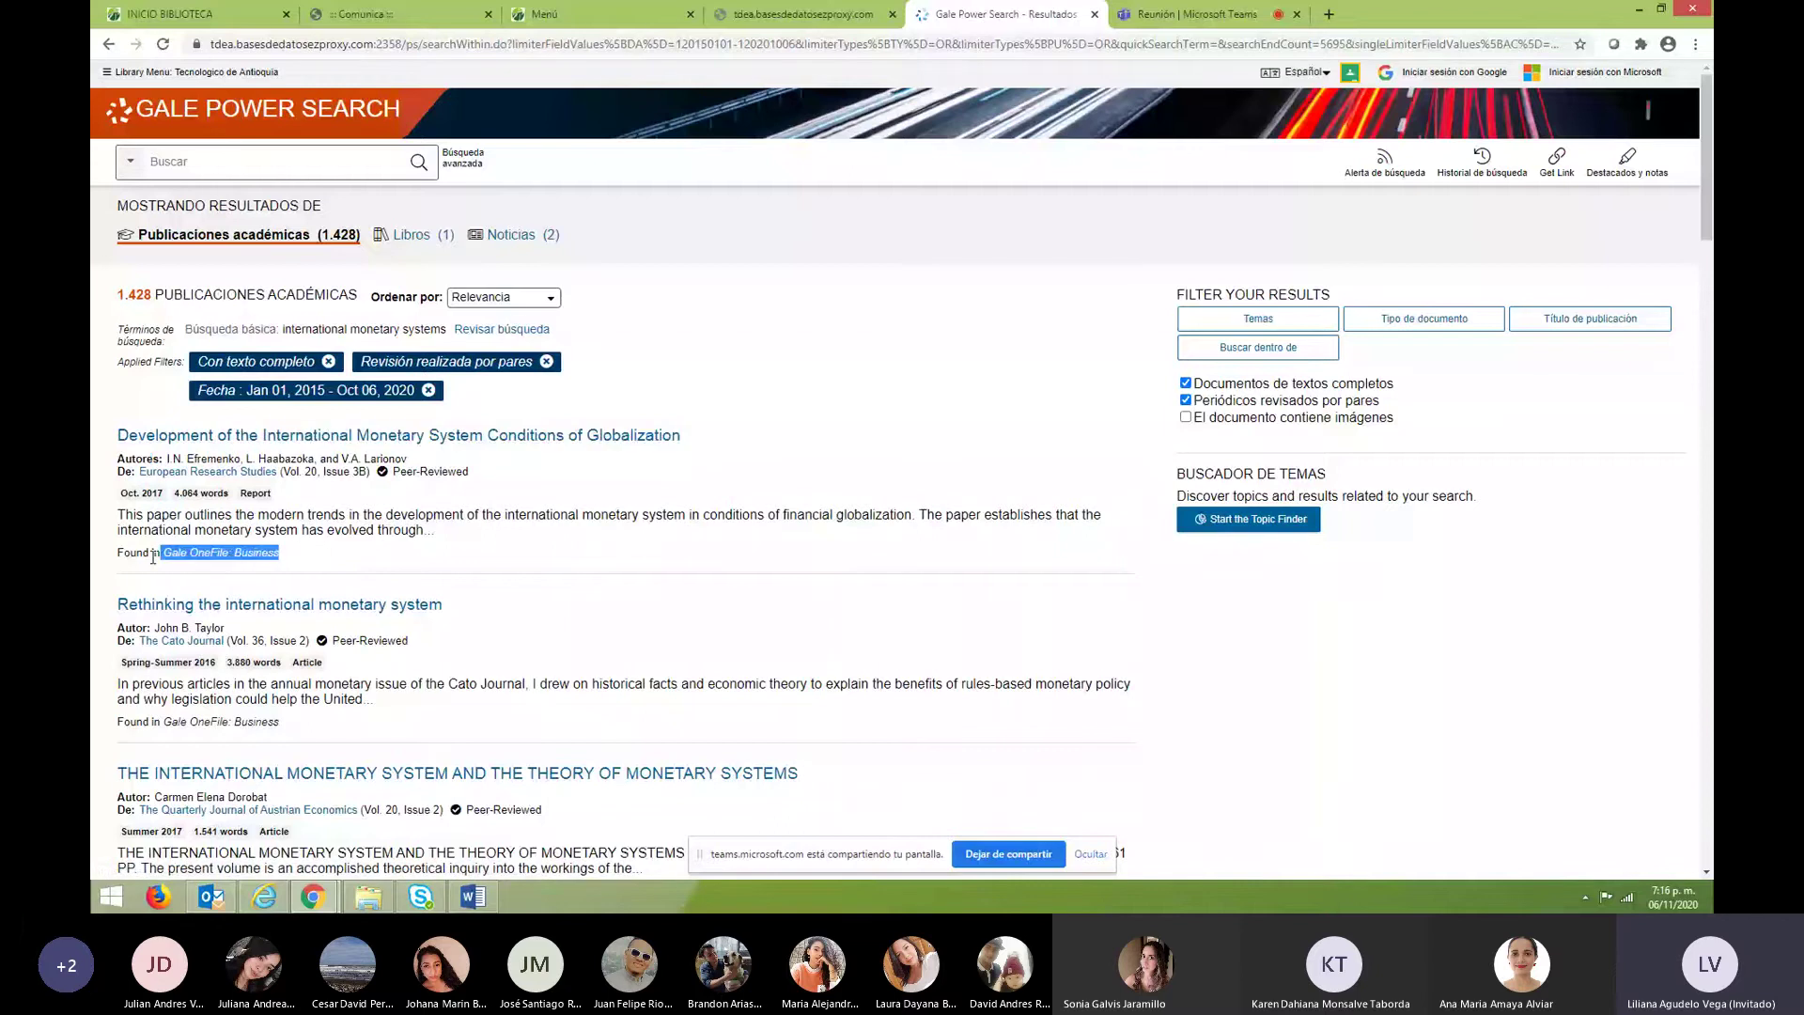
pyautogui.tripleClick(154, 557)
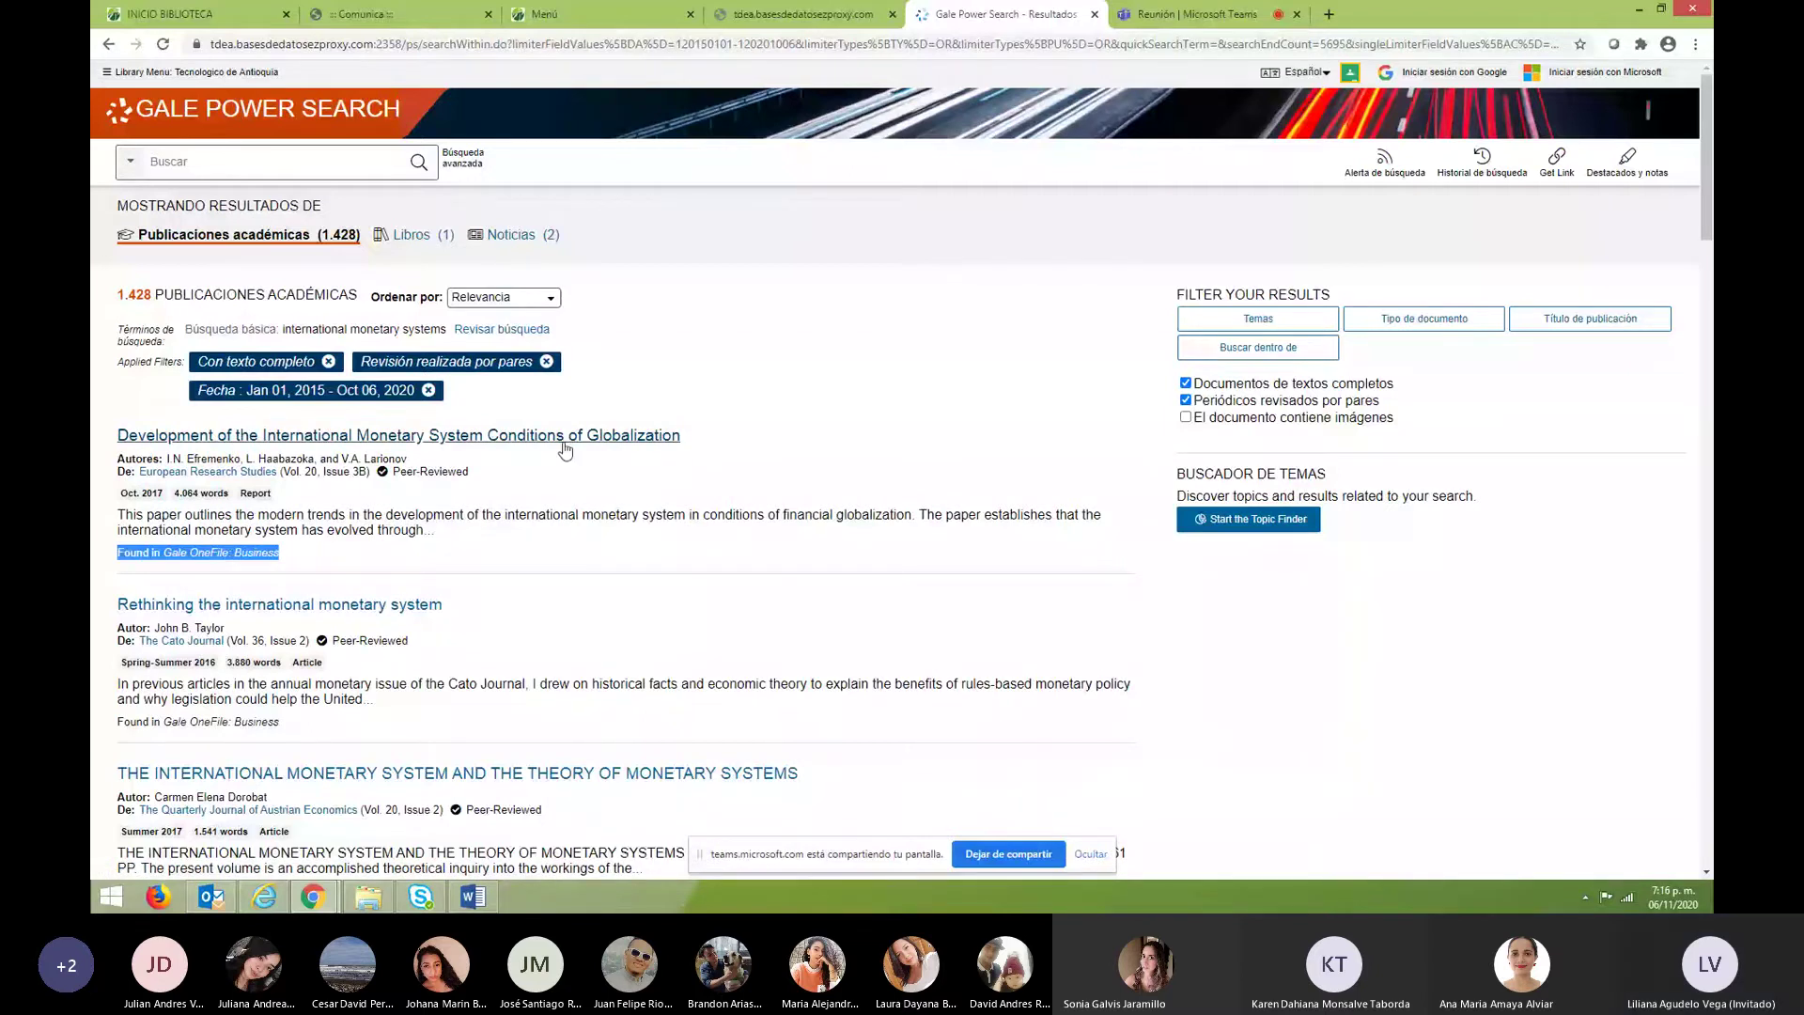
pyautogui.click(565, 438)
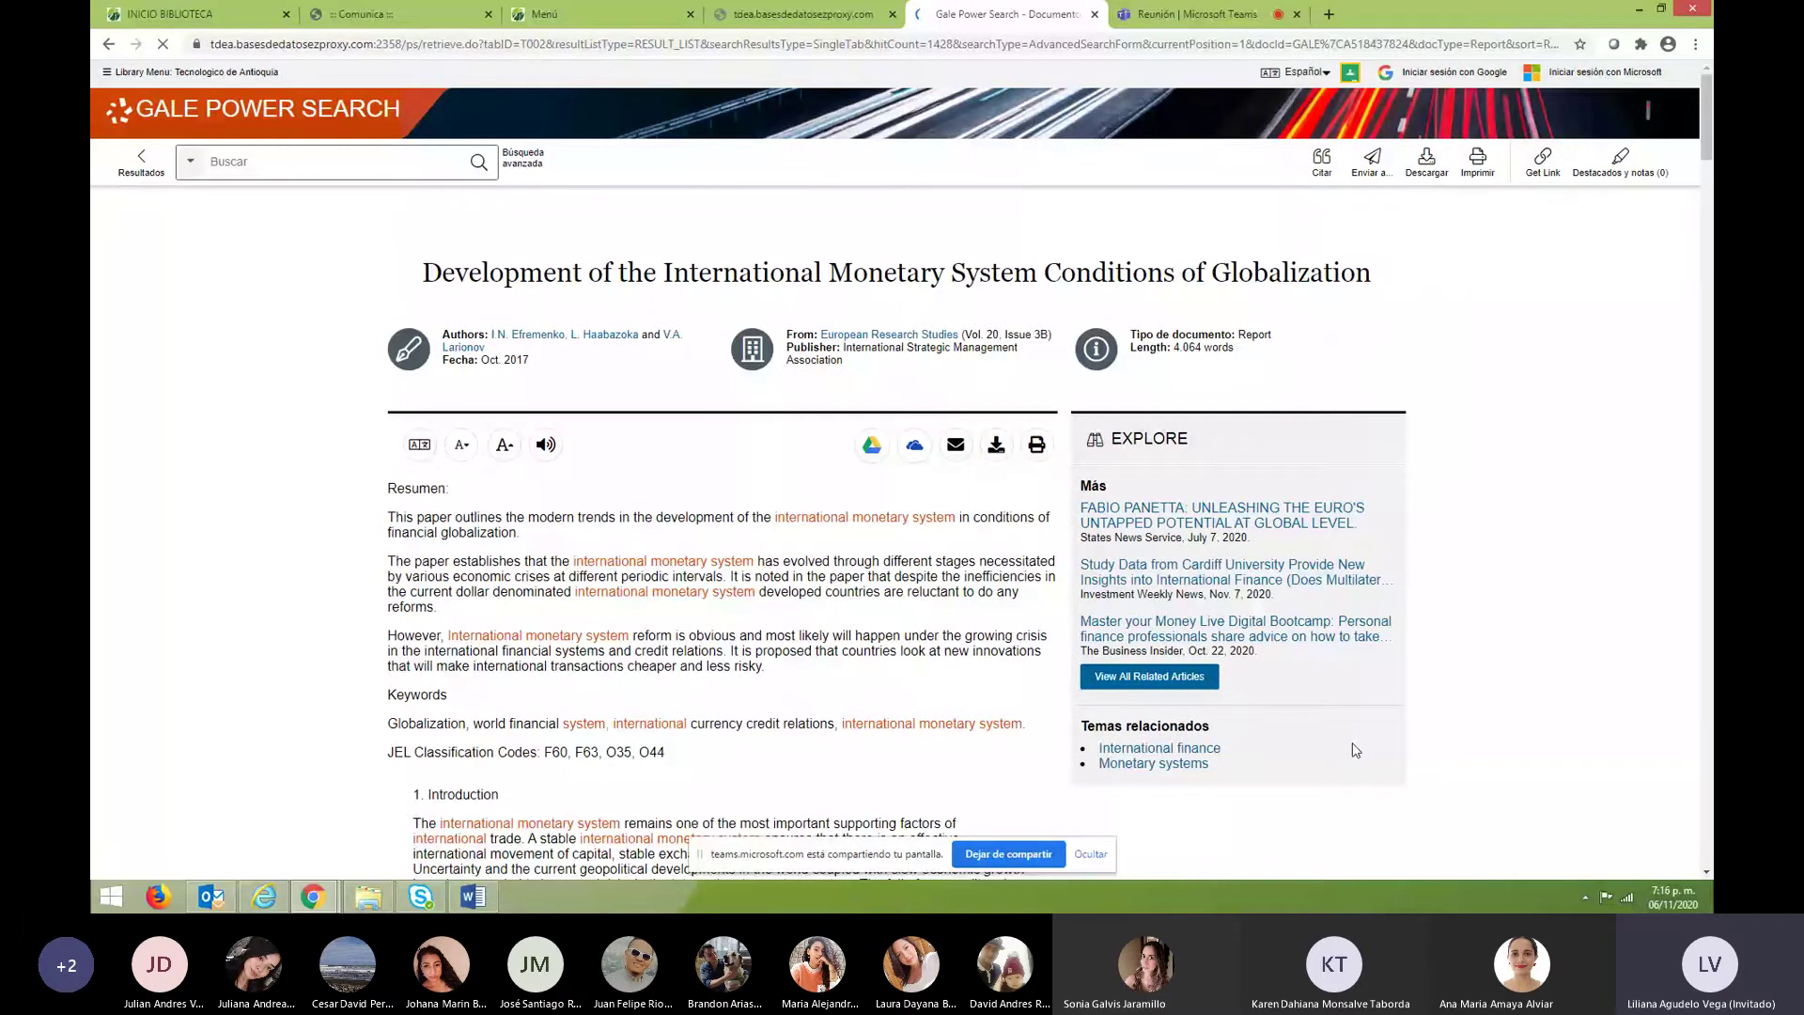
pyautogui.click(545, 444)
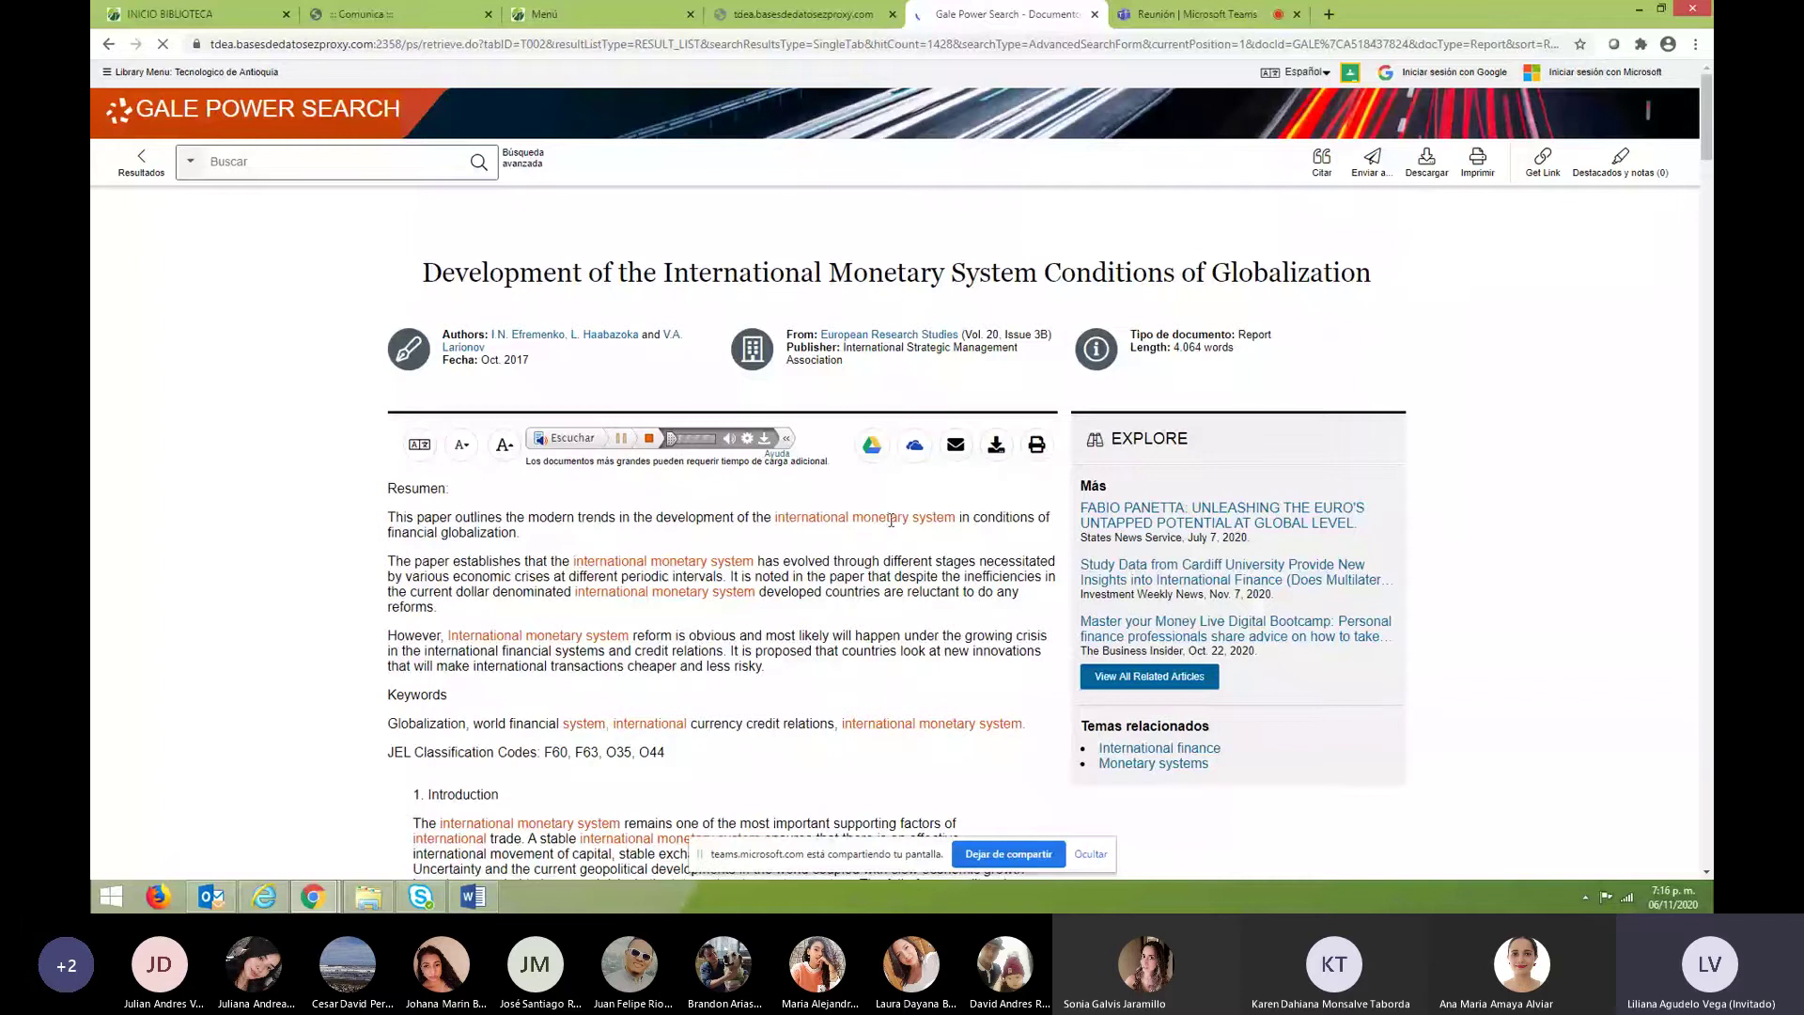
pyautogui.click(628, 444)
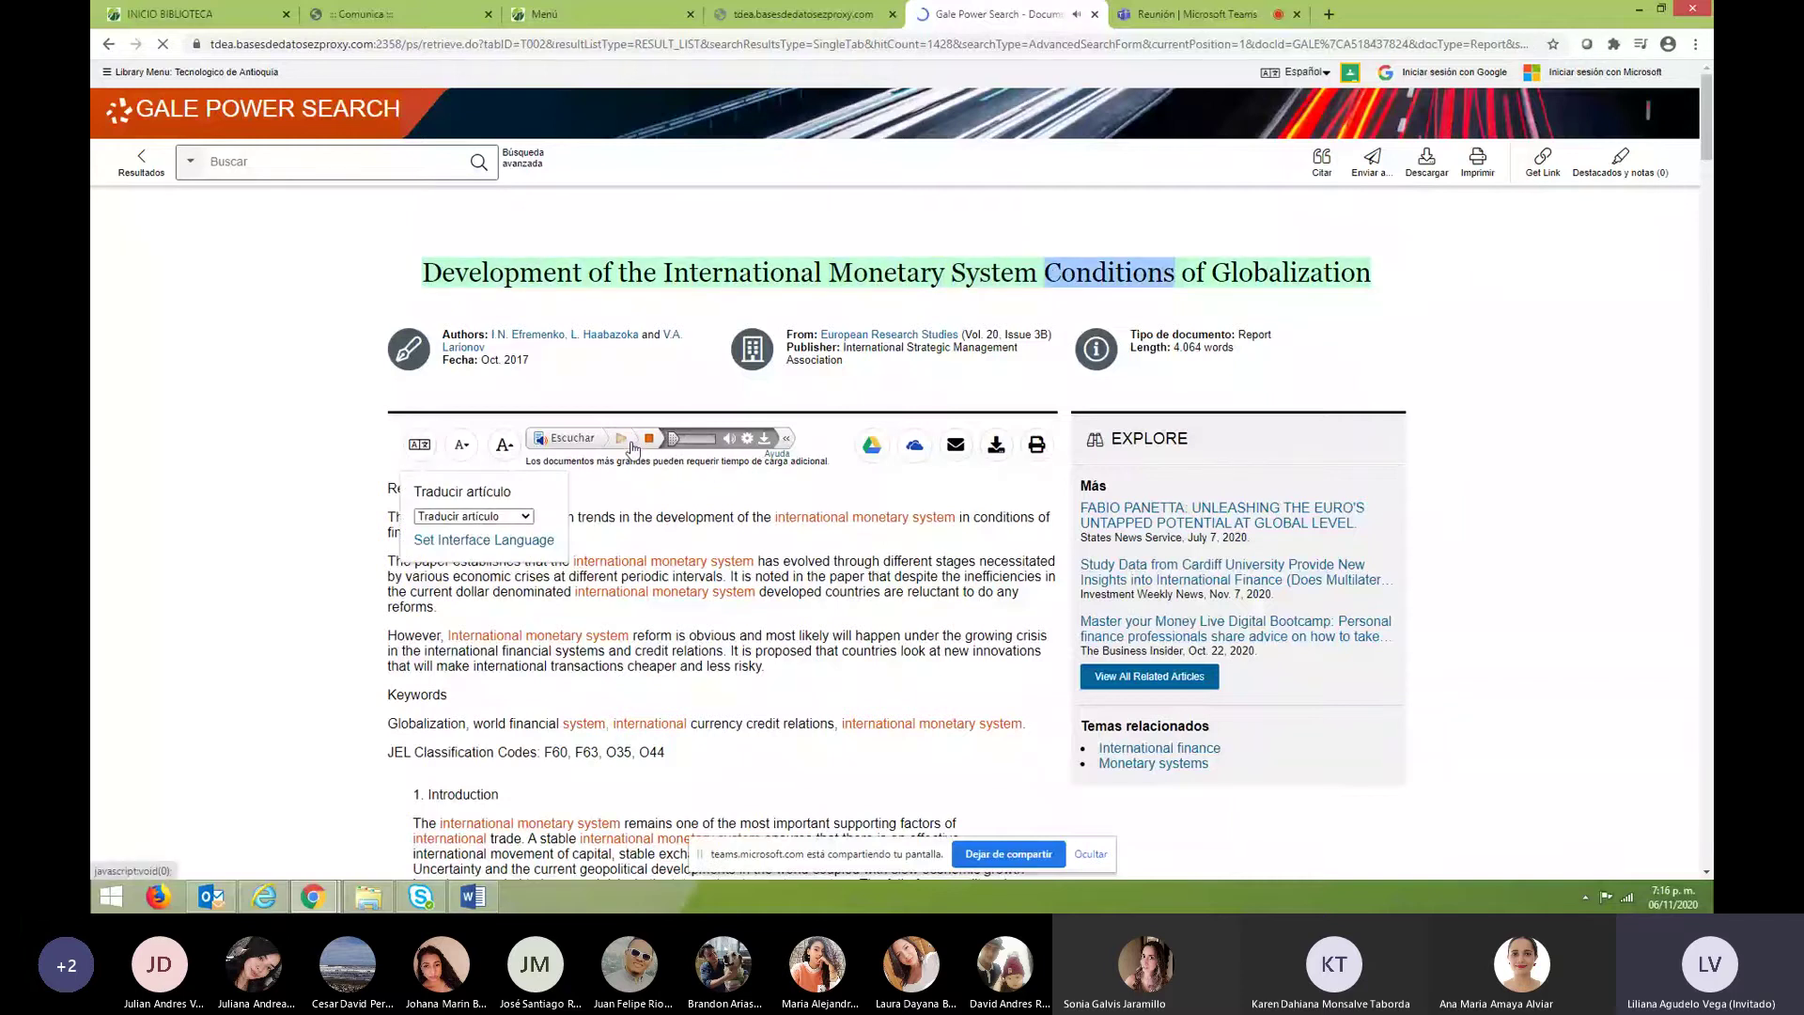
# Open the advanced search and run a keyword (Palabra clave) search for international monetary systems AND "globalisation".
pyautogui.click(532, 163)
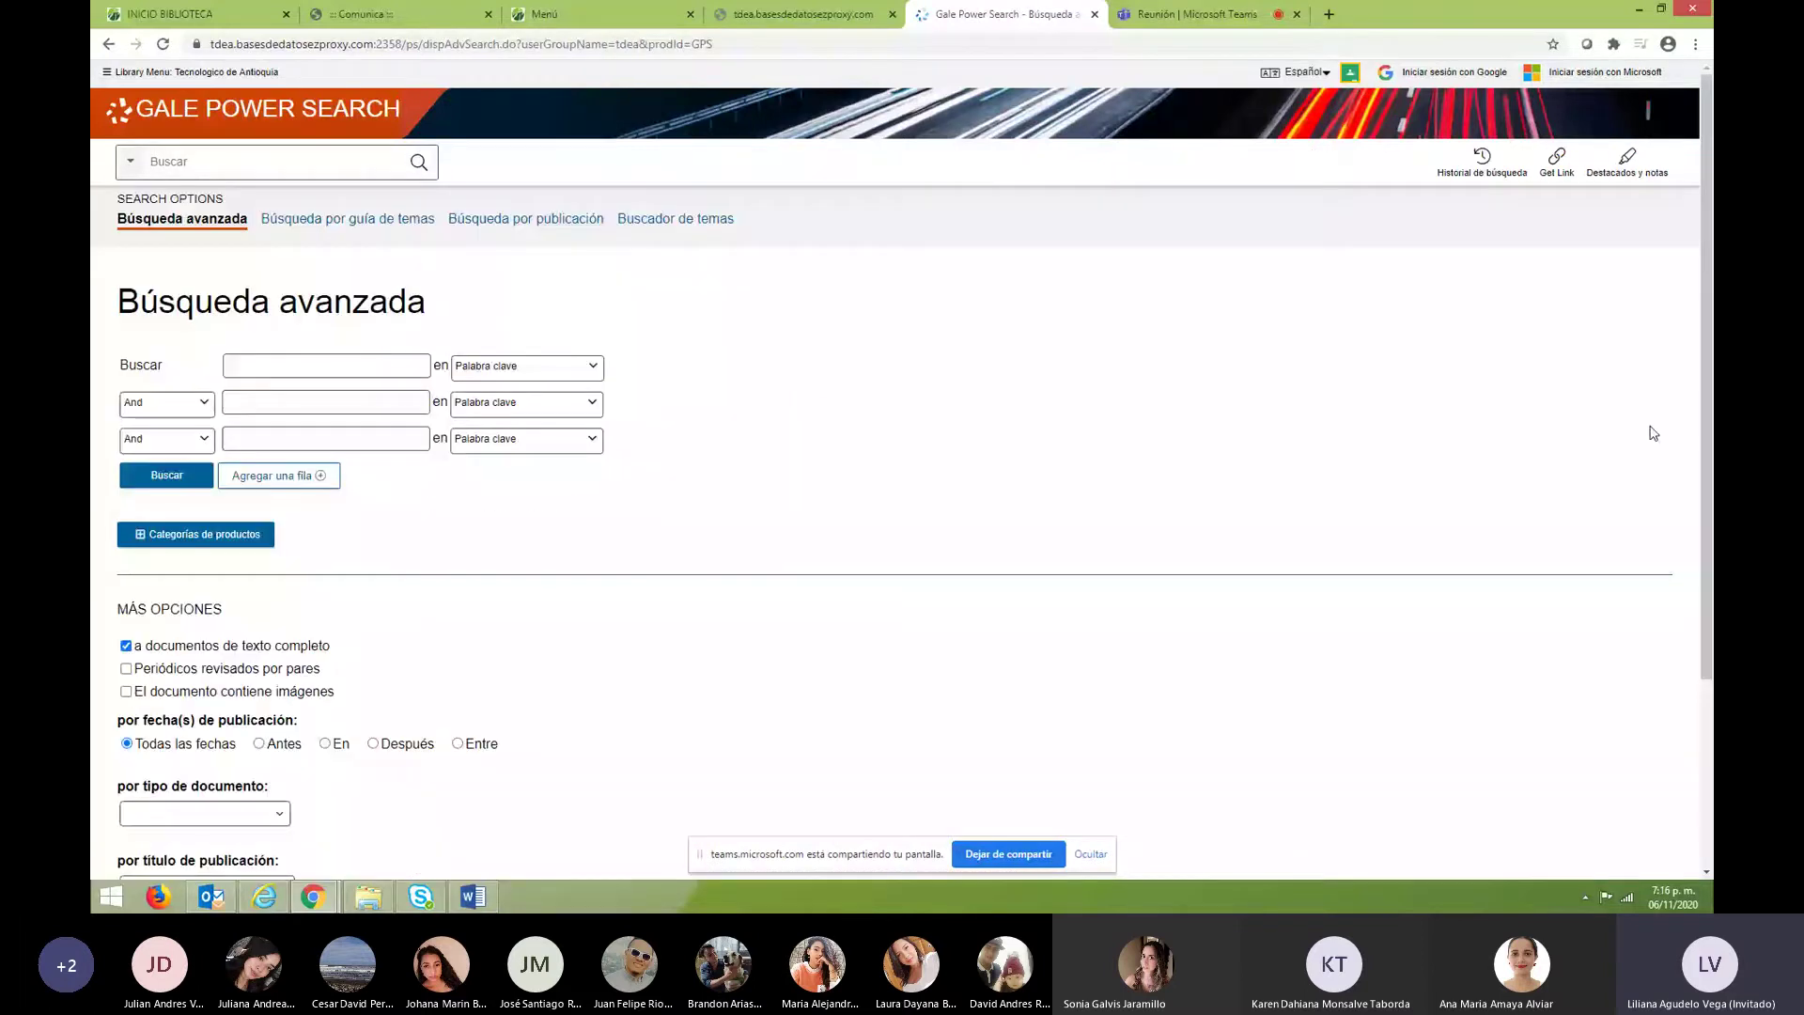
pyautogui.click(266, 368)
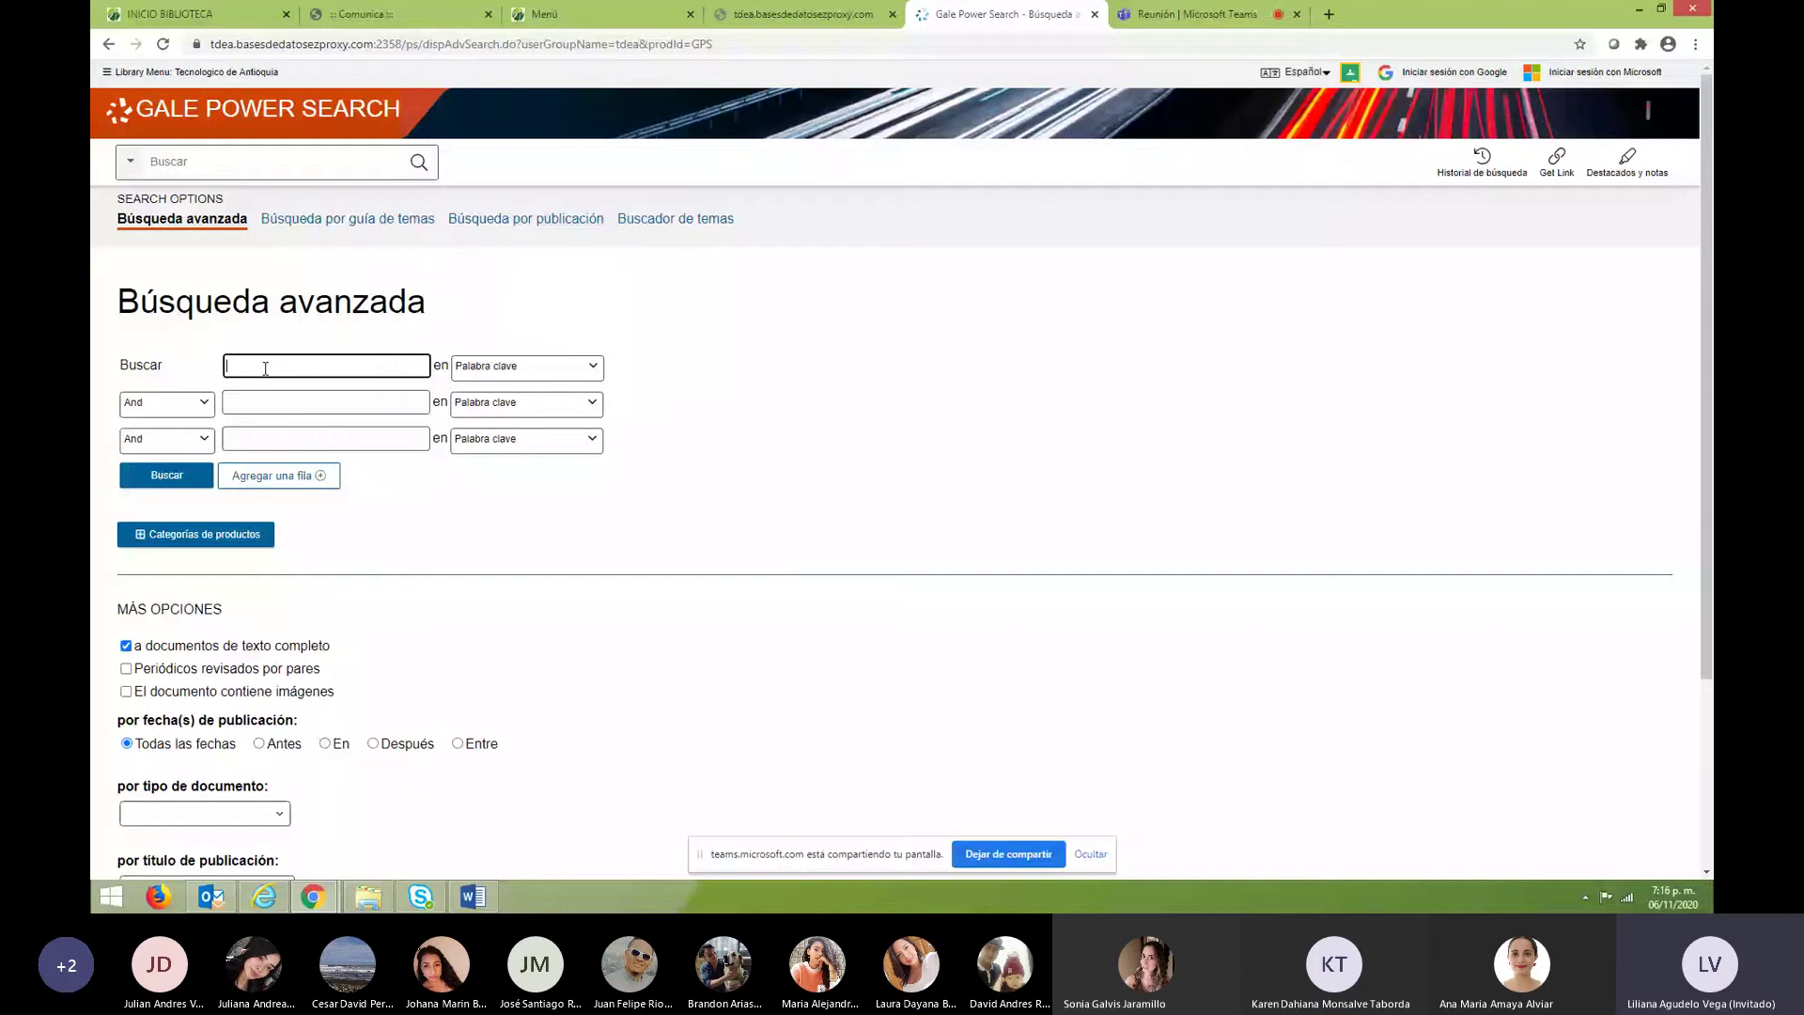
pyautogui.rightClick(265, 368)
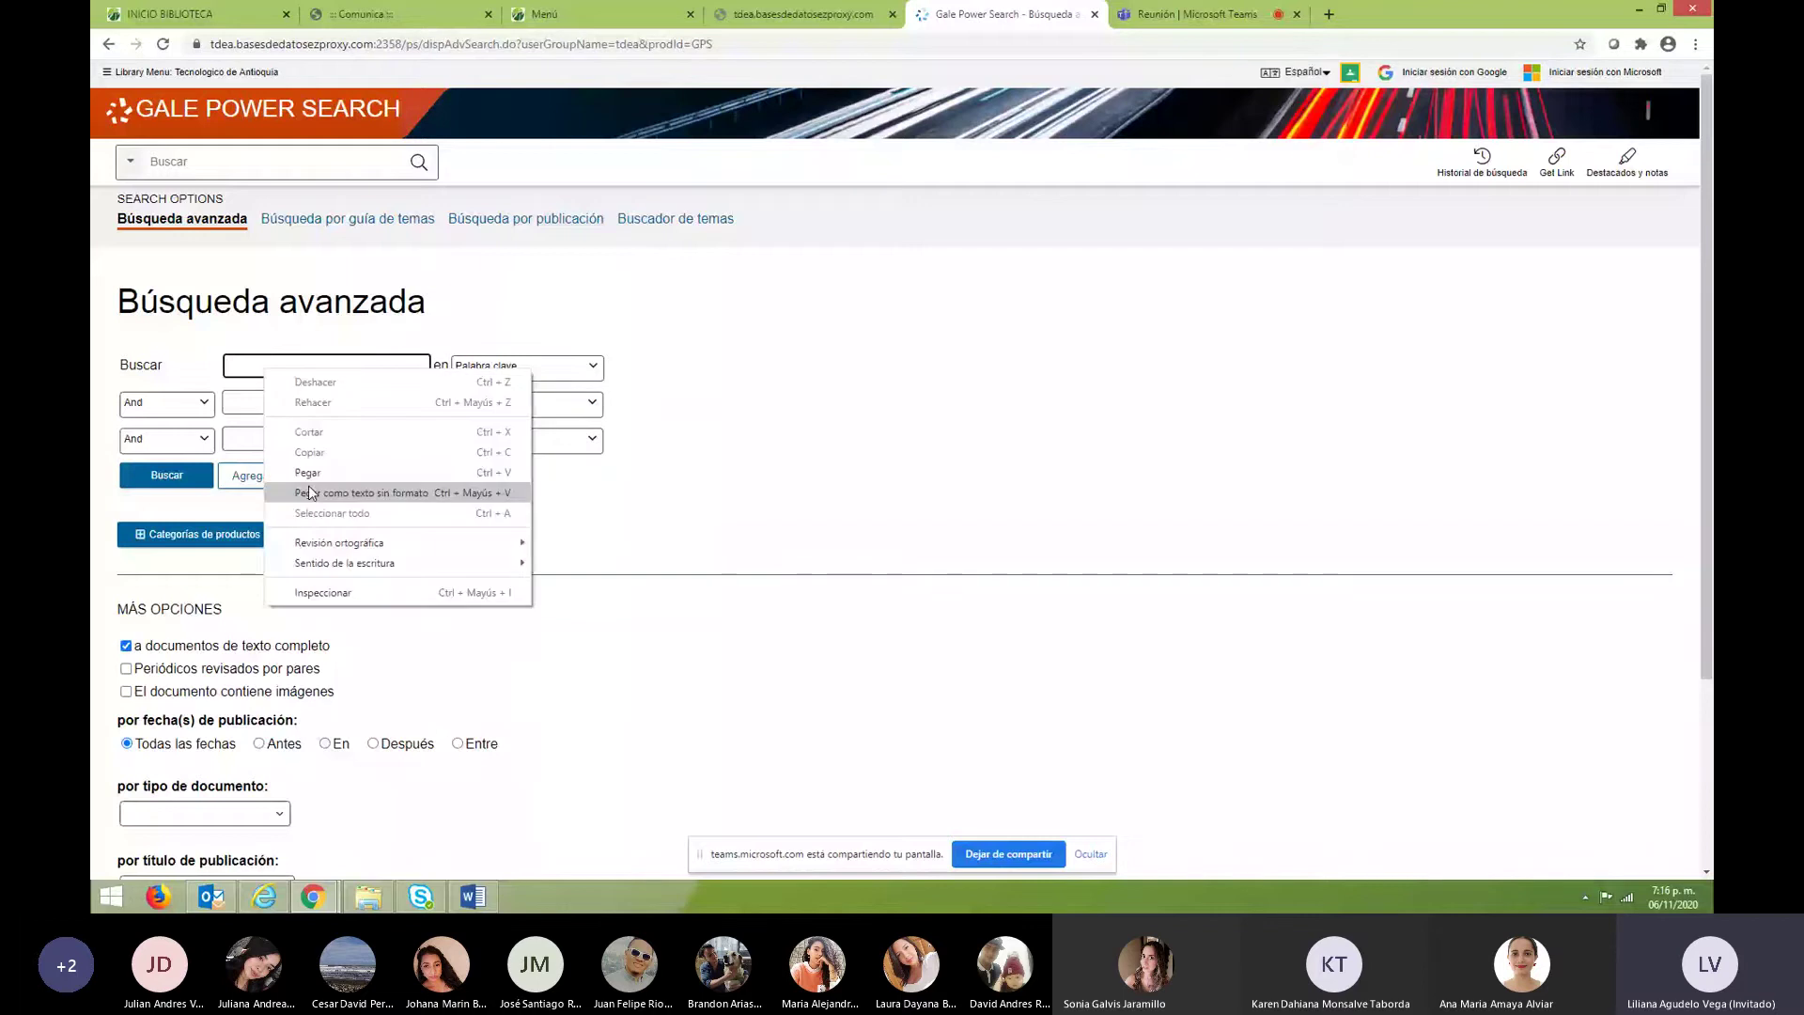
pyautogui.click(339, 513)
pyautogui.click(280, 403)
pyautogui.write('globali')
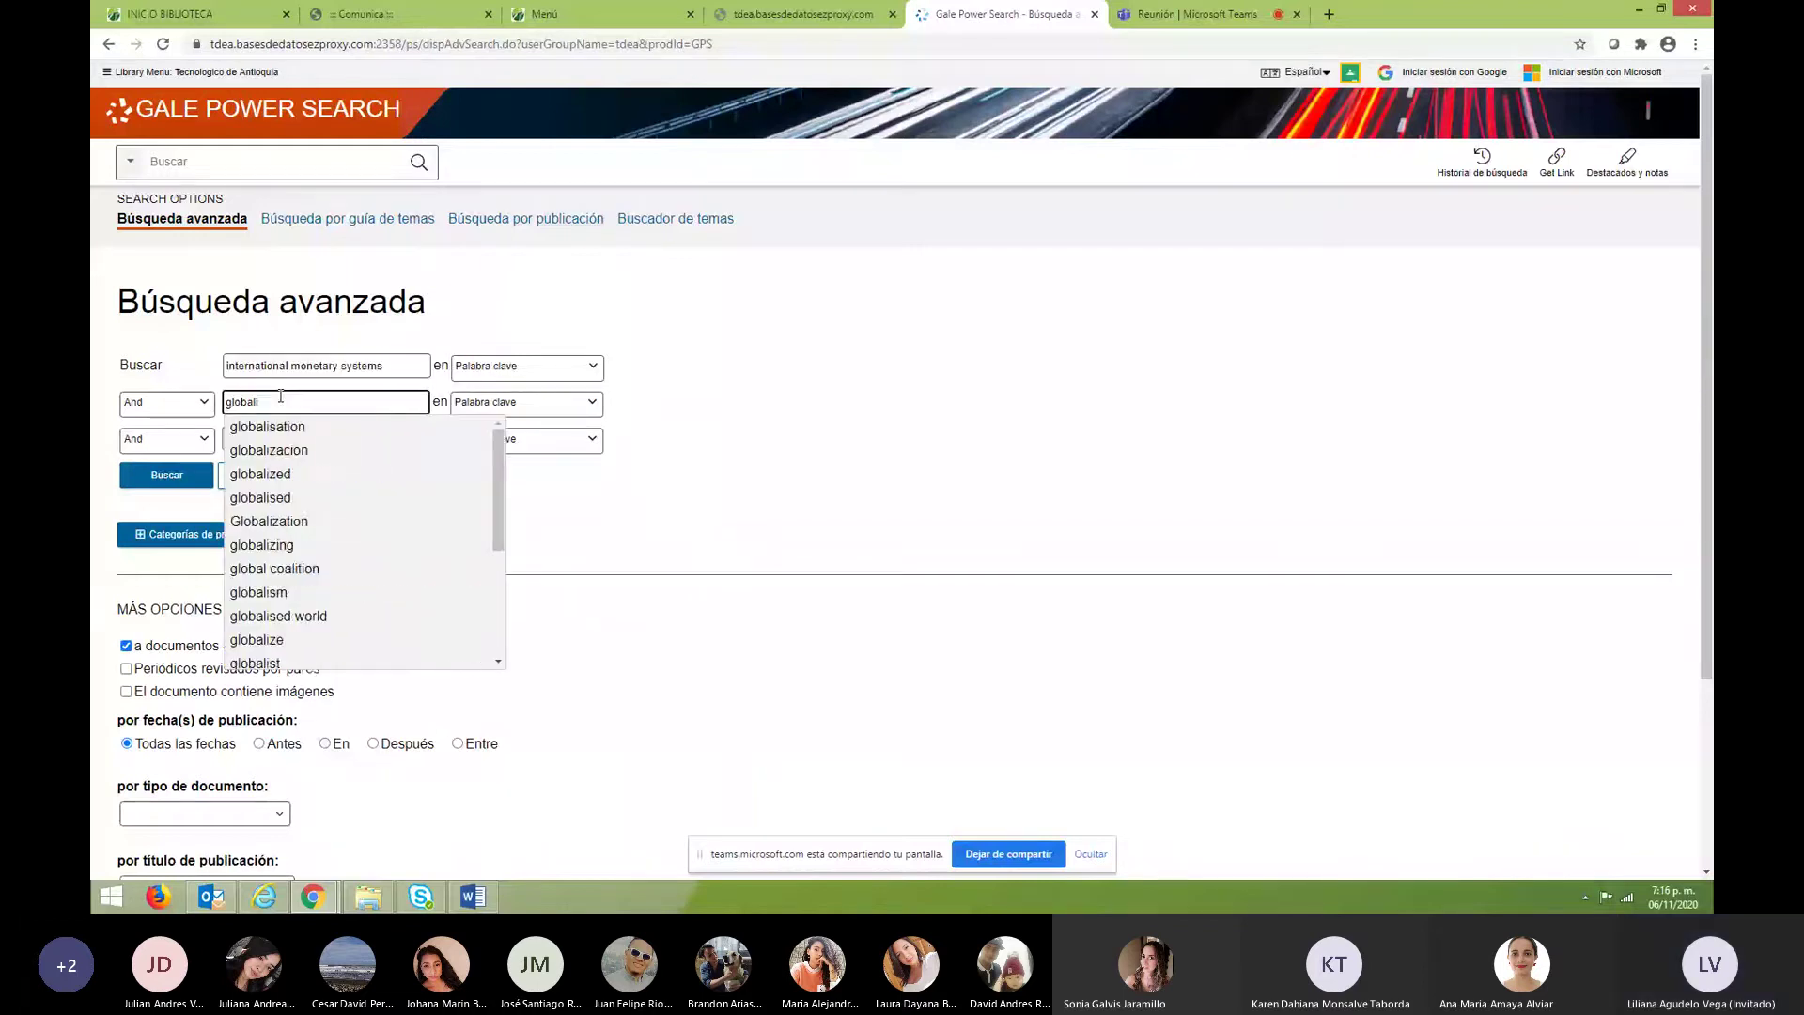
pyautogui.click(272, 427)
pyautogui.click(200, 479)
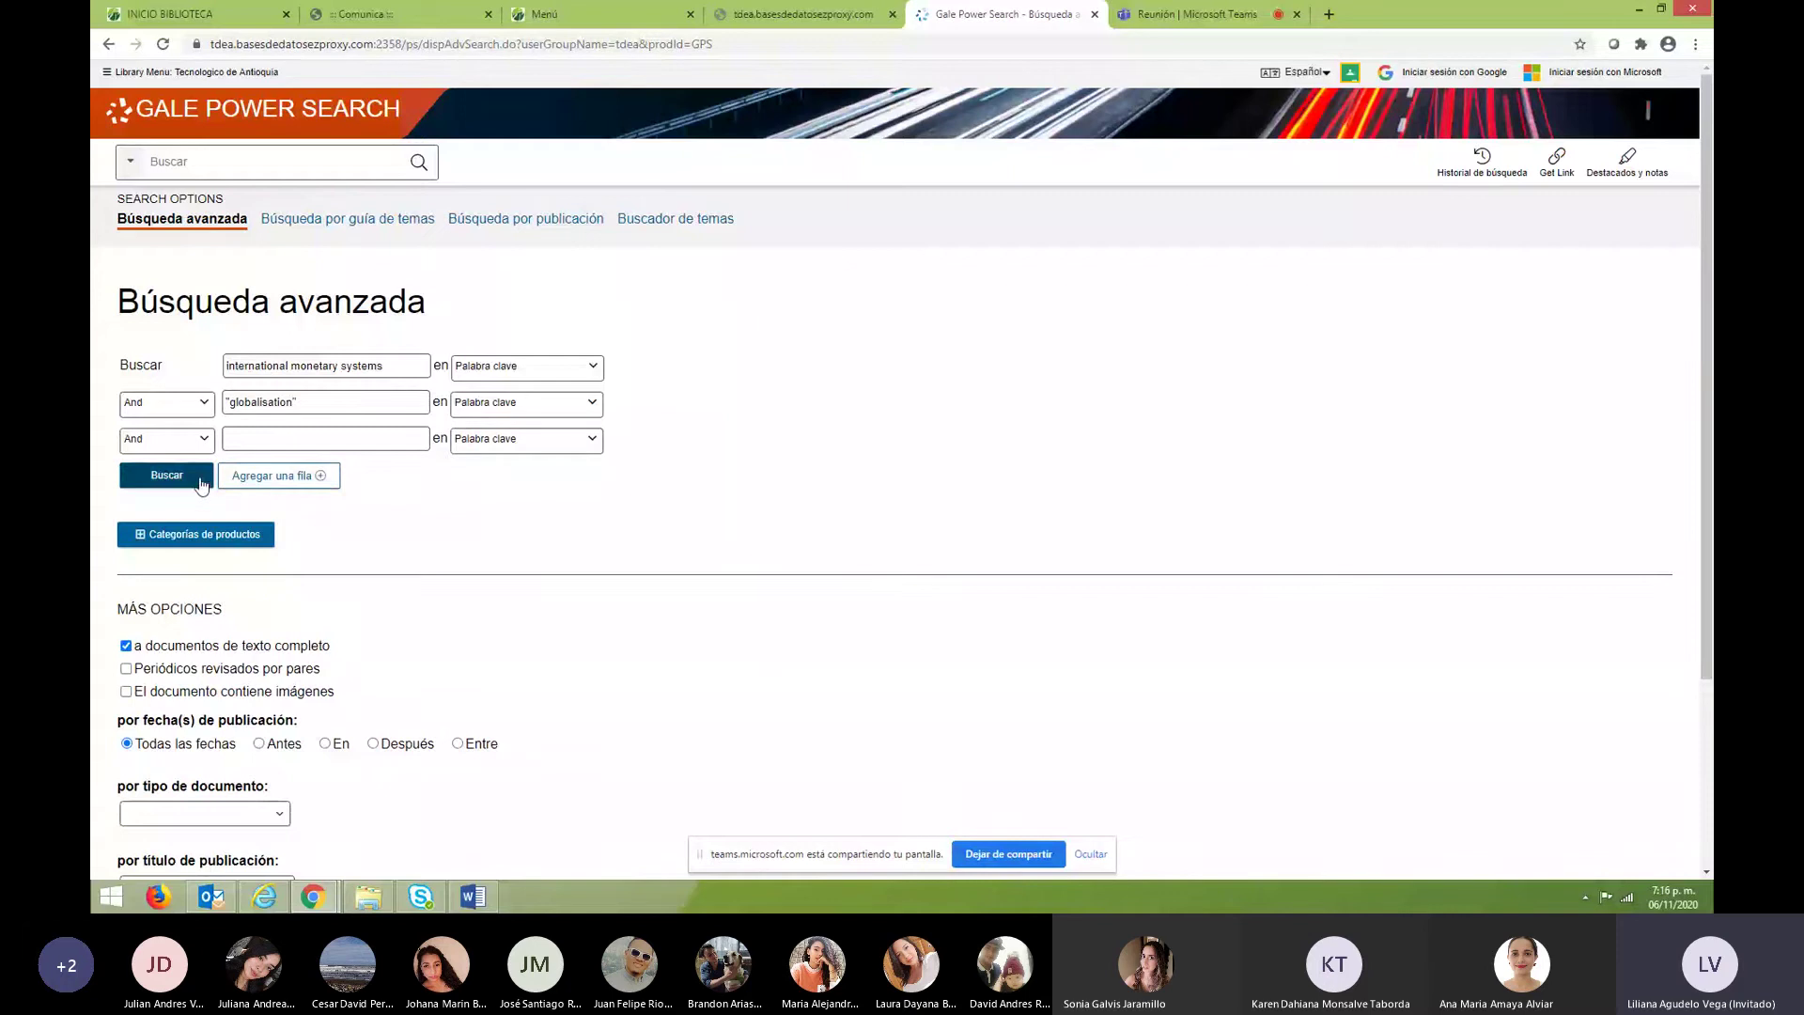
pyautogui.click(201, 480)
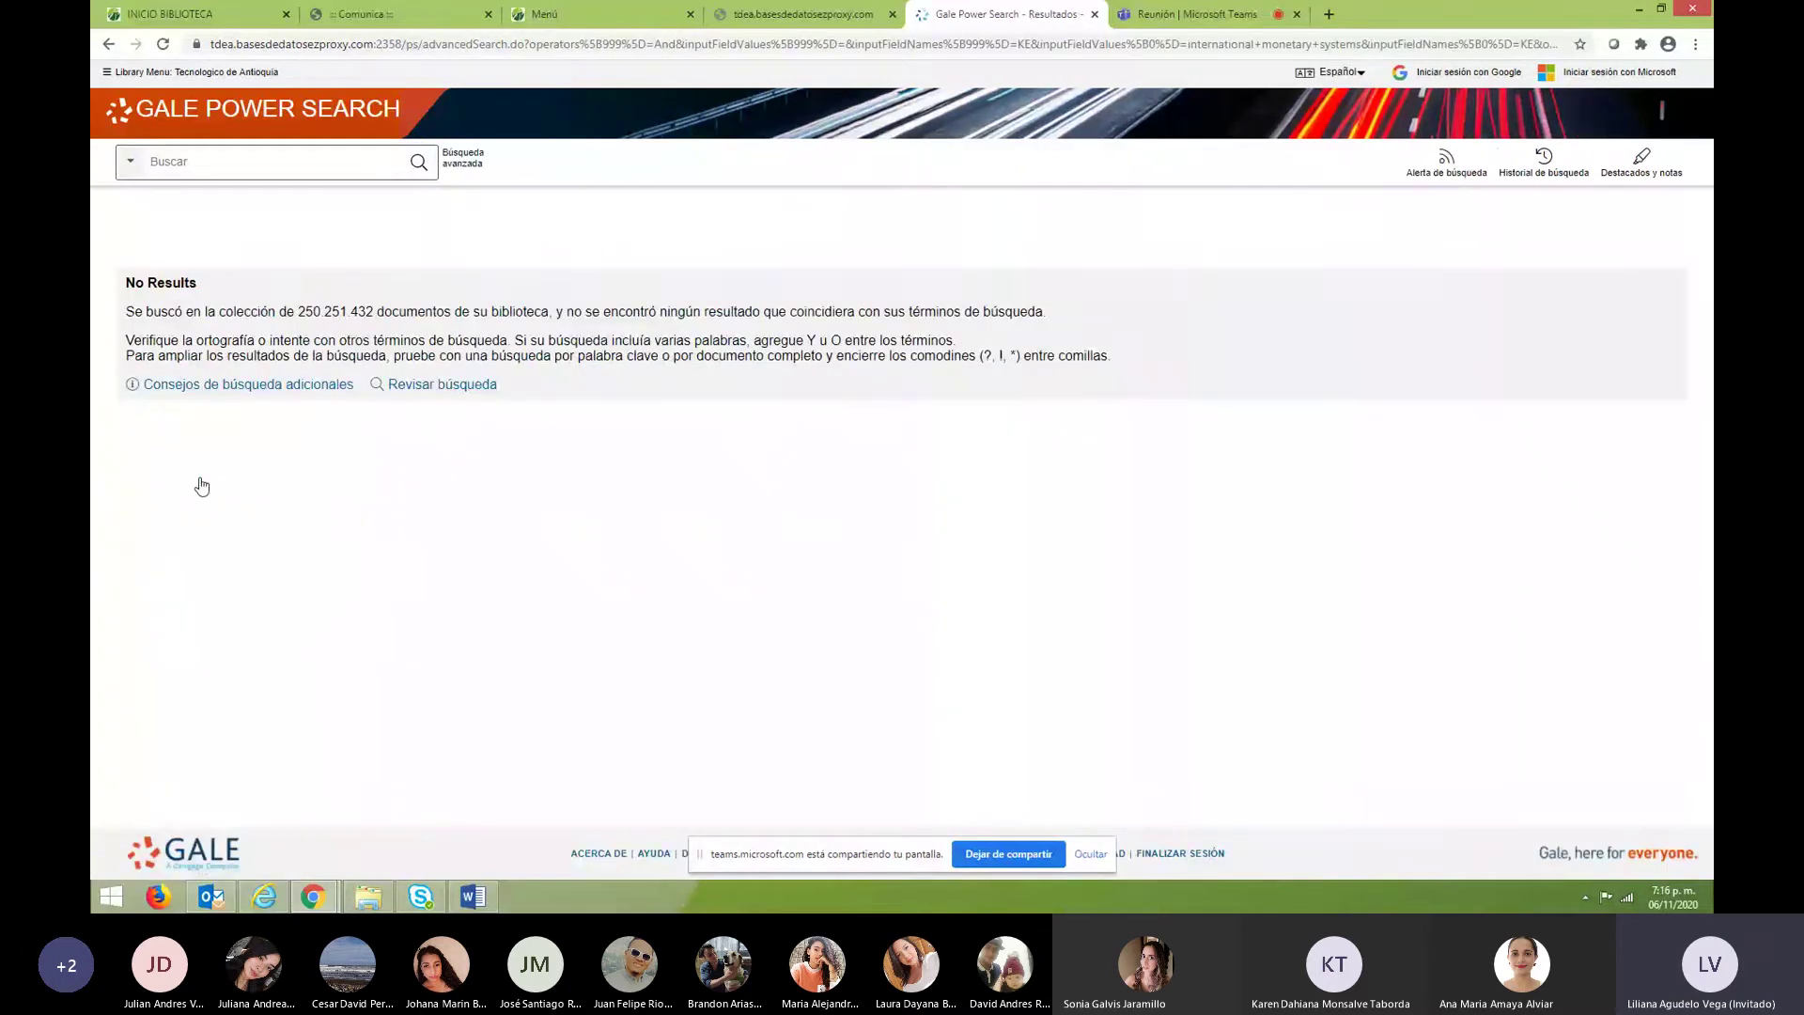
# Return to the advanced search form and re-enter international monetary systems AND "globalisation" as the search terms.
pyautogui.hotkey('alt', 'Left')
pyautogui.rightClick(344, 370)
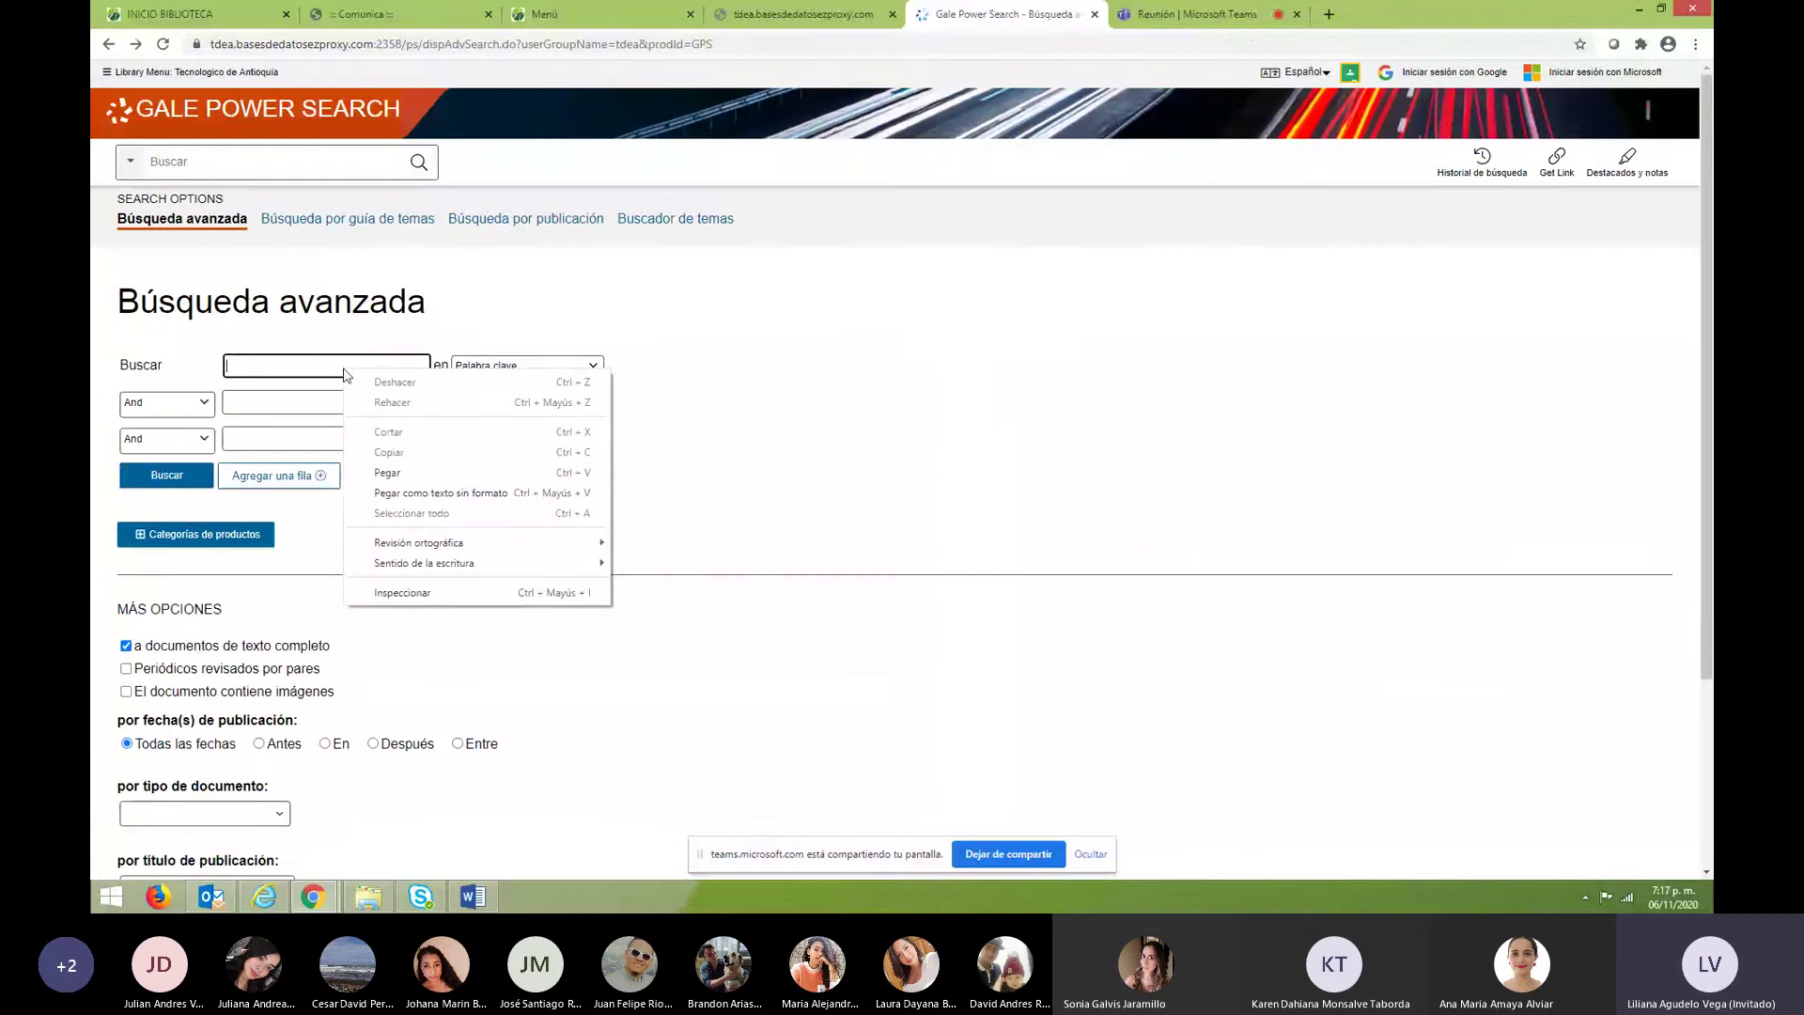
pyautogui.click(397, 473)
pyautogui.click(322, 402)
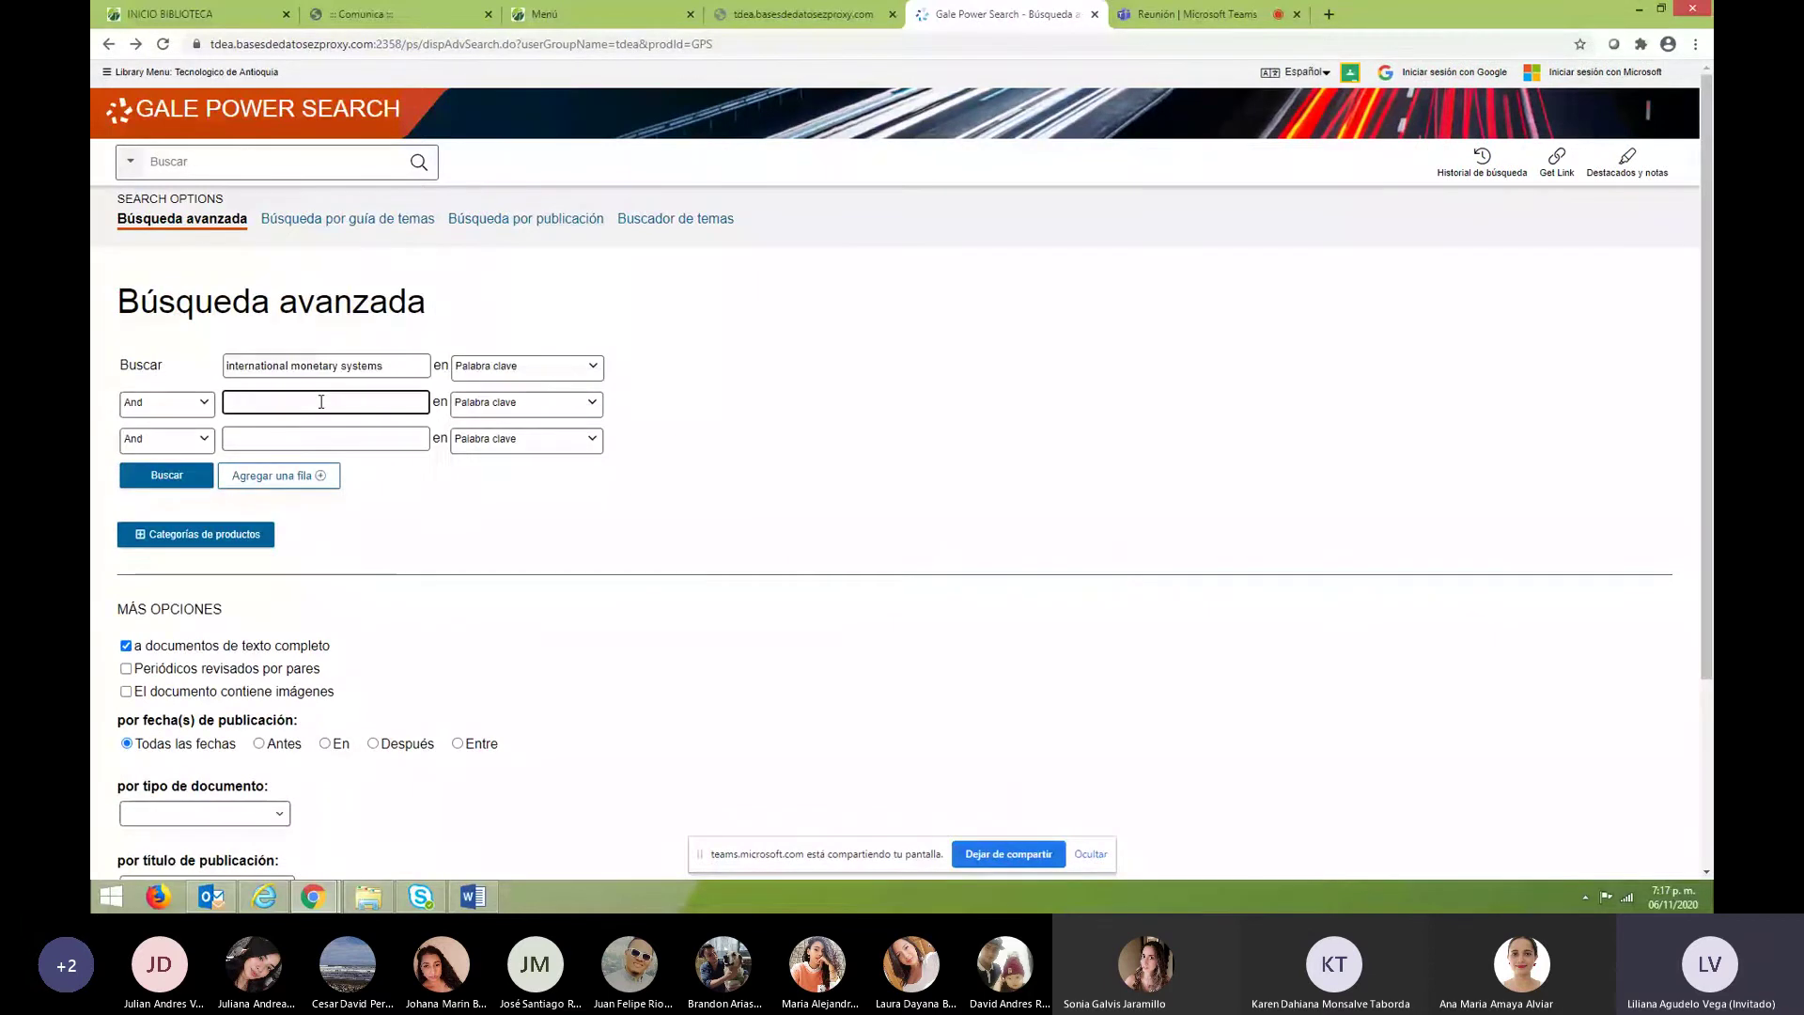
pyautogui.write('globali')
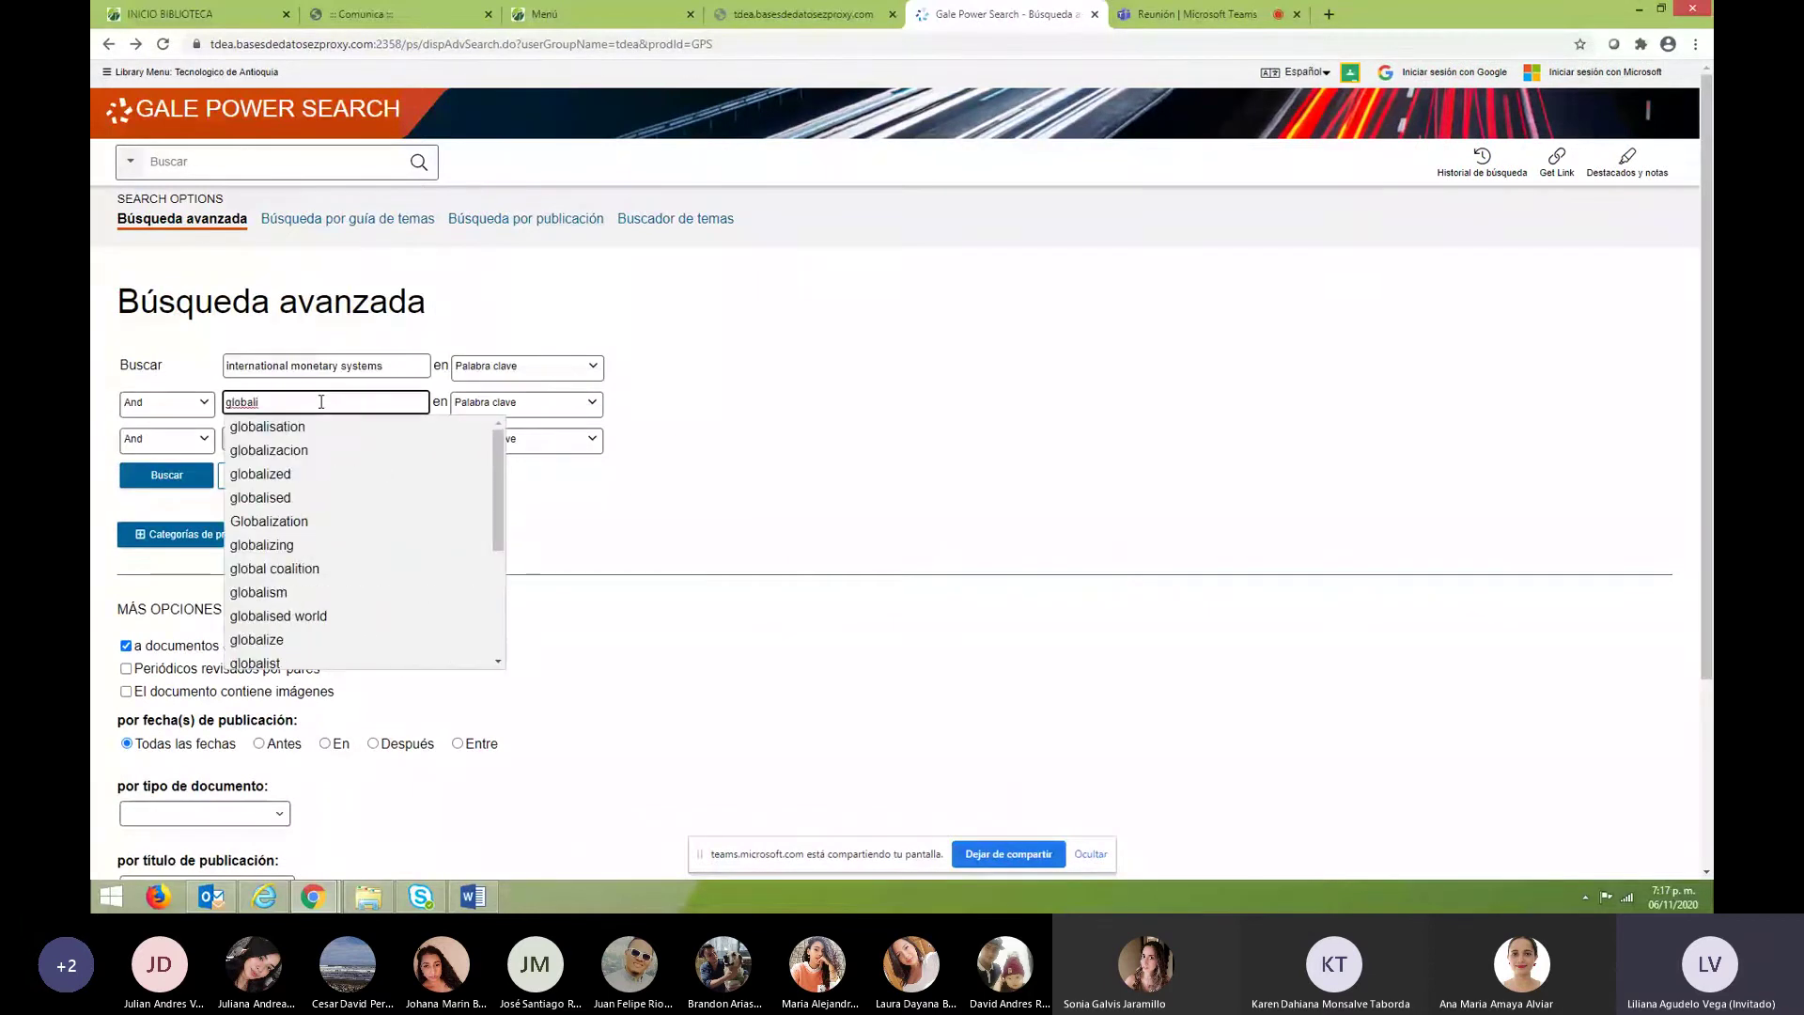
pyautogui.click(315, 428)
# Set both search terms to Documento completo, run the advanced search and look through the resulting academic publications.
pyautogui.click(574, 369)
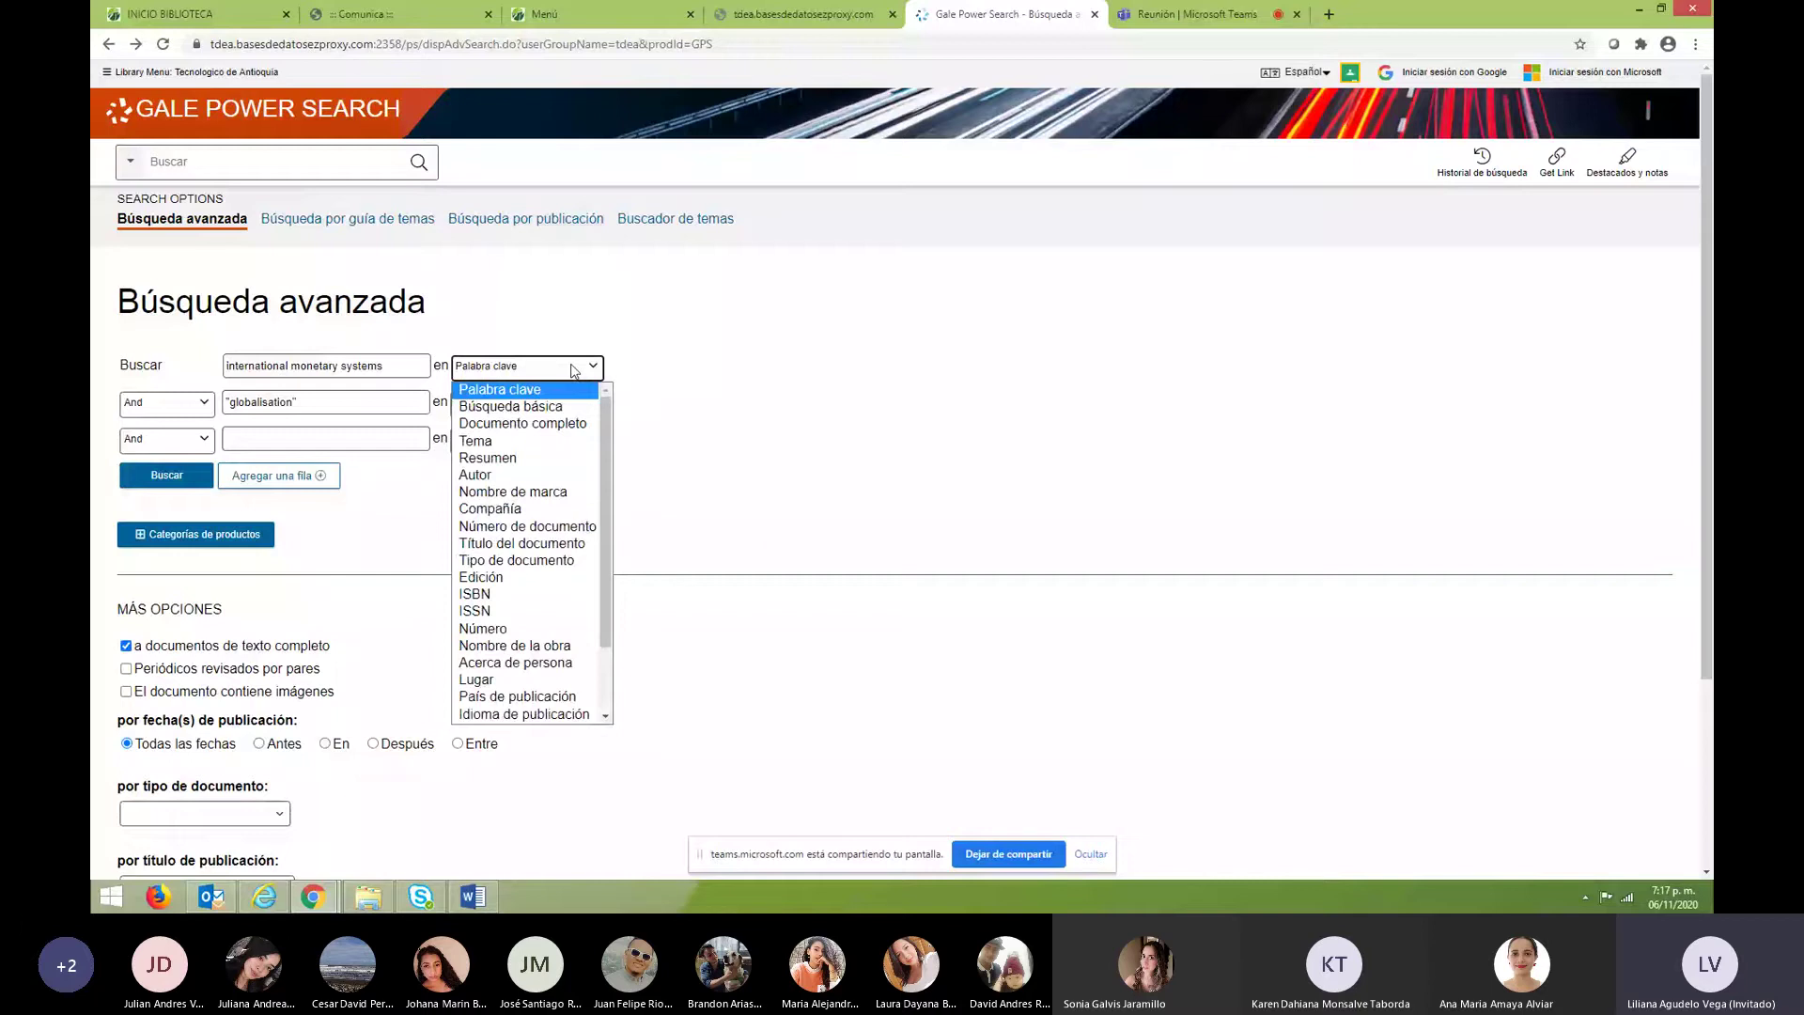
pyautogui.click(522, 423)
pyautogui.click(530, 402)
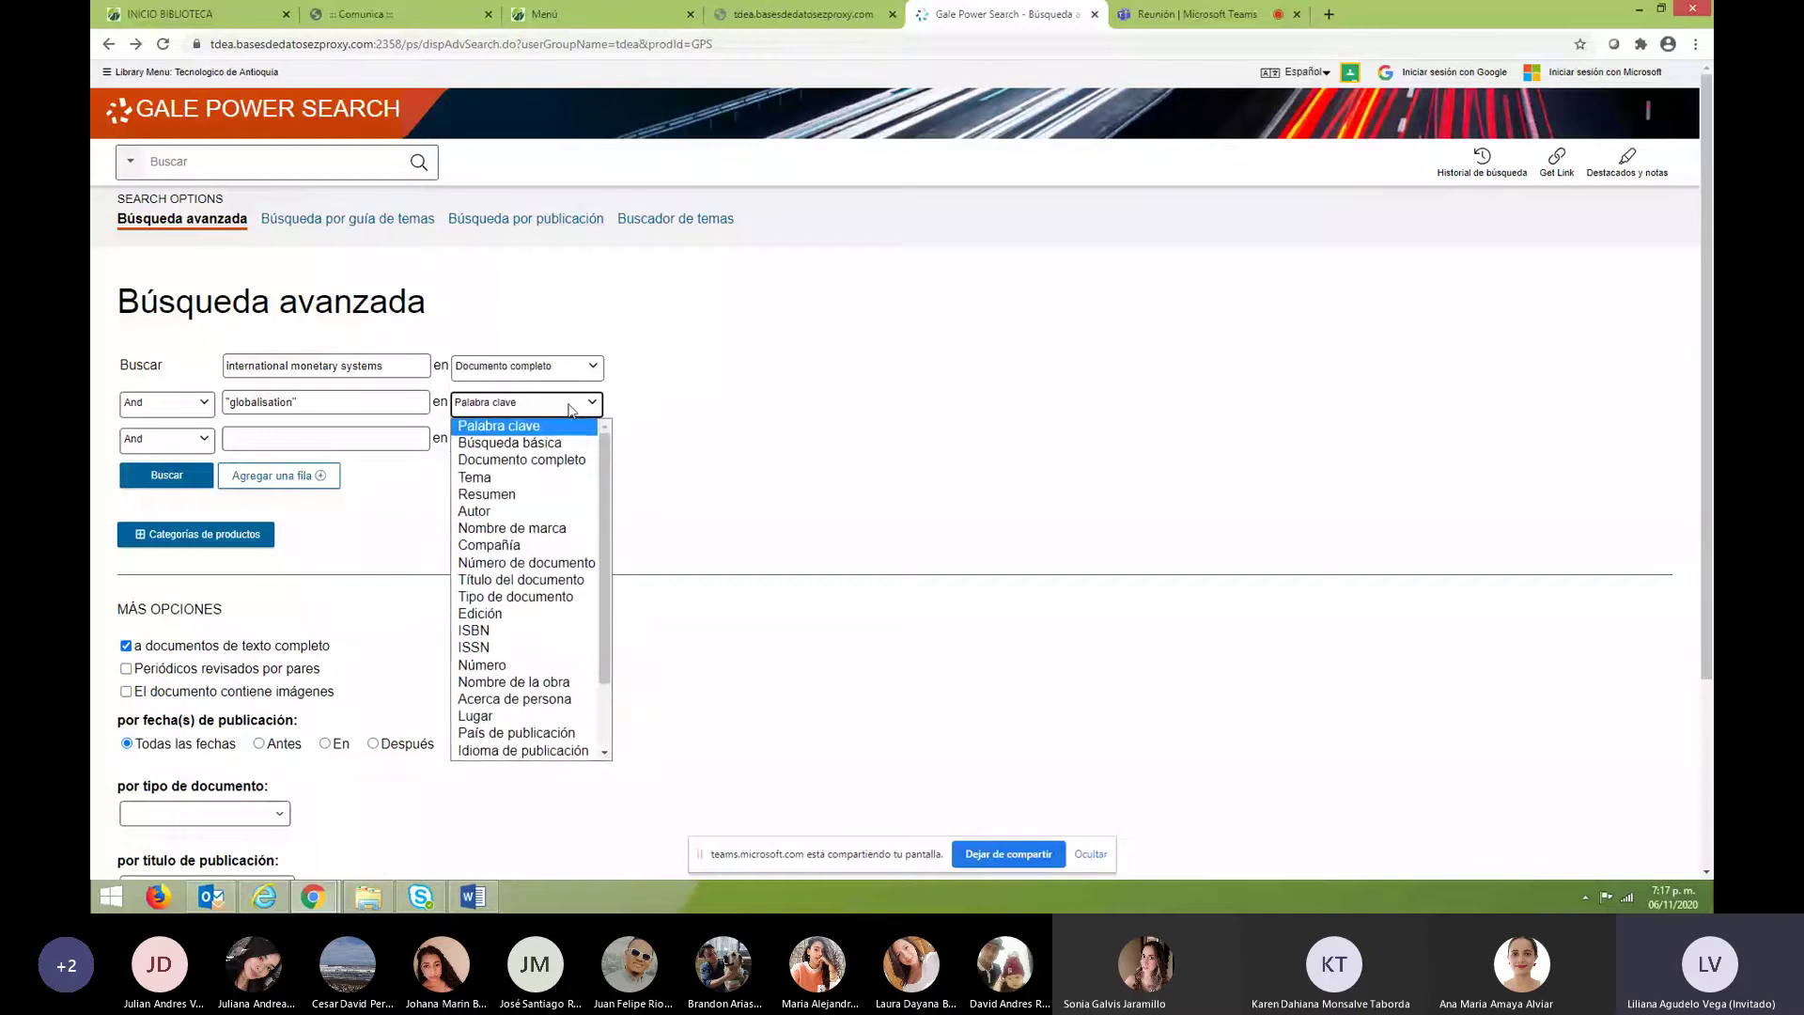
pyautogui.click(531, 460)
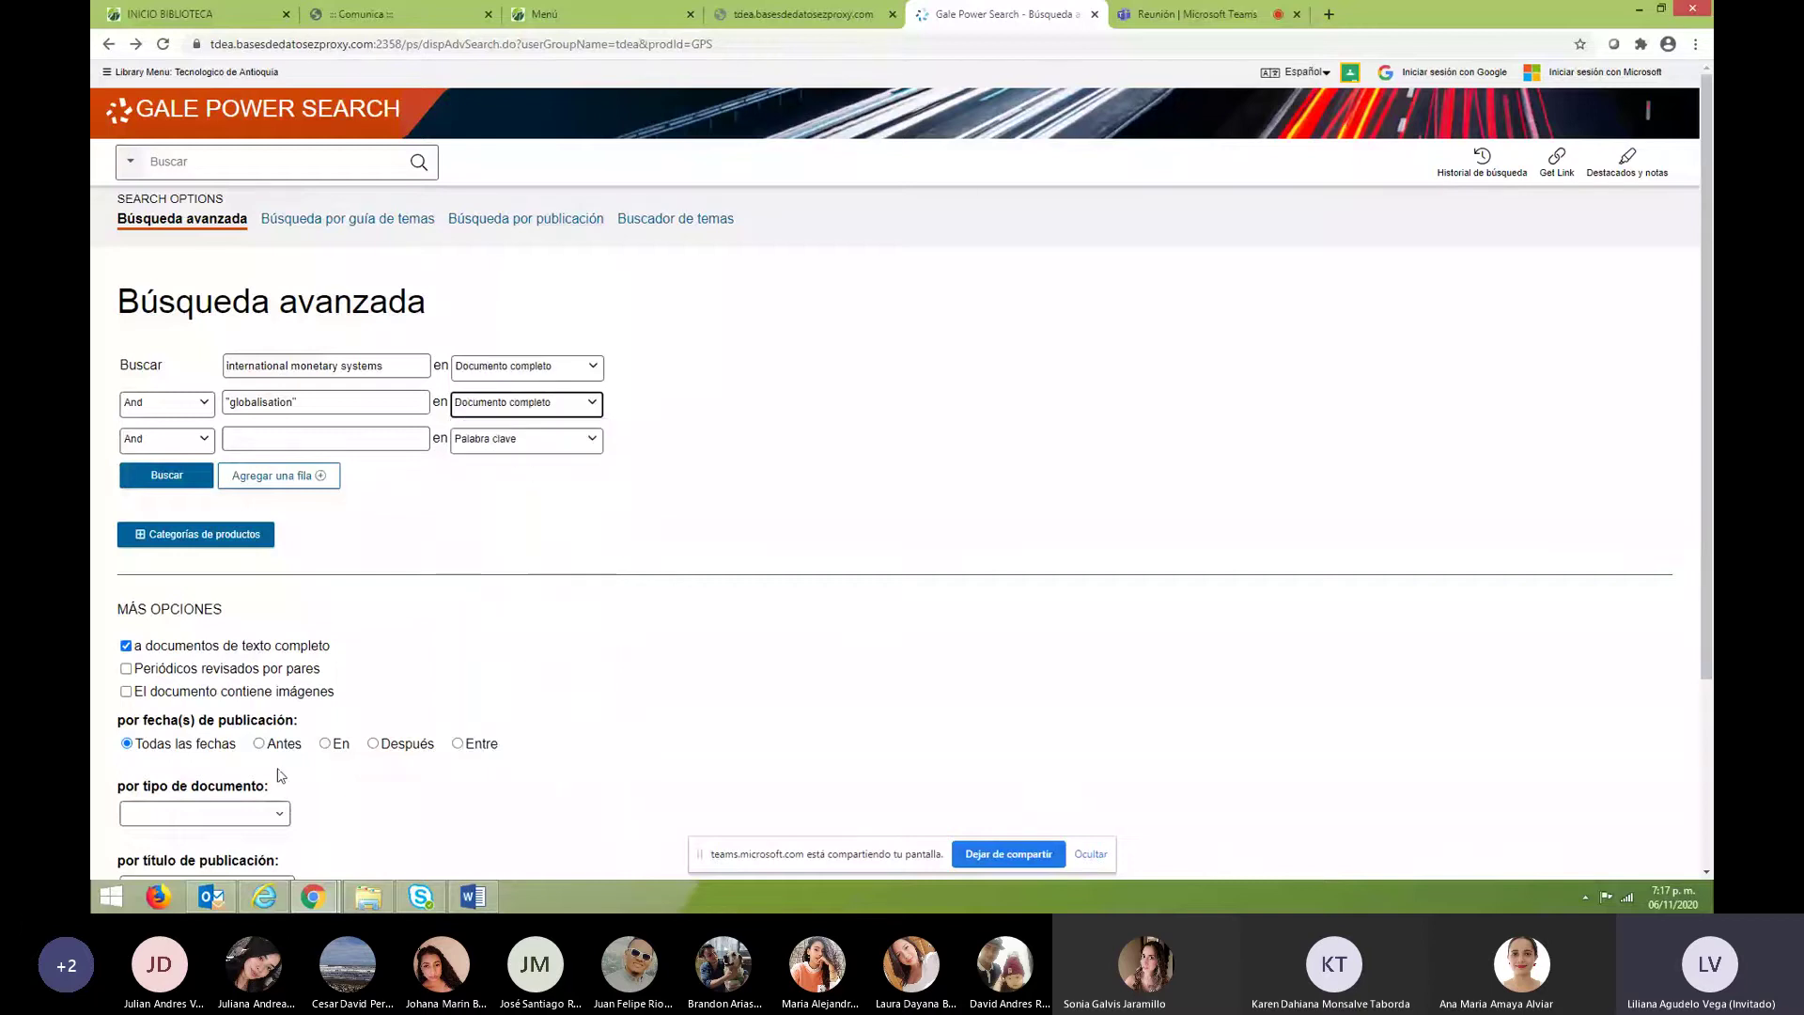
pyautogui.click(182, 482)
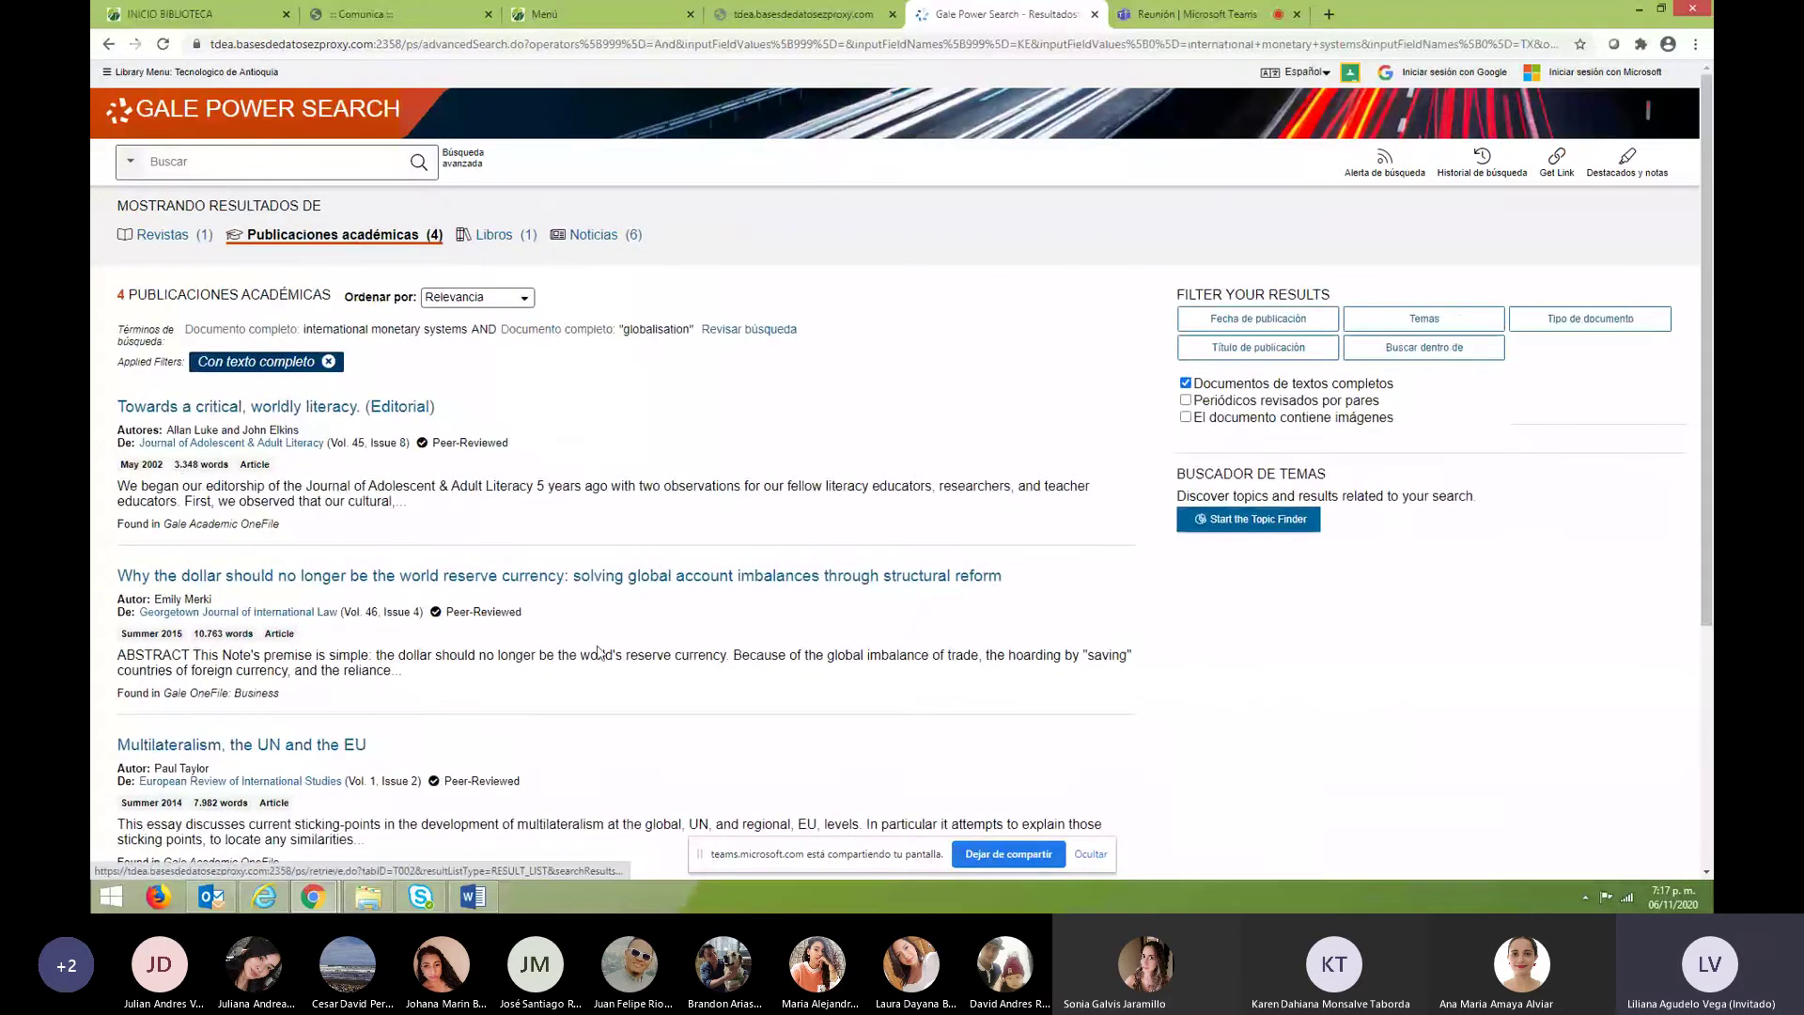
pyautogui.scroll(-4, 606, 667)
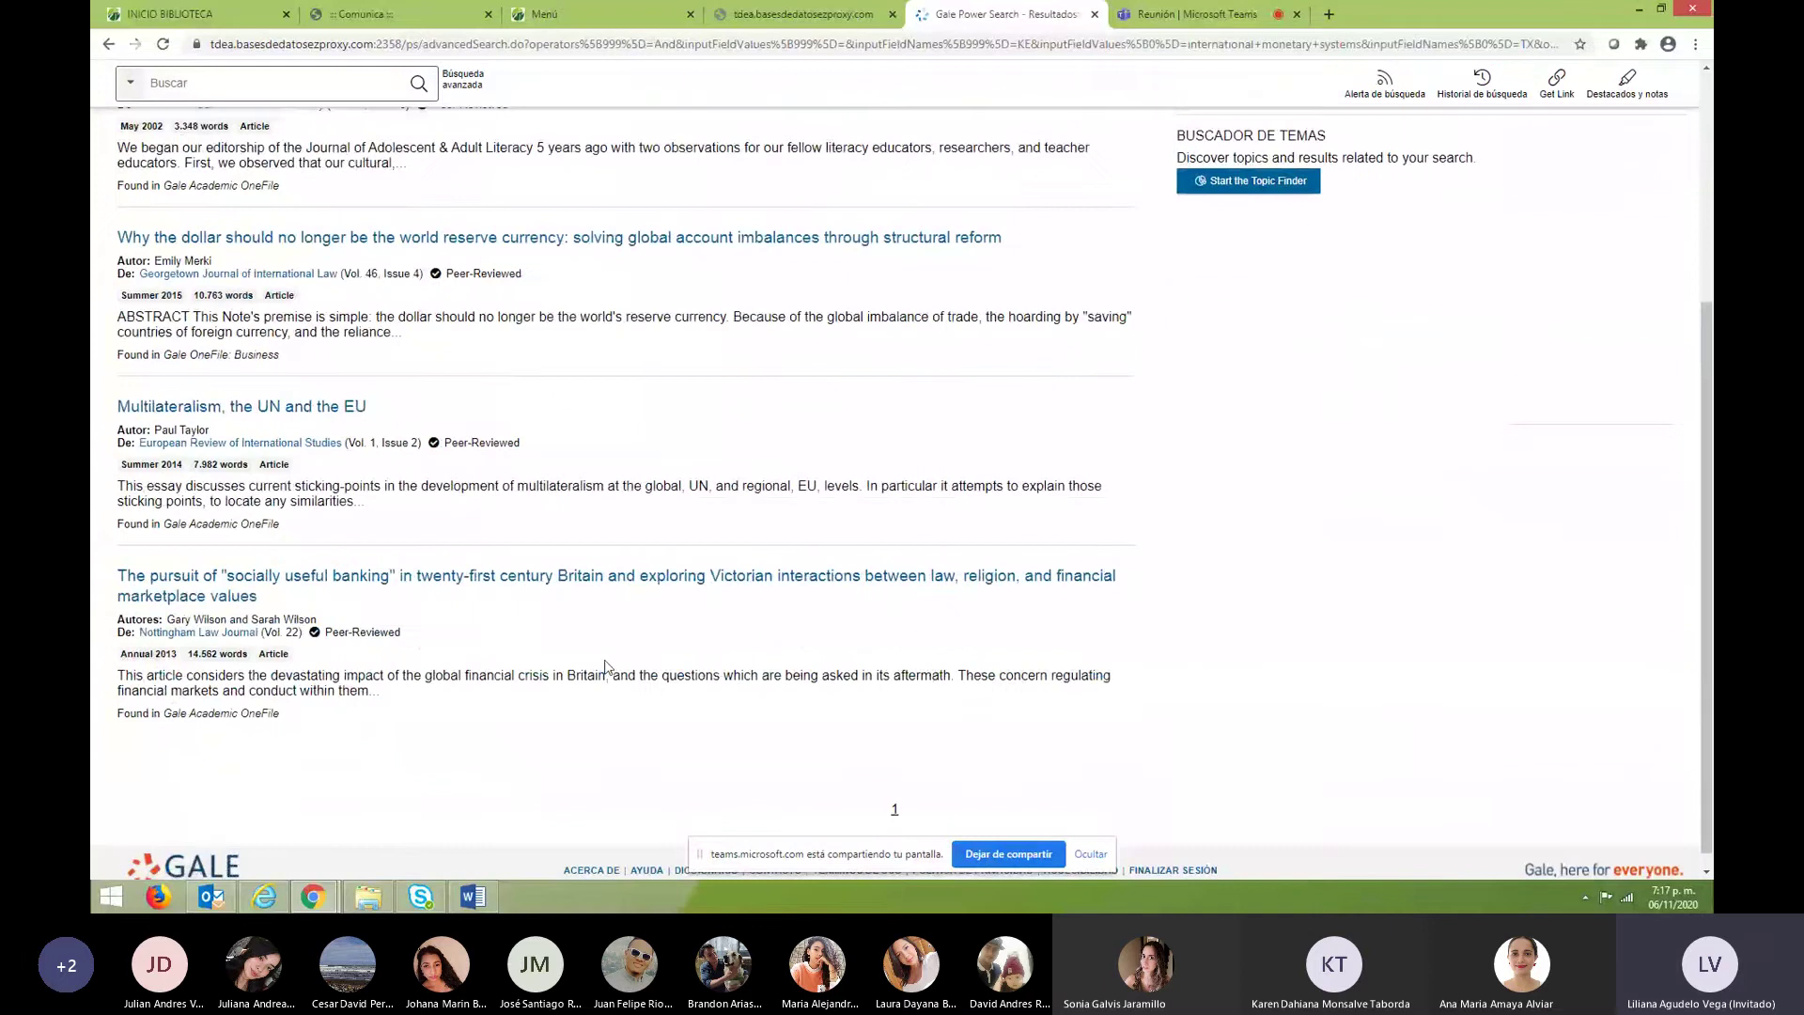
pyautogui.scroll(4, 606, 667)
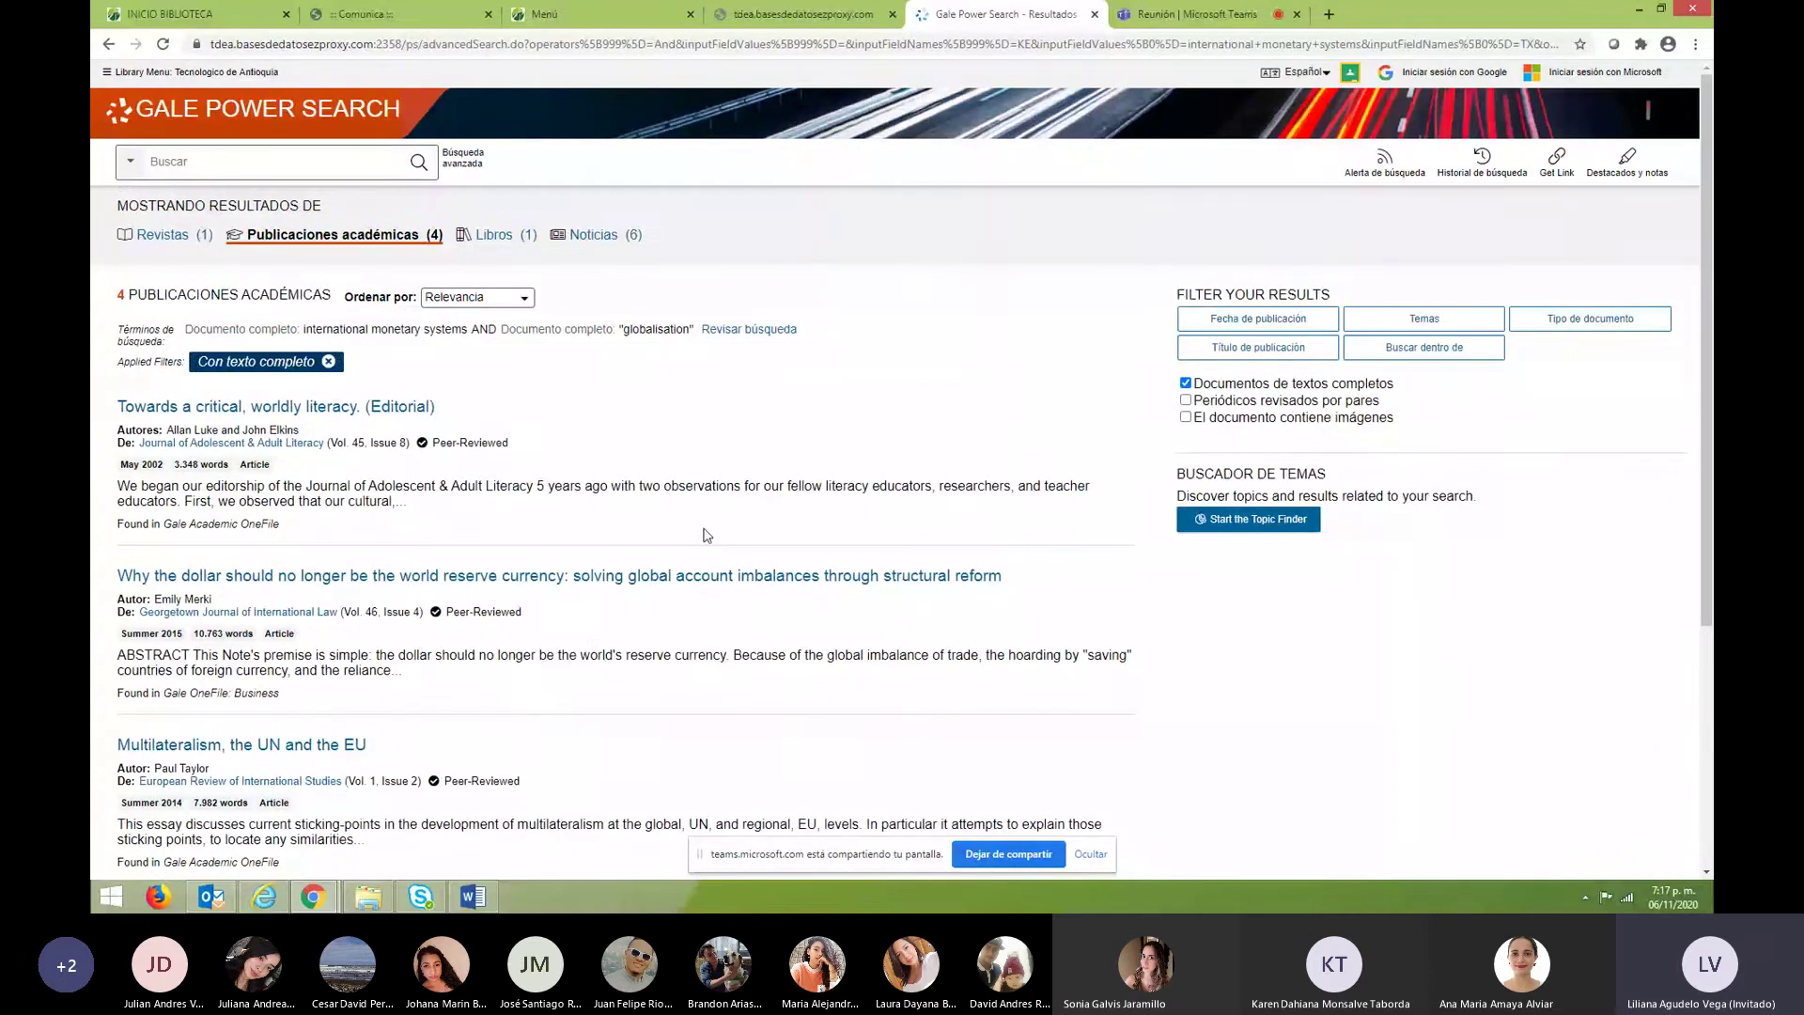
# Close the Gale Power Search results and reopen LegisComex at its Mi Mercado tool.
pyautogui.click(1094, 14)
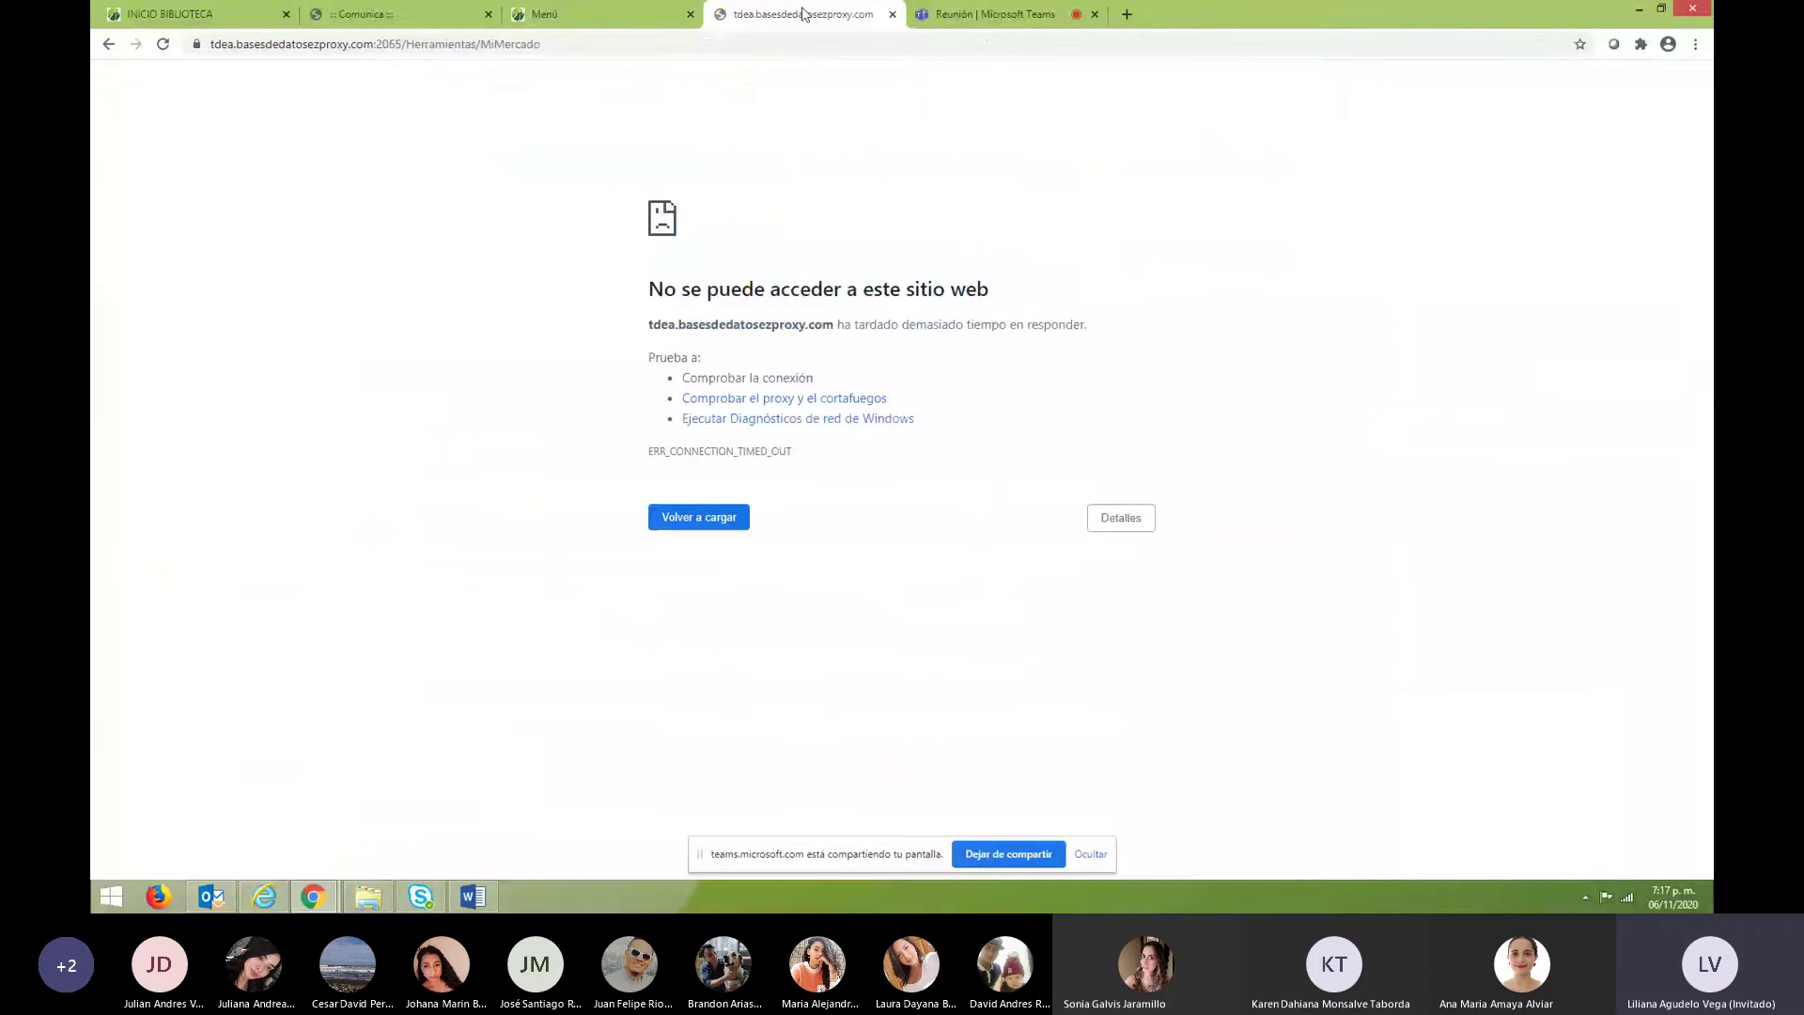
pyautogui.click(561, 16)
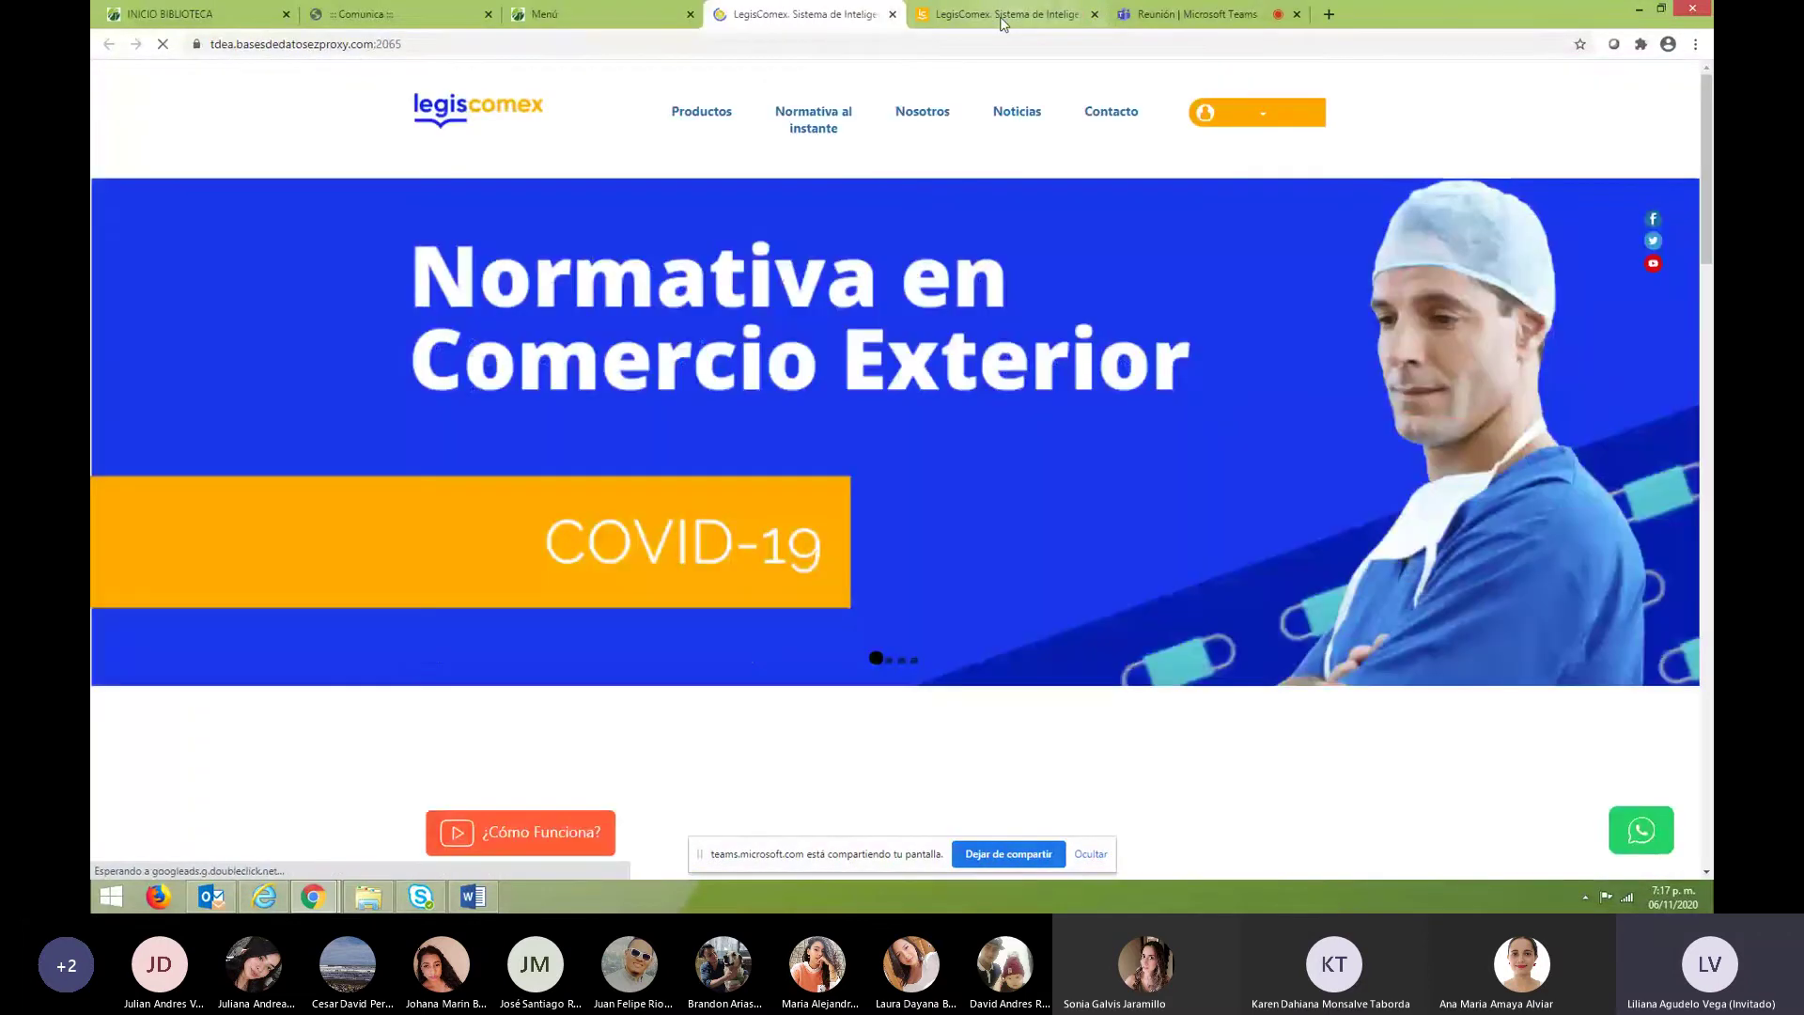
pyautogui.click(1002, 23)
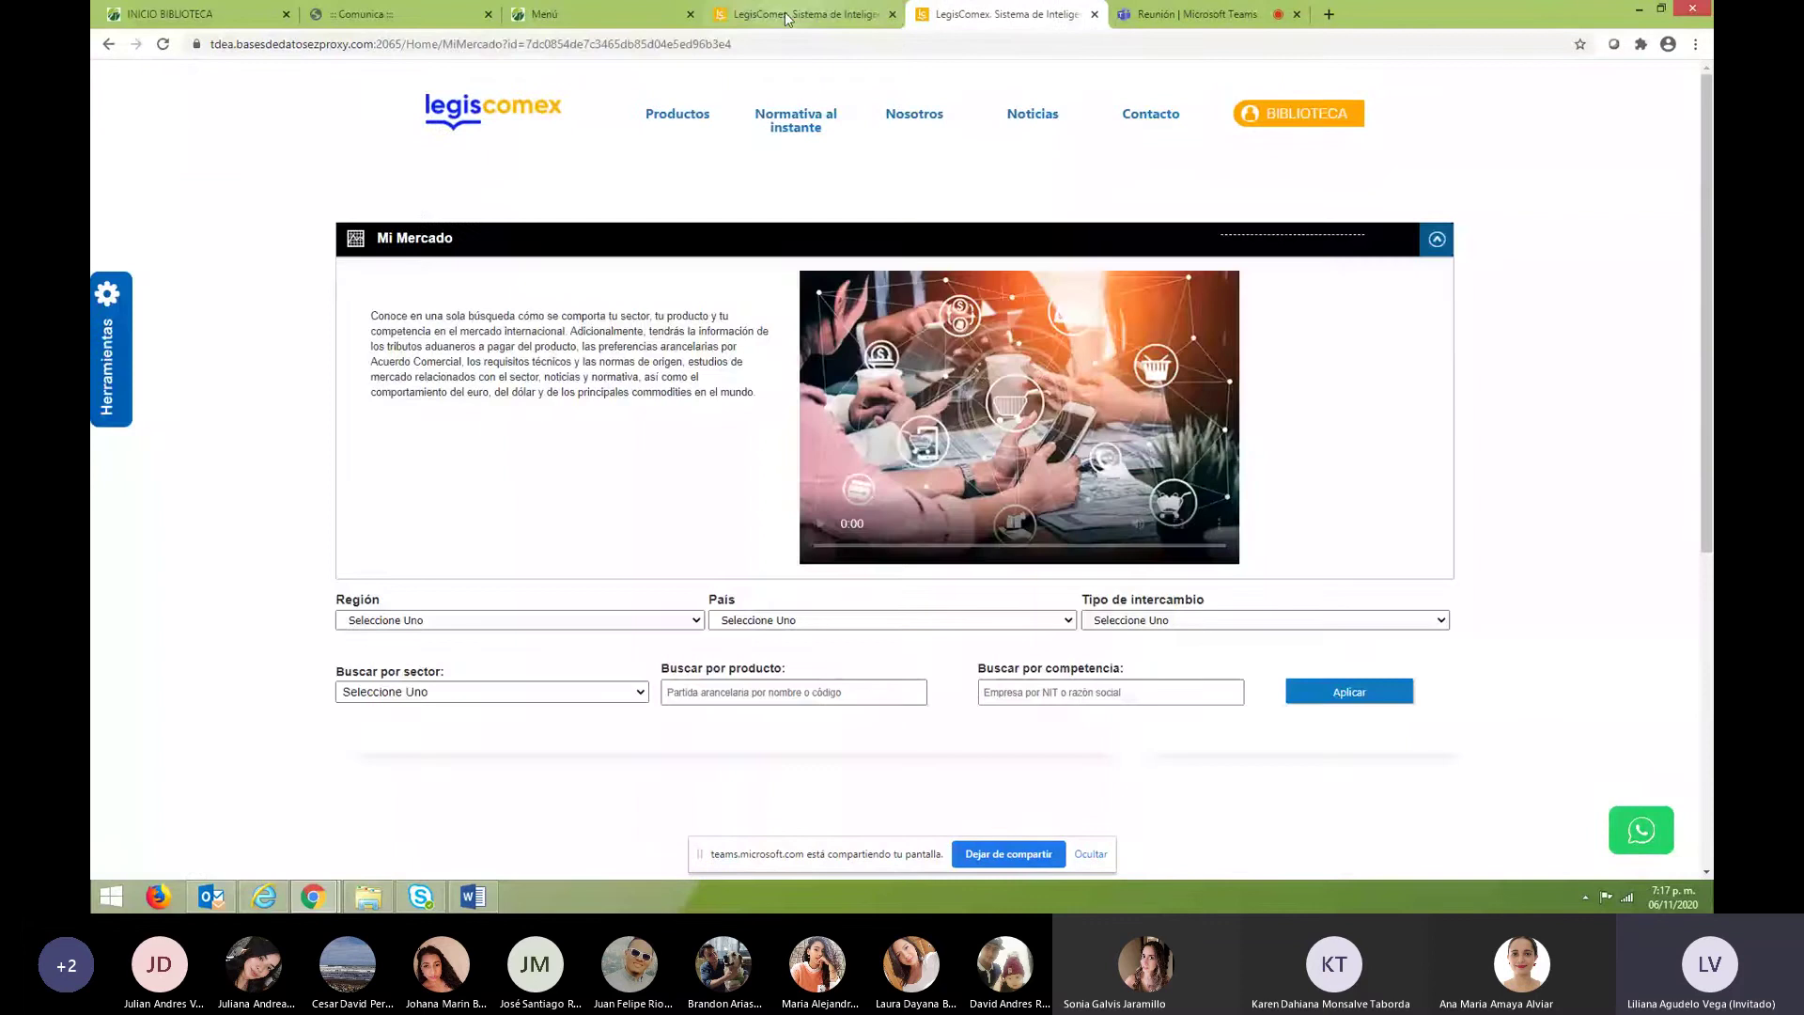
pyautogui.hotkey('ctrl', 'shift', 'Tab')
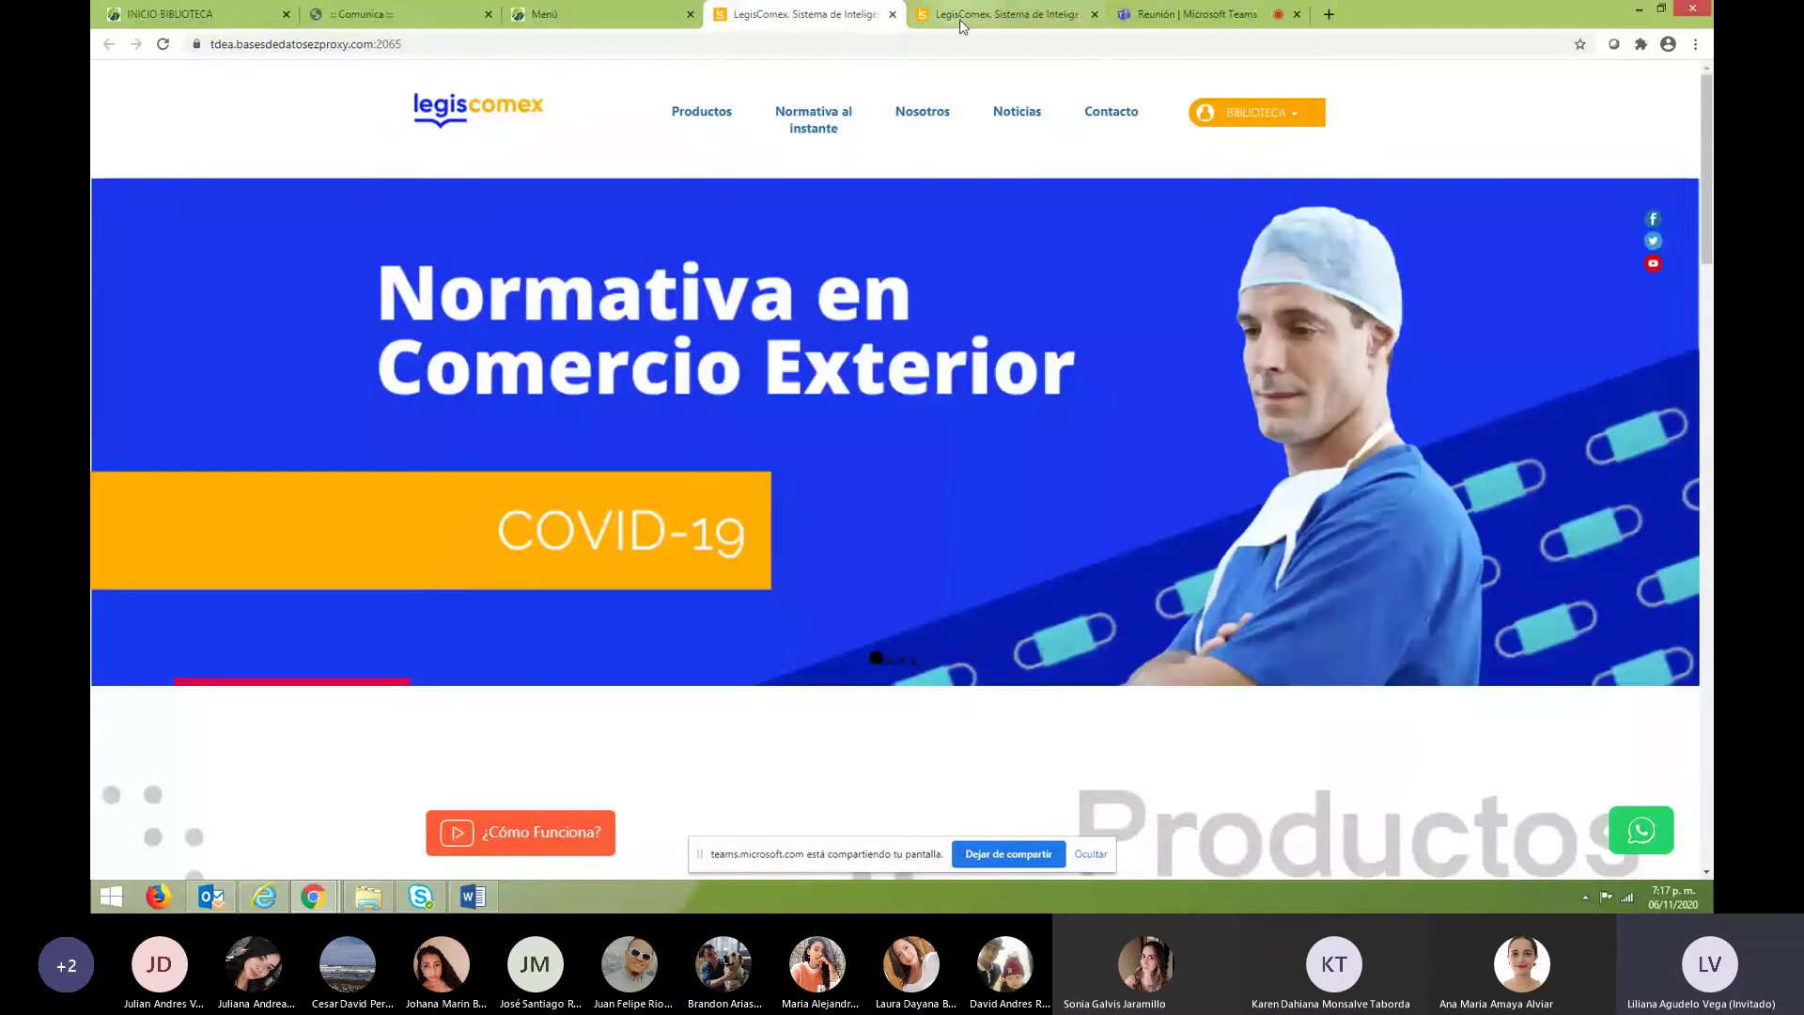
pyautogui.click(962, 19)
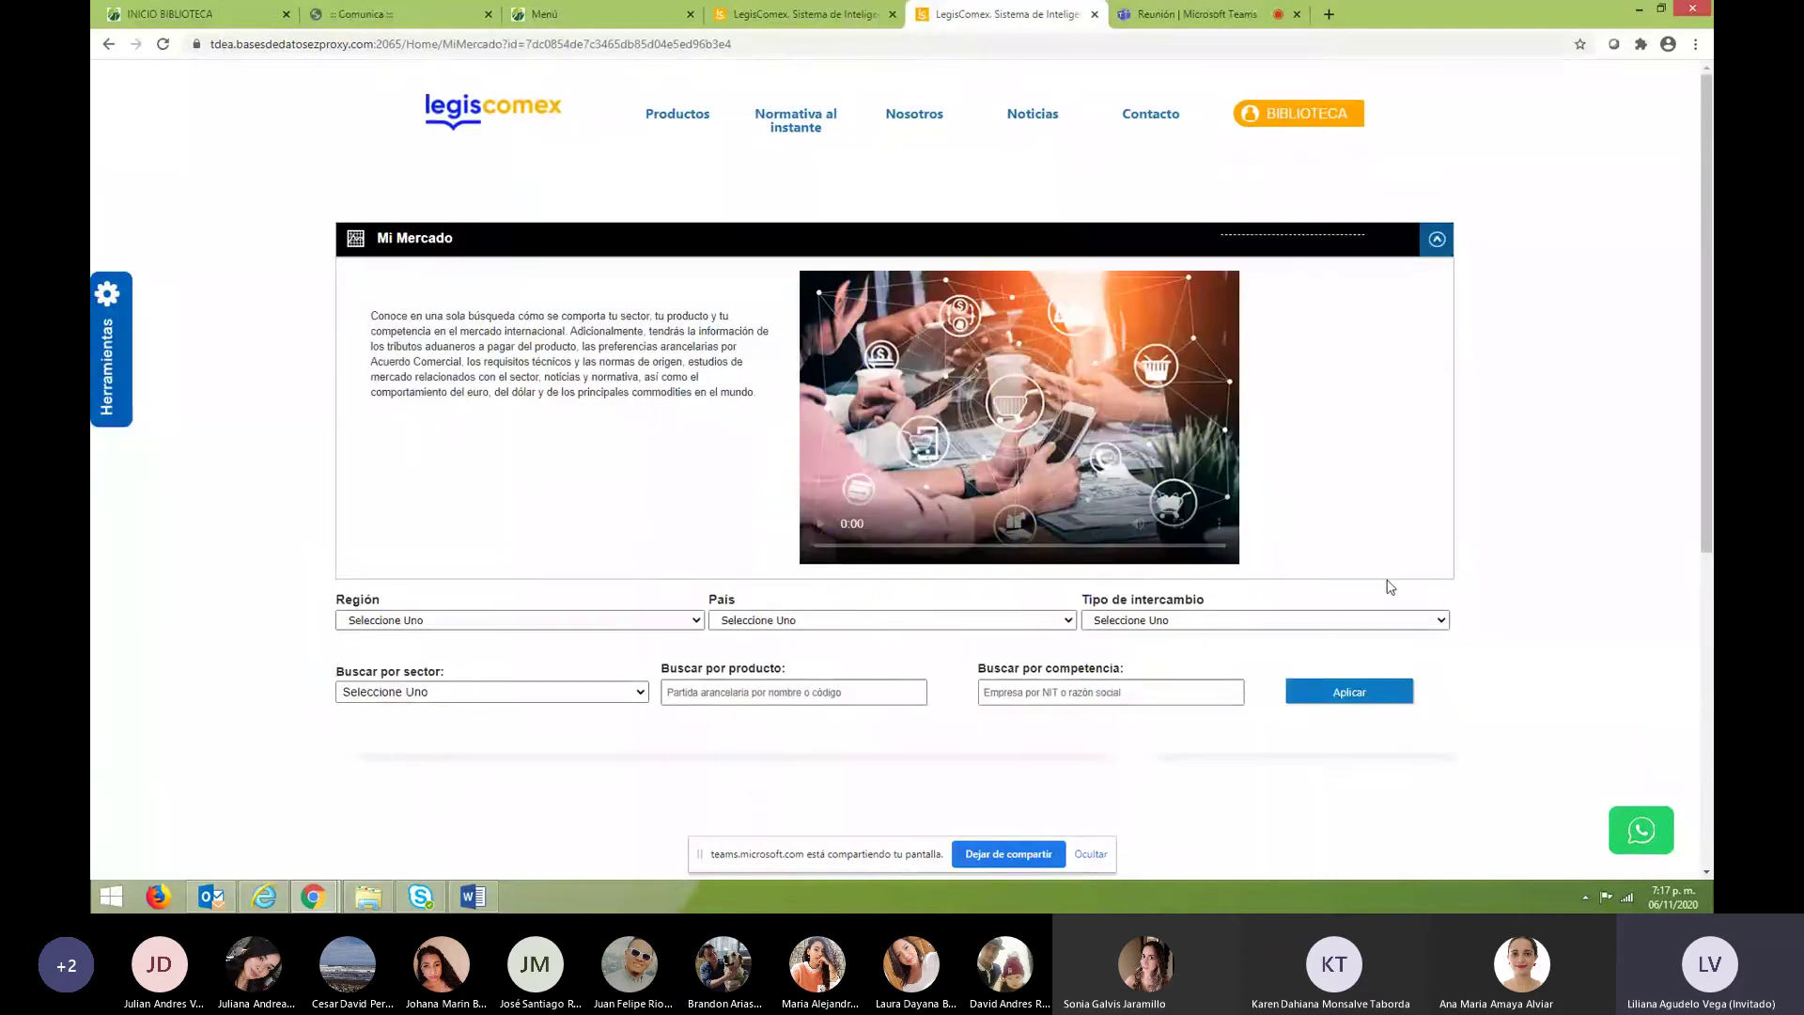
# Set the Mi Mercado region to América and view its list of countries.
pyautogui.click(698, 620)
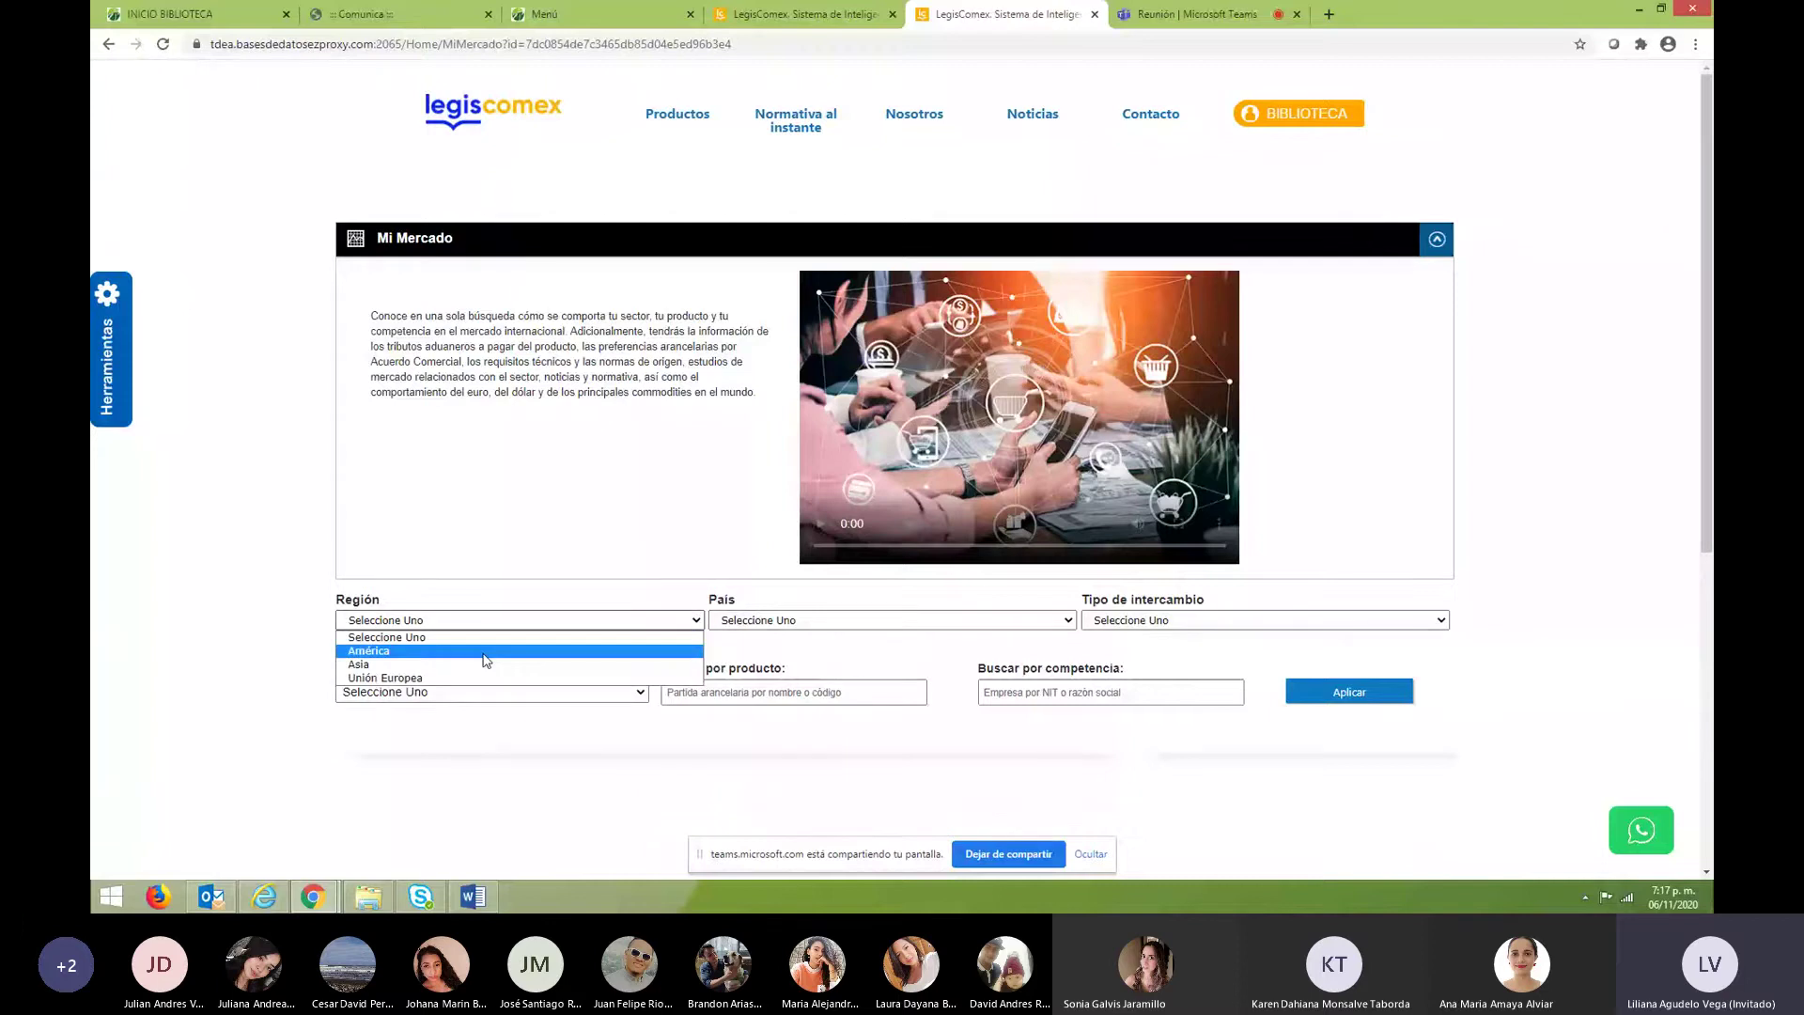
pyautogui.click(486, 651)
pyautogui.click(1003, 621)
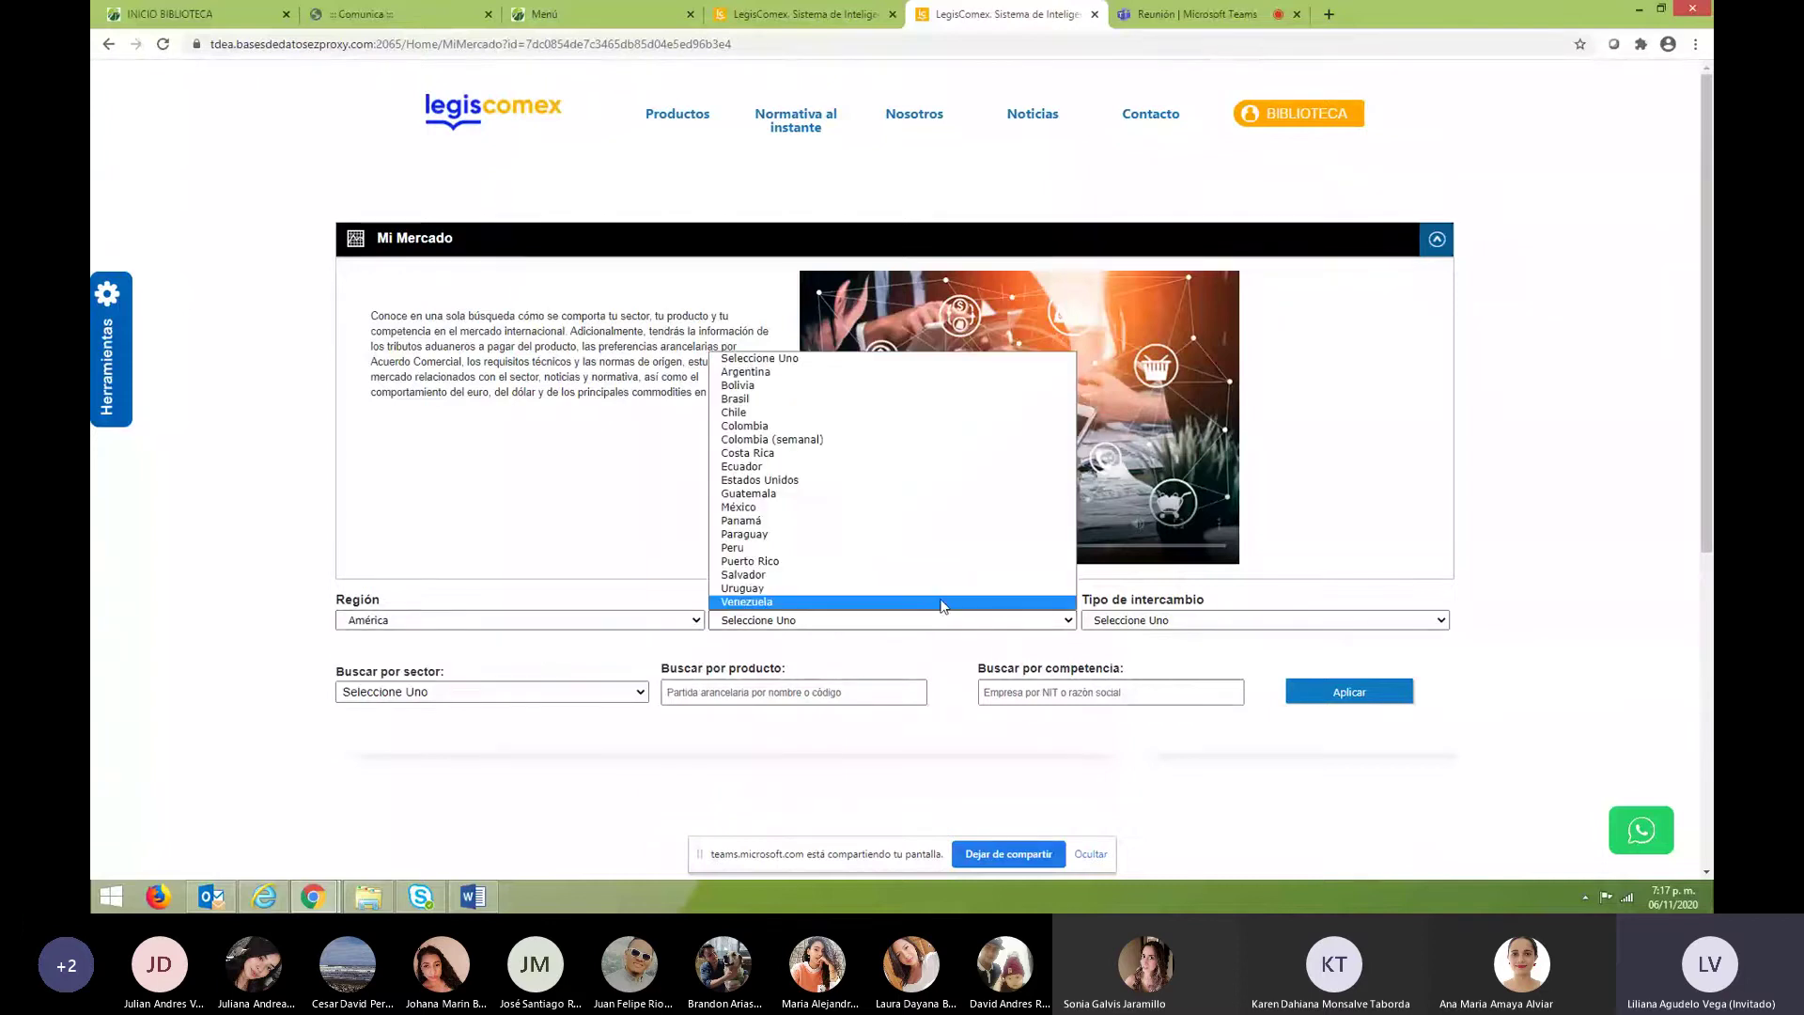
# Set the Mi Mercado region to Unión Europea, the country to Bélgica and the exchange type to EXPORTACIÓN.
pyautogui.click(658, 620)
pyautogui.click(409, 680)
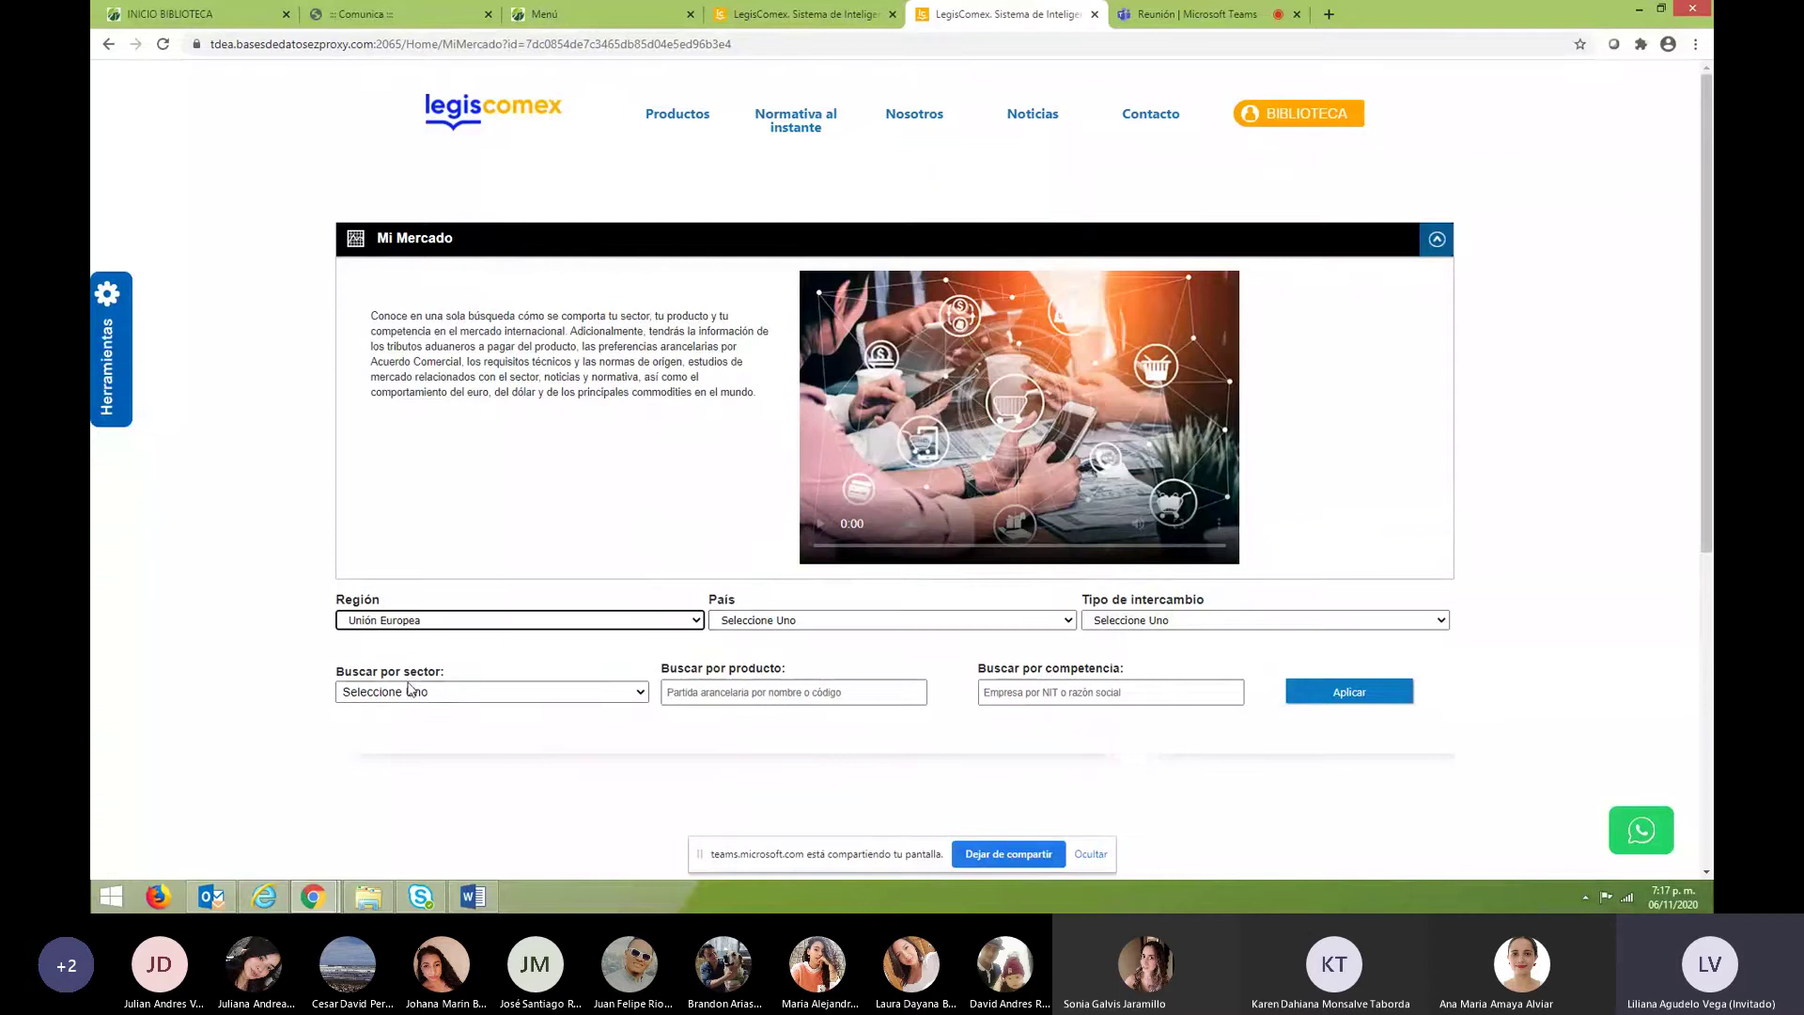
pyautogui.click(960, 624)
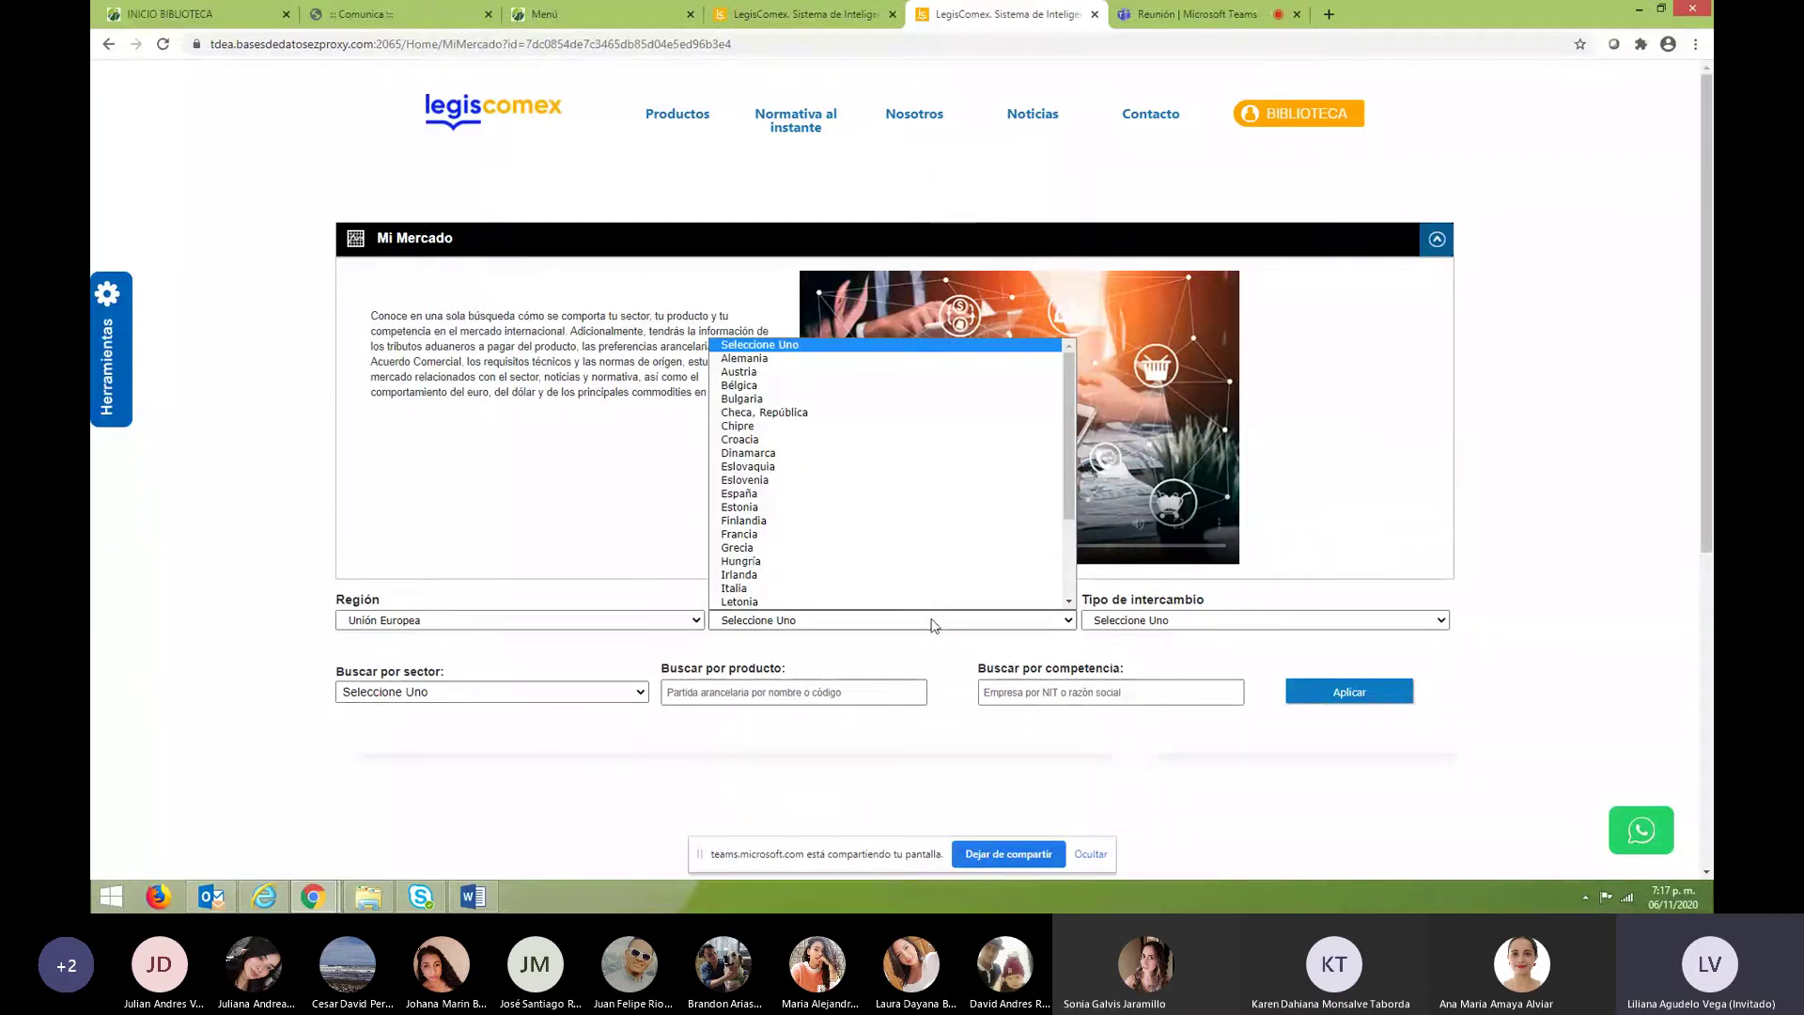
pyautogui.click(773, 386)
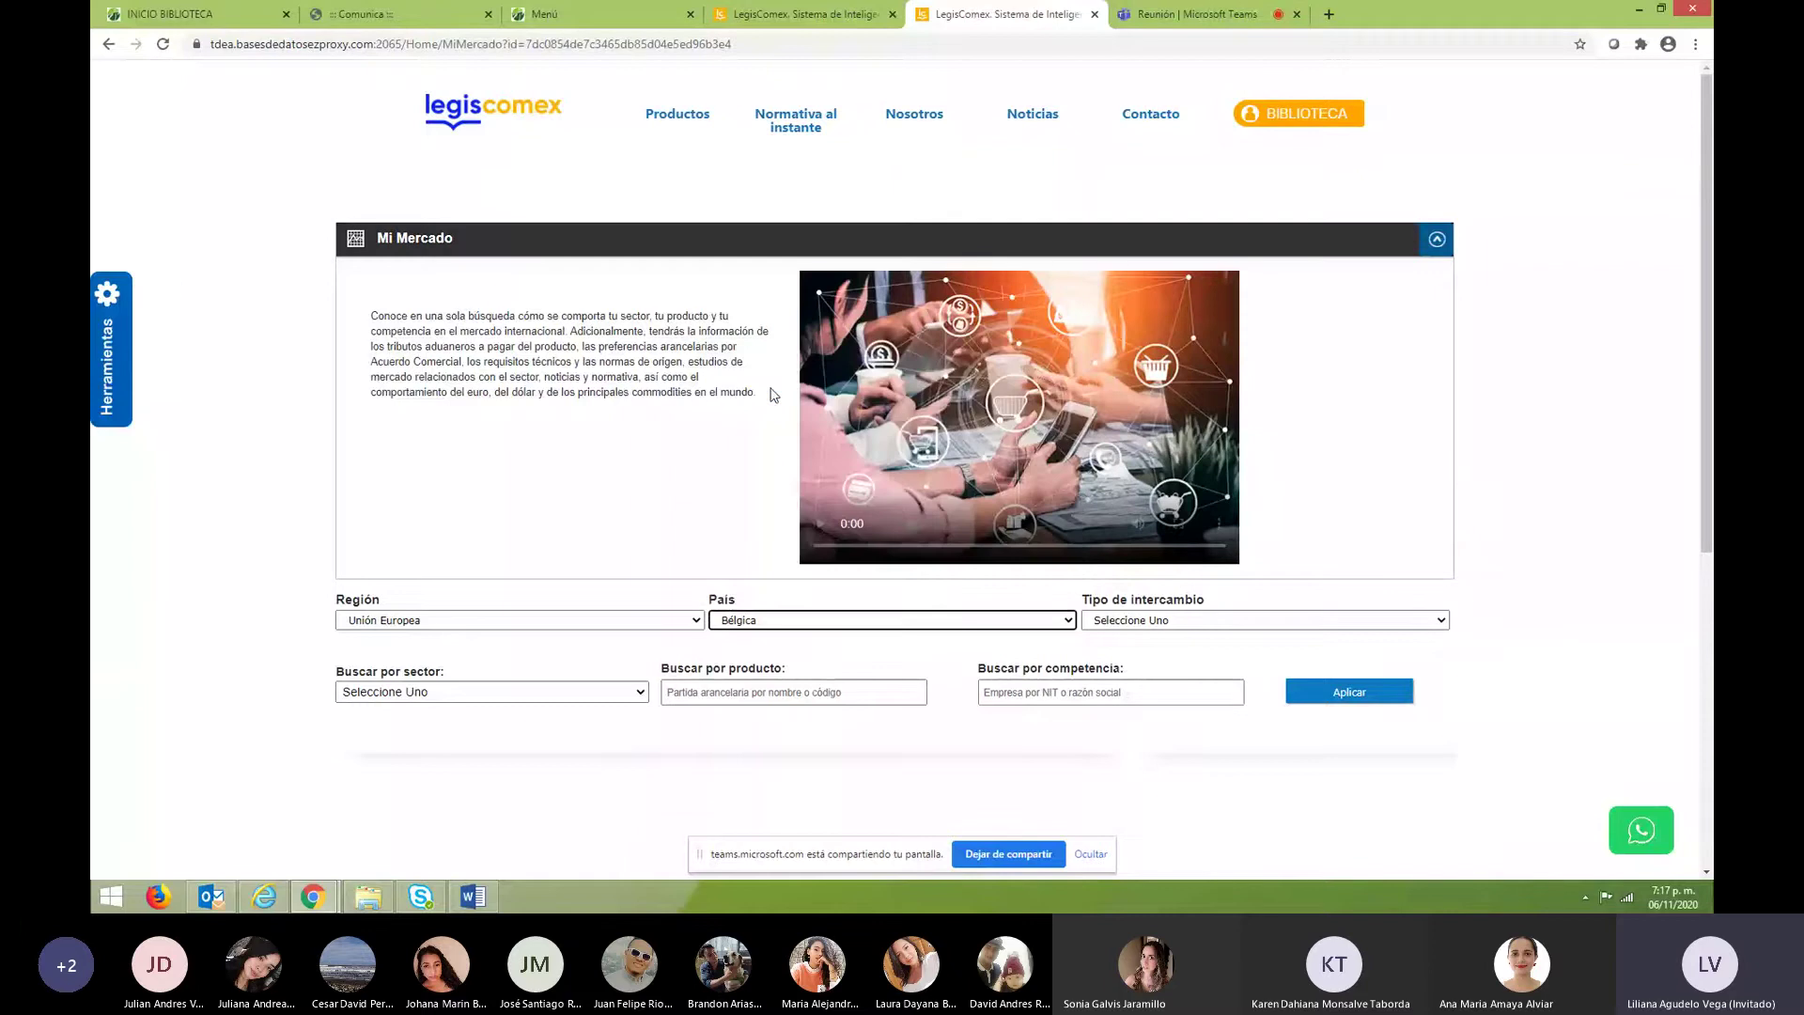
pyautogui.click(1202, 621)
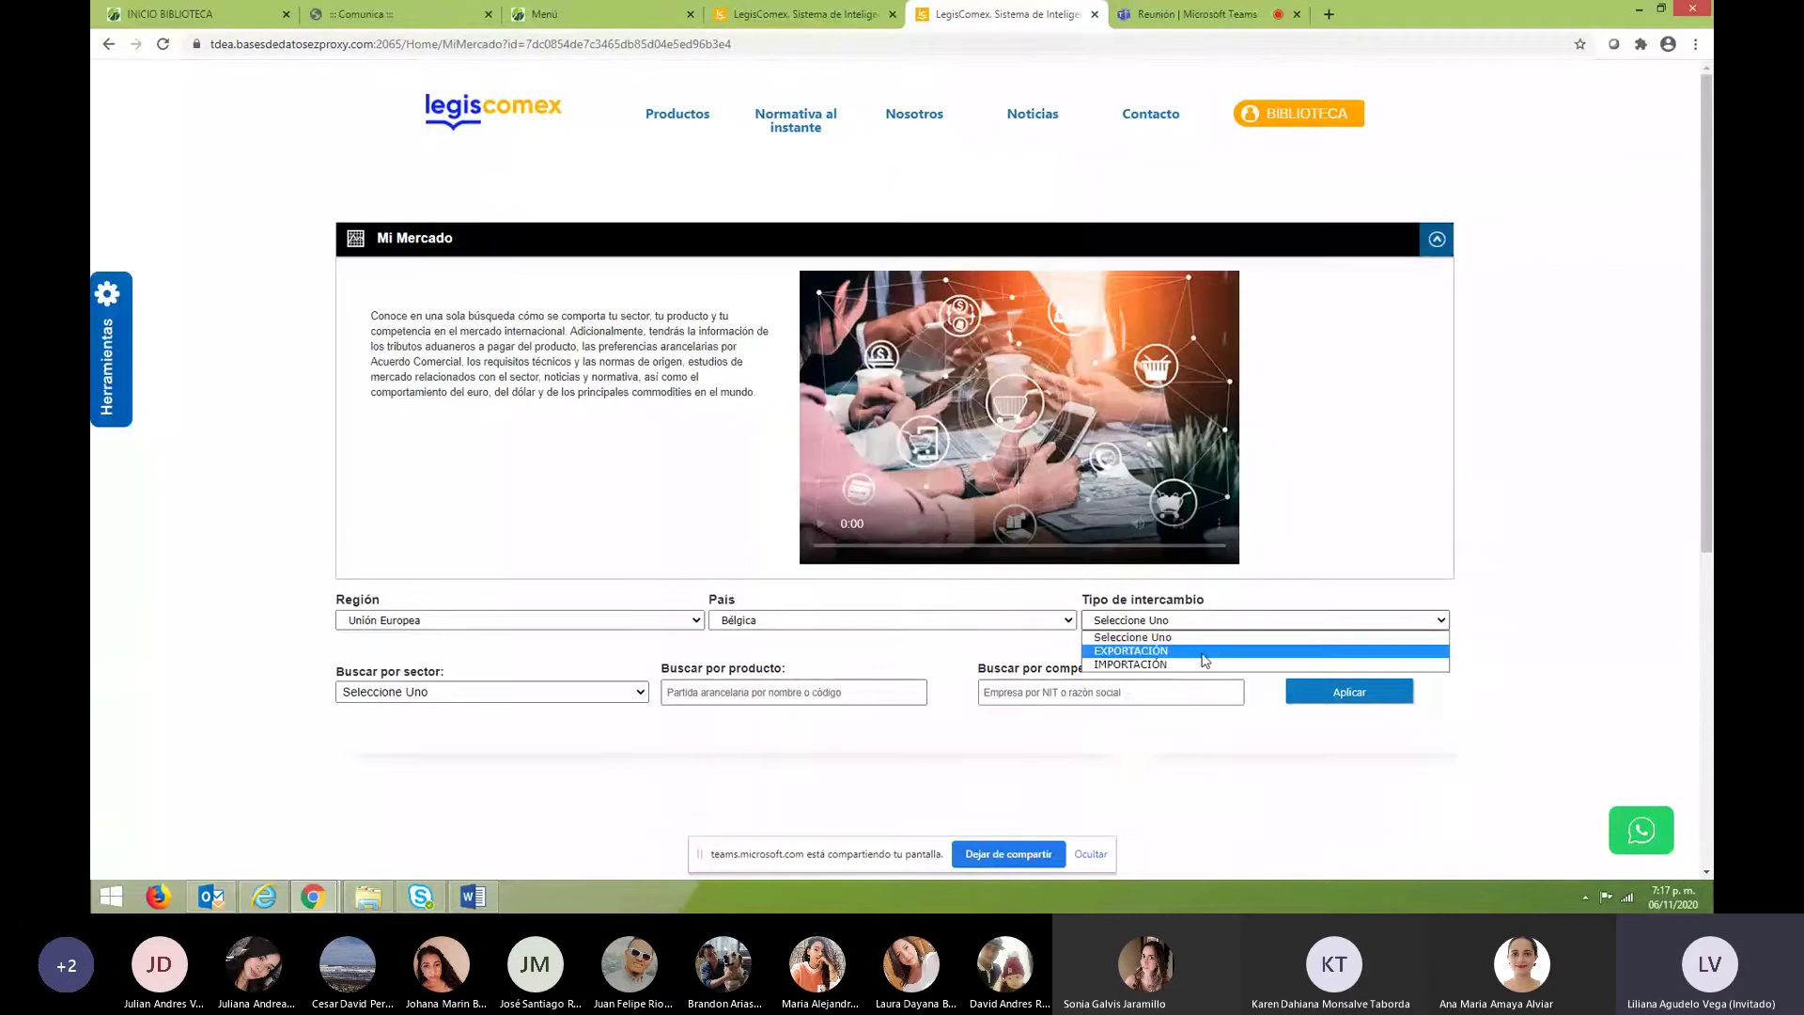
pyautogui.click(1202, 652)
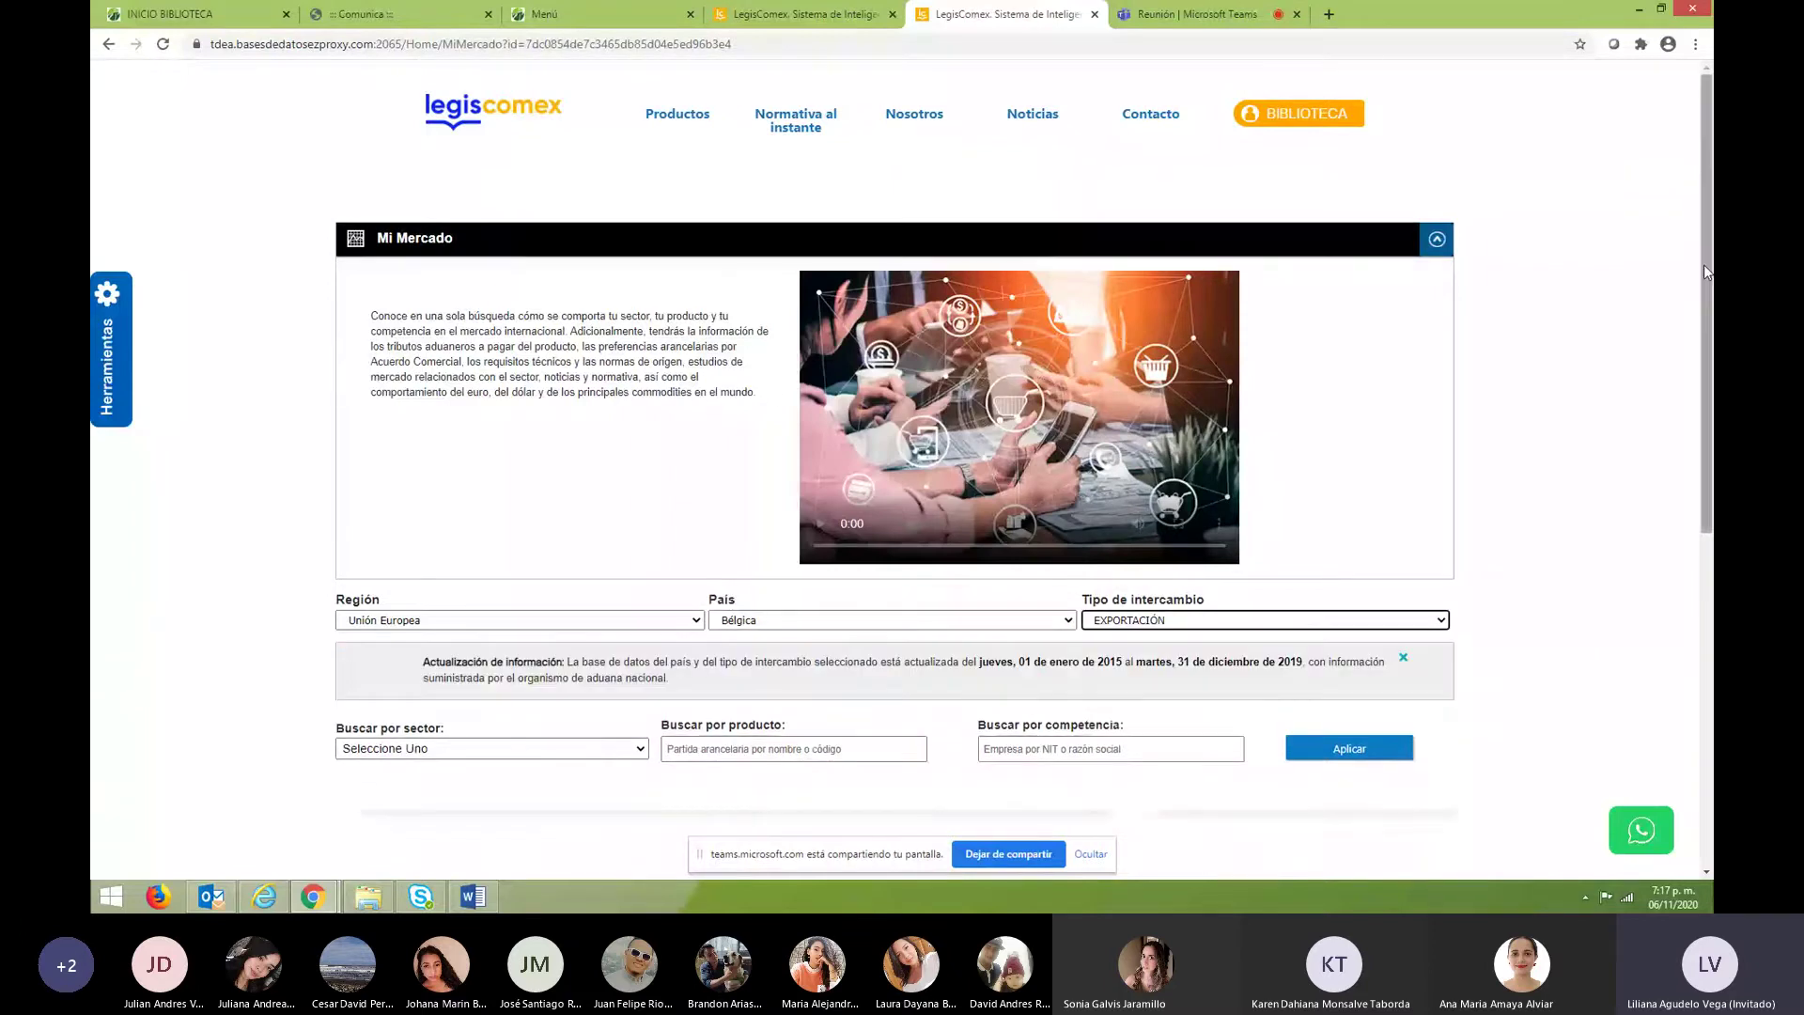
# Choose Cacao y chocolate y sus preparaciones as the search sector, leaving the product and competitor fields empty.
pyautogui.moveTo(1708, 277); pyautogui.dragTo(1710, 472)
pyautogui.click(635, 413)
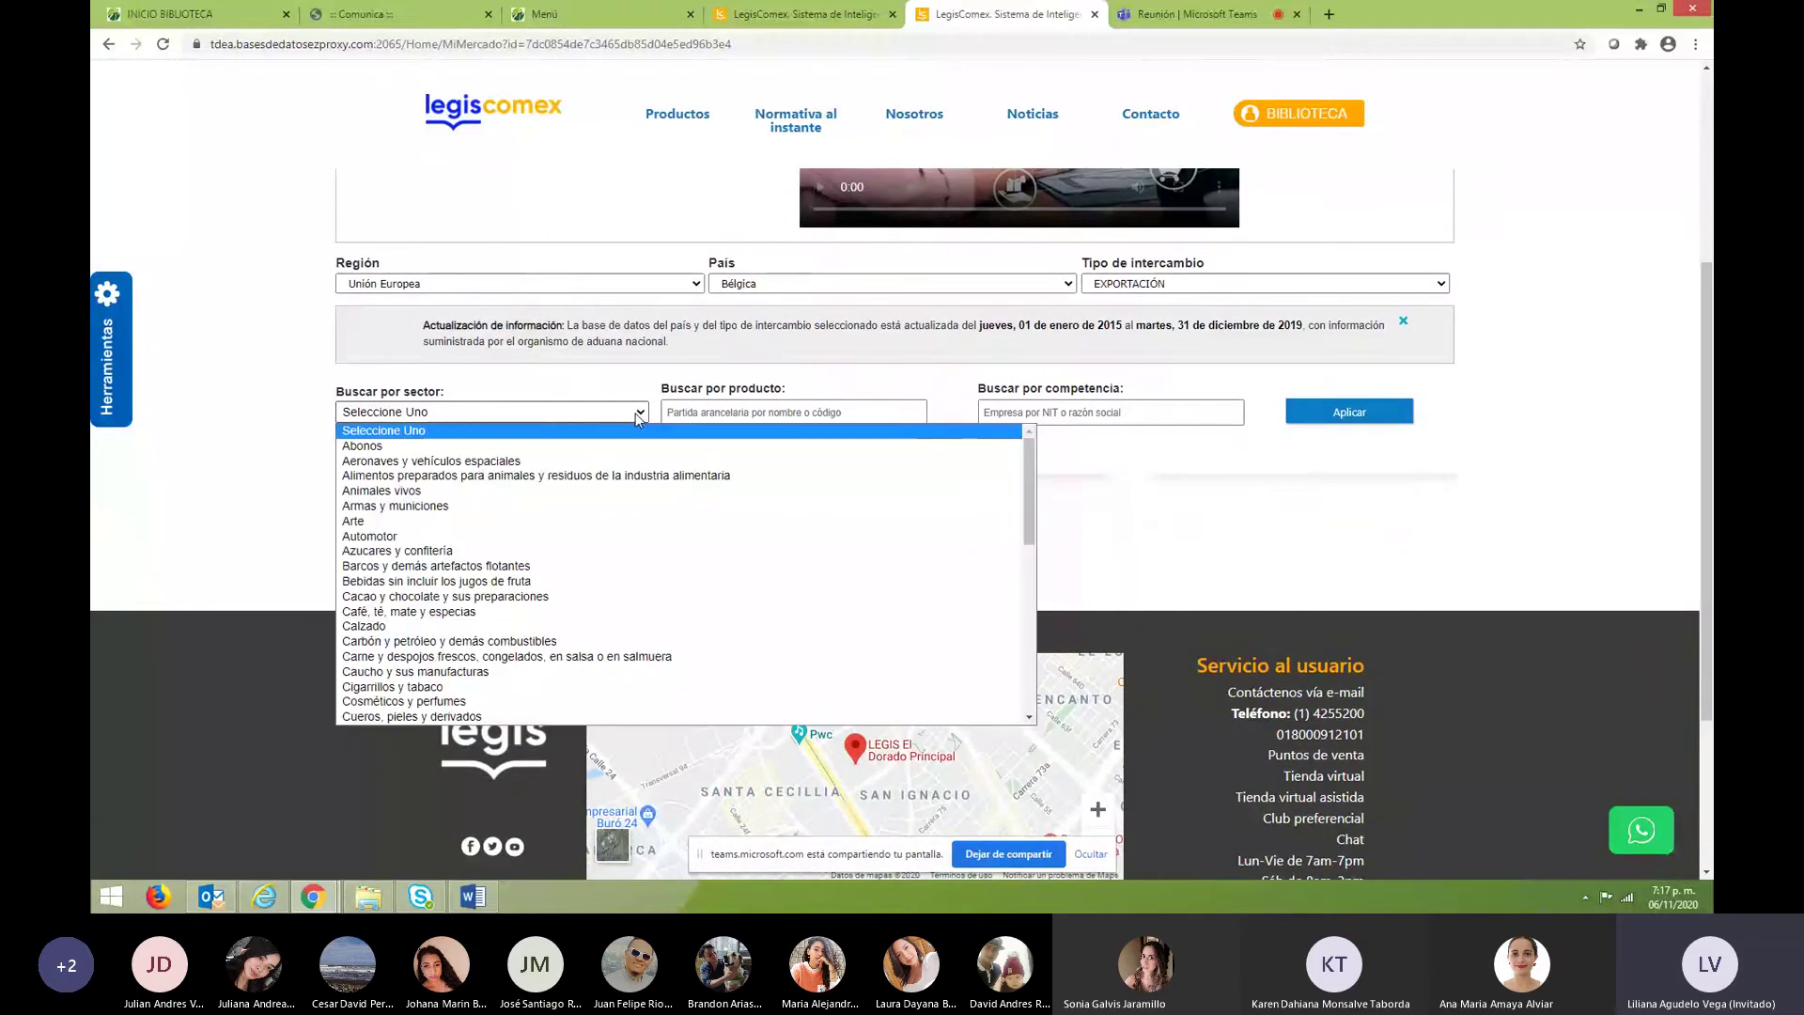
pyautogui.click(1156, 524)
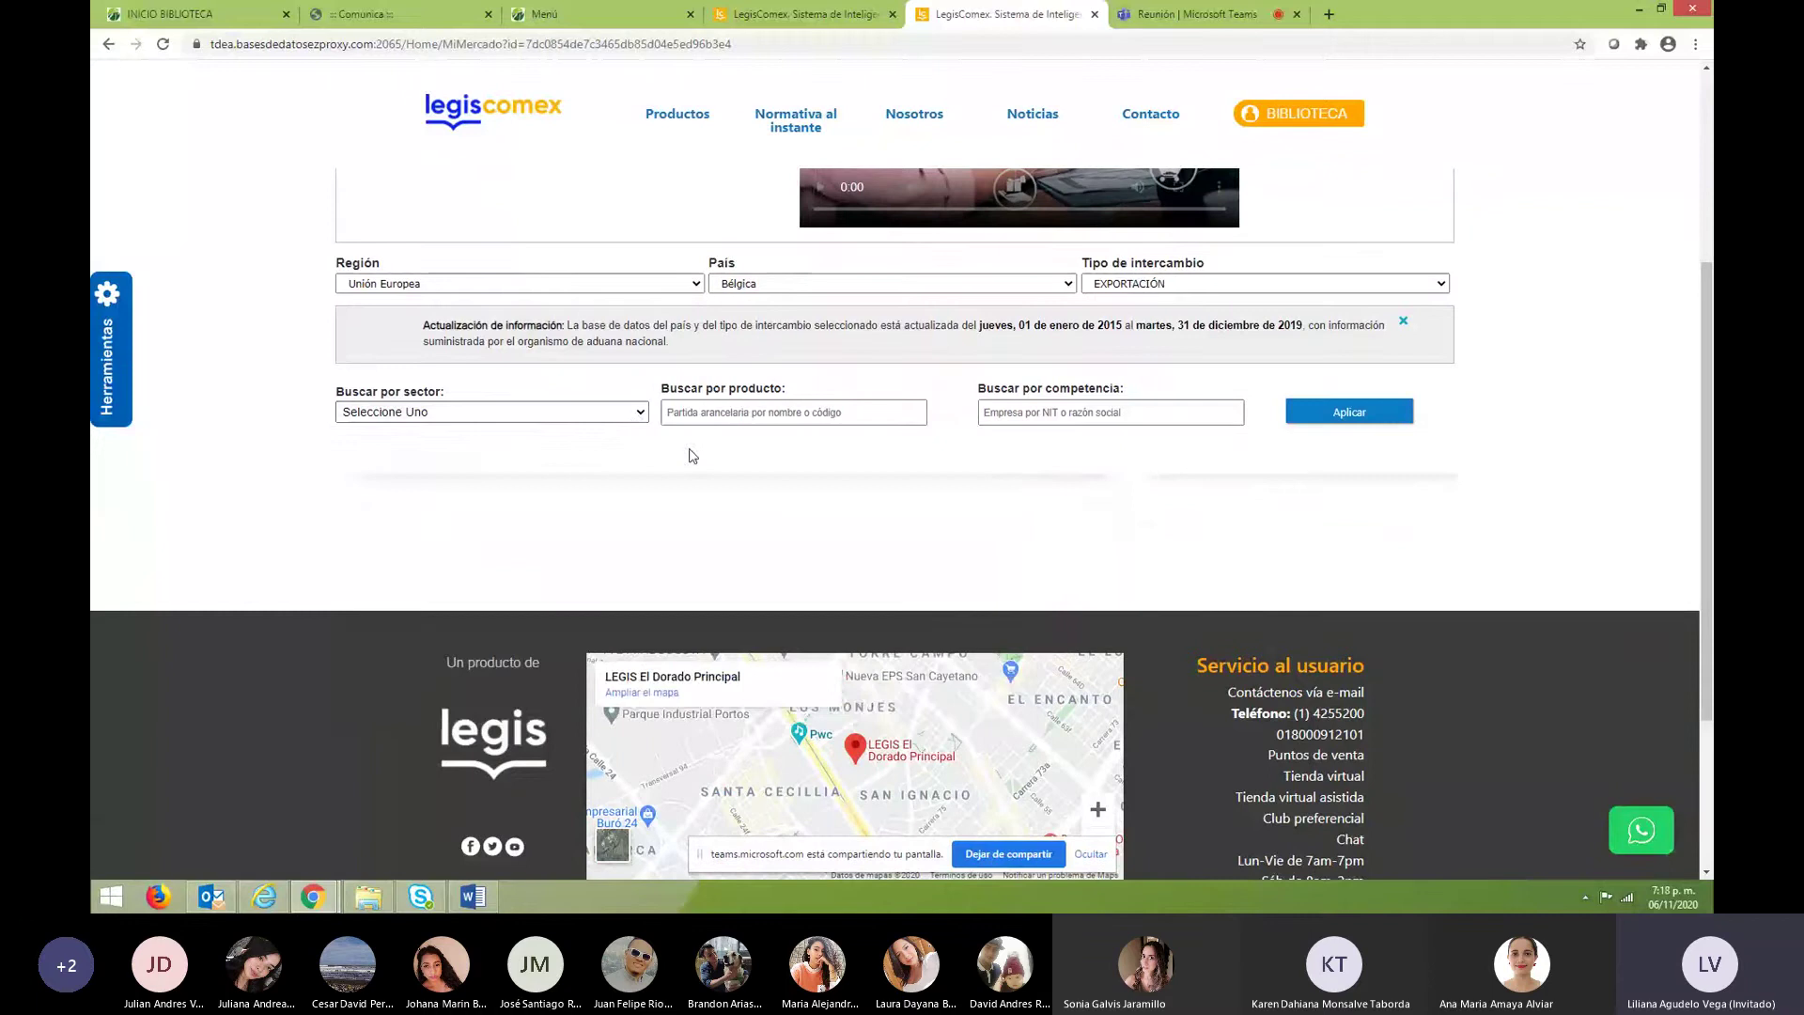
pyautogui.click(626, 414)
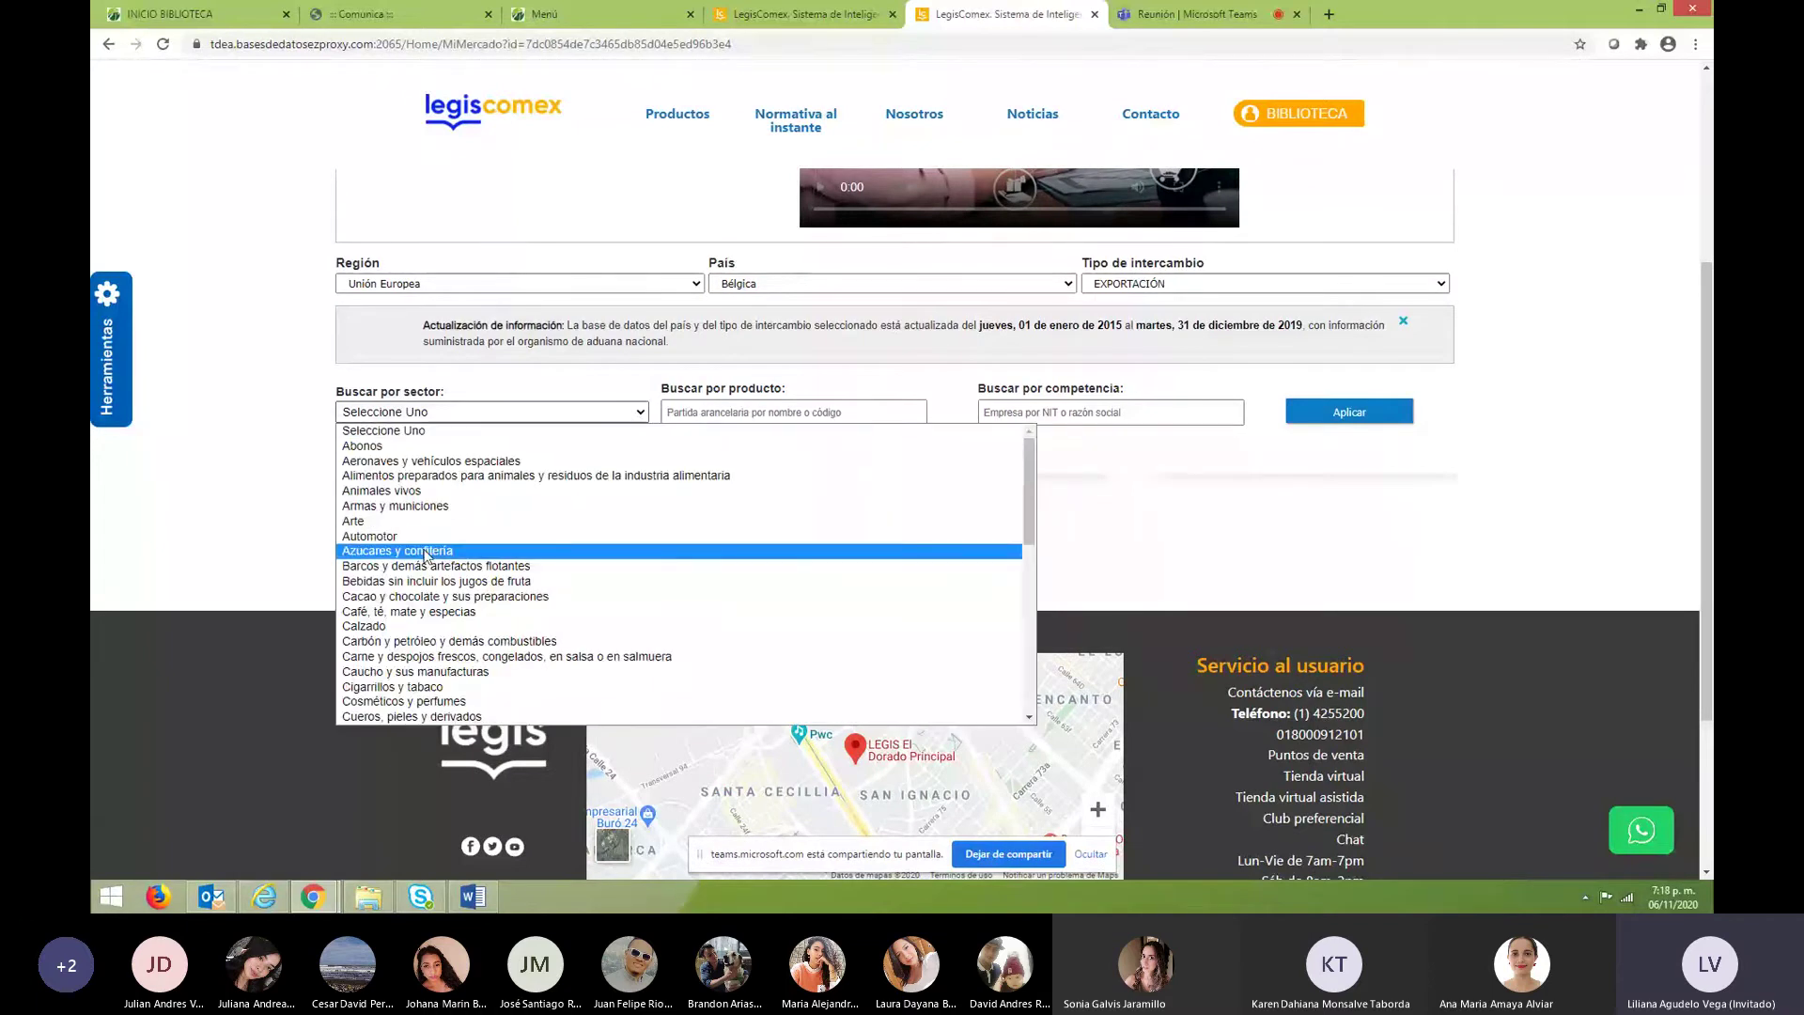
pyautogui.click(459, 598)
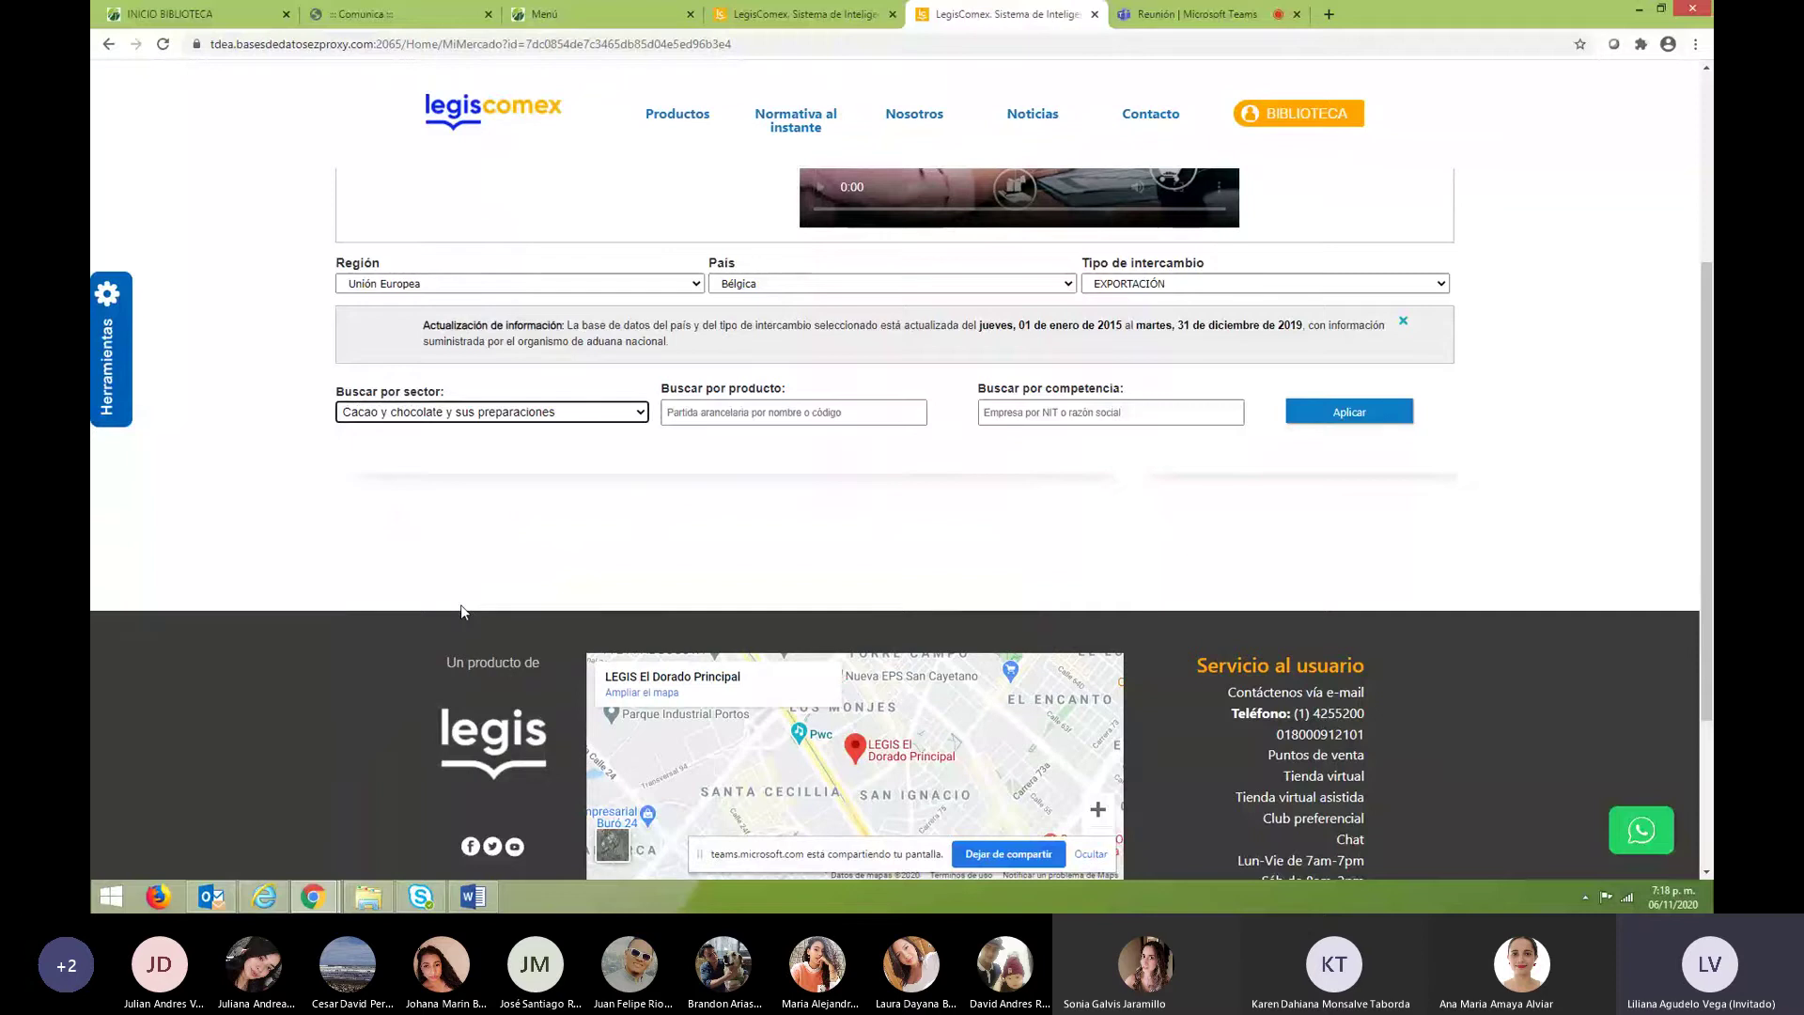
pyautogui.click(803, 415)
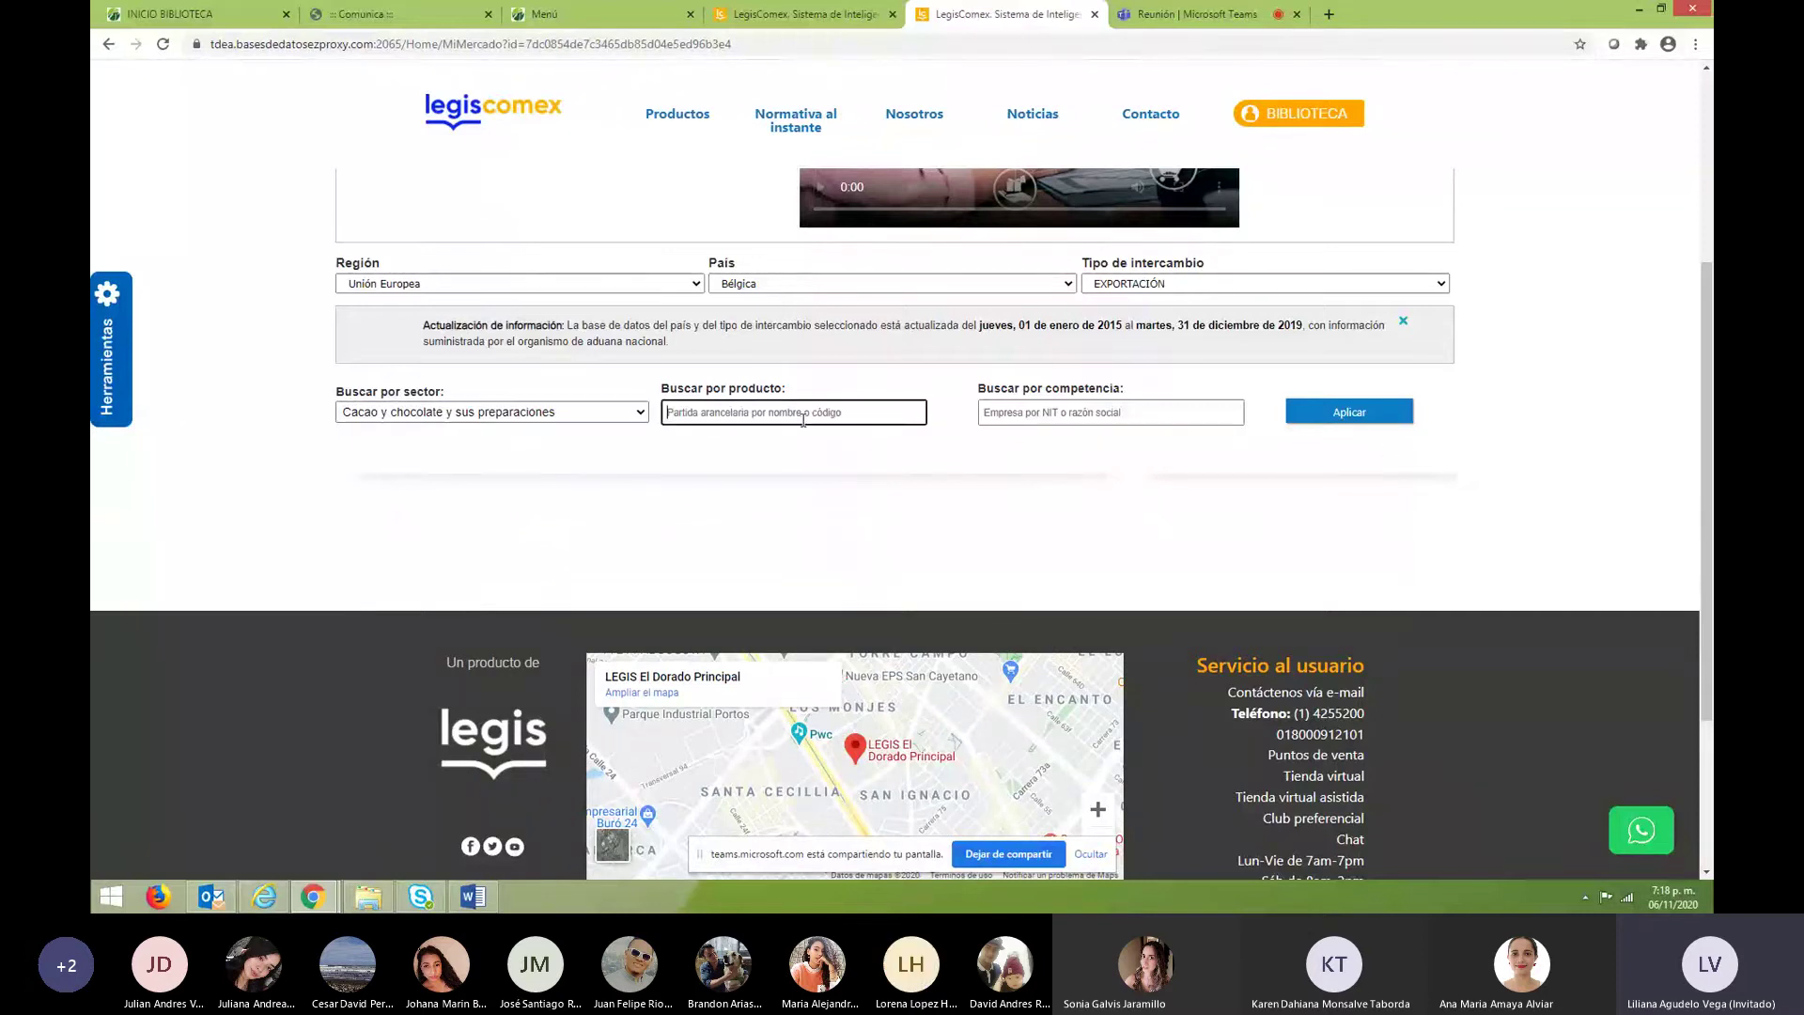
pyautogui.click(1107, 414)
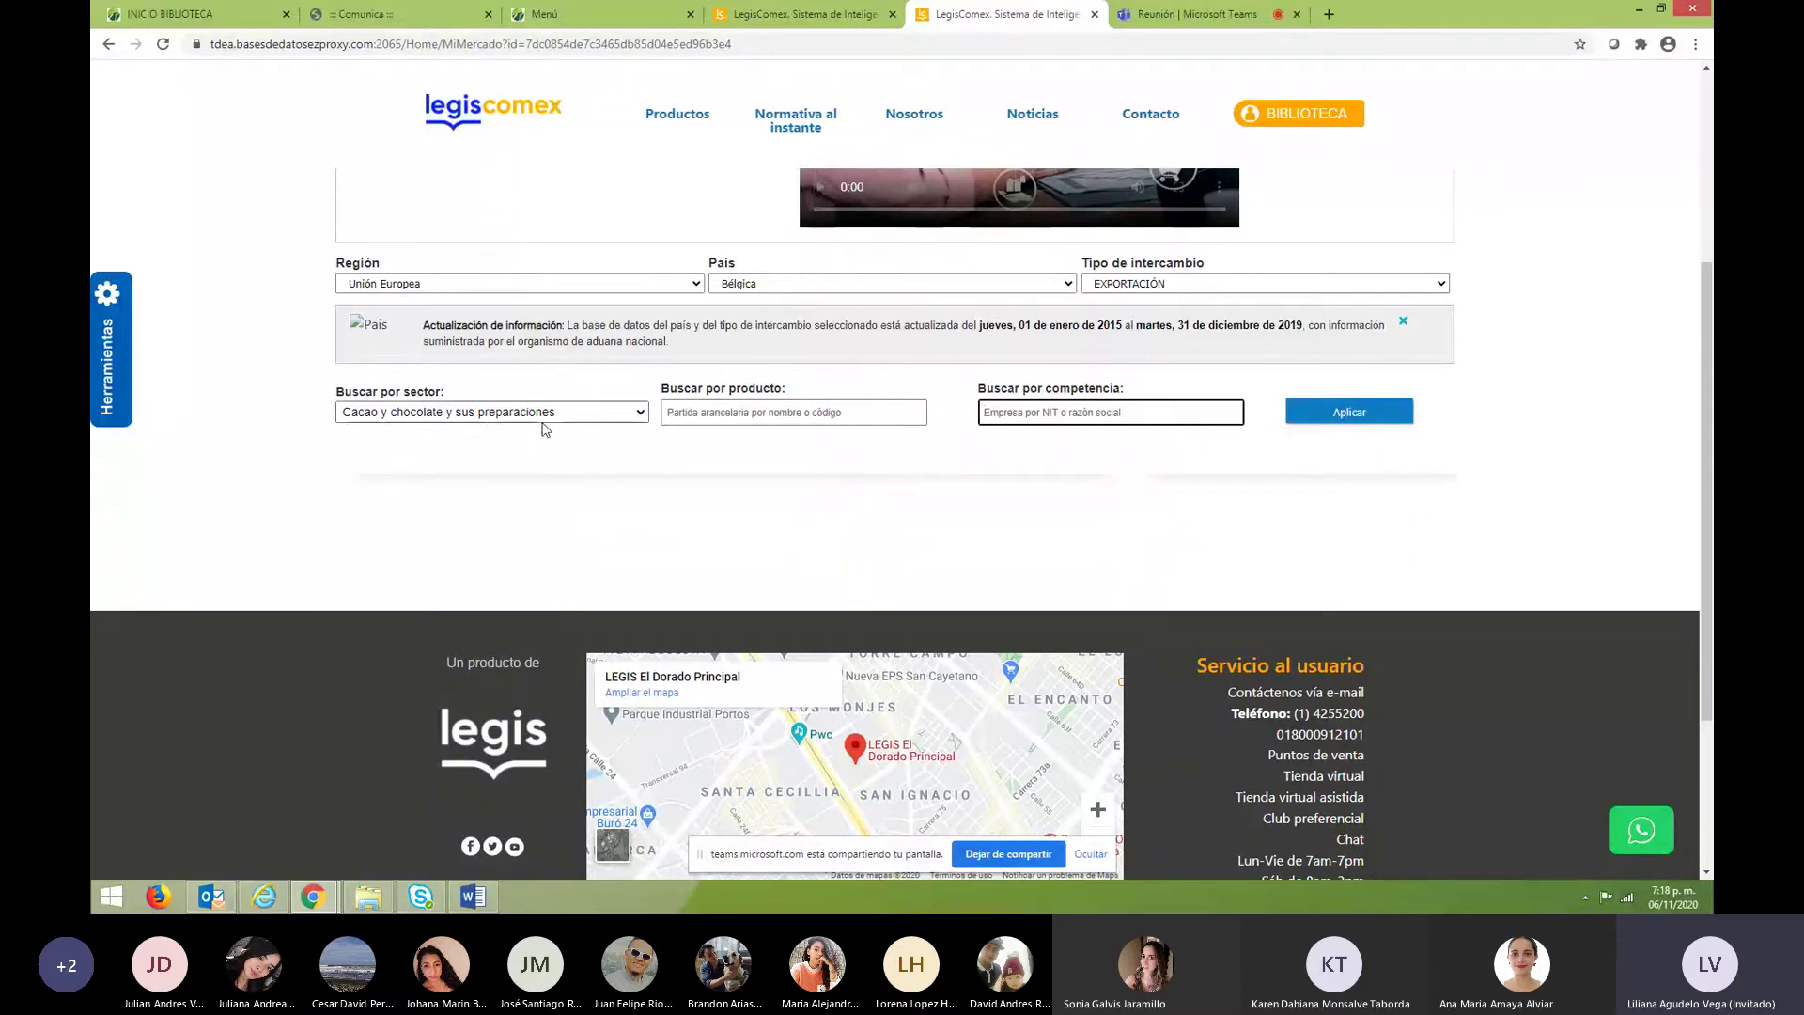
# Apply the market filters and look through the resulting main statistics by country and exported product.
pyautogui.click(1360, 424)
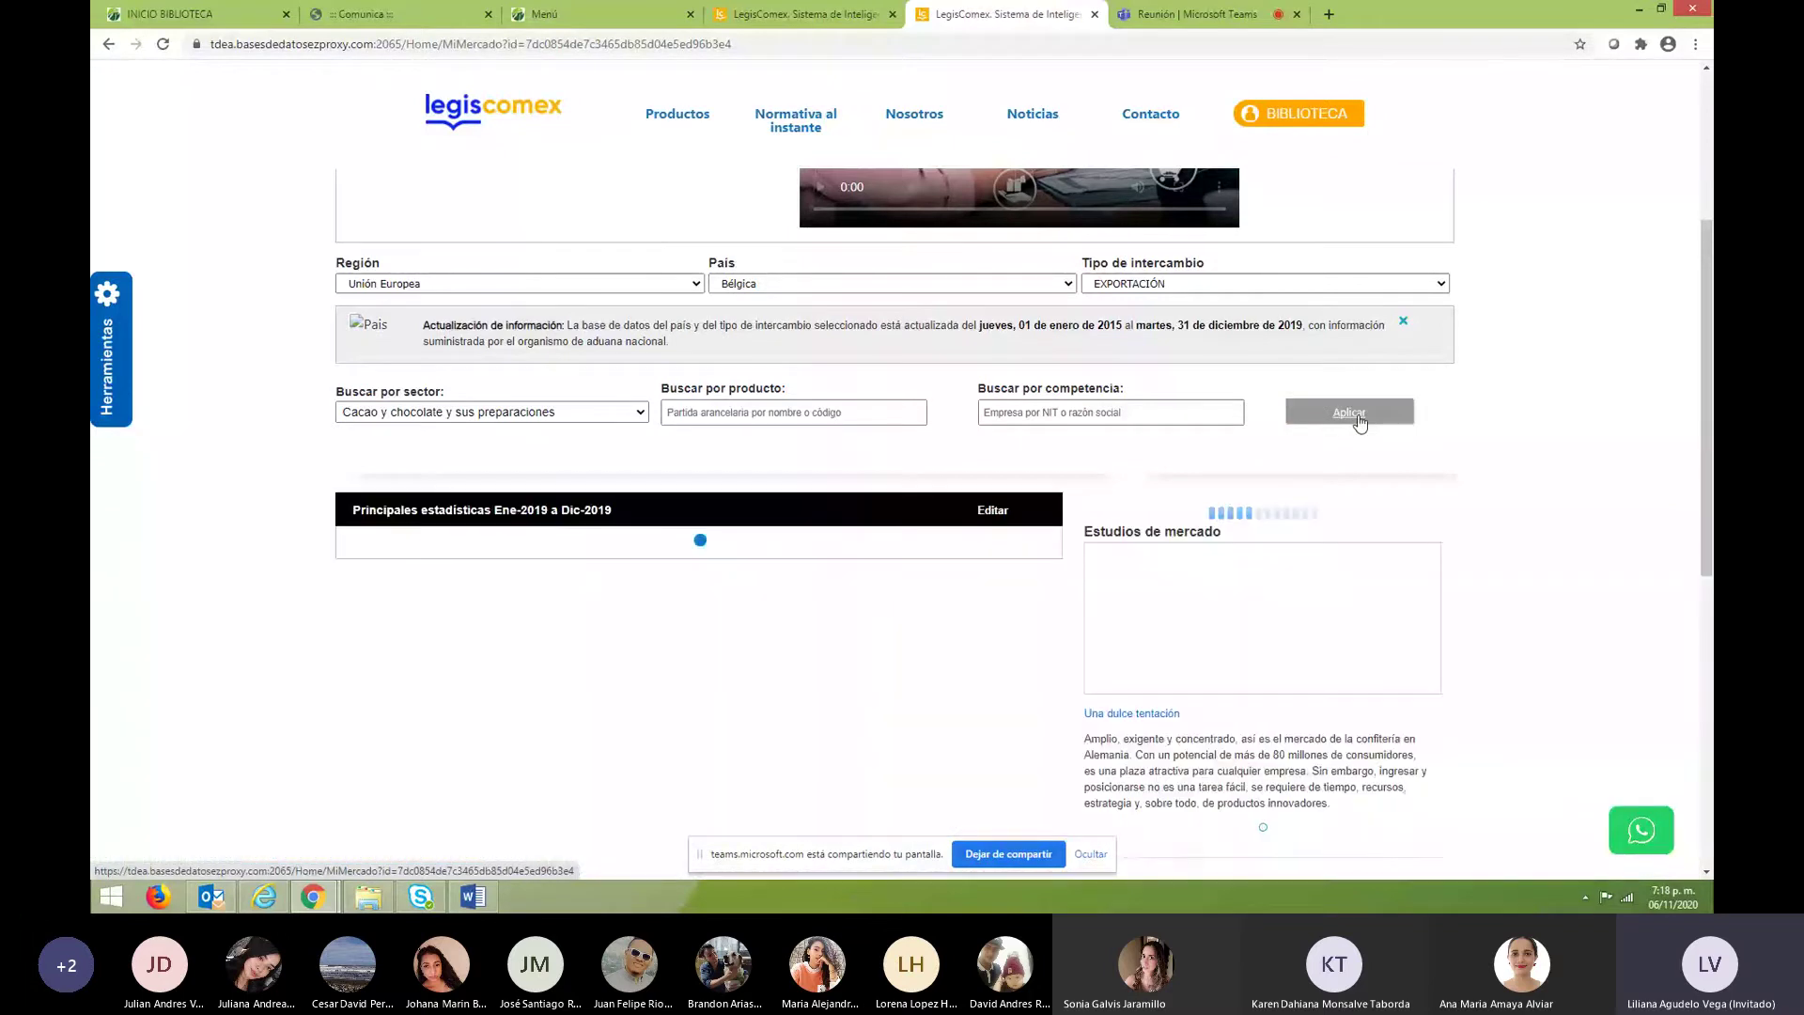
pyautogui.scroll(-3, 1610, 539)
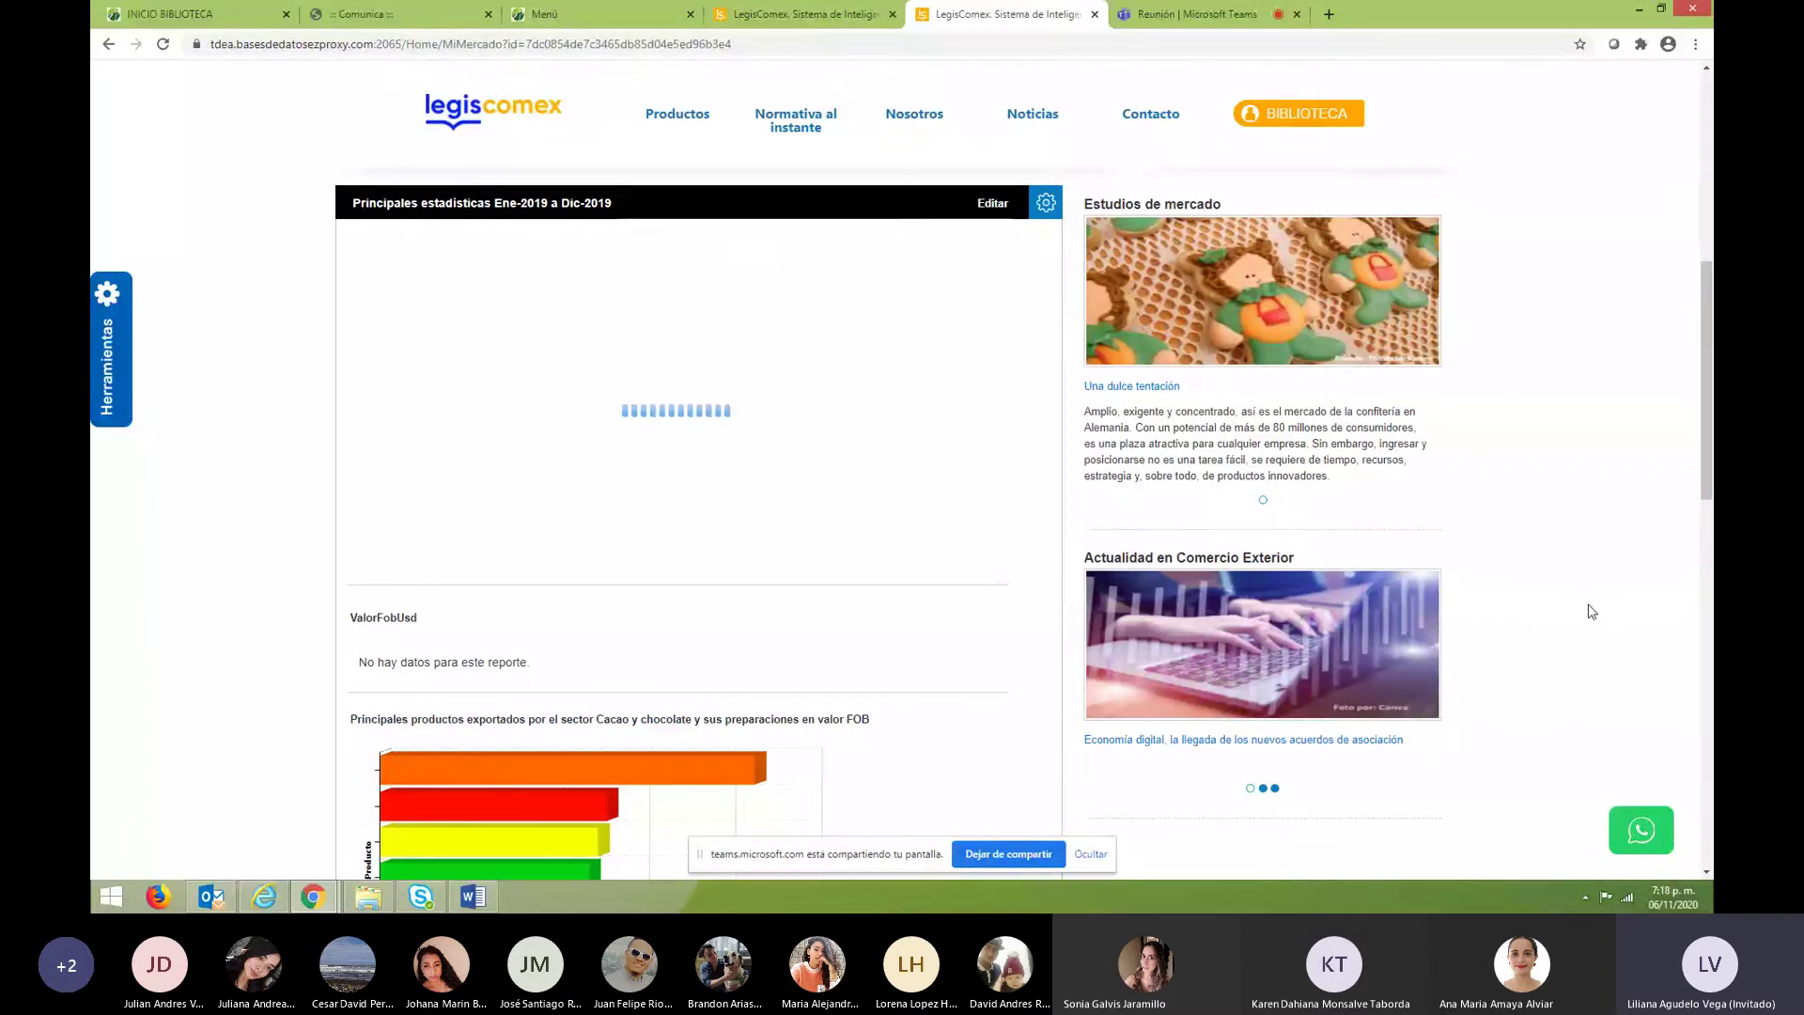
pyautogui.scroll(-2, 1591, 612)
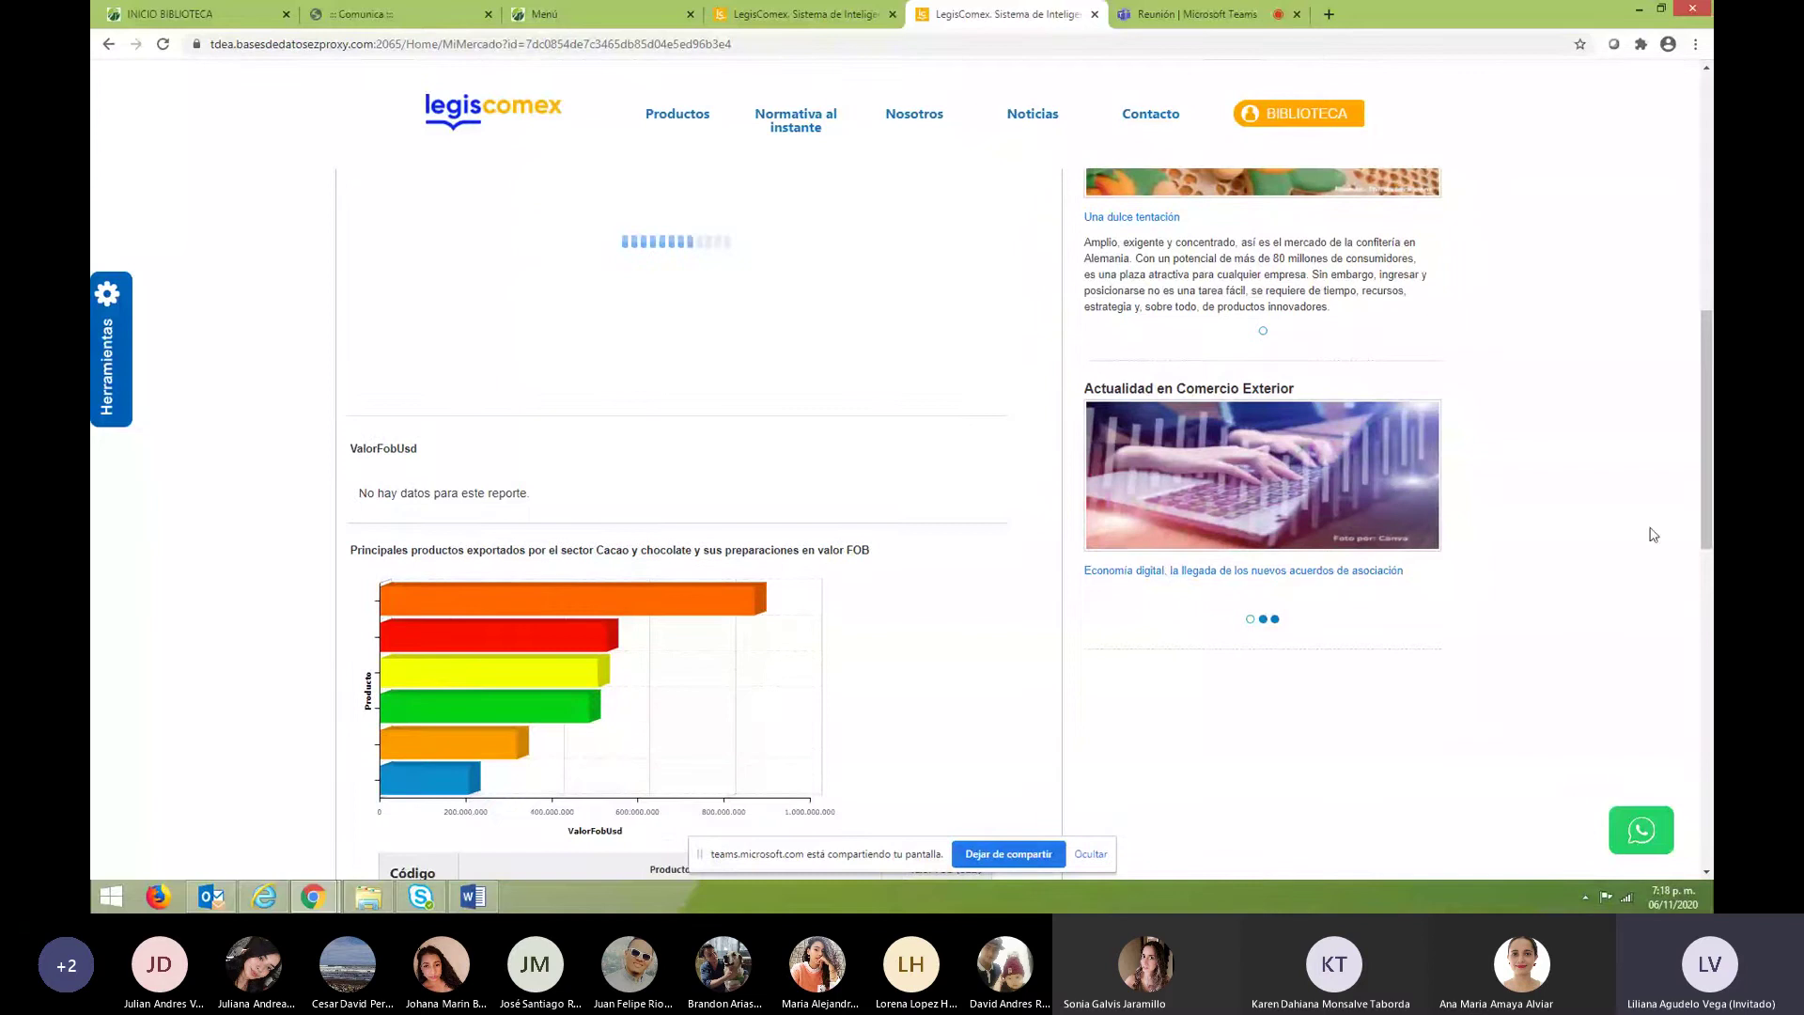
pyautogui.moveTo(611, 596)
pyautogui.scroll(3, 1144, 775)
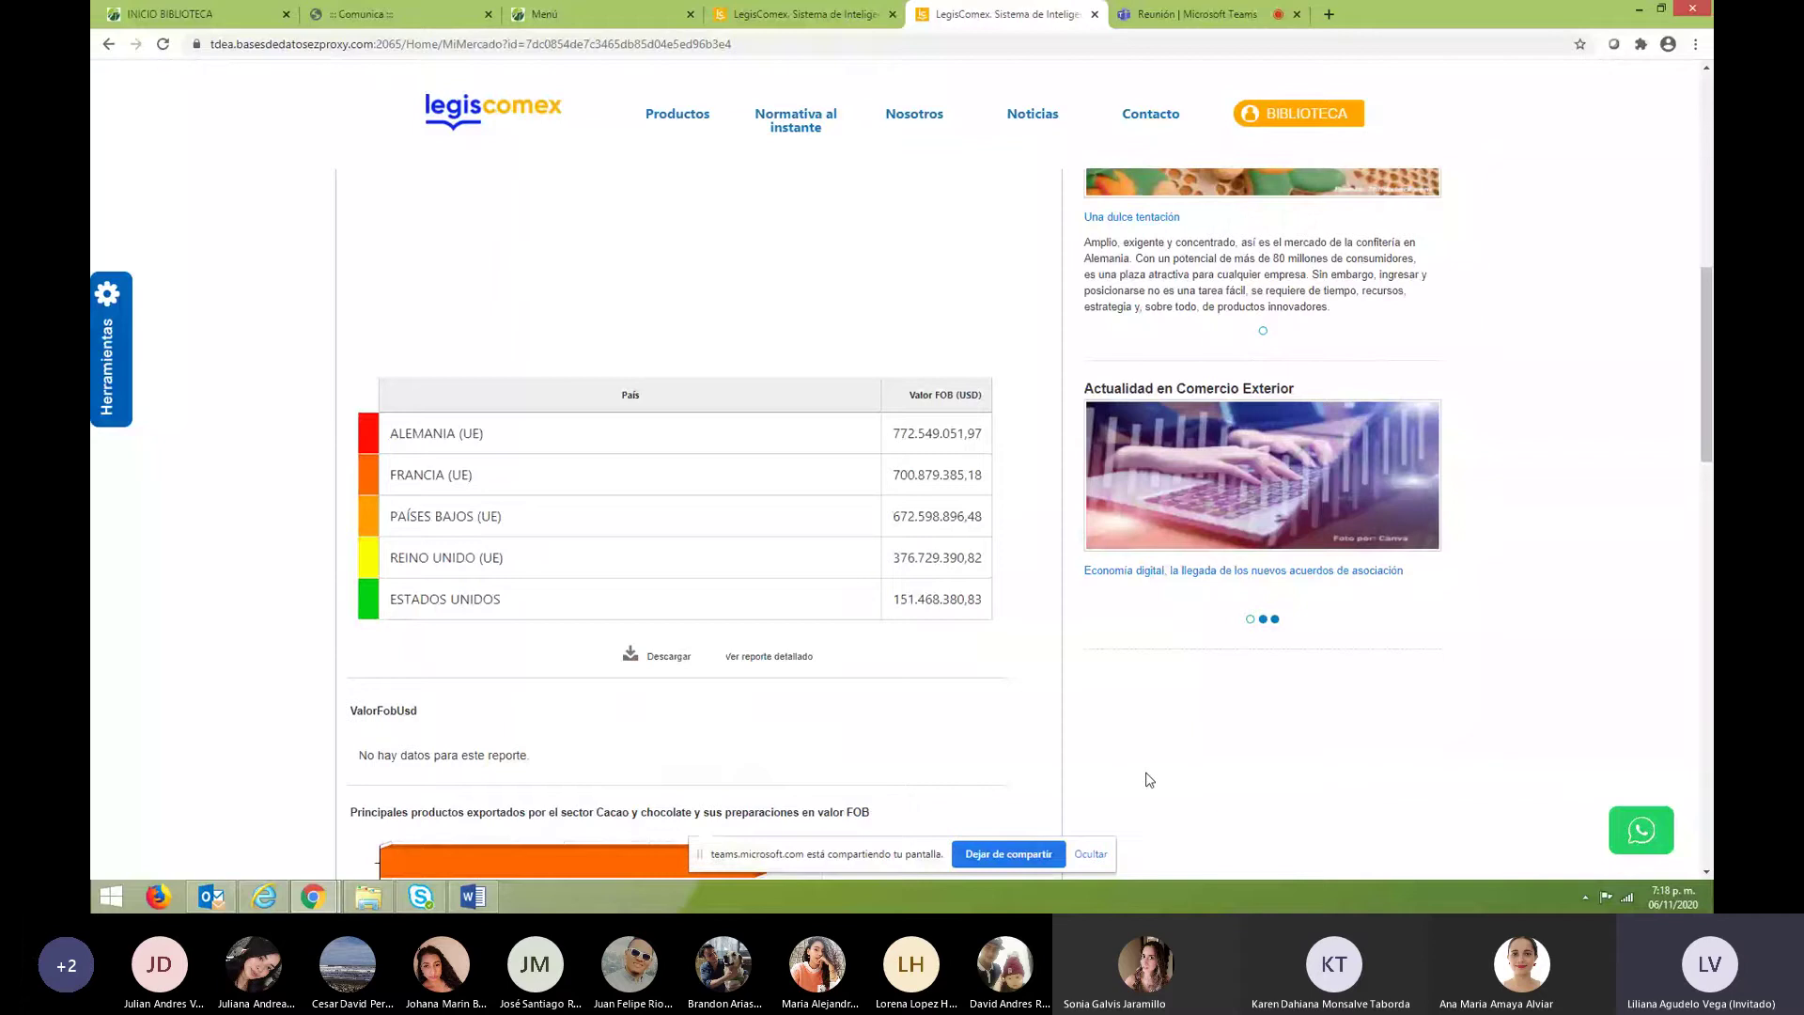